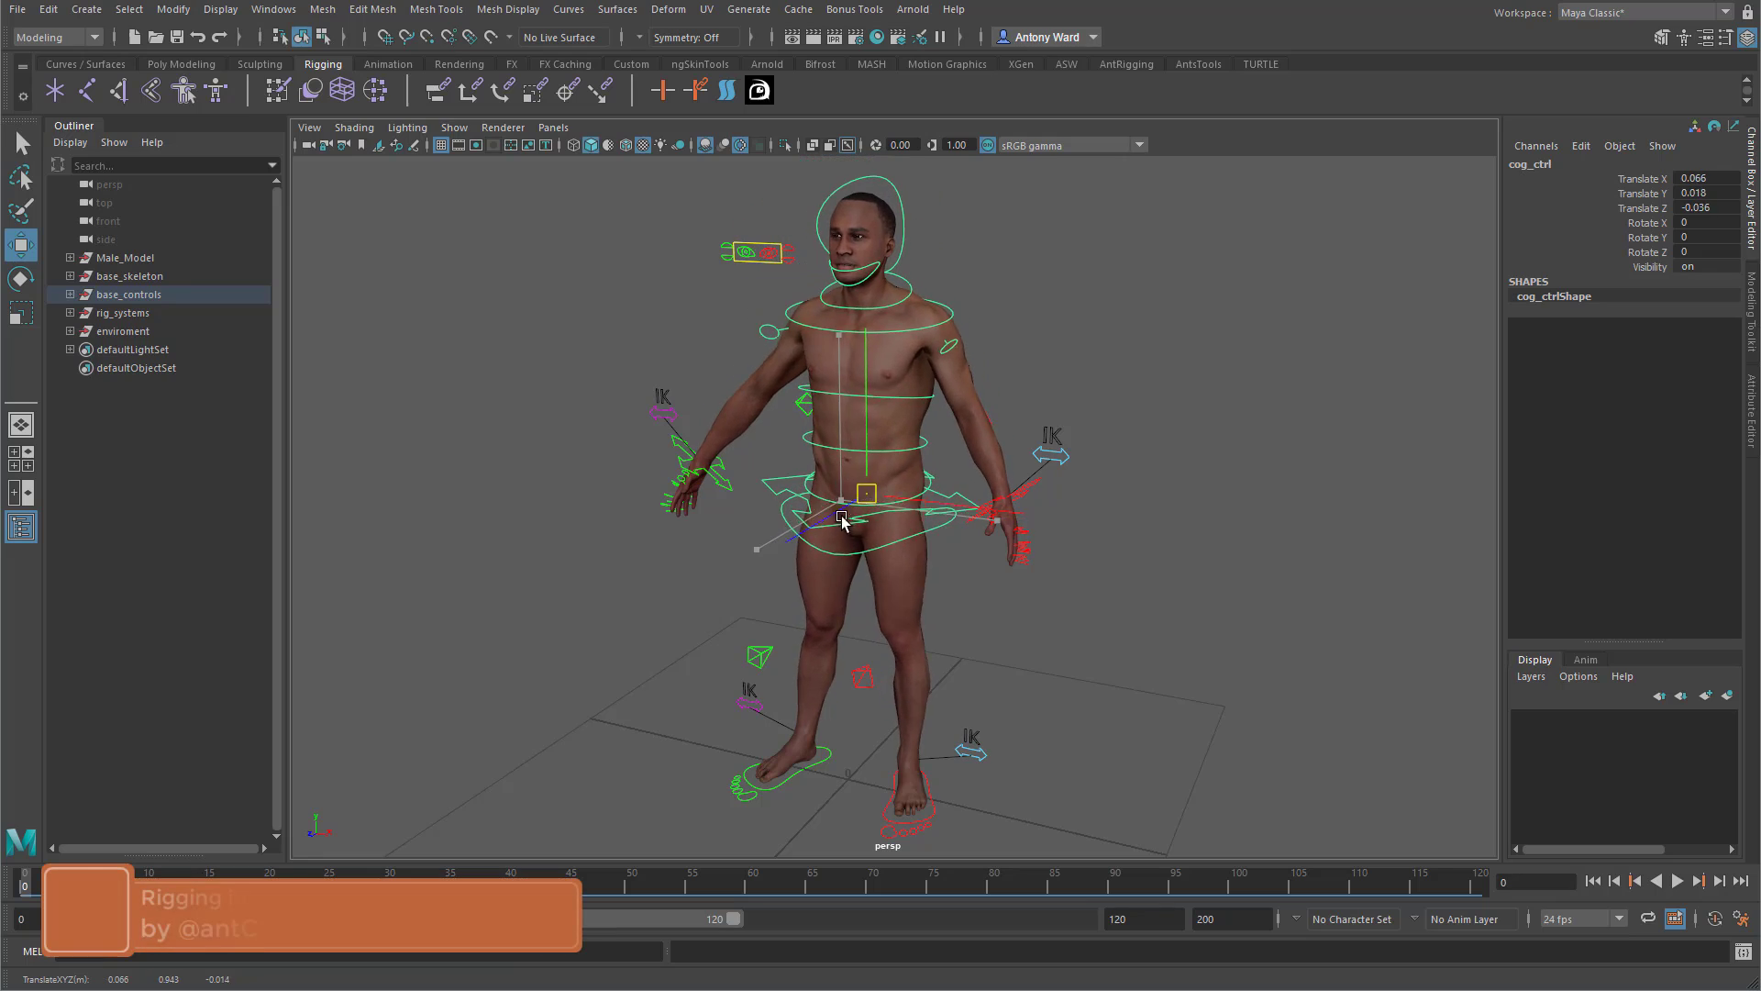
Try rotating the jaw control about -20 degrees in X to open the mouth, and undo the rotation.
click(925, 539)
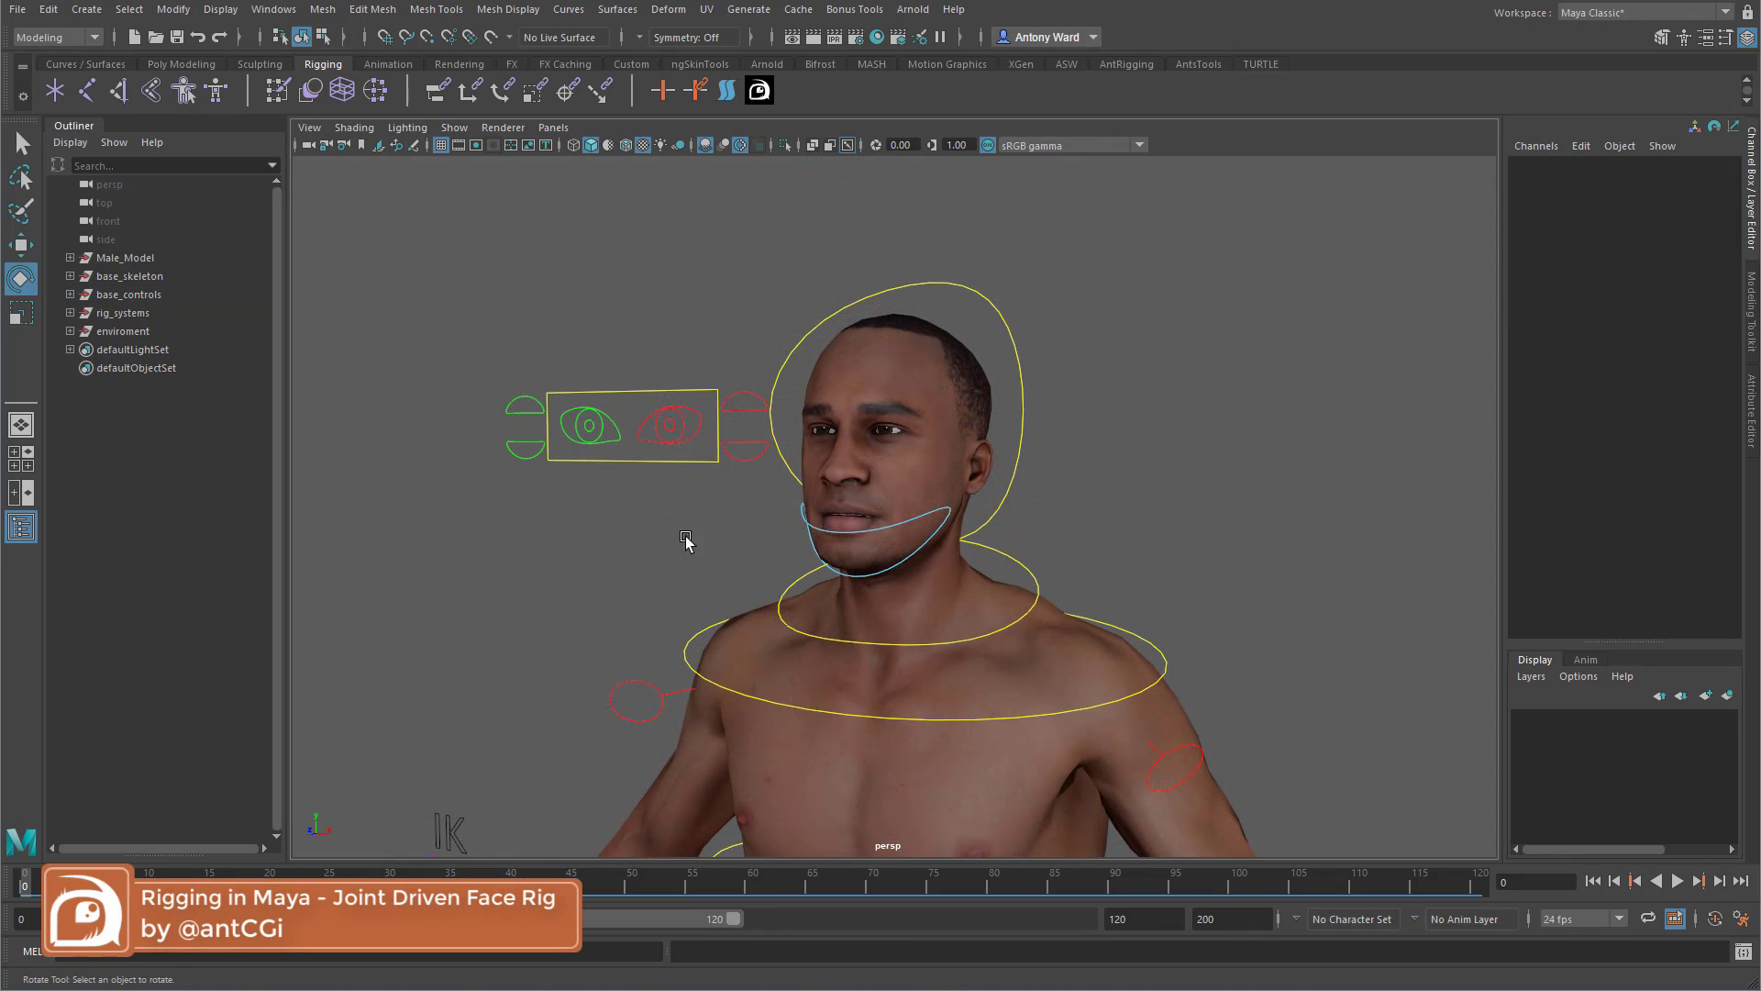
click(802, 516)
drag(798, 551, 848, 503)
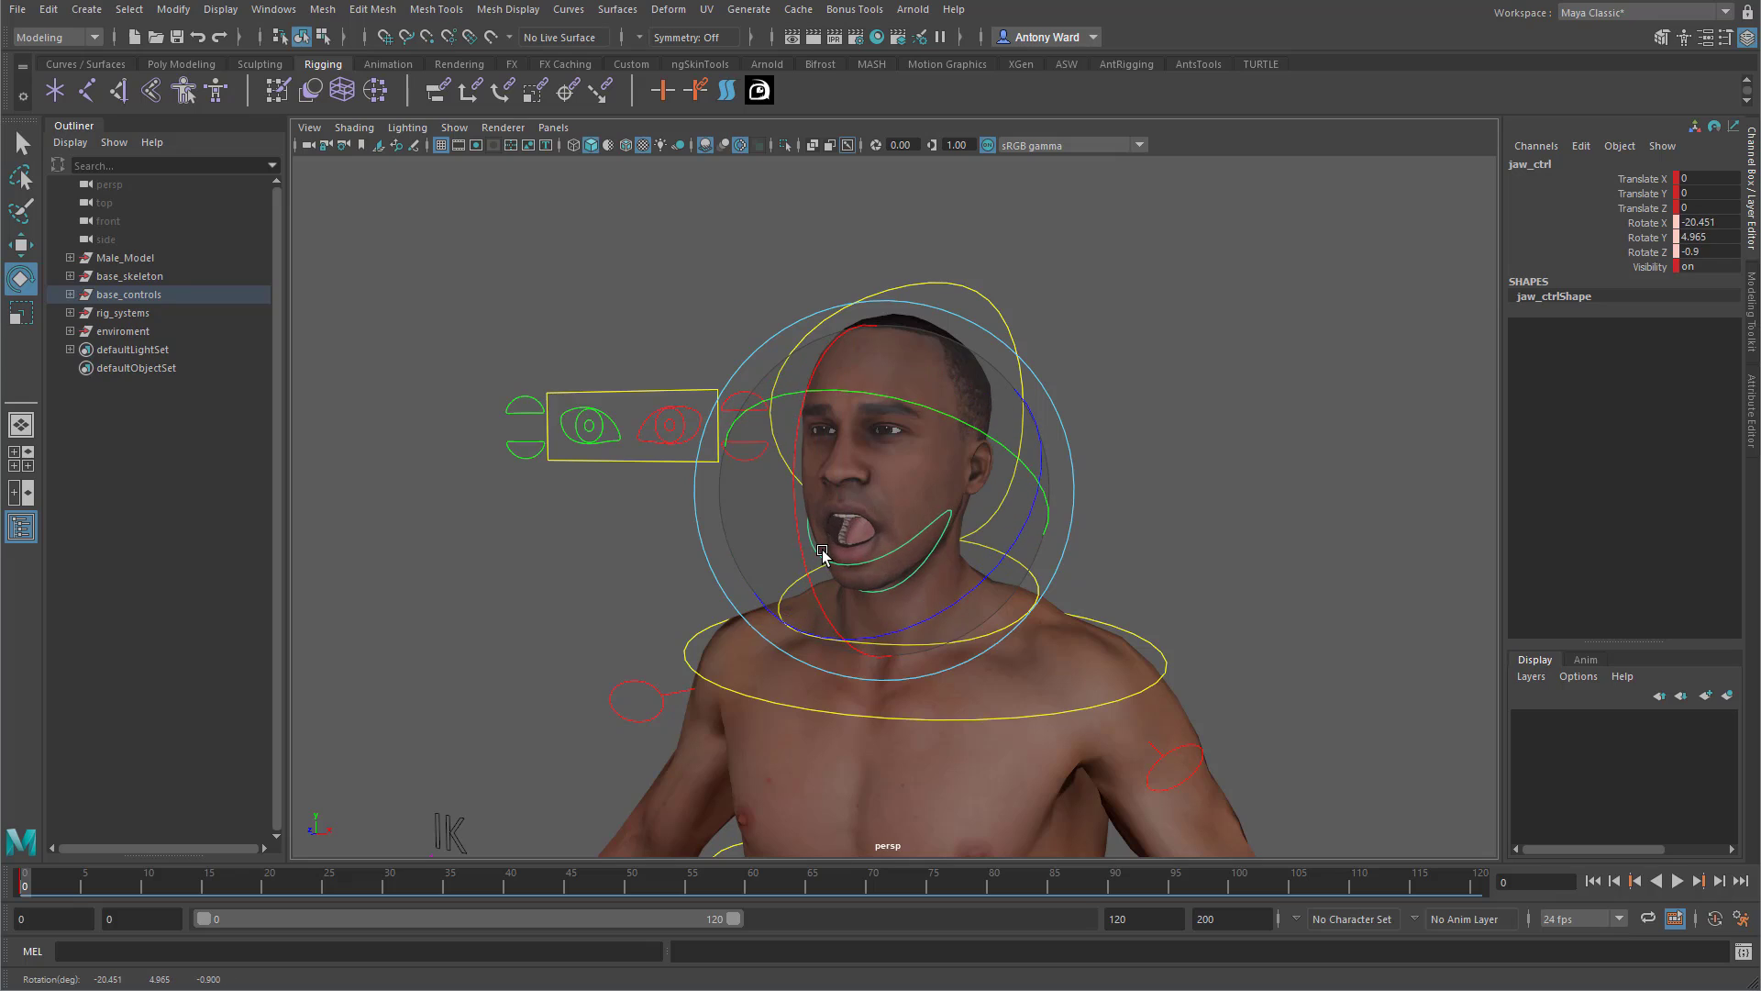
key(ctrl+z)
Select the look-at control around the eye shapes and move it to test how the eyes follow.
click(623, 466)
key(w)
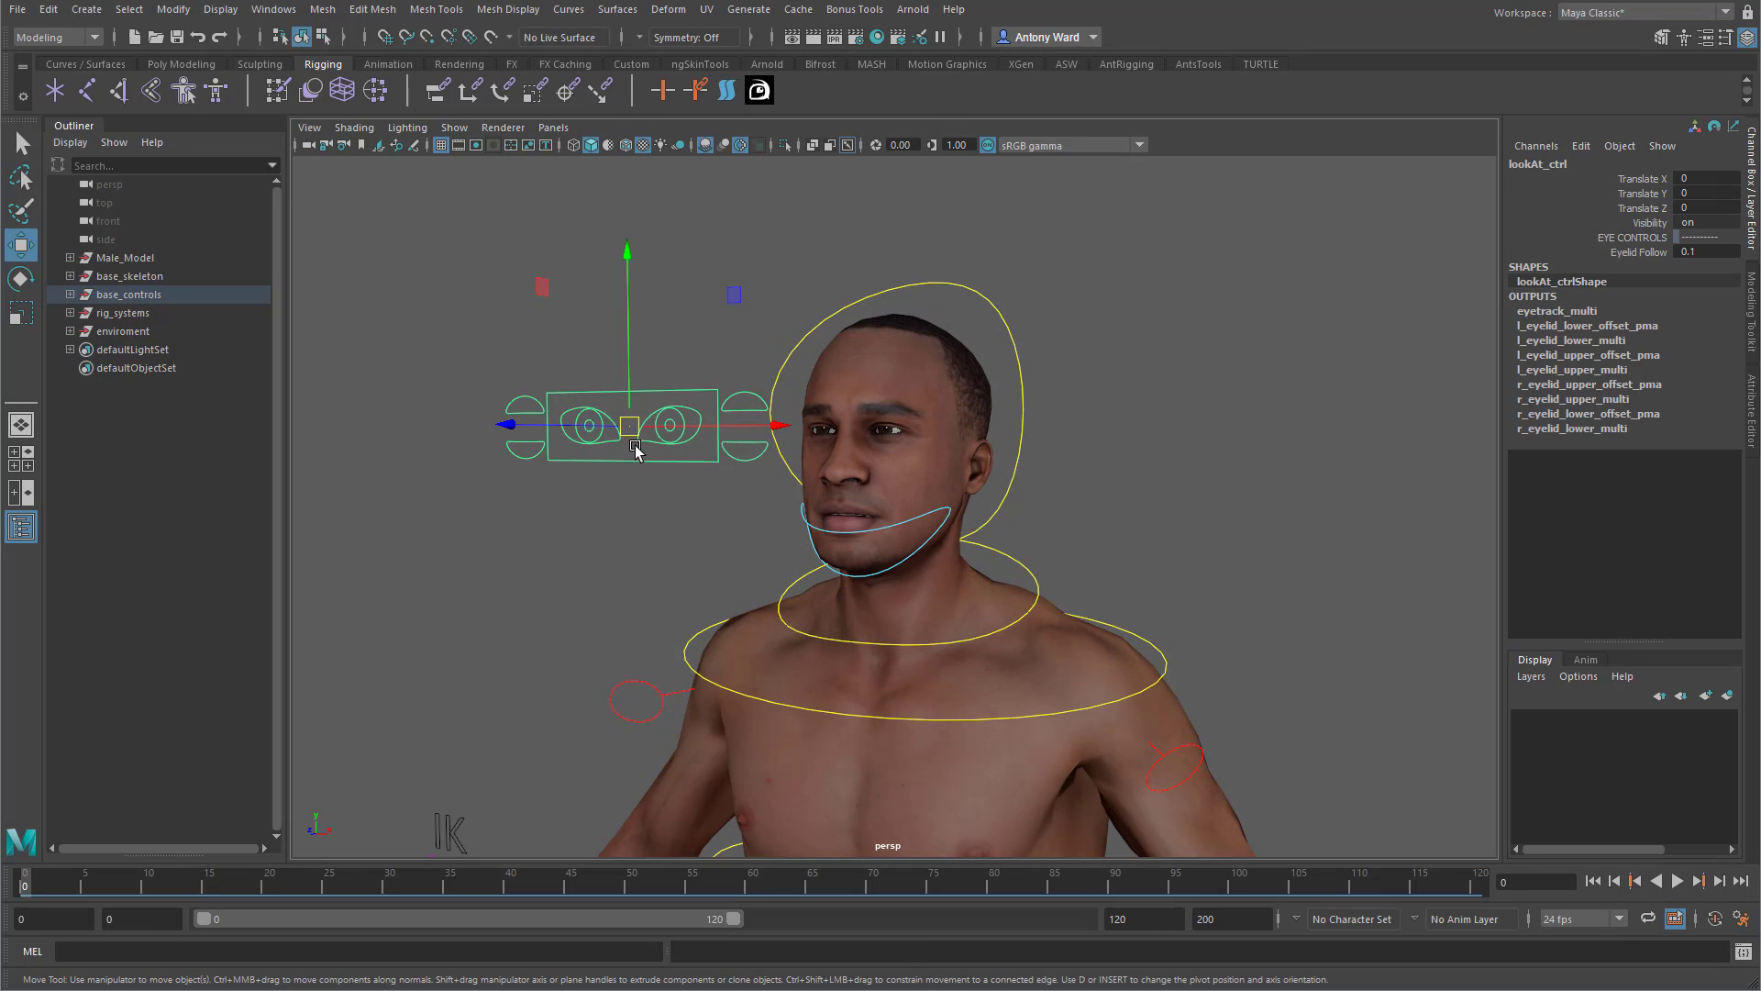
drag(633, 424, 691, 437)
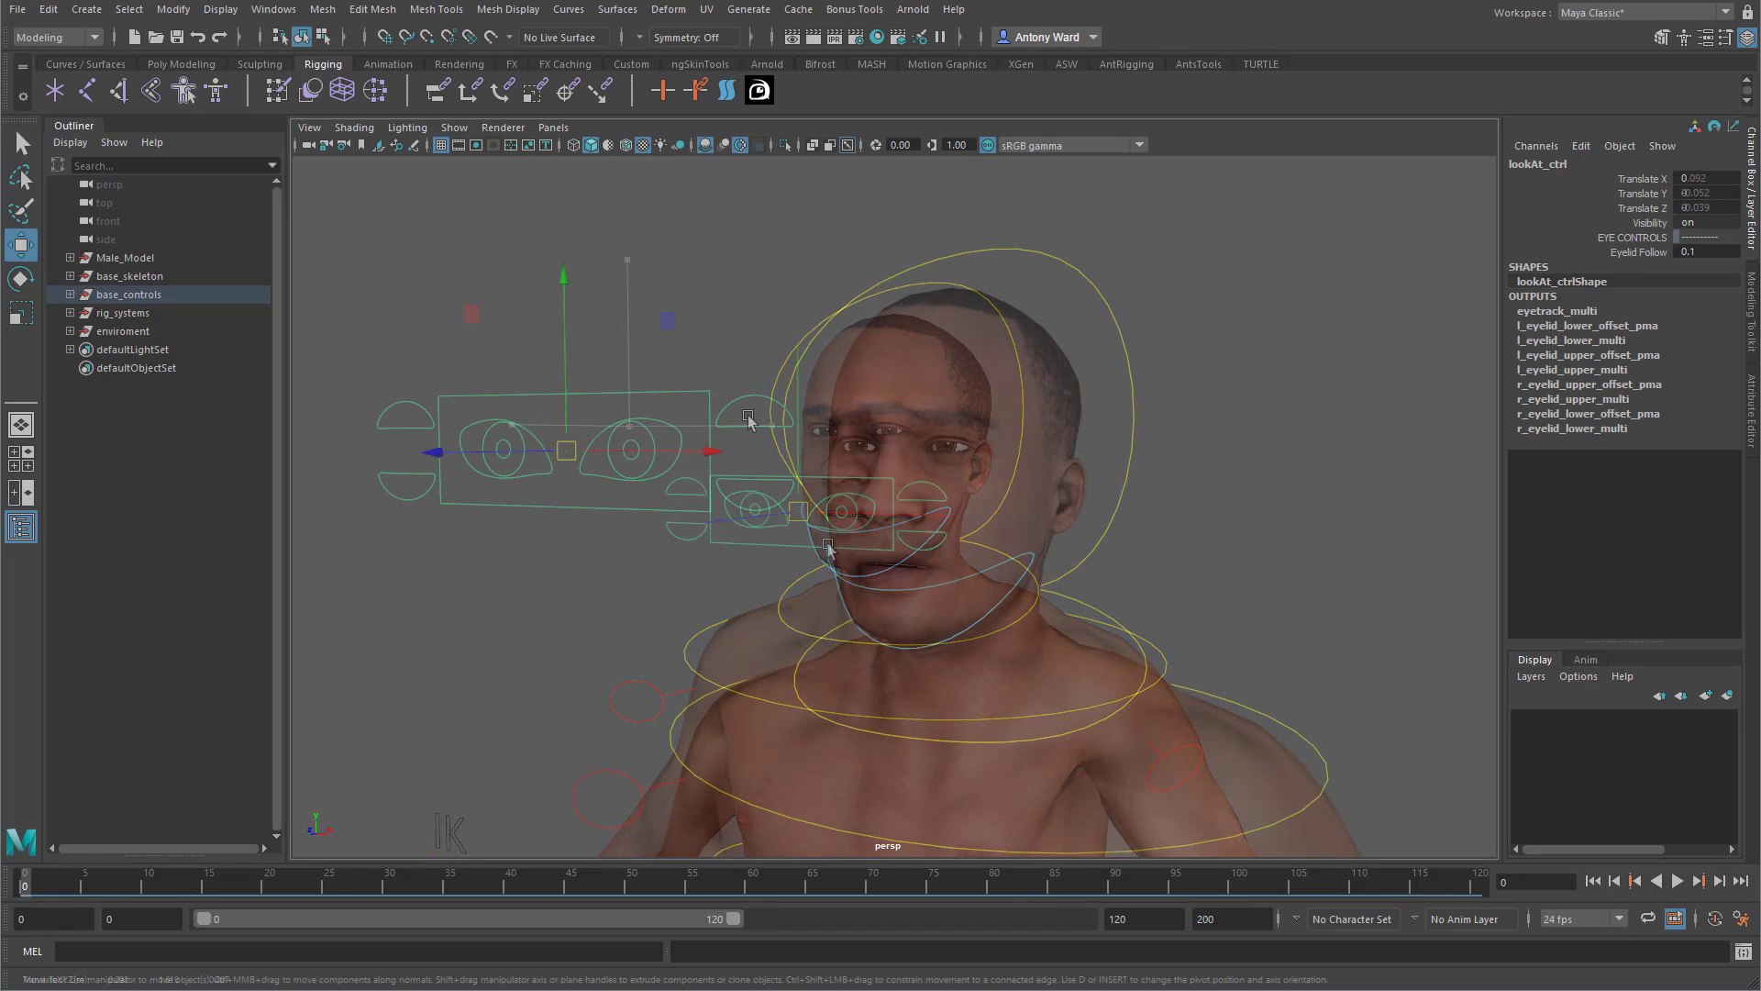
Test the left eyelid controls by moving the upper one to about 0.007 and the lower one to about -0.02 in Y.
click(744, 431)
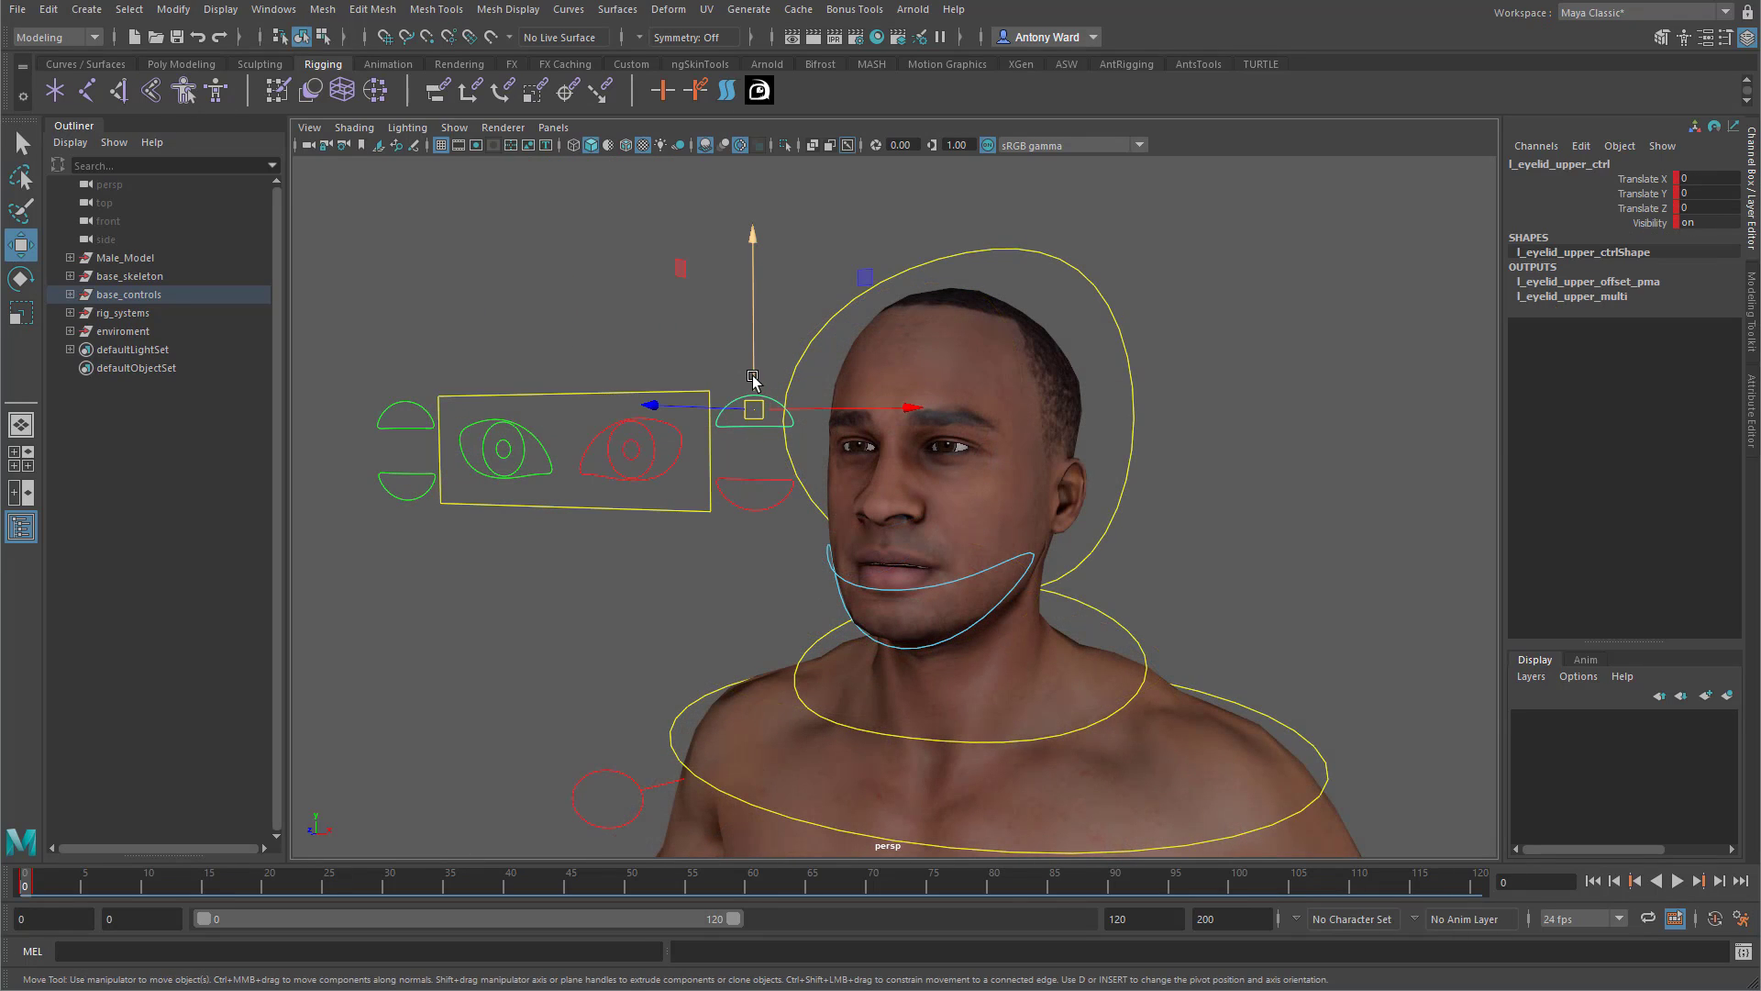
drag(752, 378, 753, 376)
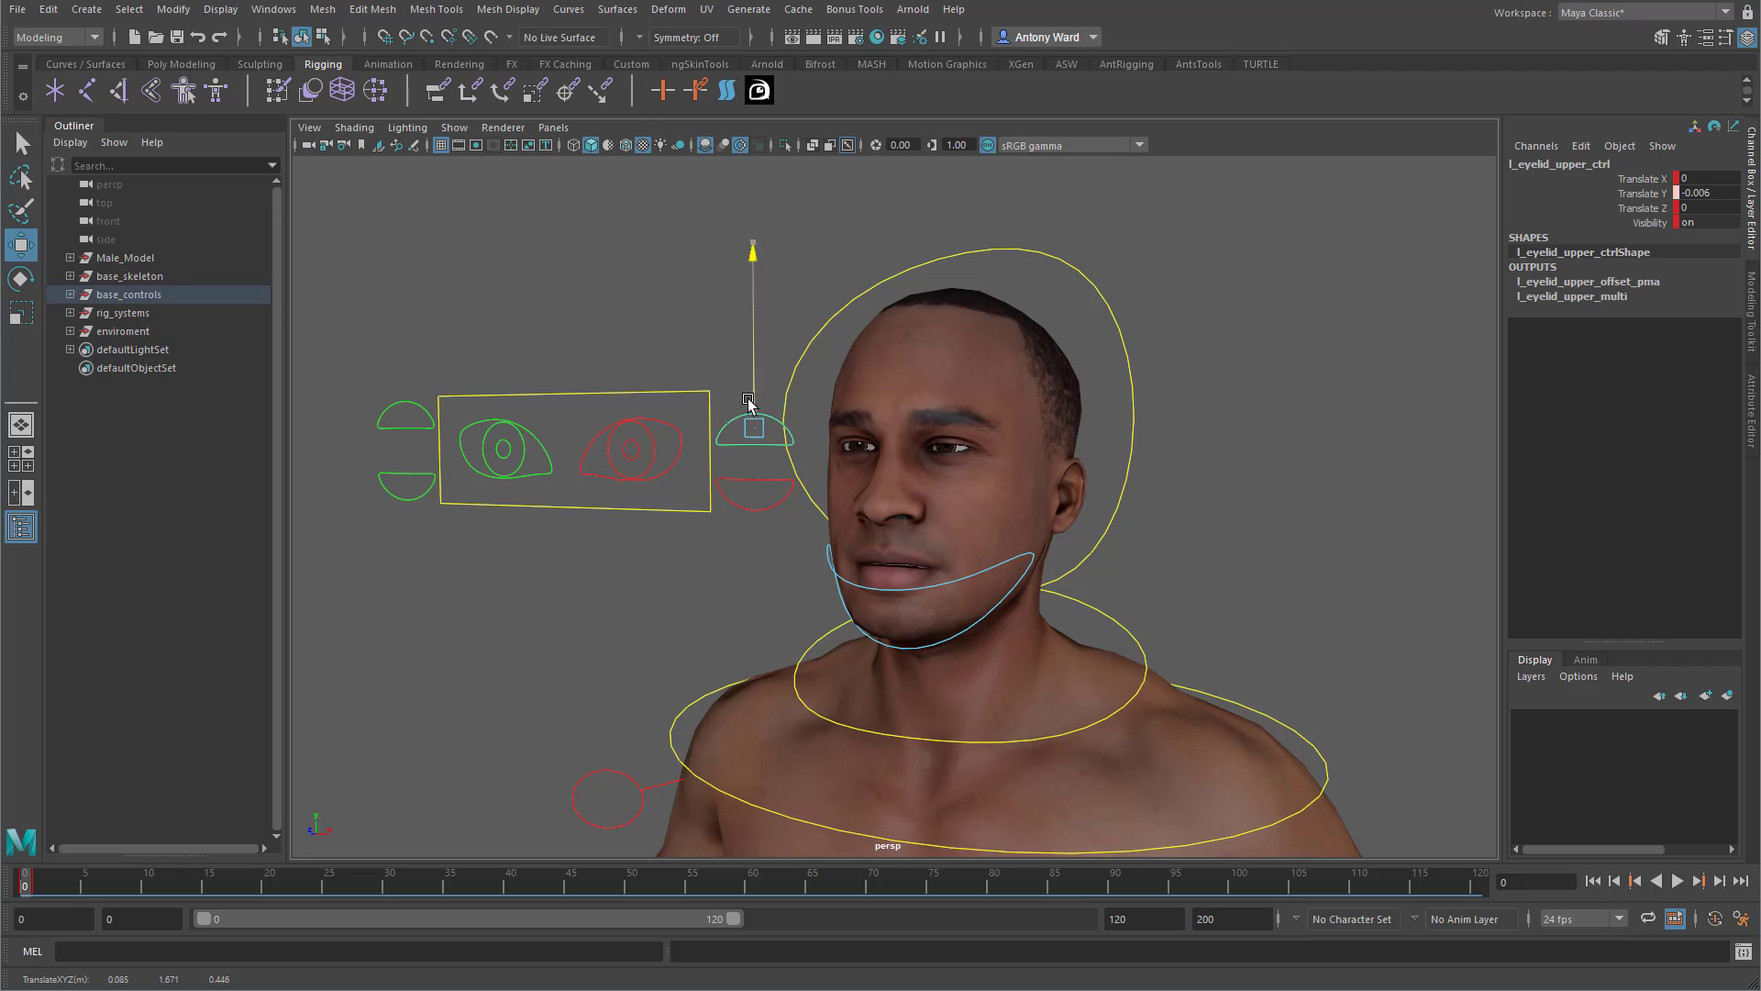
drag(739, 449, 755, 402)
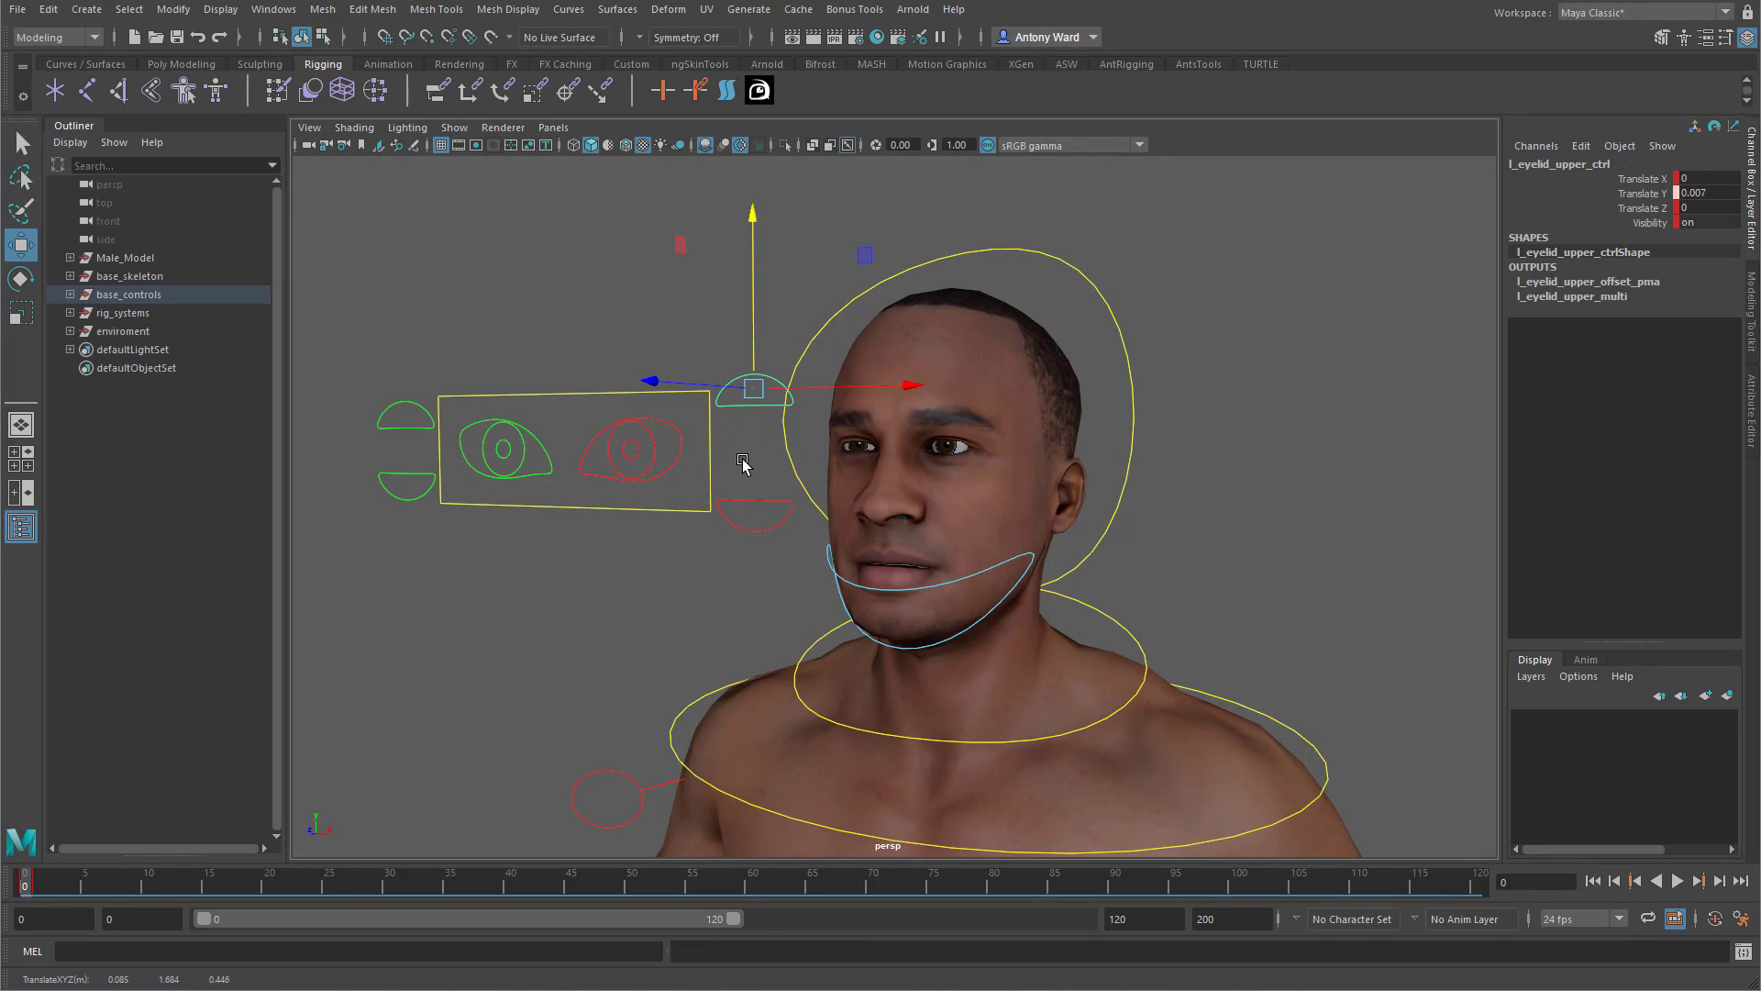
click(750, 501)
drag(749, 440, 749, 450)
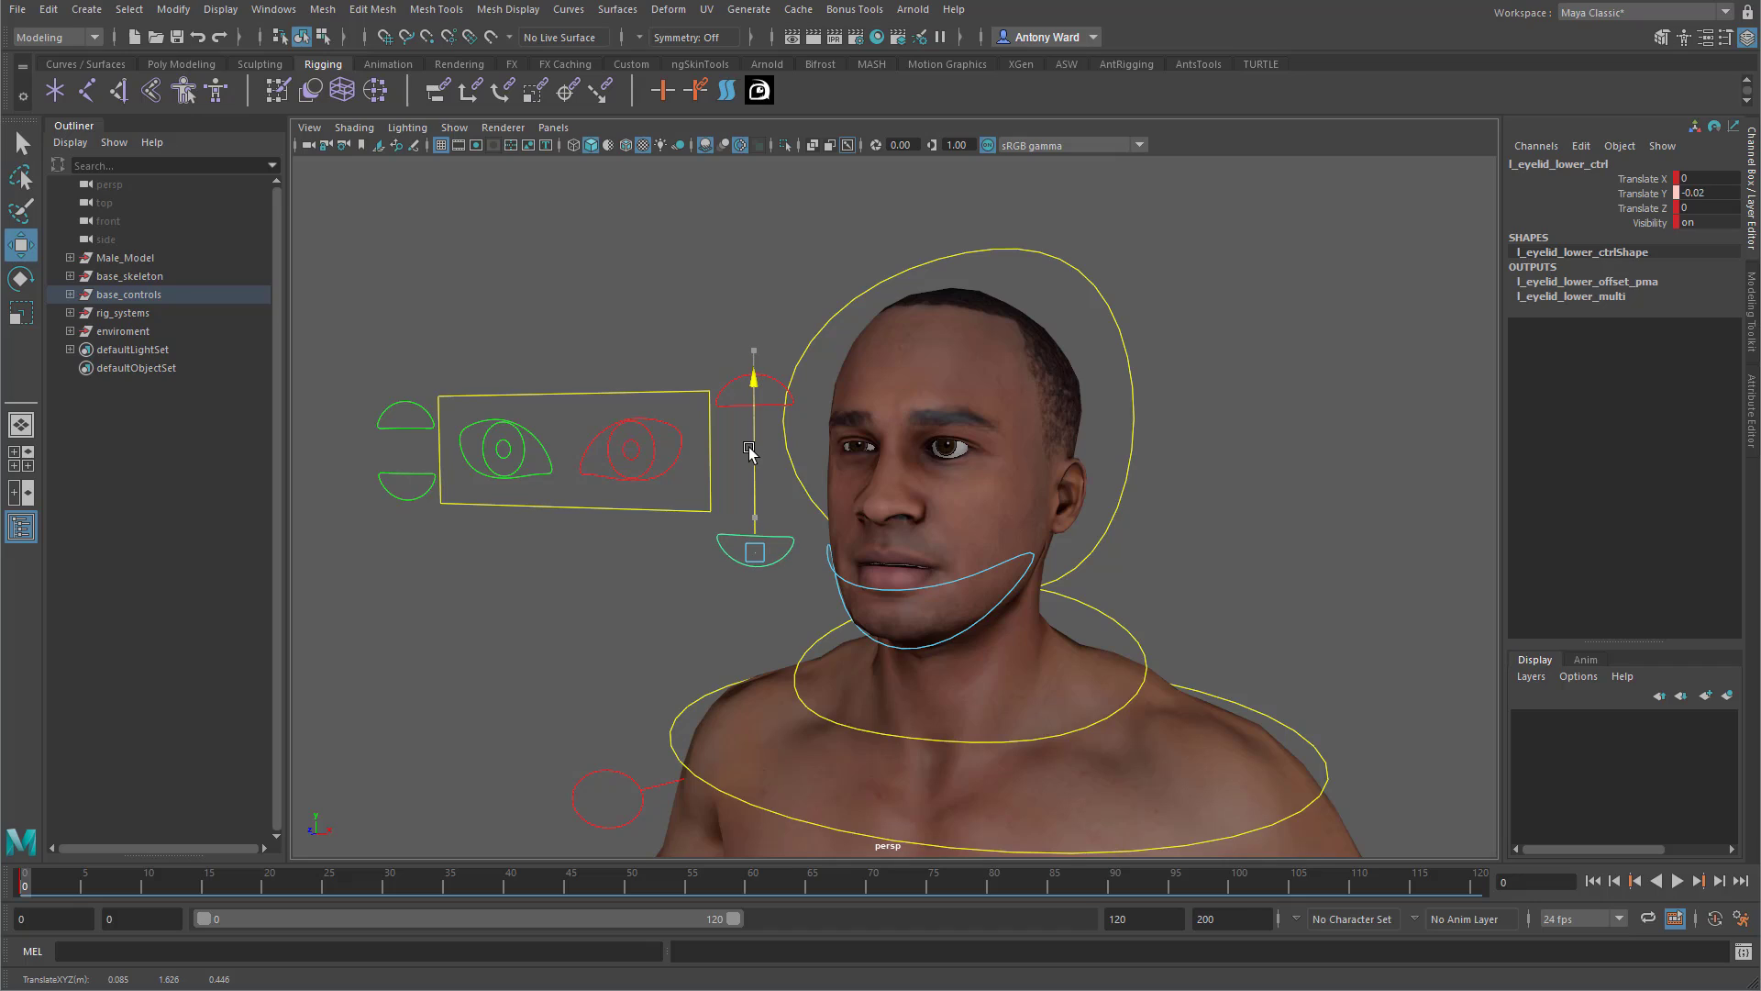
Reset Translate Y to 0 on both the upper and lower left eyelid controls, and clear the selection.
shift+click(733, 403)
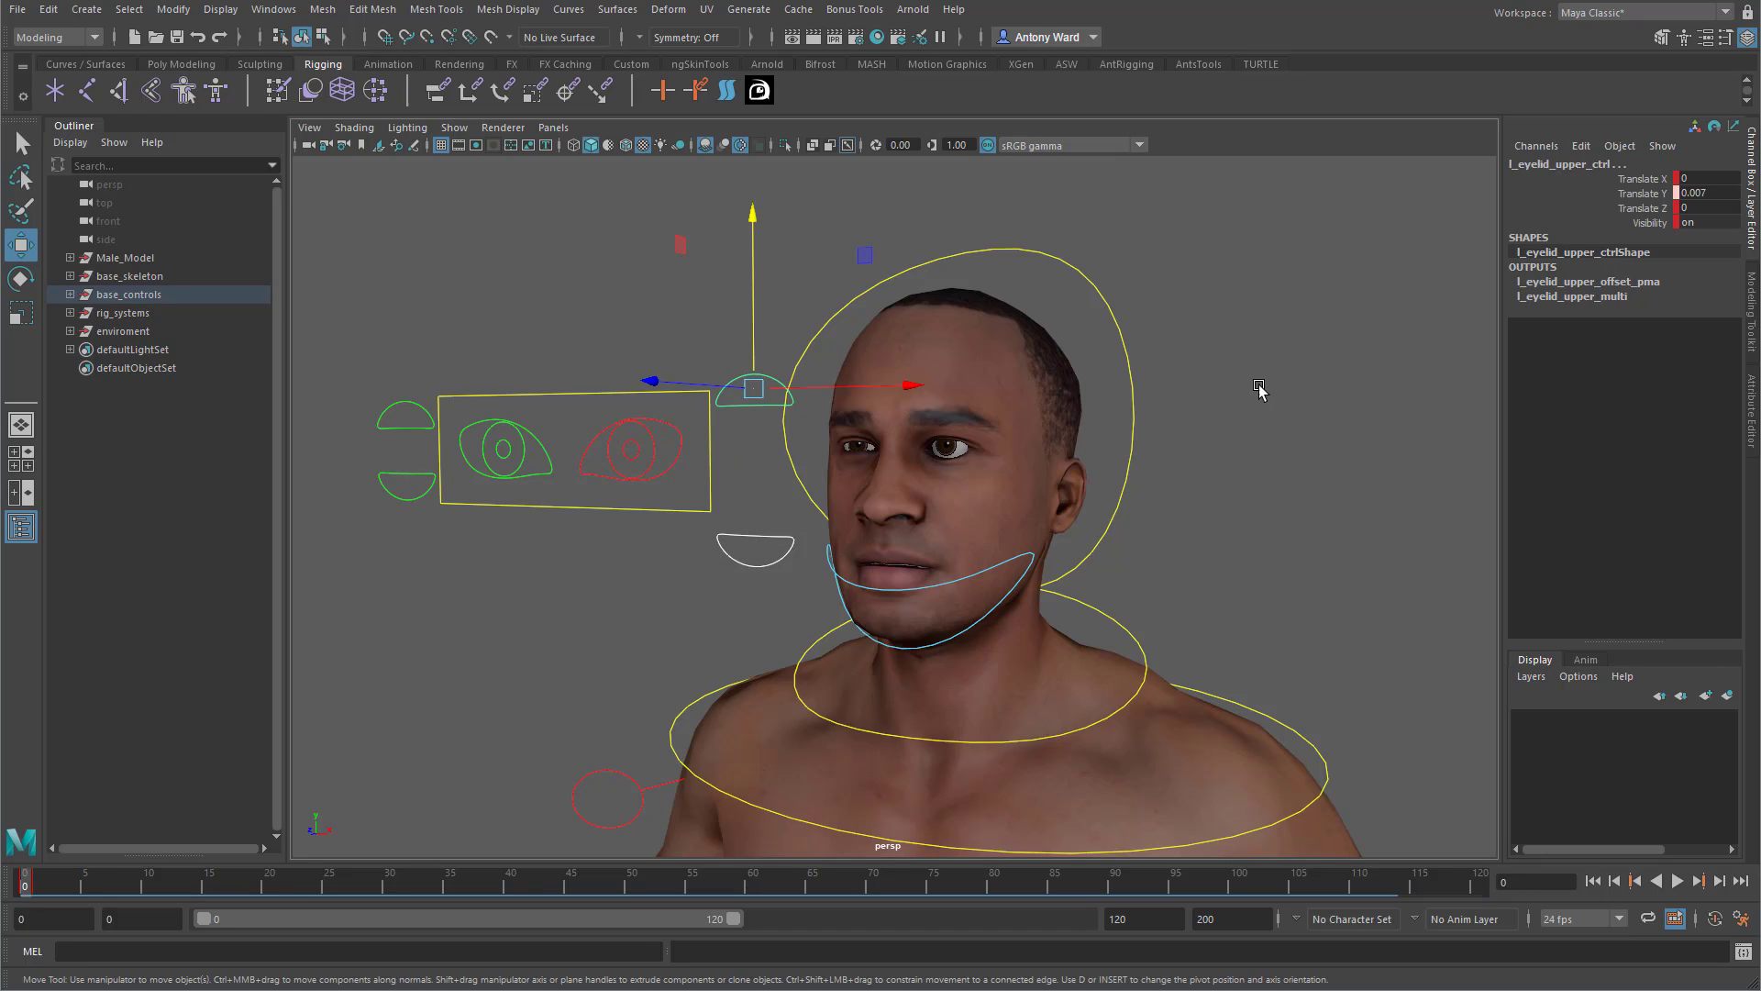
click(1725, 193)
text(0)
key(Return)
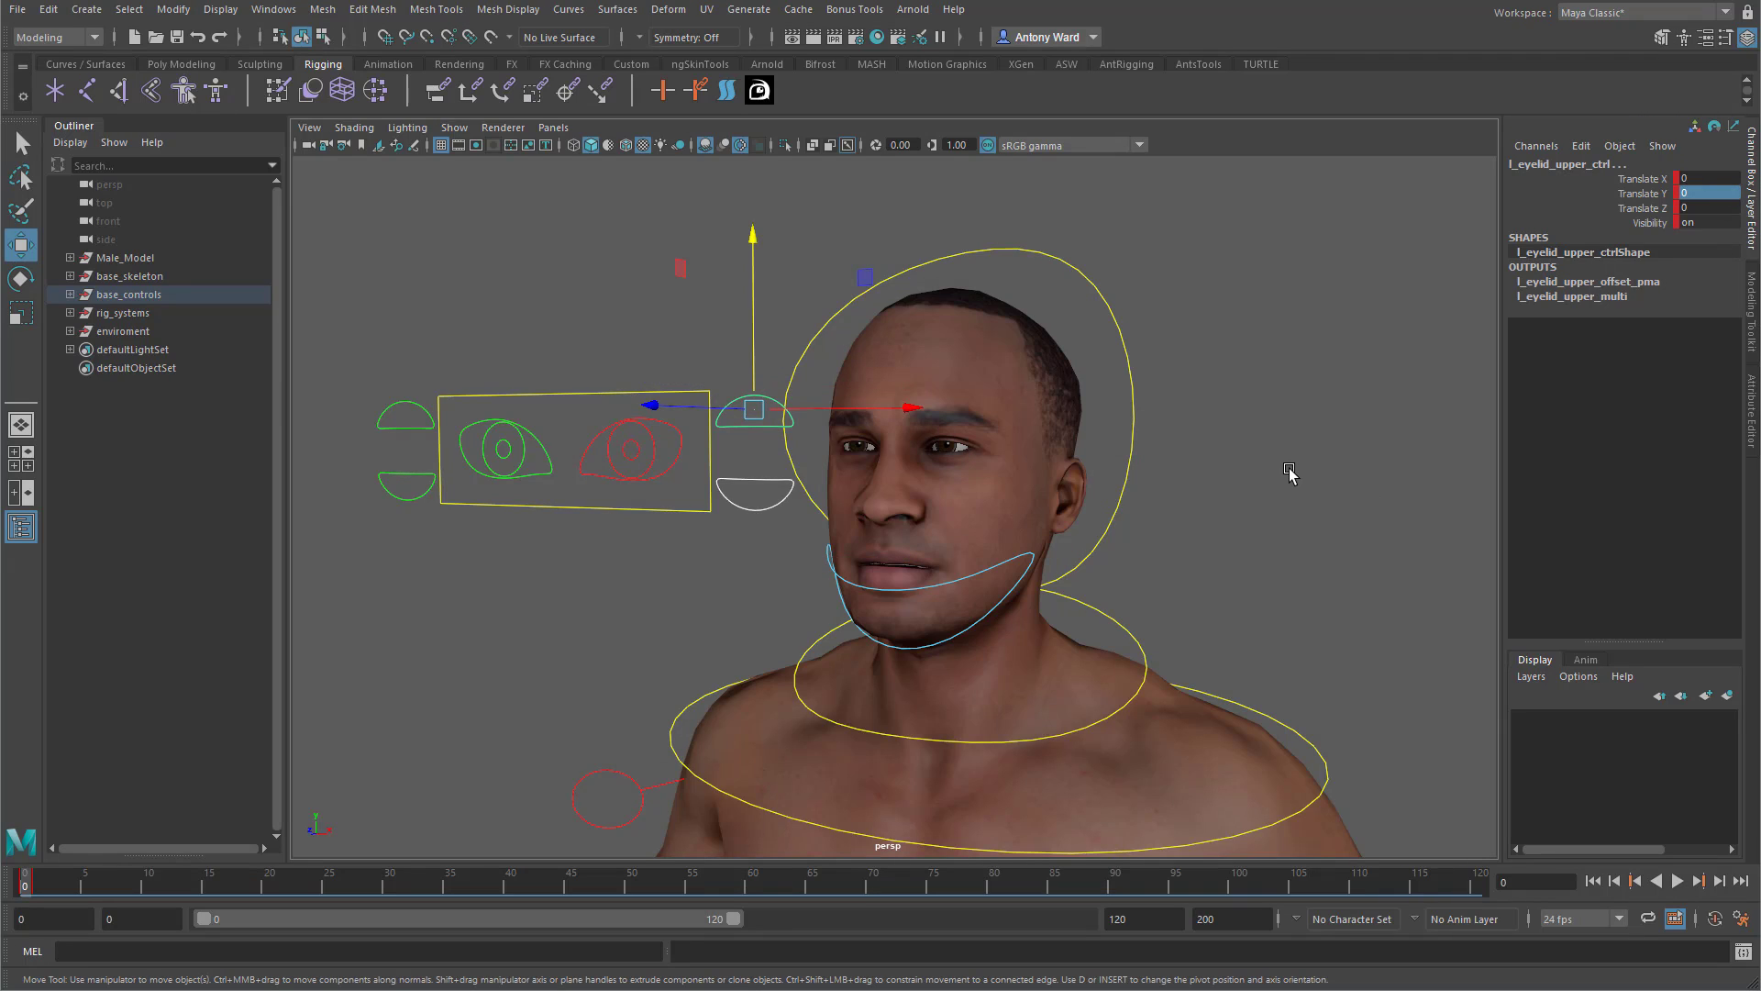
click(1290, 474)
alt+drag(597, 591, 612, 603)
alt+right_drag(612, 603, 662, 601)
alt+drag(813, 586, 802, 570)
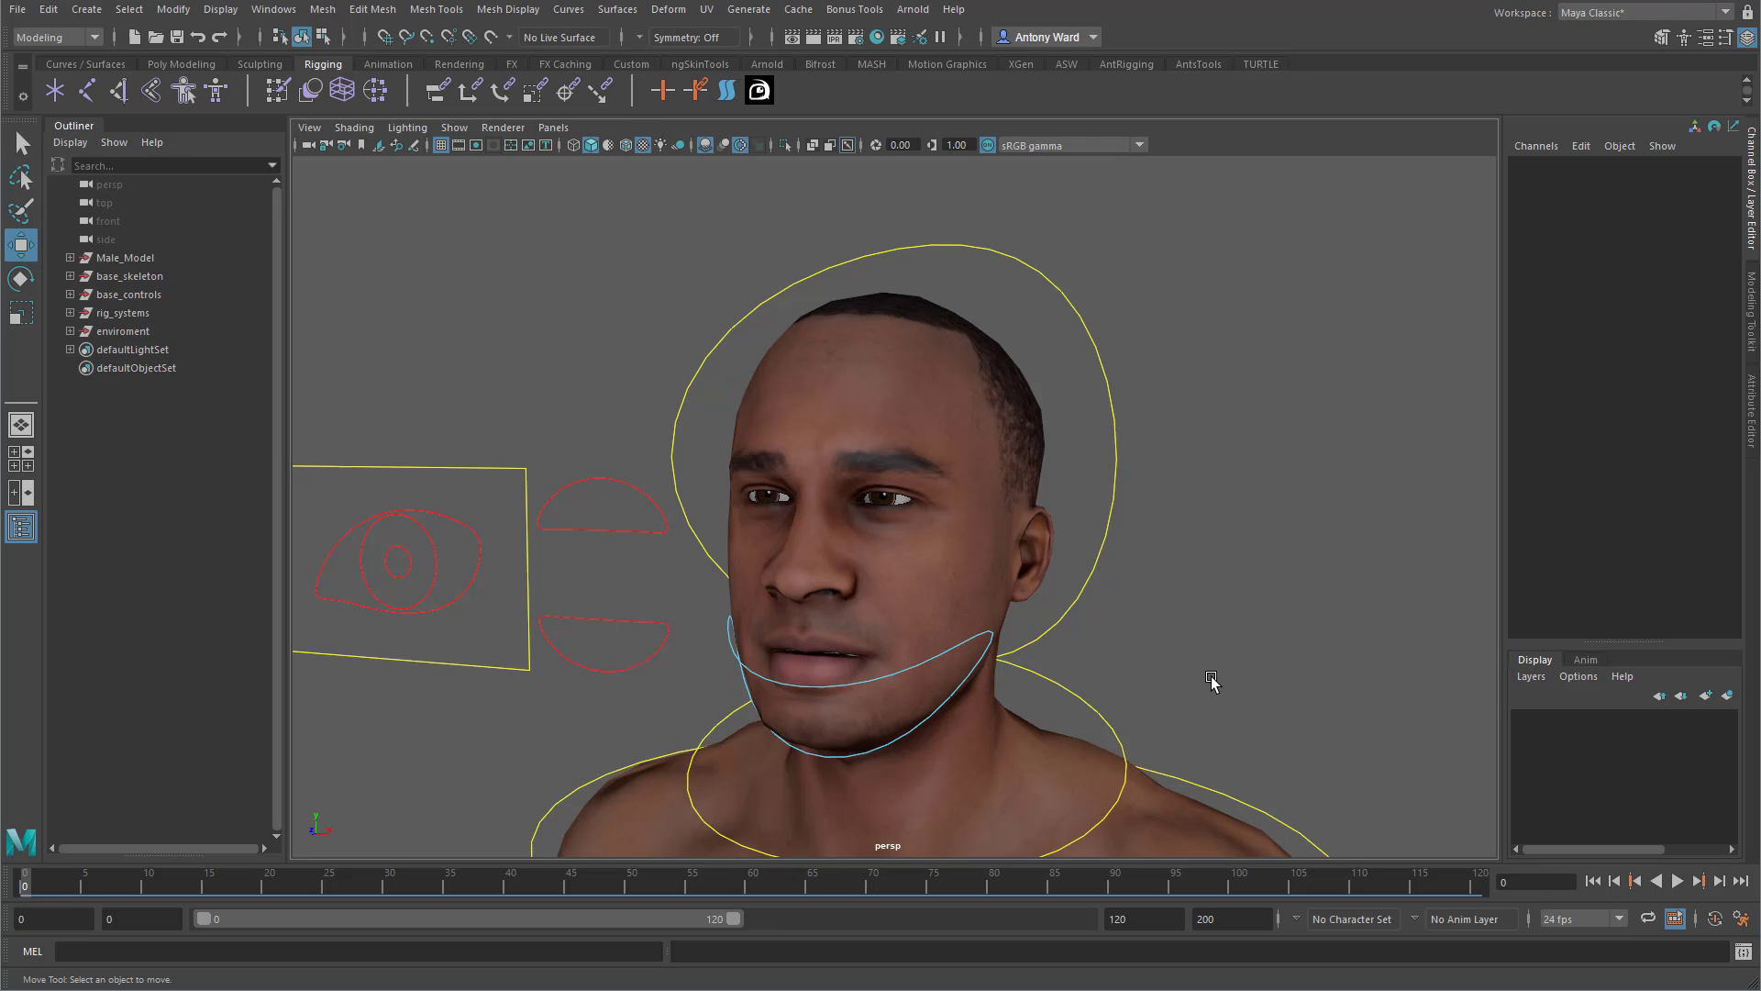
mouse_move(1211, 679)
alt+mouse_down()
mouse_move(1113, 688)
mouse_move(1144, 700)
mouse_move(1235, 676)
mouse_move(1192, 684)
alt+mouse_up()
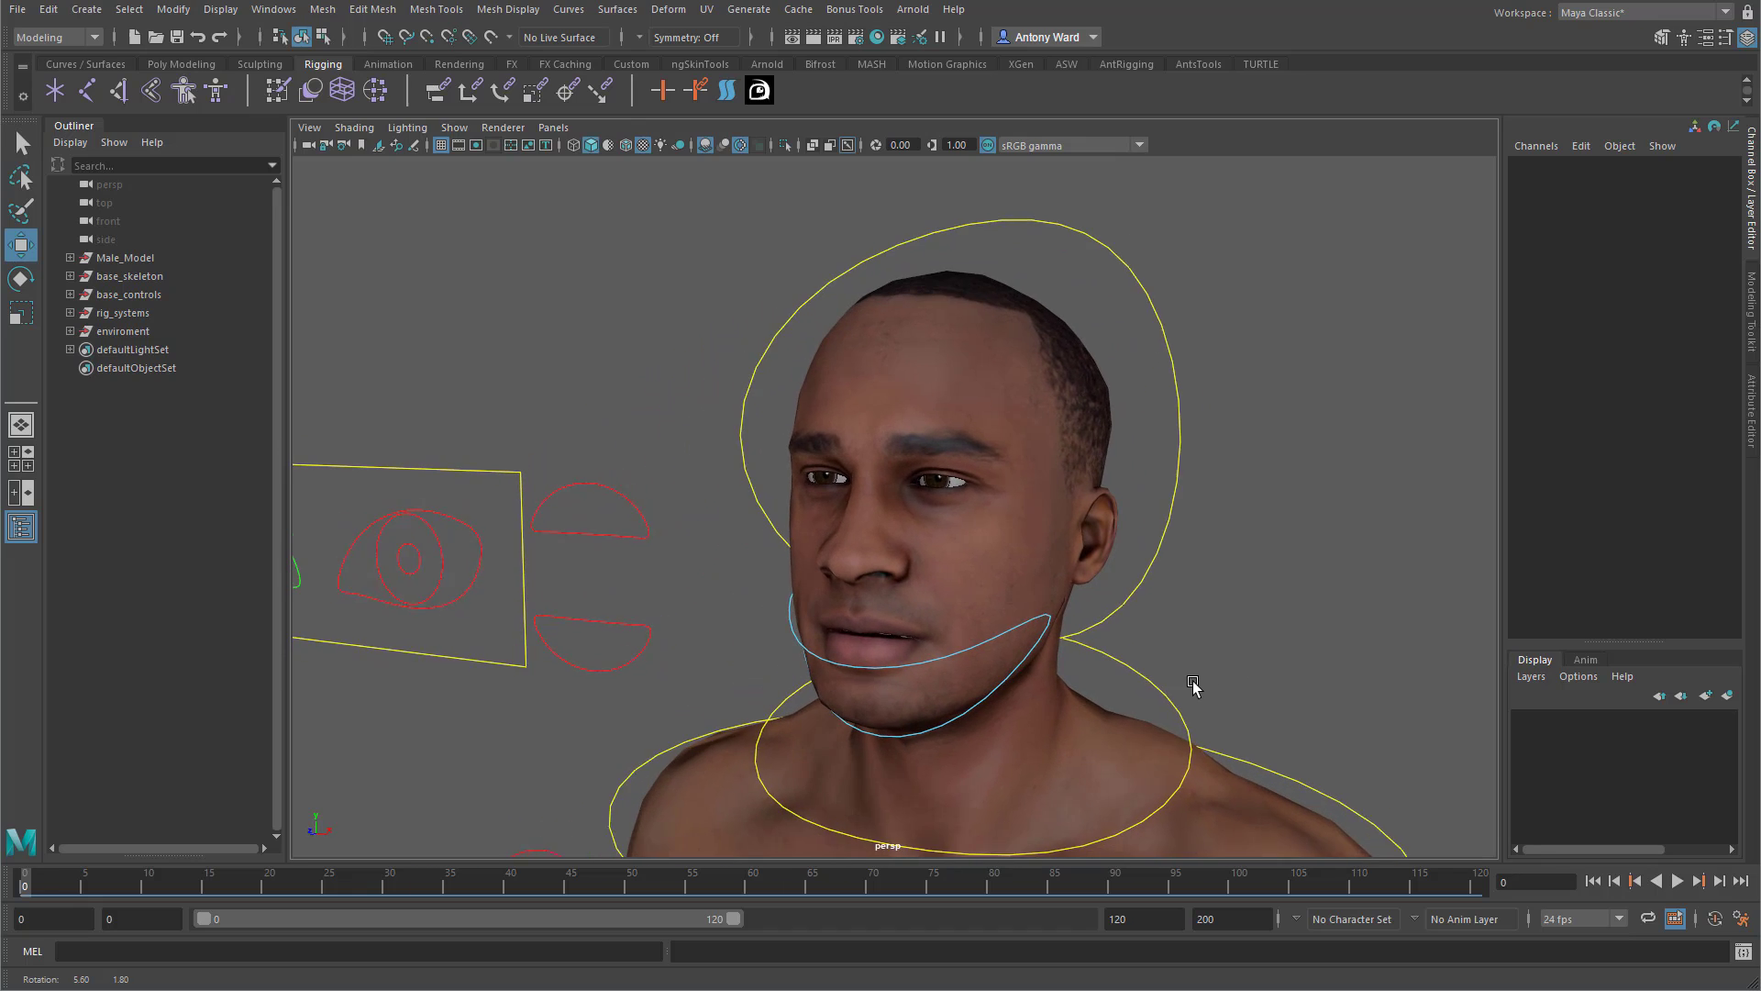
alt+right_drag(1193, 684, 1086, 688)
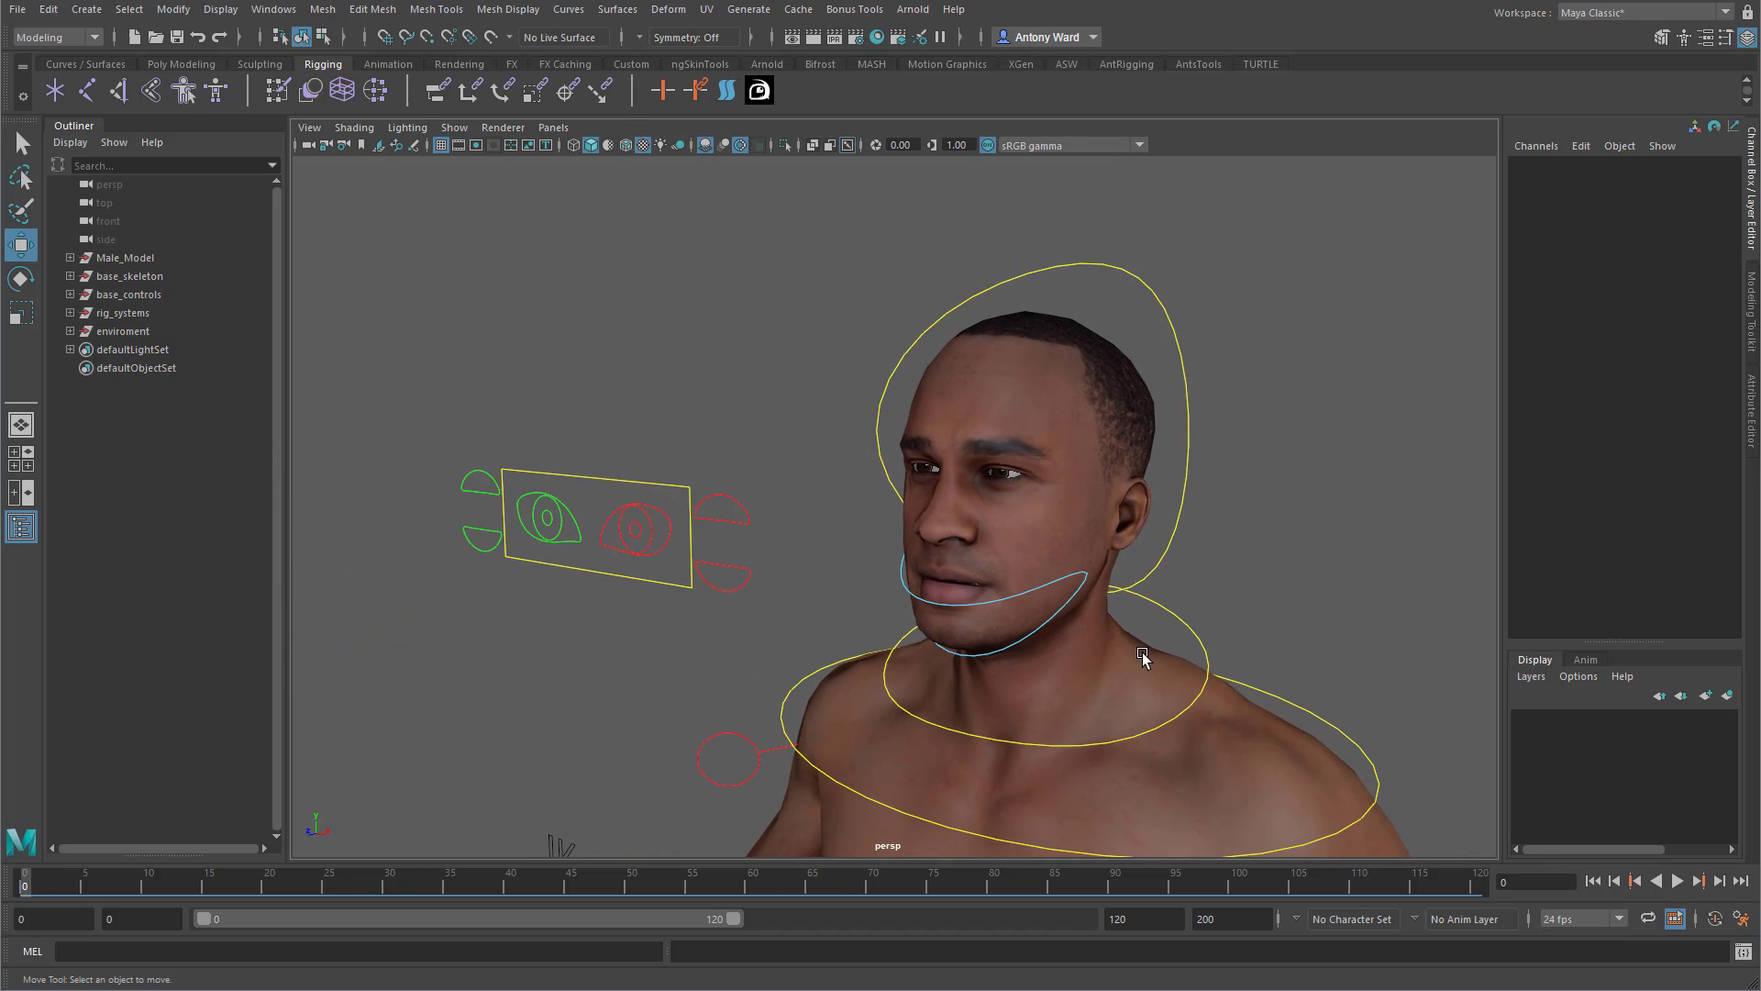
alt+drag(1184, 731, 1245, 651)
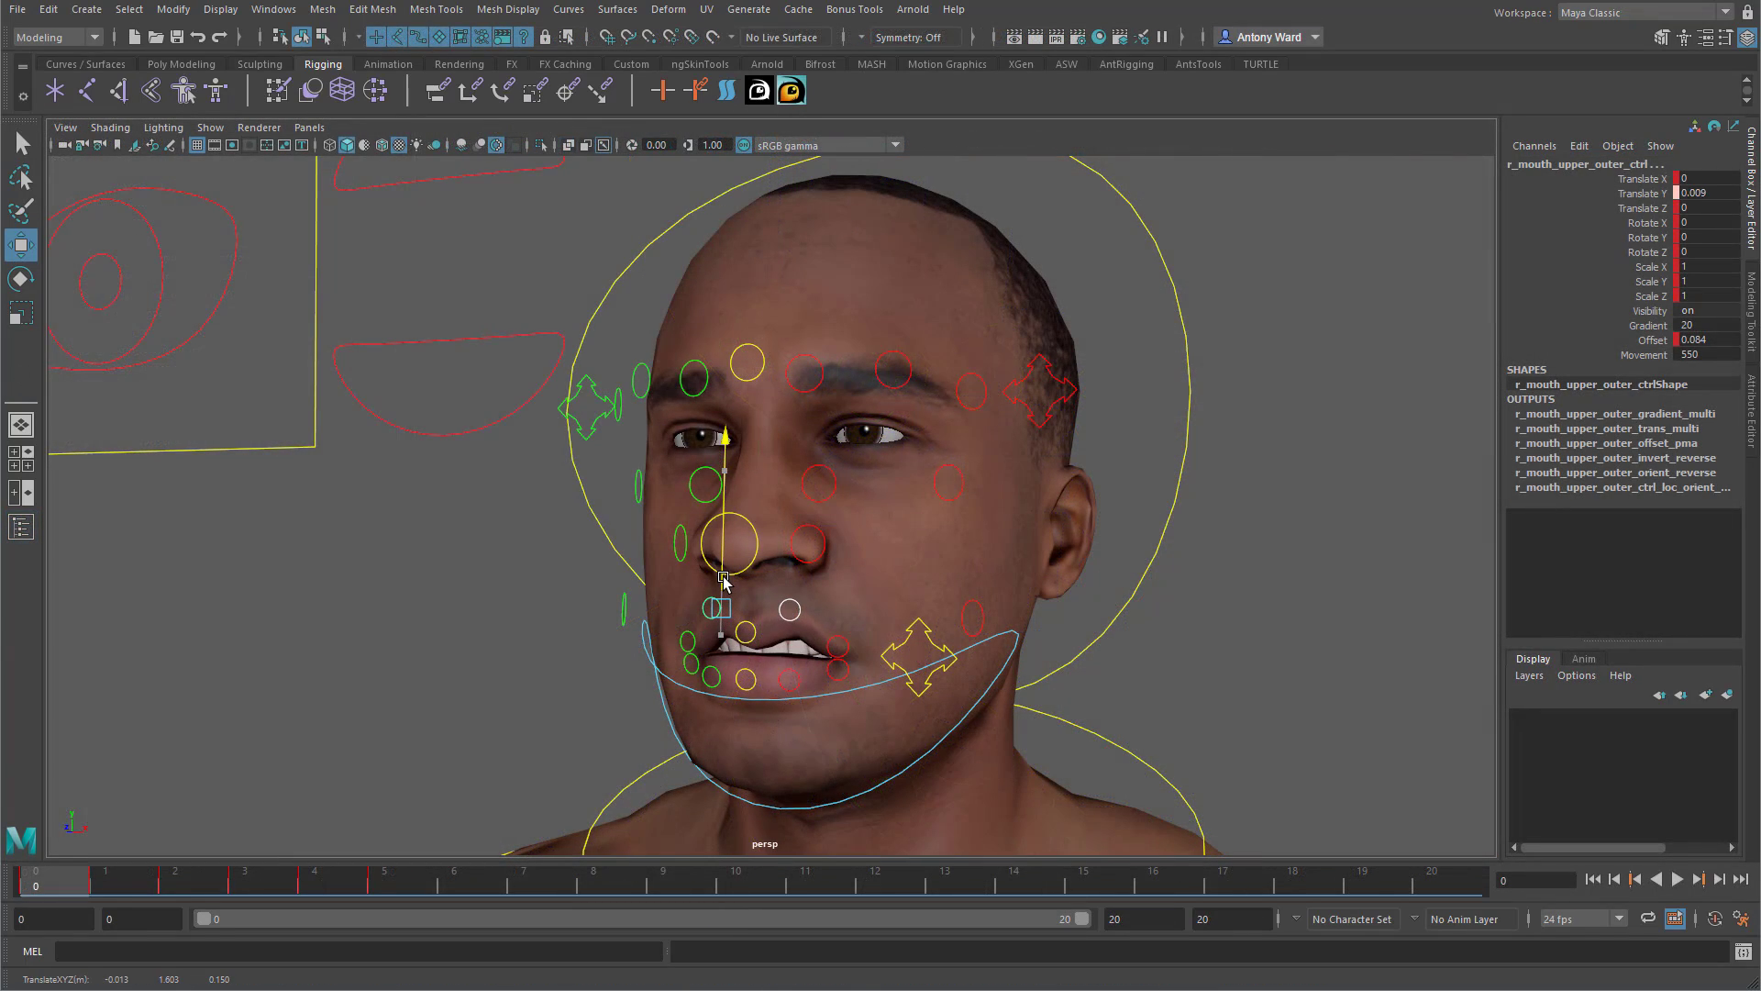
Lower the selected upper outer mouth controls on both sides of the lips.
drag(726, 575, 722, 601)
alt+drag(853, 677, 913, 660)
click(902, 655)
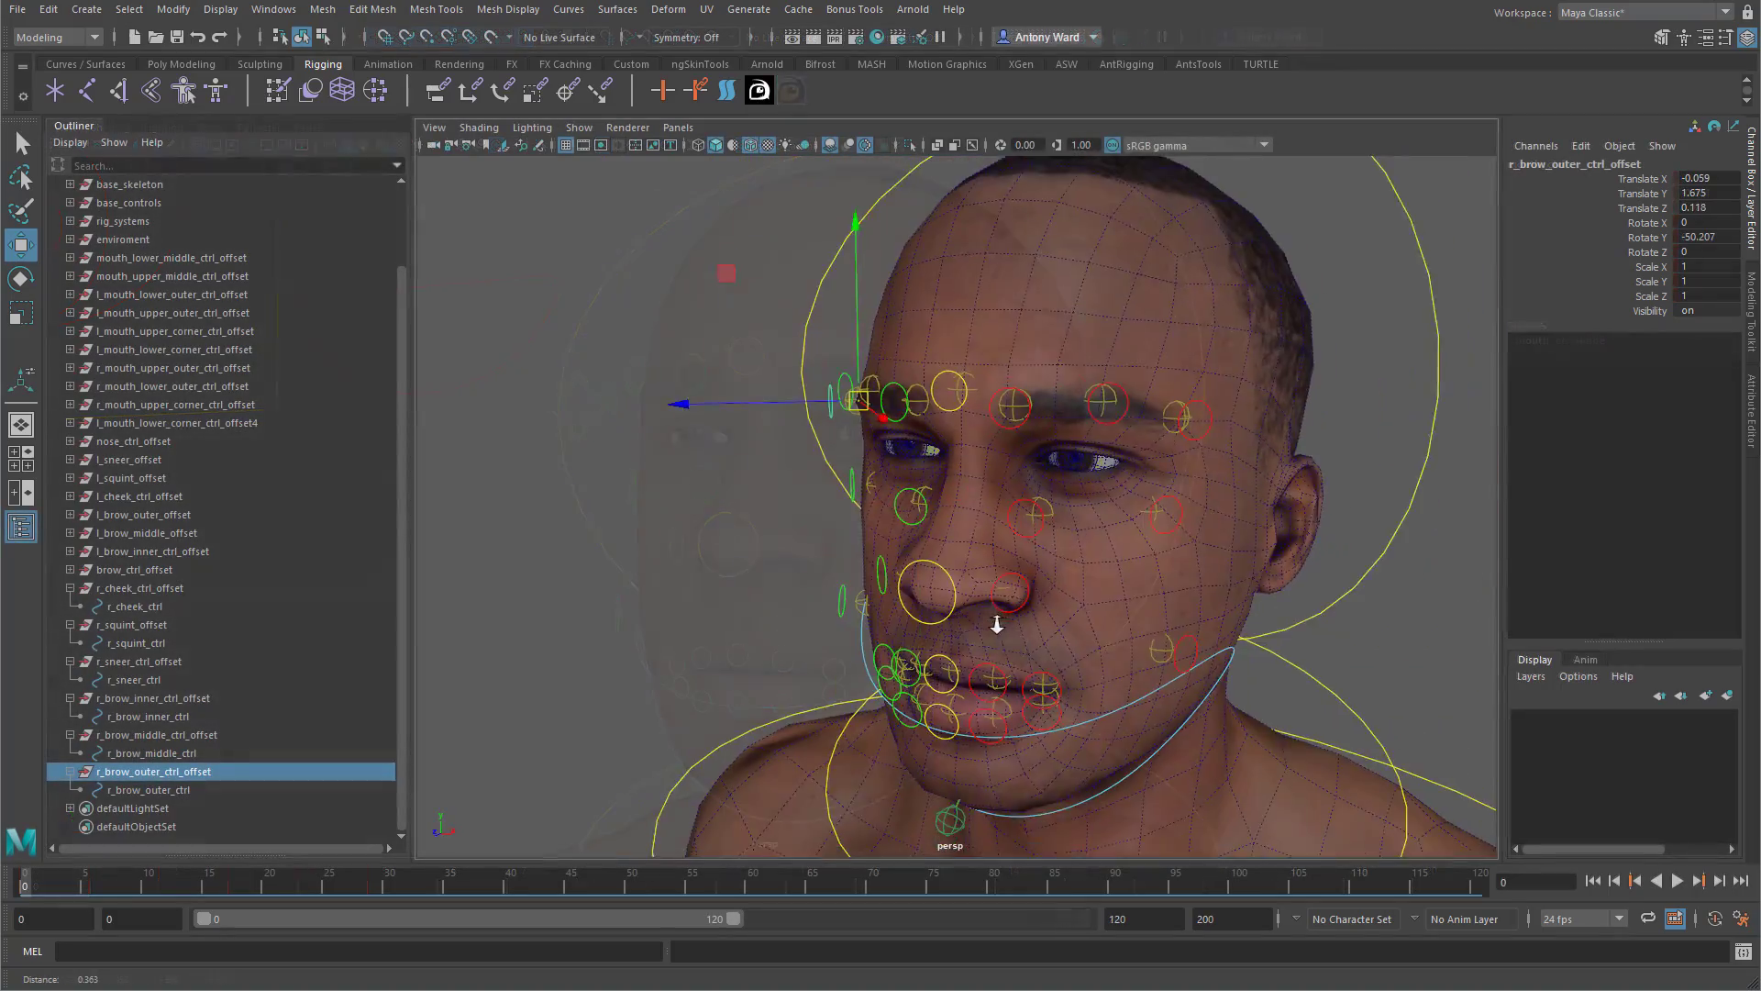
Collapse the right cheek, squint and sneer control offset groups in the scene hierarchy.
alt+drag(994, 617, 946, 629)
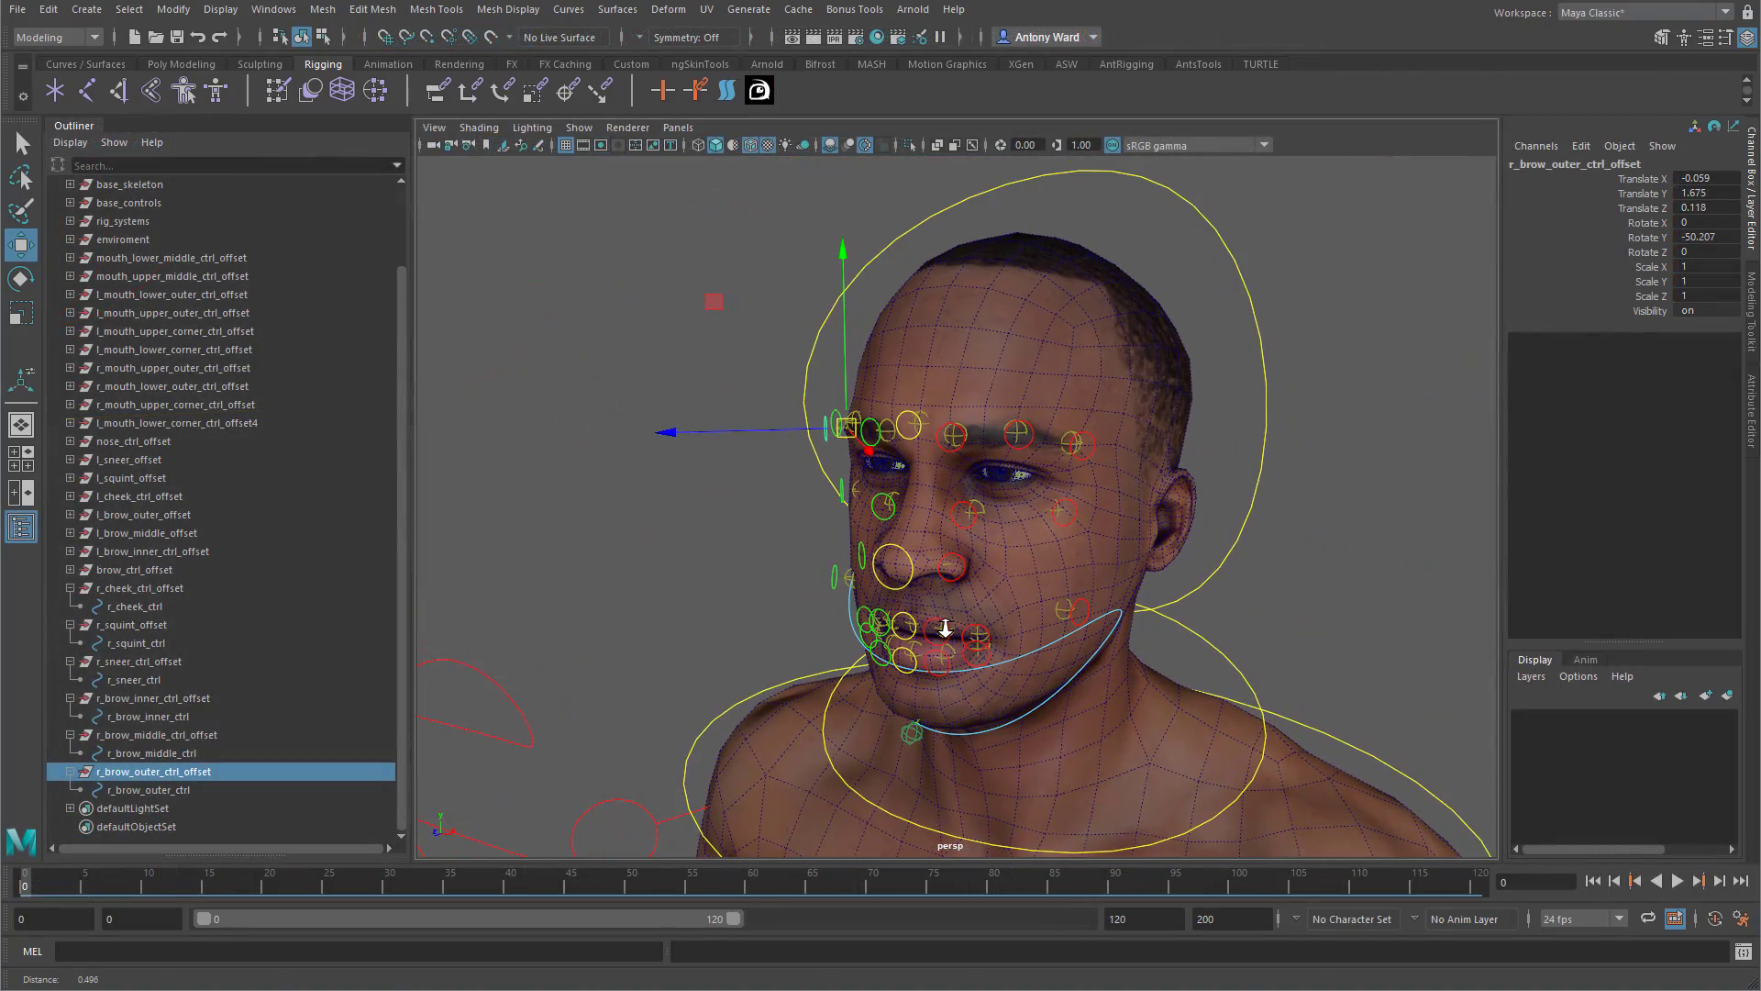
mouse_move(823, 523)
alt+mouse_down()
mouse_move(652, 523)
mouse_move(849, 523)
mouse_move(966, 495)
mouse_move(789, 499)
mouse_move(766, 533)
mouse_move(849, 534)
alt+mouse_up()
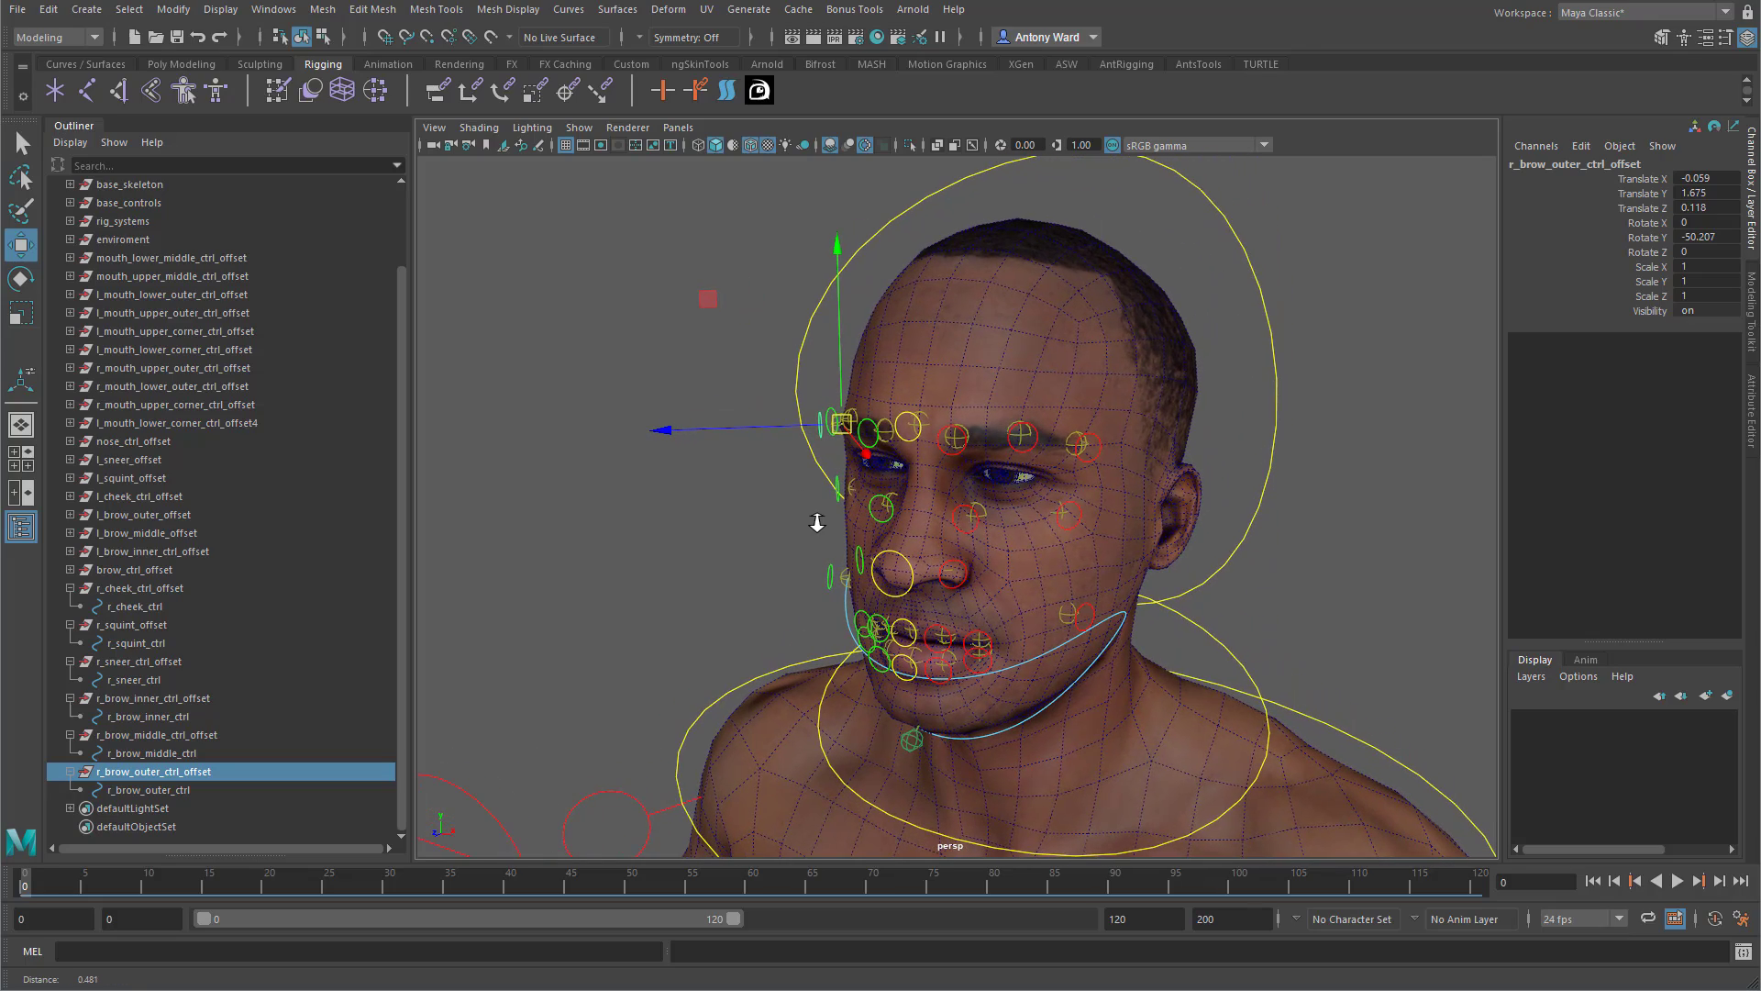
click(70, 588)
click(70, 606)
click(71, 624)
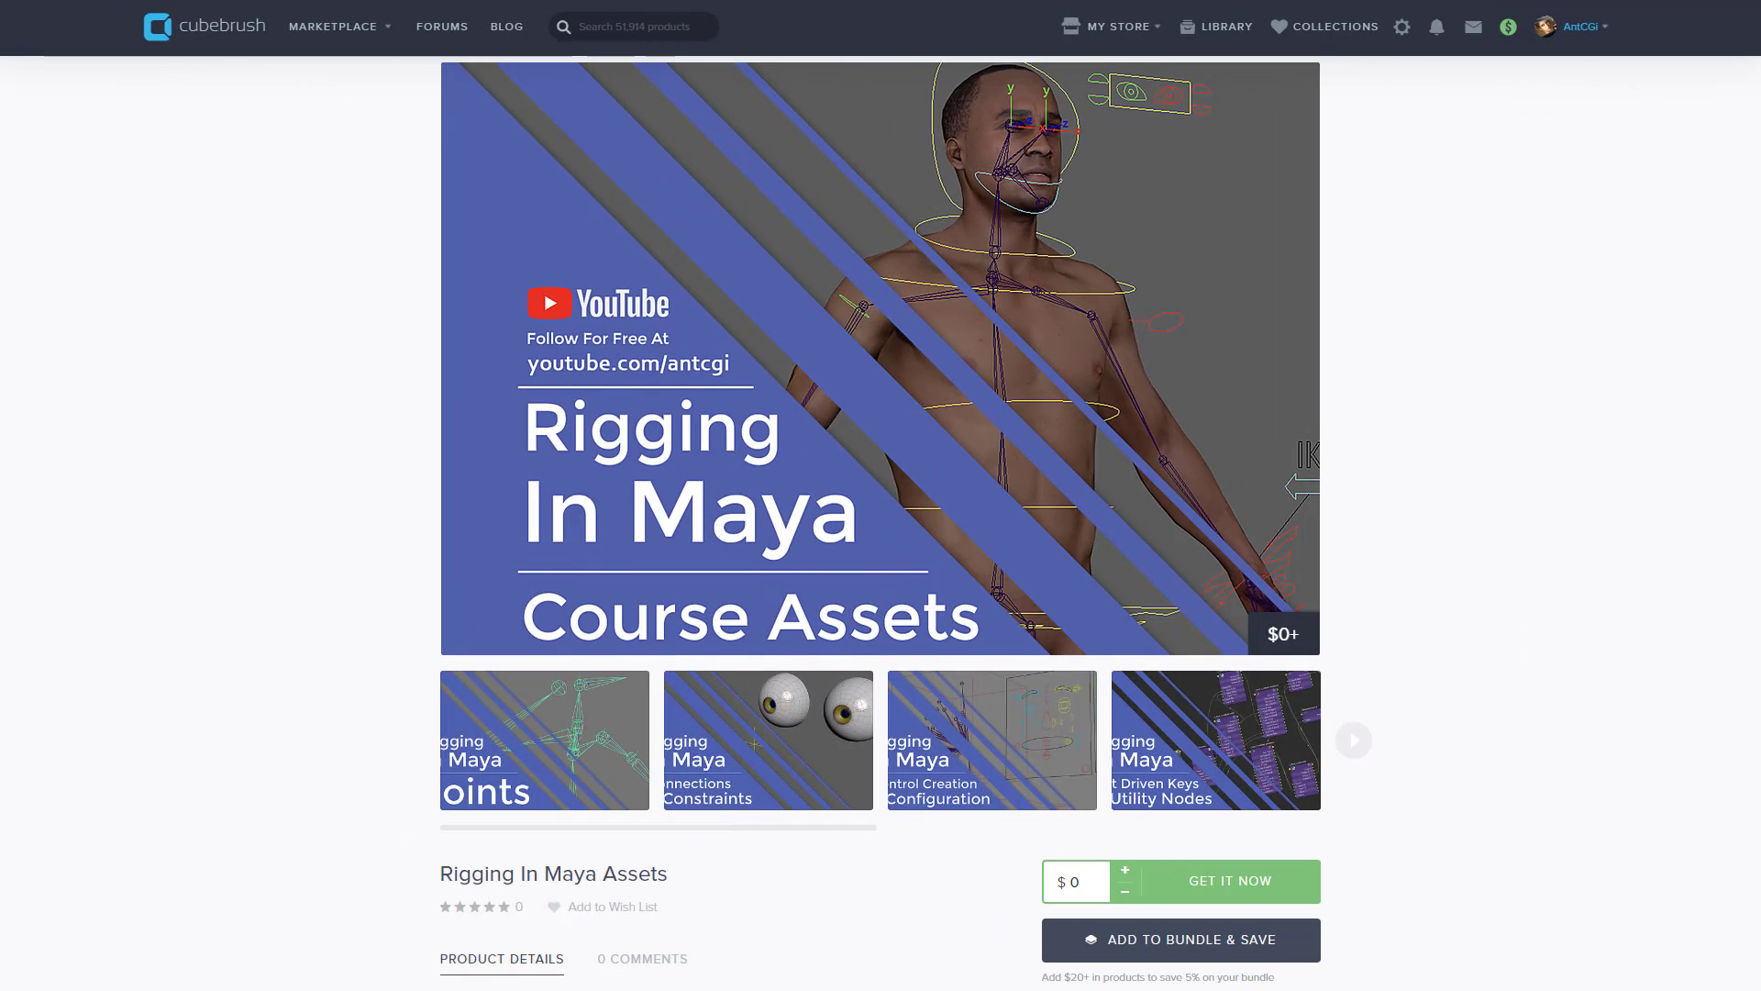
Switch to the Cubebrush site and examine the Rigging In Maya Assets product page and its included files.
scroll(881, 523, down, 2)
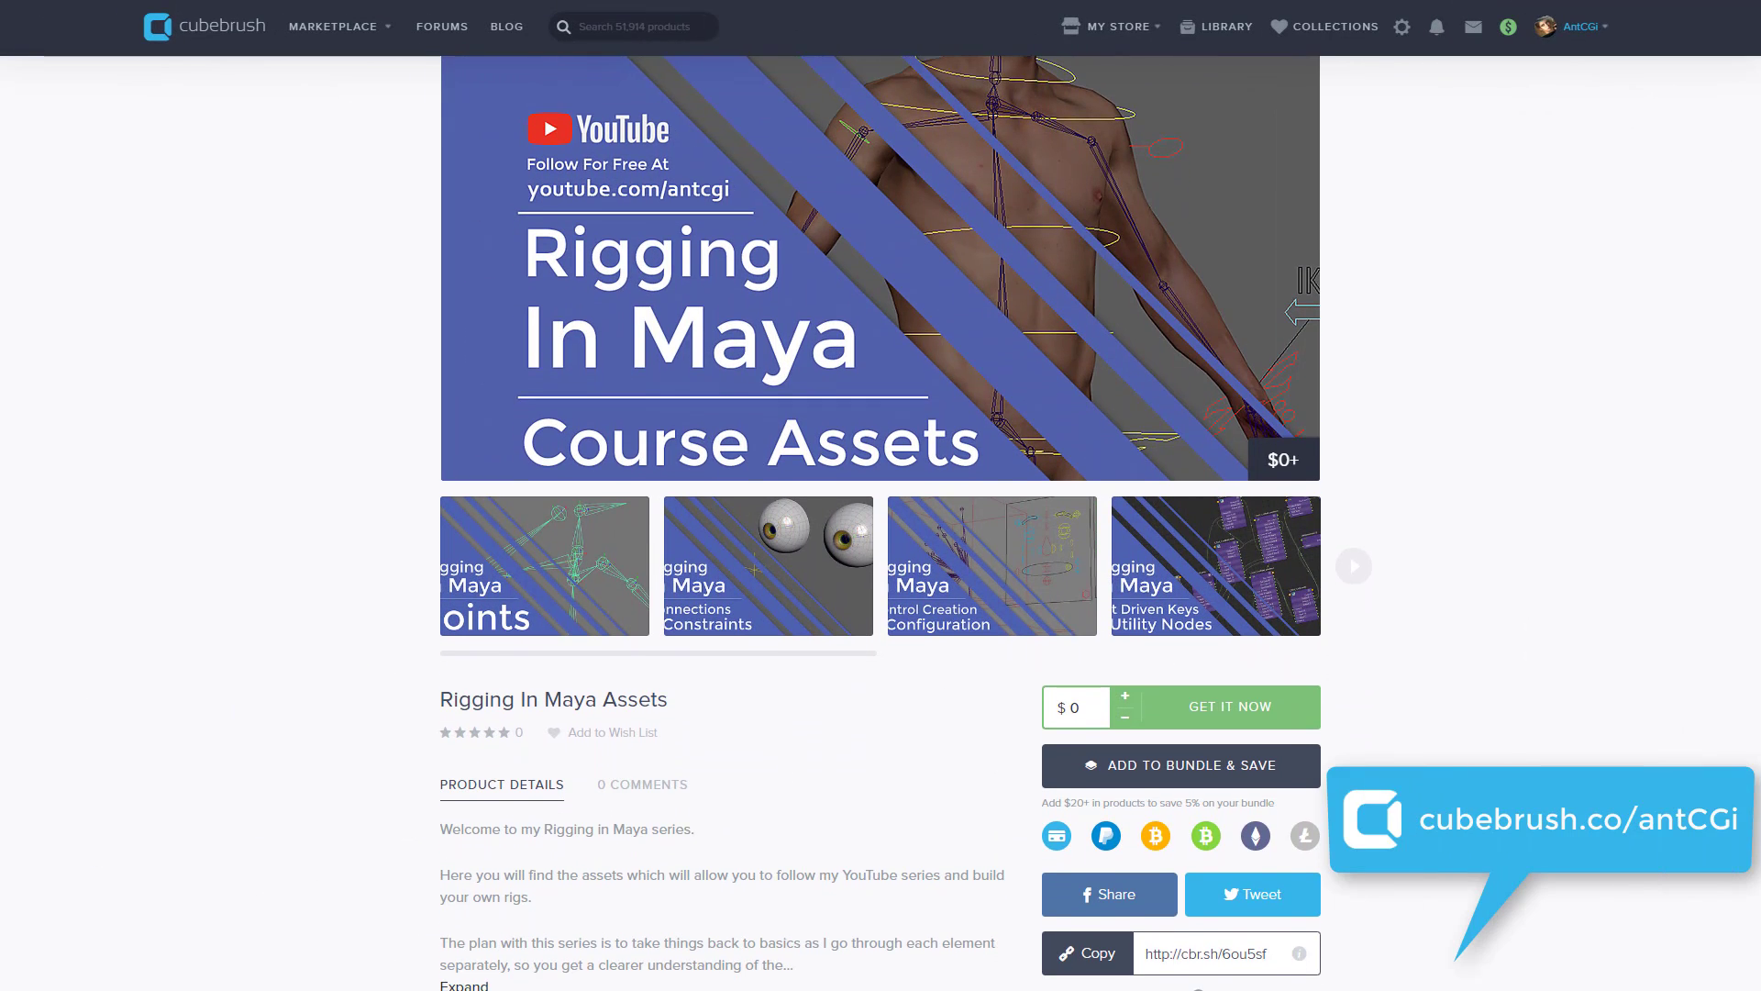
scroll(881, 523, down, 3)
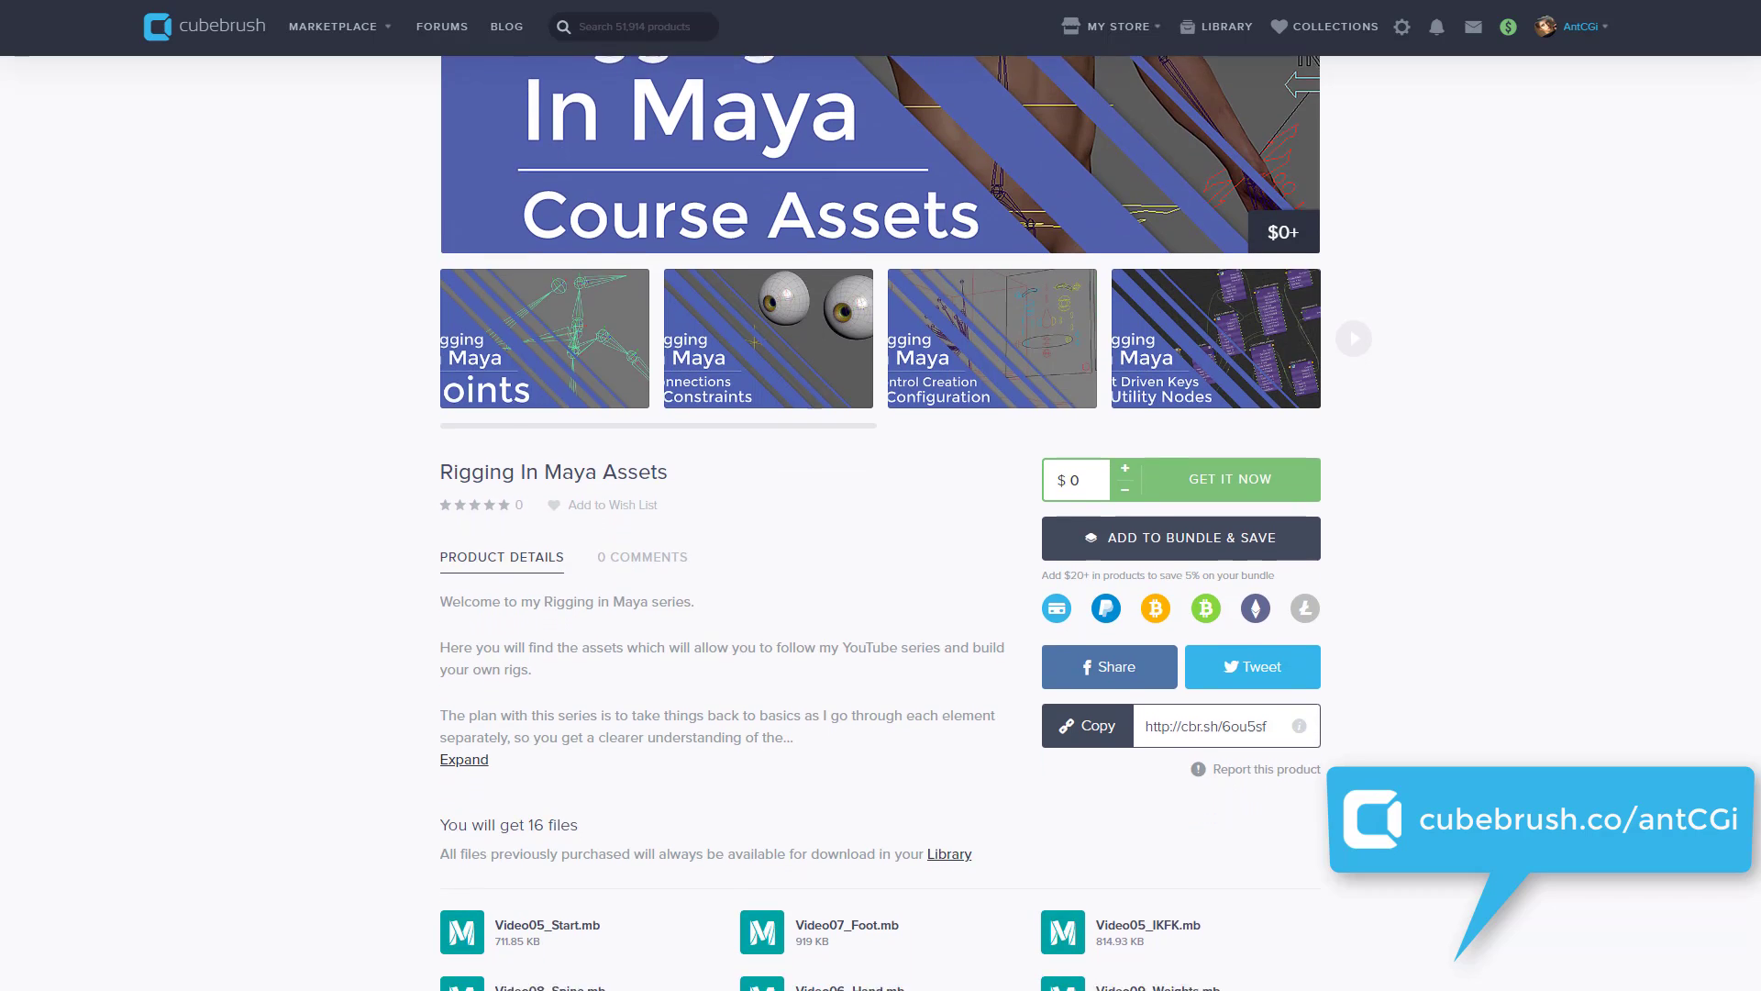
scroll(881, 523, down, 2)
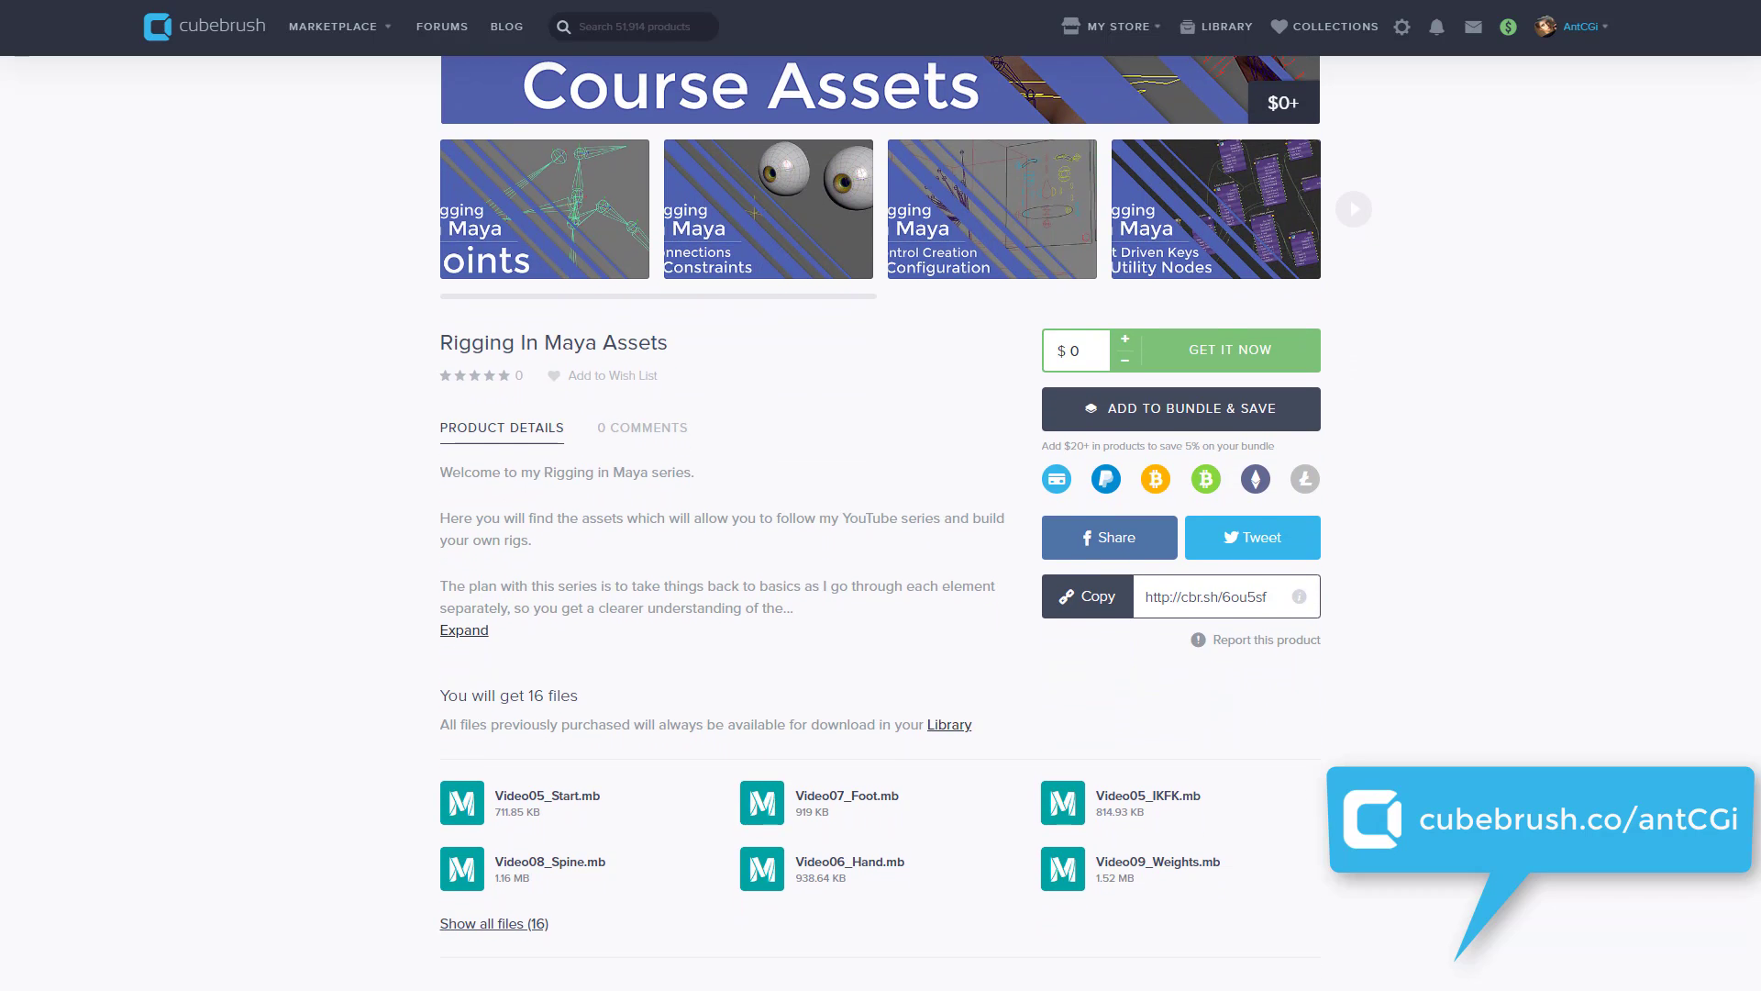
scroll(880, 523, up, 4)
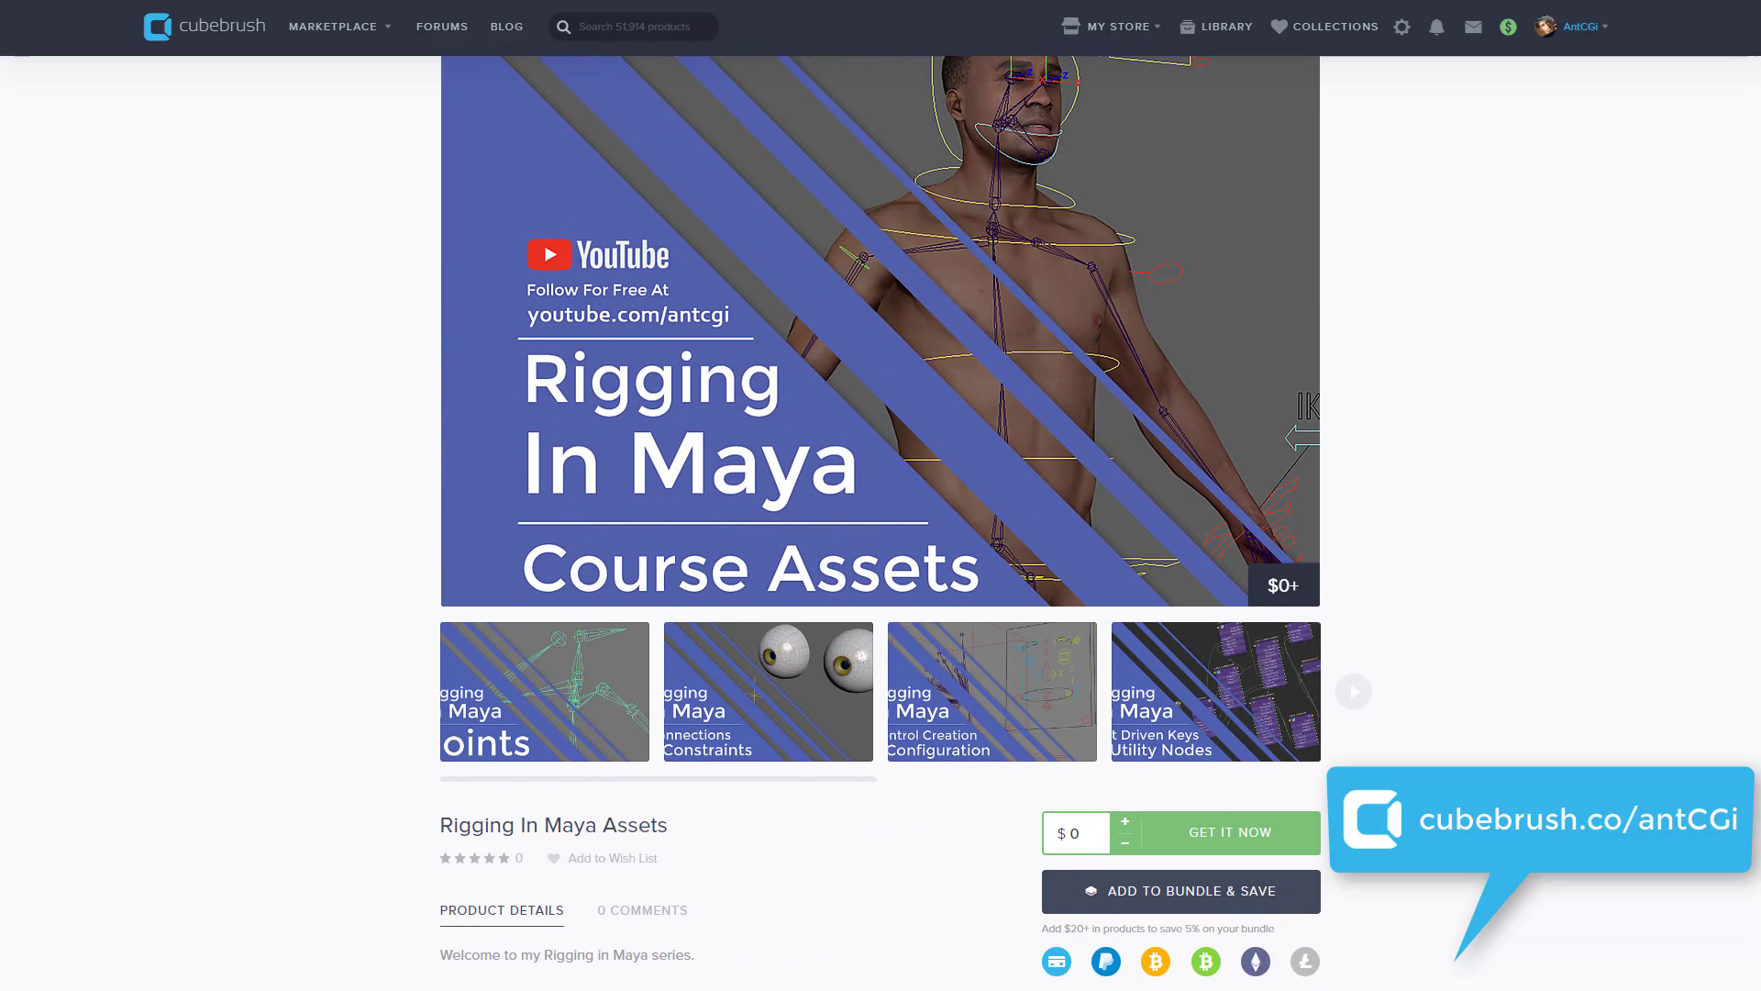
scroll(881, 523, up, 2)
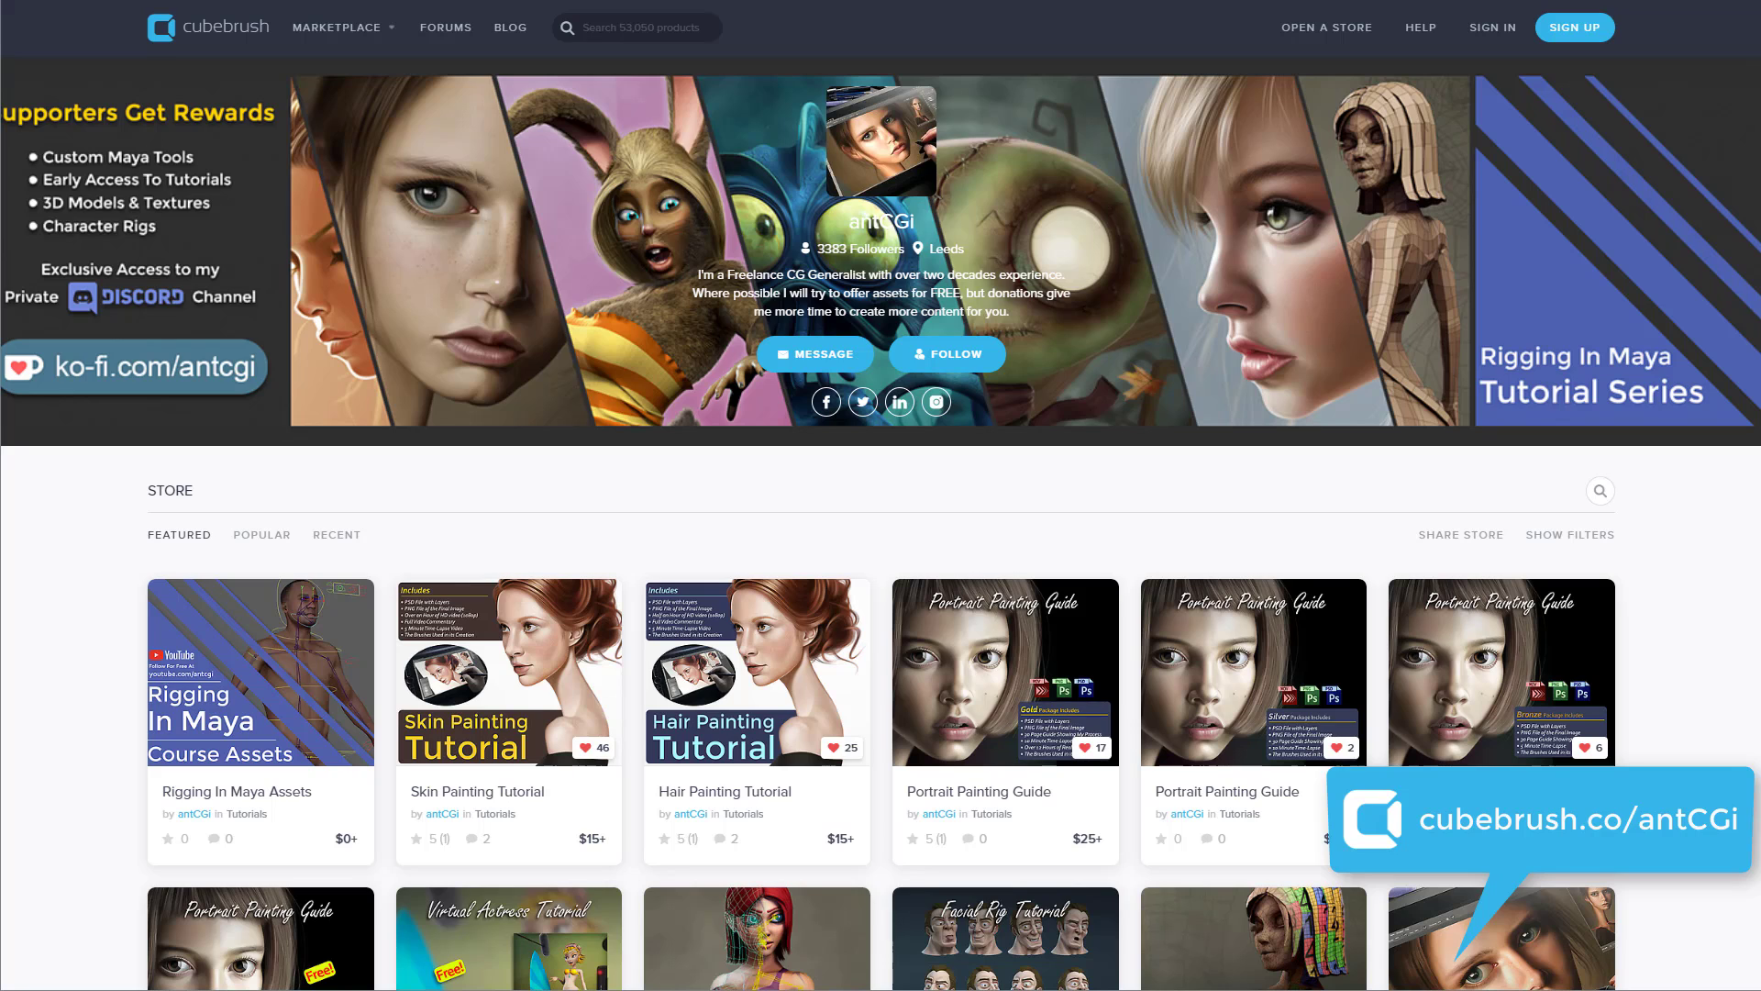
Browse the antCGi store listings on Cubebrush and the antCGi support page on Ko-fi.
scroll(881, 522, down, 2)
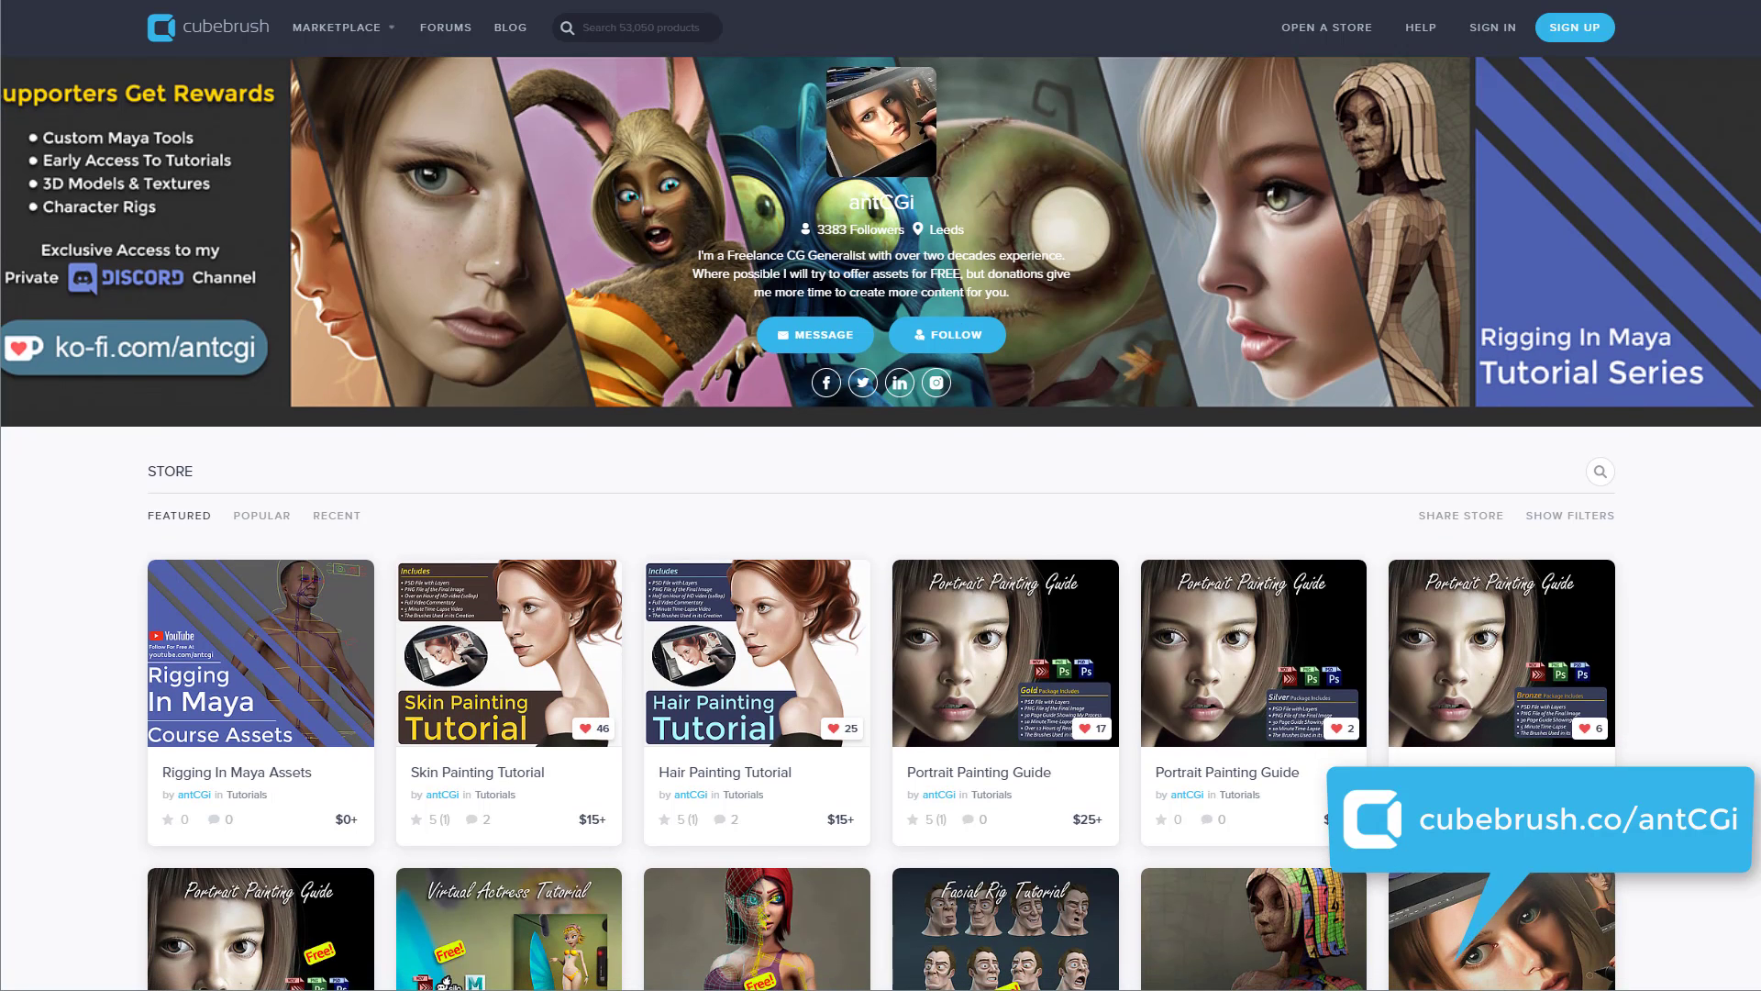
scroll(881, 523, down, 3)
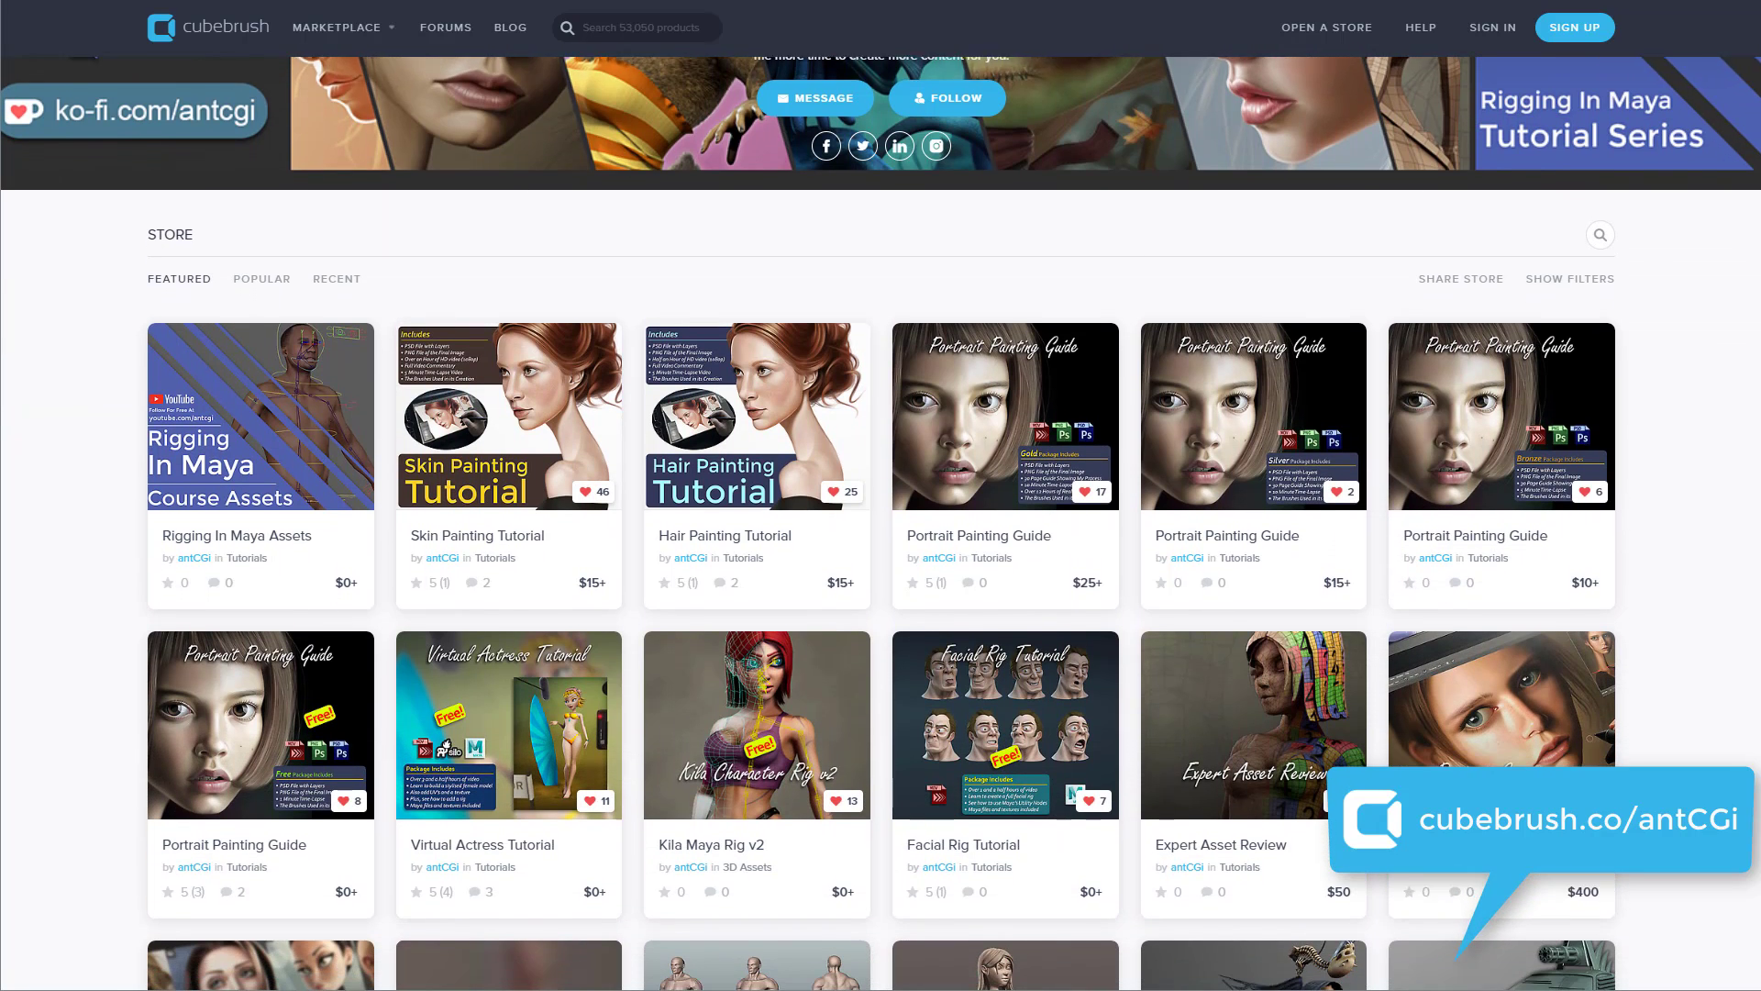
scroll(881, 523, down, 2)
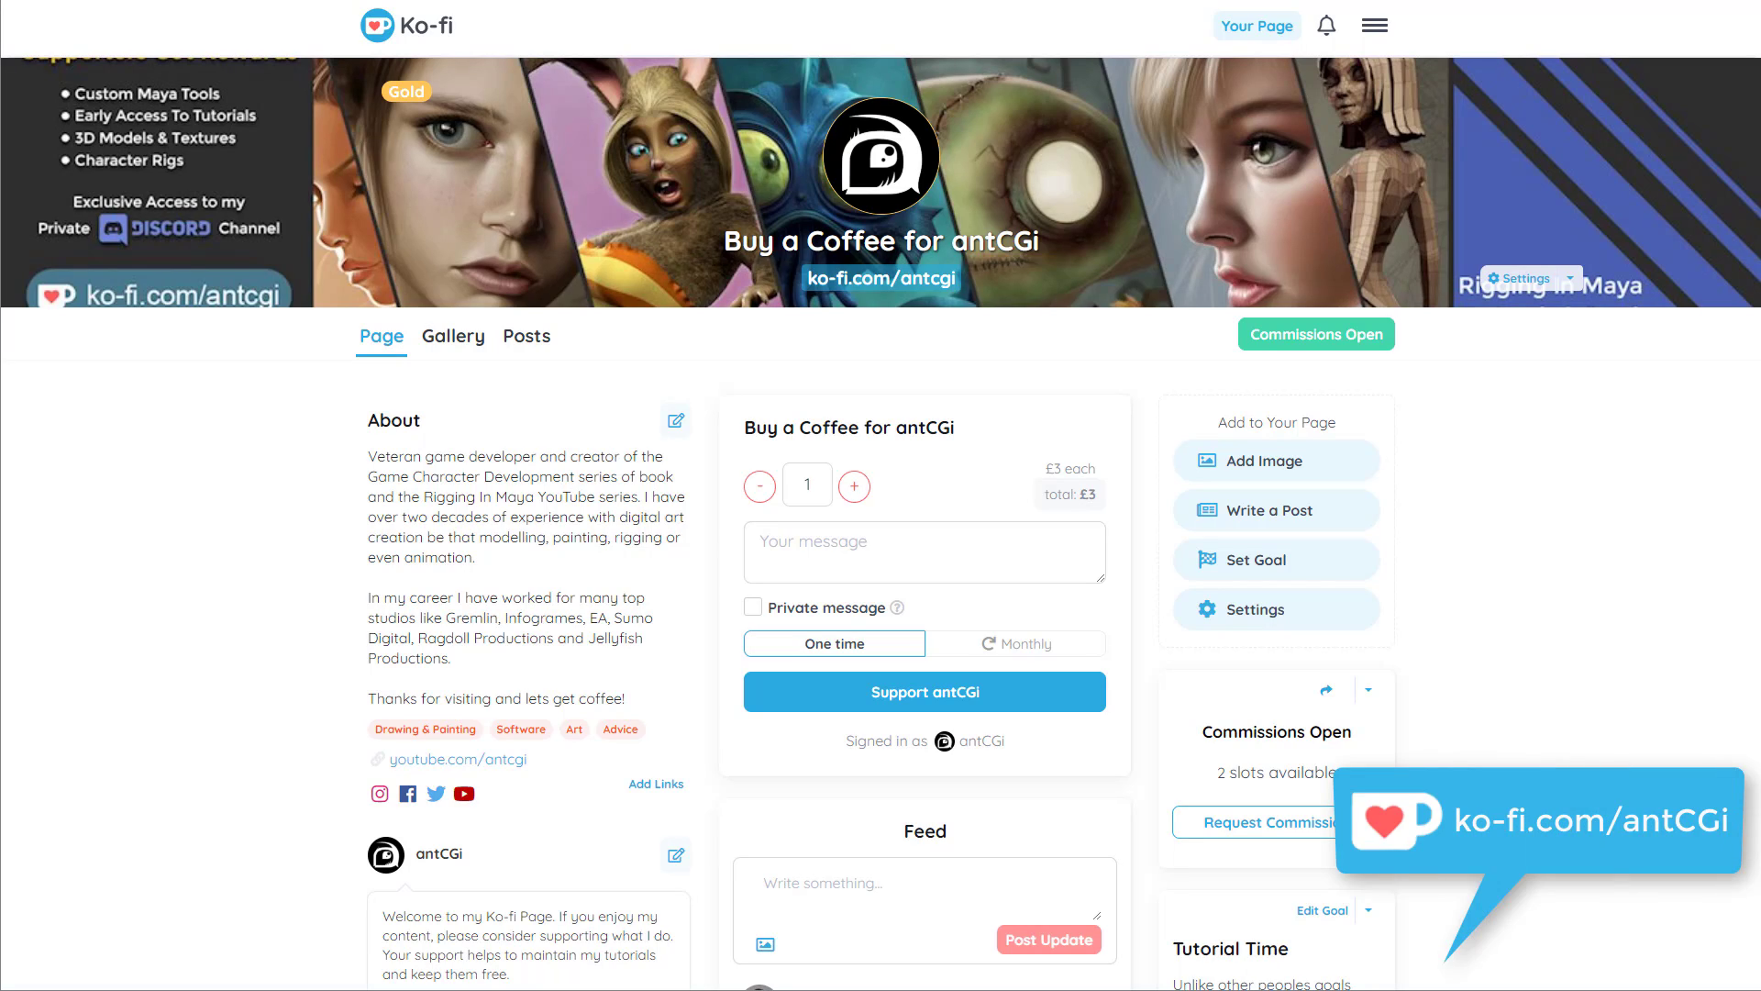
scroll(881, 523, down, 3)
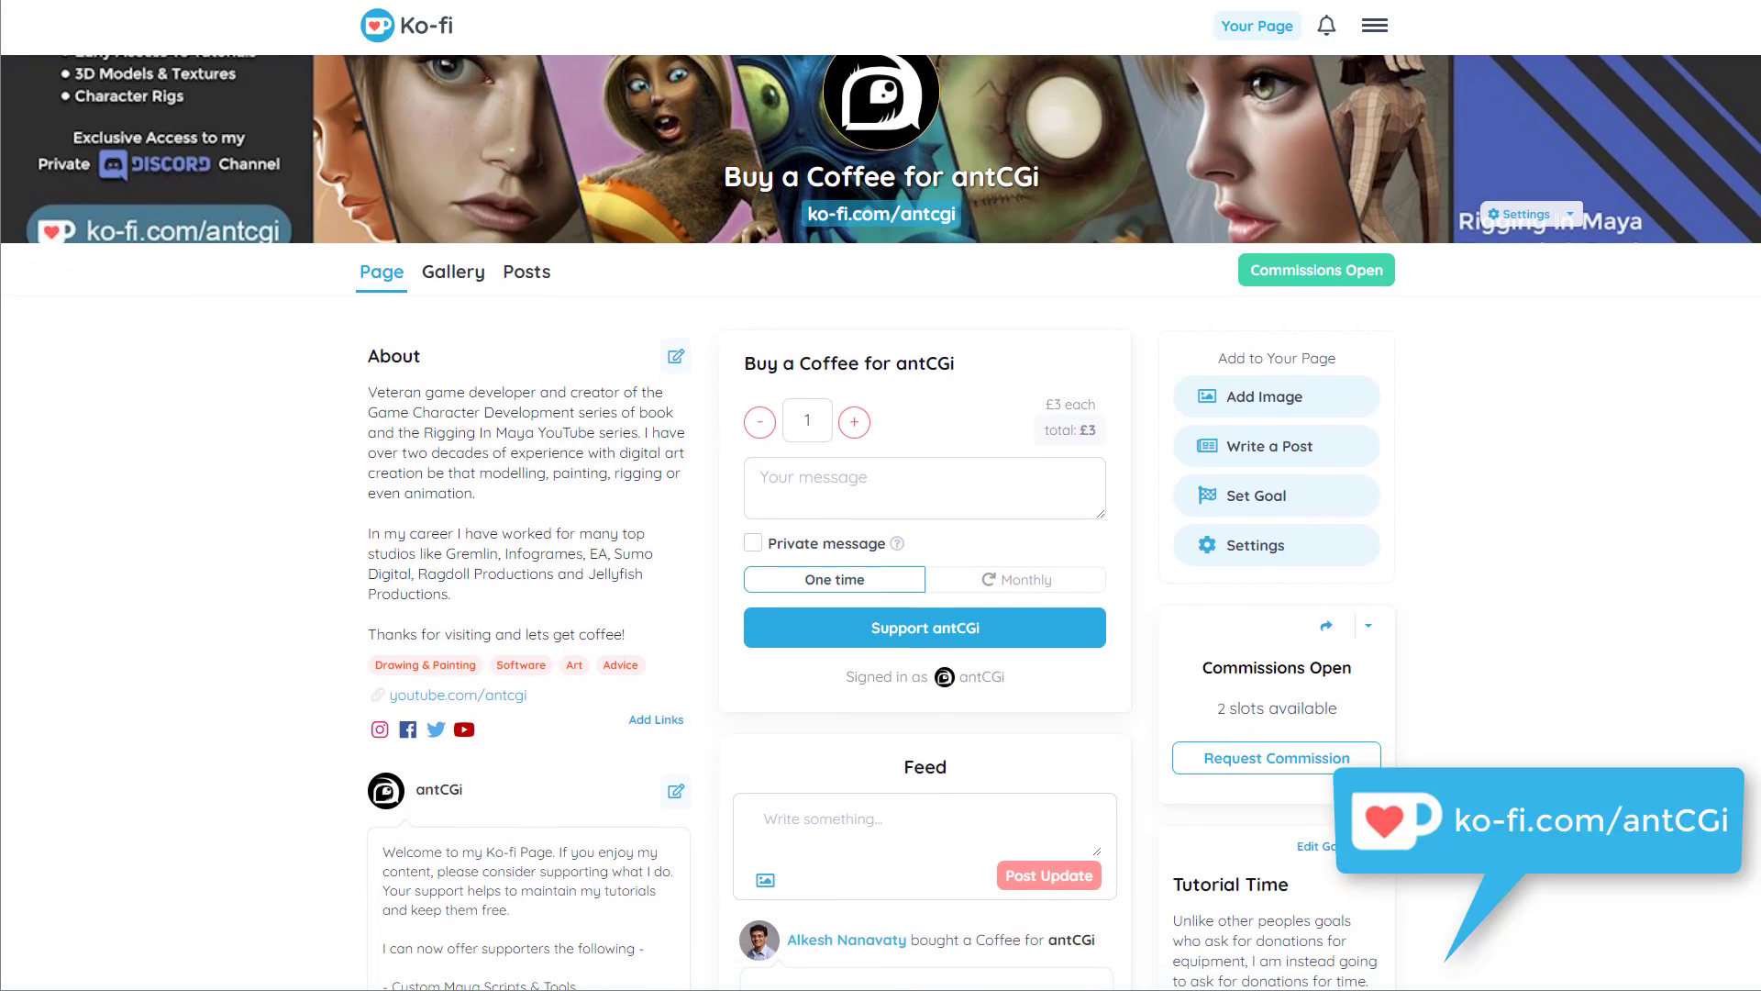
scroll(881, 523, down, 3)
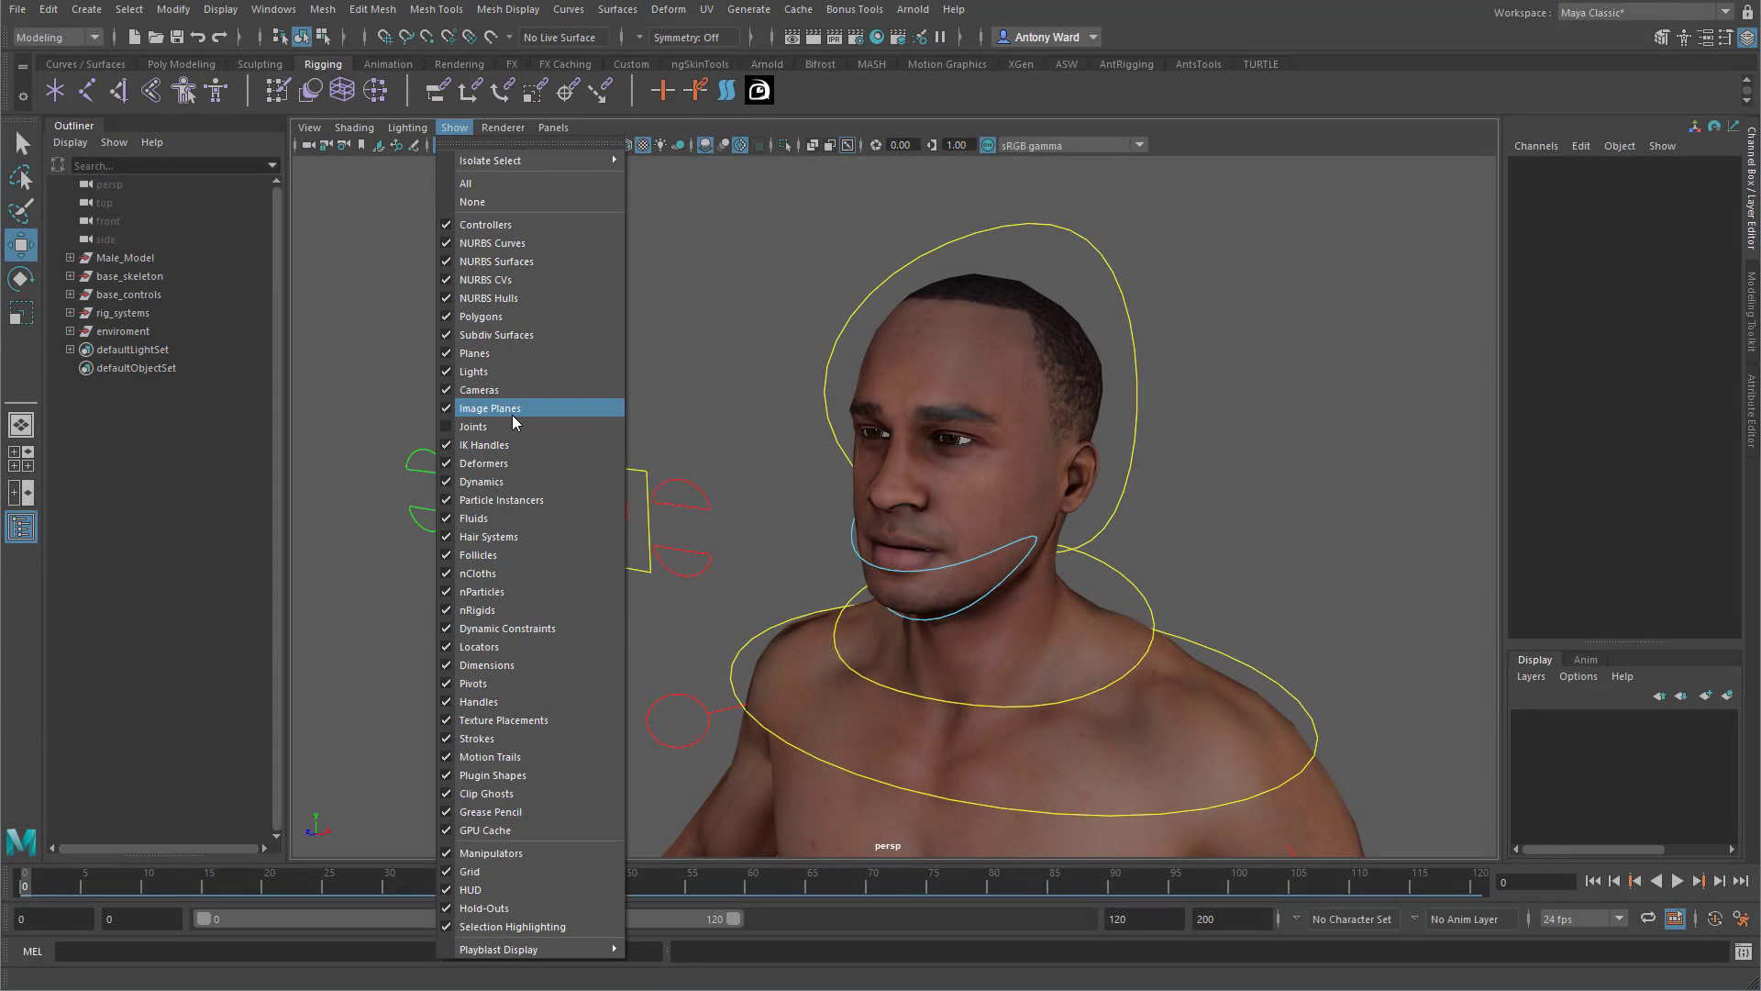
Switch back to Maya and make joints visible in the perspective viewport.
click(512, 427)
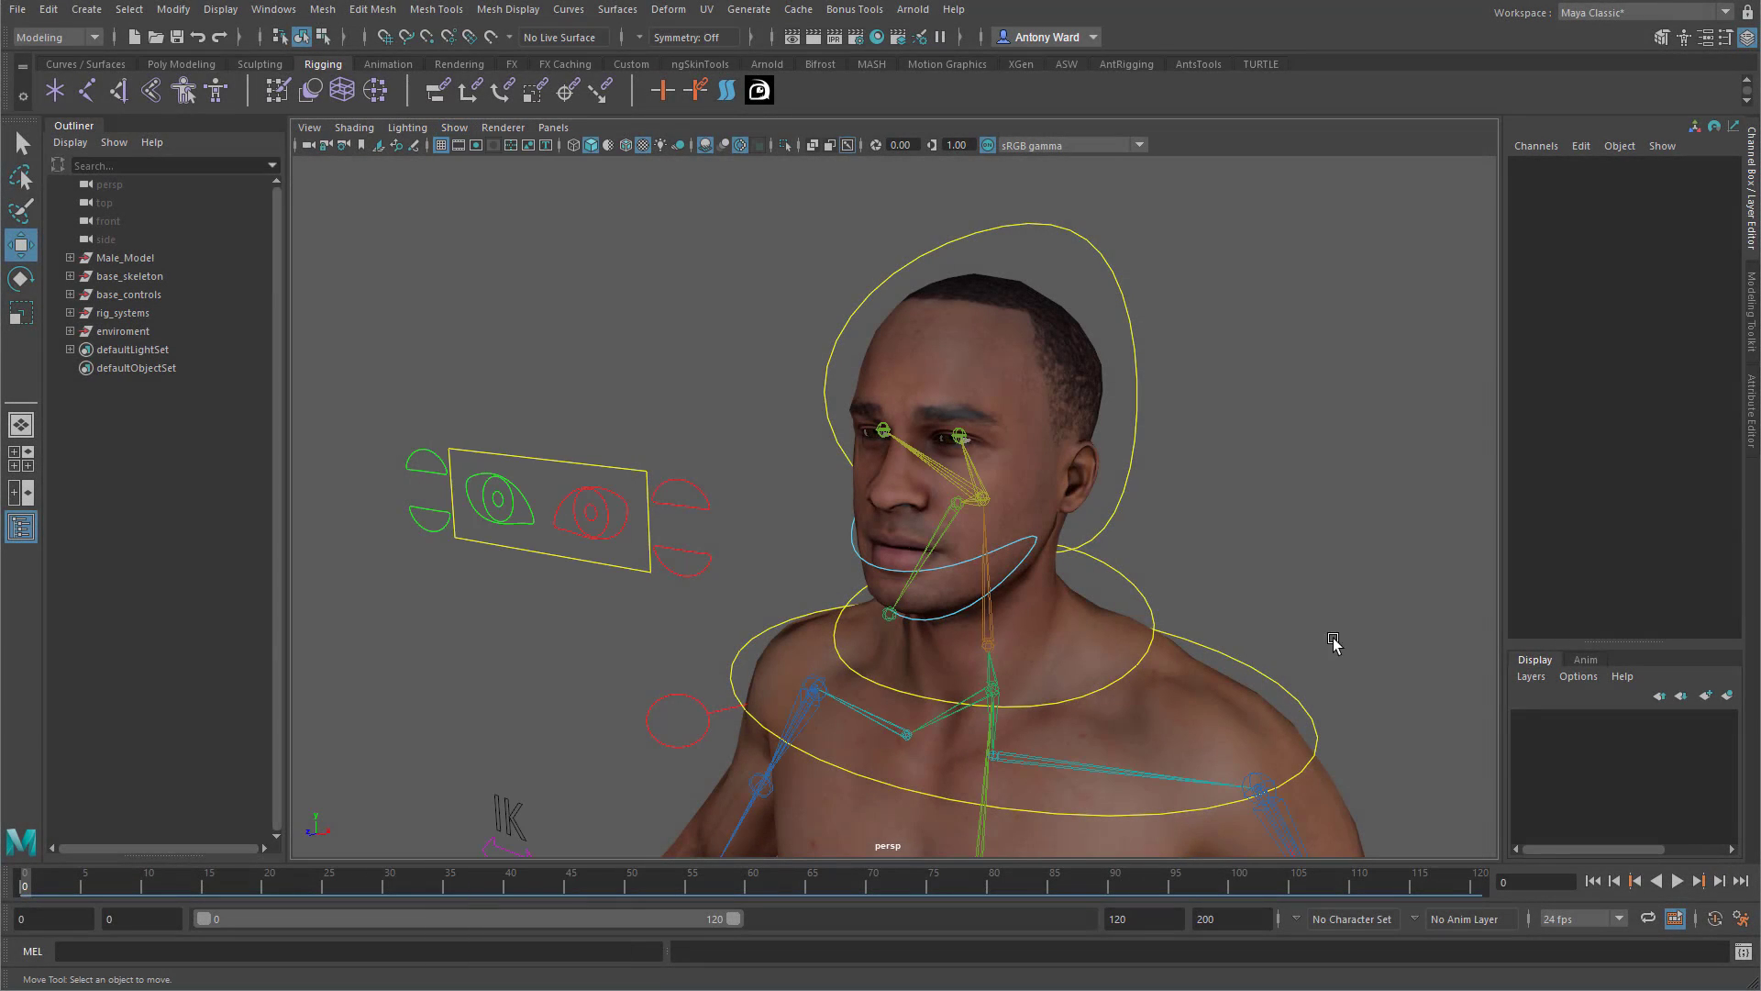
alt+drag(1268, 597, 1030, 550)
alt+right_drag(1030, 550, 1181, 524)
Hide the Male_Body_Full mesh to inspect the eyes, teeth and tongue mesh with its joints, and show the body again.
click(800, 431)
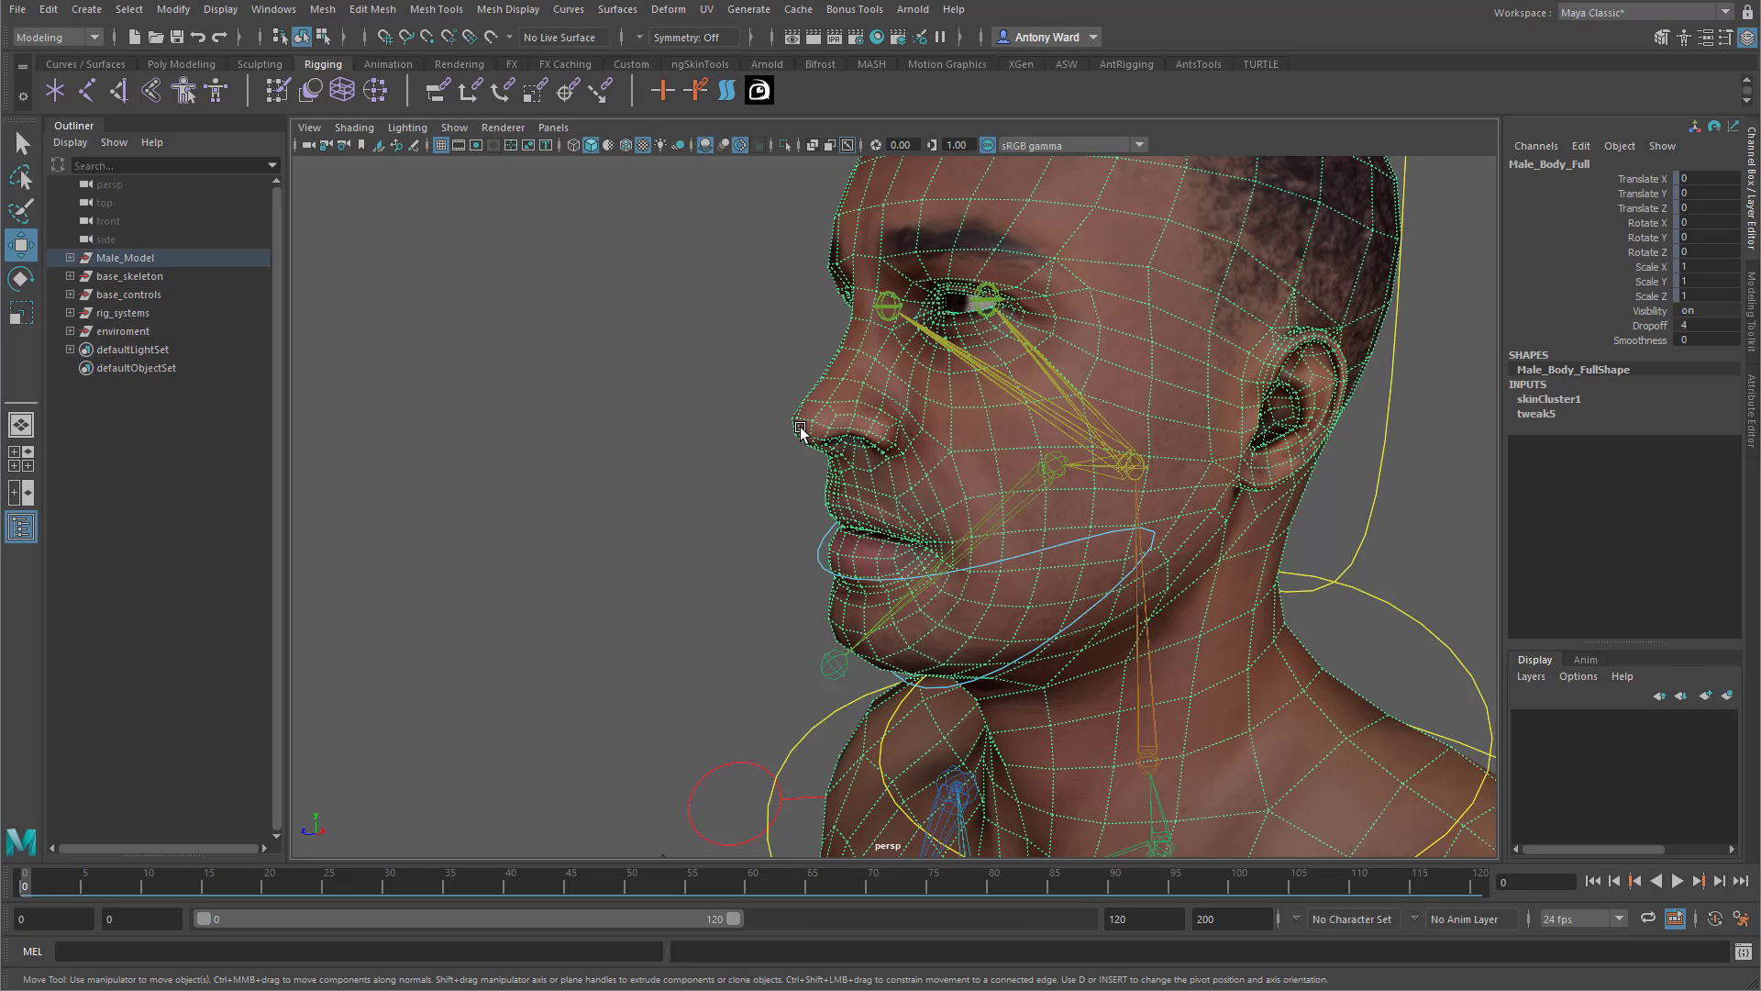
key(ctrl+h)
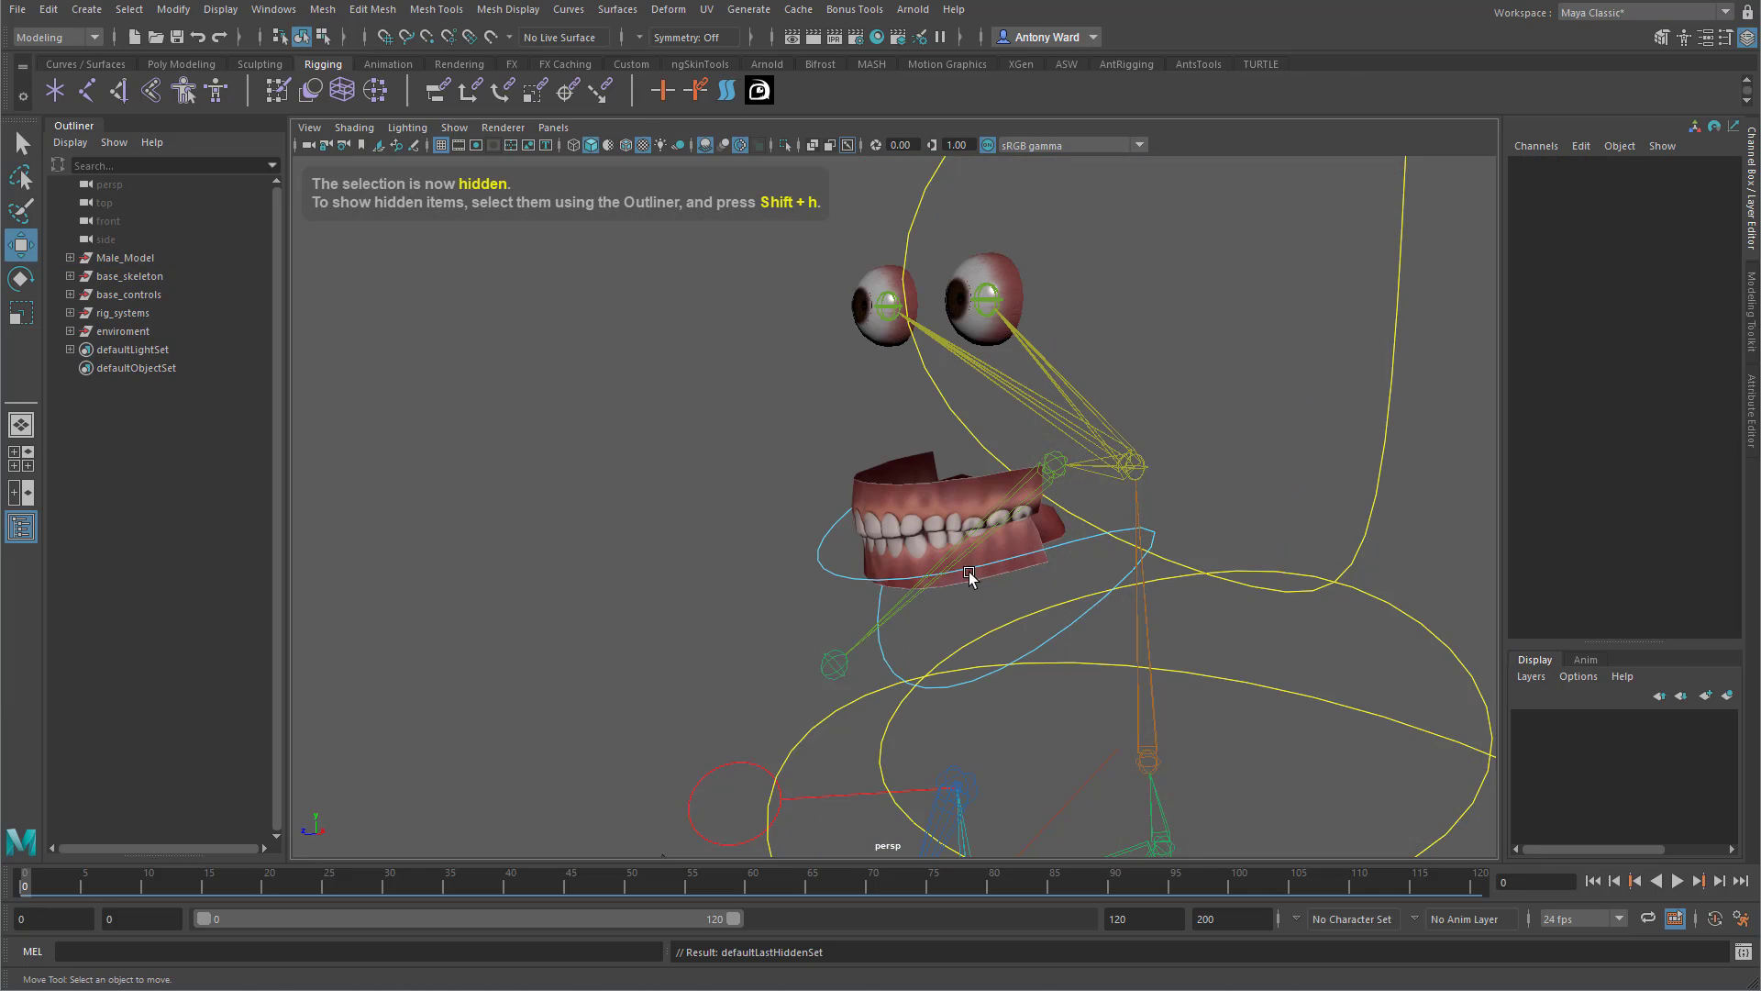
click(1054, 521)
alt+drag(1054, 521, 990, 709)
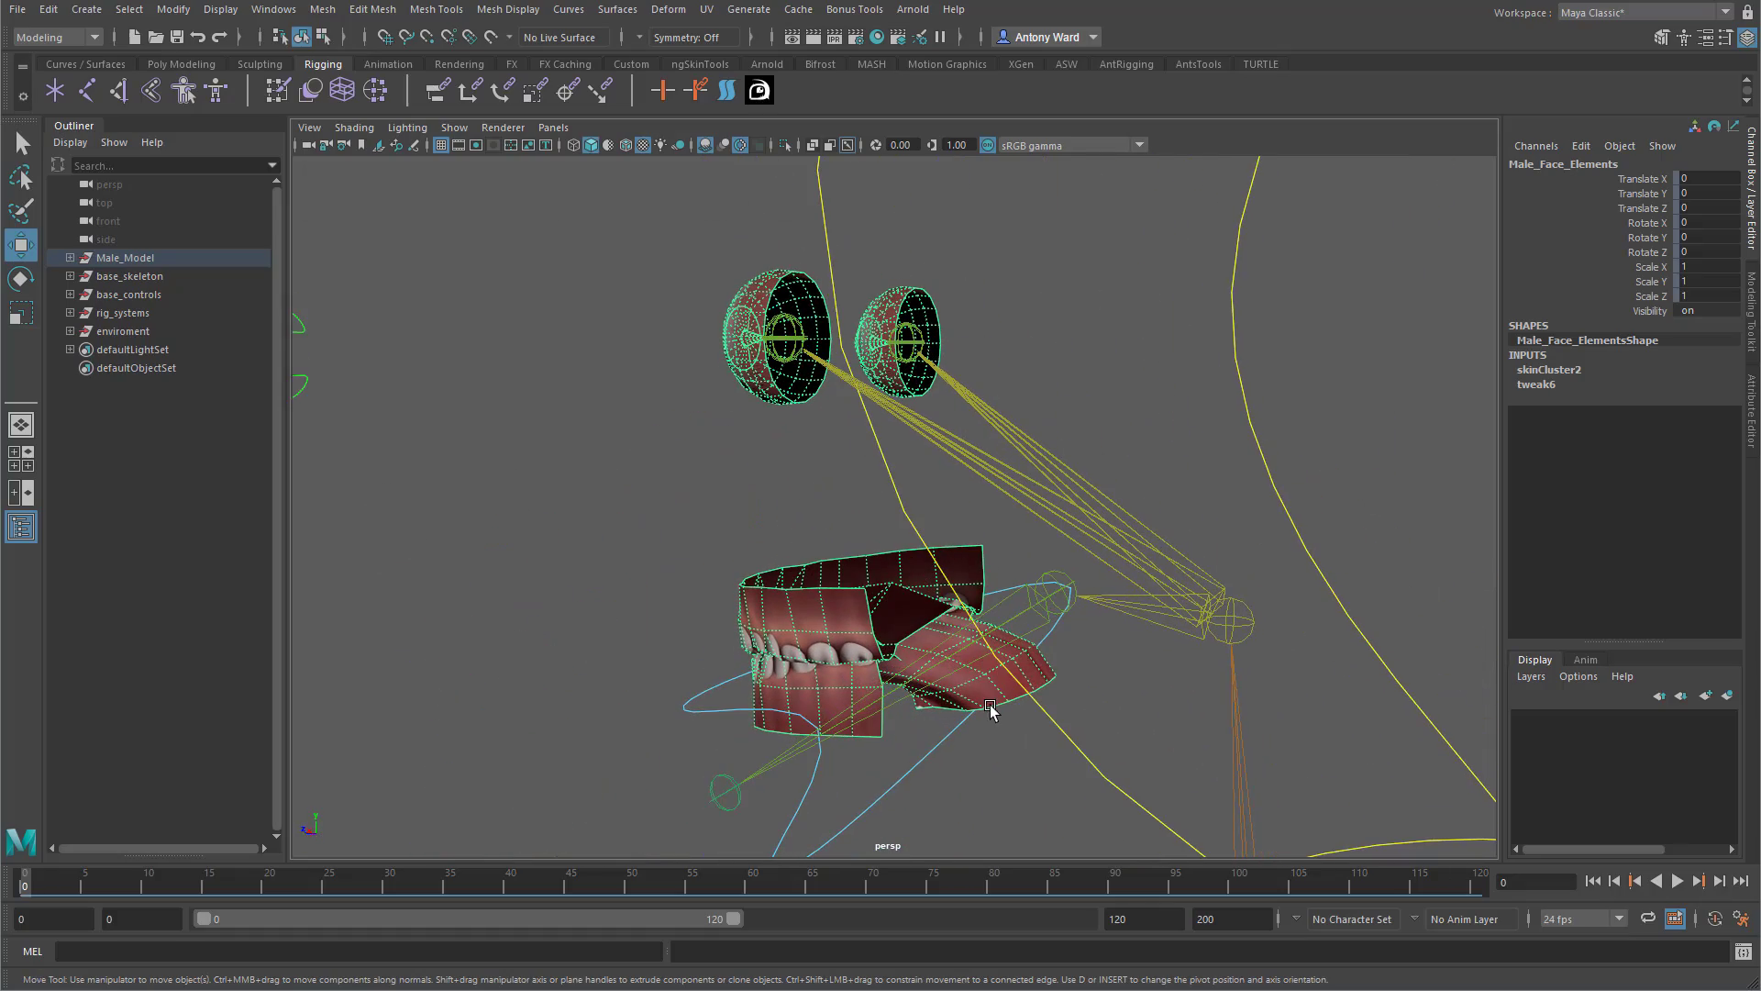
alt+drag(896, 653, 1004, 654)
alt+right_drag(1005, 654, 711, 587)
key(ctrl+shift+h)
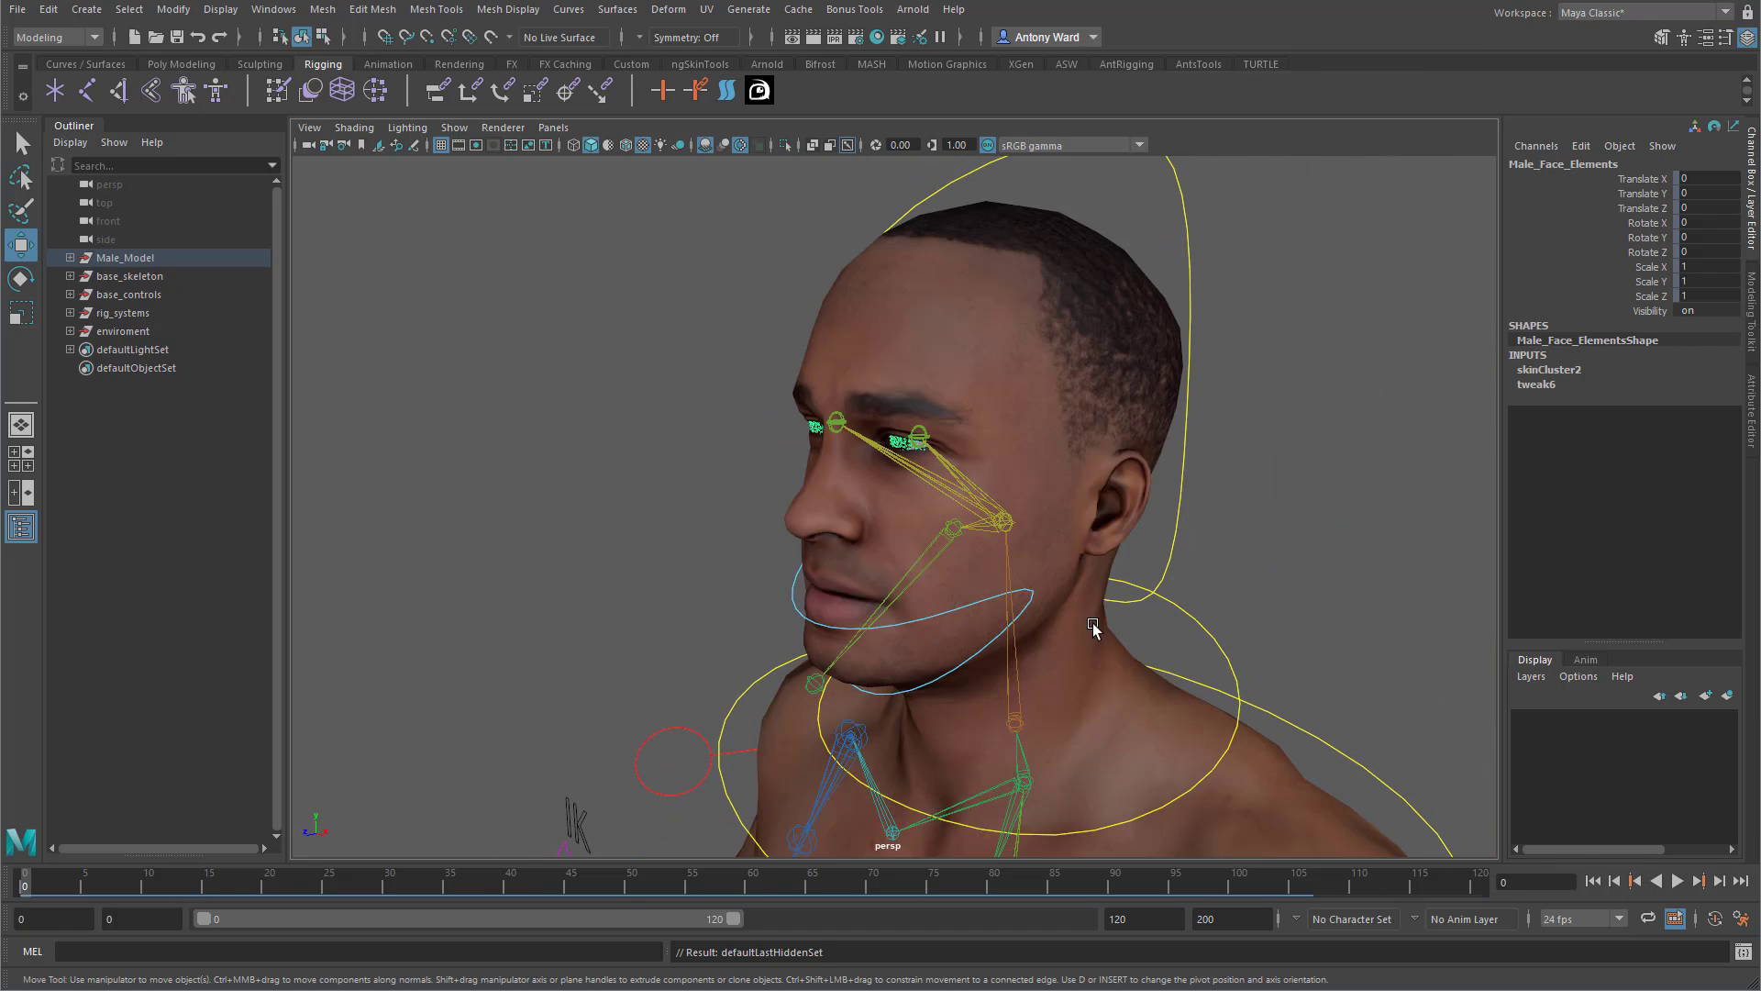
Examine the jaw joint and the joint behind it at the ear from several angles, and clear the selection.
alt+drag(1093, 628, 963, 550)
click(963, 548)
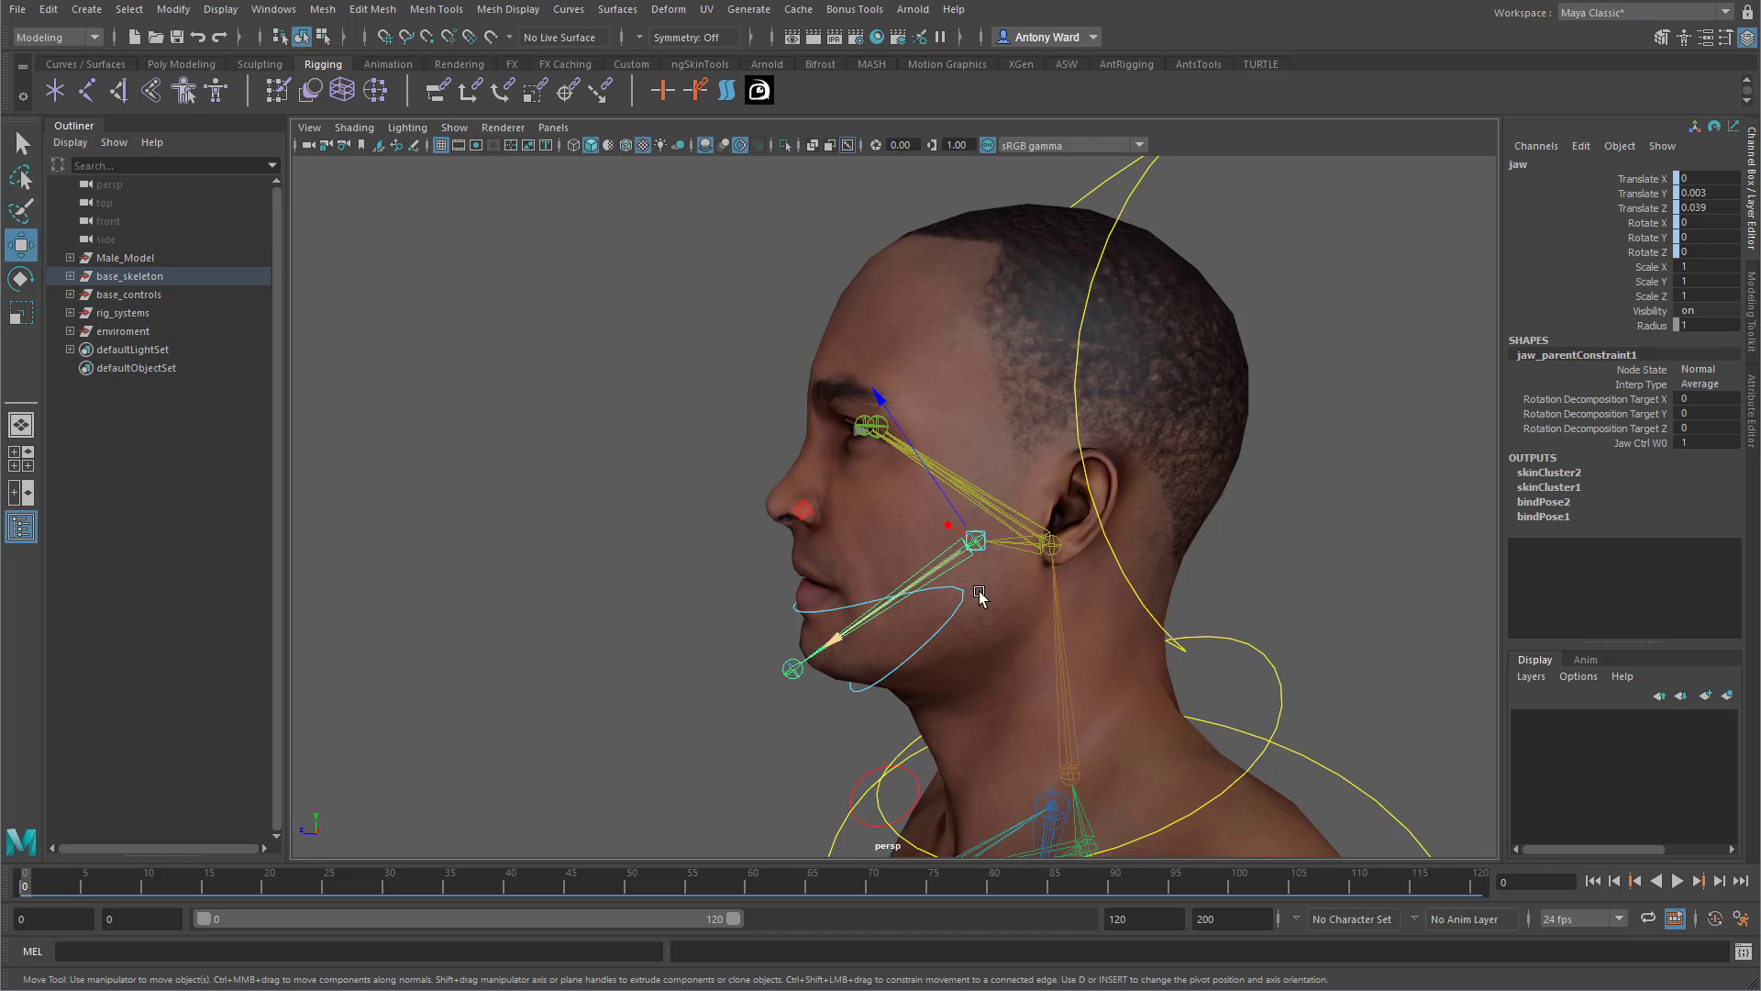
click(1057, 545)
alt+drag(988, 674, 1112, 676)
click(1293, 610)
mouse_move(976, 624)
alt+mouse_down()
mouse_move(872, 637)
mouse_move(972, 621)
alt+mouse_up()
alt+right_drag(971, 621, 1009, 576)
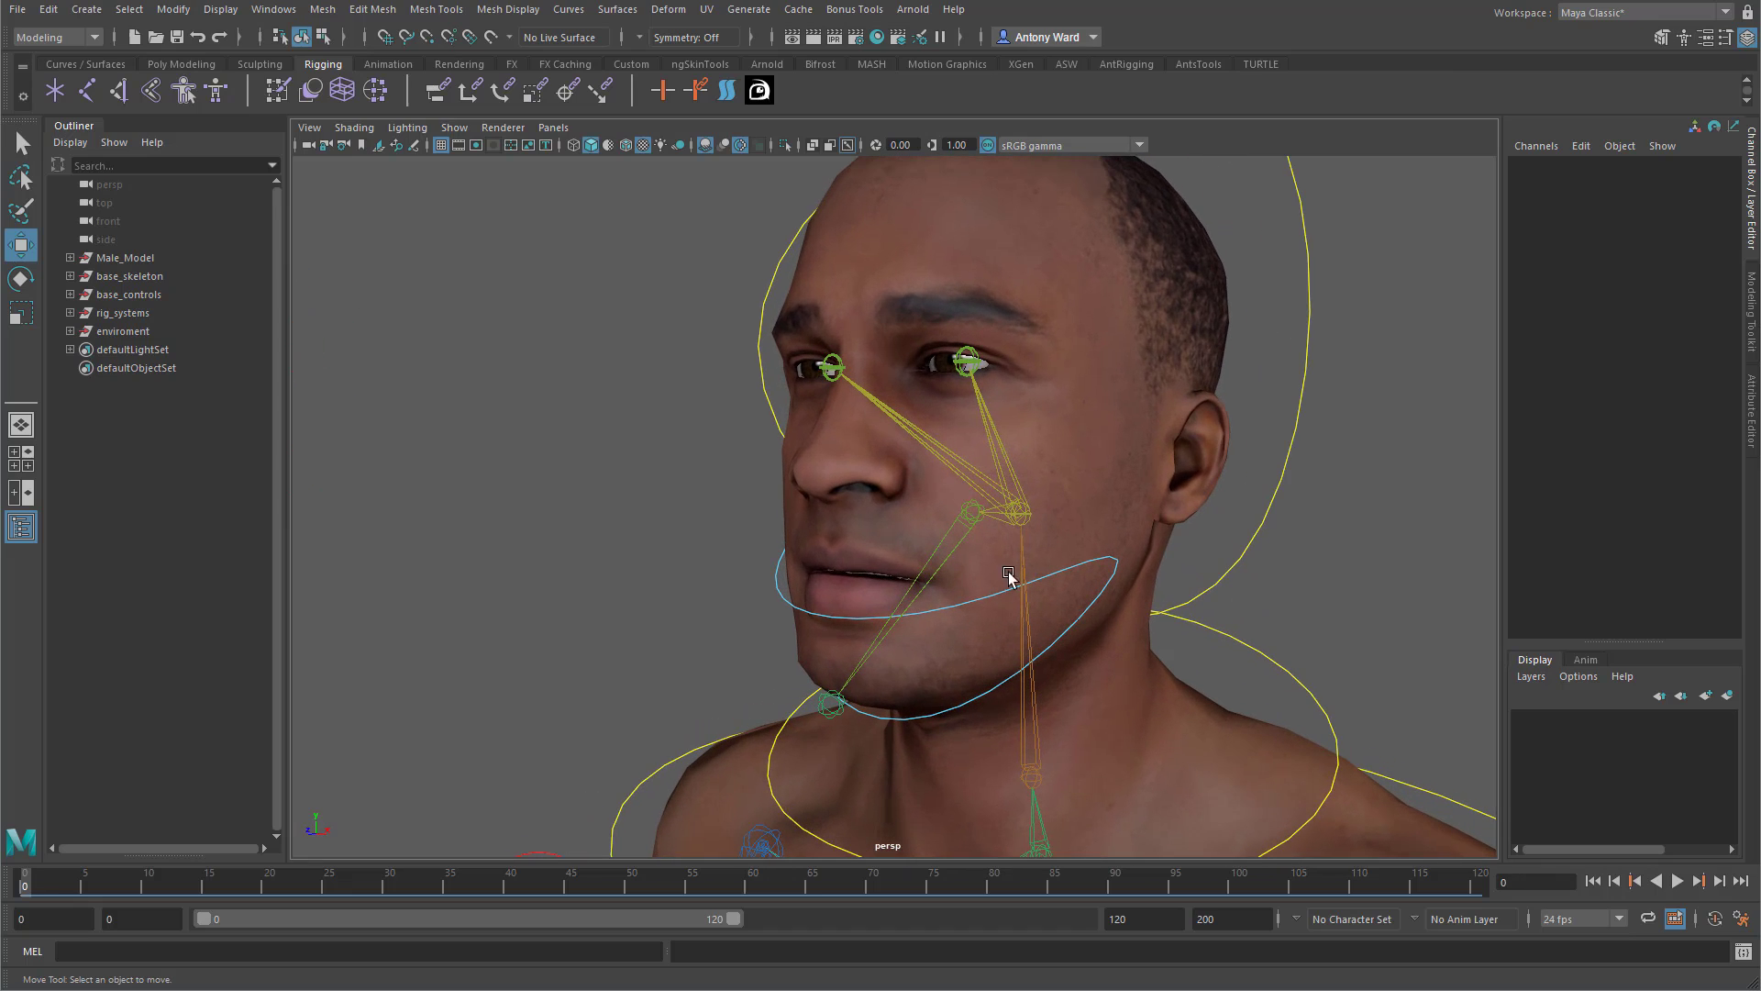
Duplicate the head joint and reveal the copy in the Outliner hierarchy.
click(1009, 518)
alt+drag(1010, 518, 1048, 595)
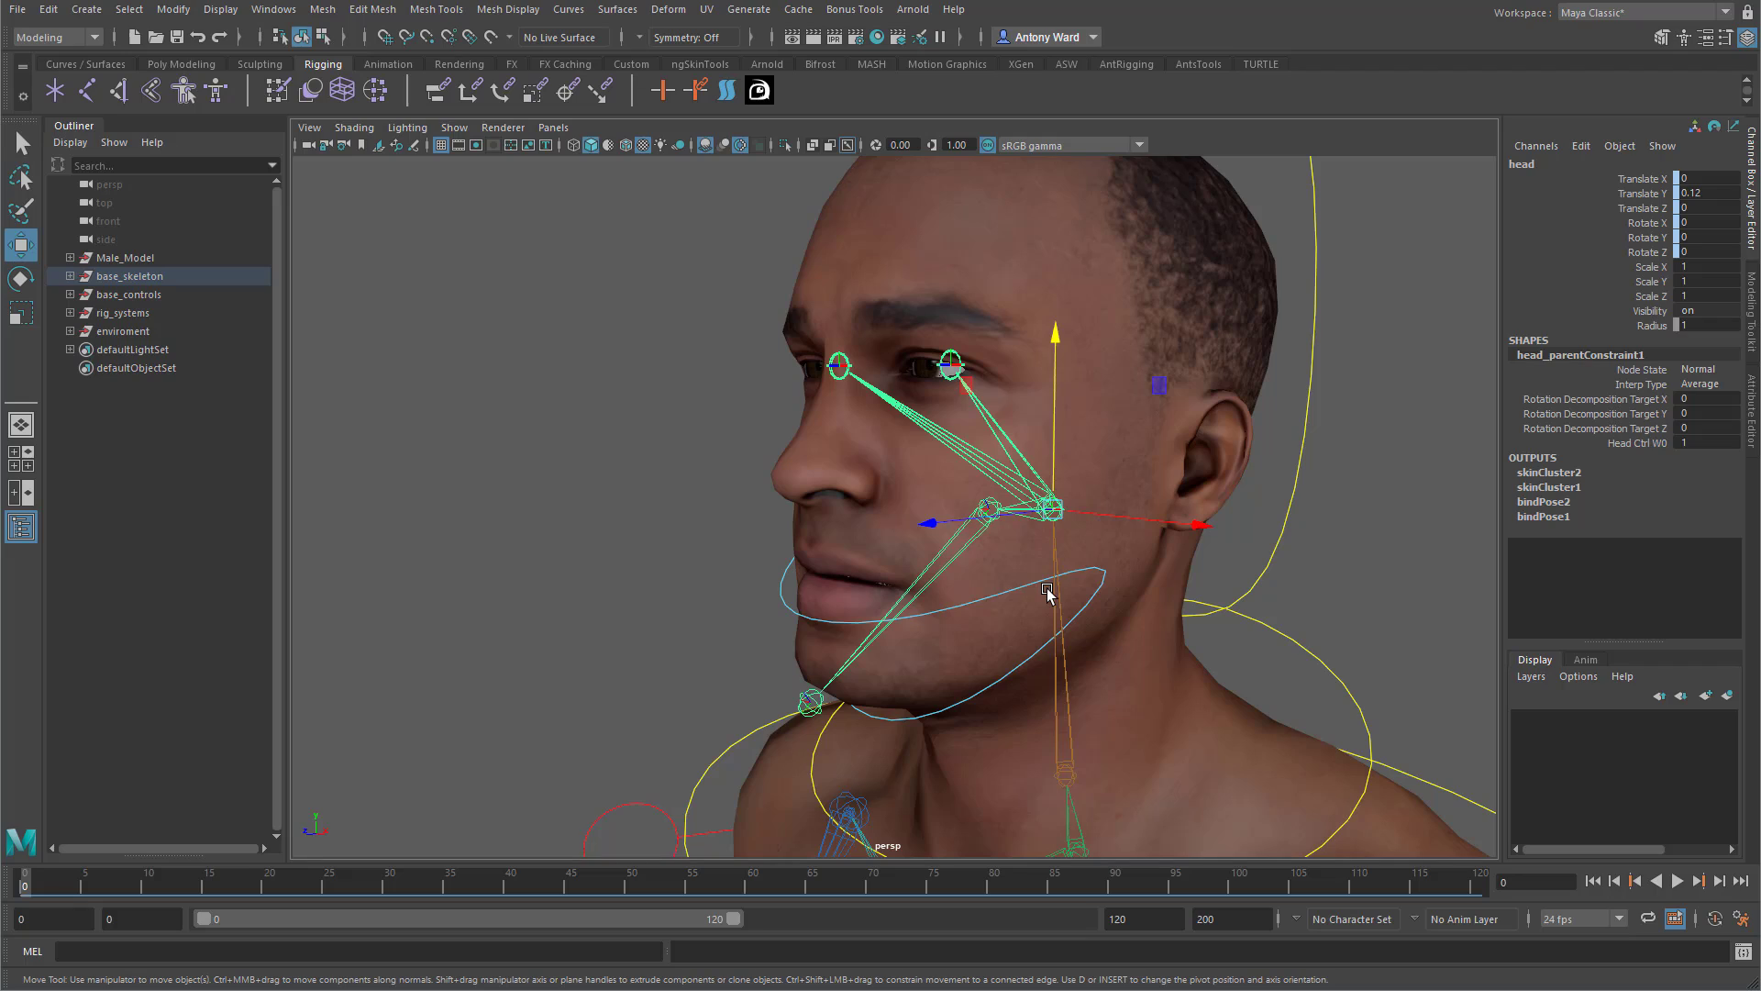
key(ctrl+d)
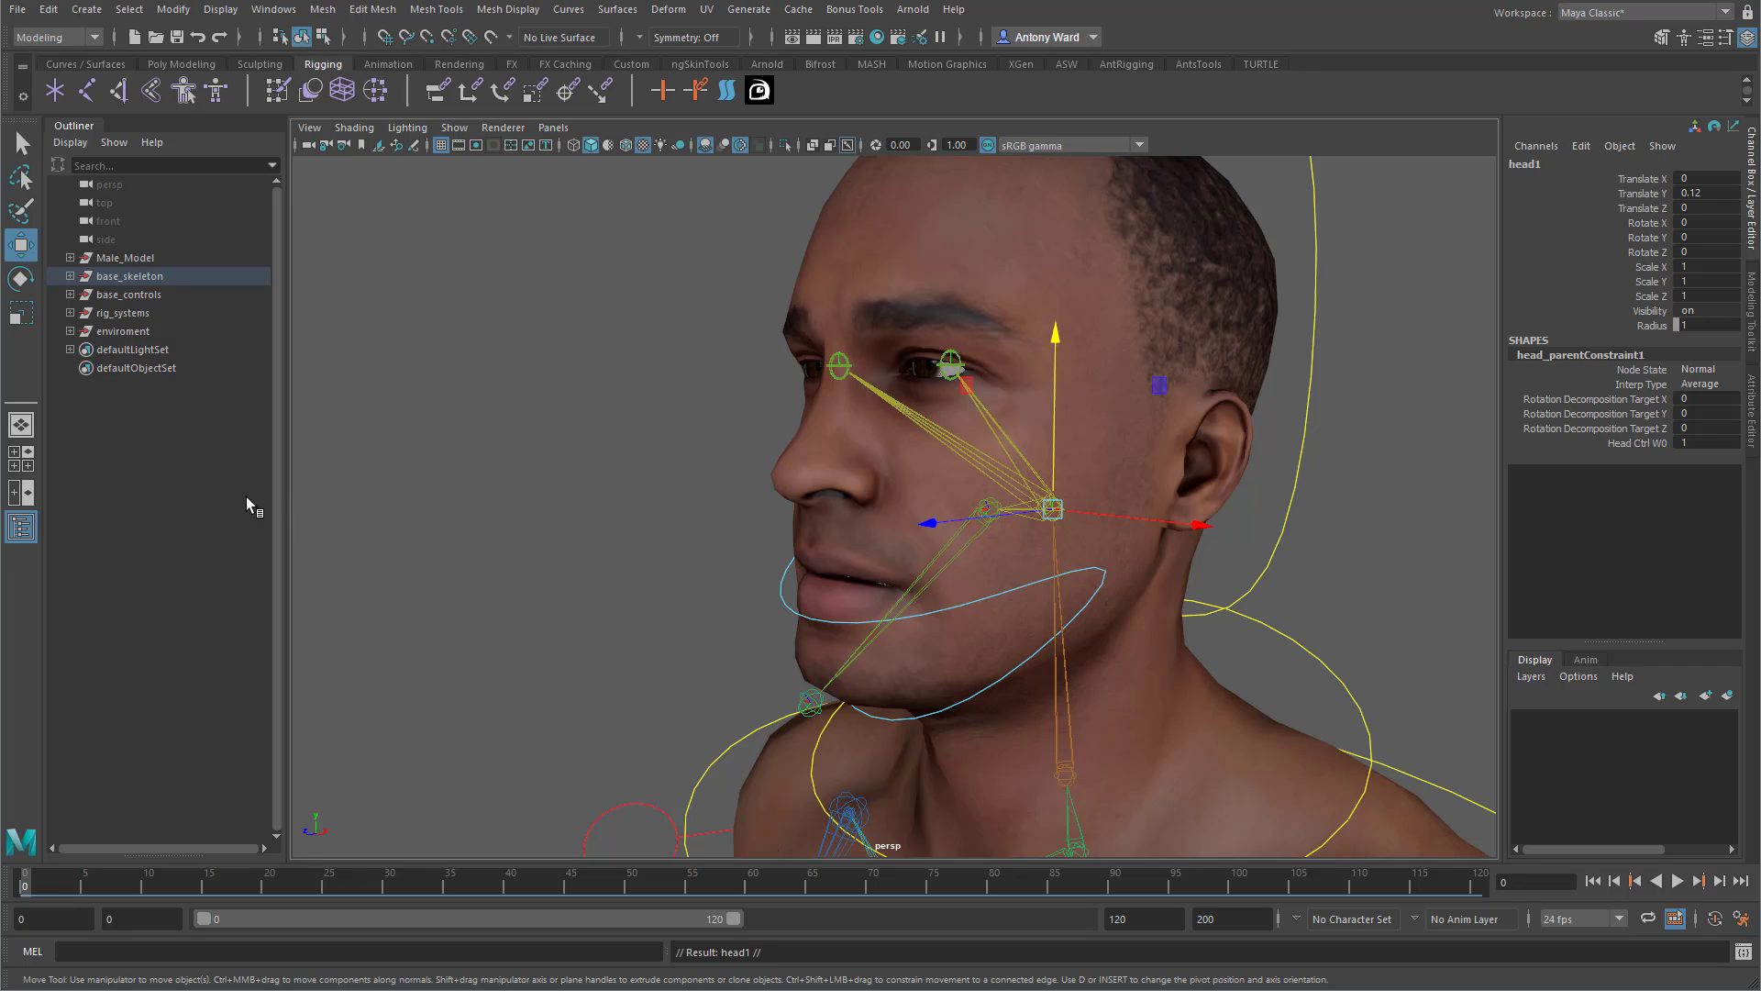
right_click(231, 477)
click(275, 528)
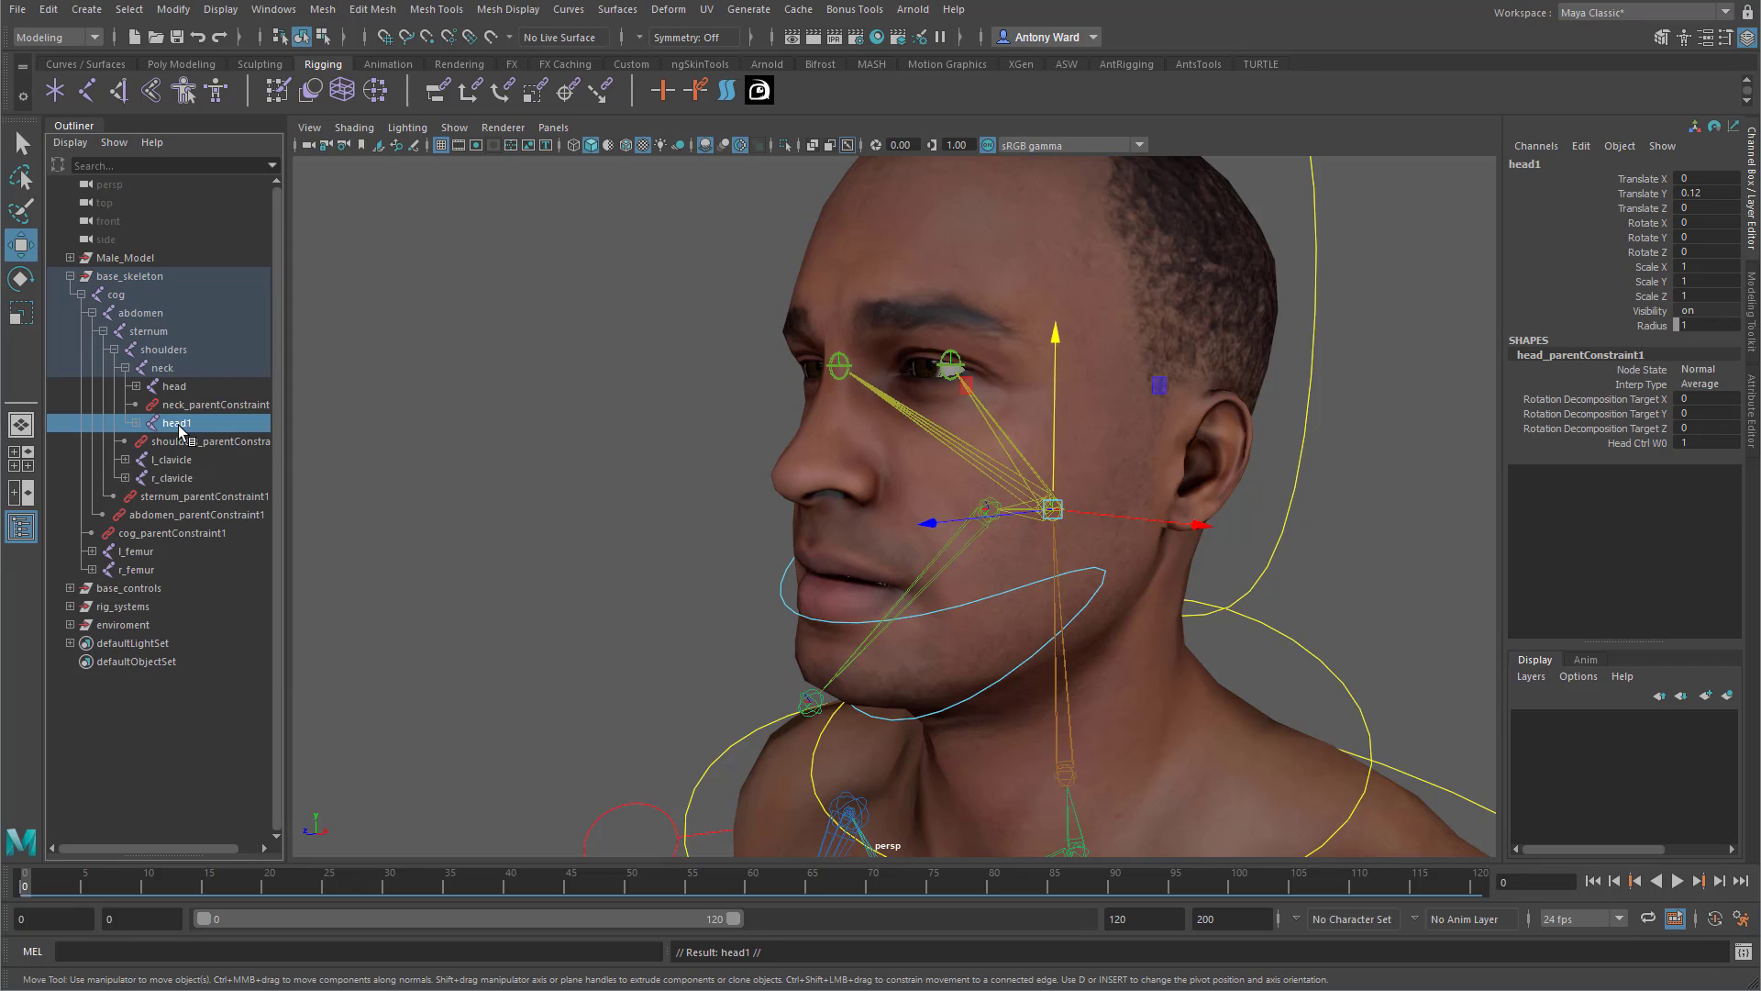
Take the head1 joint out of the base_skeleton hierarchy to the top level and delete its child nodes.
drag(126, 255, 158, 477)
click(70, 294)
click(69, 257)
key(Delete)
click(116, 257)
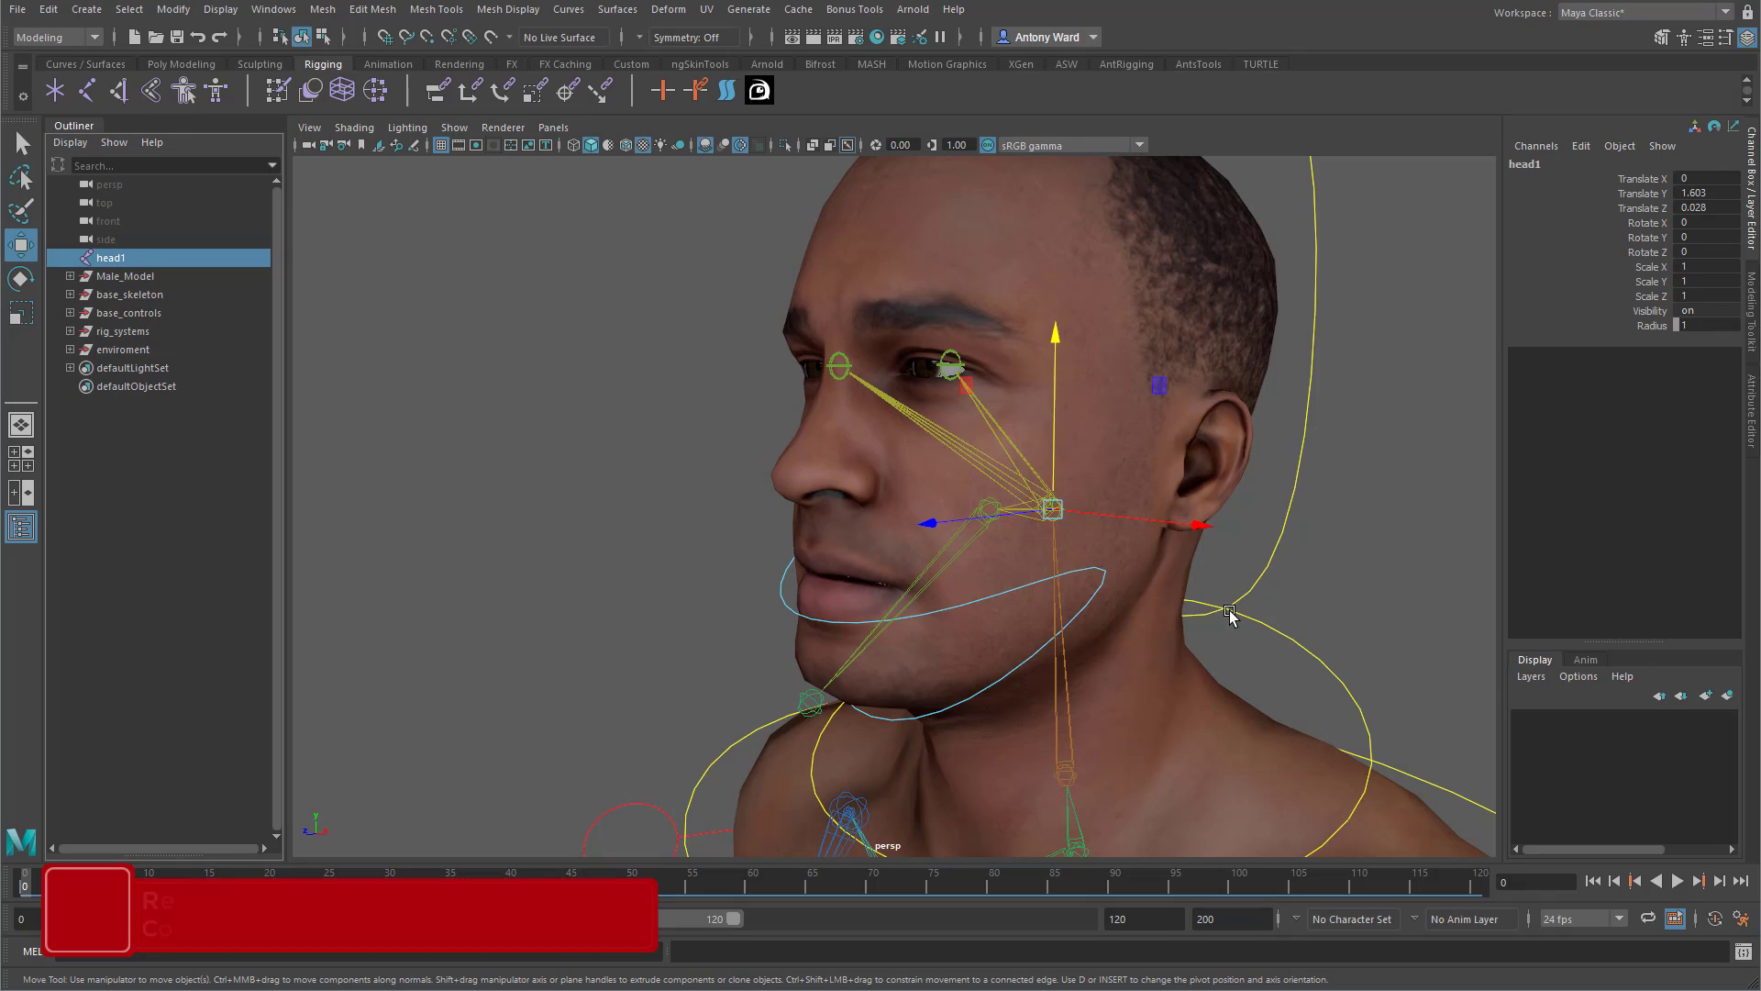
Move the head1 joint forward and down to just below the jaw joint, at Translate Y 1.589 and Translate Z 0.068.
alt+drag(1230, 614, 1133, 610)
alt+drag(945, 536, 959, 570)
alt+middle_drag(959, 570, 886, 498)
alt+right_drag(886, 498, 934, 497)
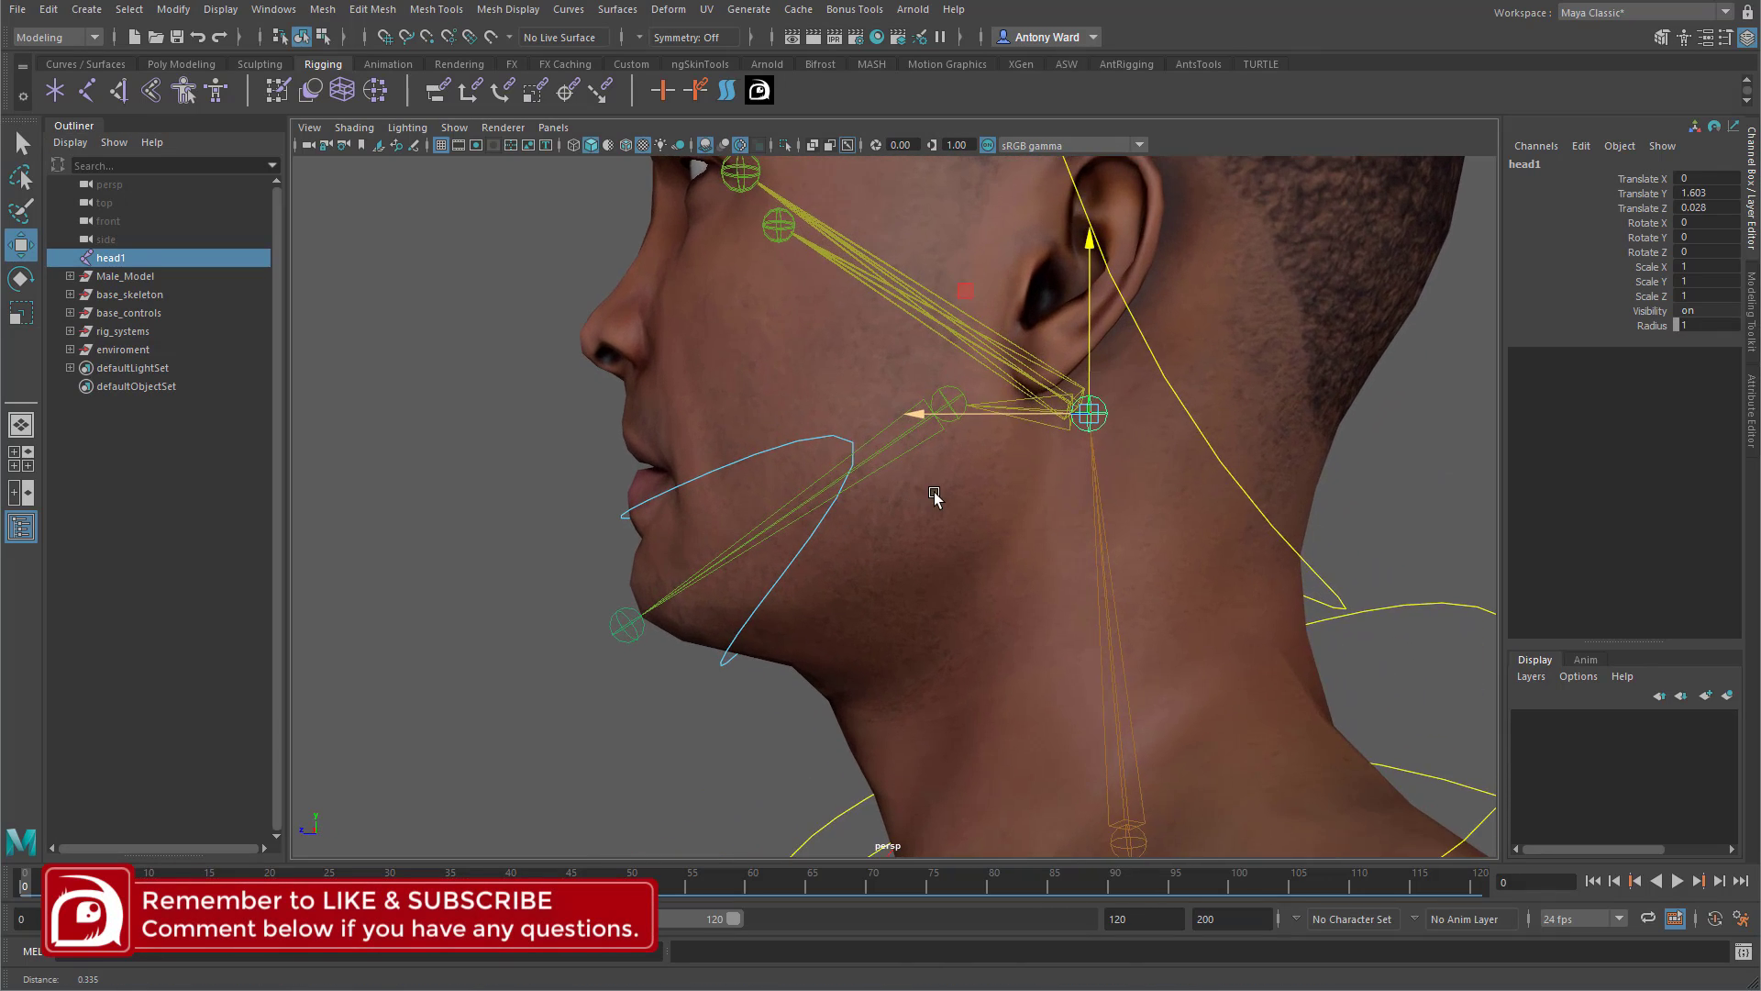
alt+drag(933, 497, 710, 593)
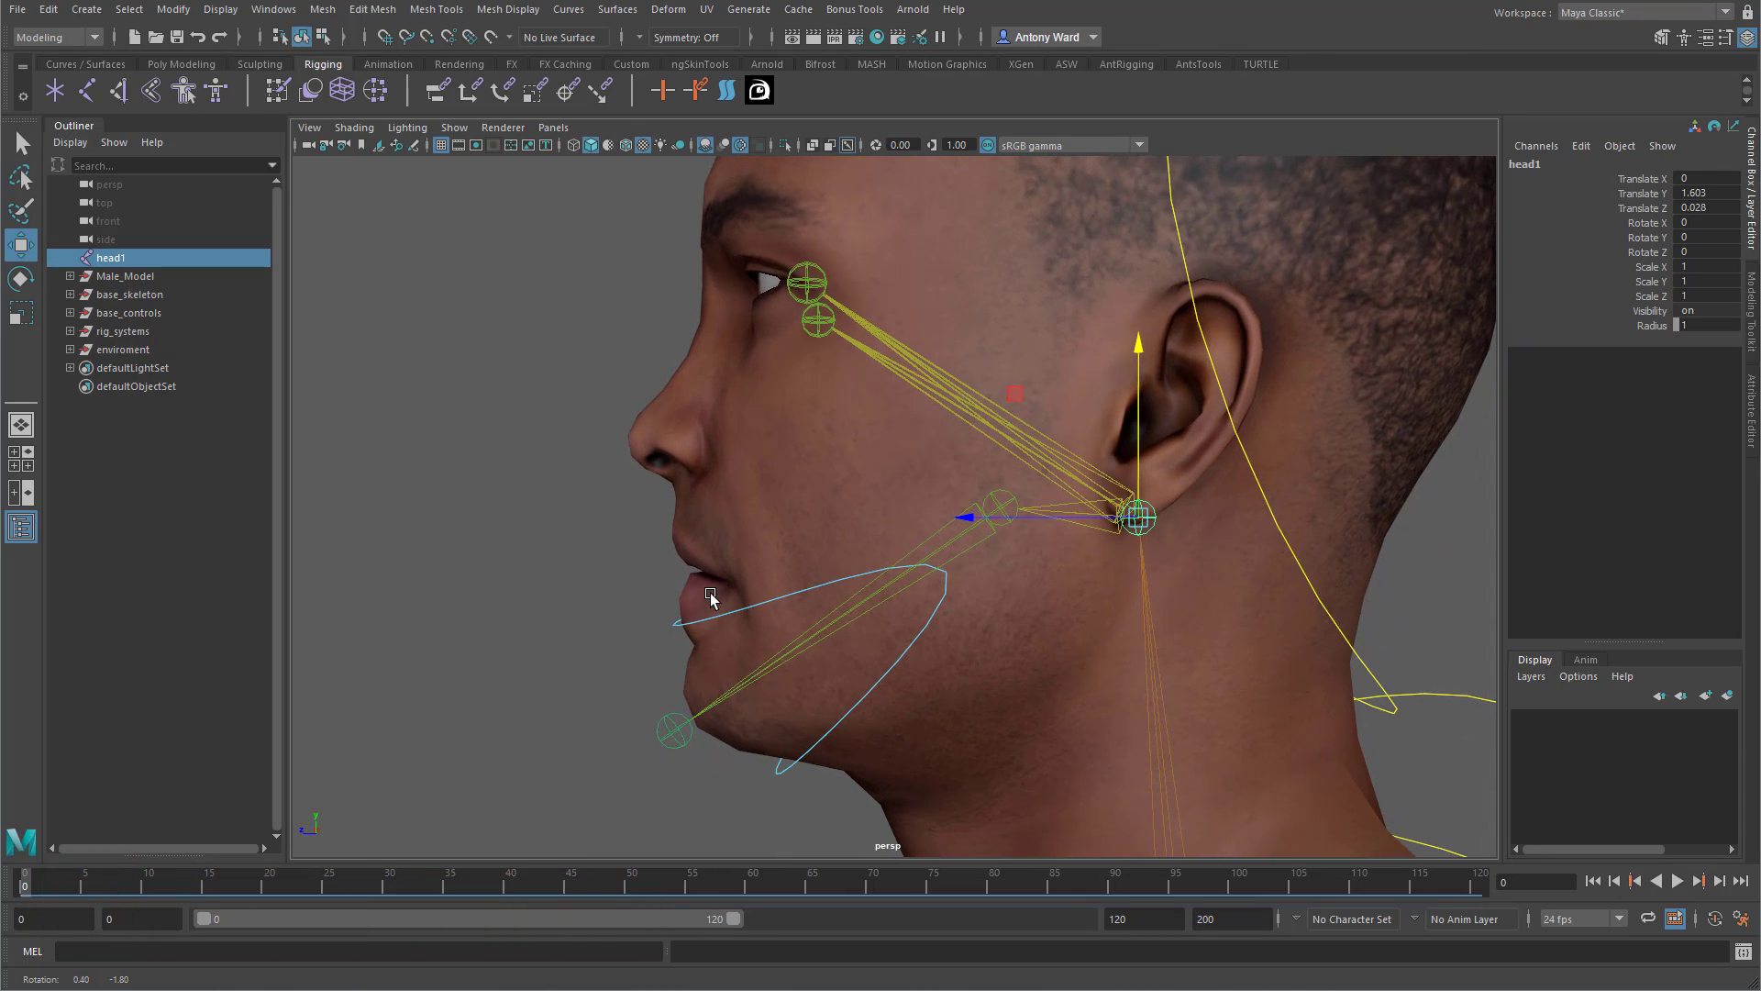
drag(1049, 518, 935, 505)
drag(993, 454, 992, 456)
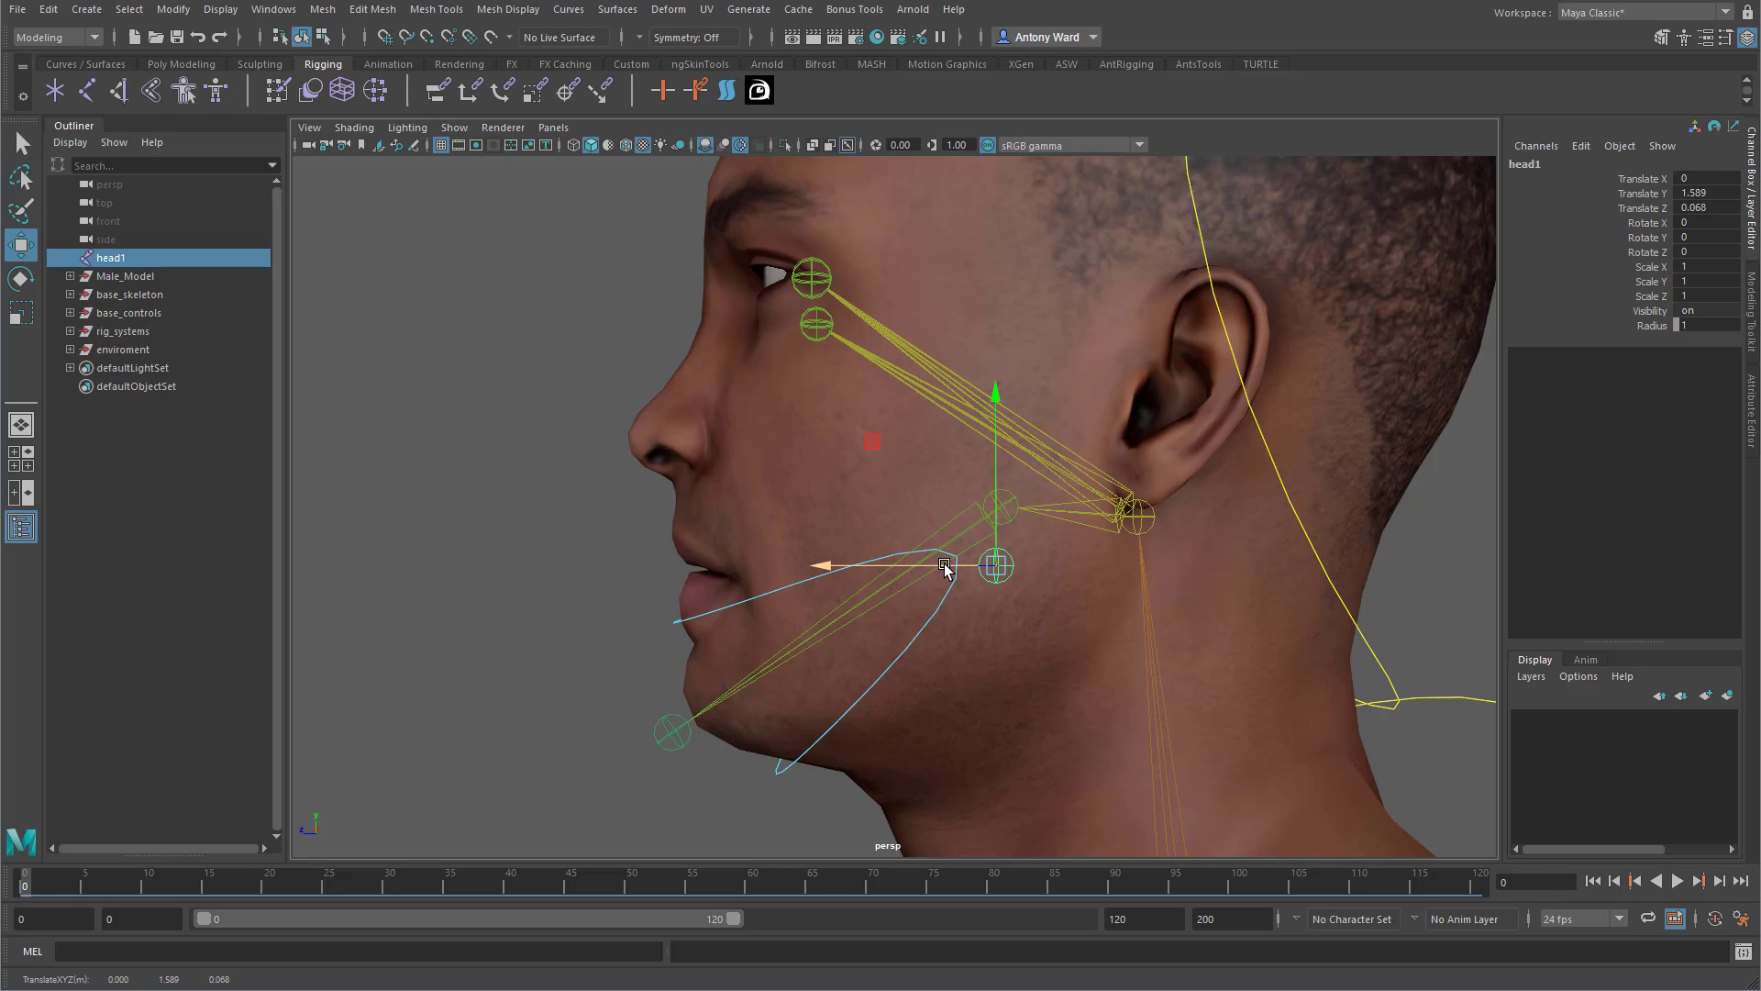
Duplicate the head1 joint and move the copy forward to the front of the lips, at Translate Z 0.154.
mouse_move(922, 623)
alt+mouse_down()
mouse_move(963, 629)
mouse_move(867, 624)
mouse_move(896, 580)
mouse_move(813, 596)
mouse_move(828, 576)
alt+mouse_up()
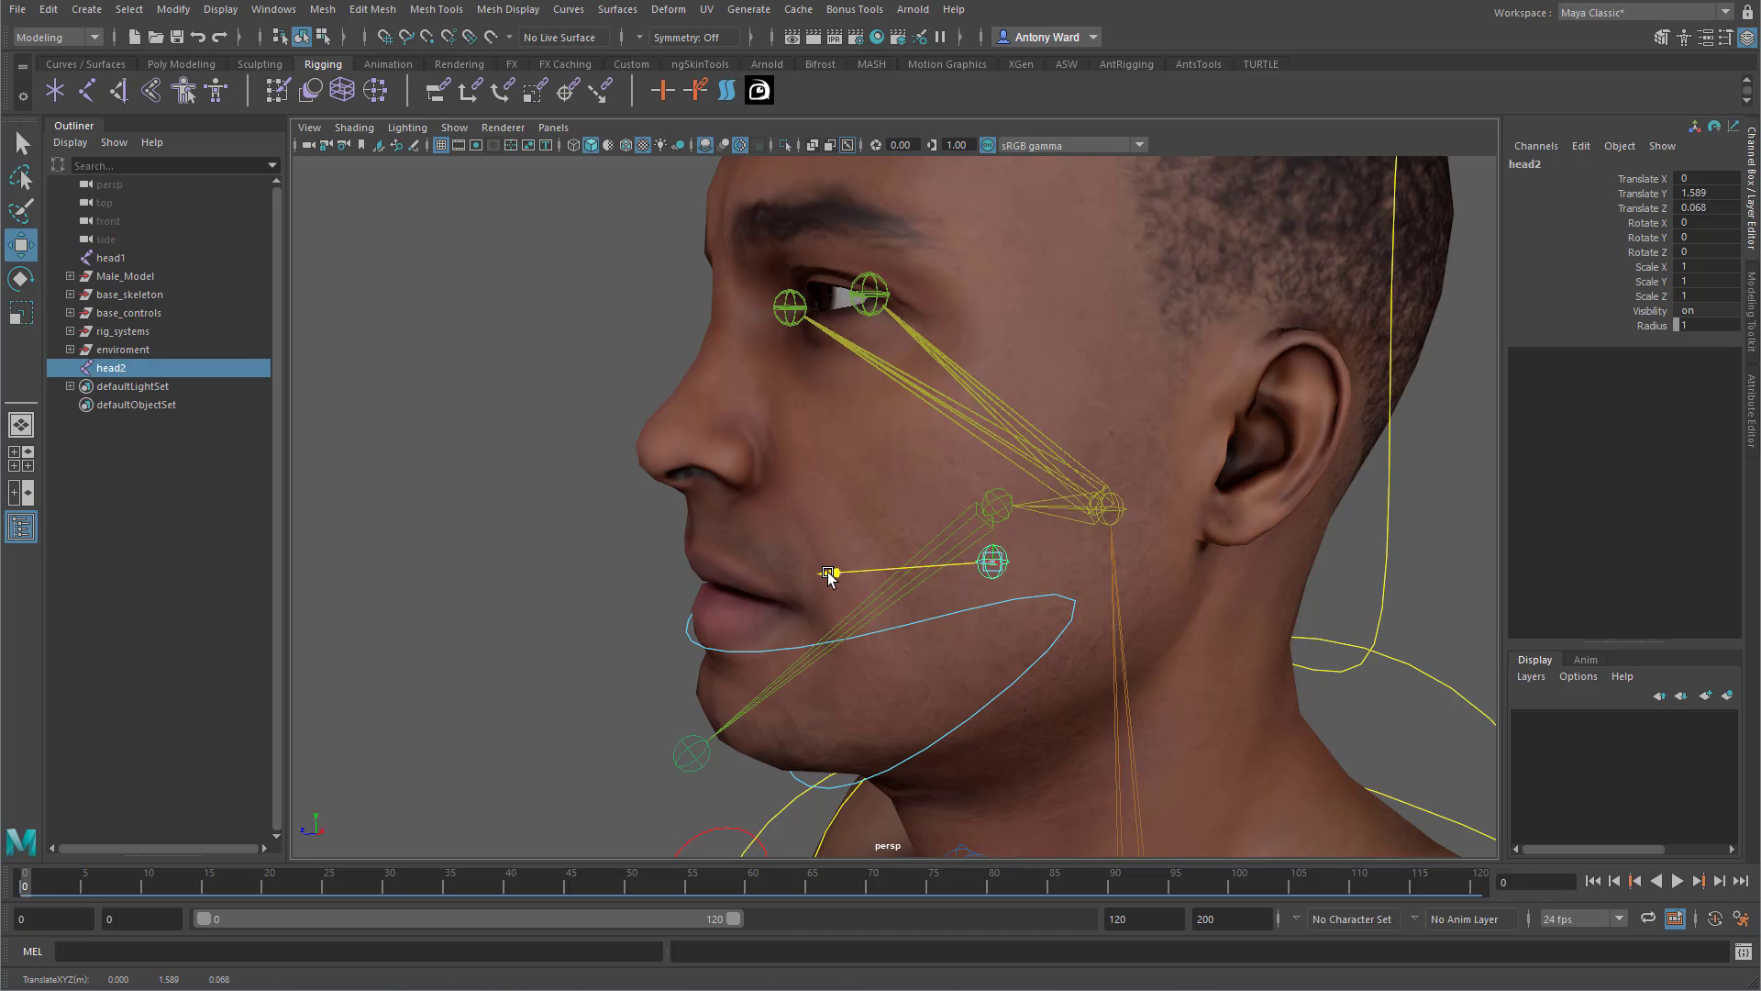
alt+drag(504, 587, 707, 660)
alt+drag(893, 654, 704, 653)
drag(669, 576, 665, 576)
Turn on Wireframe on Shaded in the perspective view to show the face topology.
click(354, 128)
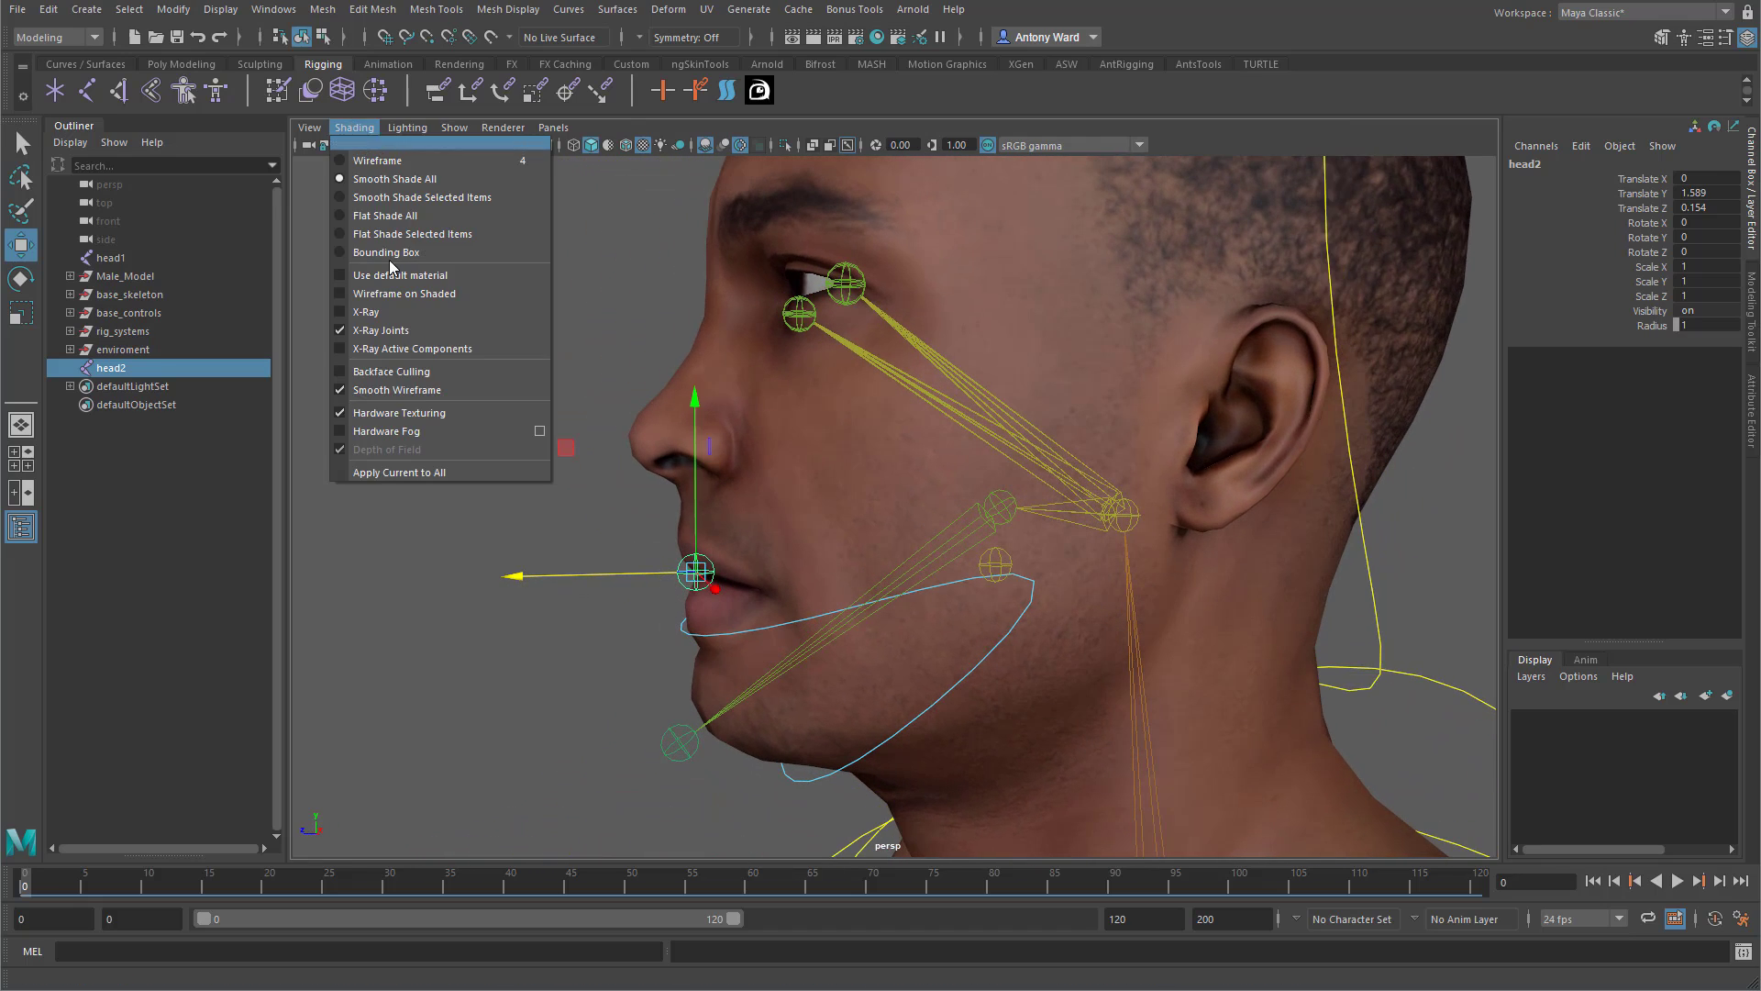
click(426, 295)
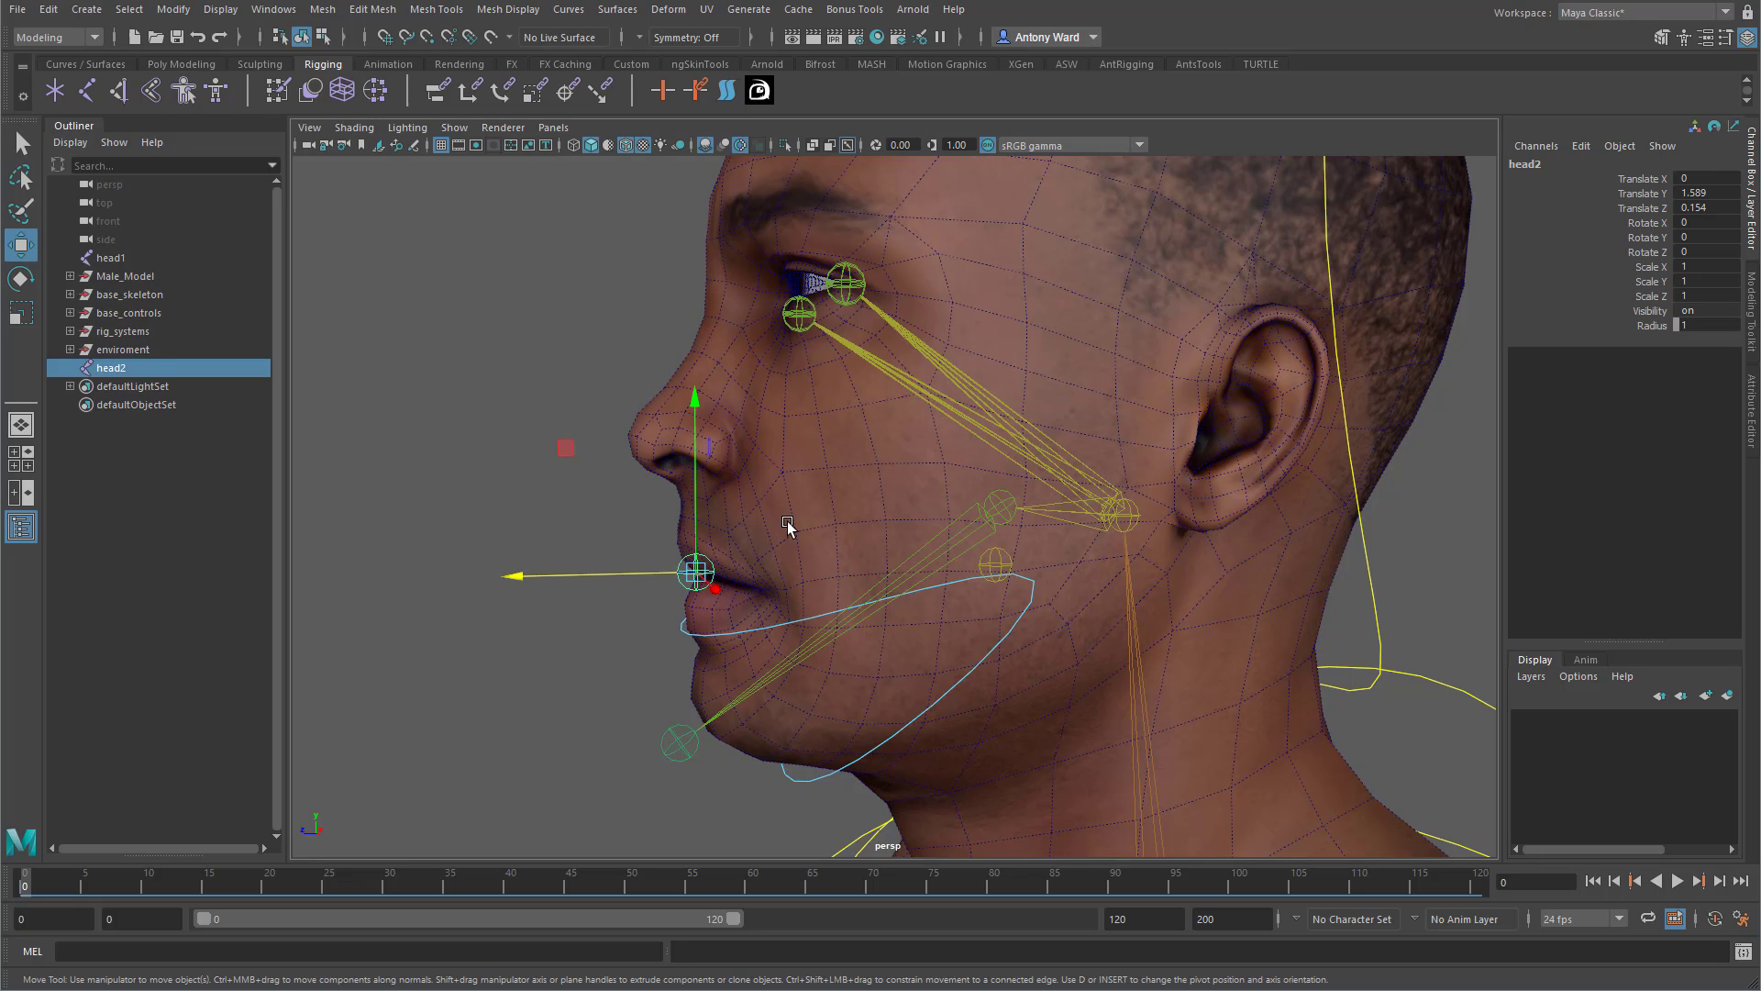
alt+drag(779, 509, 798, 500)
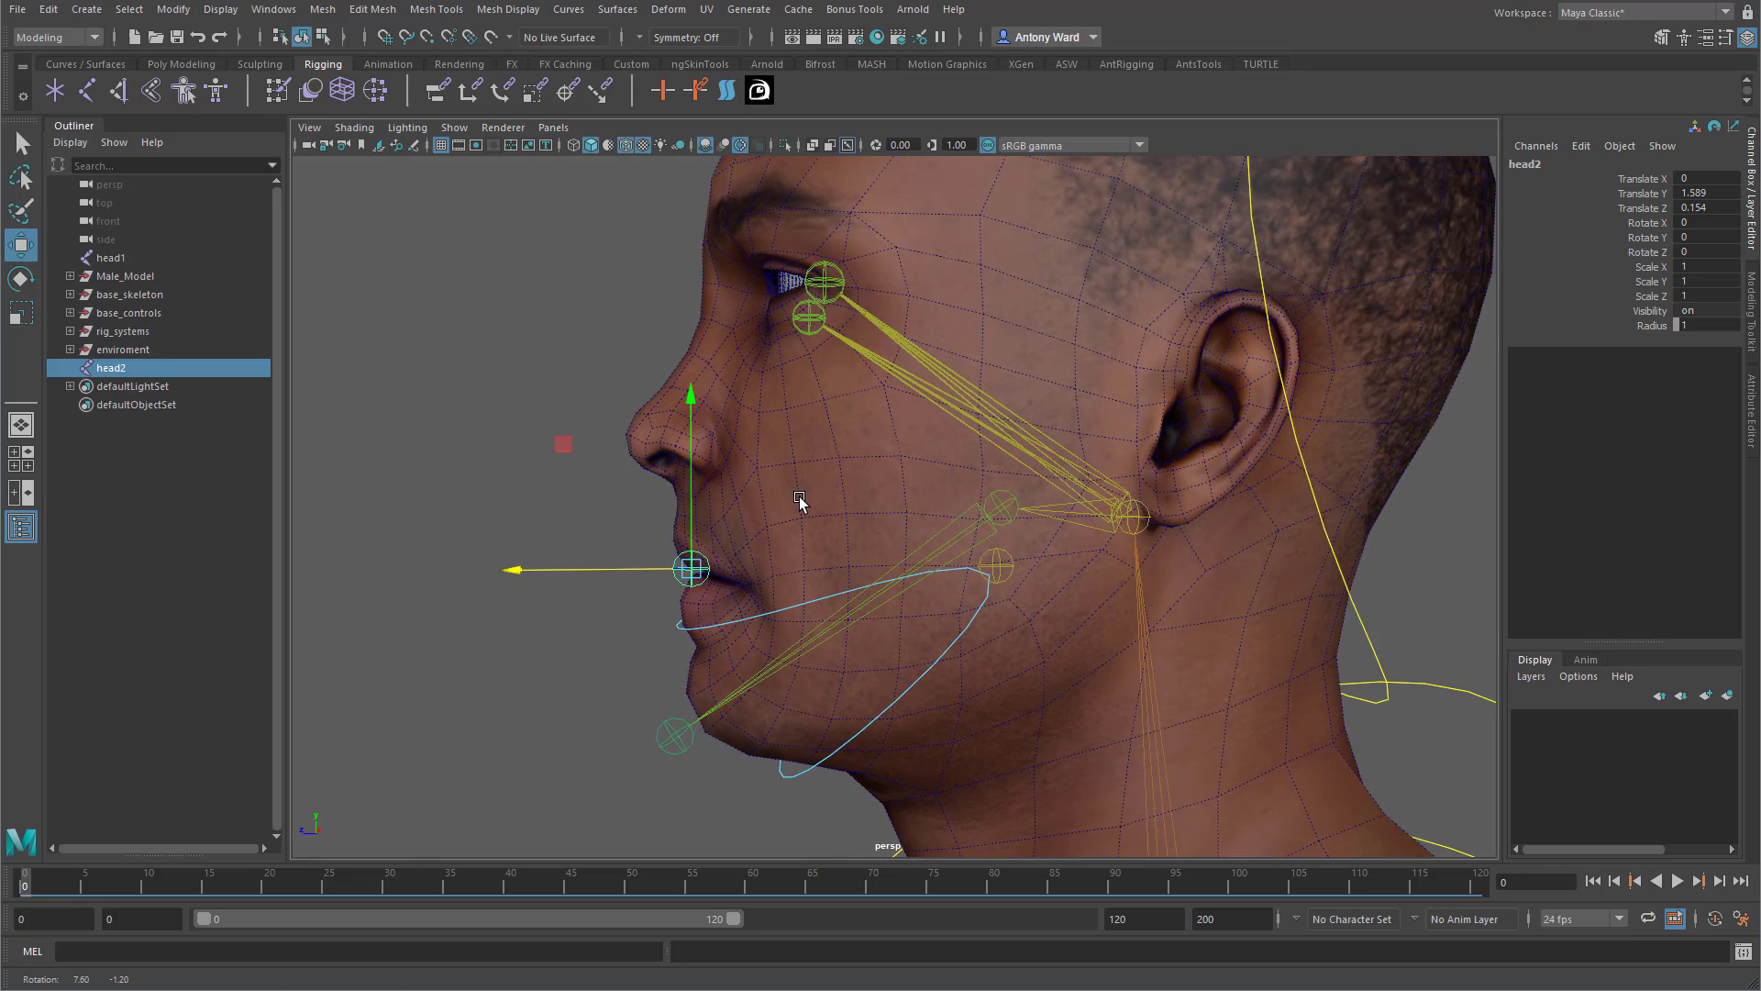
Parent the lip joint under head1 and move it to the middle of the upper lip, at Translate Y 0.006 and Translate Z 0.086.
shift+click(997, 566)
key(p)
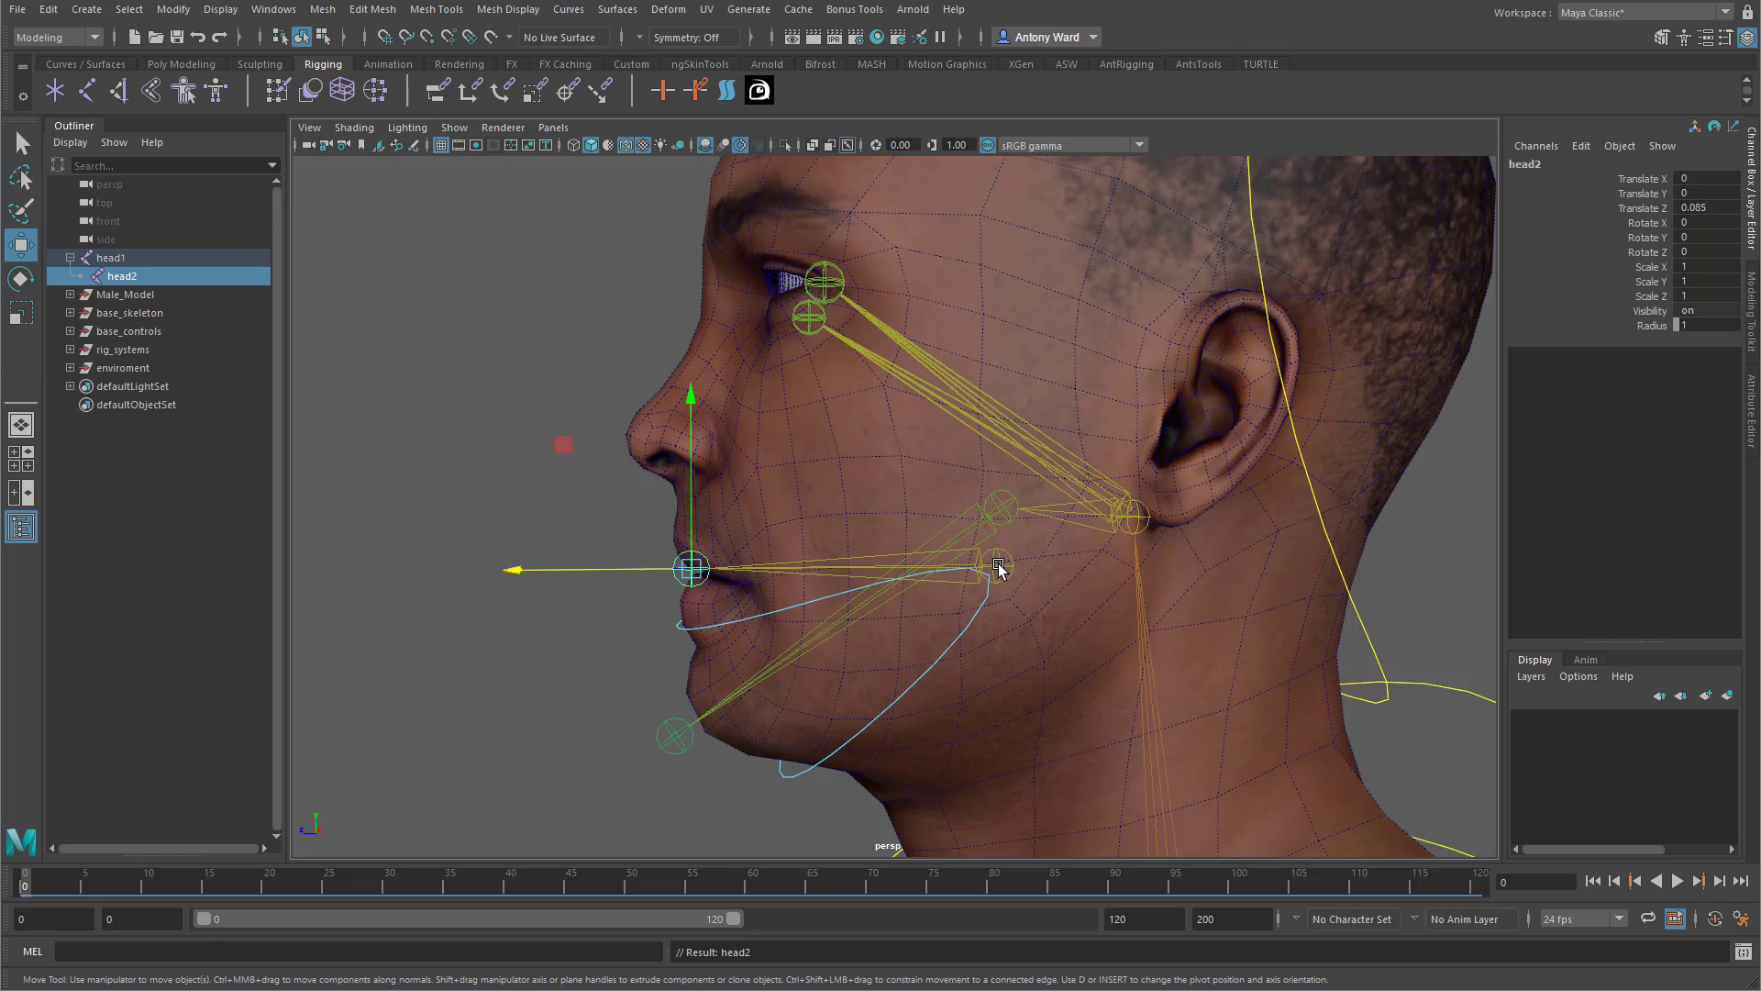
alt+drag(555, 647, 658, 653)
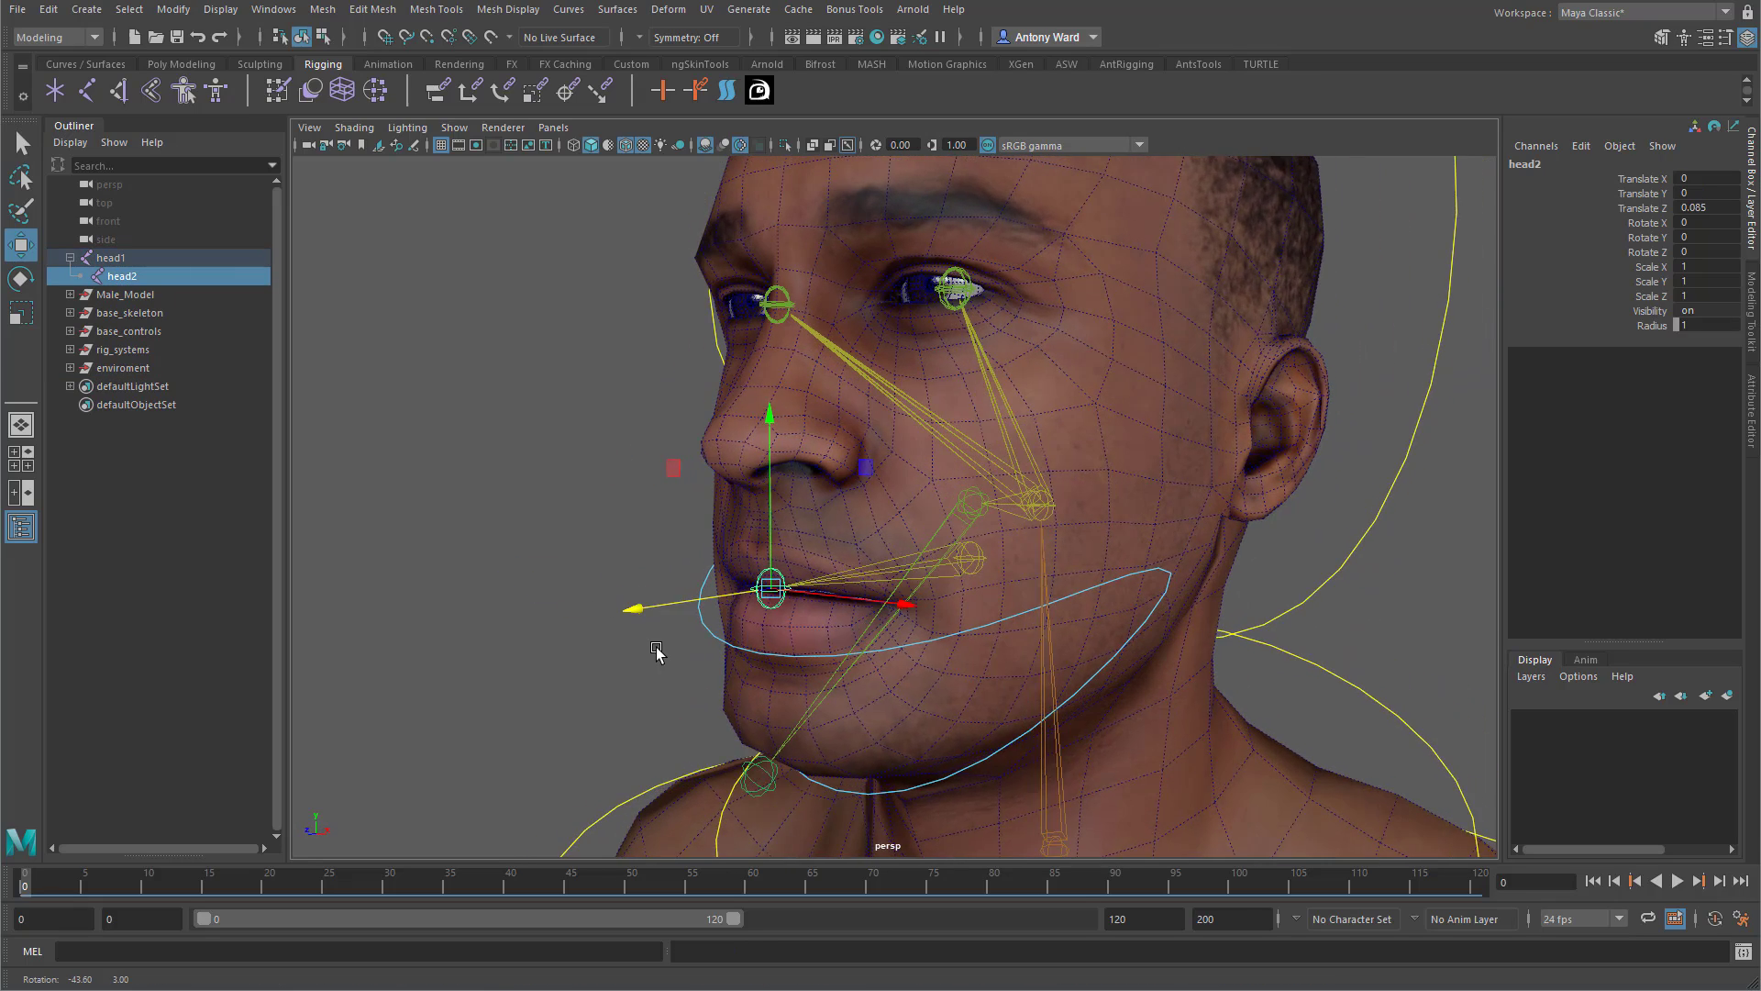
alt+right_drag(658, 653, 709, 624)
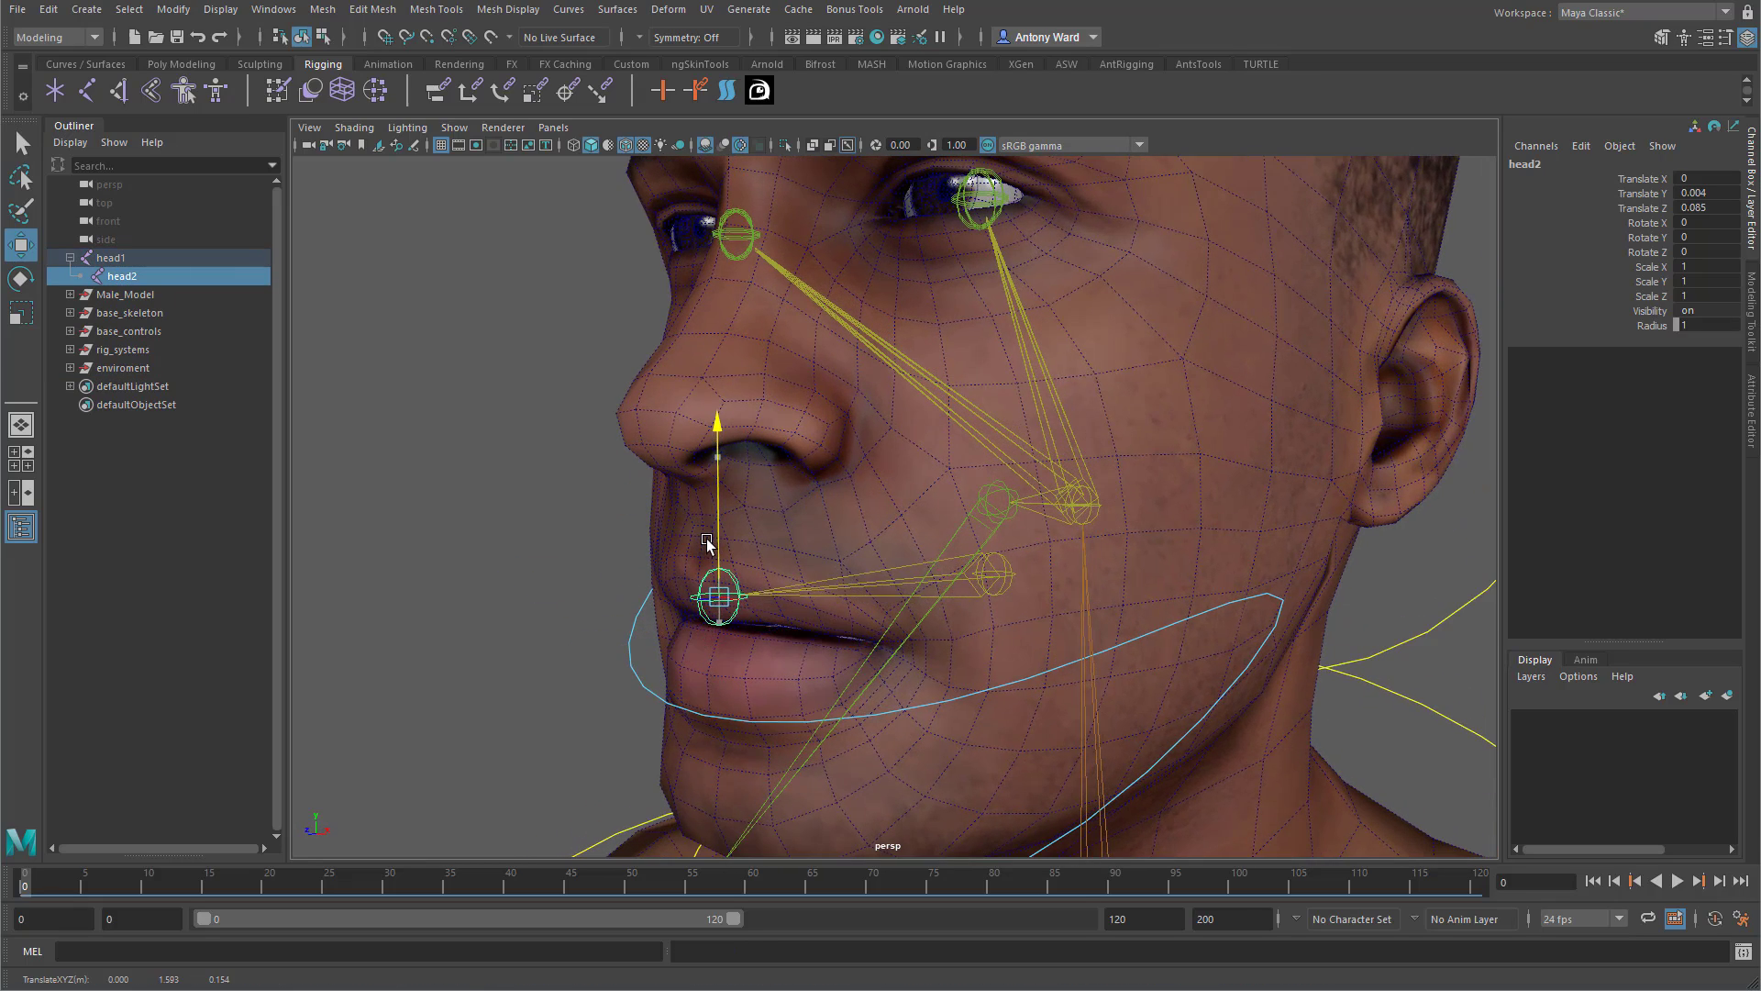
alt+drag(730, 669, 644, 647)
drag(575, 557, 569, 556)
drag(622, 422, 621, 417)
alt+drag(642, 550, 833, 636)
alt+right_drag(832, 636, 867, 613)
alt+drag(869, 603, 669, 548)
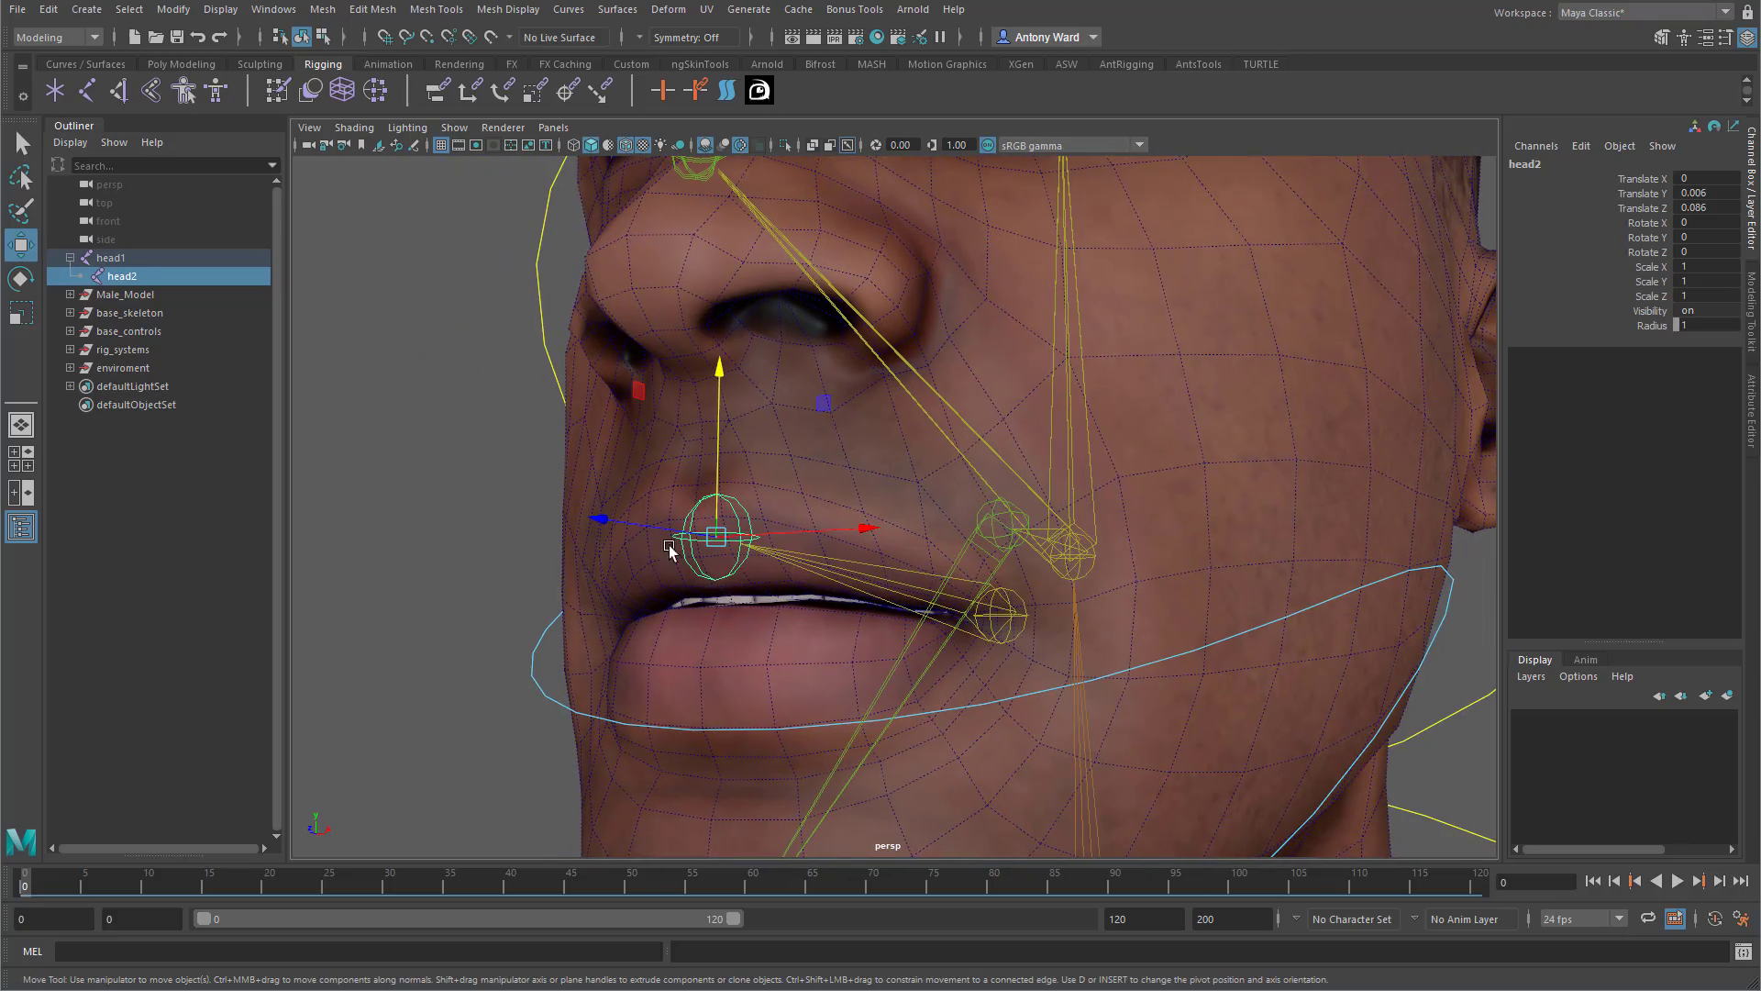
Test the upper lip joint's movement by rotating head1, and undo the rotation.
alt+drag(1084, 626, 940, 636)
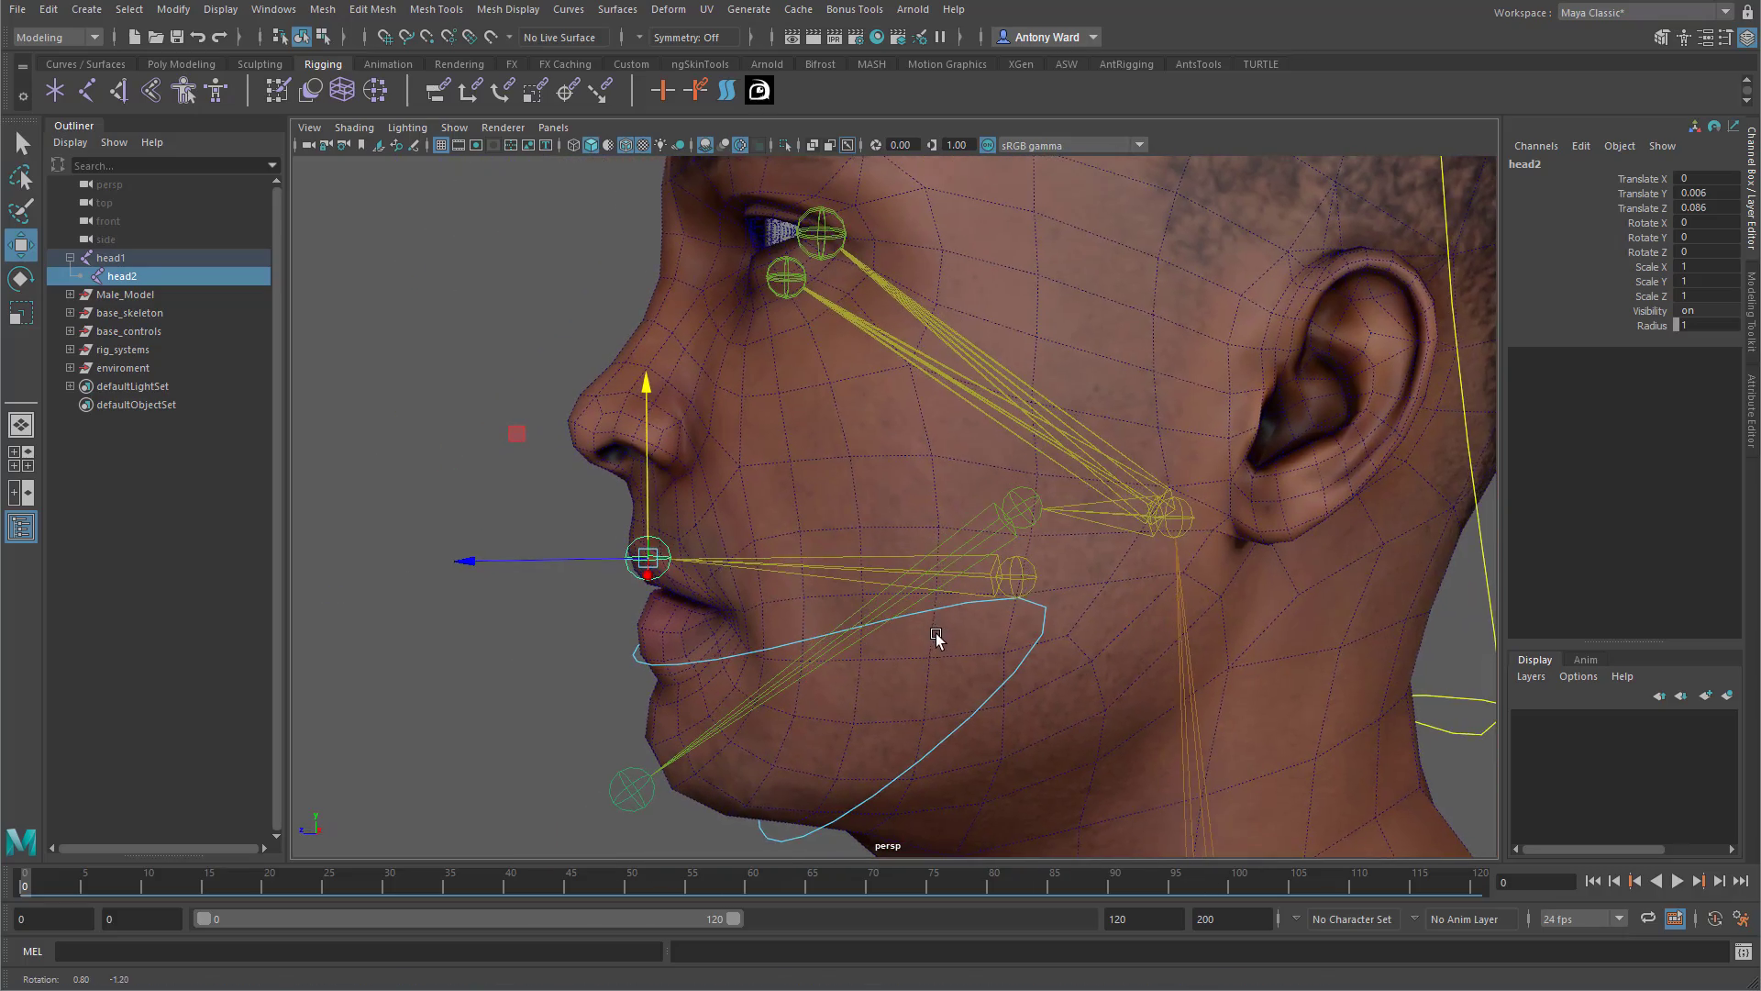
click(1022, 582)
key(e)
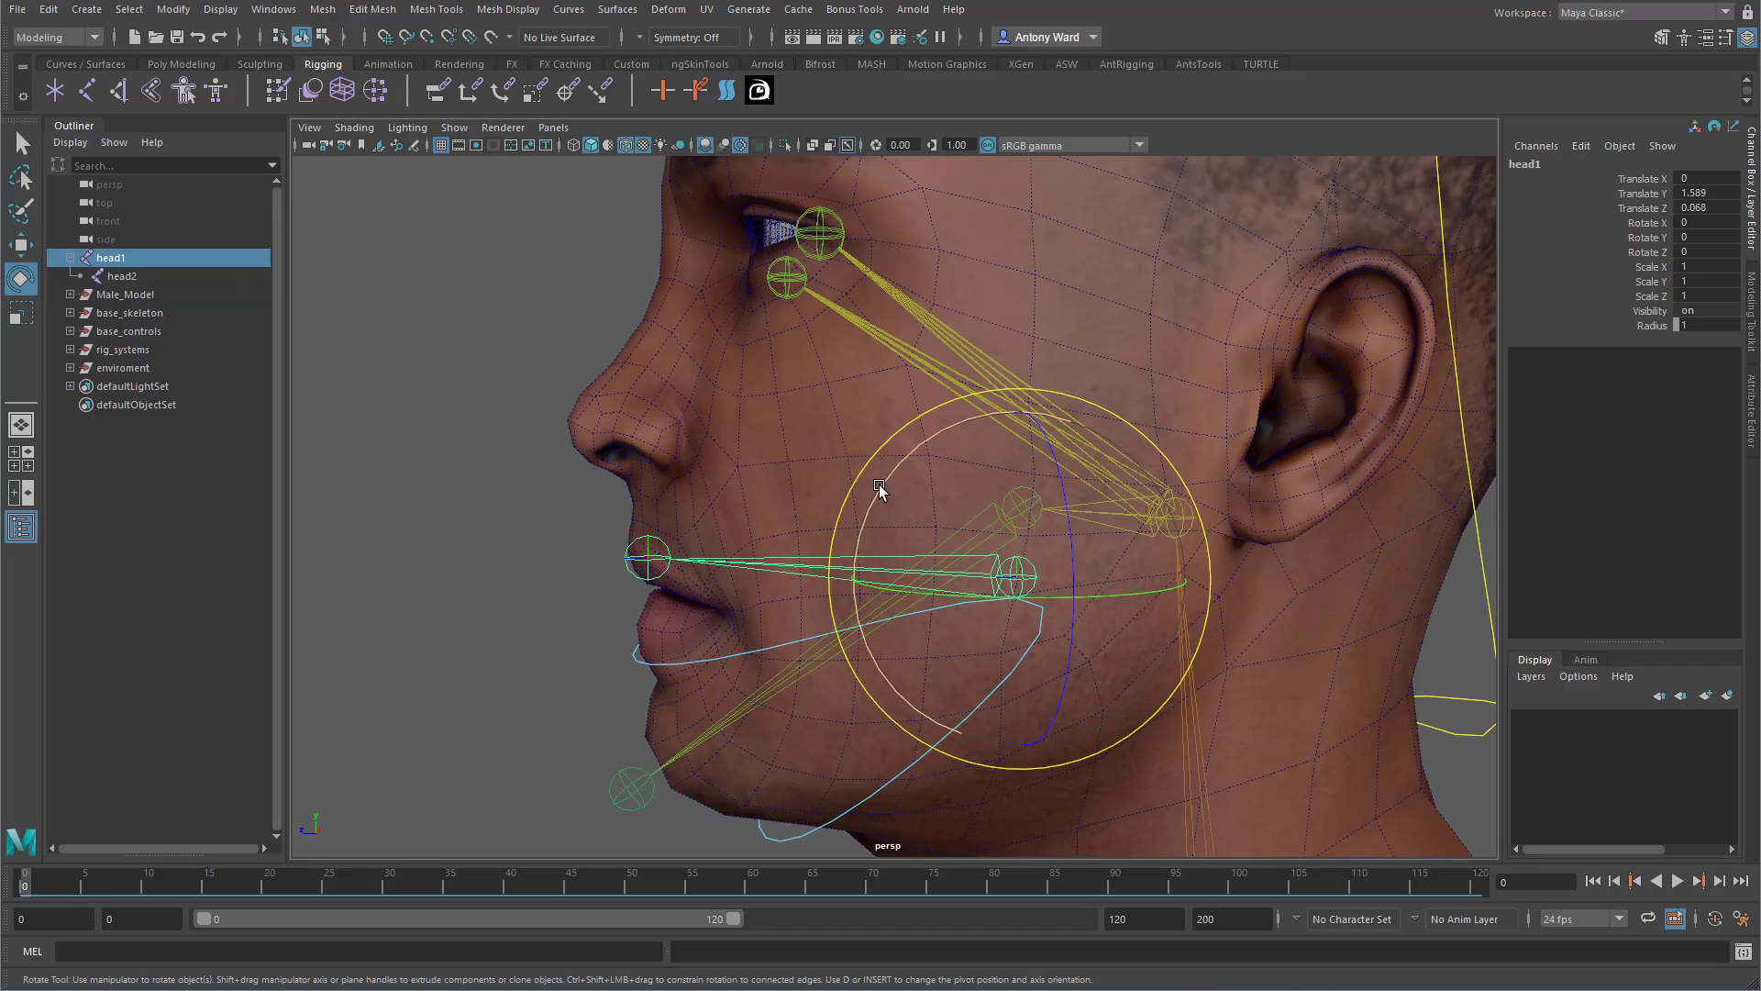
drag(884, 491, 883, 478)
key(ctrl+z)
alt+drag(850, 694, 982, 698)
alt+drag(974, 587, 897, 578)
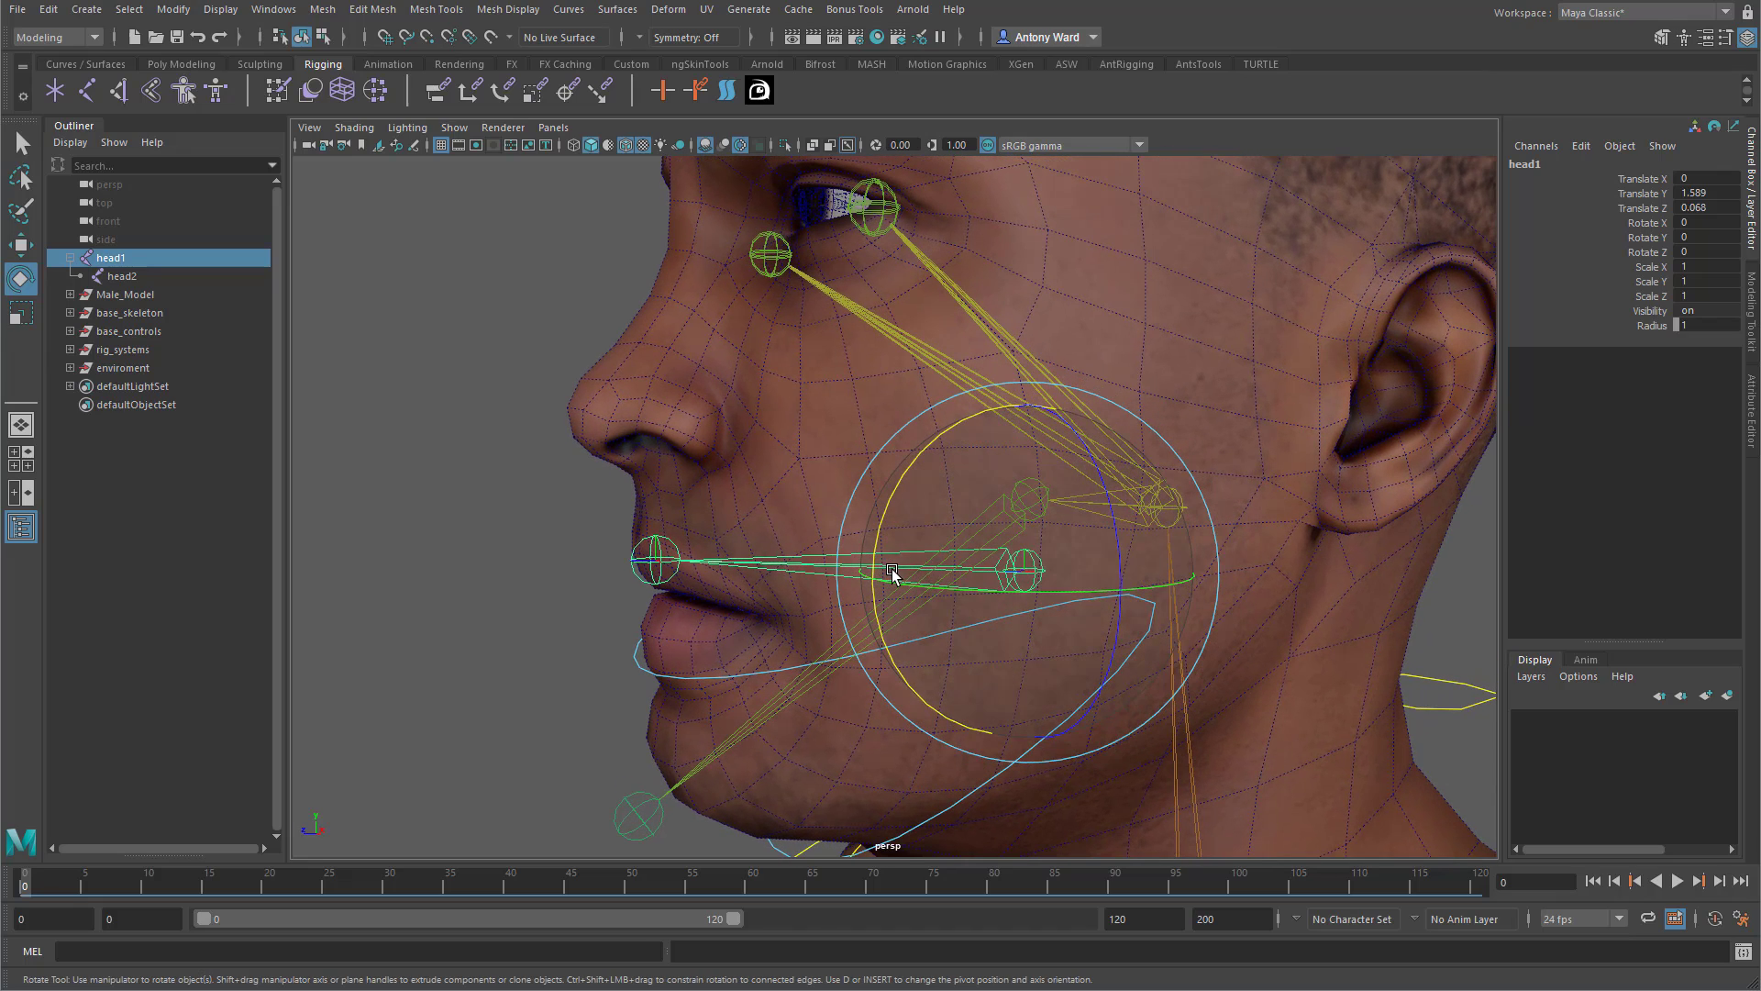
key(w)
alt+drag(807, 538, 792, 527)
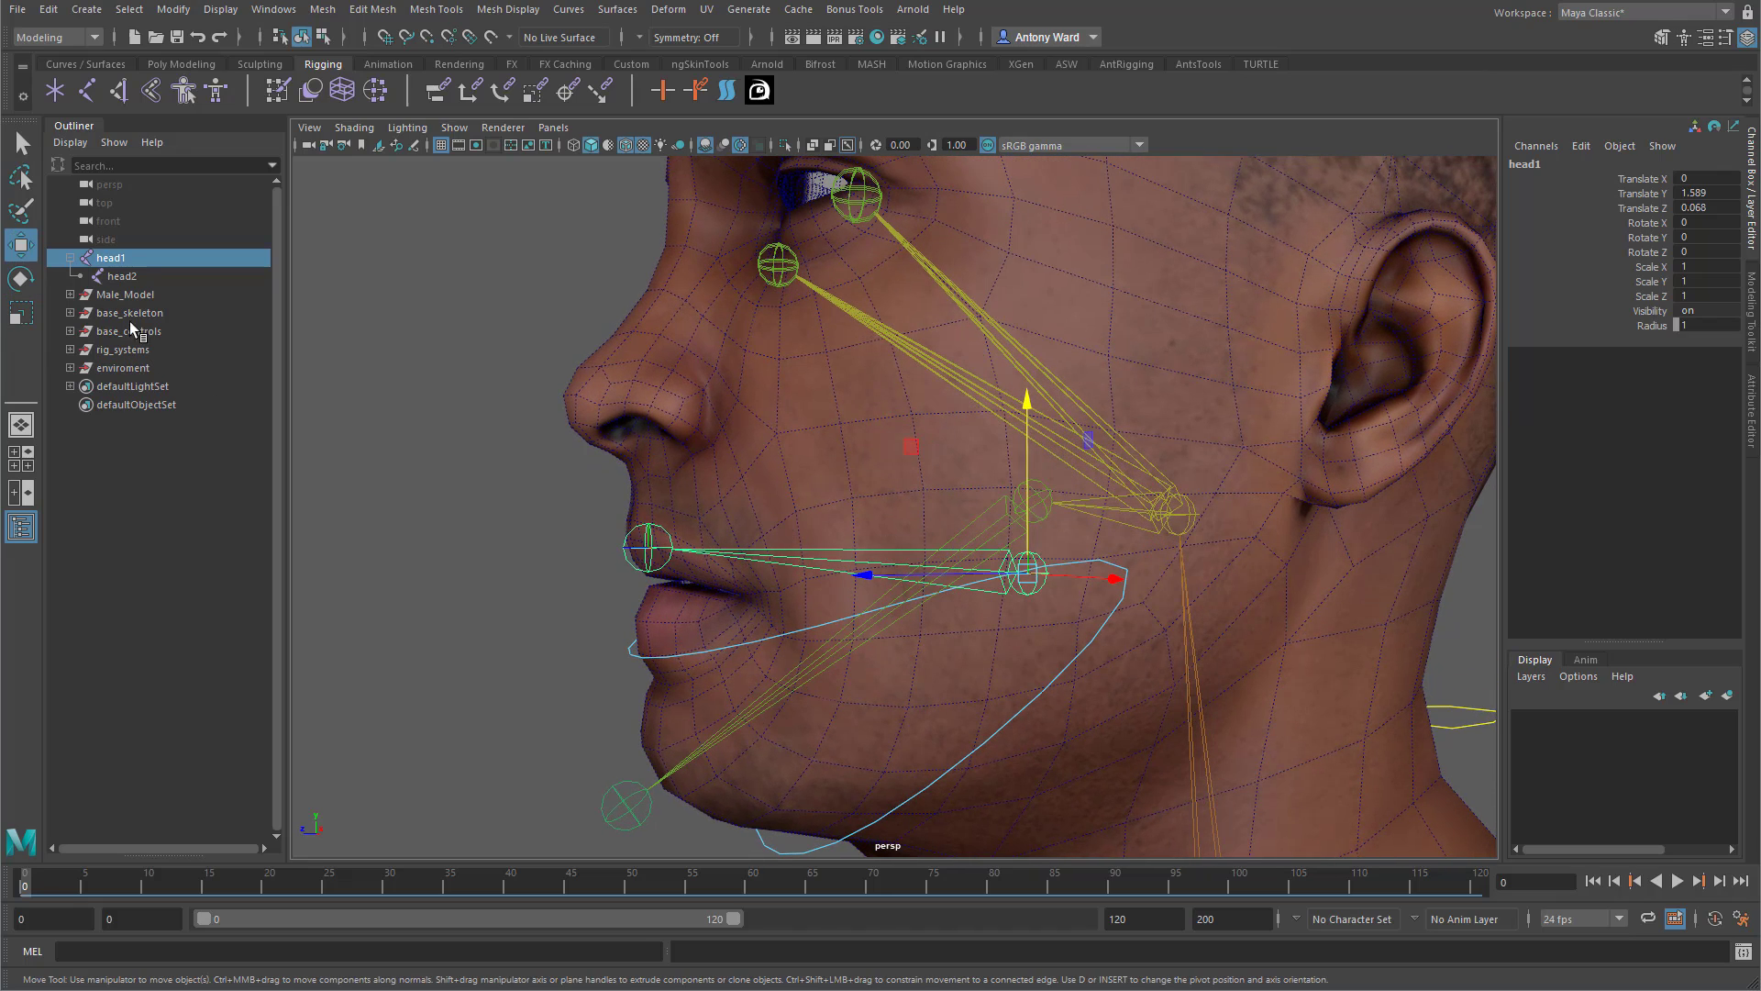
Rename the head1 joint as mouth_upper_middle_root and copy the name.
double_click(122, 259)
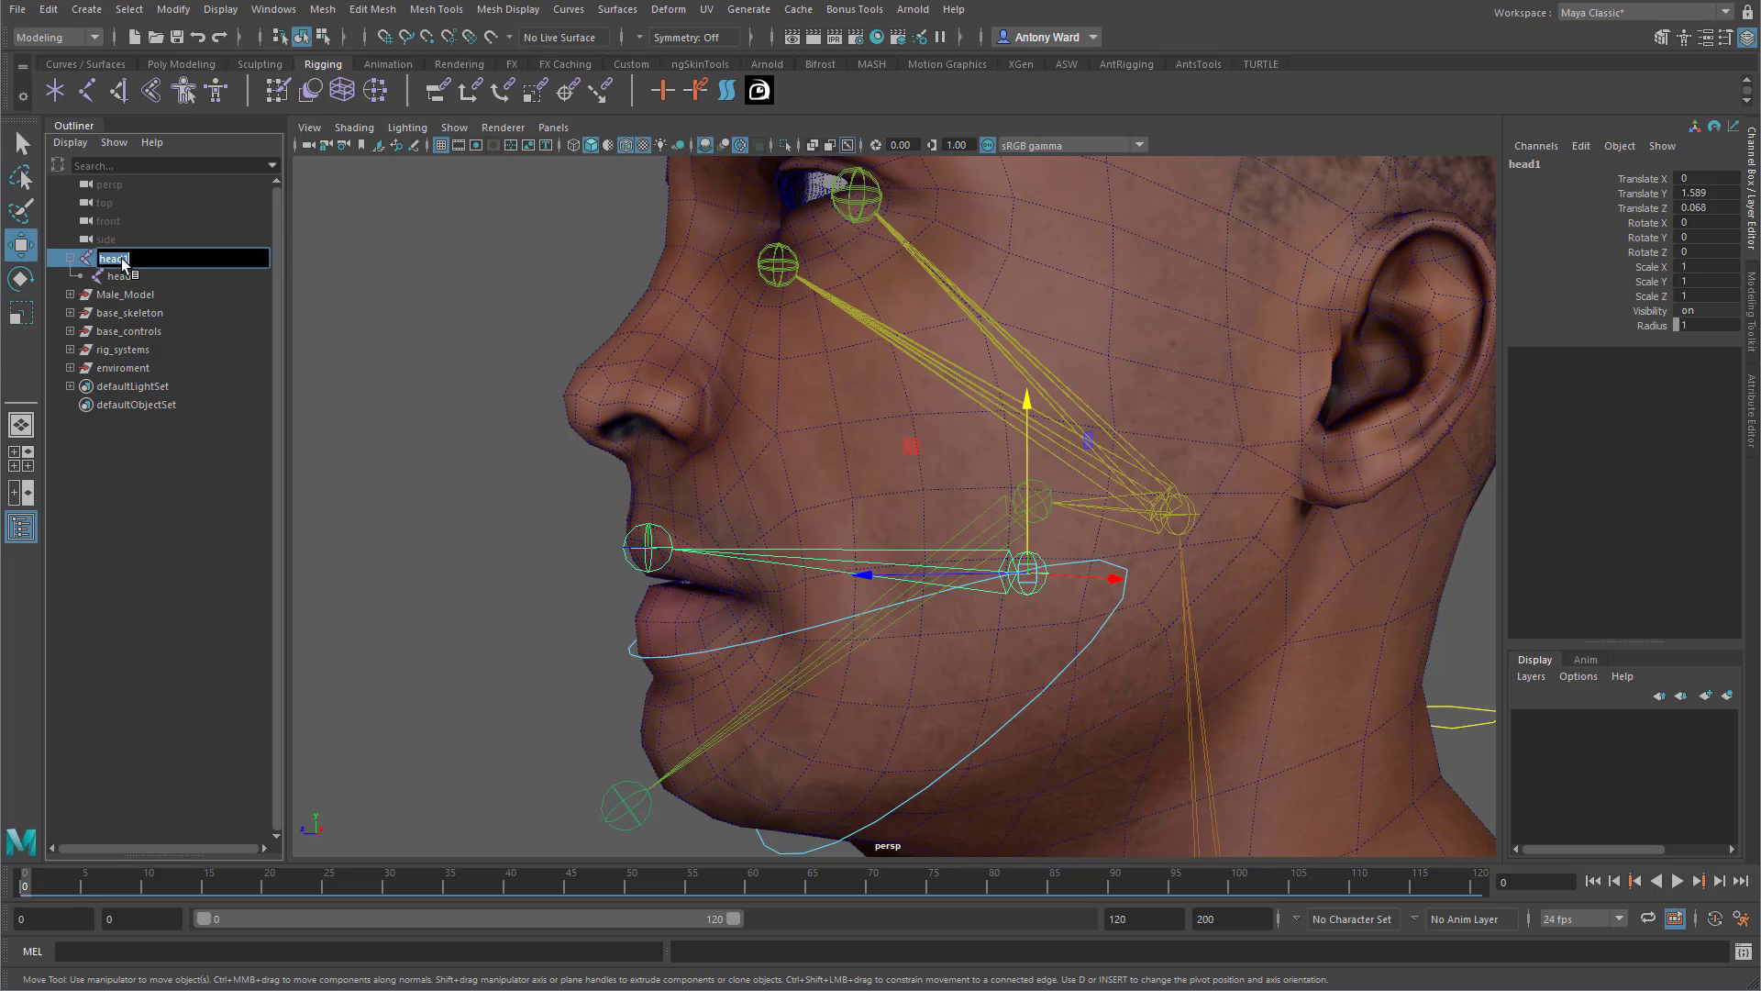
text(mouth_upper_middle)
key(Return)
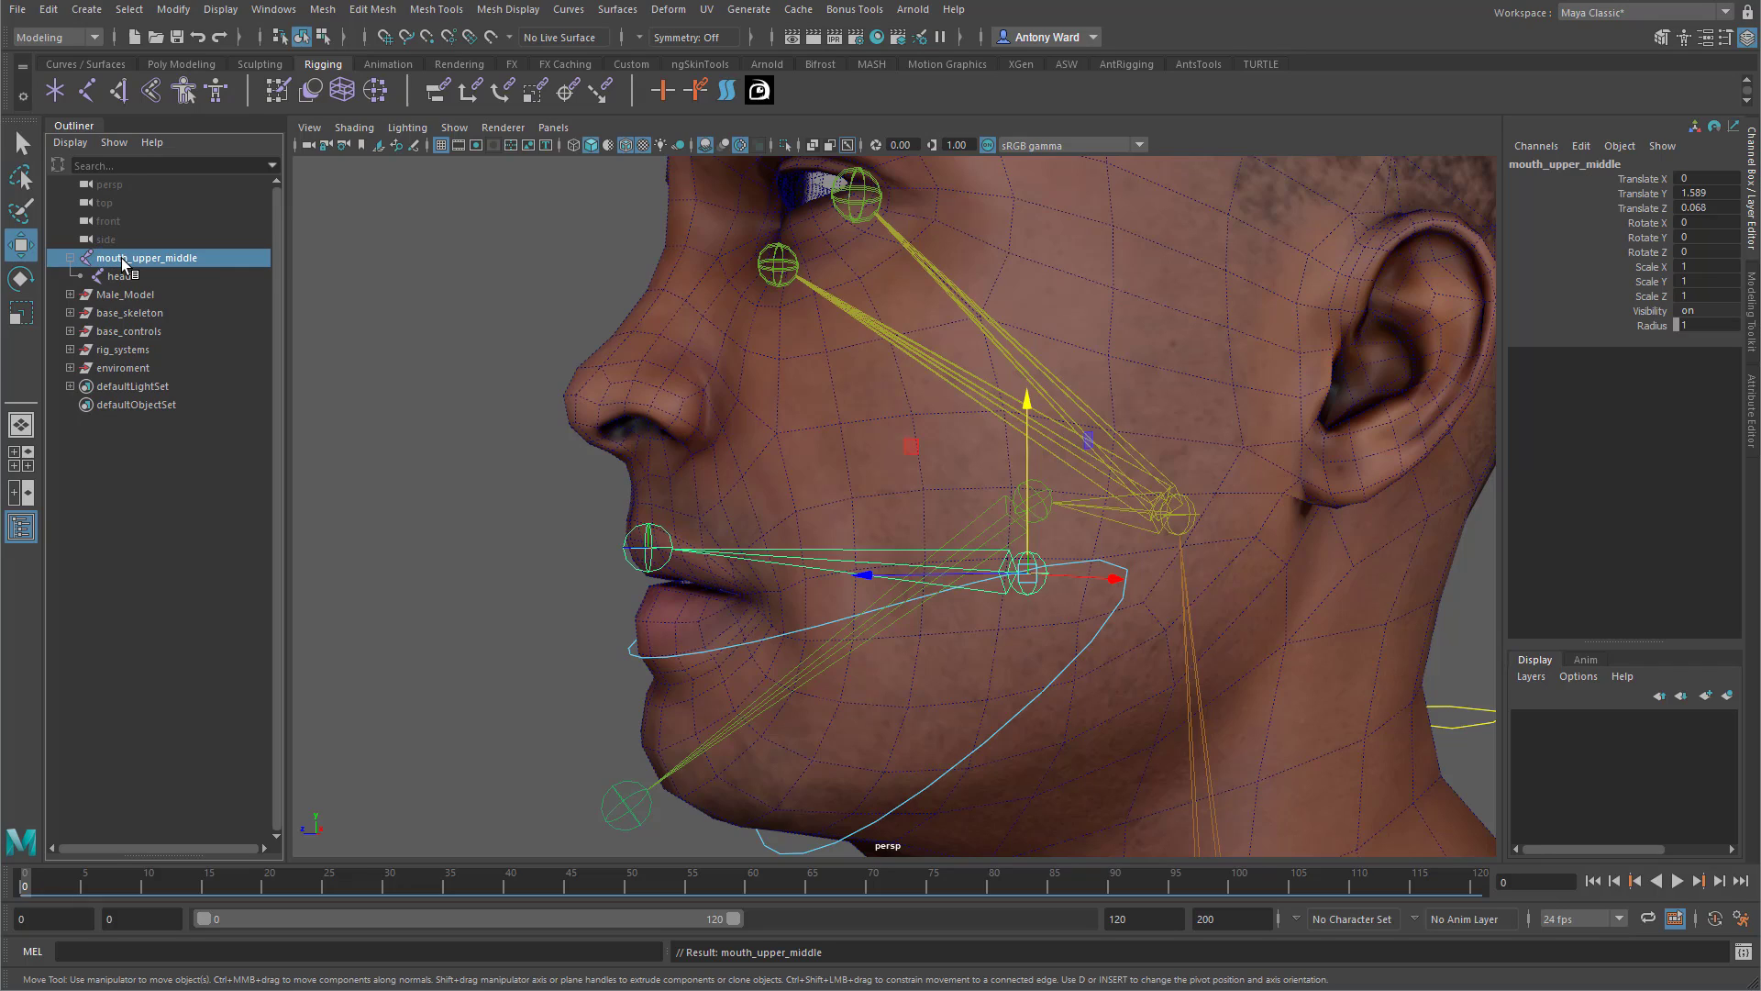
double_click(156, 261)
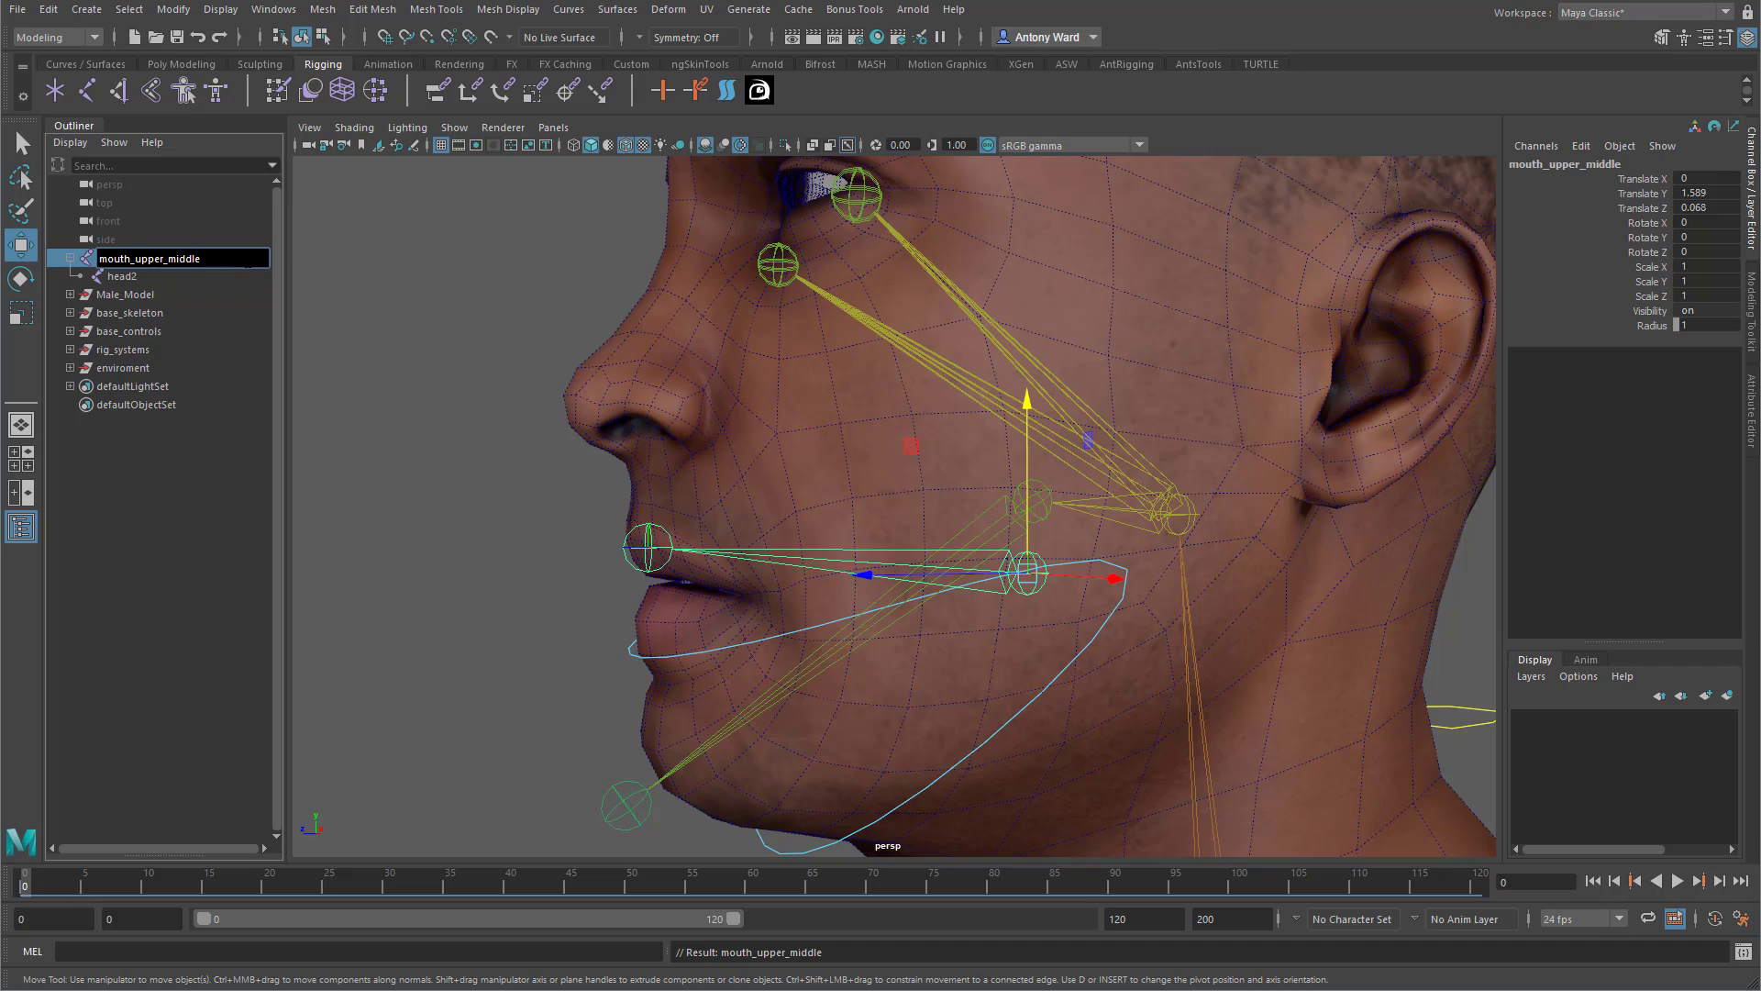
text(_root)
key(ctrl+a)
key(ctrl+c)
Rename the child joint head2 as mouth_upper_middle.
double_click(156, 277)
key(ctrl+v)
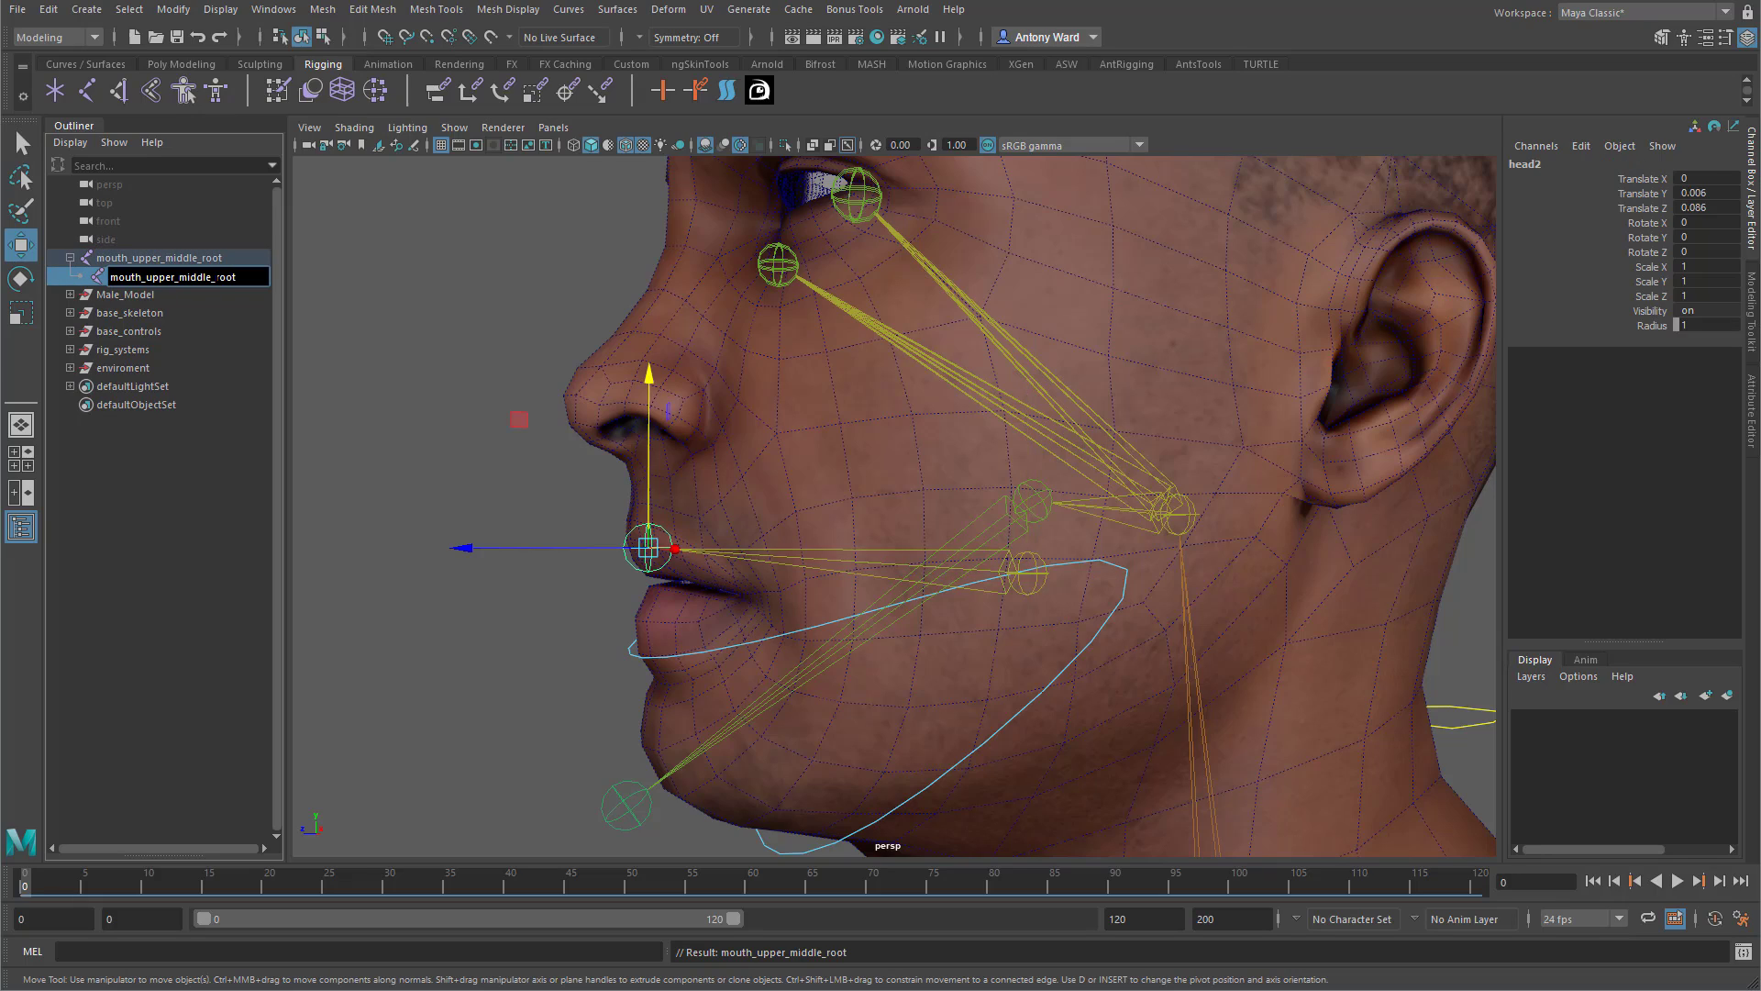
key(BackSpace)
key(BackSpace)
key(BackSpace)
key(BackSpace)
key(BackSpace)
key(Return)
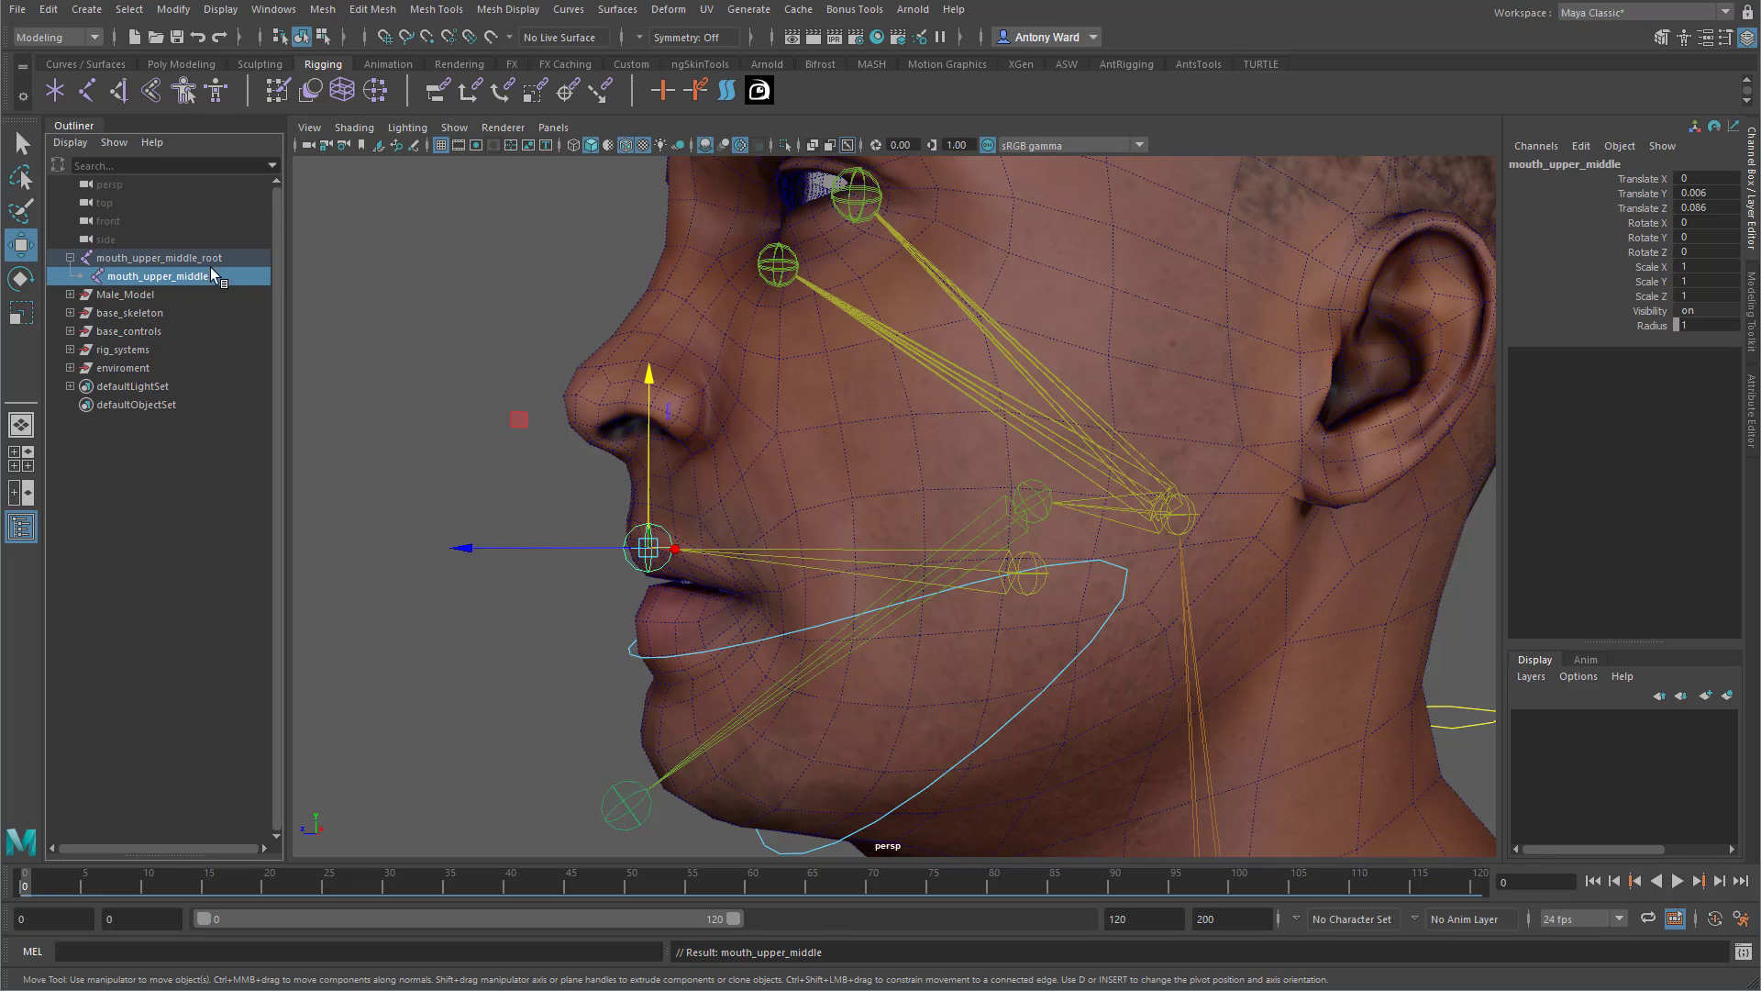
Duplicate the mouth_upper_middle_root joint together with its child joint.
click(211, 260)
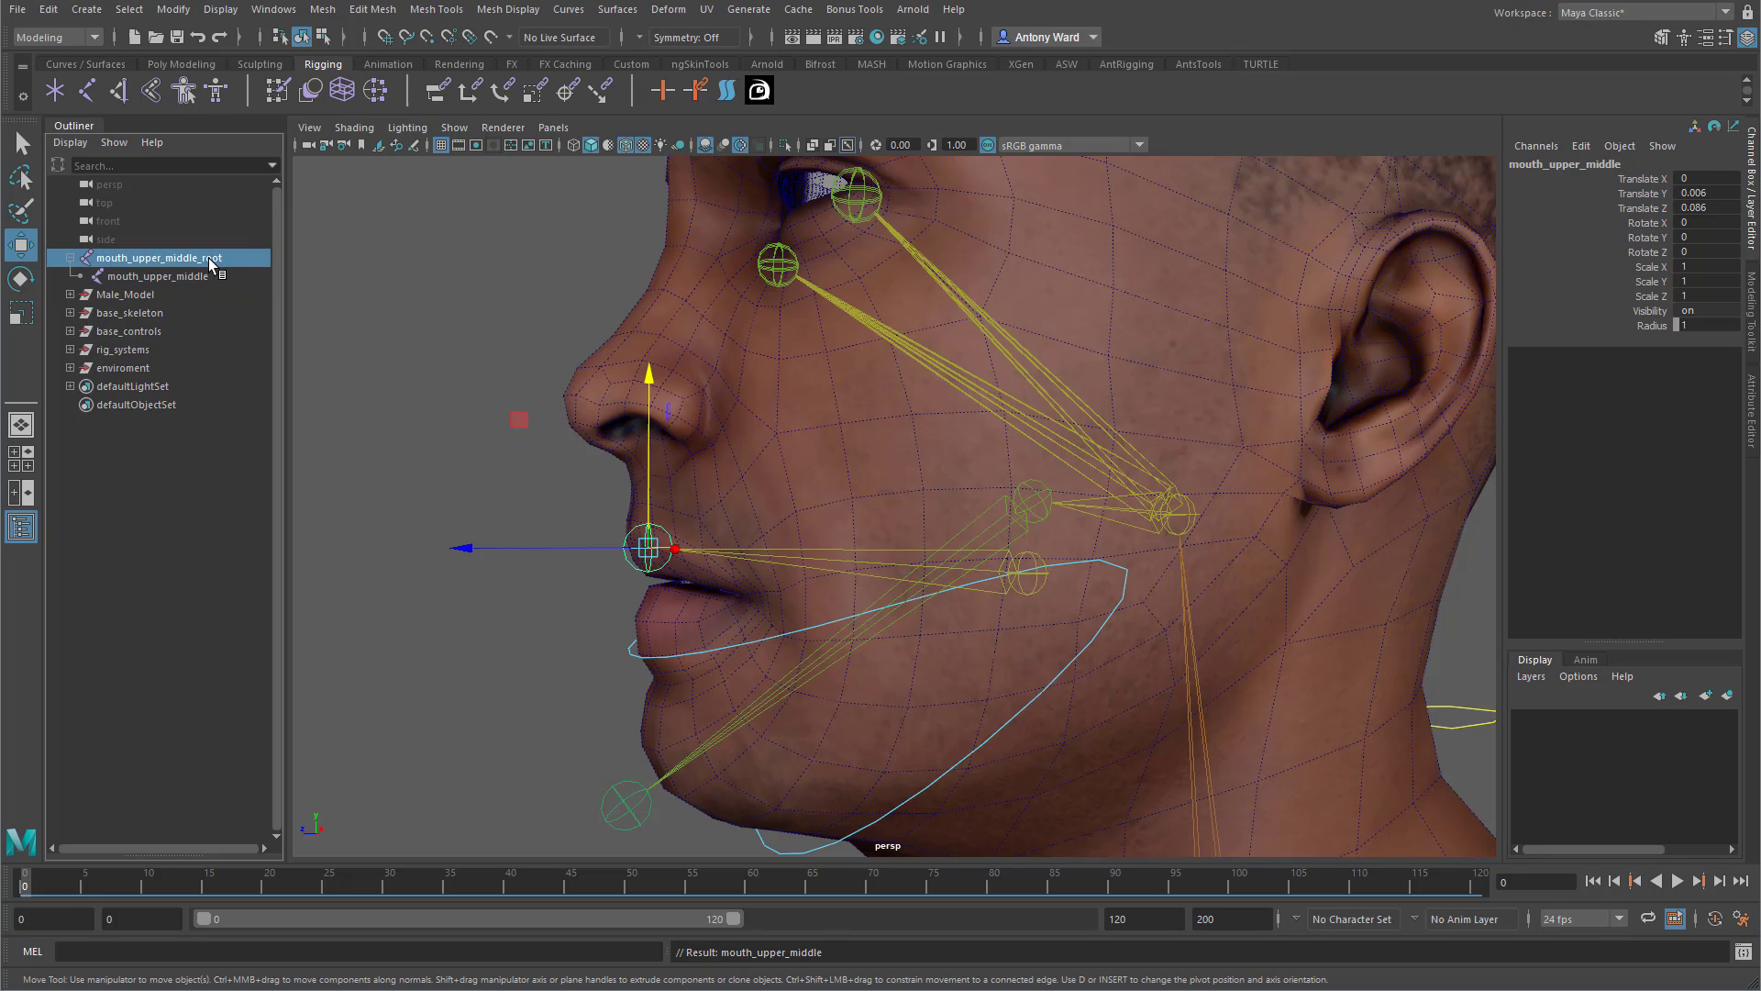
click(191, 275)
alt+drag(786, 554, 778, 554)
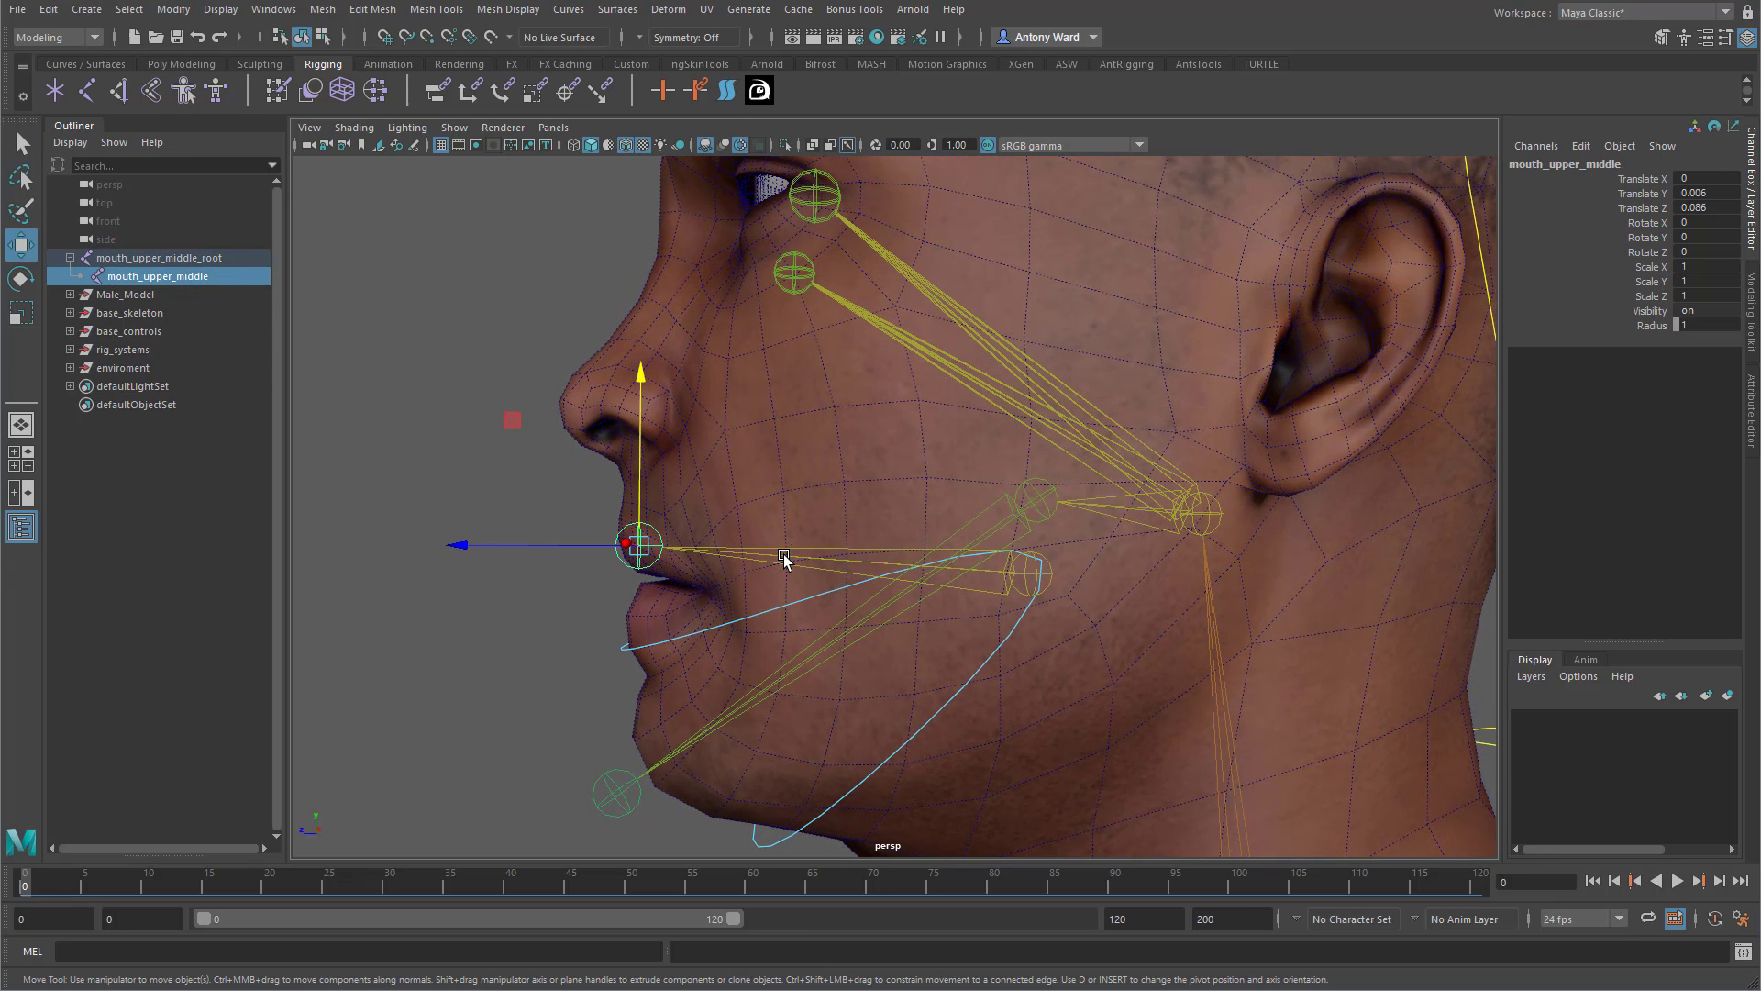
key(Up)
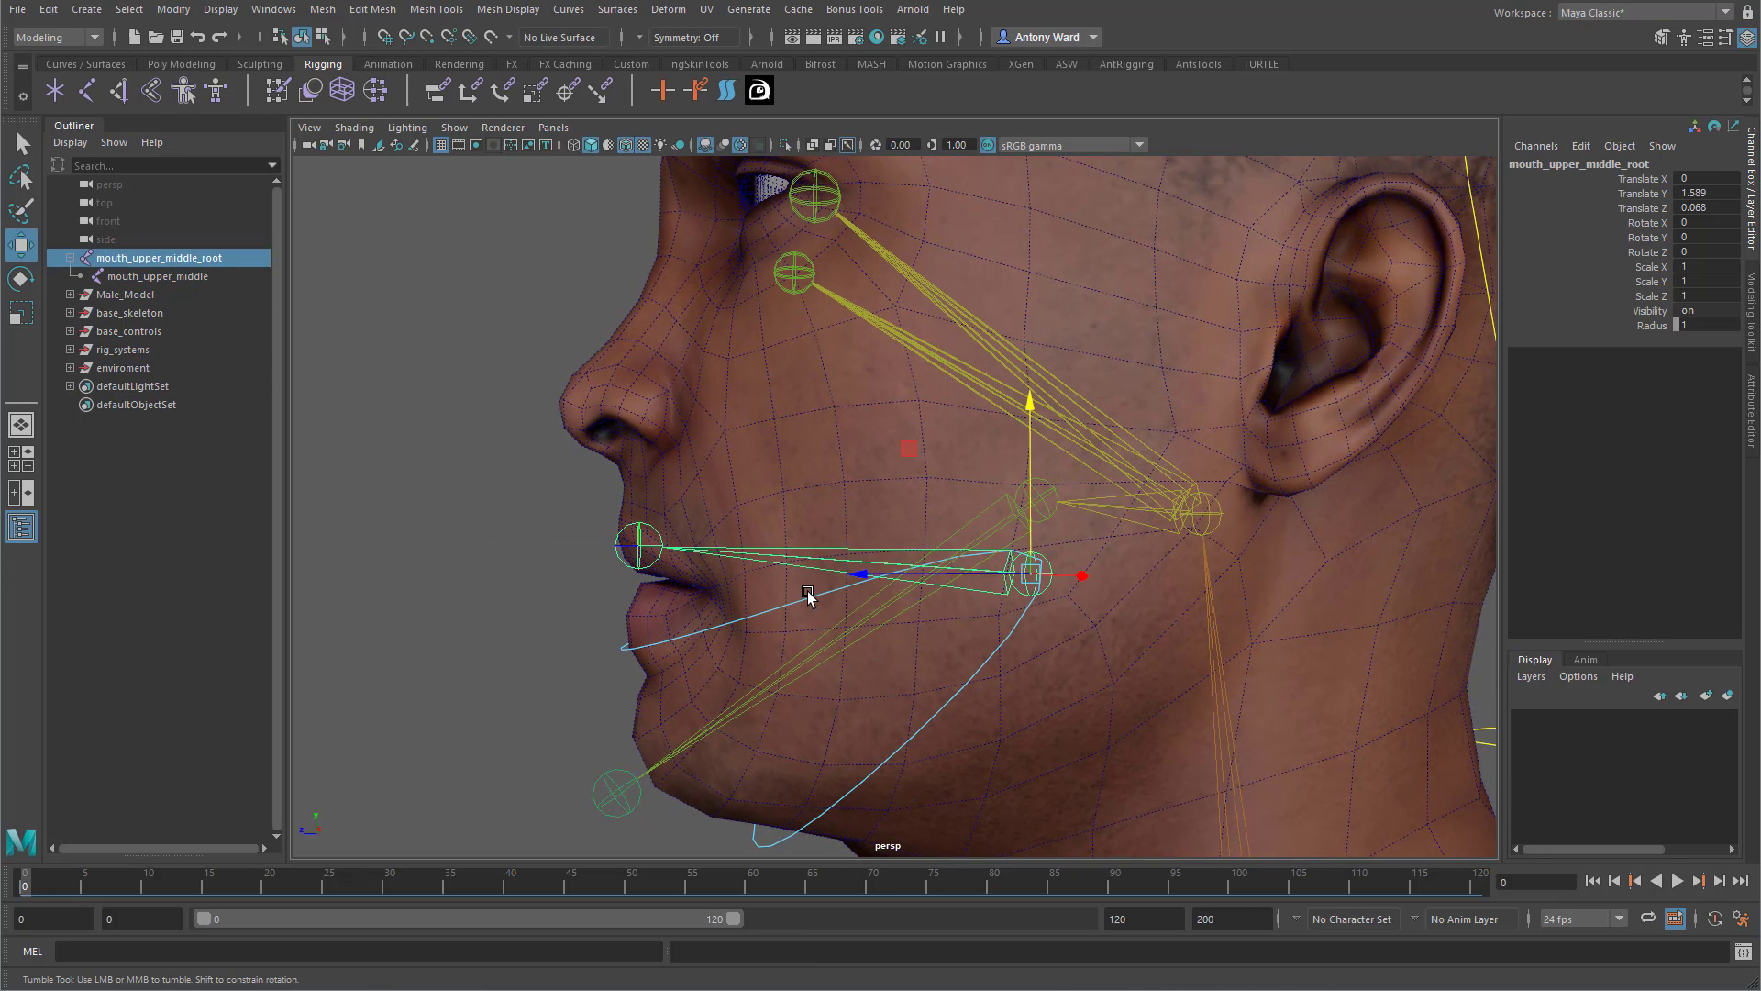
alt+drag(837, 631, 893, 627)
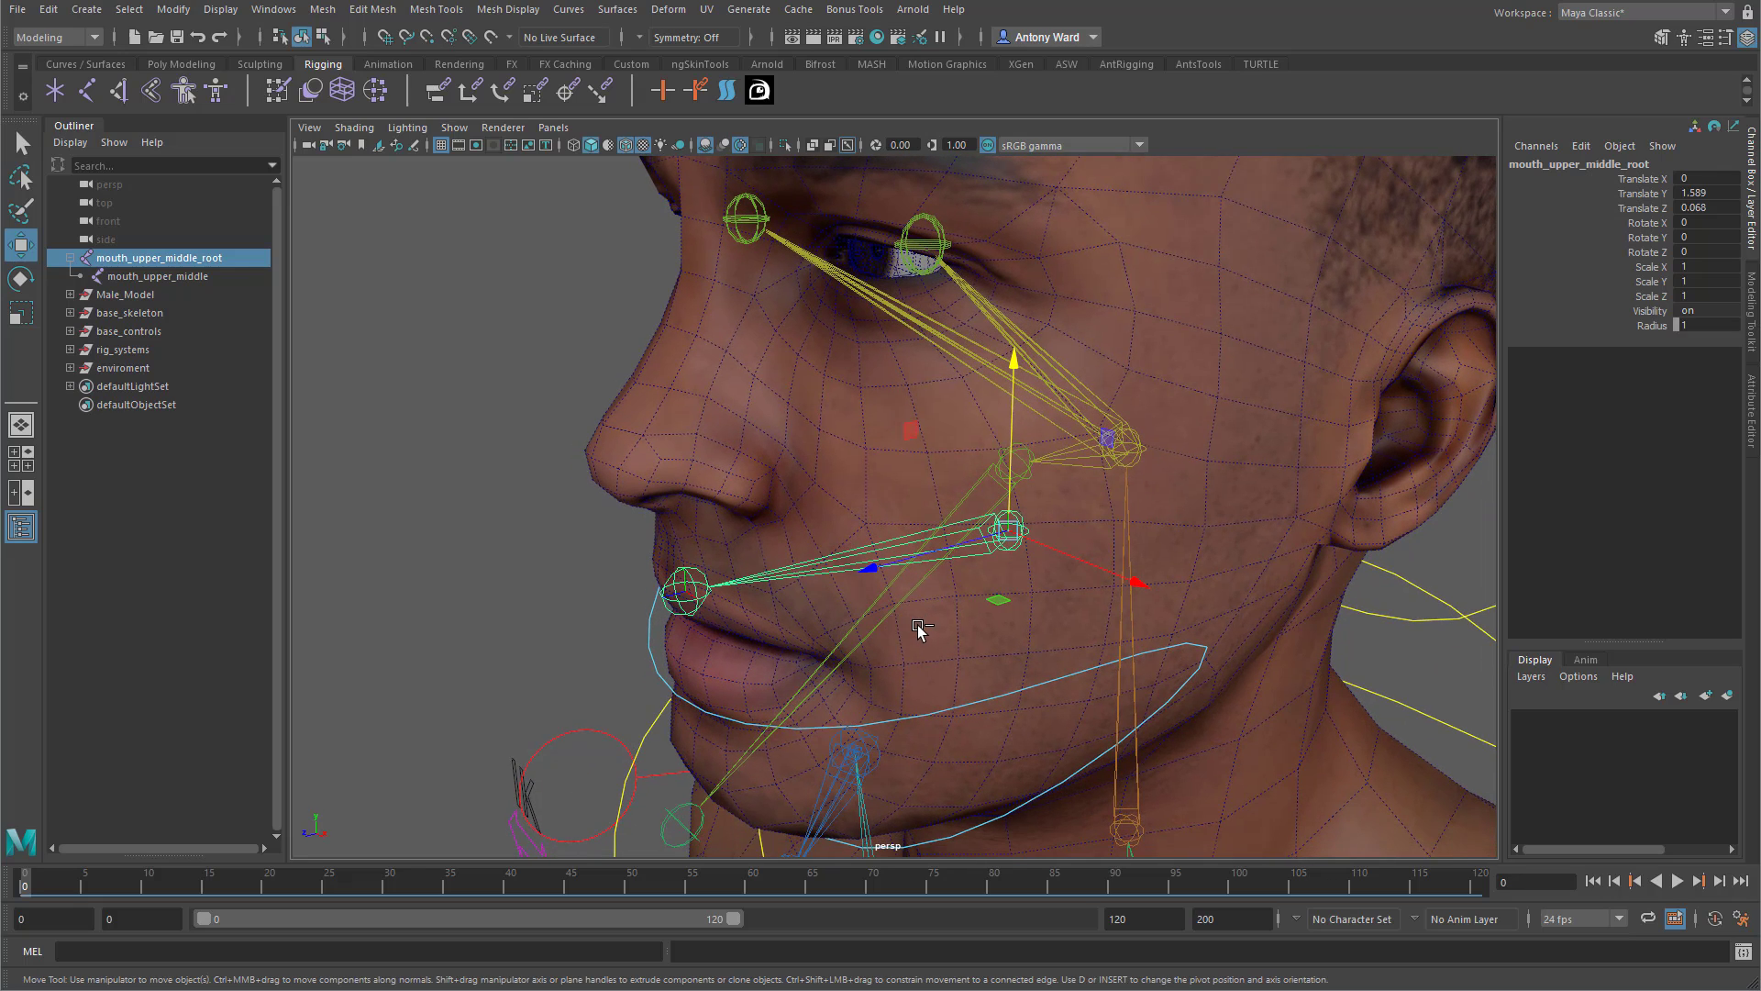
key(ctrl+d)
Rotate the duplicated root joint to about 9.532 in Rotate X so its child joint sits on the middle of the lower lip.
alt+drag(948, 649, 862, 598)
key(e)
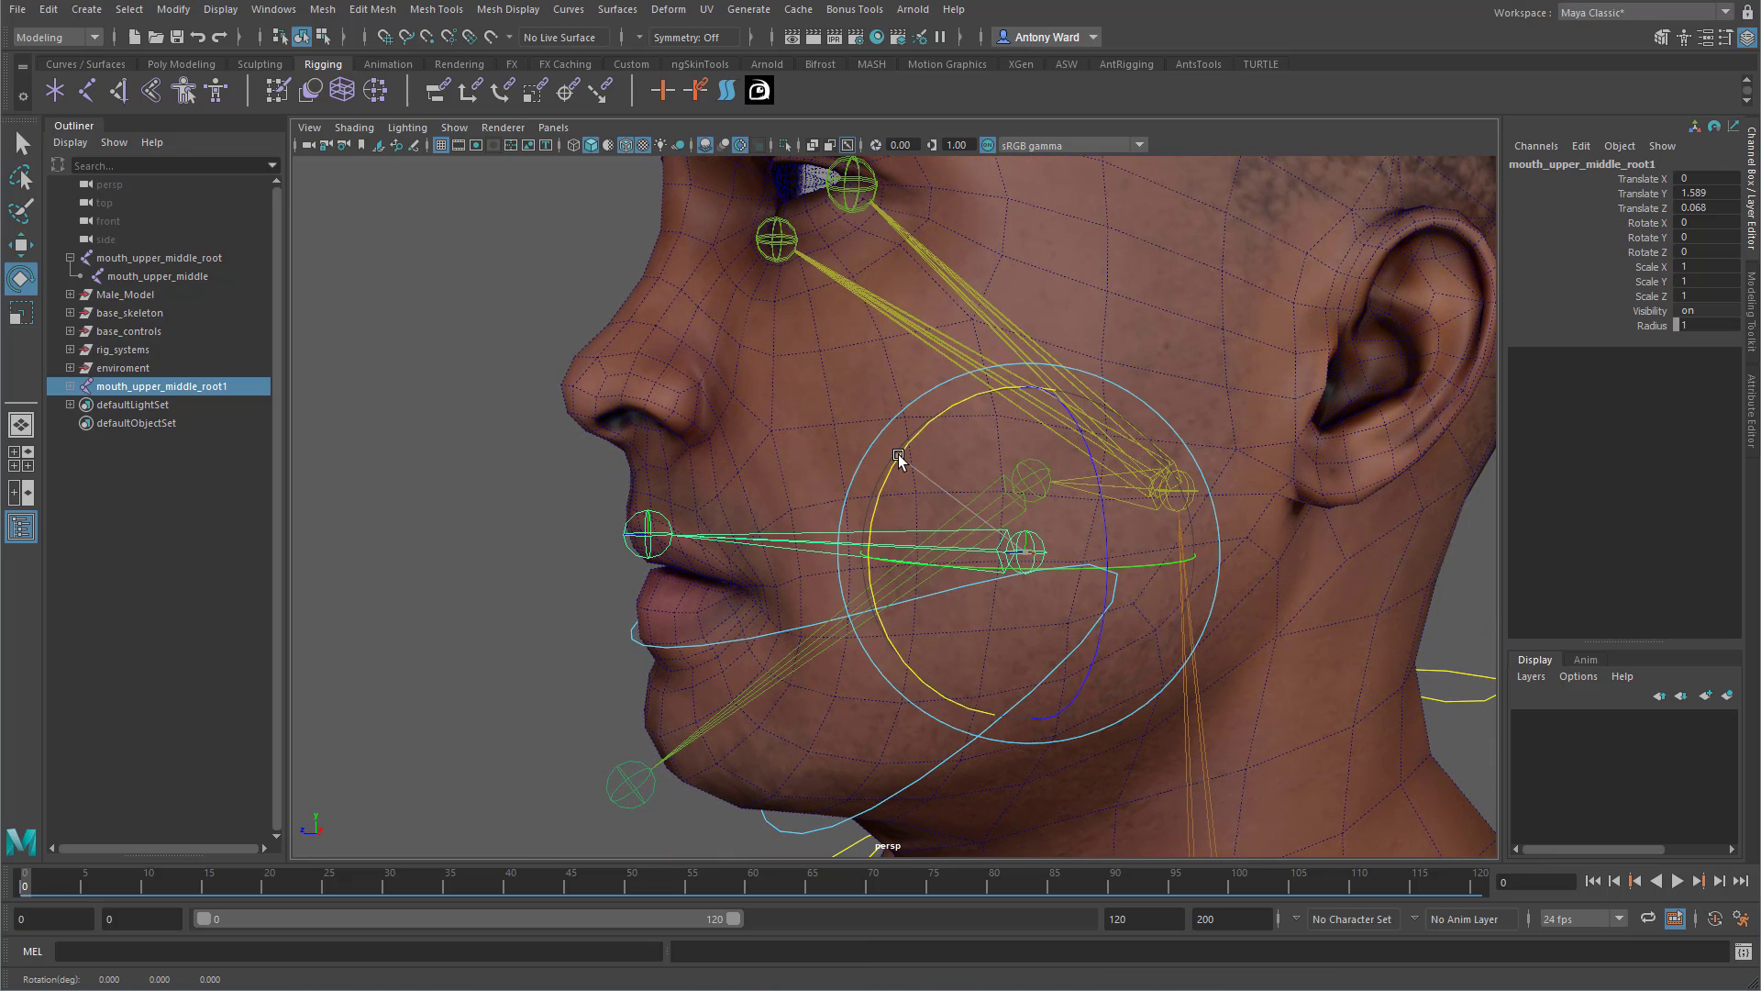
drag(896, 468, 897, 485)
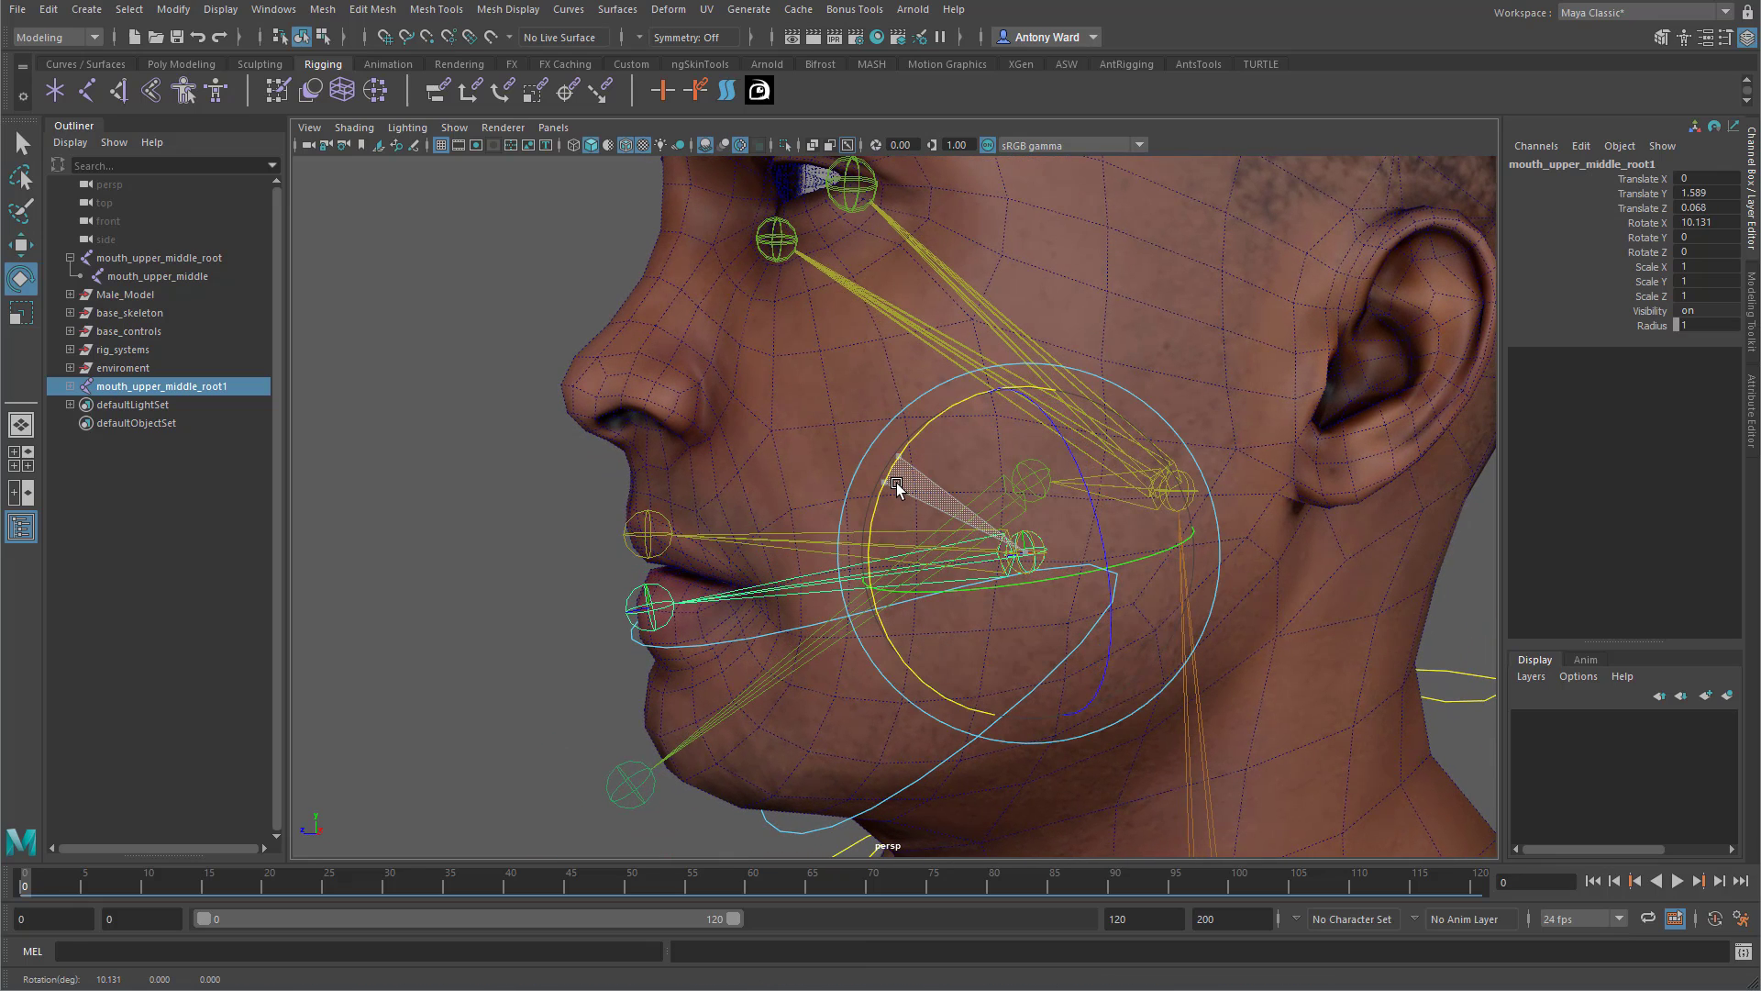
alt+drag(769, 706, 893, 614)
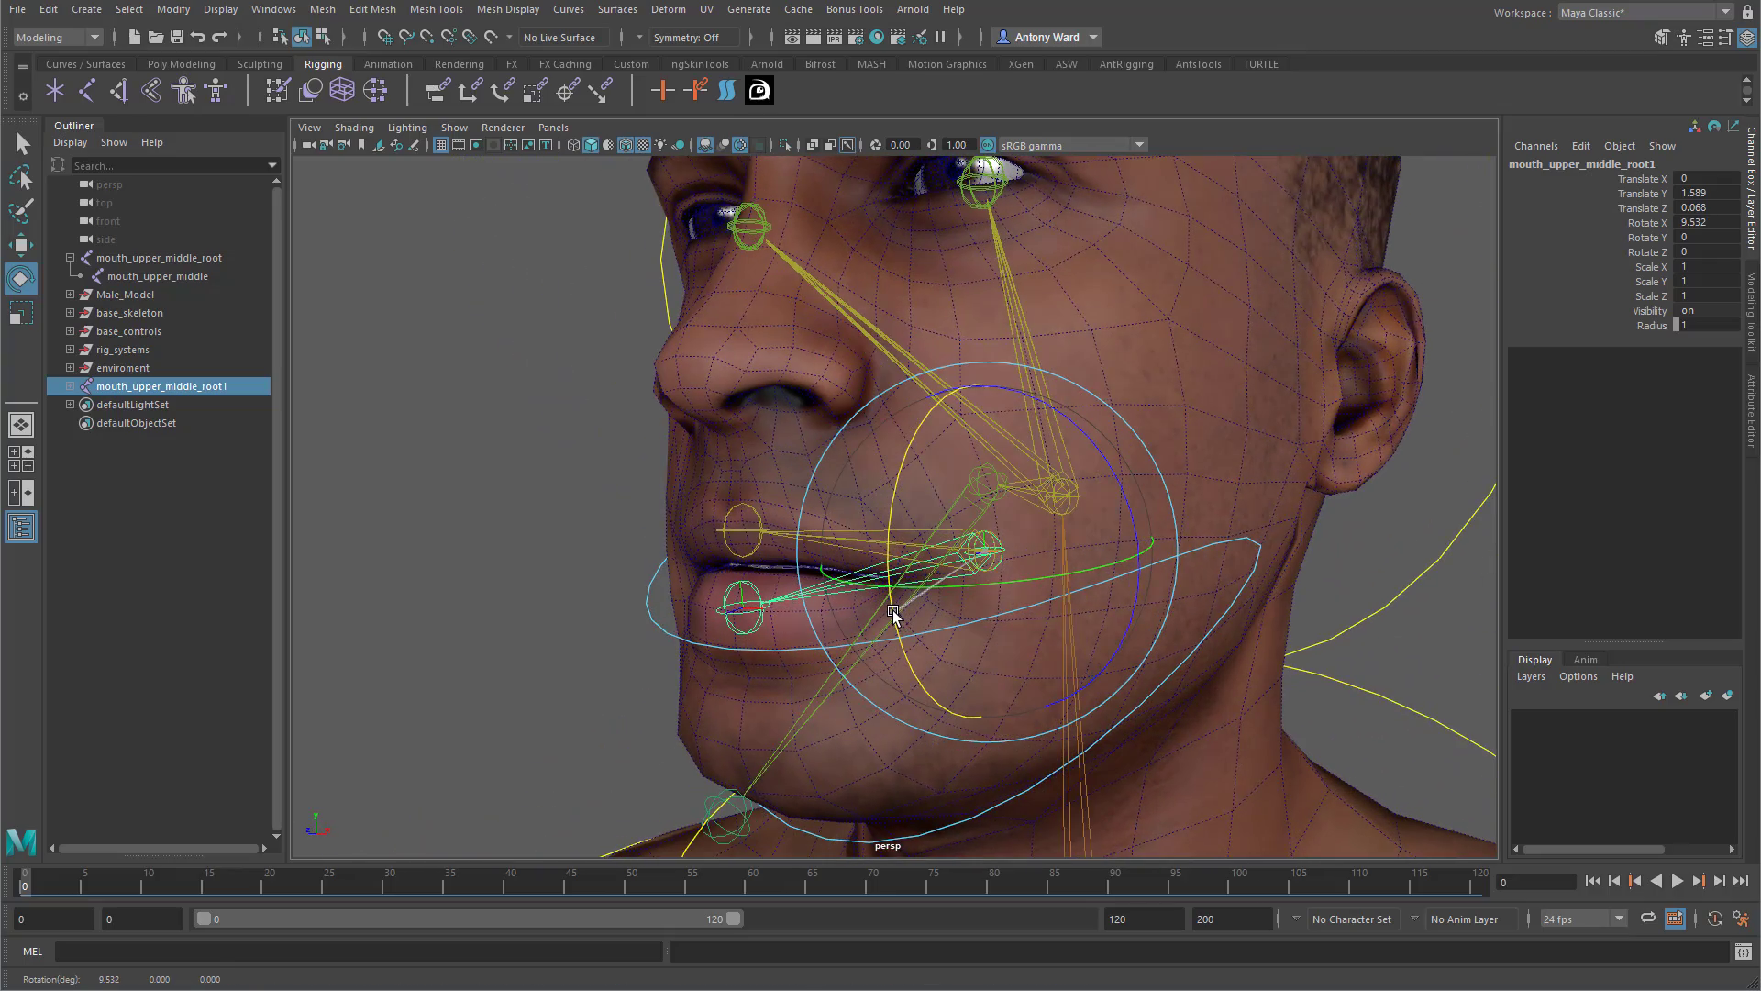
alt+drag(973, 669, 900, 676)
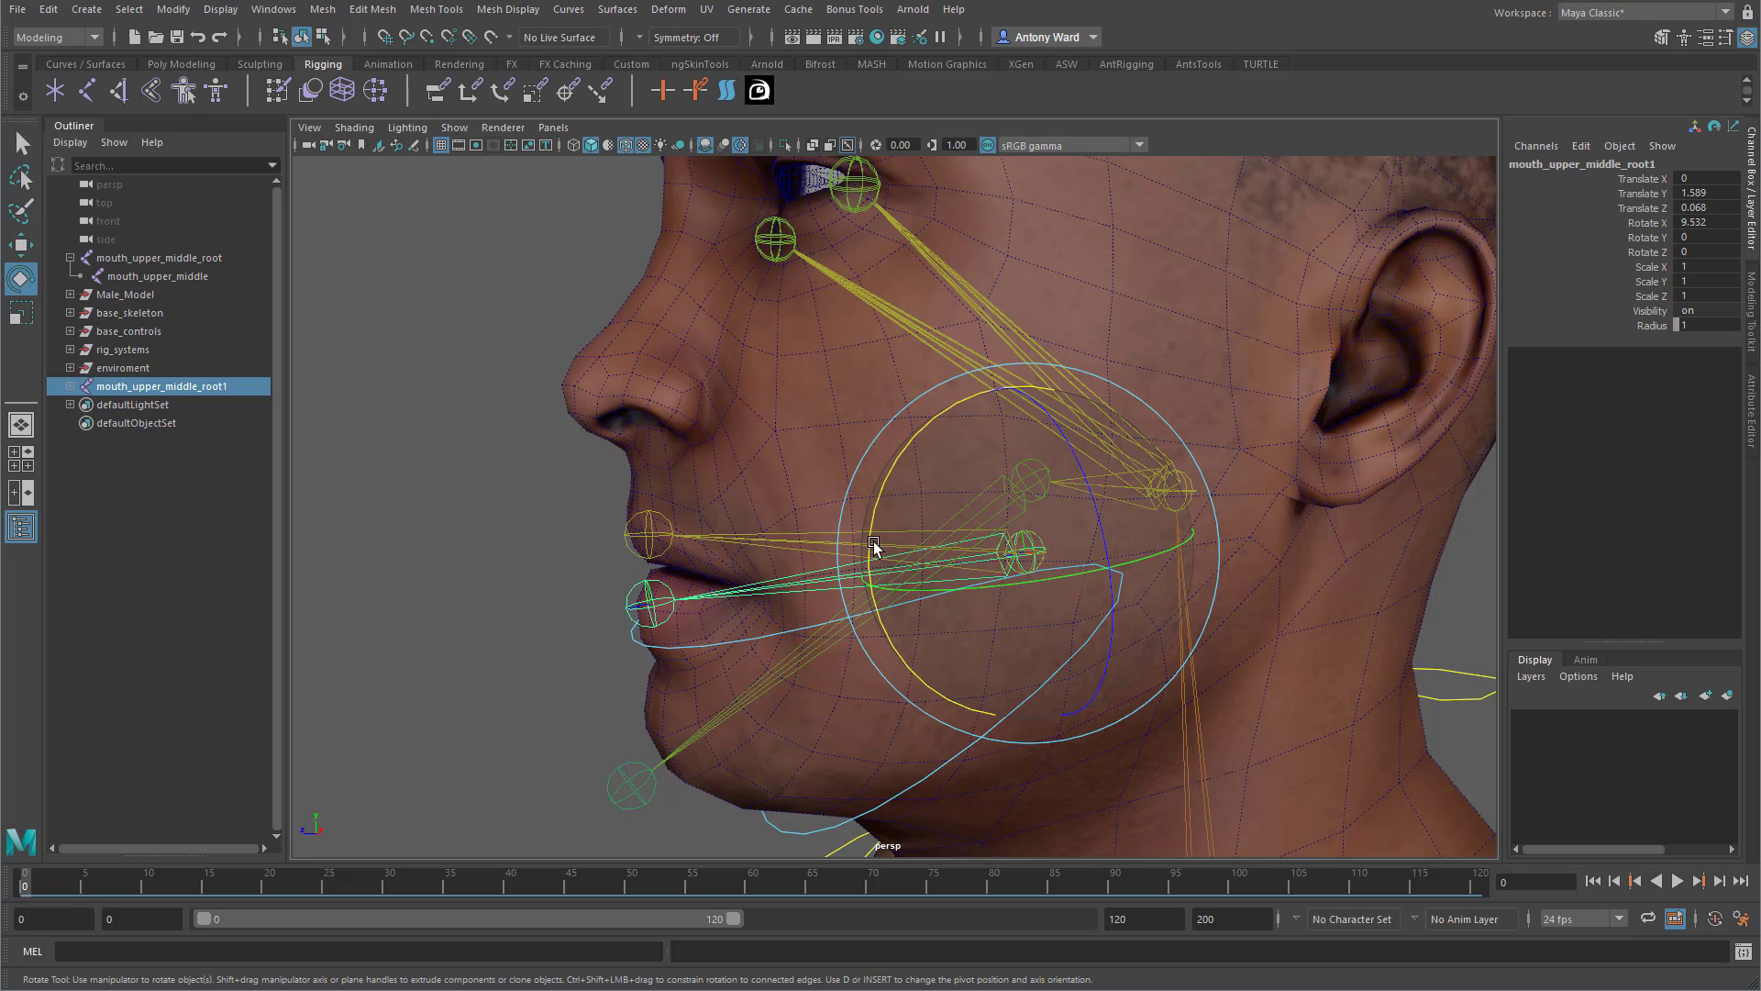
Test a further rotation of the lower lip's root joint, and undo it.
drag(872, 548, 872, 555)
key(ctrl+z)
key(ctrl+z)
key(ctrl+z)
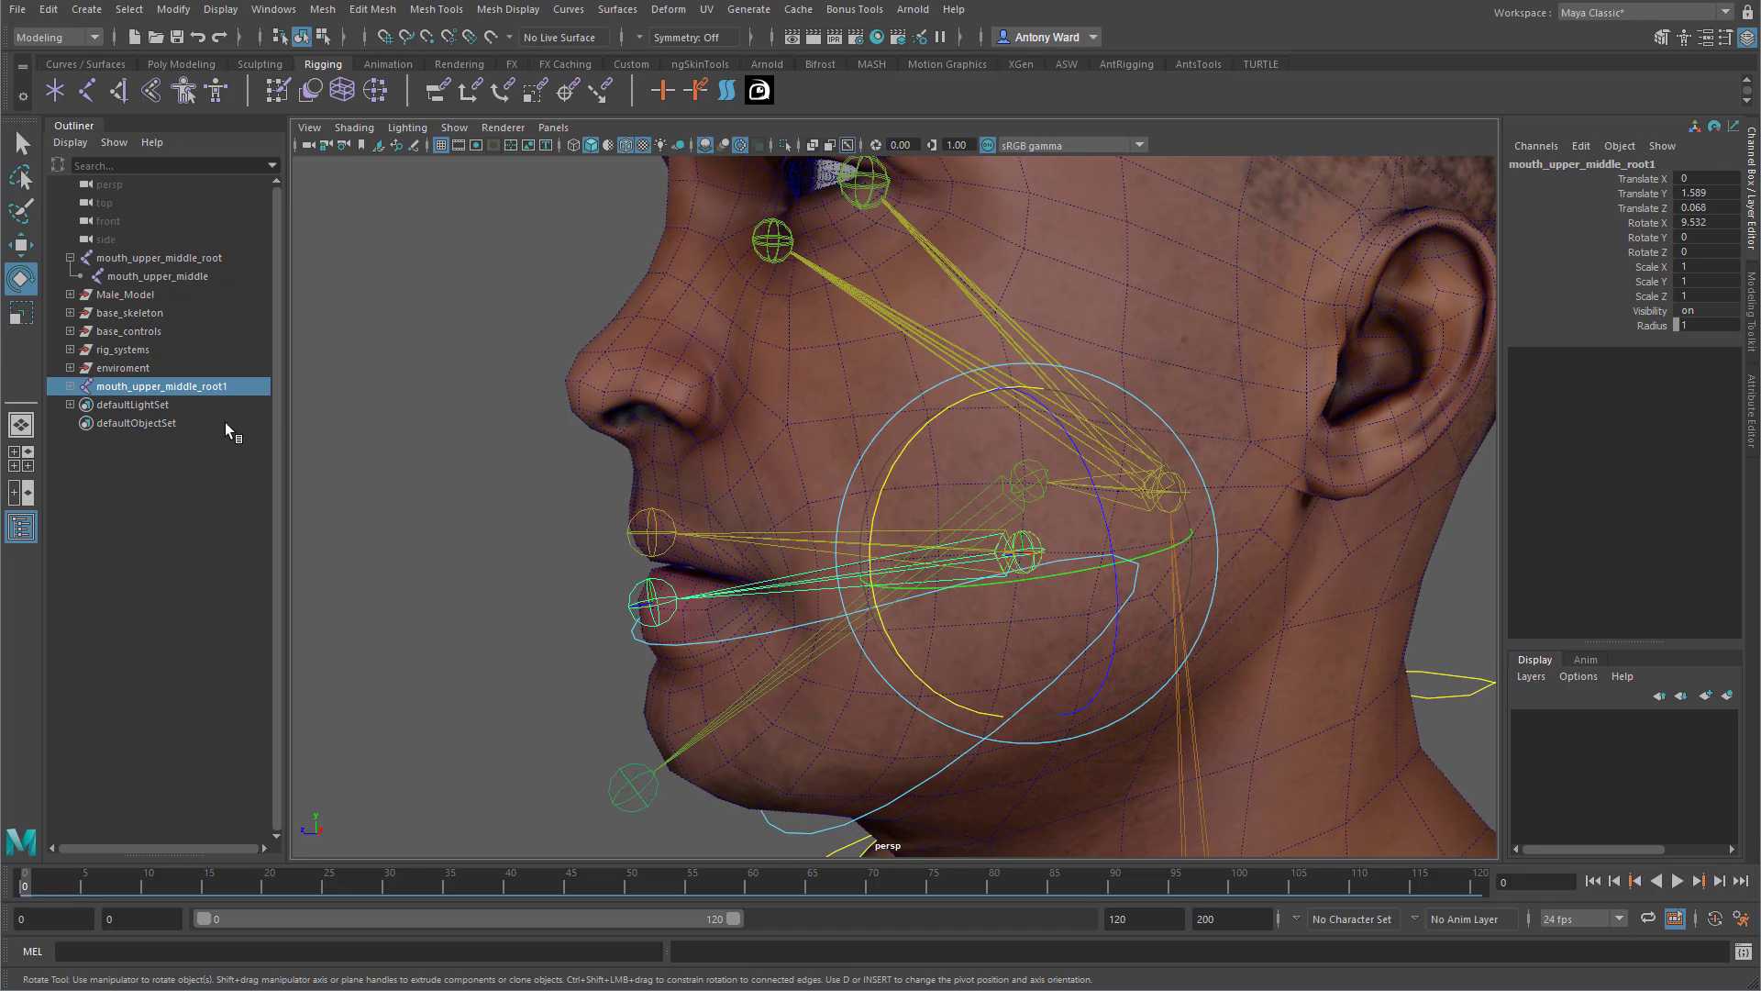
Rename the duplicated root joint mouth_upper_middle_root1 as mouth_lower_middle_root.
click(71, 387)
double_click(164, 388)
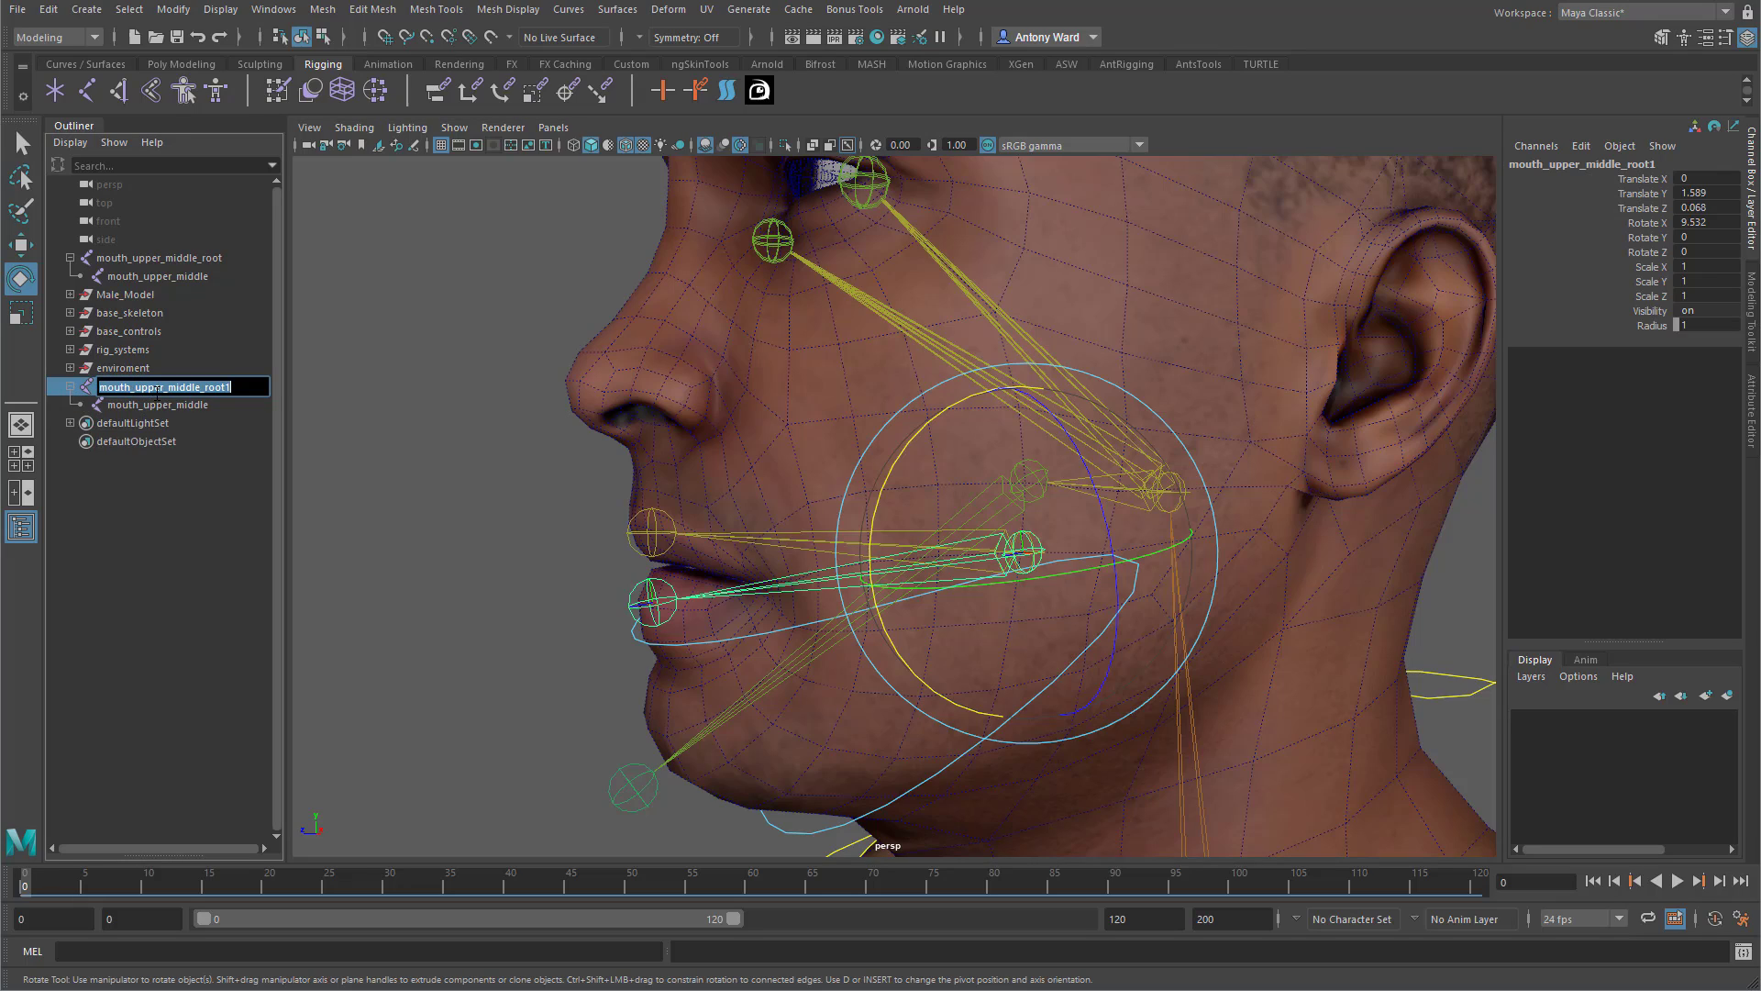
drag(163, 387, 140, 387)
key(BackSpace)
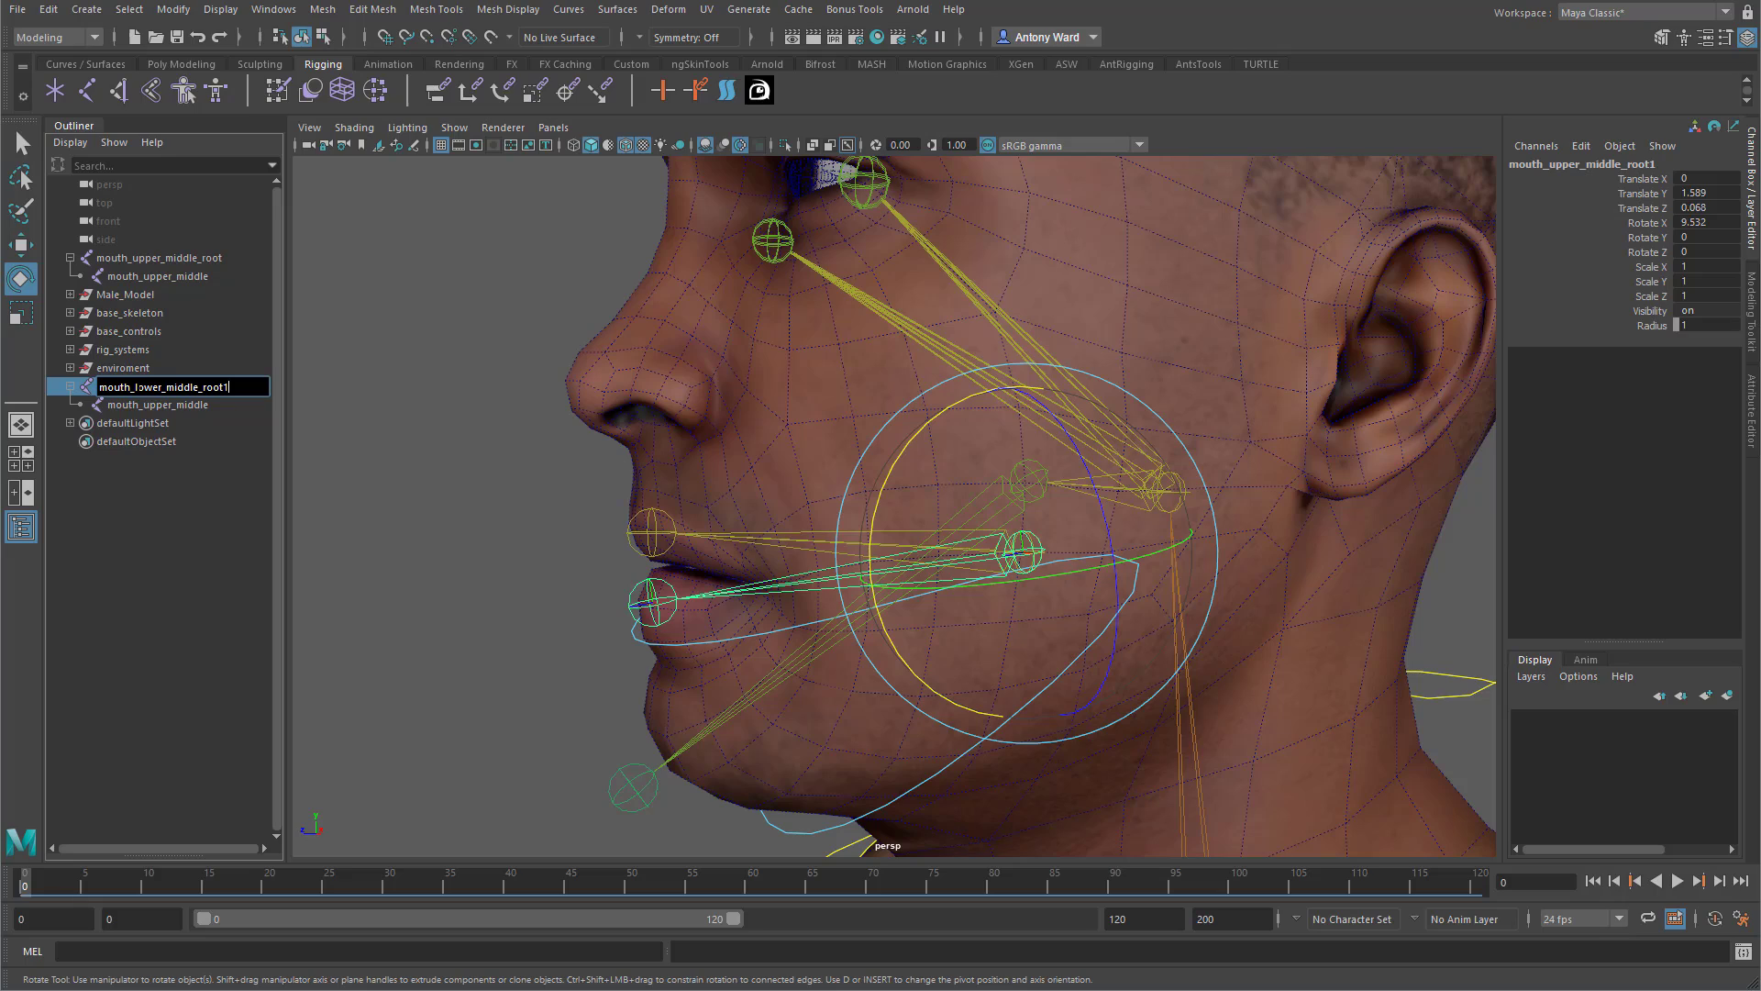
key(BackSpace)
key(Return)
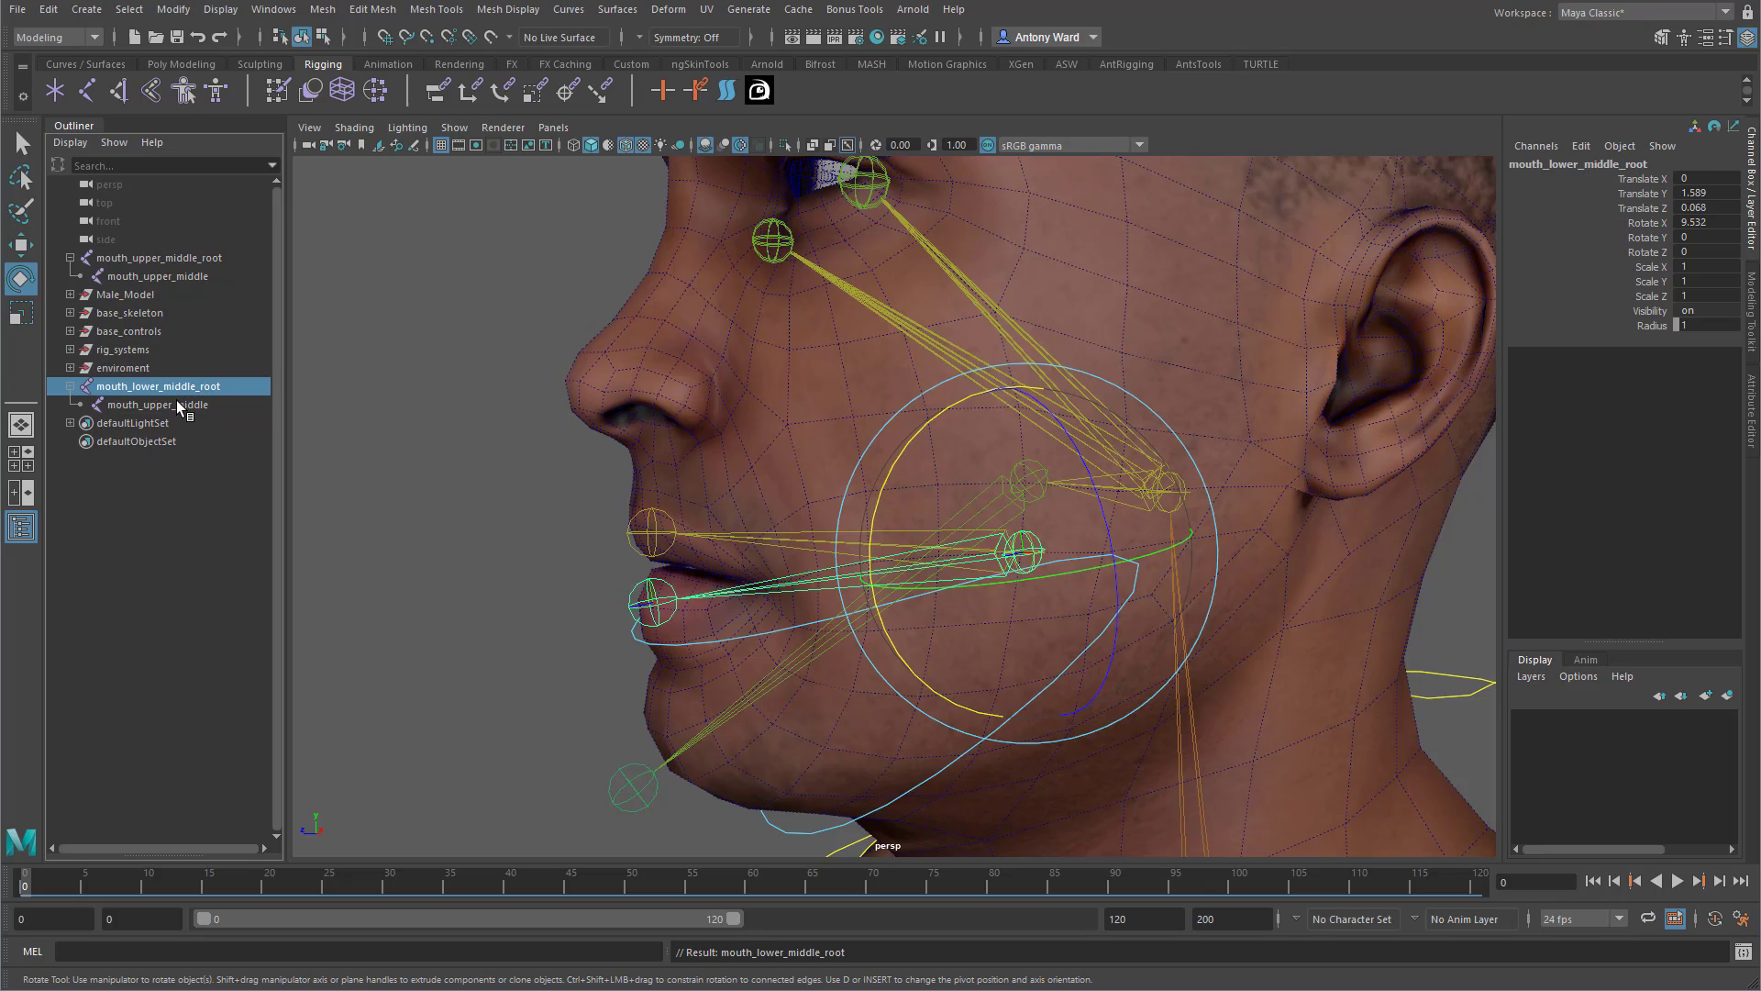
Rename the child joint of mouth_lower_middle_root as mouth_lower_middle.
double_click(178, 404)
click(149, 405)
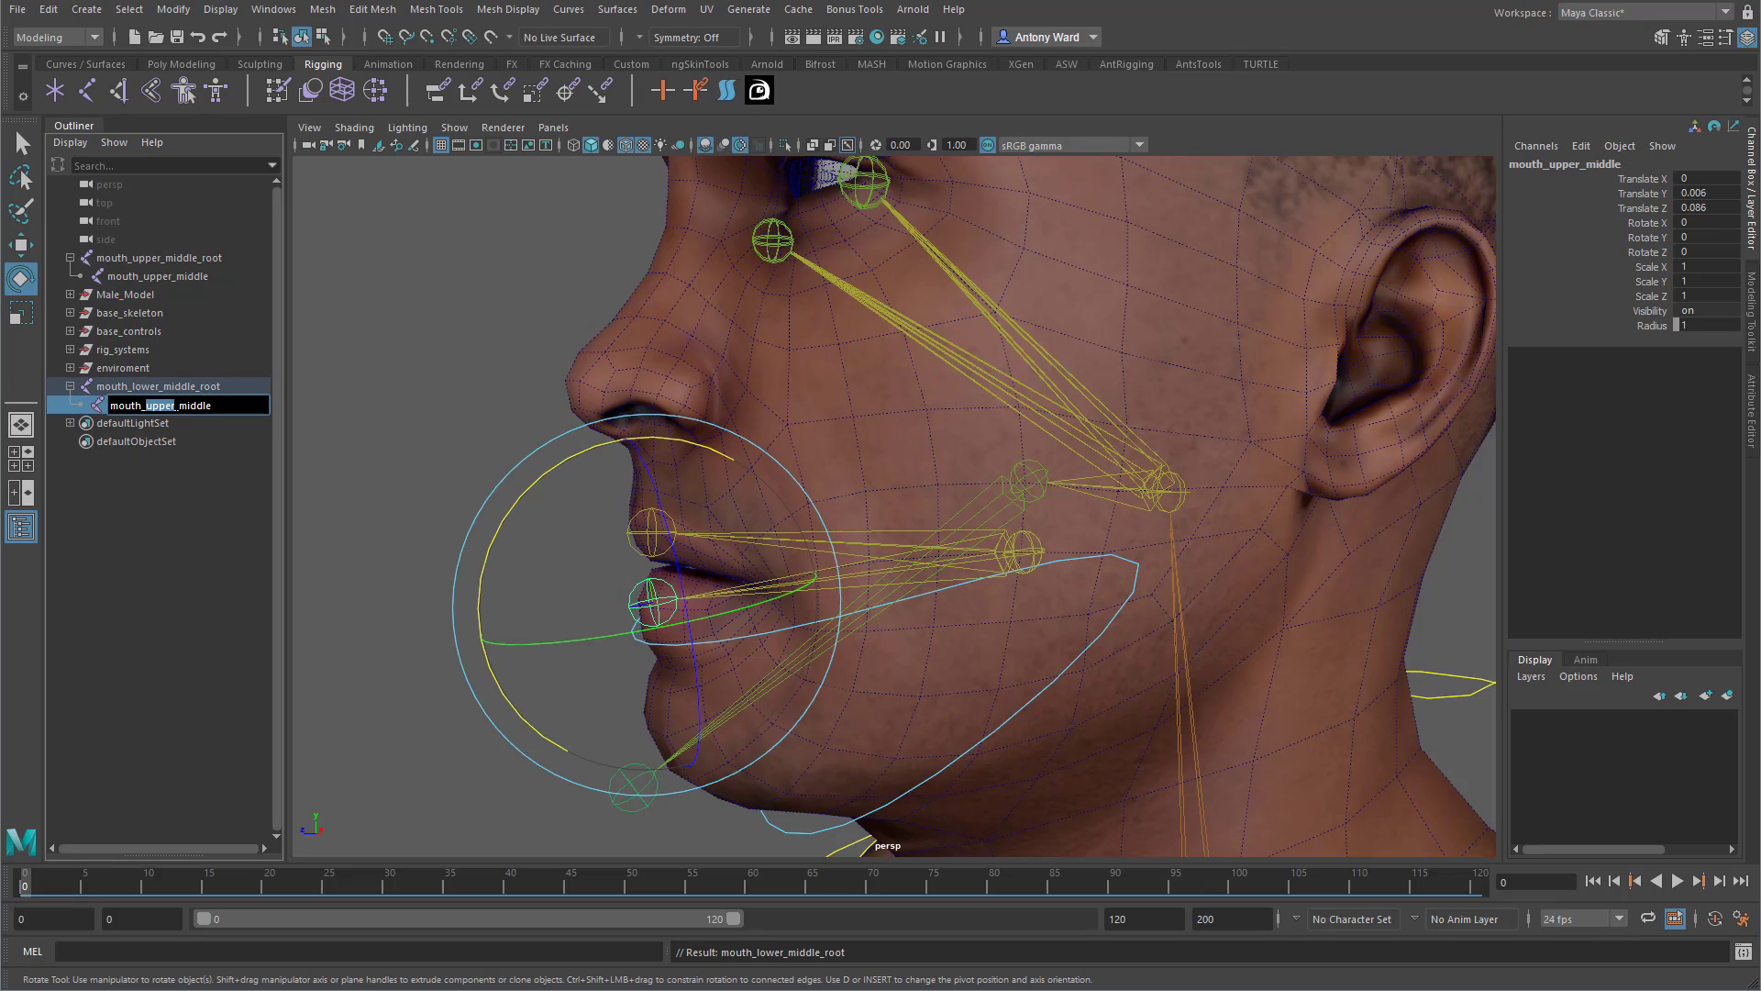
text(low)
key(Return)
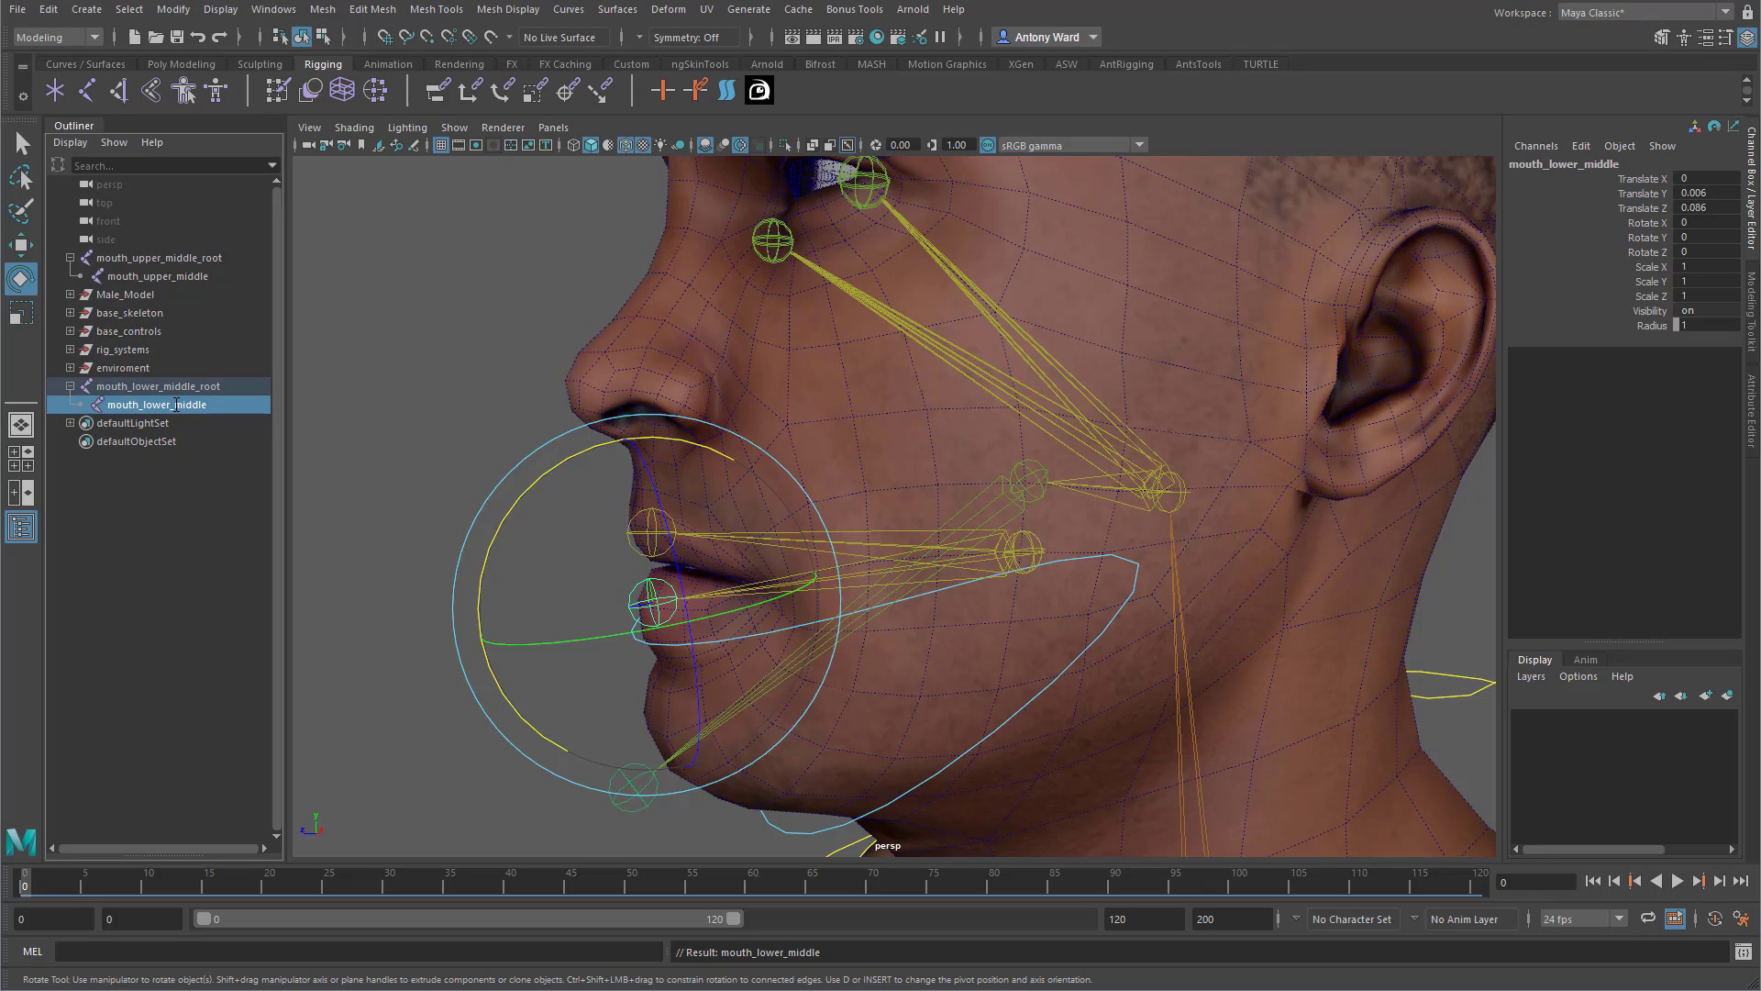
Reorder mouth_lower_middle_root to sit directly after the upper lip joints in the scene hierarchy, and check both lip joint chains.
drag(179, 389, 64, 292)
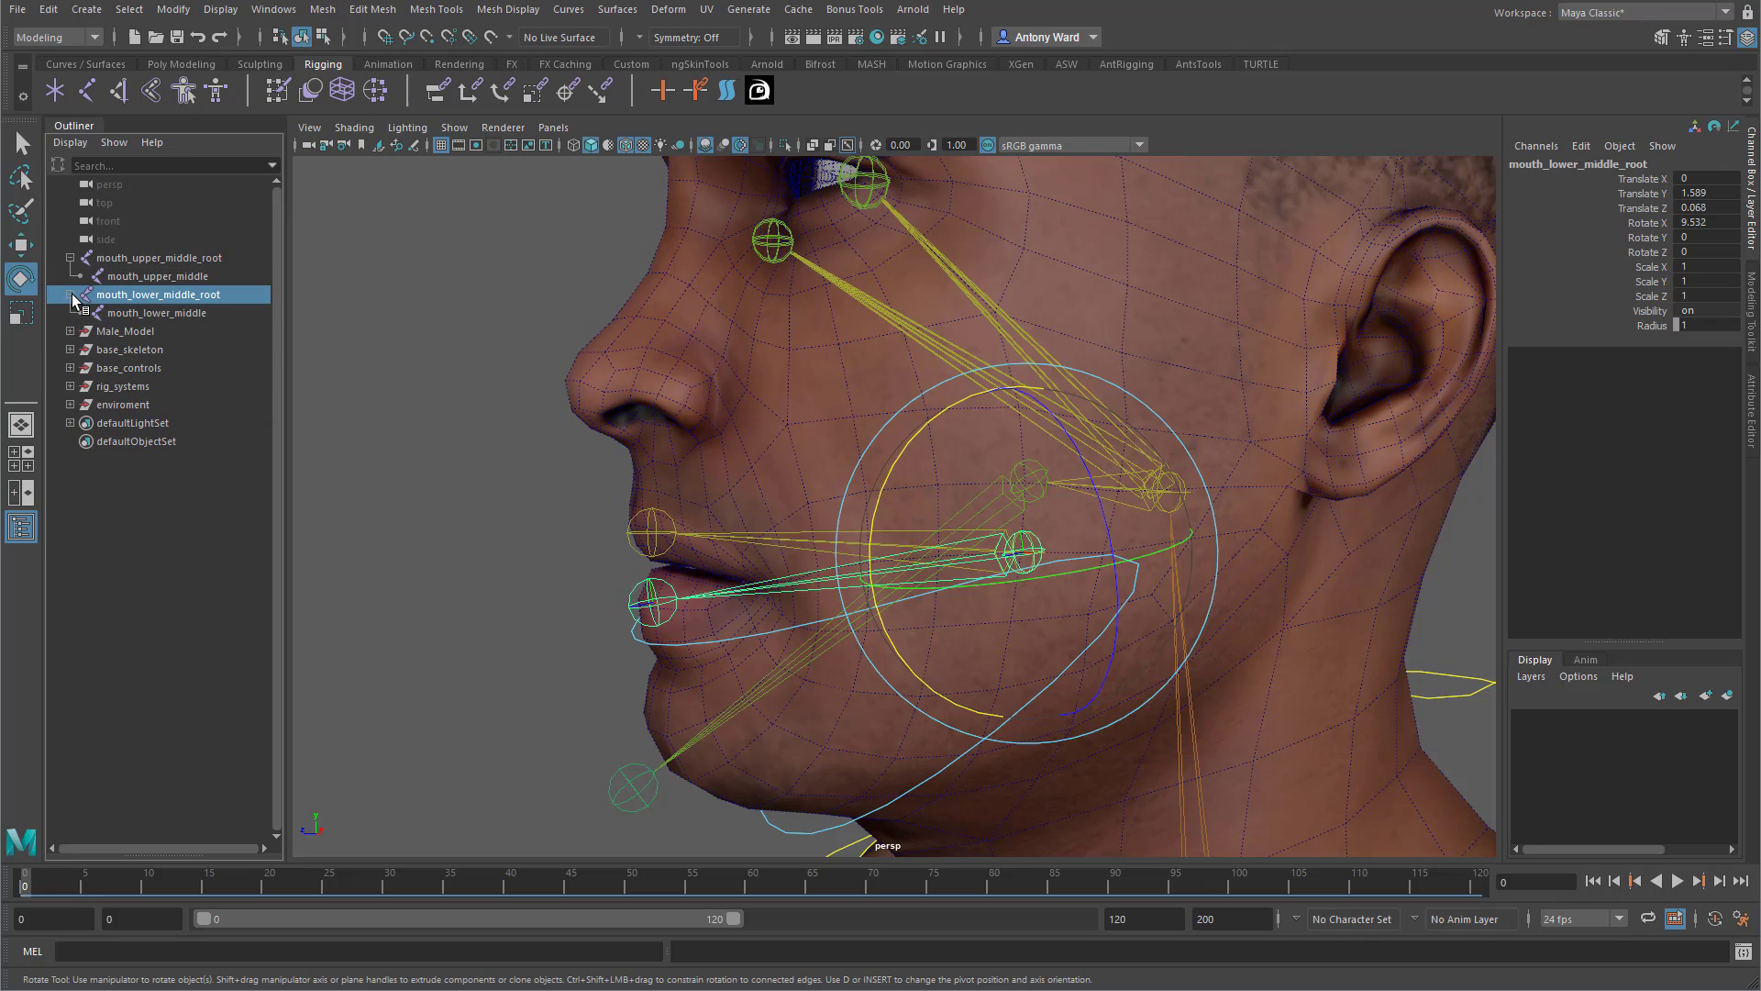
click(171, 312)
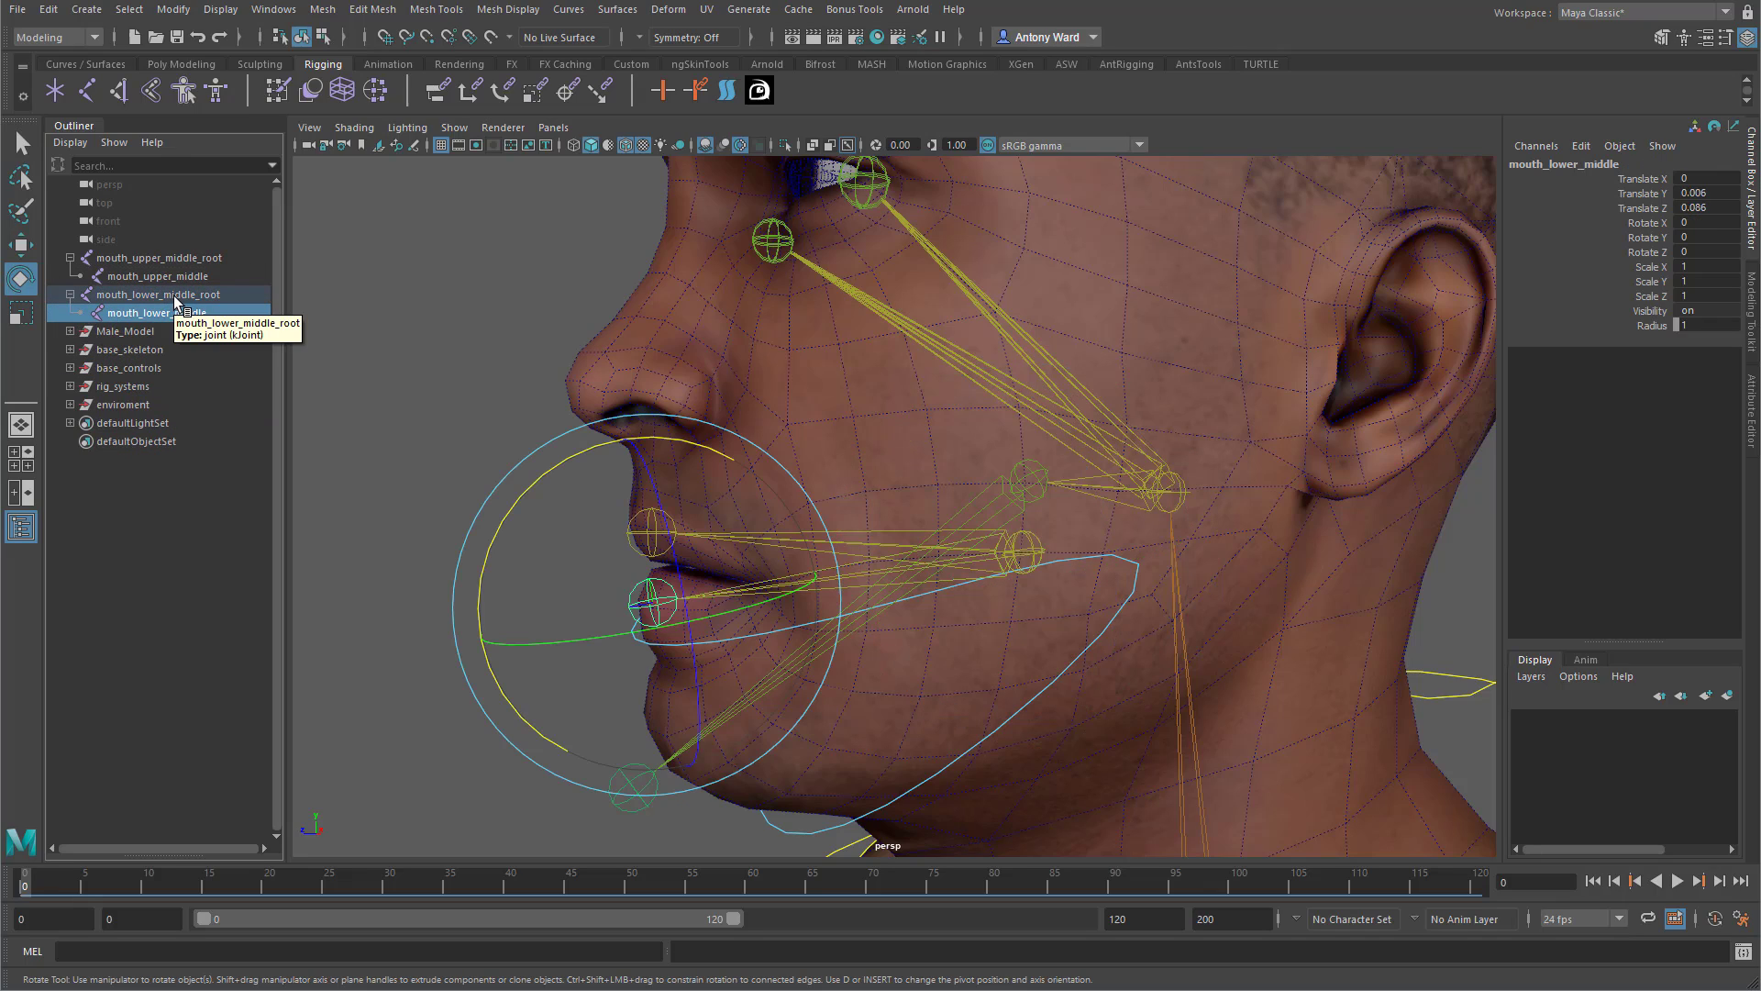
click(171, 294)
ctrl+click(161, 258)
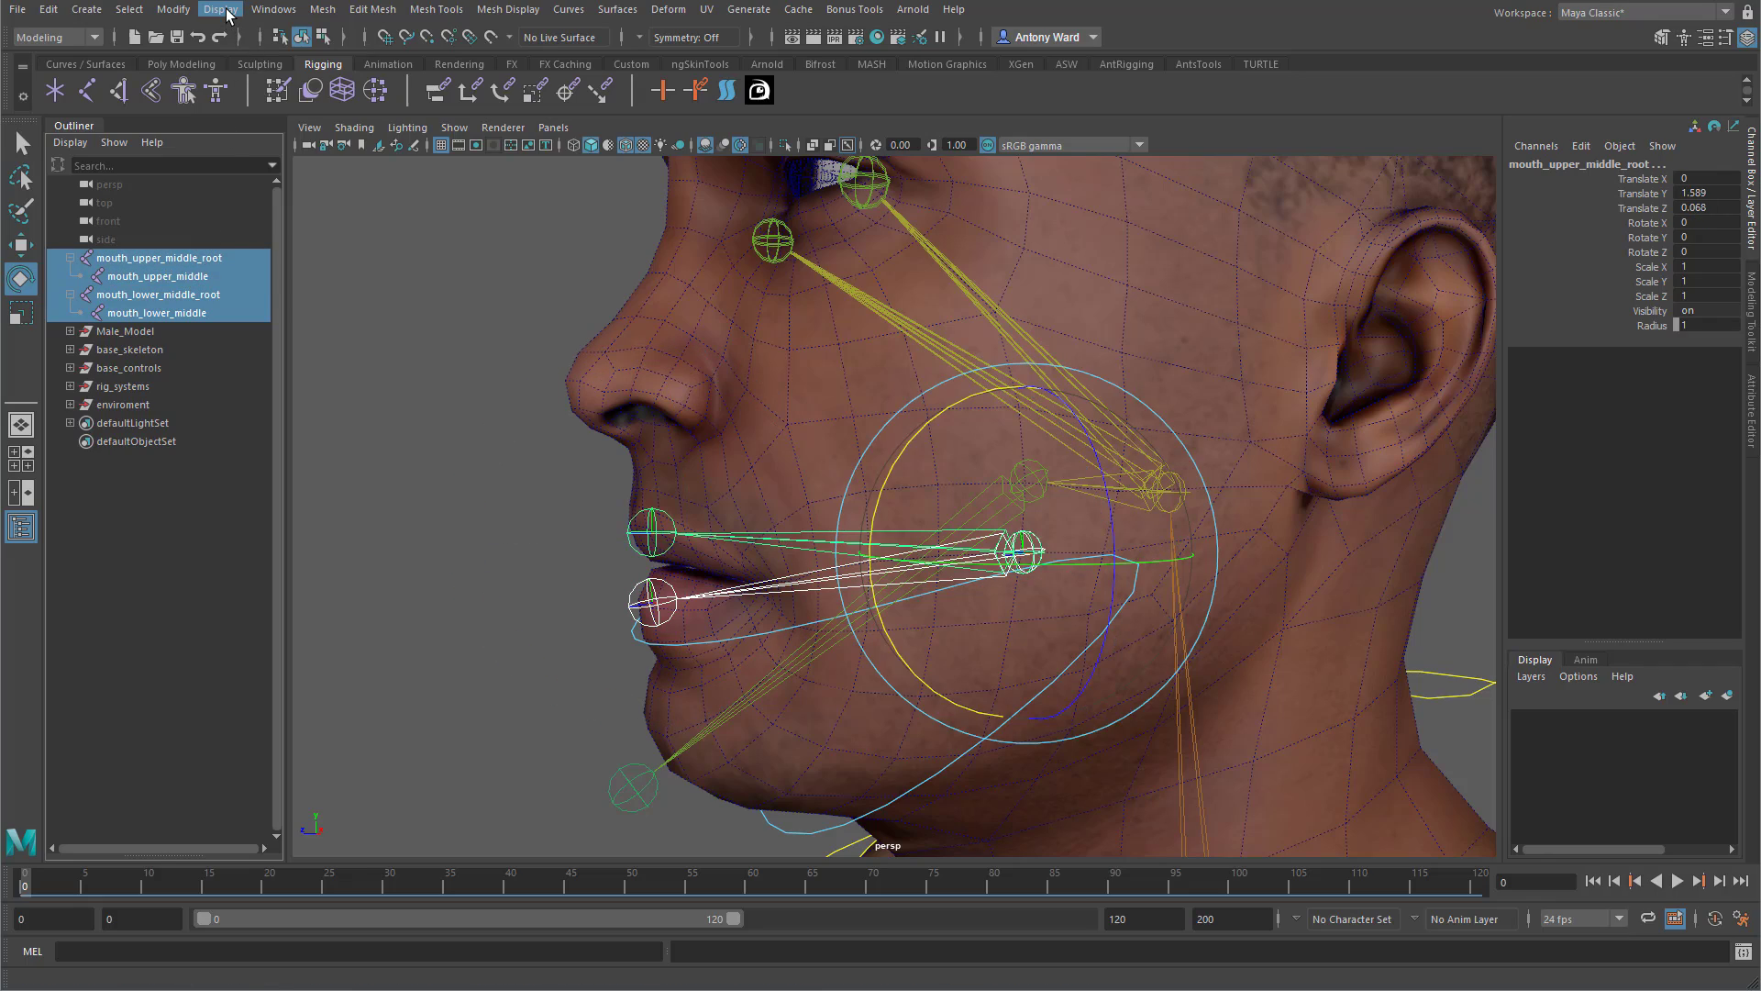
alt+drag(1030, 574, 1123, 653)
alt+middle_drag(1124, 653, 1049, 624)
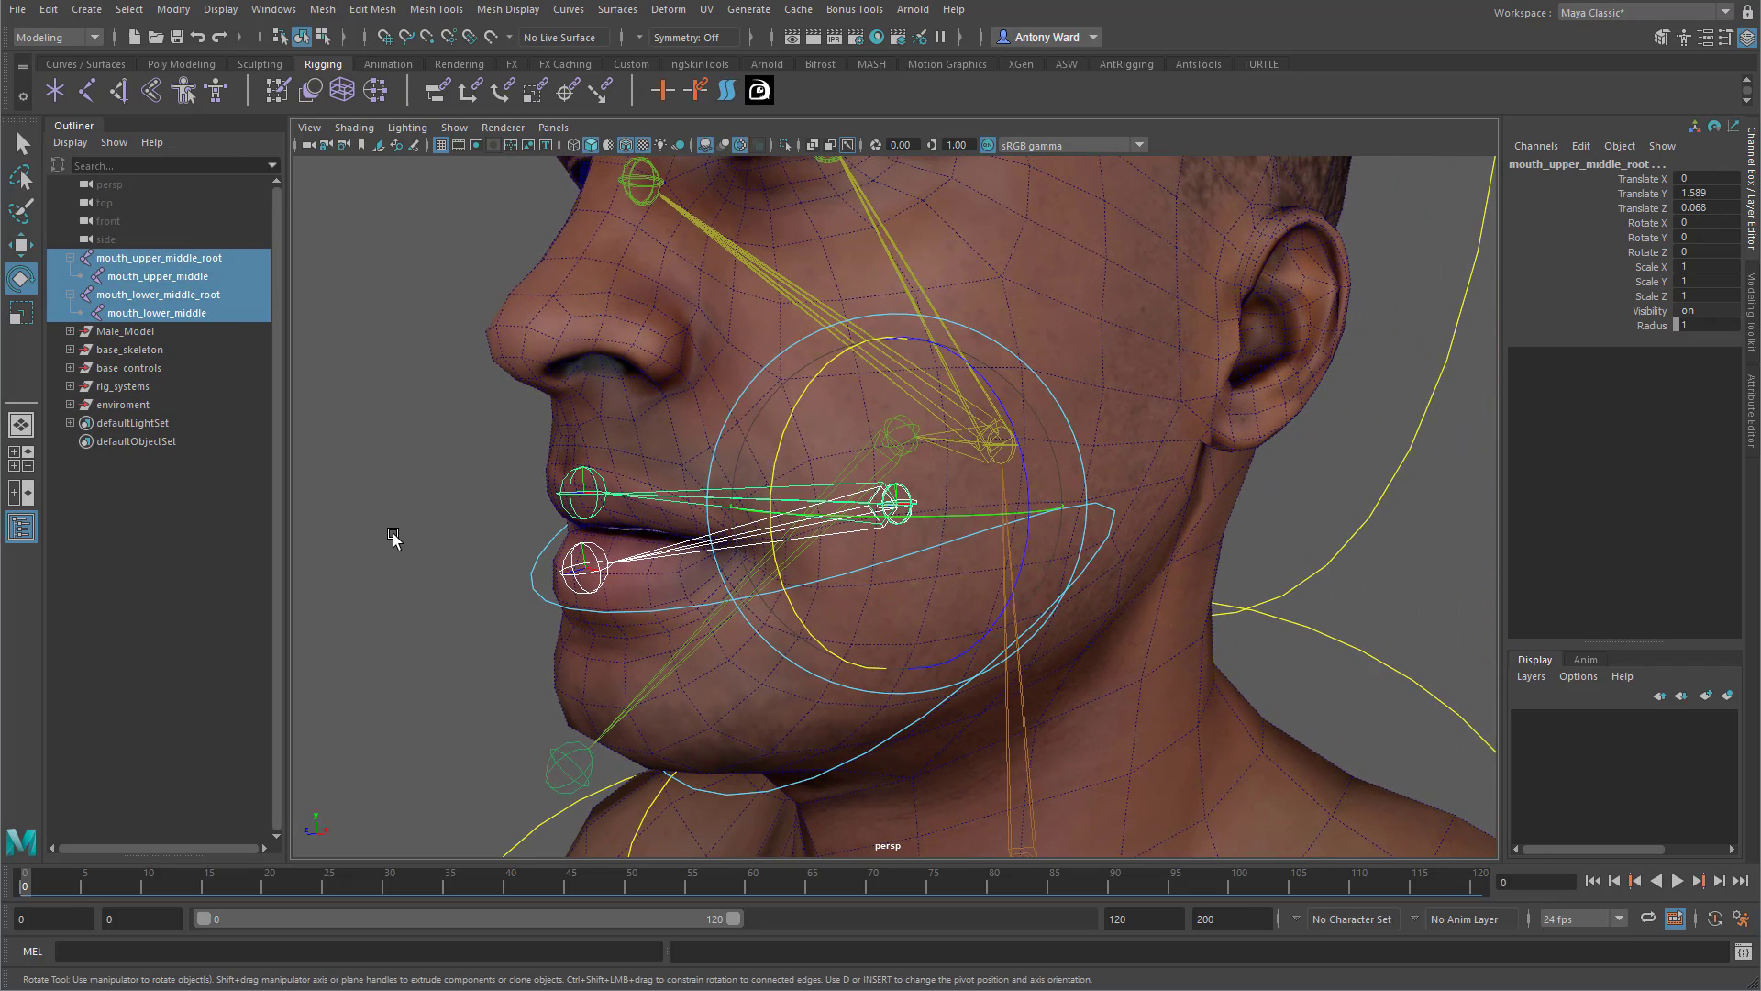
click(395, 537)
Duplicate mouth_upper_middle_root with its child and rotate the copy toward the left mouth corner, about 3.29 in X and 20.644 in Y.
click(160, 257)
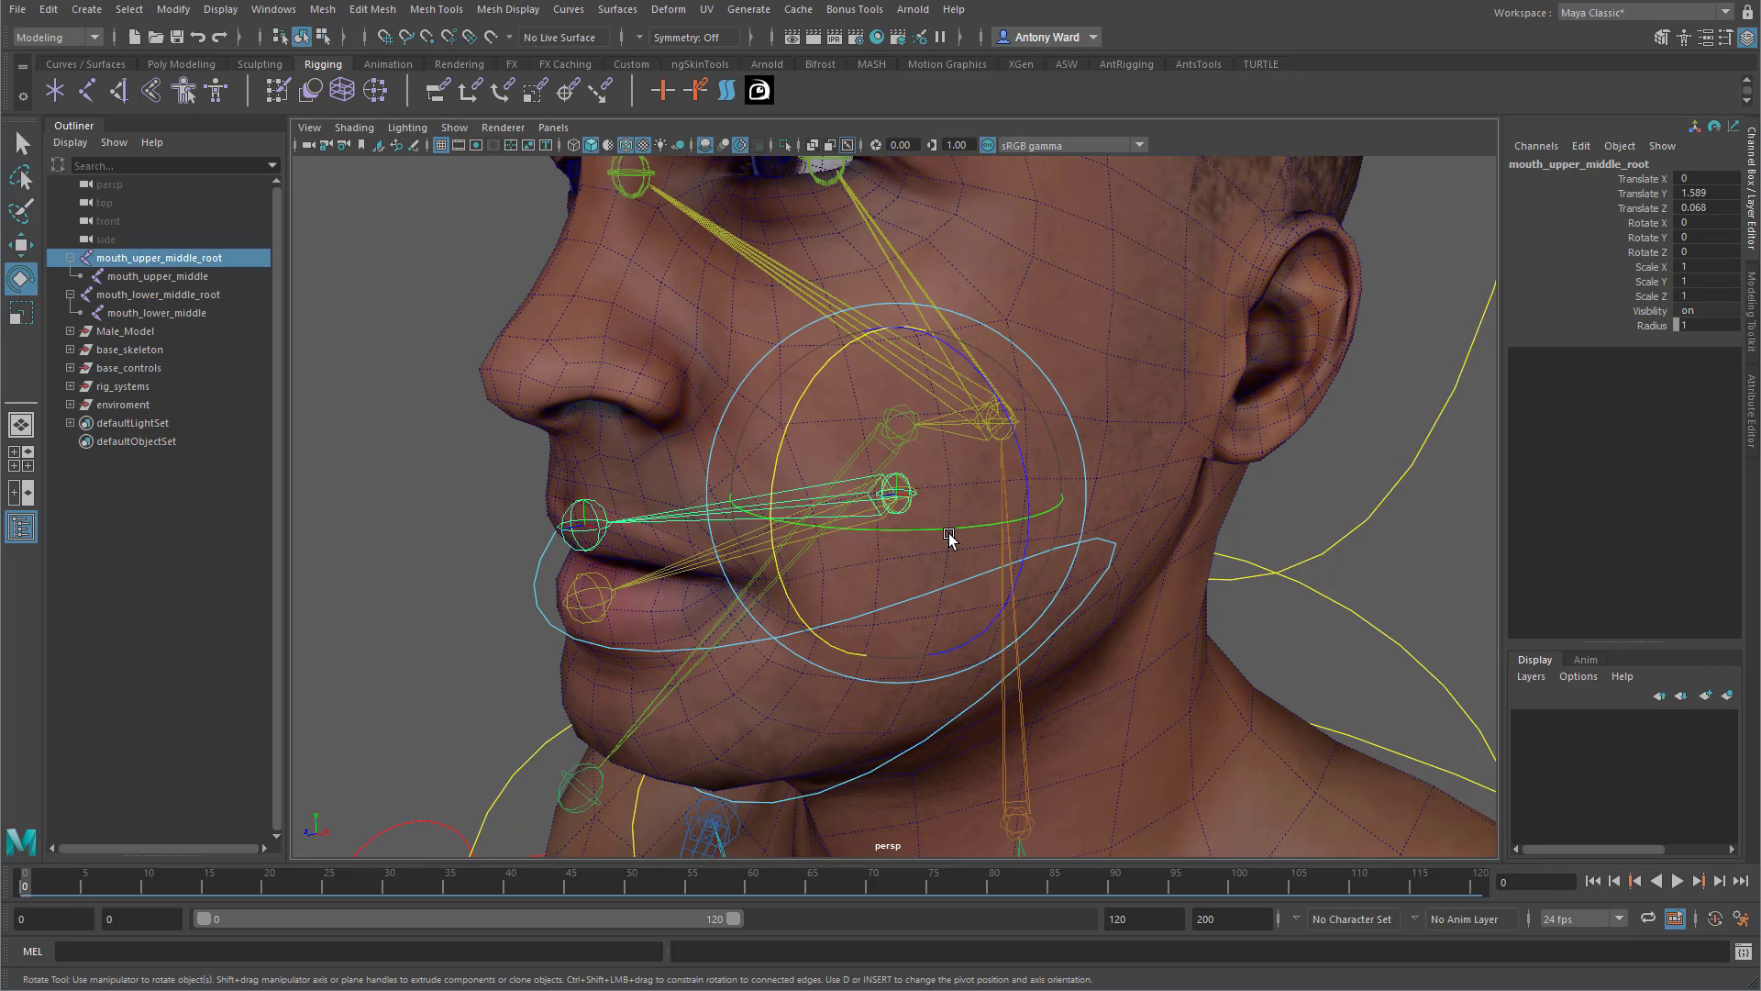
key(ctrl+d)
alt+drag(775, 590, 819, 587)
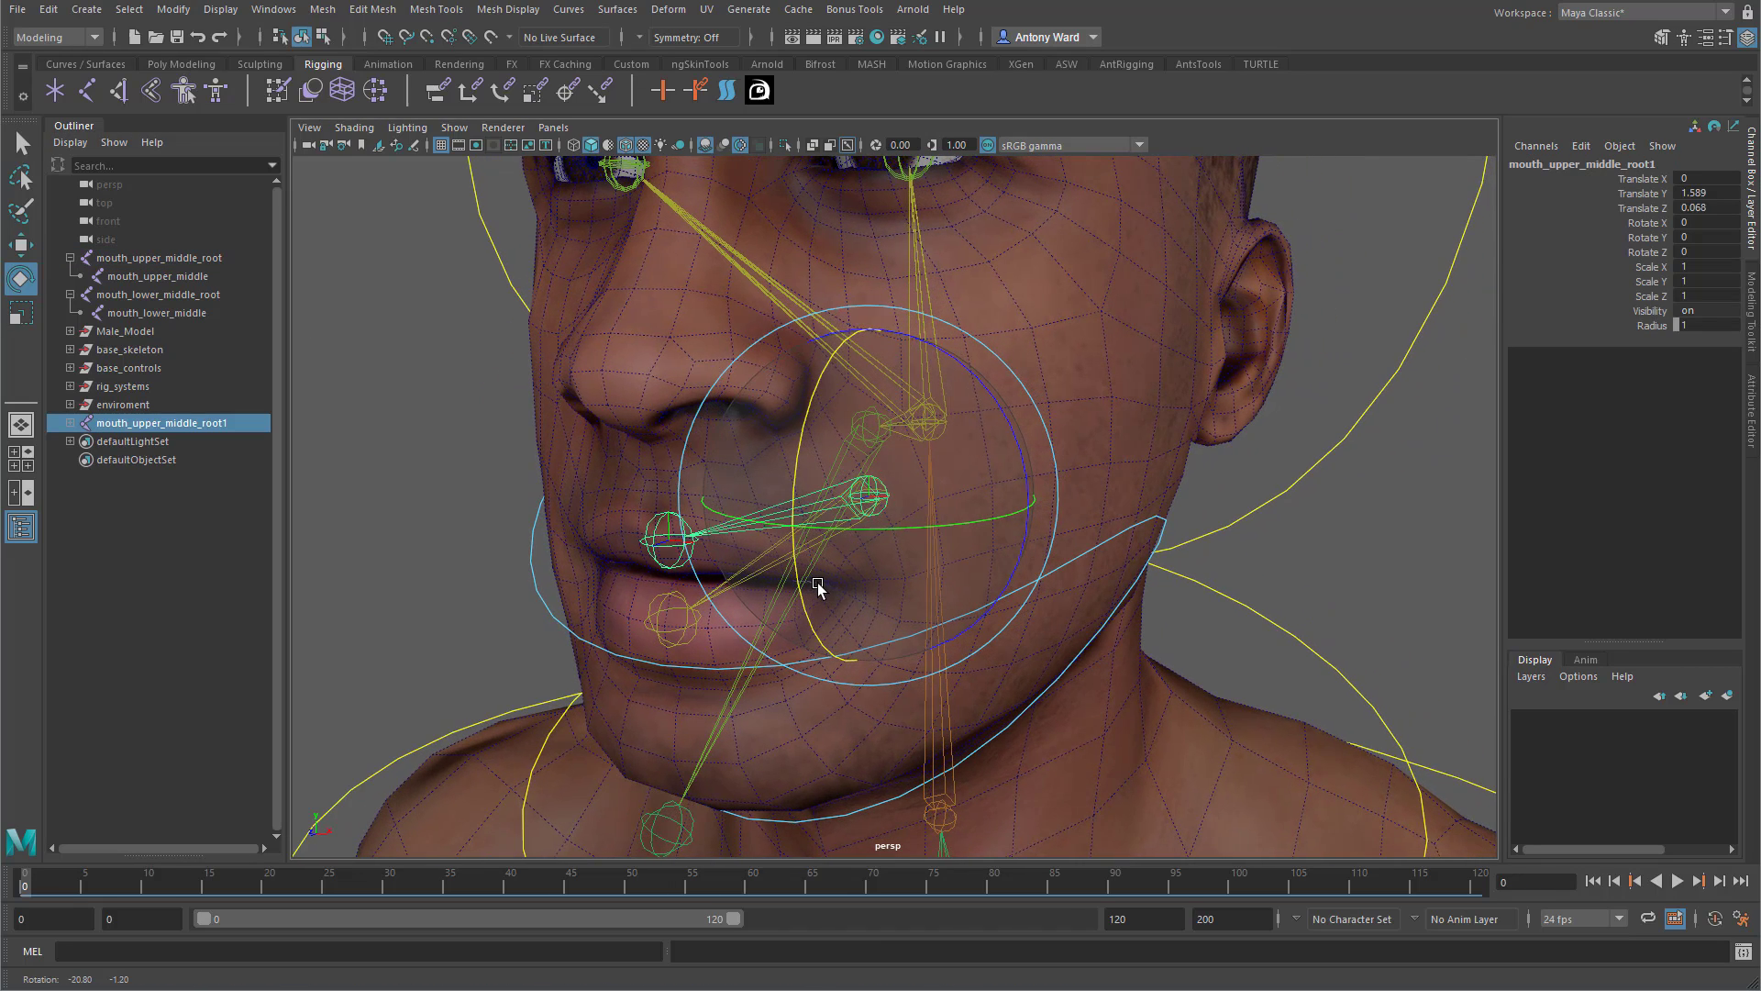
drag(867, 530, 563, 505)
Move the duplicated child joint back to about 0.076 in Translate Z, near the left corner of the mouth.
click(563, 505)
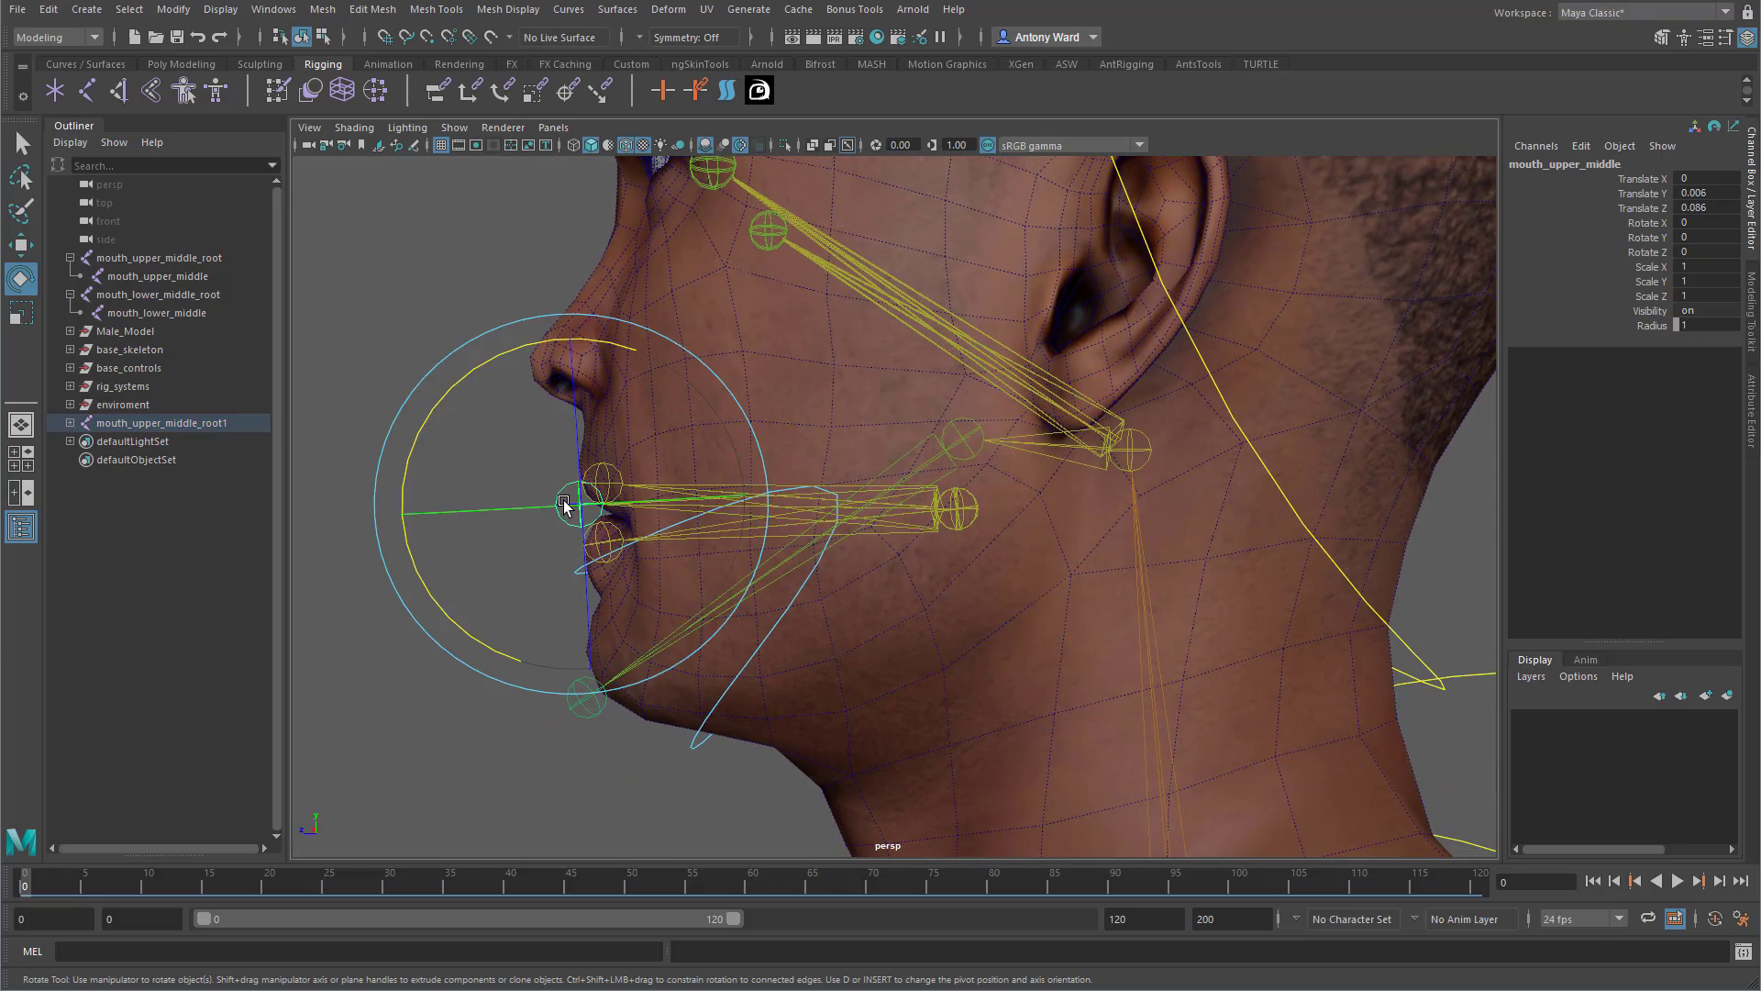
key(w)
alt+drag(445, 524, 513, 507)
alt+drag(626, 617, 722, 617)
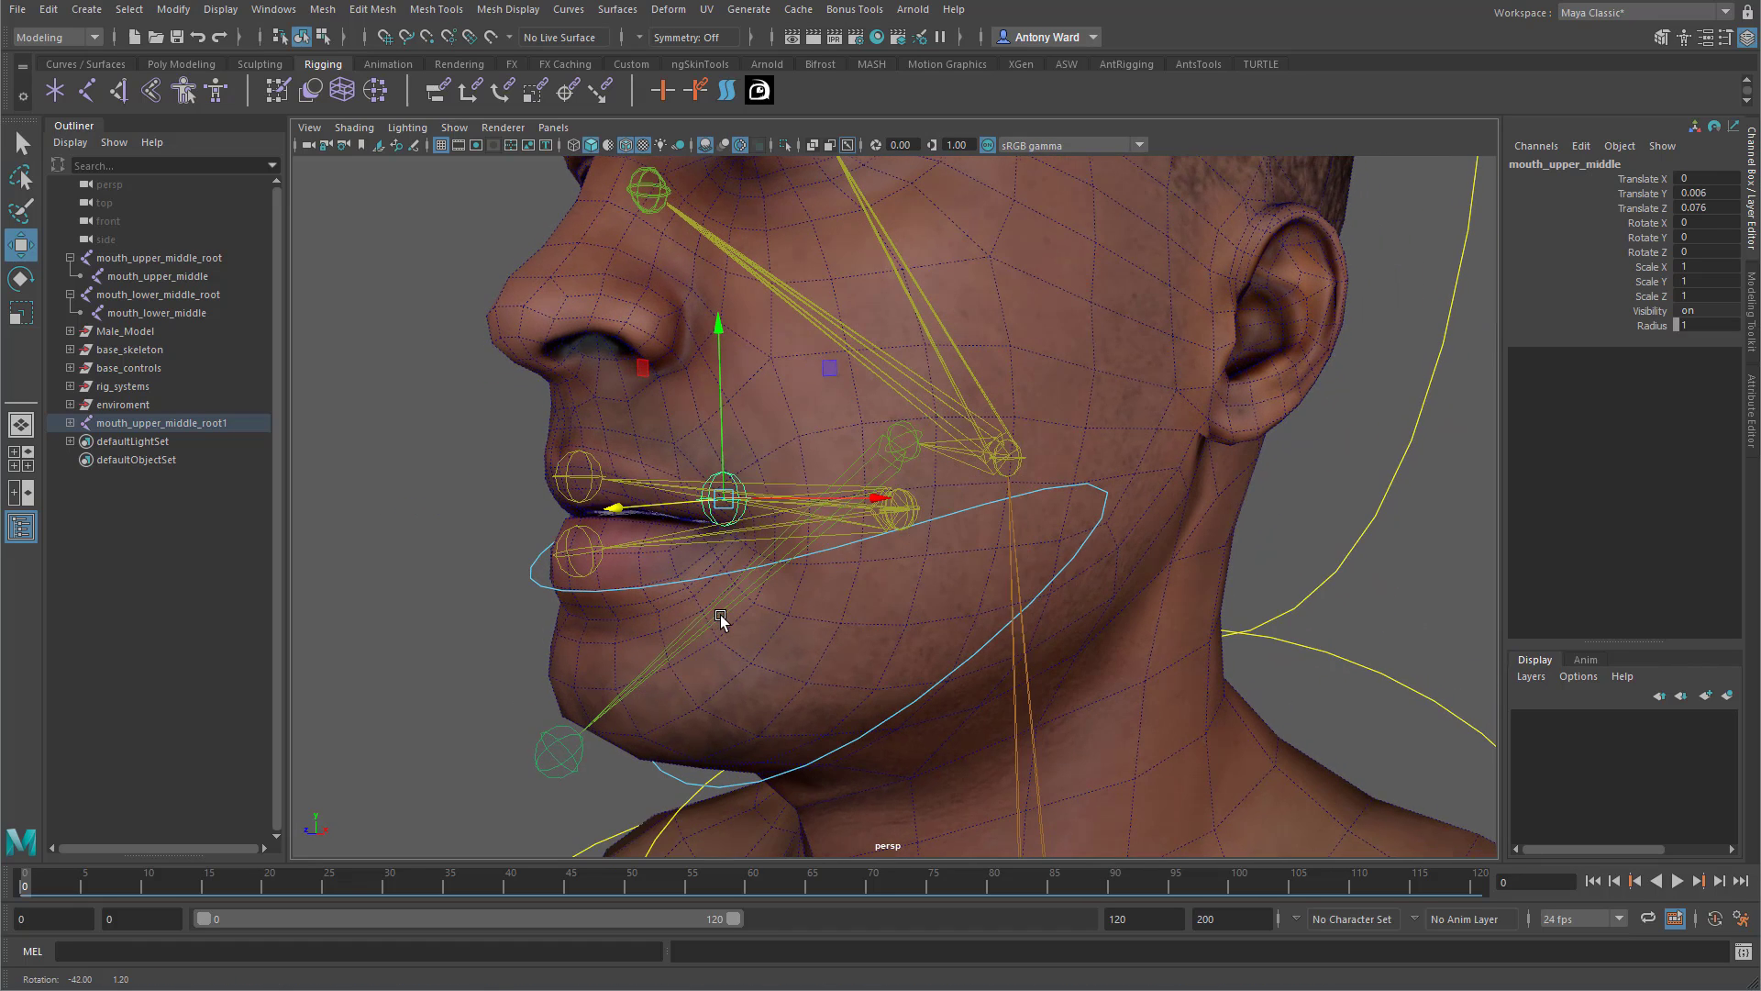
Fine-tune the corner joint to about 0.077 in Translate Z with X-Ray Joints temporarily turned off.
click(354, 127)
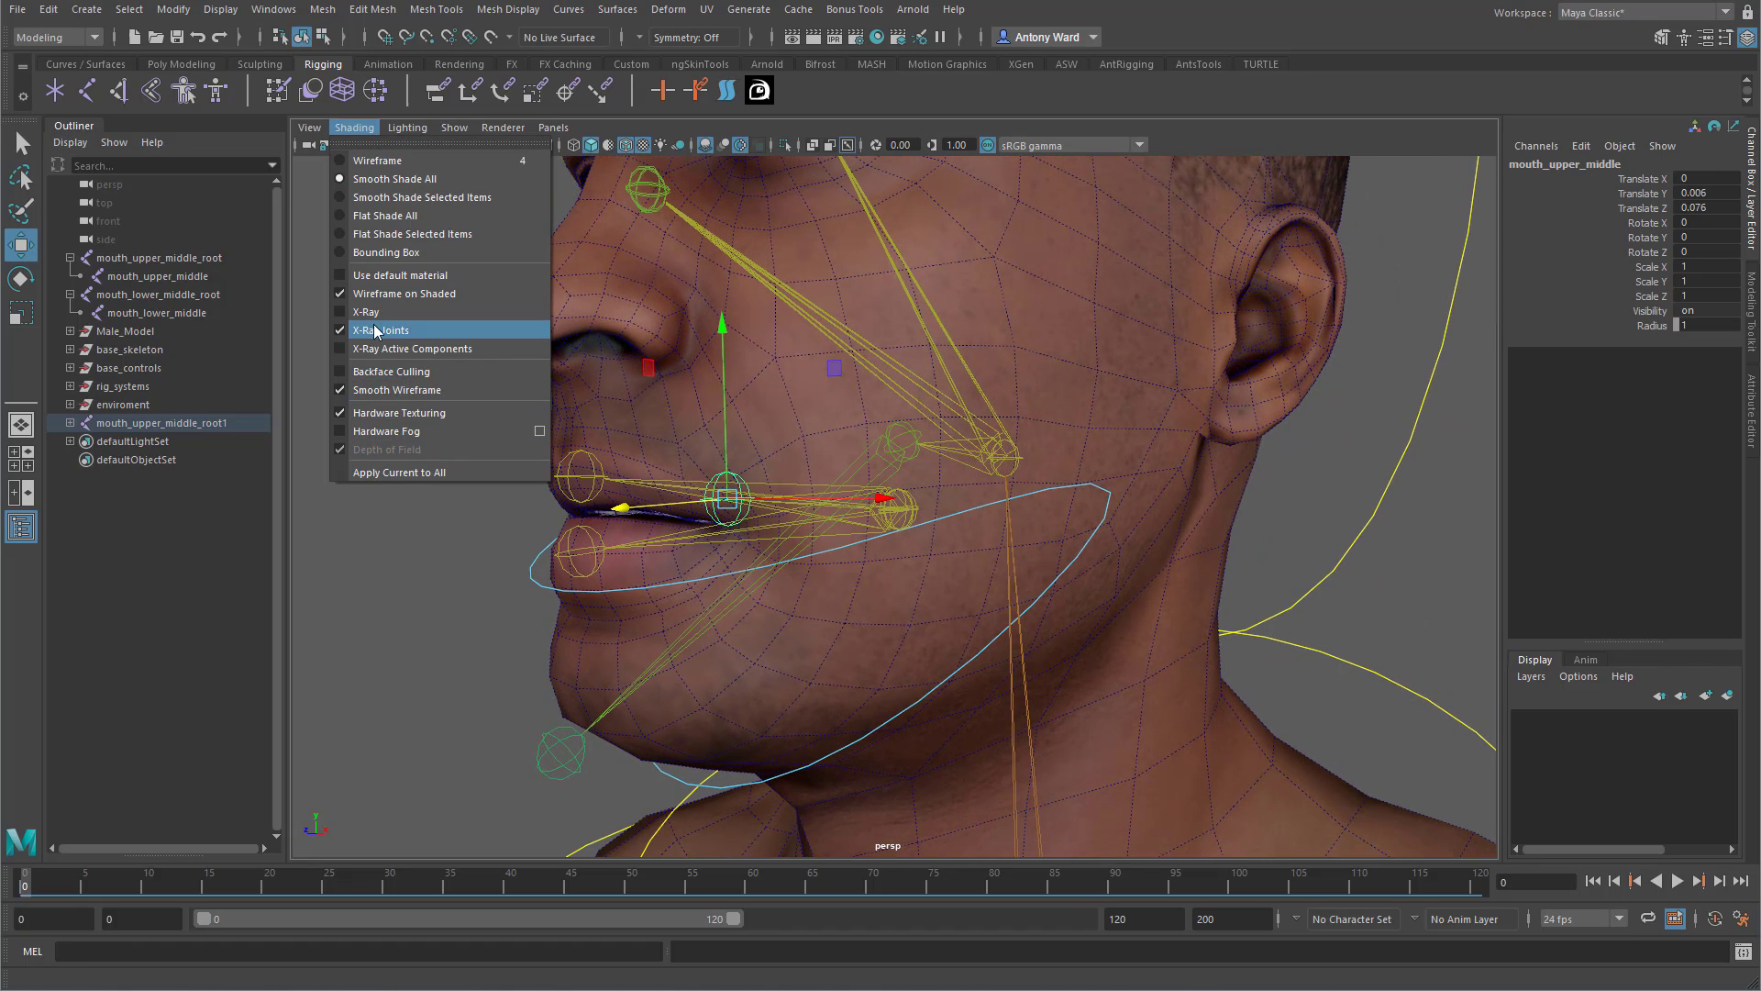
click(409, 332)
scroll(613, 521, up, 3)
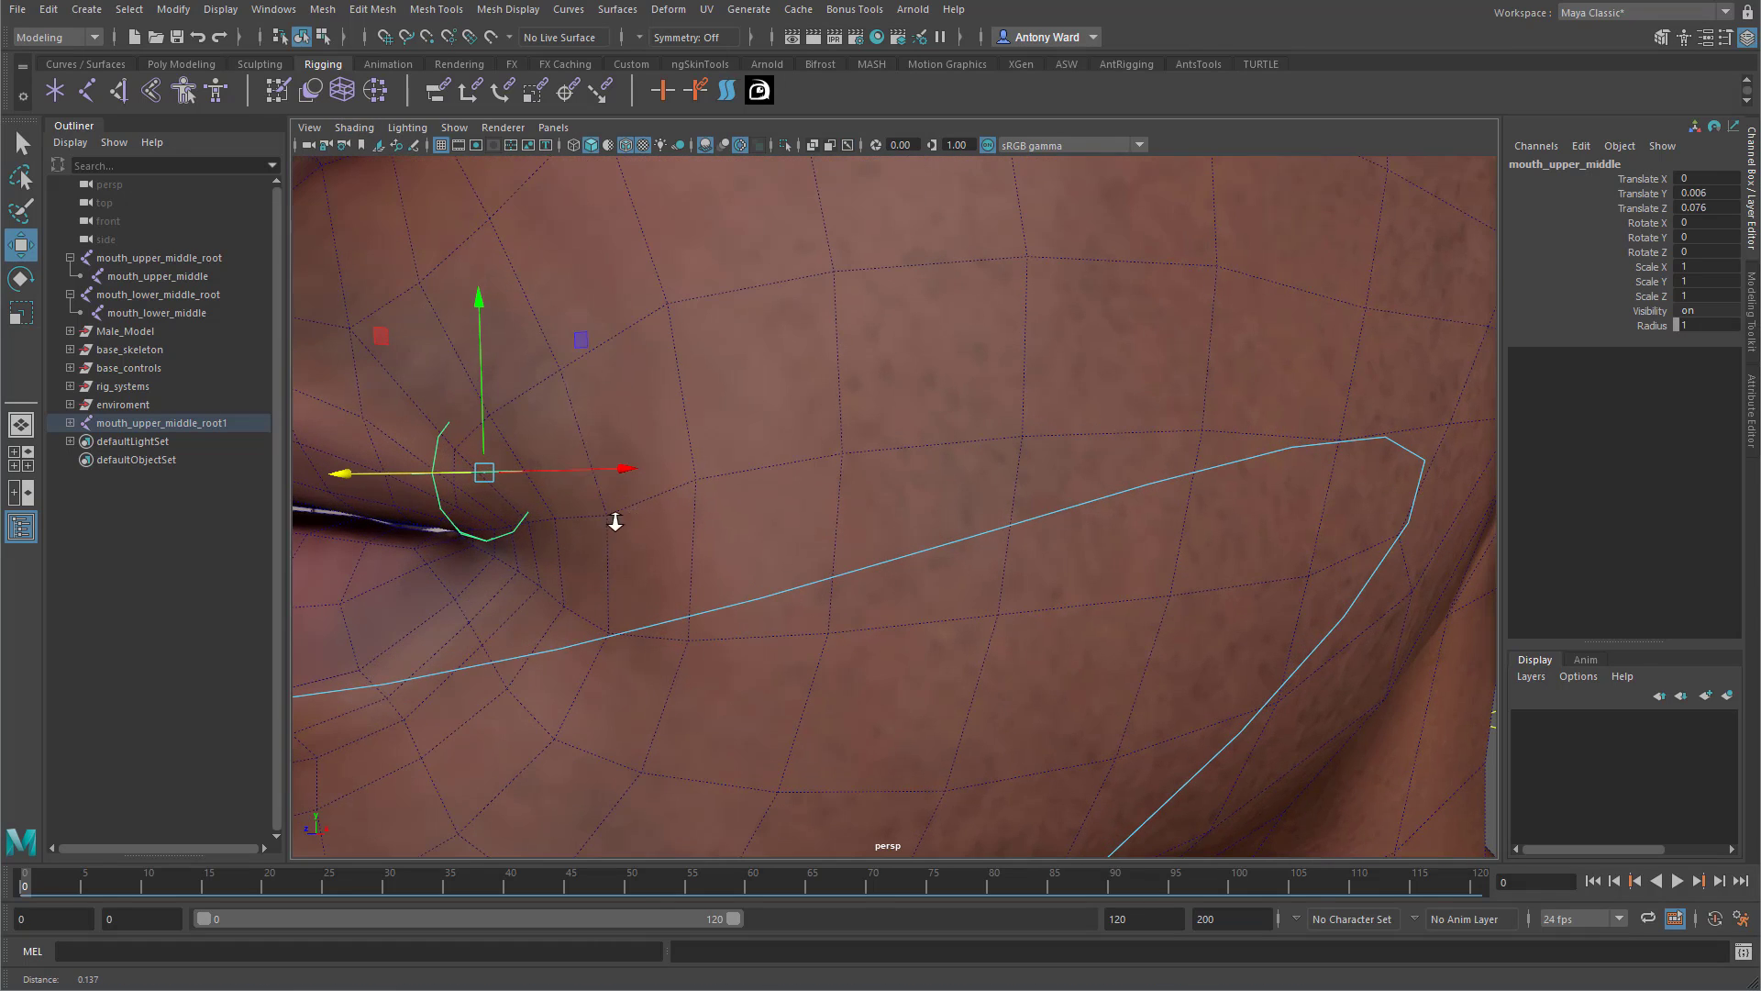
scroll(615, 525, down, 2)
alt+middle_drag(615, 522, 621, 523)
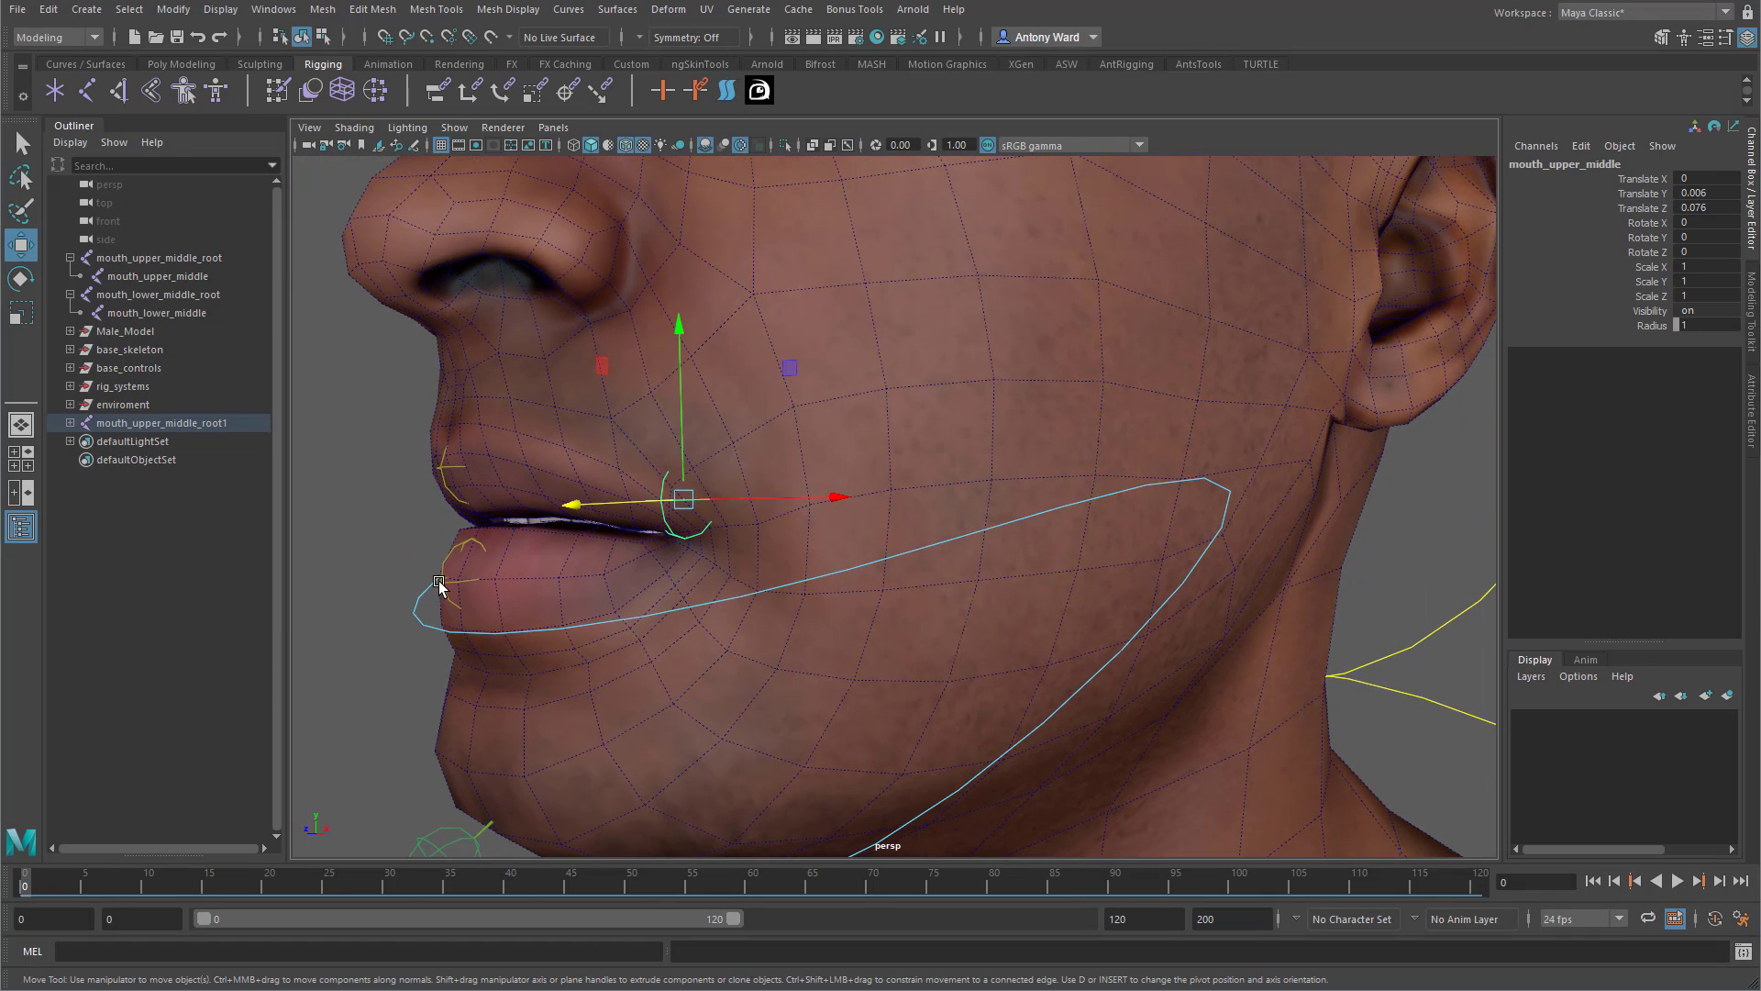
drag(598, 512, 593, 507)
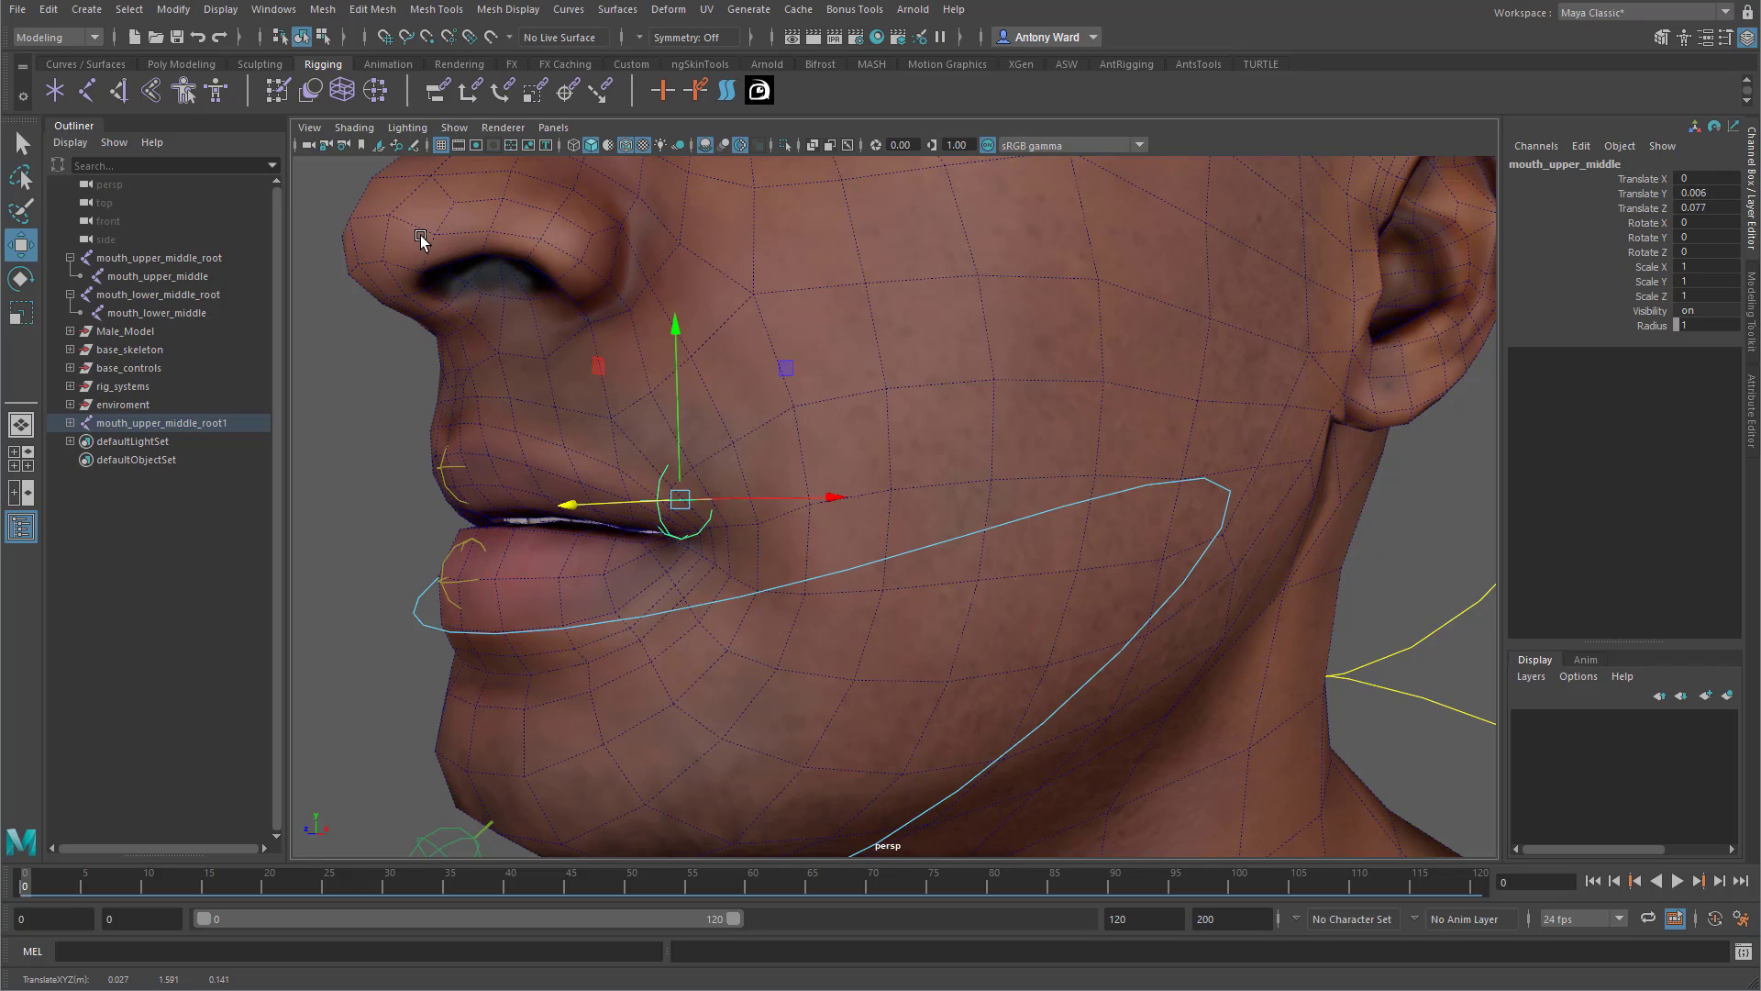
click(354, 127)
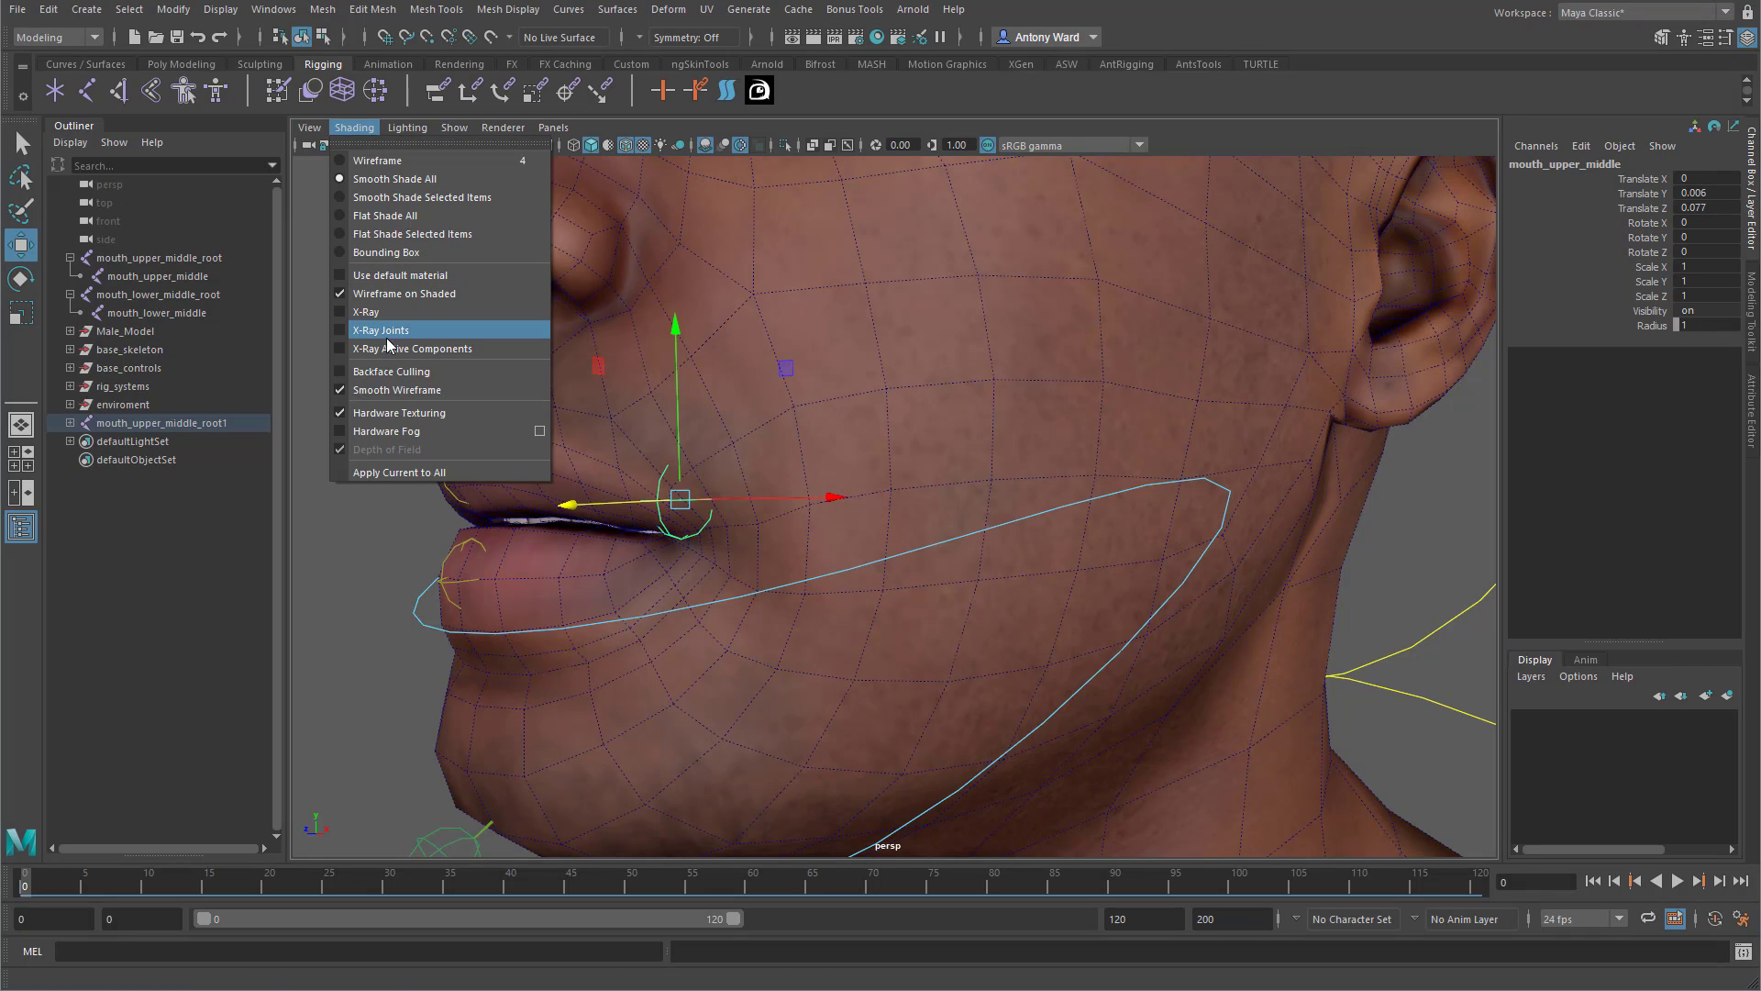
click(385, 329)
alt+drag(1041, 734, 901, 739)
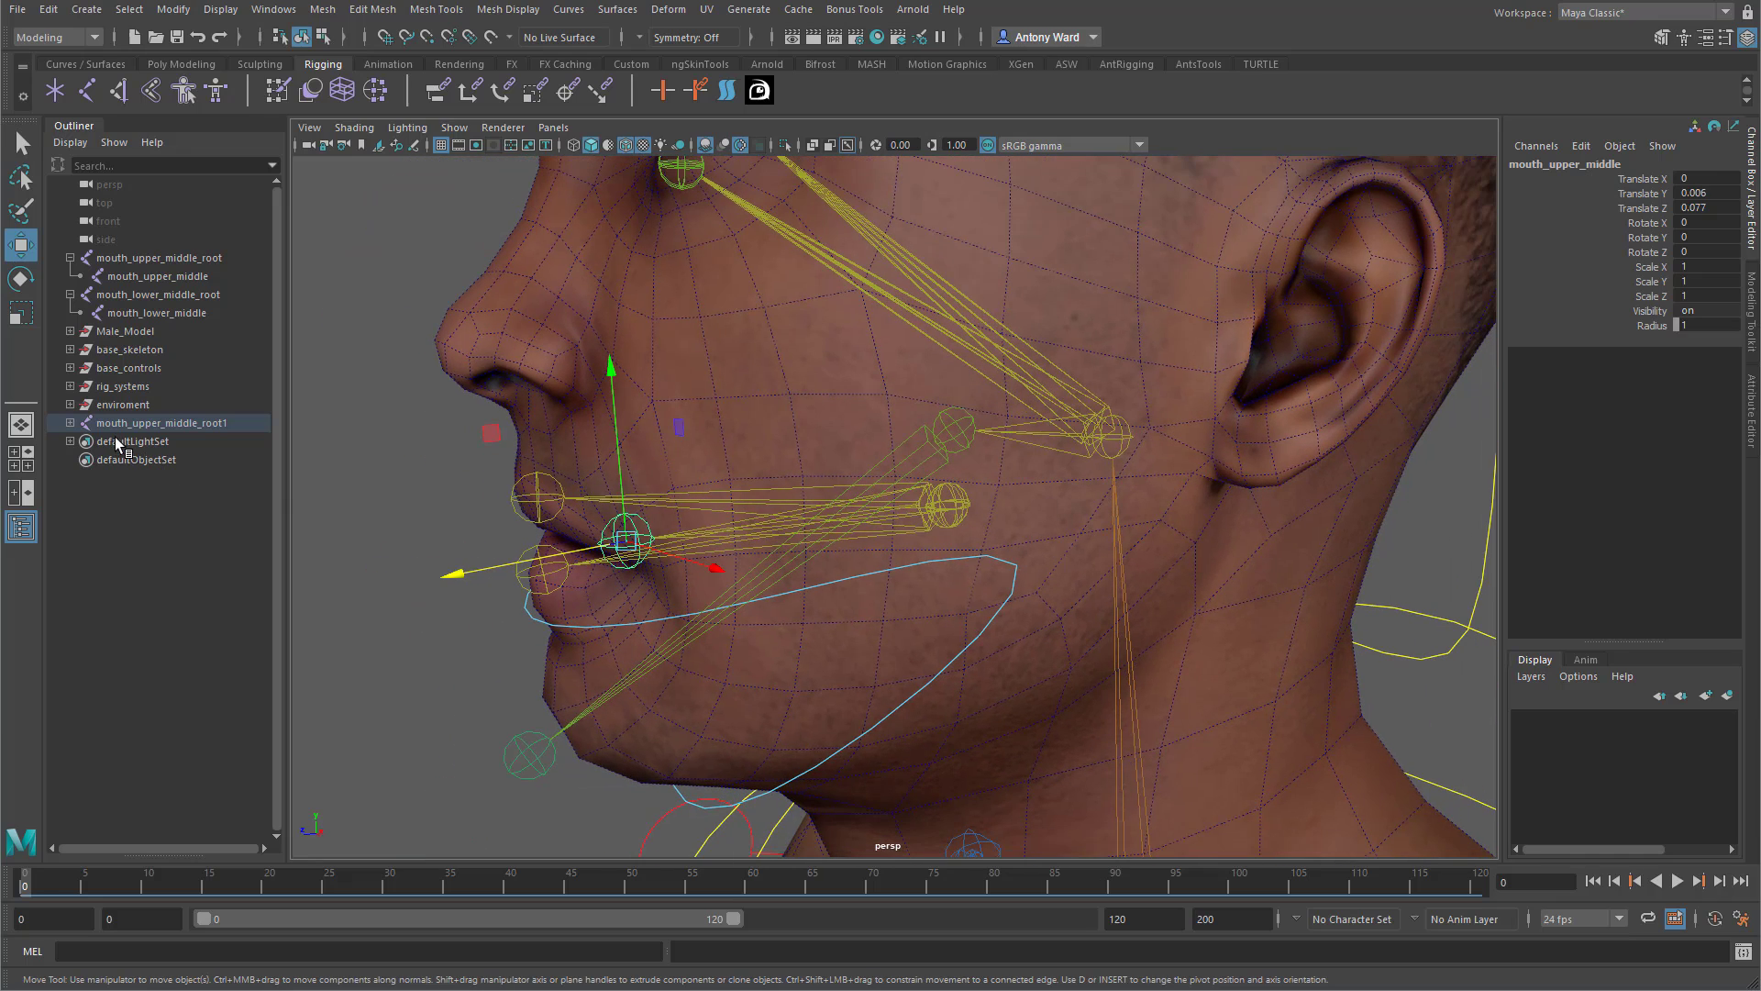
Rename the duplicated root joint at the mouth corner as l_mouth_upper_corner_root.
click(140, 423)
double_click(144, 424)
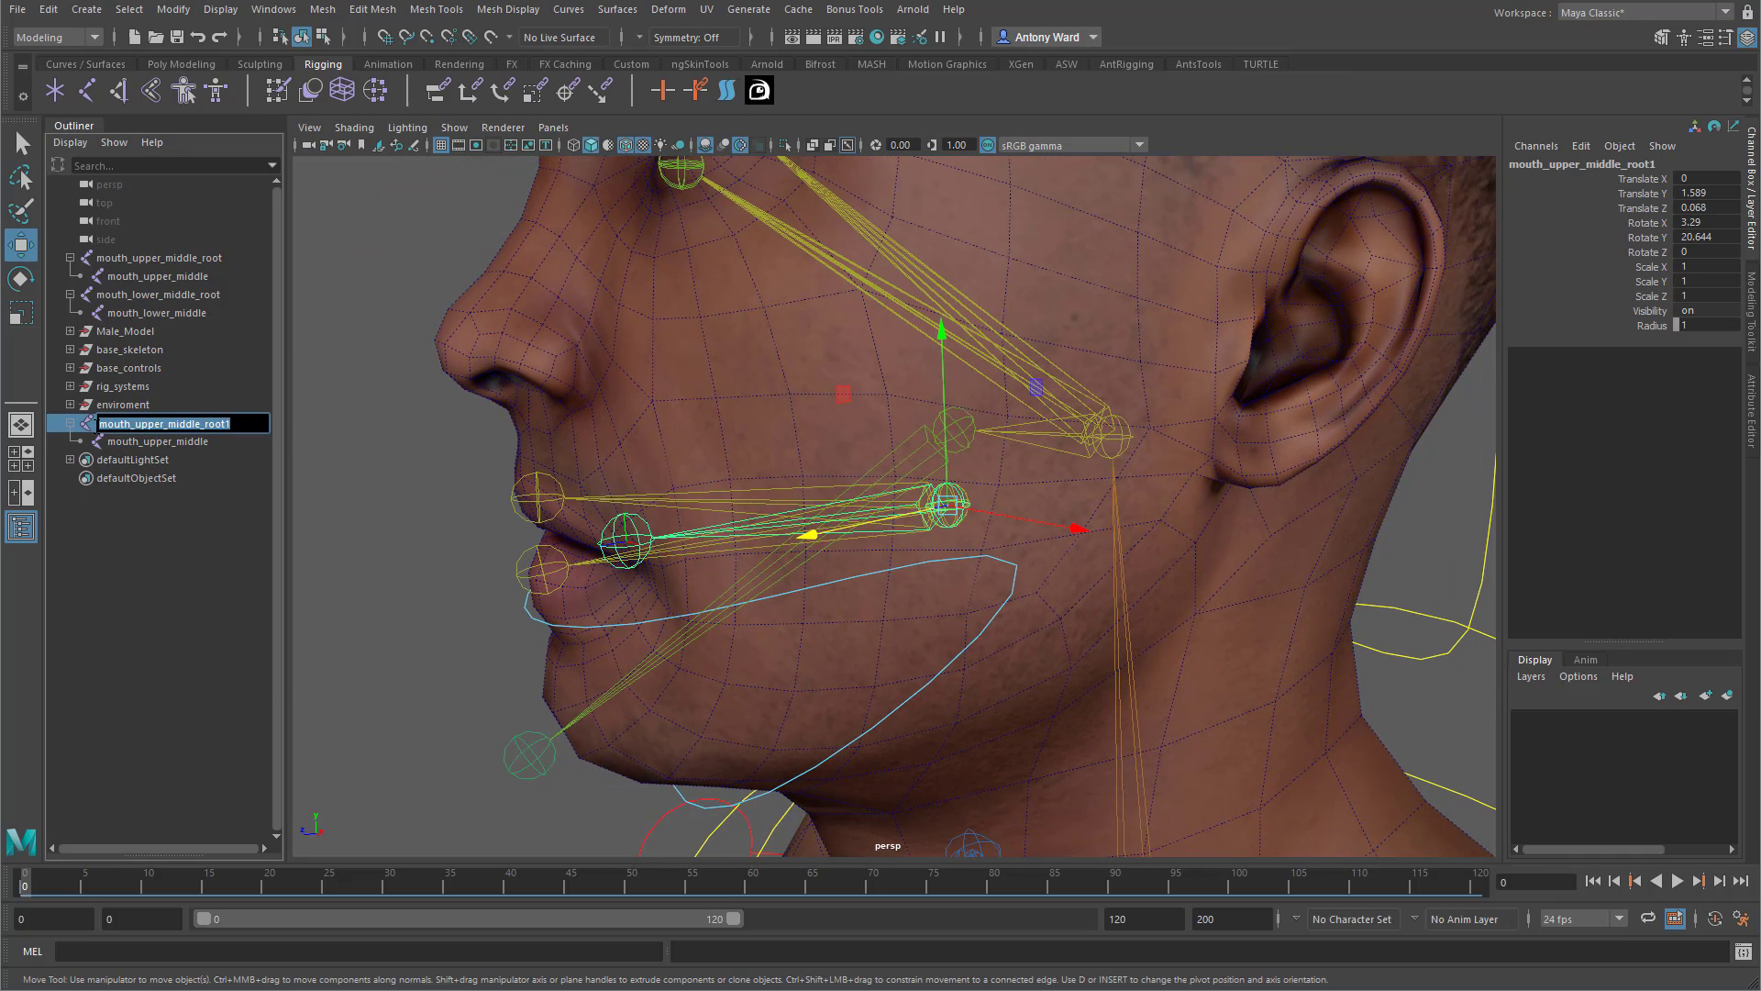
key(Home)
text(l_)
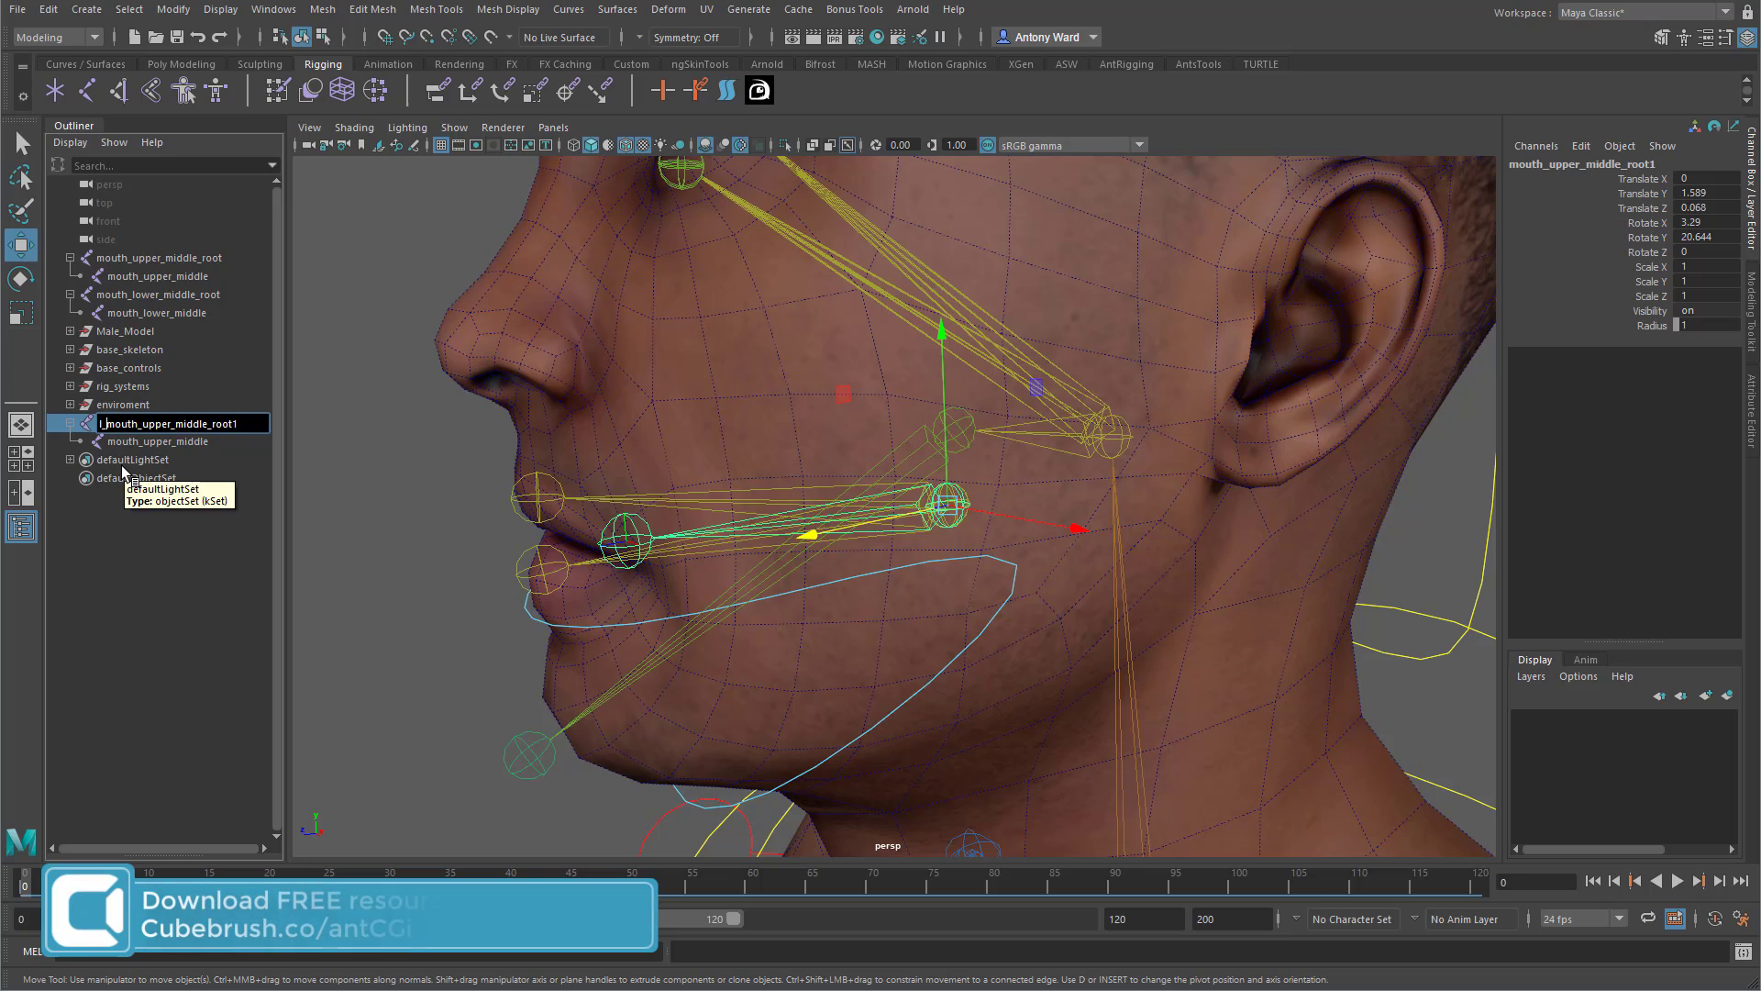
key(Right)
key(Right)
key(Right)
key(Right)
key(Right)
key(Right)
key(Right)
key(Right)
key(Right)
key(Right)
key(Right)
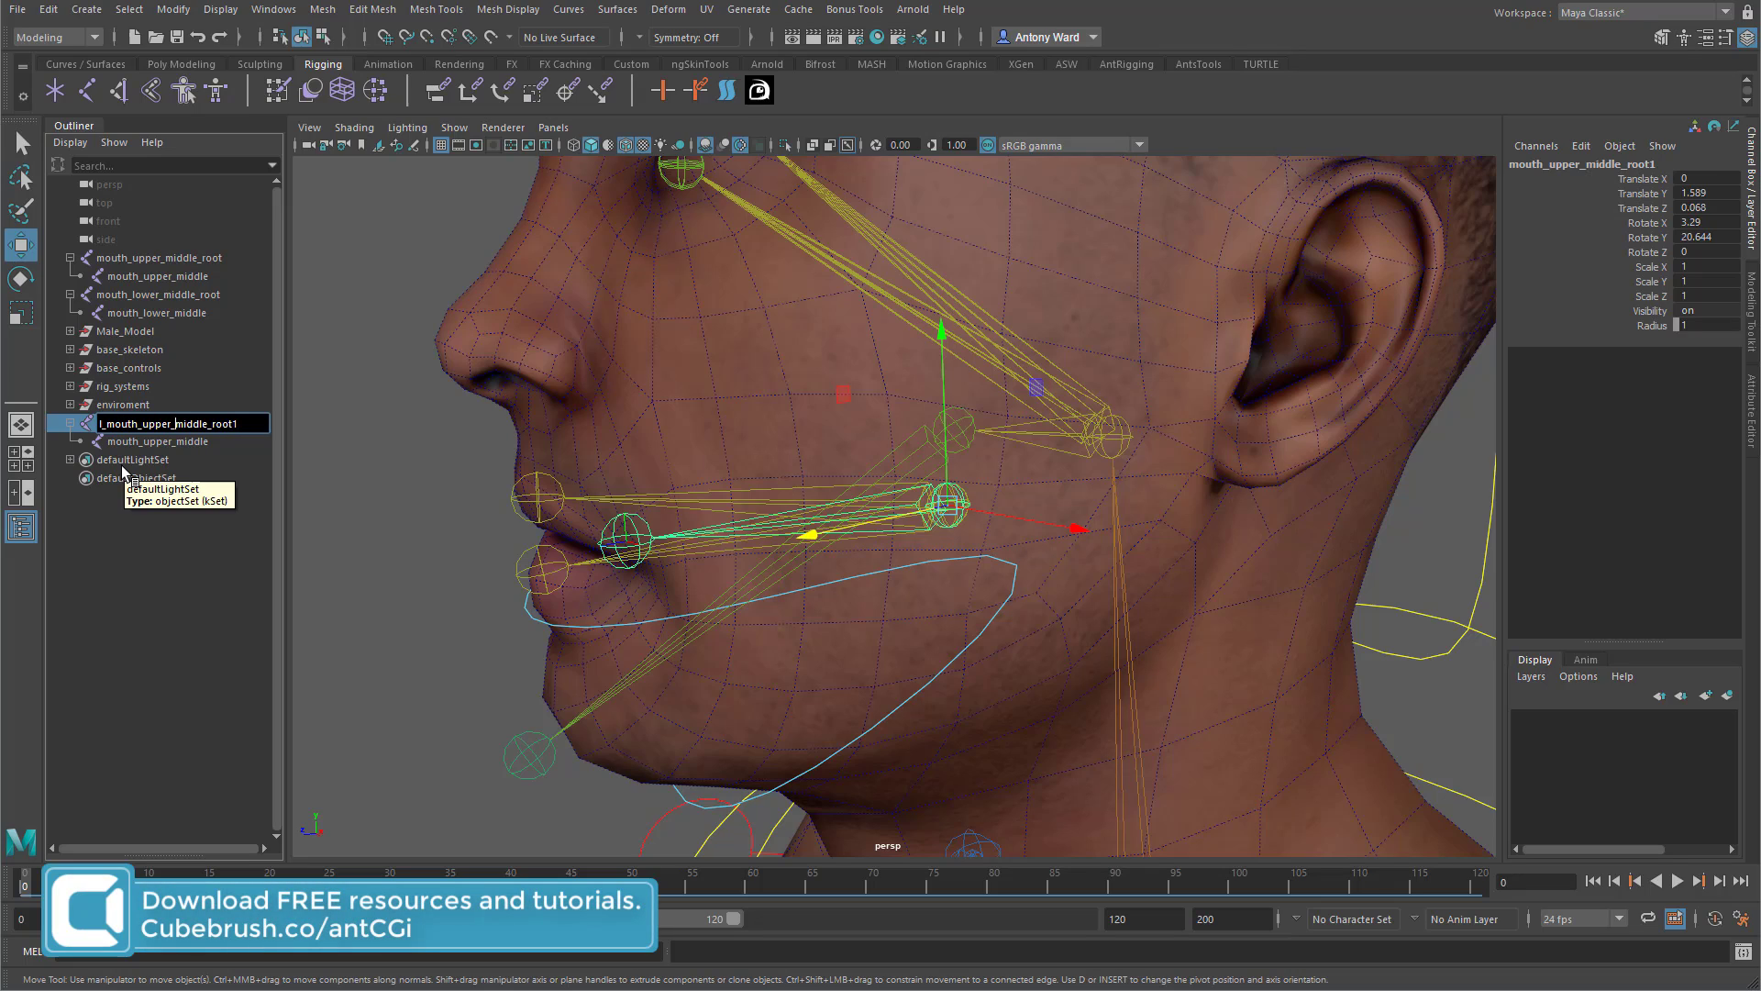
key(Delete)
key(Delete)
key(Delete)
key(Delete)
key(Delete)
key(Delete)
key(Delete)
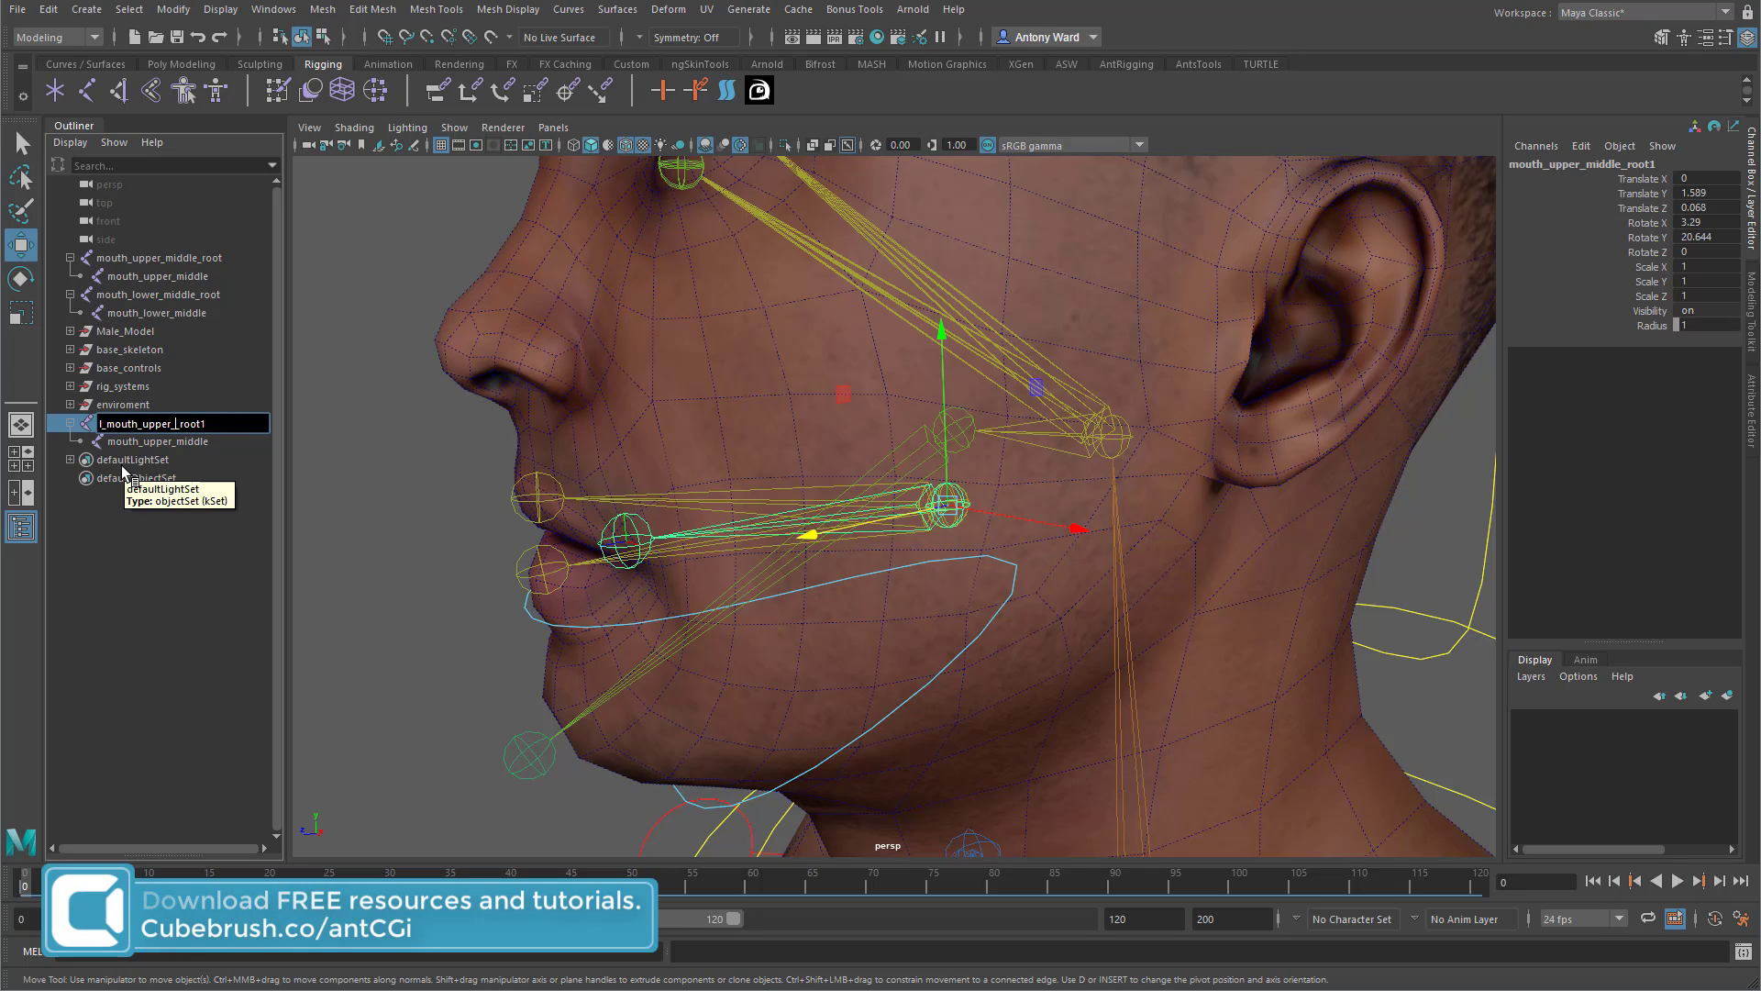
text(_corner)
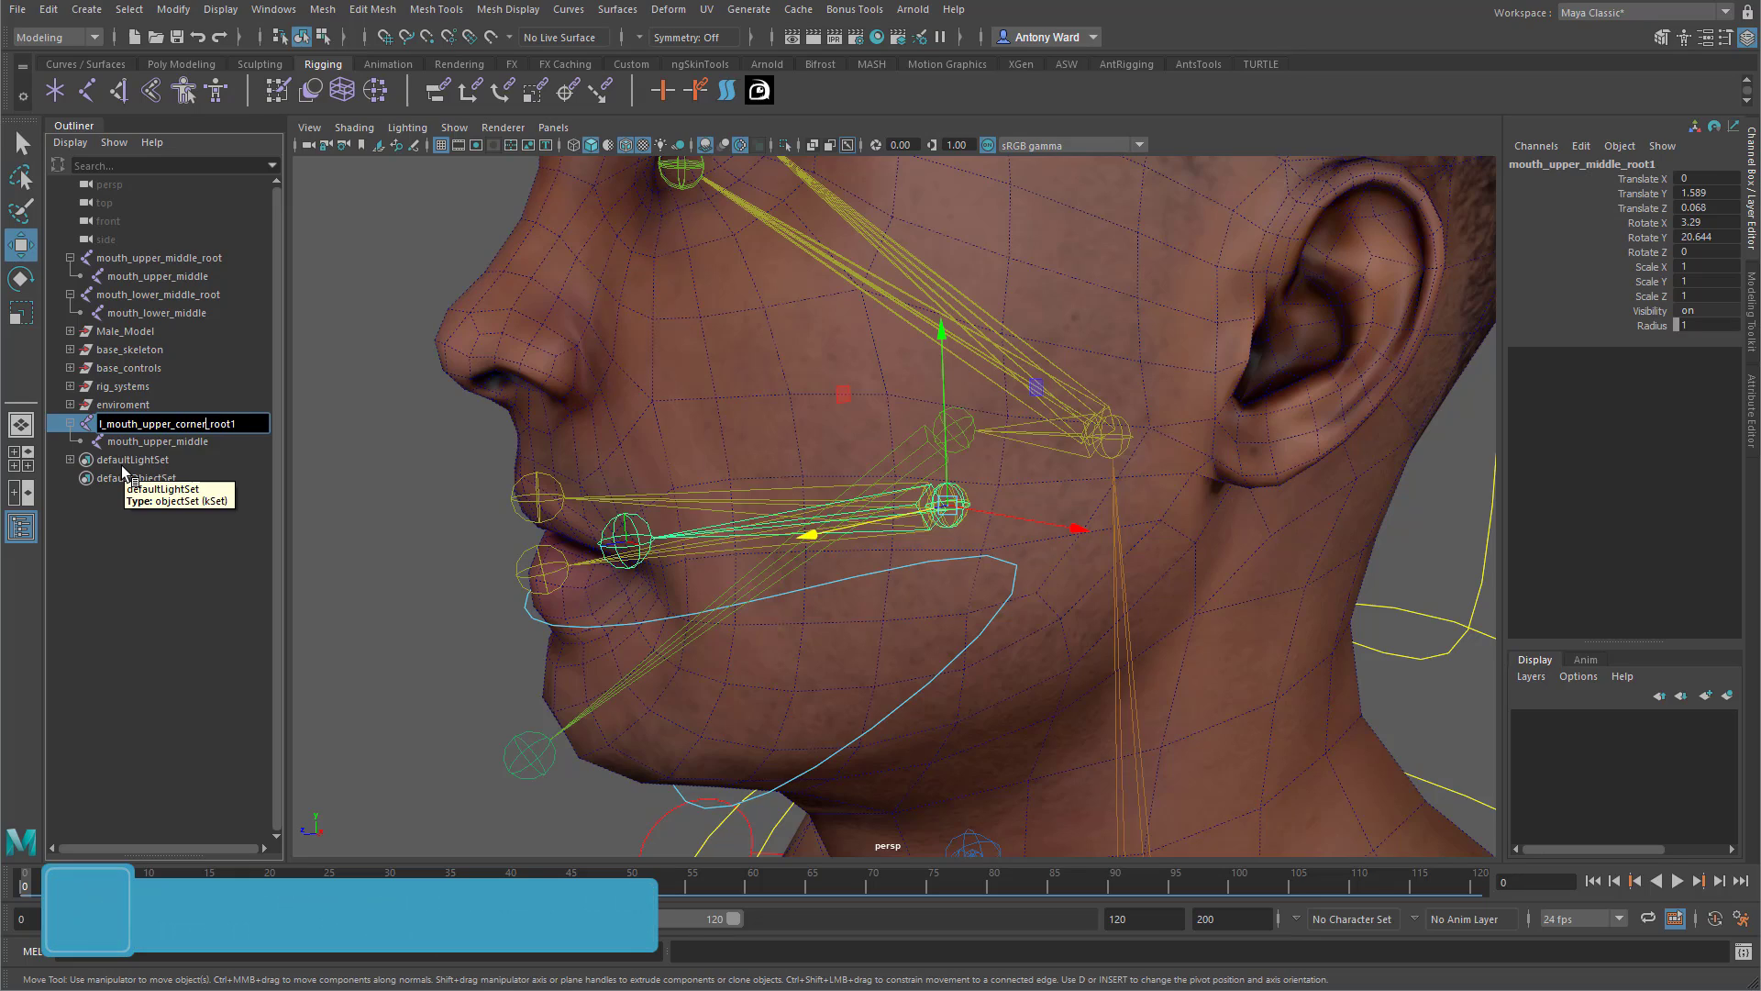
key(End)
key(BackSpace)
key(Return)
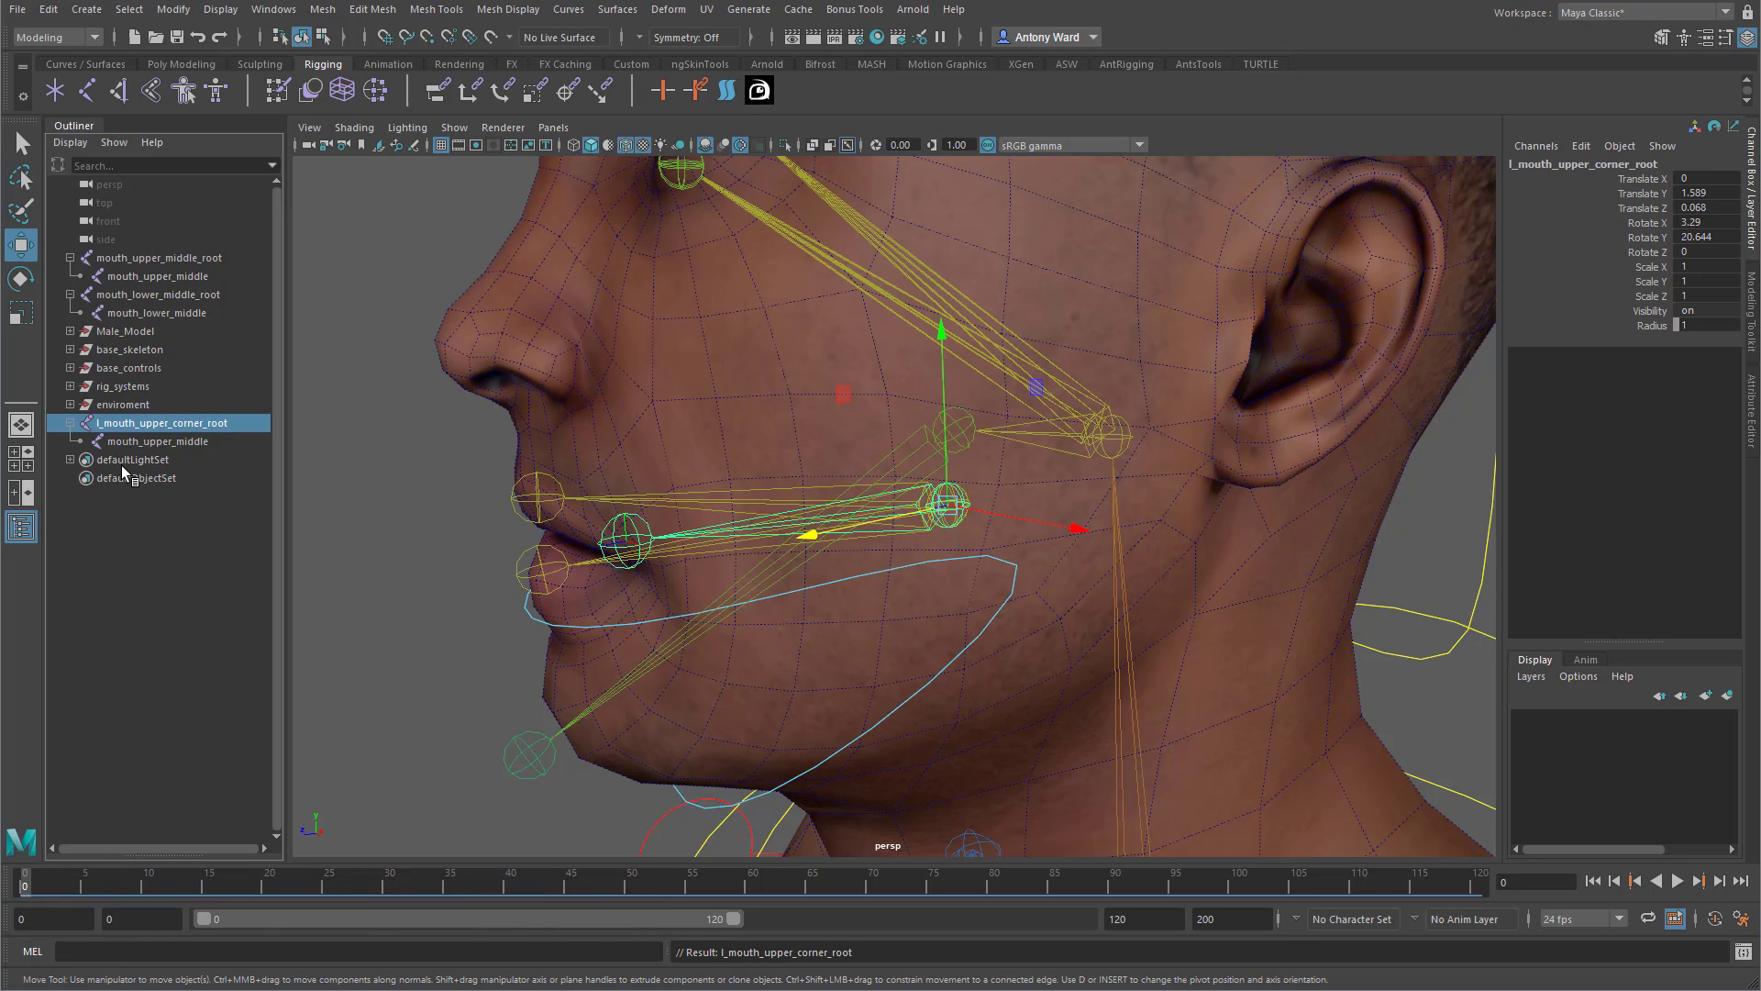
Rename the child joint of l_mouth_upper_corner_root as l_mouth_upper_corner, reusing the root's name without its suffix.
double_click(212, 422)
key(ctrl+c)
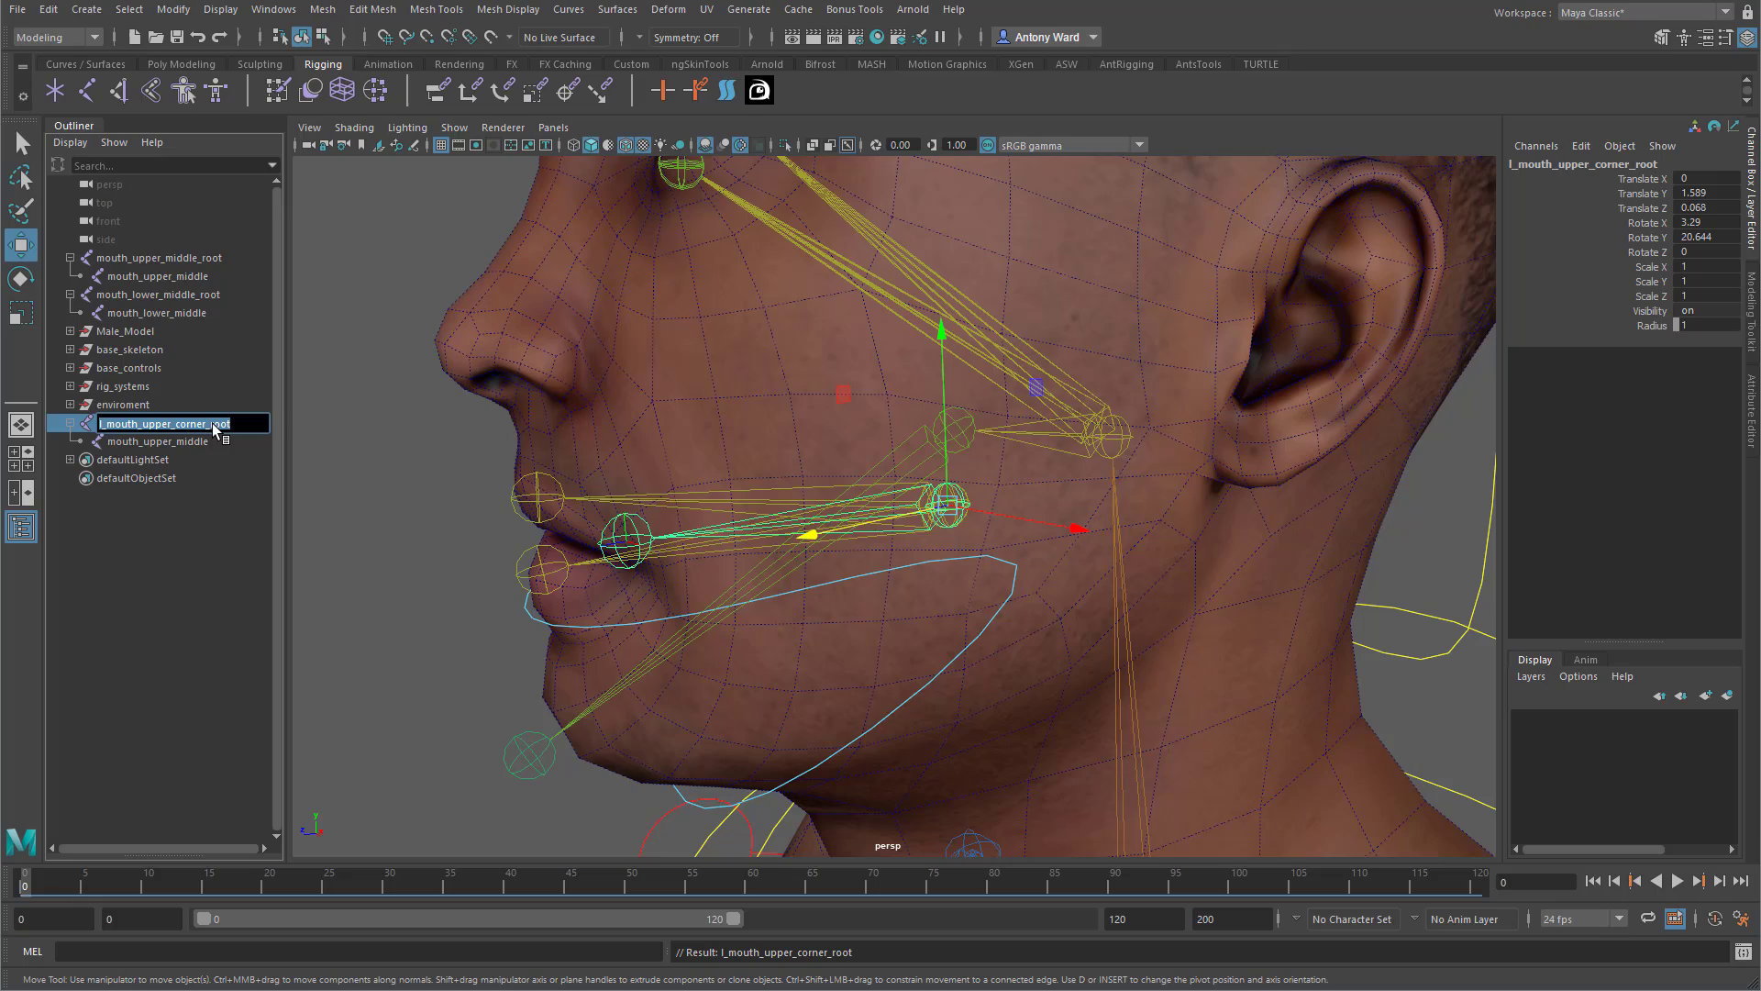
double_click(216, 441)
key(ctrl+v)
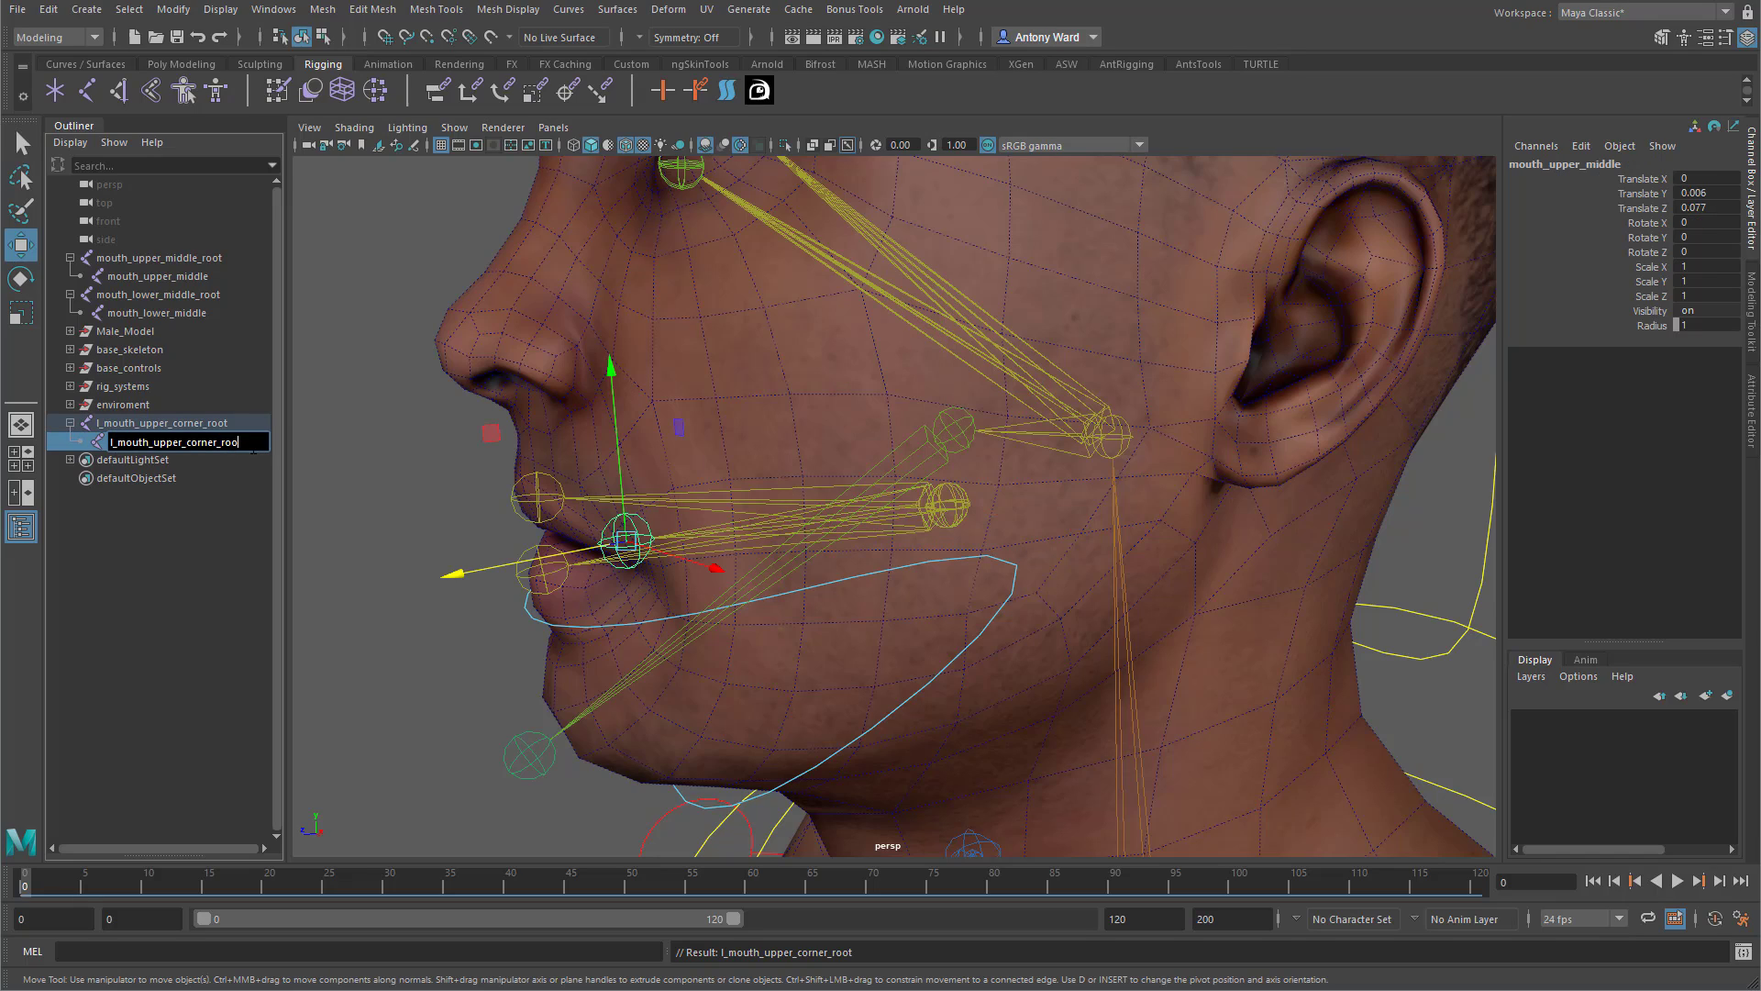
key(BackSpace)
key(Return)
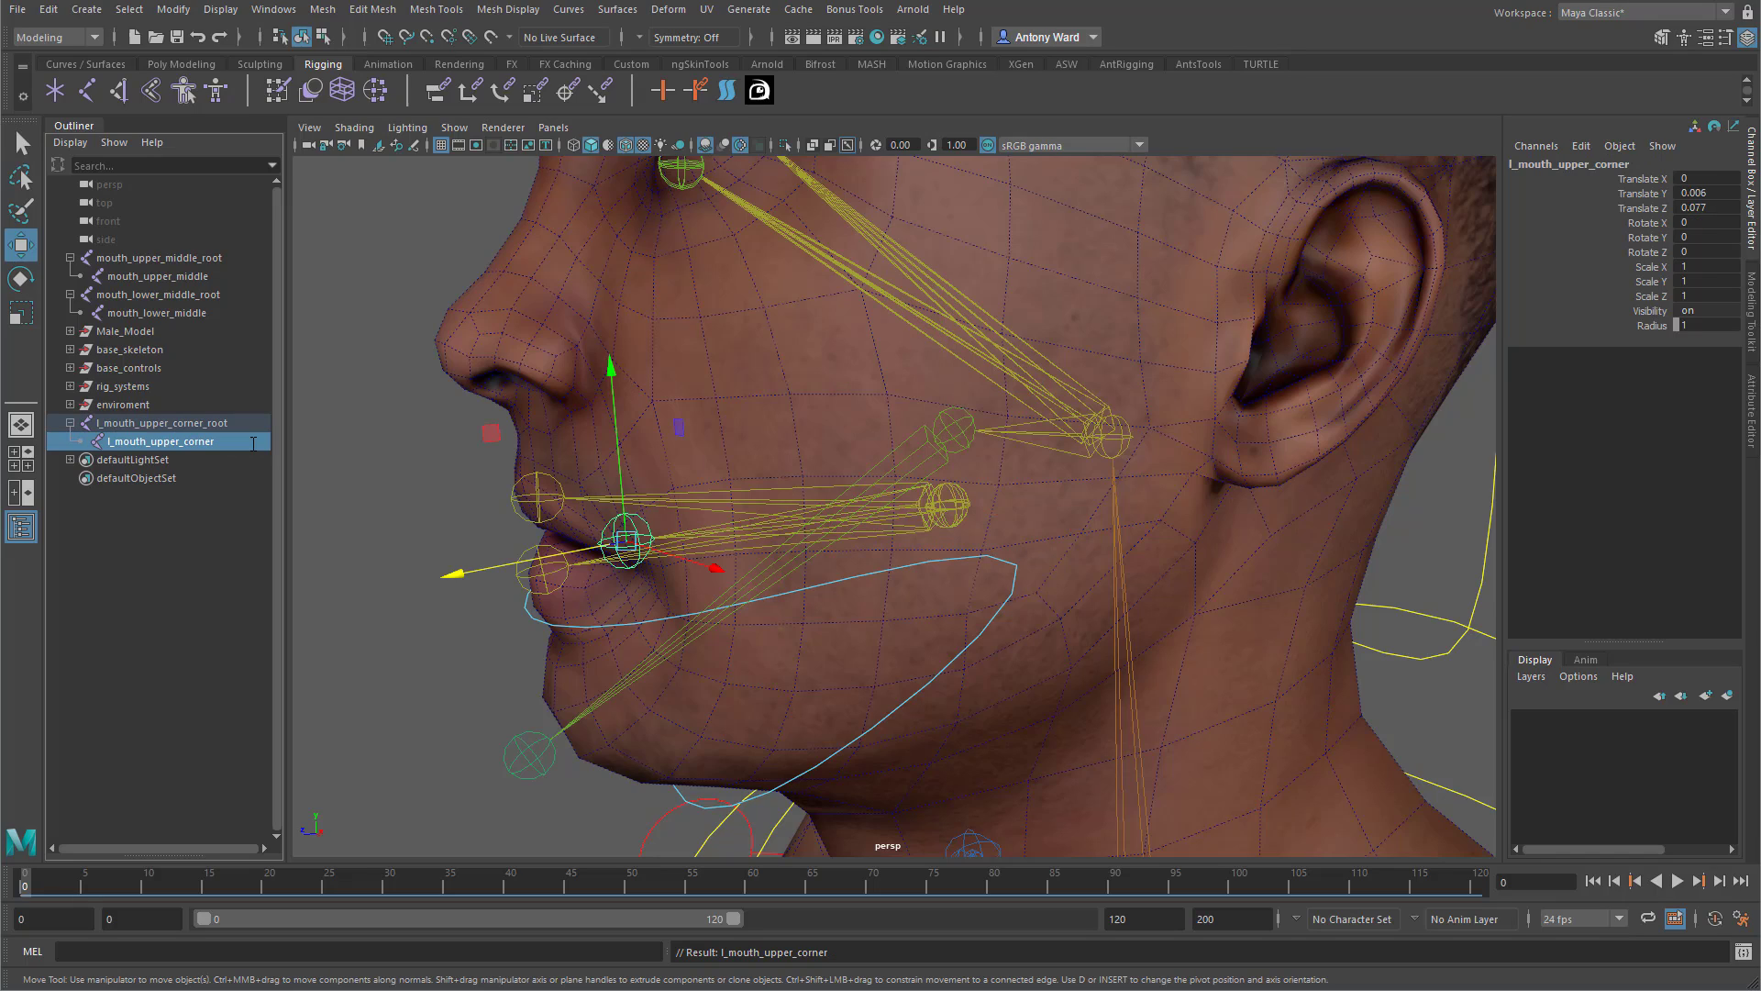
Duplicate l_mouth_upper_corner_root with its child and rotate the copy down to about 8.37 in Rotate X for the lower lip corner.
click(207, 425)
alt+drag(460, 526, 955, 563)
key(ctrl+d)
key(e)
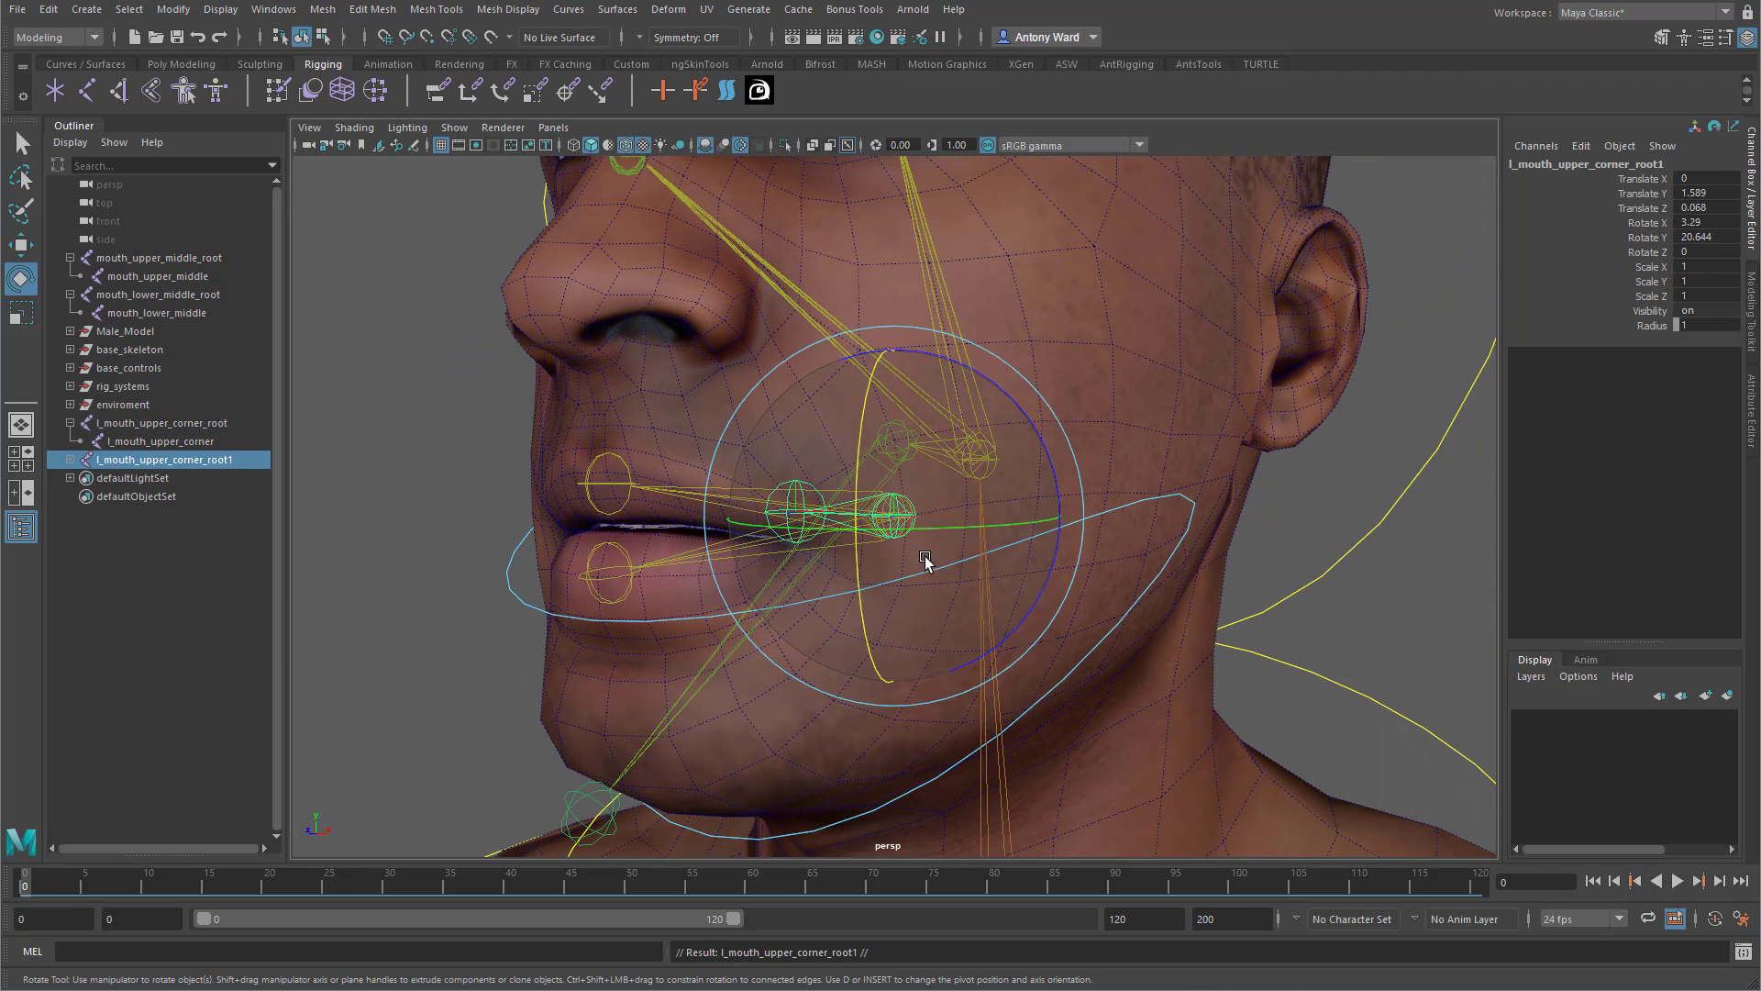
mouse_move(845, 471)
mouse_down()
mouse_move(975, 700)
mouse_move(963, 711)
mouse_up()
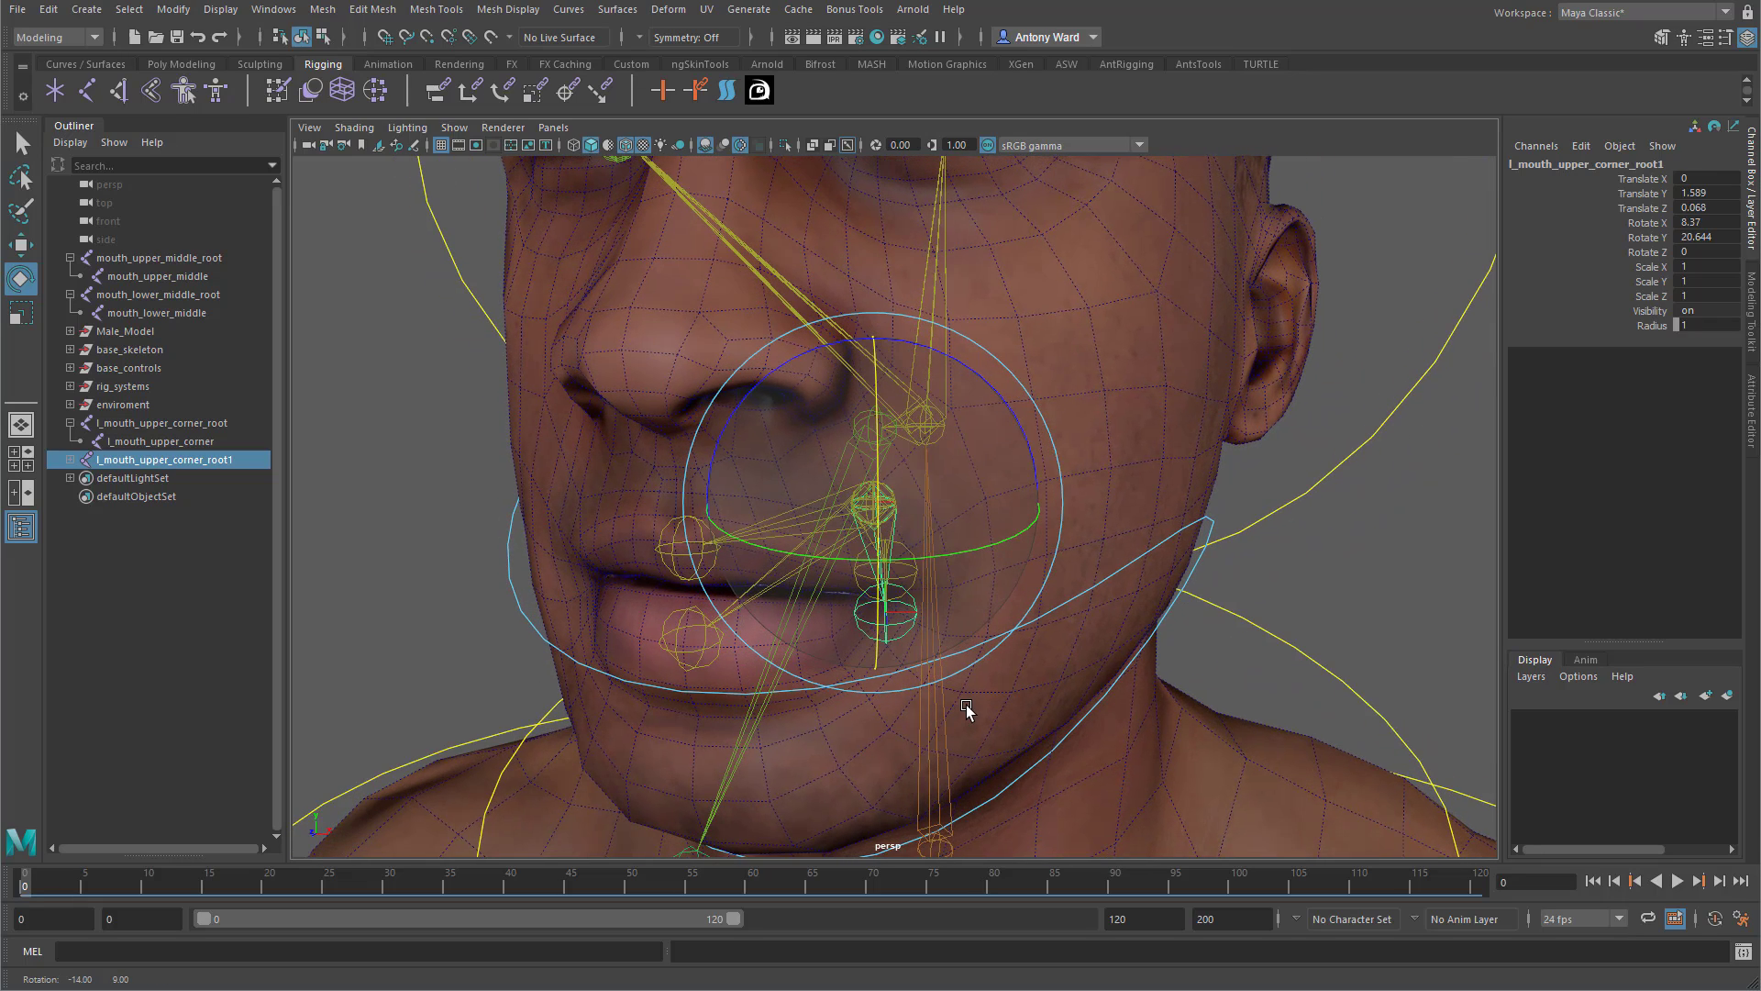
With X-Ray Joints off, refine the duplicated root to about 8.763 in Rotate X, and rotate both corner roots to about 19.2 in Rotate Y.
click(354, 128)
click(378, 332)
mouse_move(1111, 634)
alt+mouse_down()
mouse_move(1116, 620)
mouse_move(790, 621)
mouse_move(939, 618)
alt+mouse_up()
alt+right_drag(939, 617, 989, 609)
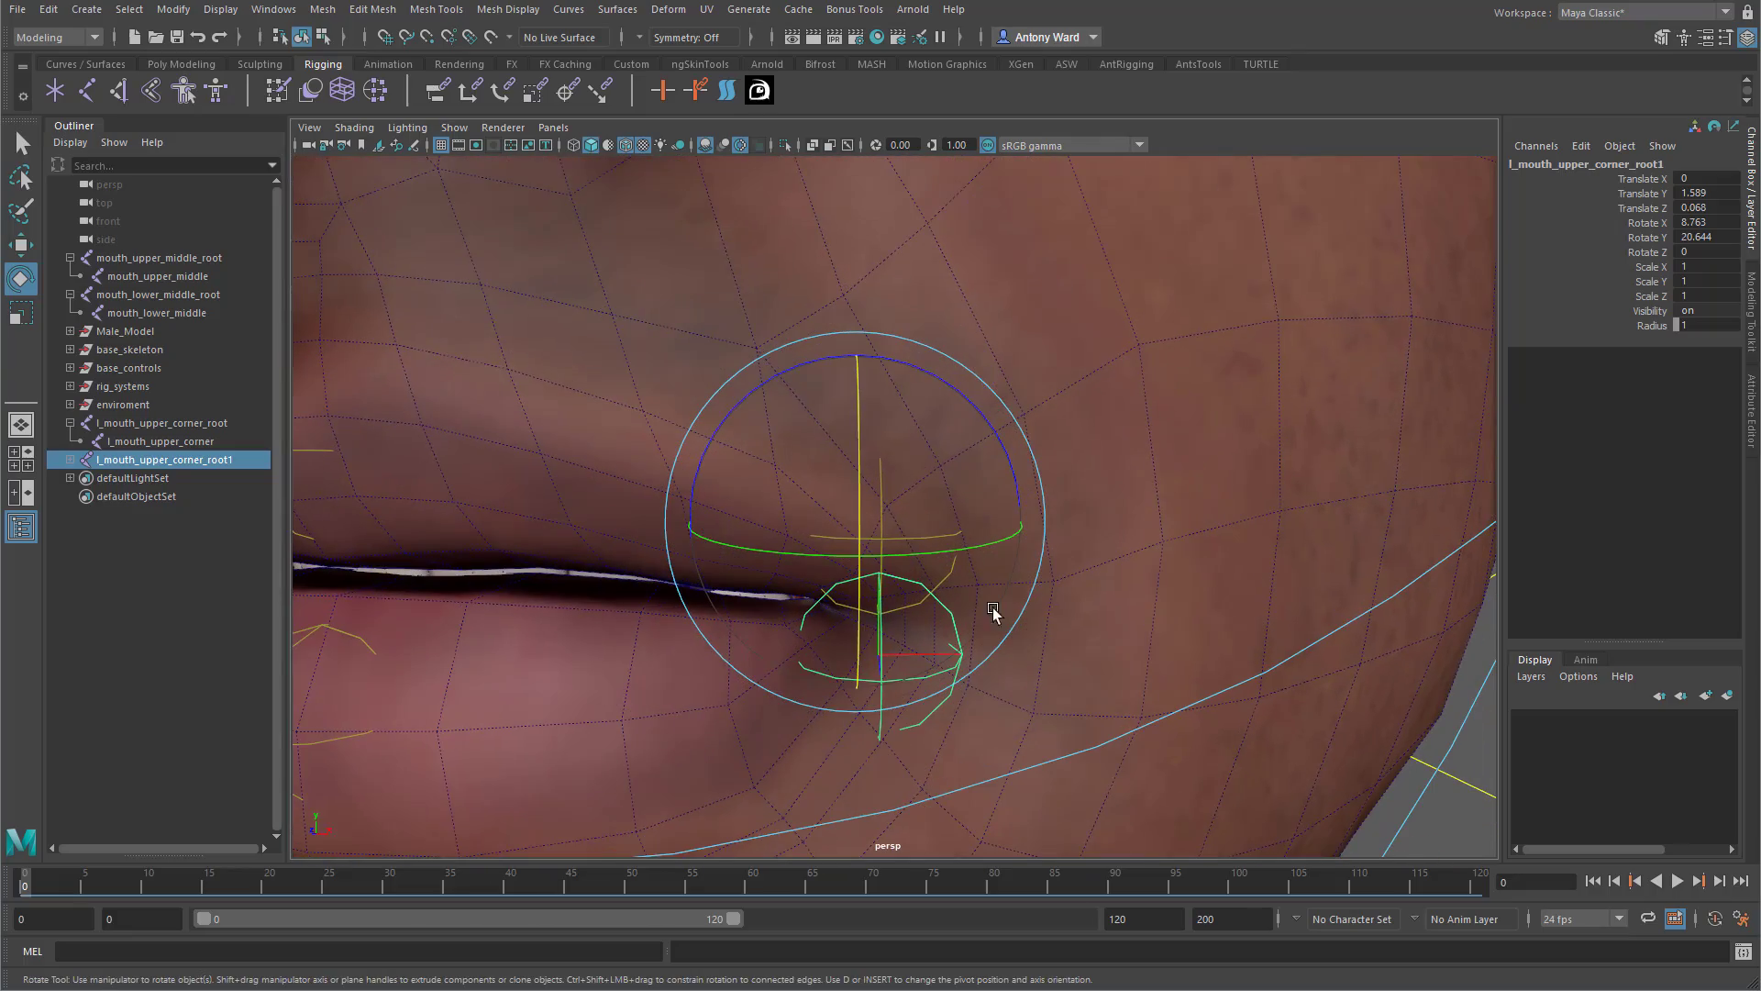
ctrl+click(162, 423)
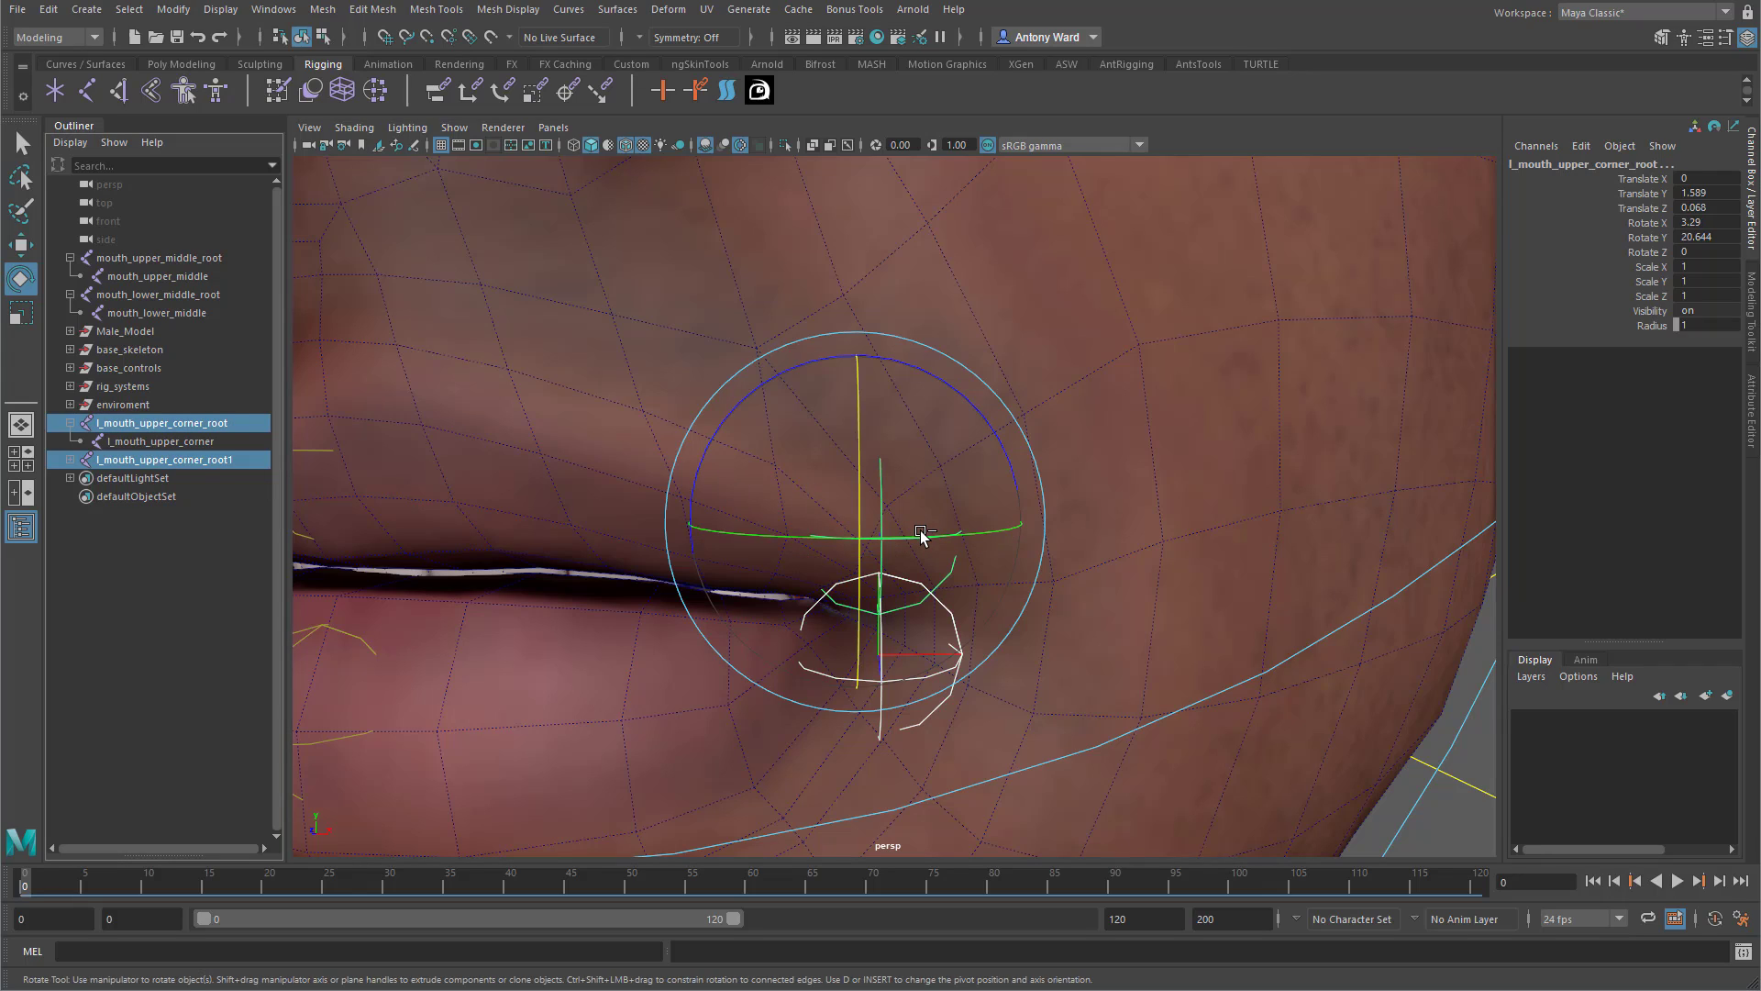
drag(919, 533, 916, 533)
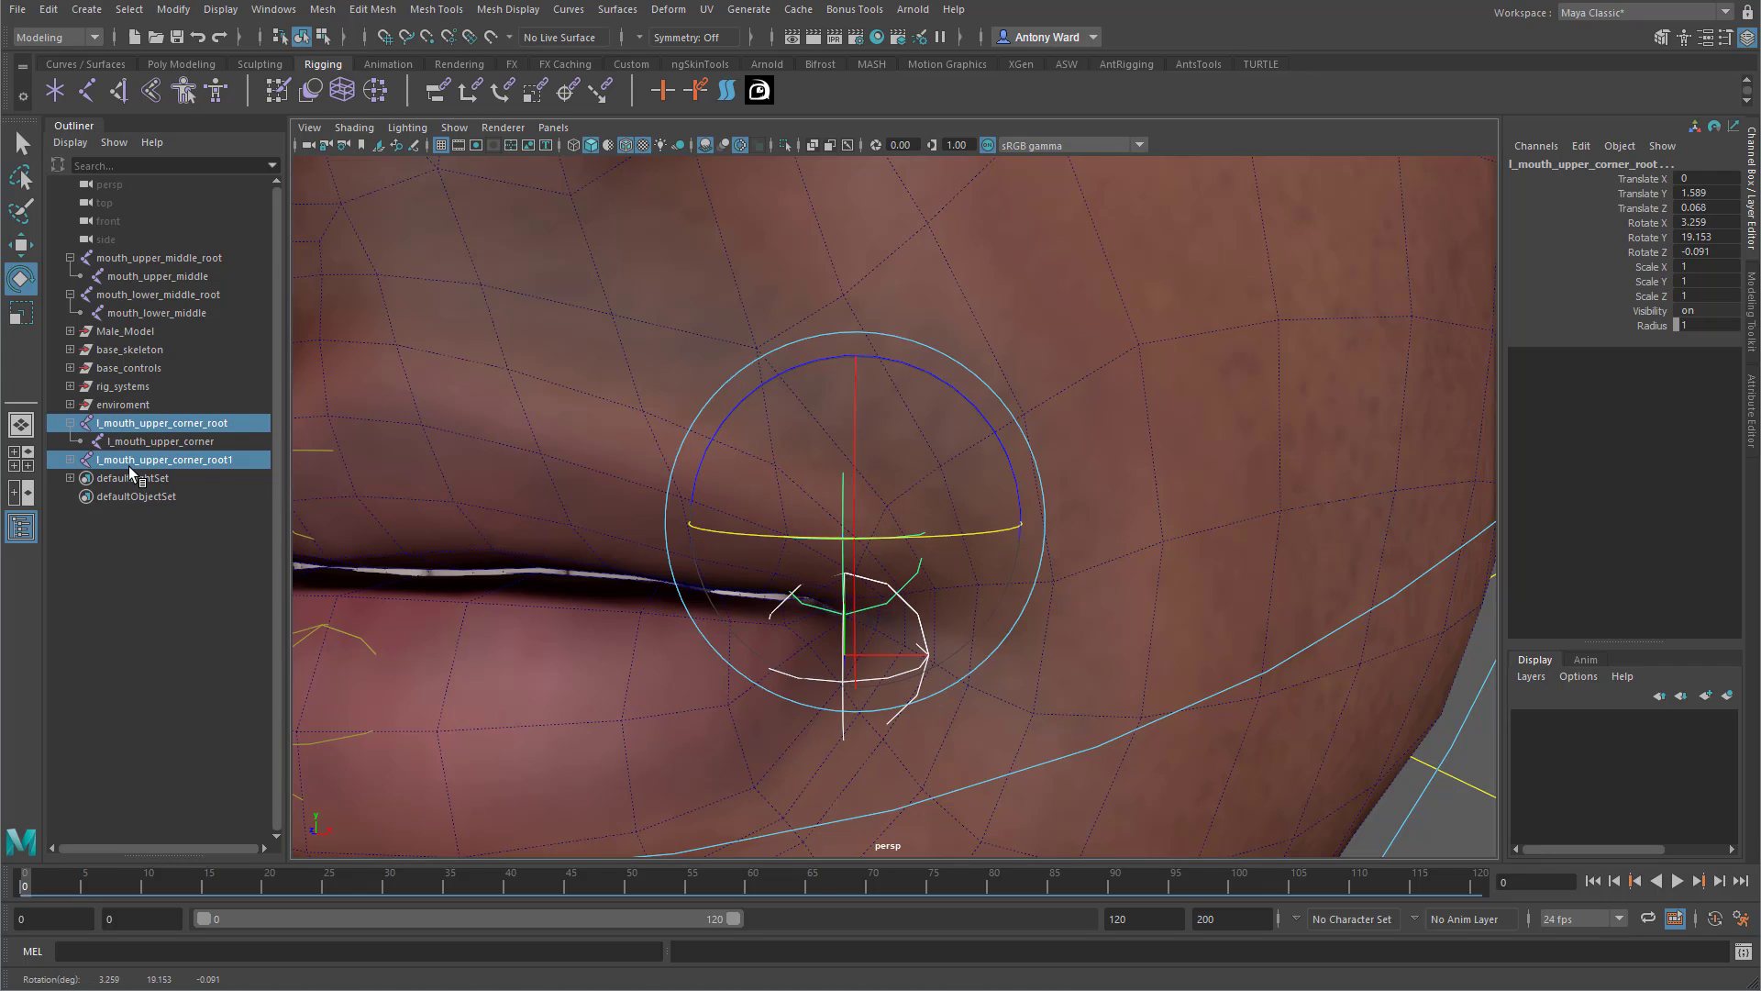
Rename the duplicated lower corner root joint as l_mouth_lower_corner_root.
click(70, 460)
double_click(166, 460)
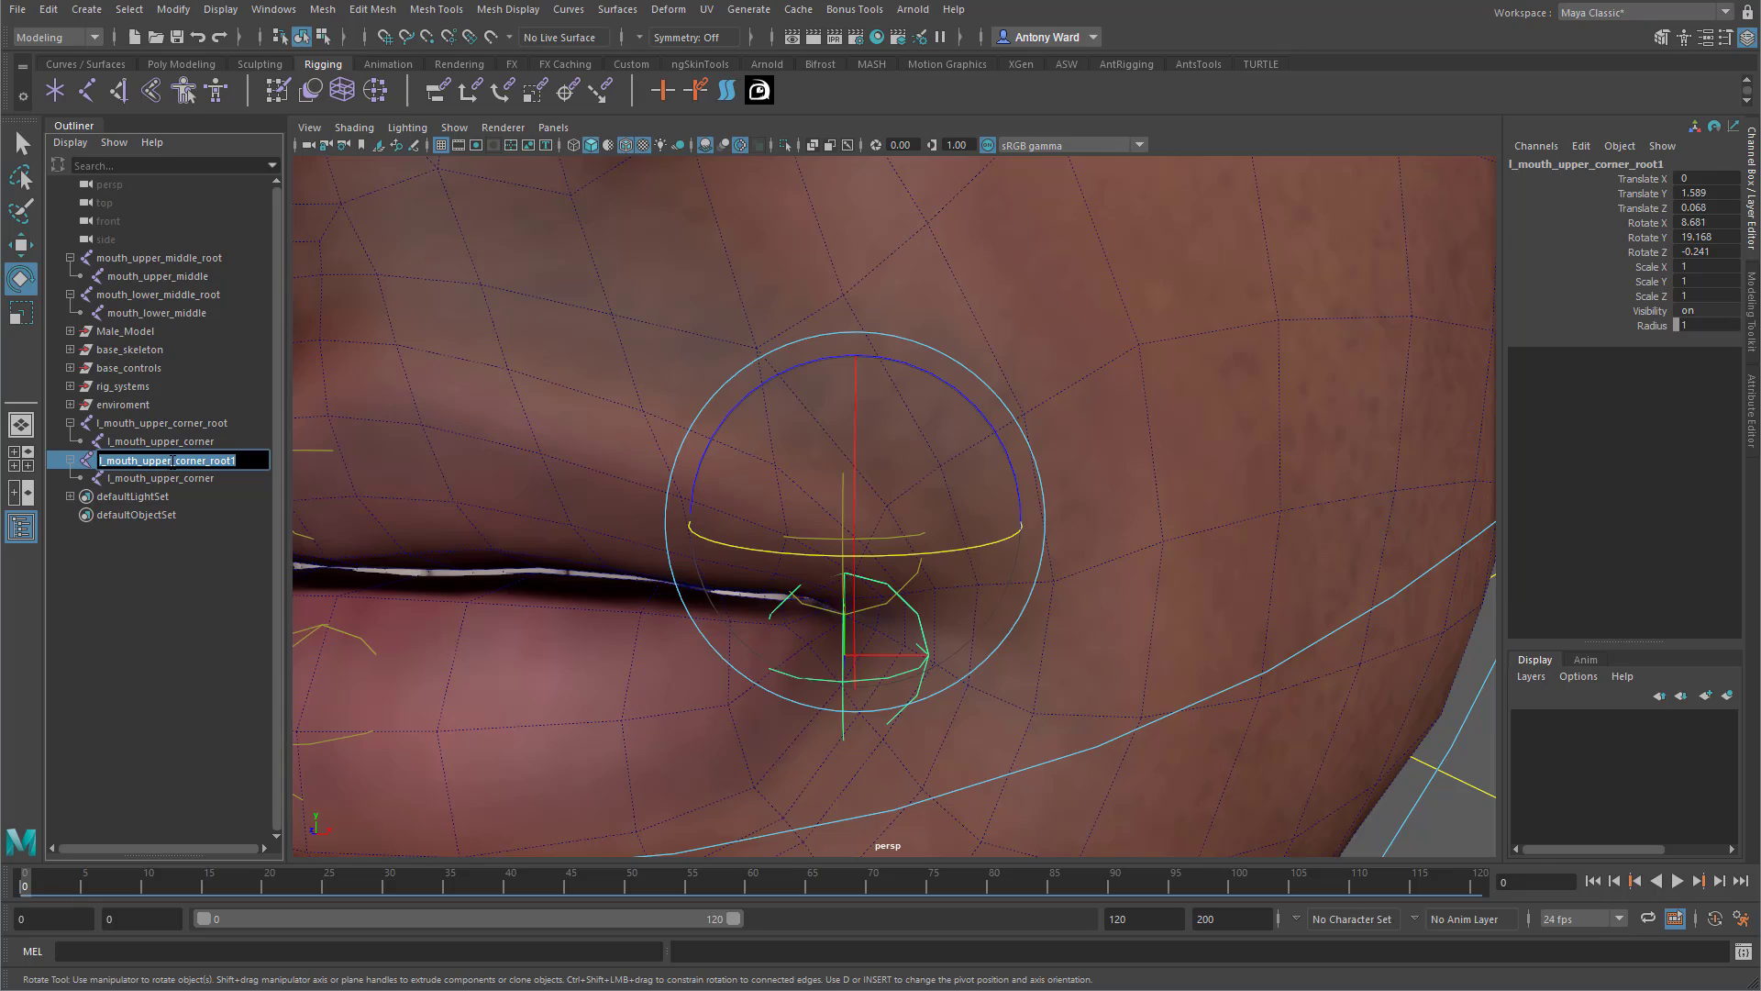
drag(172, 461, 147, 461)
text(low)
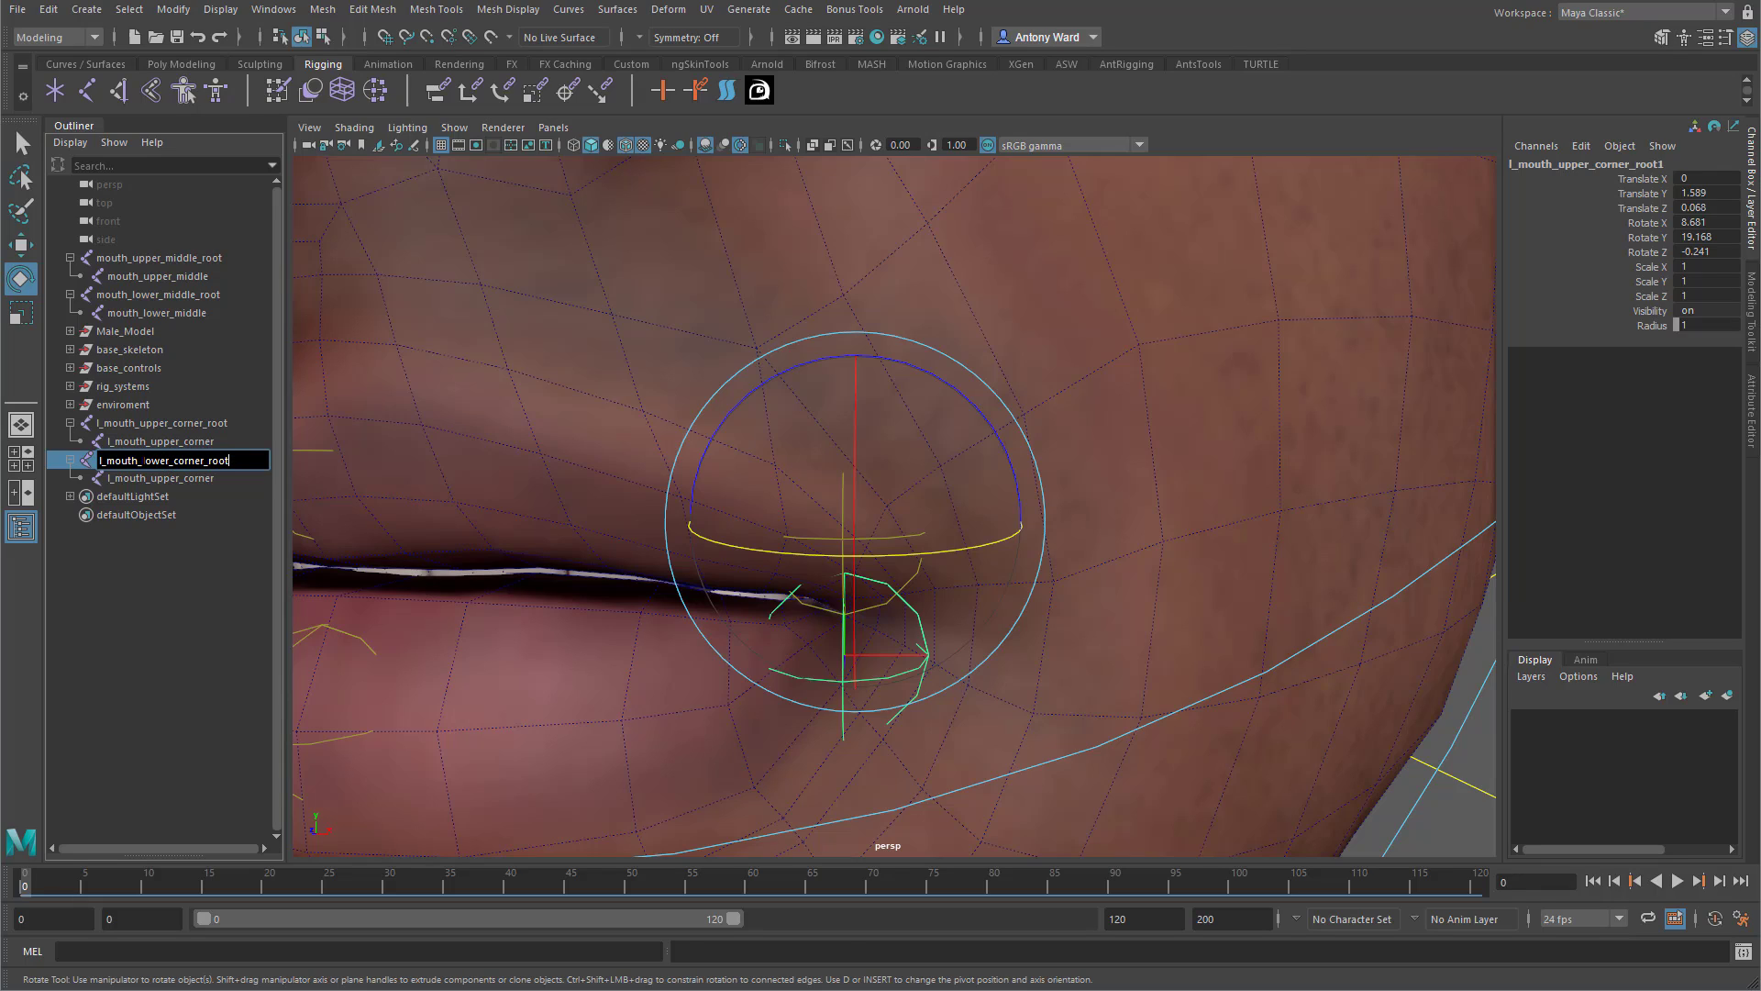
key(Return)
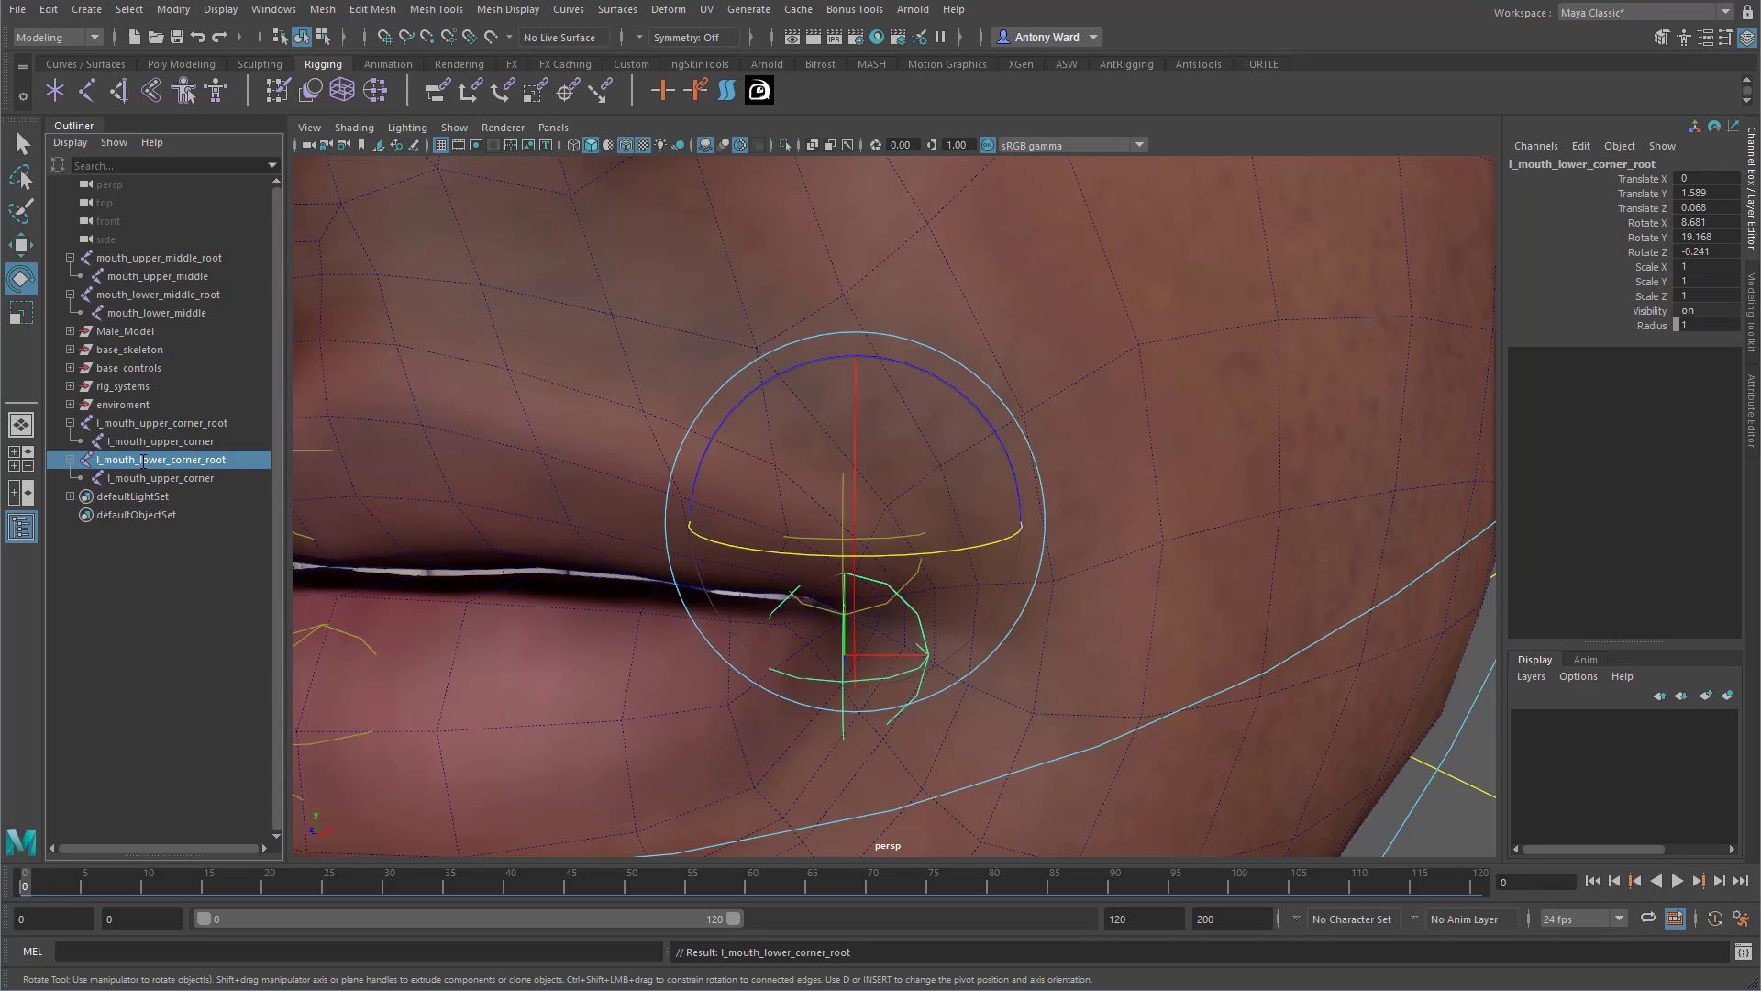
Rename the child joint of l_mouth_lower_corner_root as l_mouth_lower_corner.
click(184, 481)
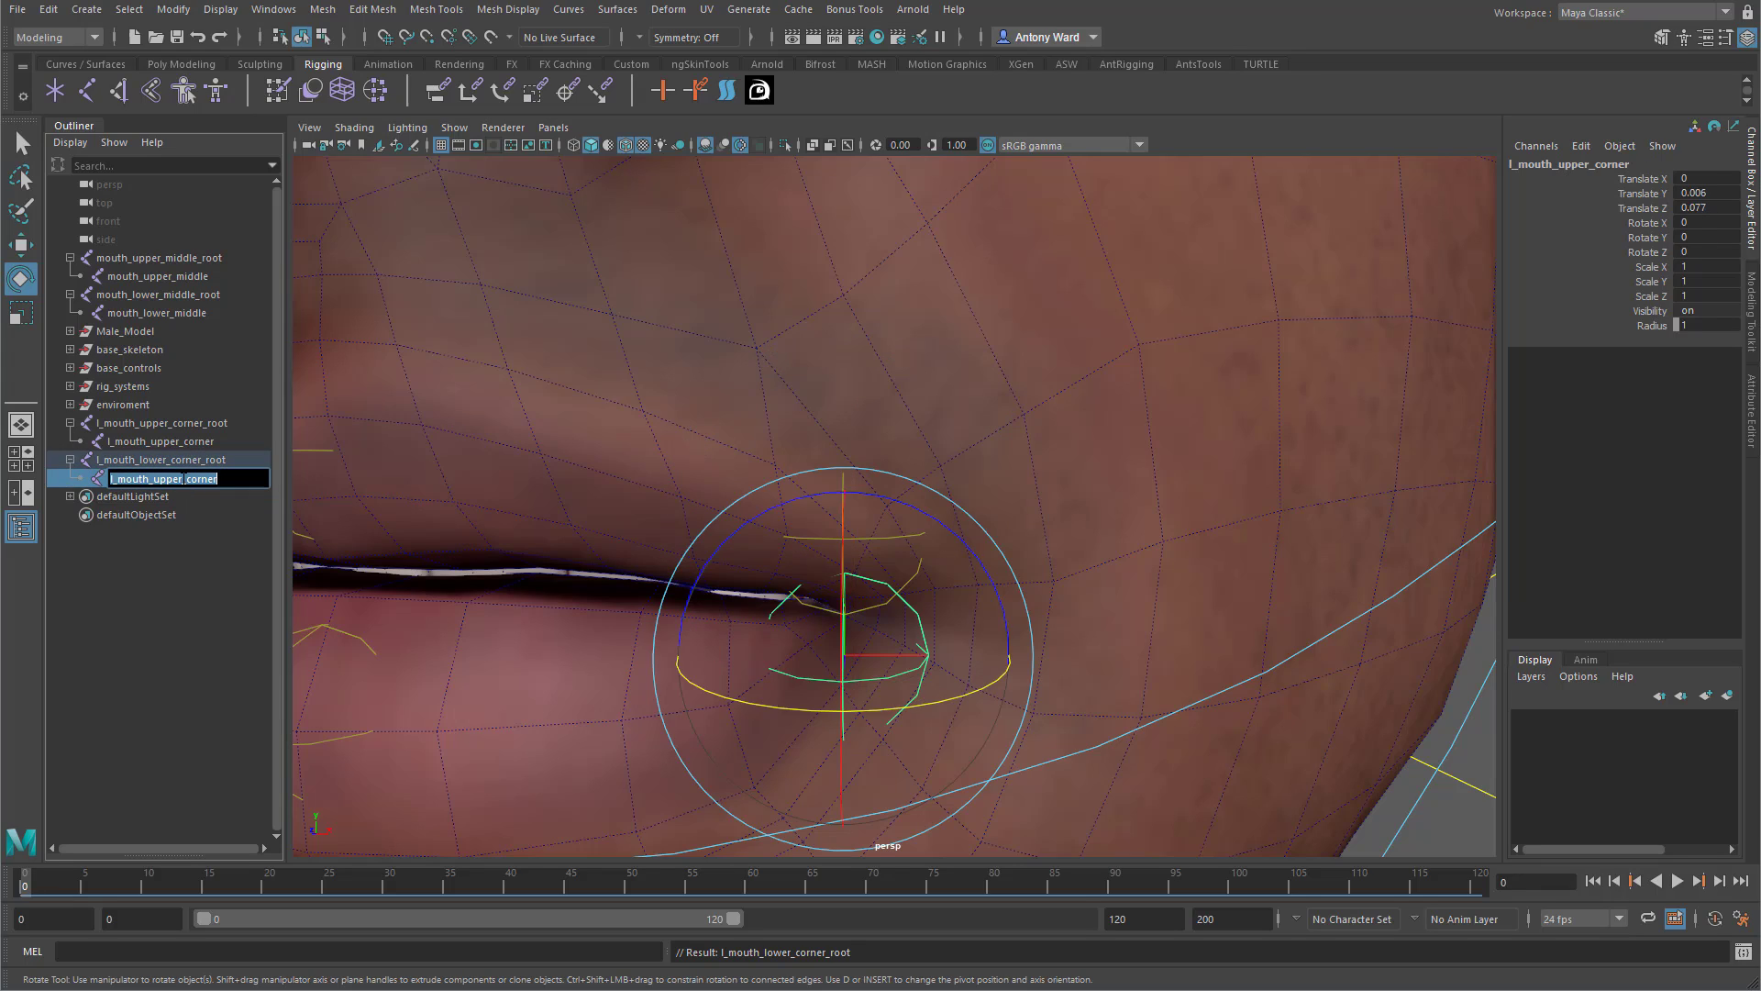
double_click(183, 481)
drag(182, 479, 153, 479)
key(Return)
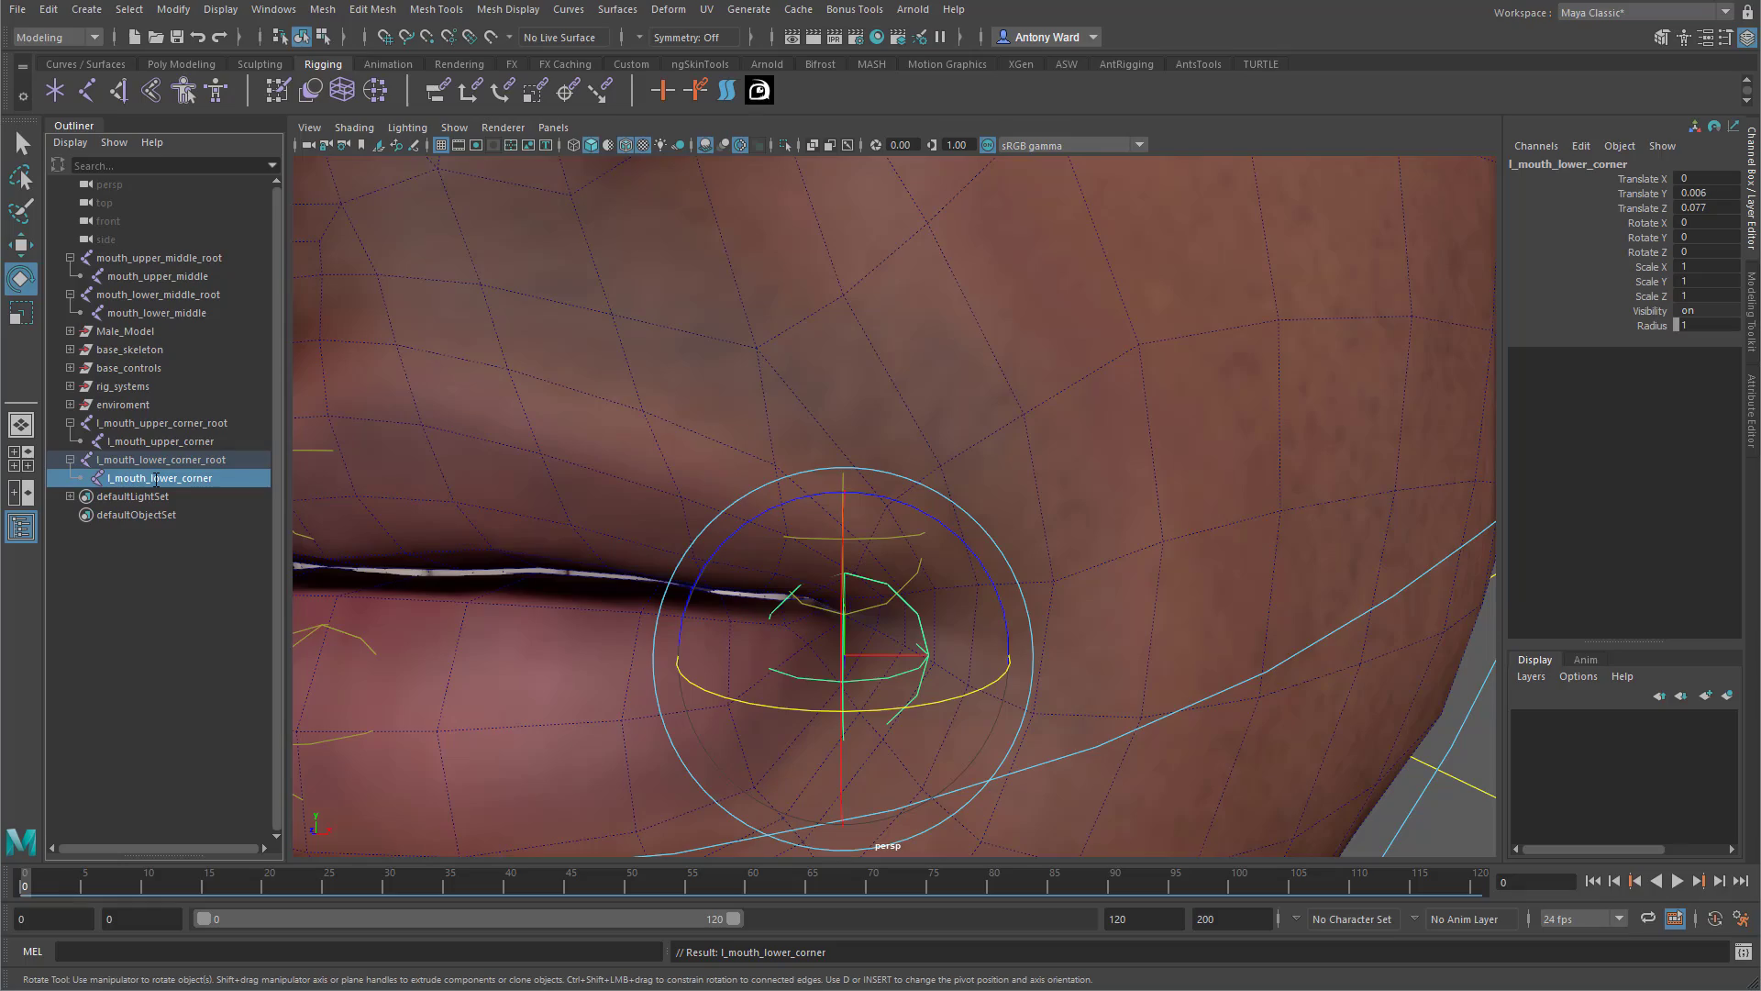
Test-rotate l_mouth_lower_corner and its root joint one after the other, undoing each rotation.
alt+drag(1276, 412, 1246, 416)
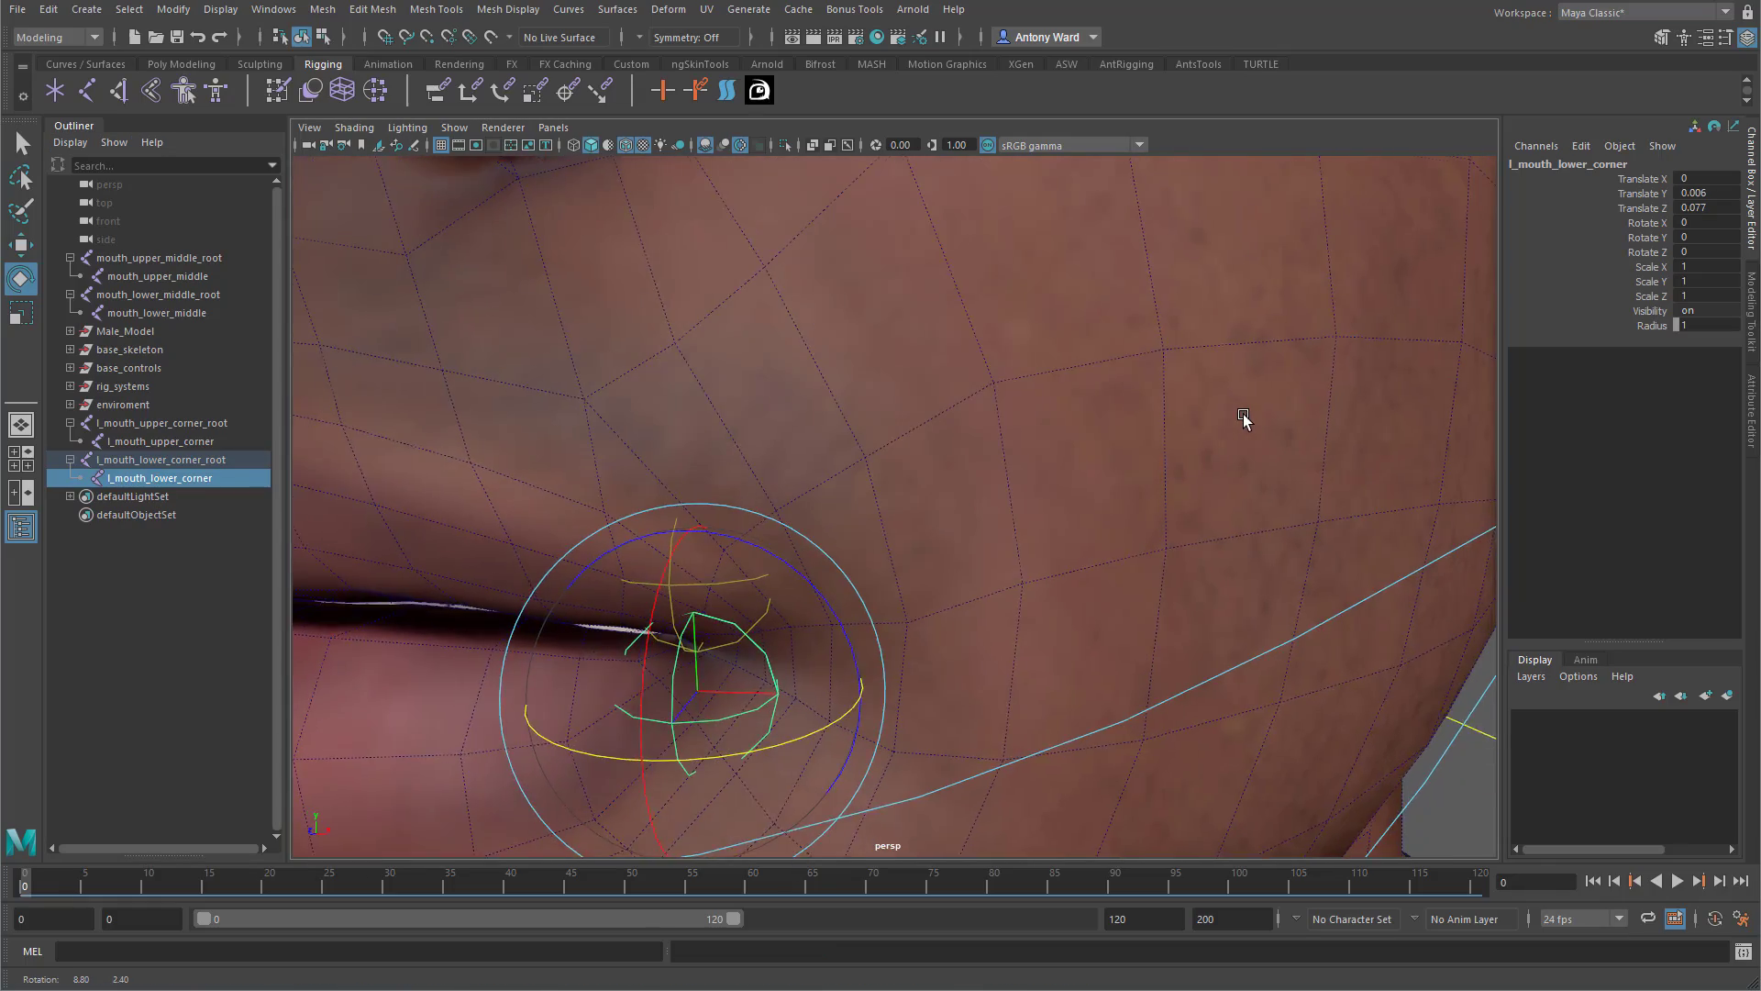
alt+right_drag(1247, 417, 1167, 409)
alt+drag(694, 494, 731, 504)
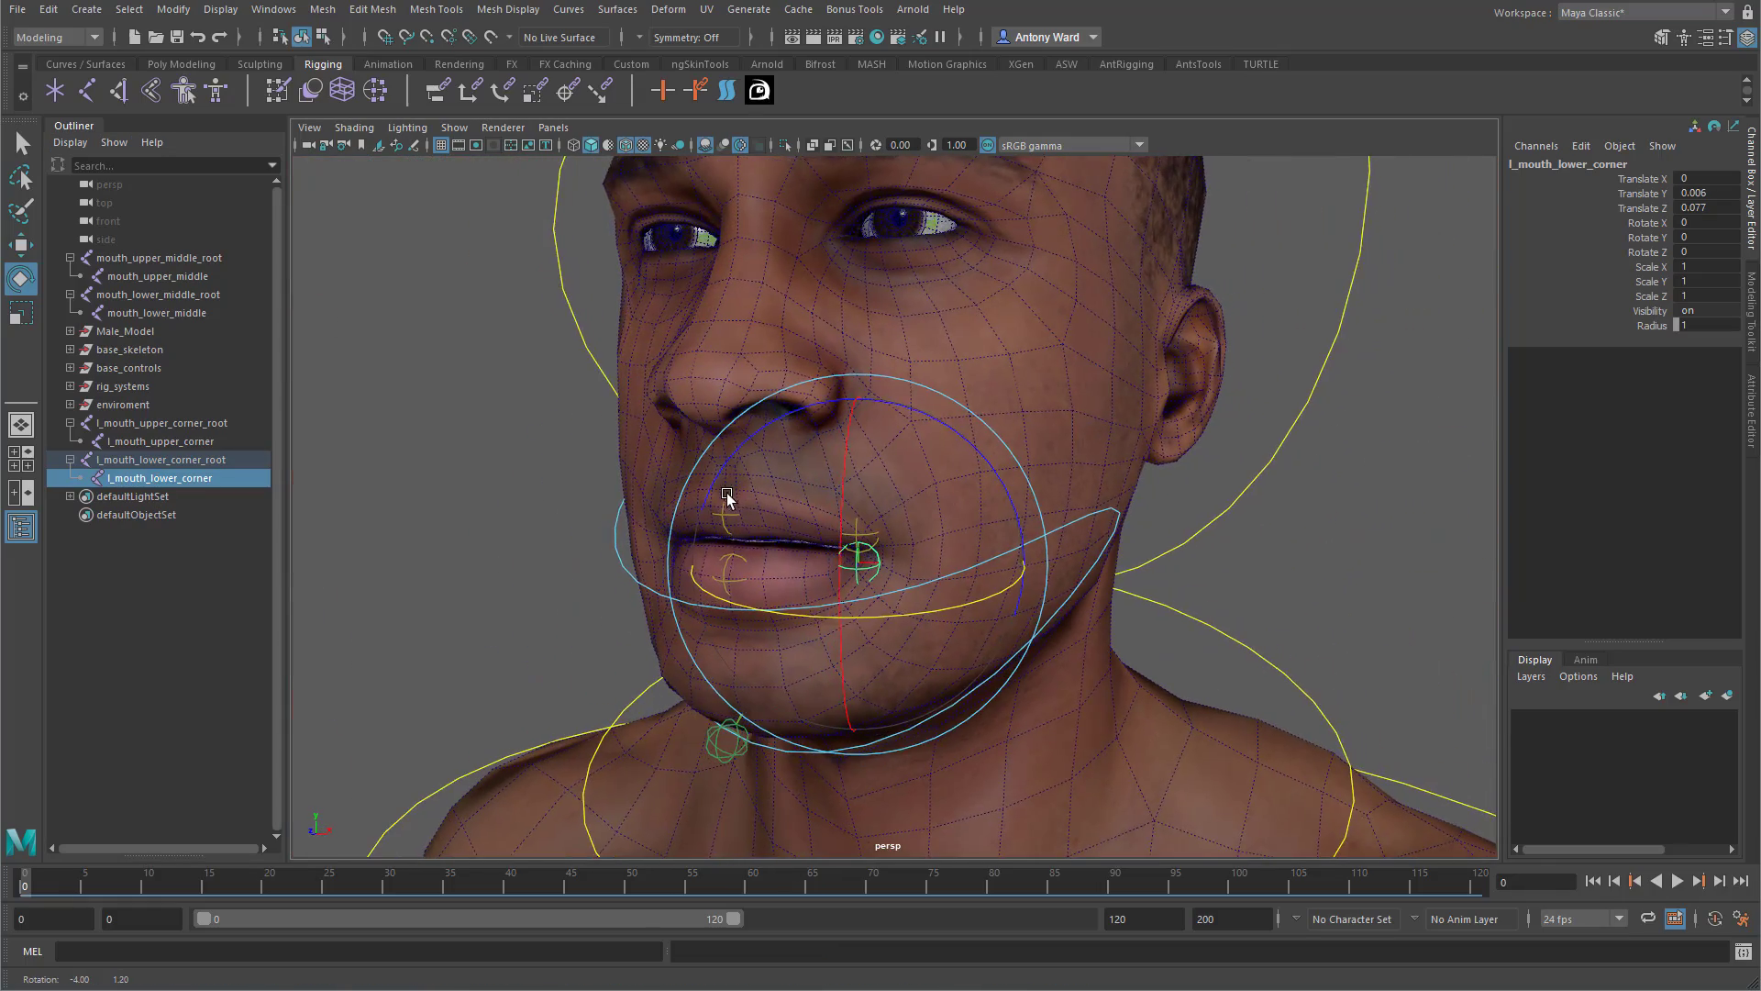
alt+right_drag(731, 504, 779, 491)
drag(851, 592, 856, 624)
key(ctrl+z)
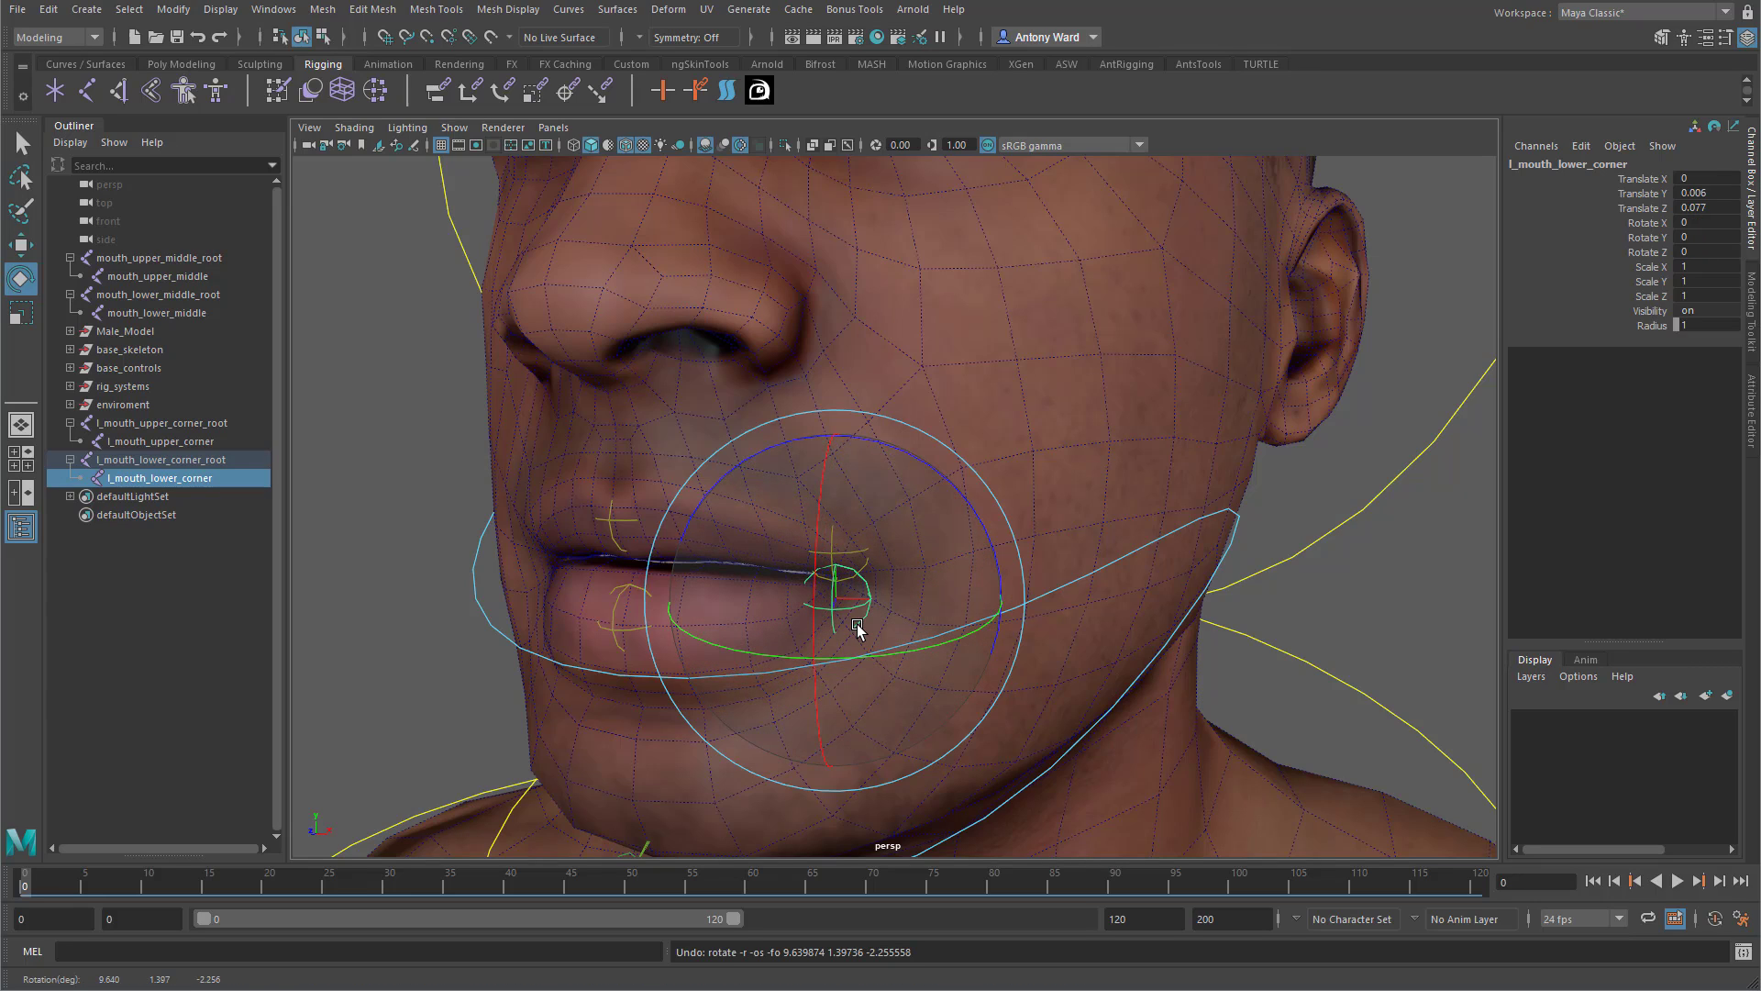
key(Up)
mouse_move(908, 582)
mouse_down()
mouse_move(959, 586)
mouse_move(880, 580)
mouse_move(908, 585)
mouse_up()
key(ctrl+z)
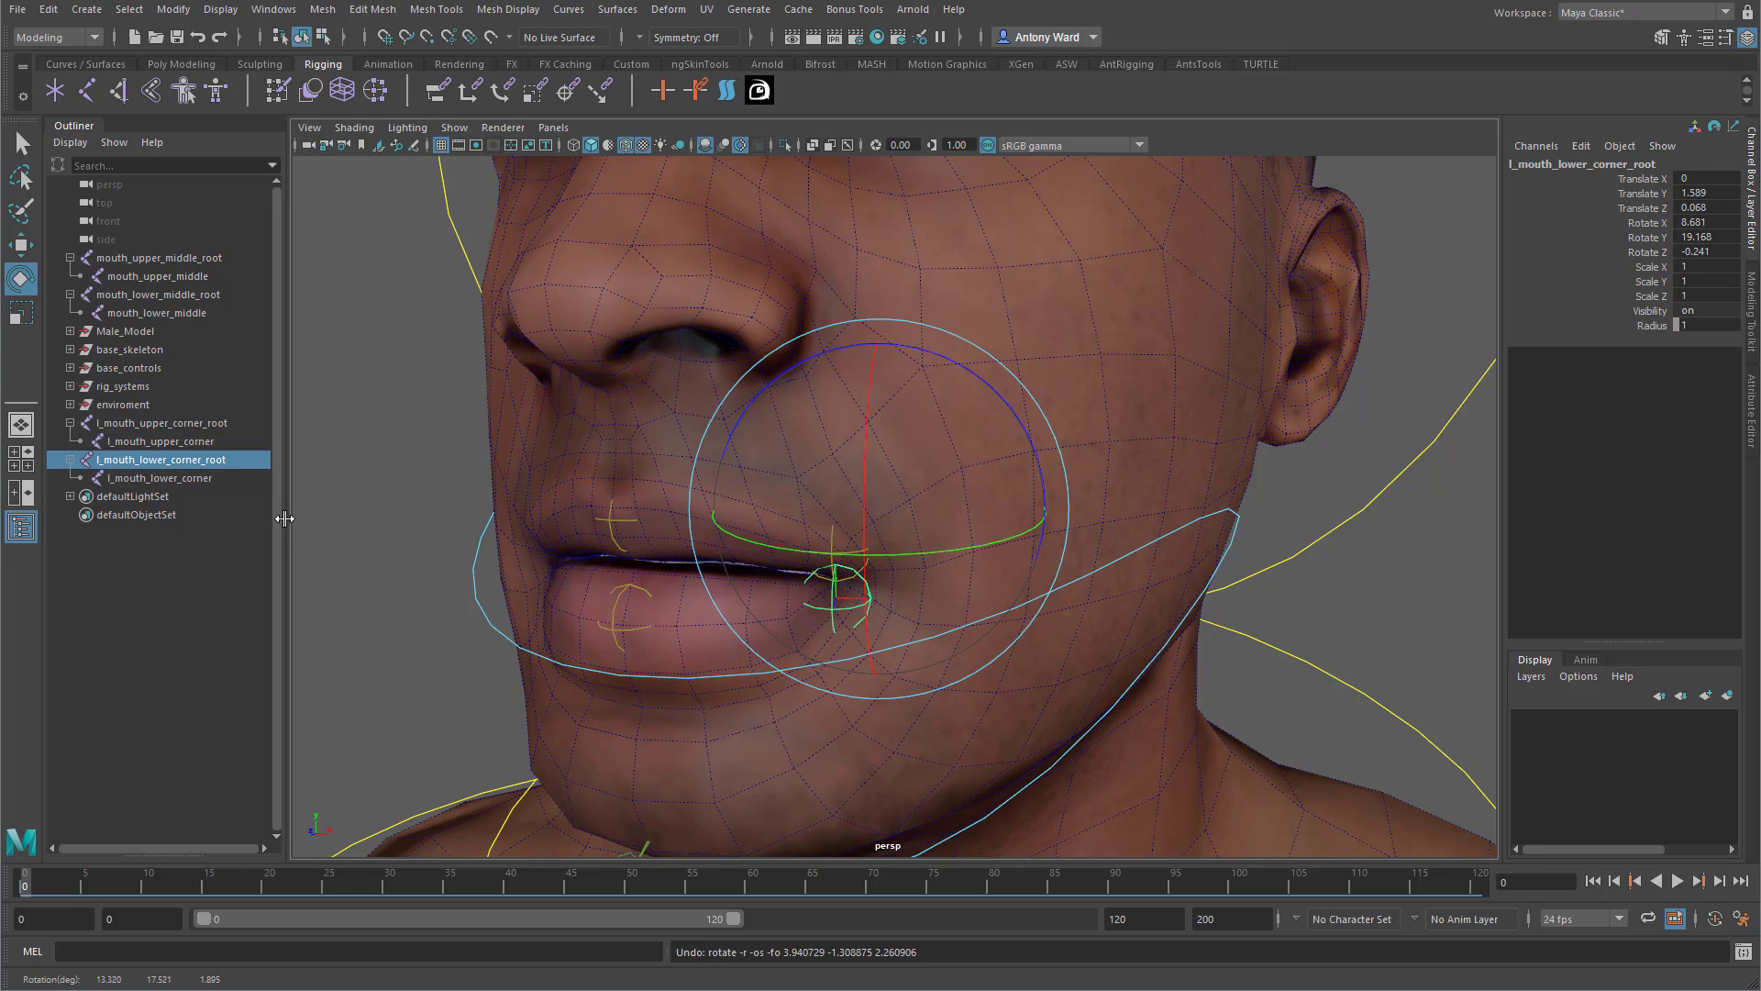
Test-rotate l_mouth_upper_corner_root alone and together with l_mouth_lower_corner_root, undoing each rotation.
click(189, 425)
mouse_move(927, 562)
mouse_down()
mouse_move(937, 576)
mouse_move(912, 590)
mouse_move(929, 564)
mouse_up()
key(ctrl+z)
ctrl+click(204, 461)
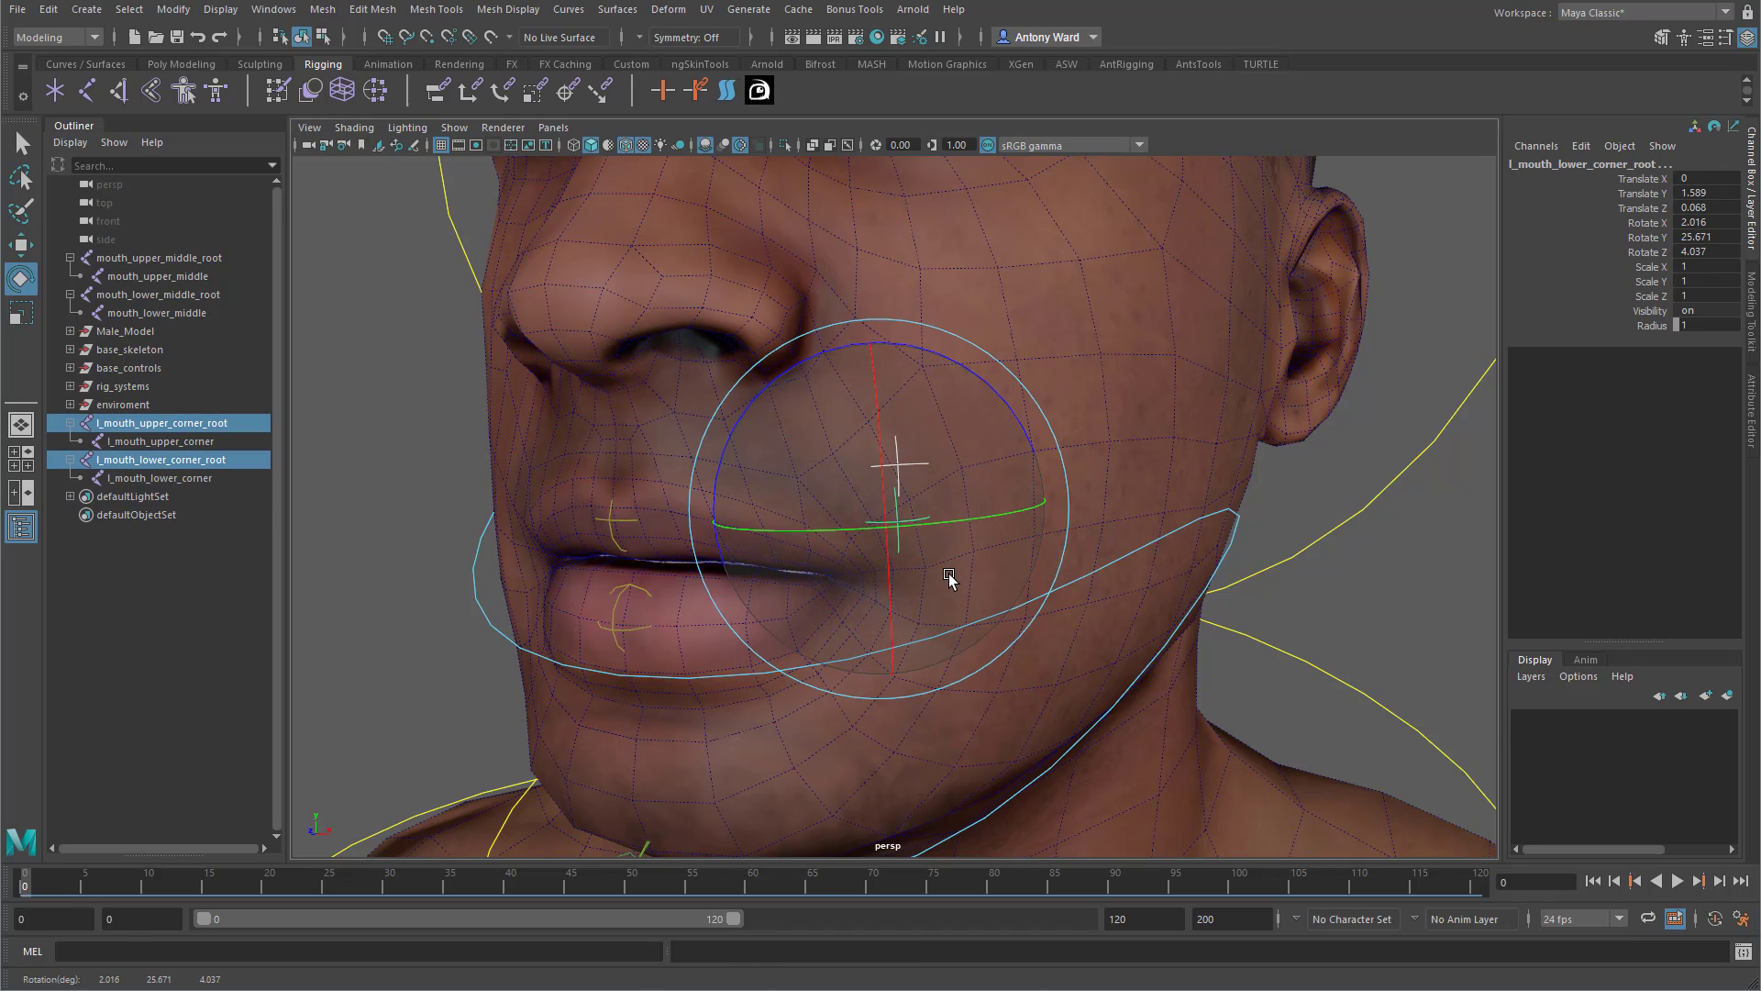
key(ctrl+z)
With X-Ray Joints on, duplicate mouth_upper_middle_root and rotate the copy to about 11.5 in Rotate Y towards the left mouth corner.
alt+drag(617, 552, 566, 527)
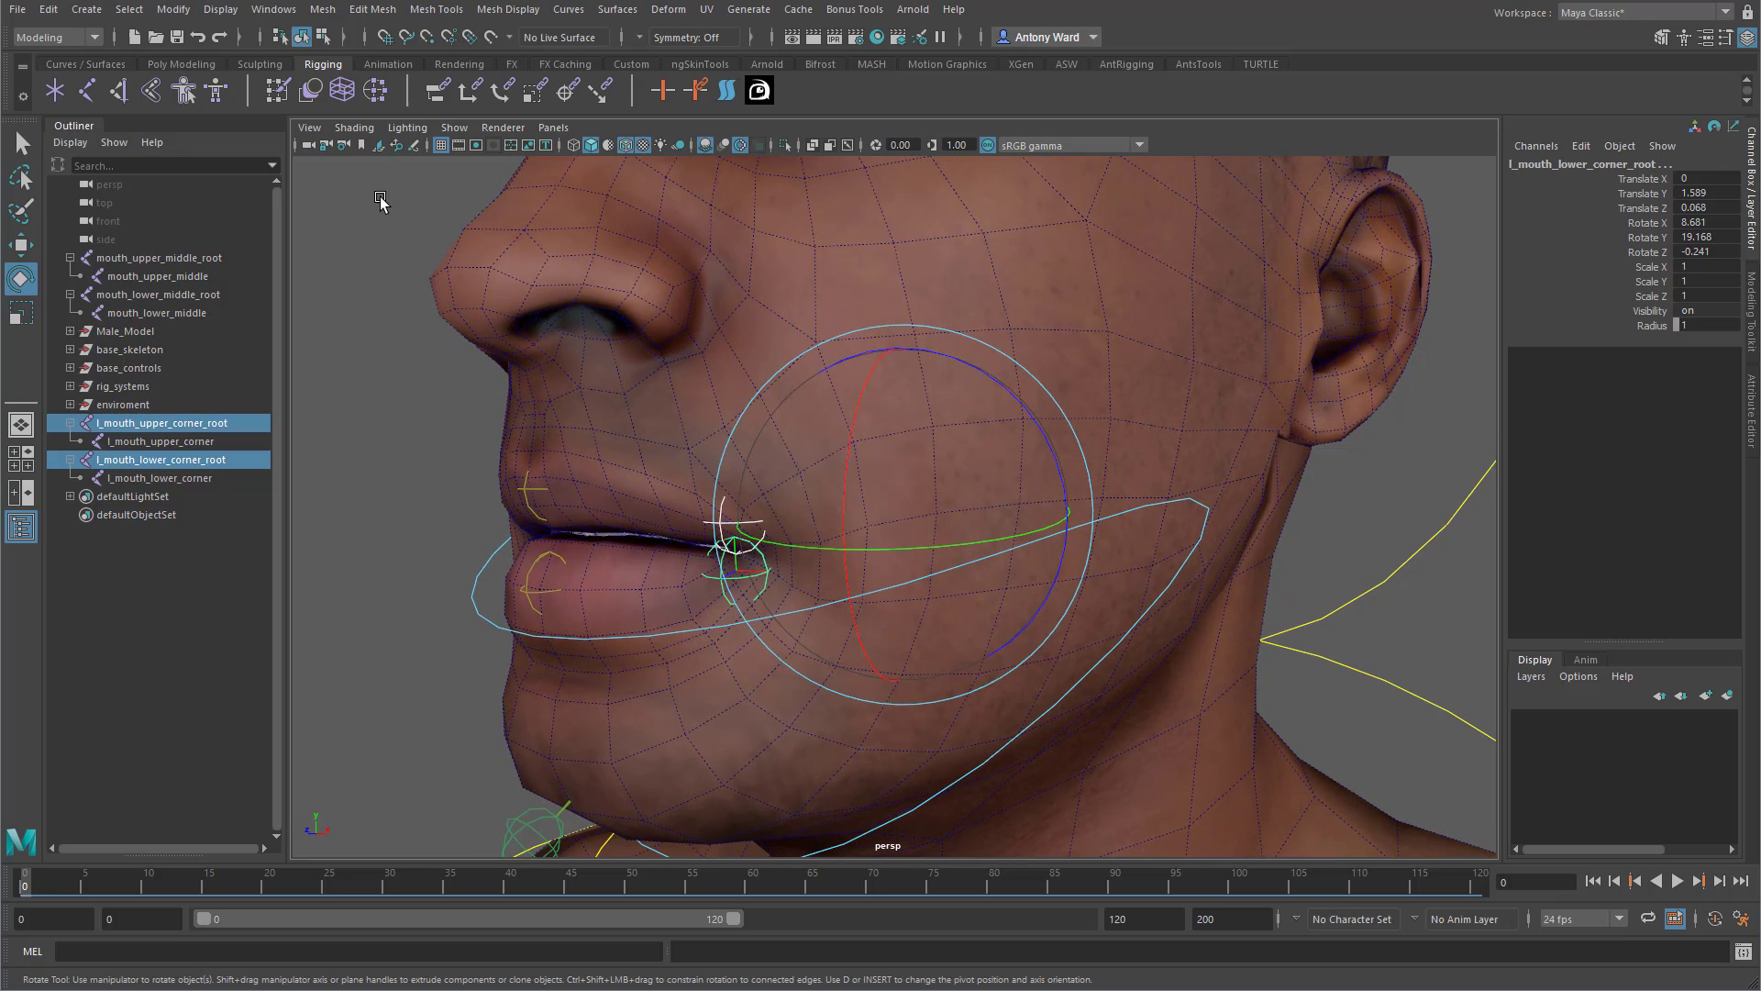
click(358, 129)
click(408, 346)
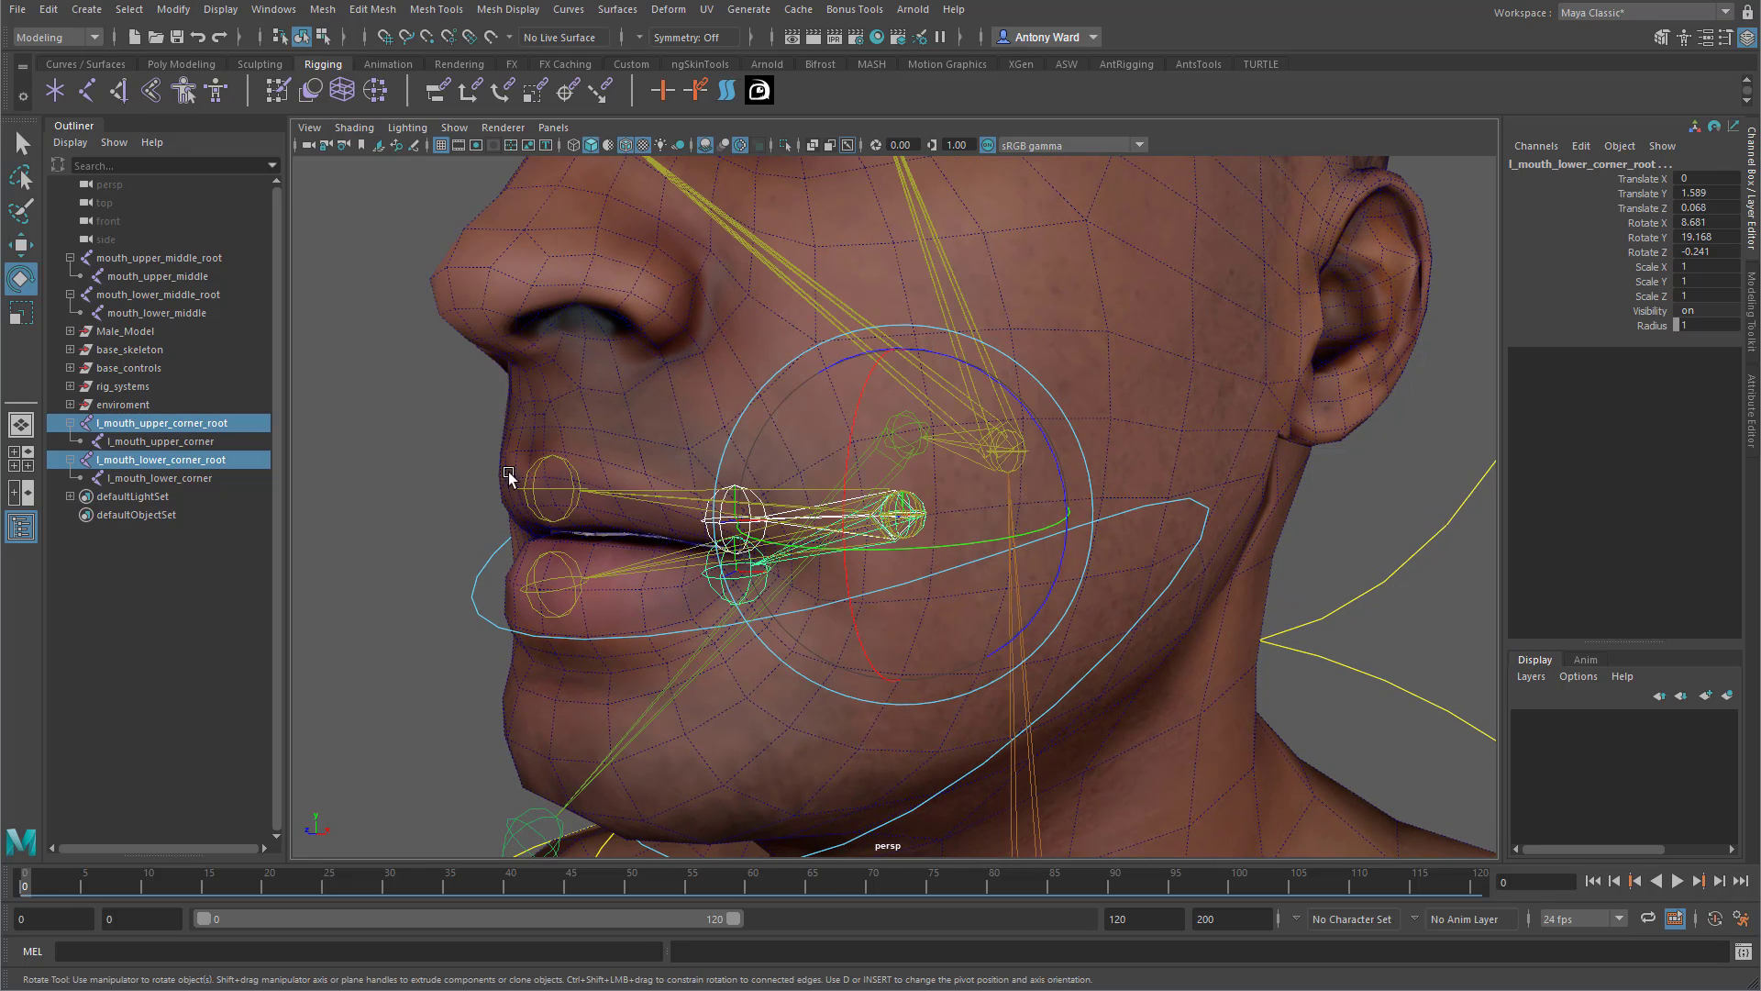
alt+drag(716, 573, 690, 589)
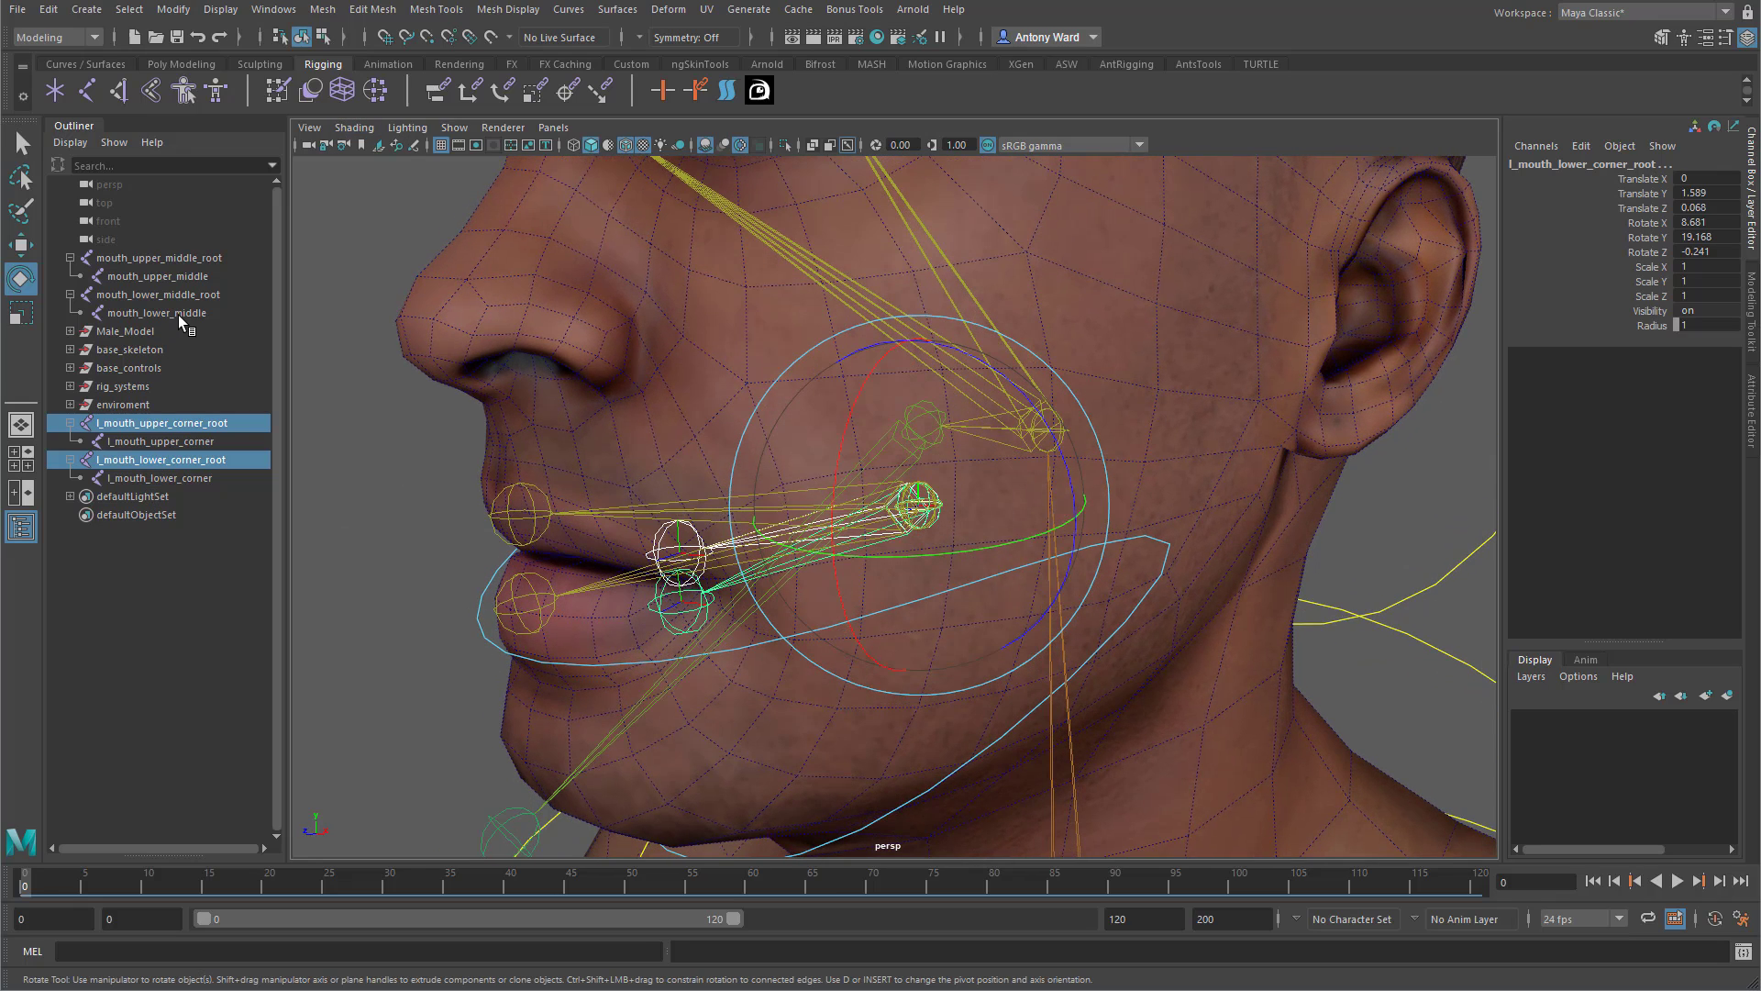
click(185, 258)
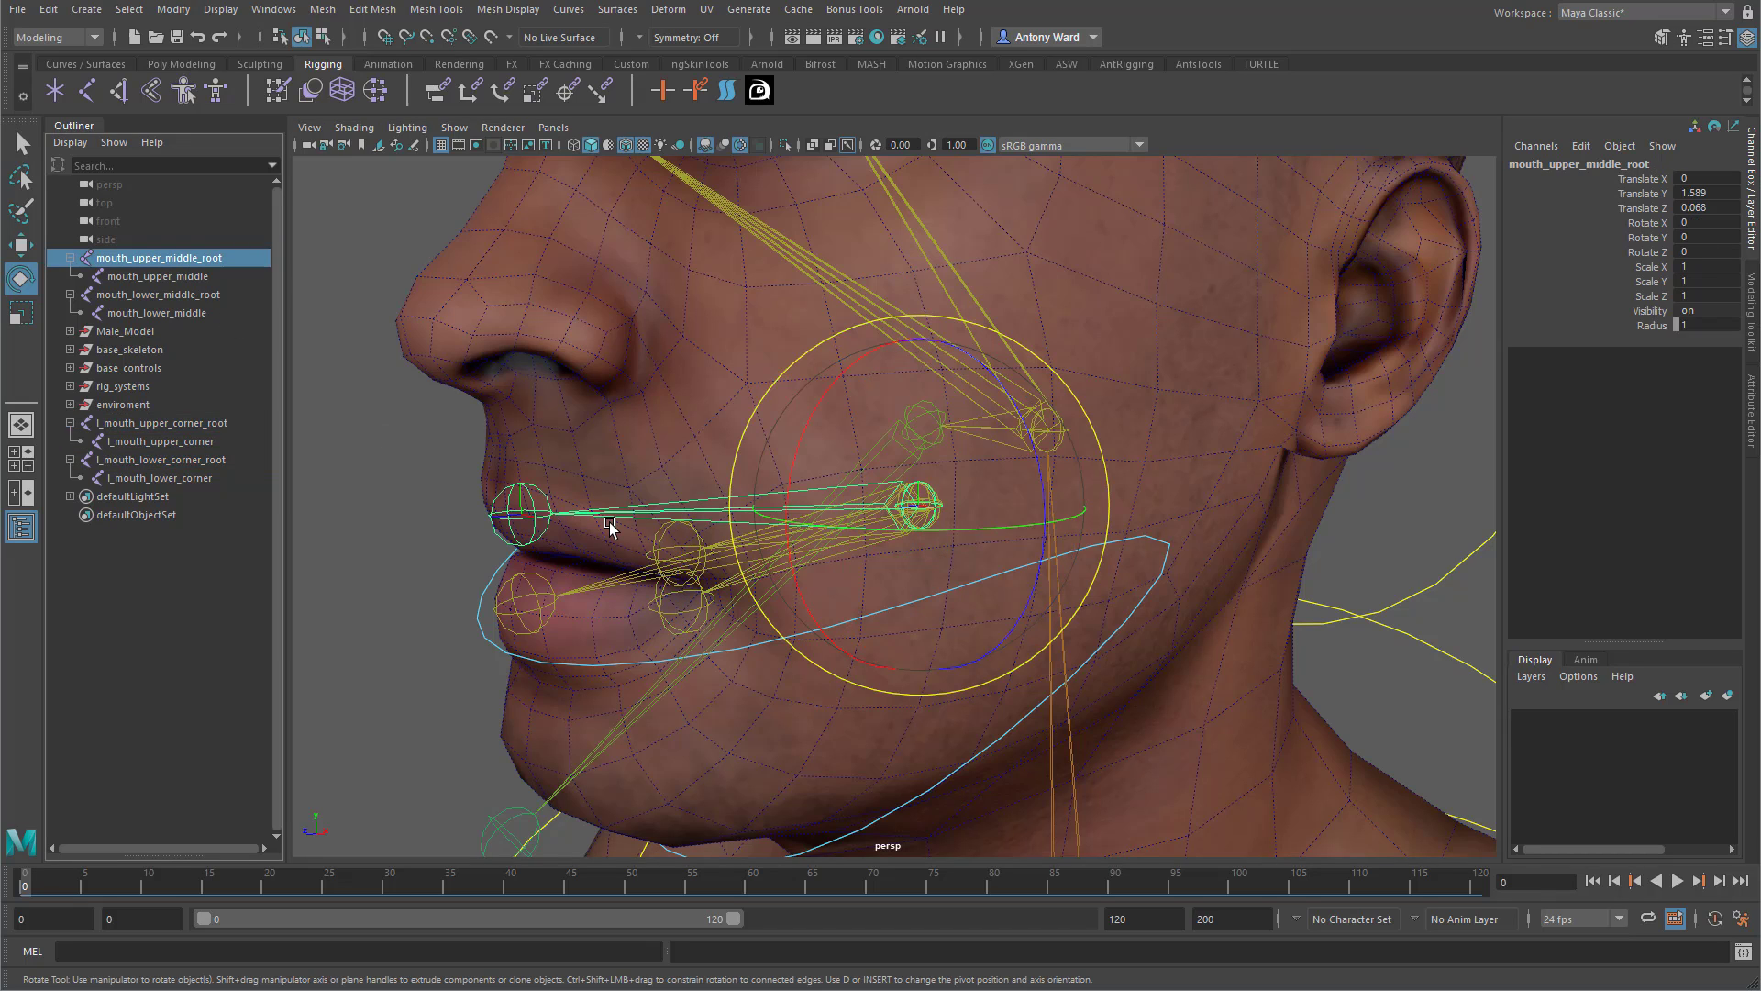
key(ctrl+d)
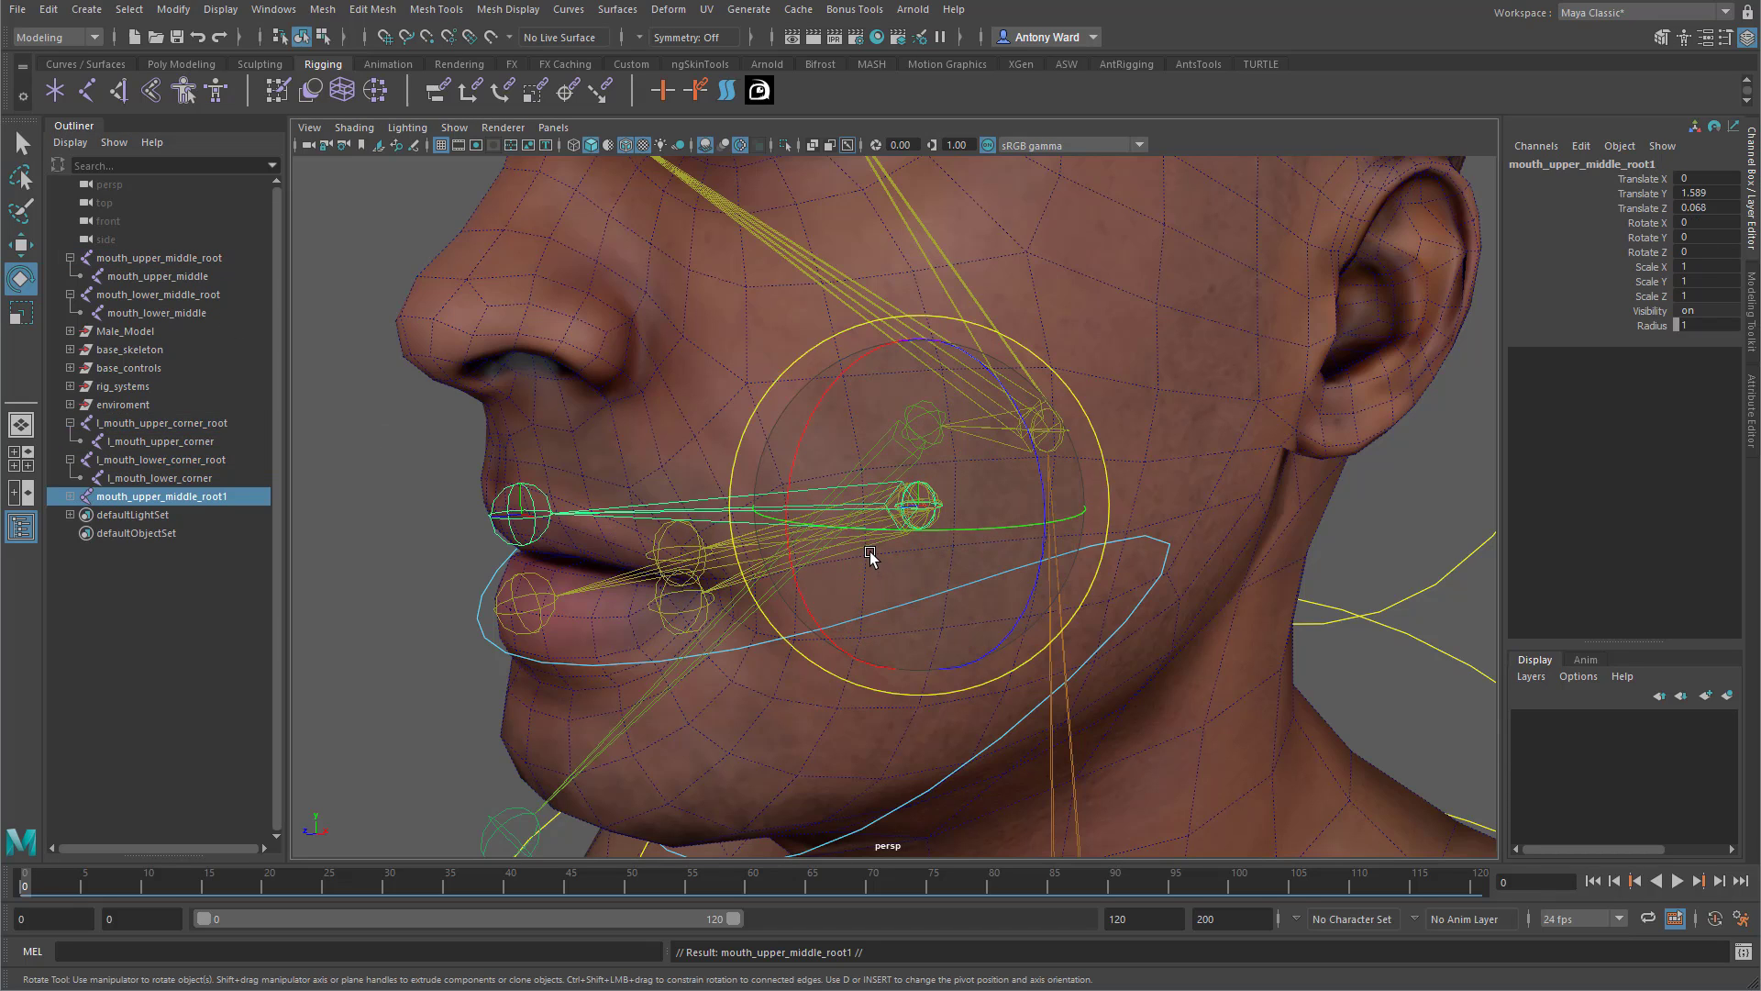
mouse_move(872, 551)
alt+mouse_down()
mouse_move(894, 523)
mouse_move(912, 551)
mouse_move(947, 541)
mouse_move(908, 518)
alt+mouse_up()
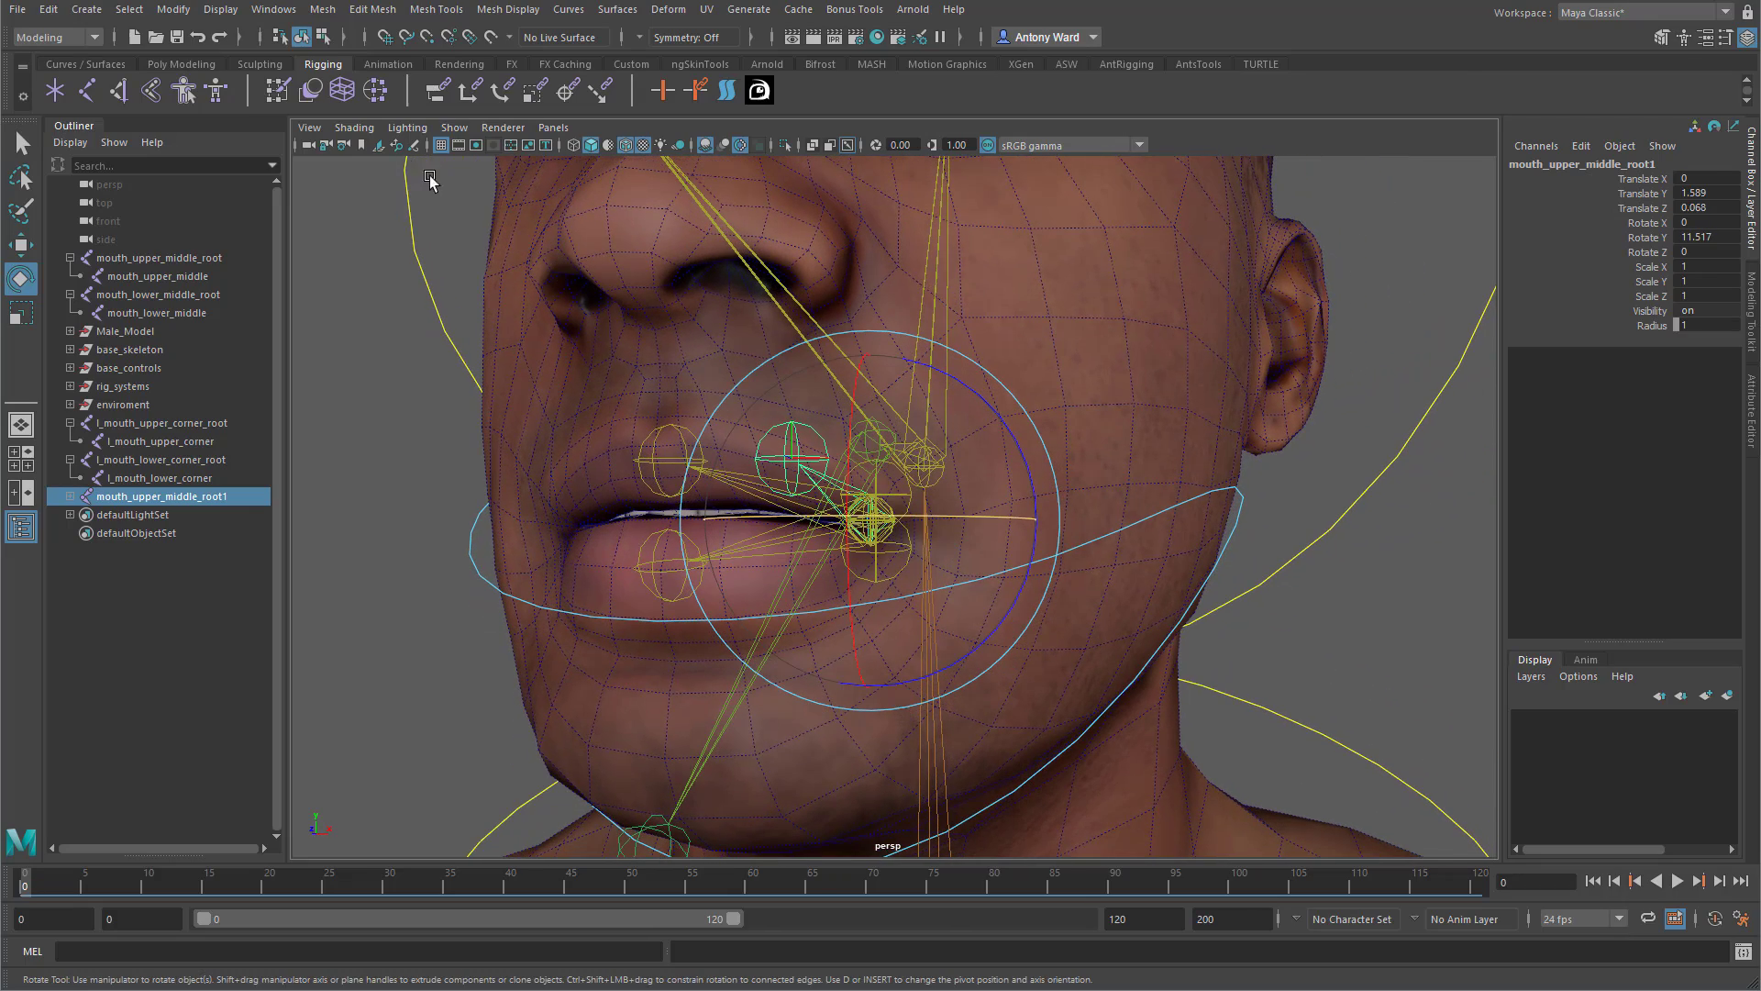
With X-Ray Joints off, refine the duplicated upper lip root to about 9.006 in Rotate Y and 0.897 in Rotate X.
click(354, 128)
click(394, 347)
alt+drag(928, 614, 932, 516)
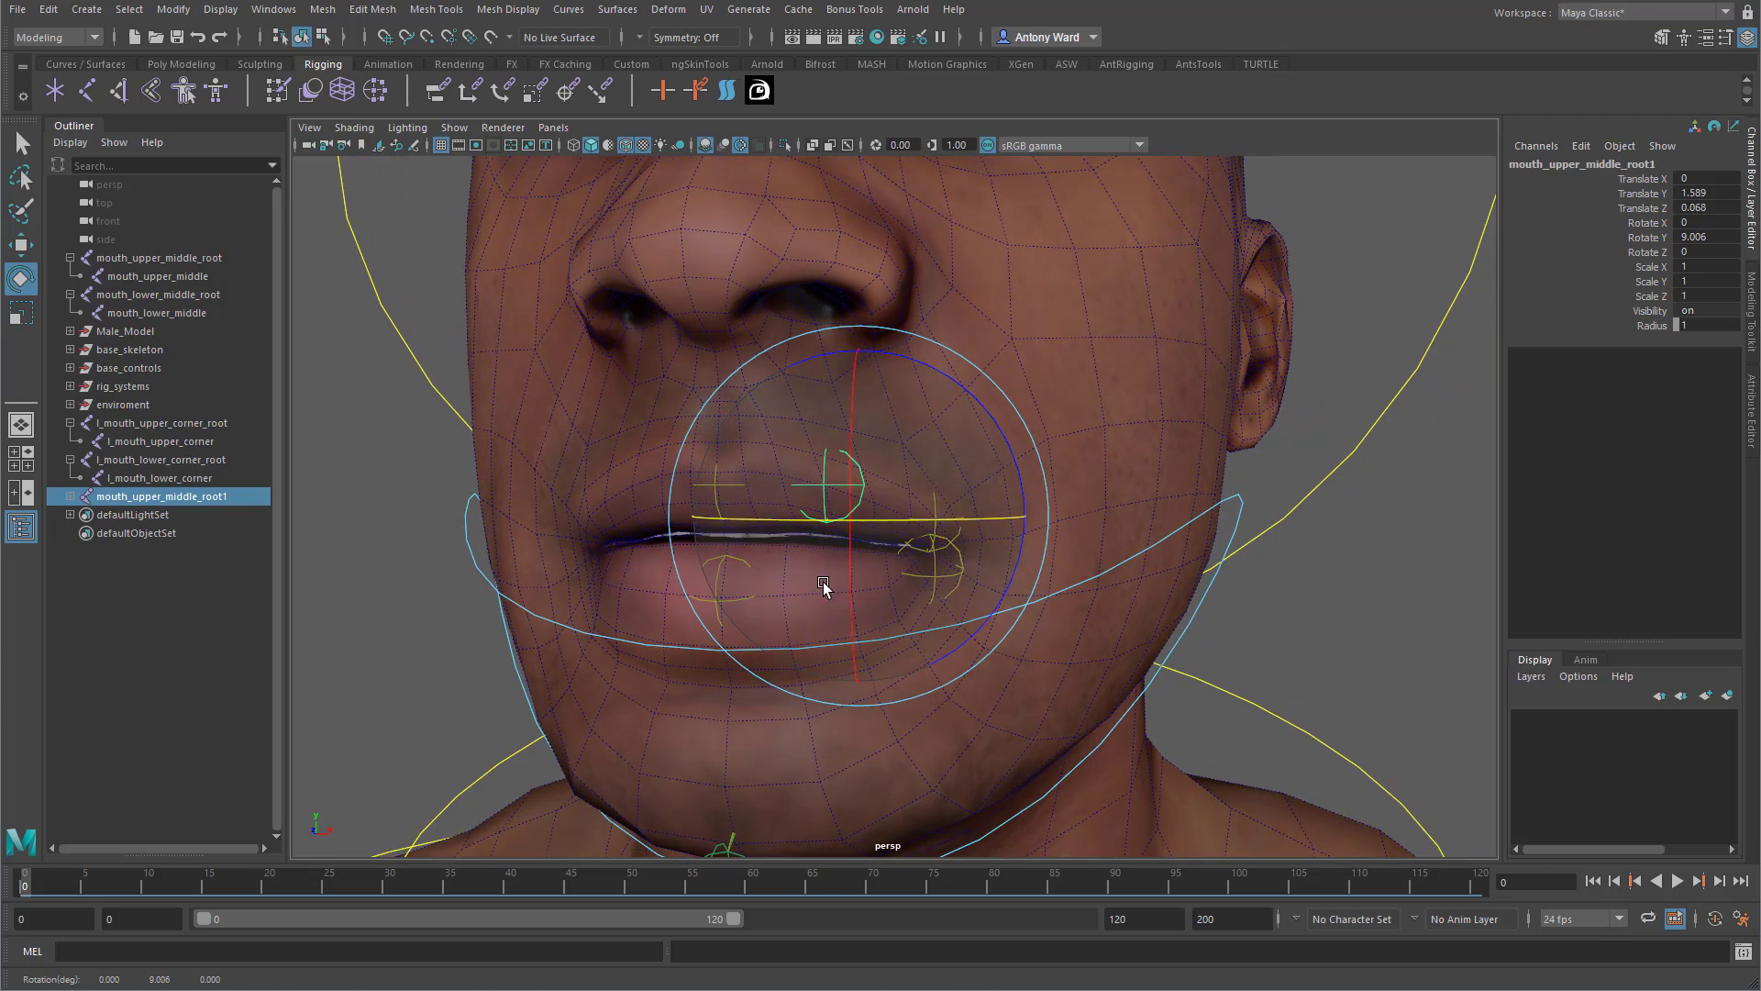
alt+drag(826, 589, 1012, 556)
Move the child joint of mouth_upper_middle_root1 back into the lip, to about 0.084 in Translate Z.
click(589, 472)
key(w)
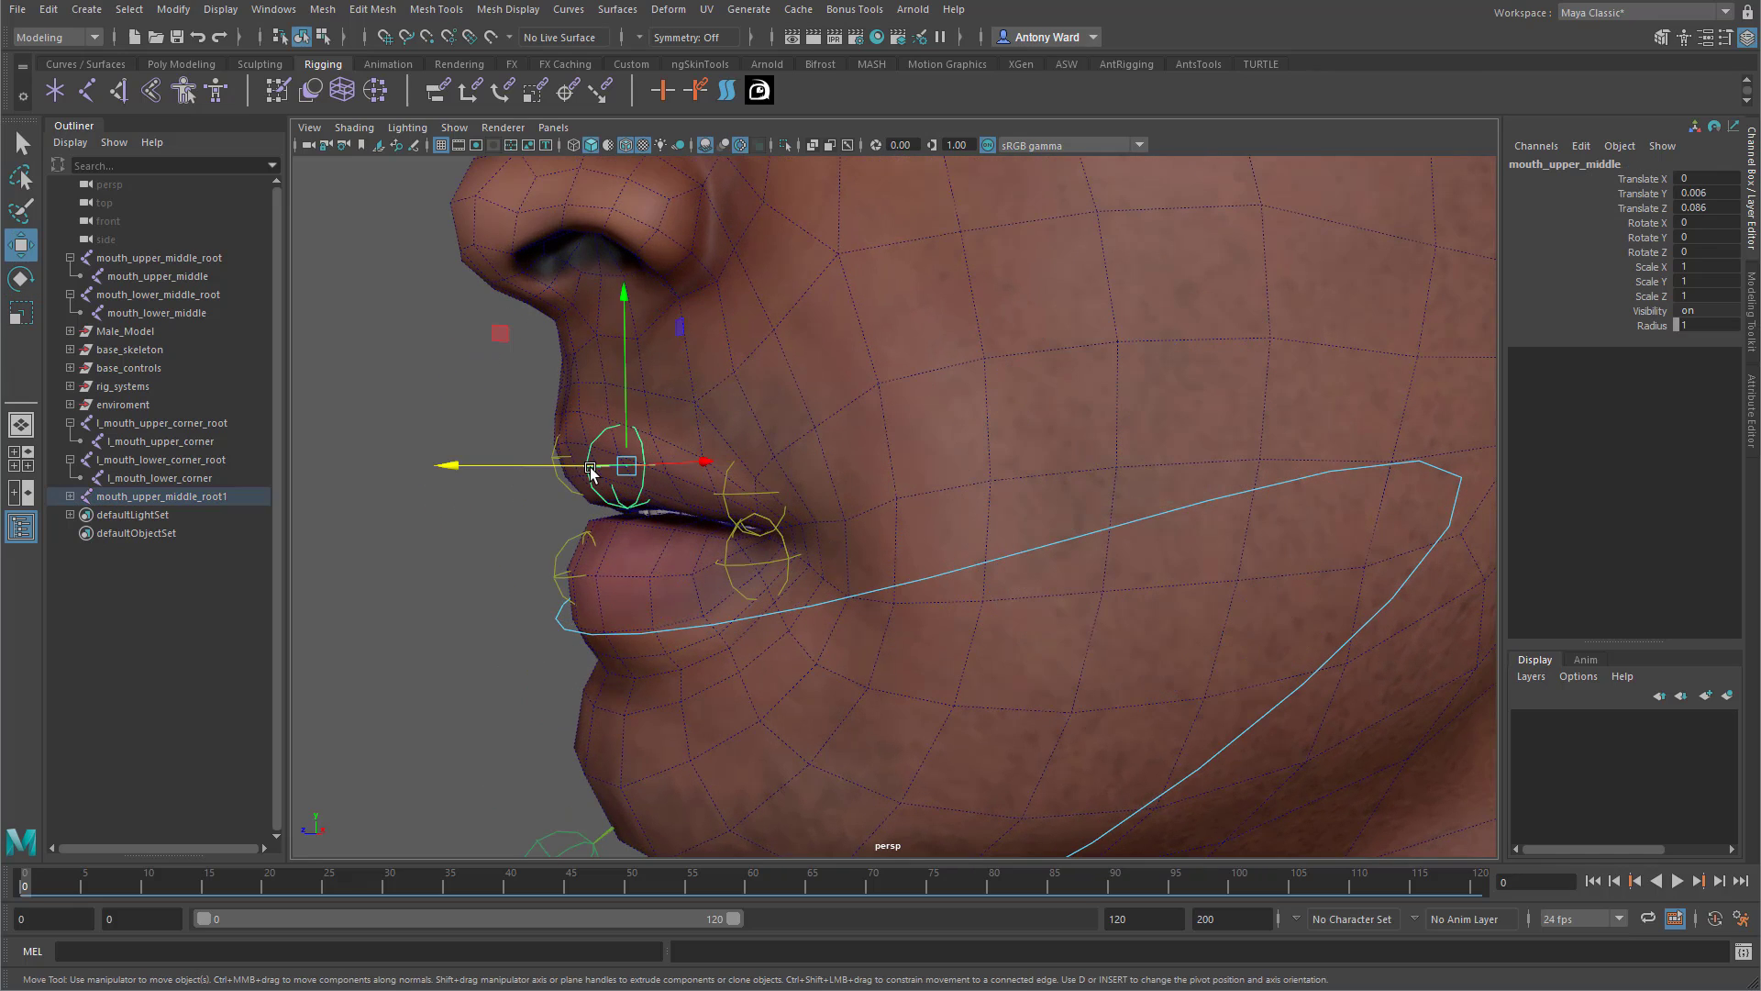
drag(448, 476, 464, 466)
alt+drag(750, 568, 862, 572)
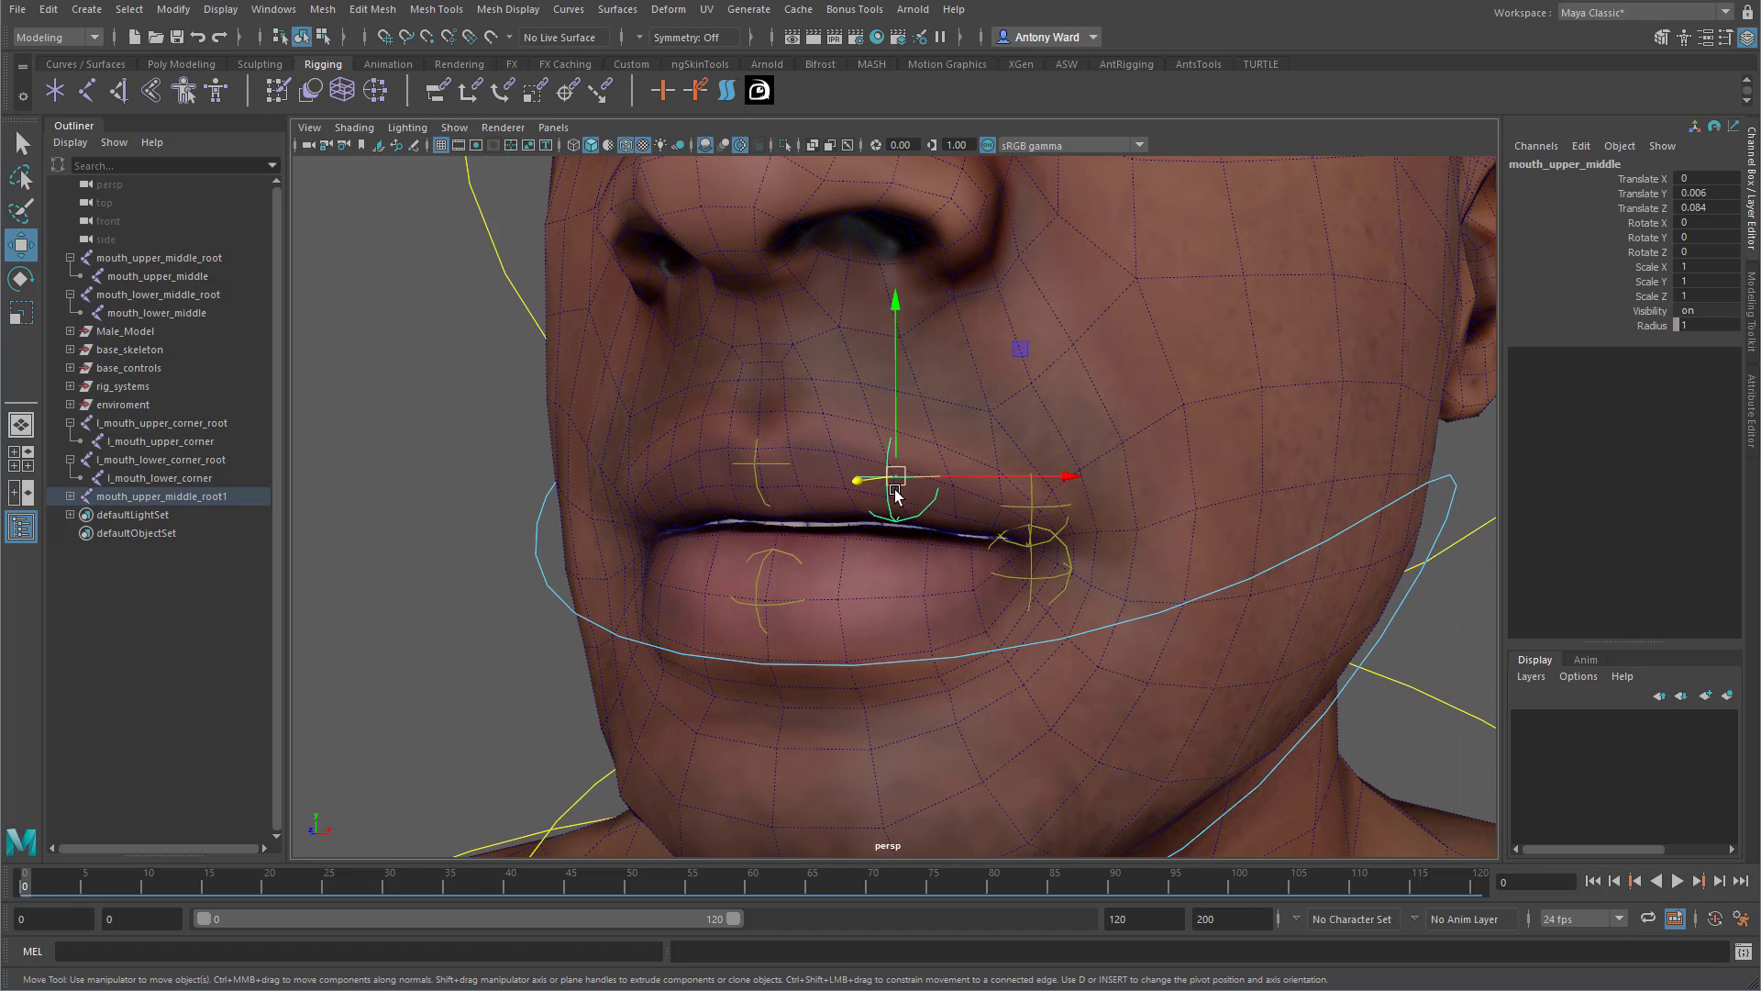
alt+drag(906, 512, 872, 562)
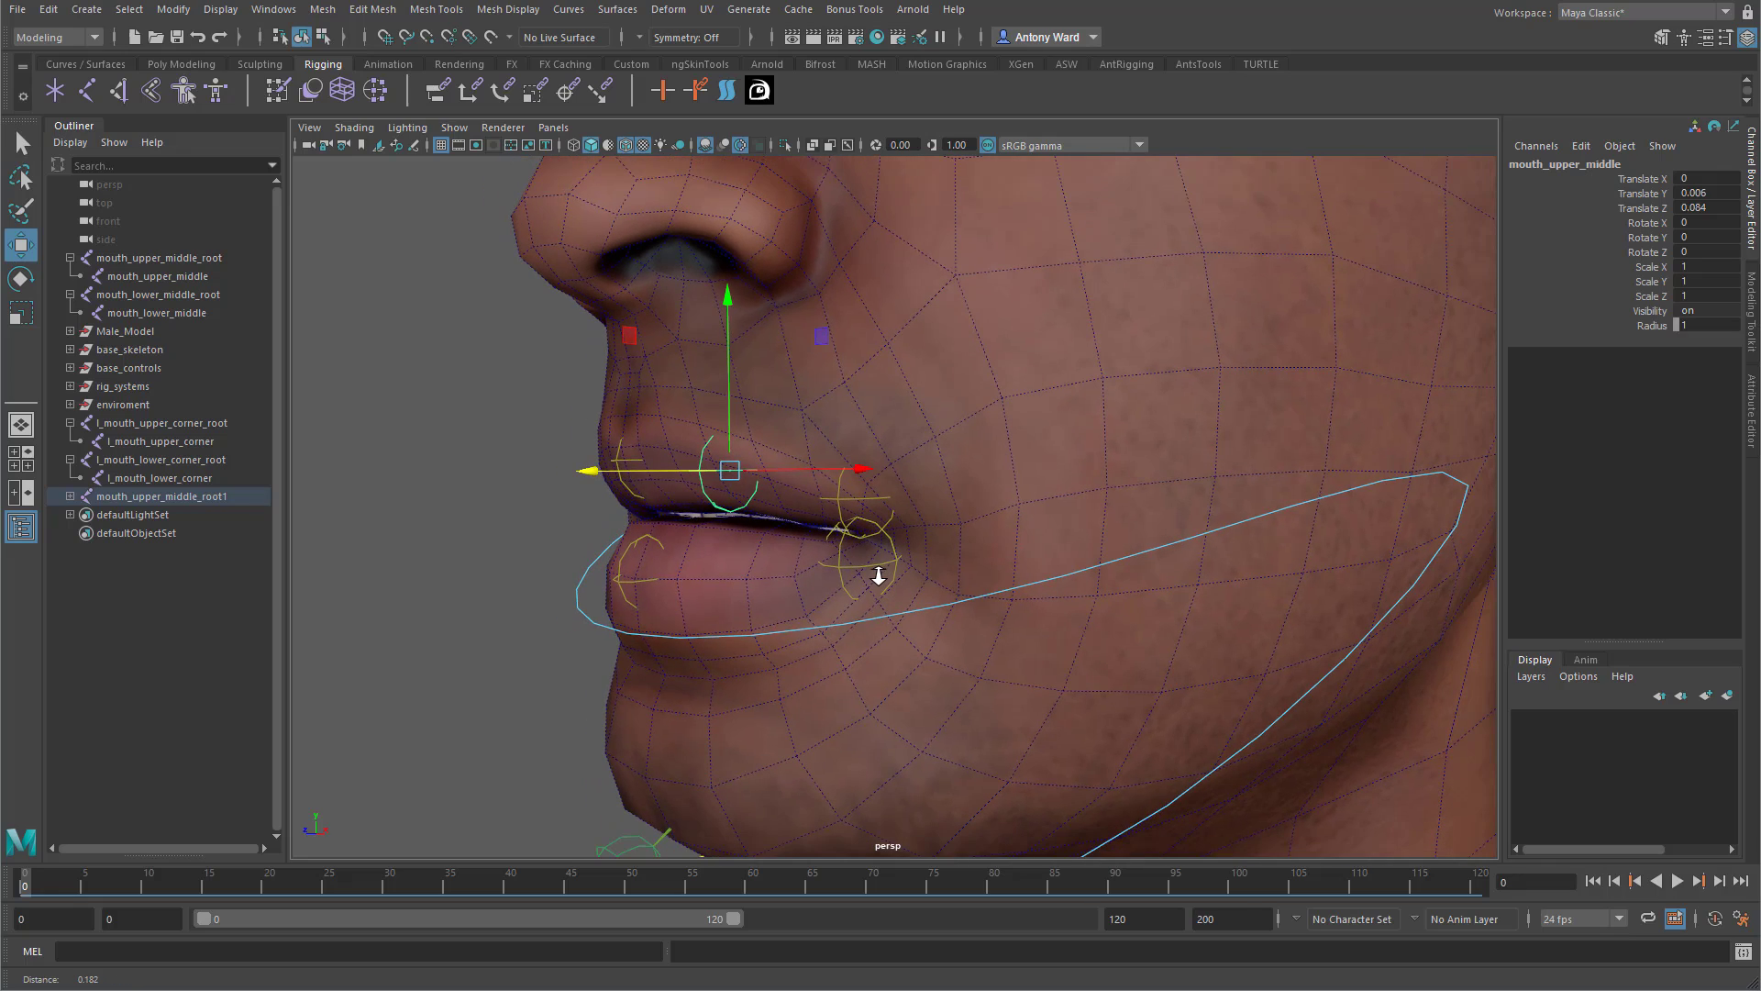
Duplicate mouth_upper_middle_root1 and rotate the copy down to about 9.778 in Rotate X for the lower lip.
click(69, 495)
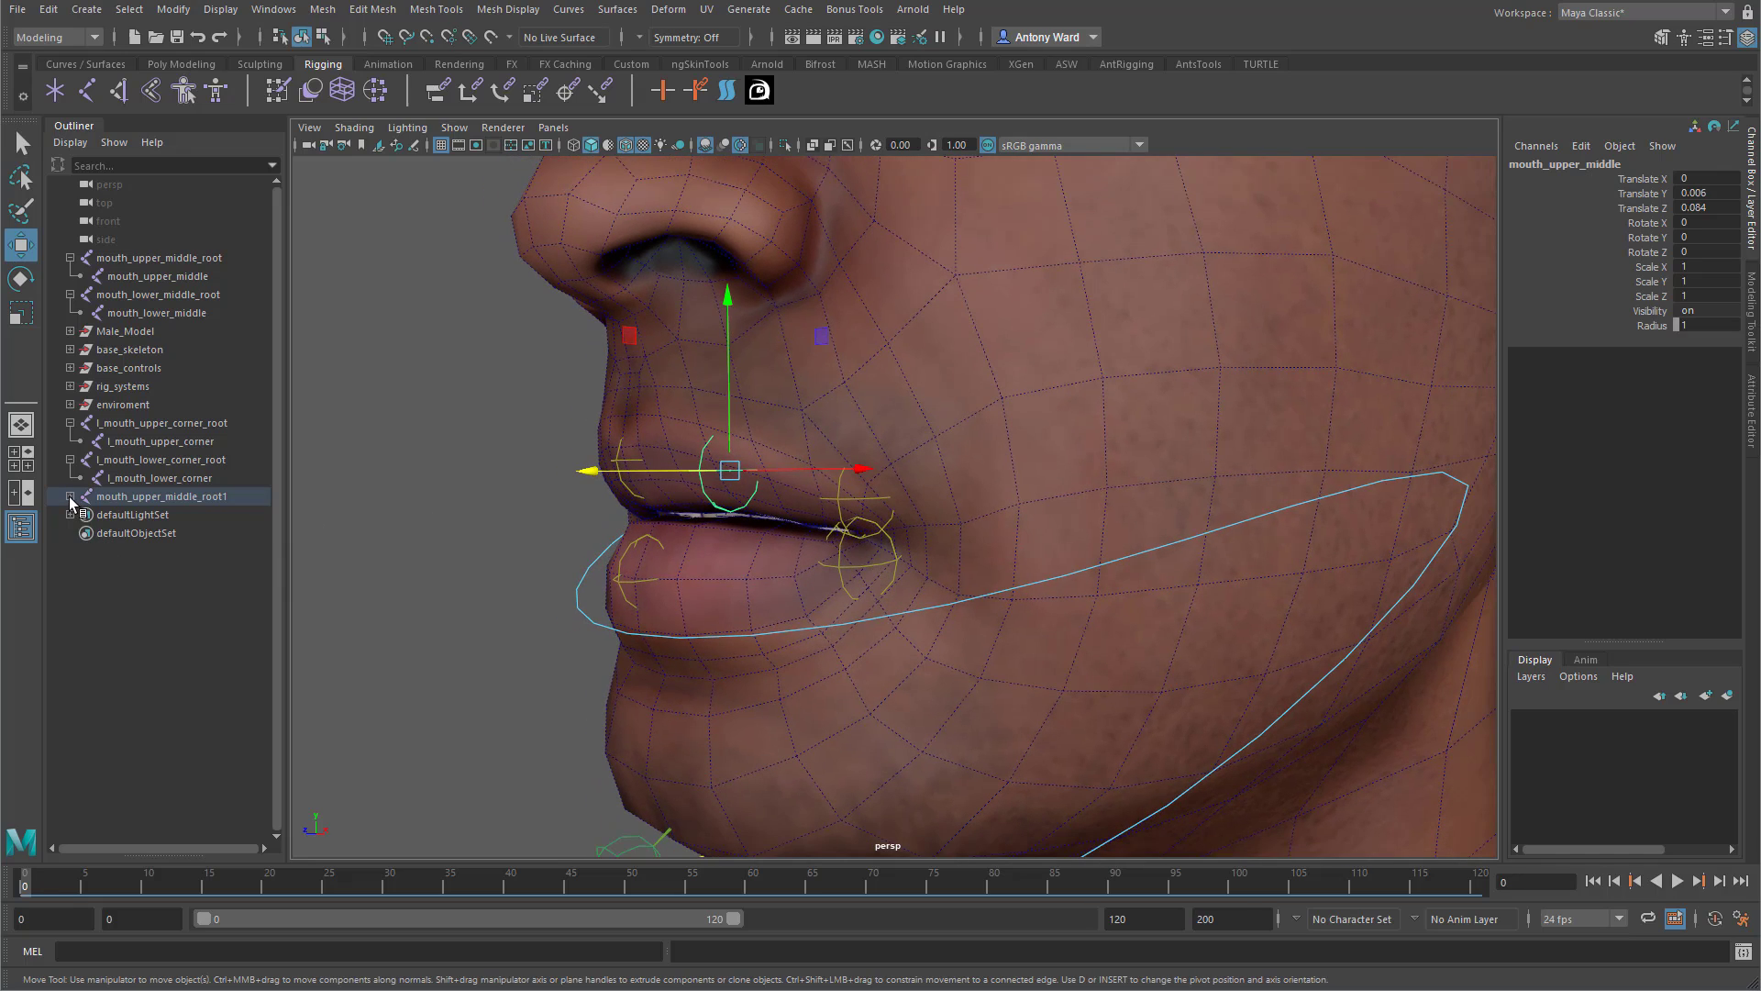
click(201, 497)
key(ctrl+d)
key(e)
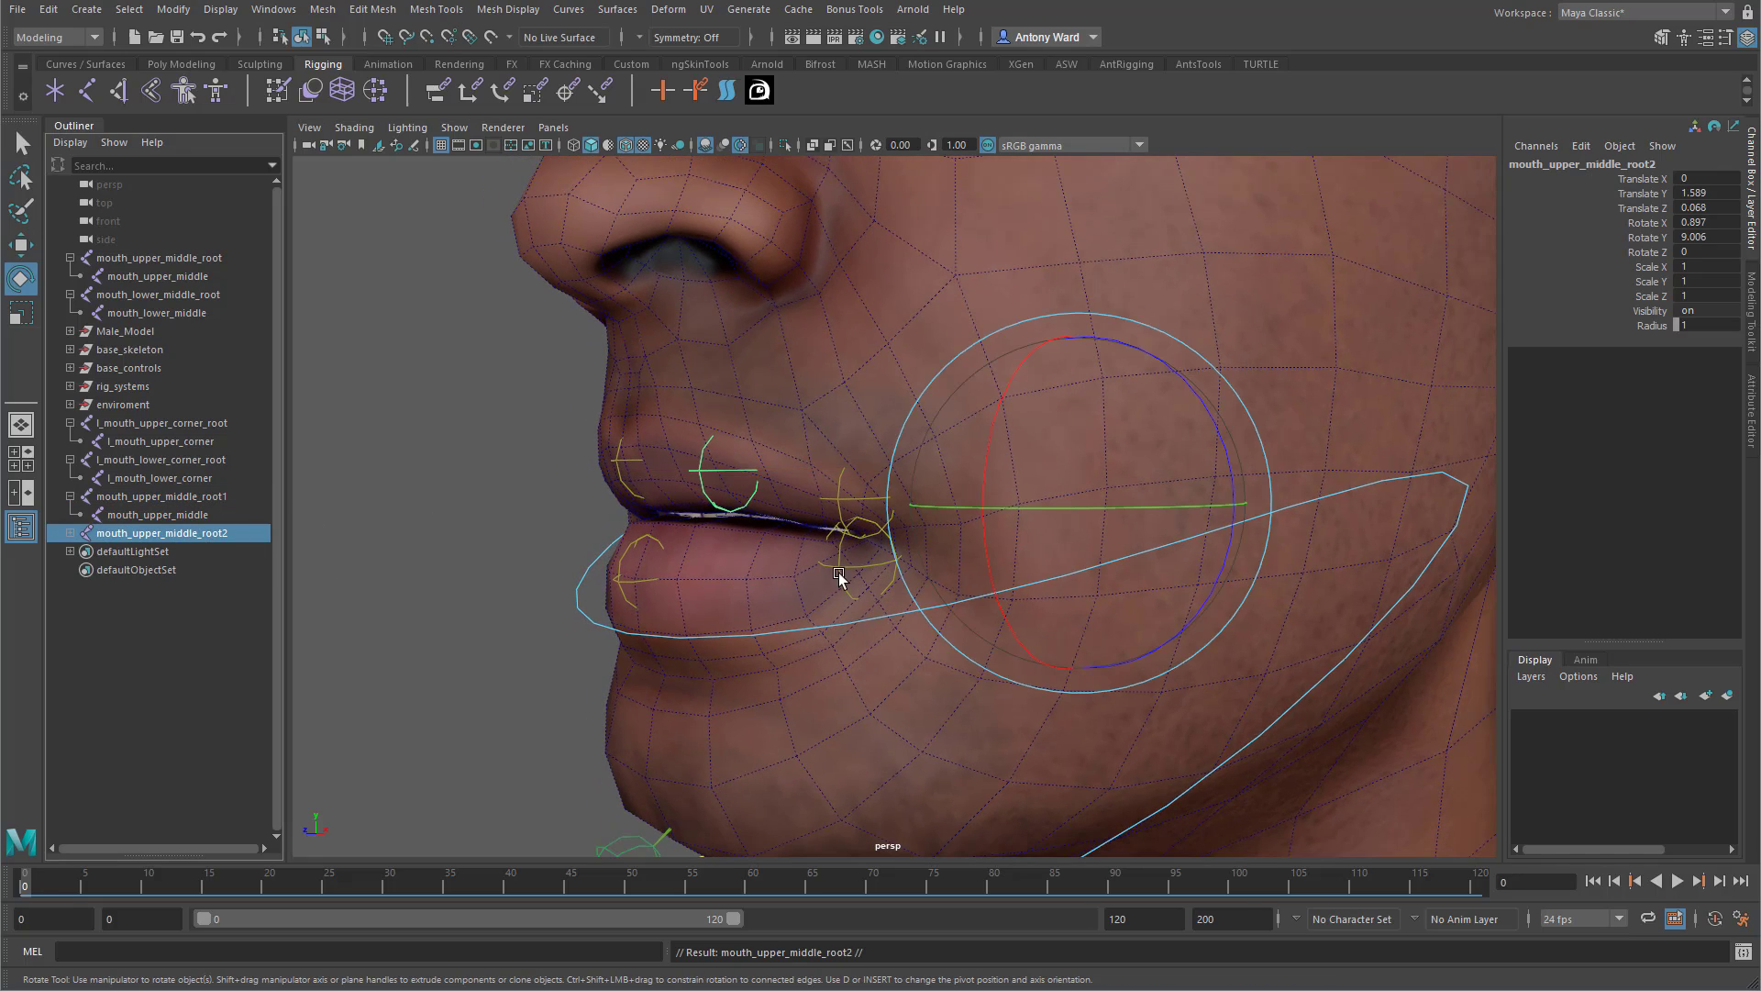
drag(983, 535, 684, 538)
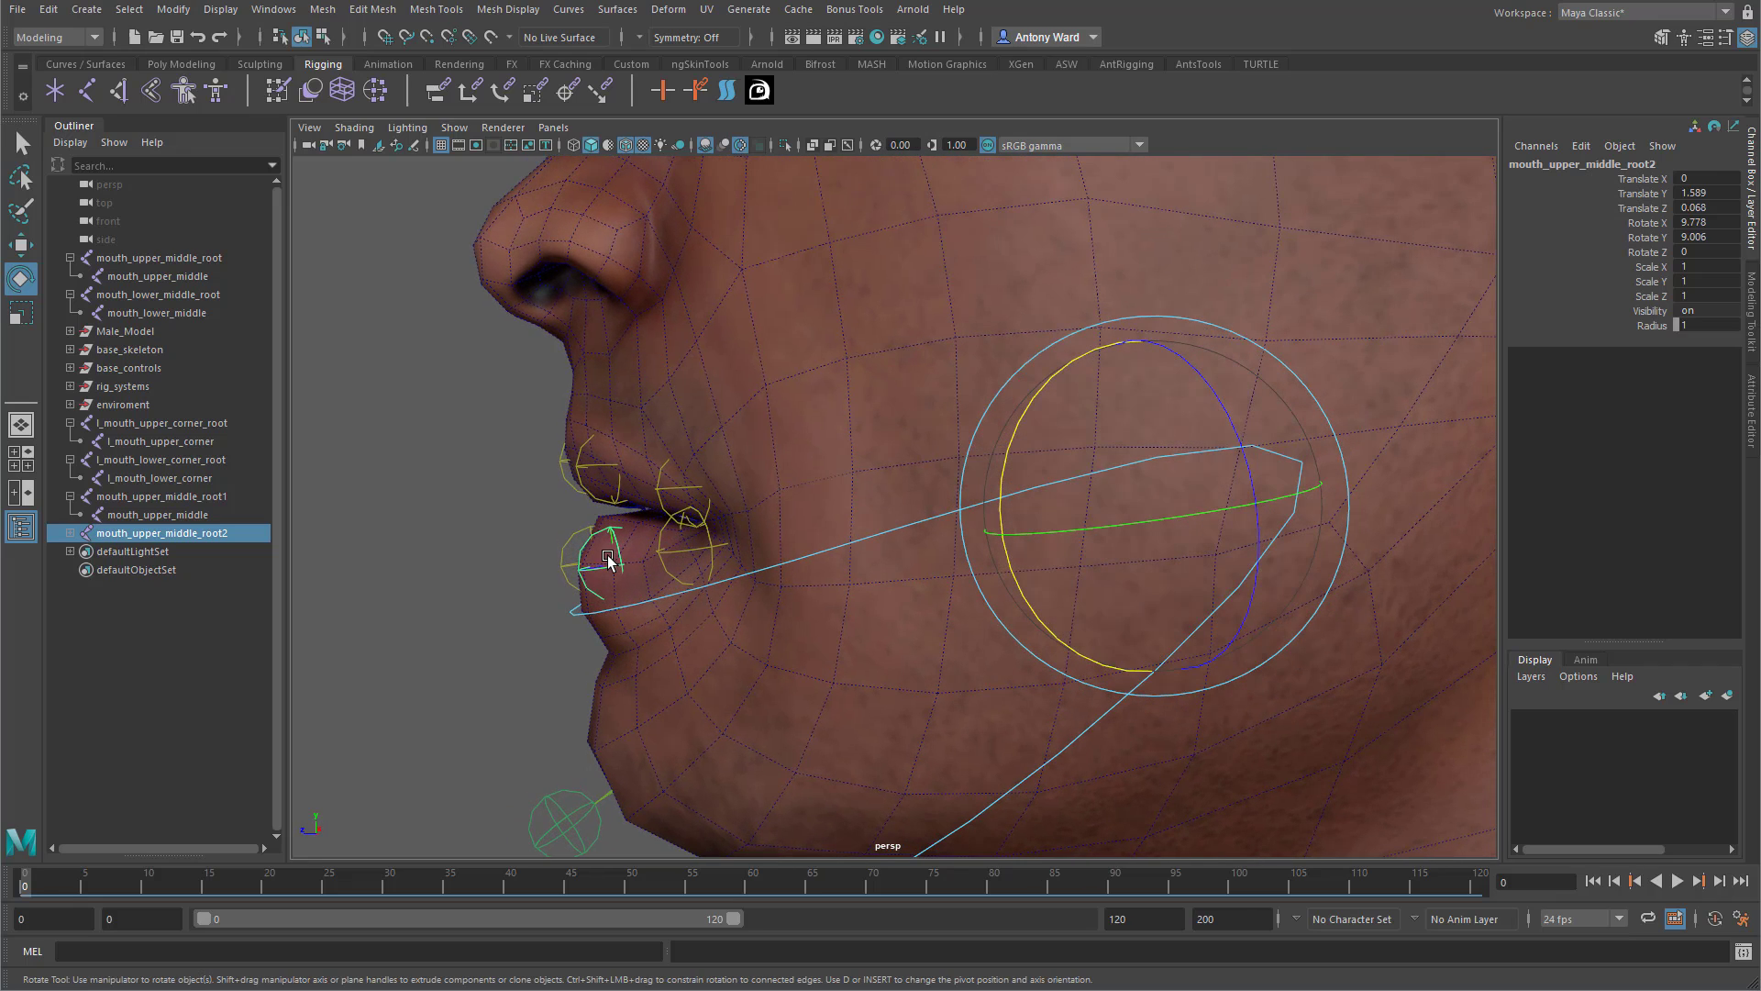
Move l_mouth_lower_corner slightly back into the lip, to about 0.076 in Translate Z, and select the upper lip's new child joint.
click(570, 590)
key(w)
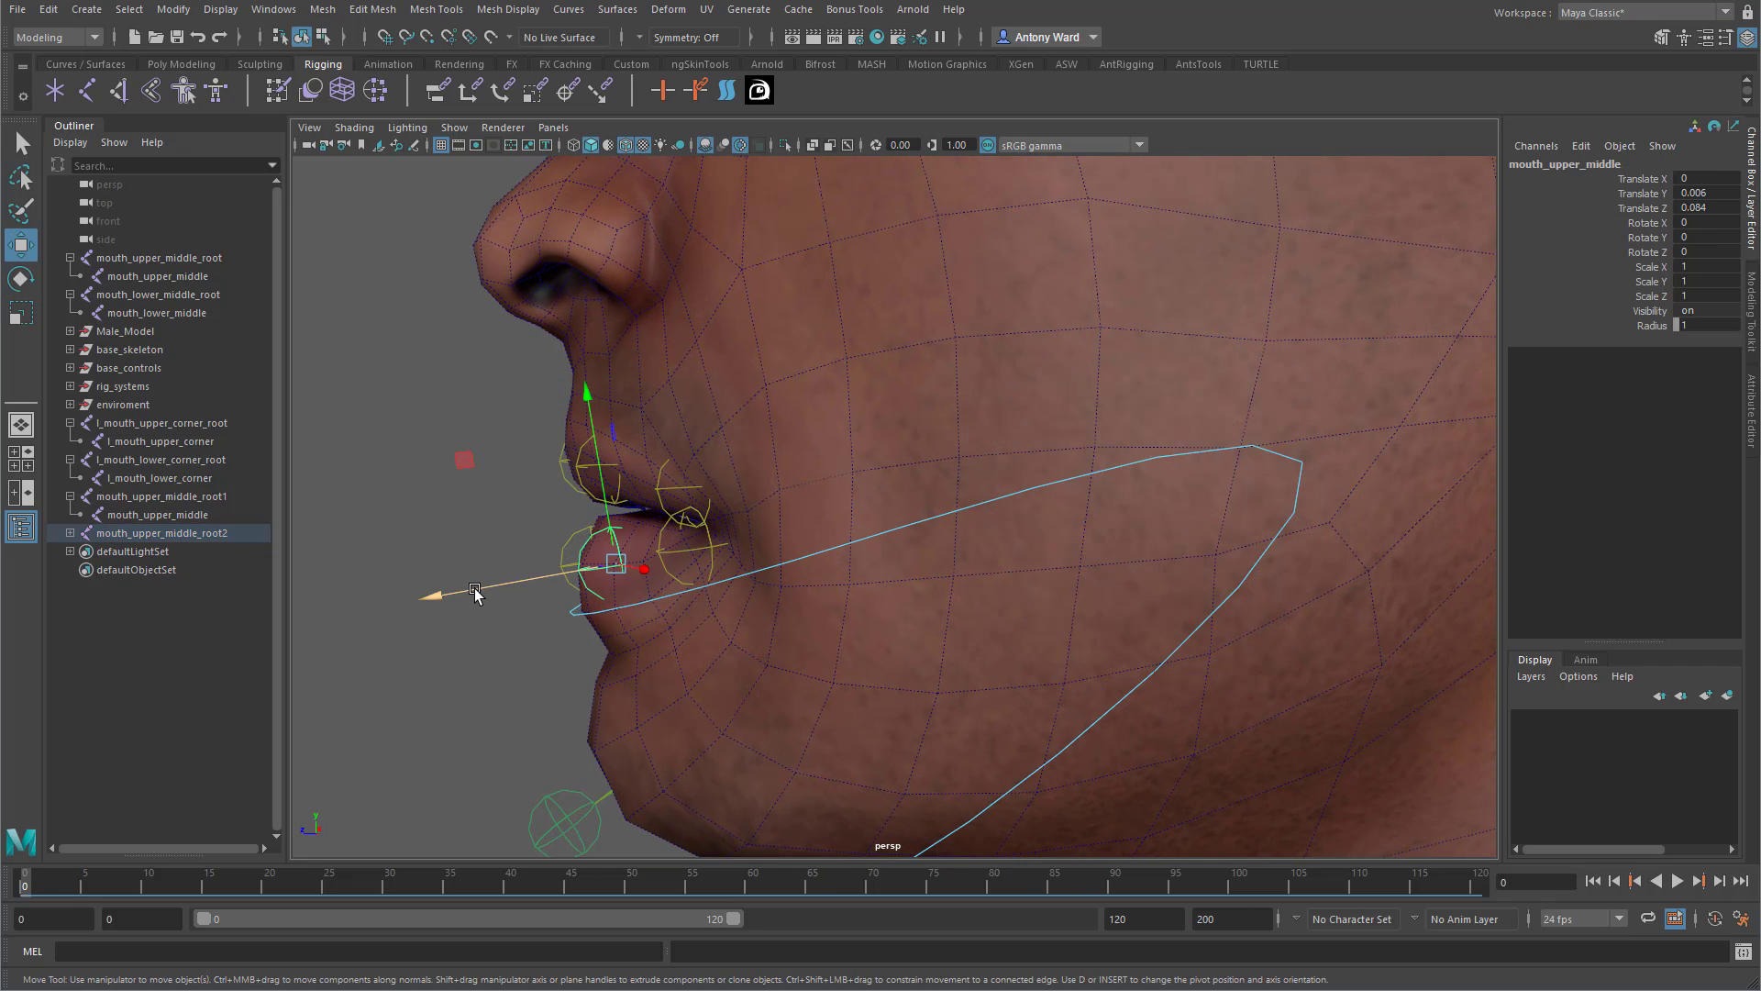
click(619, 567)
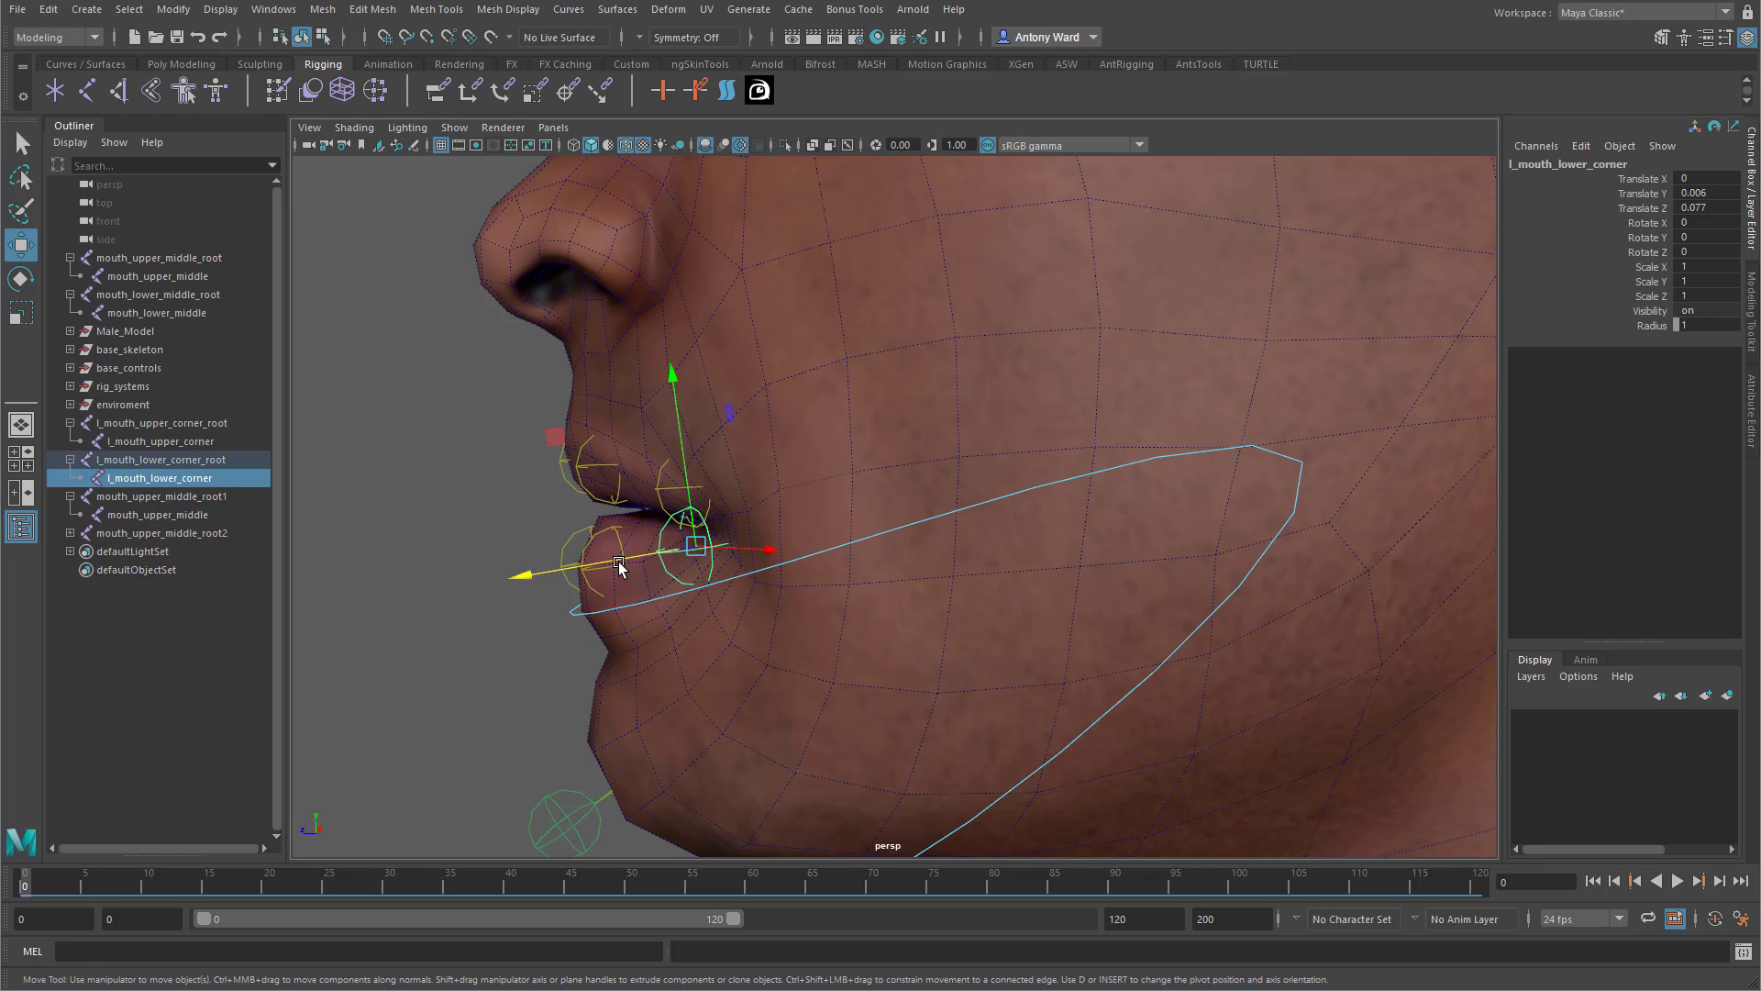
drag(619, 567, 636, 520)
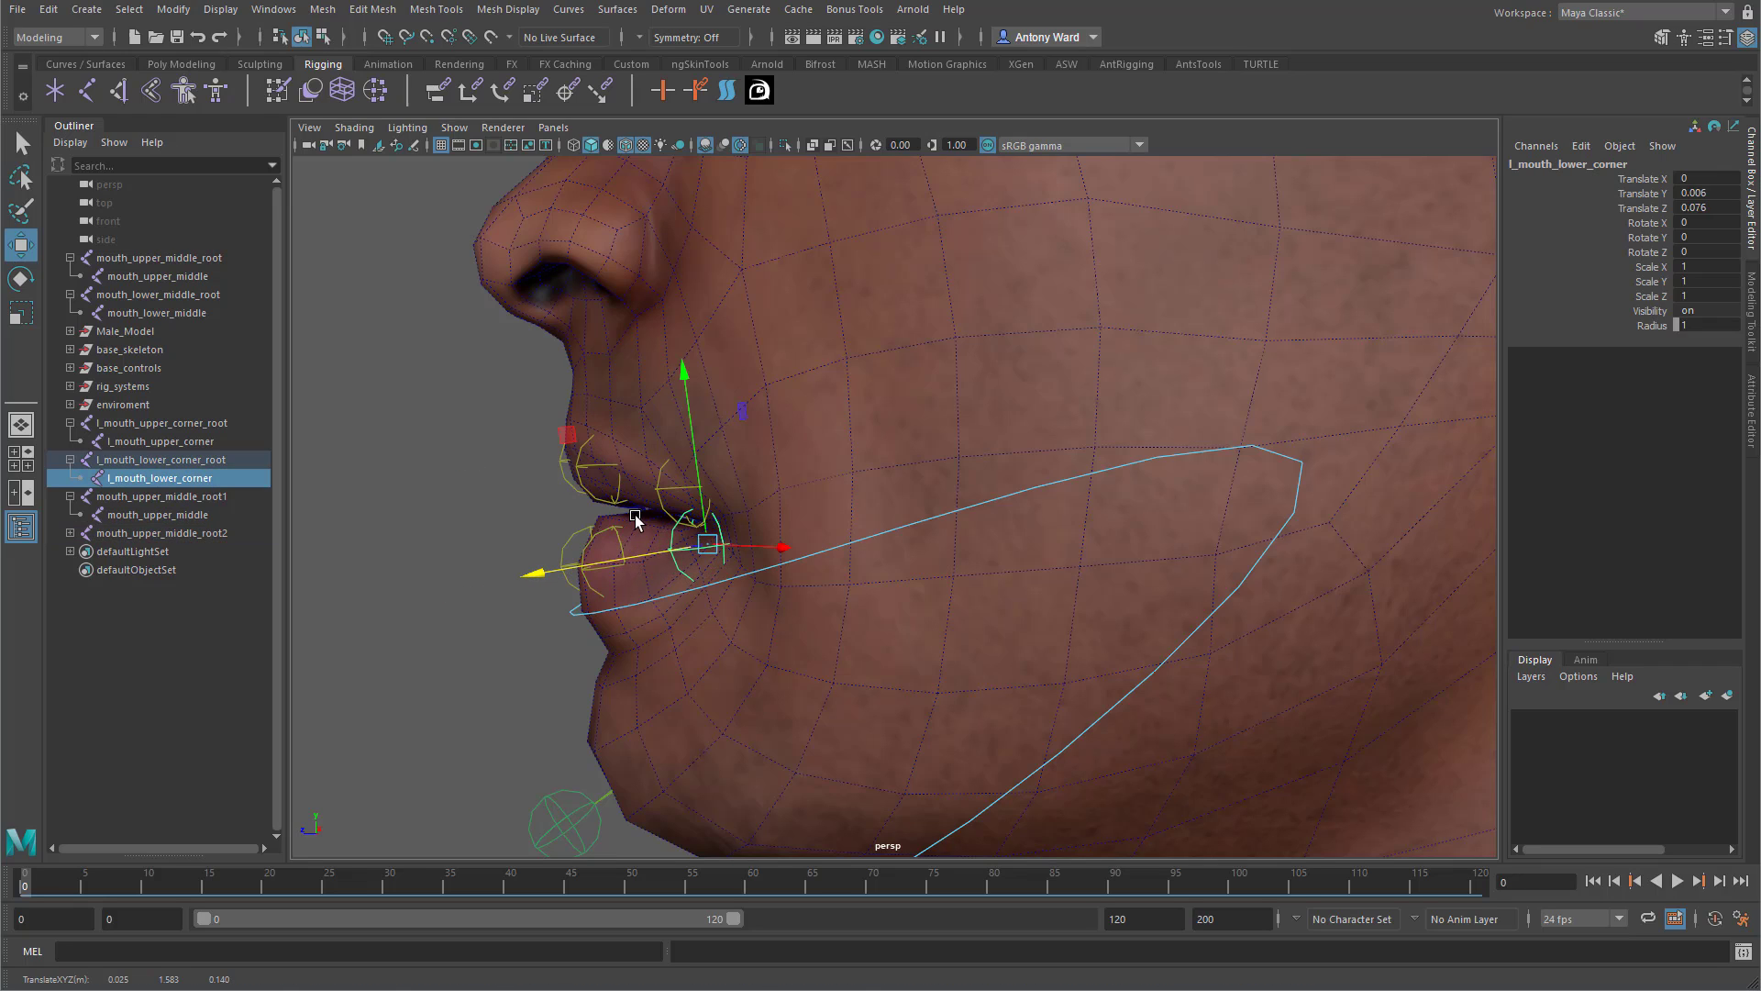
click(585, 495)
drag(563, 469, 768, 612)
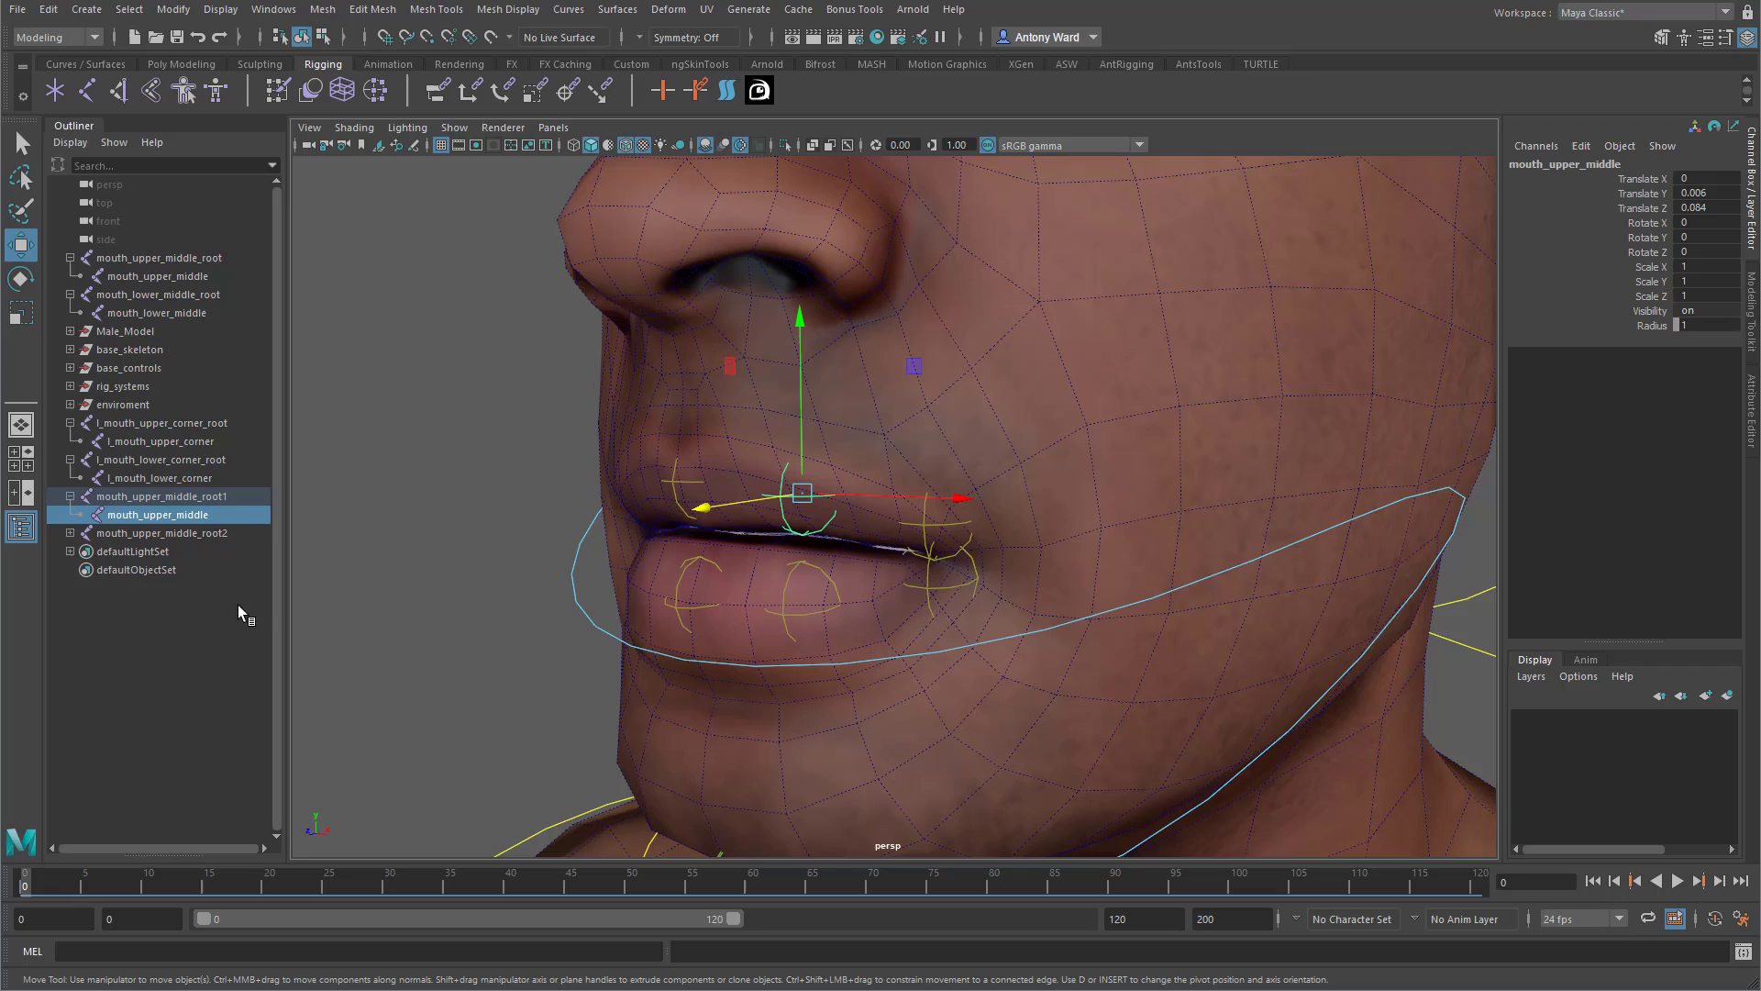
Expand mouth_upper_middle_root2 and rename mouth_upper_middle_root1 as l_mouth_upper_root.
click(178, 460)
click(189, 498)
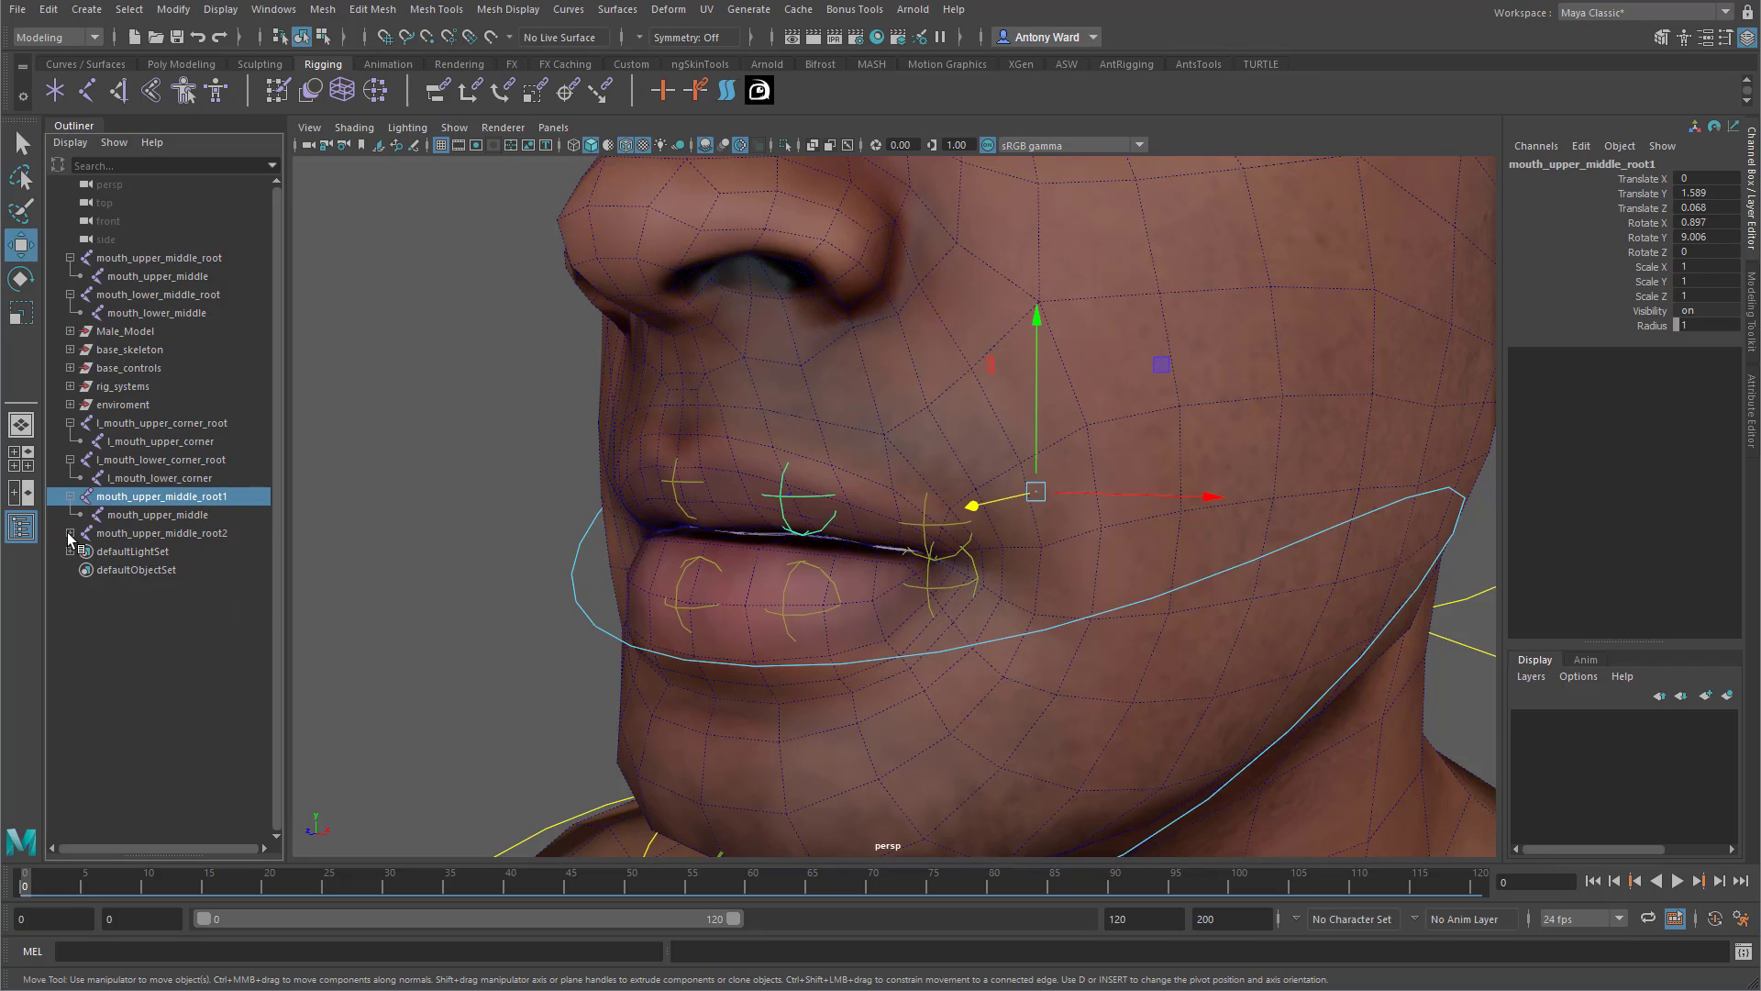
double_click(175, 498)
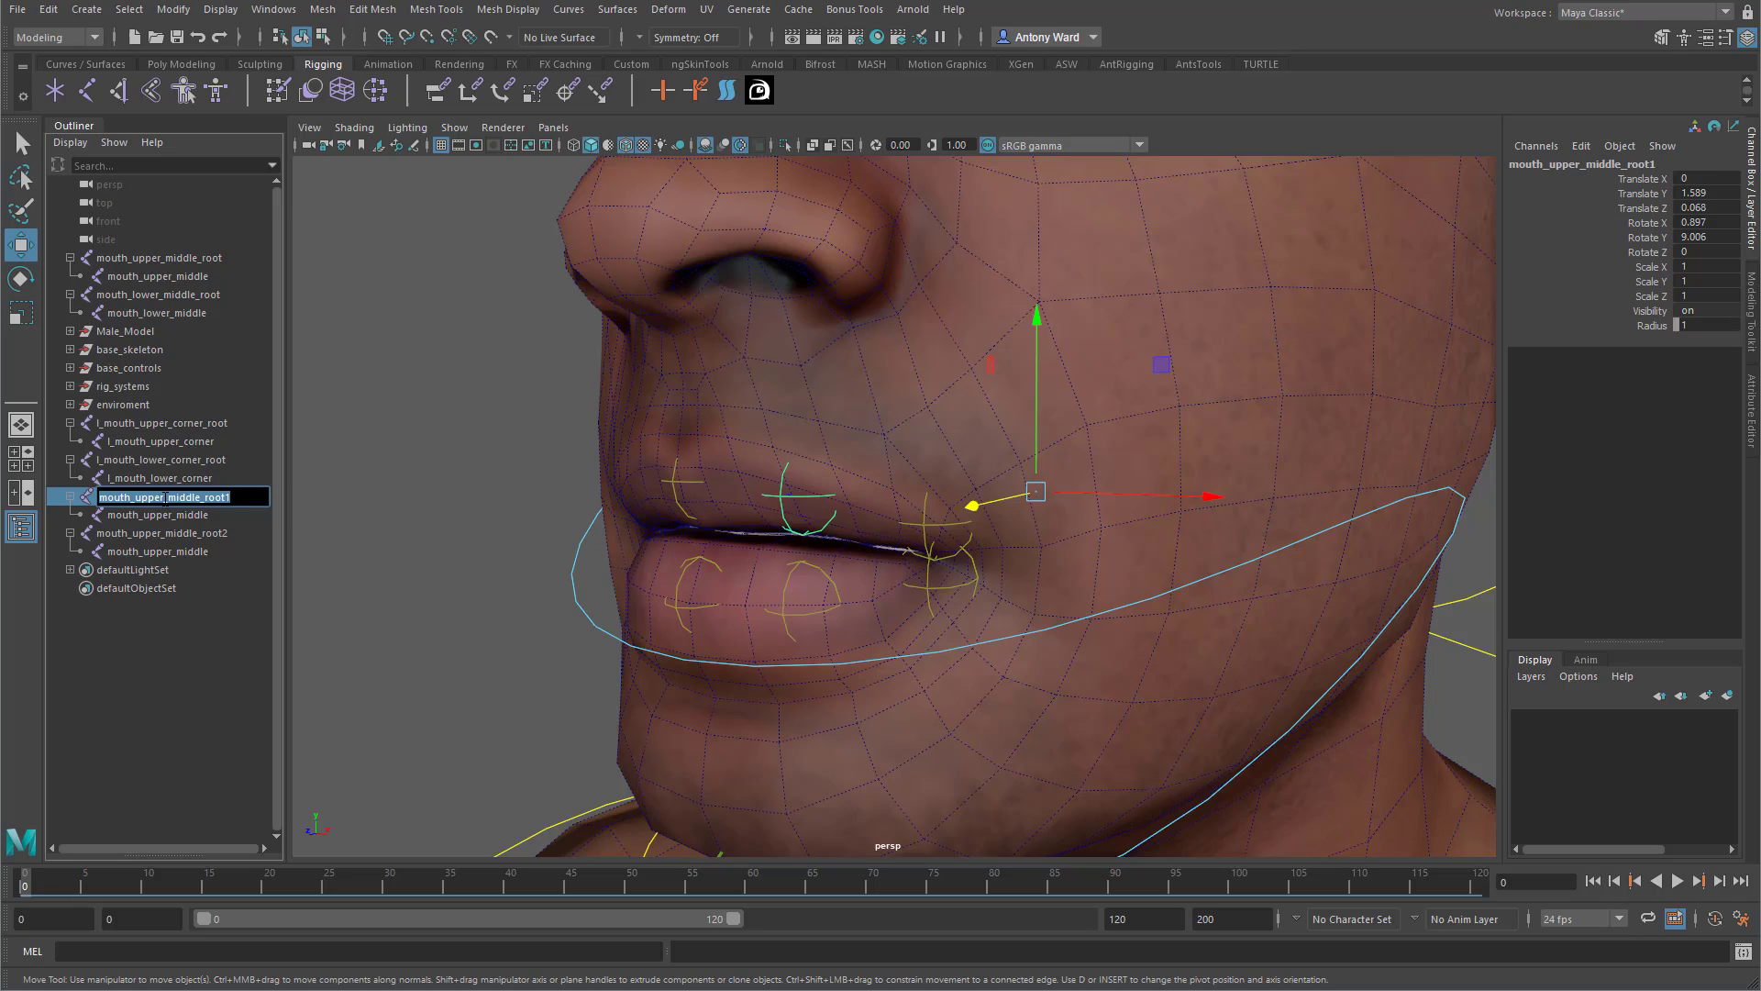
click(166, 498)
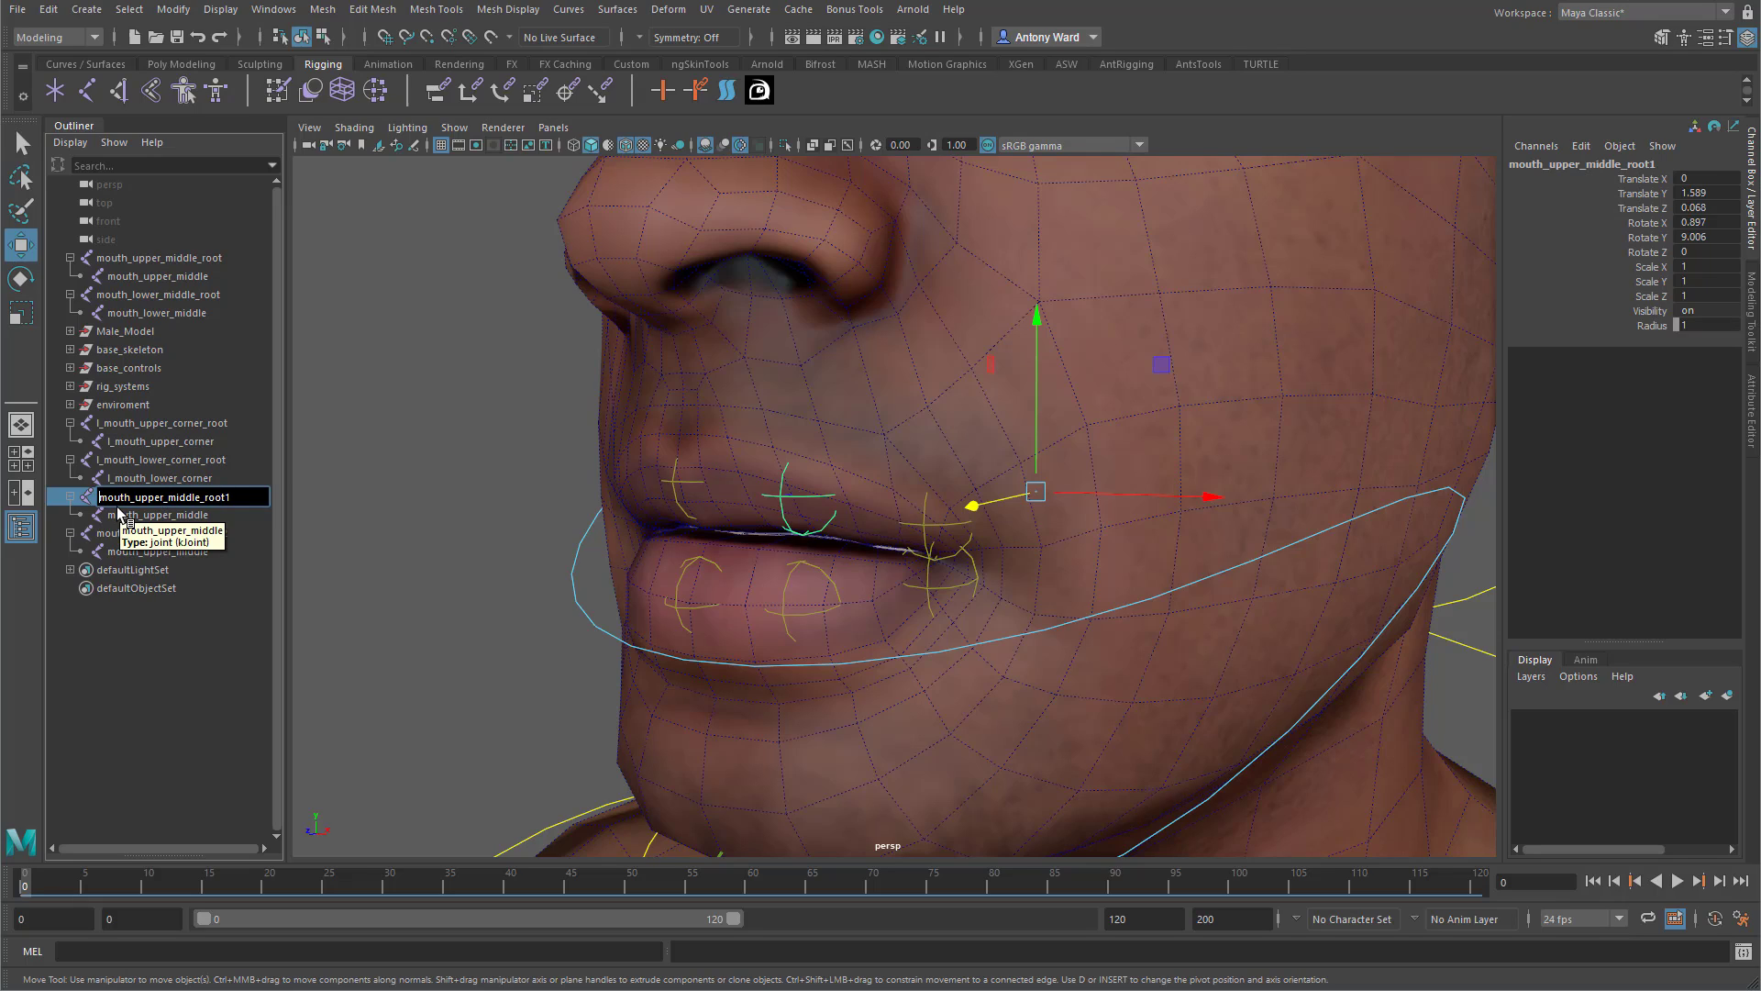
key(Home)
text(l_)
key(BackSpace)
key(Return)
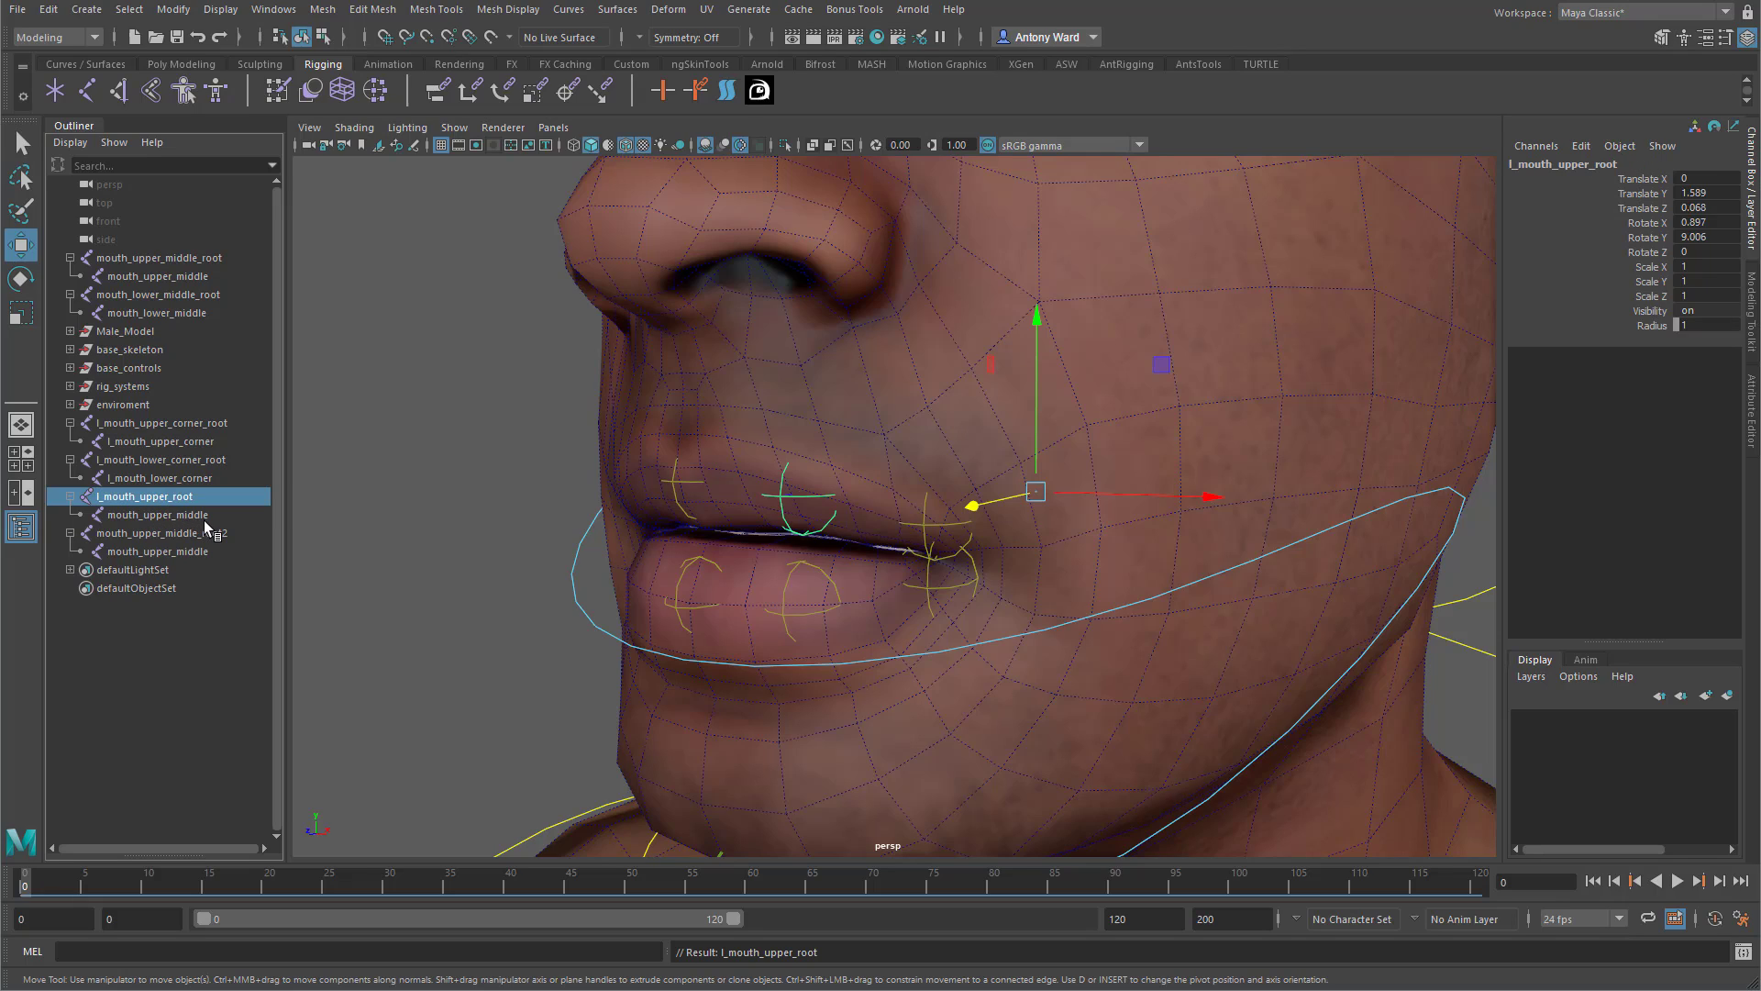
Rename l_mouth_upper_root as l_mouth_outer_root.
double_click(175, 499)
click(162, 497)
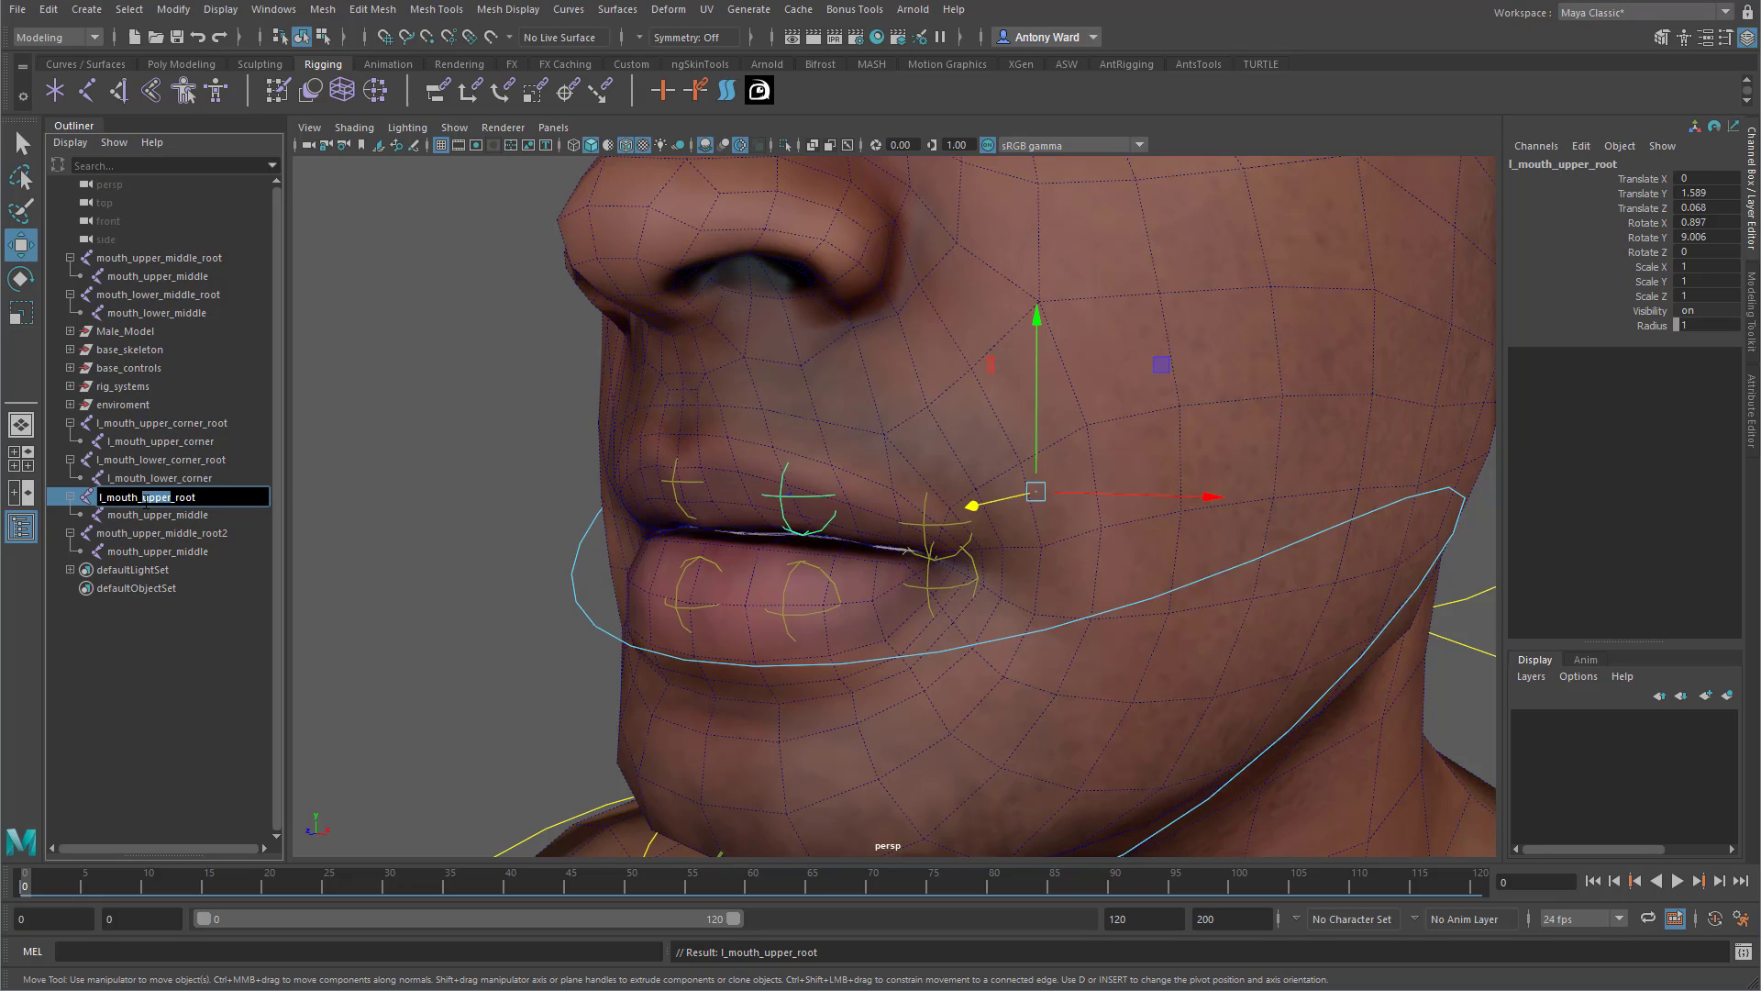
text(lo)
key(Return)
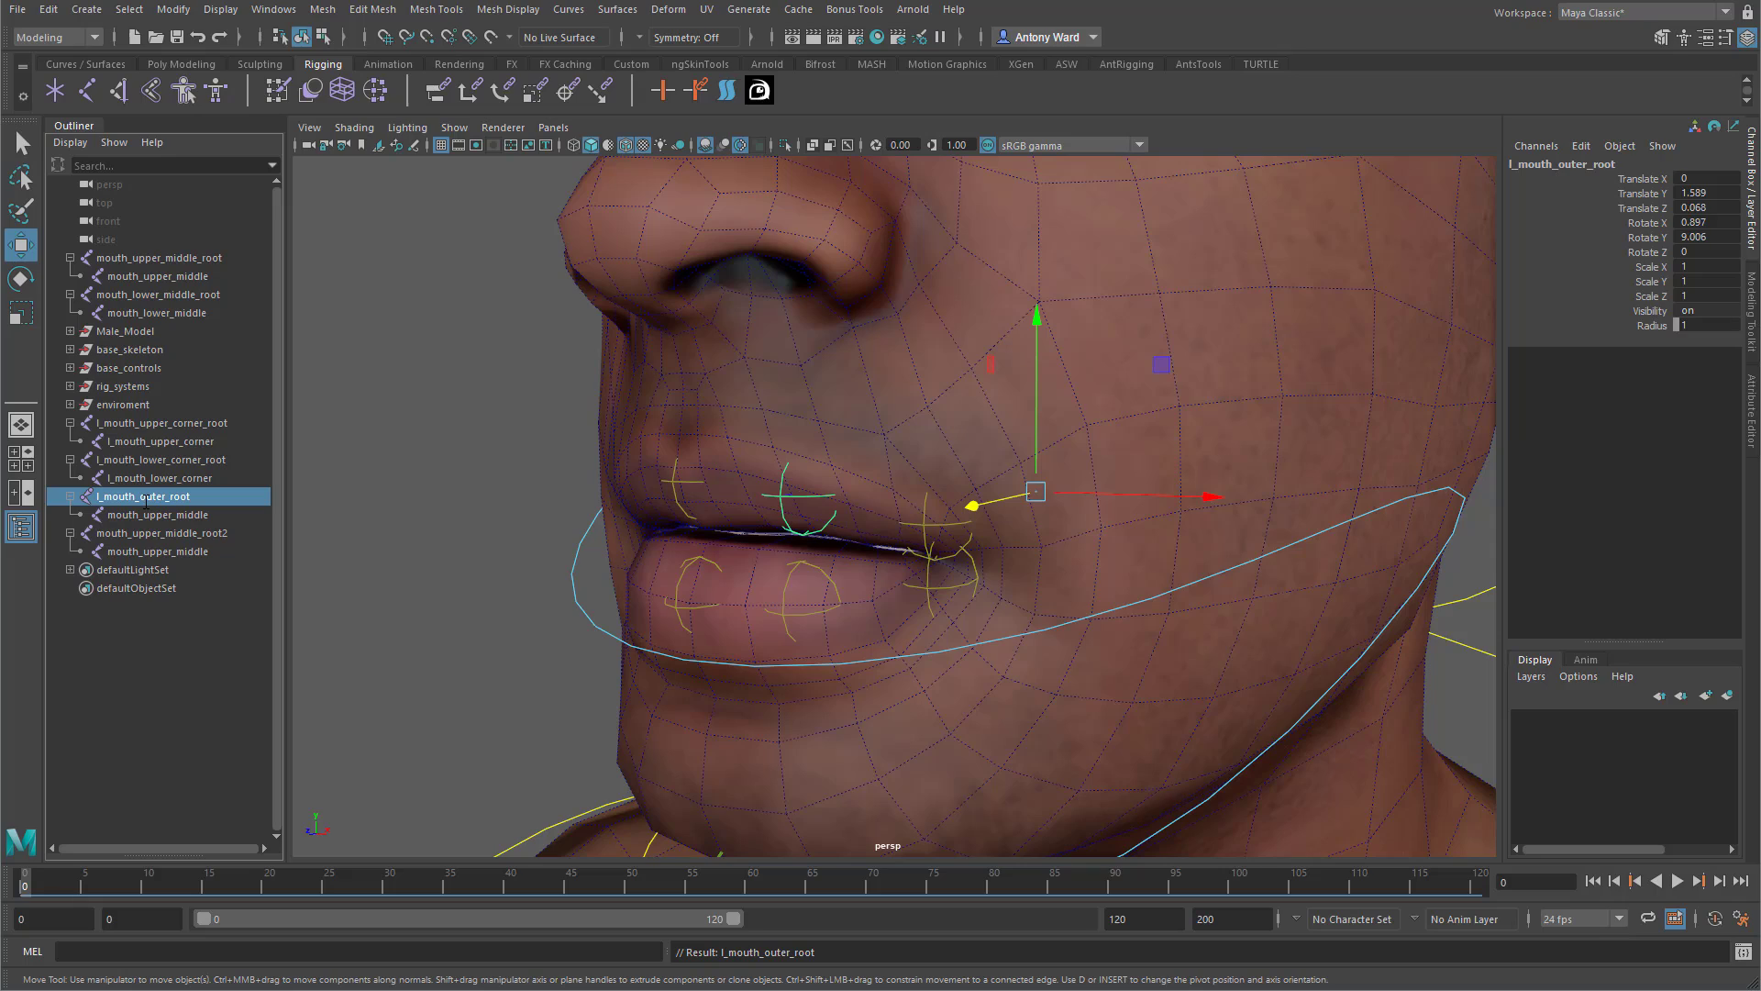
Copy the name l_mouth_outer_root onto its child joint mouth_upper_middle.
double_click(144, 500)
key(ctrl+c)
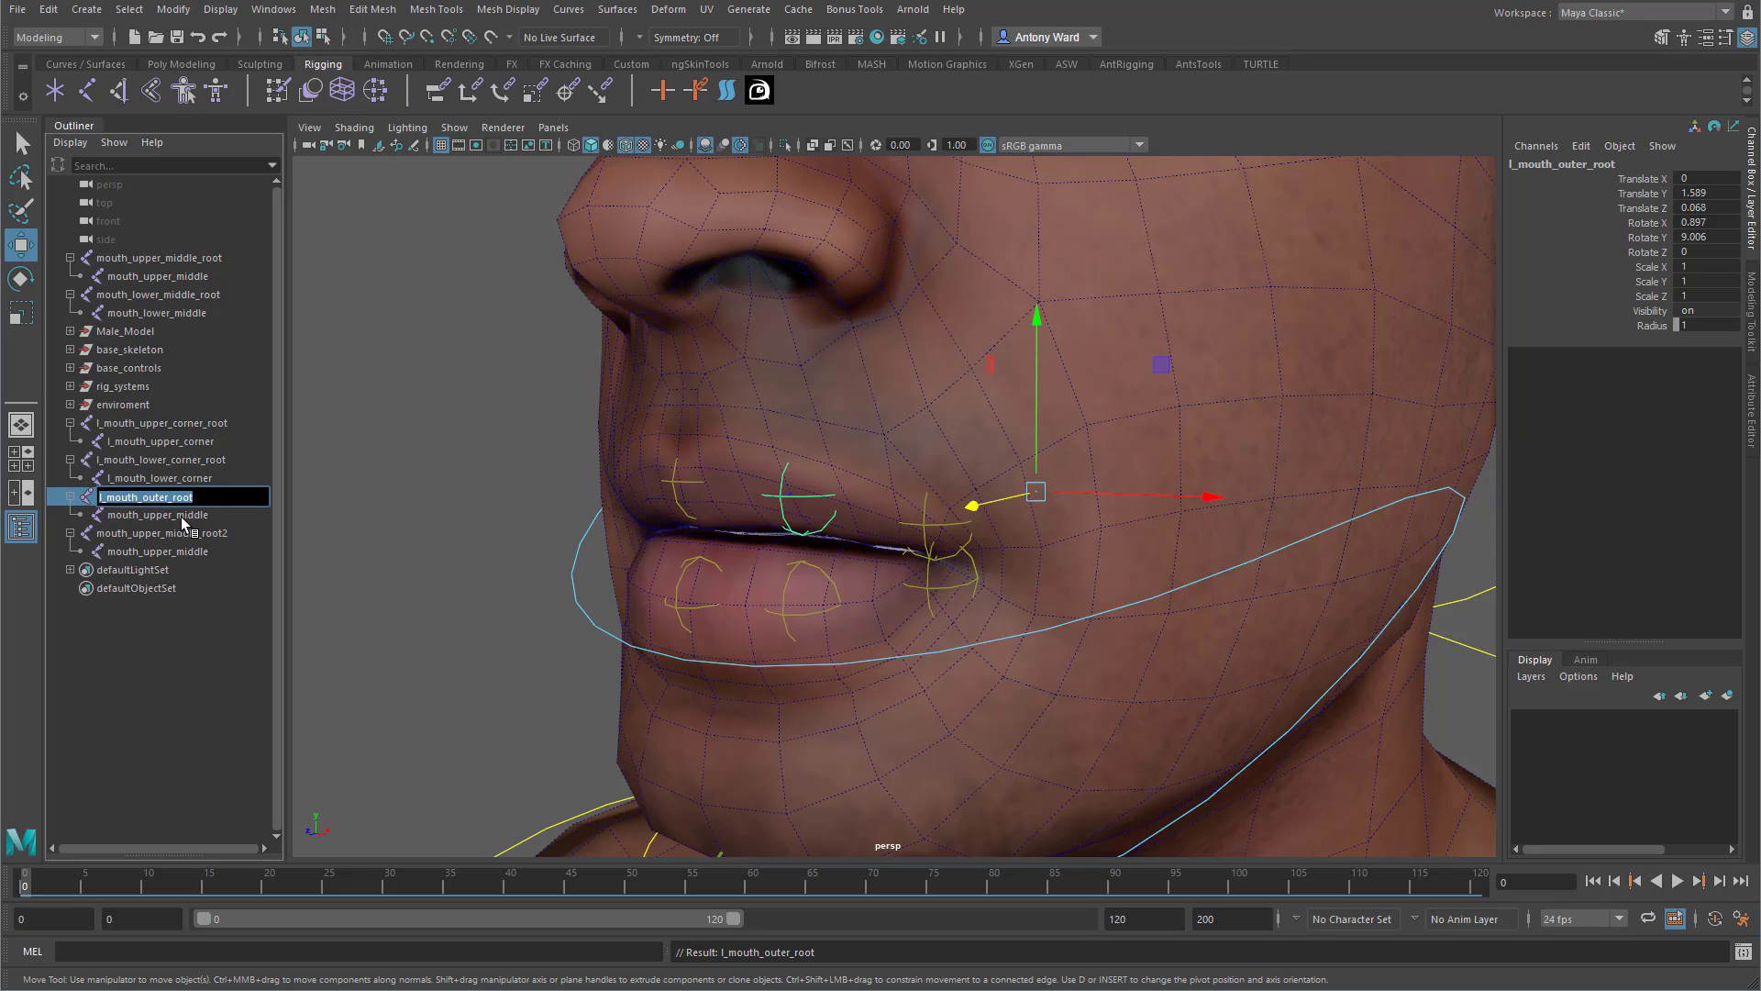
double_click(180, 516)
key(ctrl+v)
Rename the upper lip's intermediate root joint as l_mouth_upper_outer_root.
double_click(195, 499)
click(213, 497)
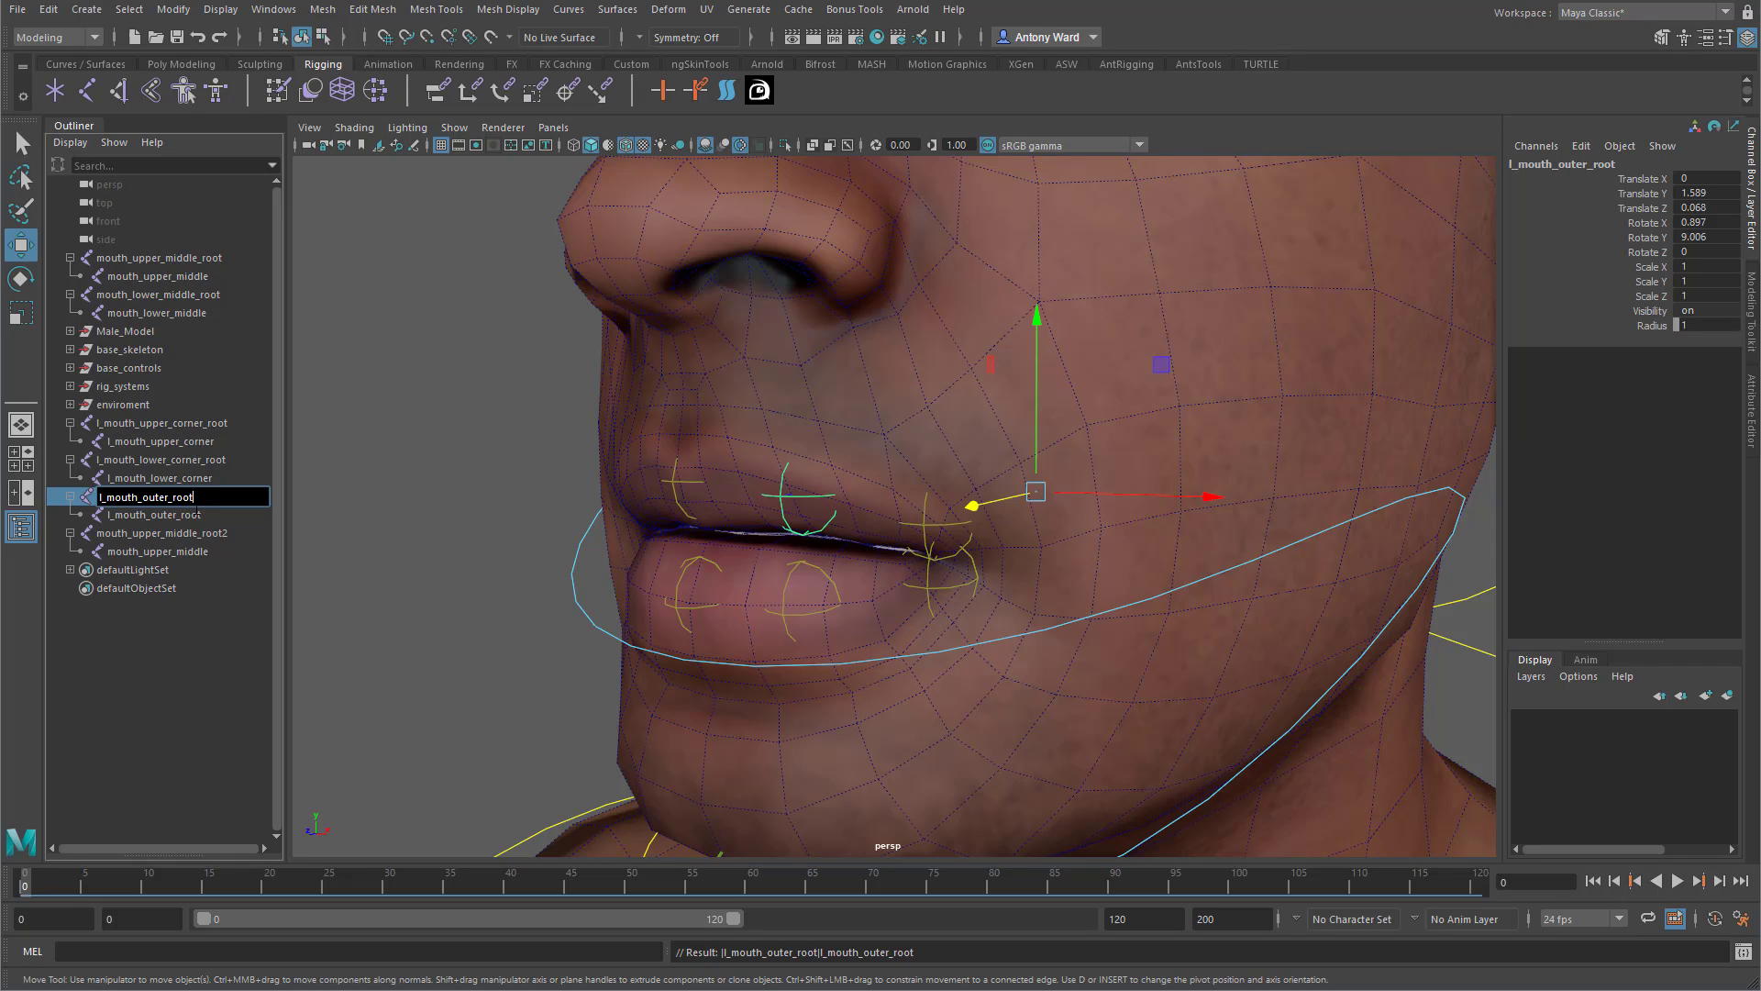
double_click(198, 515)
click(153, 500)
double_click(153, 500)
text(upper)
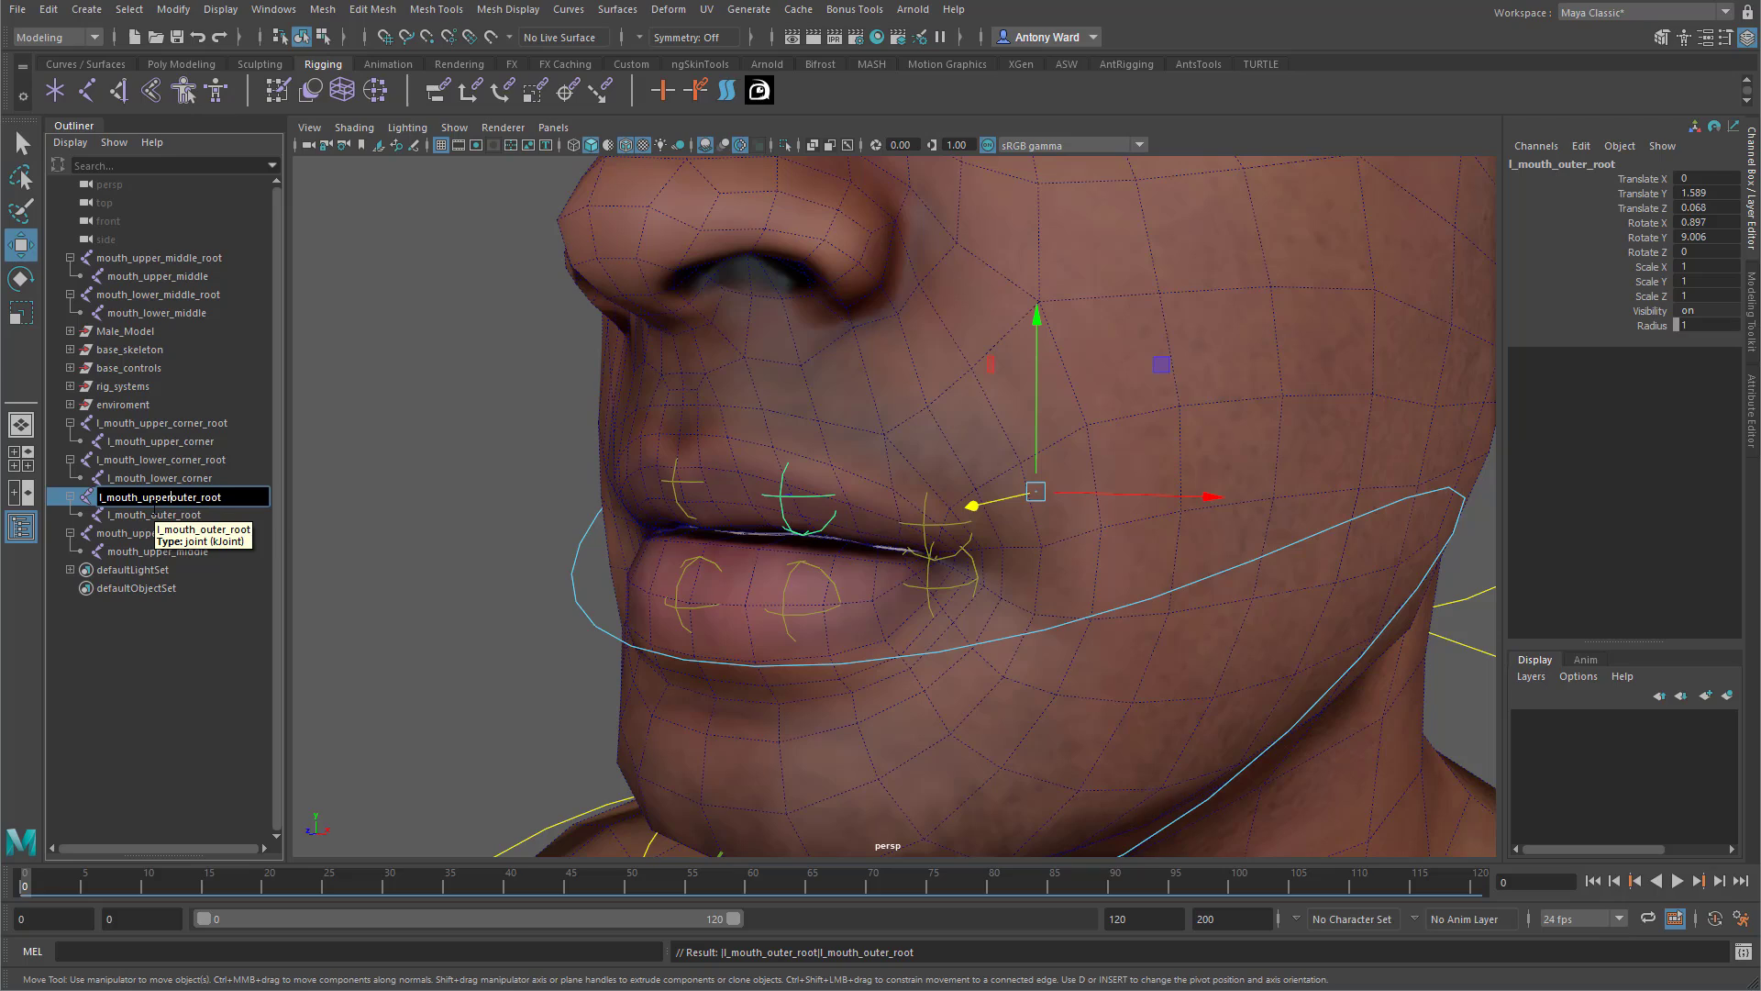
text(_)
key(Return)
Rename the child joint of l_mouth_upper_outer_root as l_mouth_upper_outer.
double_click(155, 513)
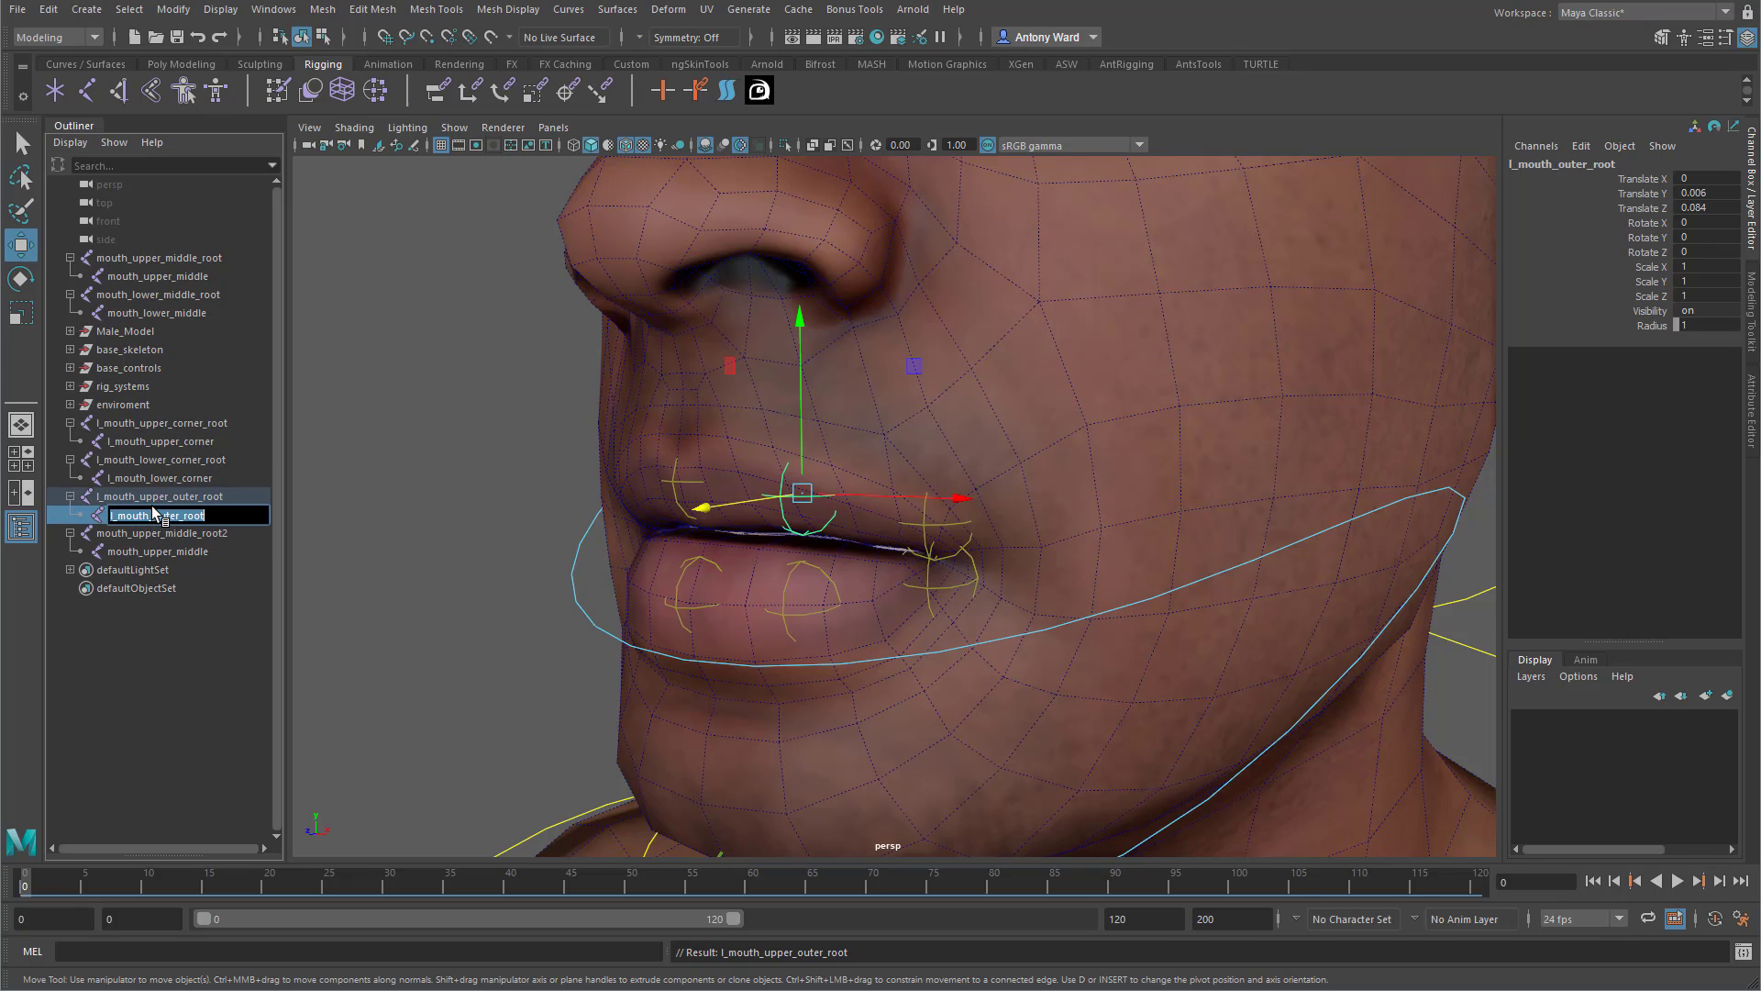
double_click(153, 499)
key(ctrl+c)
double_click(173, 514)
key(ctrl+v)
key(Return)
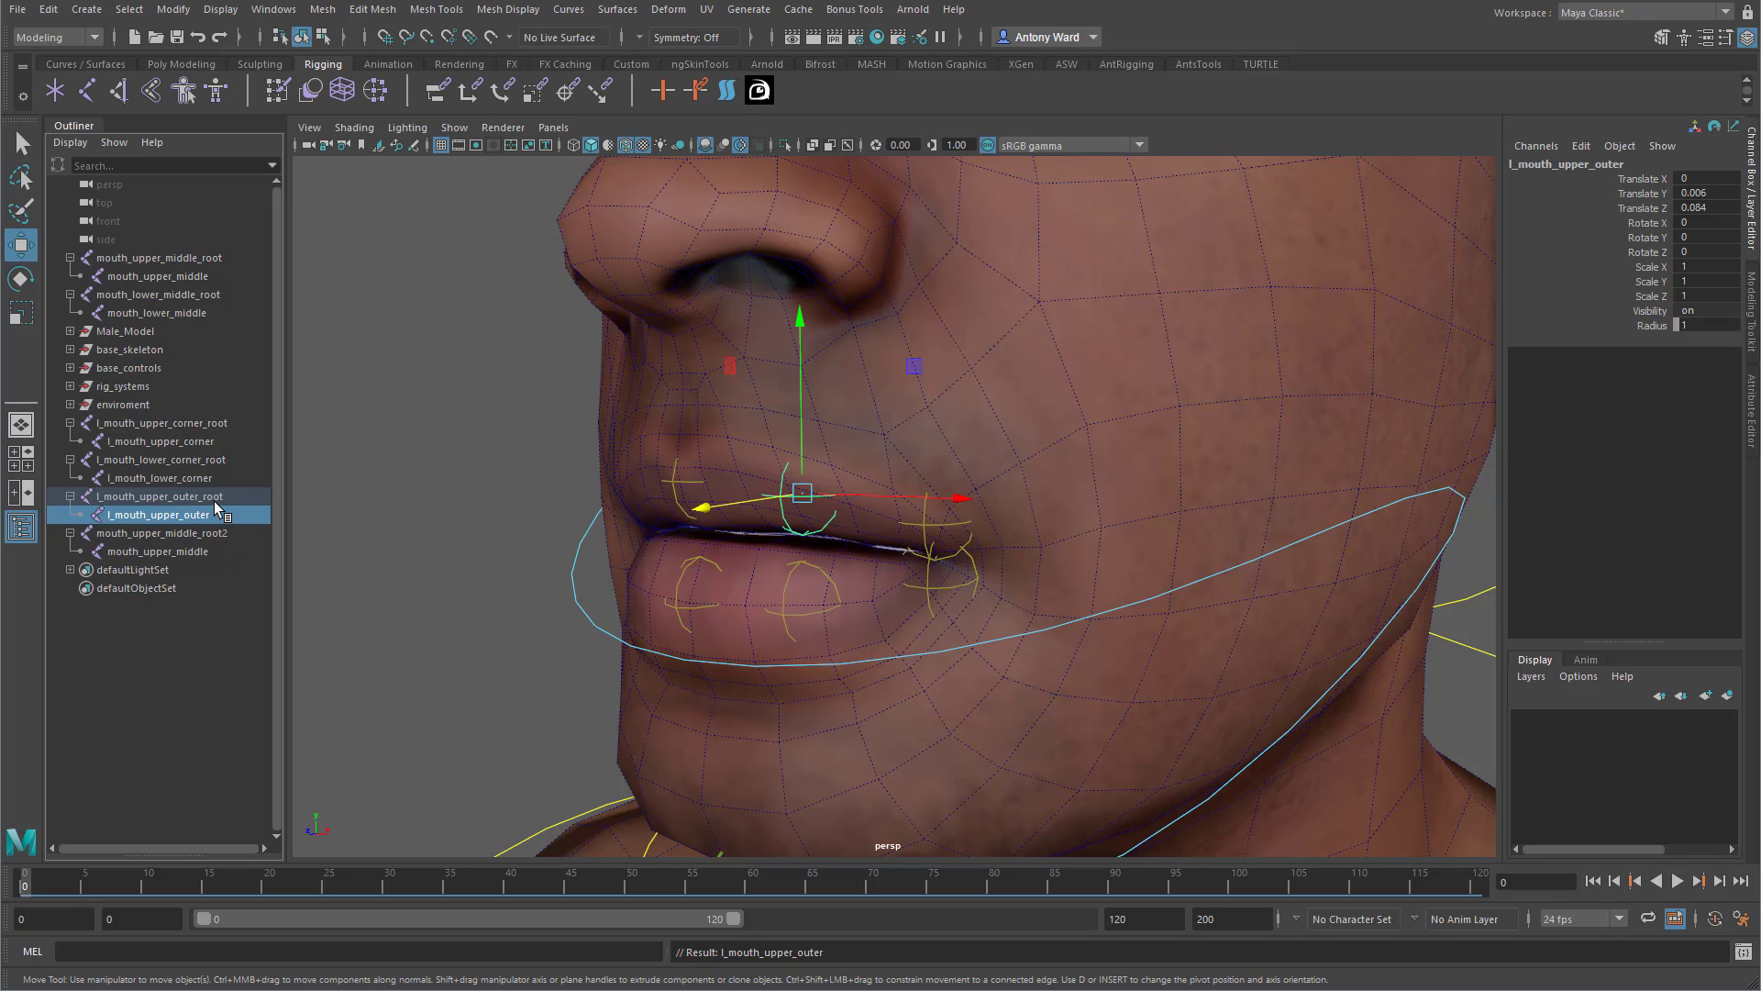
Rename mouth_upper_middle_root2 as l_mouth_lower_outer_root, reusing the upper outer root's name.
double_click(161, 498)
key(ctrl+c)
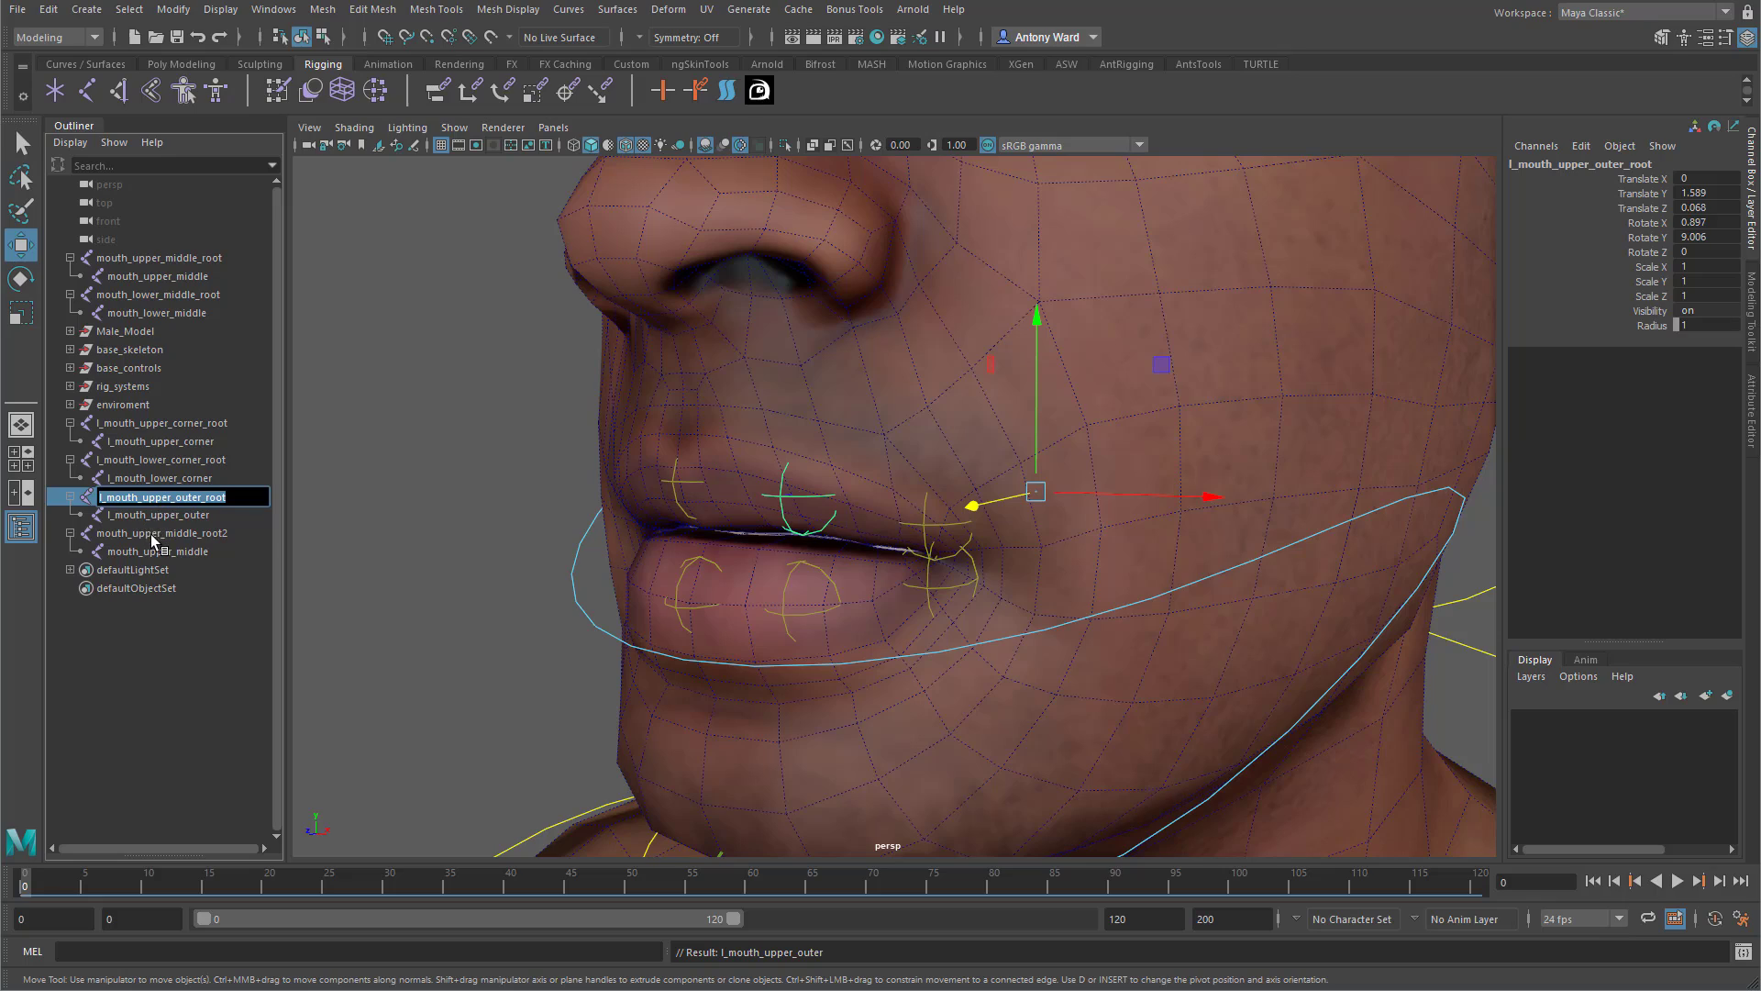
double_click(152, 535)
key(ctrl+v)
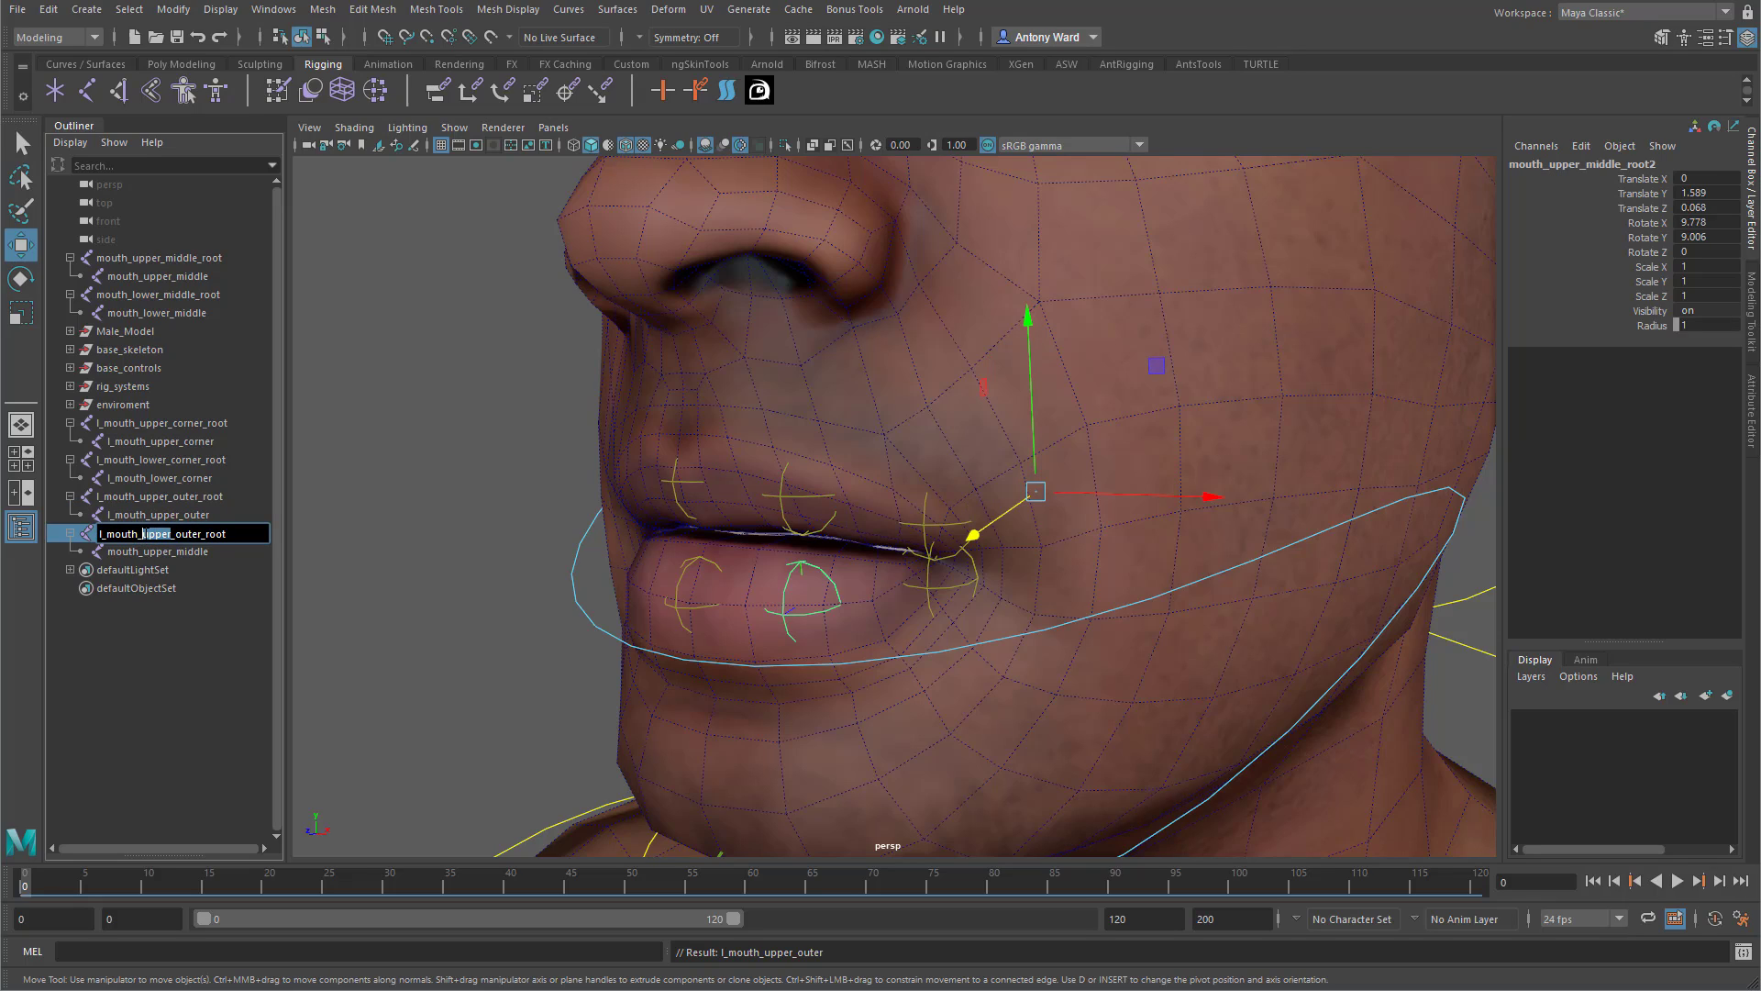
text(lower)
key(Return)
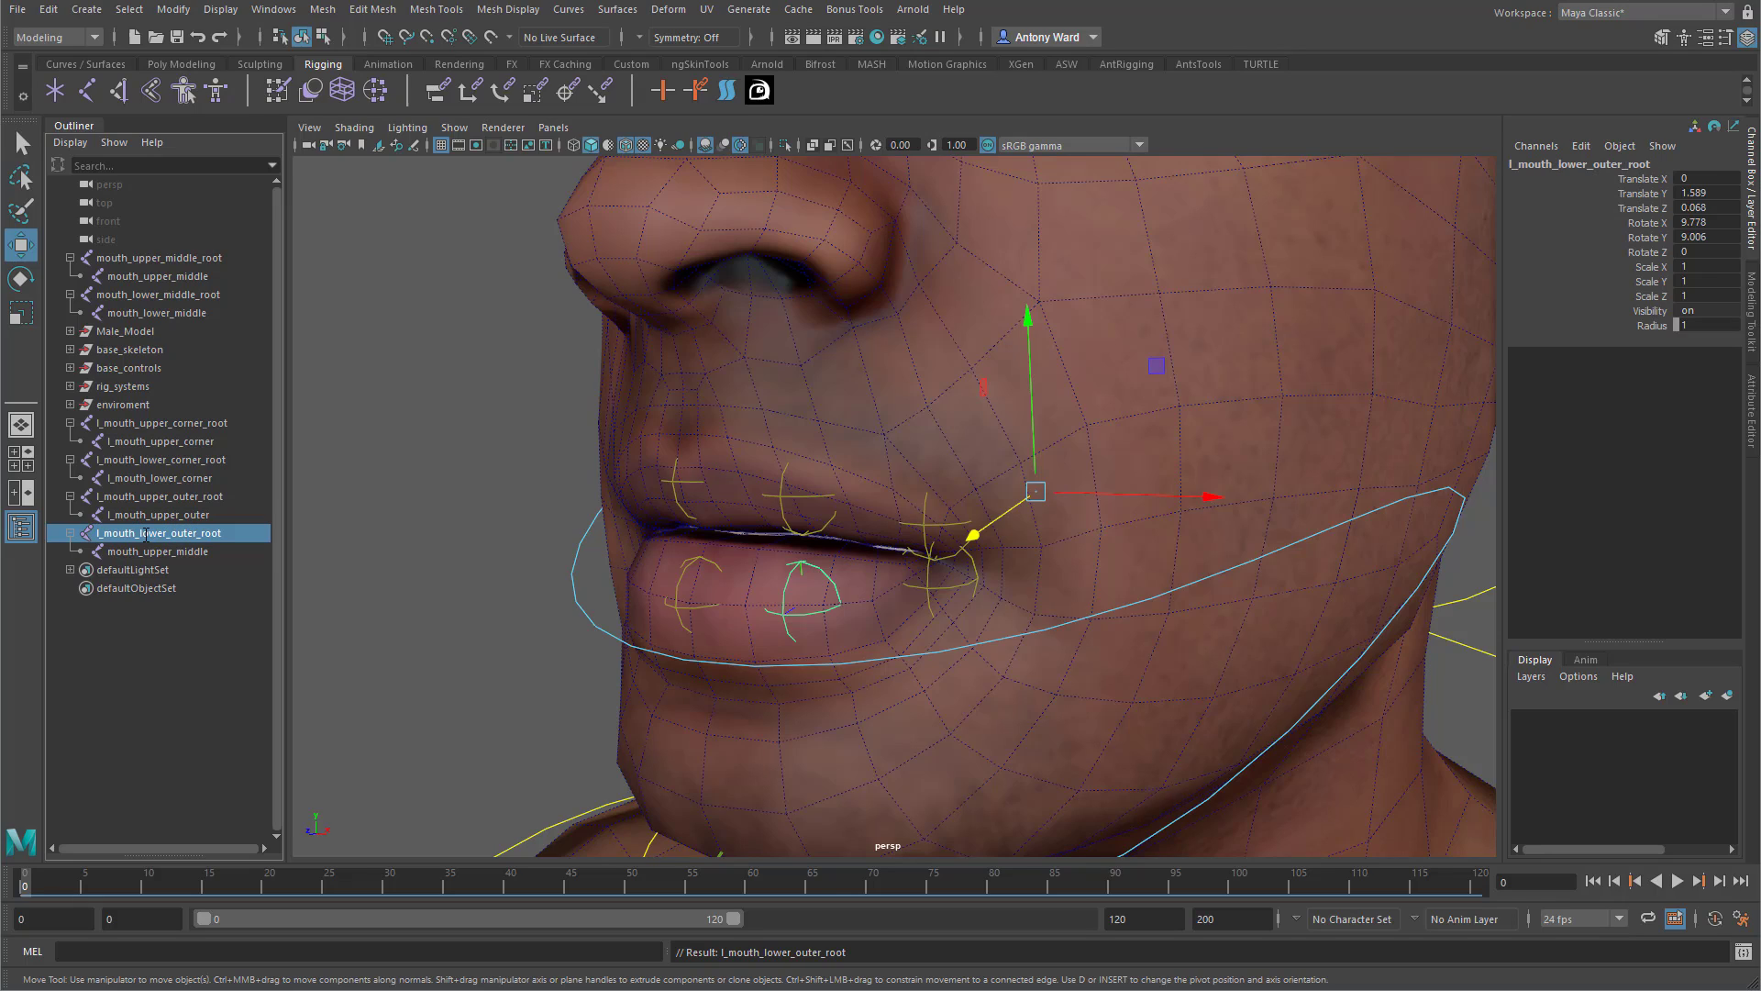
Rename the child joint of l_mouth_lower_outer_root as l_mouth_lower_outer.
double_click(146, 534)
key(ctrl+c)
double_click(154, 553)
key(ctrl+v)
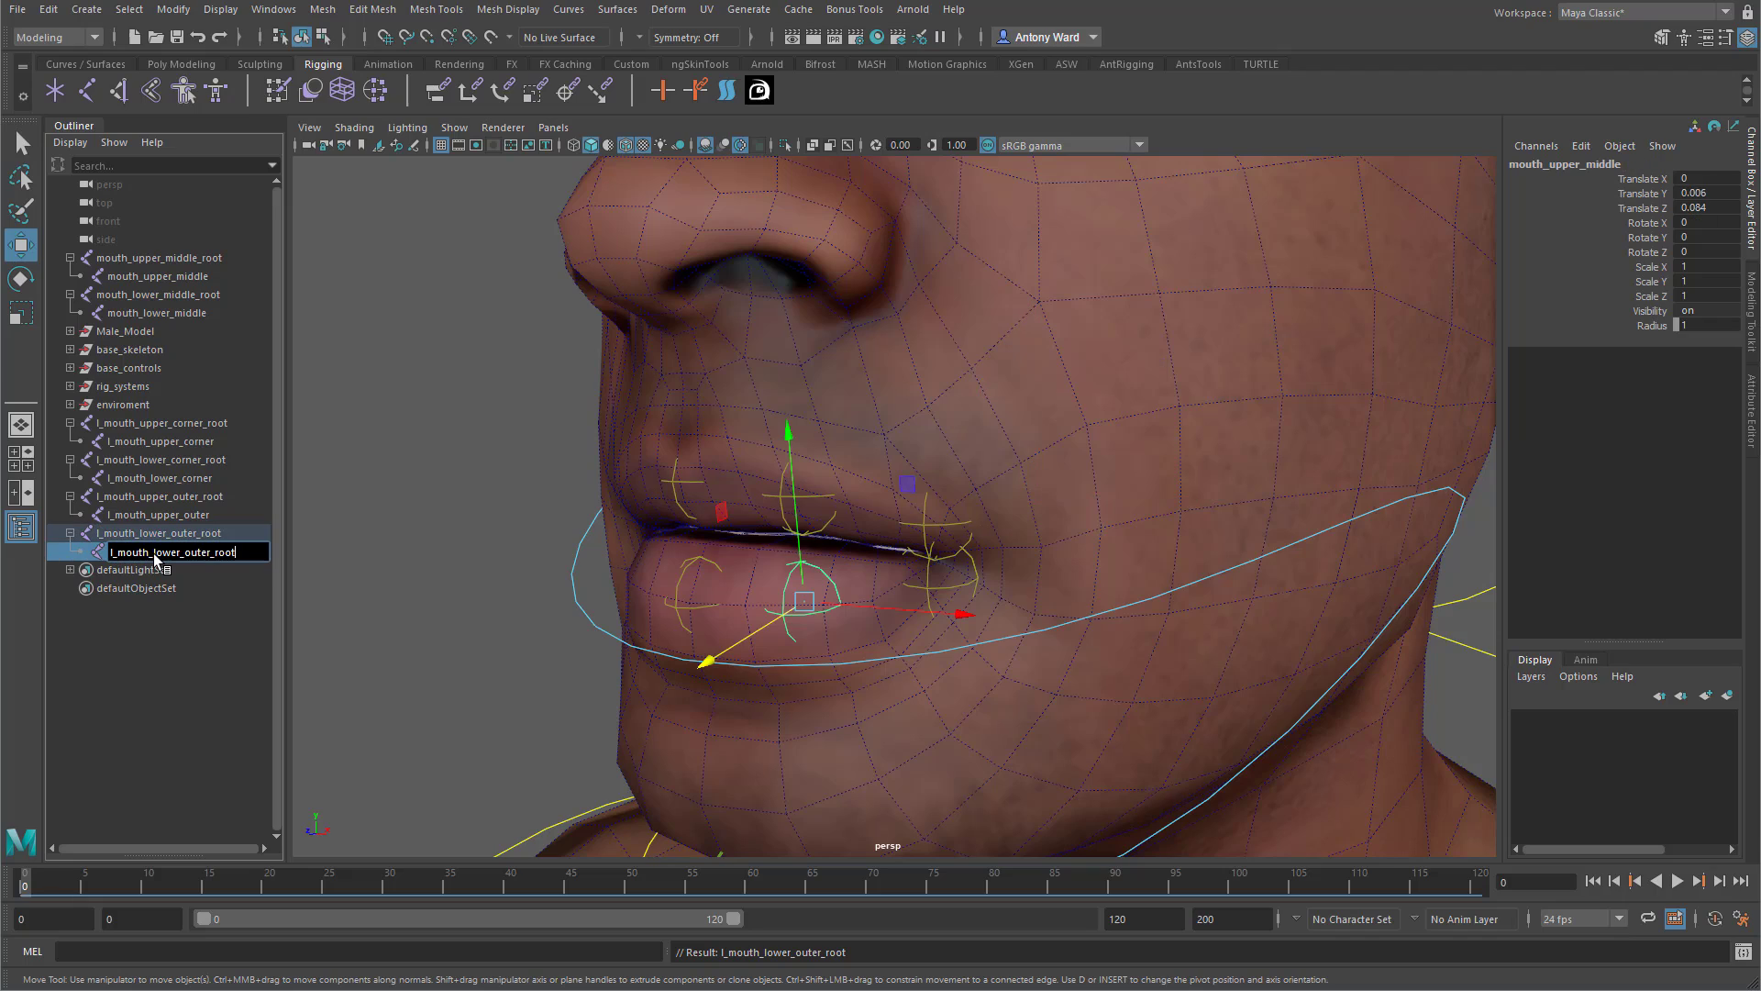
key(BackSpace)
key(BackSpace)
key(BackSpace)
key(BackSpace)
key(BackSpace)
key(Return)
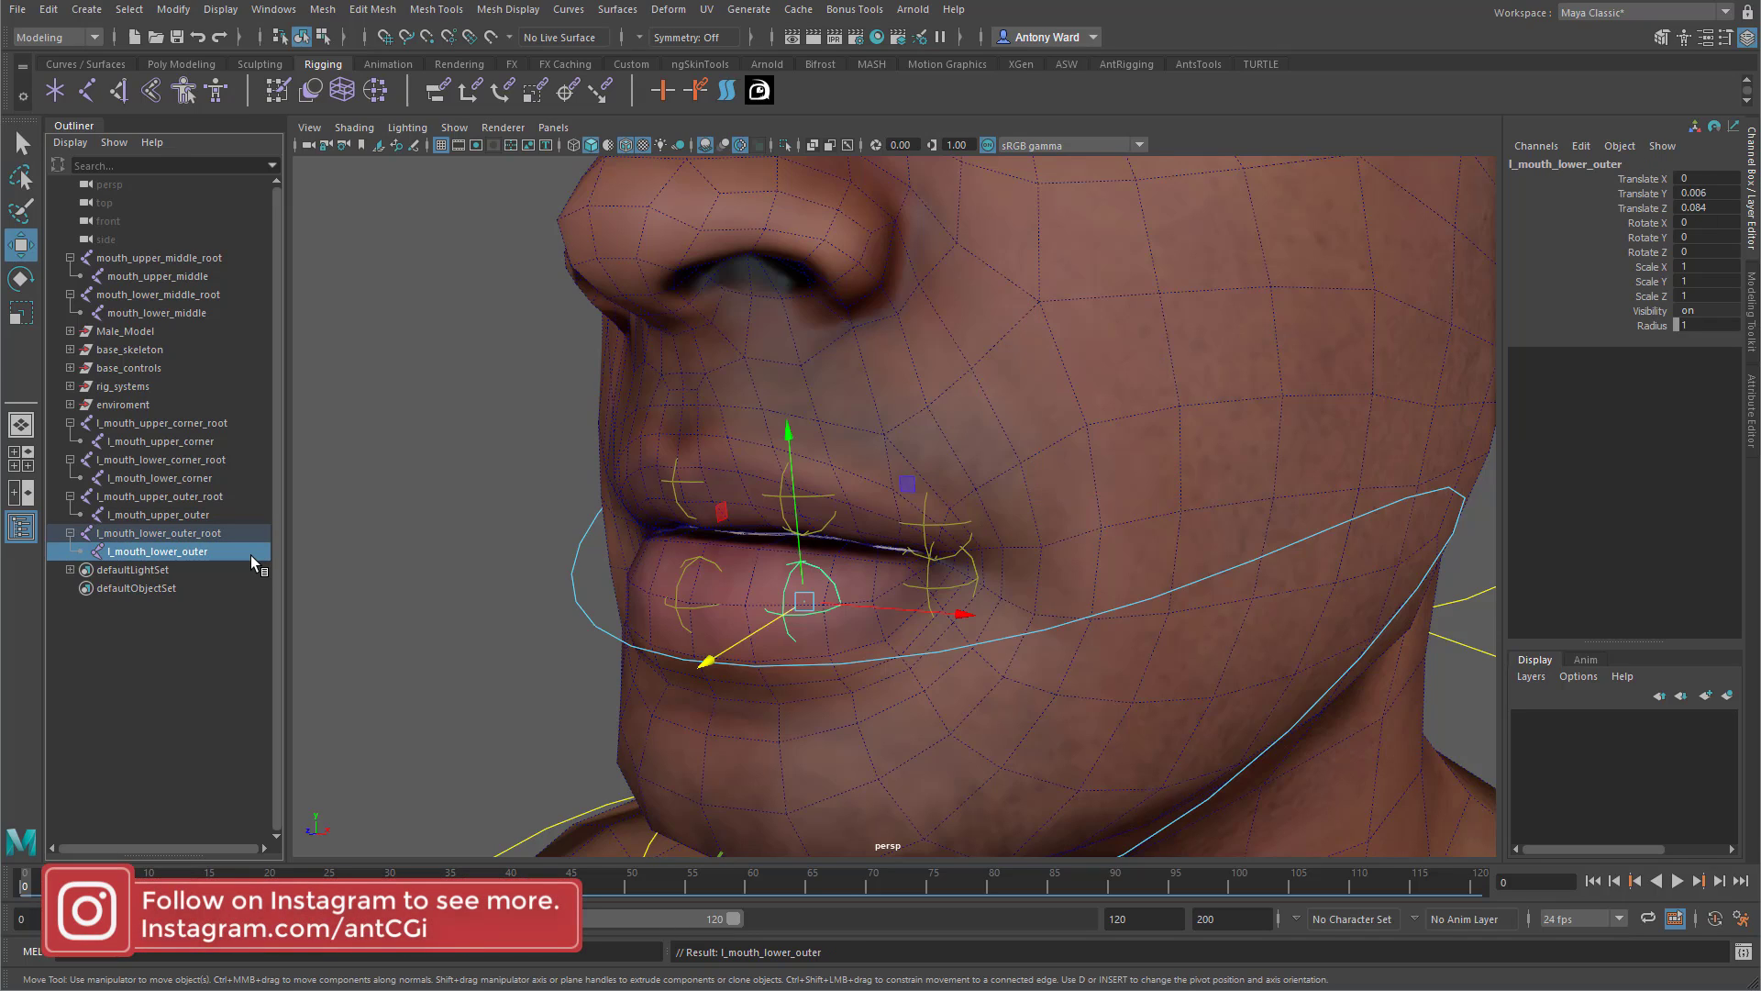
Reorder the four left corner and outer mouth root joints to sit directly below the middle lip joints in the Outliner, and expand them.
click(164, 534)
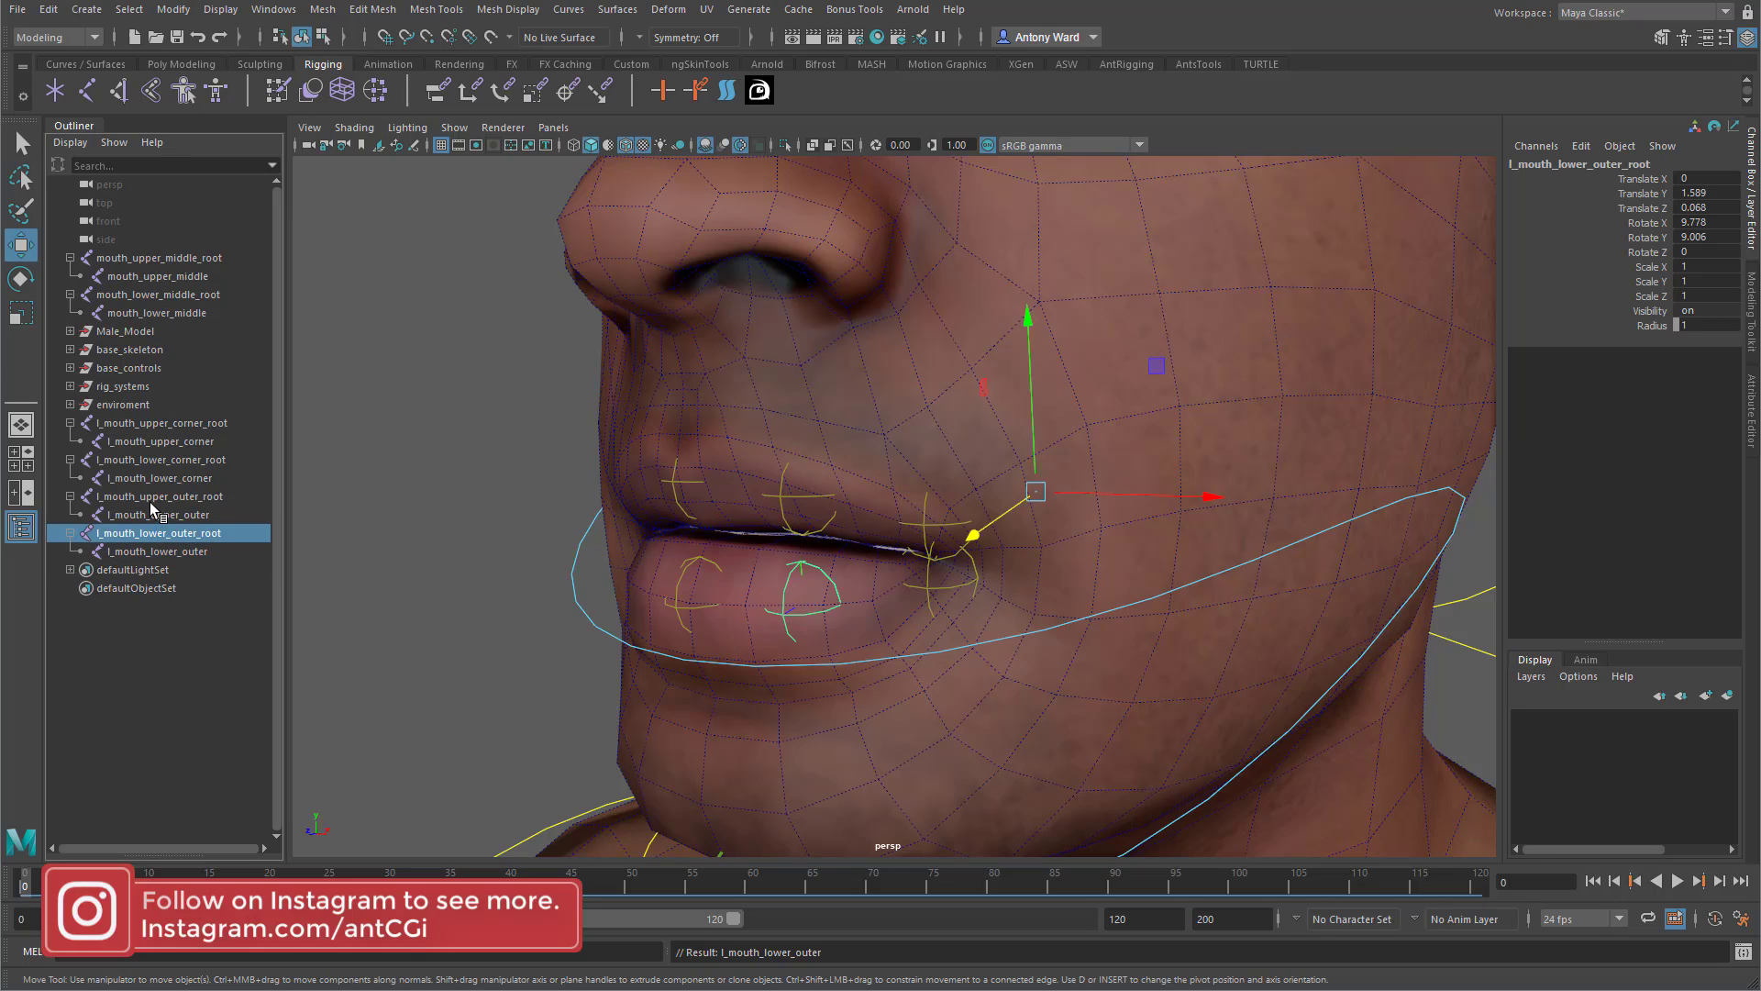
ctrl+click(150, 497)
ctrl+click(145, 460)
ctrl+click(148, 428)
middle_drag(147, 430, 120, 324)
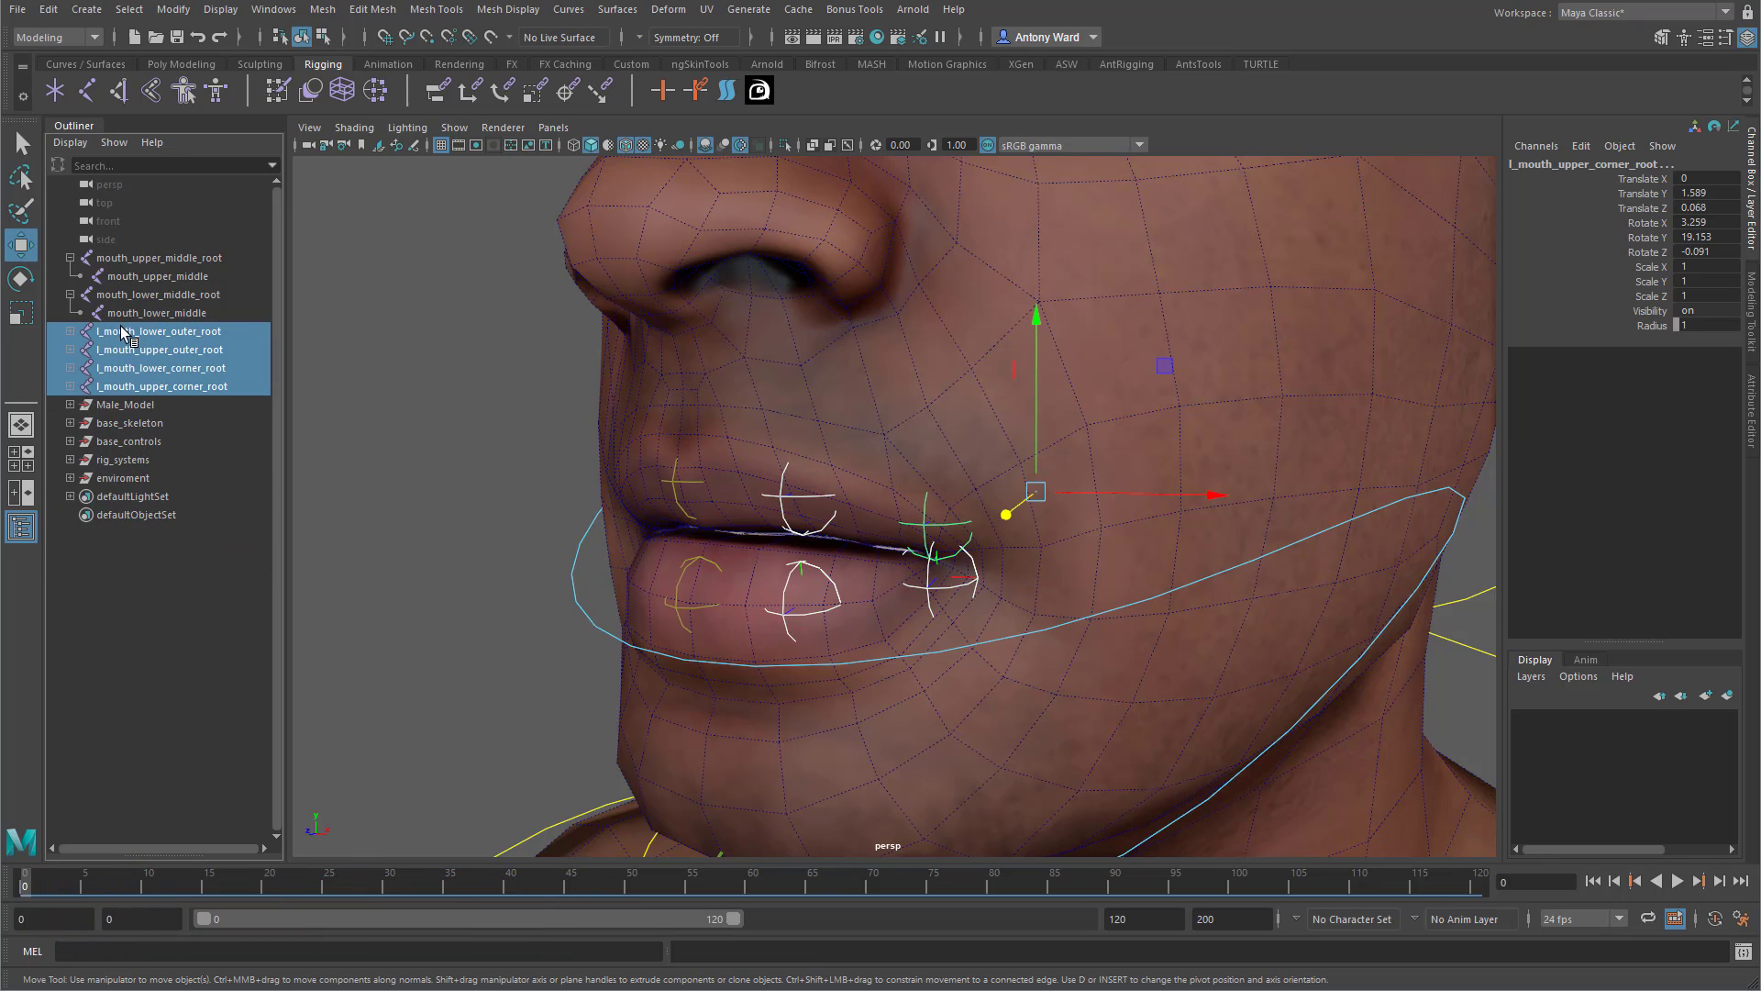
click(70, 386)
click(70, 367)
click(70, 349)
click(70, 331)
Select all mouth root and child joints and display their local rotation axes.
drag(187, 255, 190, 459)
alt+drag(1269, 641, 1220, 633)
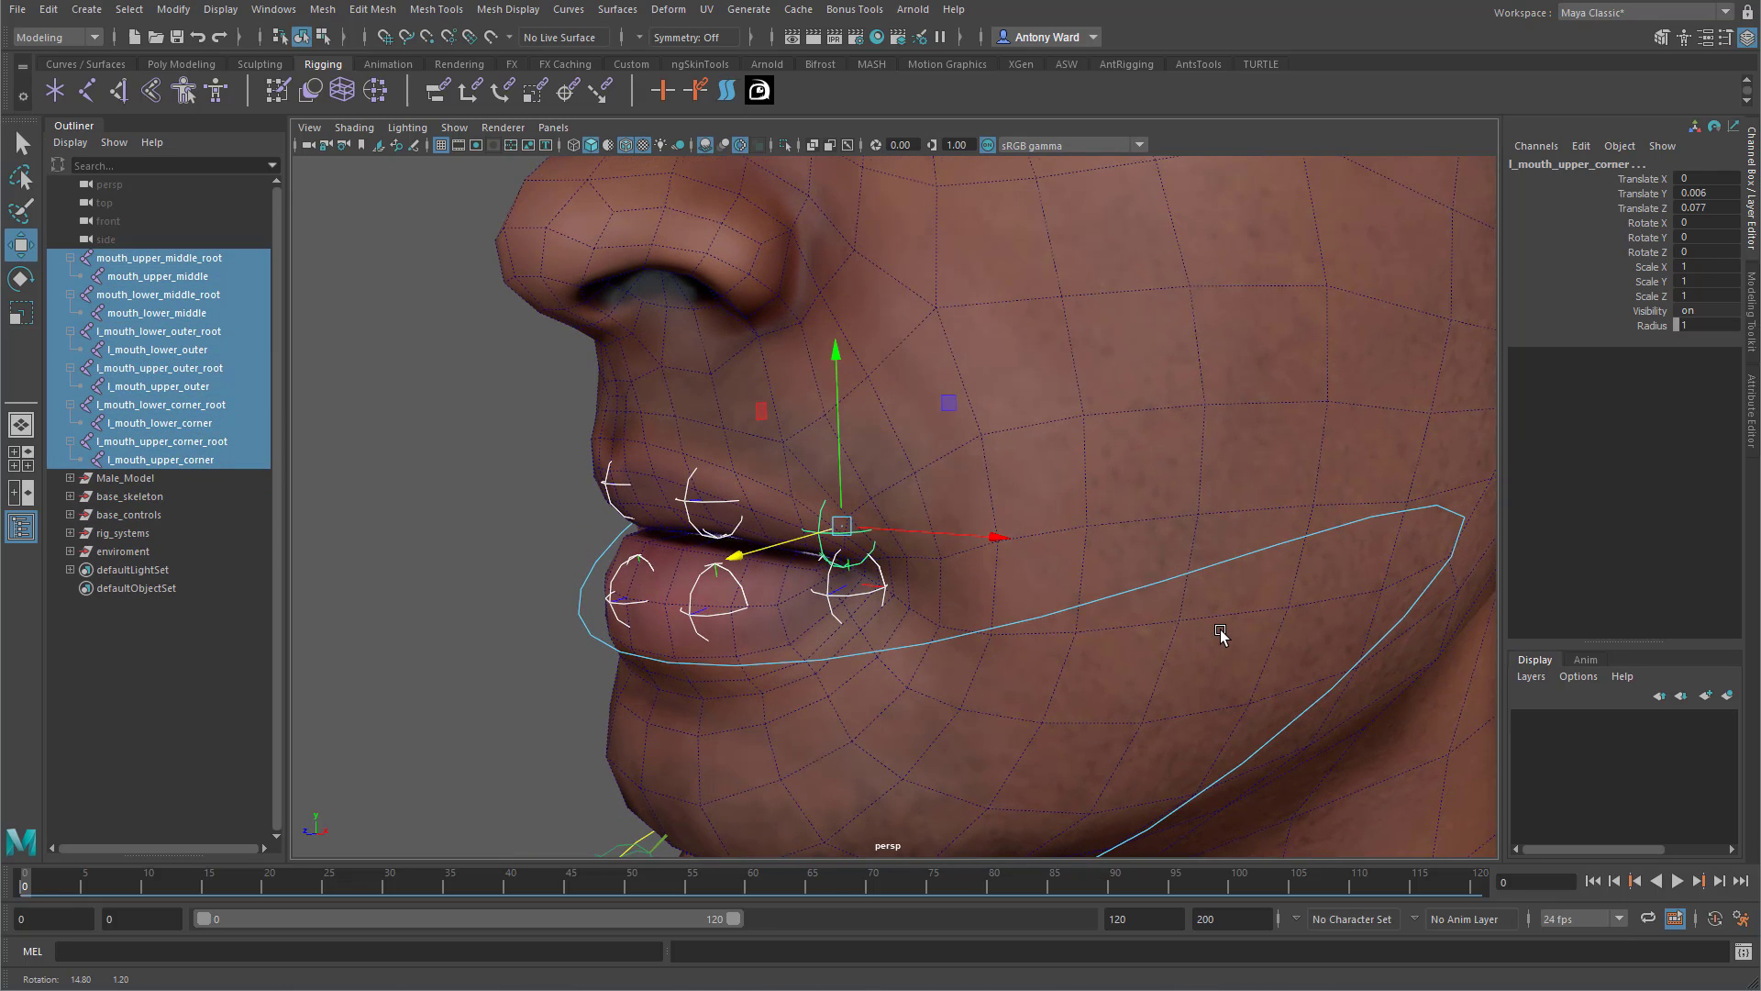
click(449, 129)
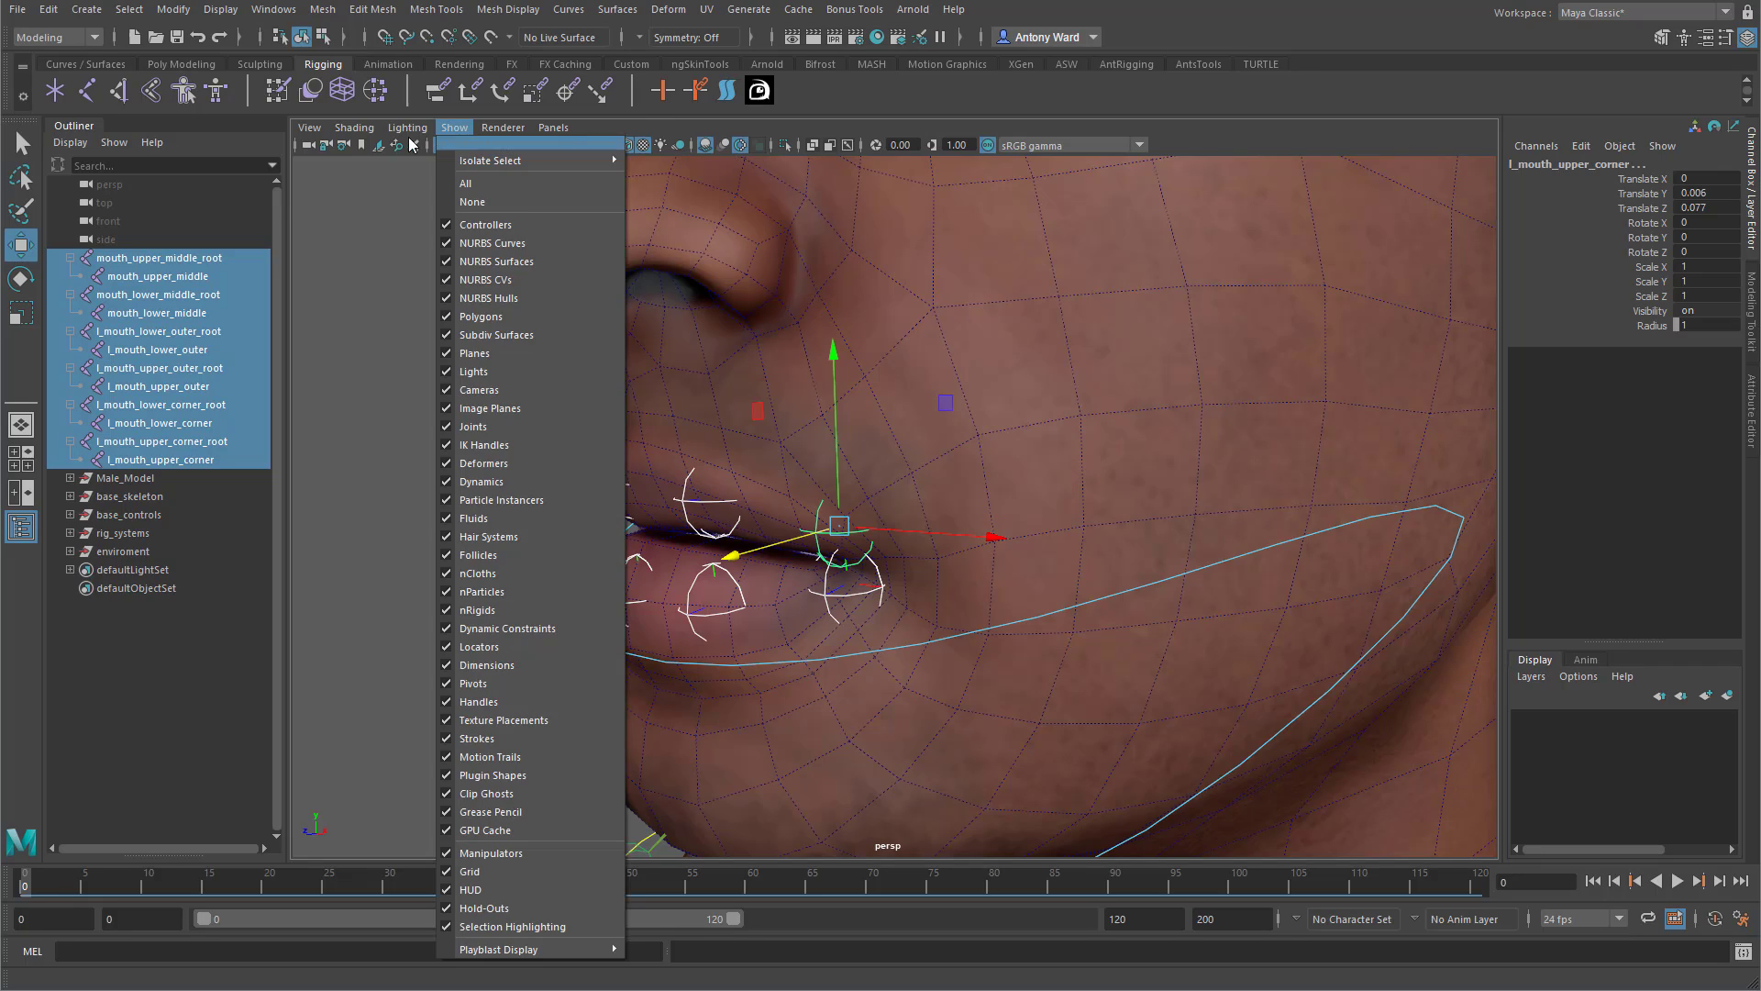
click(218, 10)
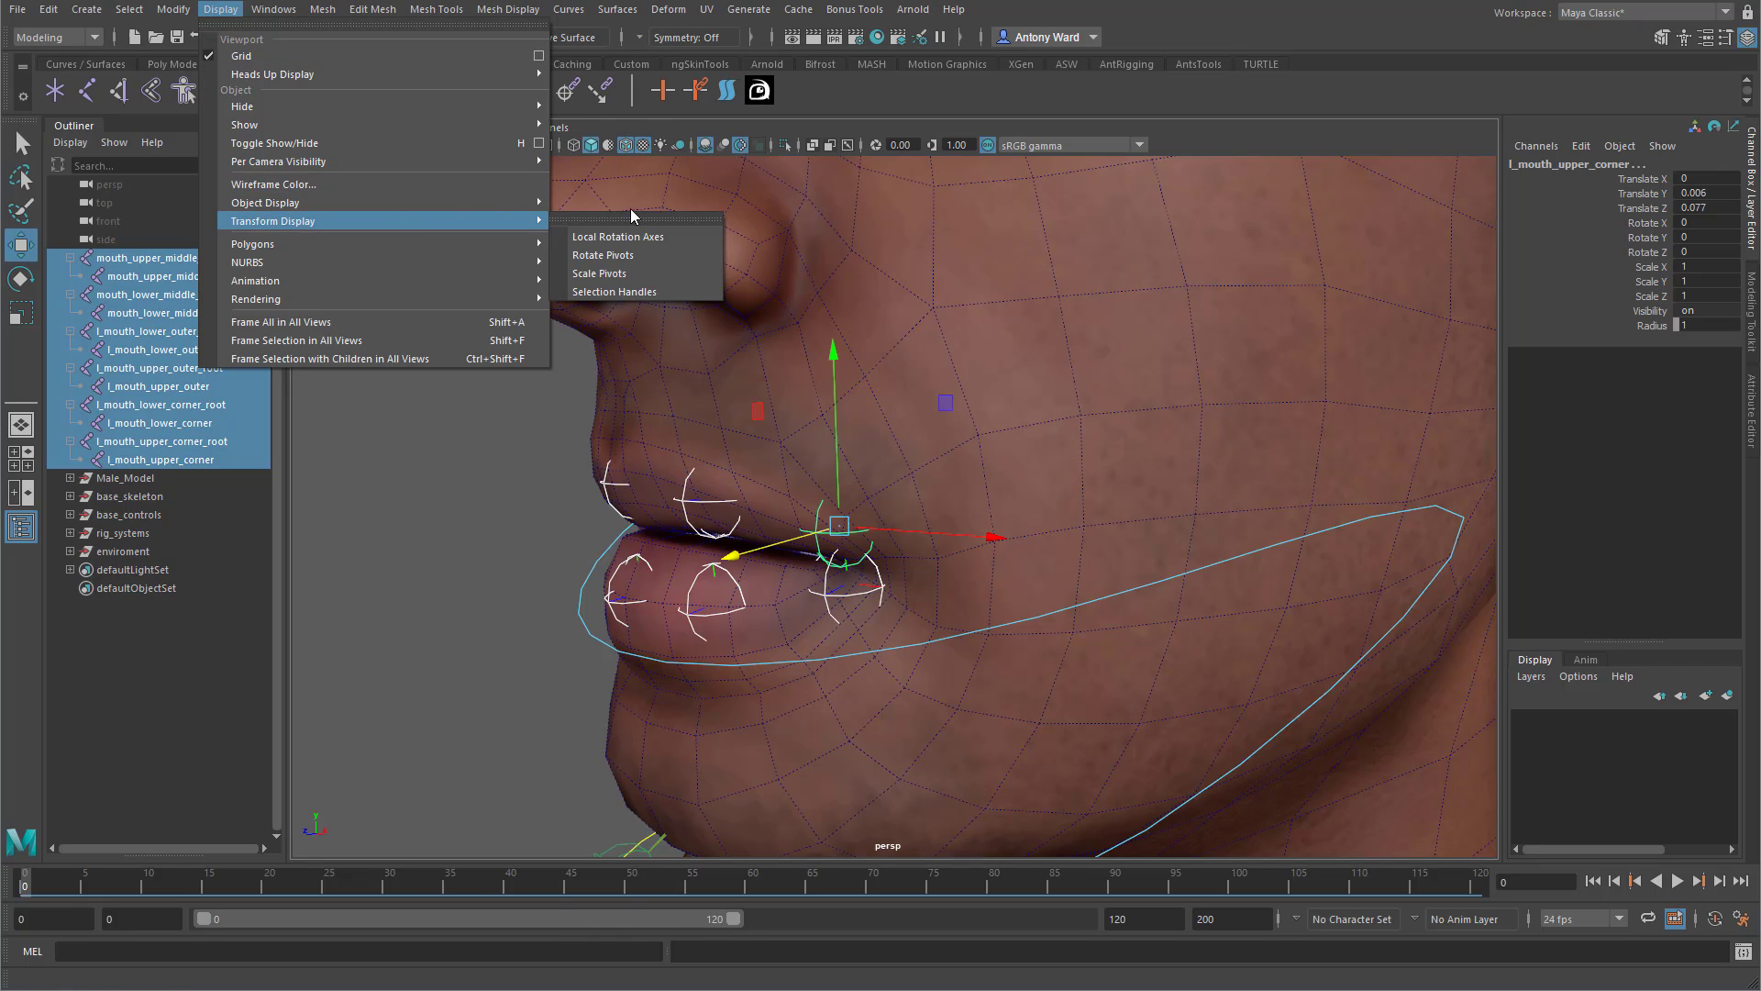
mouse_move(486, 229)
click(613, 237)
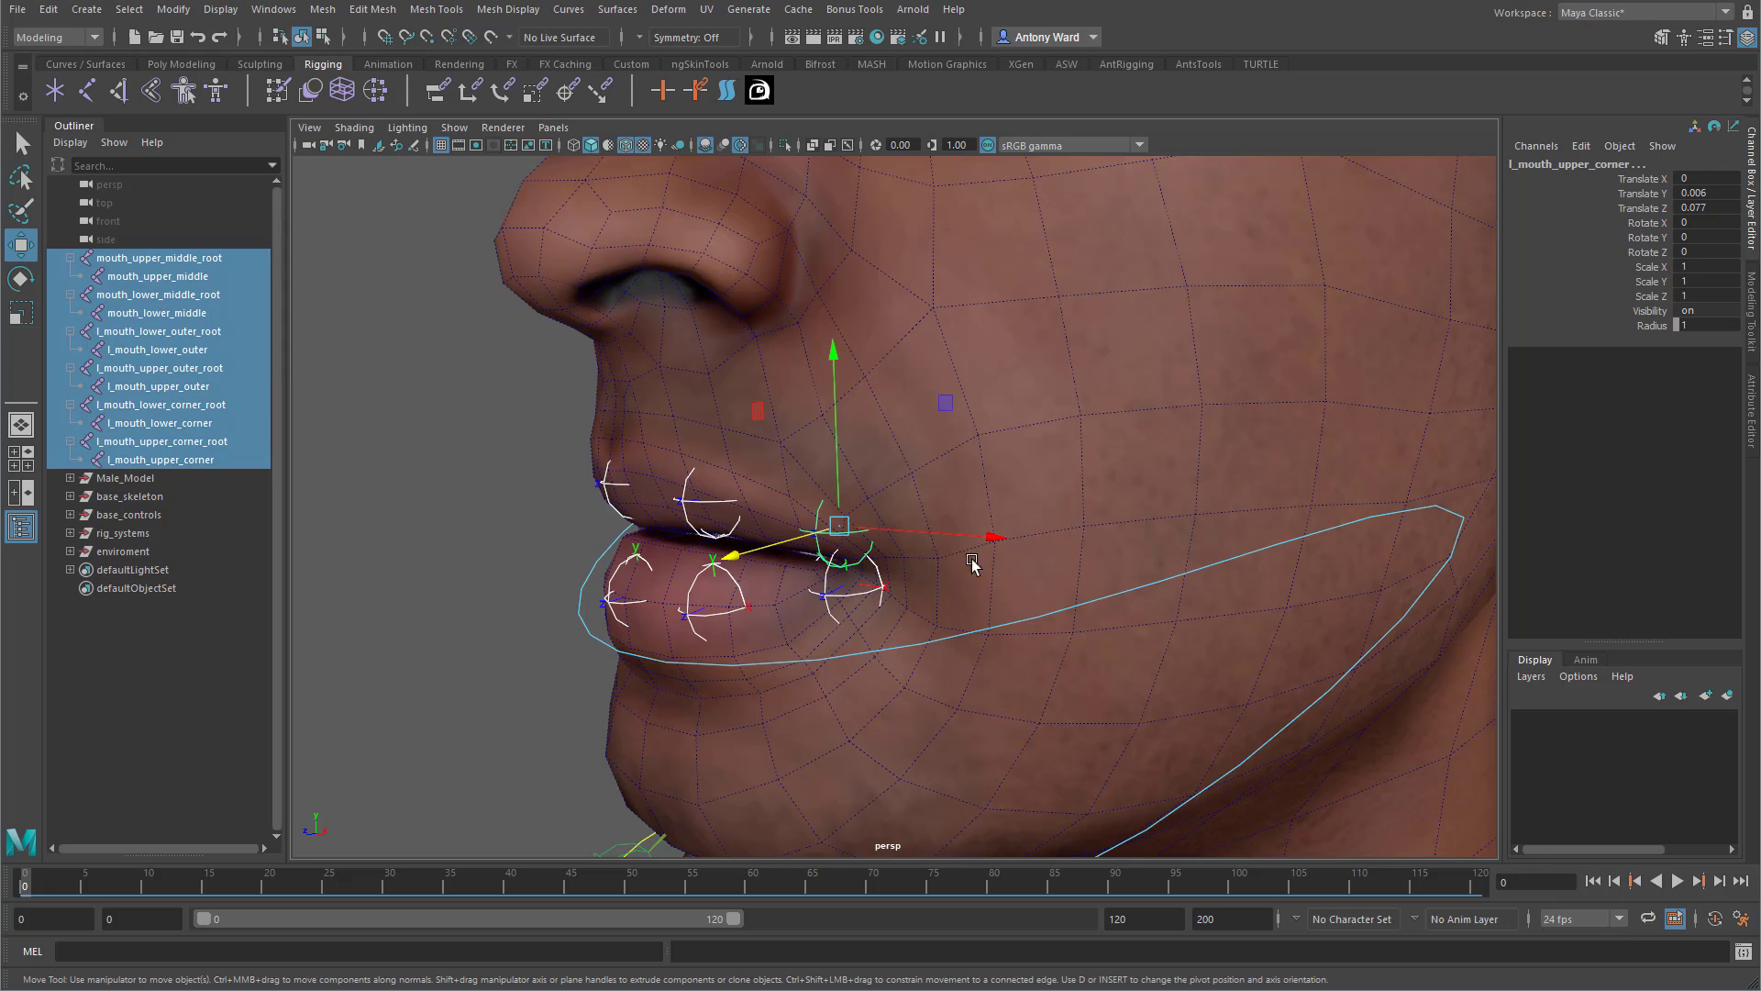
Hide the head mesh and turn on X-Ray Joints so the mouth joints show through the teeth.
alt+right_drag(1124, 623, 1060, 620)
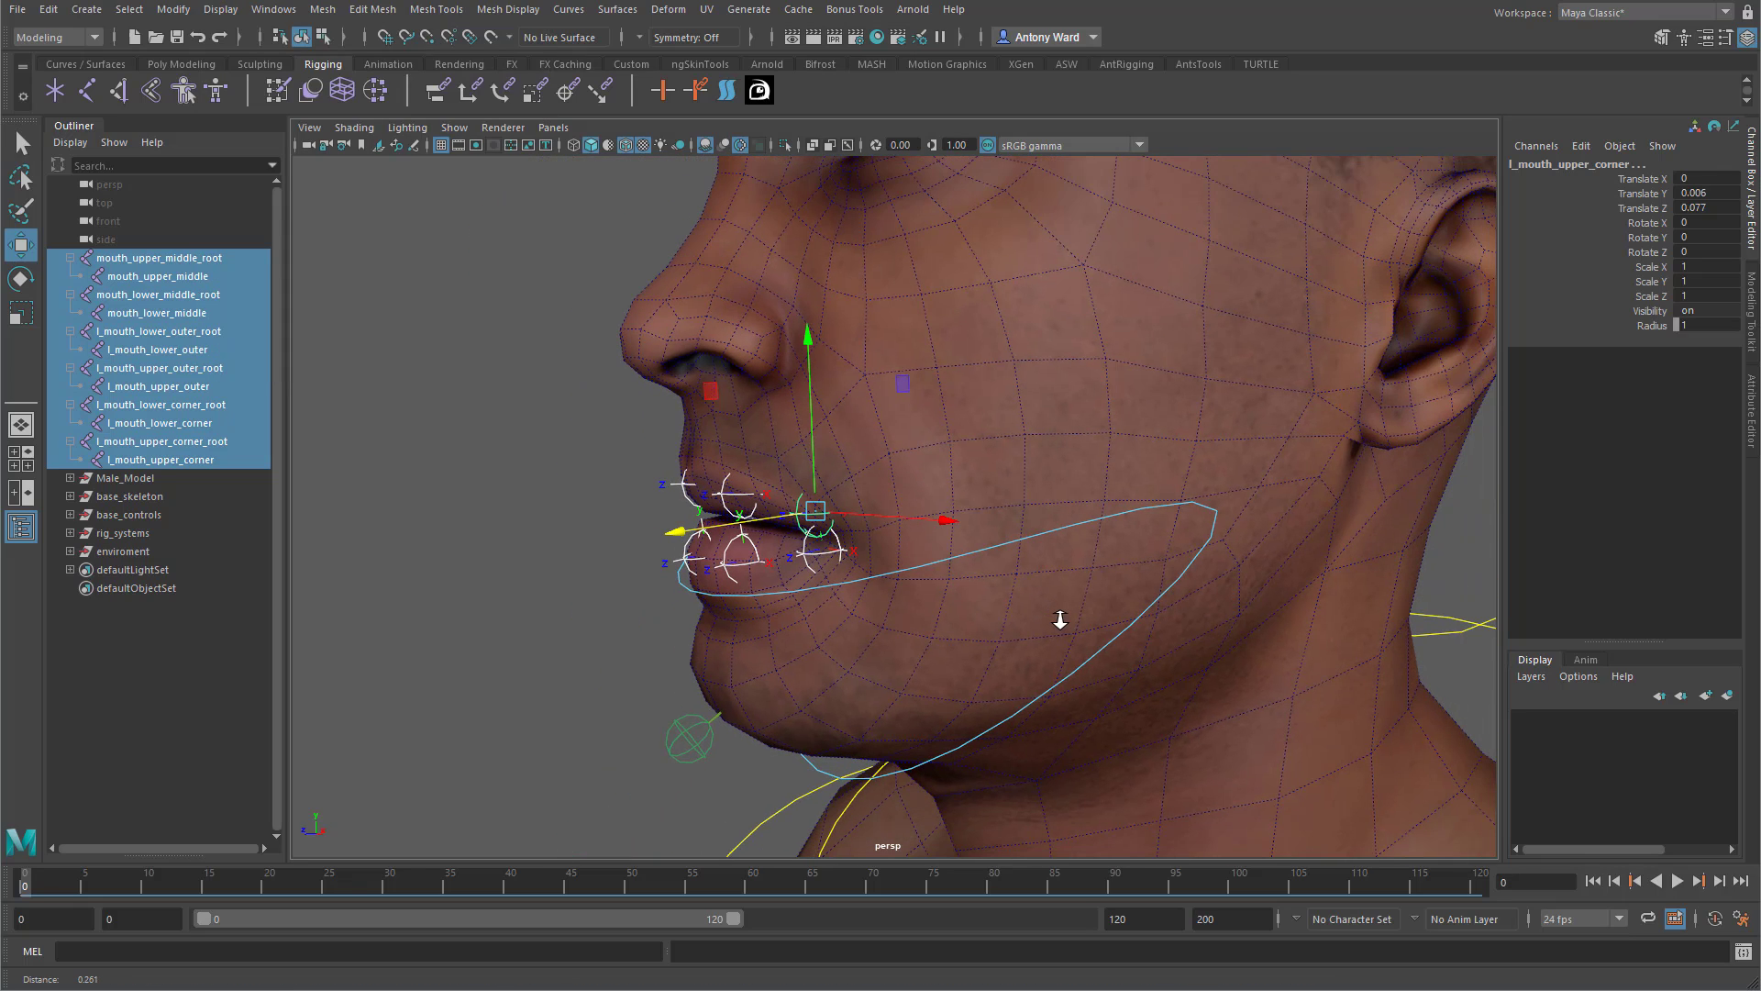
click(641, 365)
key(ctrl+h)
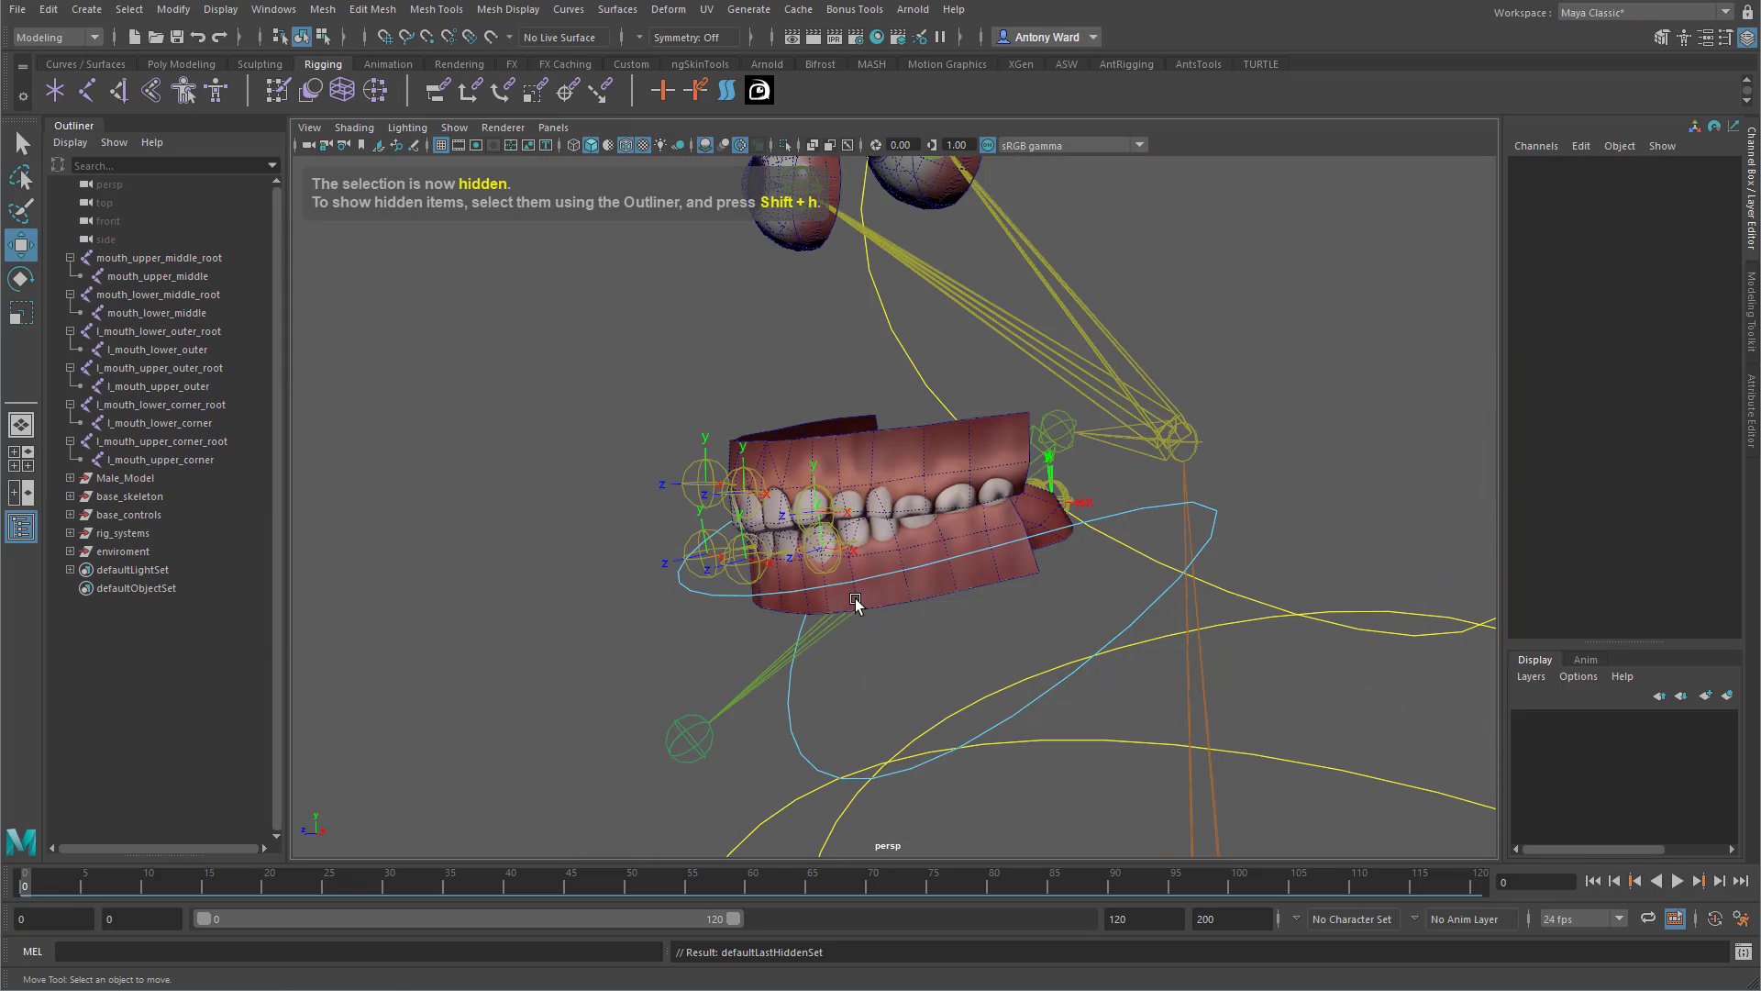
alt+right_drag(824, 589, 885, 587)
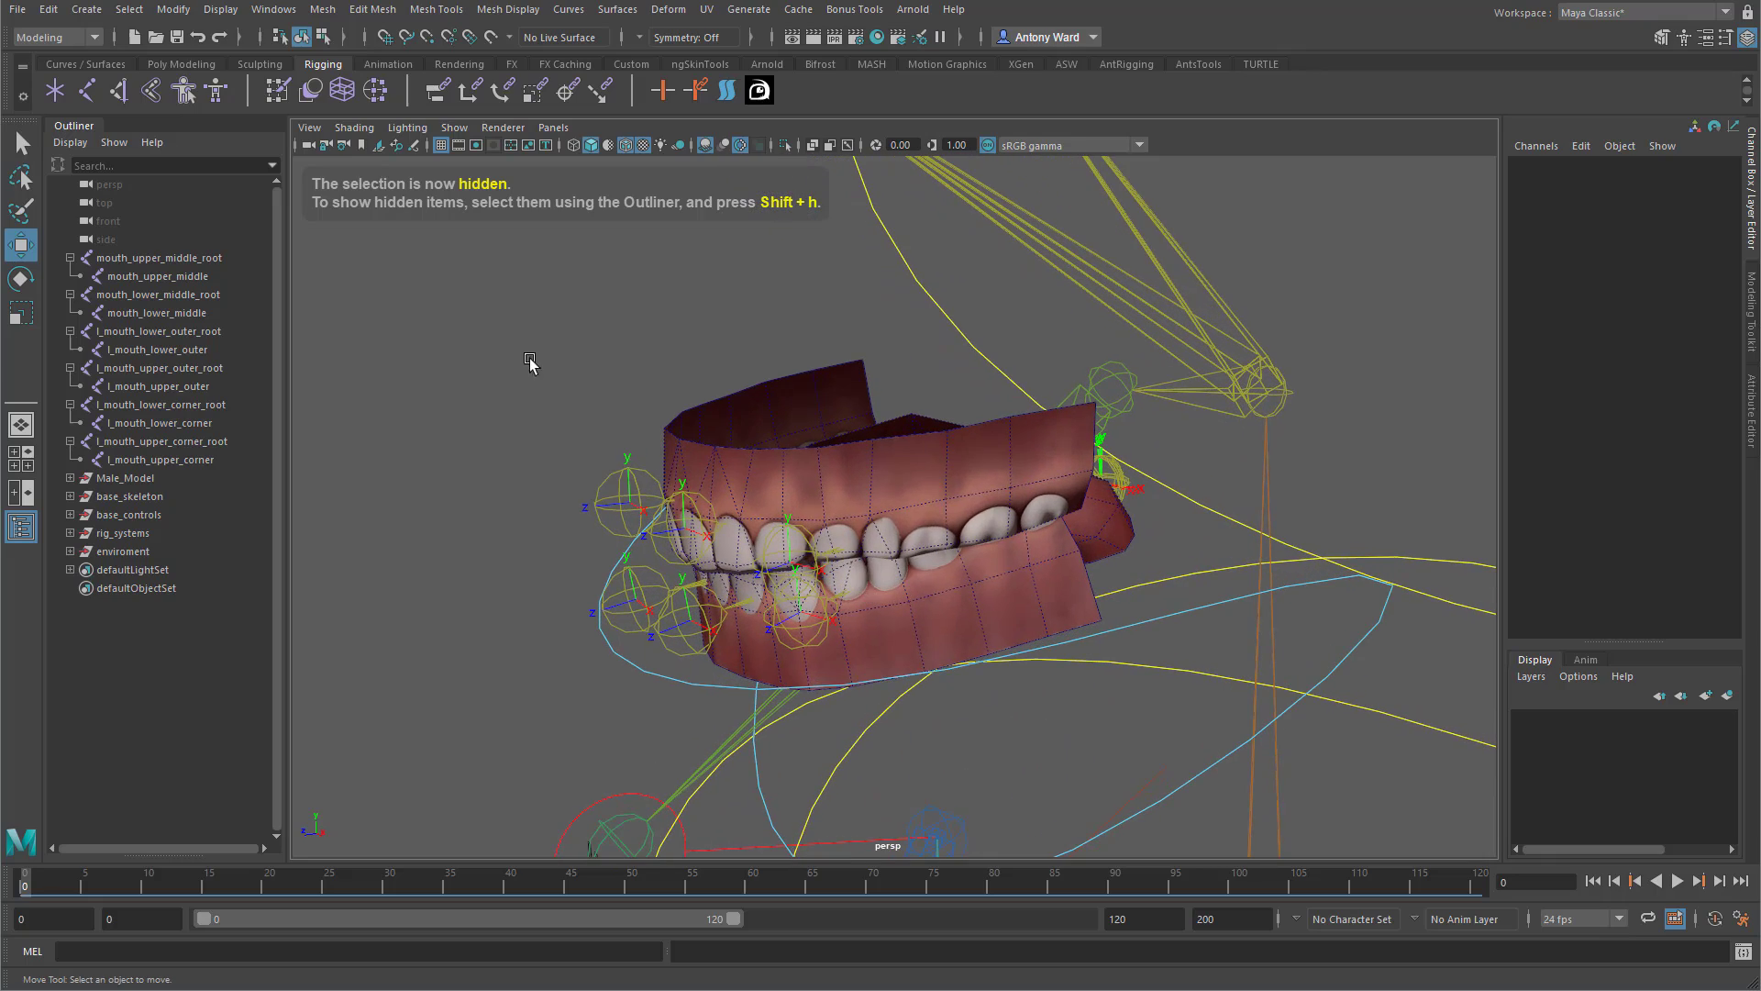
click(354, 127)
click(394, 330)
mouse_move(1014, 625)
alt+mouse_down()
mouse_move(963, 633)
mouse_move(959, 657)
alt+mouse_up()
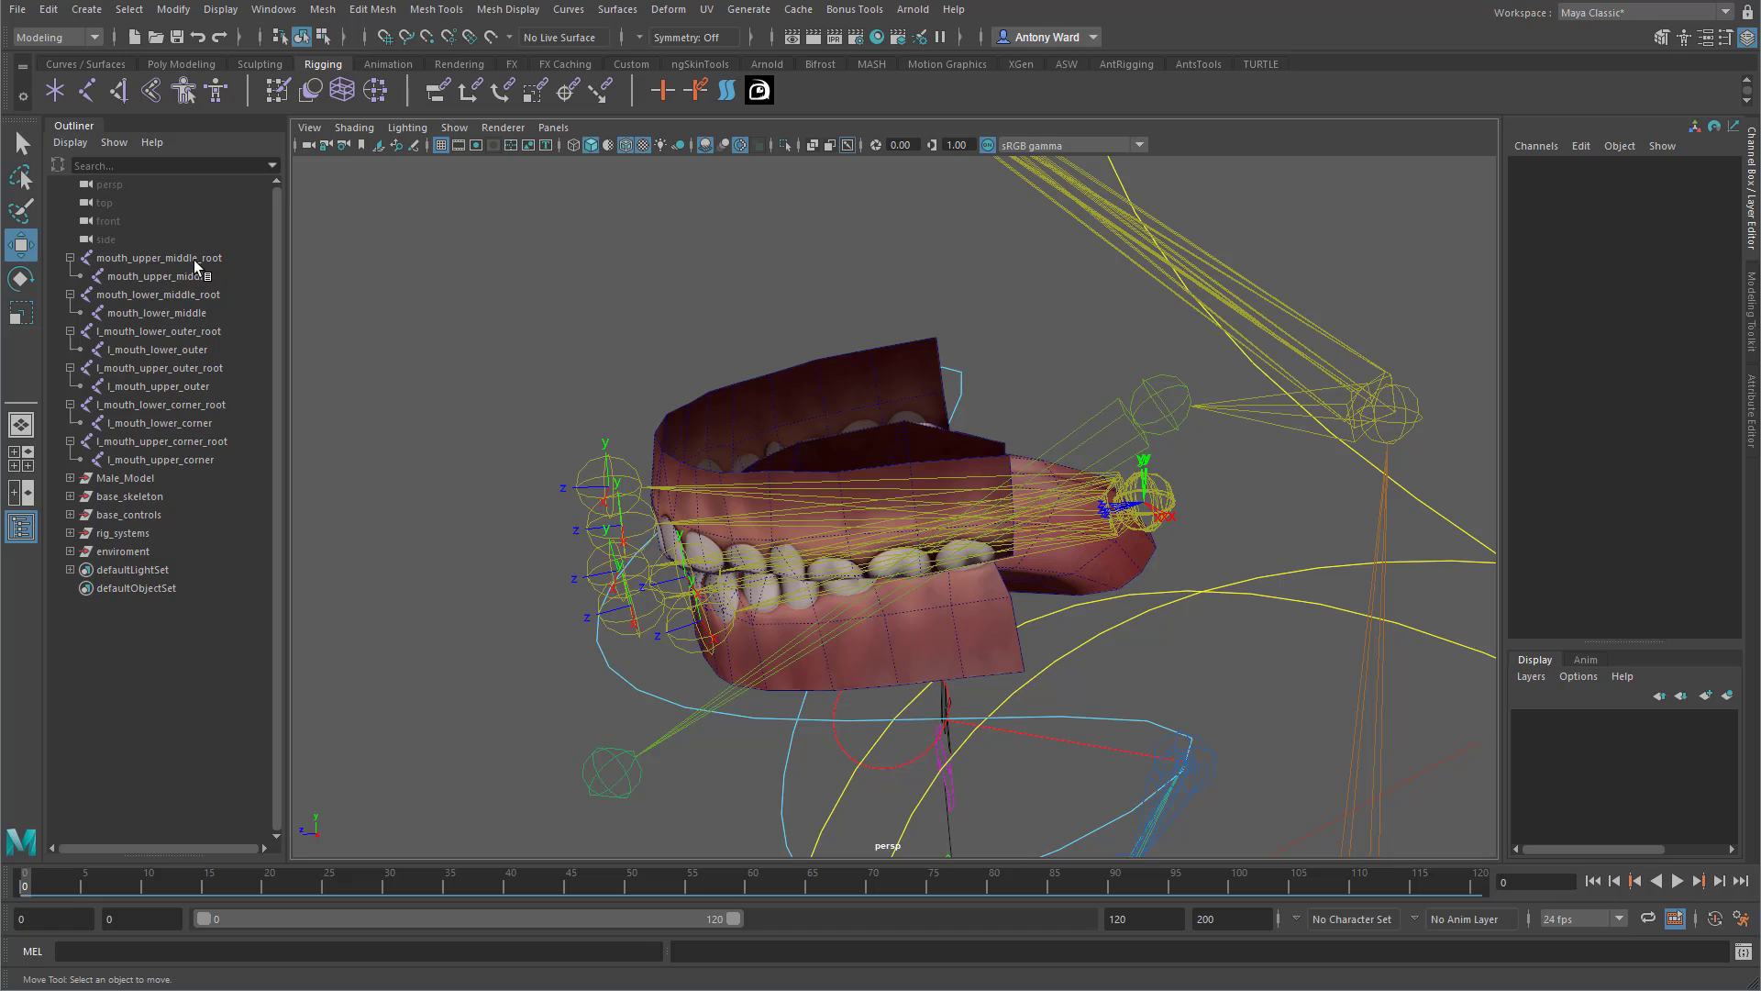
Select the six mouth root joints and examine their shared origin and rotation axes.
click(194, 261)
ctrl+click(192, 295)
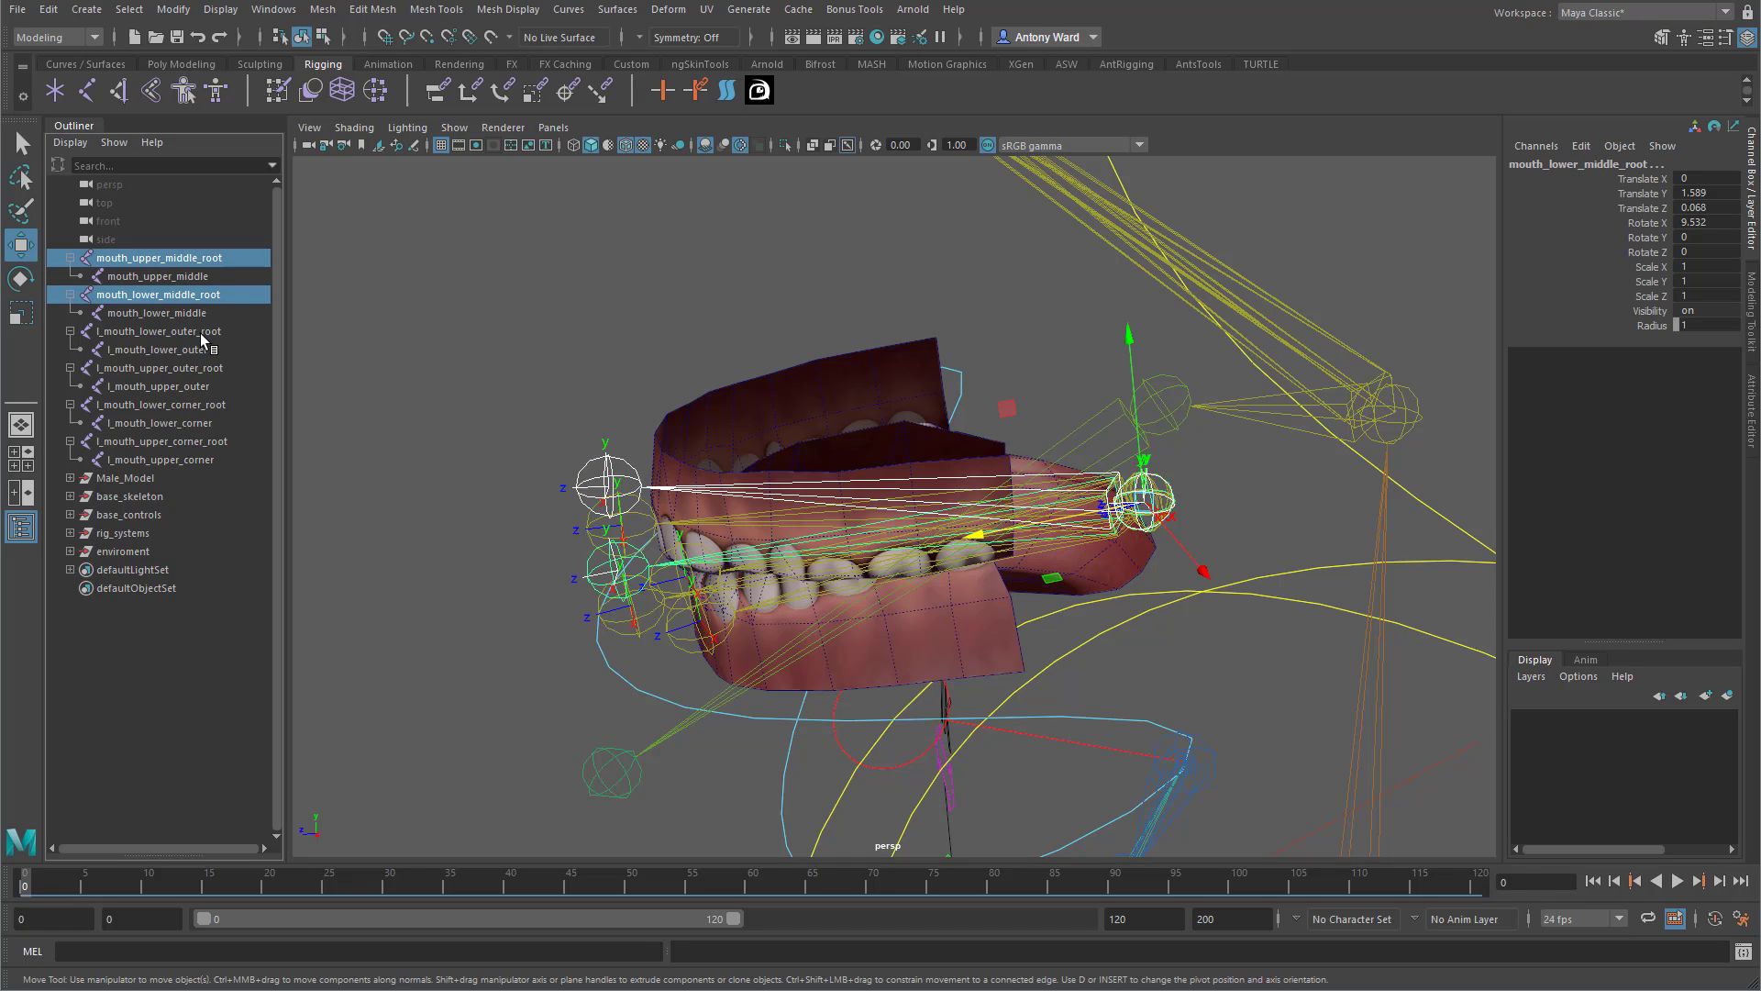
ctrl+click(202, 331)
ctrl+click(202, 368)
ctrl+click(202, 404)
ctrl+click(202, 441)
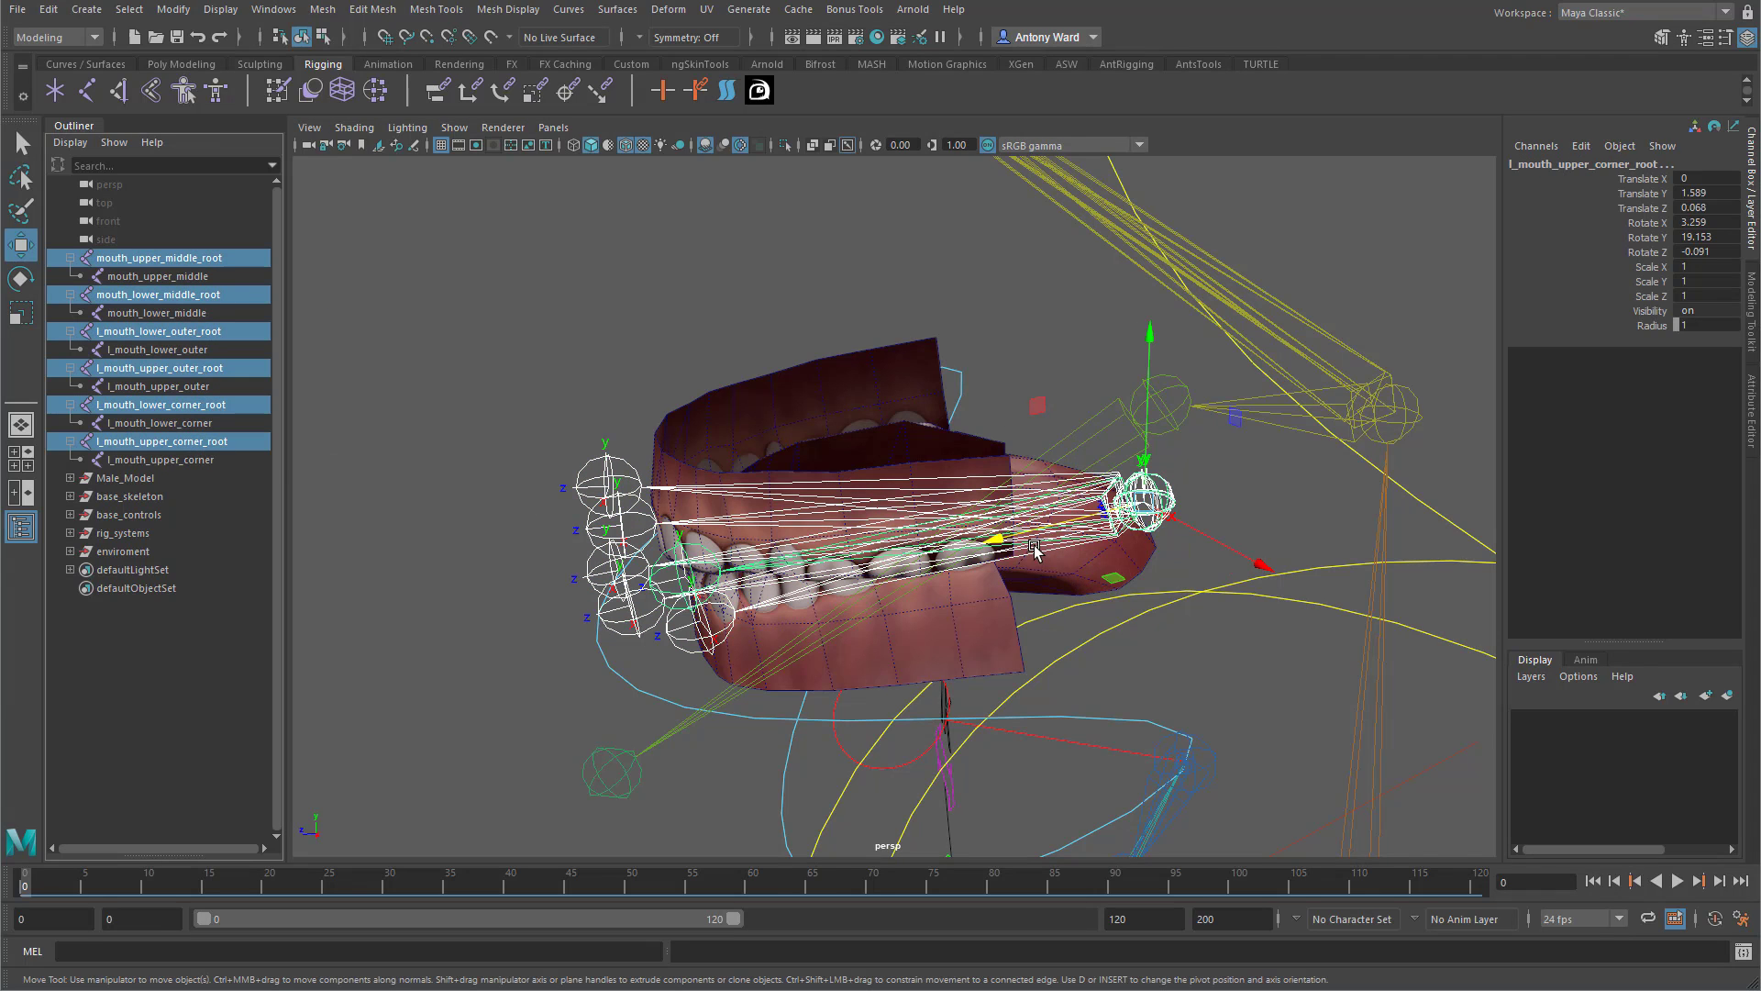
mouse_move(1034, 548)
alt+mouse_down()
mouse_move(1120, 578)
mouse_move(1030, 562)
alt+mouse_up()
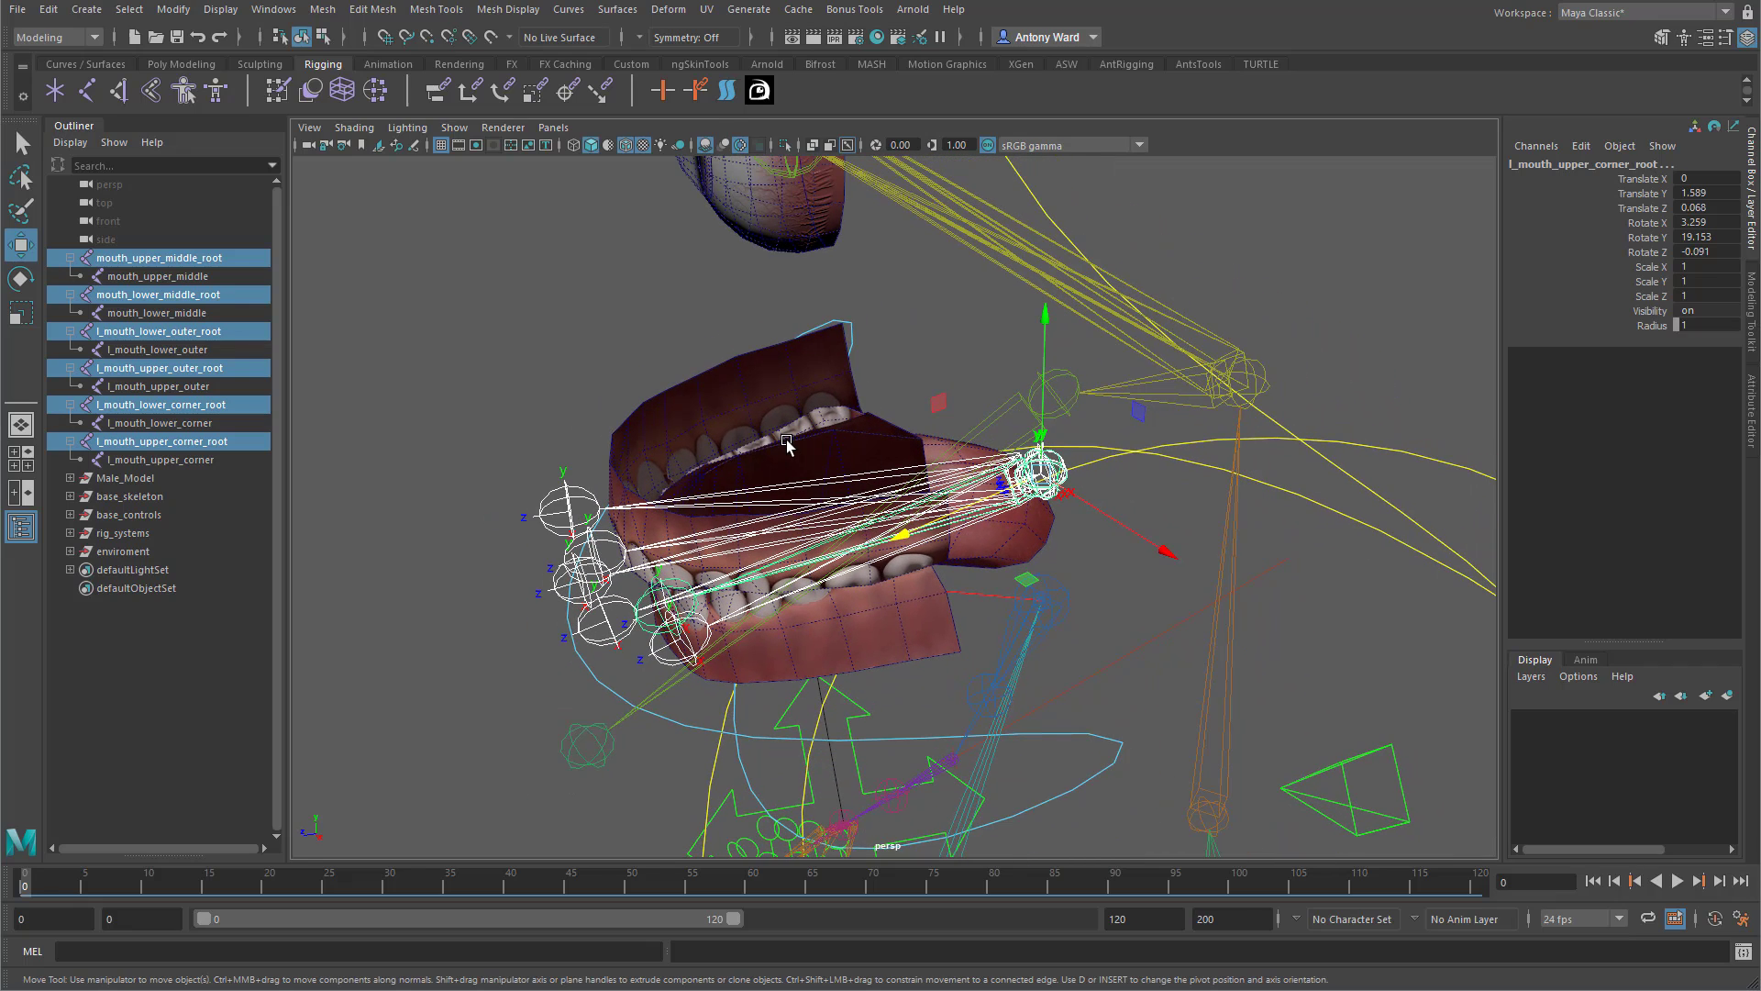
Select the jaw joint and examine its position and axes relative to the mouth joints.
key(space)
click(1014, 410)
alt+drag(883, 479, 977, 417)
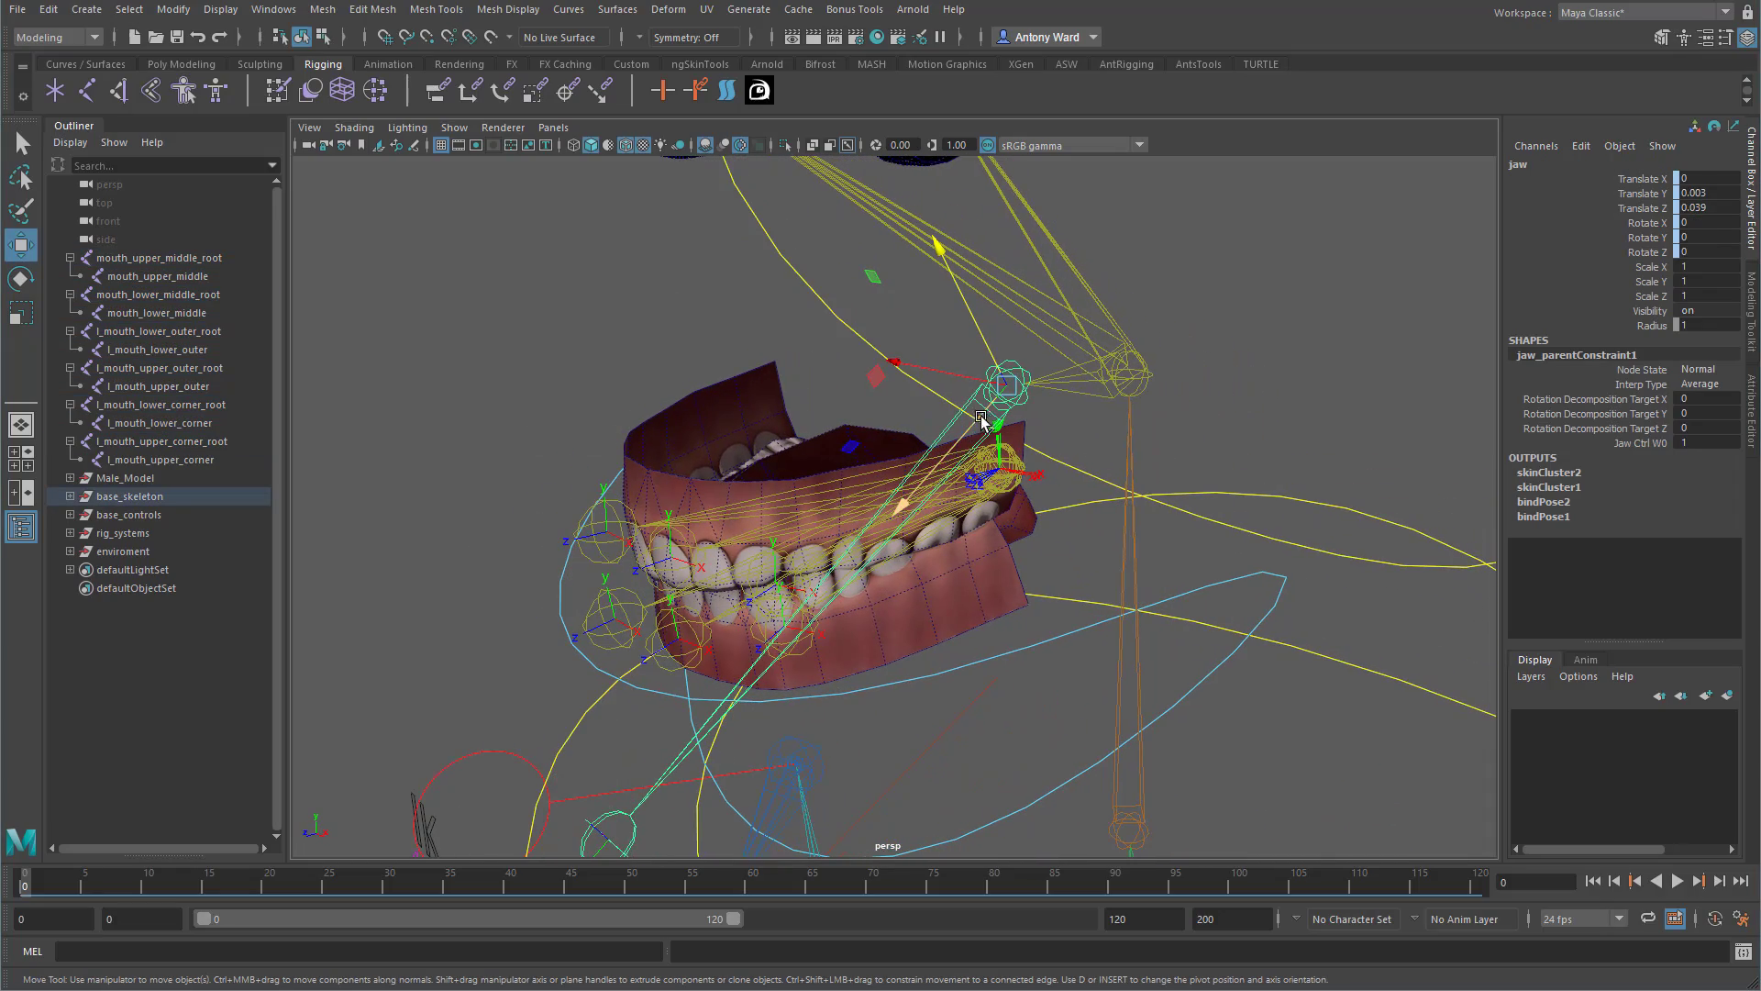
alt+drag(1068, 633, 1109, 640)
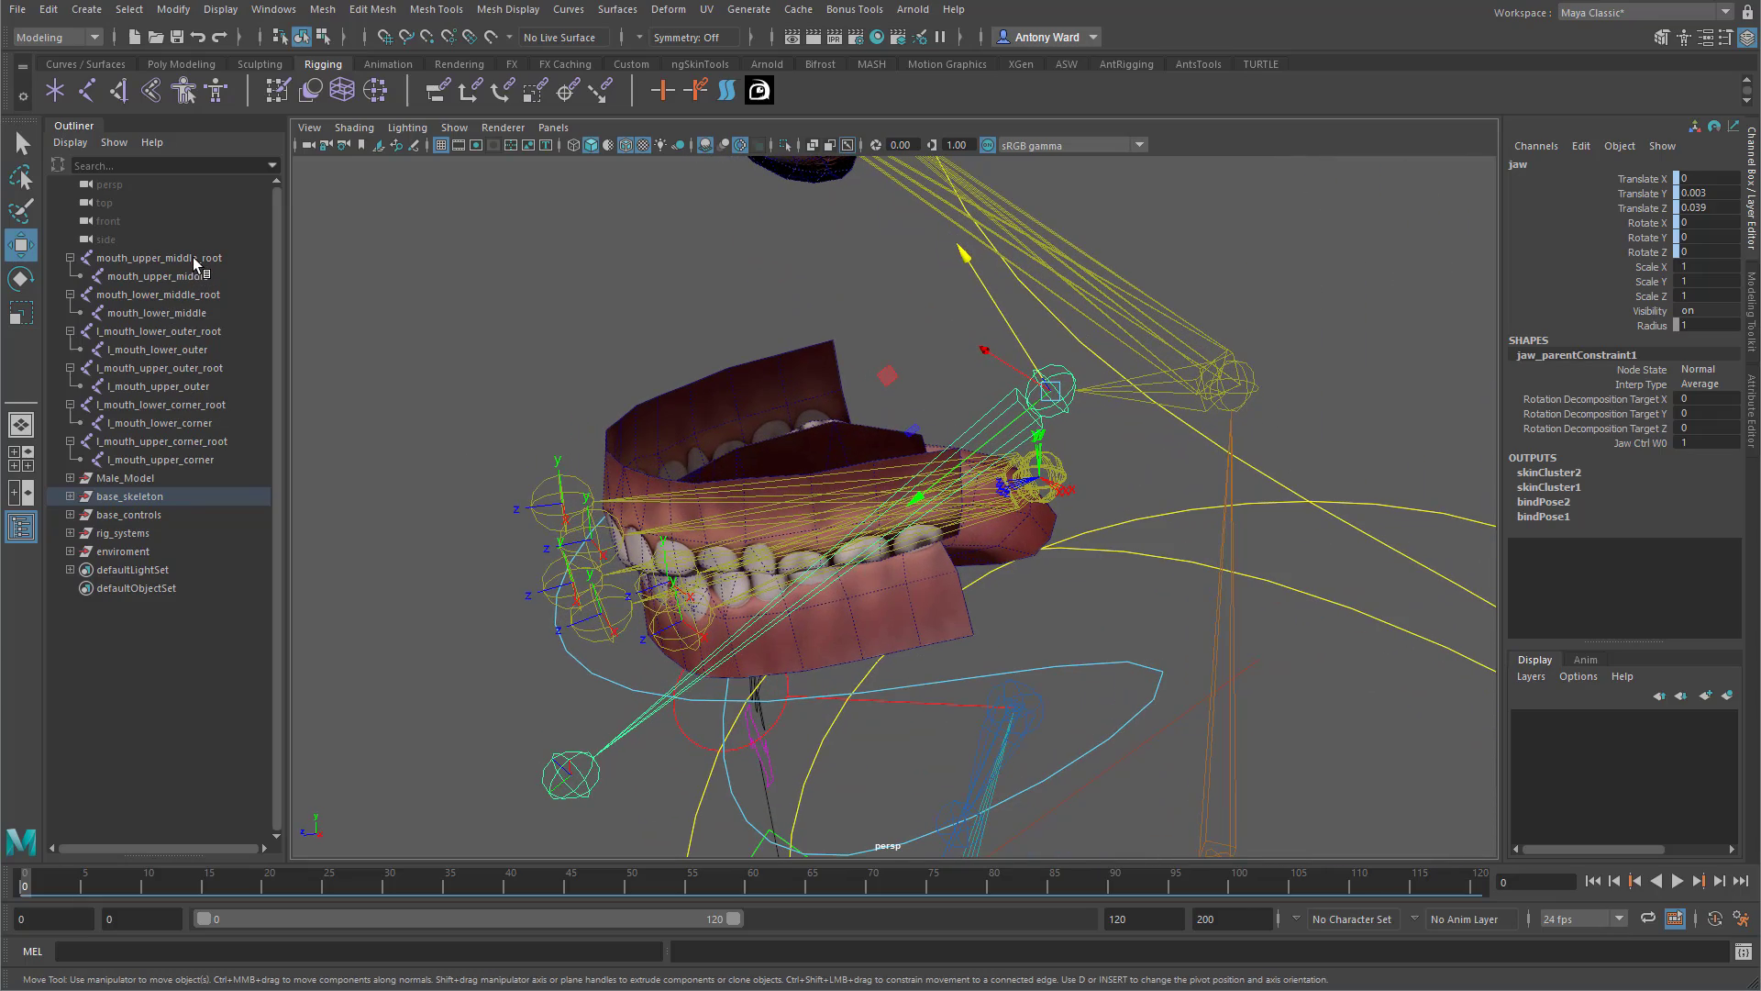
Select all the mouth joints, bring up the Orient Joint options and reset them to their defaults.
drag(194, 256, 184, 459)
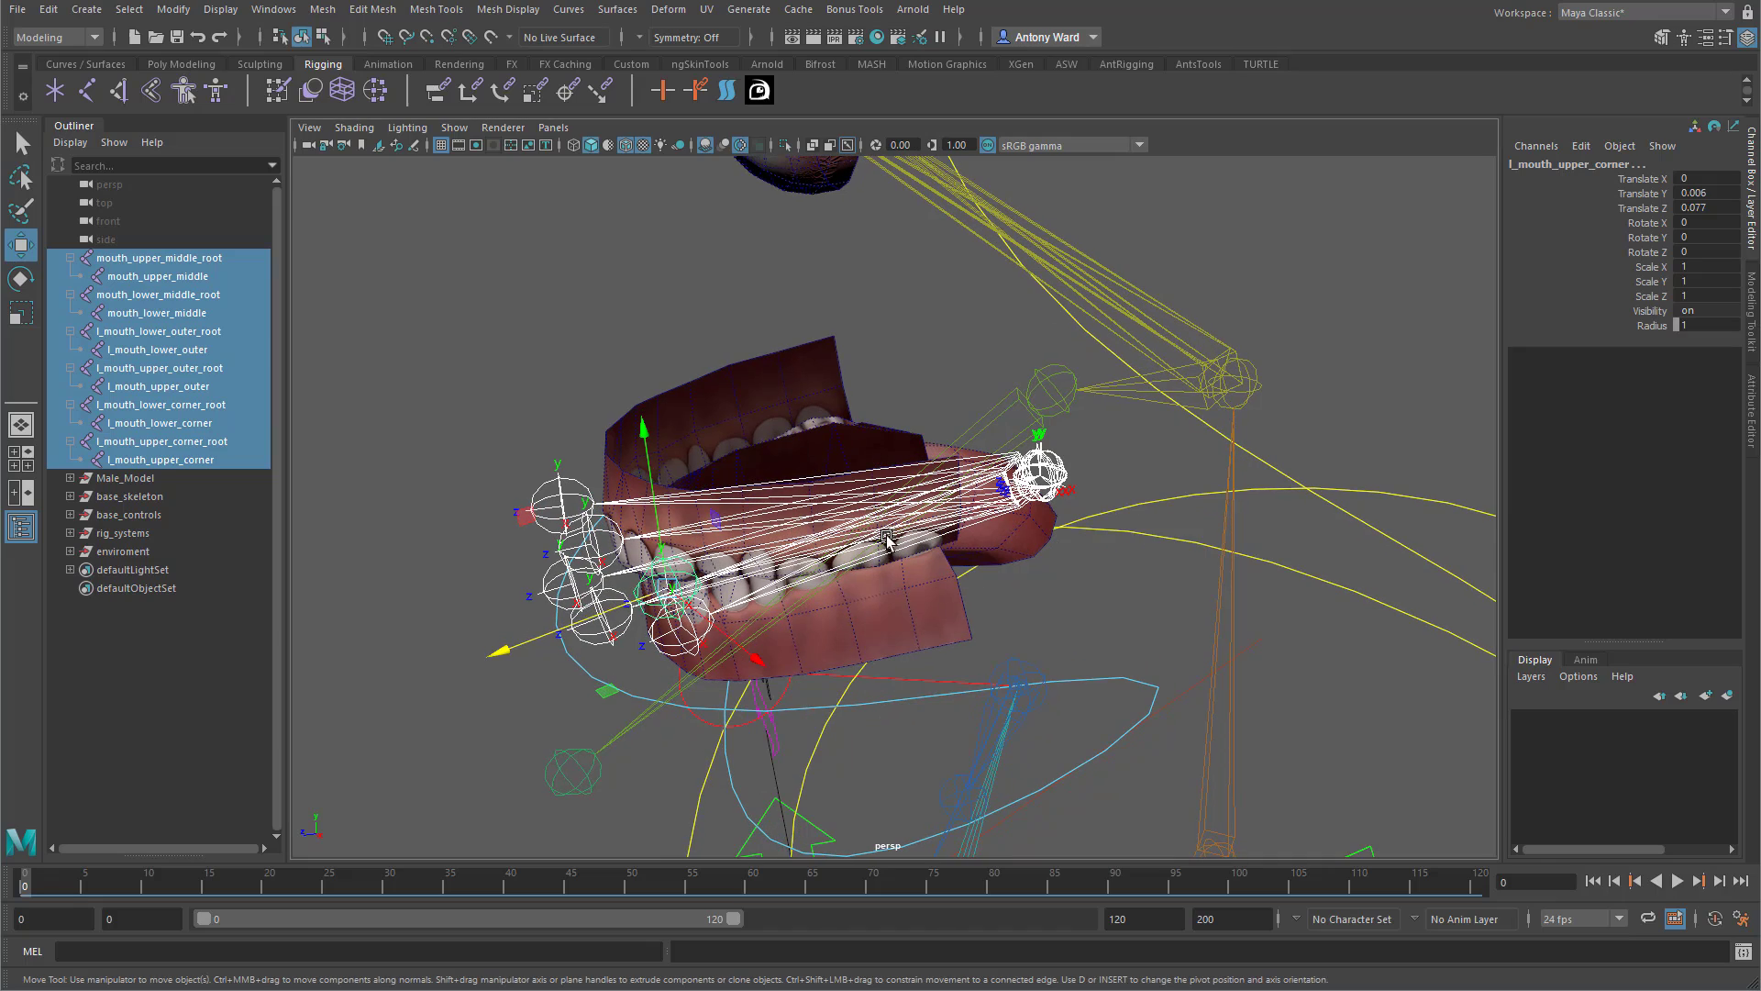
key(space)
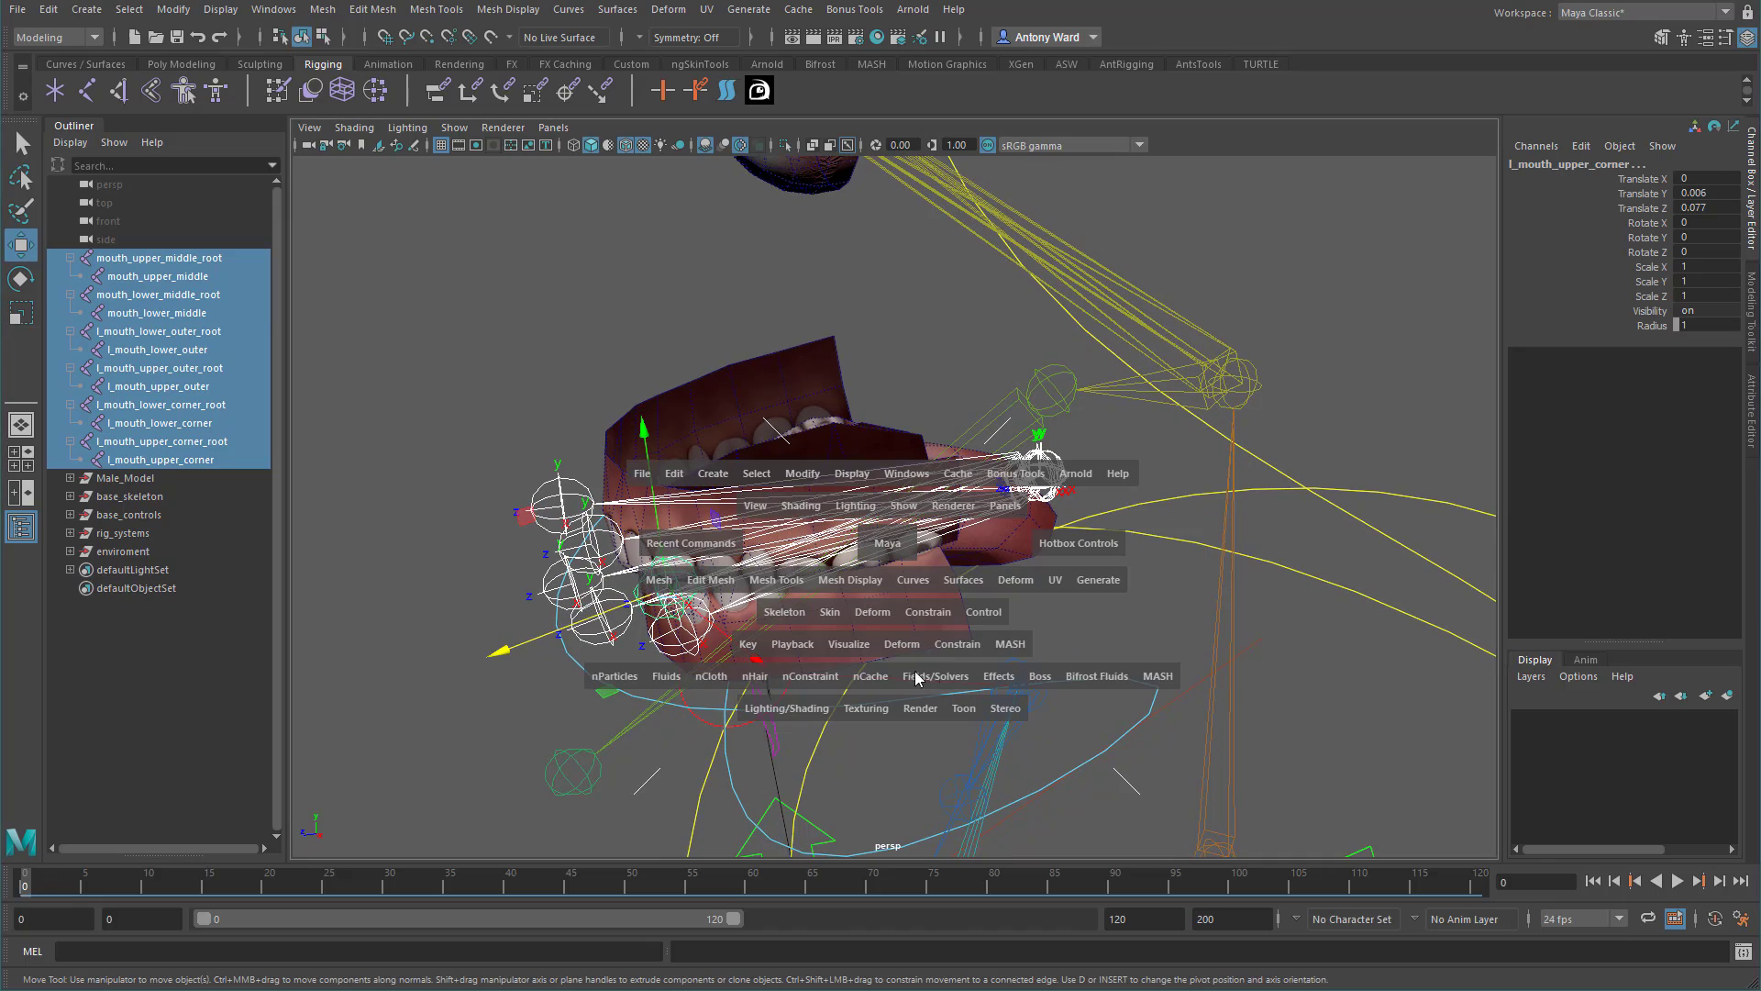
click(789, 619)
click(966, 719)
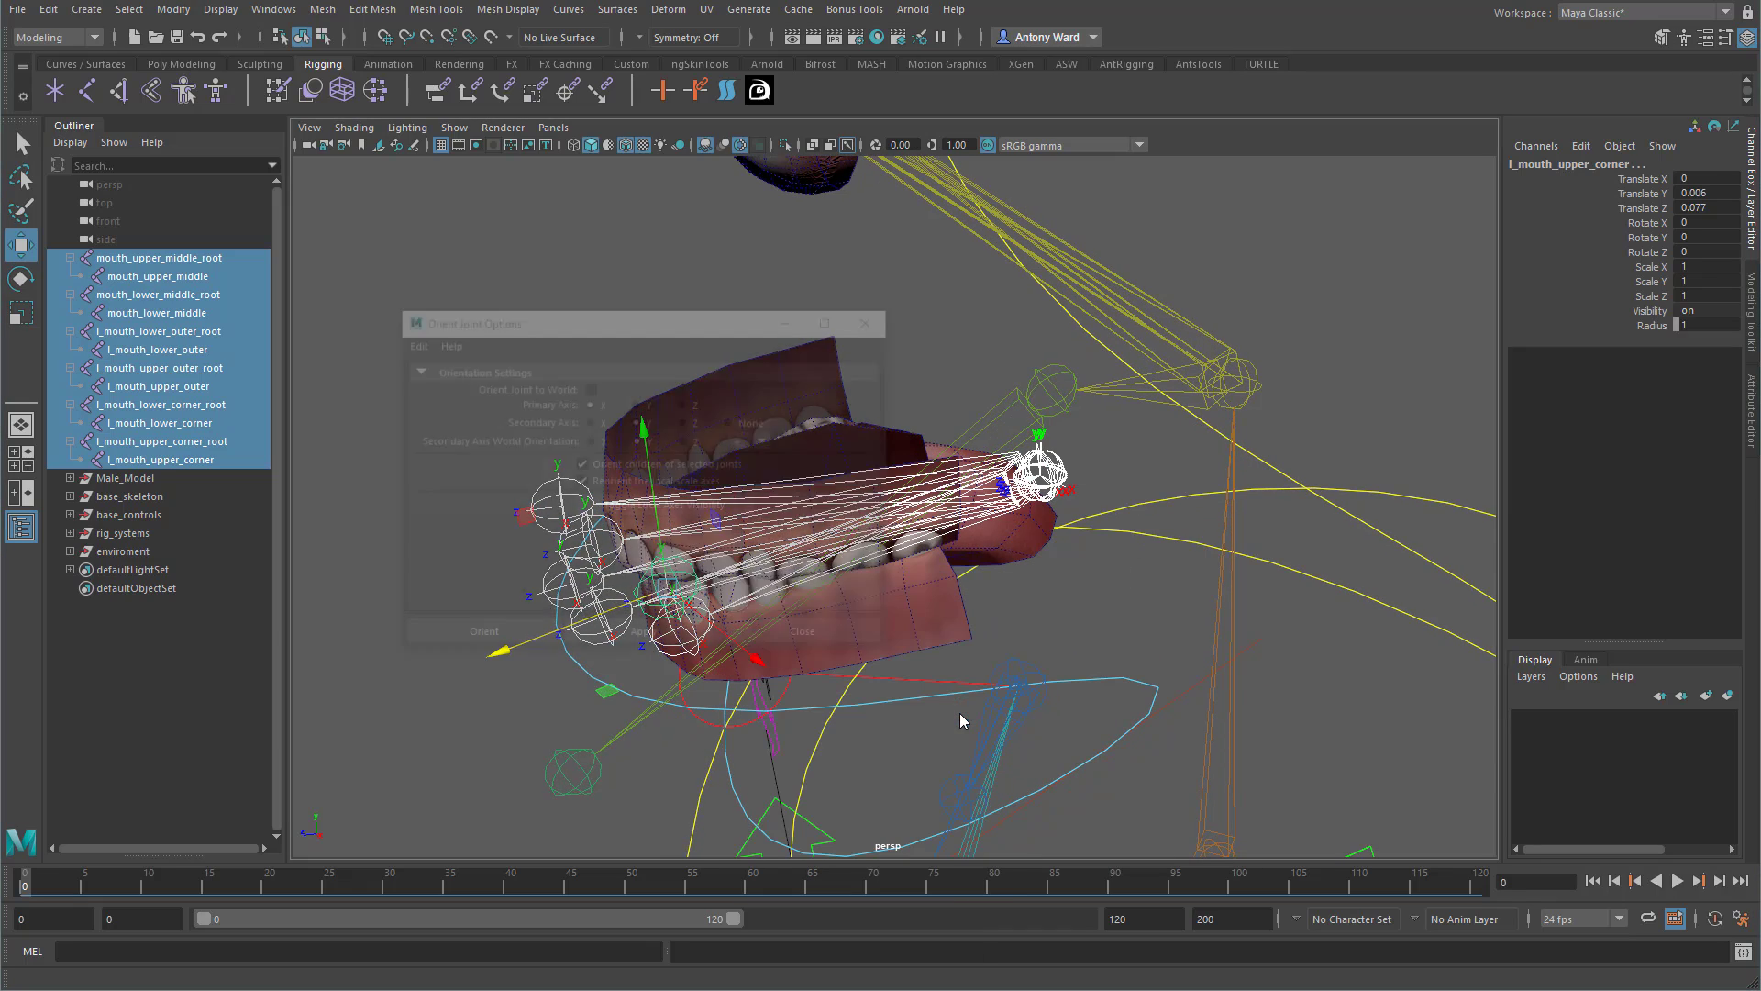
drag(697, 328, 1353, 203)
click(1020, 231)
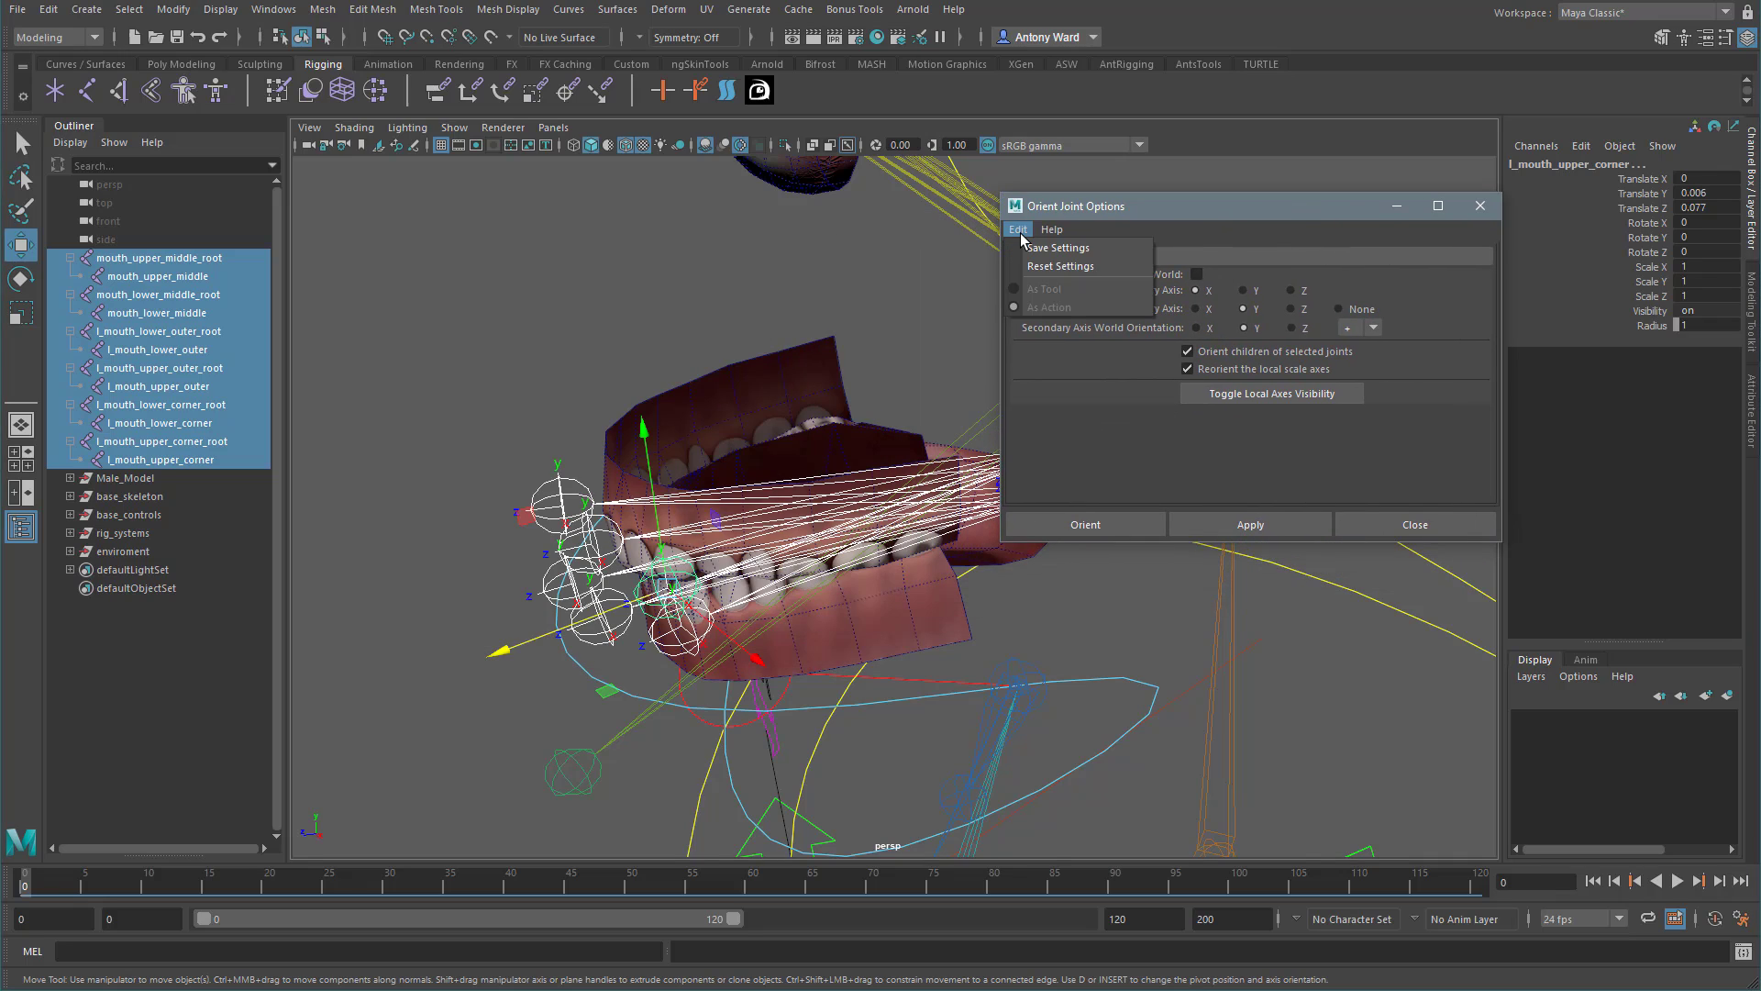
click(1029, 263)
Try to orient the selected mouth joints with Primary Axis Z, Secondary Axis X and Secondary Axis World Orientation X.
alt+middle_drag(789, 505, 750, 508)
alt+drag(749, 507, 823, 508)
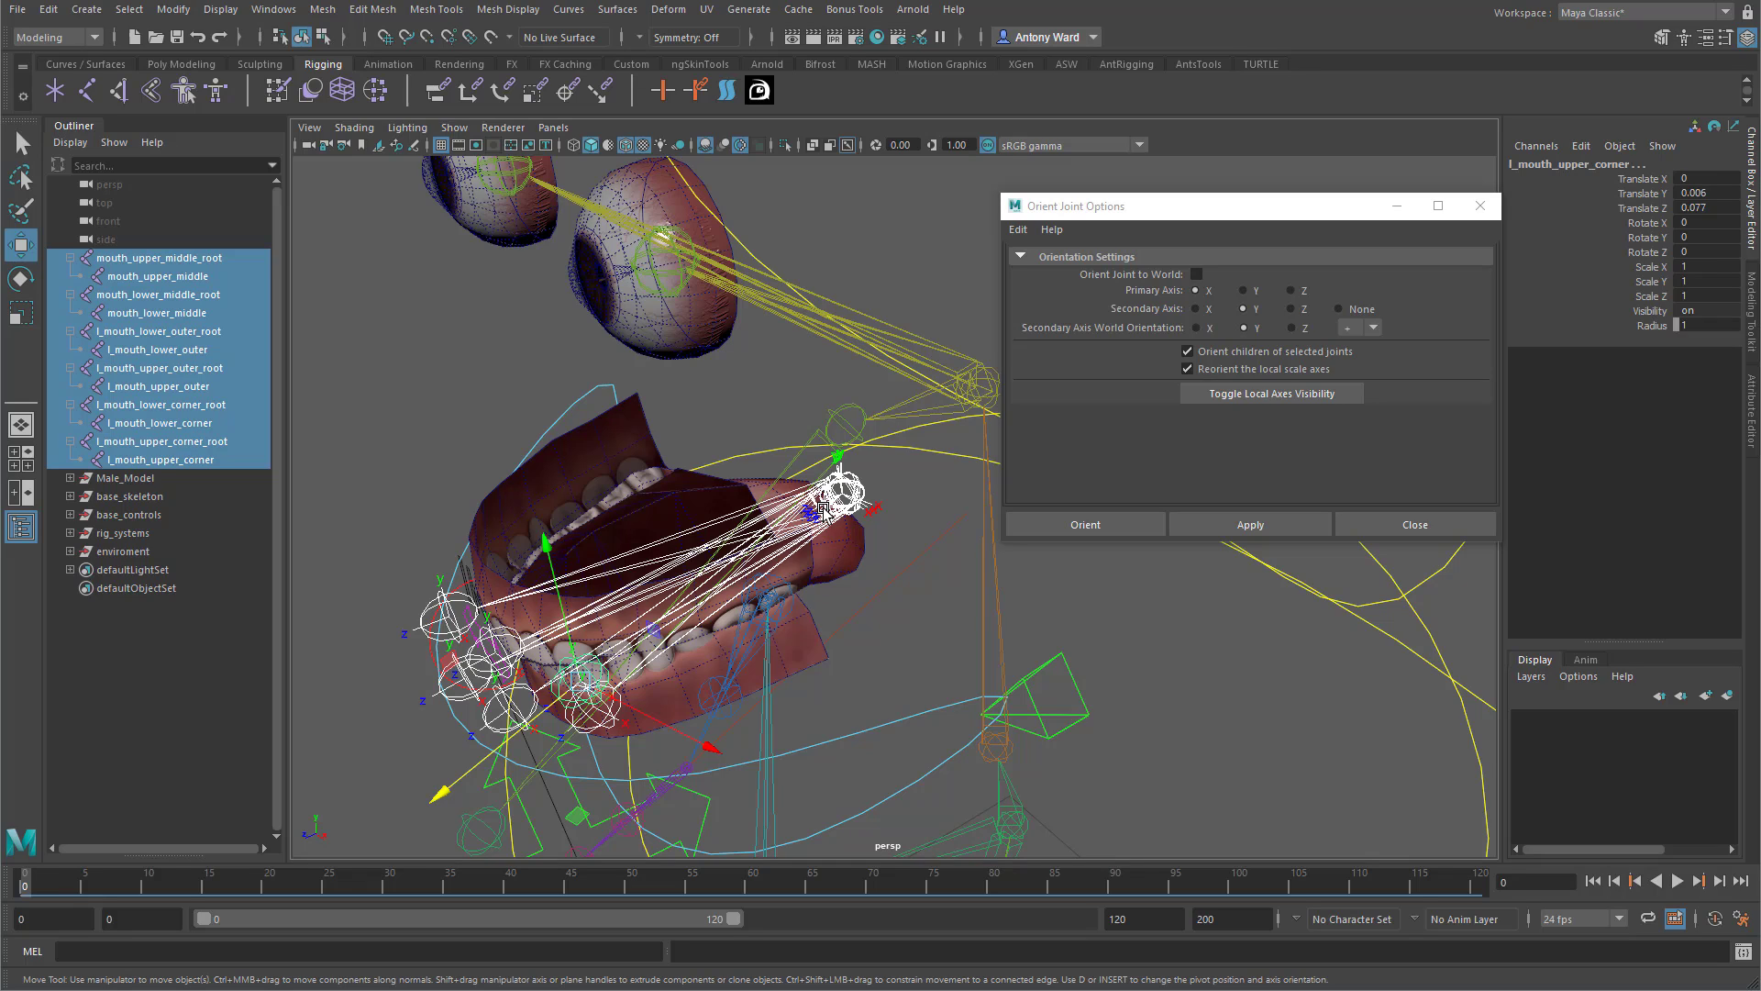
alt+drag(823, 508, 815, 501)
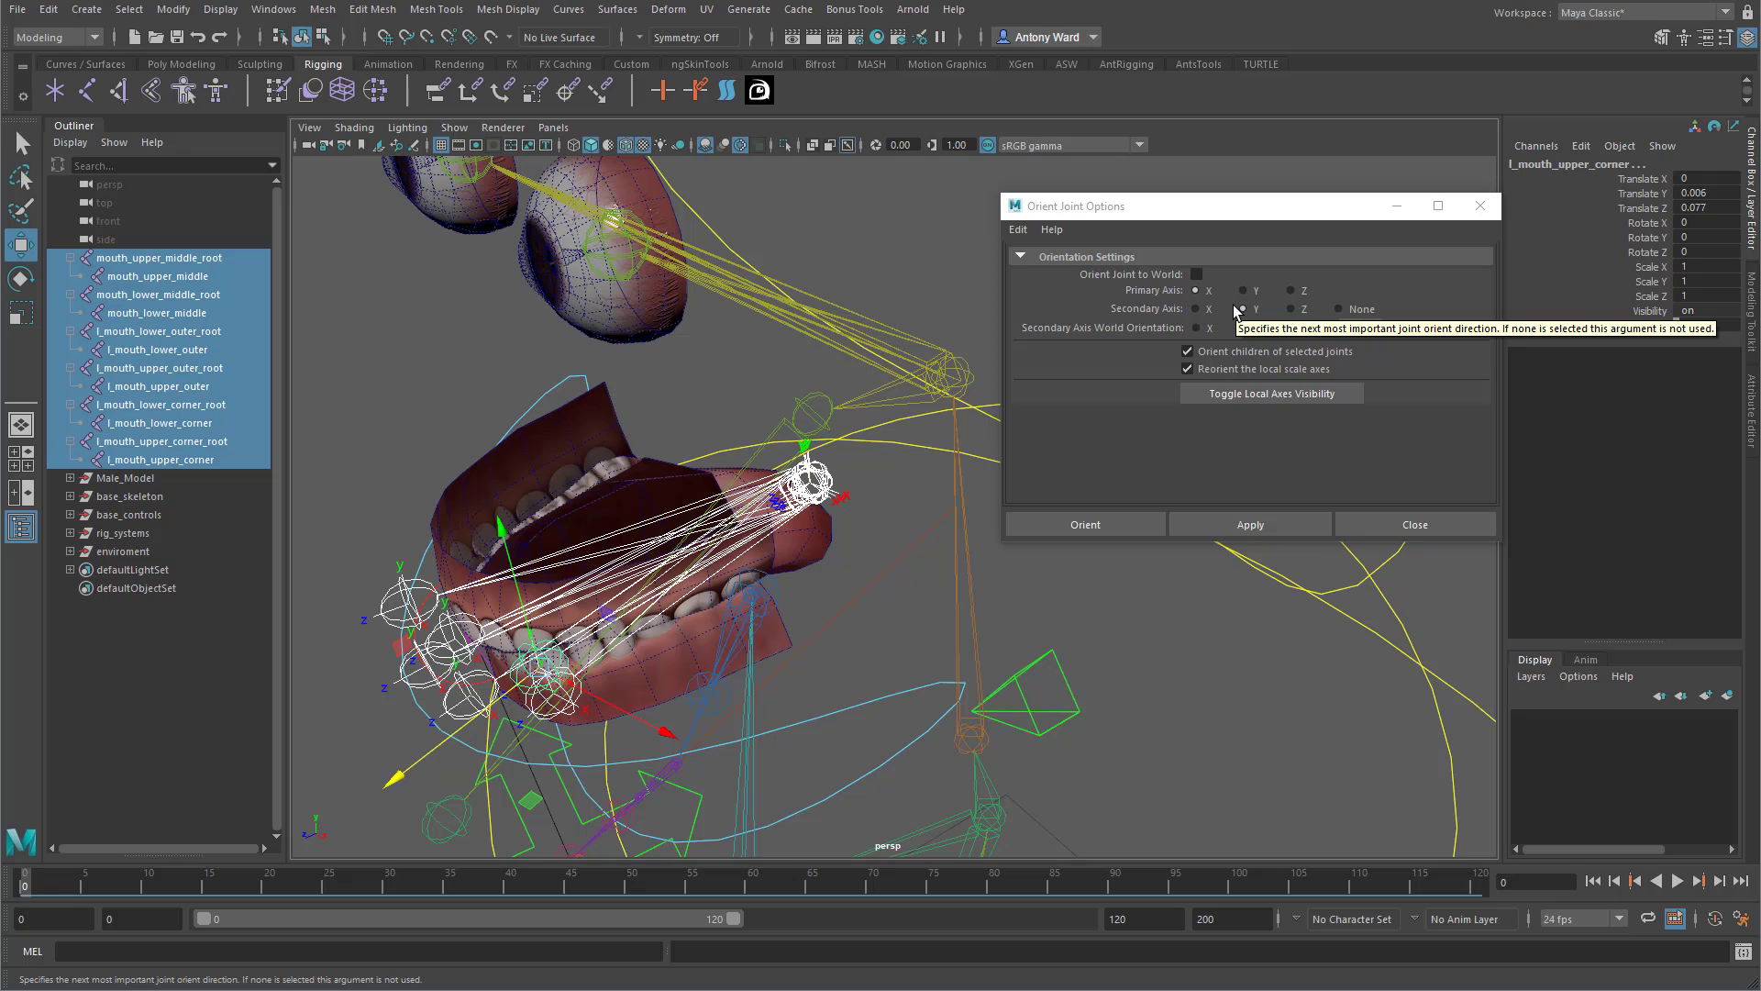
click(1292, 290)
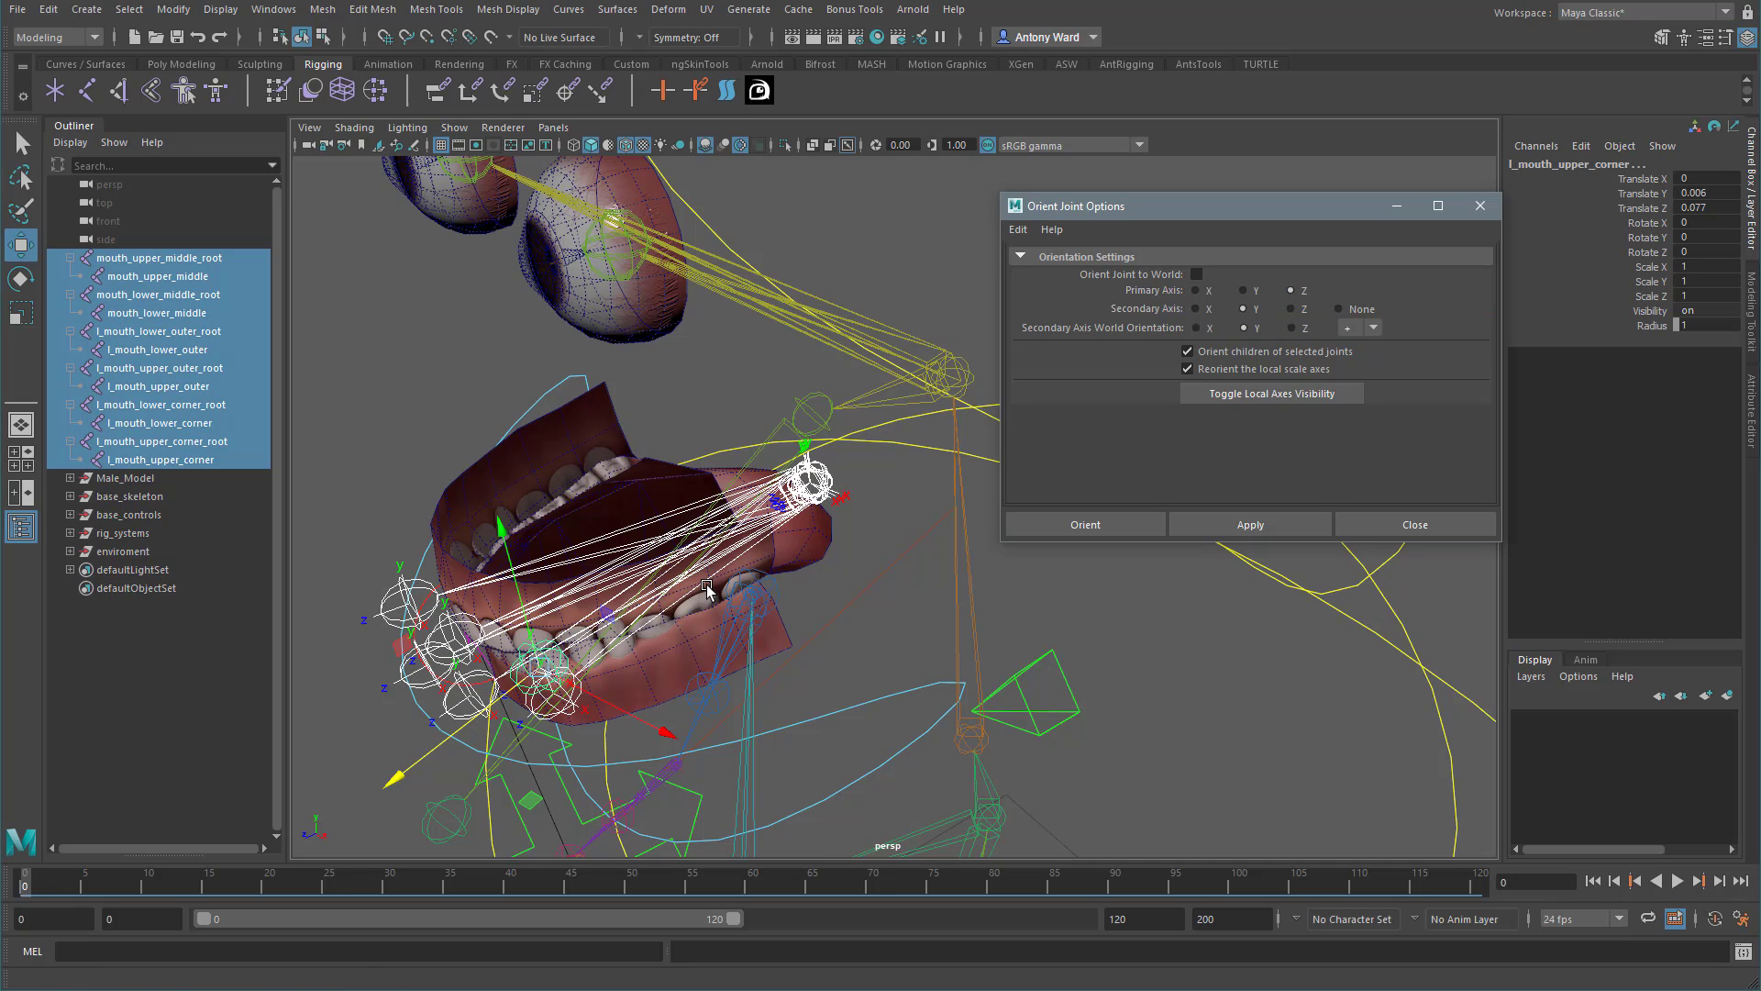
alt+drag(665, 550, 794, 507)
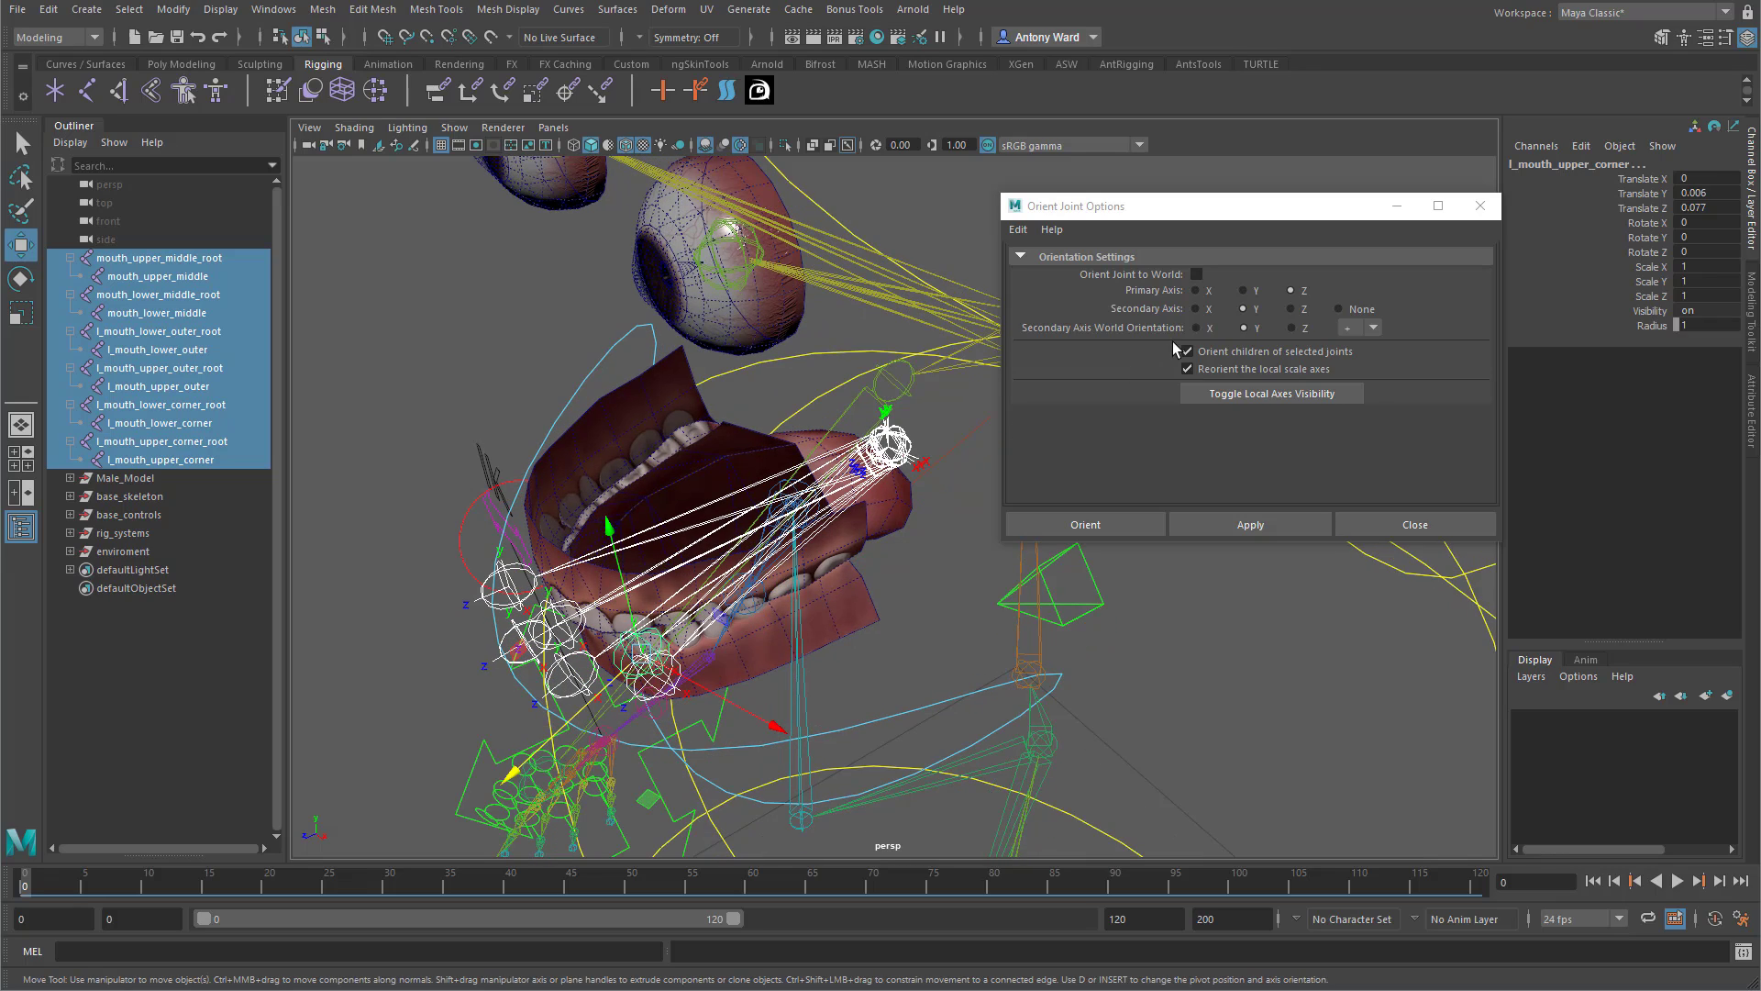
click(1198, 310)
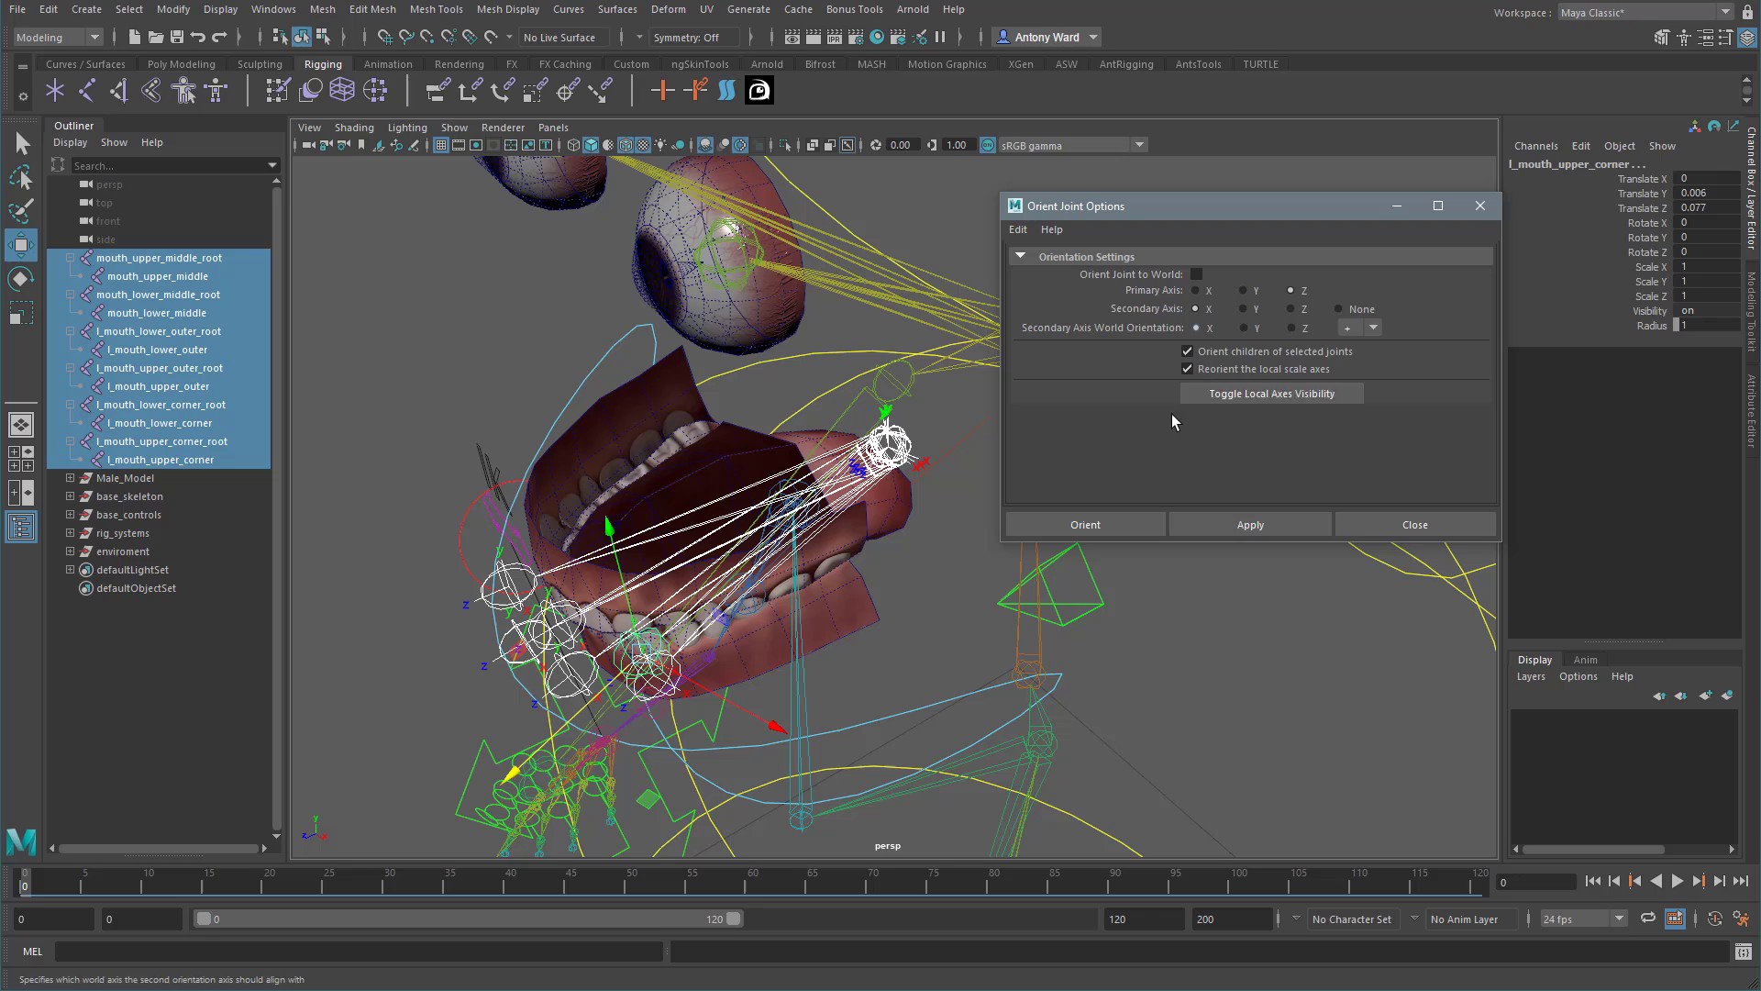
click(1247, 523)
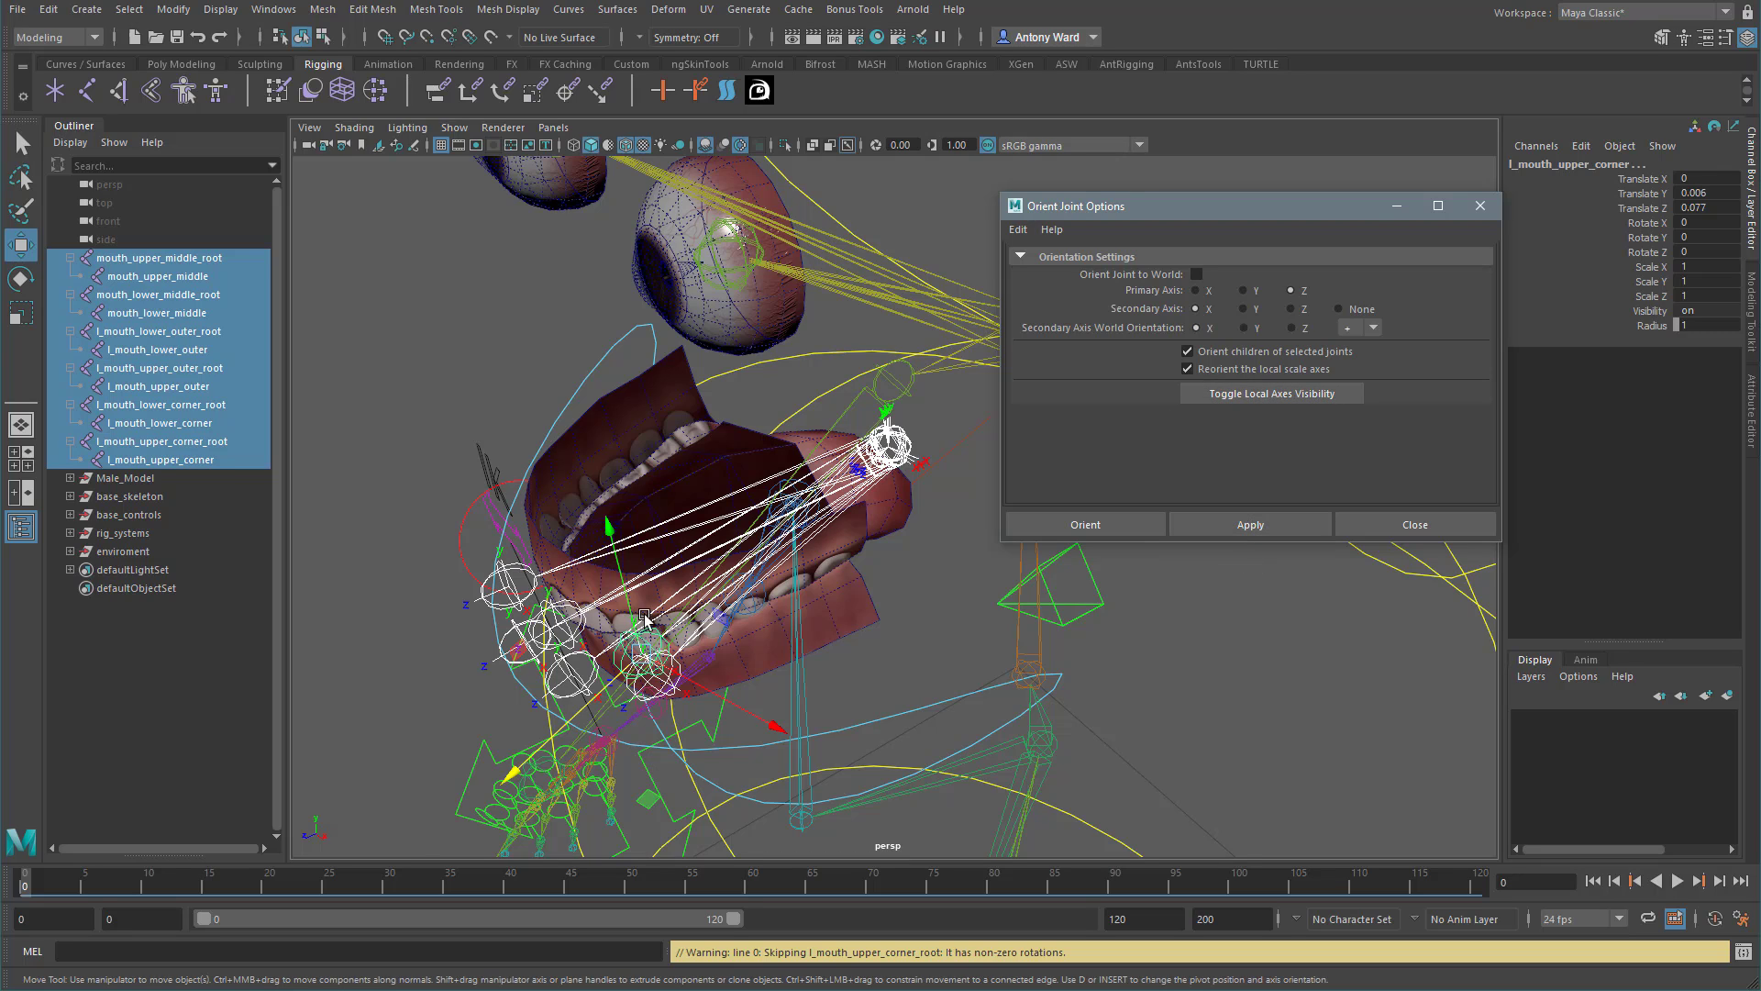
Freeze the translate, rotate and scale transformations of all the mouth joints, including roots and end joints.
alt+drag(622, 606, 633, 584)
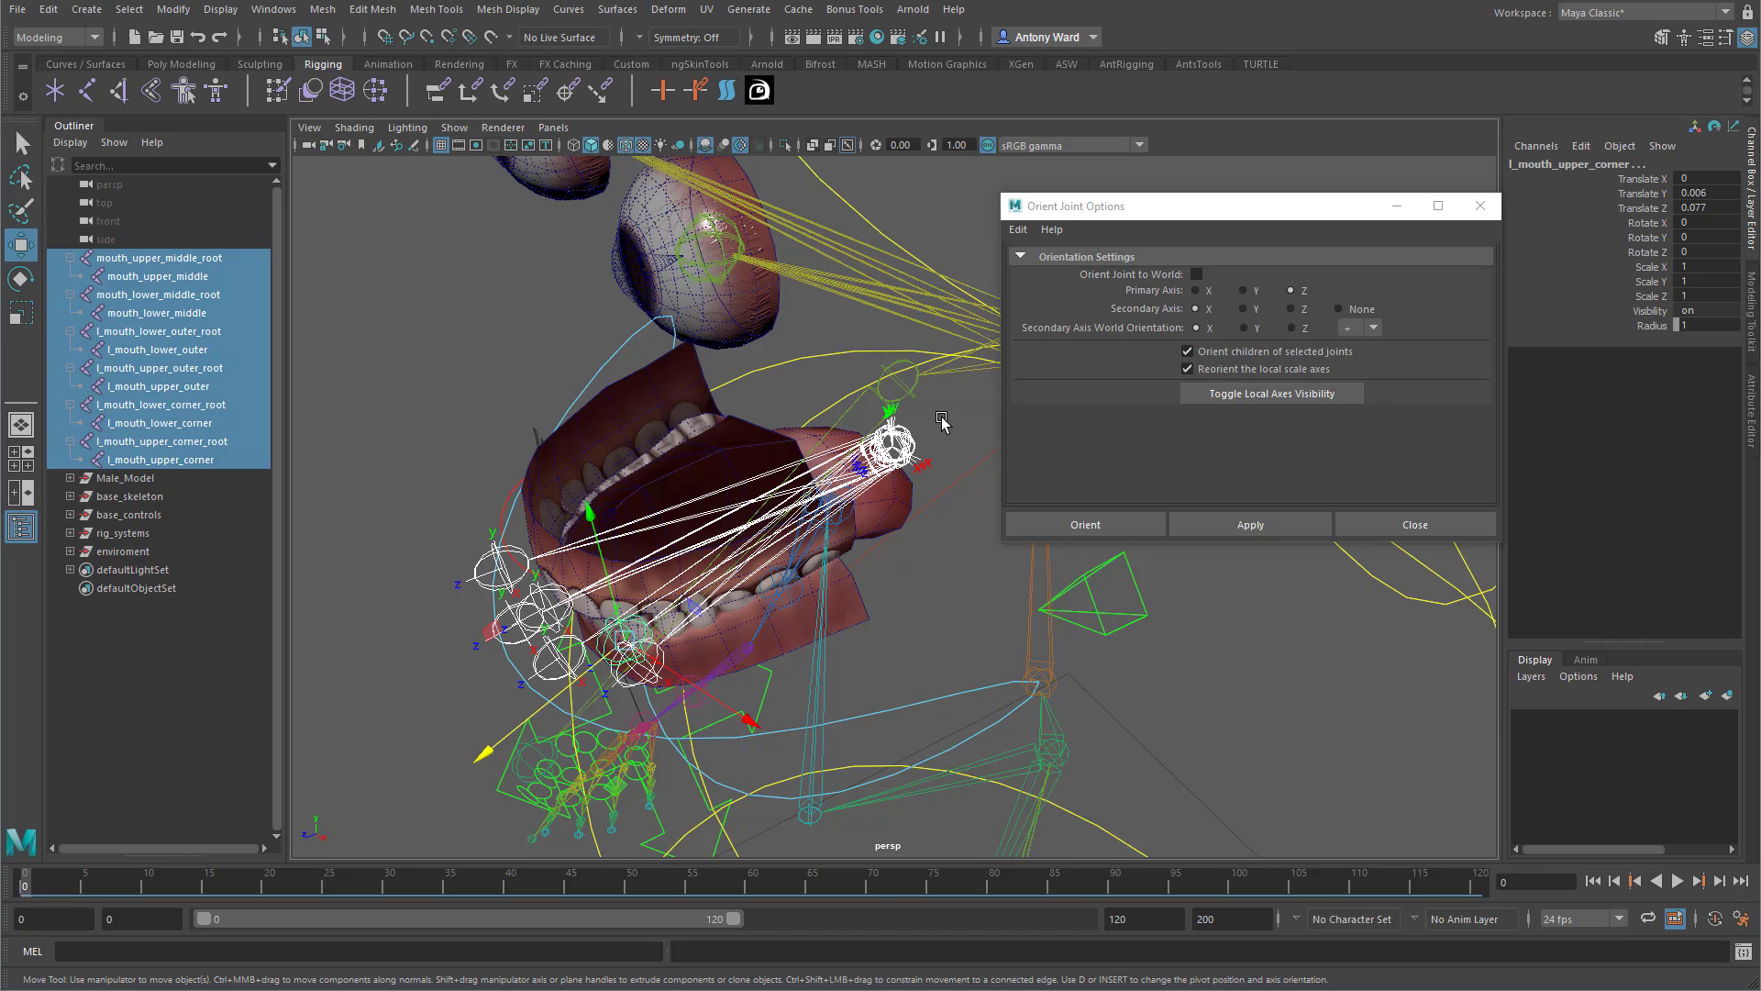
alt+drag(942, 421, 866, 340)
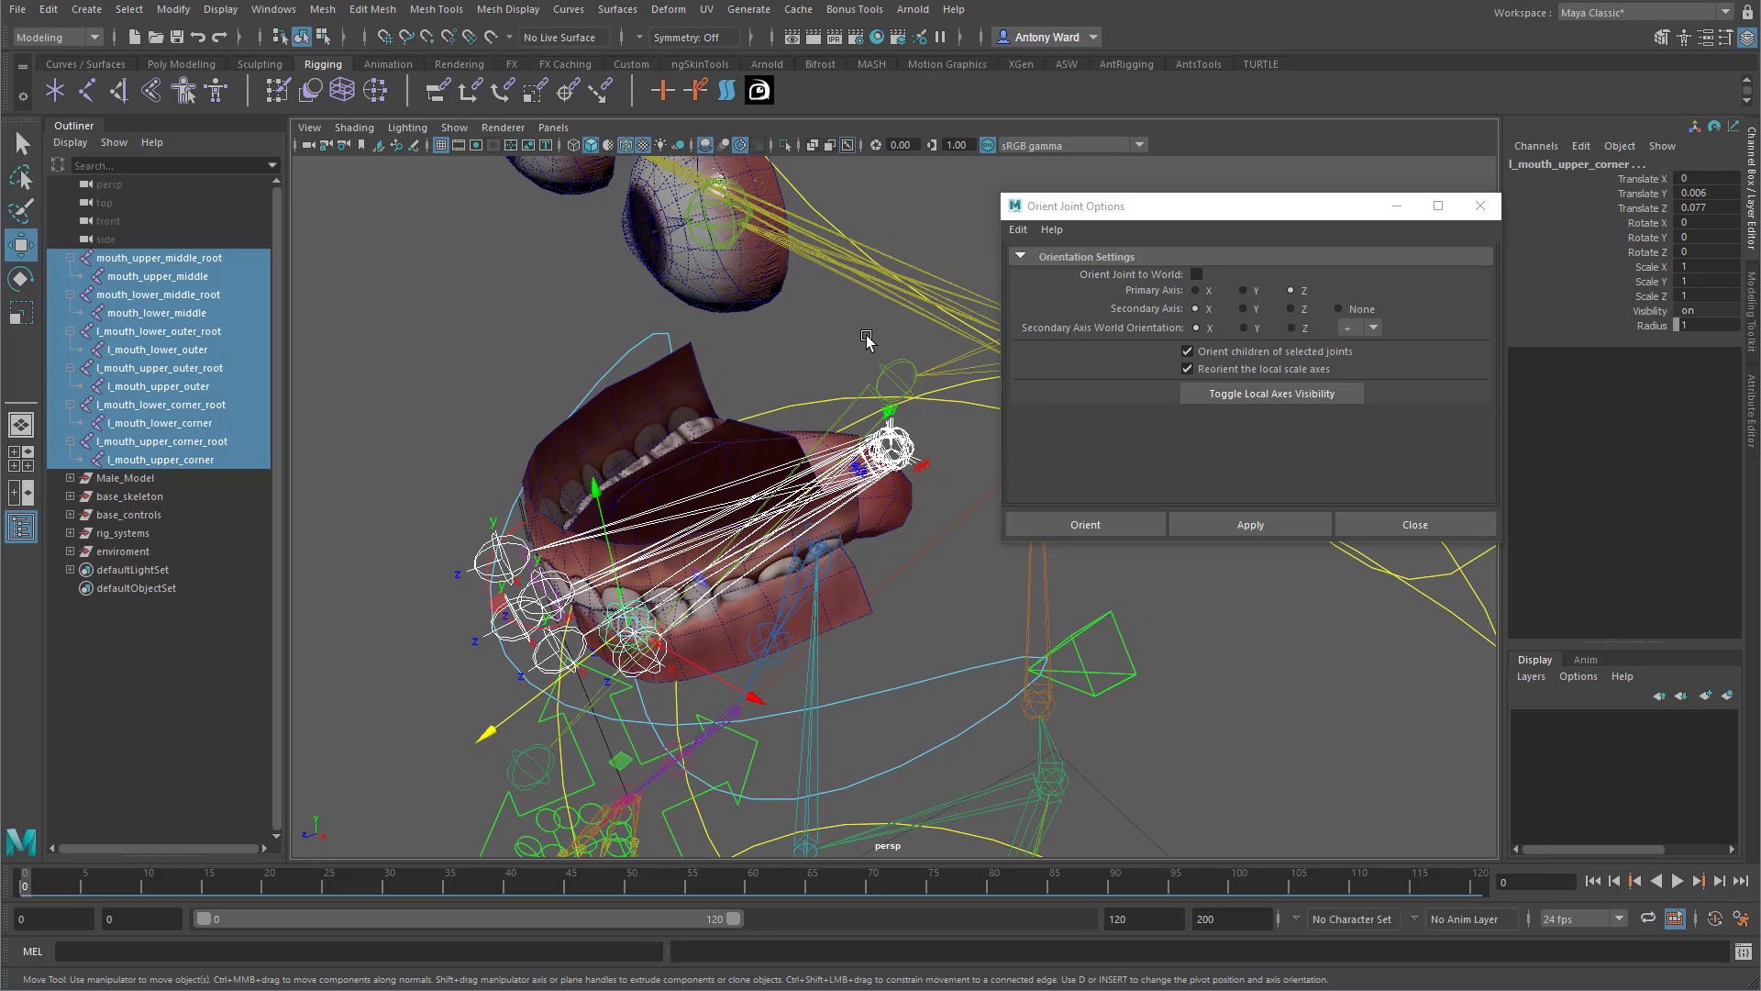
click(184, 17)
click(373, 91)
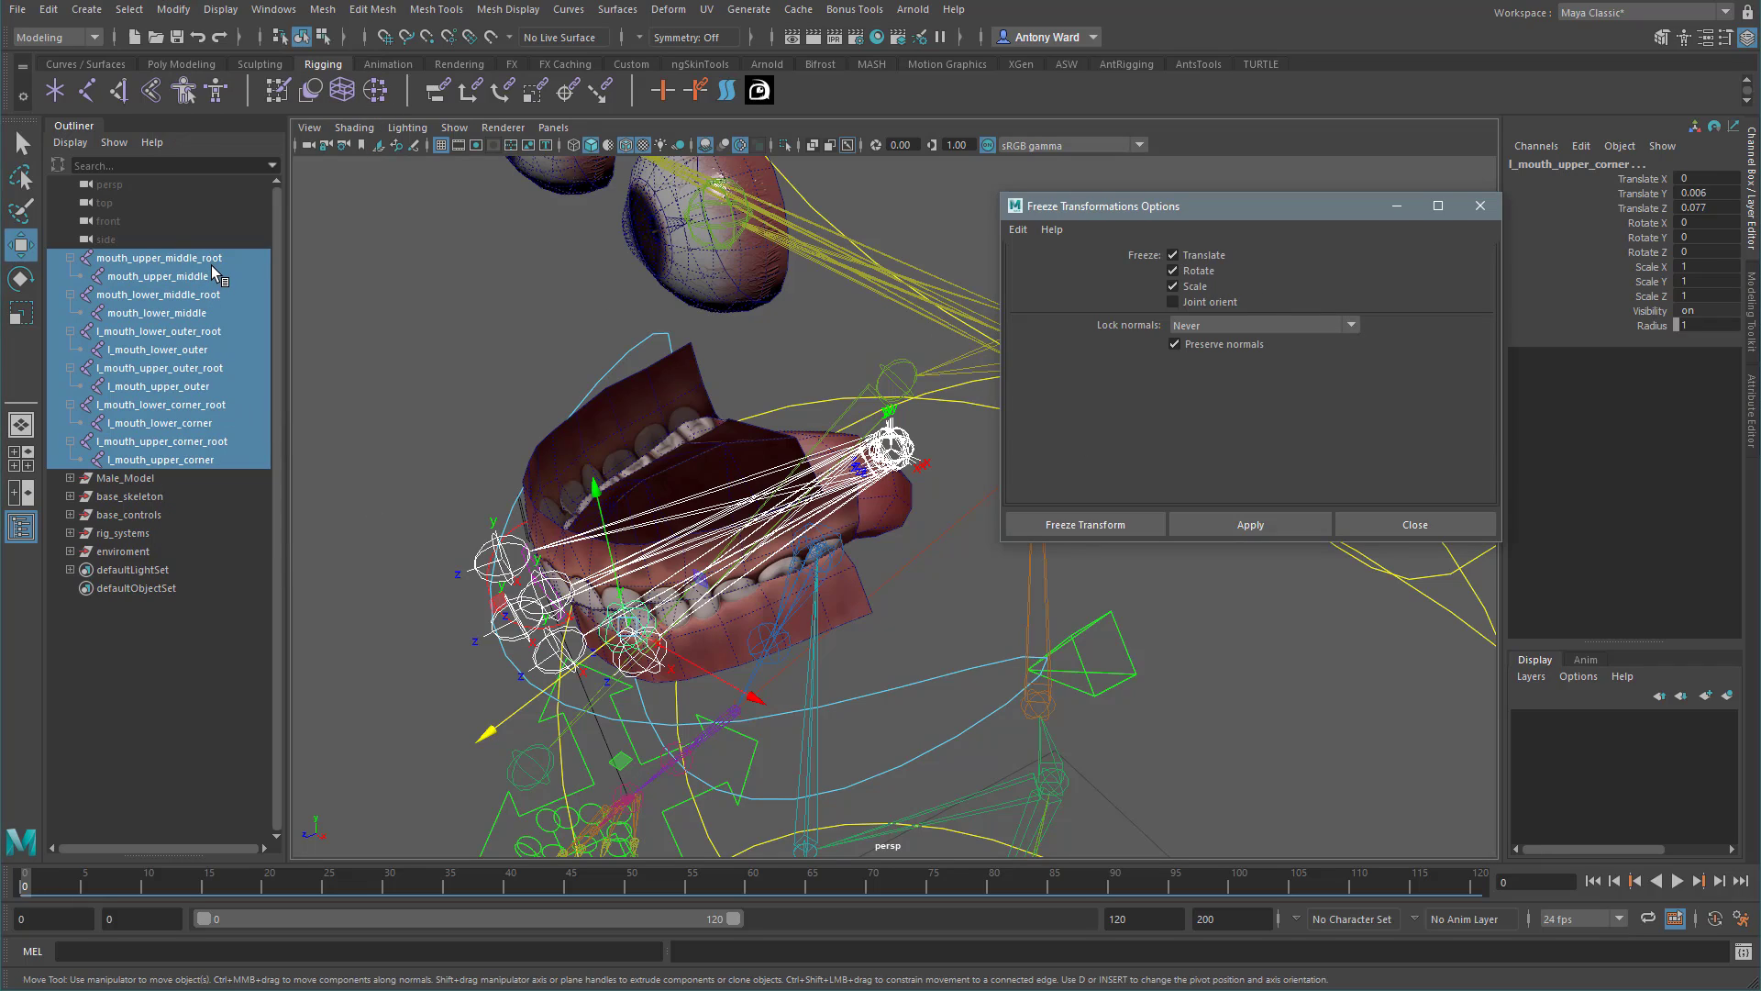
click(215, 295)
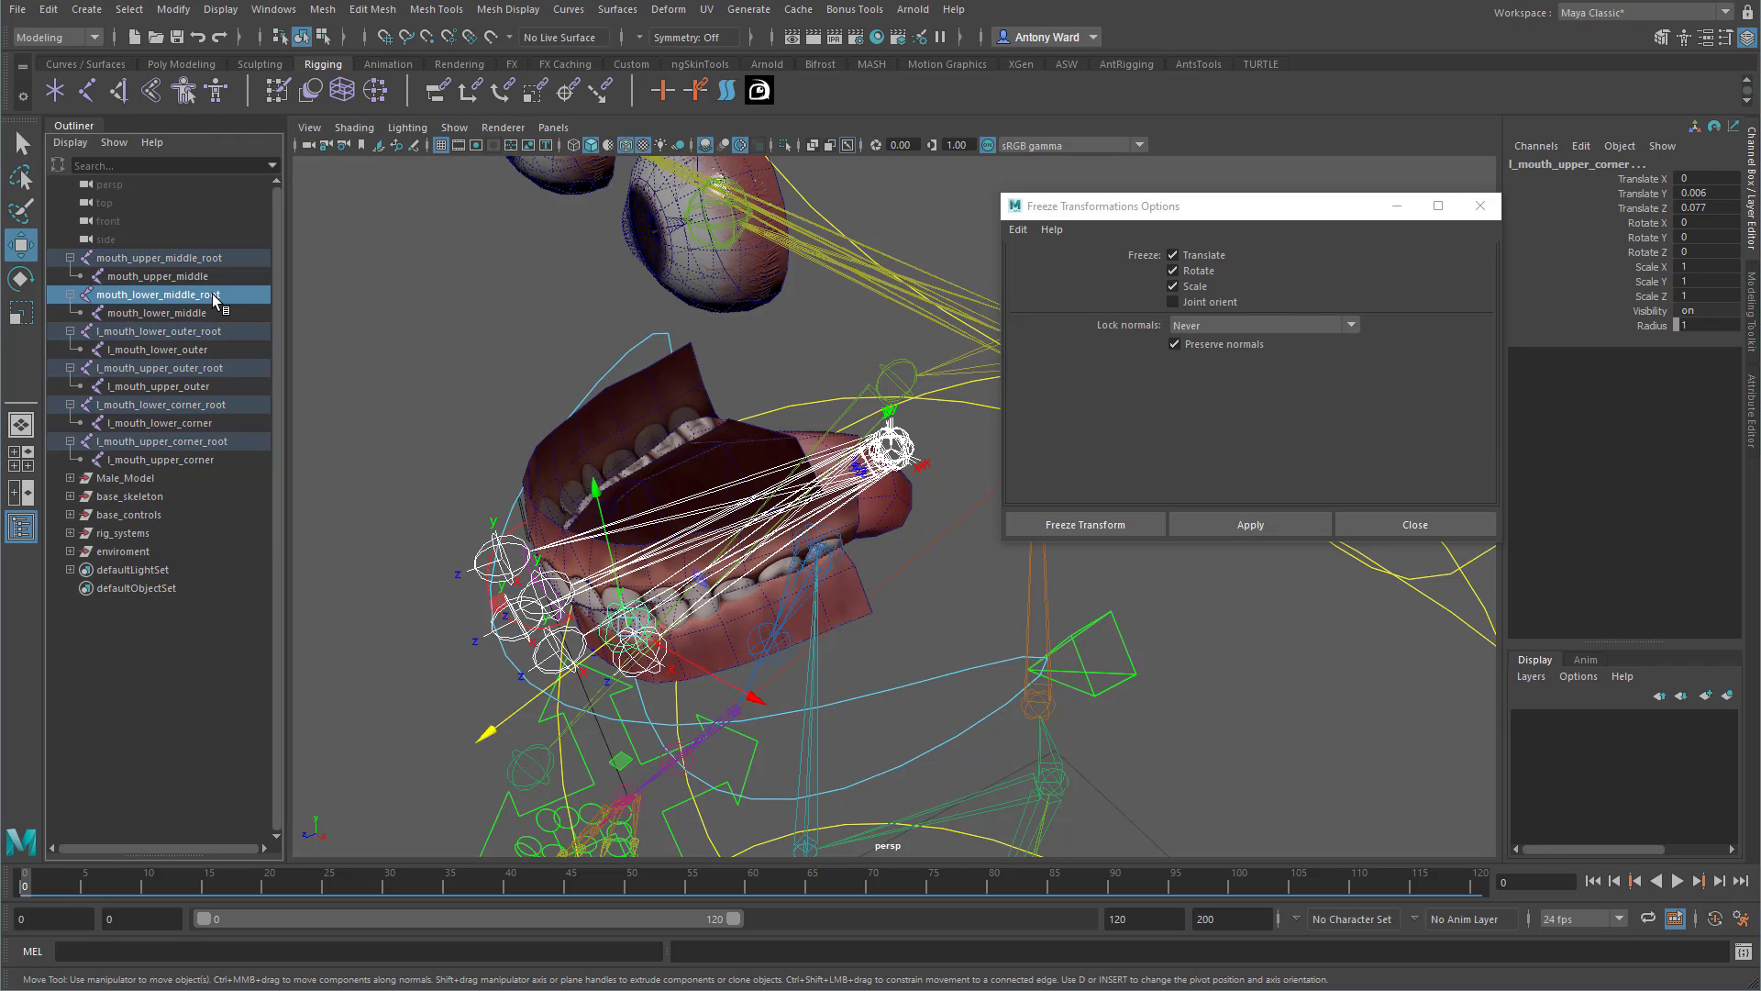
click(1656, 224)
click(1721, 221)
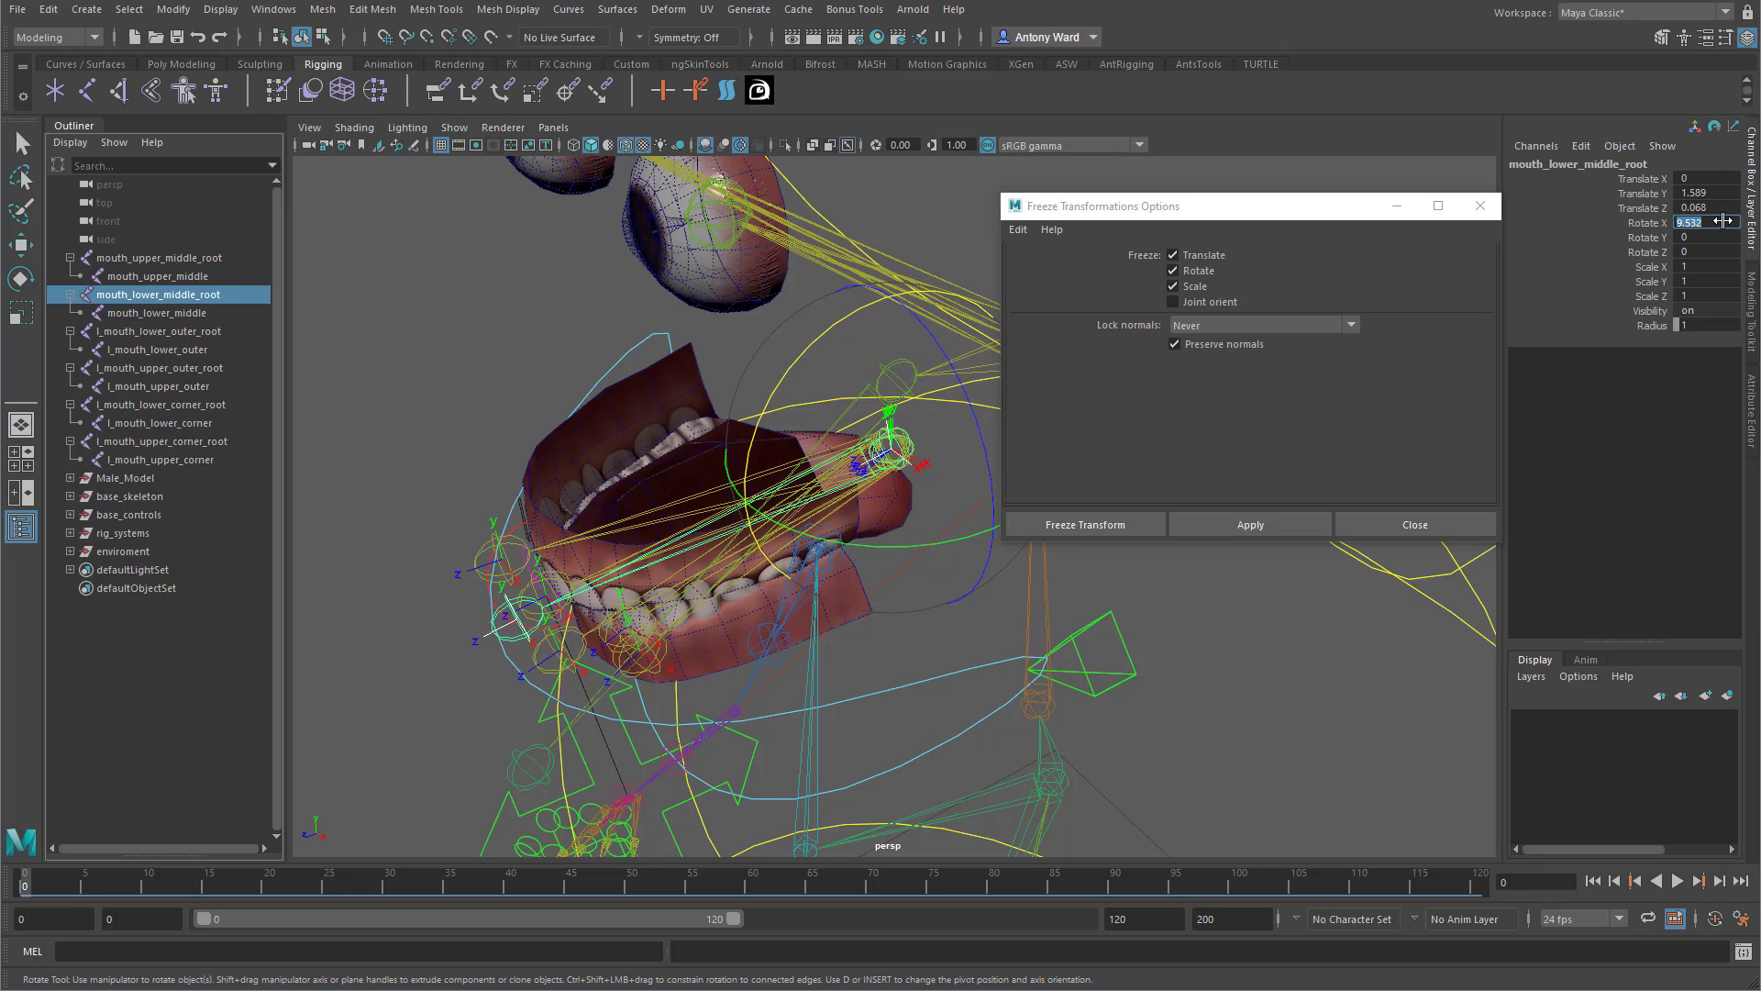
drag(184, 258, 193, 460)
key(w)
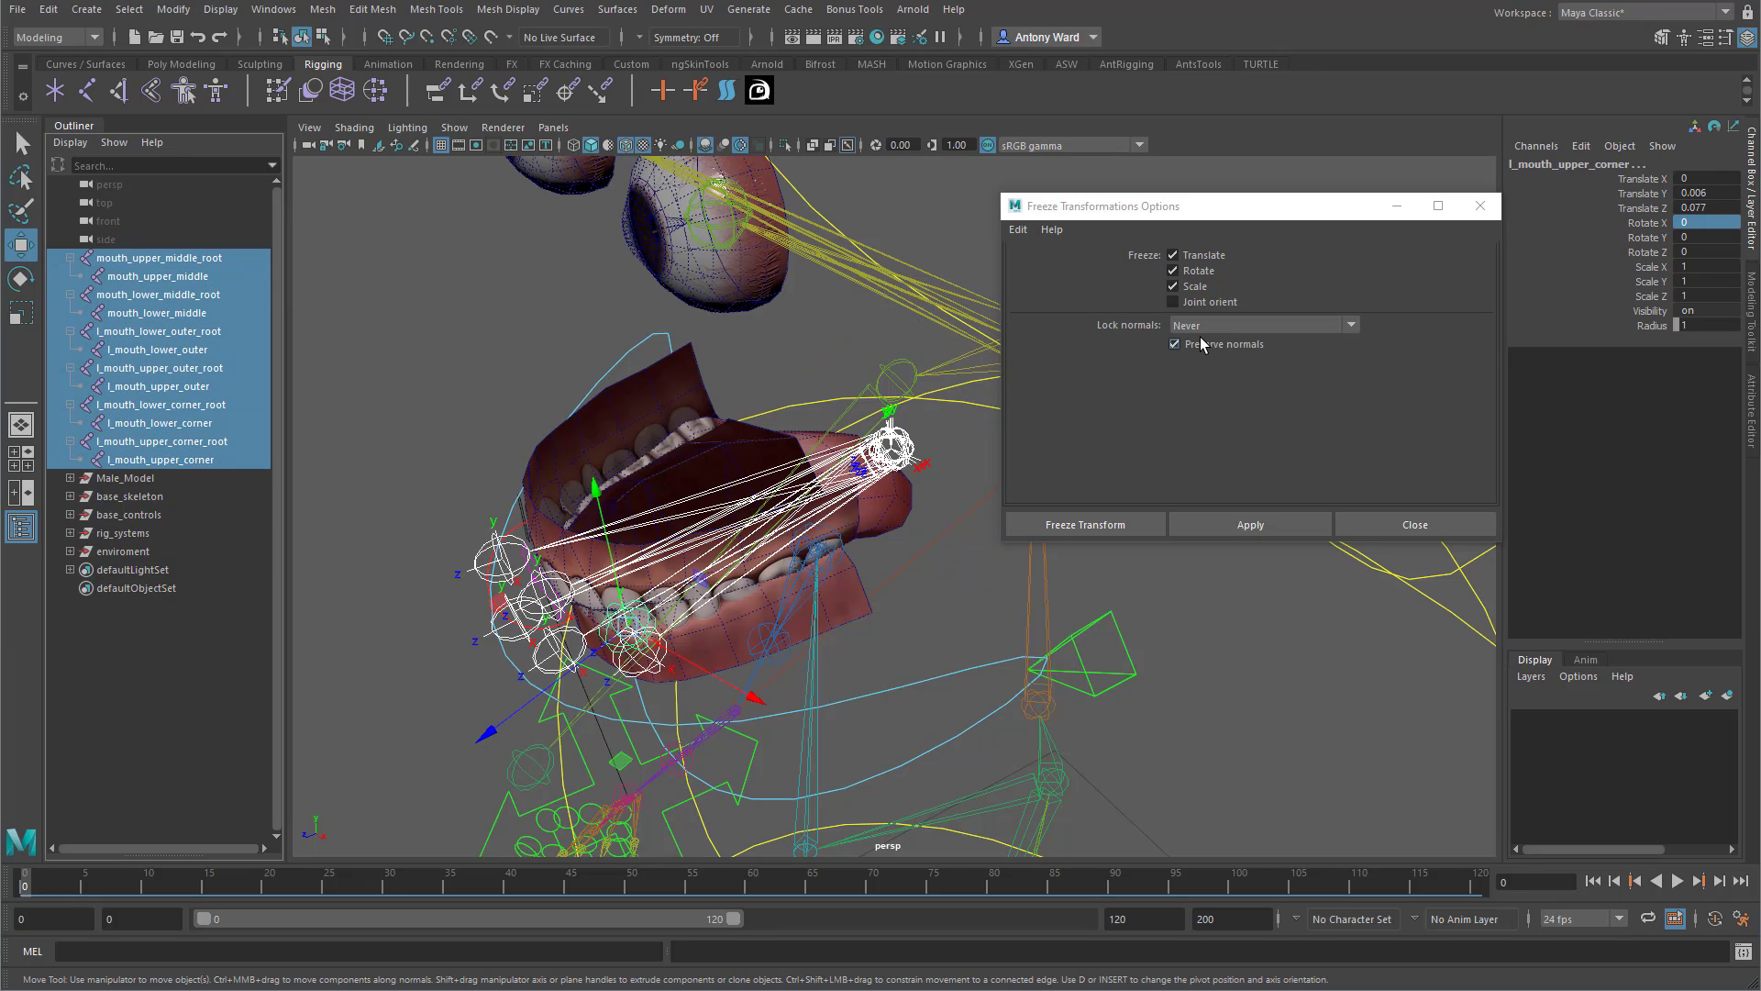
click(1269, 525)
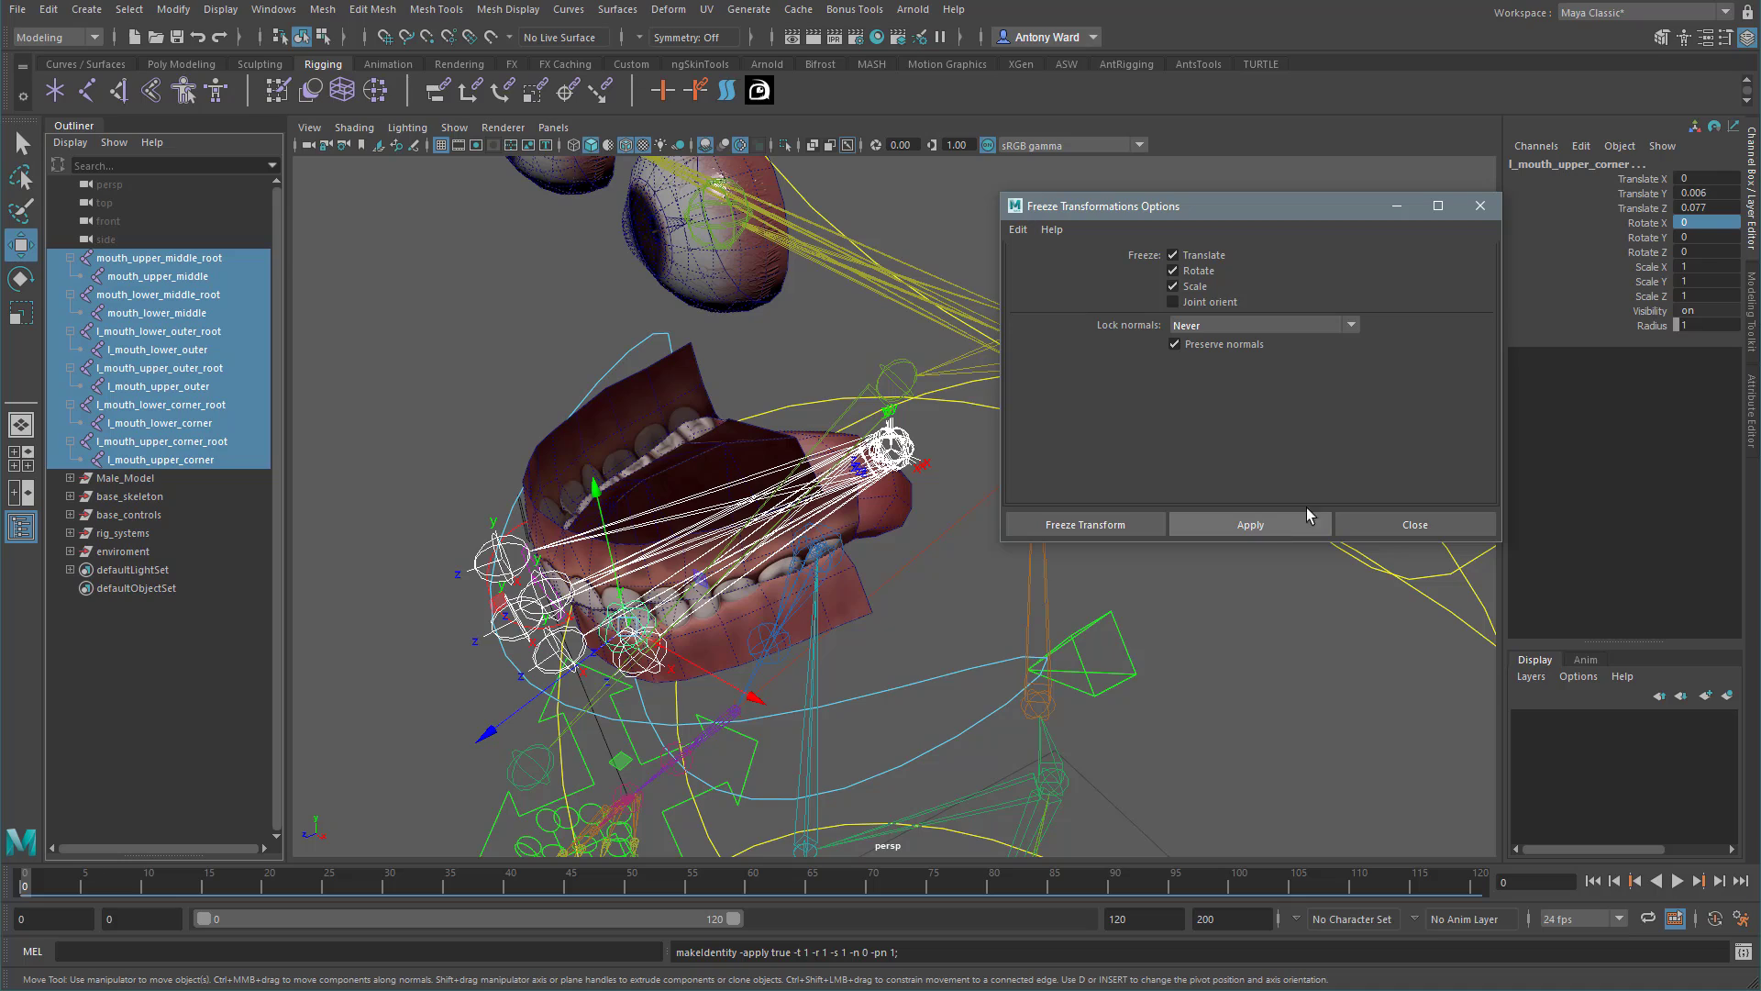
click(1415, 524)
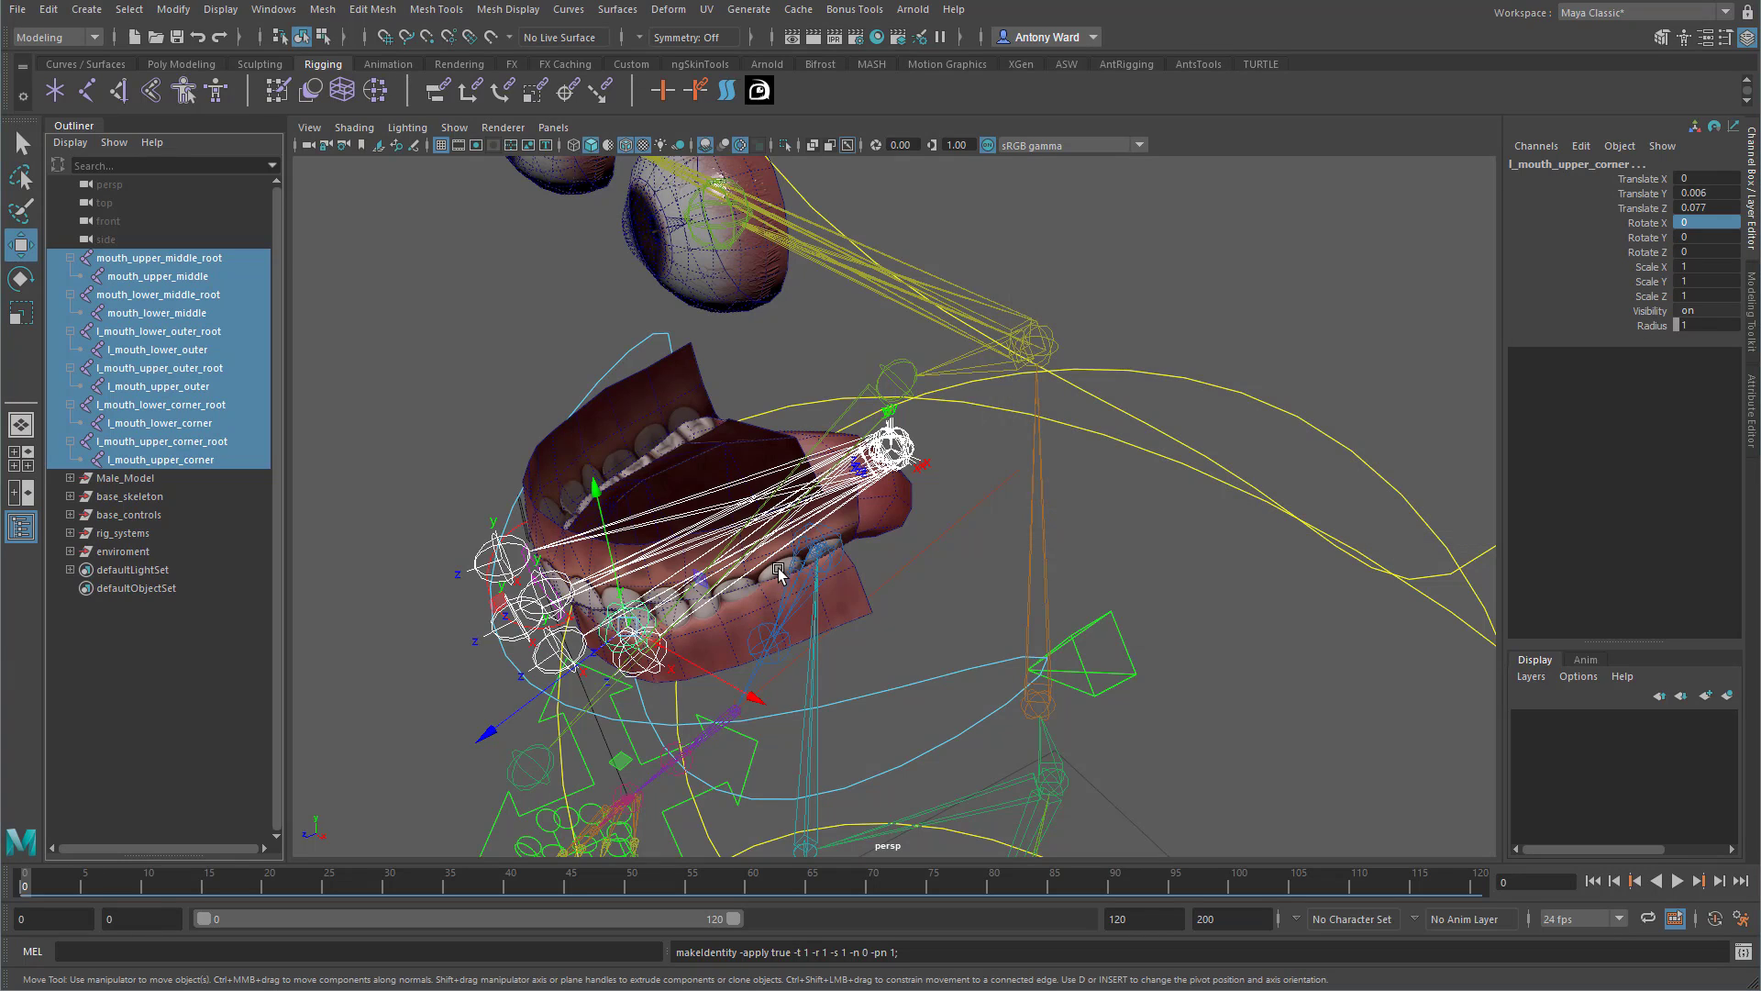
Orient the six mouth root joints with Primary Axis Z, Secondary Axis X and Secondary Axis World Orientation X.
key(Up)
key(space)
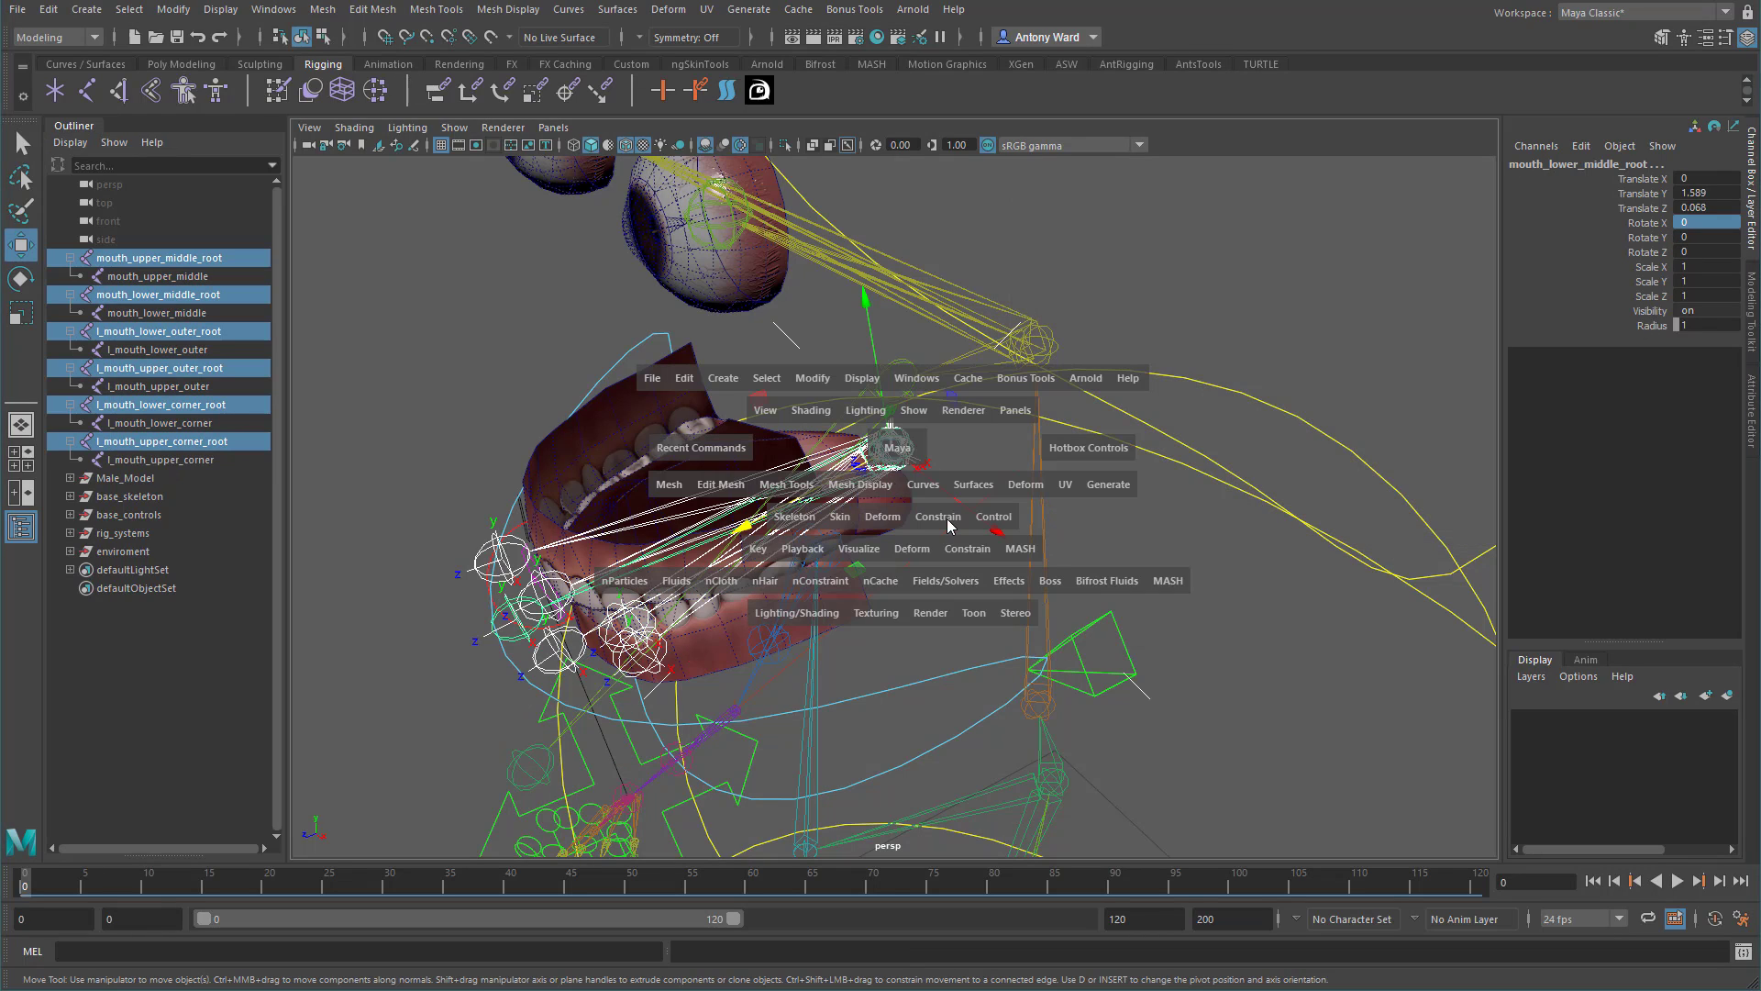
click(806, 523)
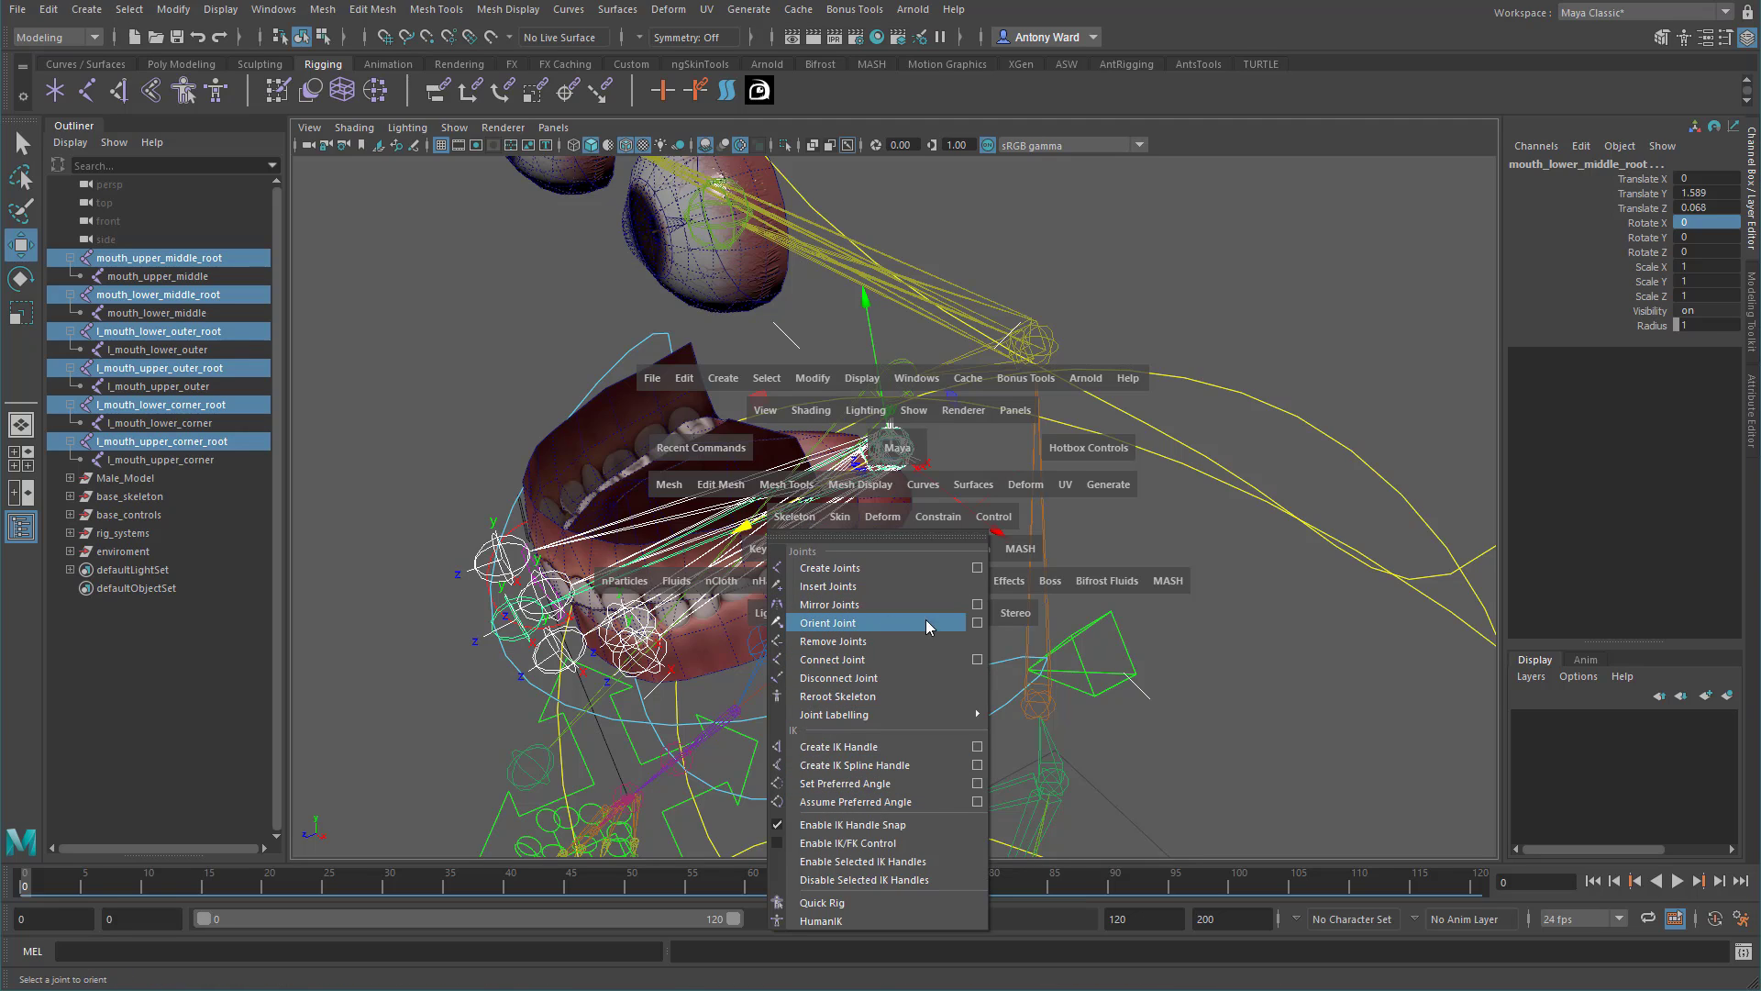
click(977, 623)
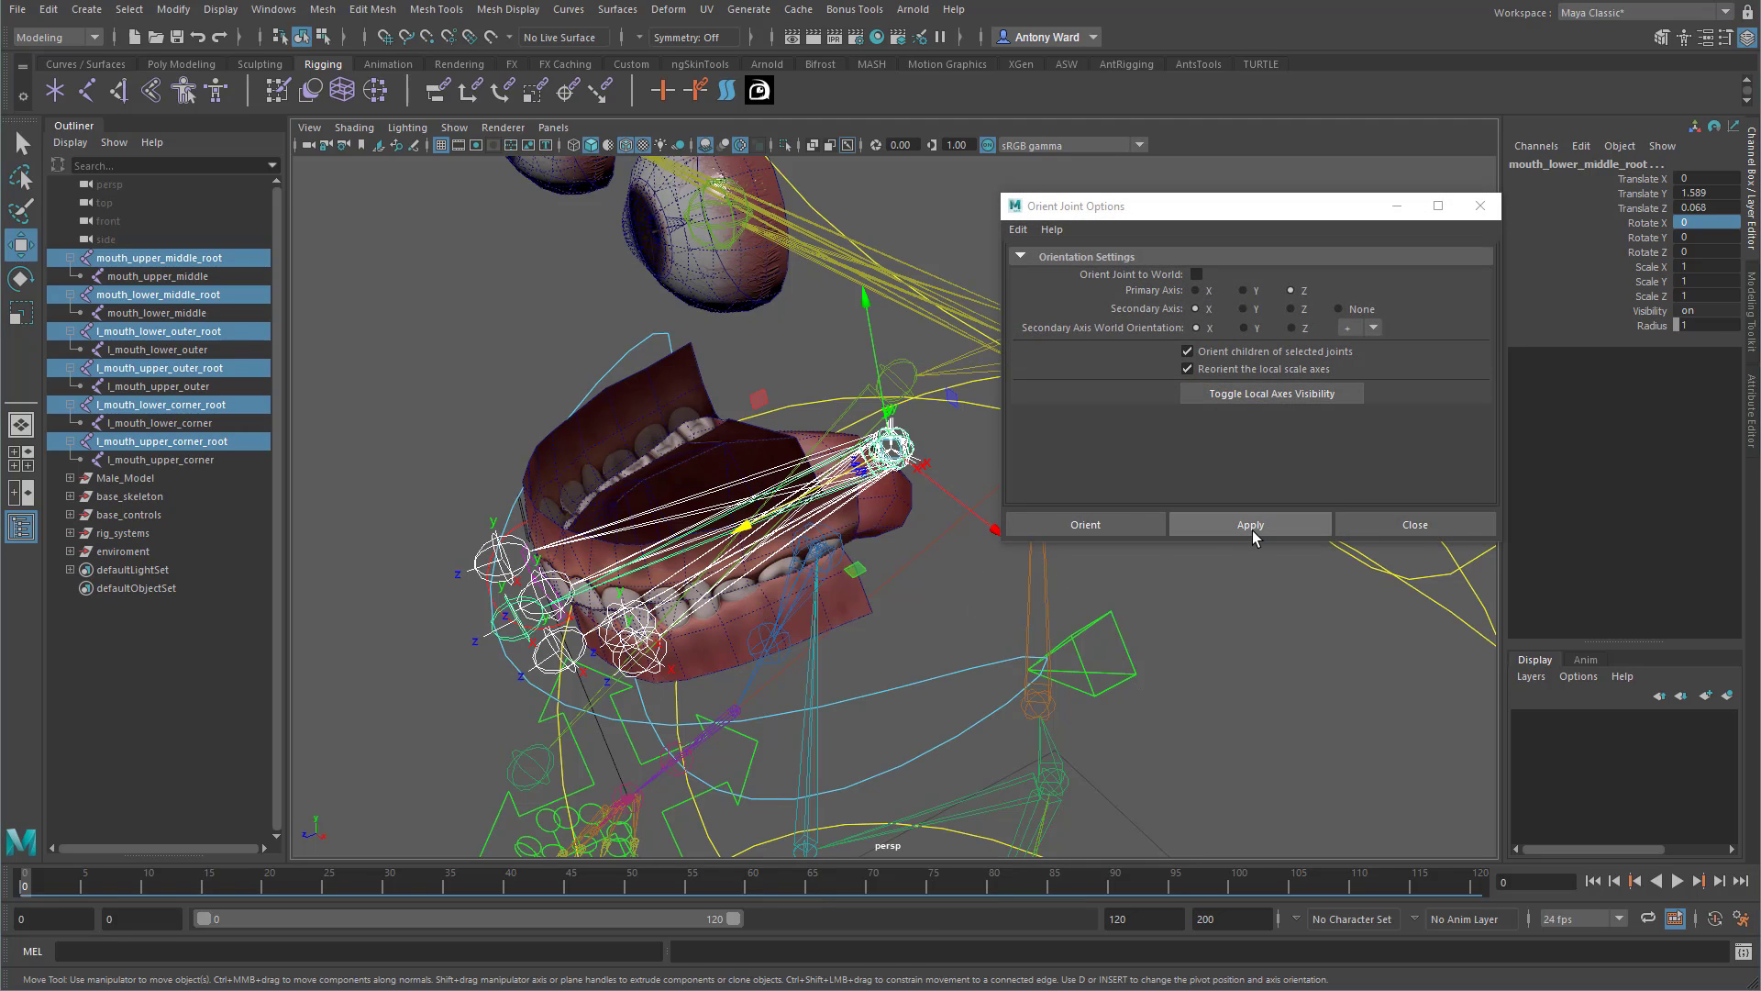
click(1252, 530)
alt+drag(876, 518, 885, 479)
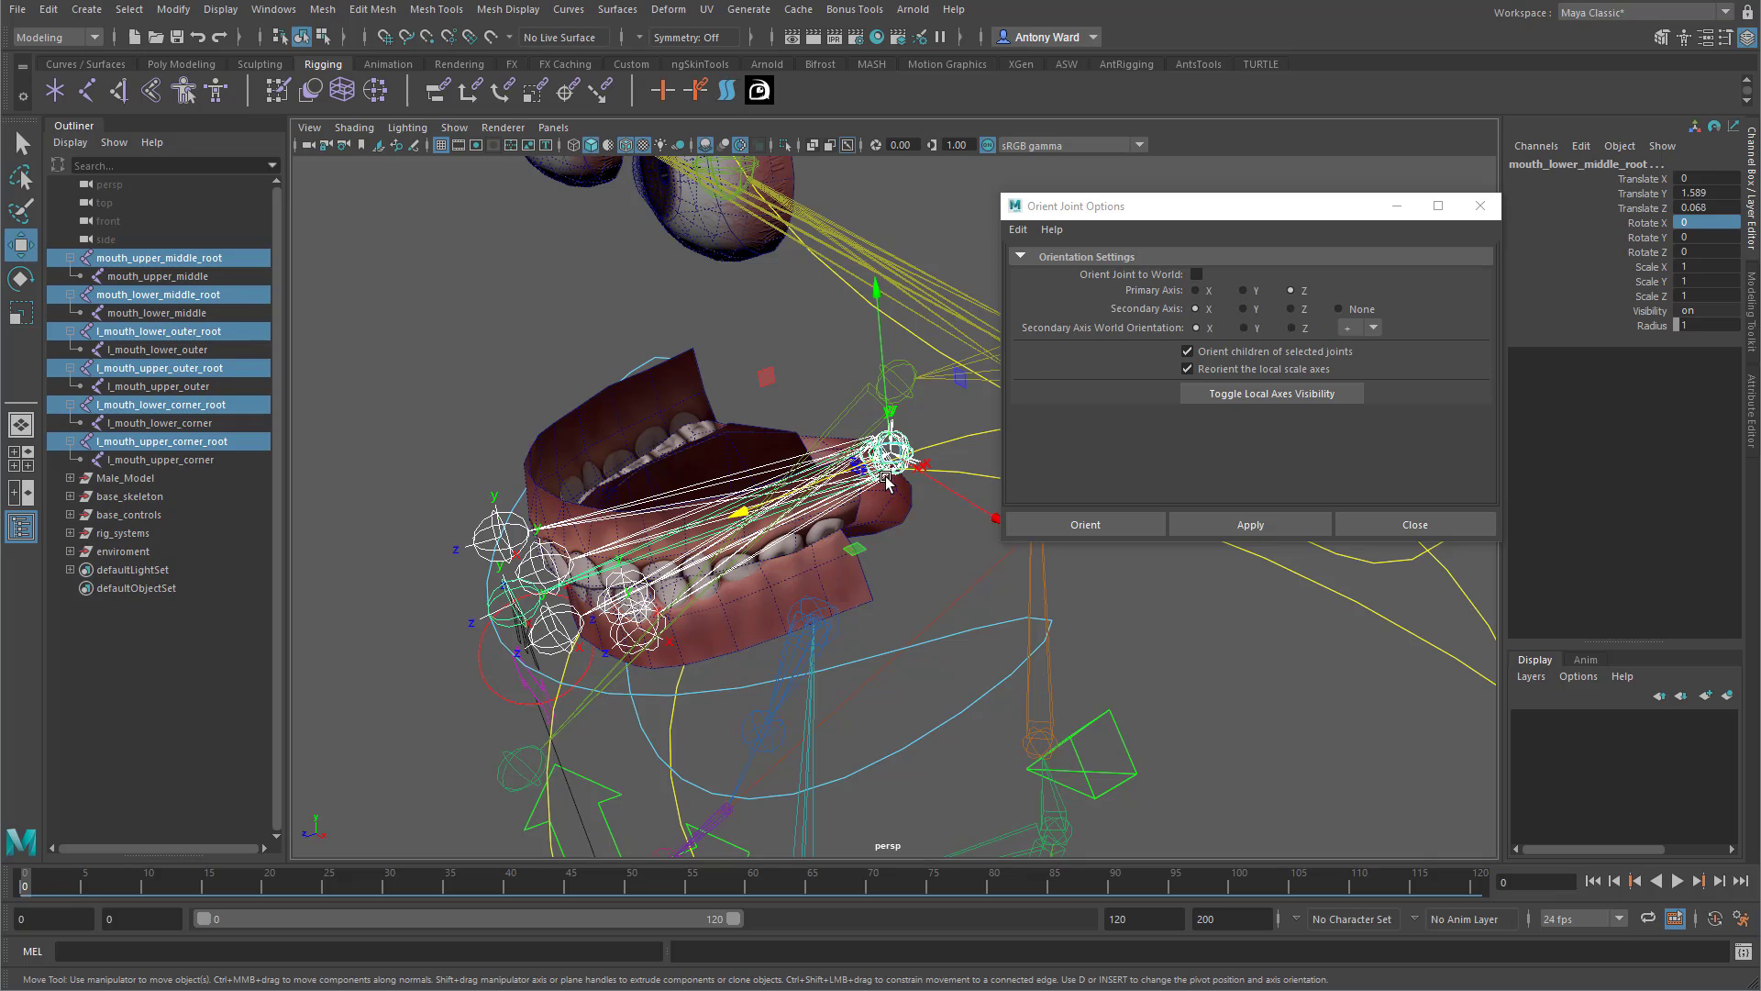
alt+drag(672, 576, 631, 556)
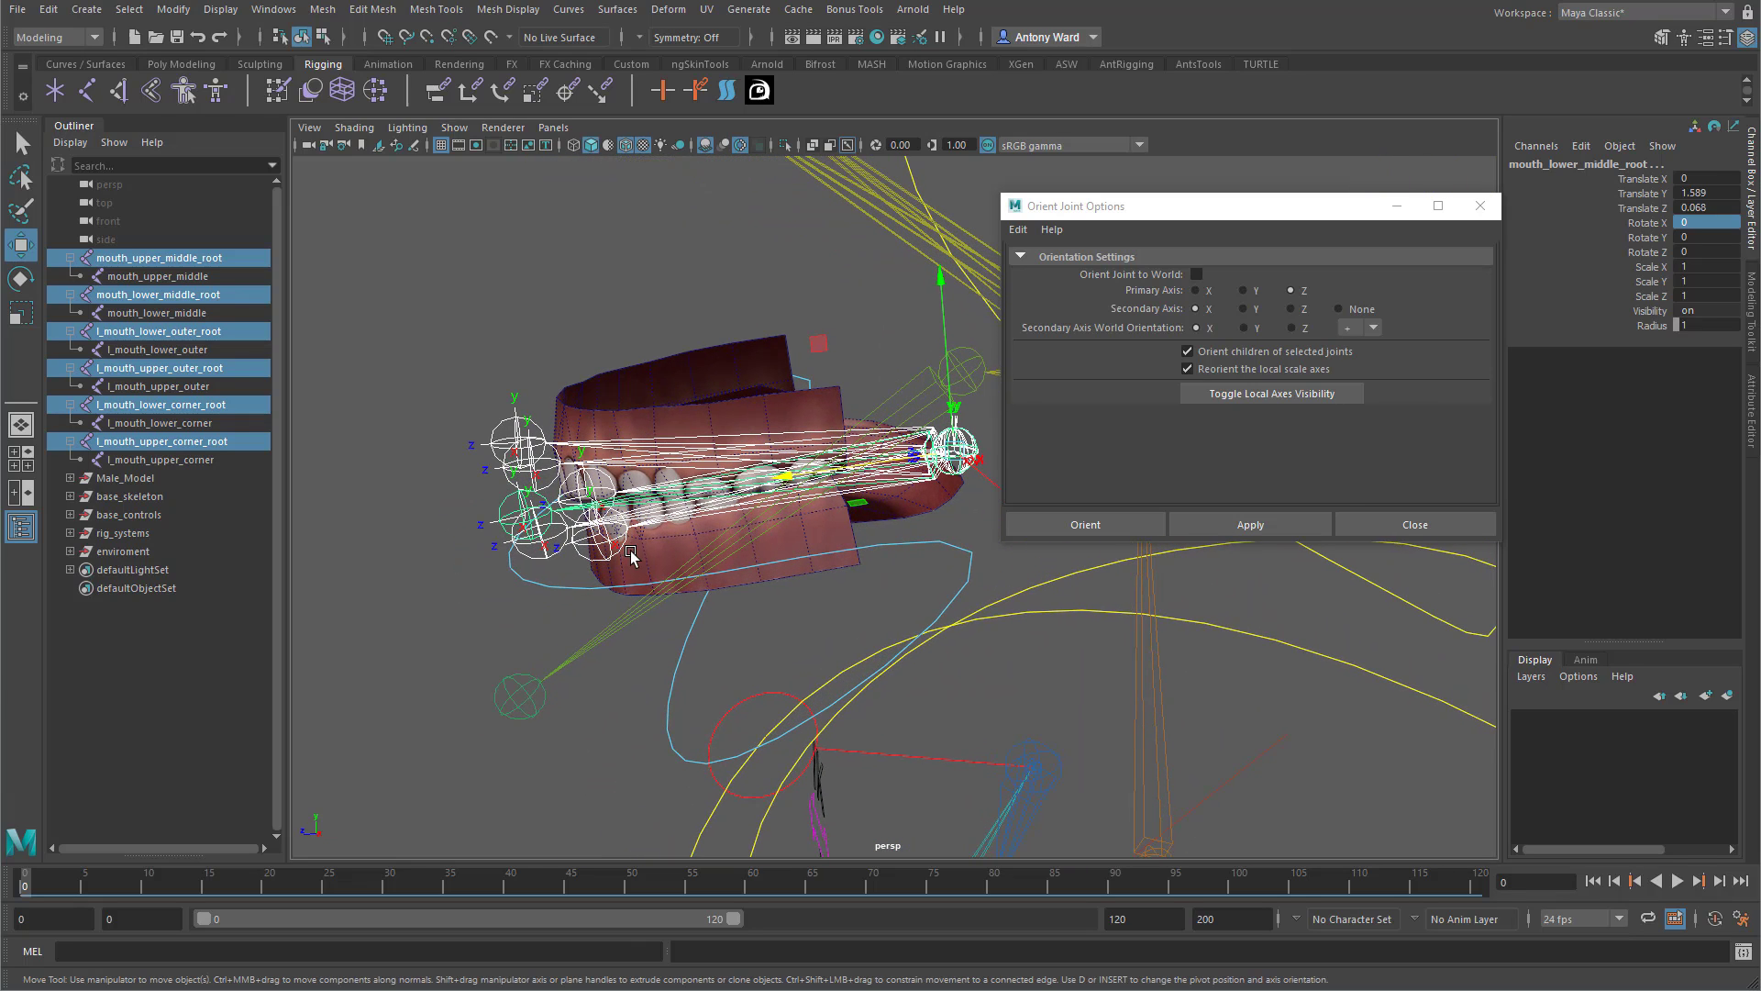
Orient the six mouth end joints to the world, and deselect them.
key(Down)
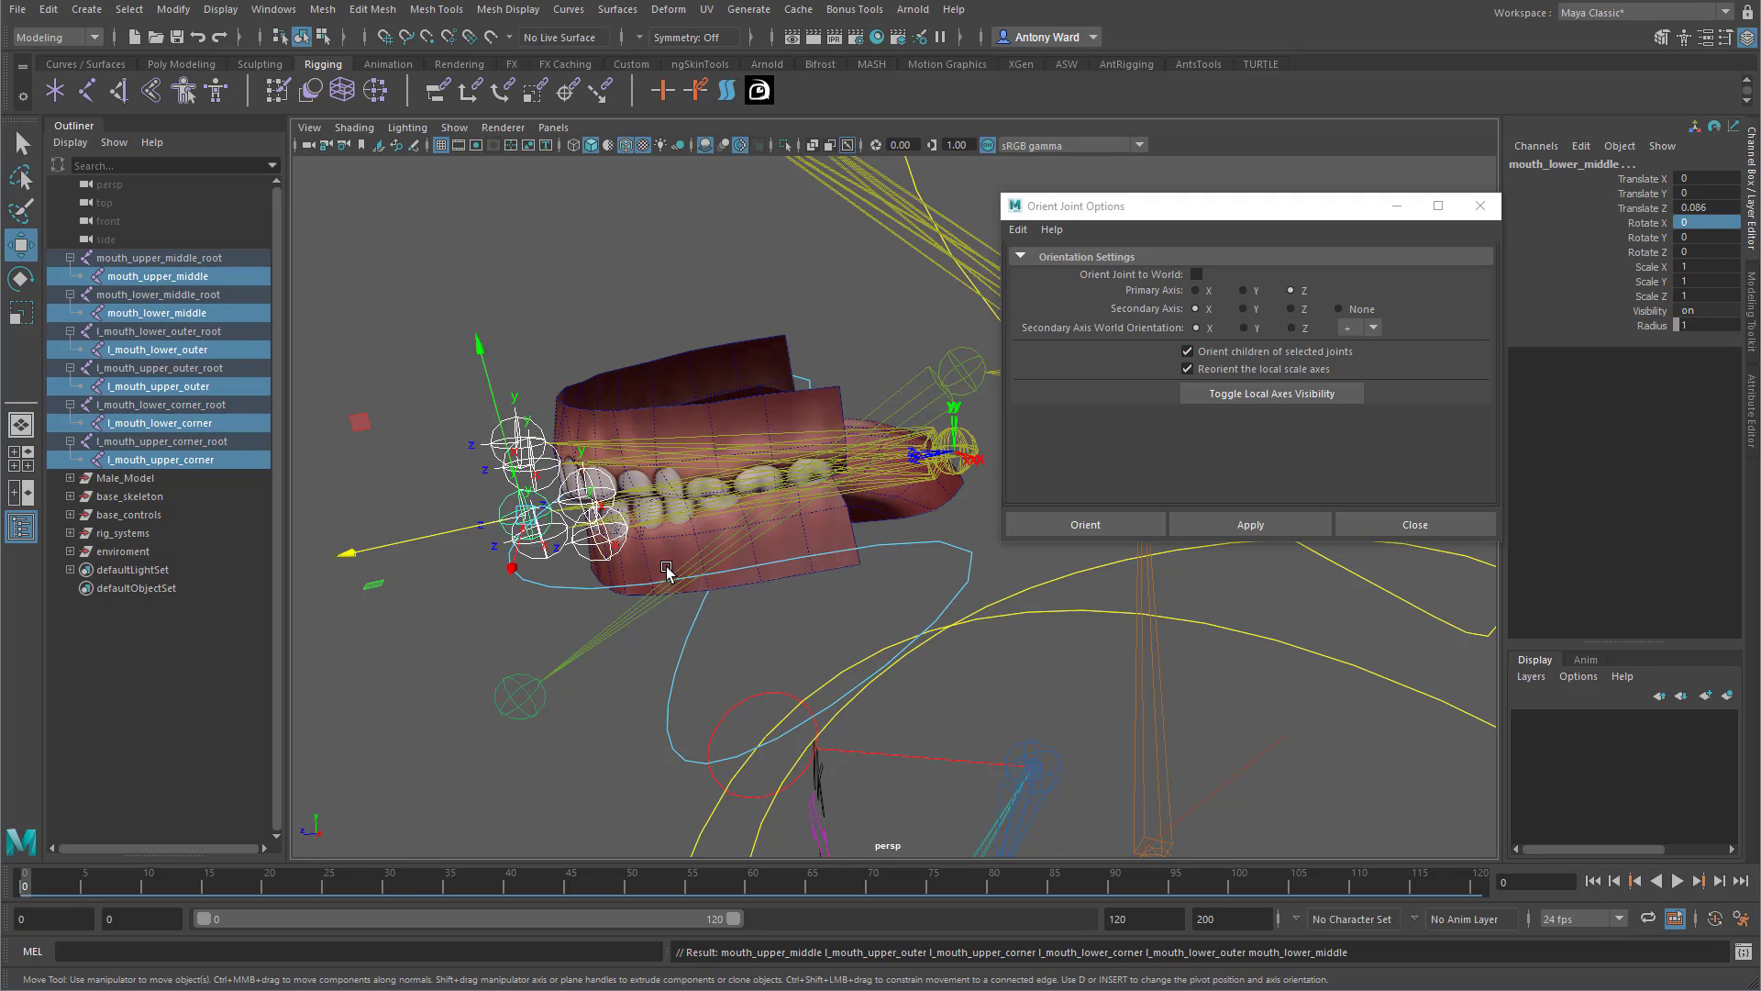
click(1195, 275)
click(1266, 526)
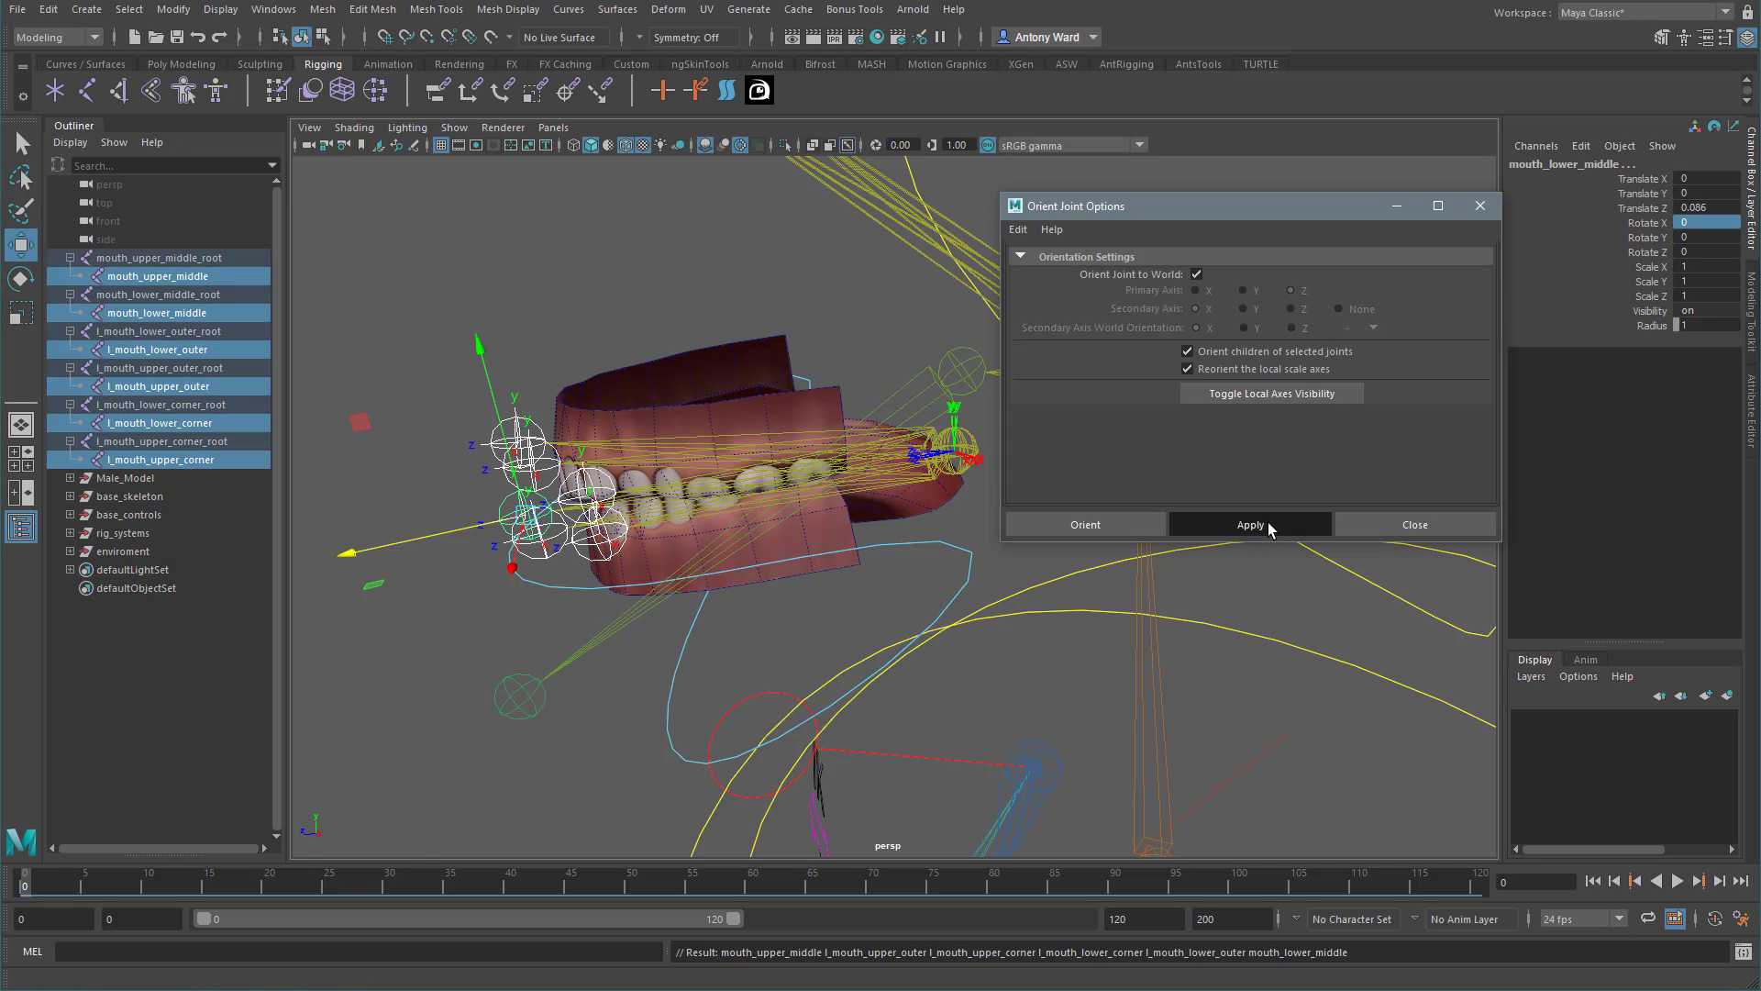
mouse_move(631, 611)
alt+mouse_down()
mouse_move(660, 596)
mouse_move(646, 601)
alt+mouse_up()
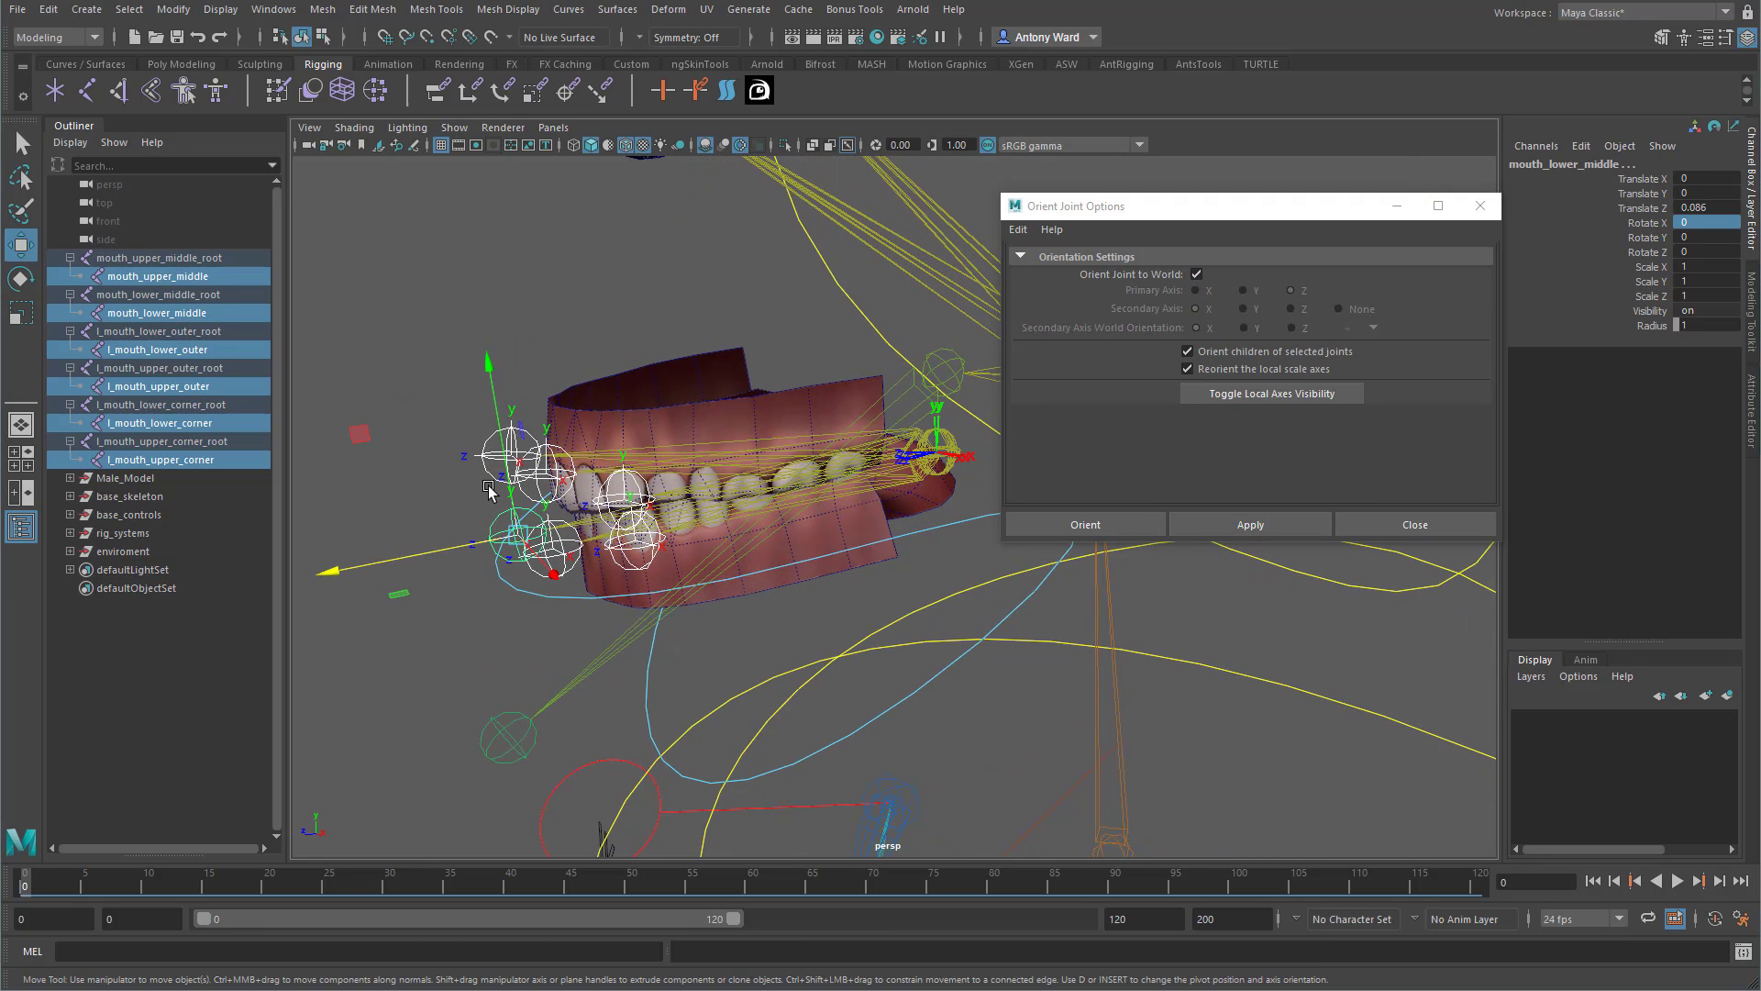
click(422, 403)
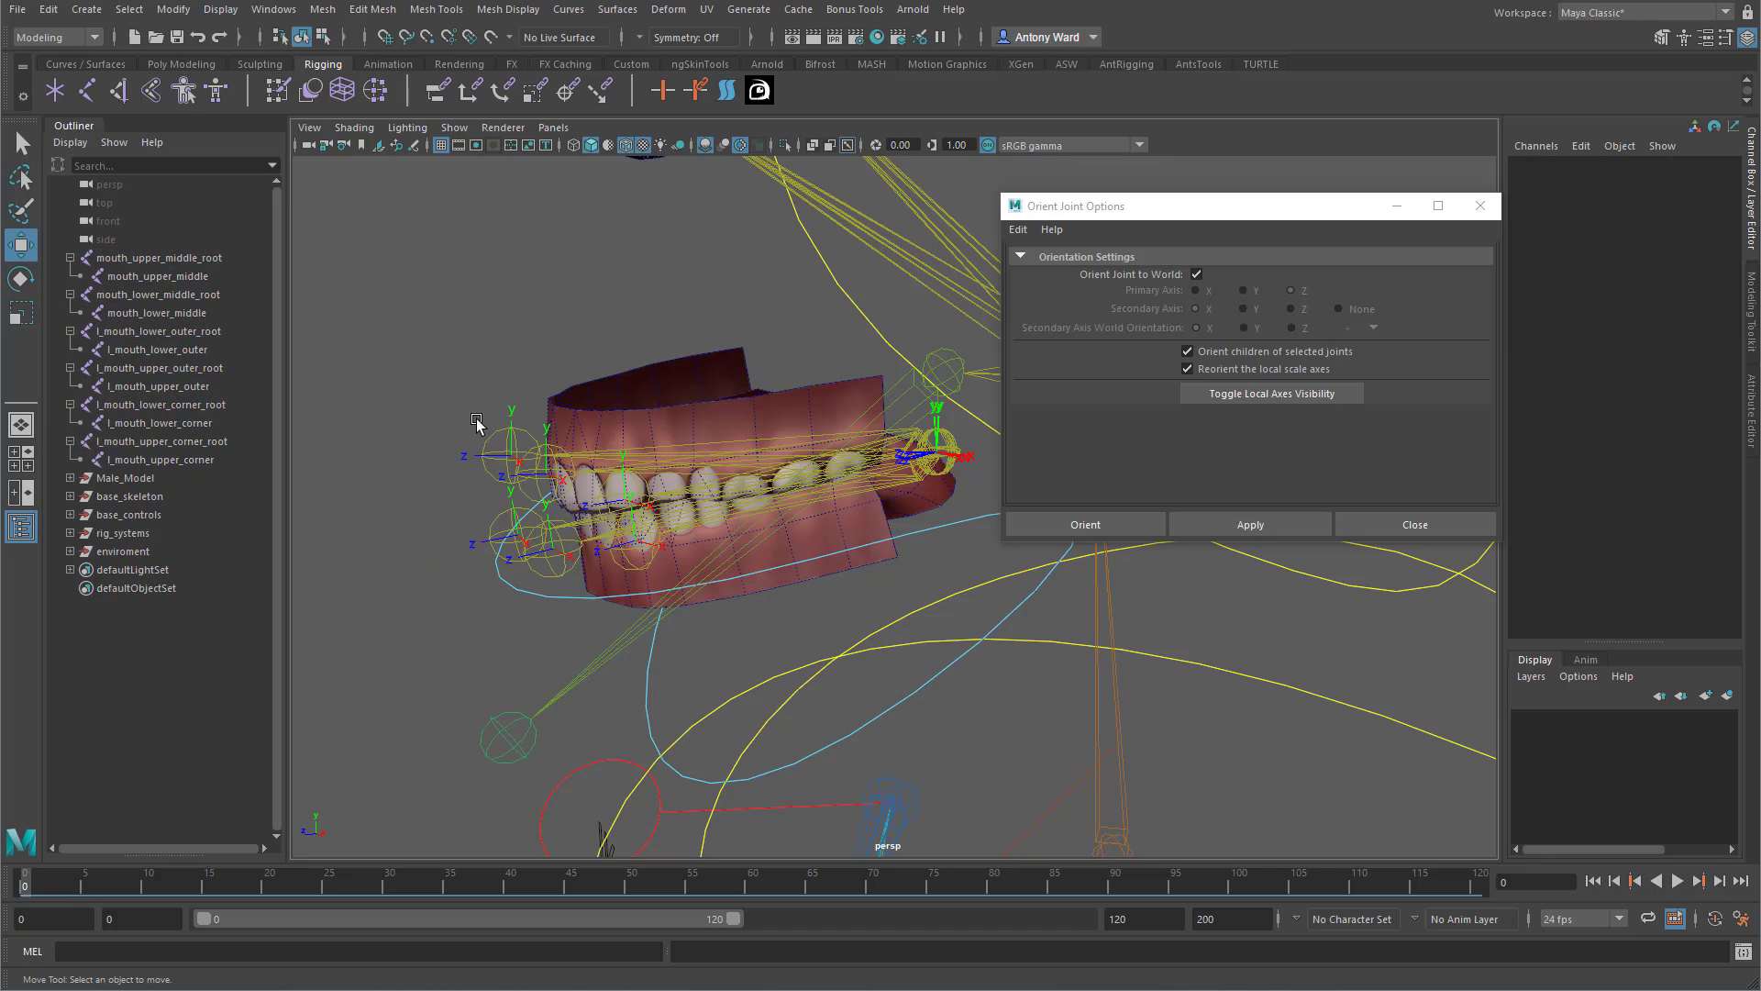
Rotate the upper middle mouth root joint as a test of its axes, and undo the rotation.
click(498, 433)
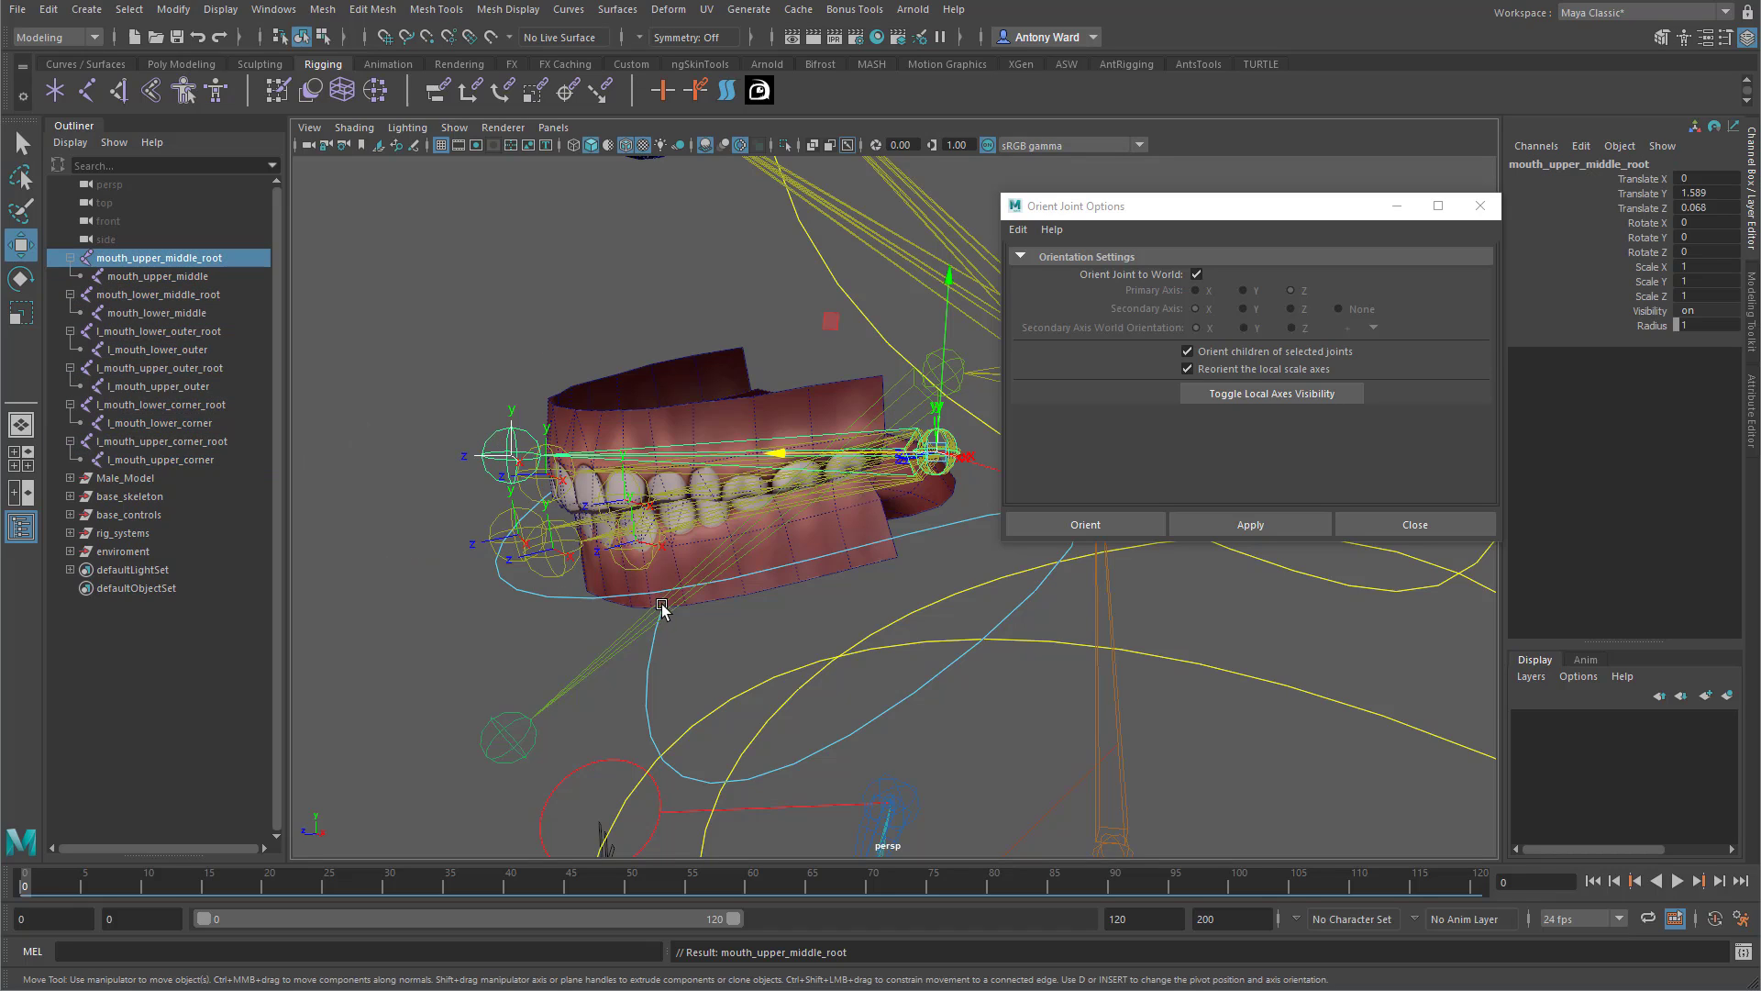
alt+drag(851, 549, 789, 532)
alt+drag(580, 447, 543, 482)
key(e)
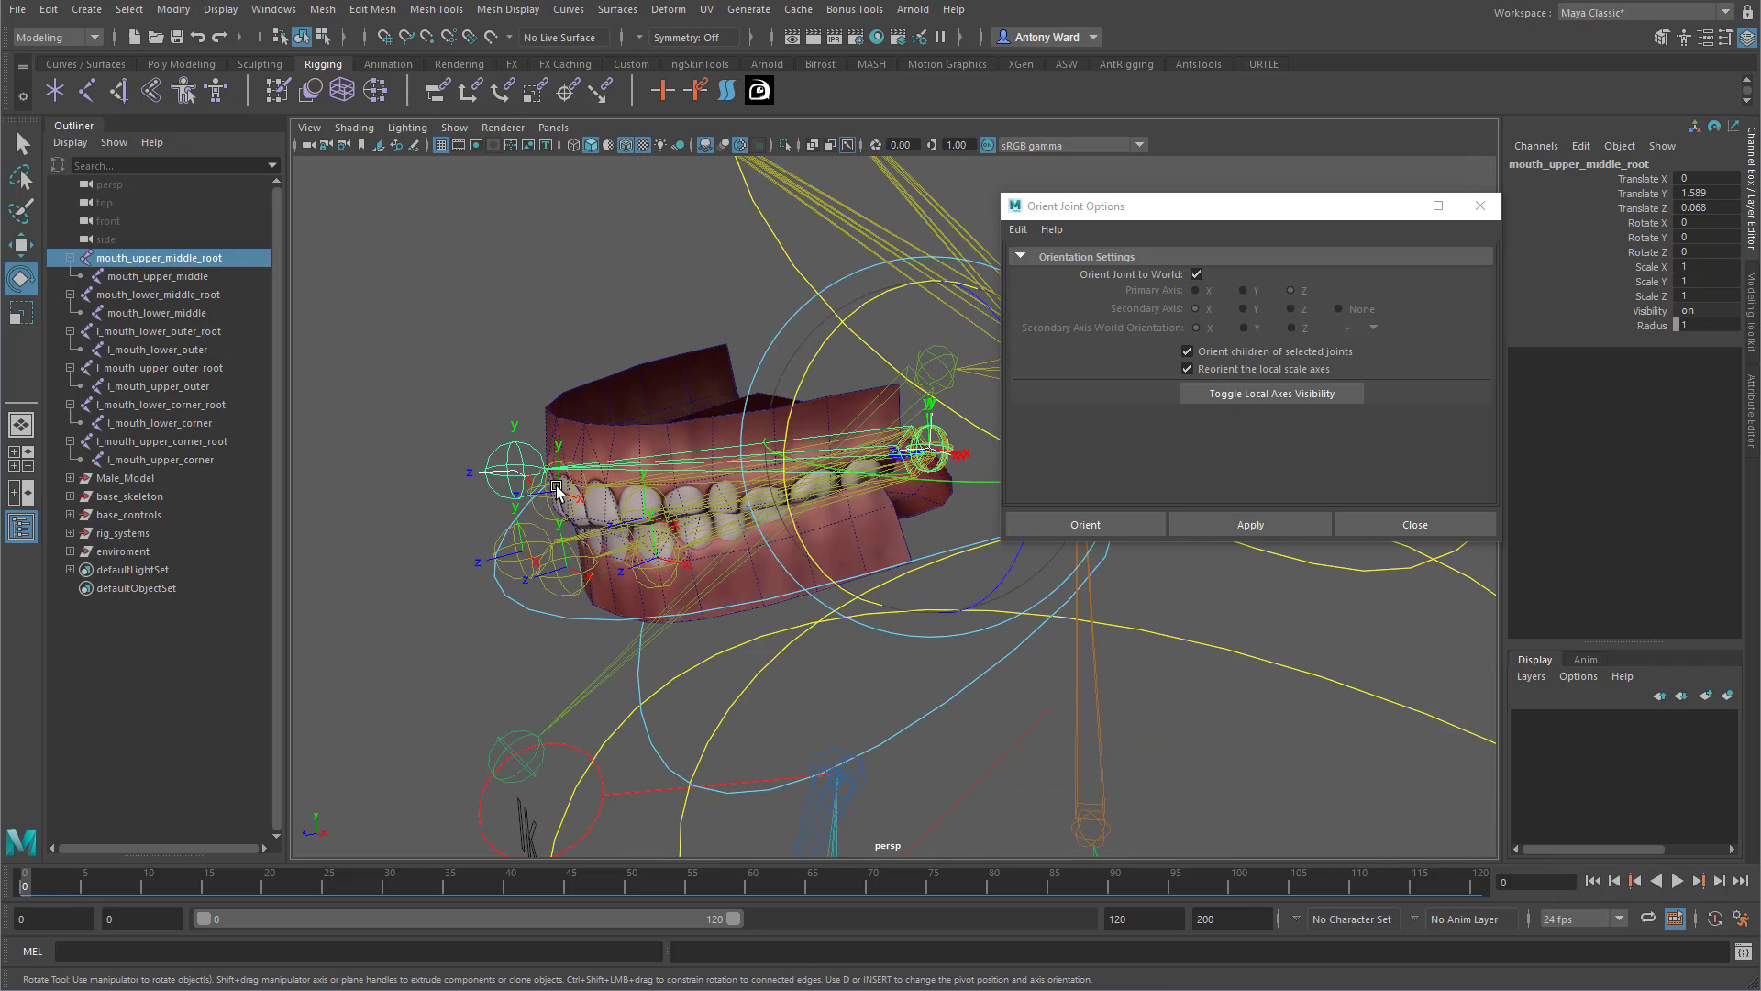
drag(830, 510, 895, 502)
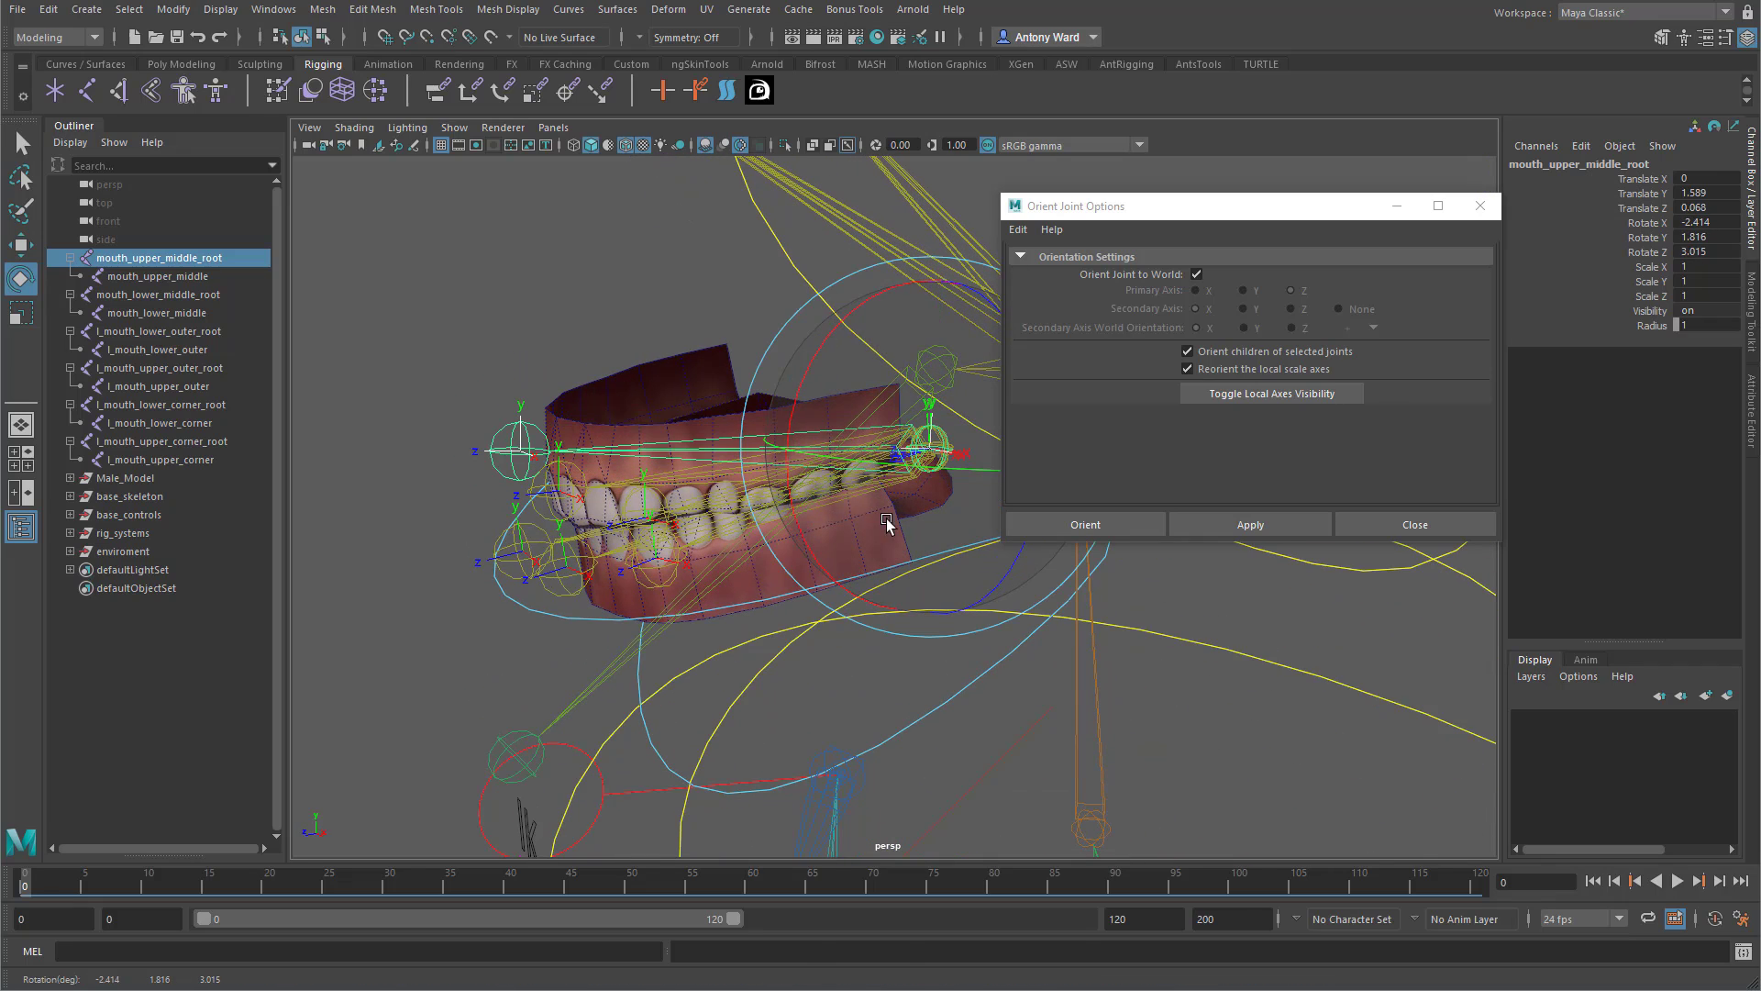
key(ctrl+z)
Close the Orient Joint options and show the hidden head model again.
click(1403, 520)
alt+drag(557, 328, 570, 330)
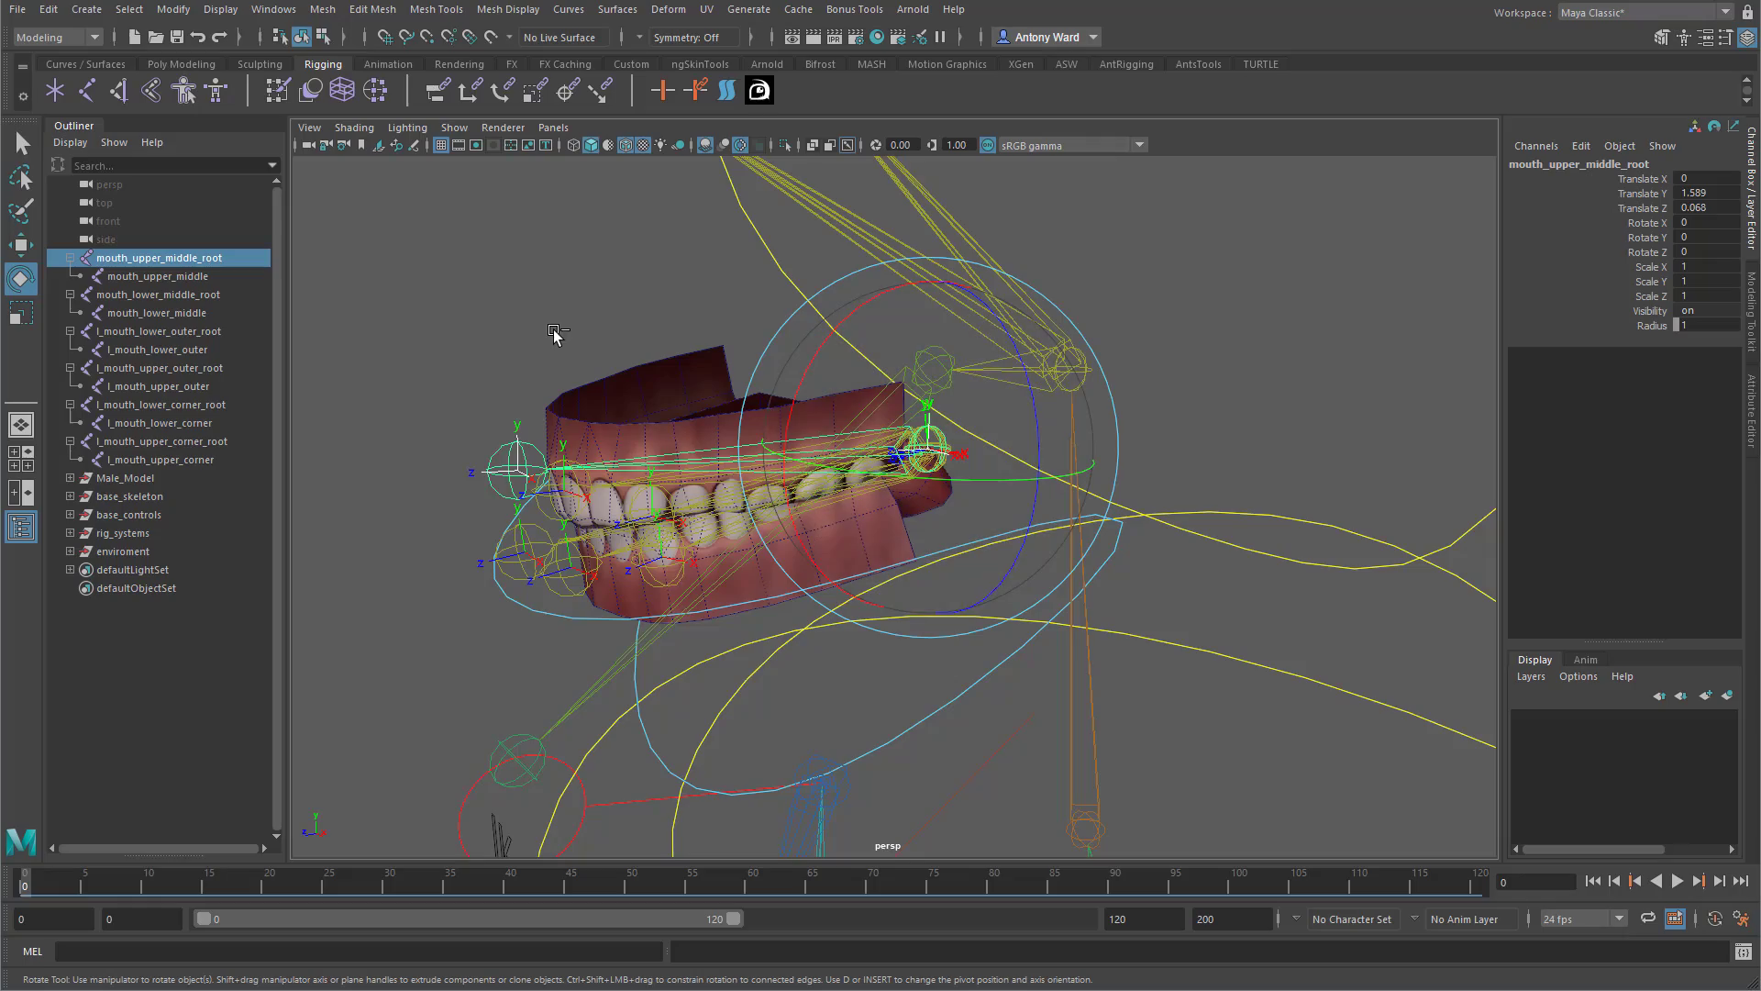
key(ctrl+shift+h)
mouse_move(996, 573)
alt+mouse_down()
mouse_move(1107, 564)
mouse_move(1093, 585)
mouse_move(1003, 597)
mouse_move(1036, 591)
mouse_move(963, 582)
alt+mouse_up()
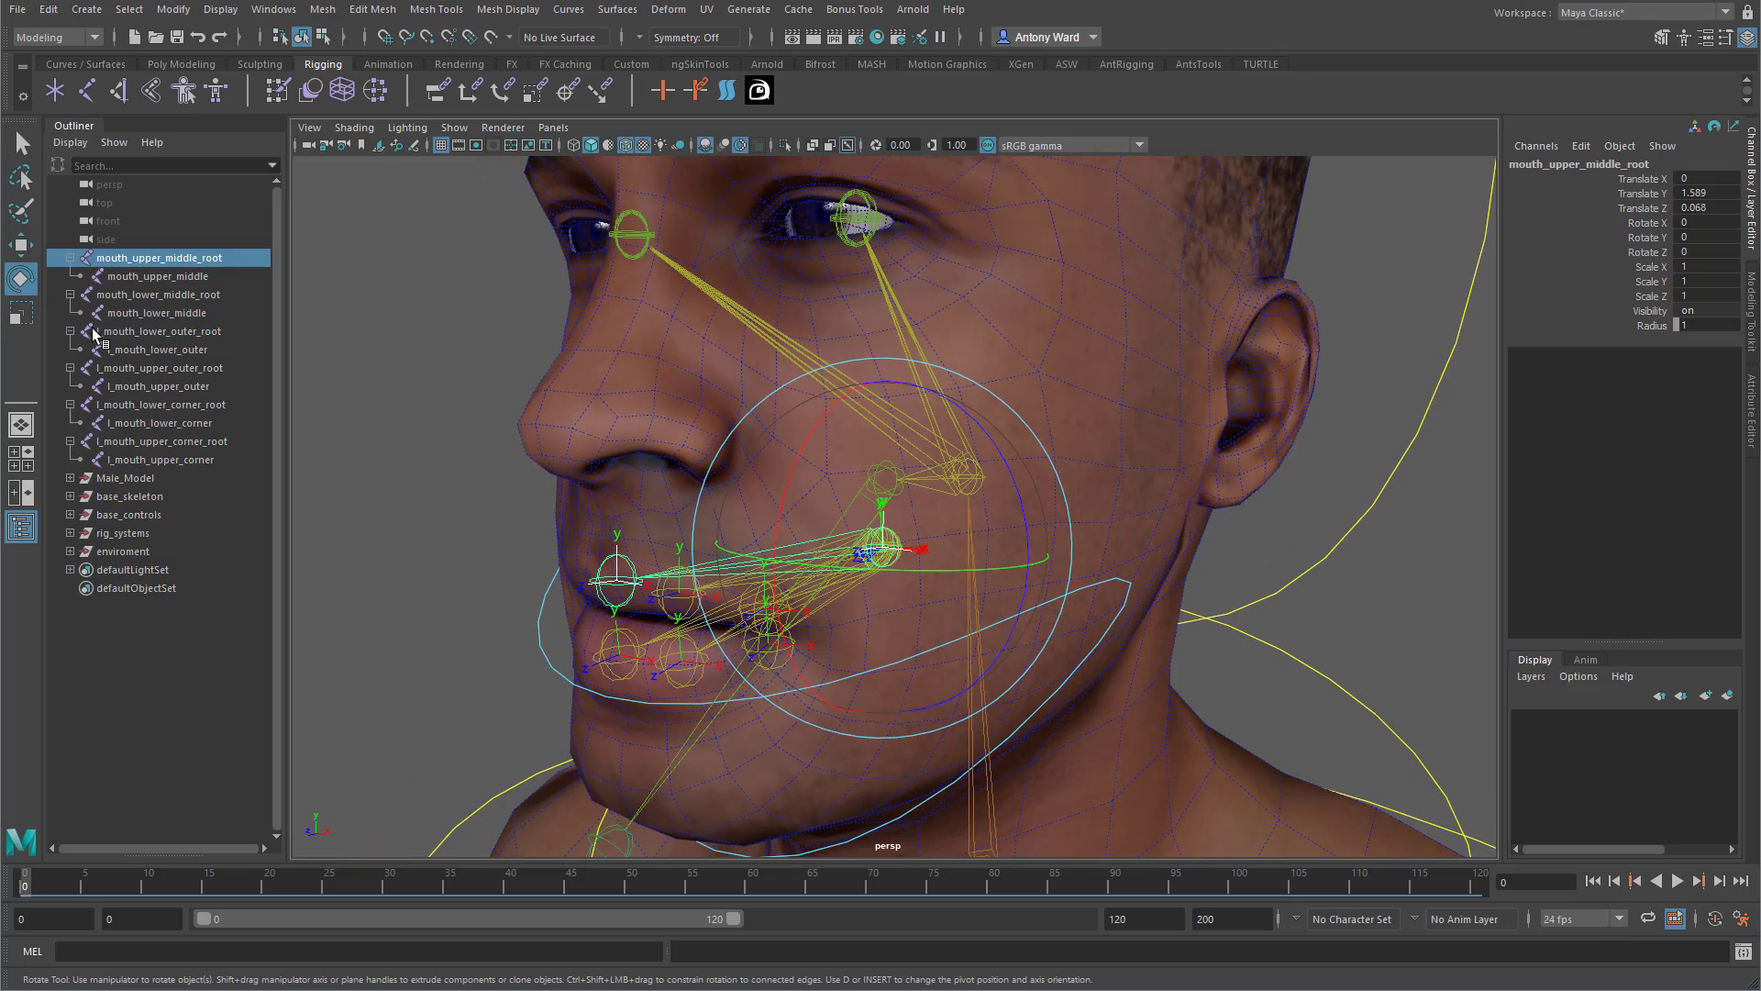
Select all the mouth joints and examine their placement around the lips.
shift+click(194, 461)
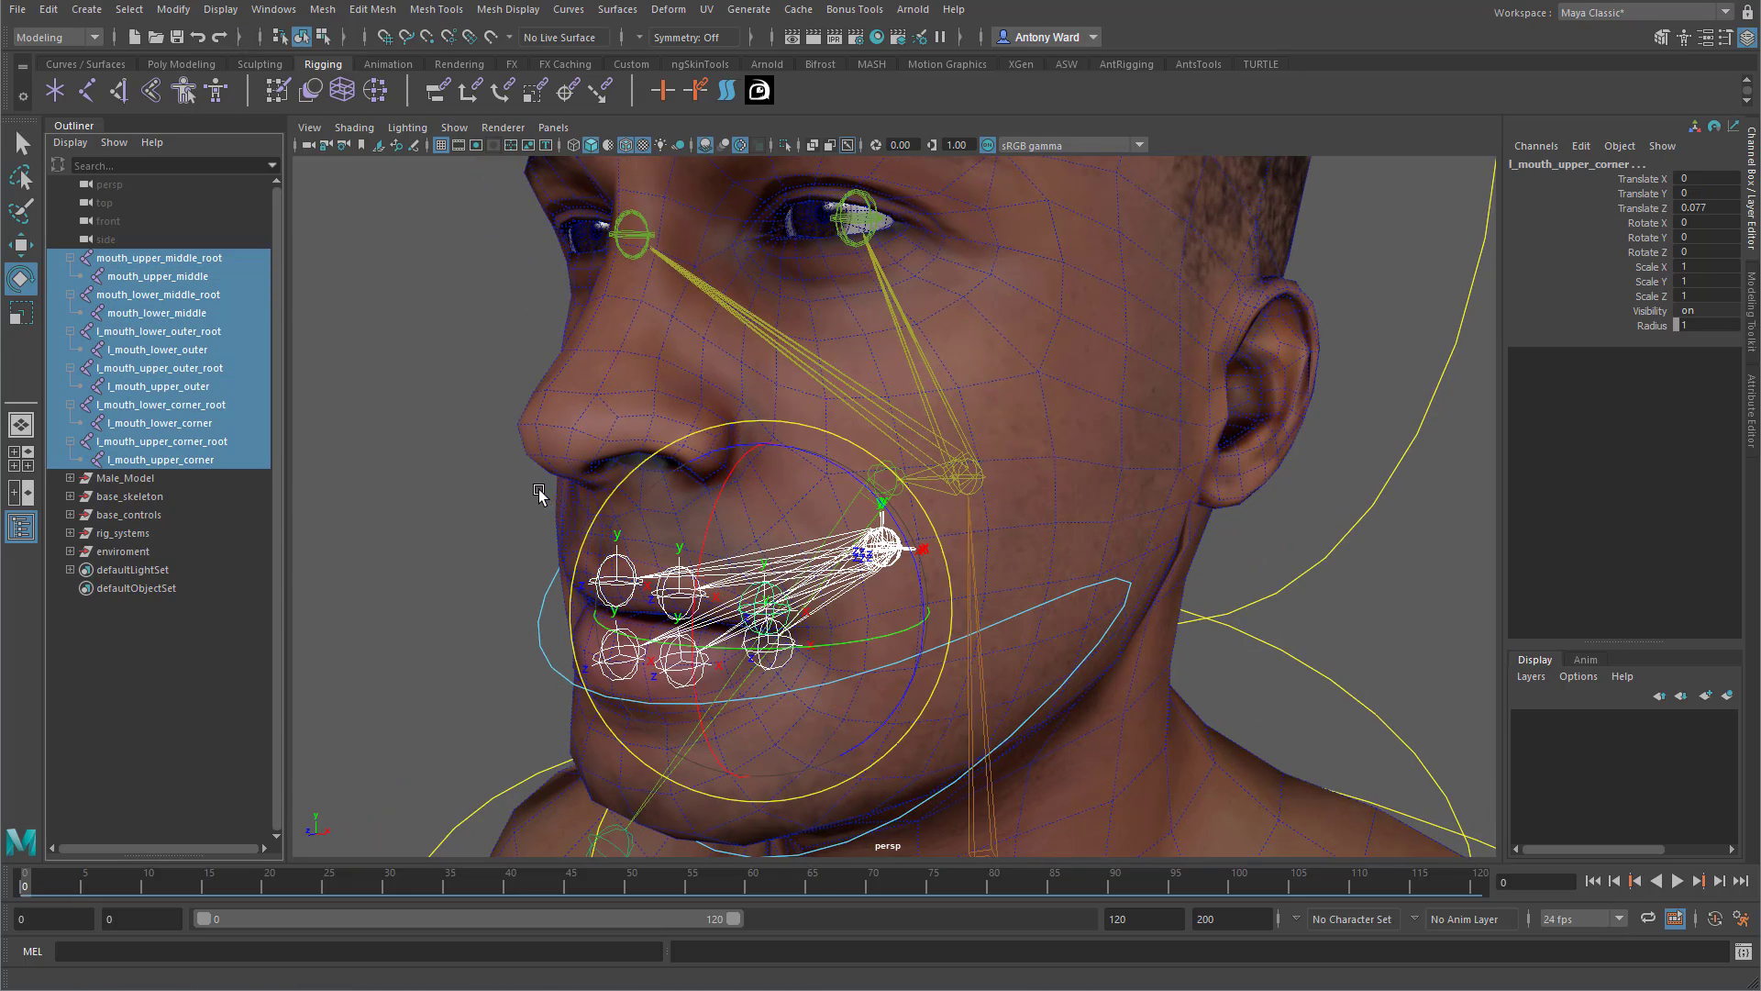
alt+drag(543, 495, 514, 492)
alt+right_drag(514, 492, 487, 441)
click(487, 441)
alt+drag(1037, 605, 837, 597)
alt+right_drag(731, 606, 785, 598)
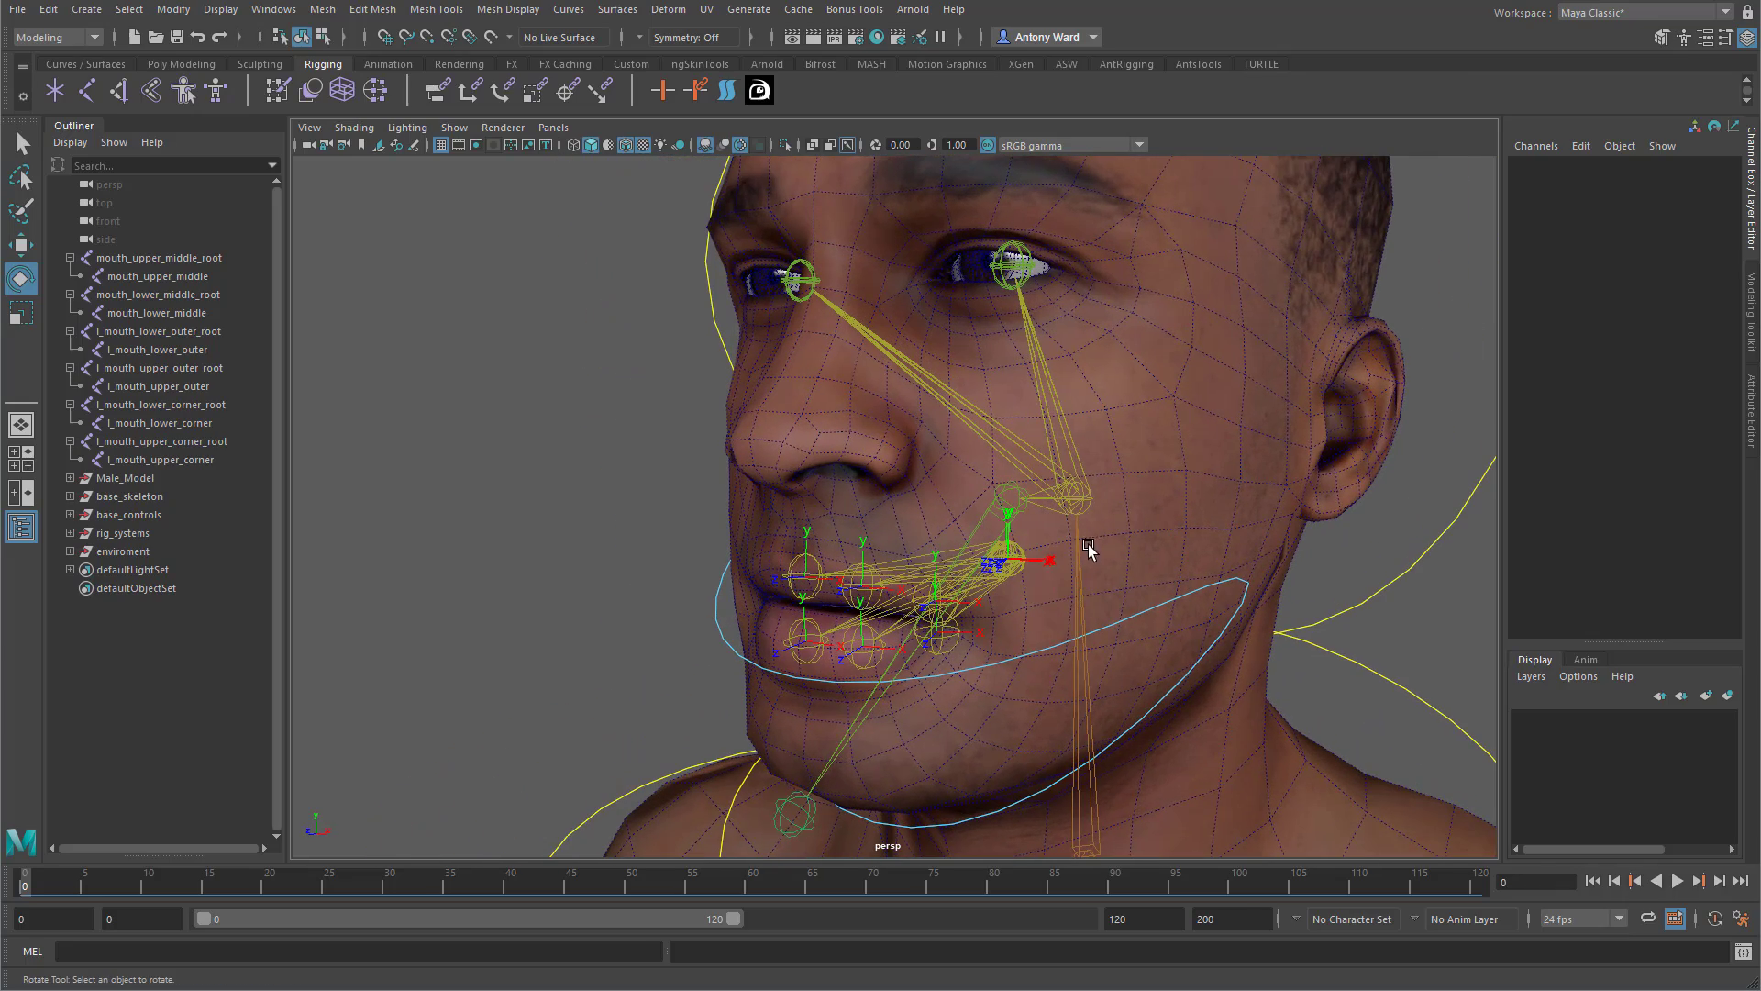
Duplicate the head joint, reveal the copy in the hierarchy and move it out of the base skeleton to the top level.
click(1088, 498)
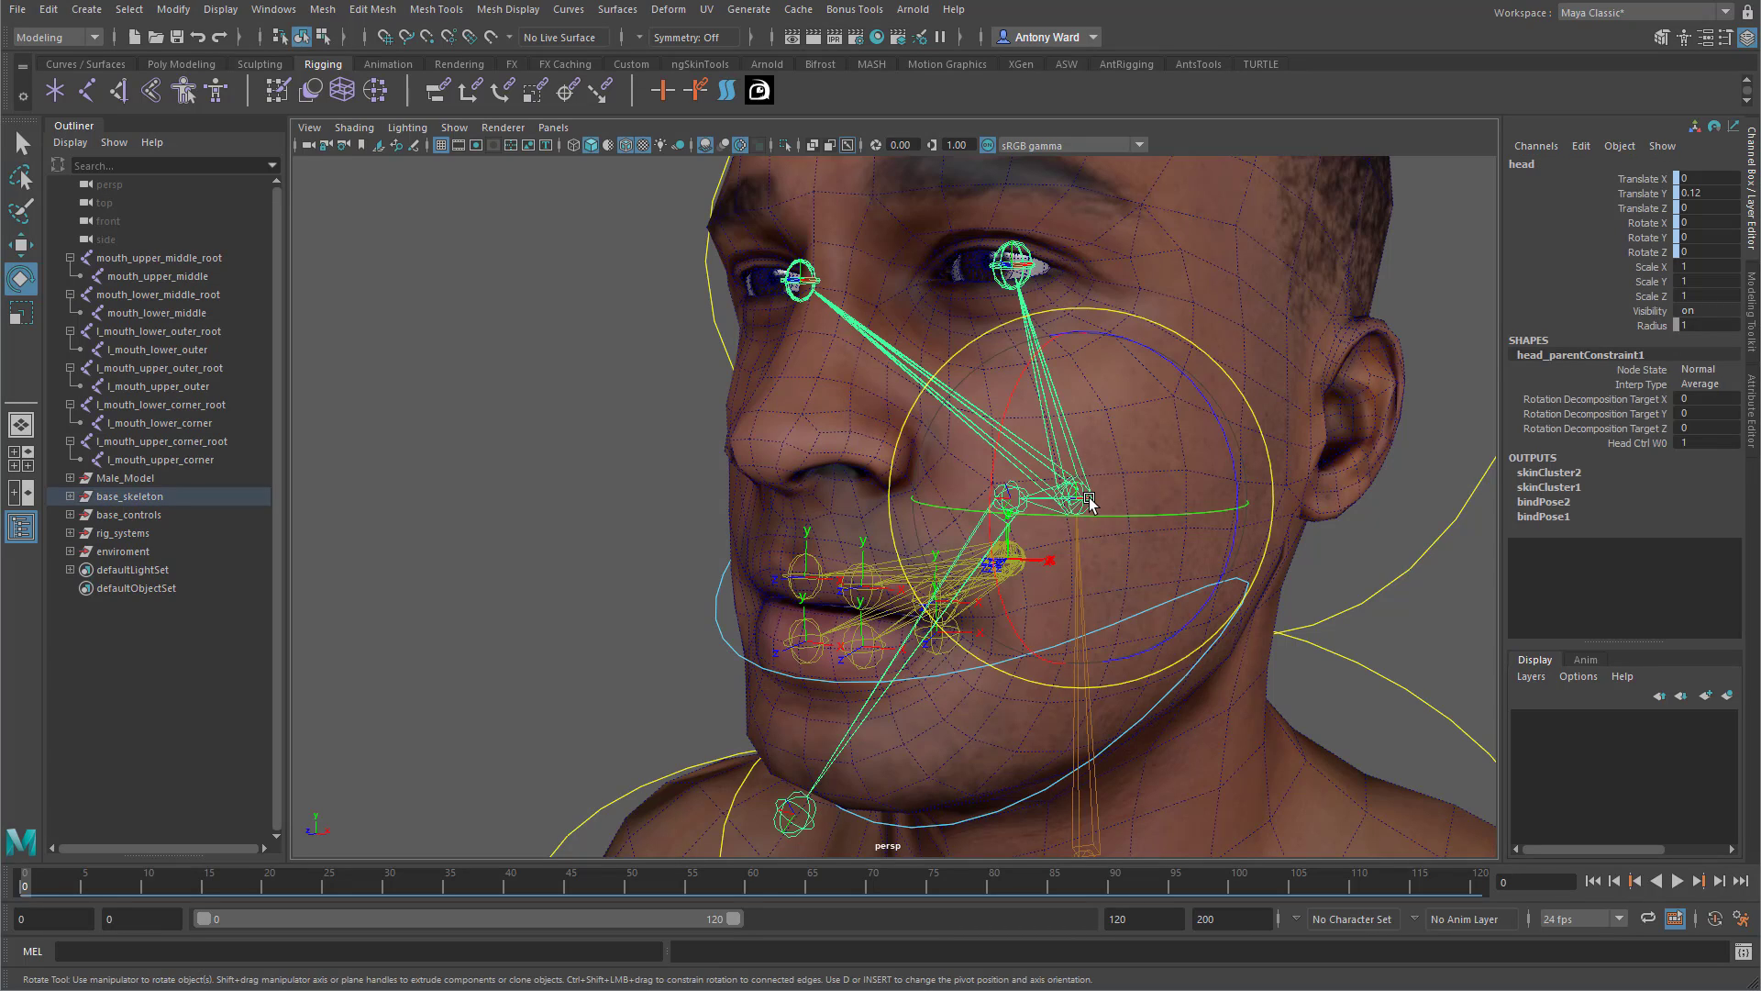
key(ctrl+d)
right_click(138, 715)
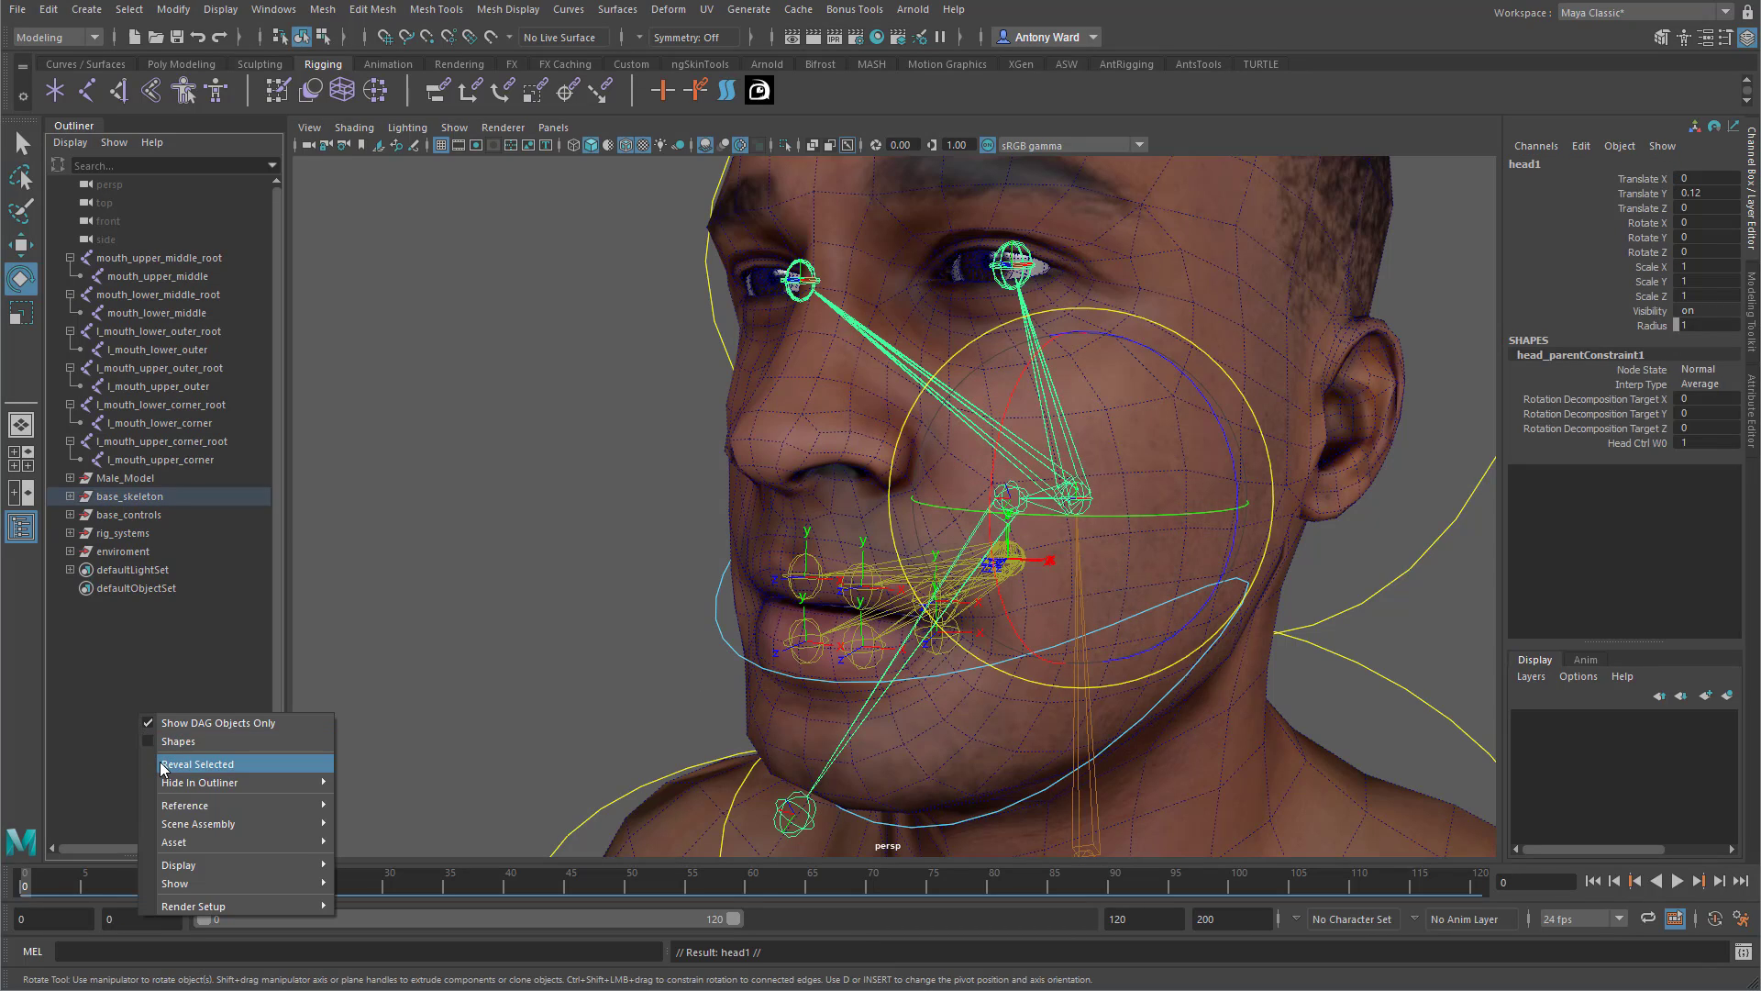
click(162, 765)
drag(138, 335, 134, 251)
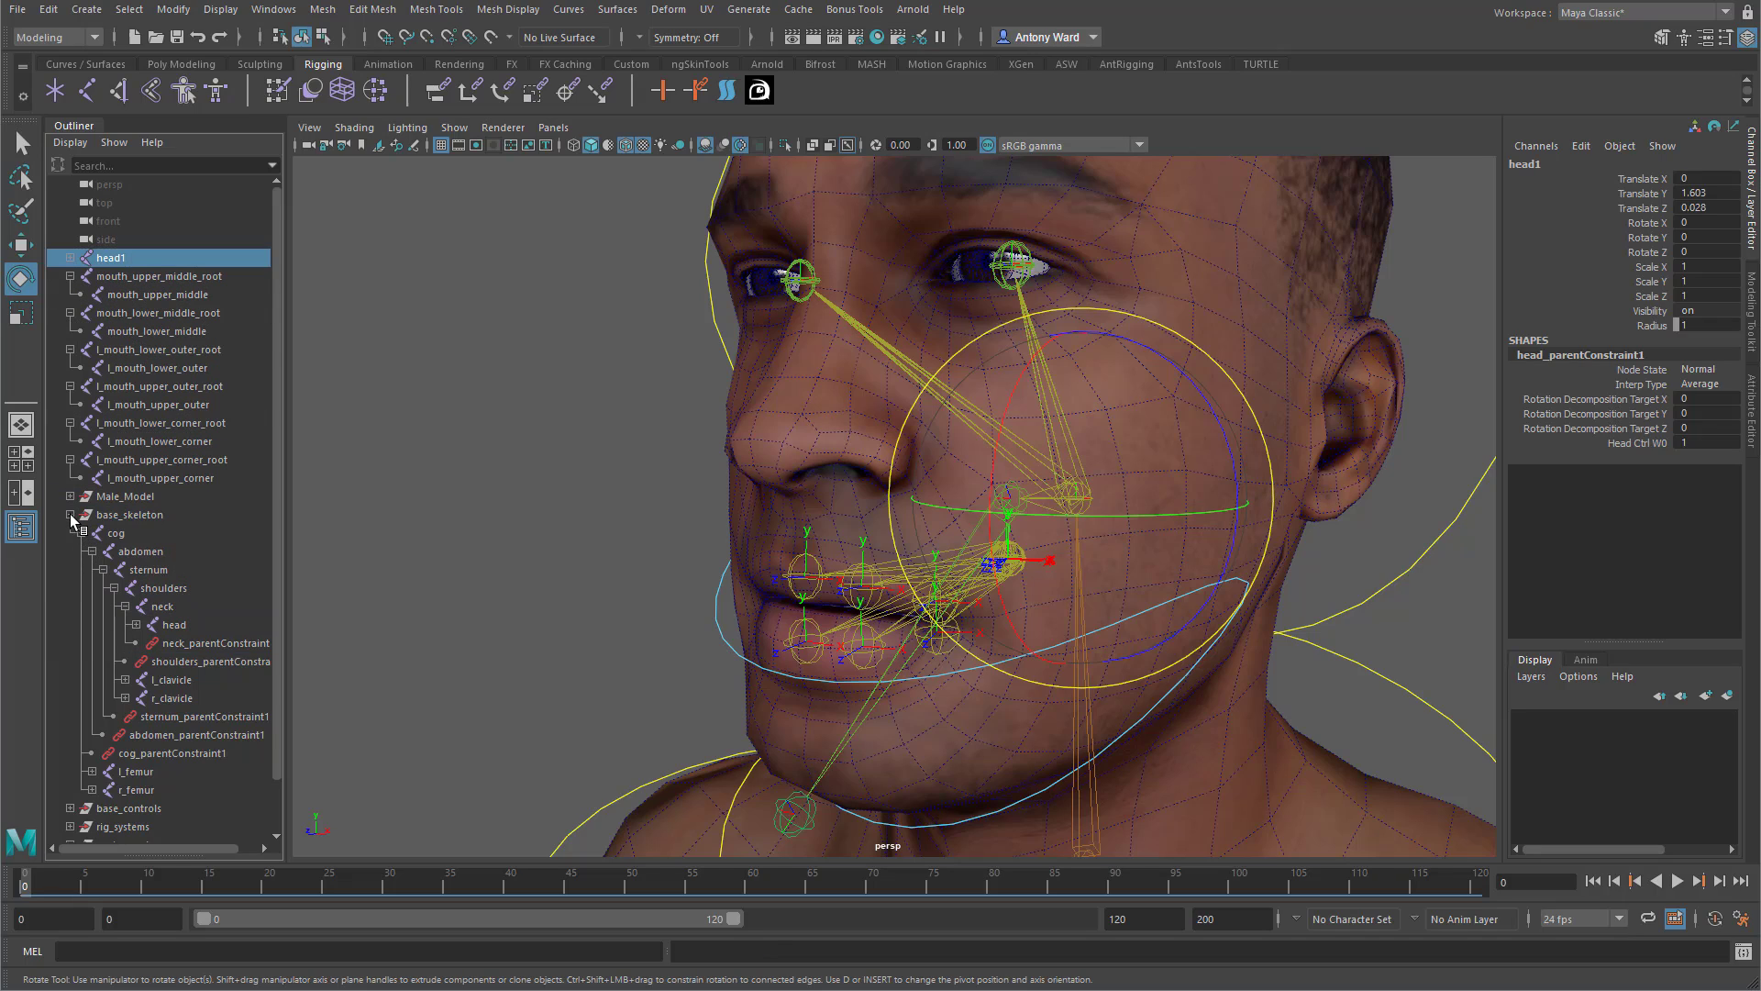
click(71, 514)
Delete all the children of the duplicated head joint, leaving a single joint selected.
shift+click(72, 258)
drag(135, 278, 152, 479)
key(Delete)
click(116, 261)
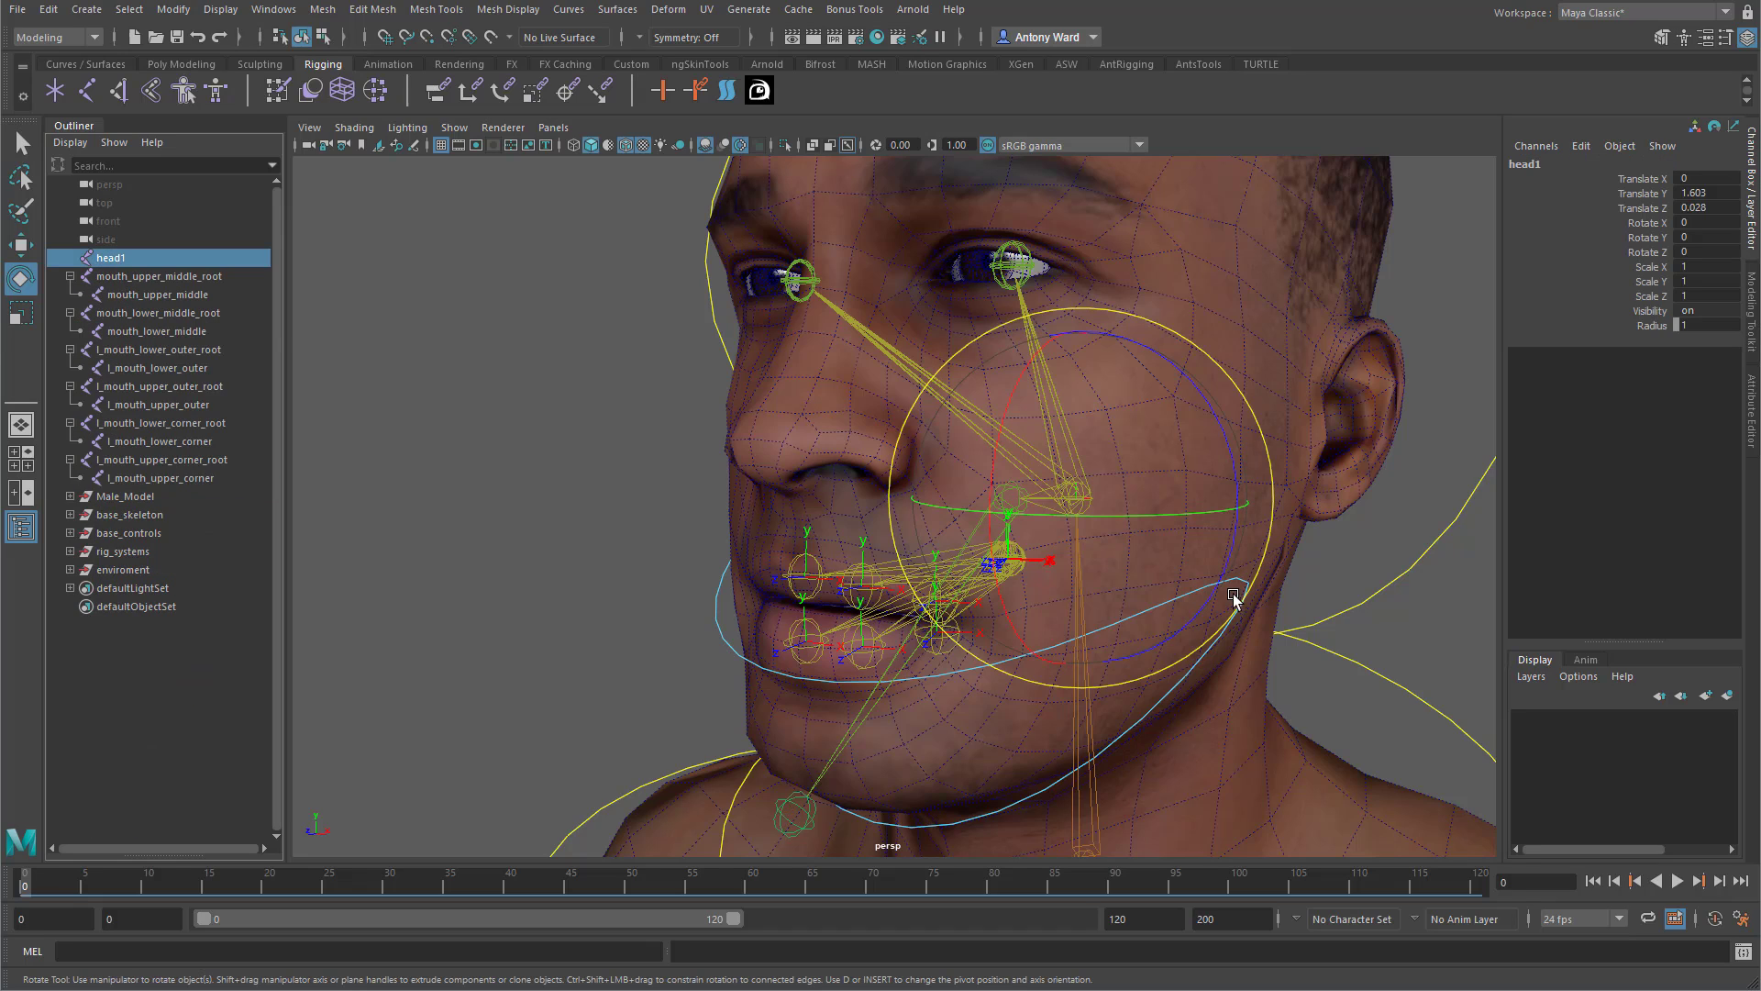
Move the duplicated joint to the tip of the nose, at about Translate Y 1.625 and Translate Z 0.164.
alt+drag(1230, 597, 564, 514)
key(w)
alt+drag(696, 613, 763, 611)
drag(722, 549, 688, 554)
alt+drag(688, 486, 676, 386)
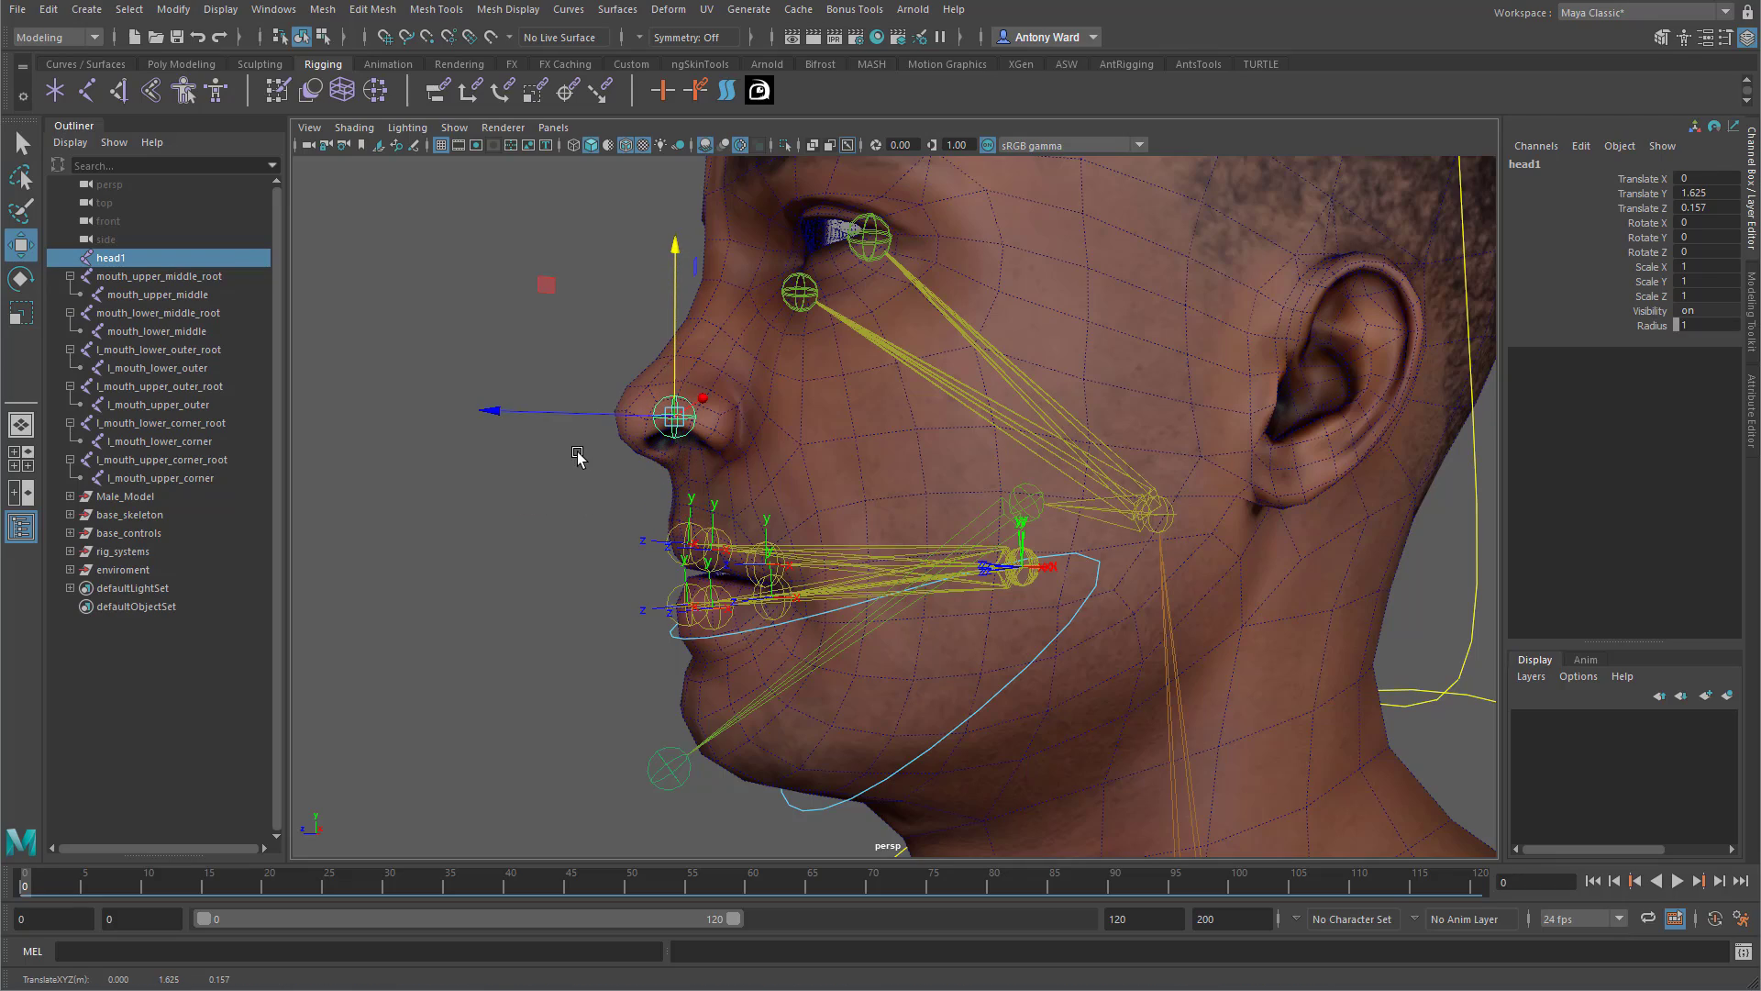
drag(584, 447, 716, 509)
click(549, 433)
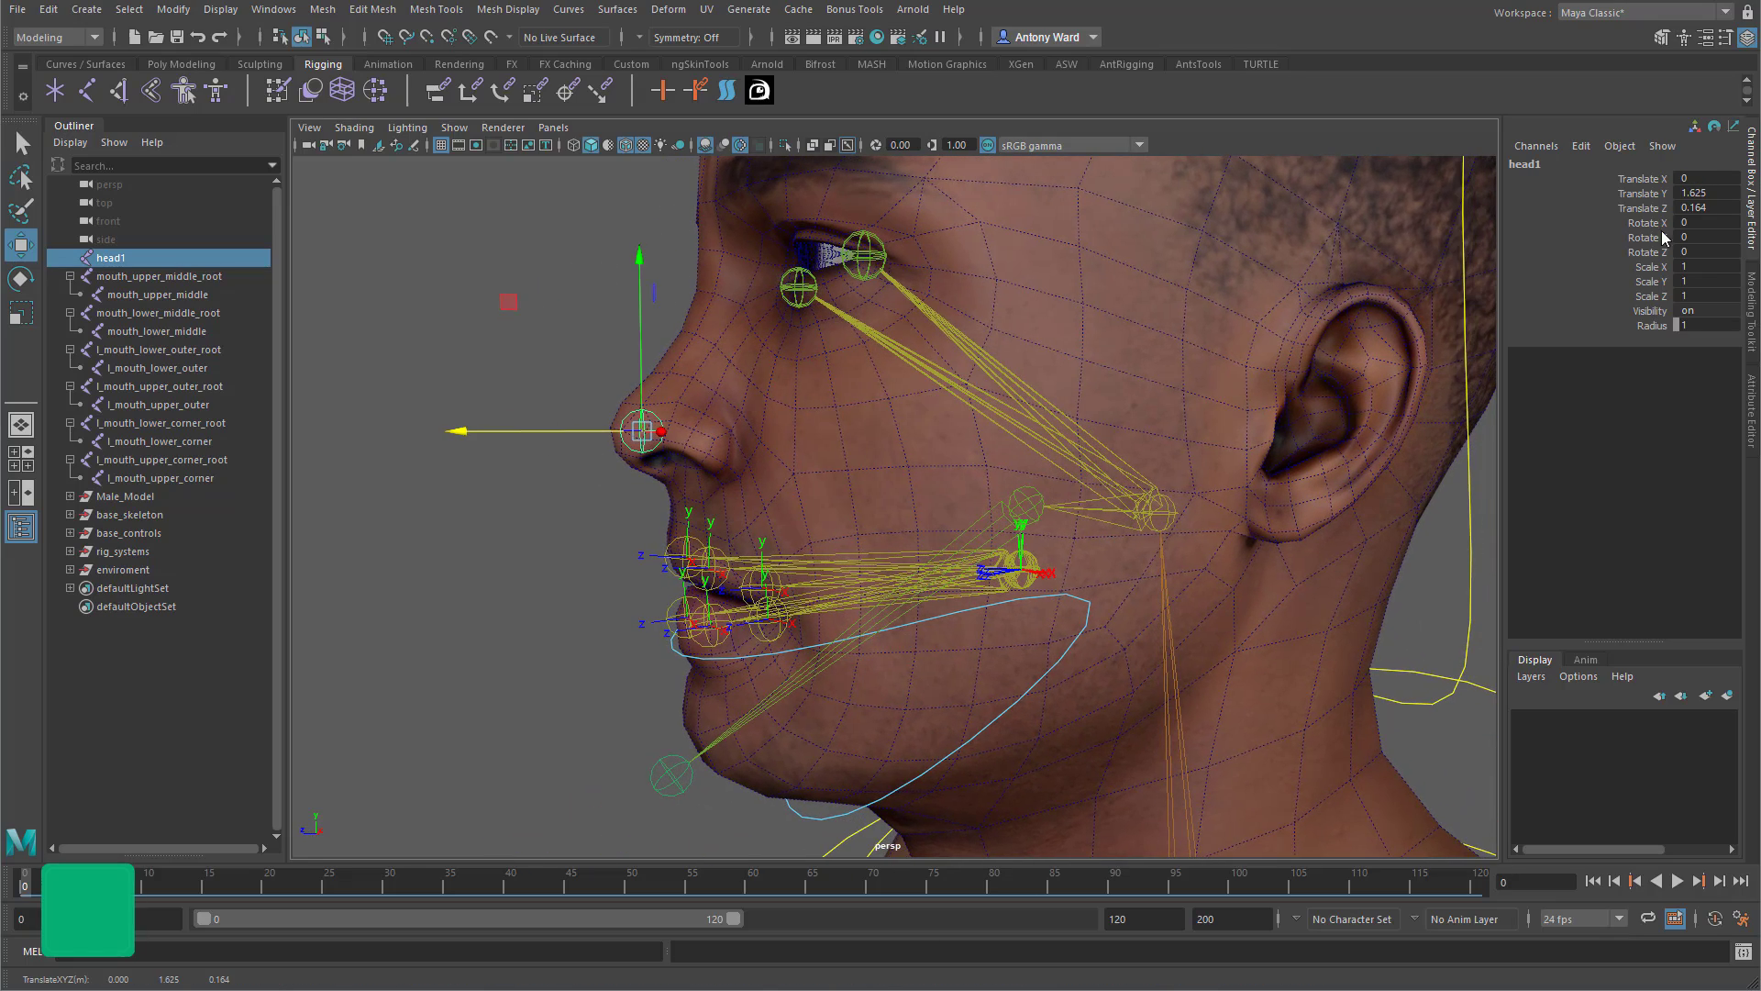
Rename the joint at the nose tip as nose.
double_click(1554, 167)
text(no)
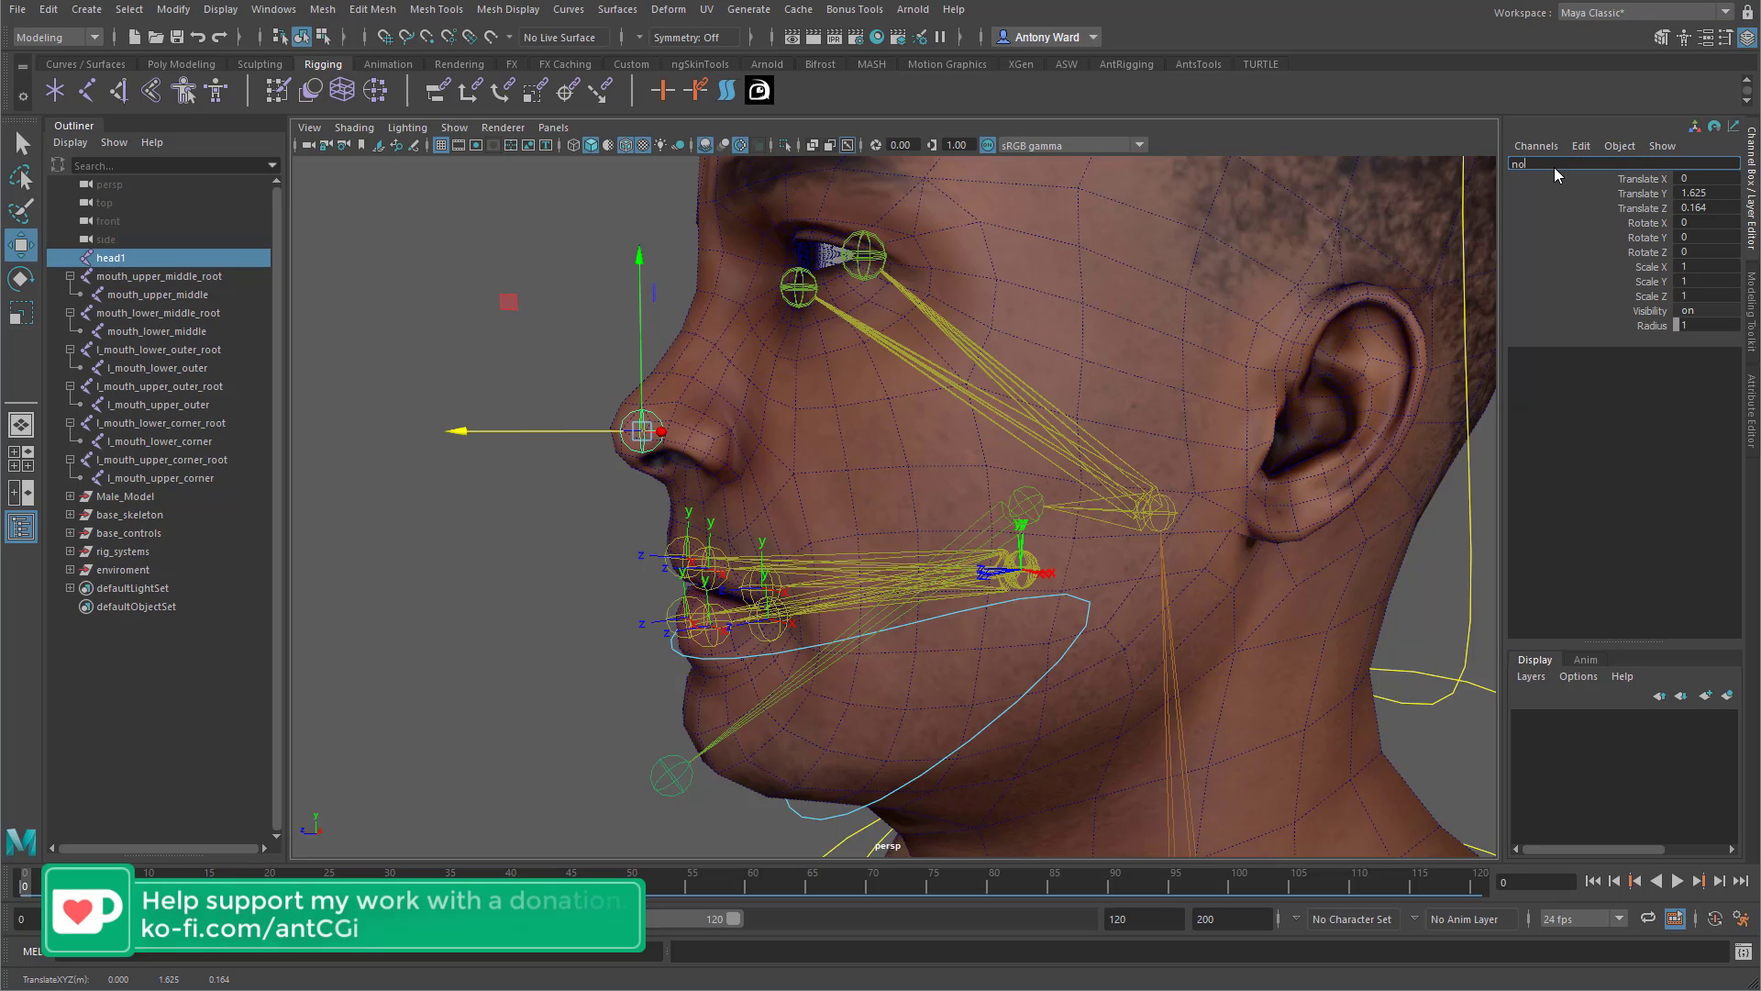
text(se)
key(Return)
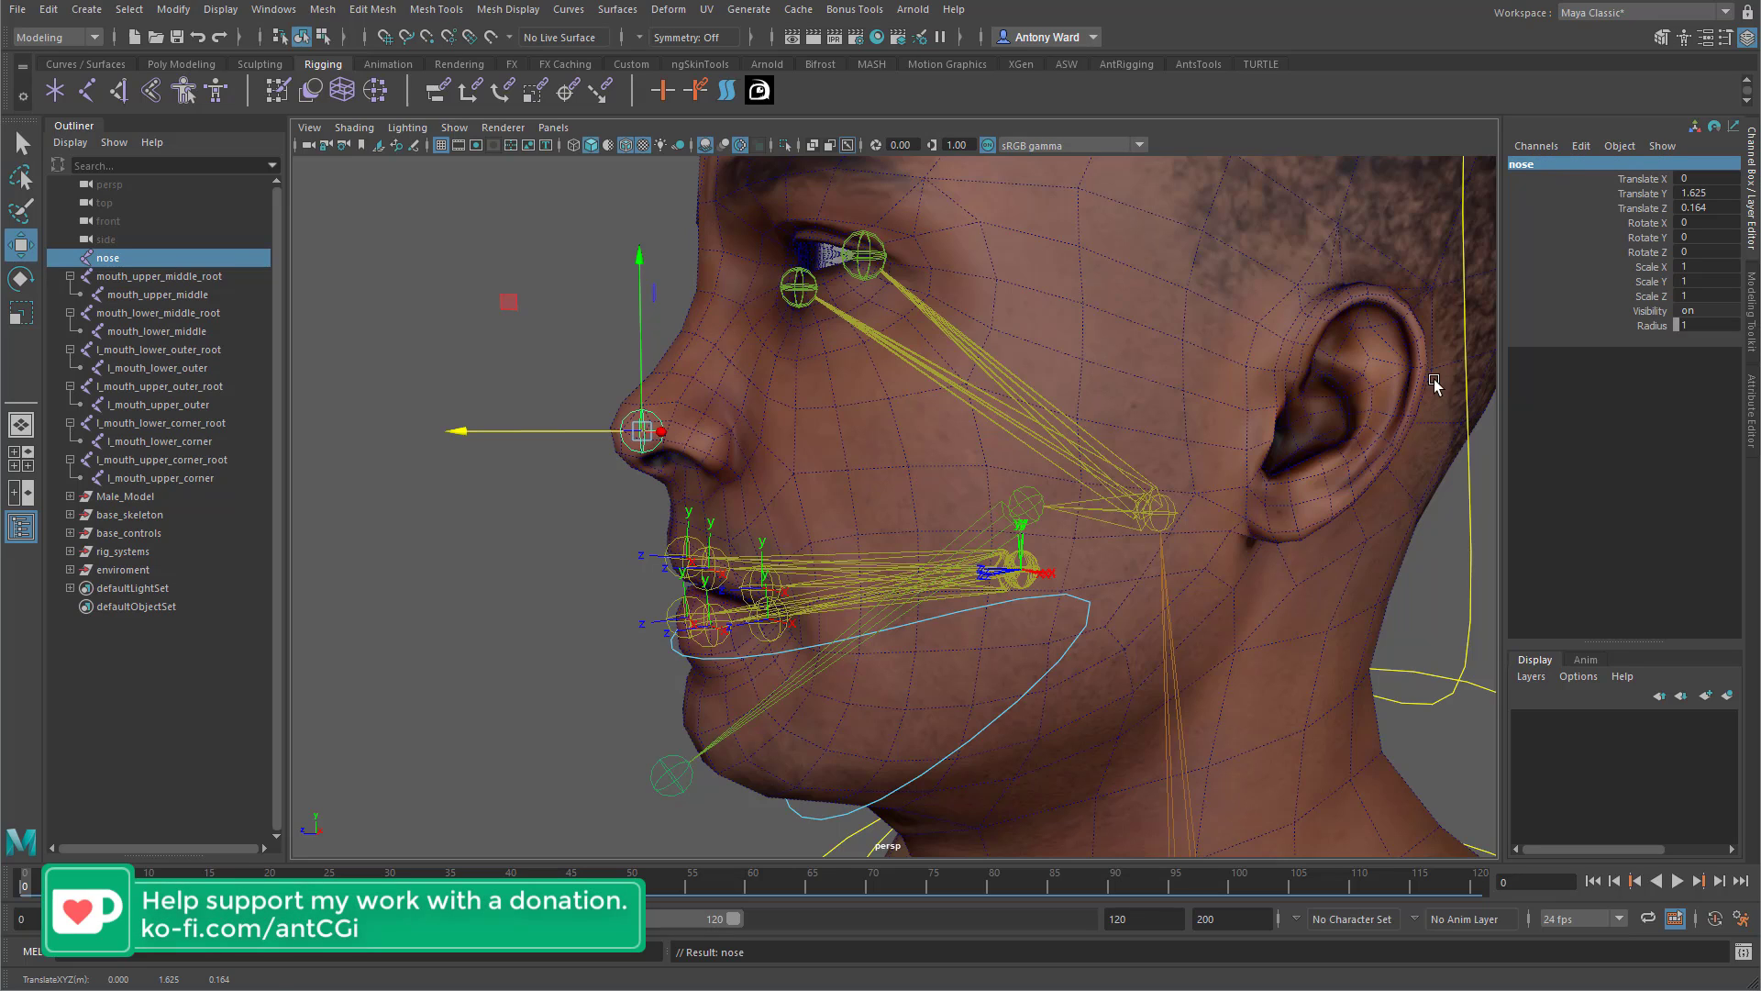
Duplicate the nose joint and move the copy to the character's left nostril, at about Translate X 0.015 and Translate Z 0.155.
alt+drag(862, 429, 676, 515)
key(ctrl+d)
drag(532, 412, 587, 413)
alt+drag(830, 461, 892, 477)
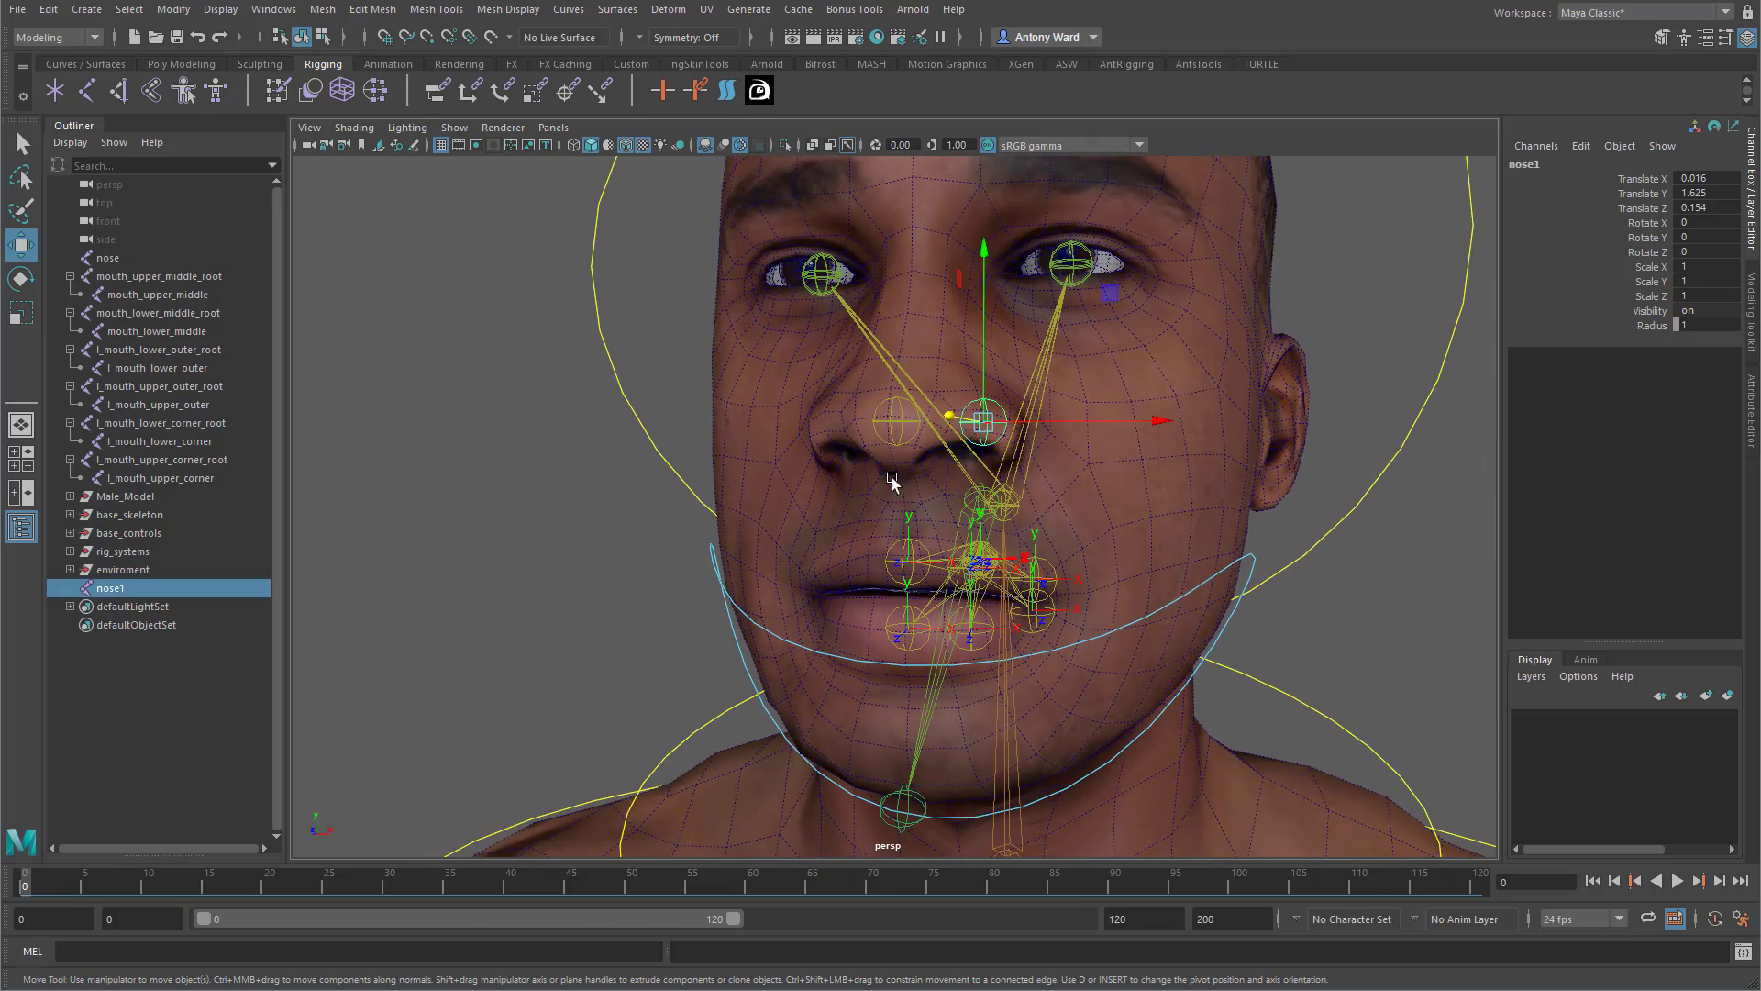
drag(1107, 420, 1095, 421)
alt+drag(945, 466, 645, 476)
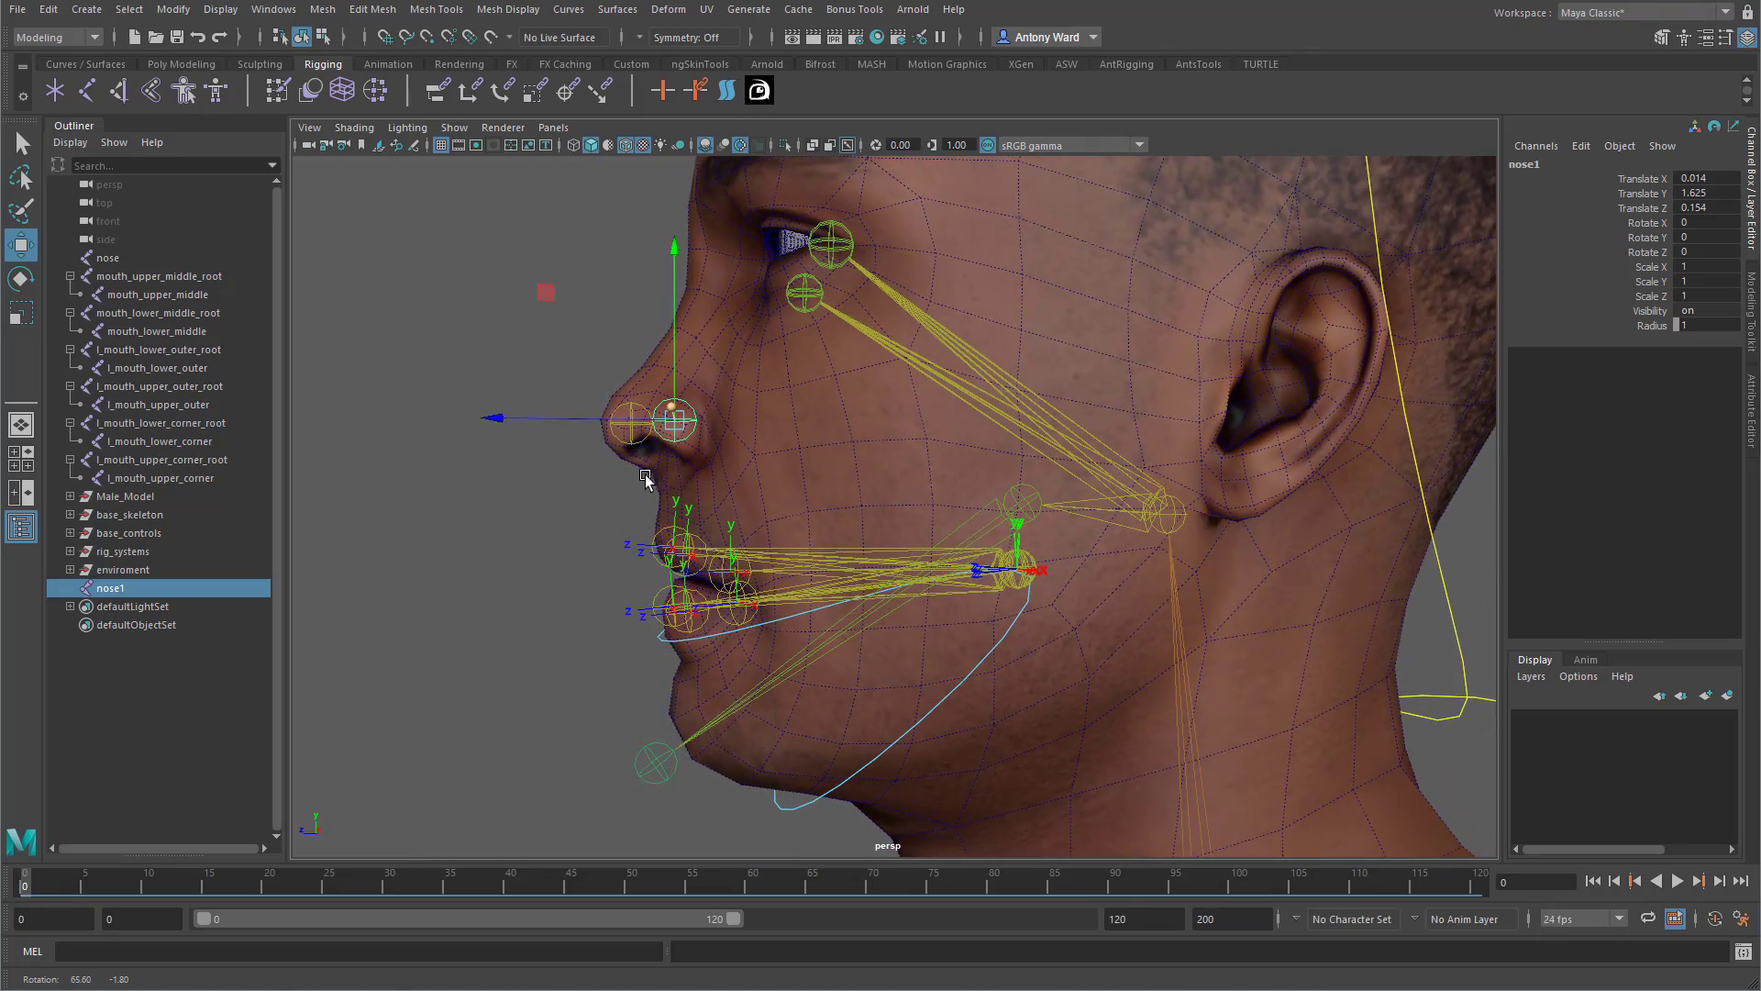
drag(585, 419, 590, 418)
Check how the left nostril joint sits inside the mesh by switching X-Ray Joints off and back on.
mouse_move(813, 487)
alt+mouse_down()
mouse_move(961, 492)
mouse_move(1107, 461)
mouse_move(1104, 444)
mouse_move(809, 323)
mouse_move(731, 262)
mouse_move(854, 262)
mouse_move(648, 346)
alt+mouse_up()
click(354, 127)
click(394, 327)
click(354, 127)
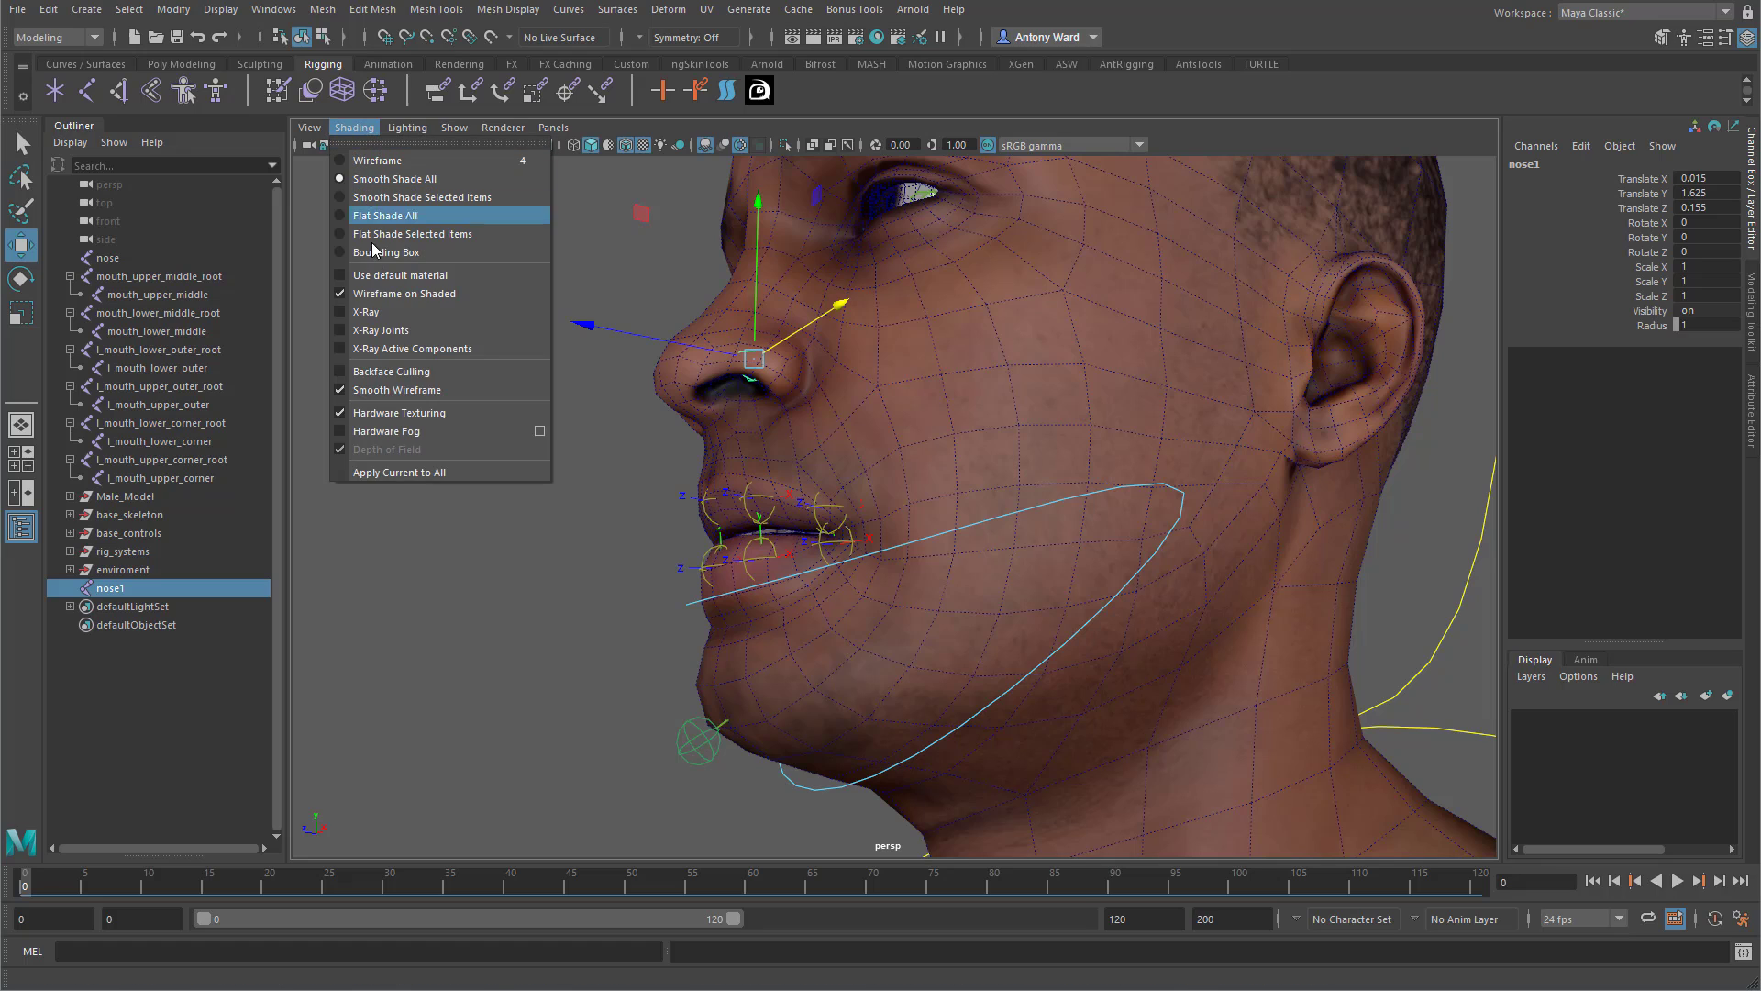
click(395, 332)
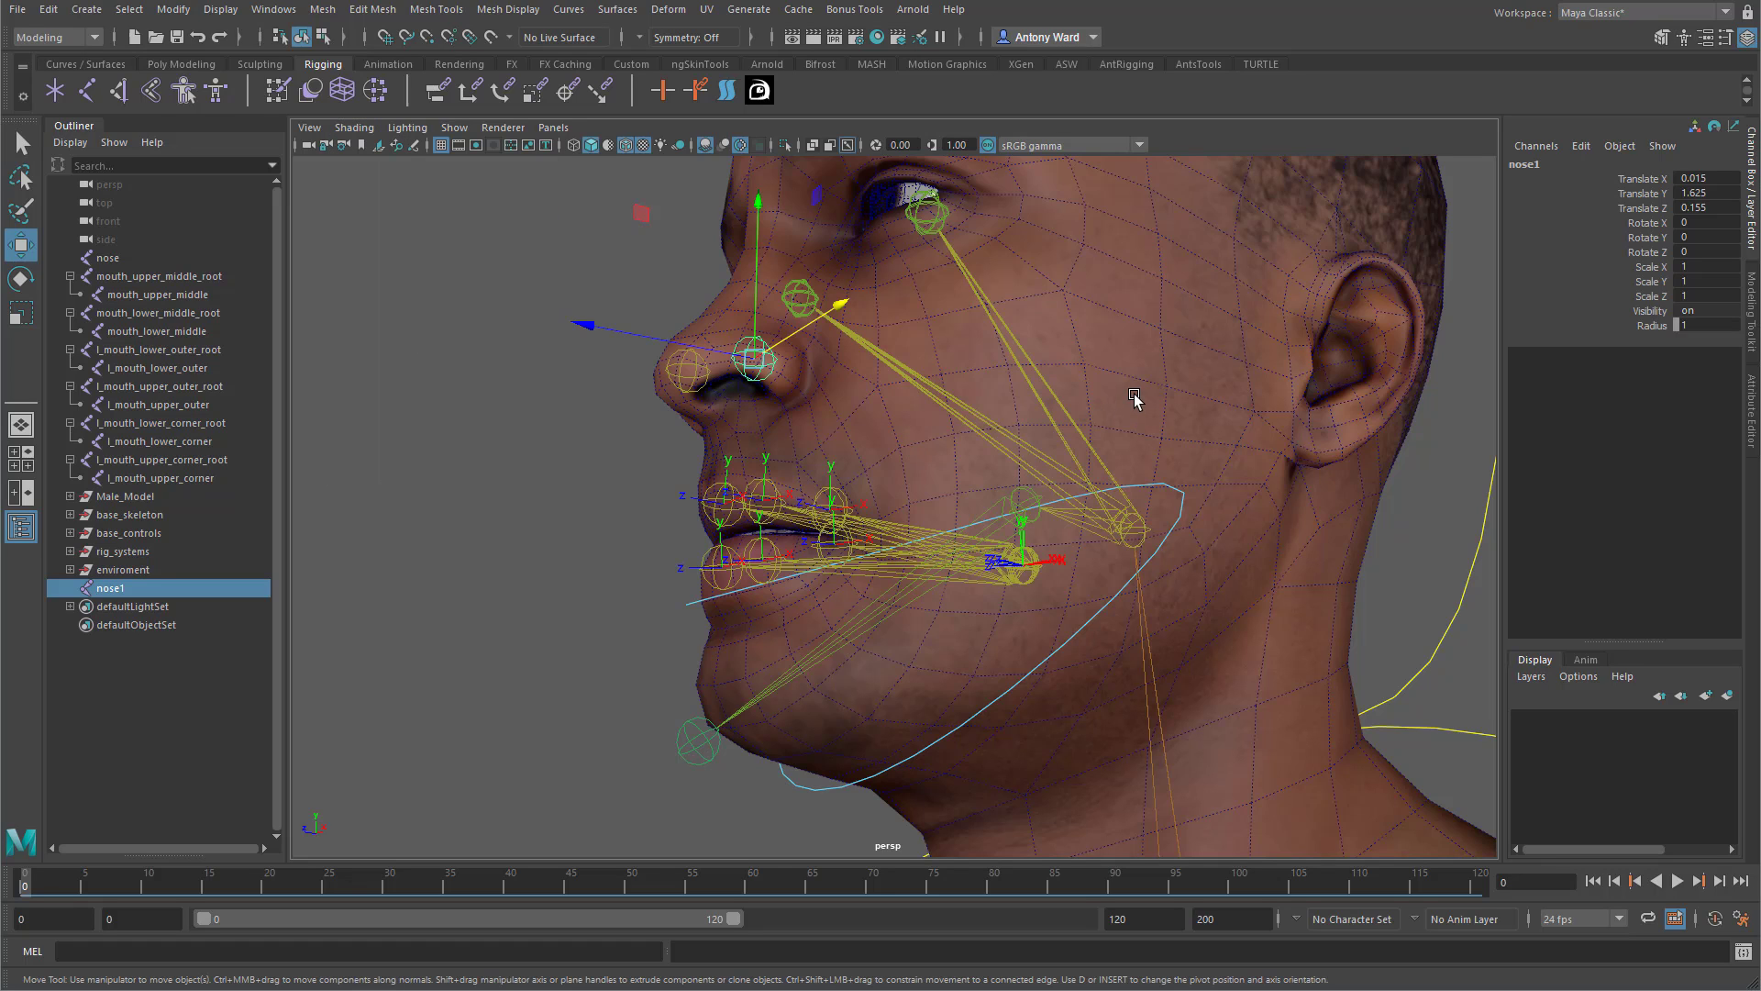
alt+drag(1138, 400, 1062, 437)
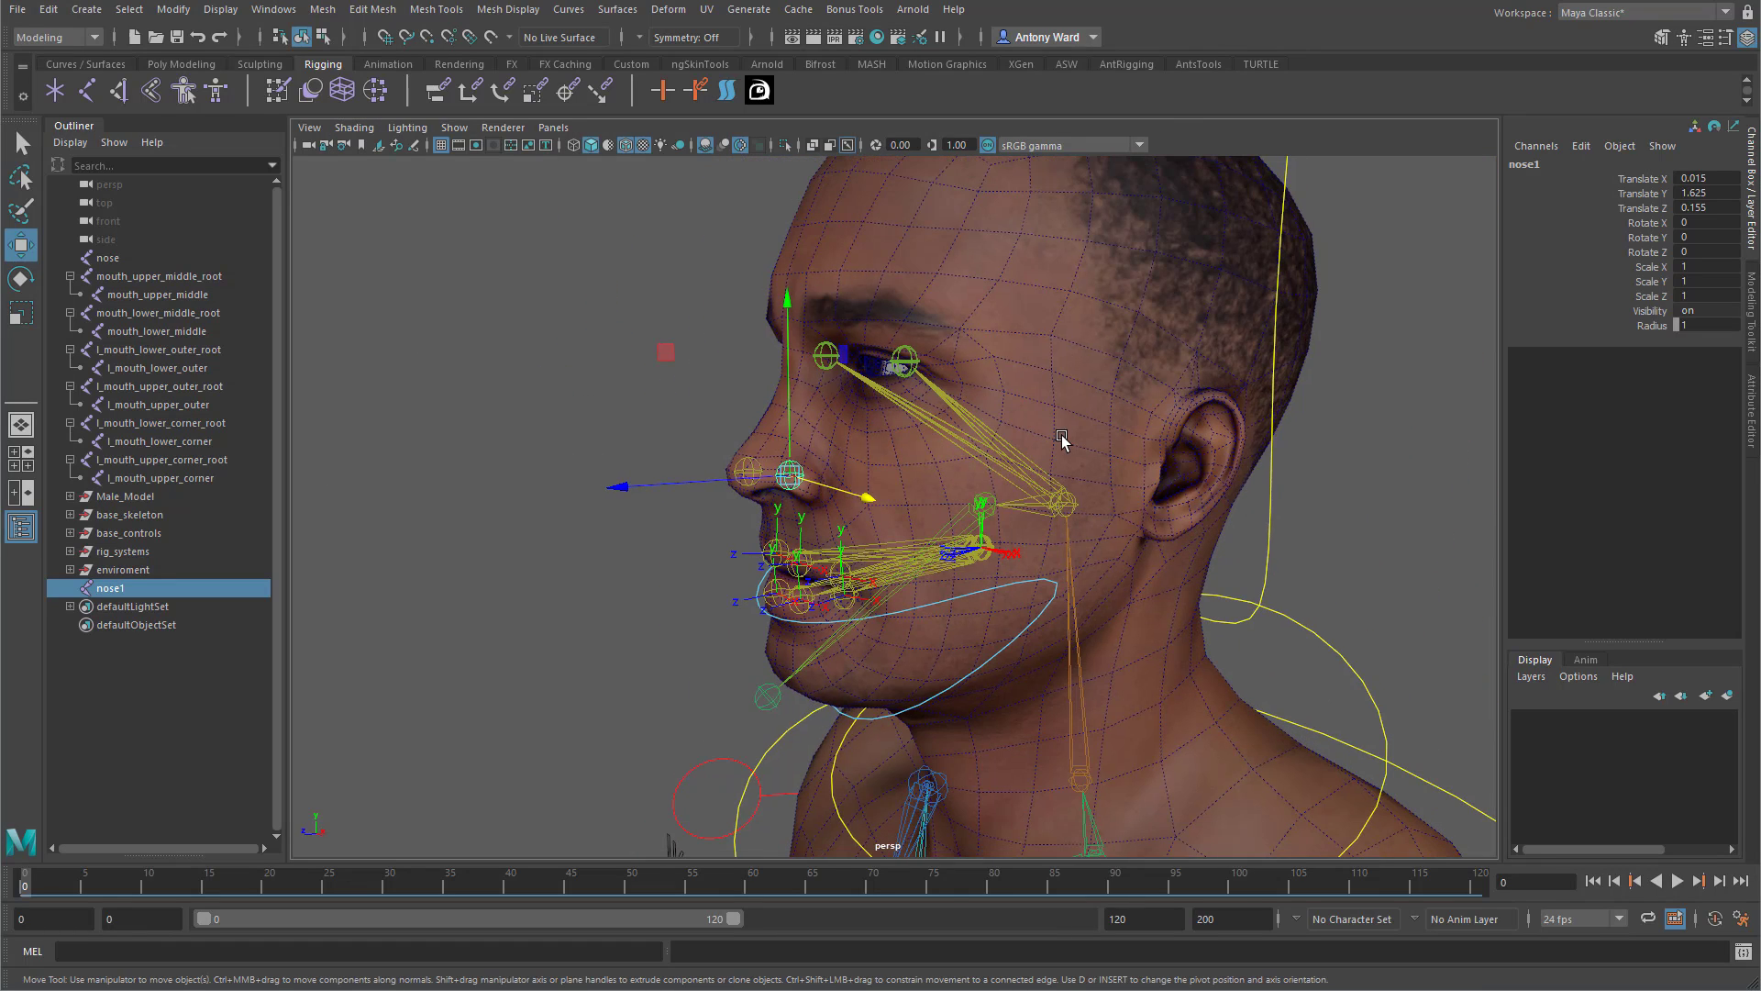
Duplicate the left nostril joint and move the copy up beside the nose bridge, at about Translate Y 1.646 and Translate Z 0.133.
key(ctrl+d)
alt+drag(562, 553, 844, 504)
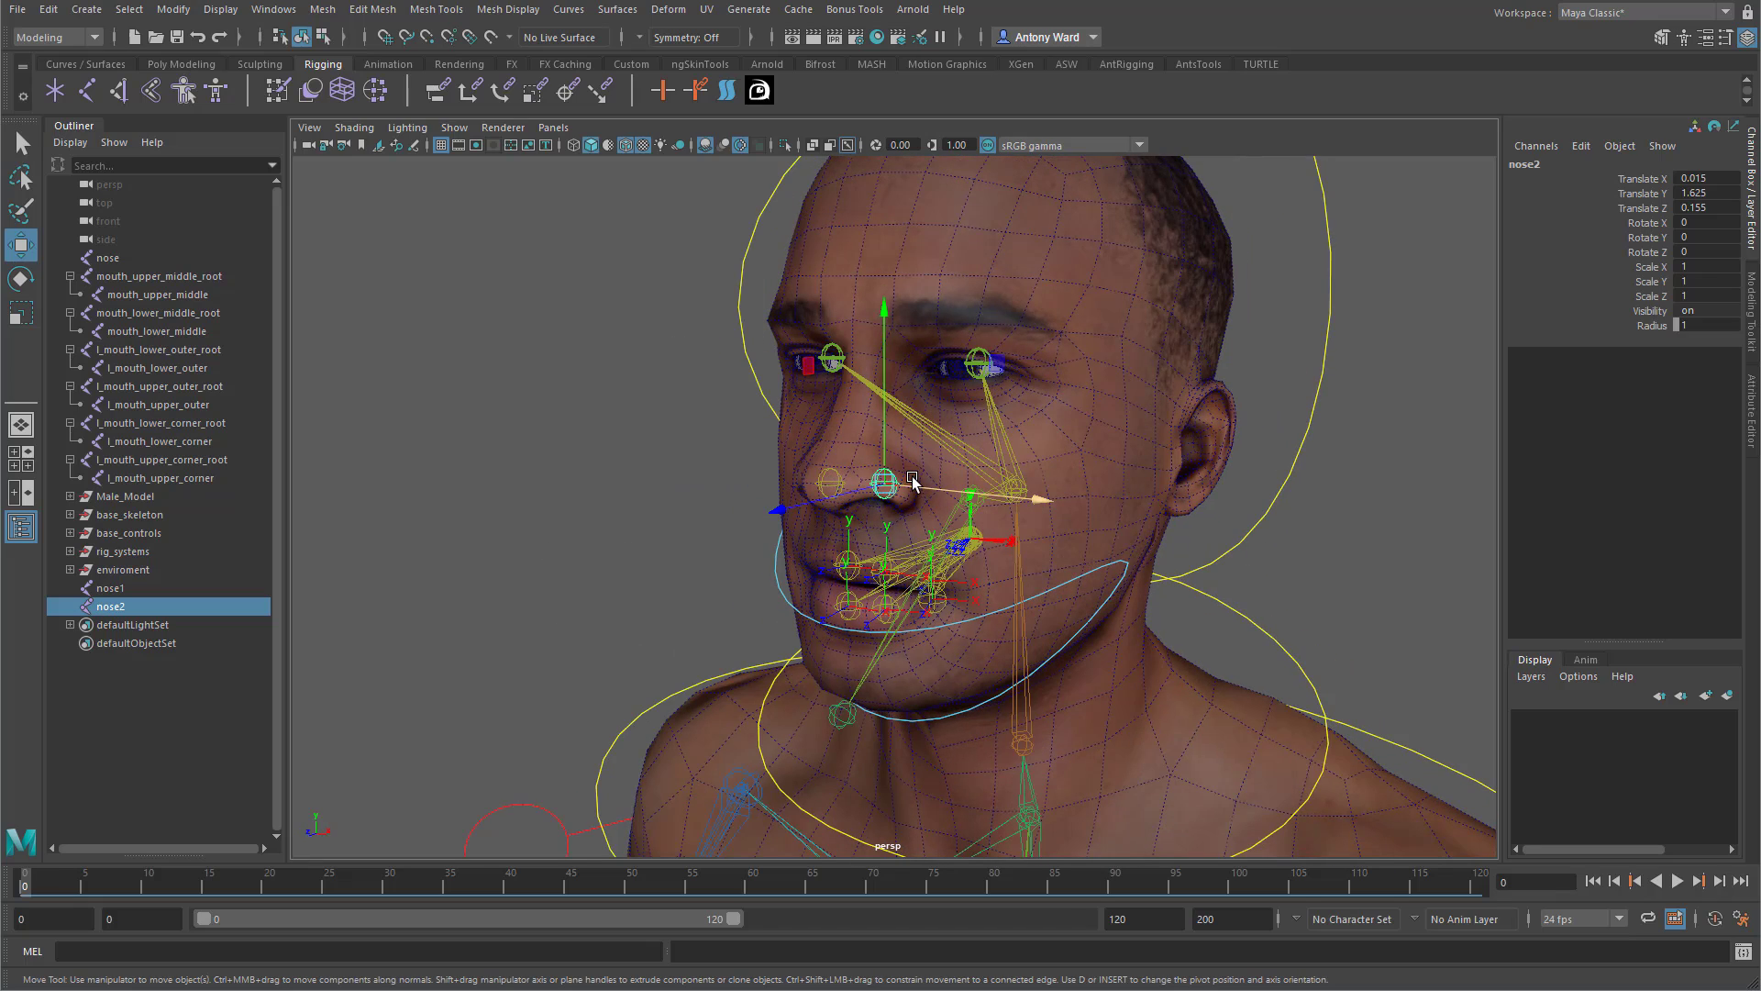
alt+middle_drag(824, 535, 820, 557)
alt+right_drag(821, 558, 871, 554)
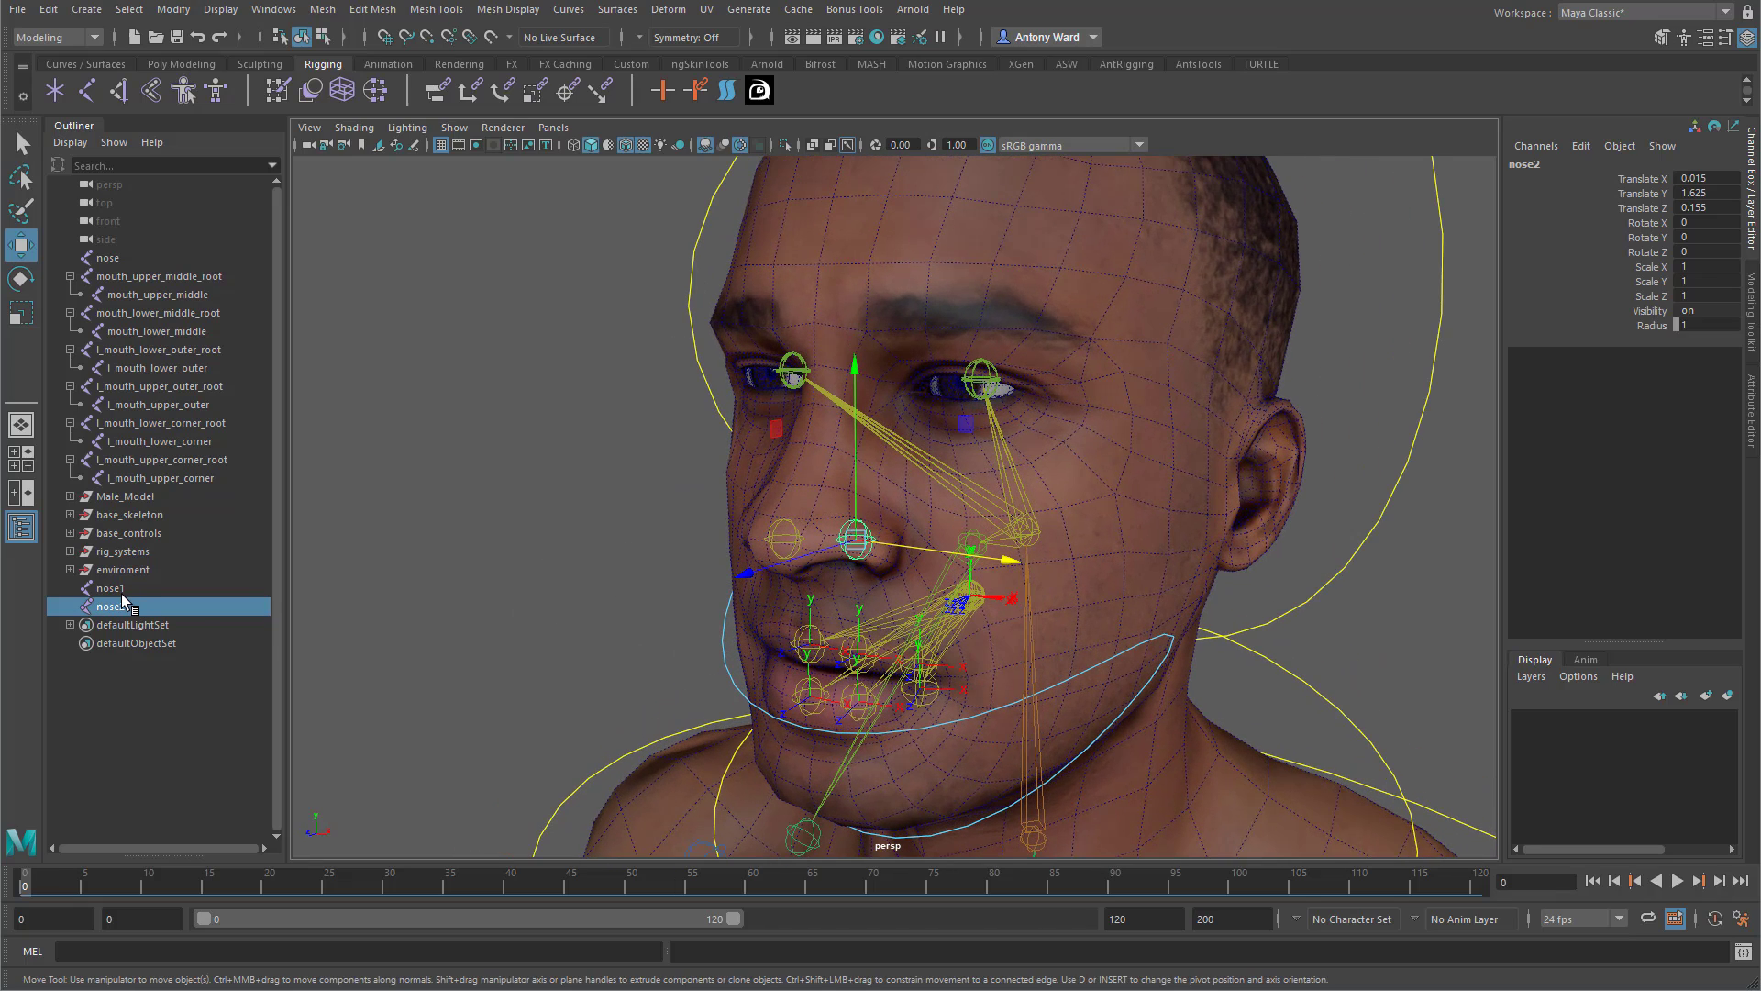
alt+drag(921, 587, 946, 554)
mouse_move(881, 500)
mouse_down()
mouse_move(882, 412)
mouse_move(778, 466)
mouse_move(832, 459)
mouse_up()
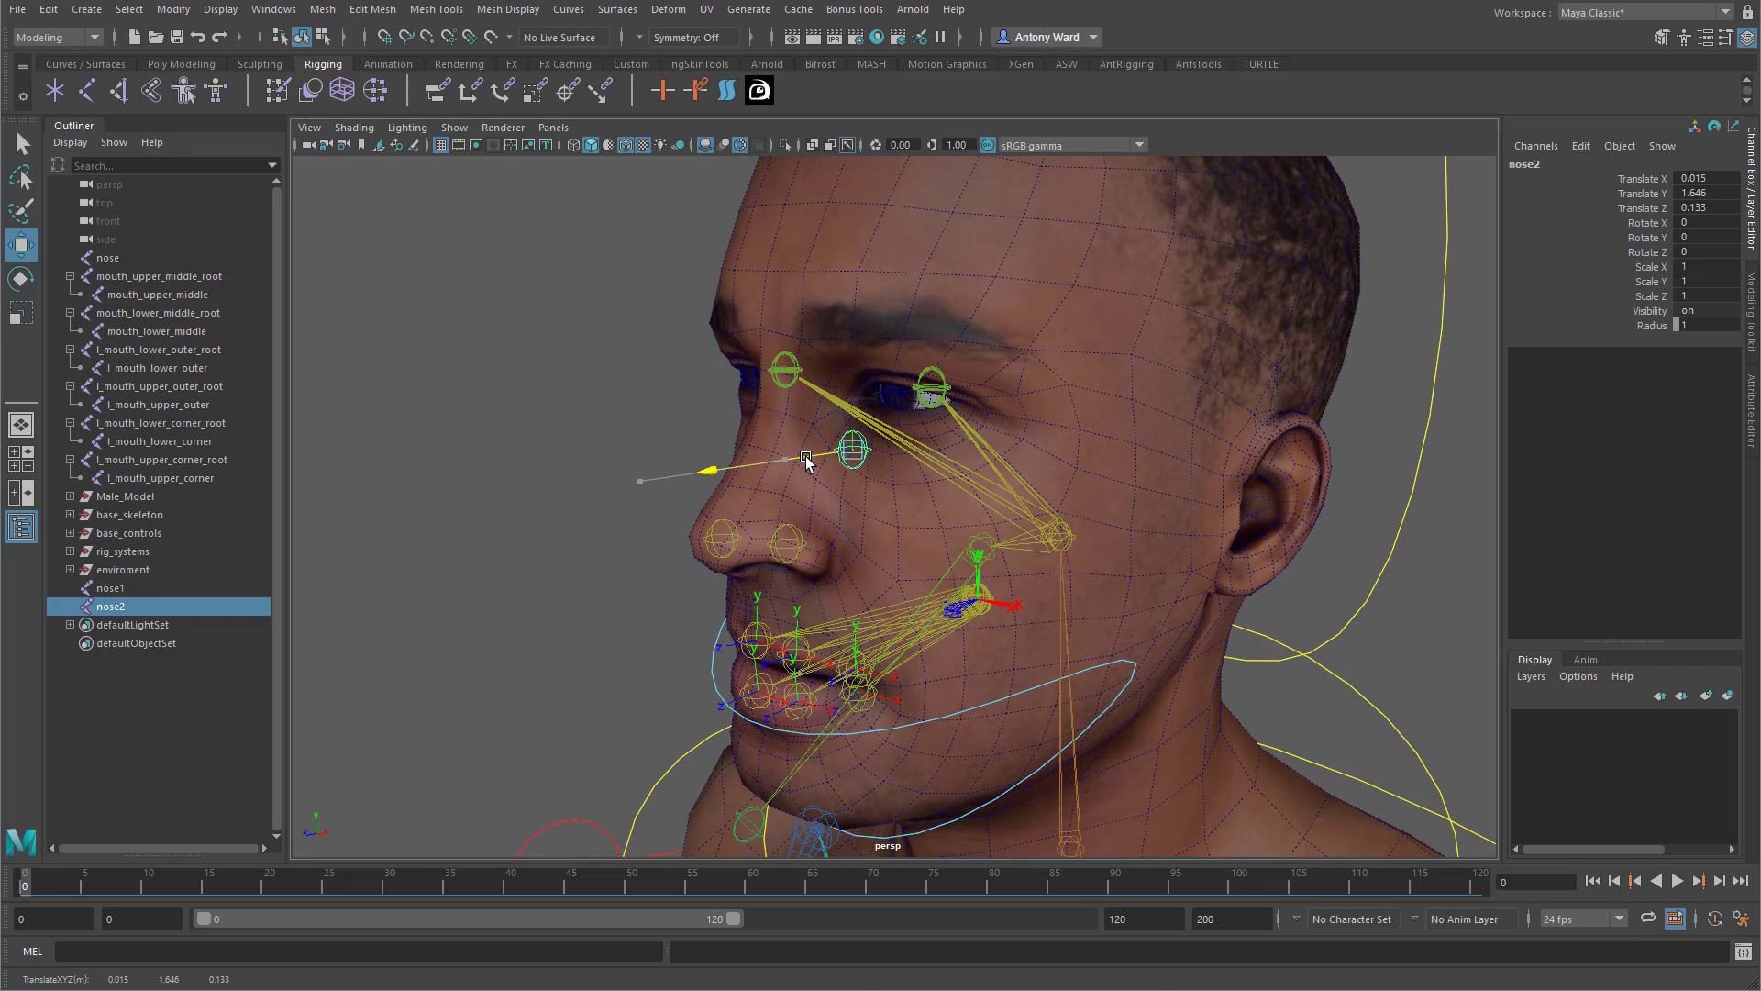
Turn off X-Ray Joints and fine-tune the joint beside the nose bridge to about Translate X 0.021, Y 1.644 and Z 0.137.
click(371, 128)
click(432, 331)
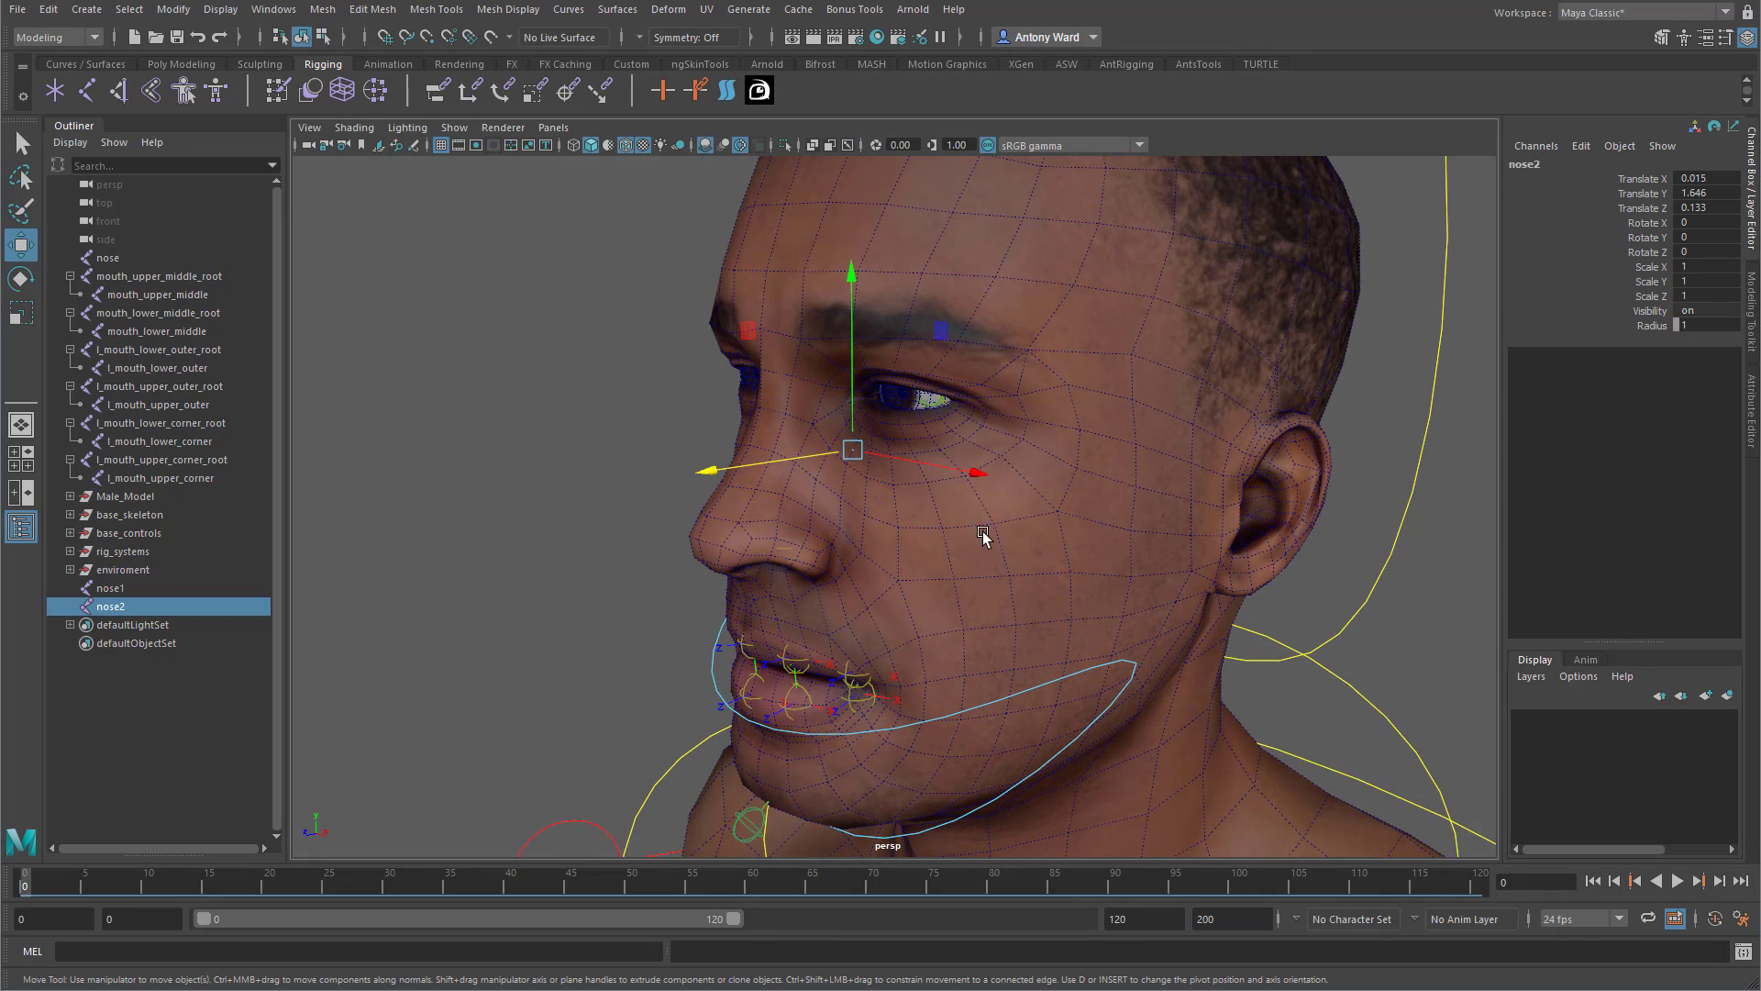
mouse_move(982, 538)
alt+mouse_down()
mouse_move(808, 437)
mouse_move(972, 440)
alt+mouse_up()
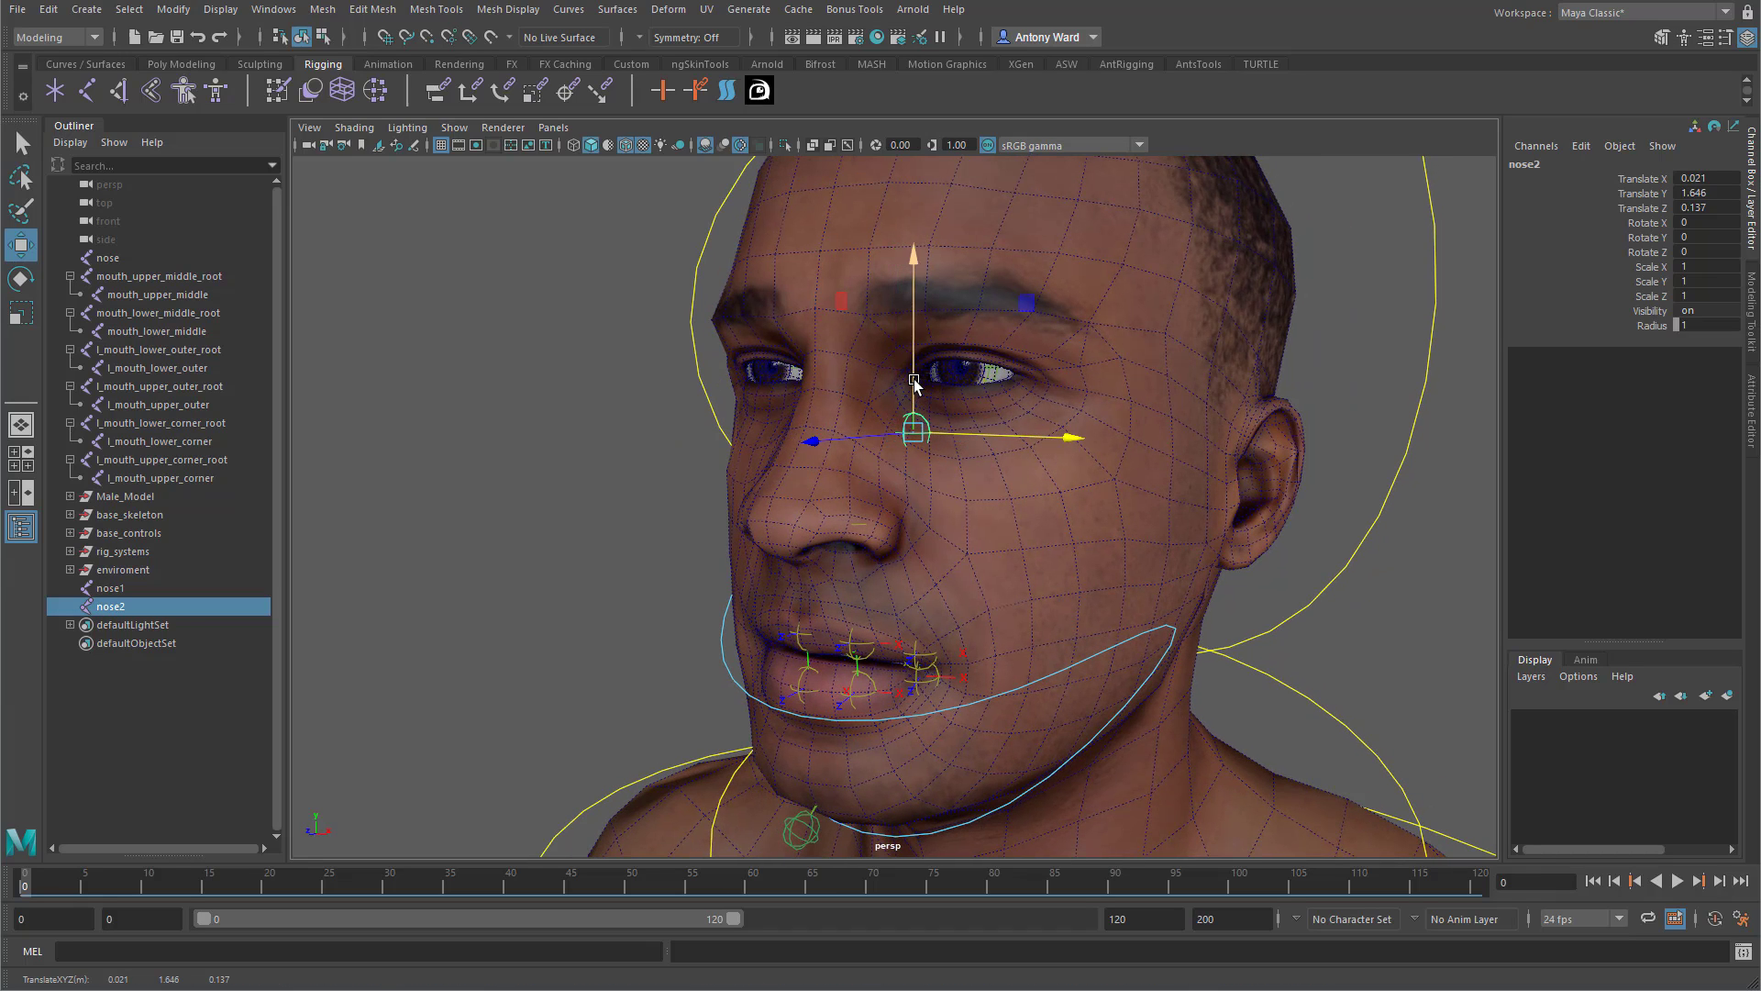
click(915, 390)
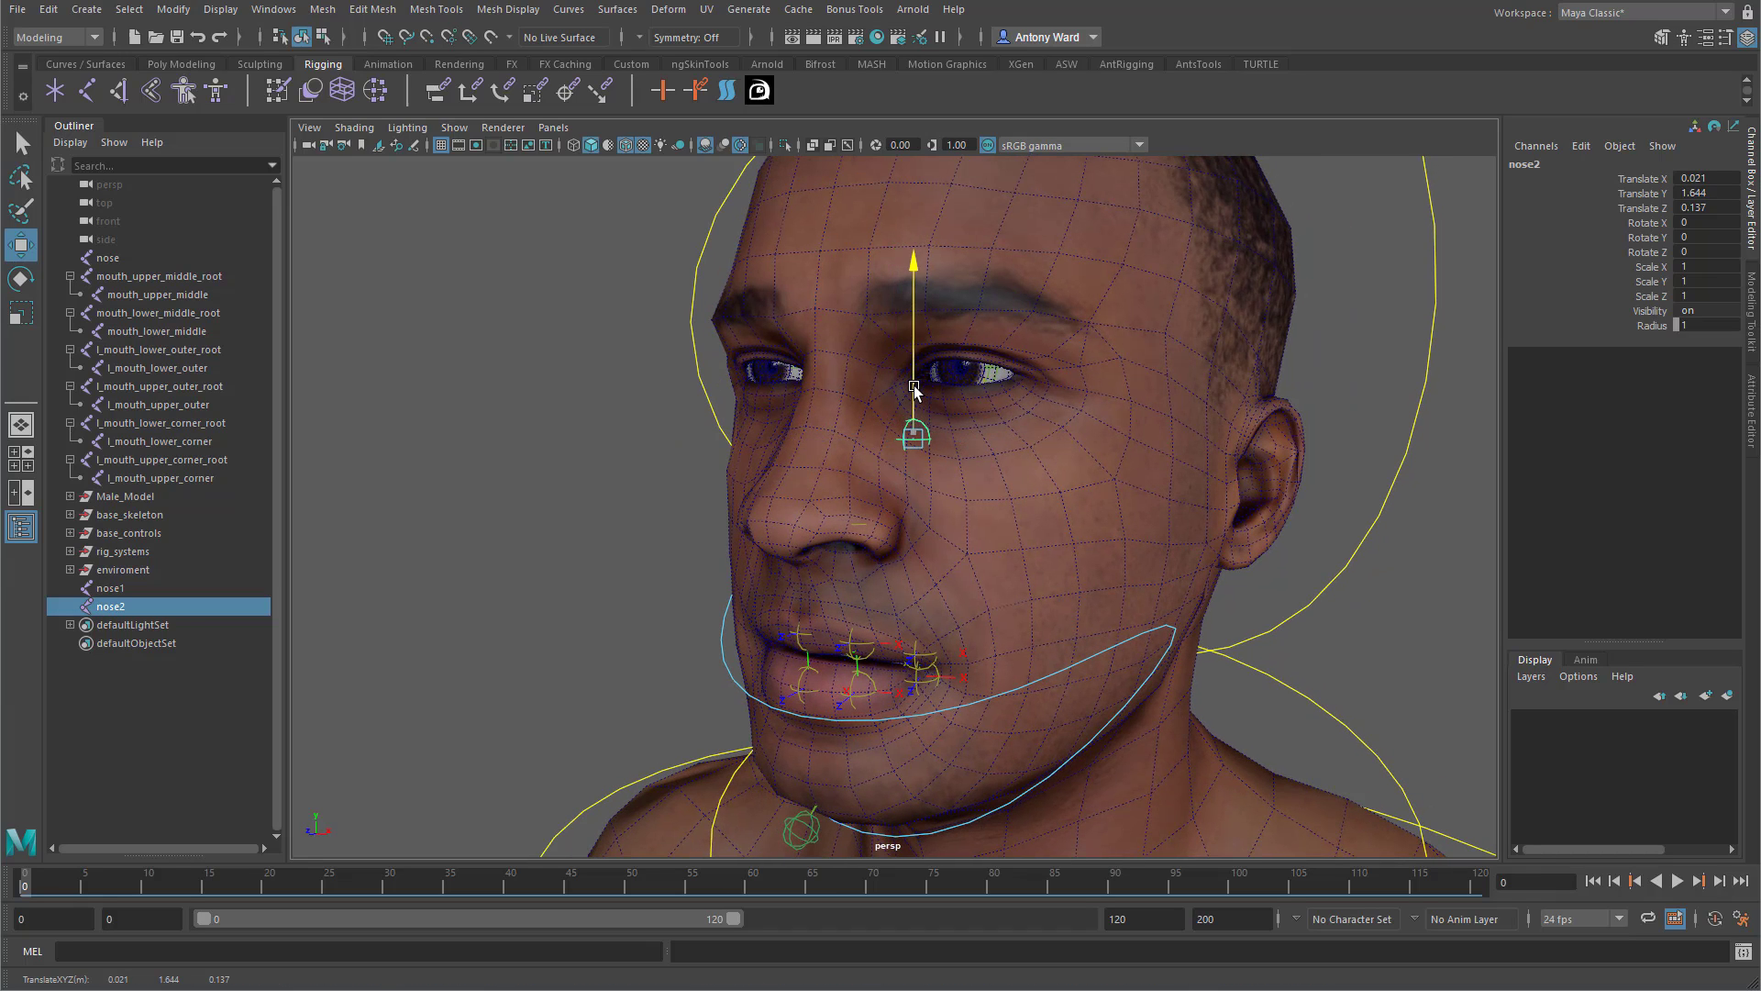
Rename the left nostril joint nose1 as l_nostril.
click(109, 587)
double_click(127, 588)
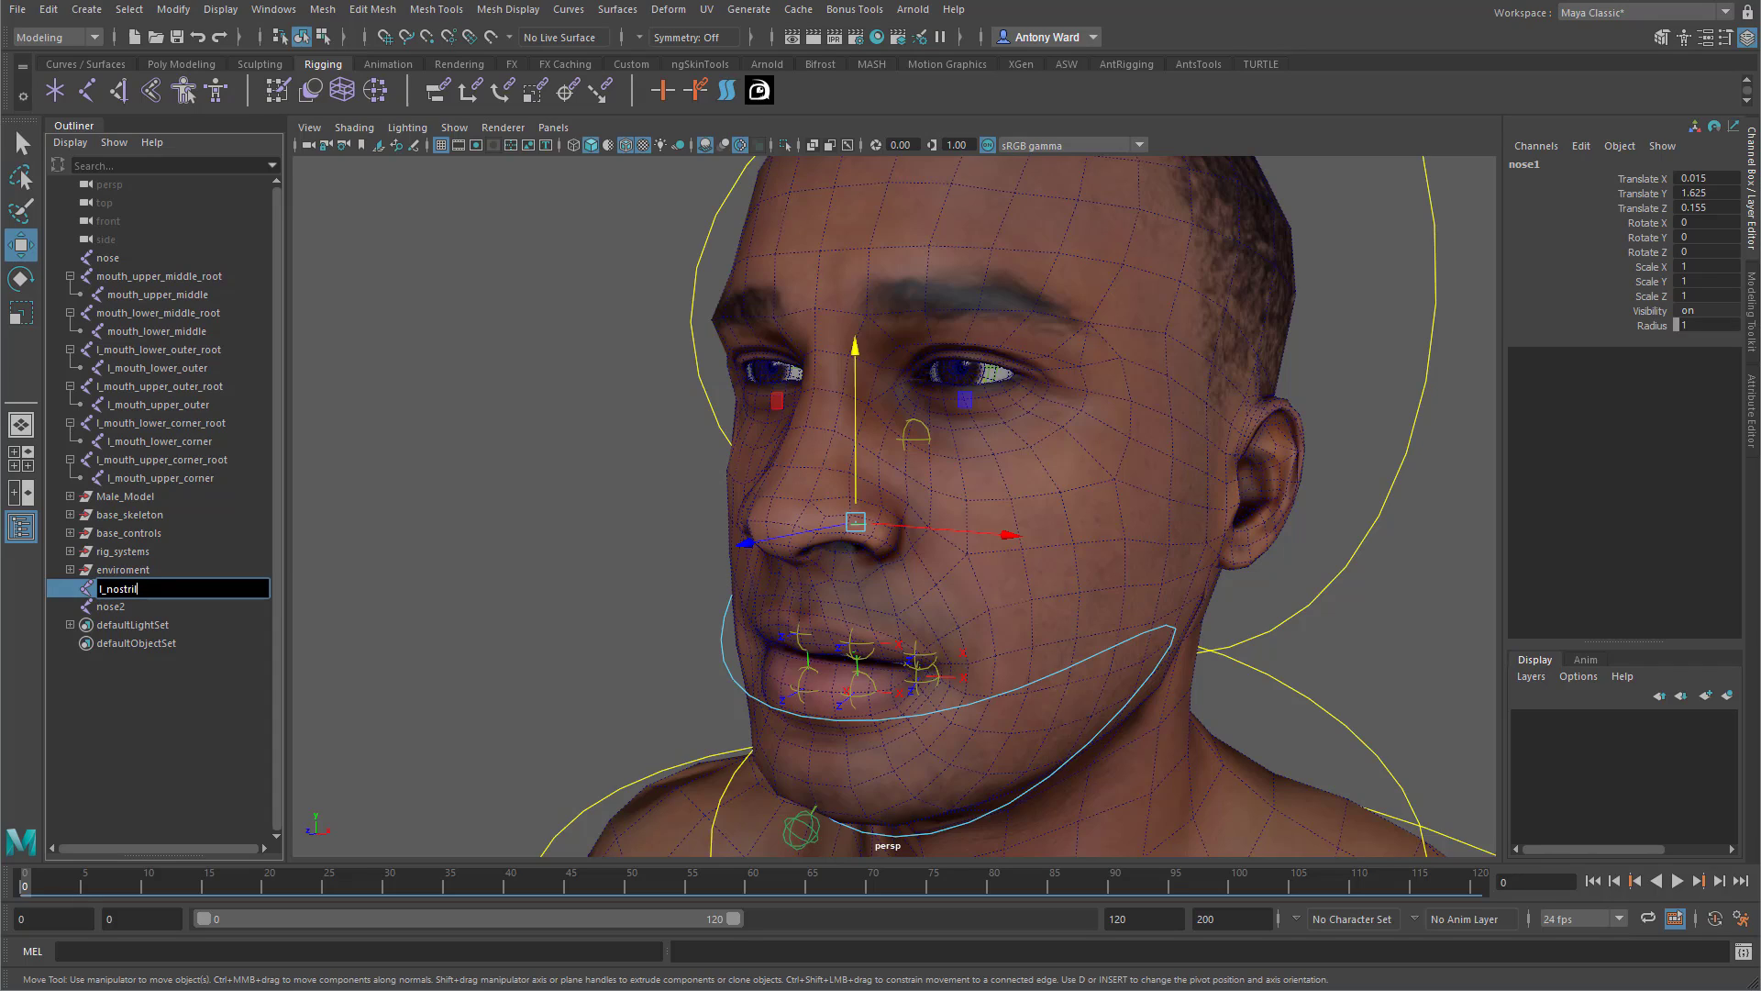
key(Return)
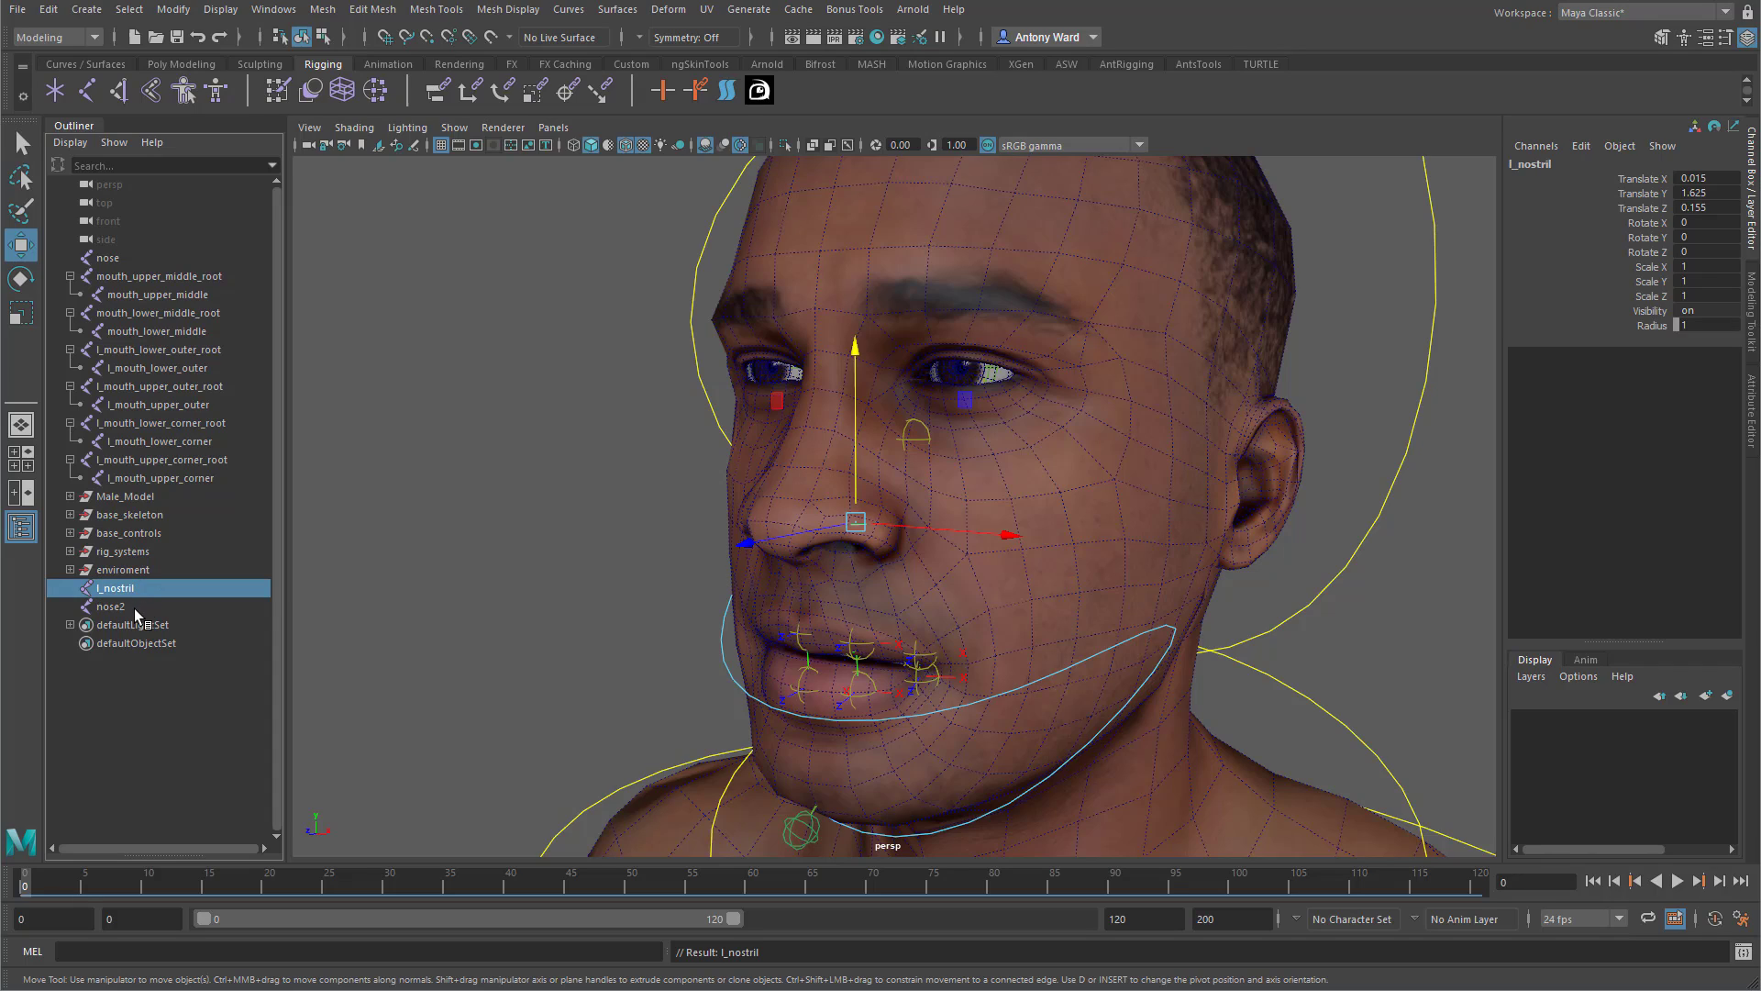
Rename the joint beside the nose bridge, nose2, as l_squint.
click(134, 606)
double_click(146, 605)
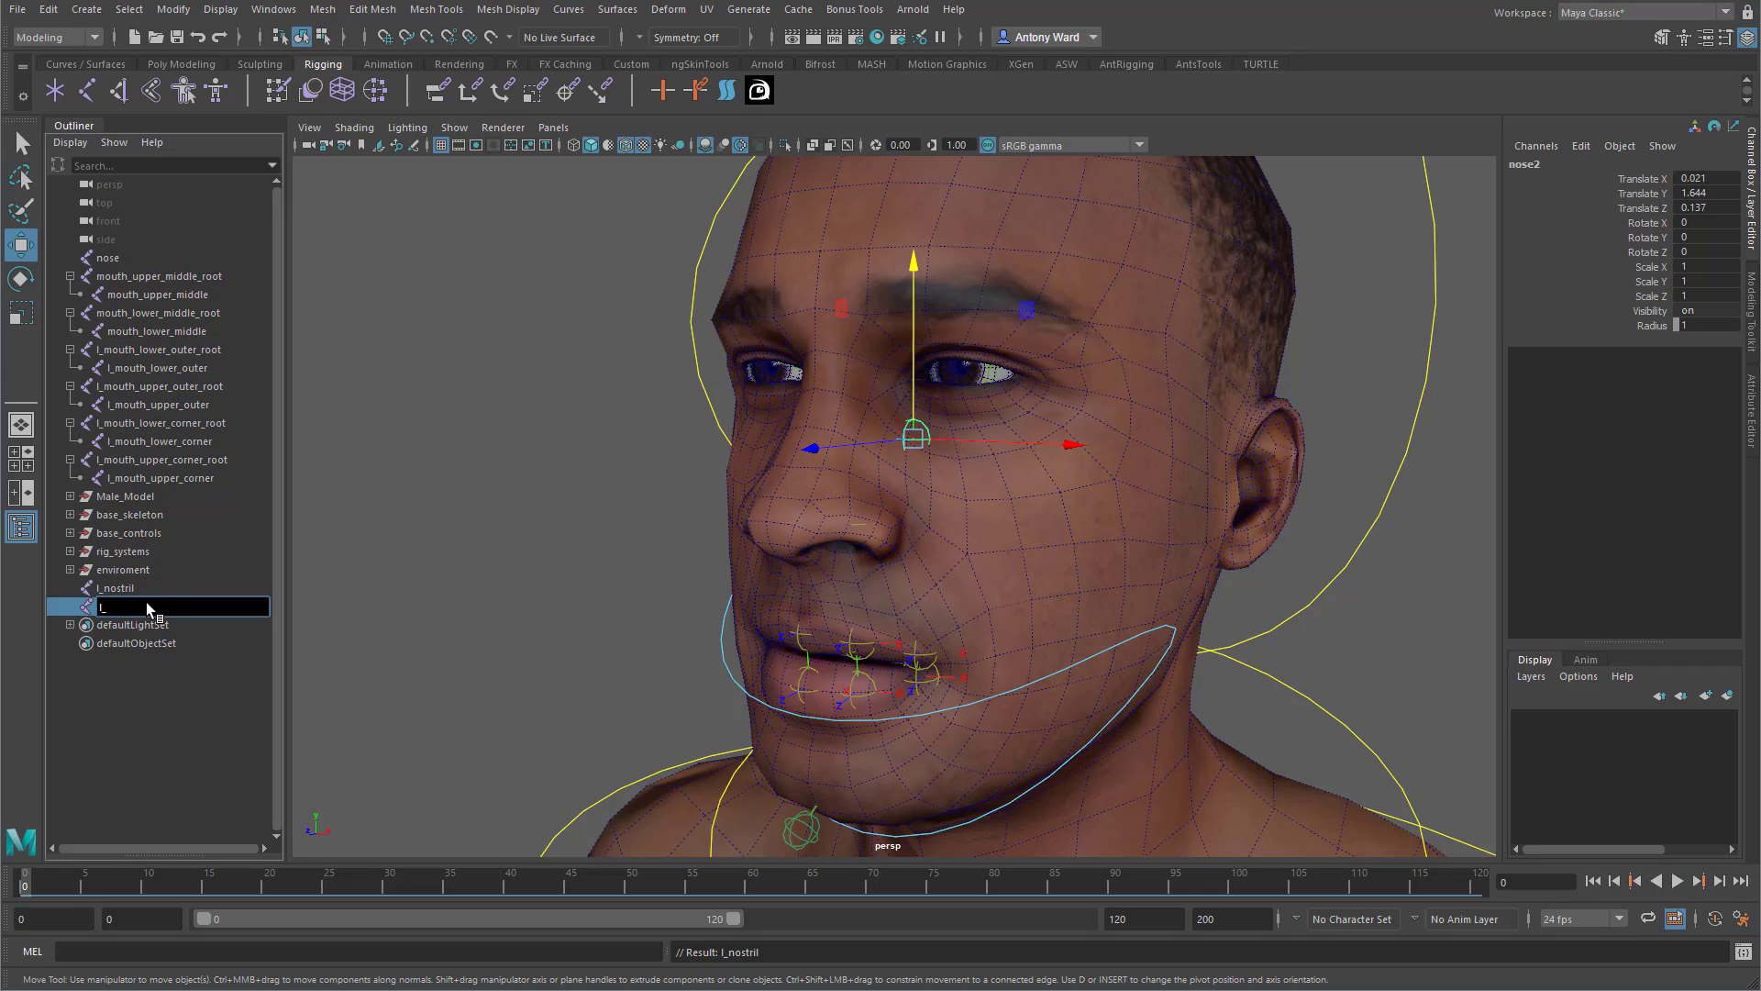
key(Return)
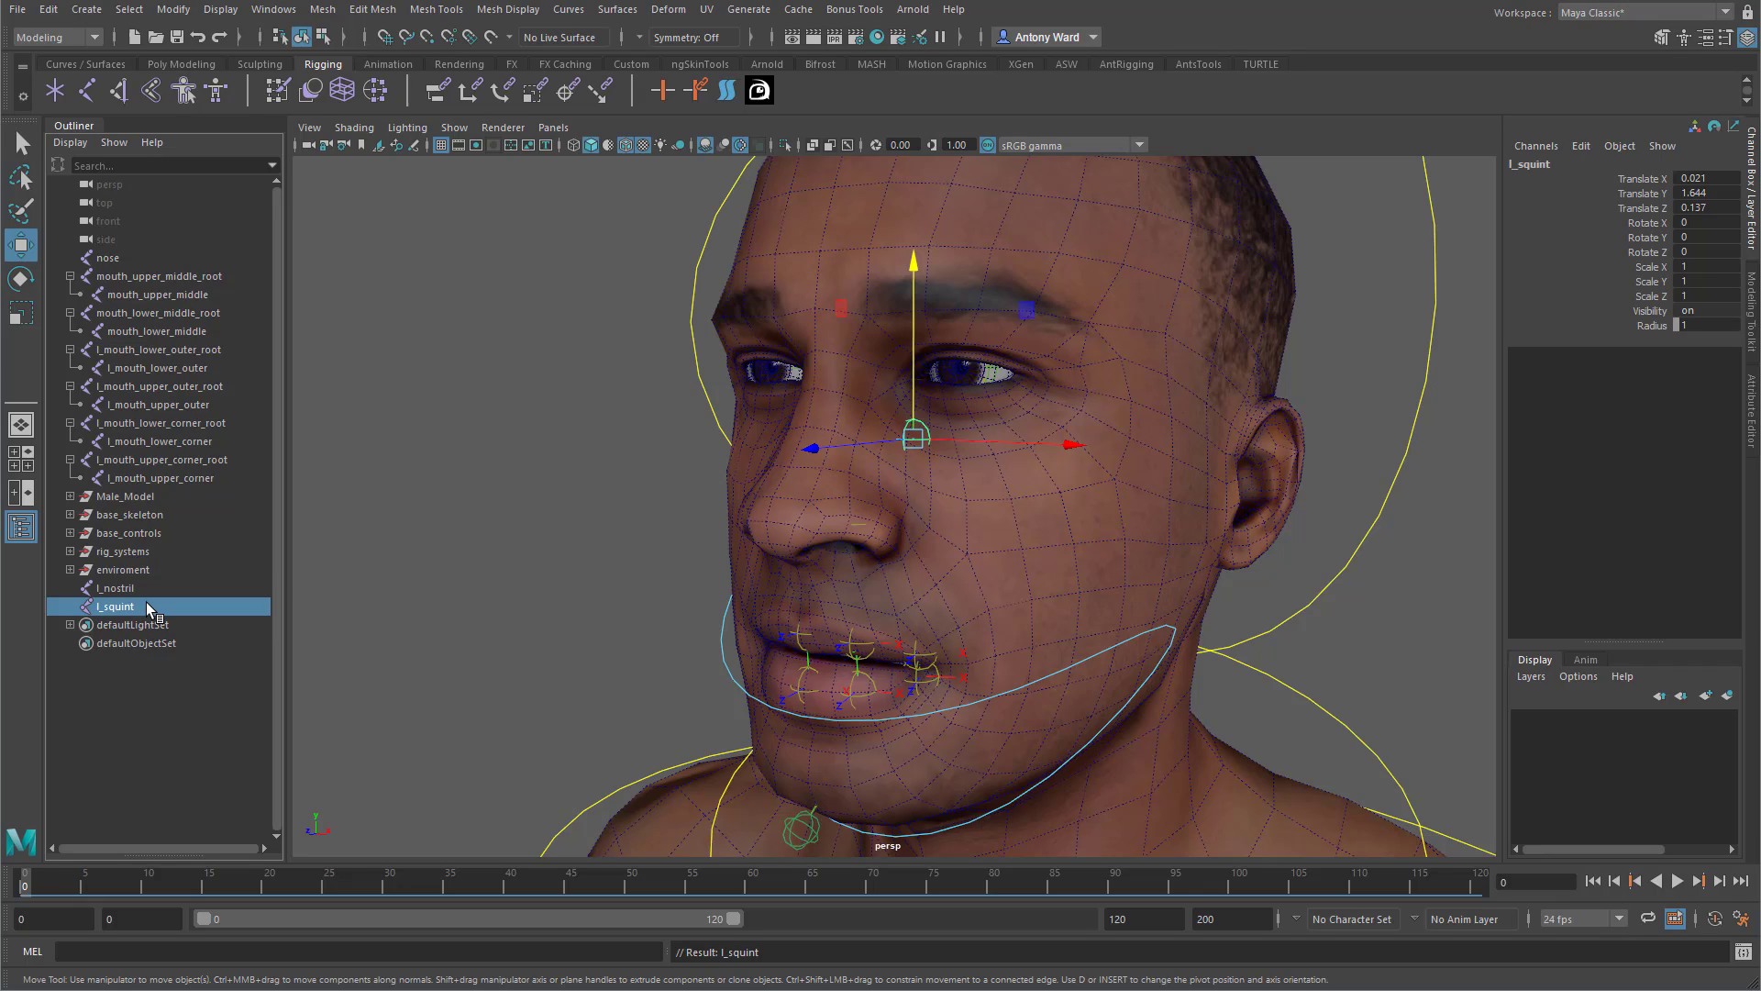
Duplicate l_squint and move the copy below the outer corner of the left eye, at about Translate X 0.051, Y 1.645 and Z 0.117.
alt+middle_drag(1141, 492, 1135, 498)
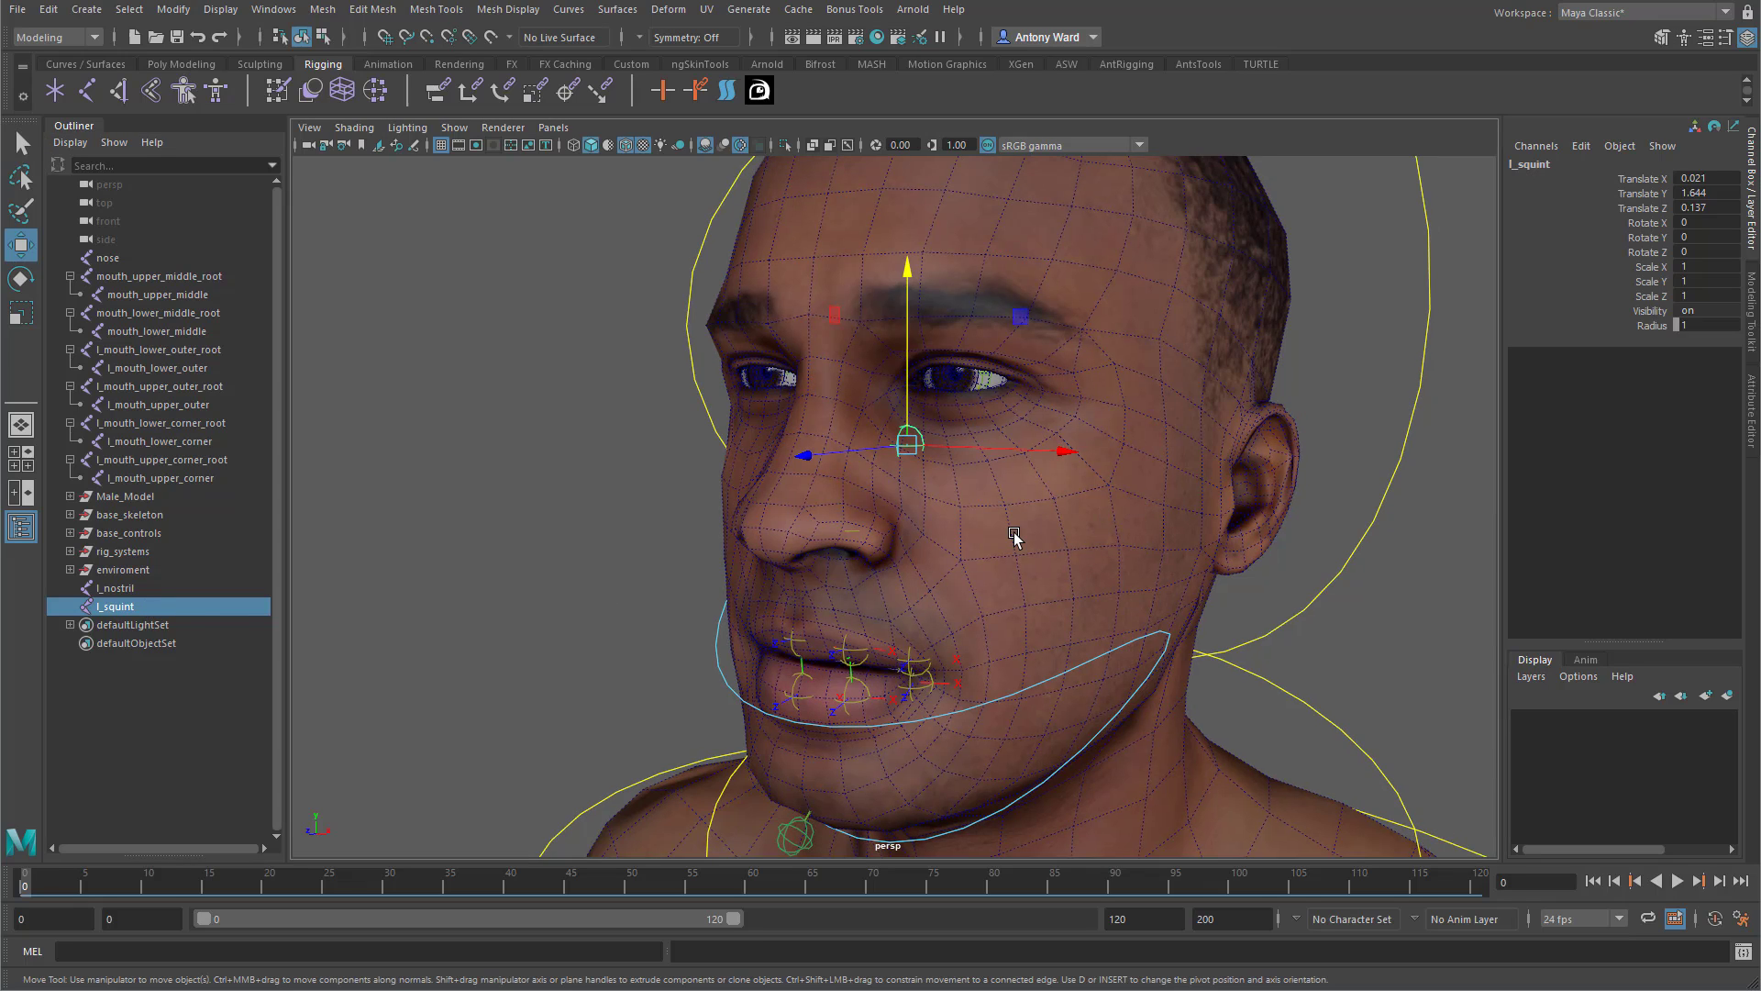
key(ctrl+d)
drag(1006, 451, 1139, 482)
drag(1239, 438, 1205, 438)
drag(1093, 401, 1146, 432)
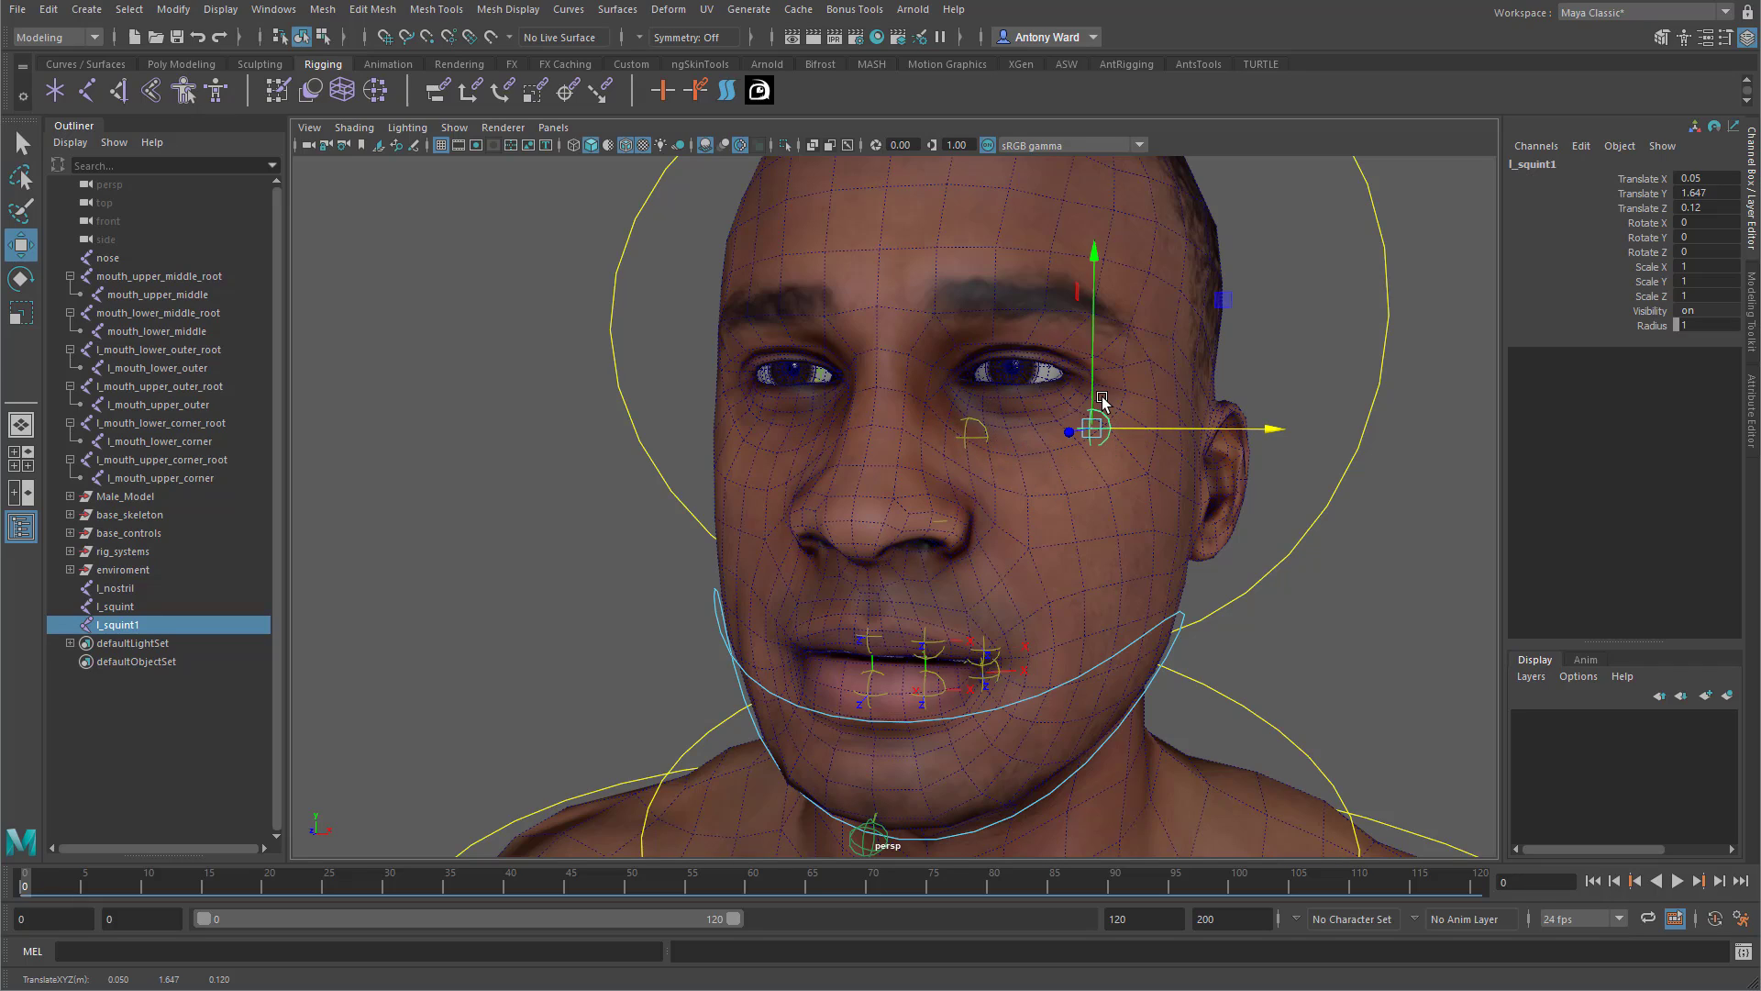
drag(1094, 394, 1095, 401)
drag(1123, 434, 1127, 433)
alt+drag(1004, 486, 867, 554)
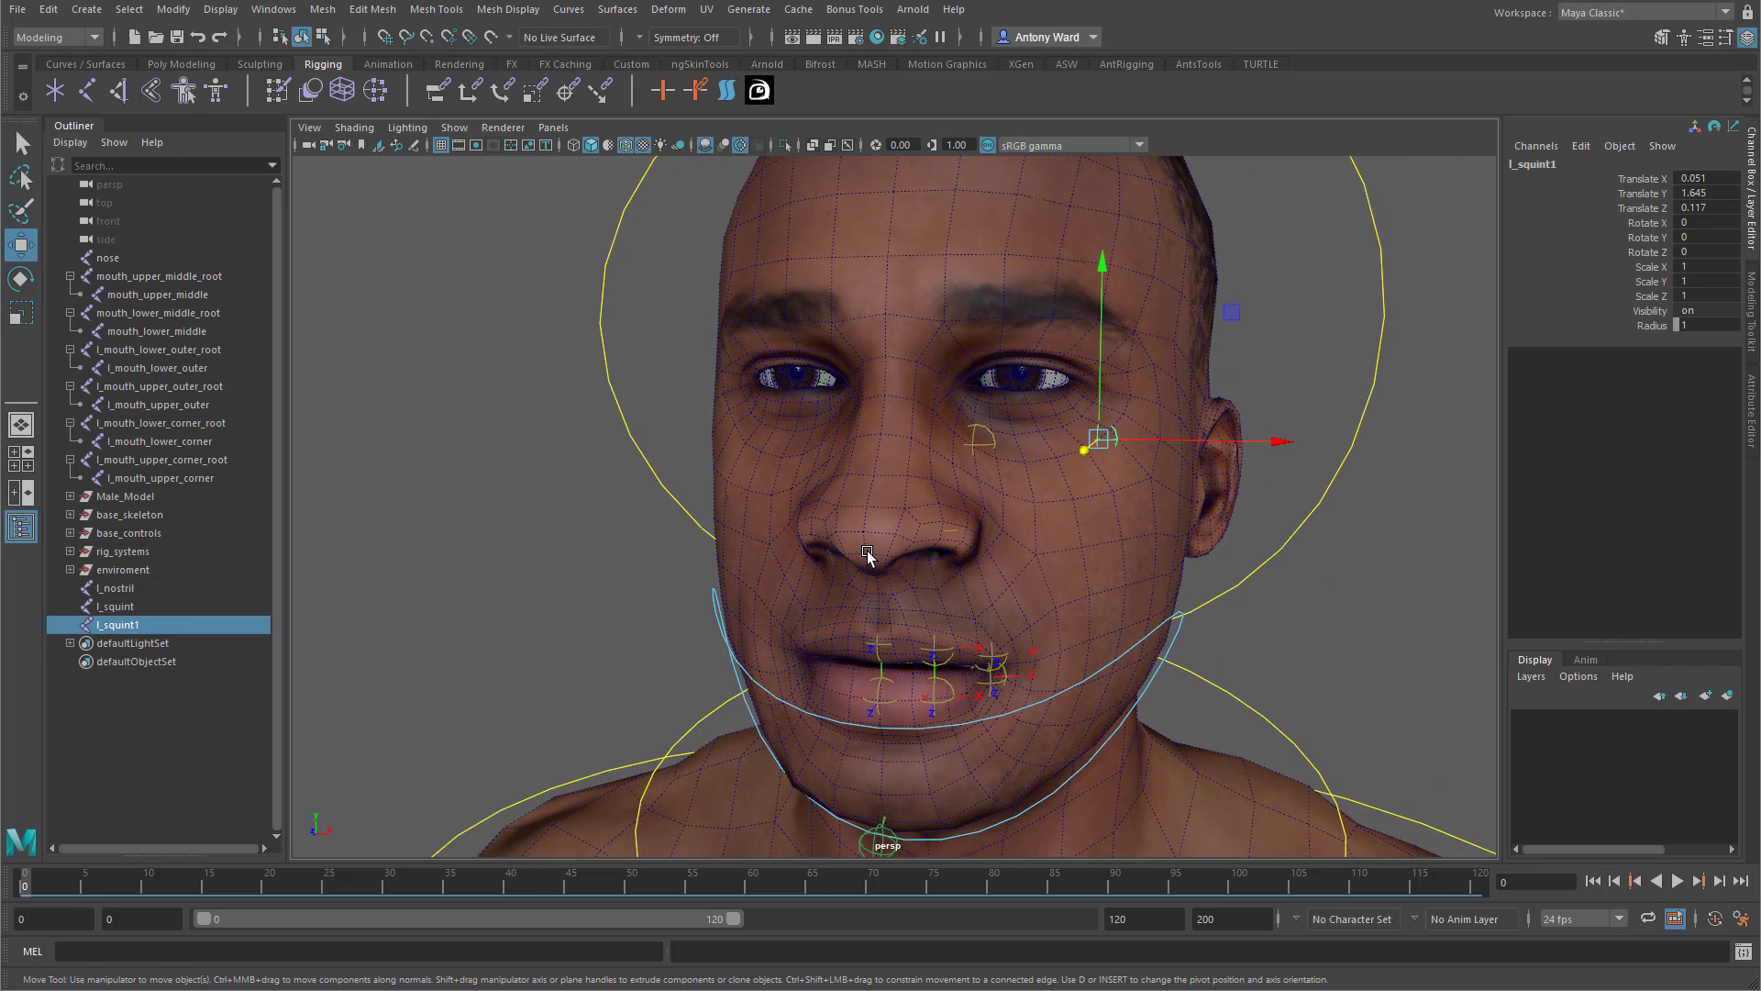
Rename the joint beside the nose bridge as l_sneer and the joint below the outer eye corner as l_squint.
double_click(119, 628)
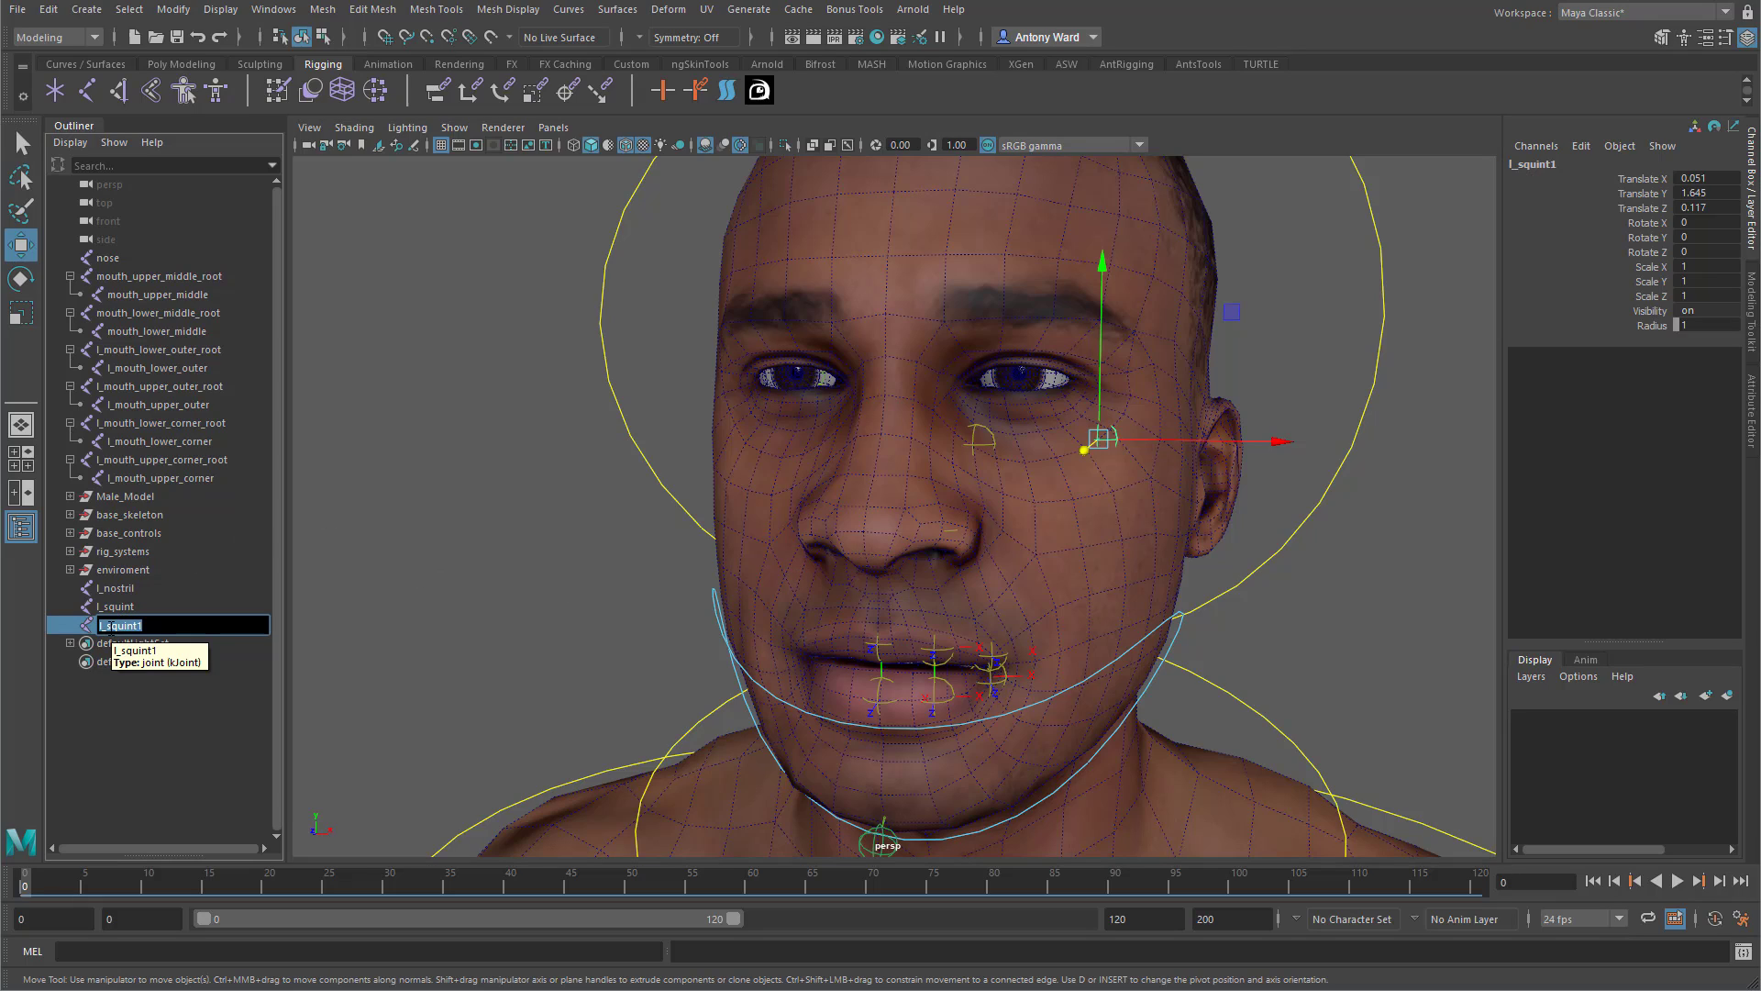
double_click(111, 607)
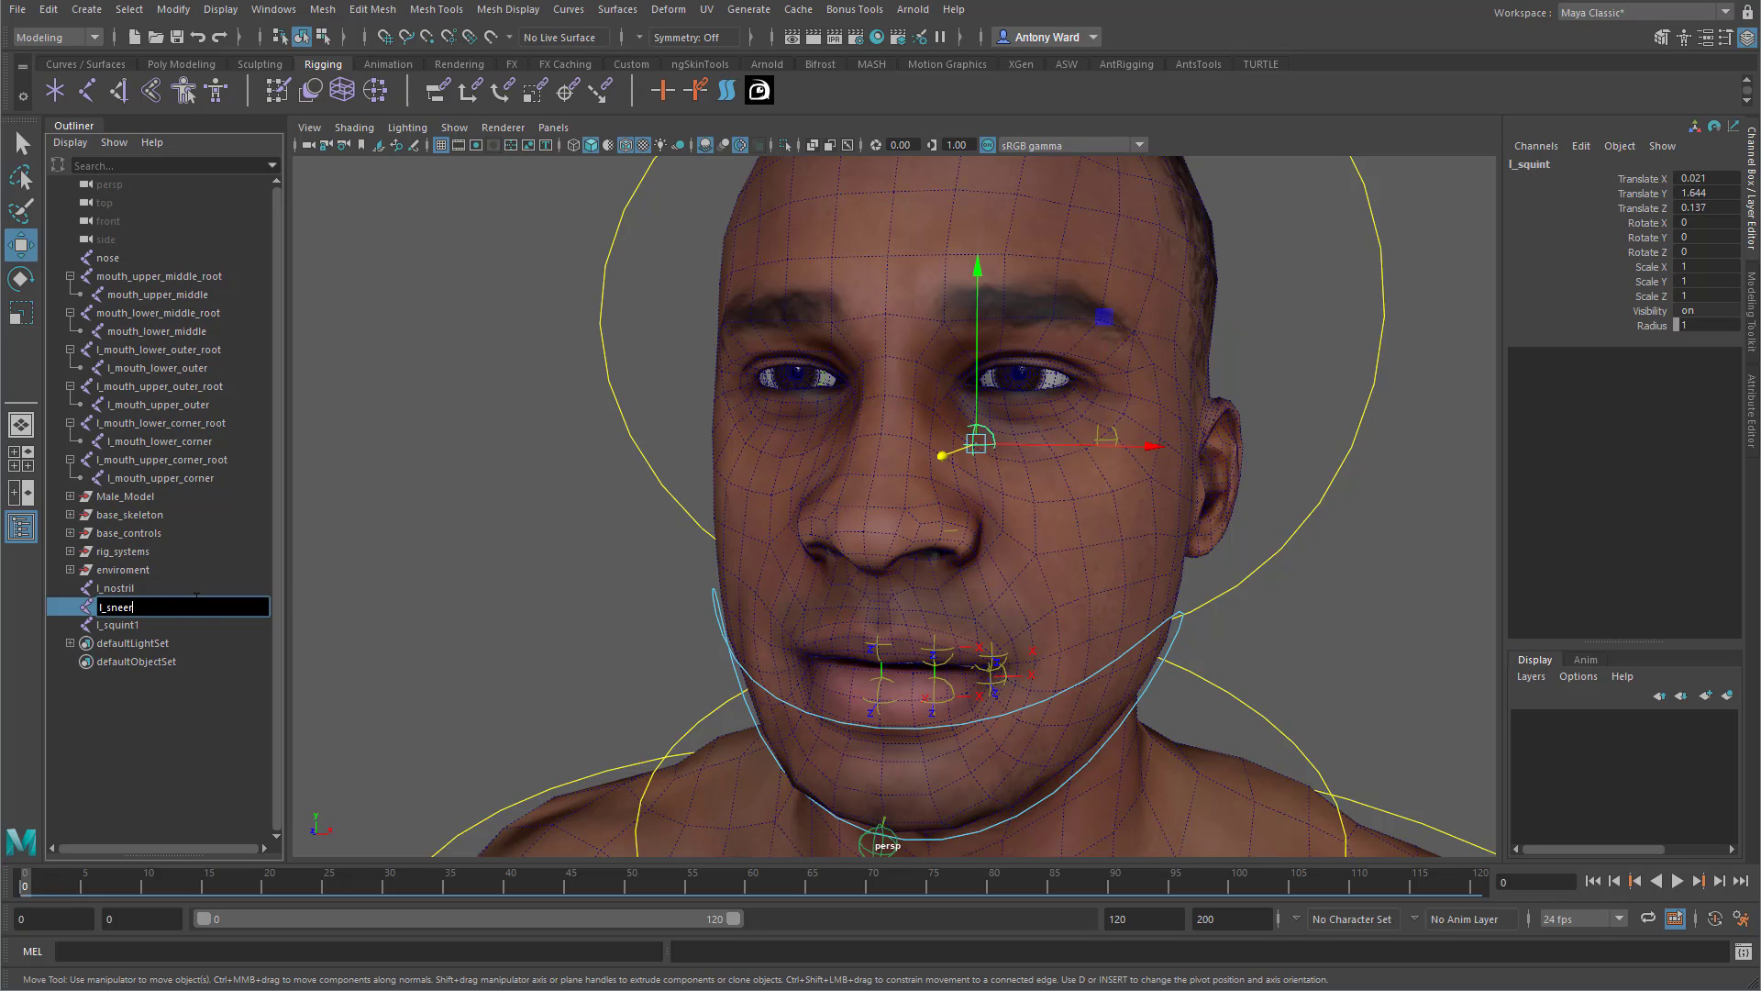
text(l_sneer)
key(Return)
double_click(137, 626)
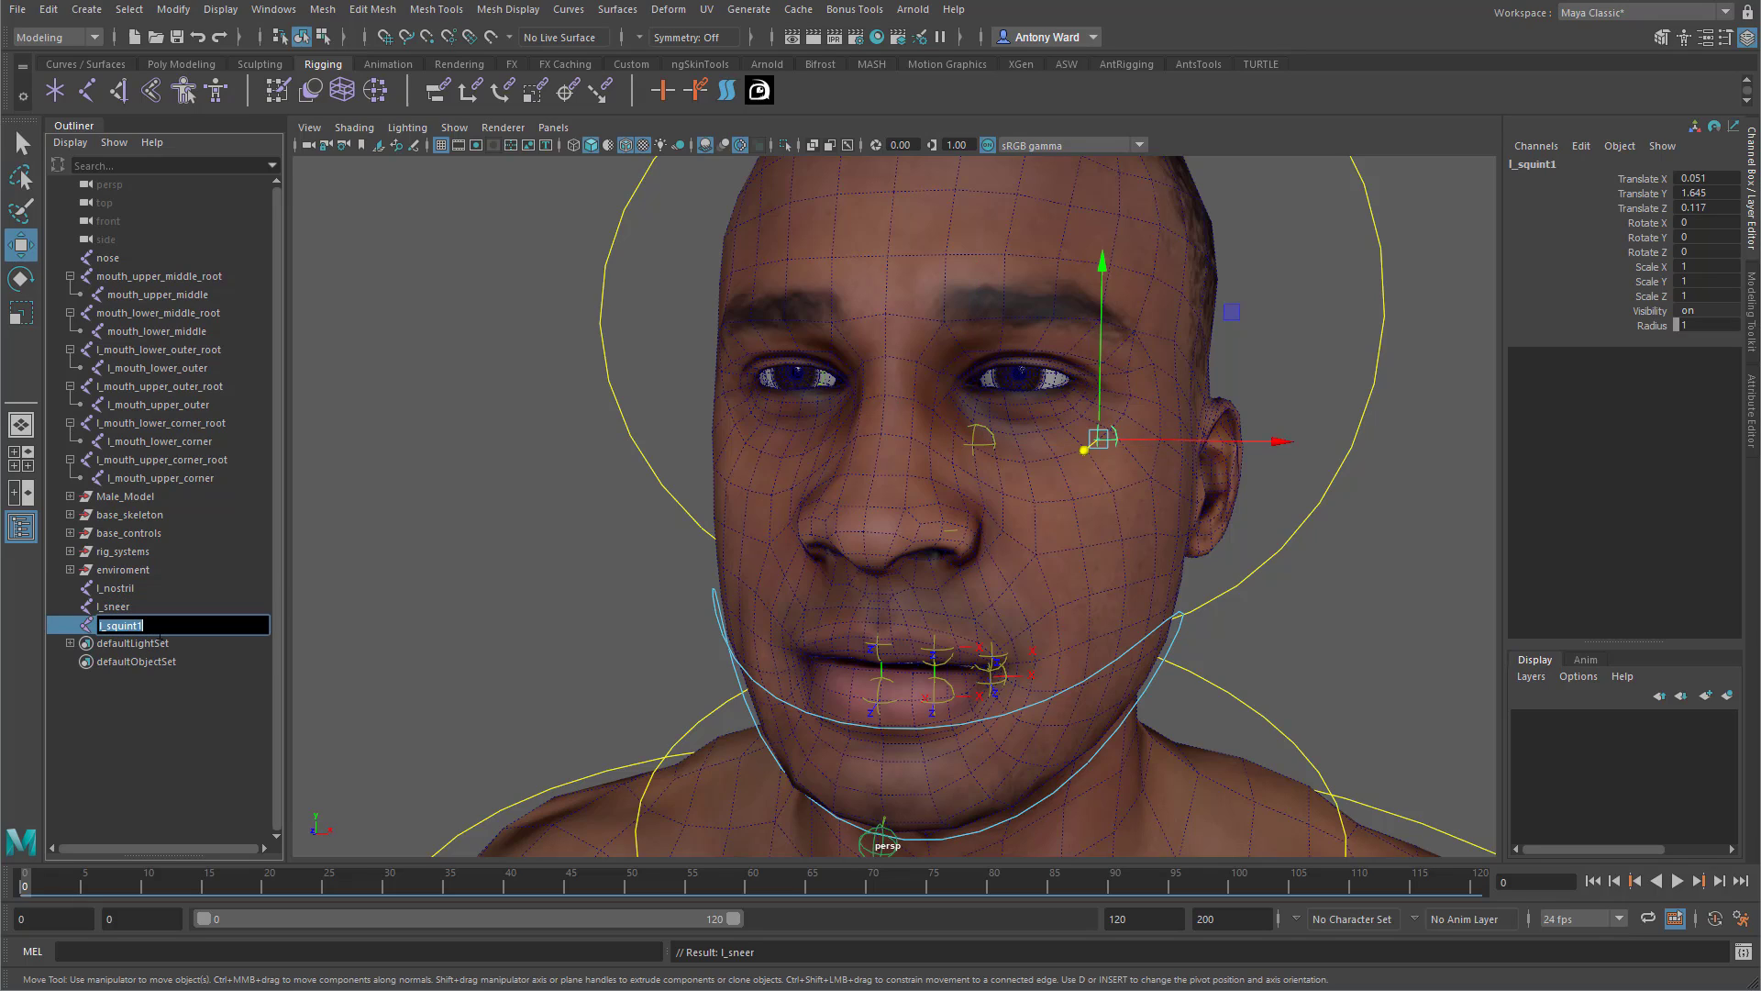
key(Return)
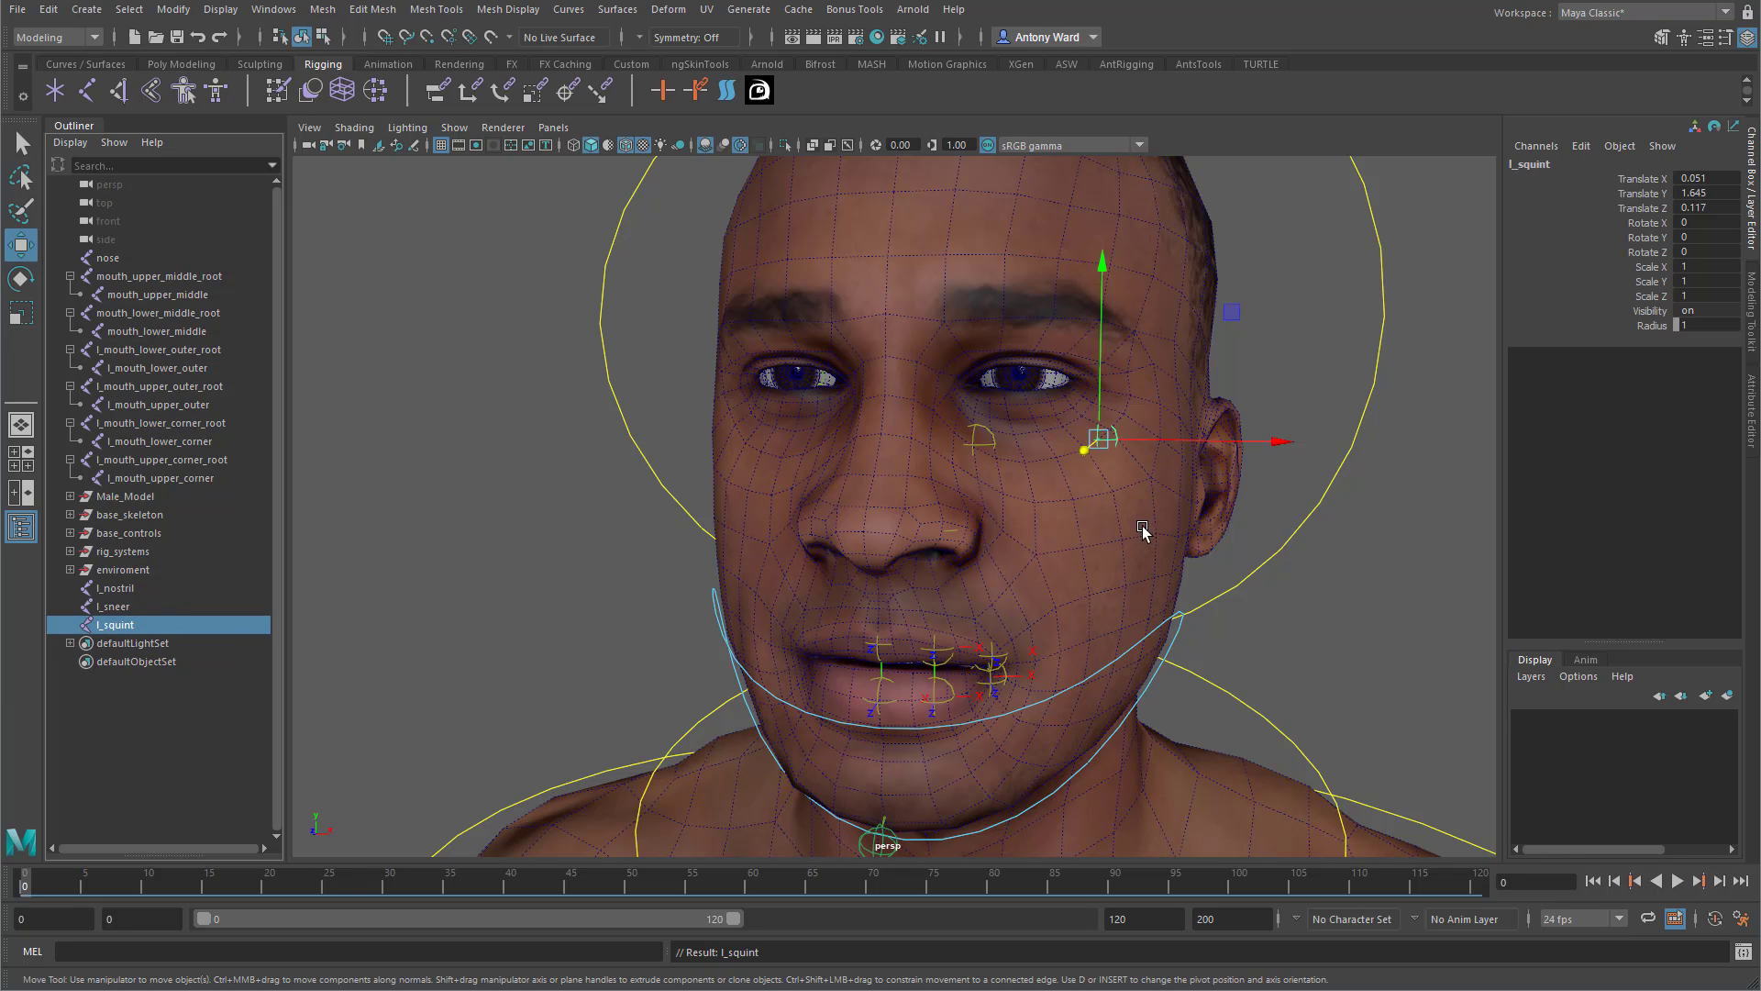
Duplicate l_squint and move the copy down onto the left cheek, at about Translate X 0.057, Y 1.599 and Z 0.117.
mouse_move(1142, 525)
alt+mouse_down()
mouse_move(1109, 535)
mouse_move(1132, 521)
alt+mouse_up()
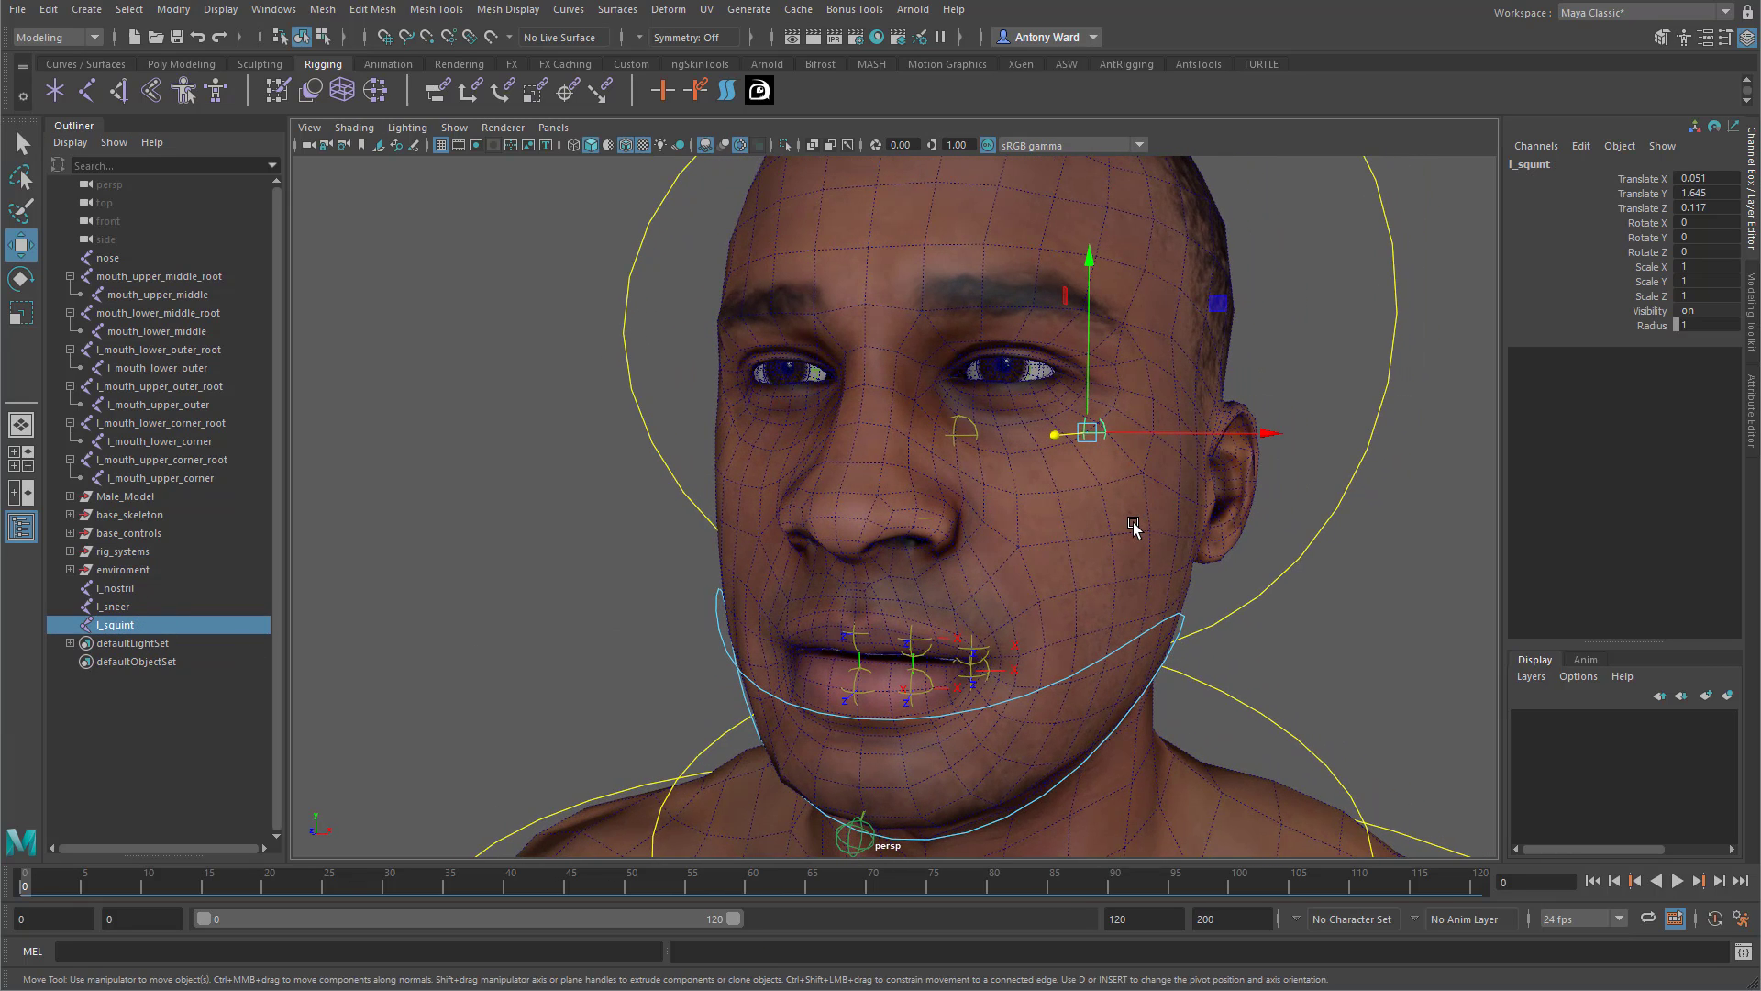
key(ctrl+d)
drag(1086, 387, 1086, 536)
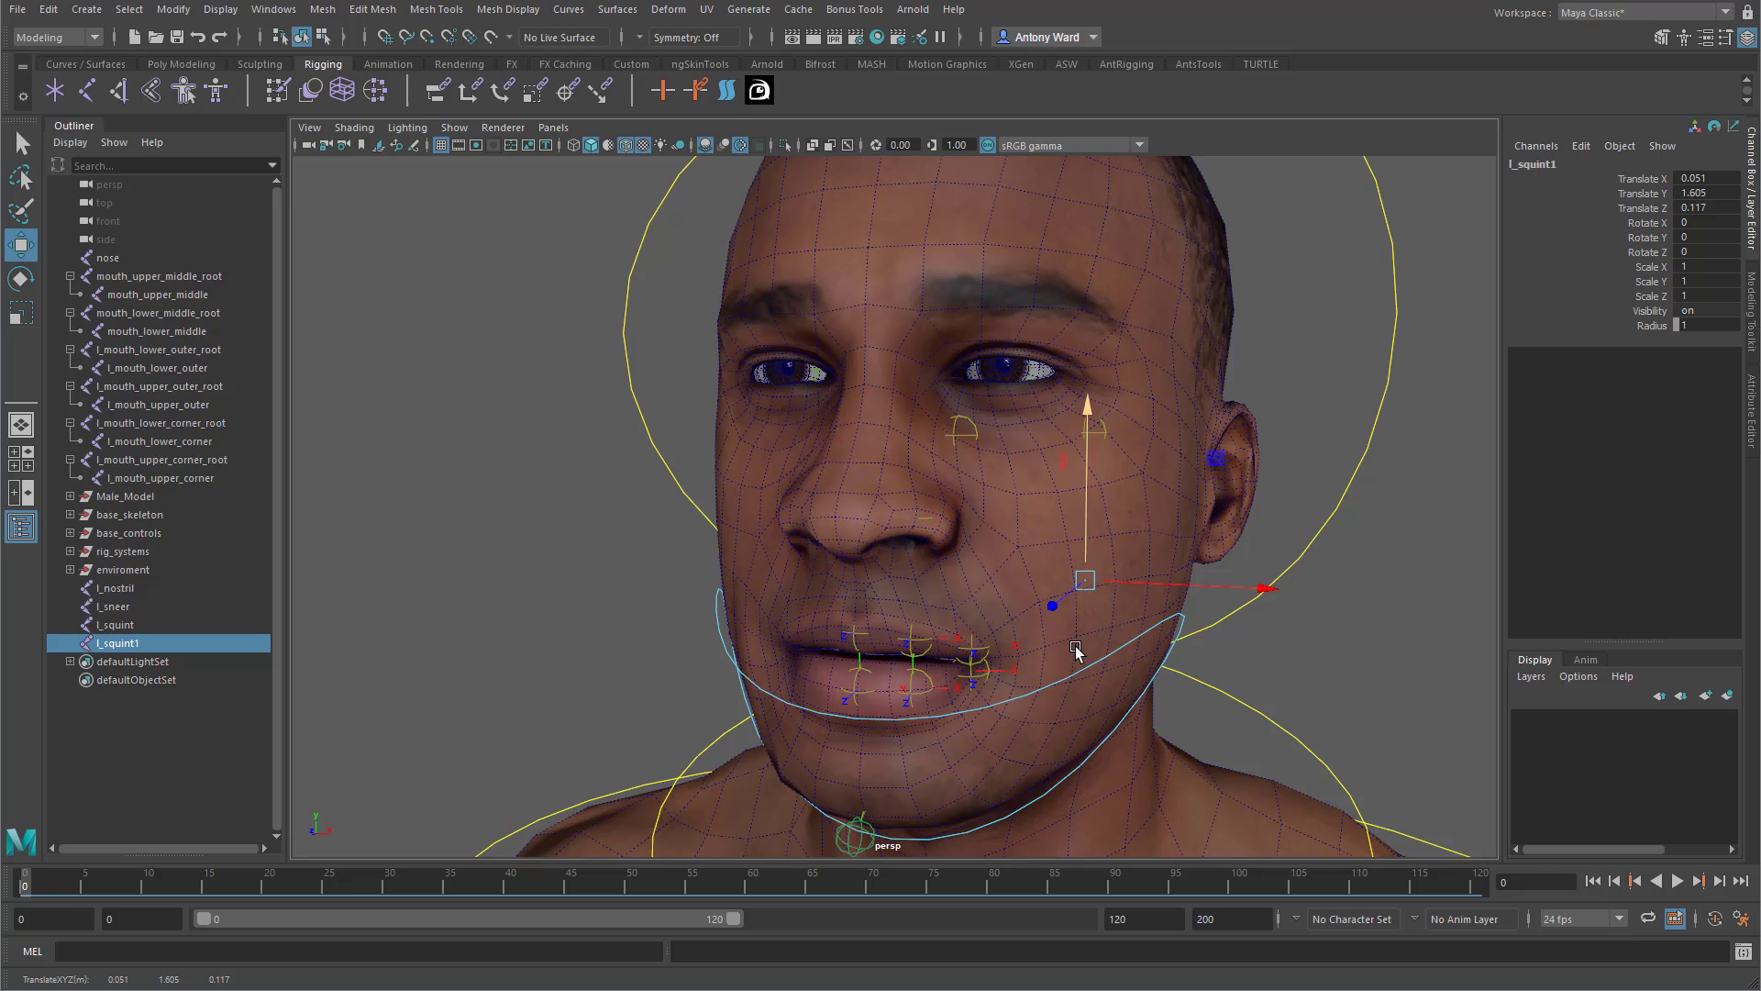
alt+drag(1076, 650, 880, 676)
drag(967, 567, 1041, 660)
drag(1207, 597, 1016, 580)
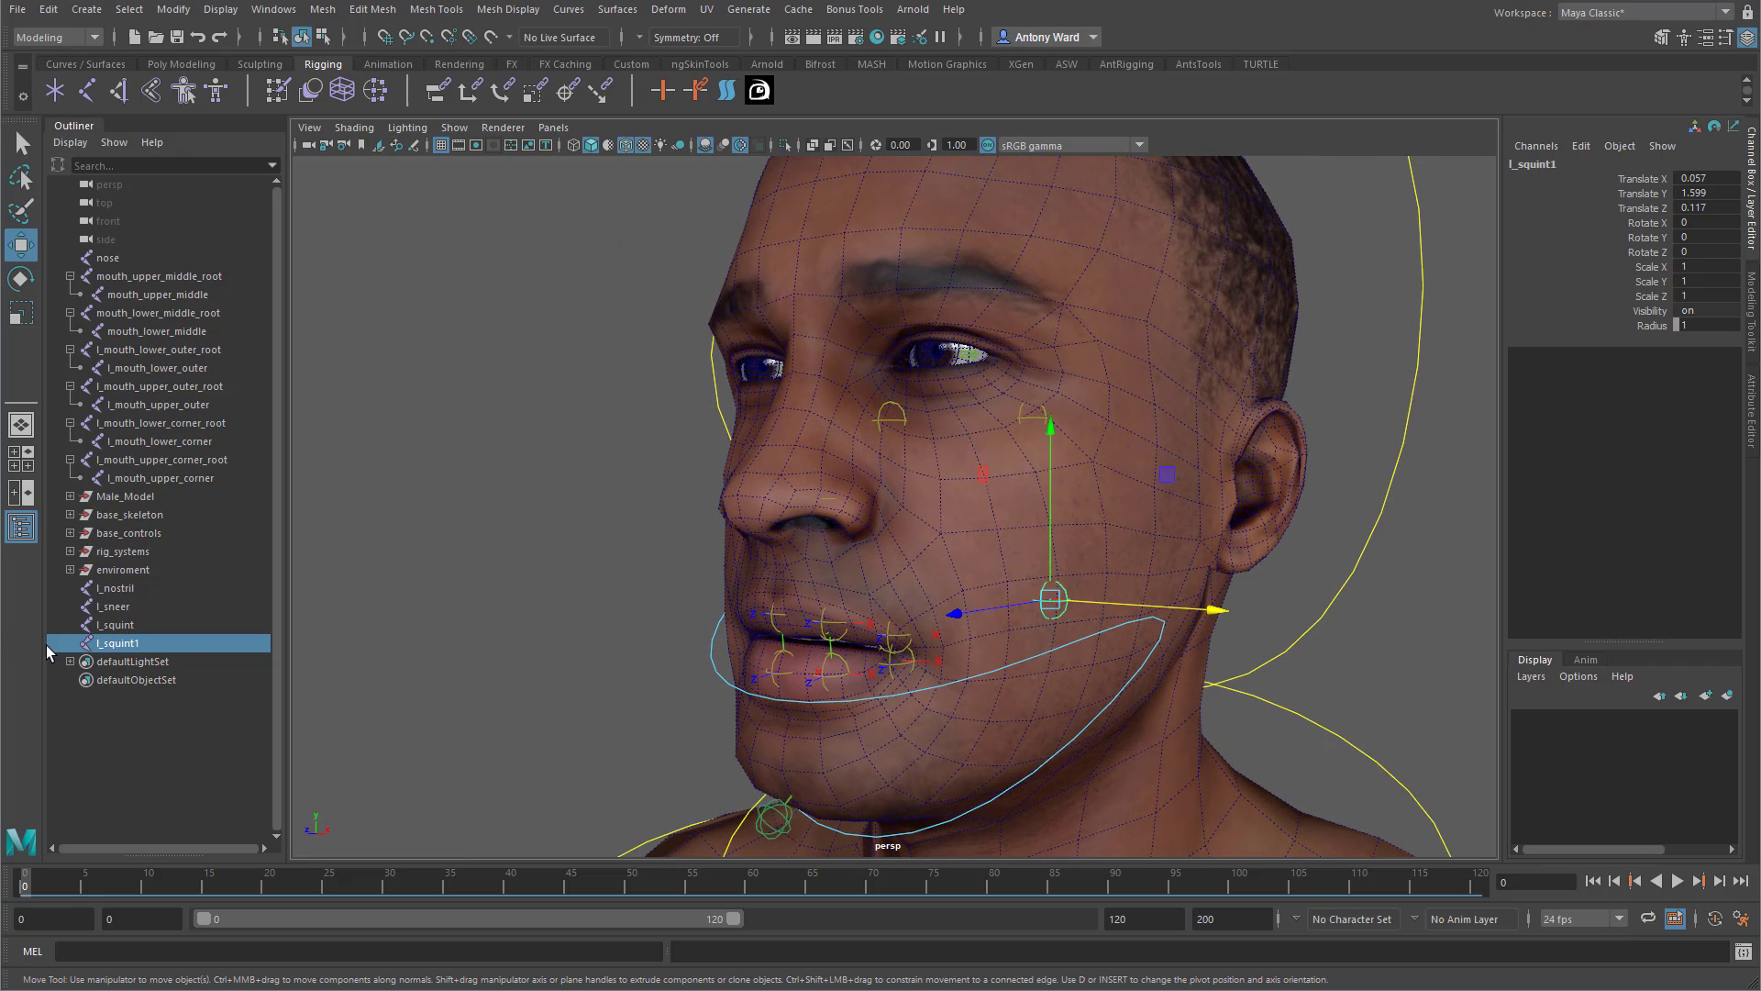
Rename the duplicated joint on the left cheek as l_cheek.
double_click(122, 645)
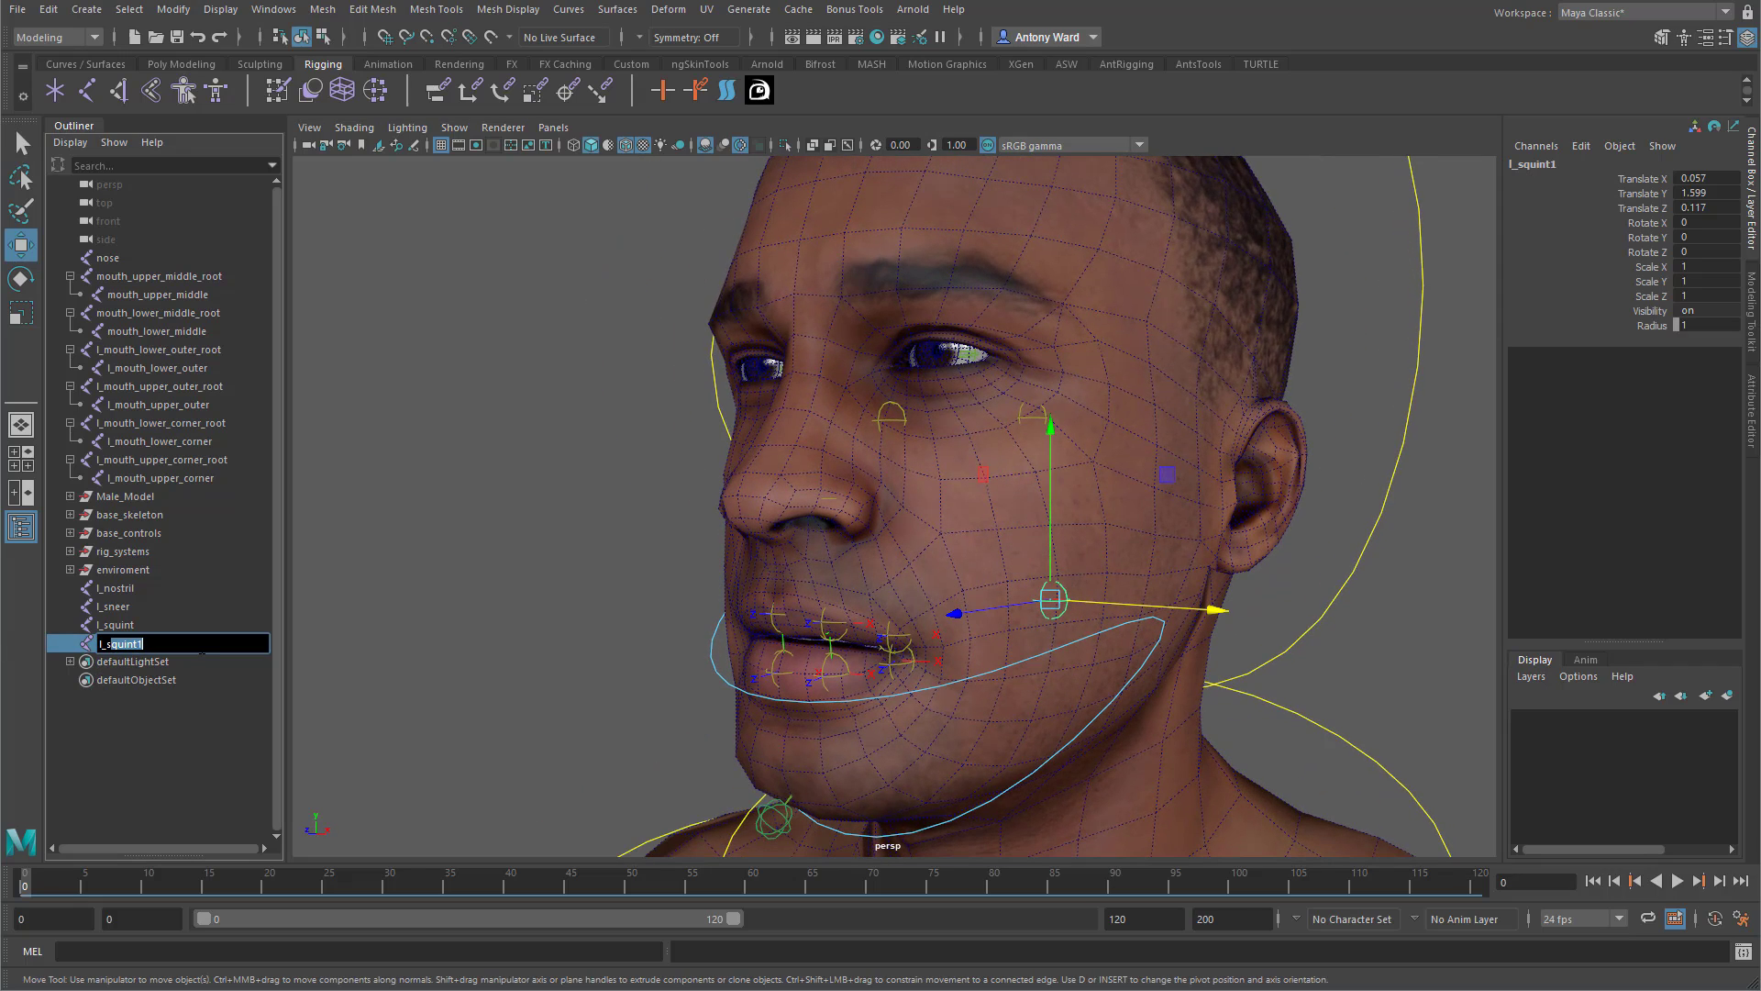
key(BackSpace)
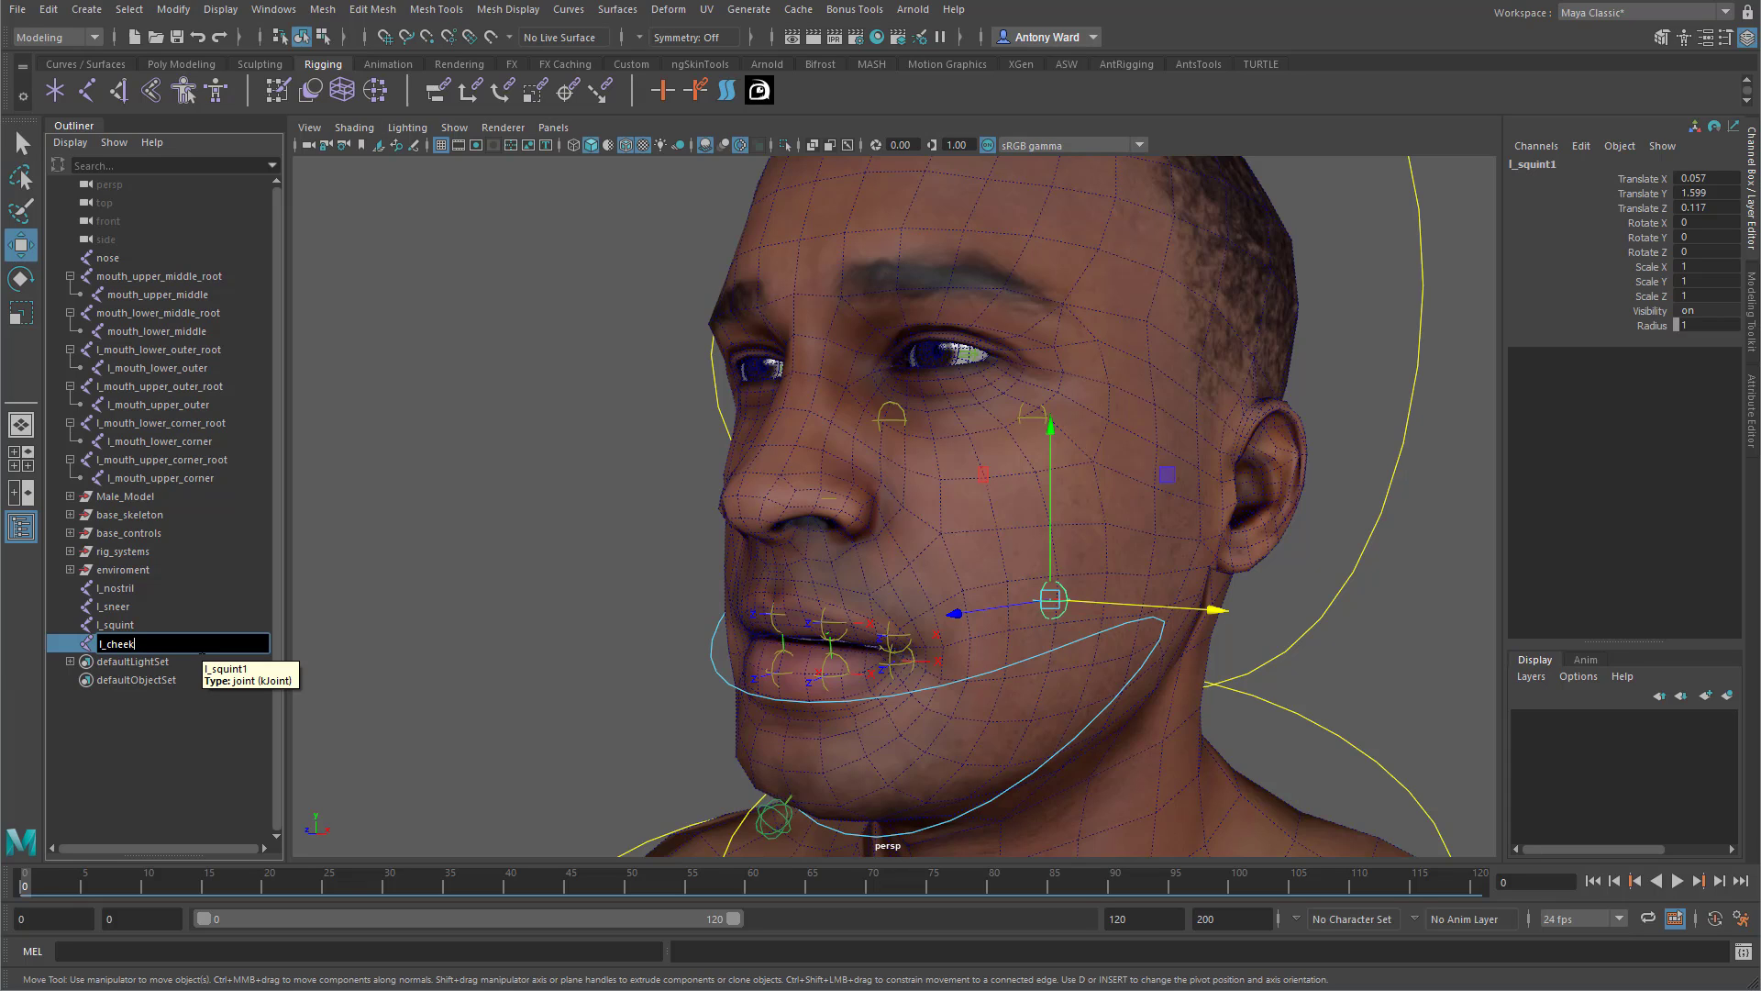
key(Return)
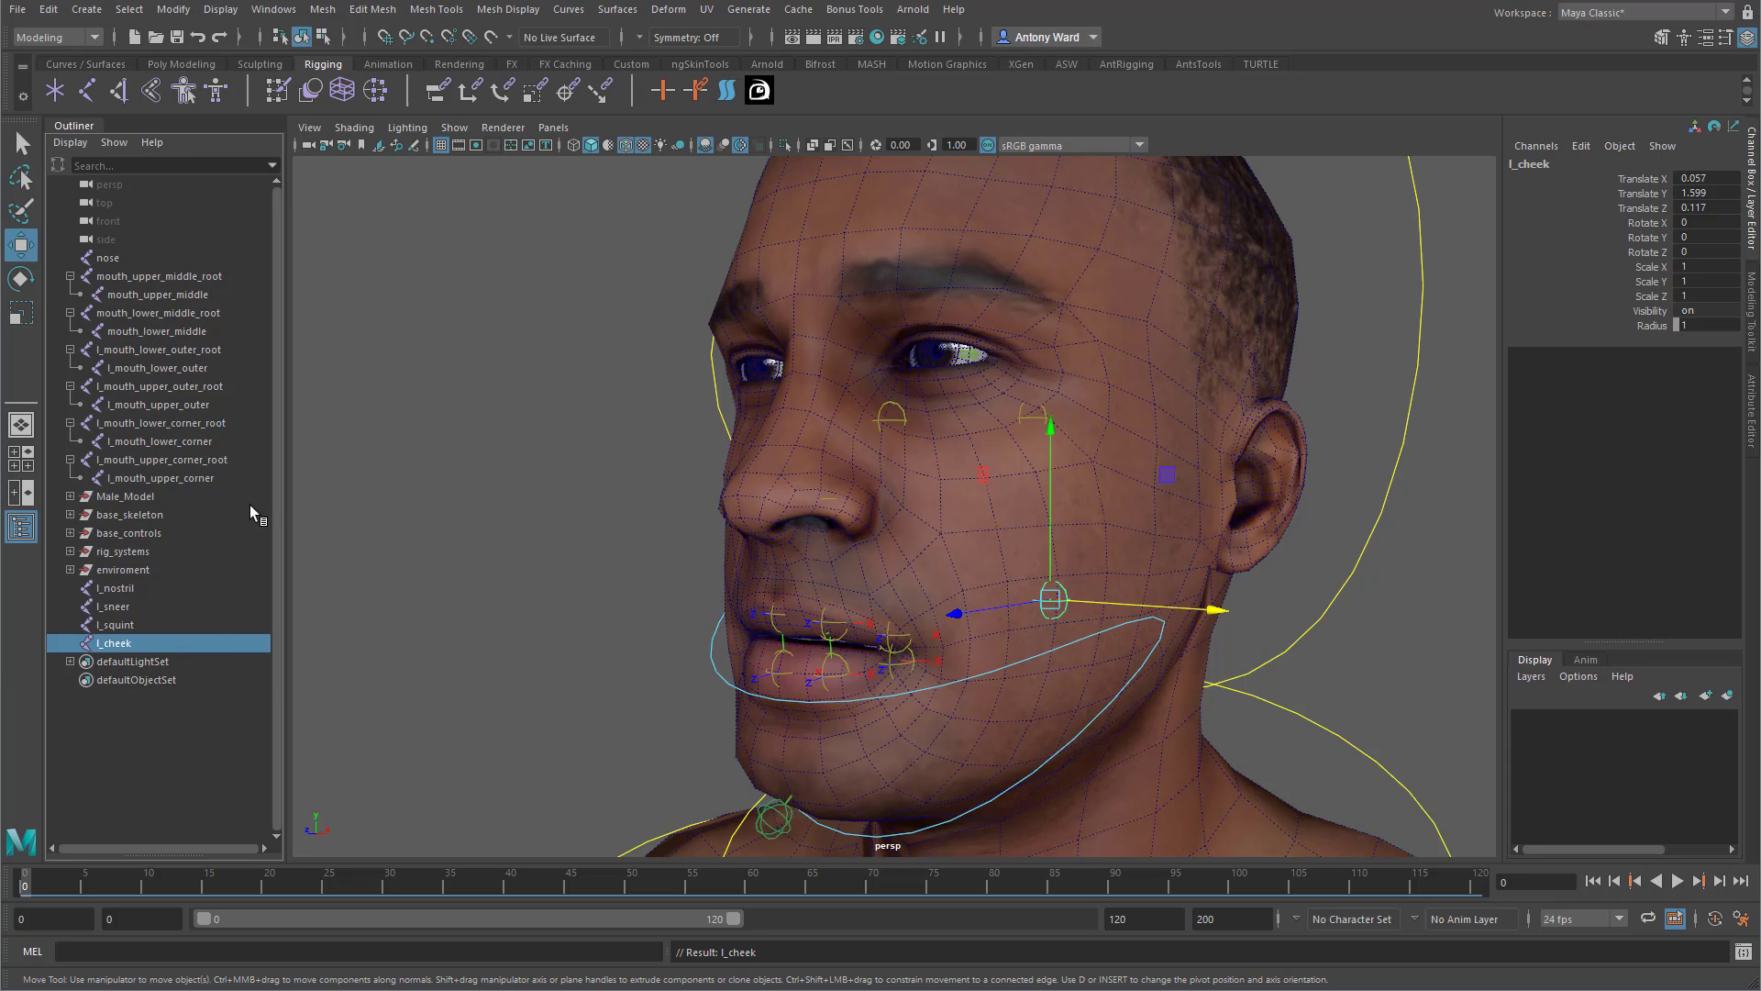
Duplicate l_sneer and move the copy up to the inner end of the left eyebrow, at about Translate X 0.017, Y 1.68 and Z 0.148.
alt+drag(951, 374, 1010, 376)
alt+middle_drag(1089, 377, 1051, 490)
click(963, 492)
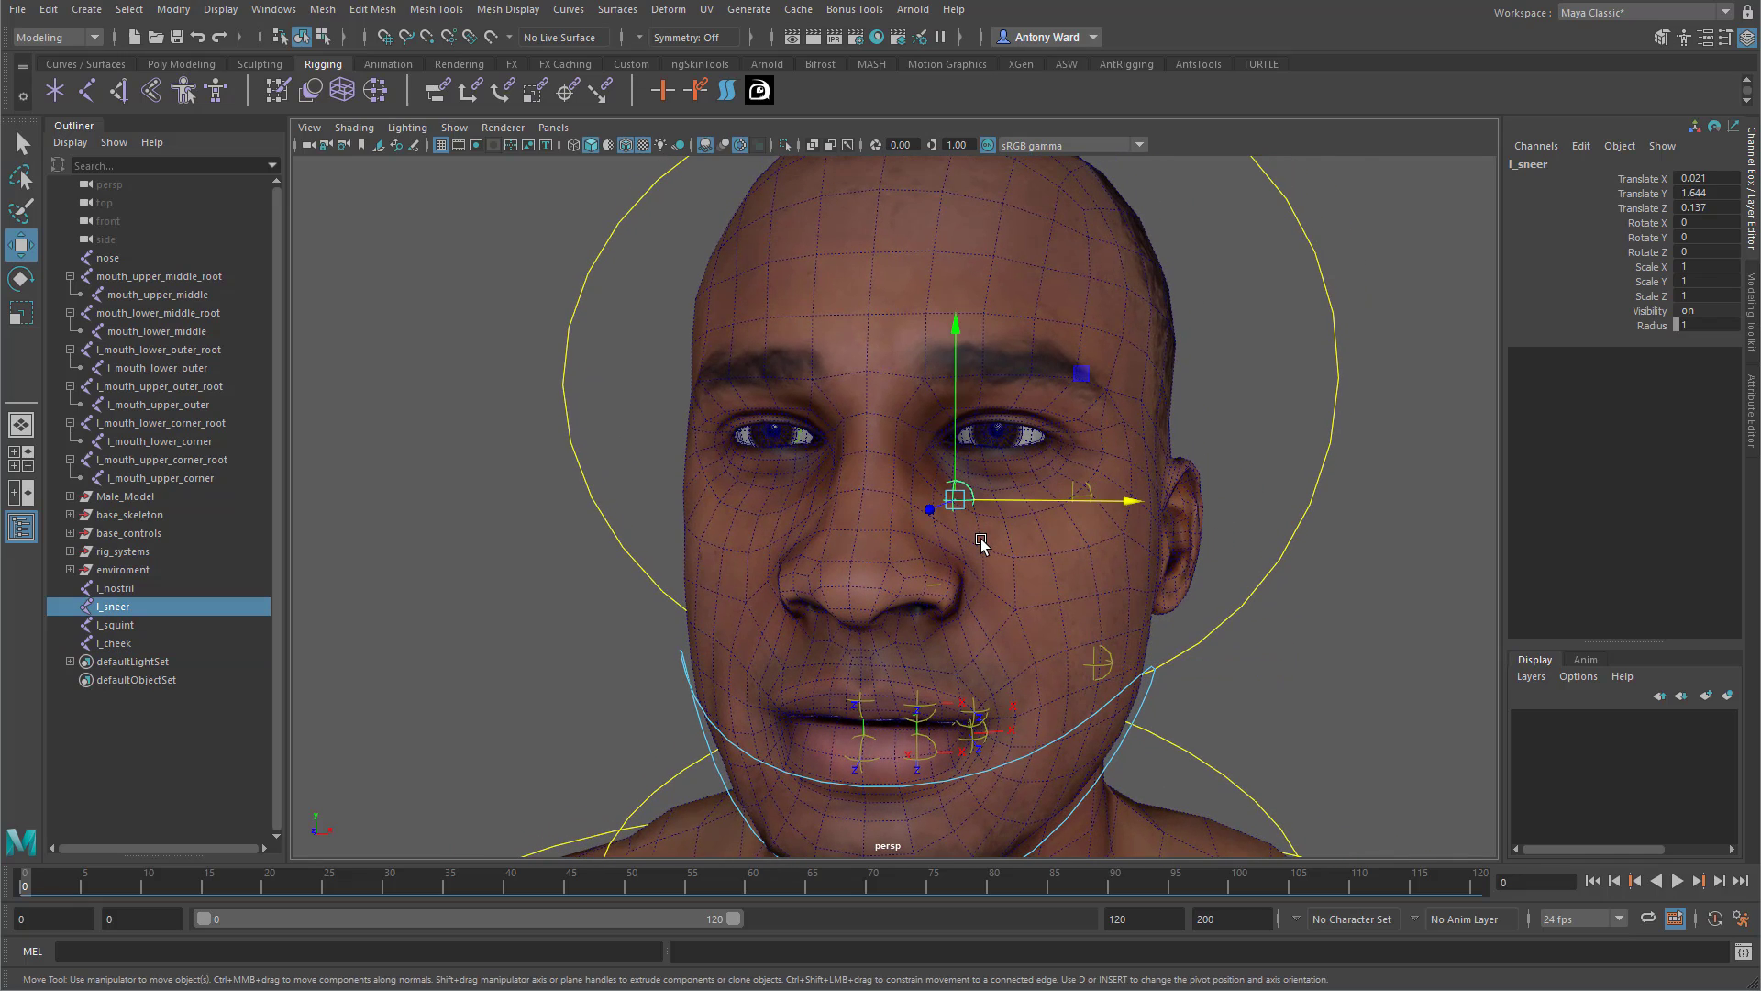
key(ctrl+d)
drag(941, 454, 941, 340)
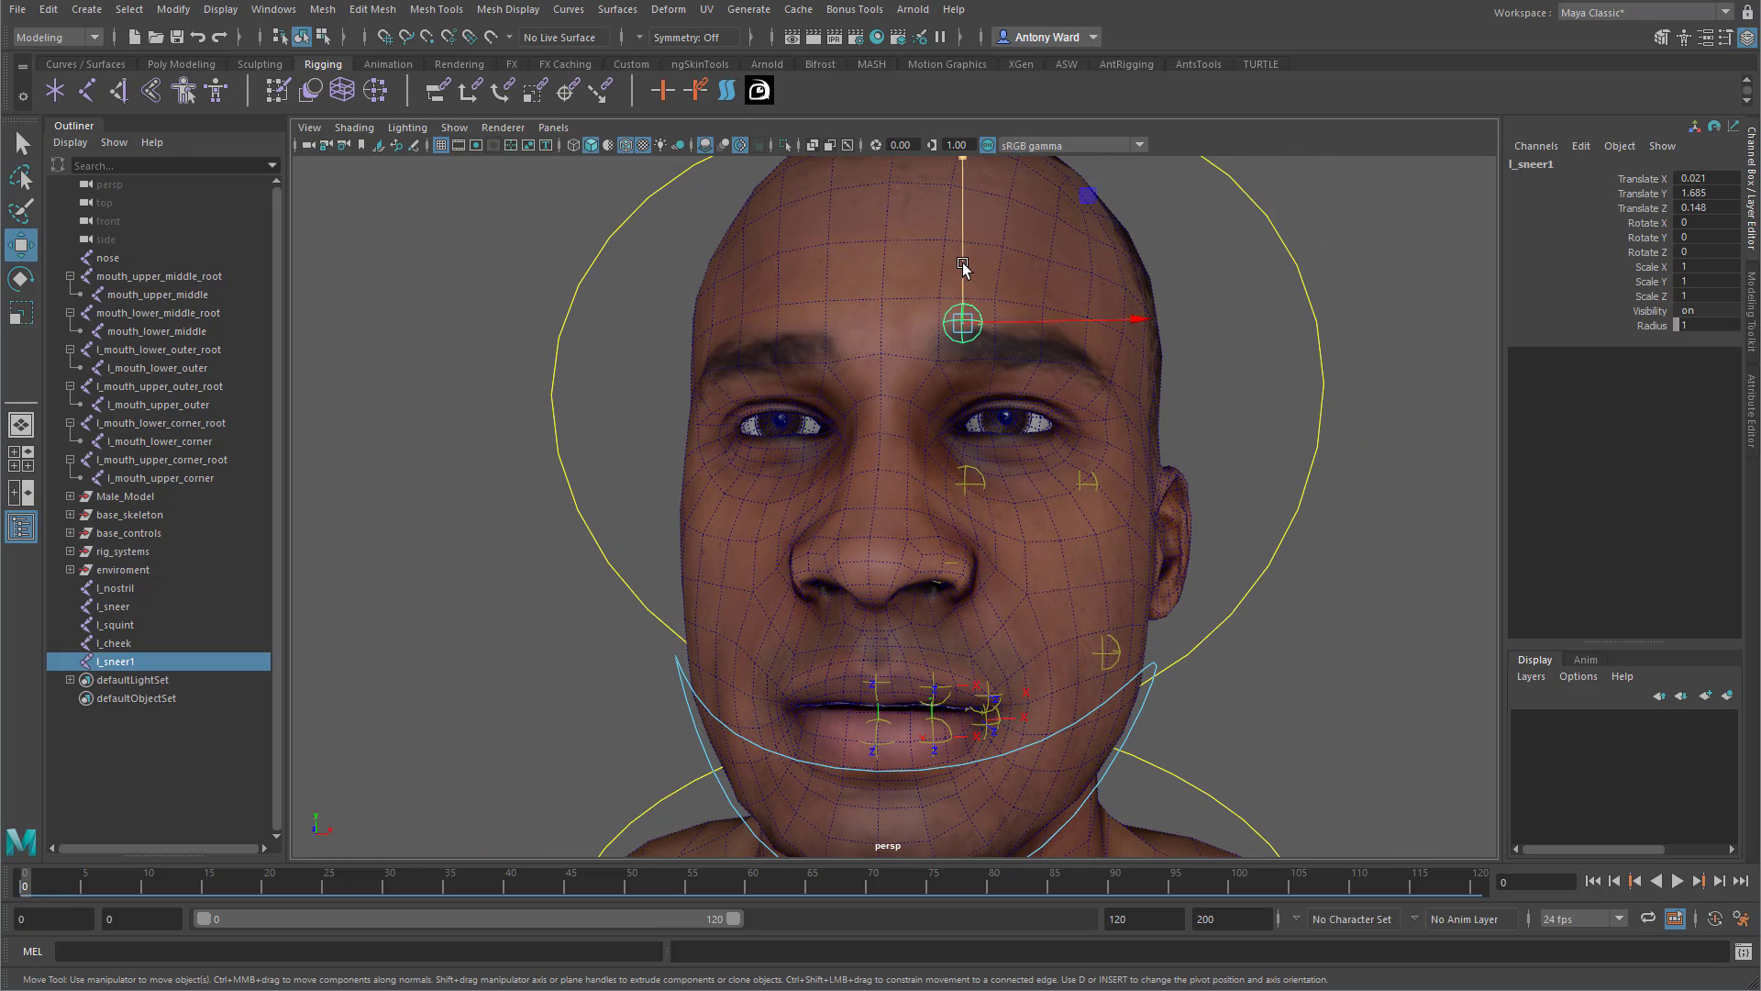
alt+drag(964, 217, 914, 253)
alt+drag(914, 343, 974, 365)
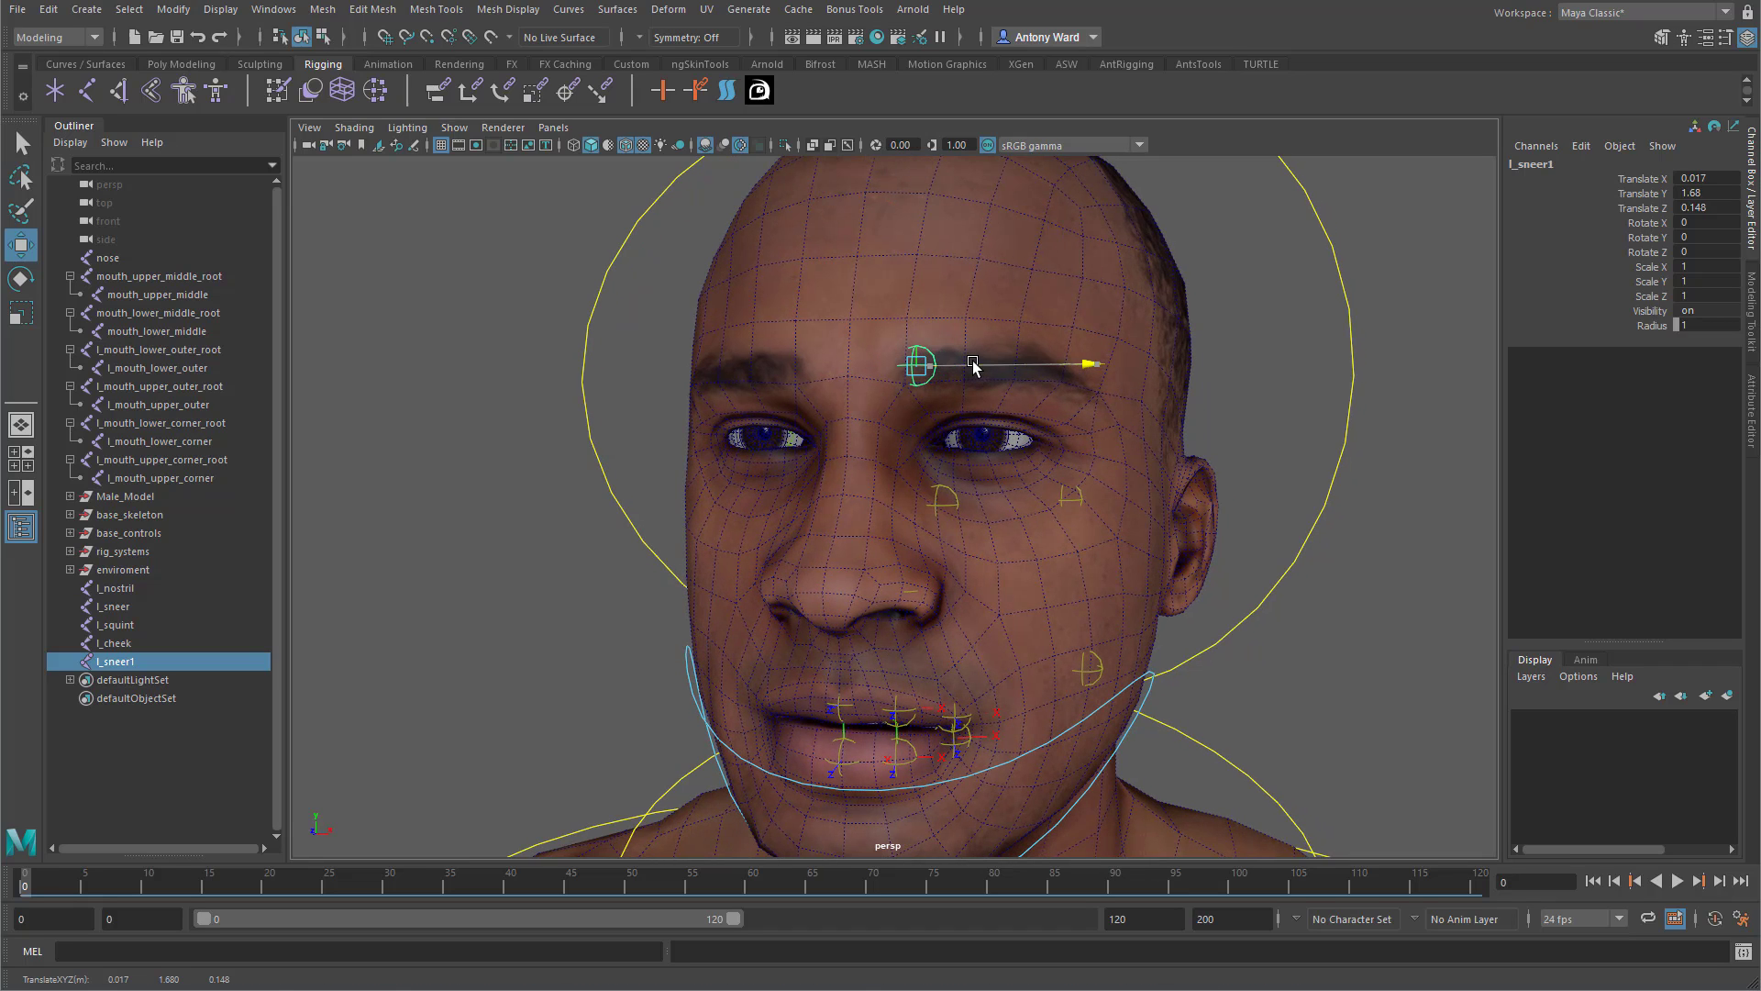
Rename the joint at the inner end of the left eyebrow as l_brow_inner.
double_click(128, 663)
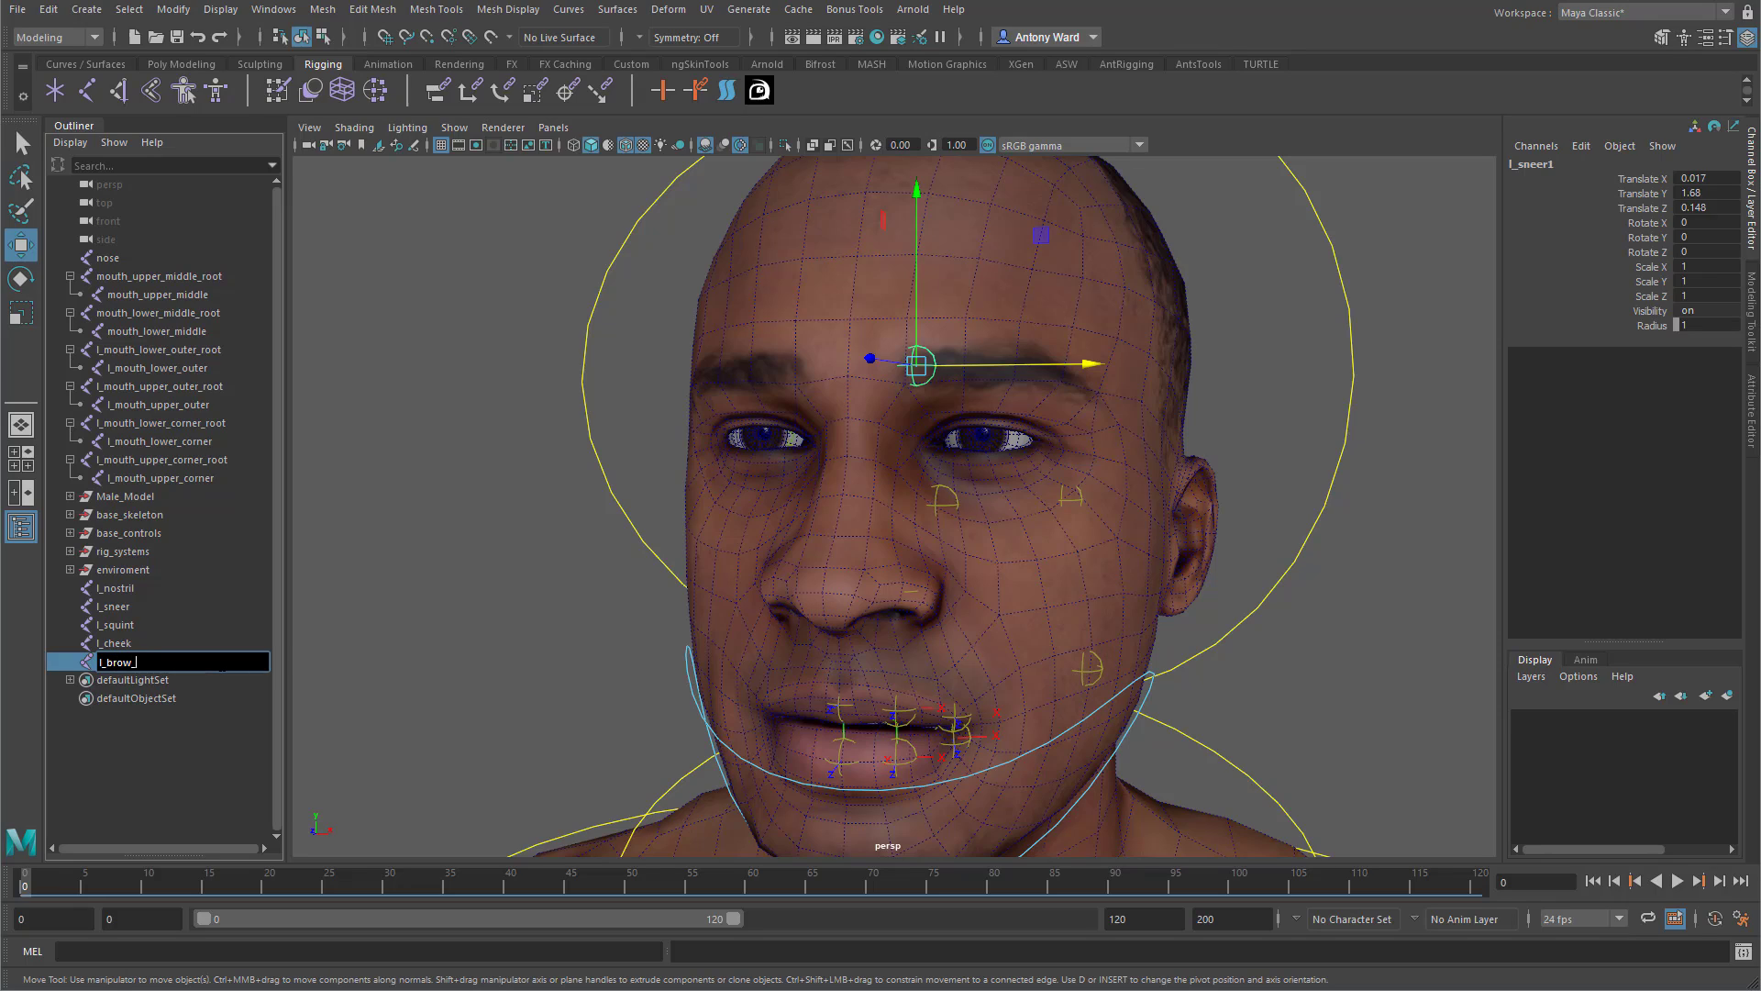
text(l_brow_inner)
key(Return)
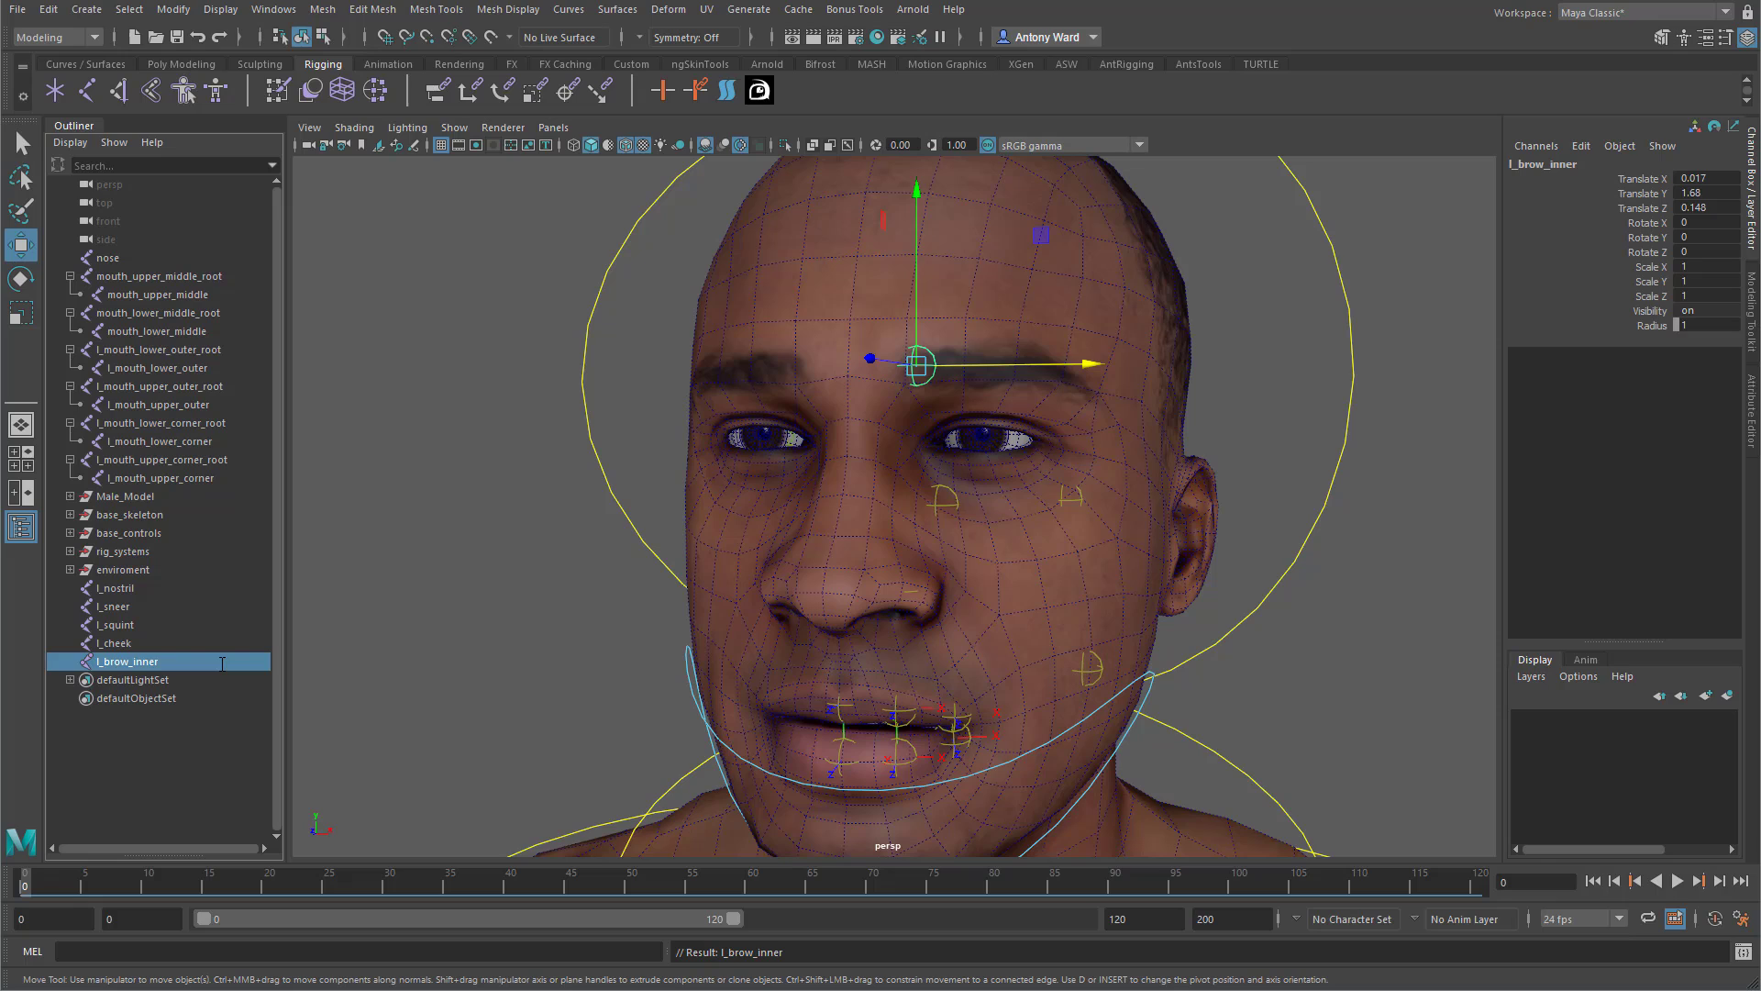
Duplicate l_brow_inner and move the copy to the outer end of the left eyebrow, at about Translate X 0.059, Y 1.675 and Z 0.118.
key(ctrl+d)
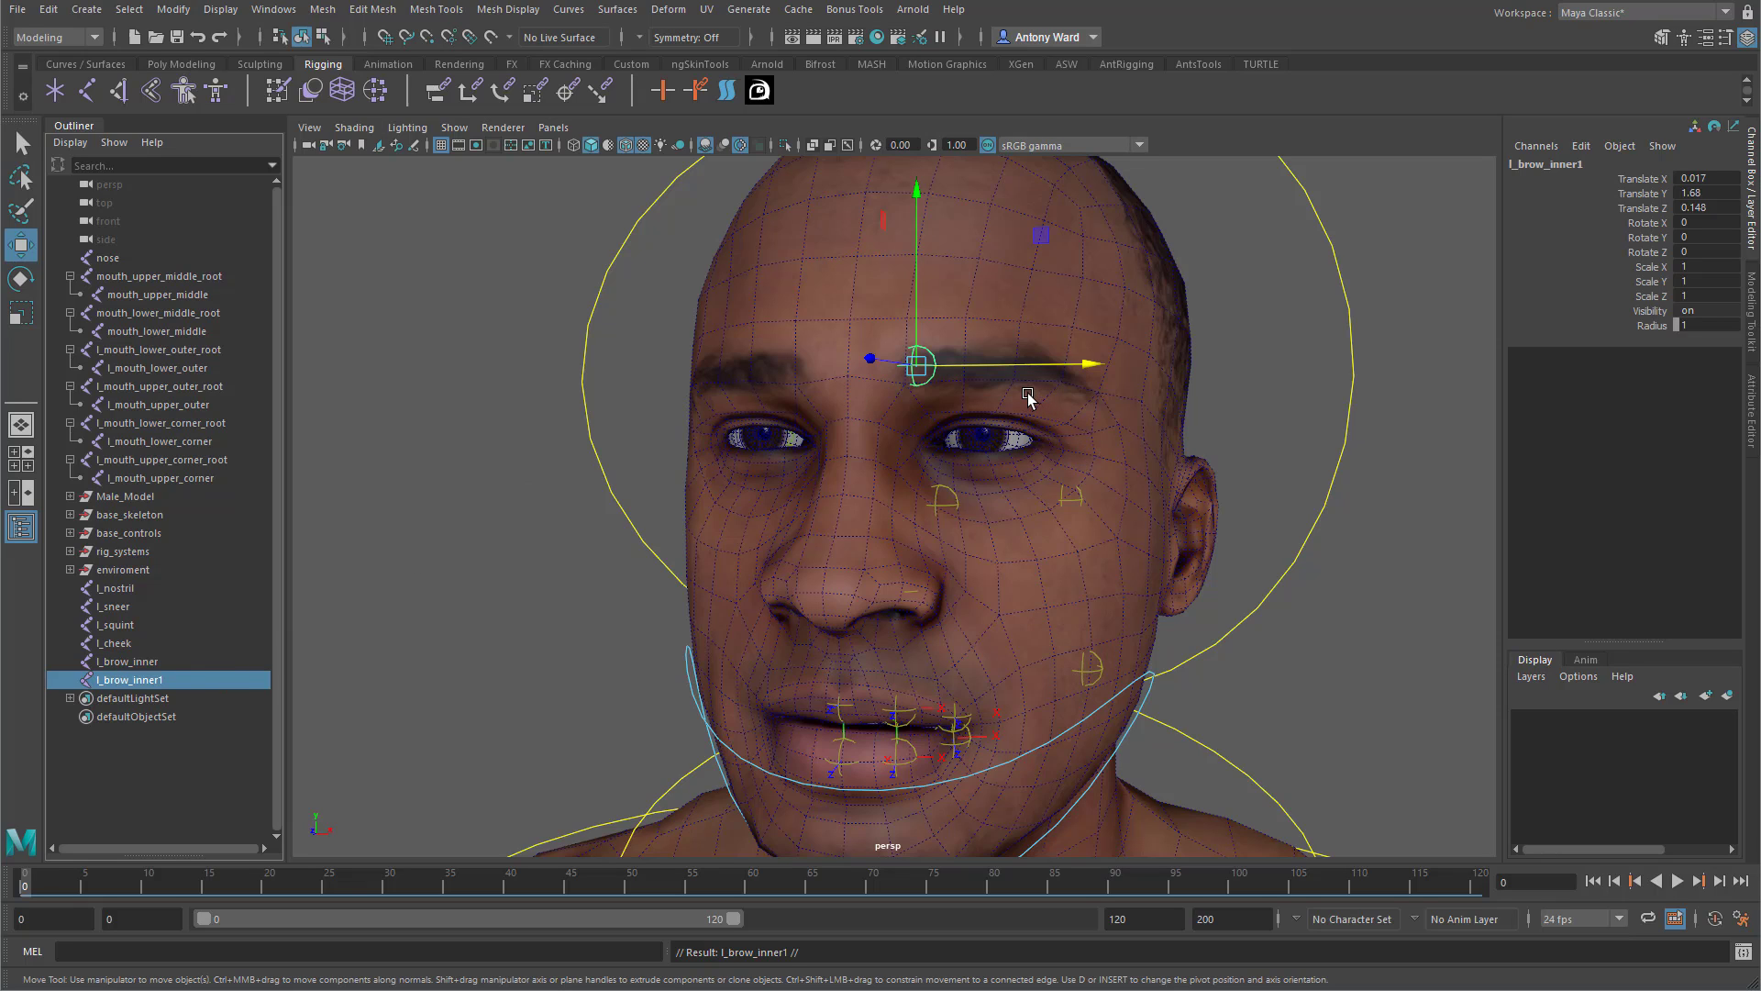
mouse_move(1028, 396)
alt+mouse_down()
mouse_move(959, 402)
mouse_move(1059, 401)
alt+mouse_up()
alt+drag(915, 457, 1045, 418)
alt+drag(981, 432, 1102, 428)
drag(1104, 359, 868, 440)
alt+drag(791, 527, 954, 488)
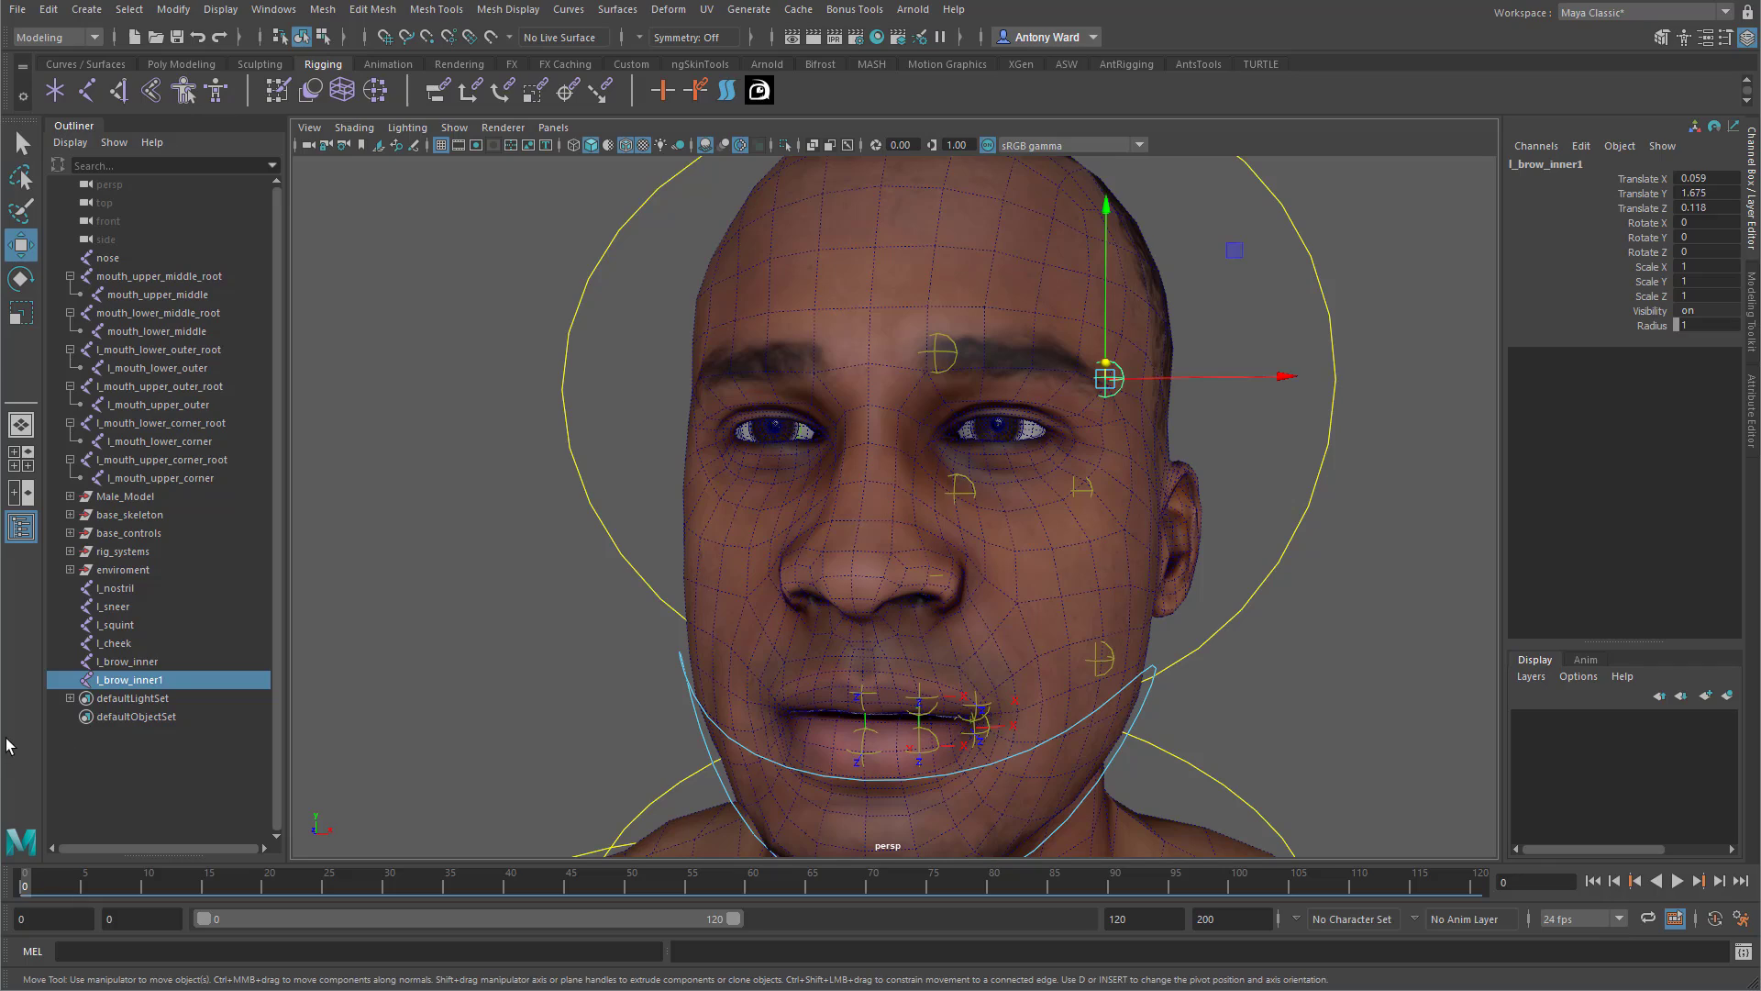
Rename the joint at the outer end of the left eyebrow as l_brow_outer.
double_click(129, 679)
drag(138, 679, 175, 680)
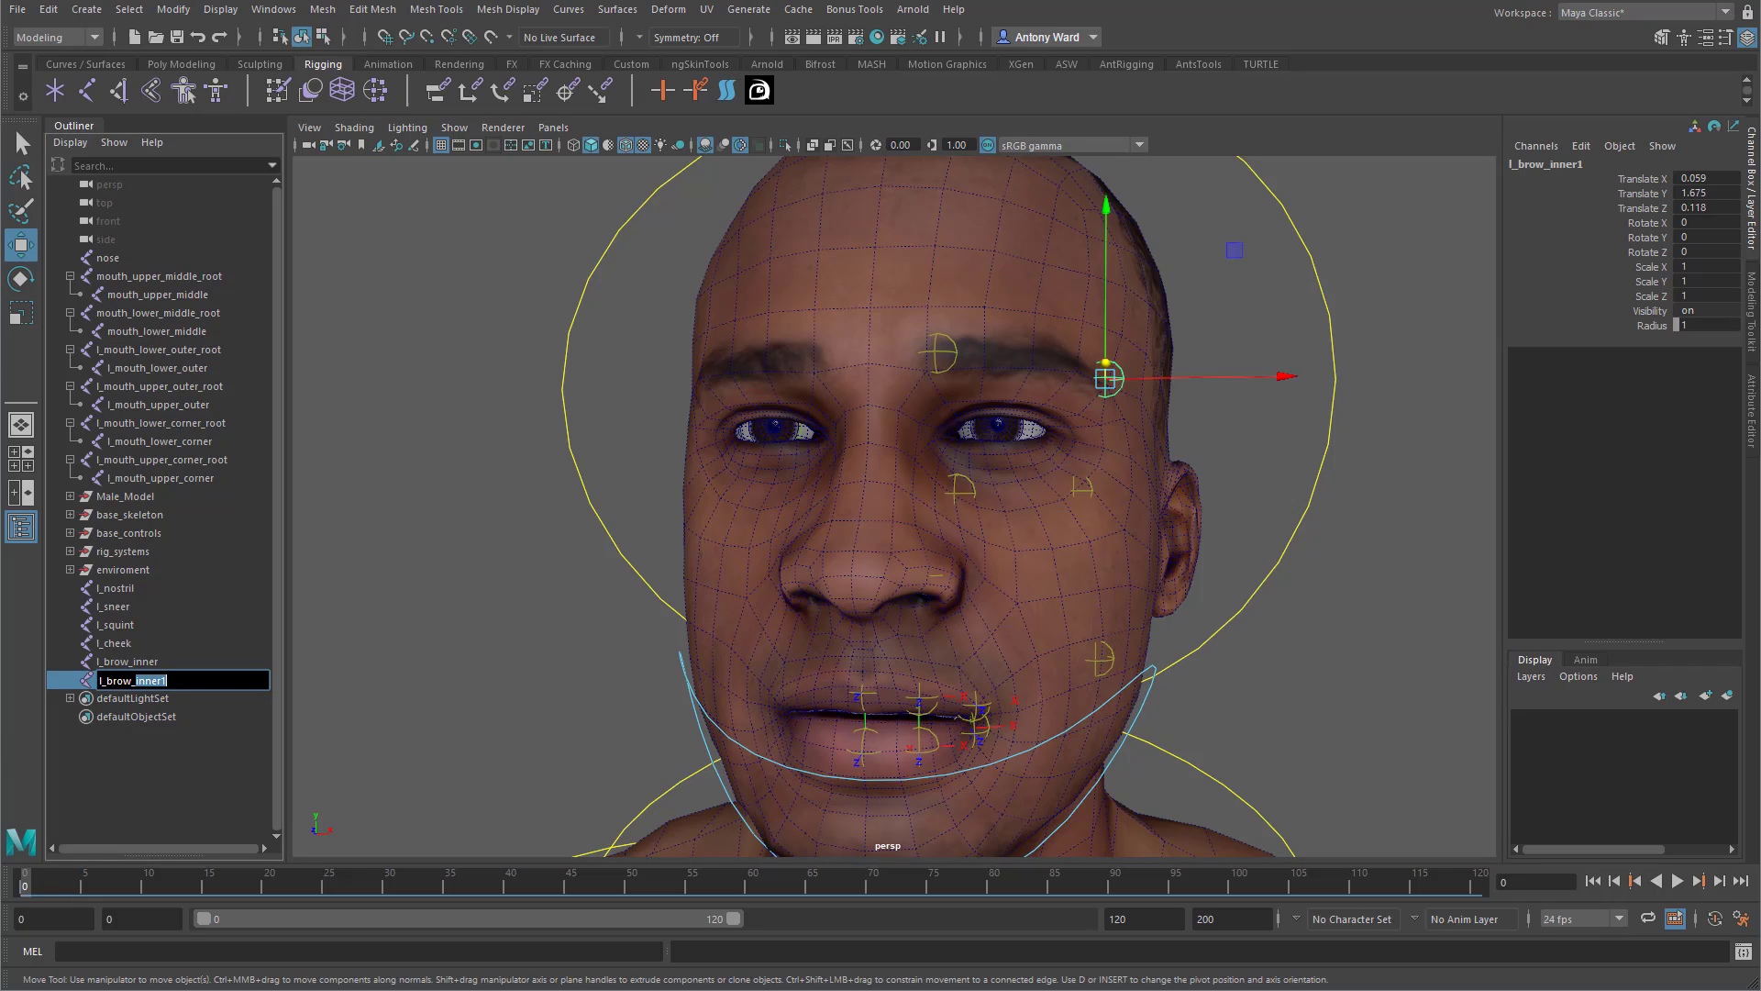
text(outer)
key(Return)
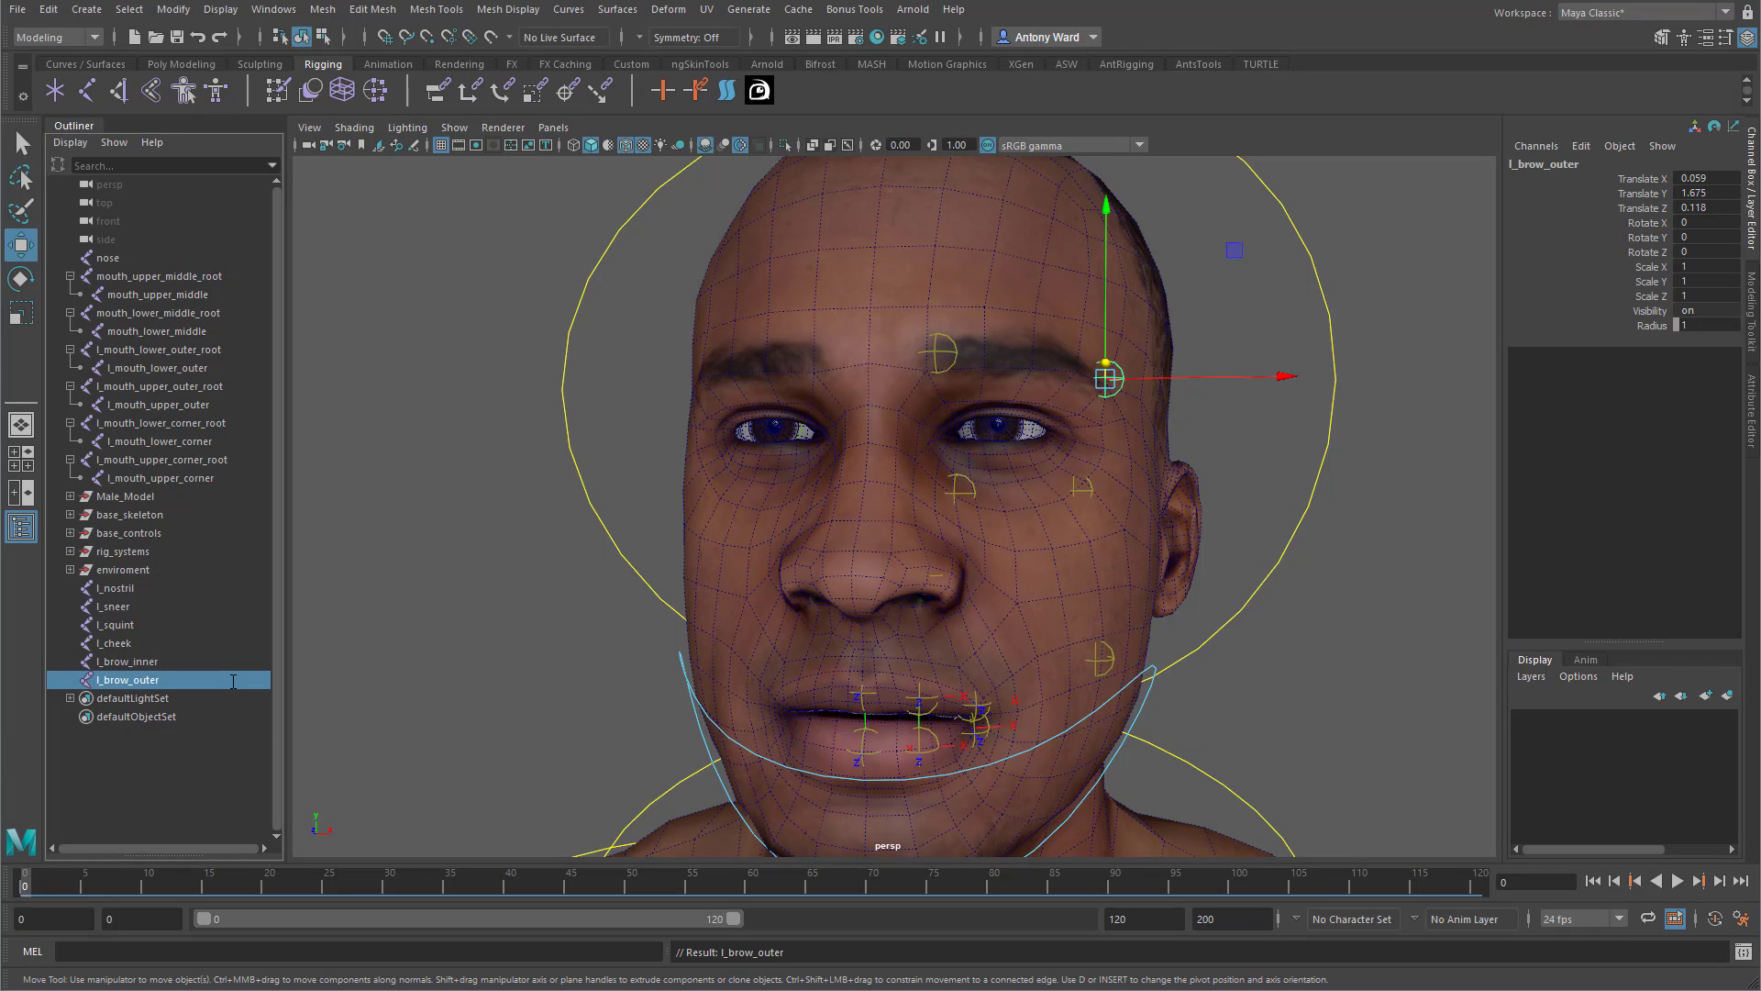
Duplicate l_brow_outer and move the copy to the middle of the left eyebrow, at about Translate X 0.041, Y 1.681 and Z 0.137.
alt+drag(1039, 382, 1030, 381)
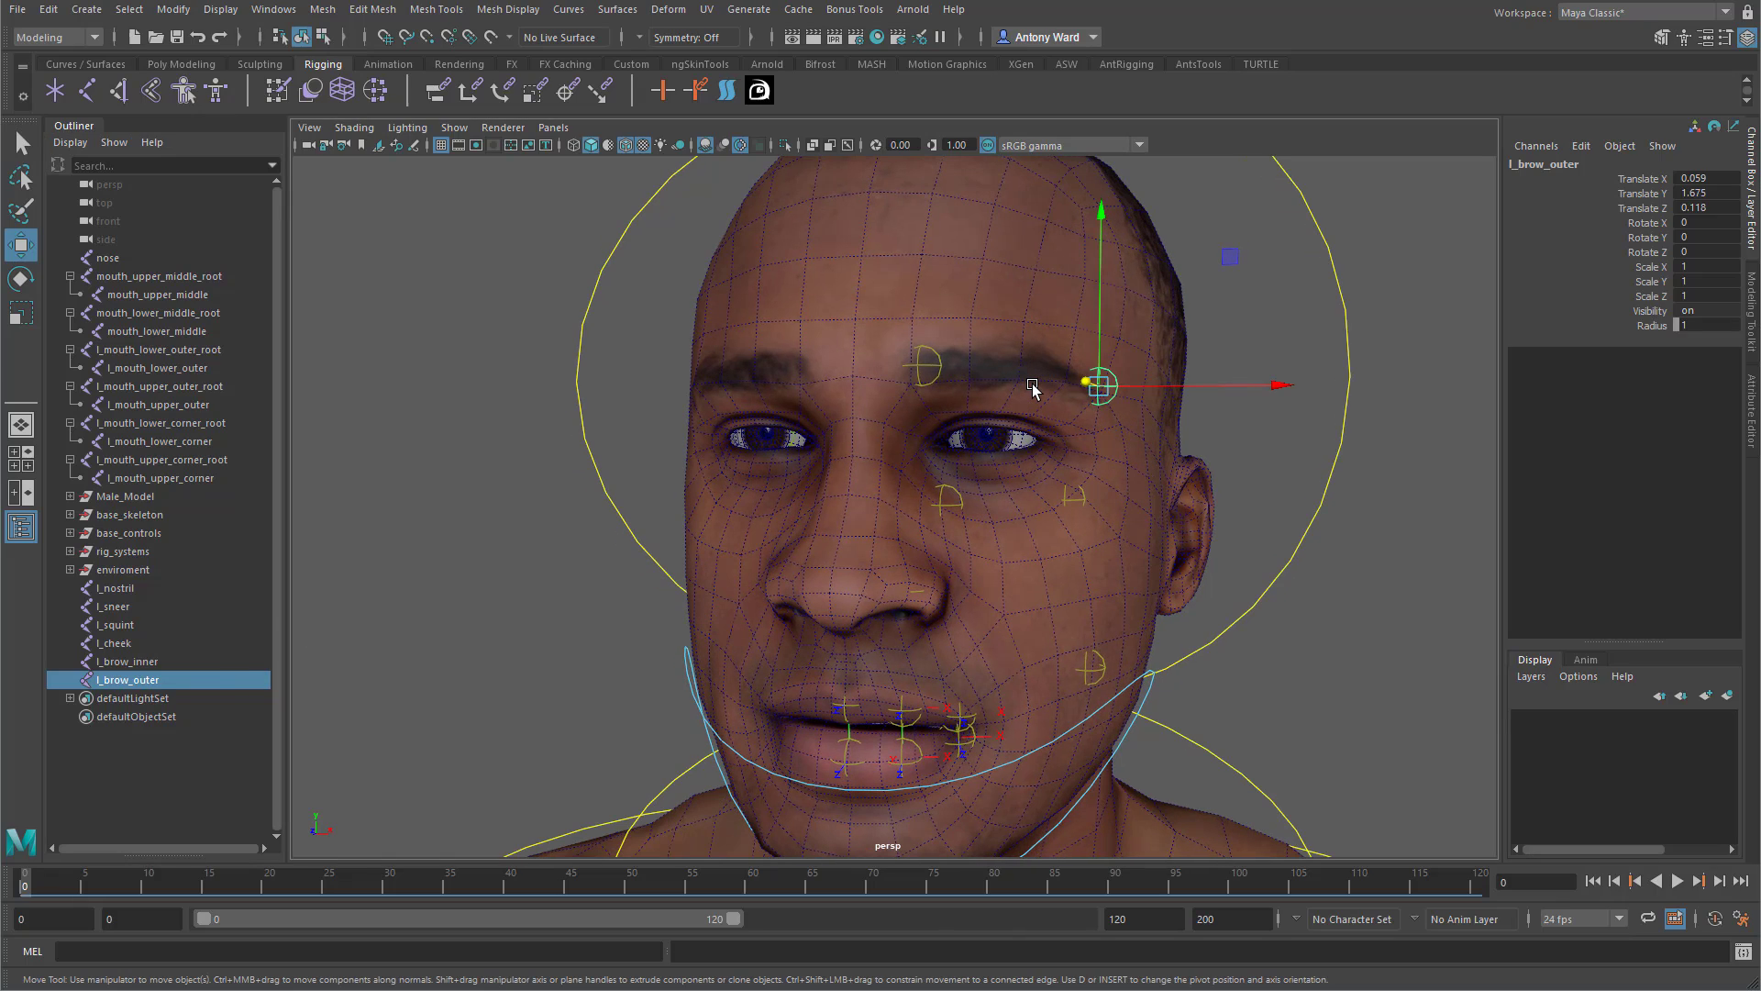
key(ctrl+d)
alt+drag(1136, 444, 1010, 447)
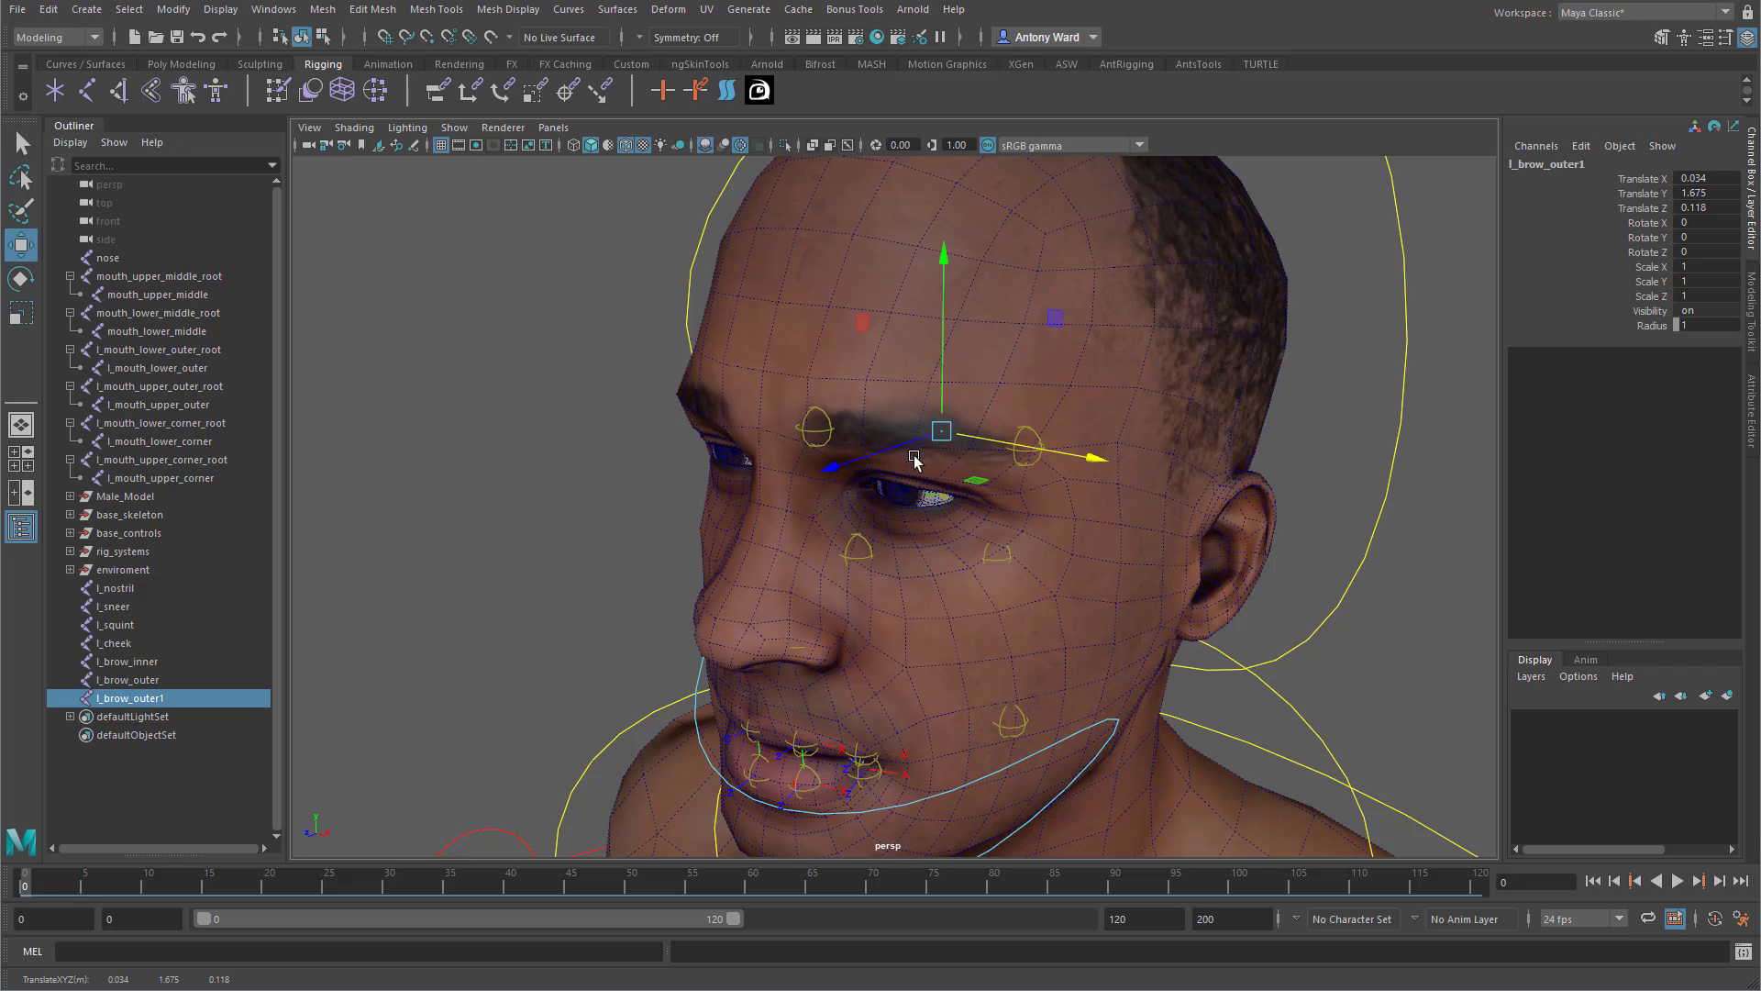
drag(894, 453, 961, 335)
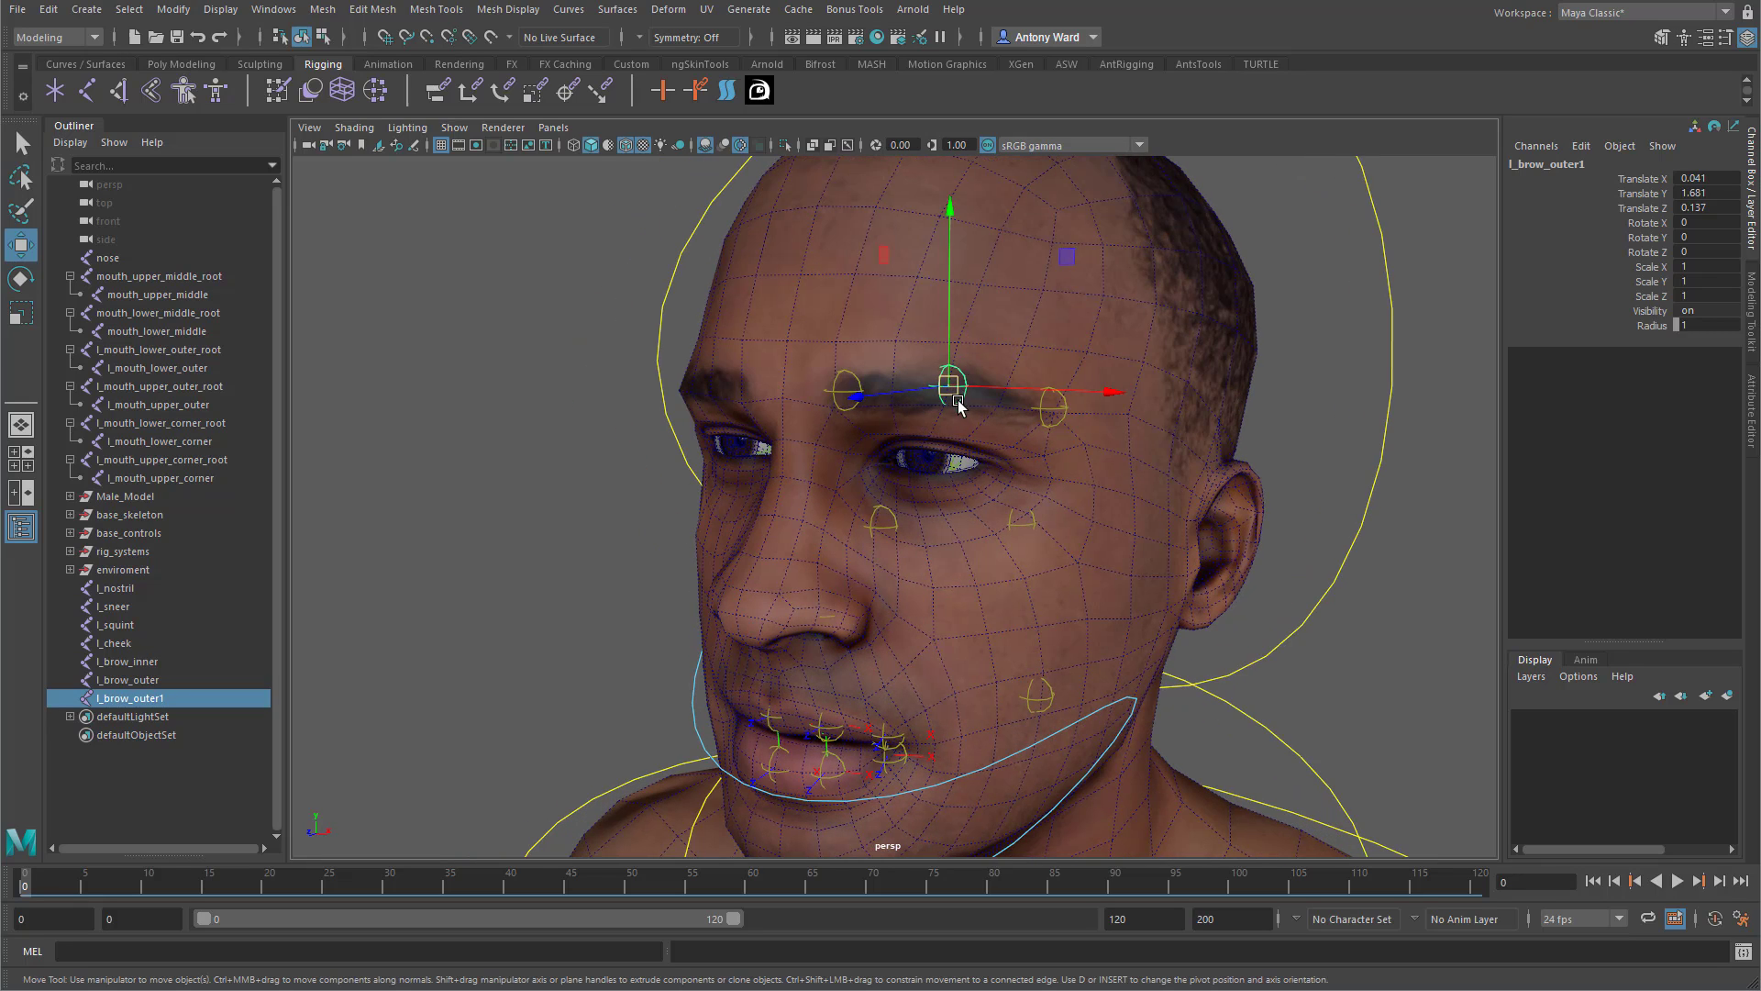
alt+drag(956, 401, 1005, 383)
Rename the joint at the middle of the left eyebrow as l_brow_middle.
double_click(130, 698)
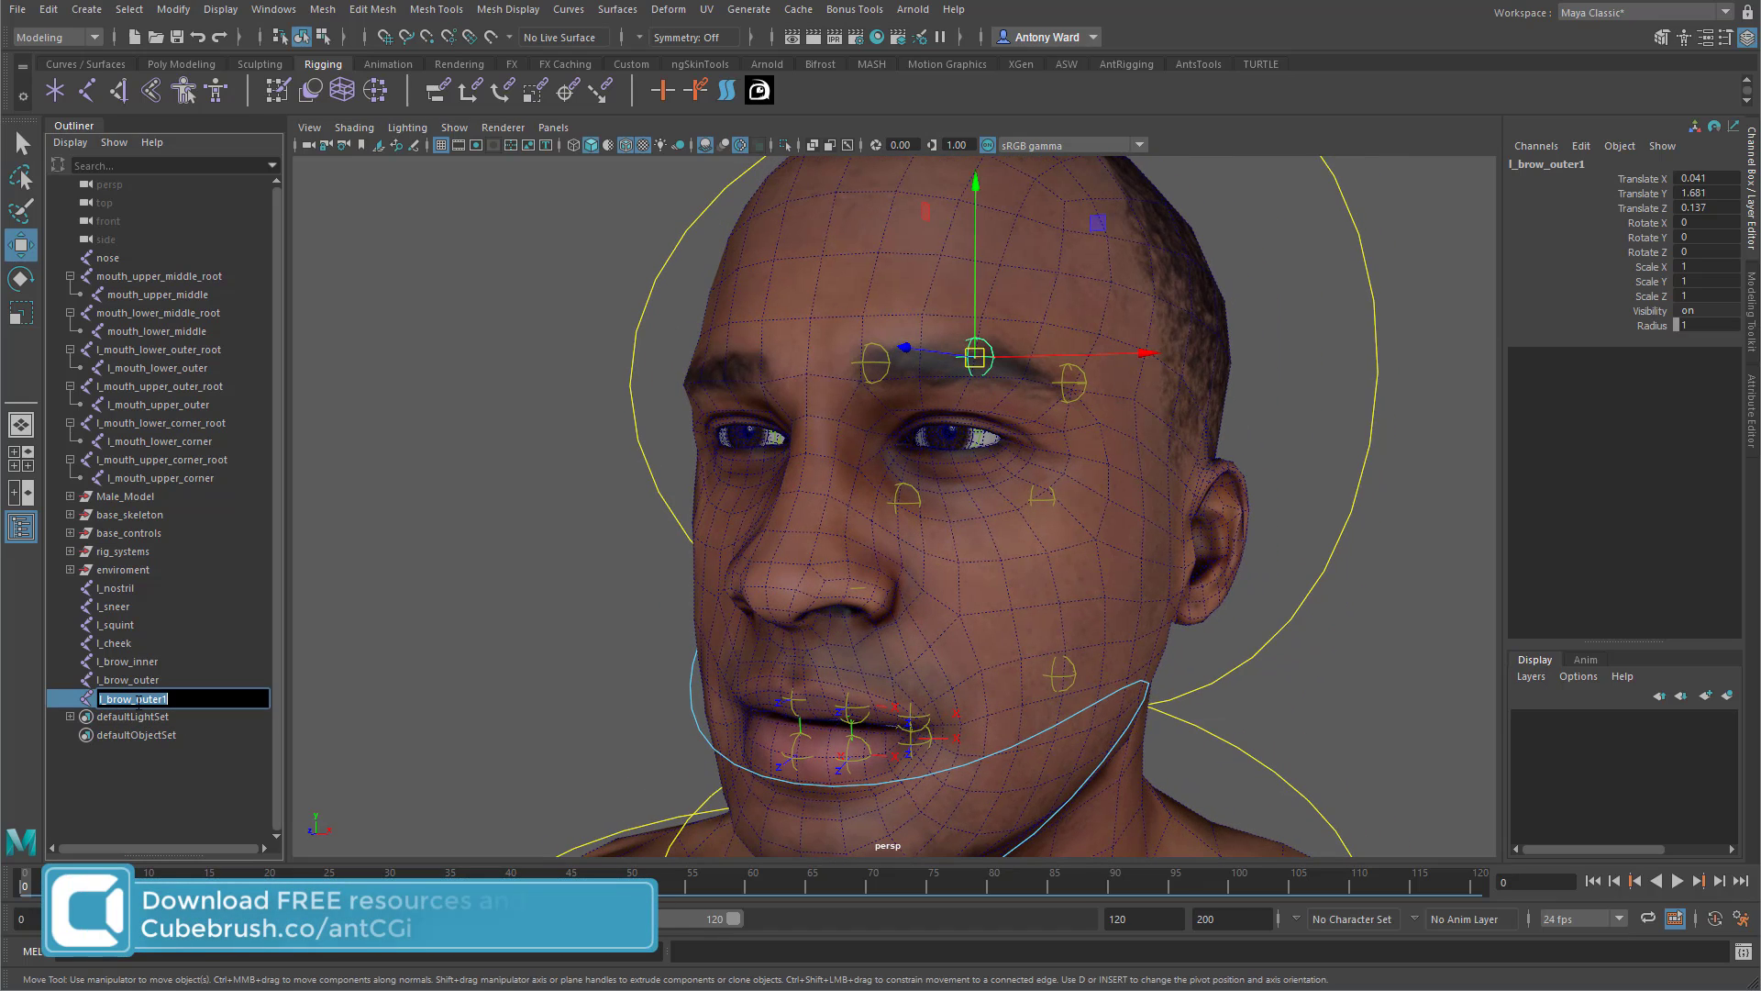
drag(167, 699, 135, 699)
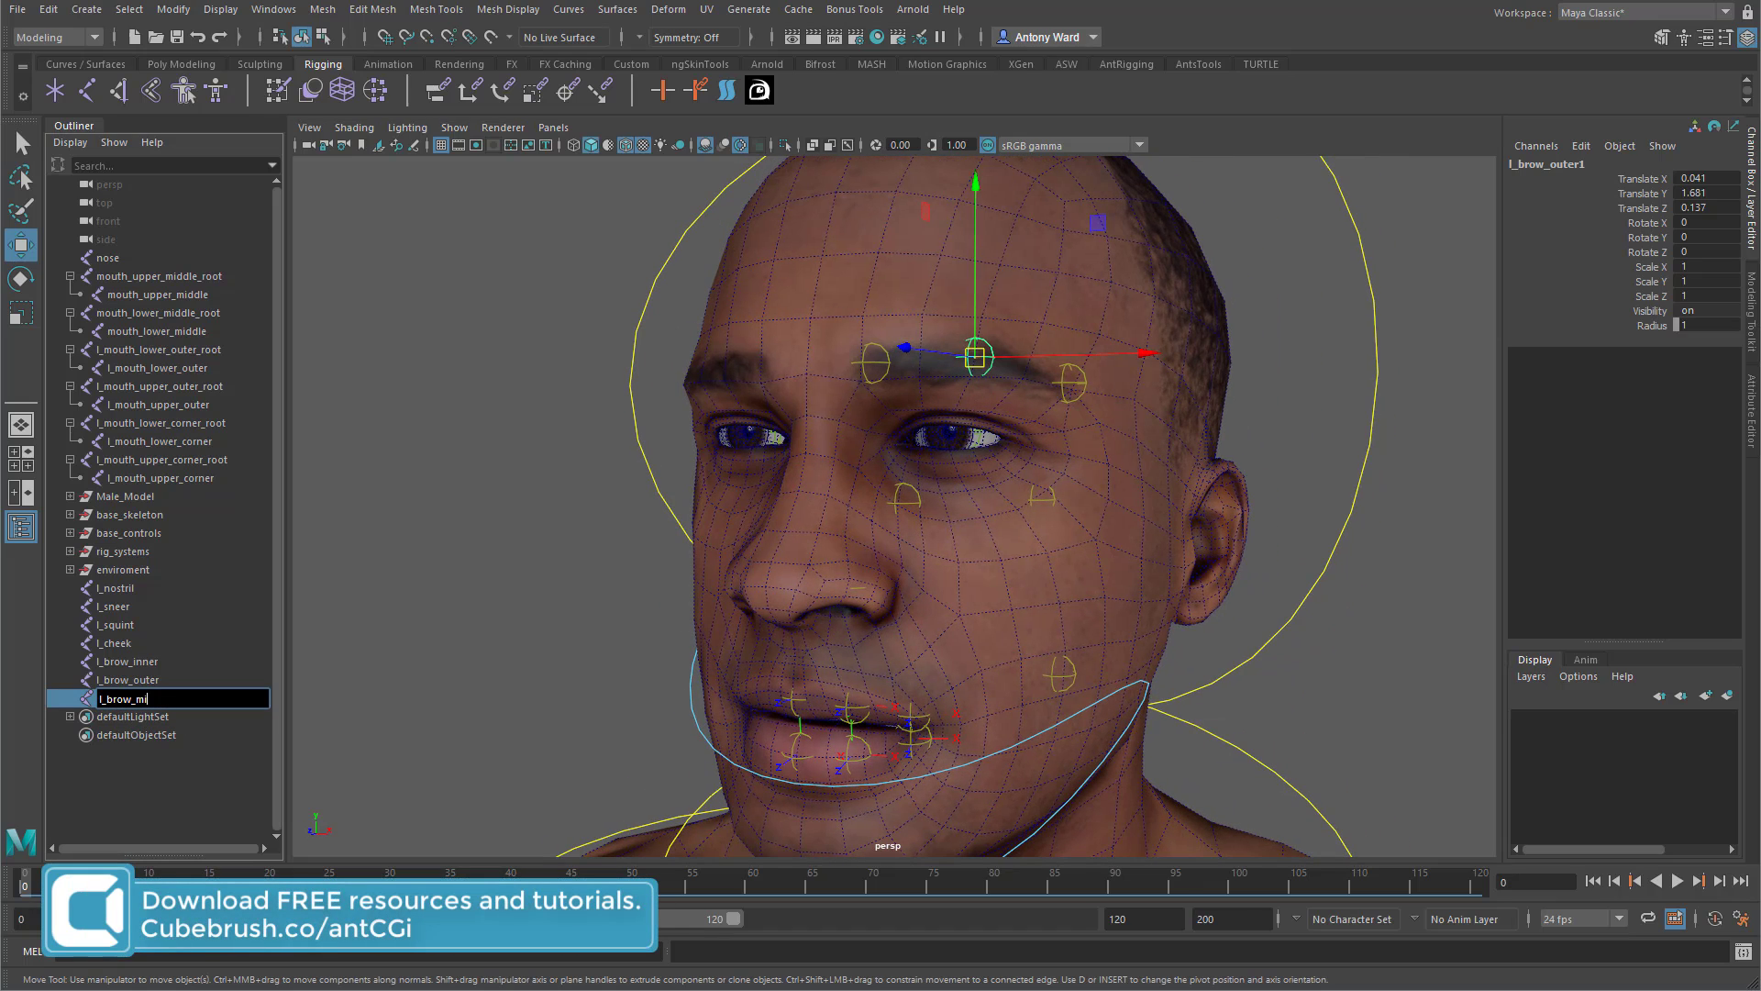
key(Return)
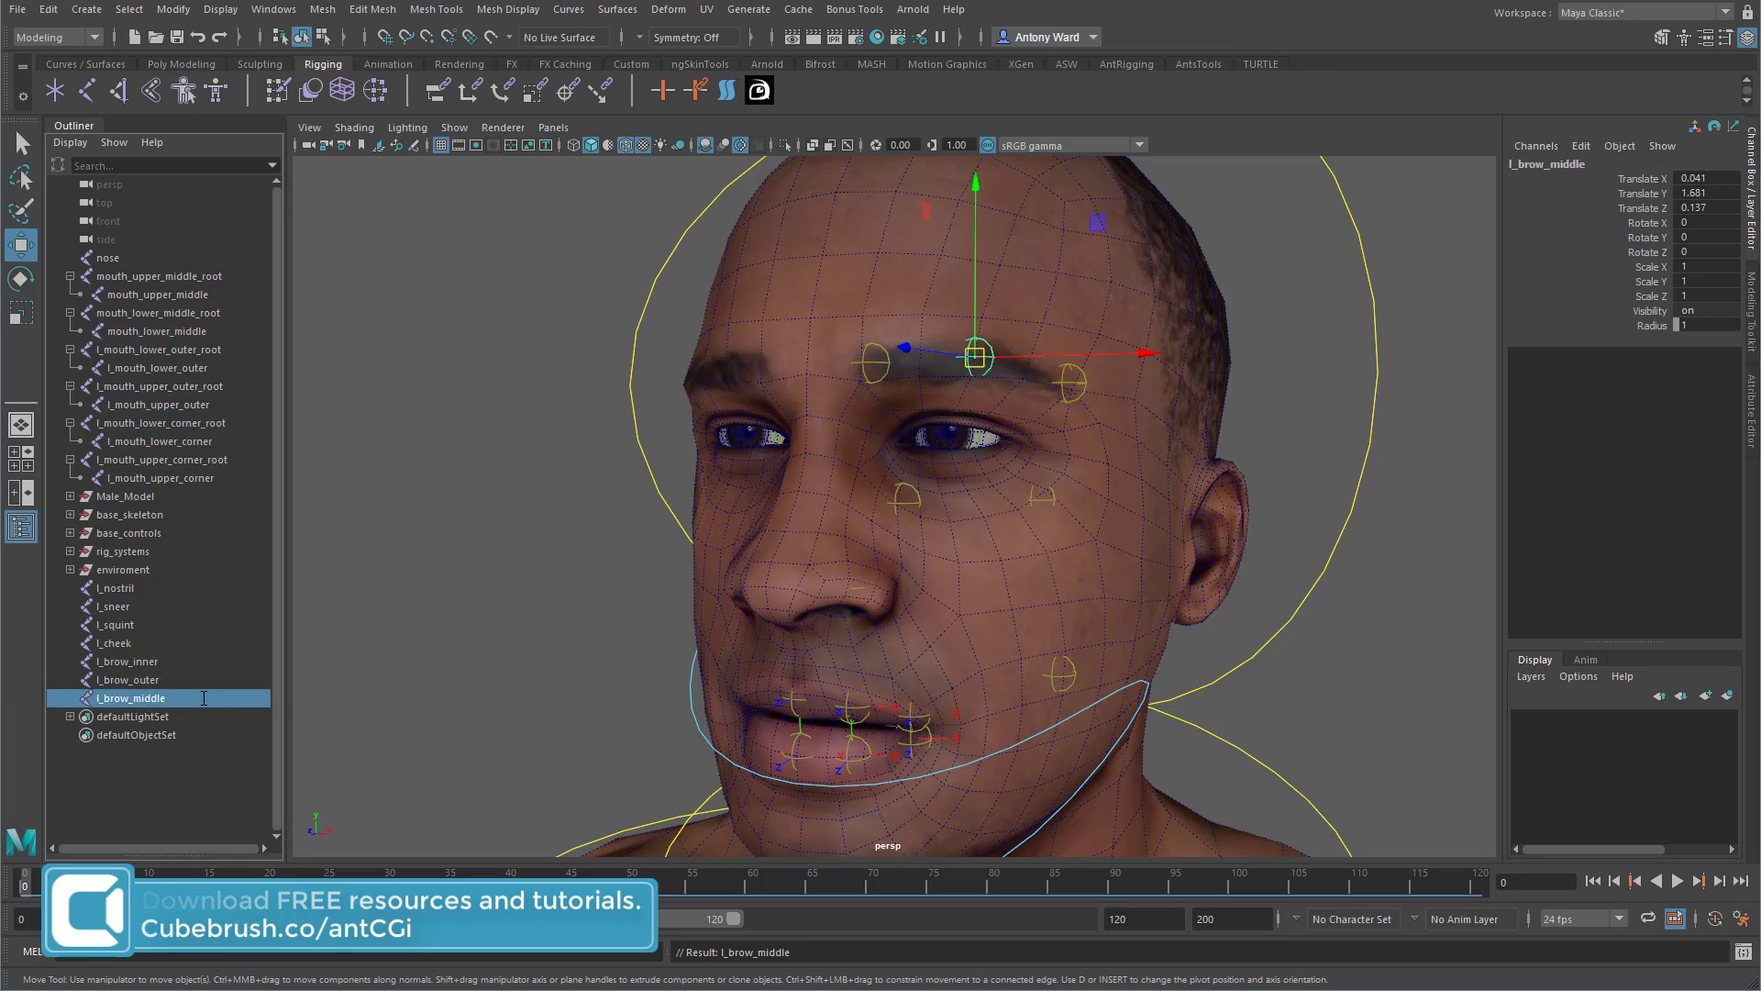
Duplicate l_brow_inner and centre the copy between the eyebrows, with Translate X at 0 and Translate Y at about 1.684.
click(868, 360)
alt+drag(868, 360, 946, 492)
key(ctrl+d)
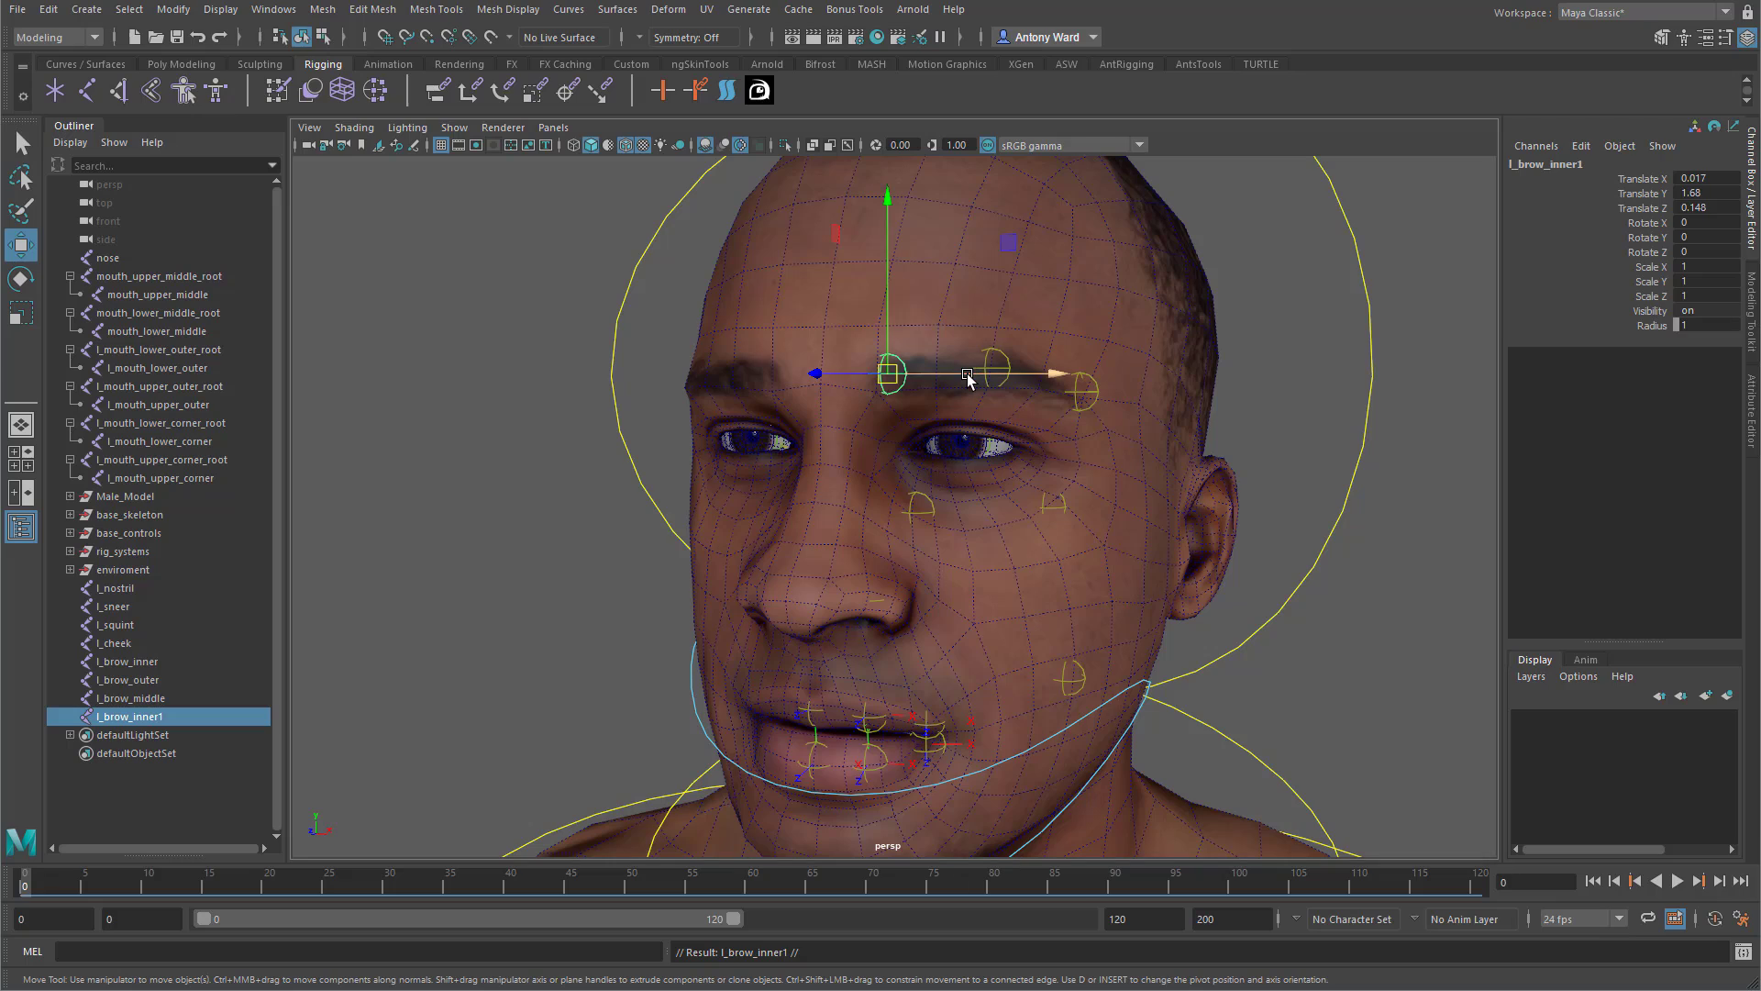
drag(965, 372, 907, 366)
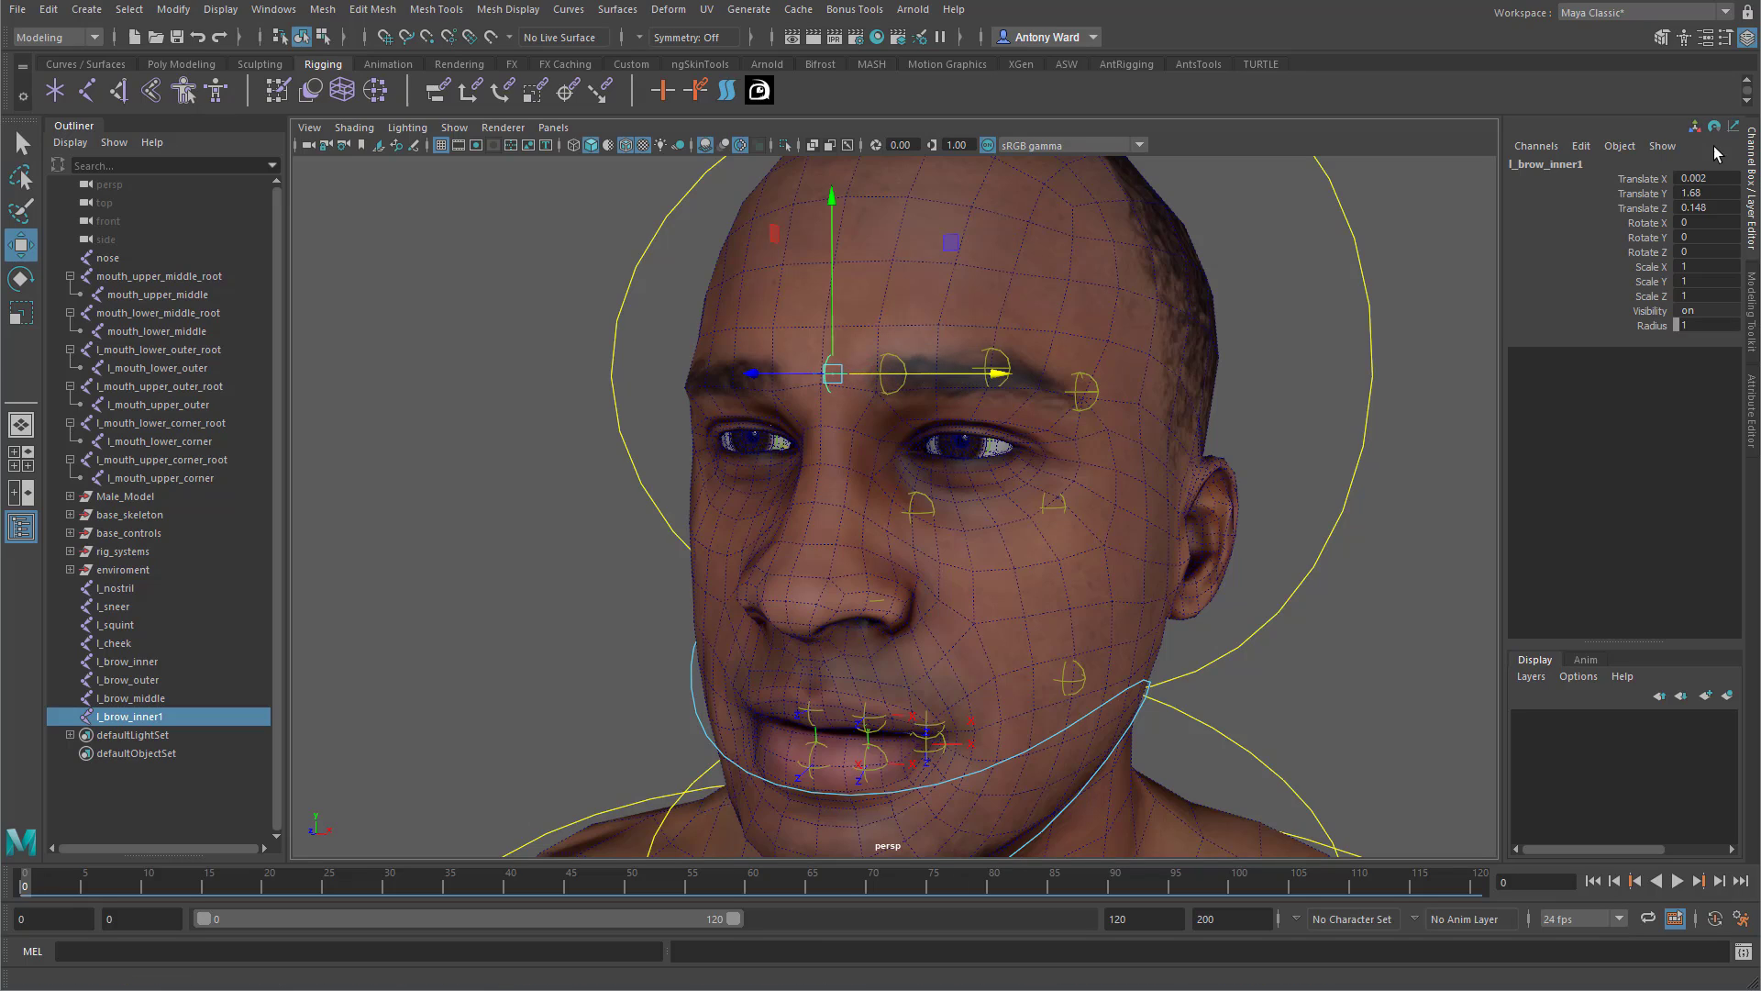
double_click(1708, 177)
text(0)
key(Return)
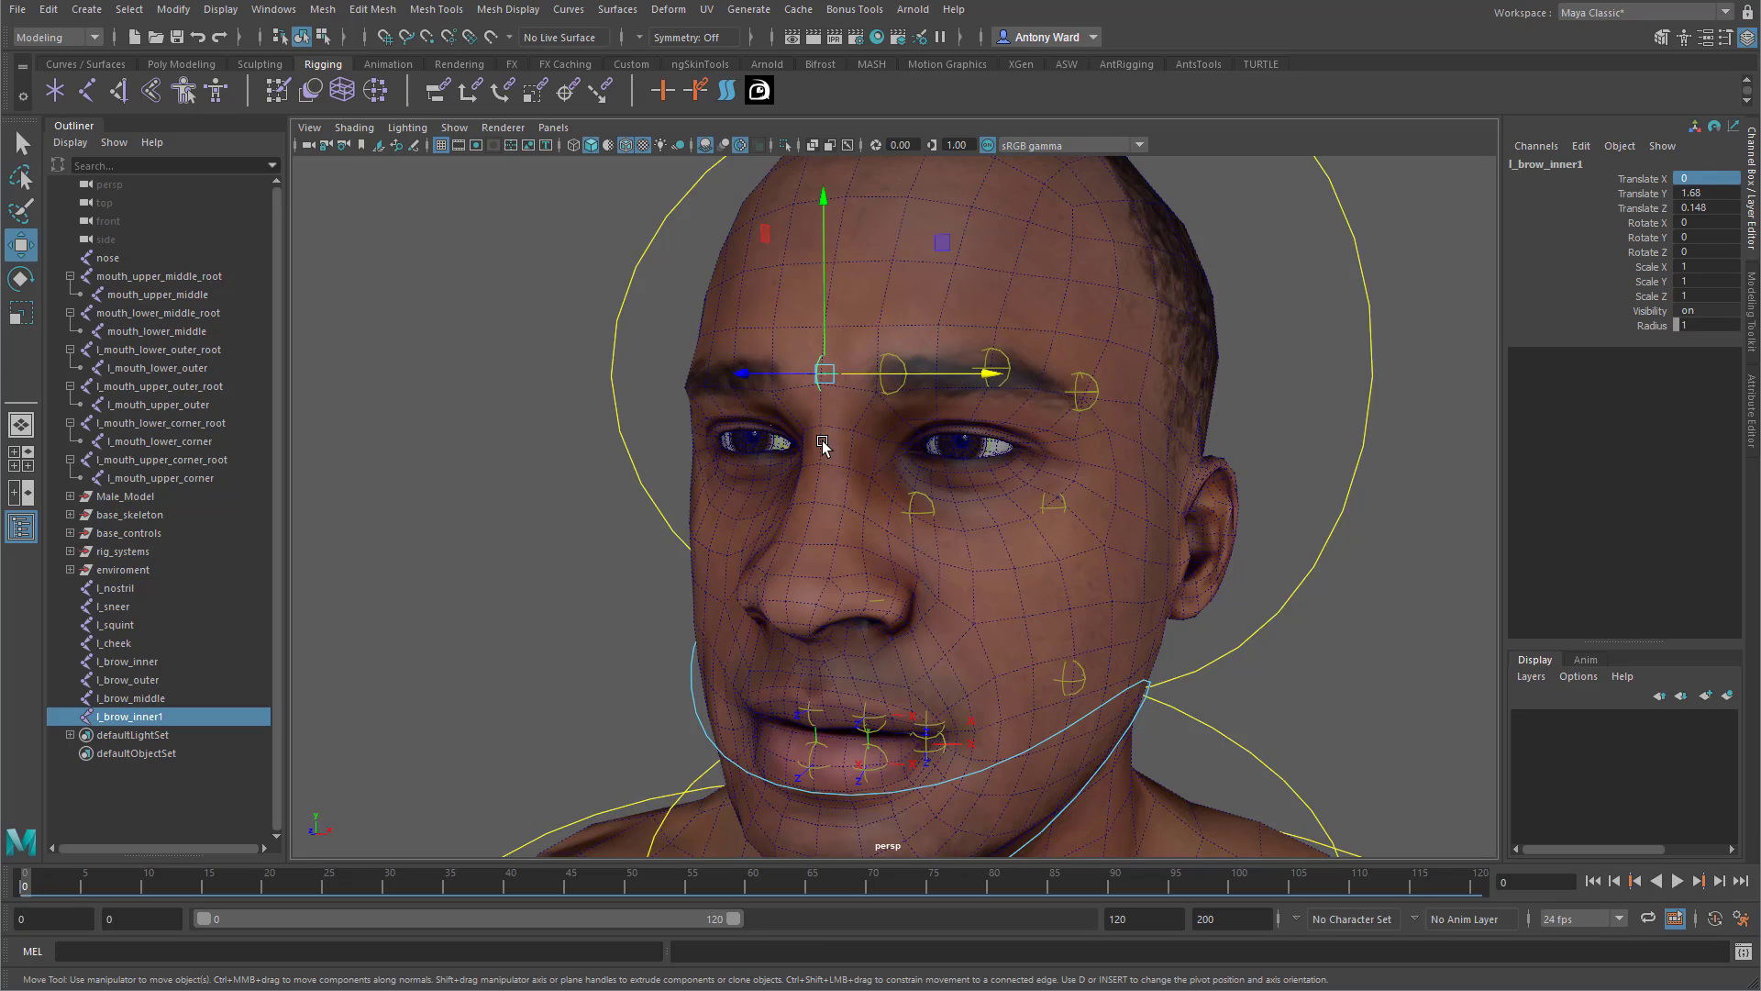
alt+drag(740, 409, 815, 367)
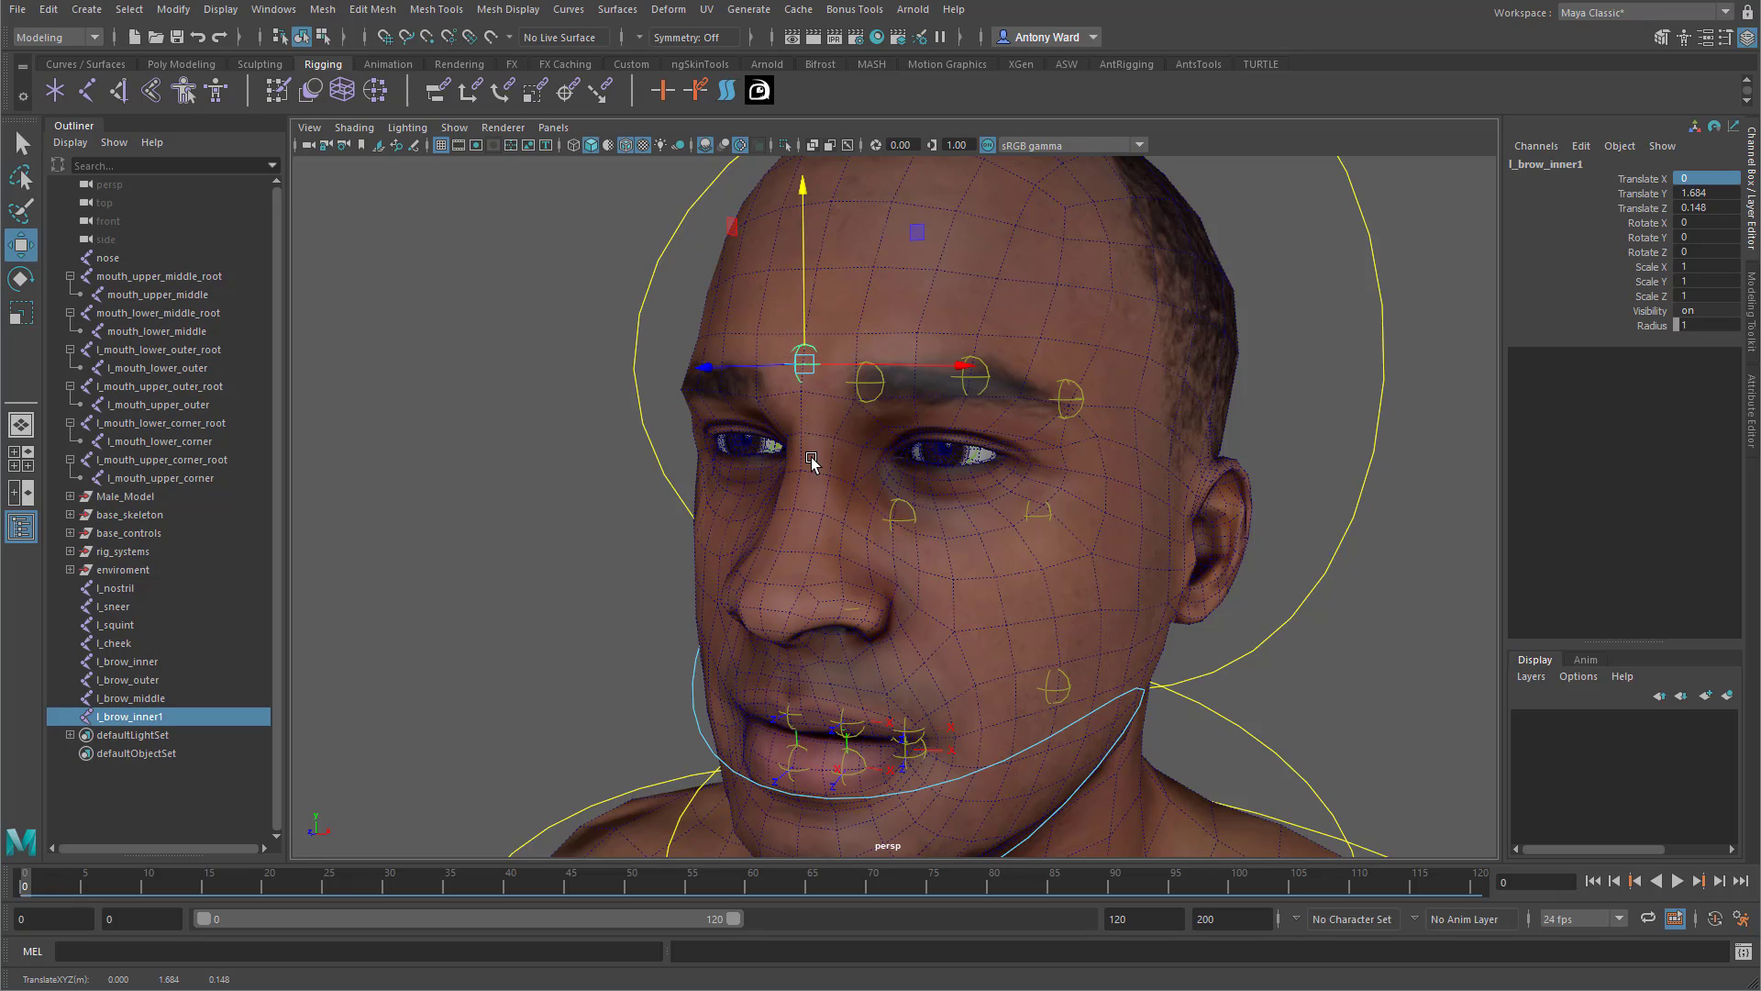
Rename the centred joint between the eyebrows as brow.
double_click(129, 716)
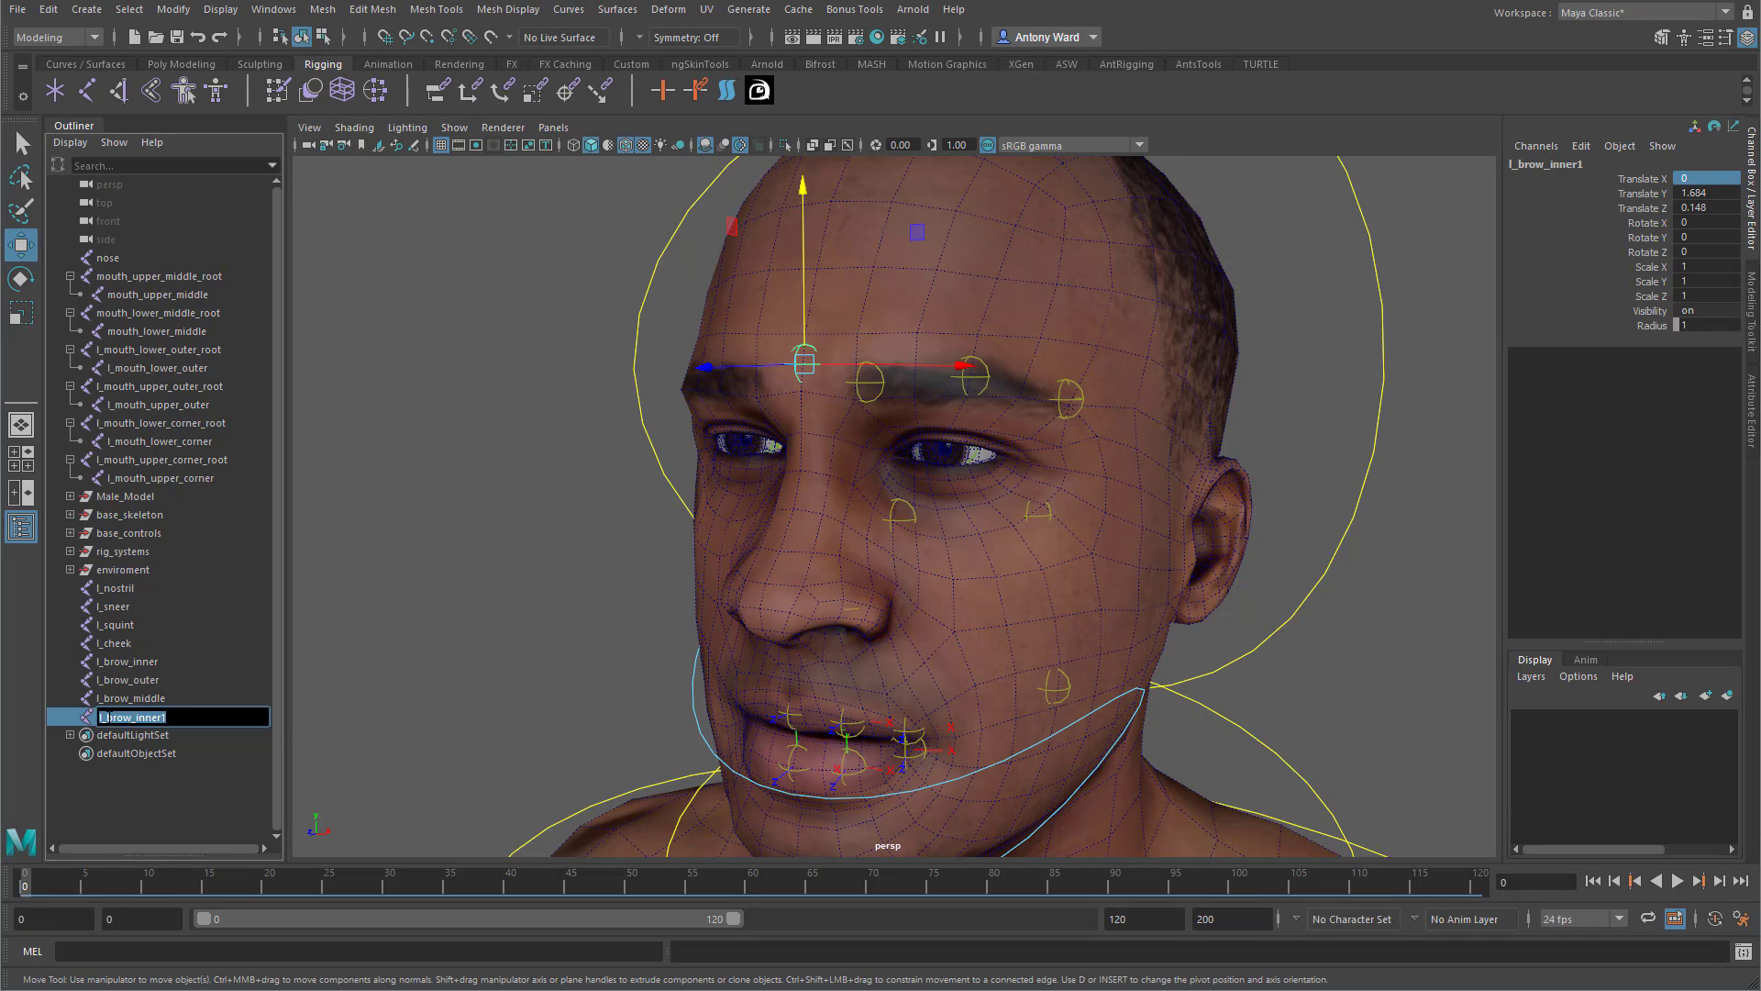
click(105, 717)
key(BackSpace)
key(BackSpace)
key(Return)
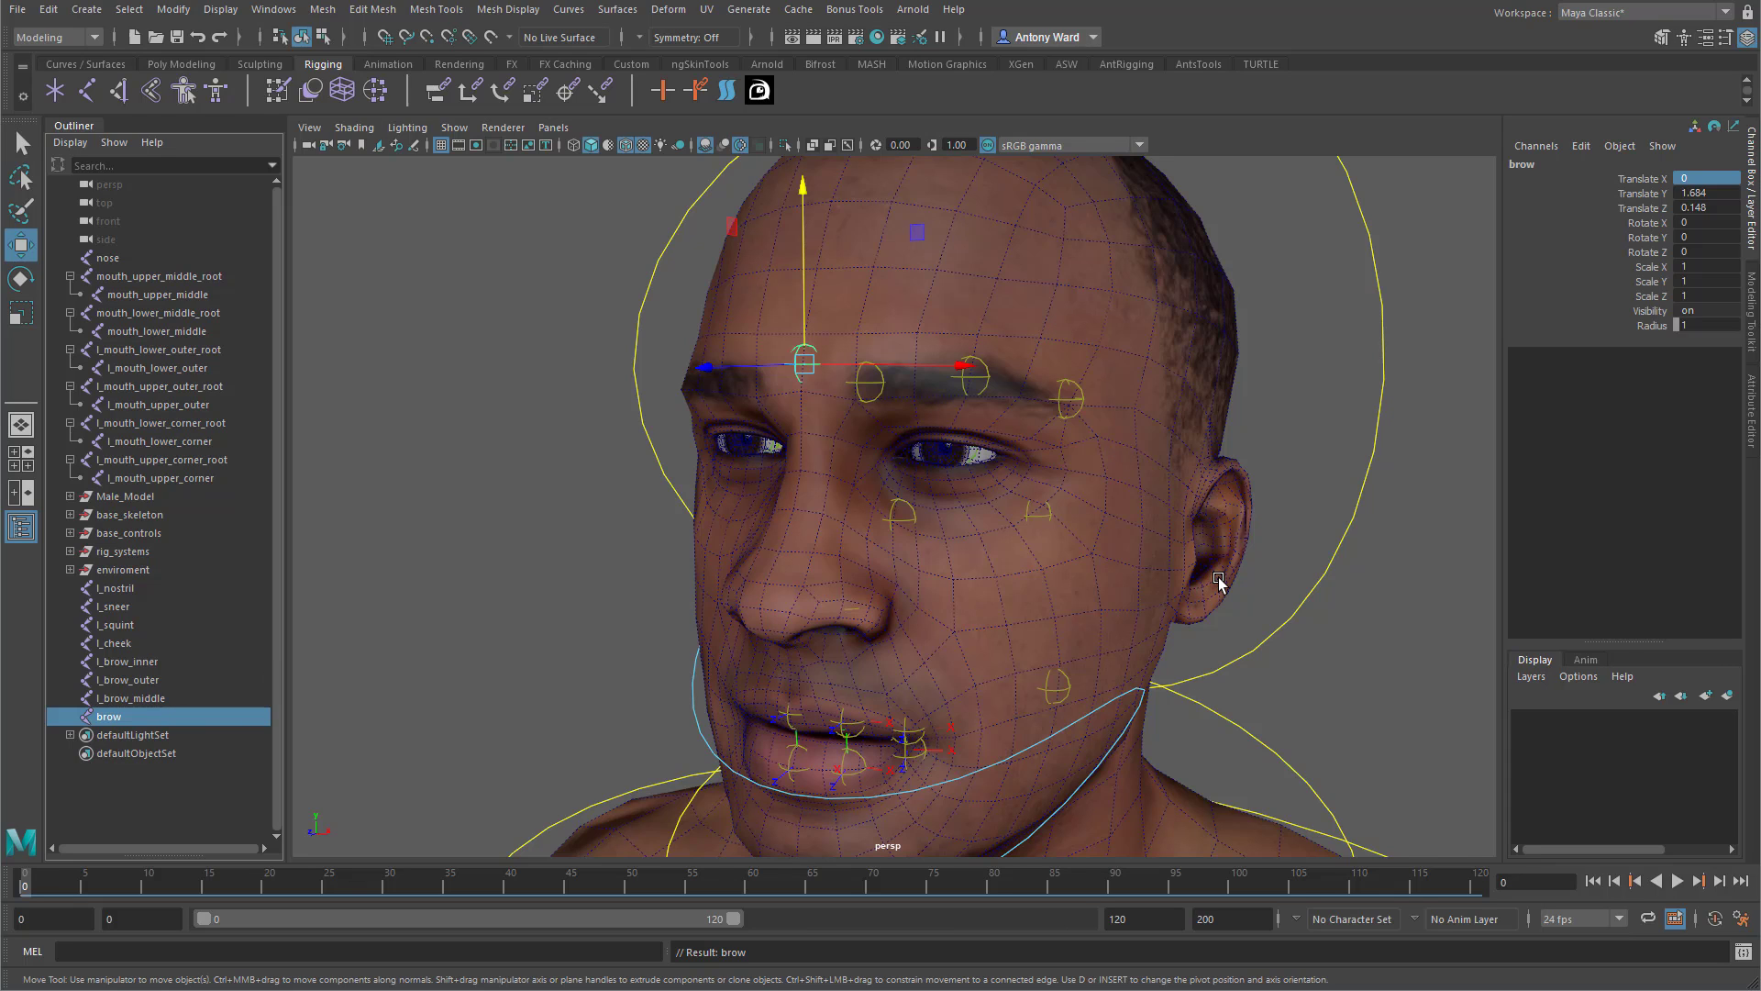
Deselect everything and examine the layout of the brow, cheek, squint and mouth joints from several angles.
alt+right_drag(1218, 578, 1158, 563)
alt+middle_drag(995, 563, 971, 530)
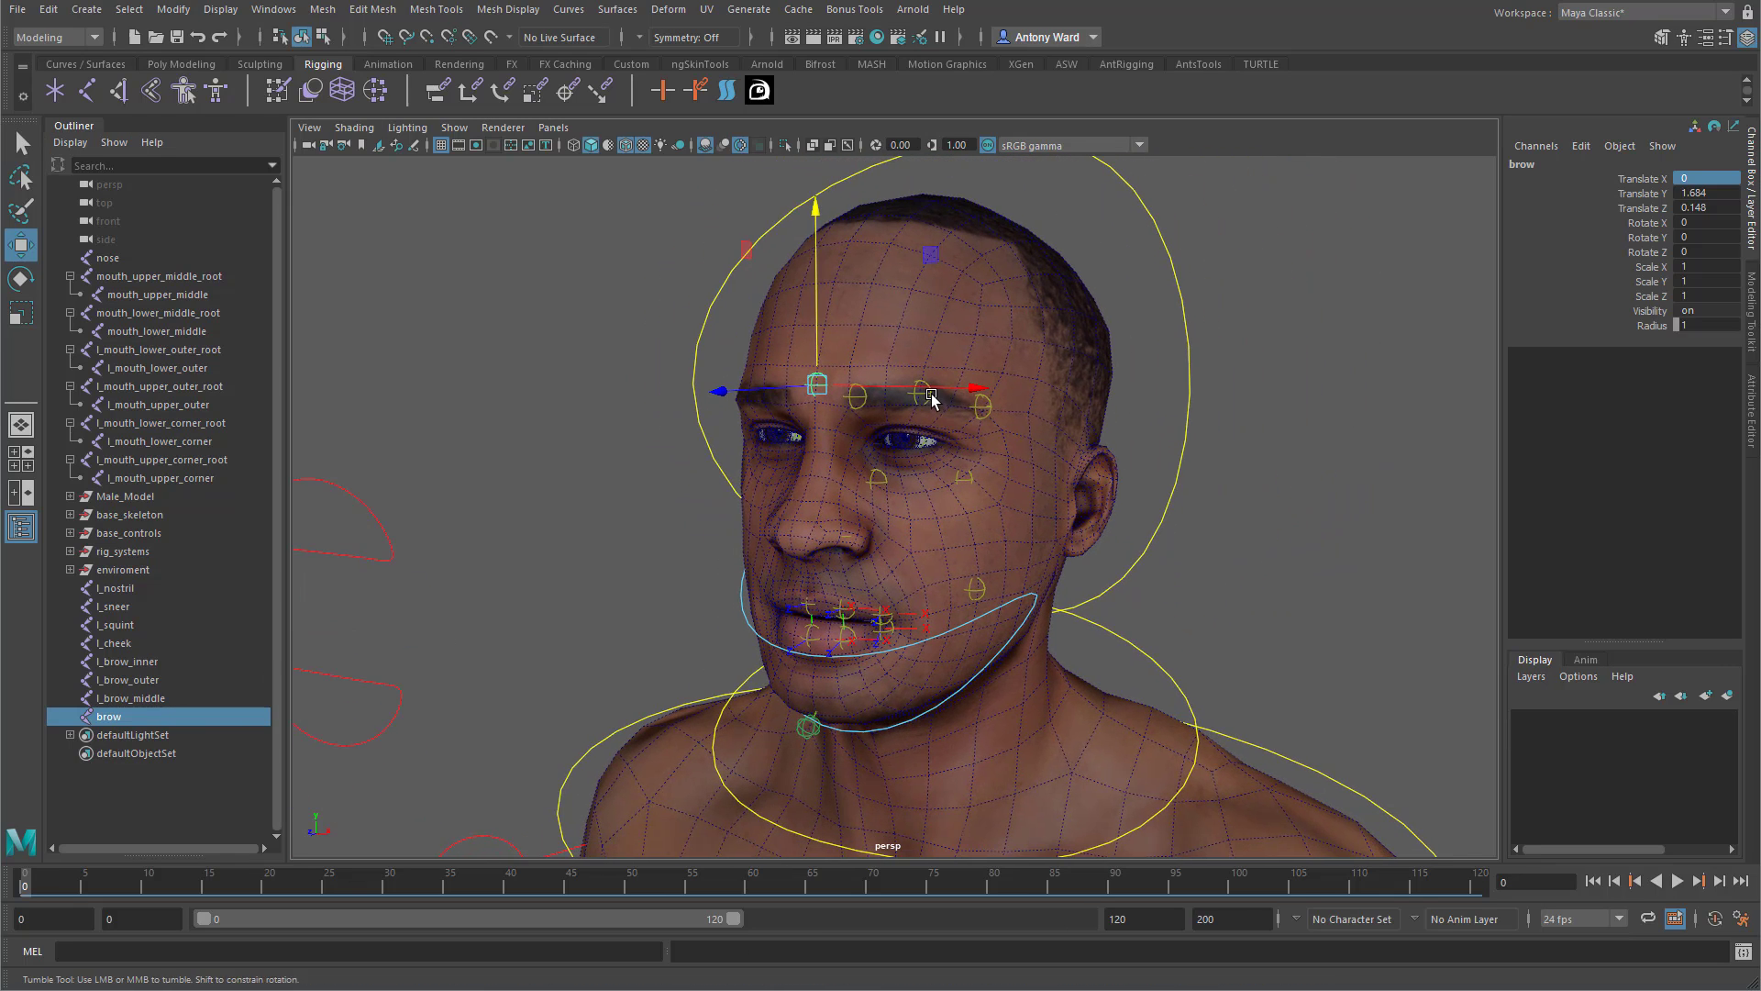
alt+drag(931, 396, 873, 358)
mouse_move(621, 581)
alt+mouse_down()
mouse_move(574, 578)
mouse_move(645, 587)
mouse_move(640, 601)
alt+mouse_up()
click(590, 532)
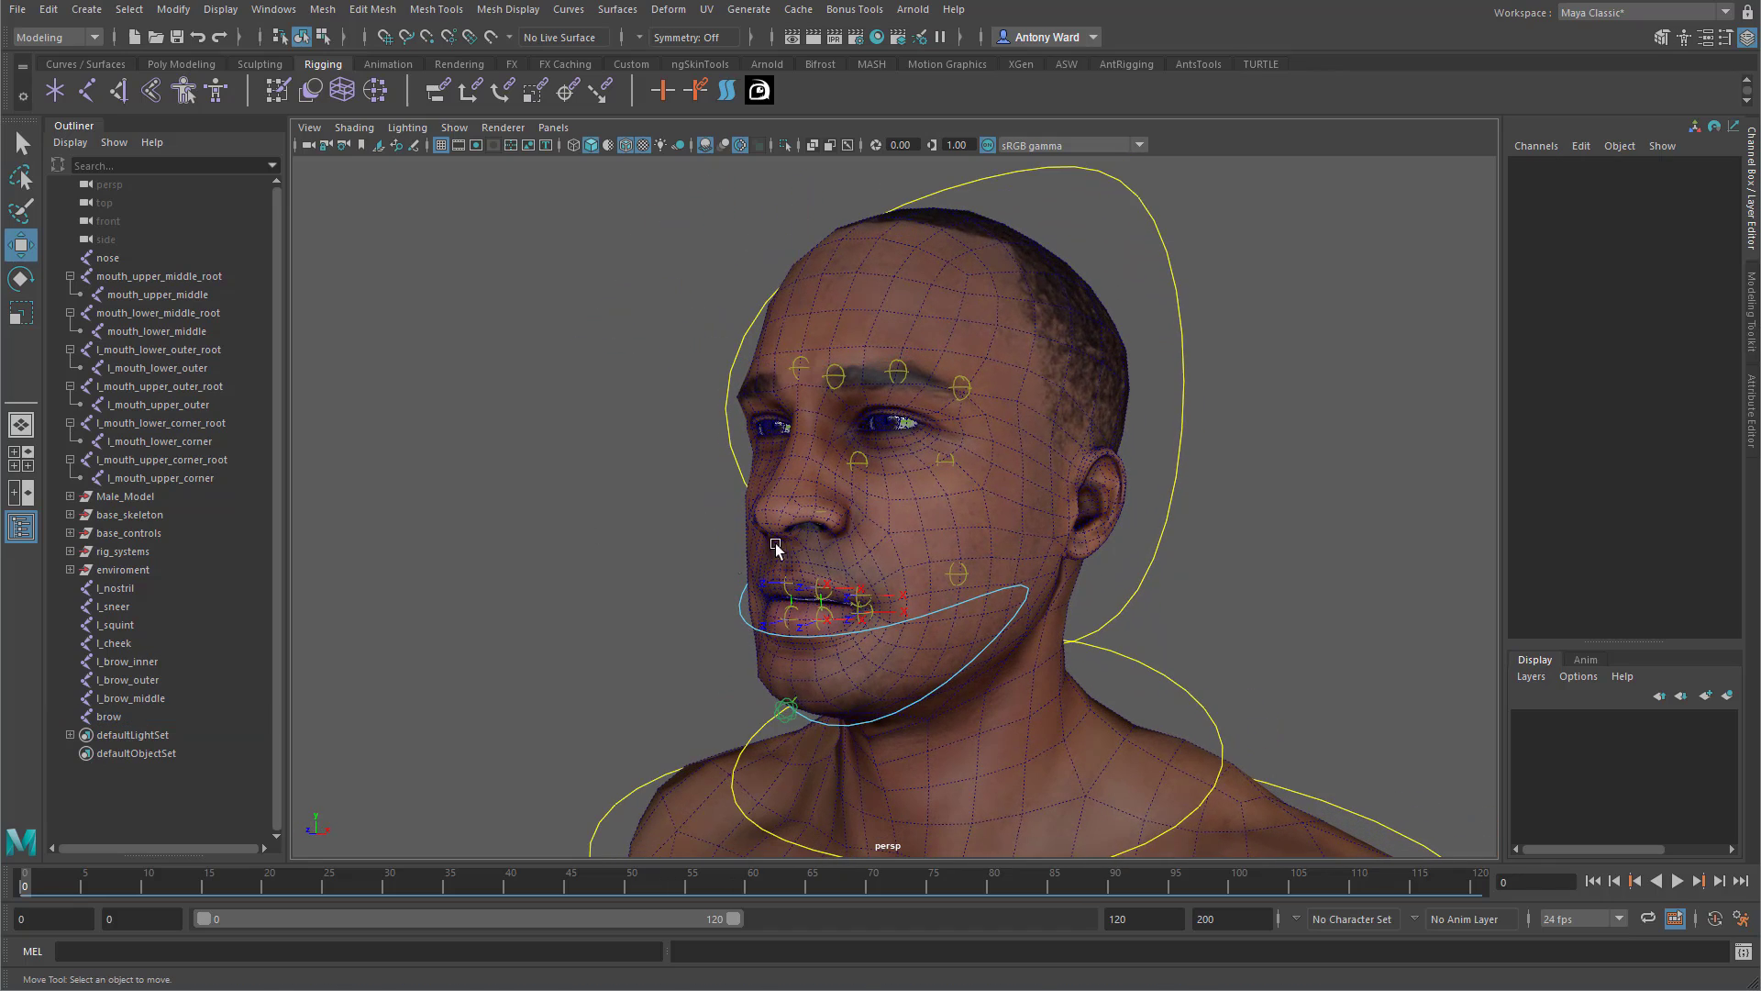
alt+drag(858, 530, 880, 536)
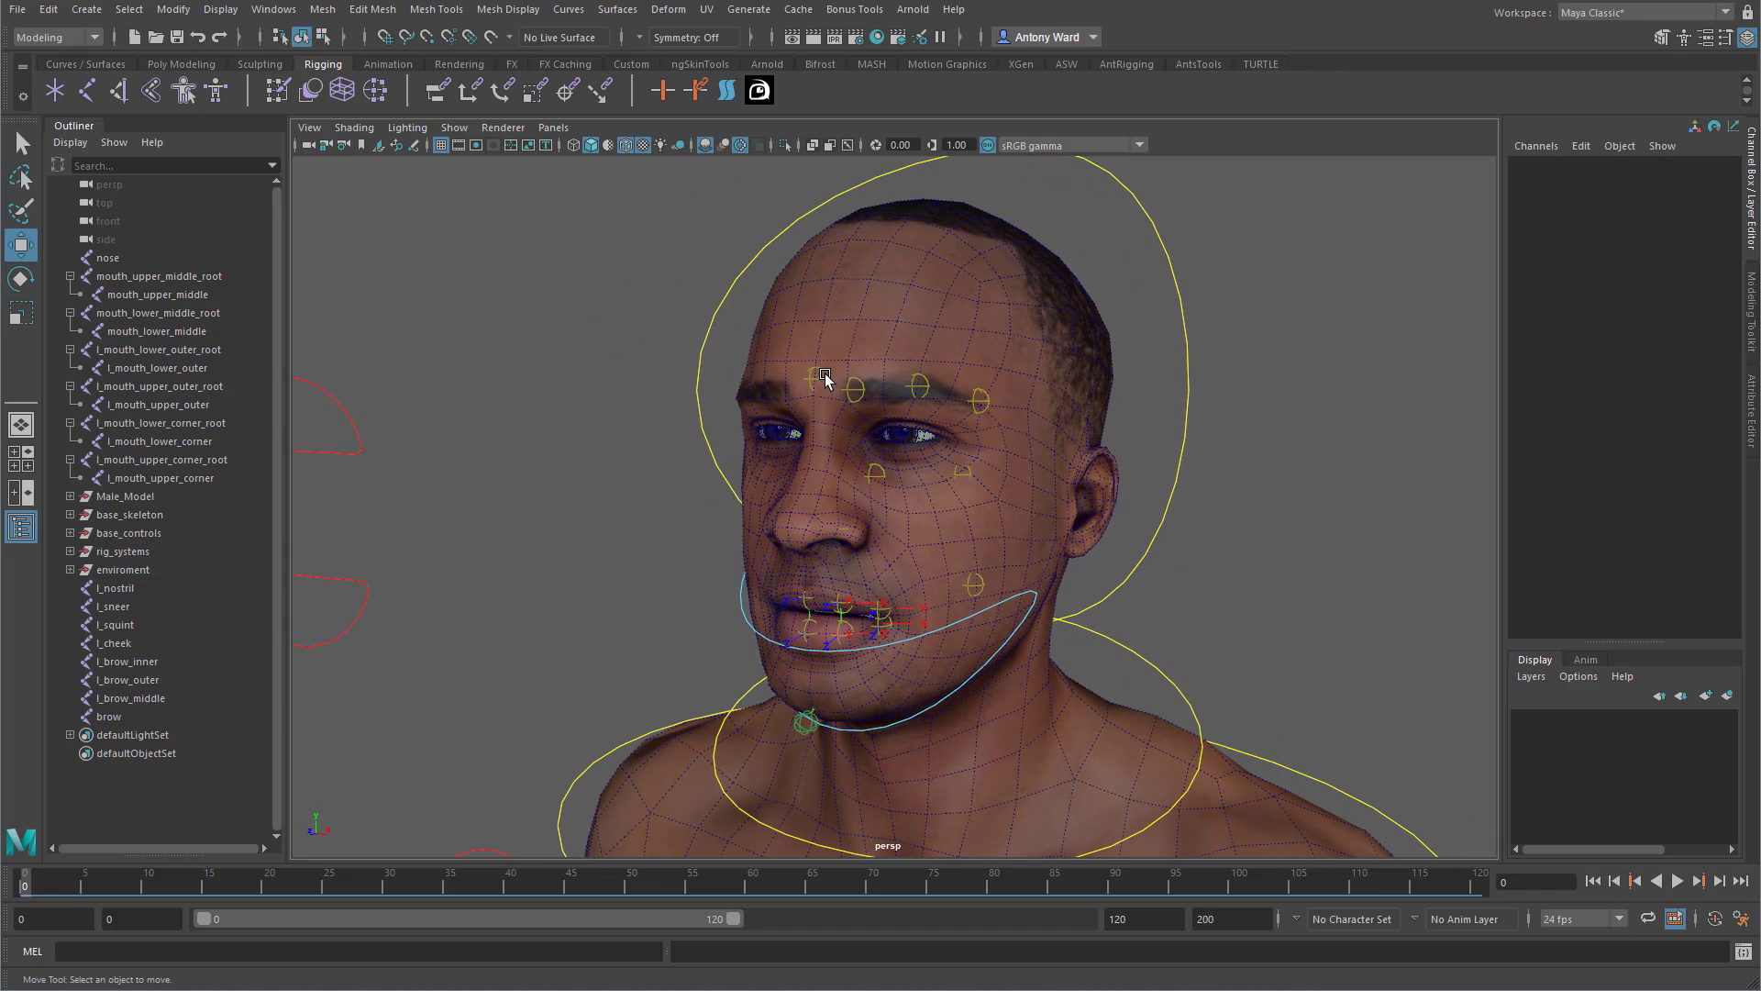
alt+drag(953, 500, 944, 476)
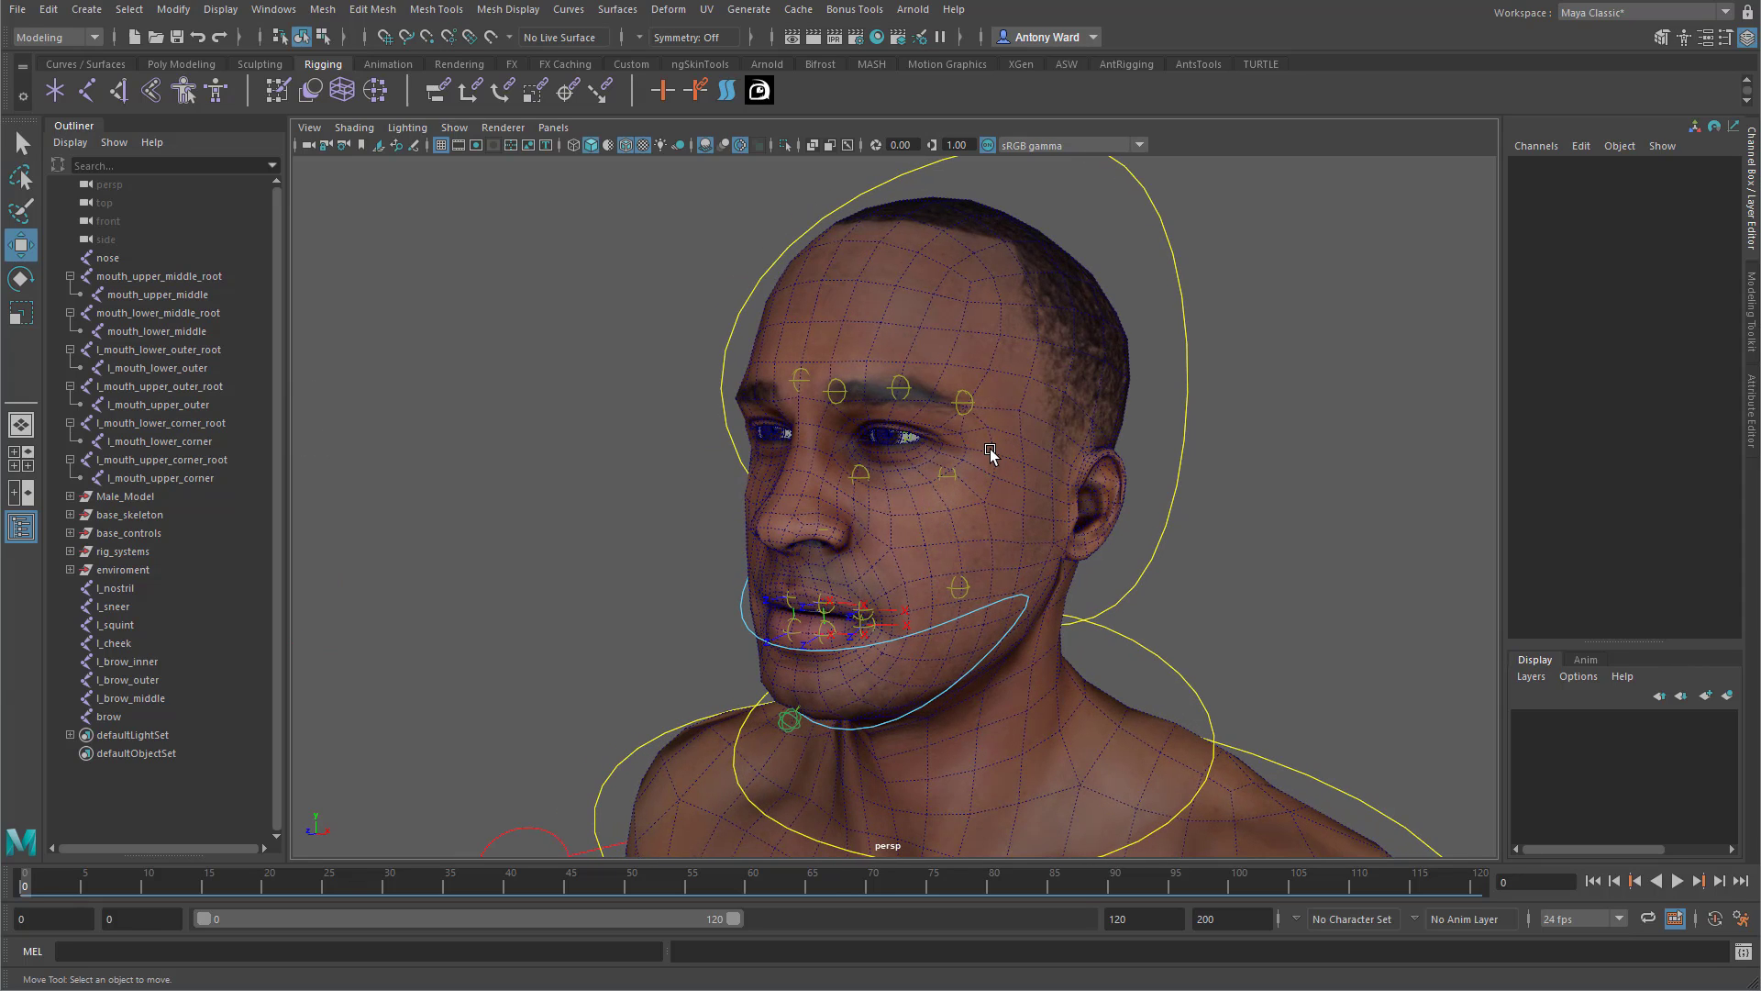
alt+drag(948, 490, 912, 488)
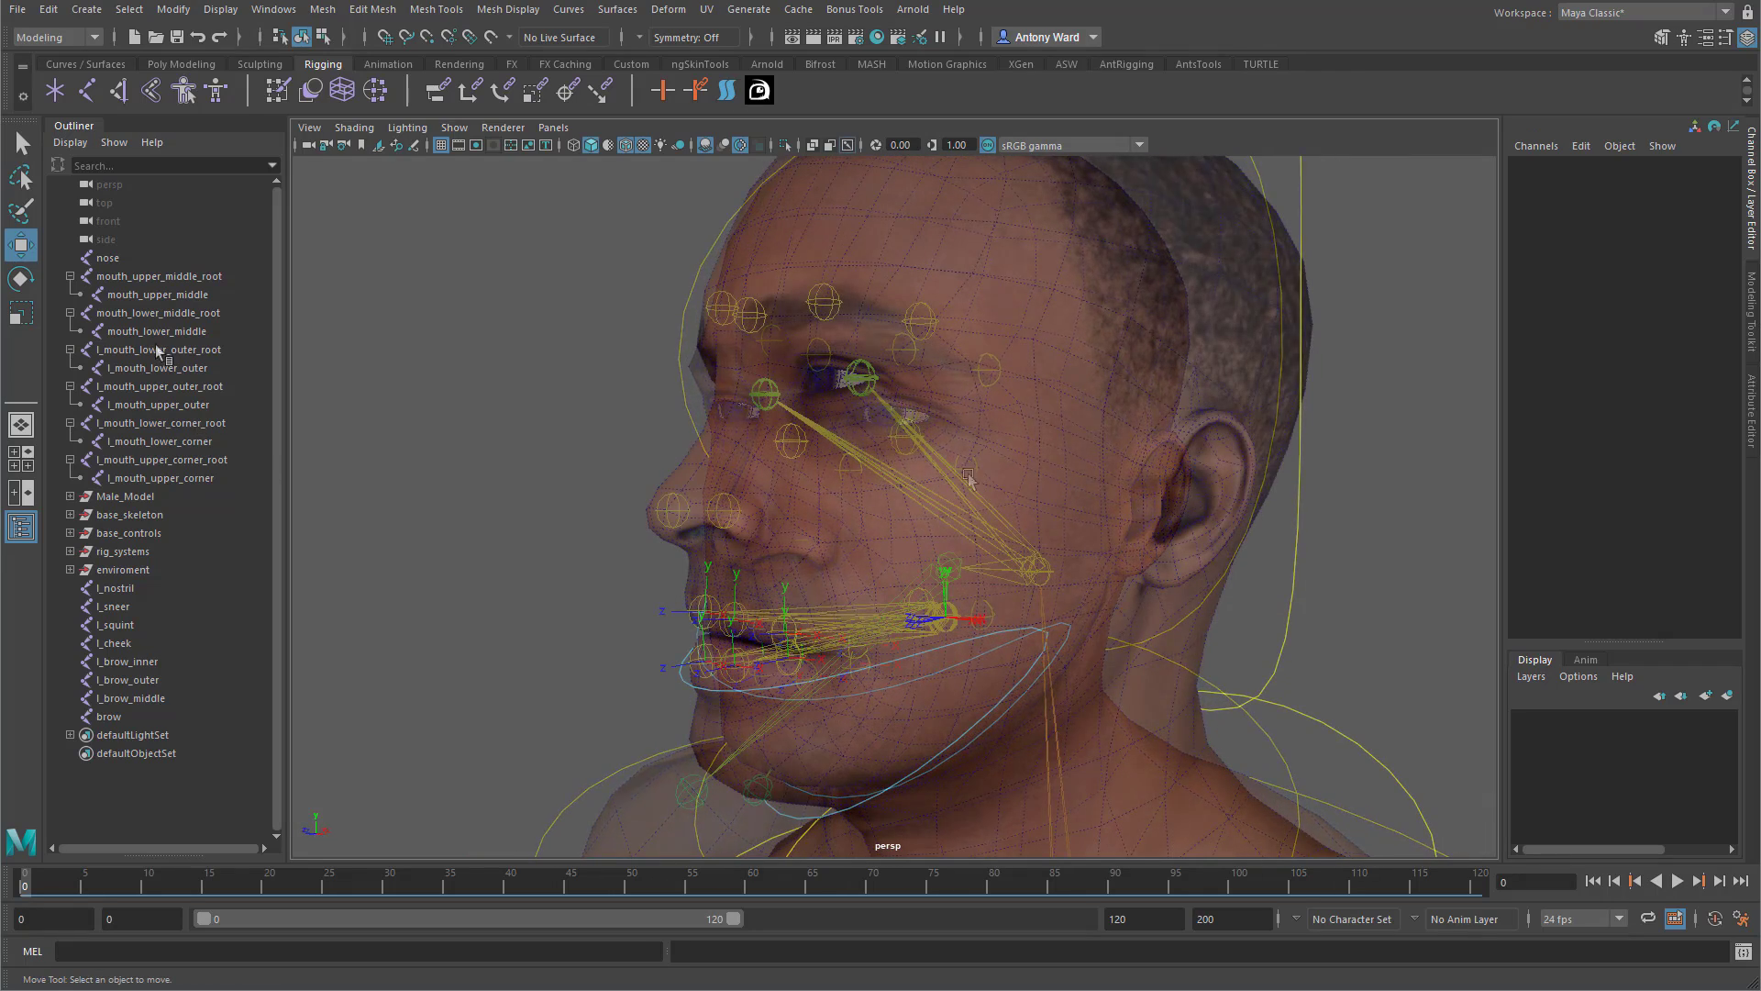
Collapse the hierarchies of all six mouth root joints.
click(70, 276)
click(70, 294)
click(70, 313)
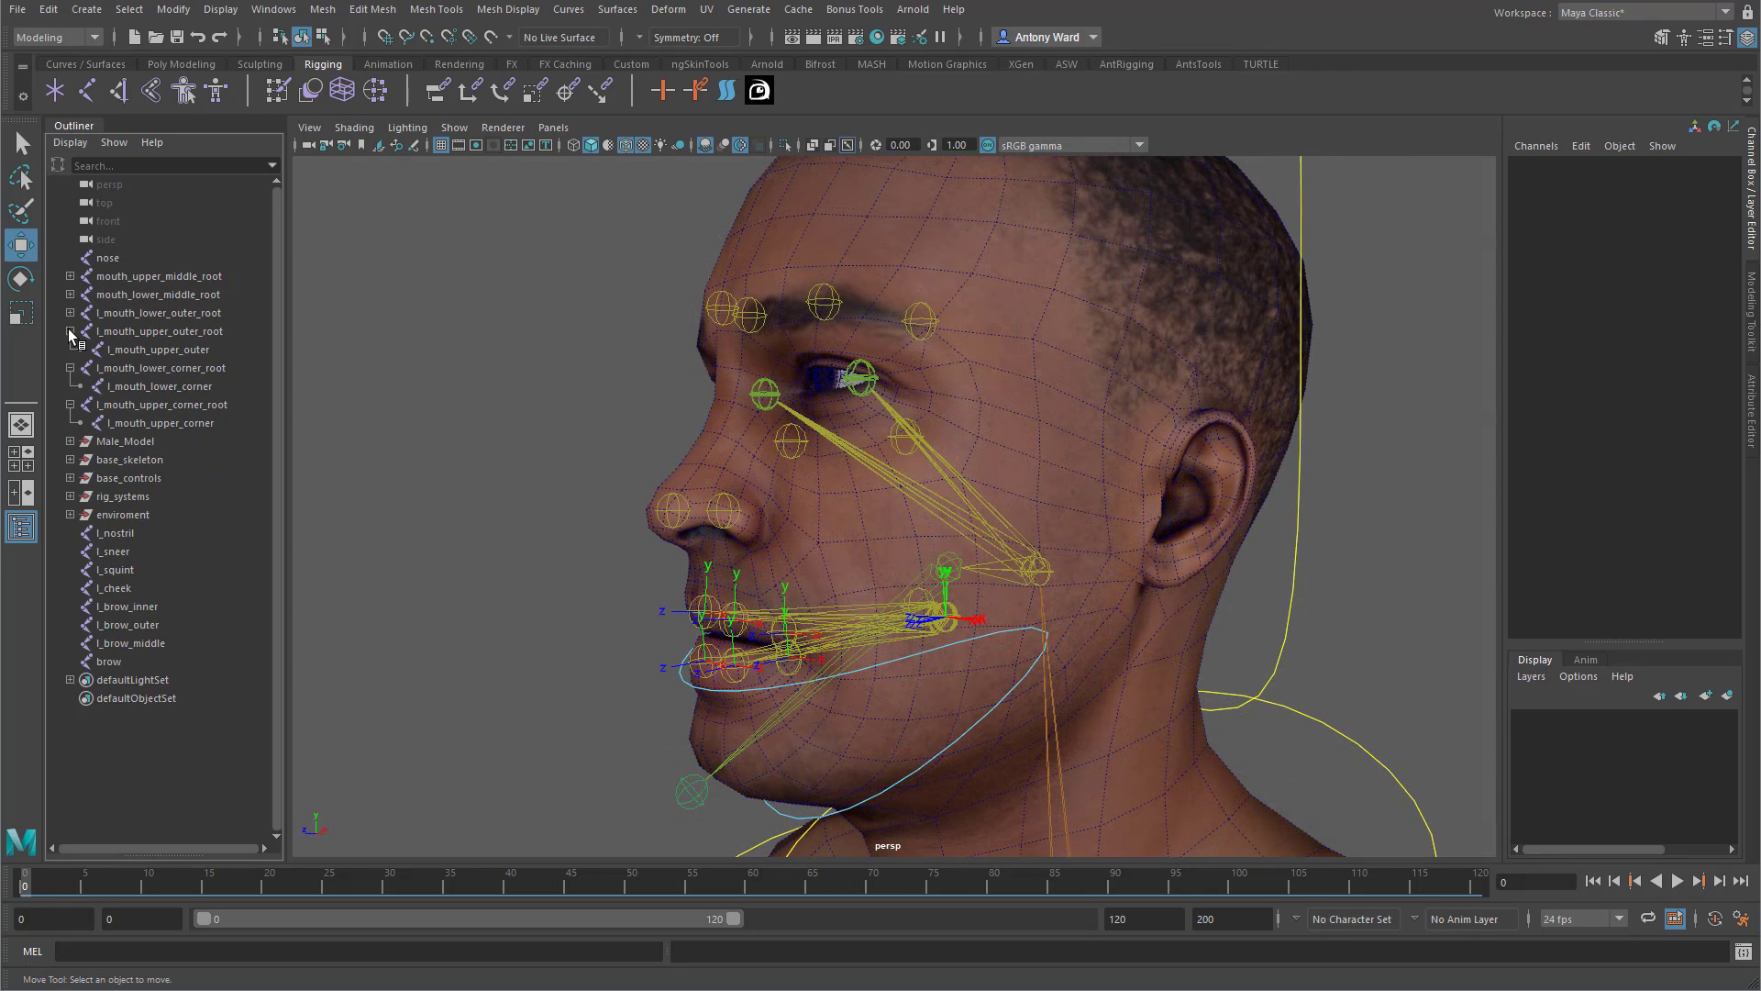
click(71, 331)
click(71, 350)
click(70, 368)
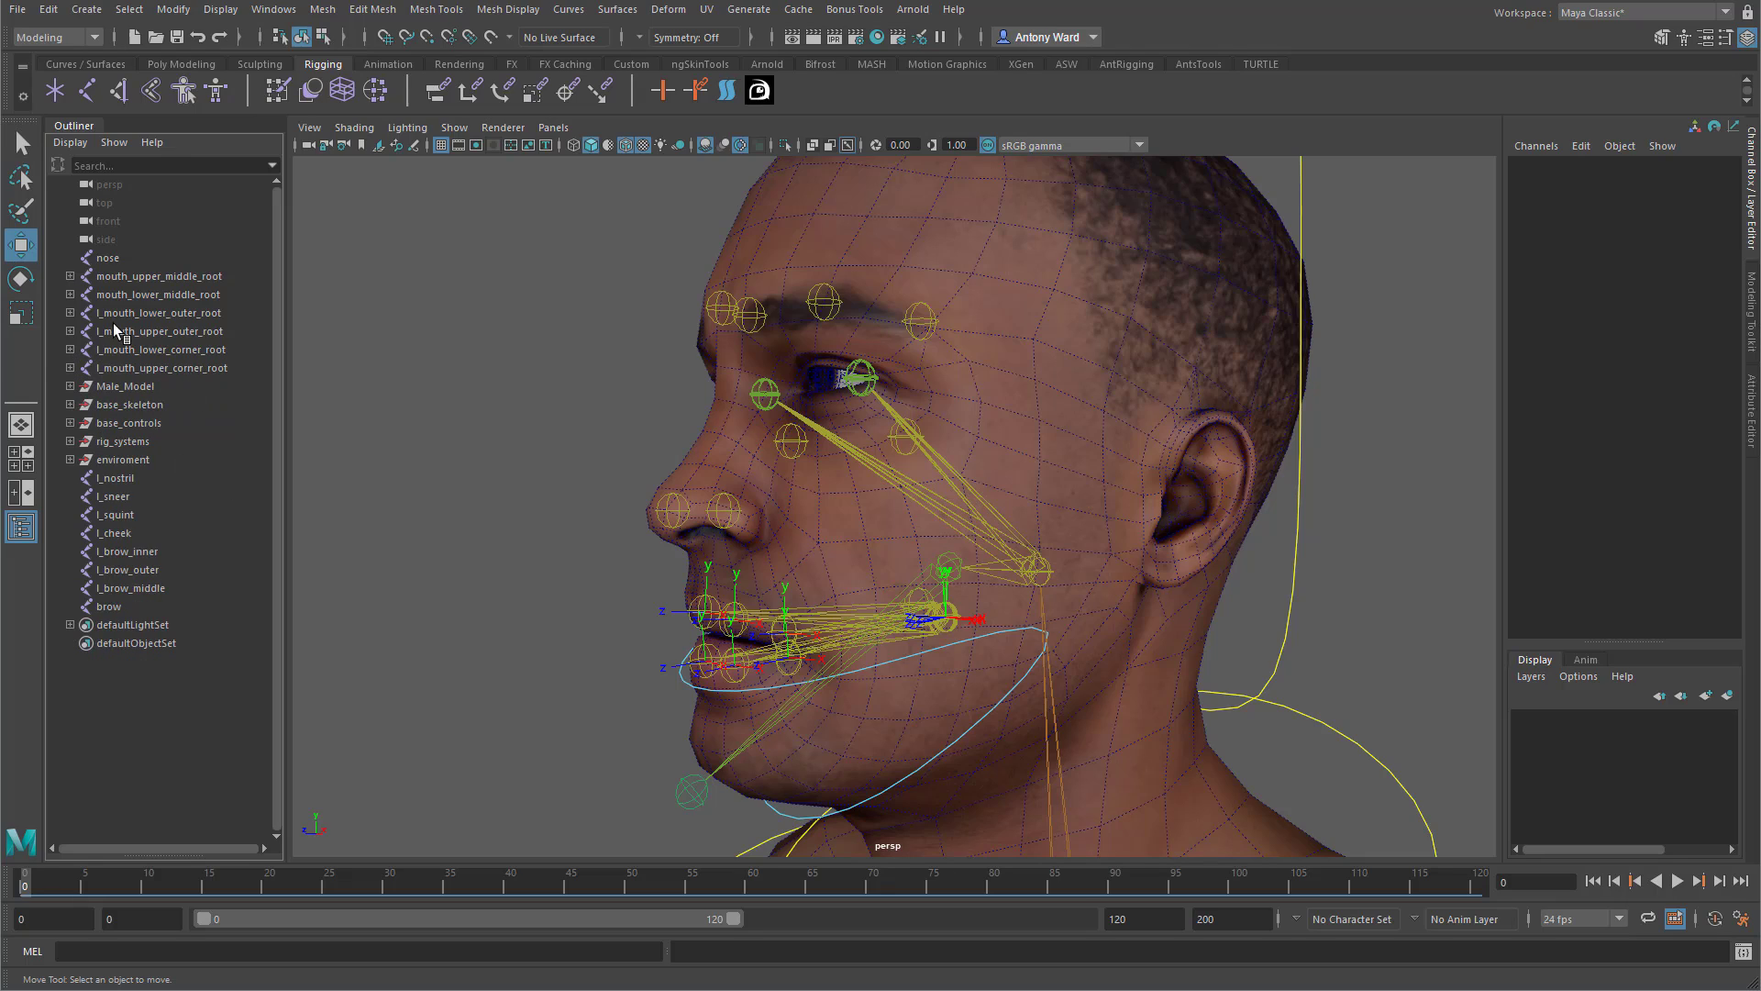
Parent the nose, l_nostril, l_sneer, l_squint, l_cheek, l_brow_inner, l_brow_outer, l_brow_middle and brow joints to the head joint.
click(108, 258)
ctrl+drag(123, 481, 128, 607)
alt+drag(1053, 581, 1043, 587)
click(1049, 570)
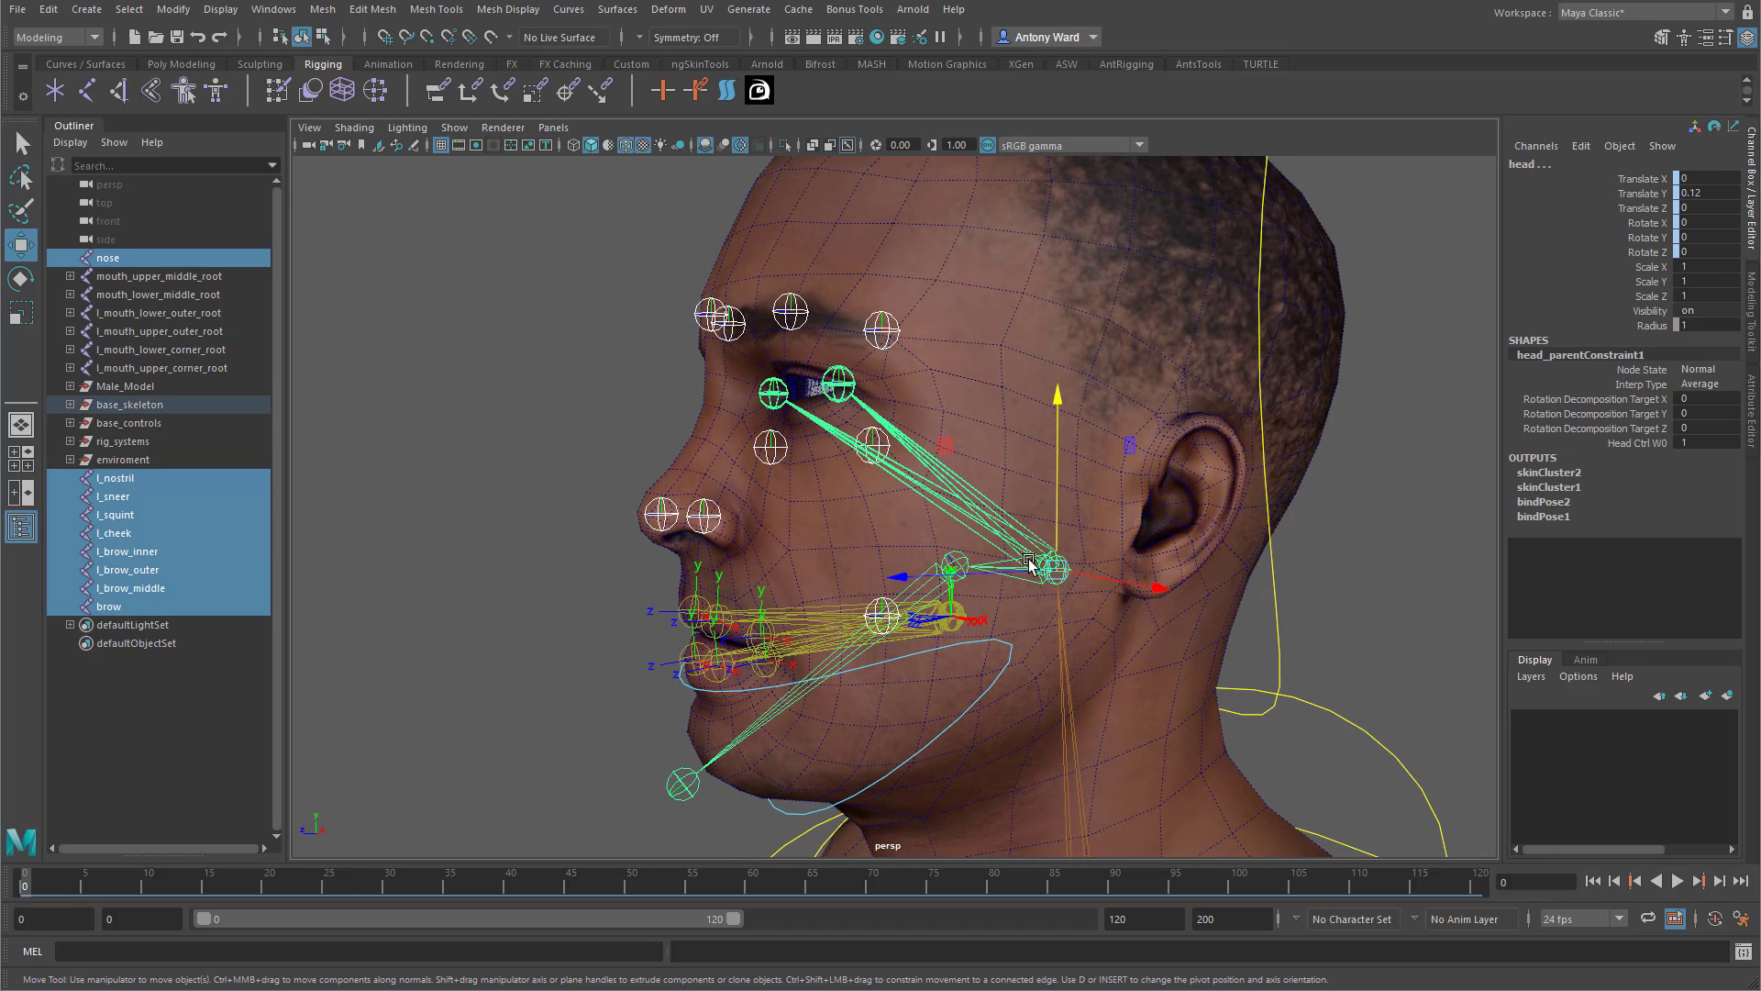
key(p)
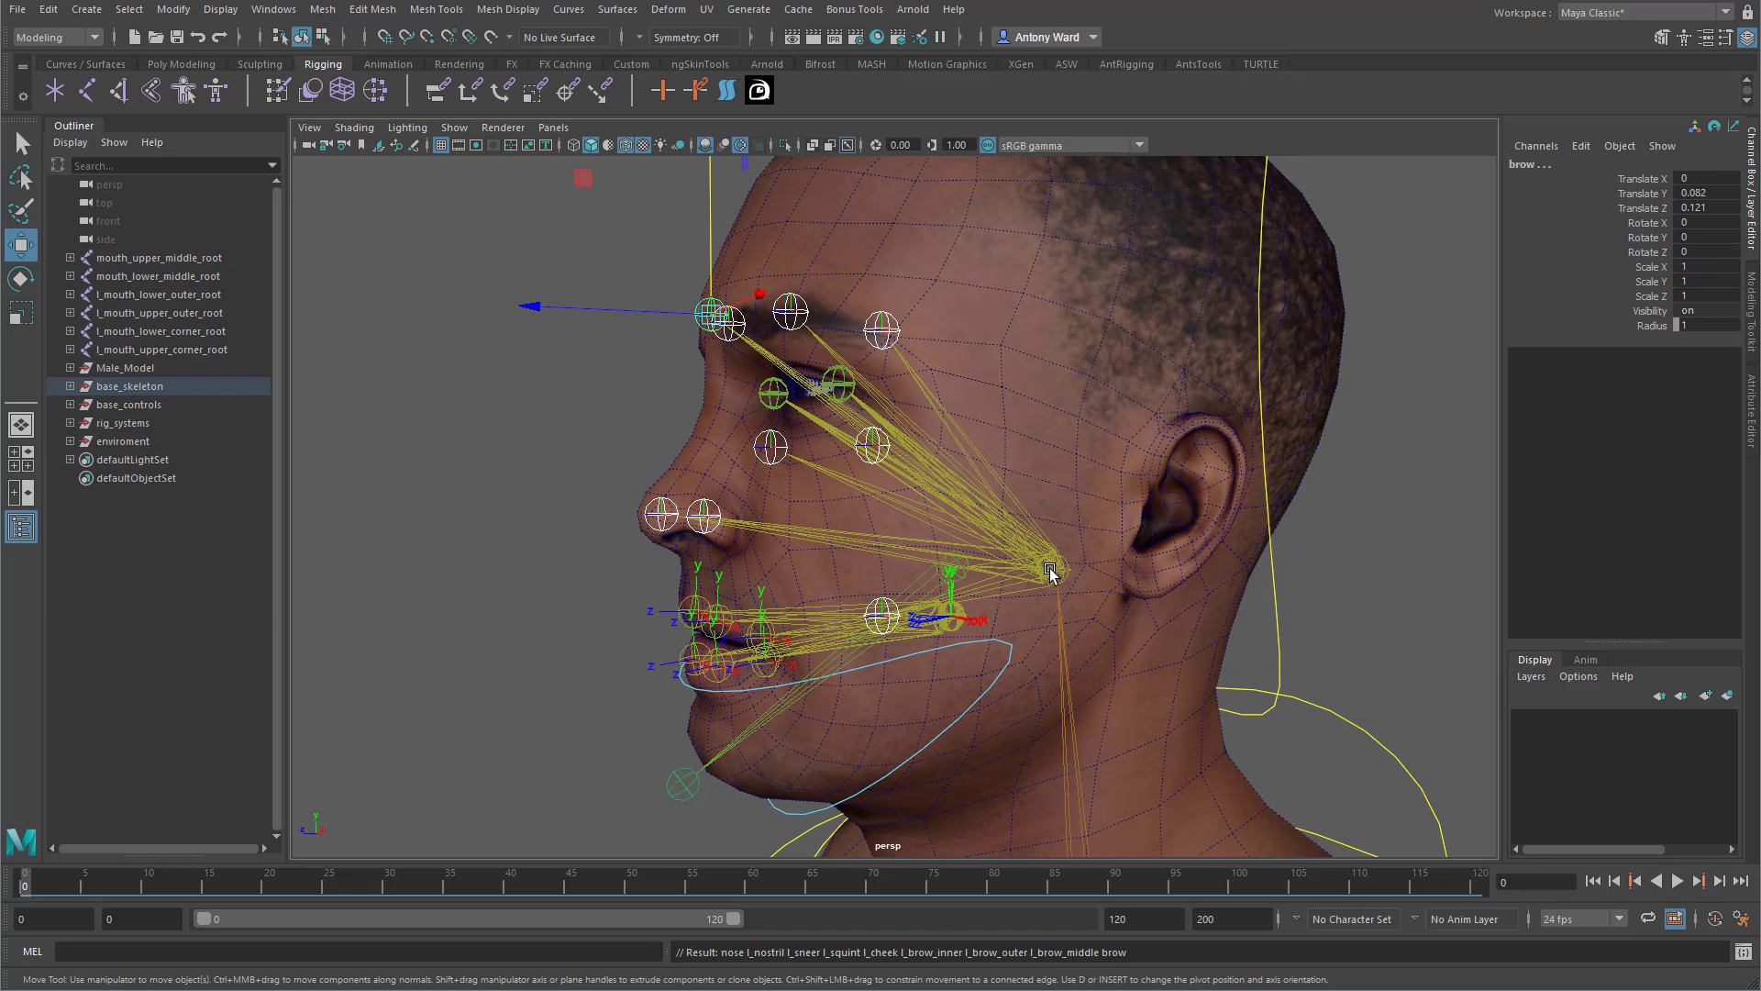
Rotate the head control to test how the parented face joints follow, and undo the rotation.
alt+drag(937, 620, 1013, 624)
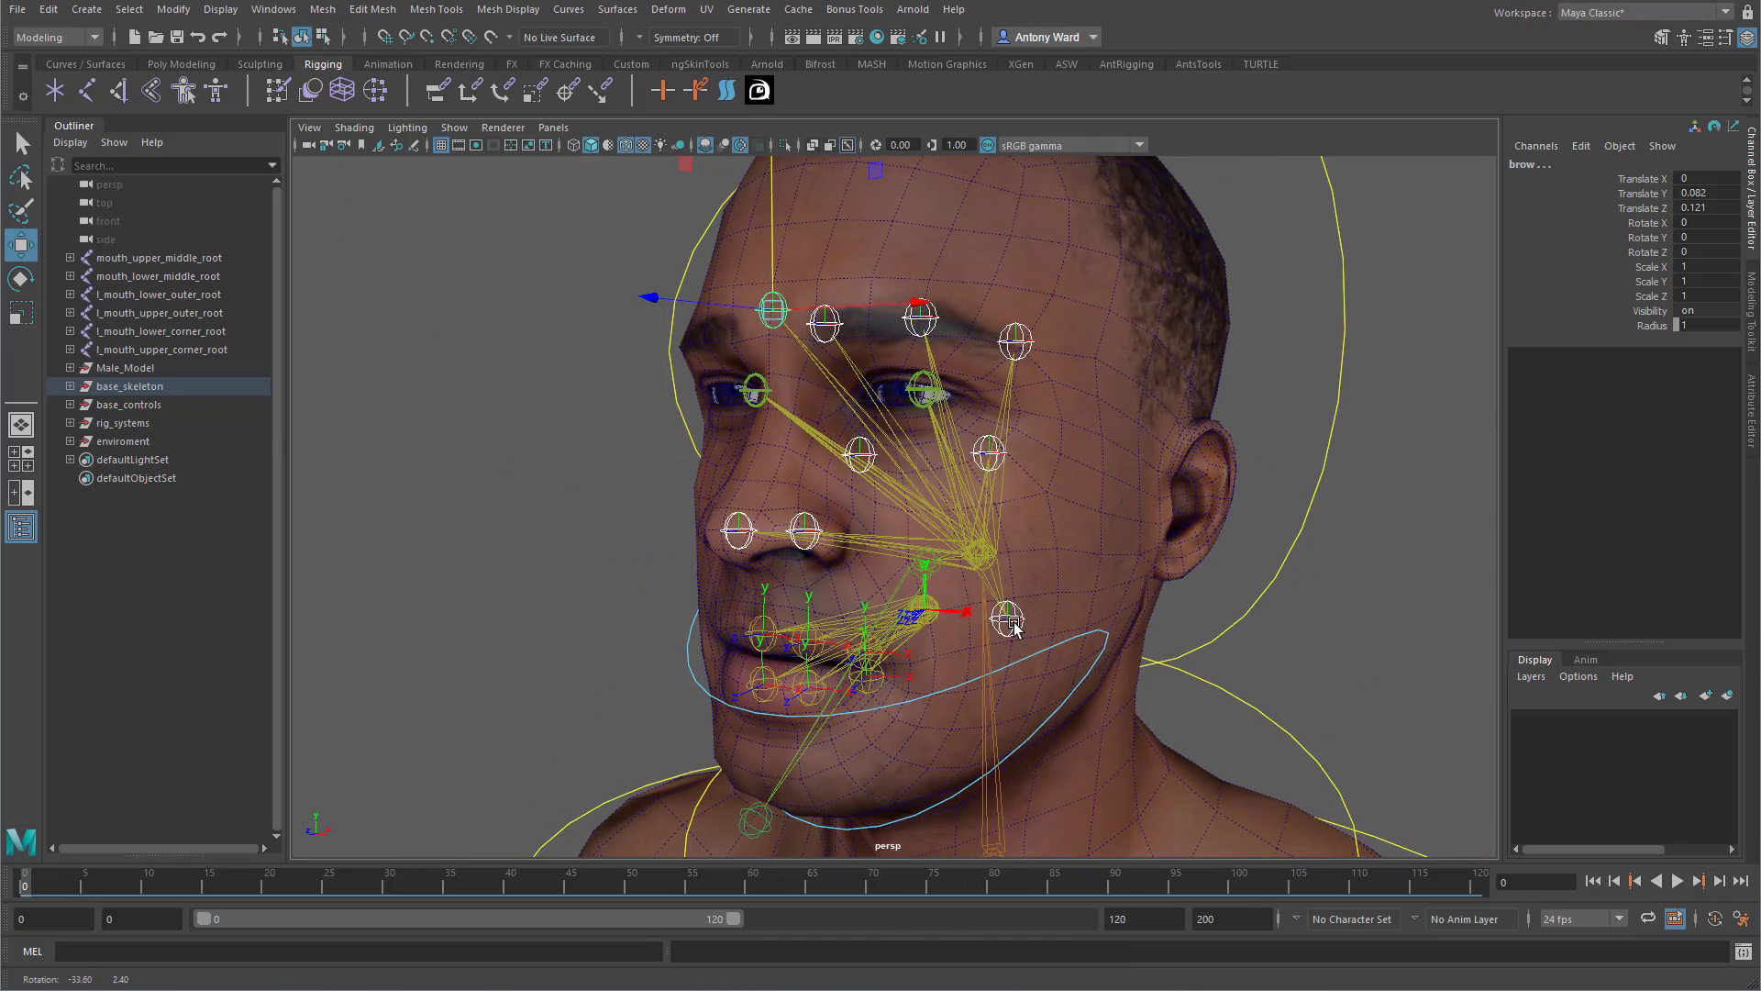
alt+right_drag(1013, 623, 1046, 590)
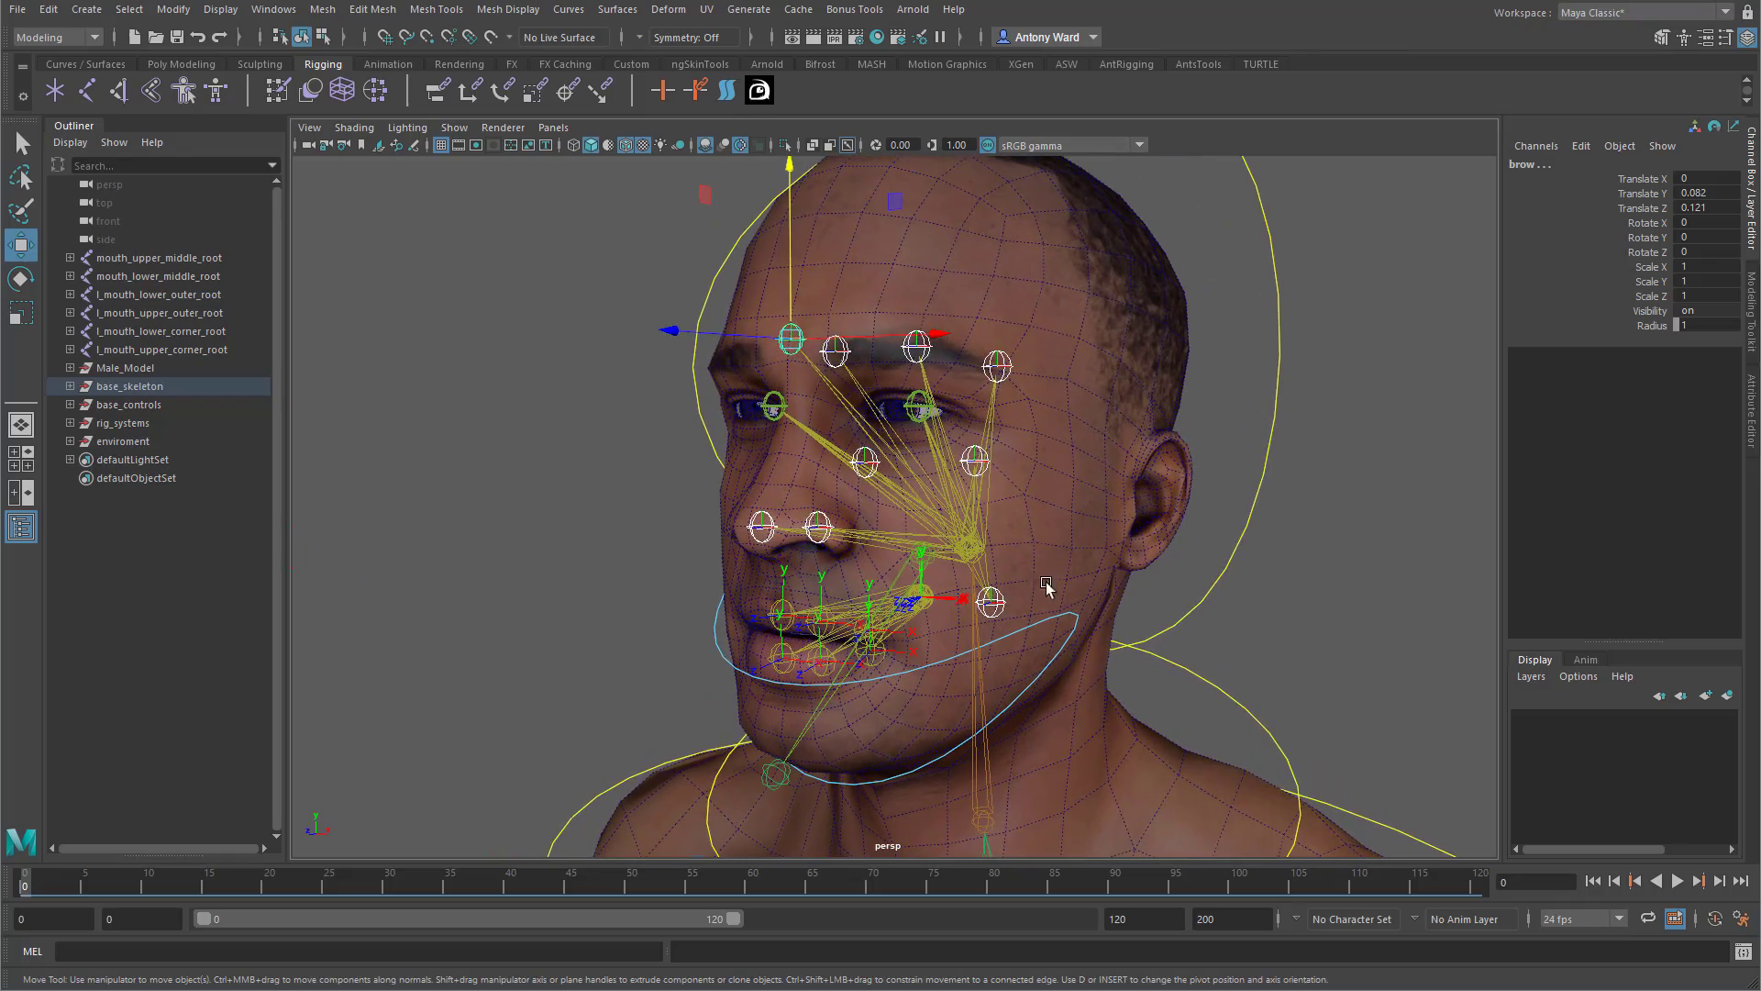
click(1252, 541)
key(e)
mouse_move(982, 539)
mouse_down()
mouse_move(1015, 507)
mouse_move(908, 542)
mouse_move(934, 567)
mouse_move(1009, 535)
mouse_up()
key(ctrl+z)
Parent mouth_upper_middle_root, l_mouth_upper_outer_root and l_mouth_upper_corner_root to the head joint.
alt+drag(886, 652, 857, 598)
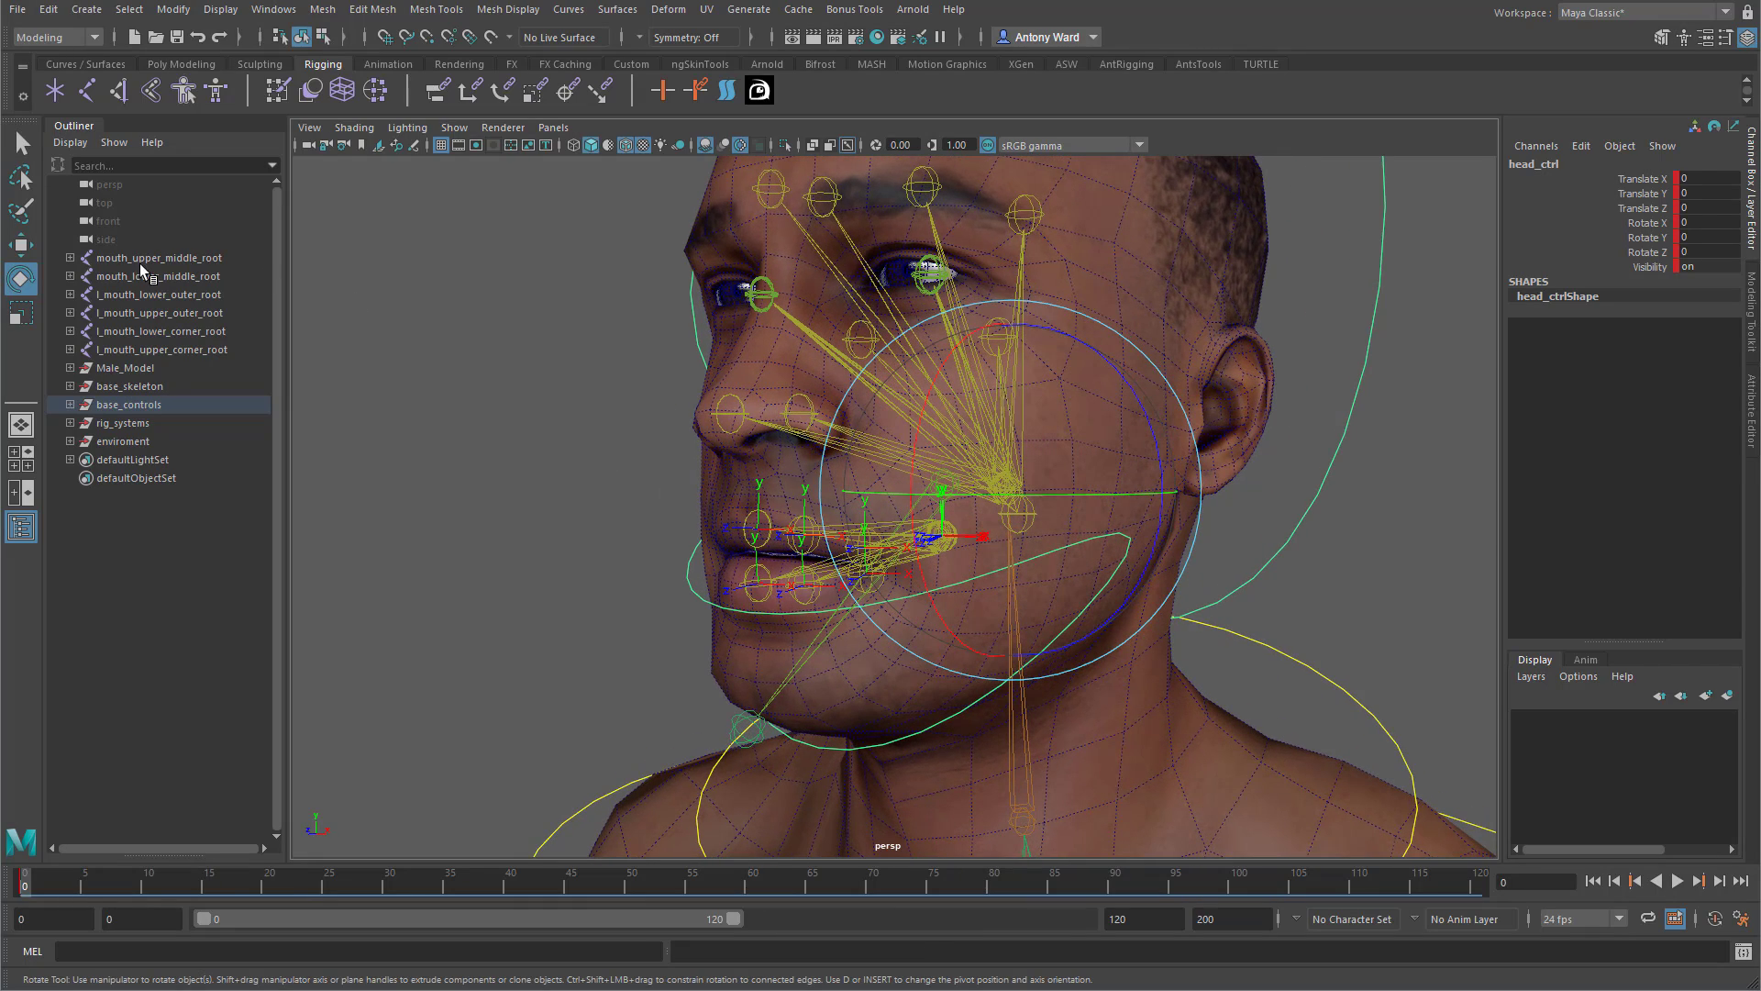
click(162, 259)
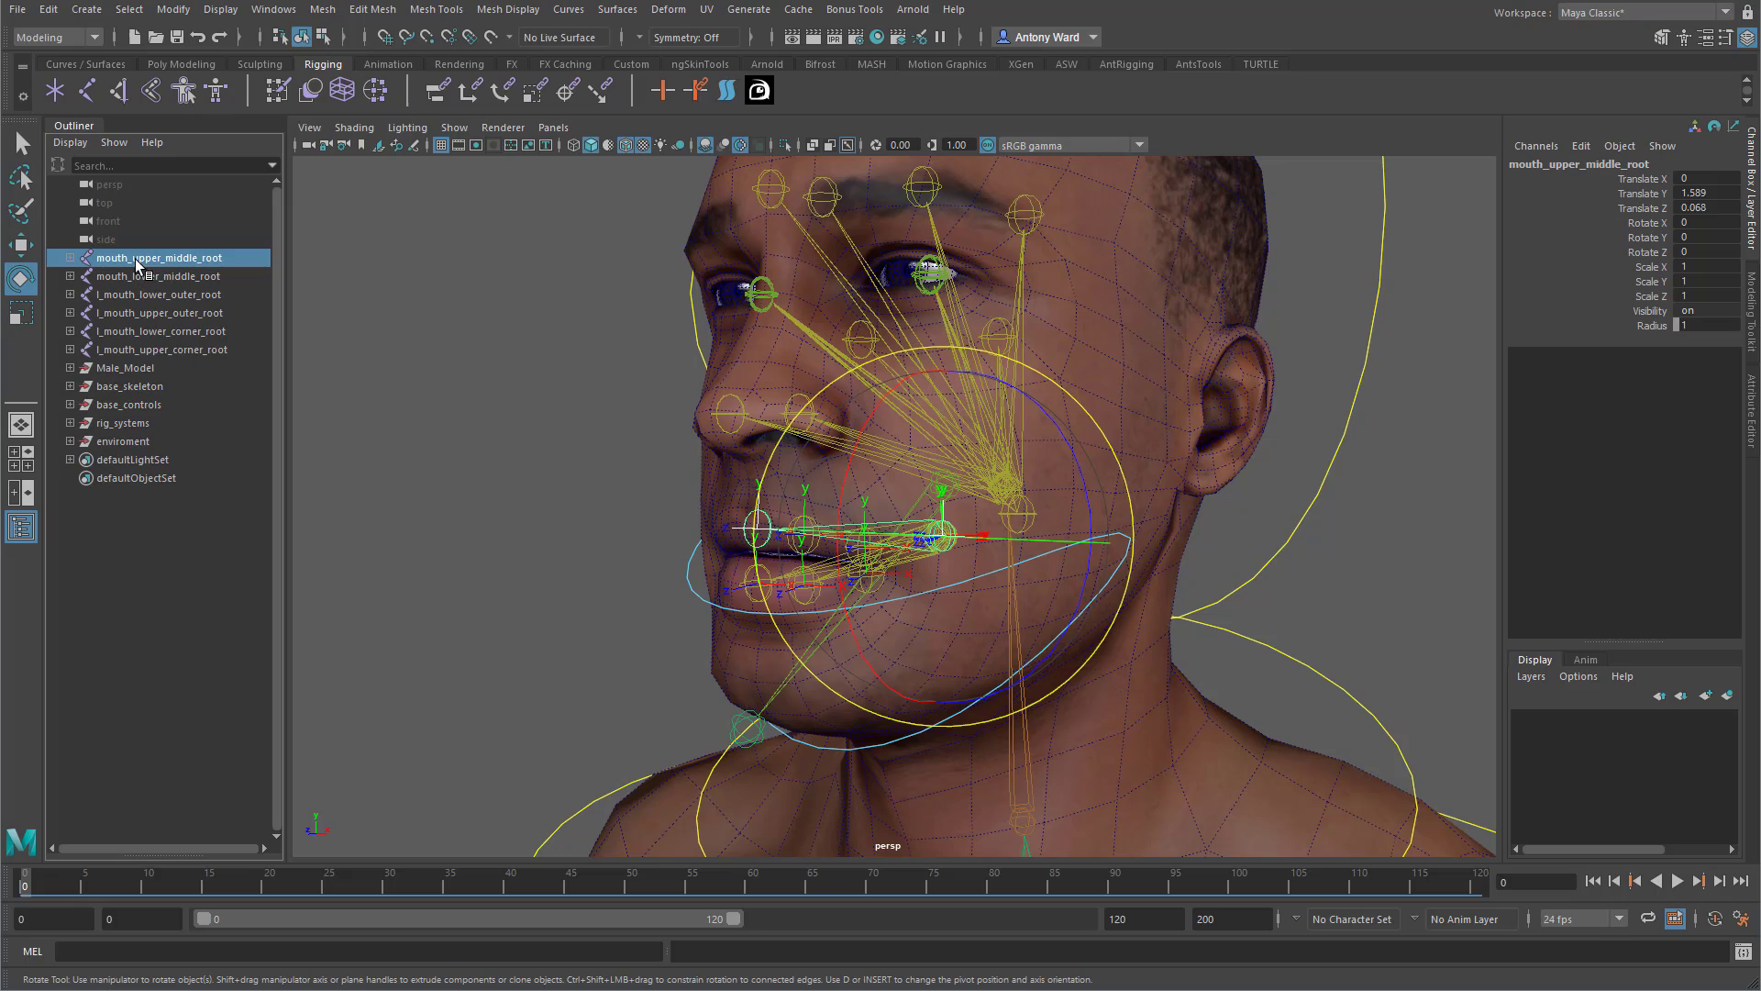
ctrl+click(161, 314)
ctrl+click(178, 352)
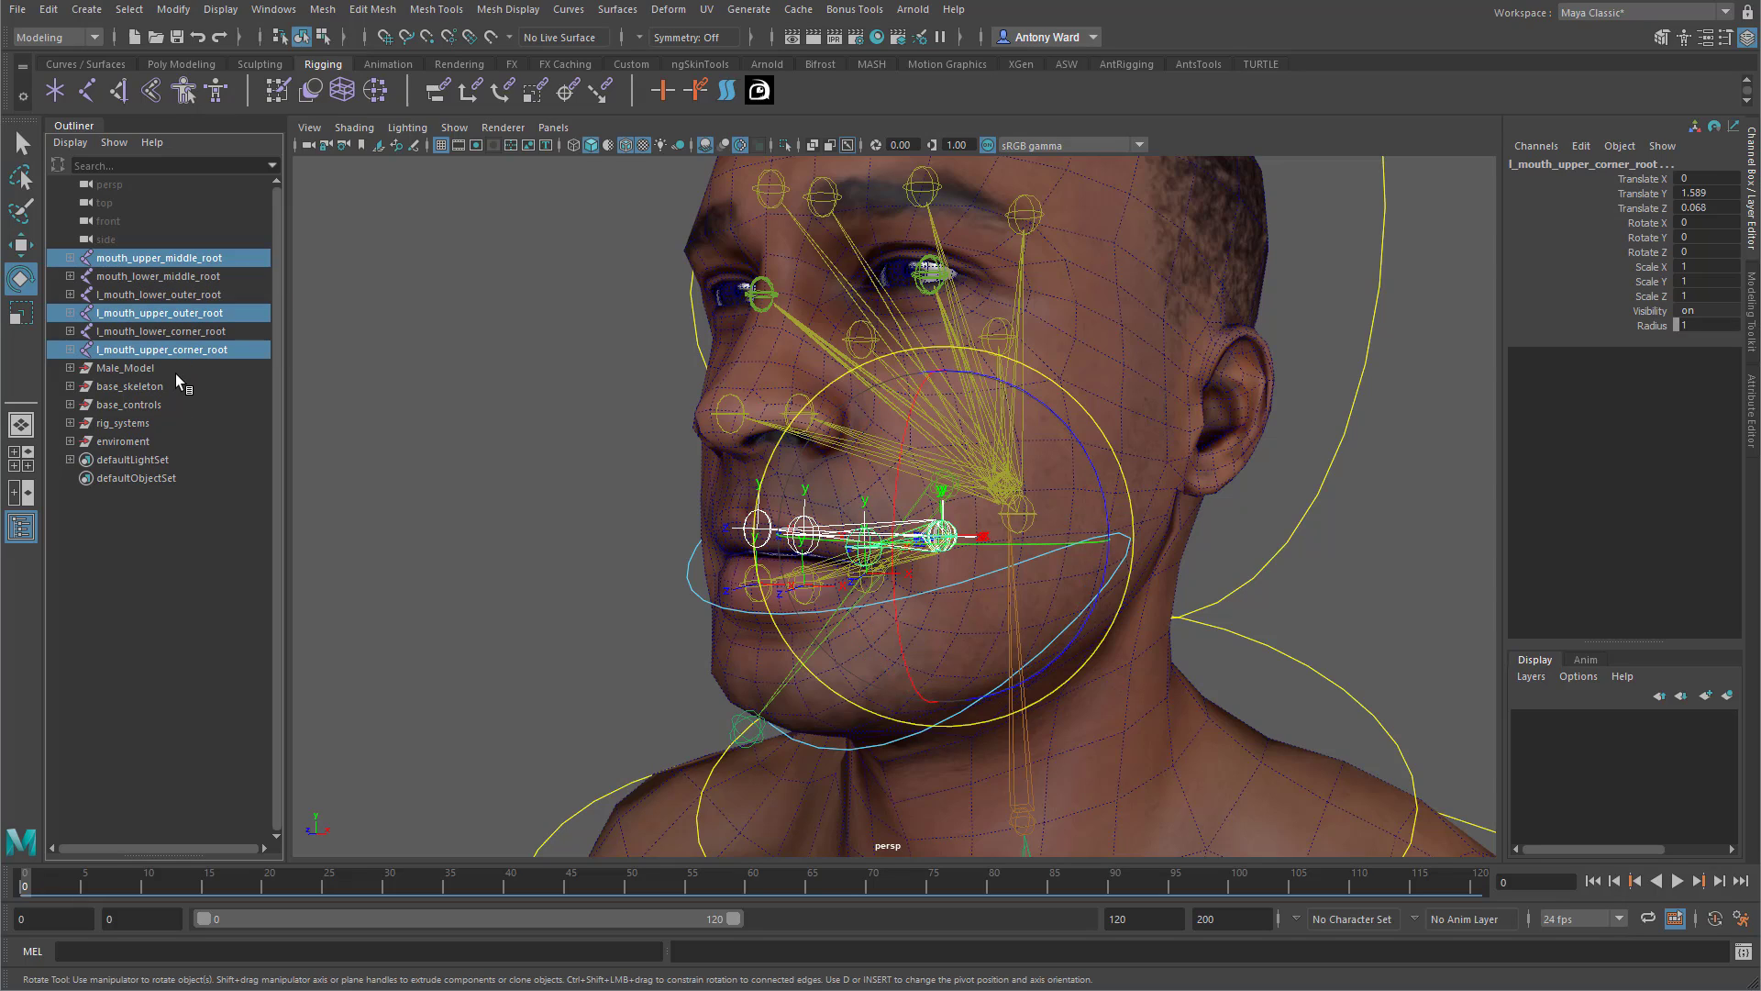
alt+drag(1280, 559, 1230, 572)
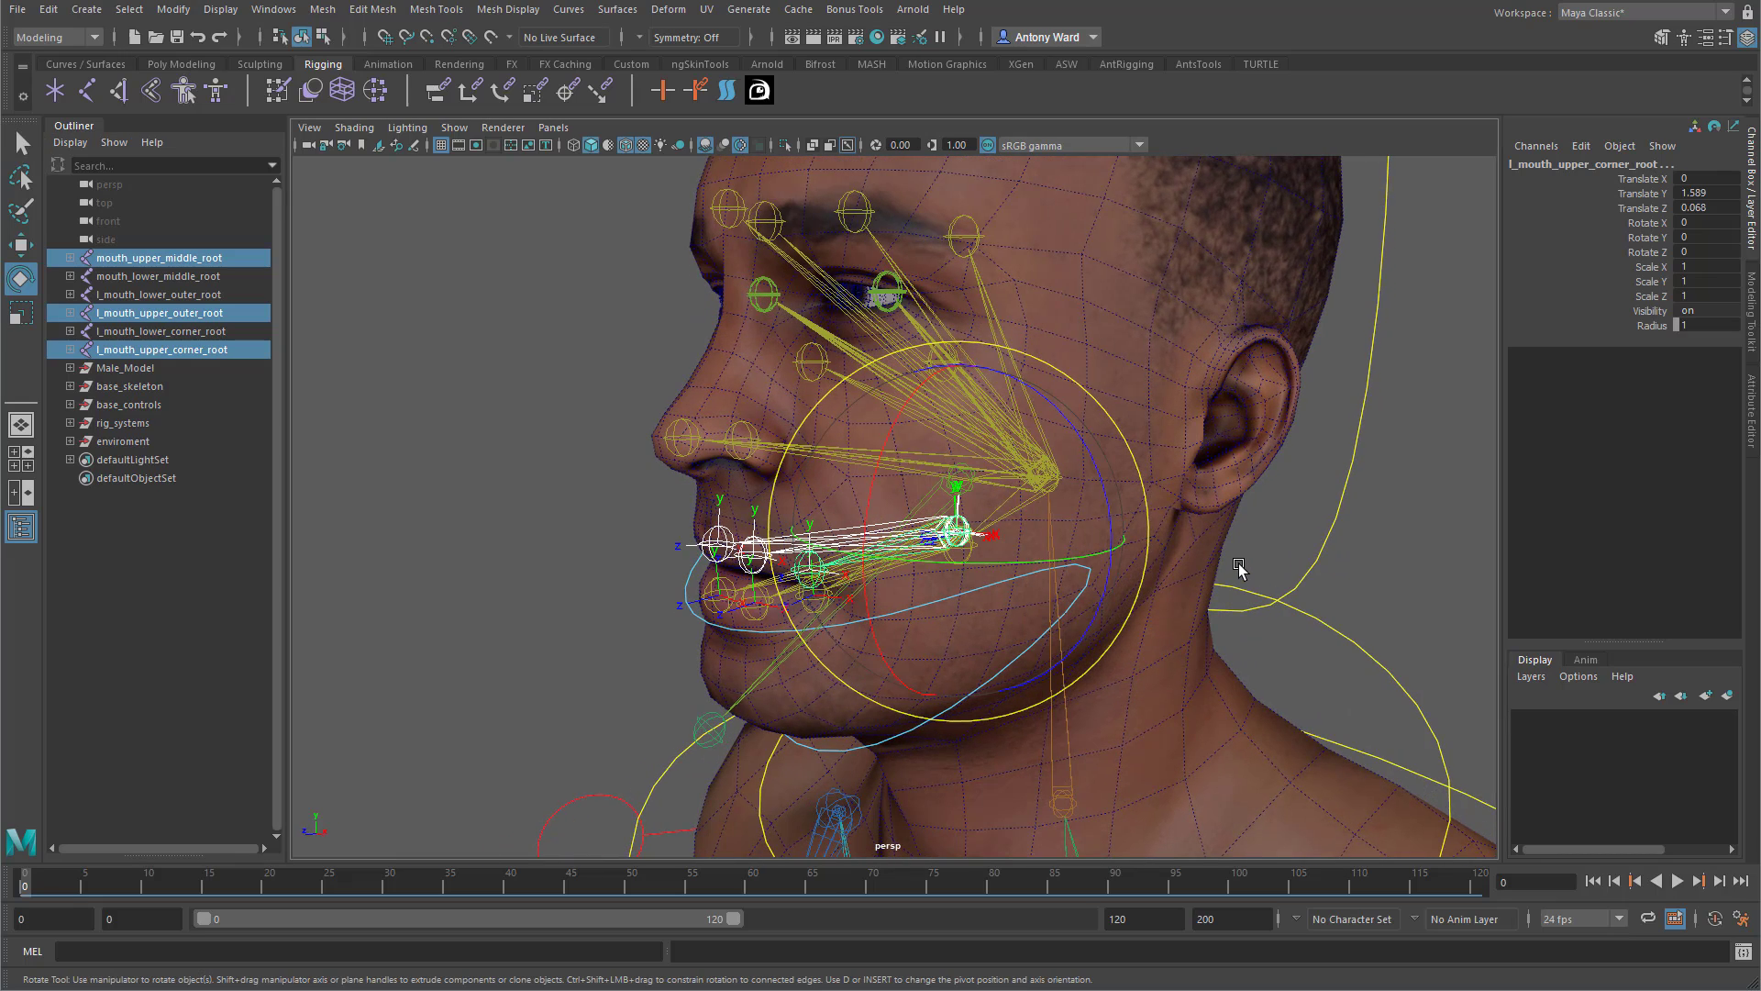
key(t)
shift+click(1048, 459)
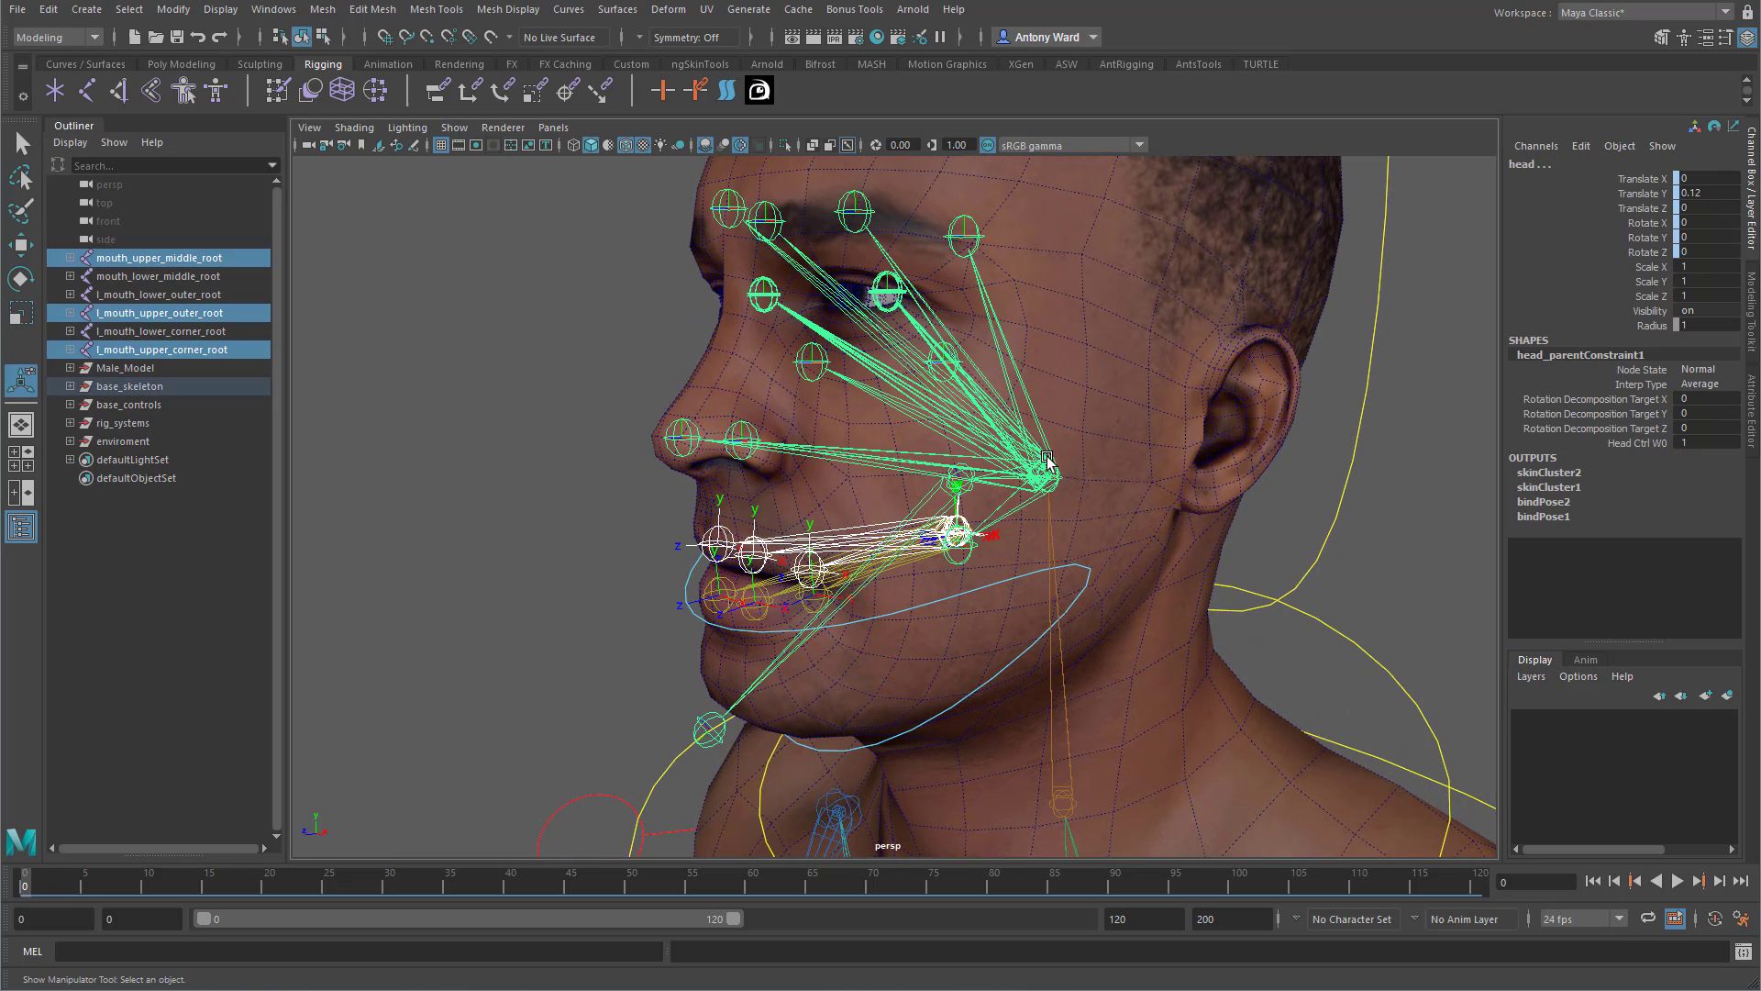
key(p)
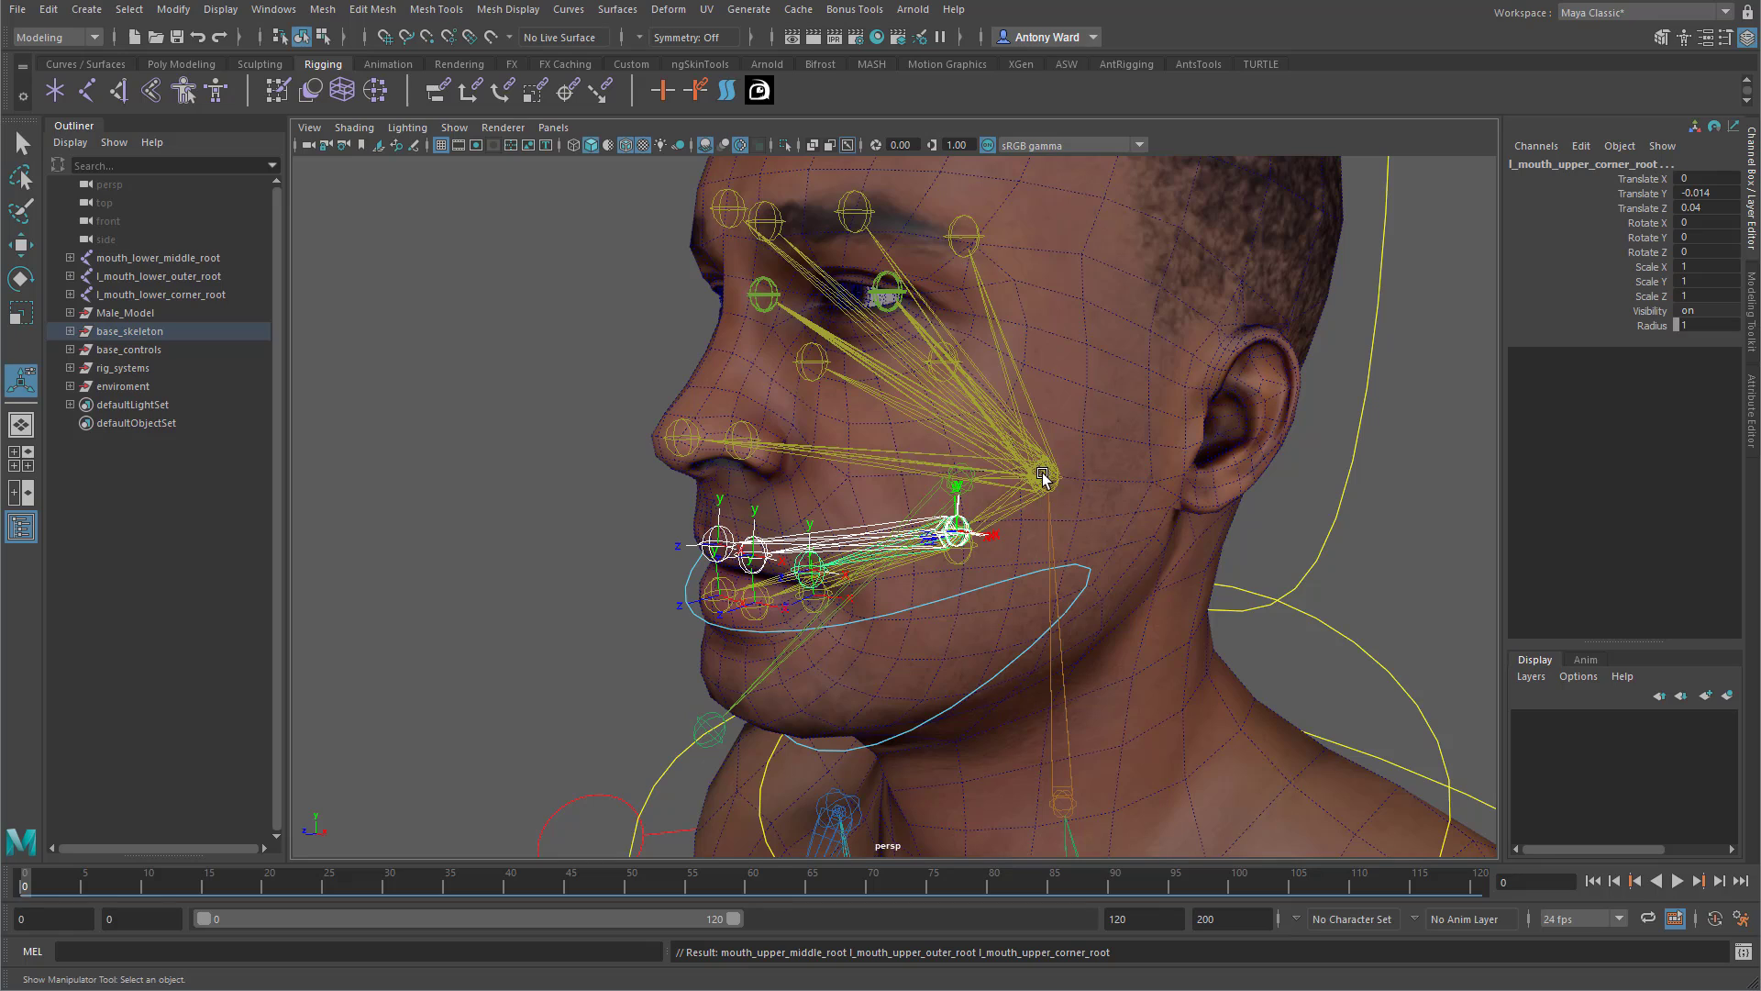
Parent mouth_lower_middle_root, l_mouth_lower_outer_root and l_mouth_lower_corner_root to the jaw joint.
alt+drag(896, 537, 821, 538)
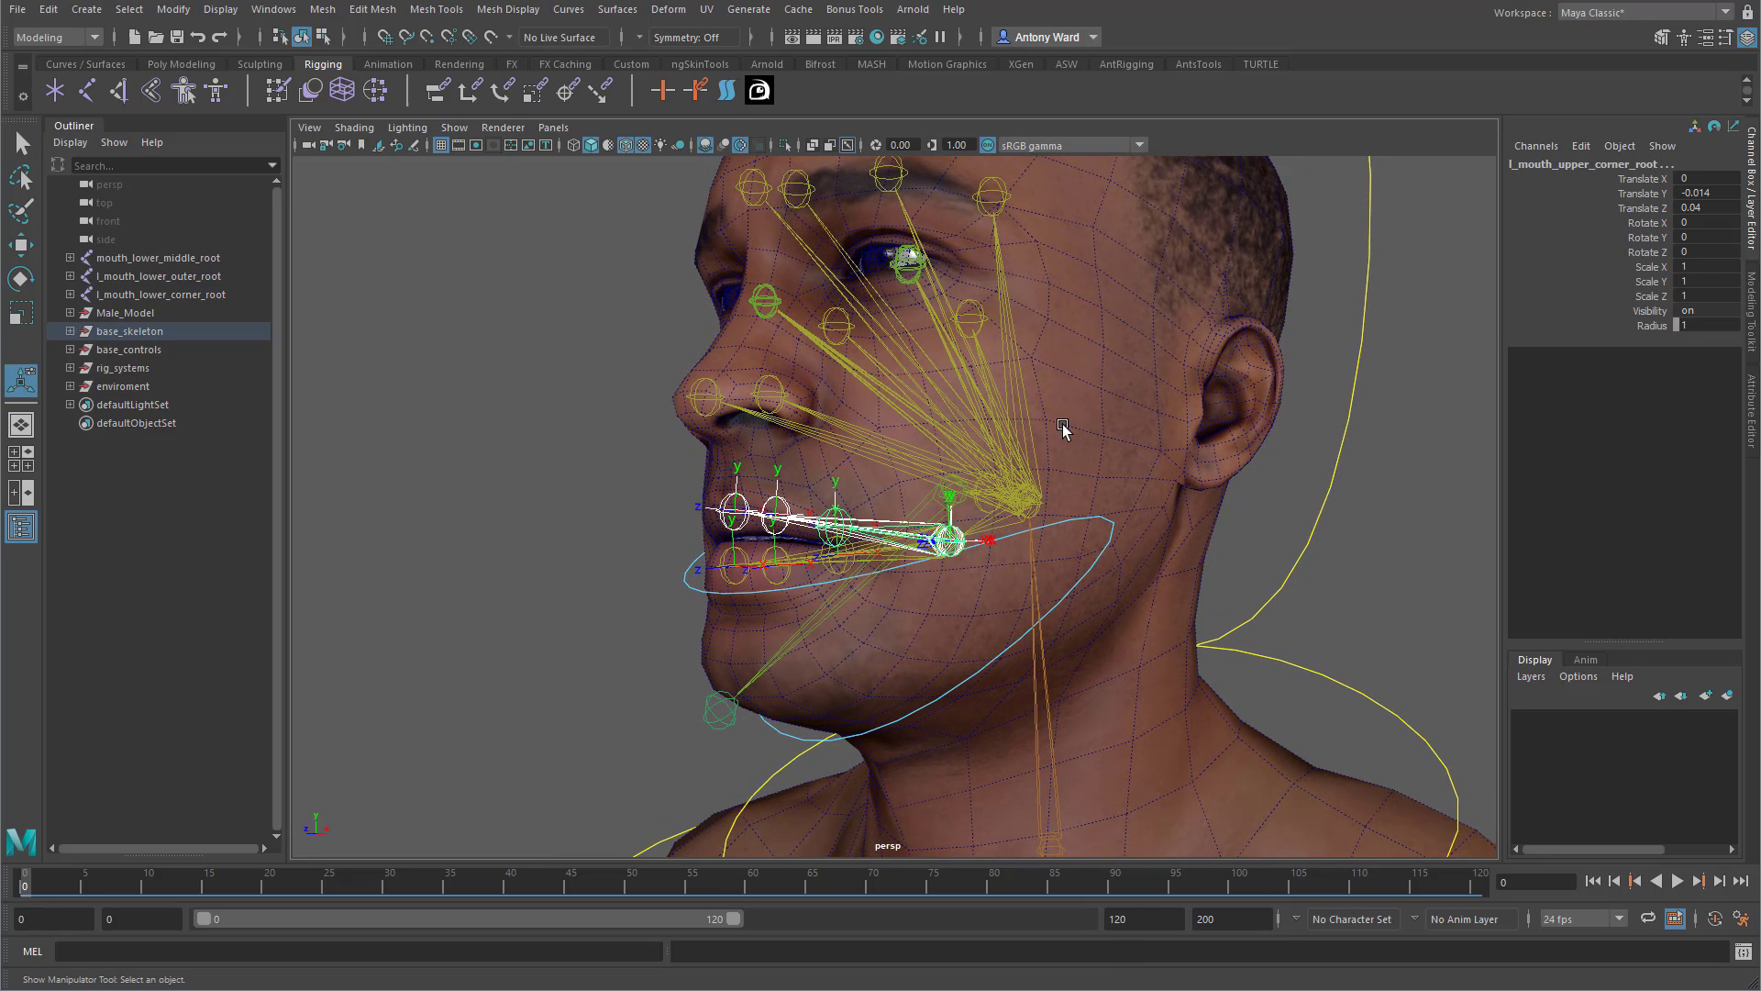
alt+drag(835, 683, 789, 669)
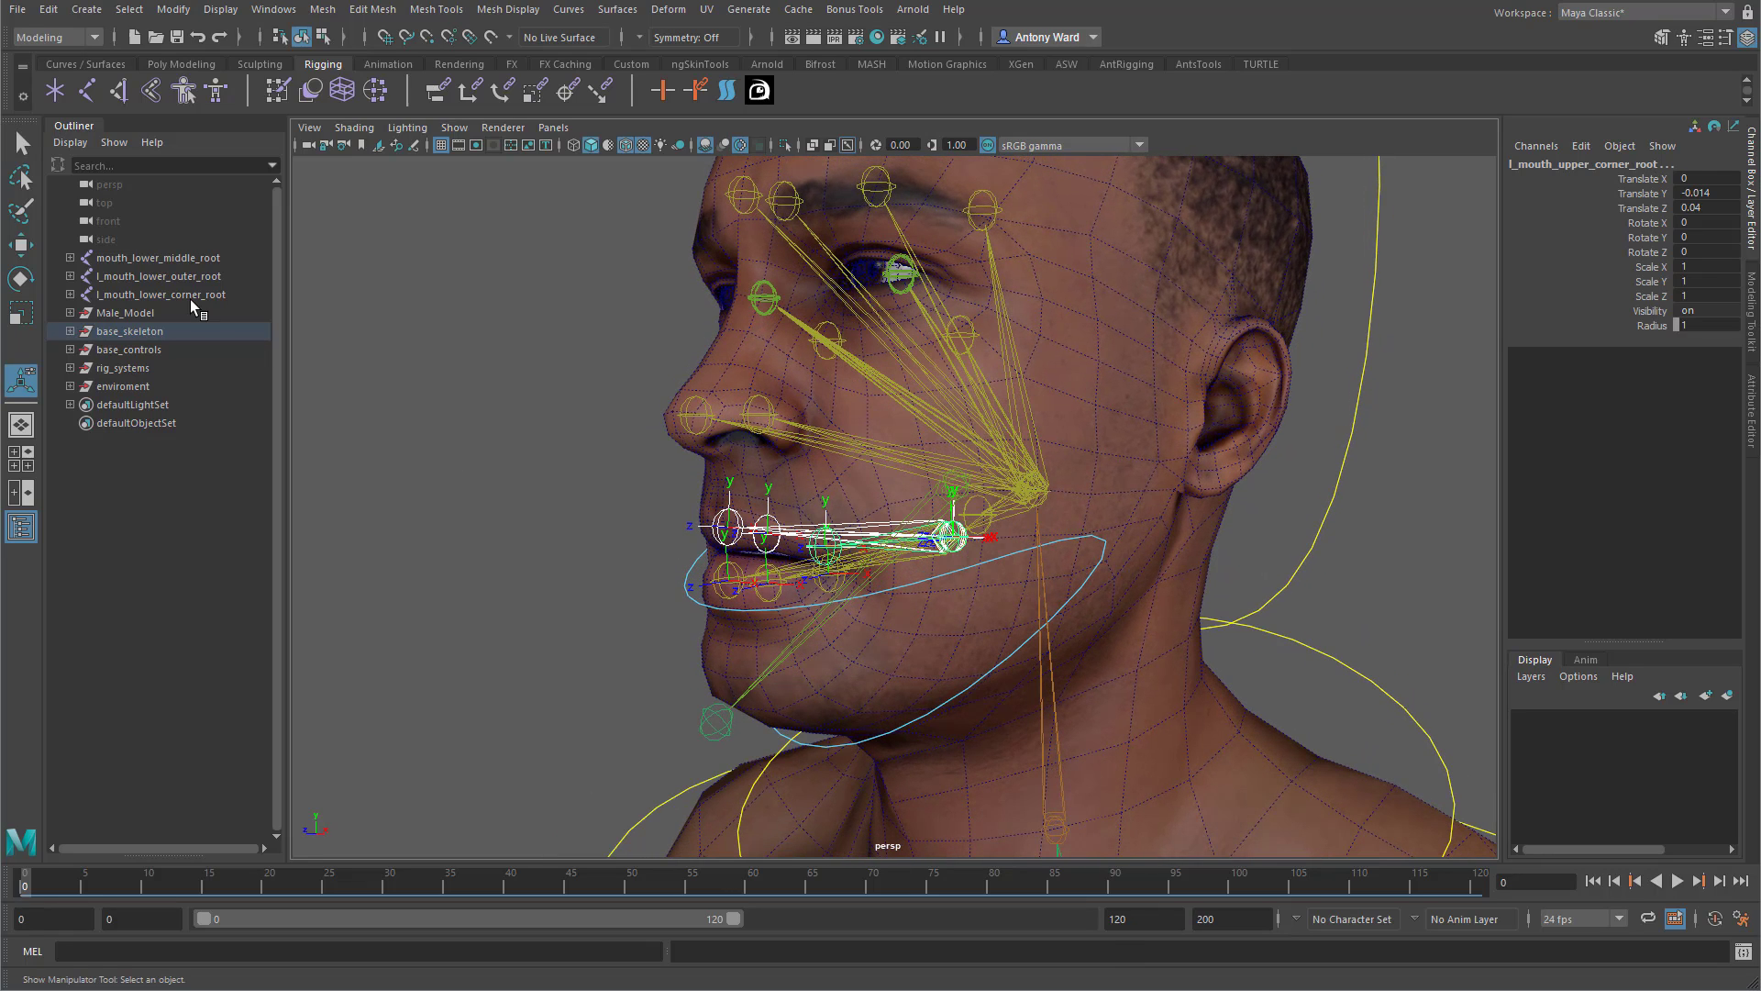
drag(191, 261, 190, 288)
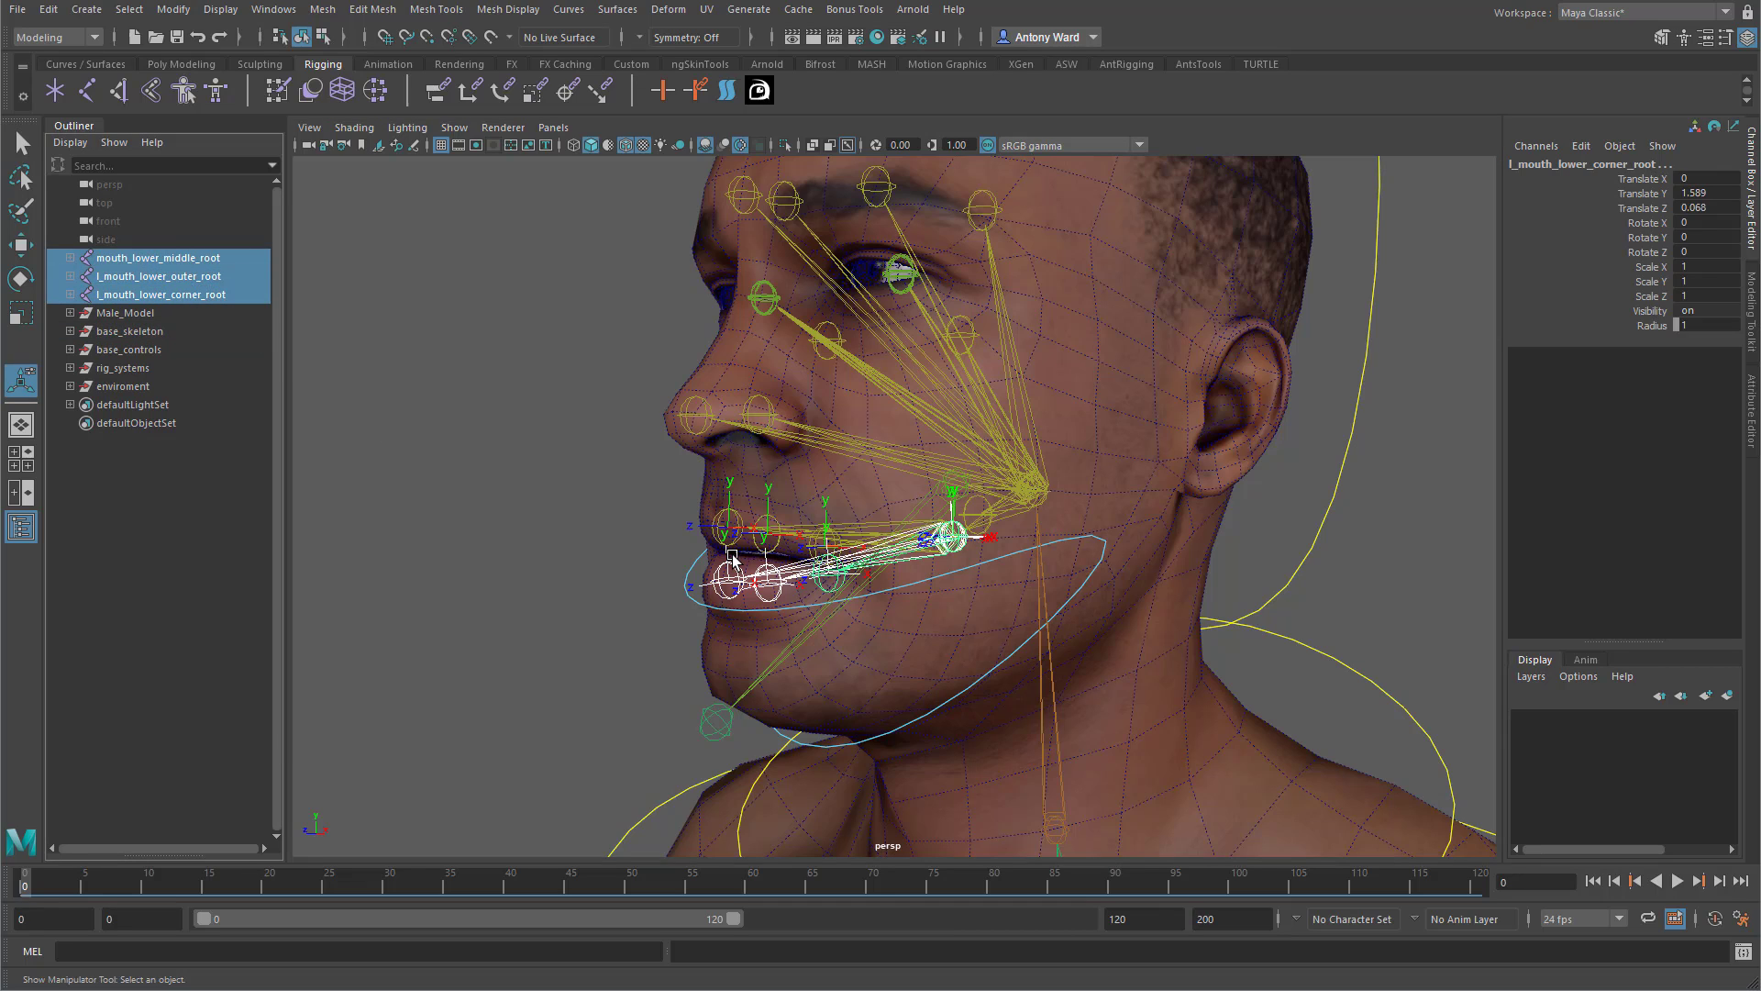
alt+drag(847, 664, 799, 667)
shift+click(791, 642)
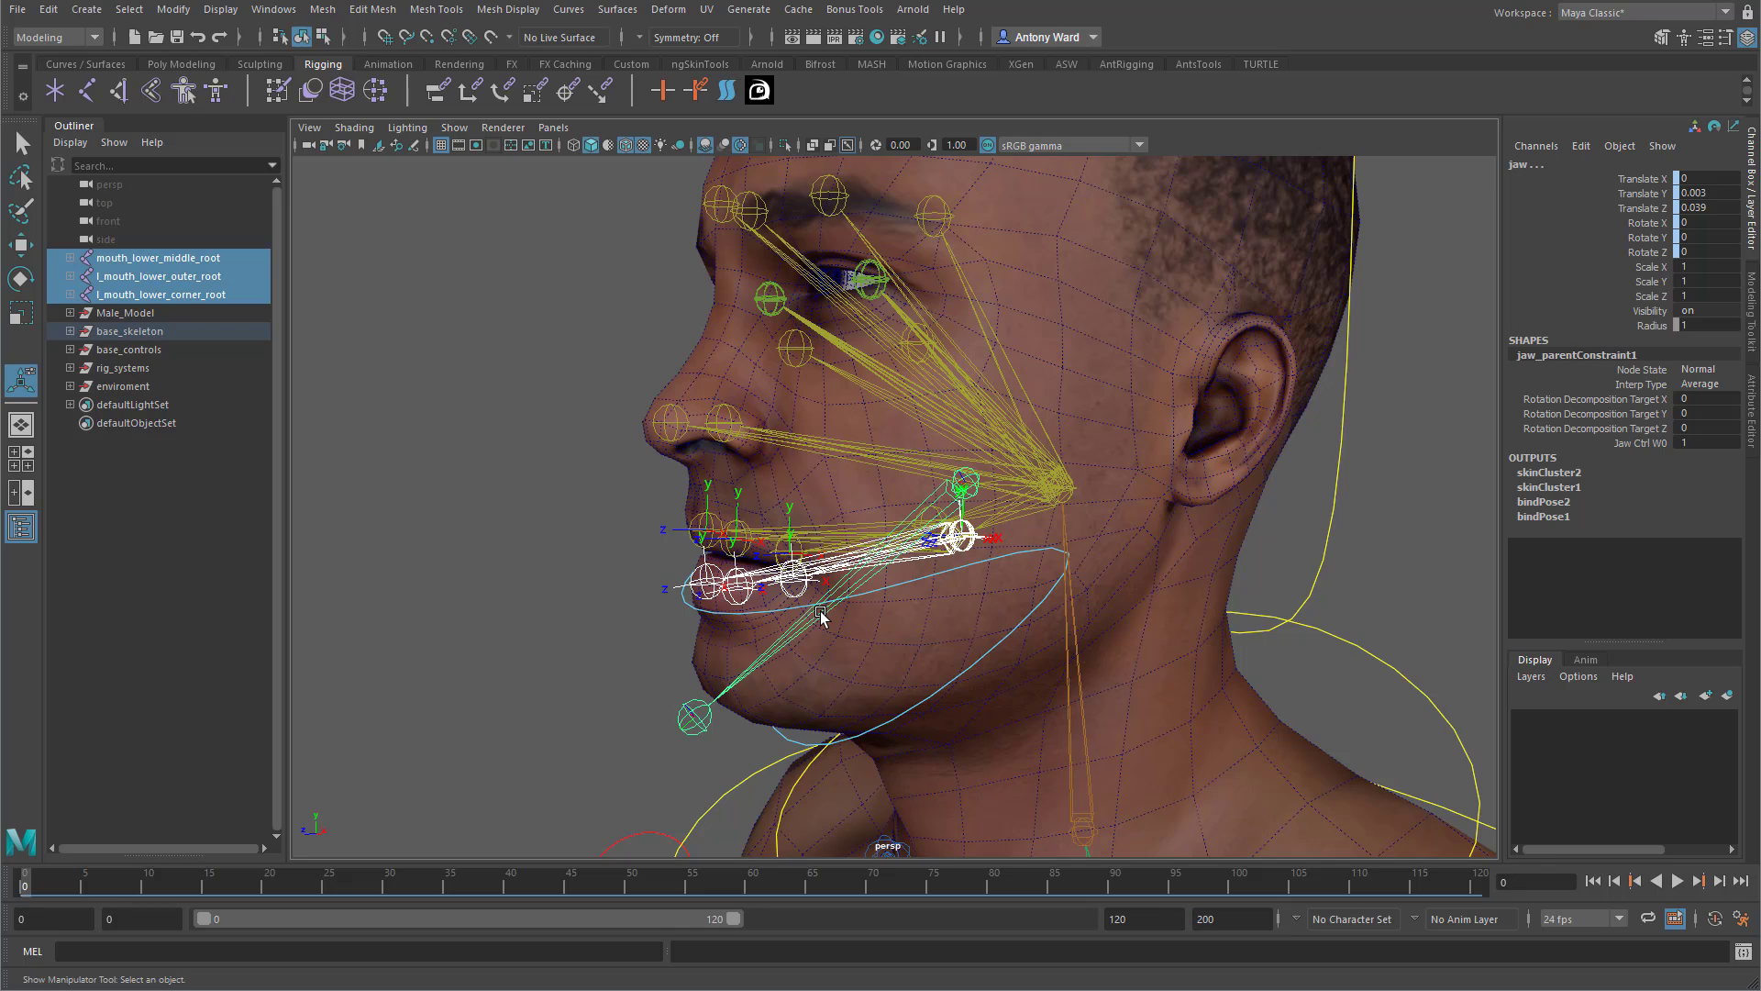
key(p)
Rotate the jaw control to about X -15.8, Y -9.1 and Z 1.7 to test how the lower lip joints follow.
click(803, 741)
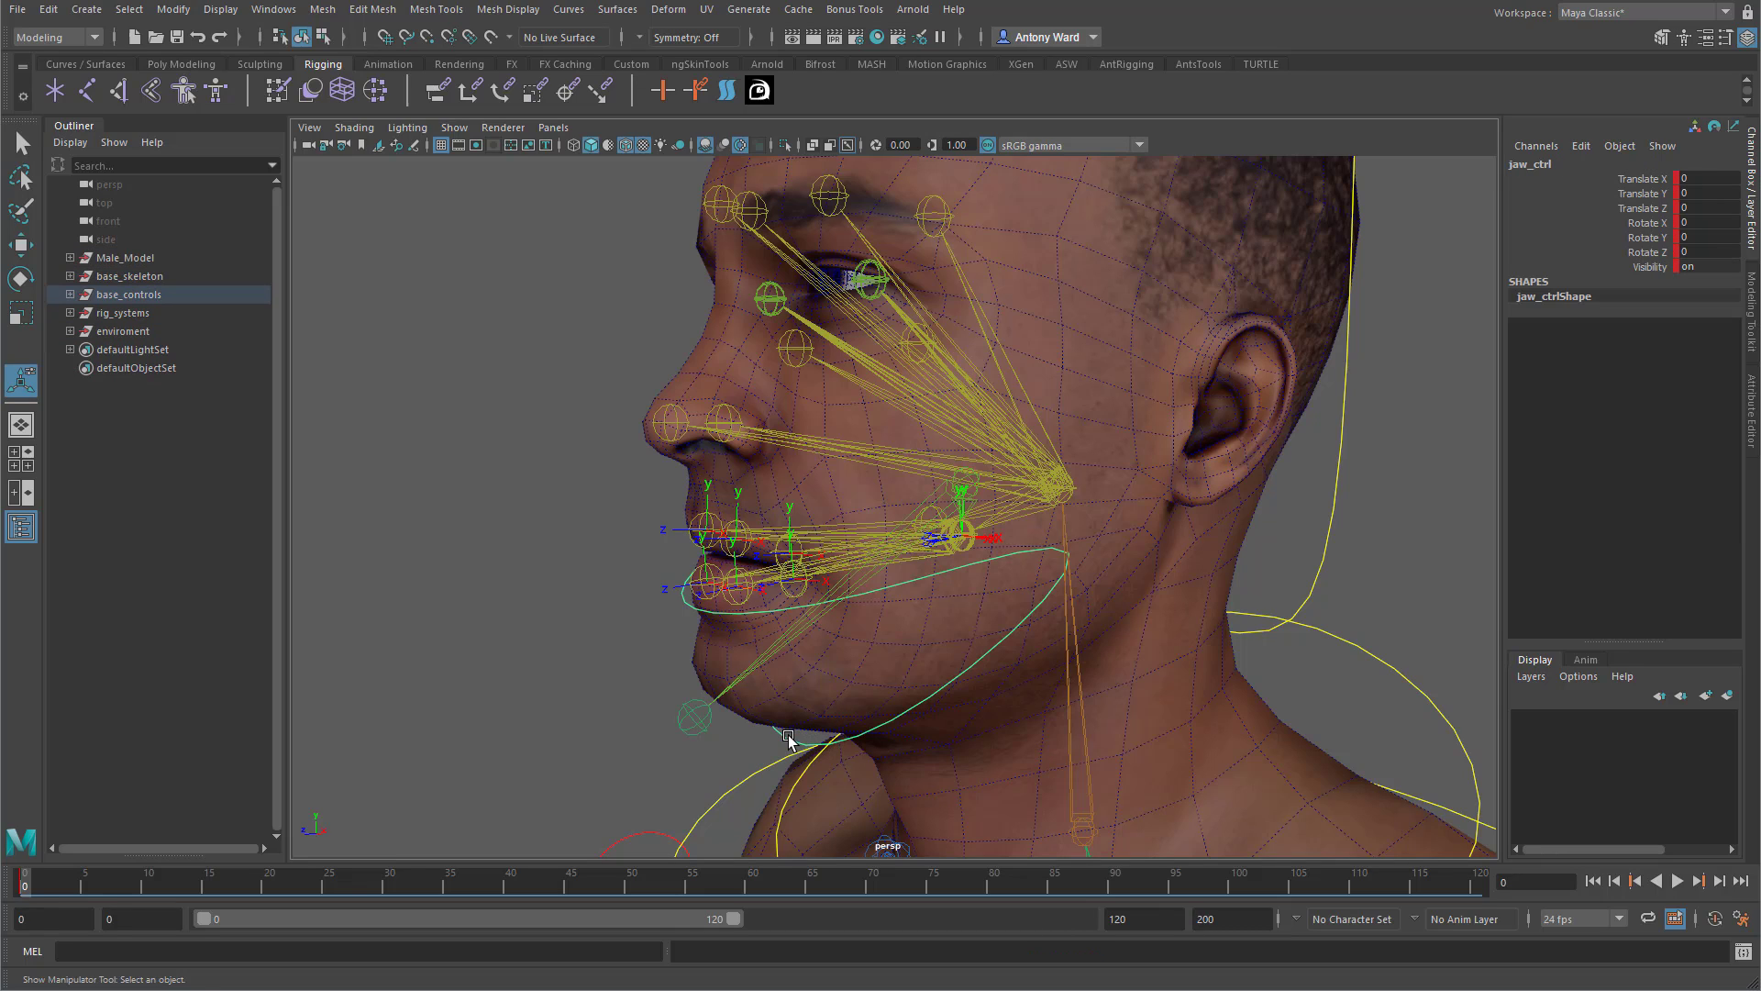
key(e)
drag(893, 492, 889, 574)
alt+drag(862, 776, 932, 747)
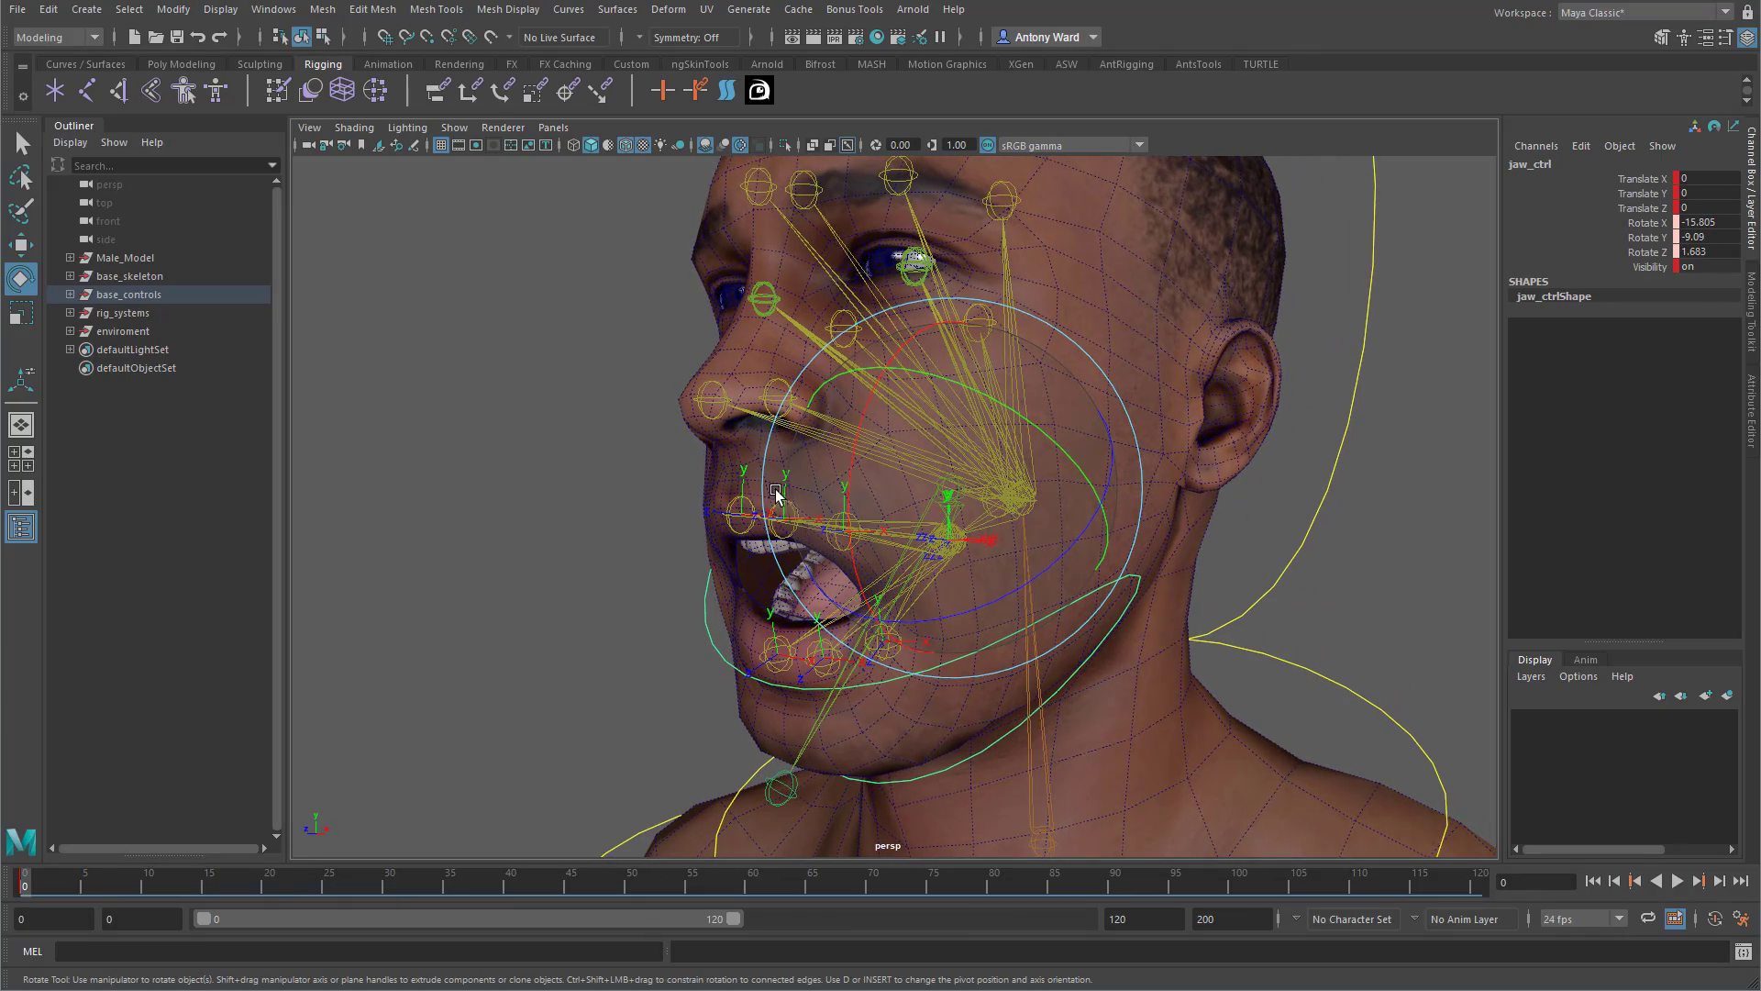
Undo the jaw control's test rotation.
alt+drag(729, 555, 998, 528)
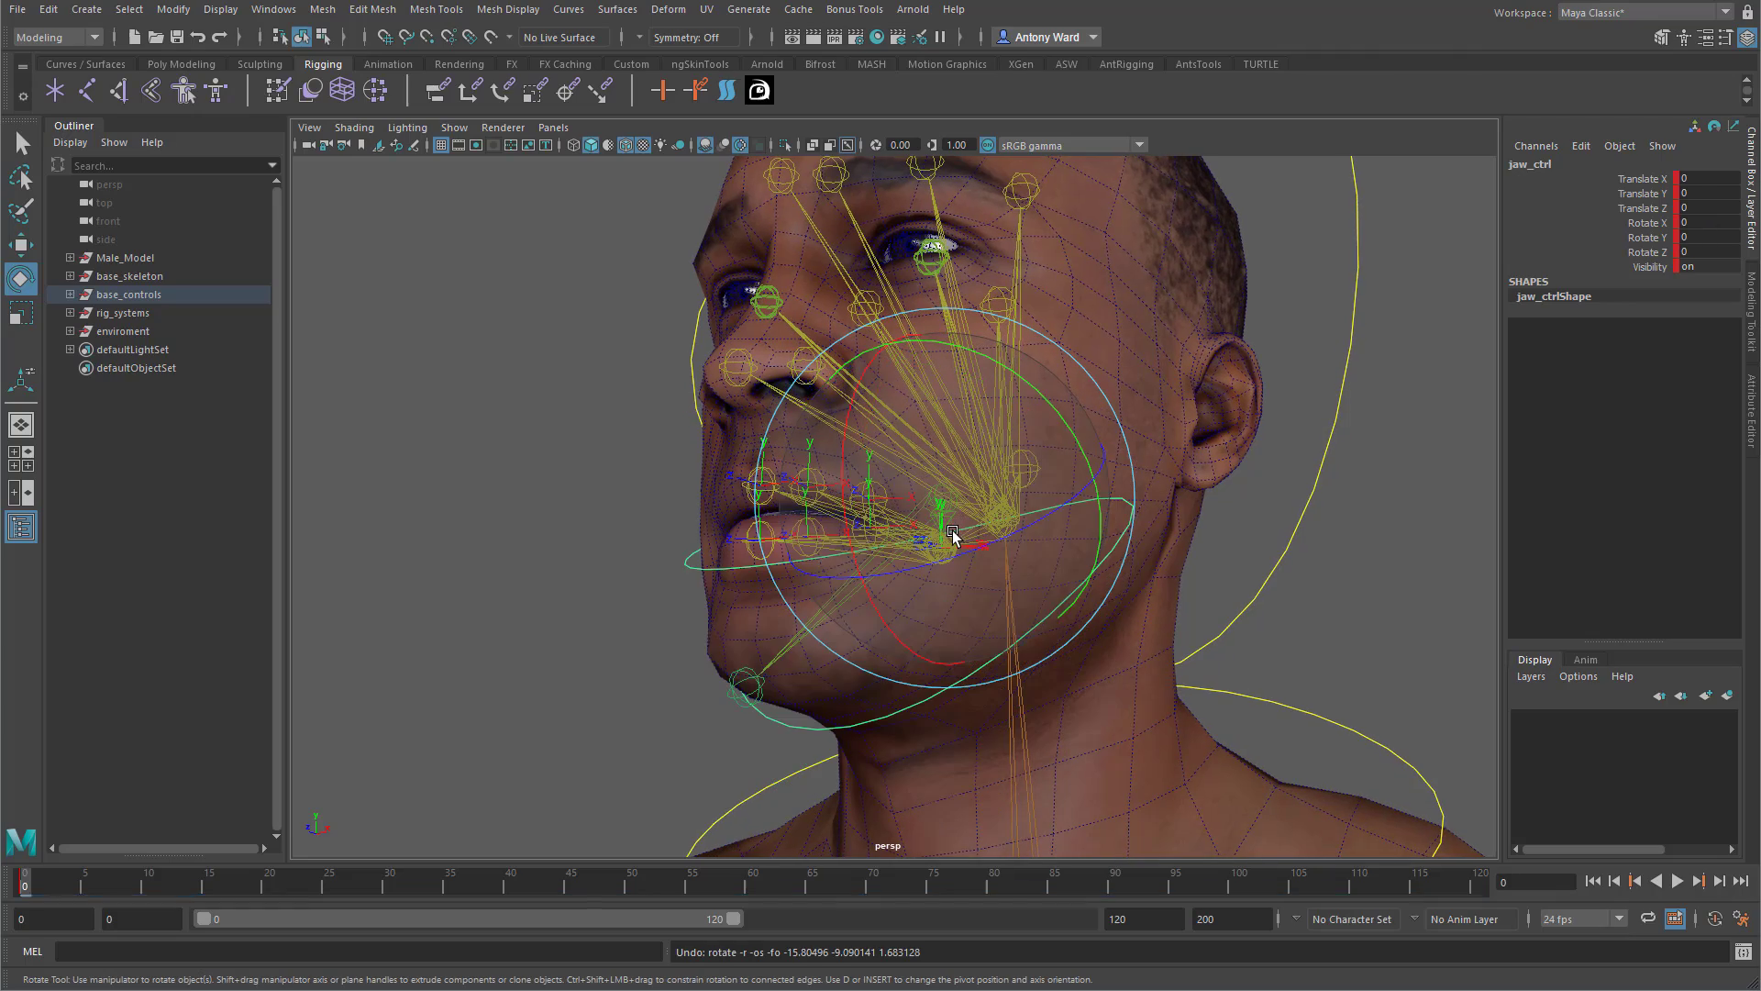
alt+drag(700, 571, 680, 585)
alt+right_drag(680, 585, 686, 588)
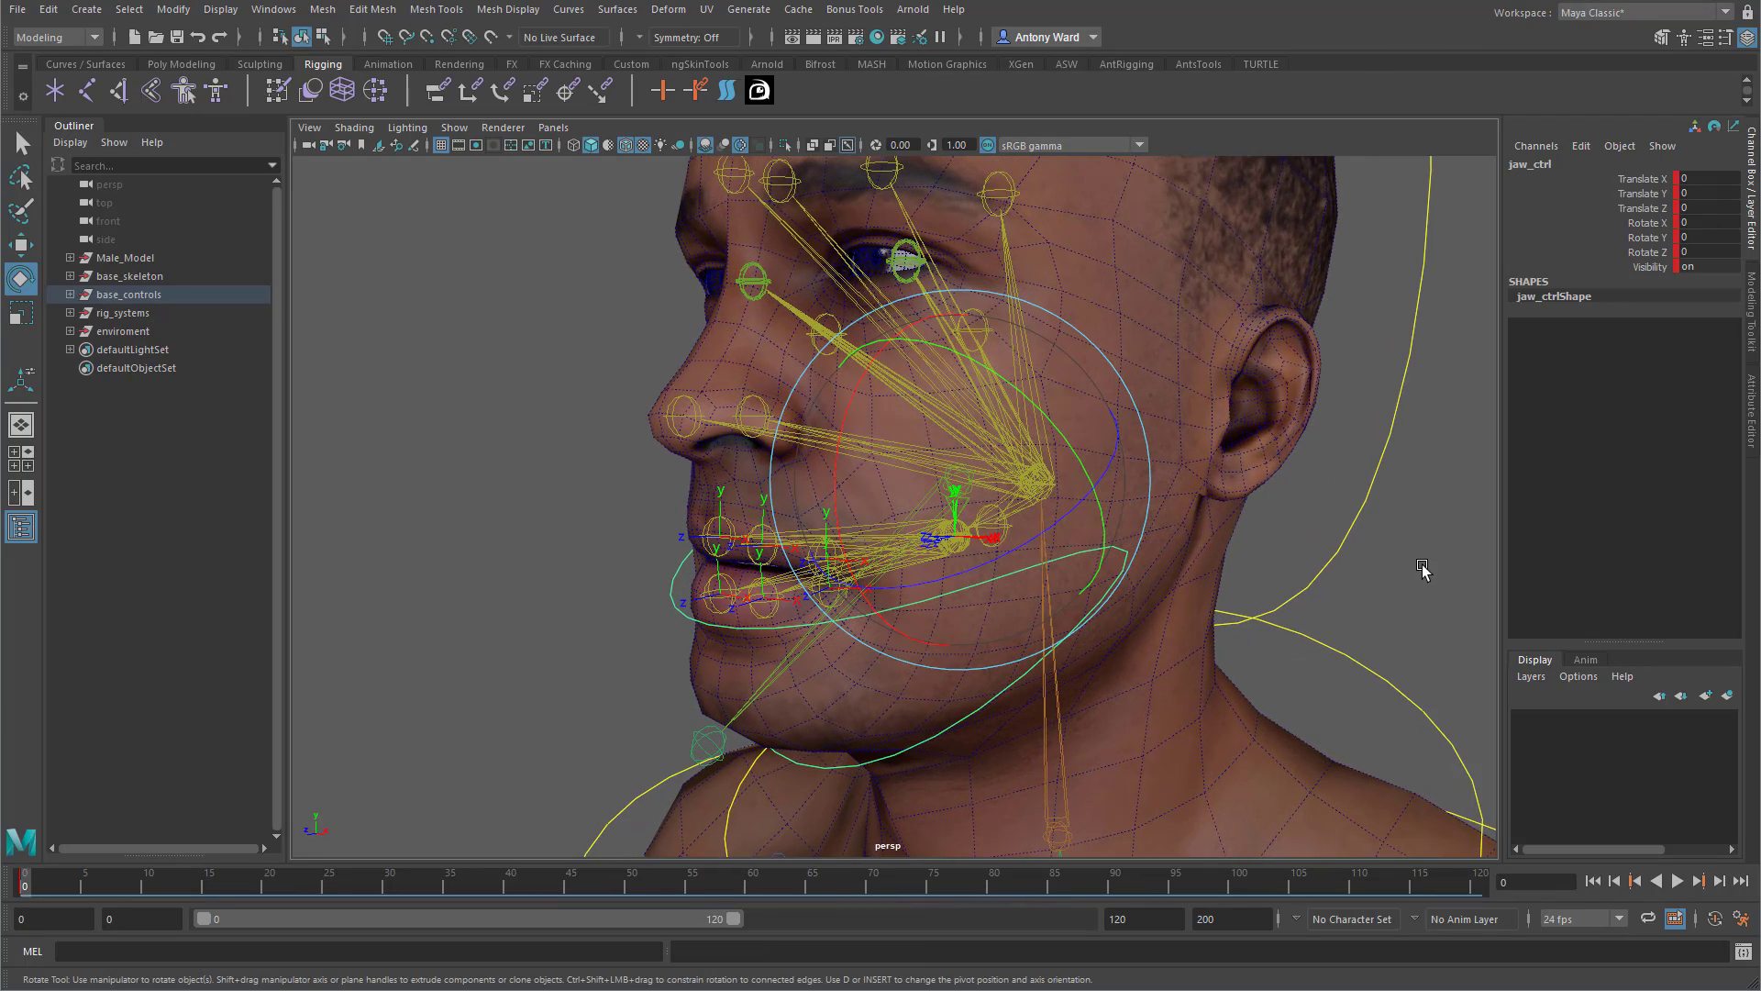
Reveal the jaw joint in the Outliner, expand its children and widen the list enough to read their full names.
click(1105, 697)
click(796, 670)
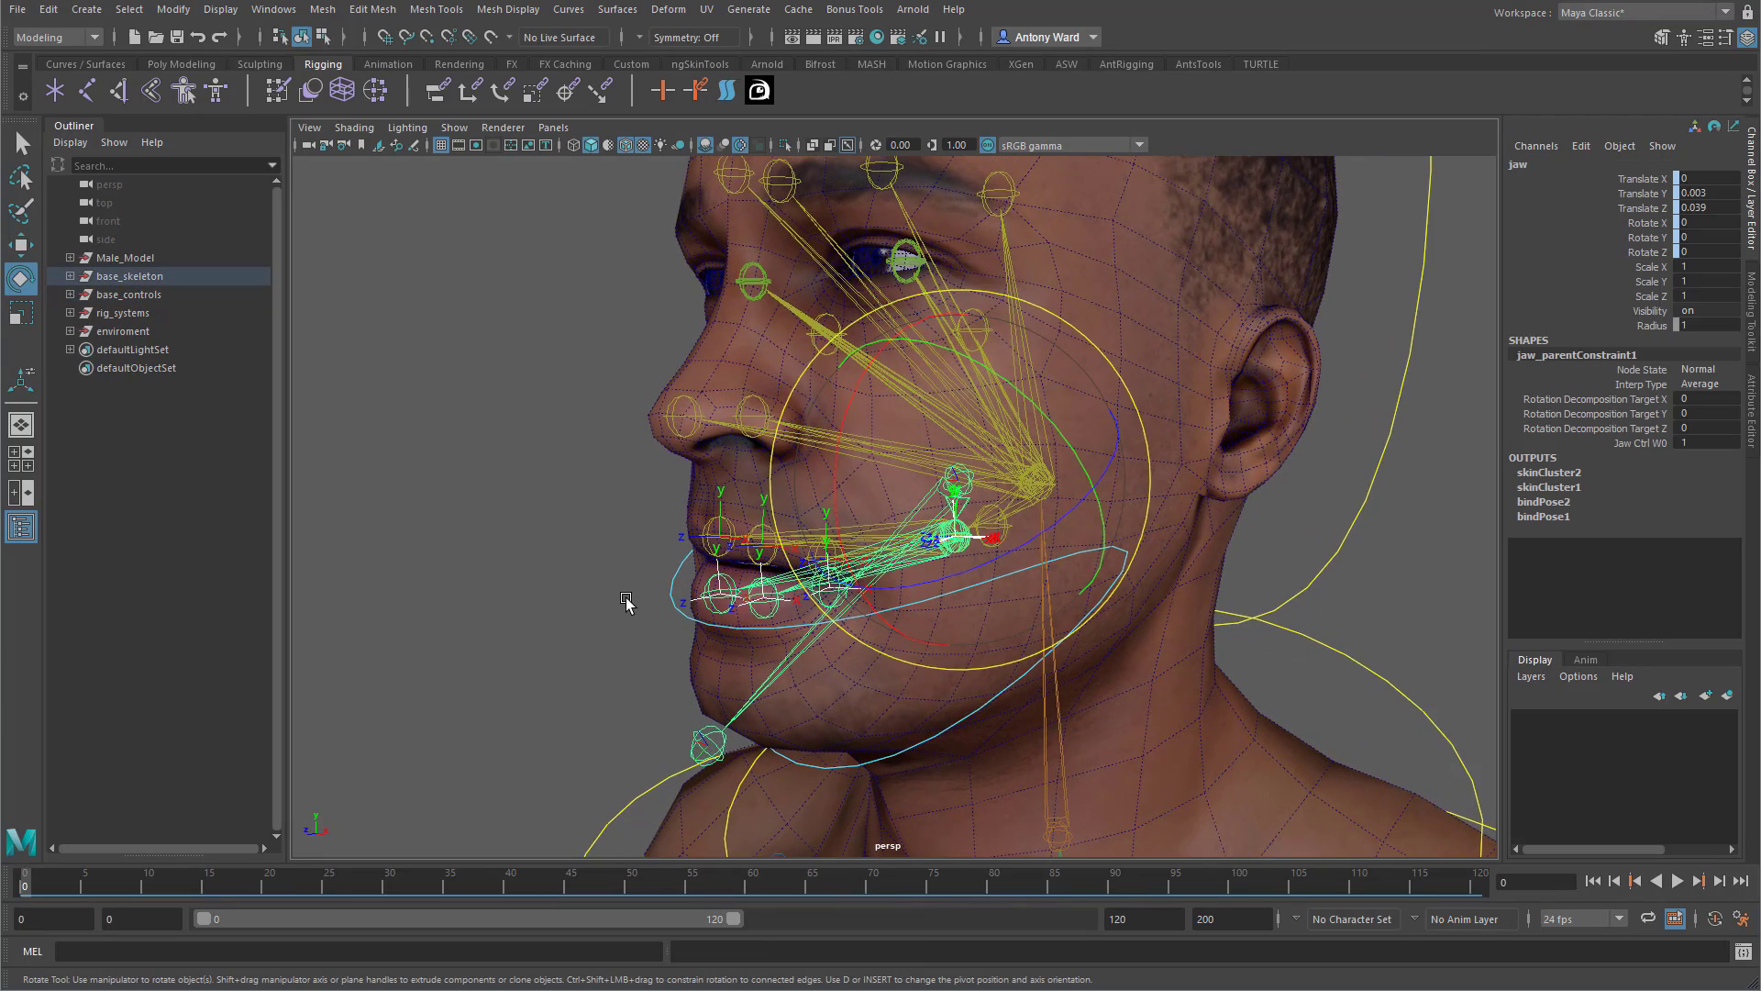
alt+drag(621, 609, 648, 605)
right_click(189, 510)
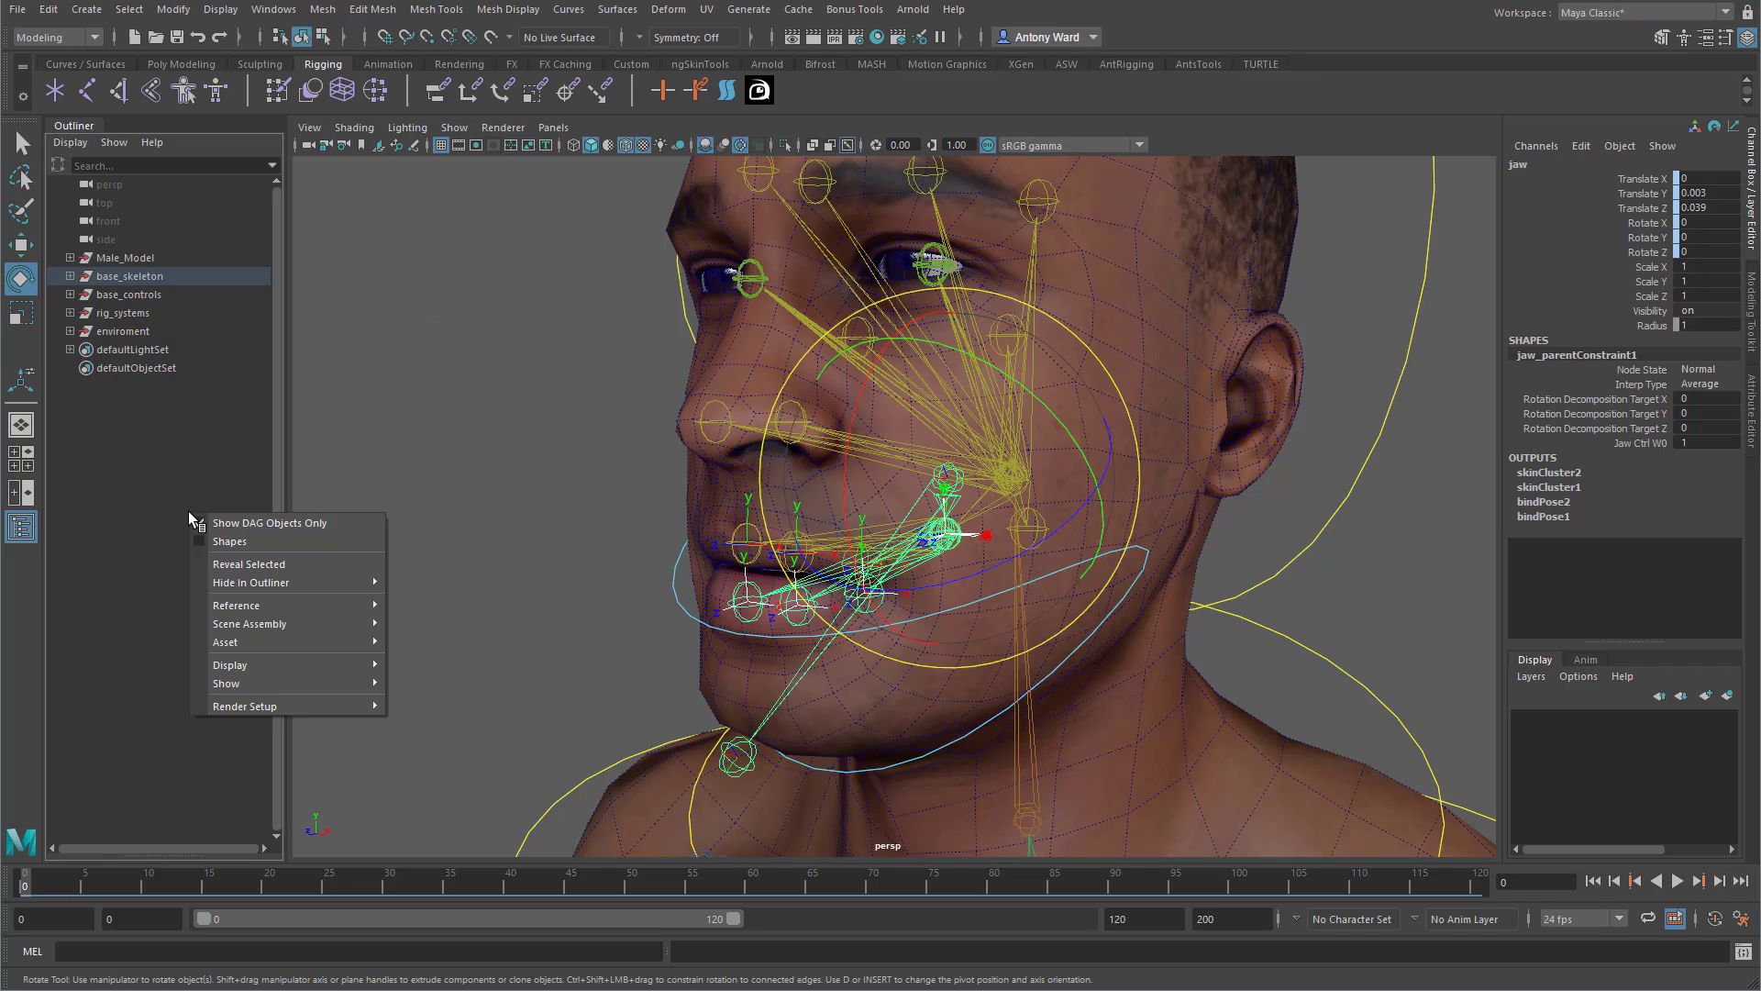
click(237, 566)
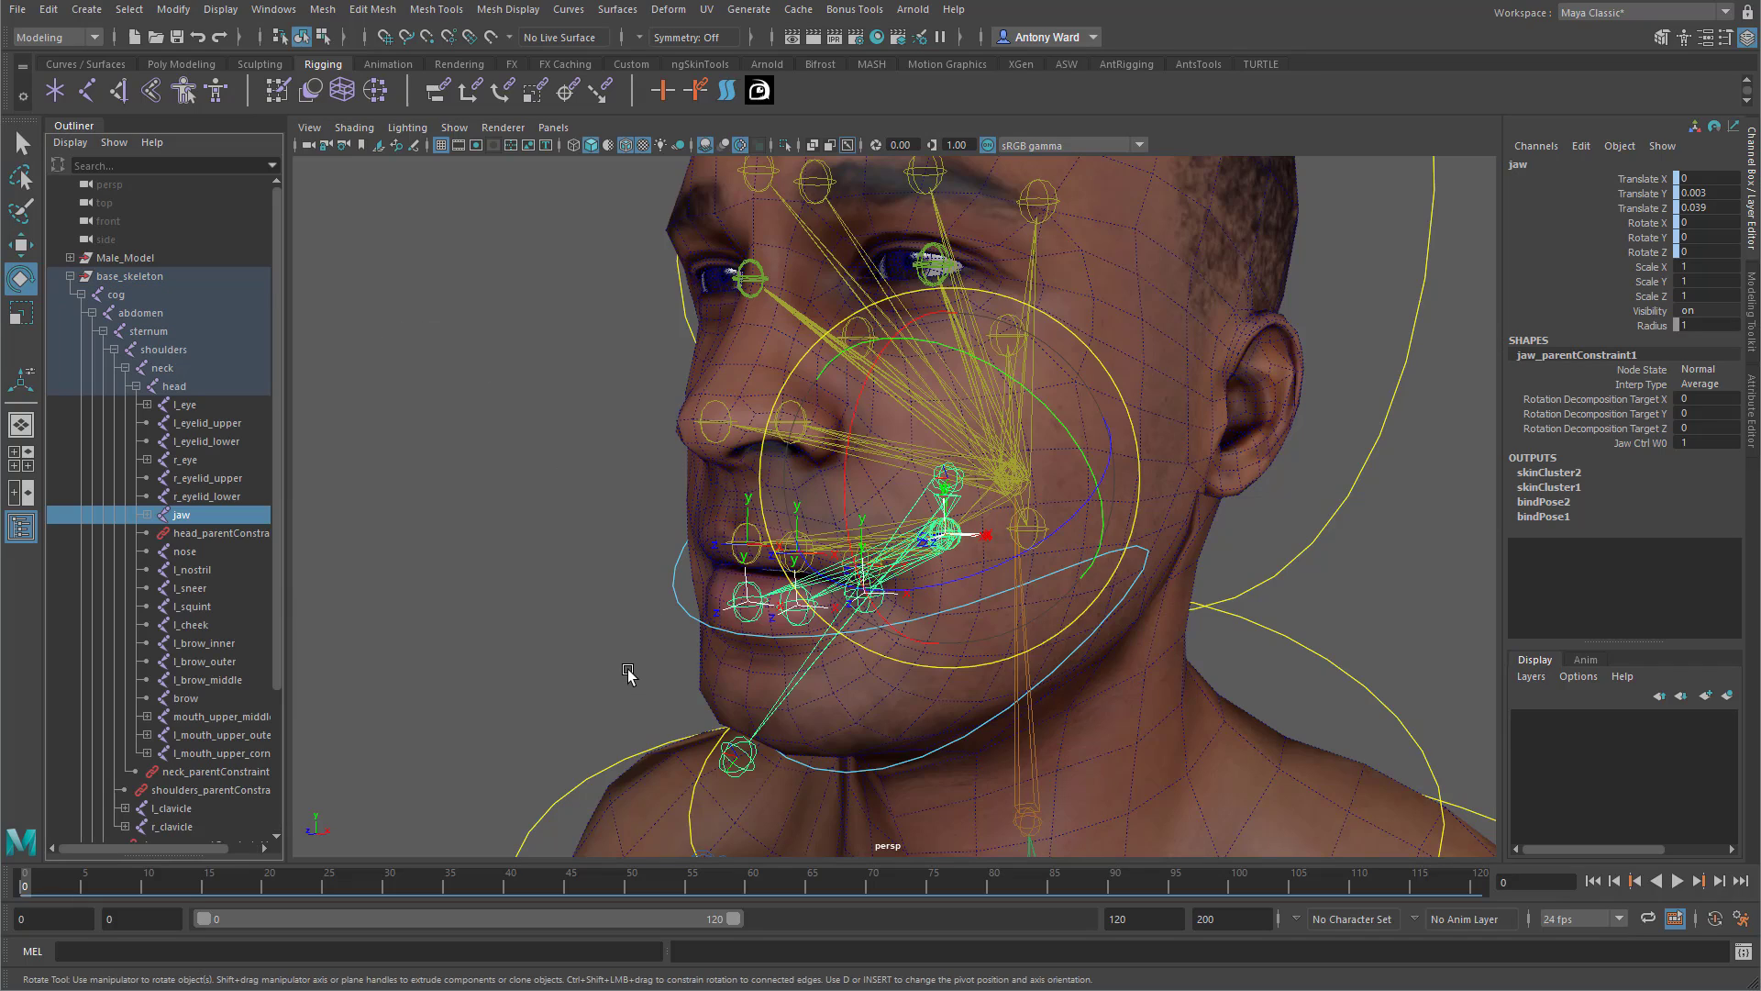
click(145, 515)
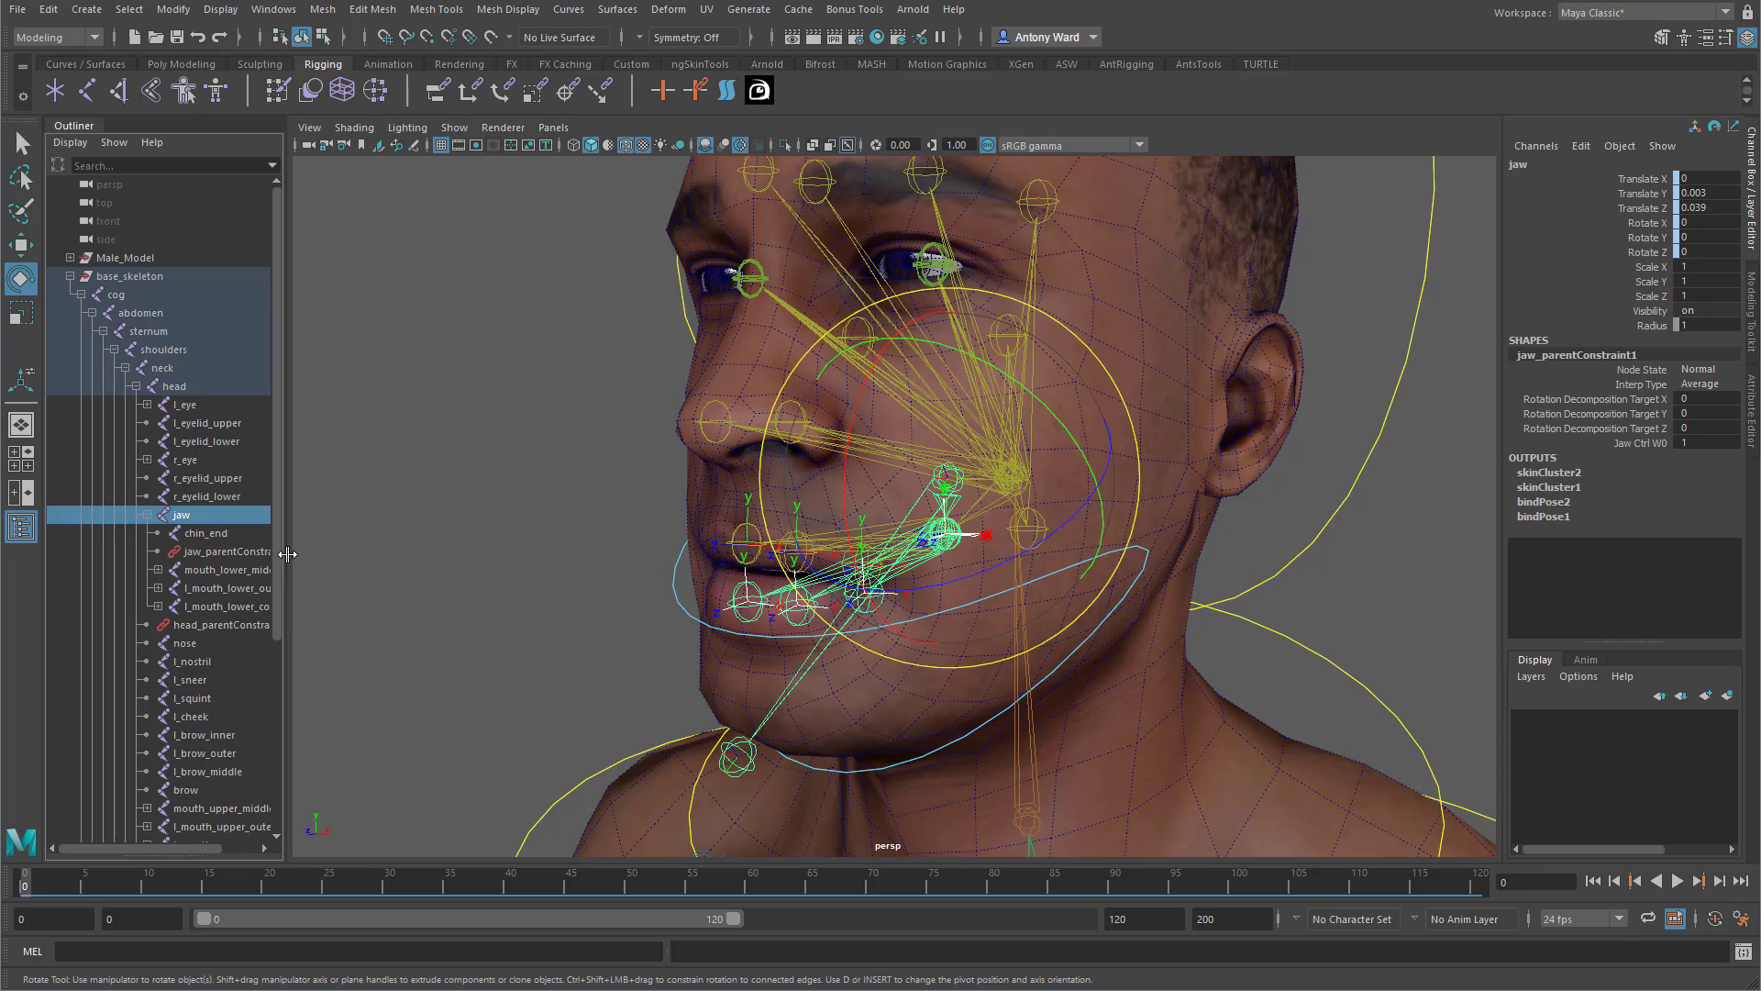
drag(287, 554, 410, 555)
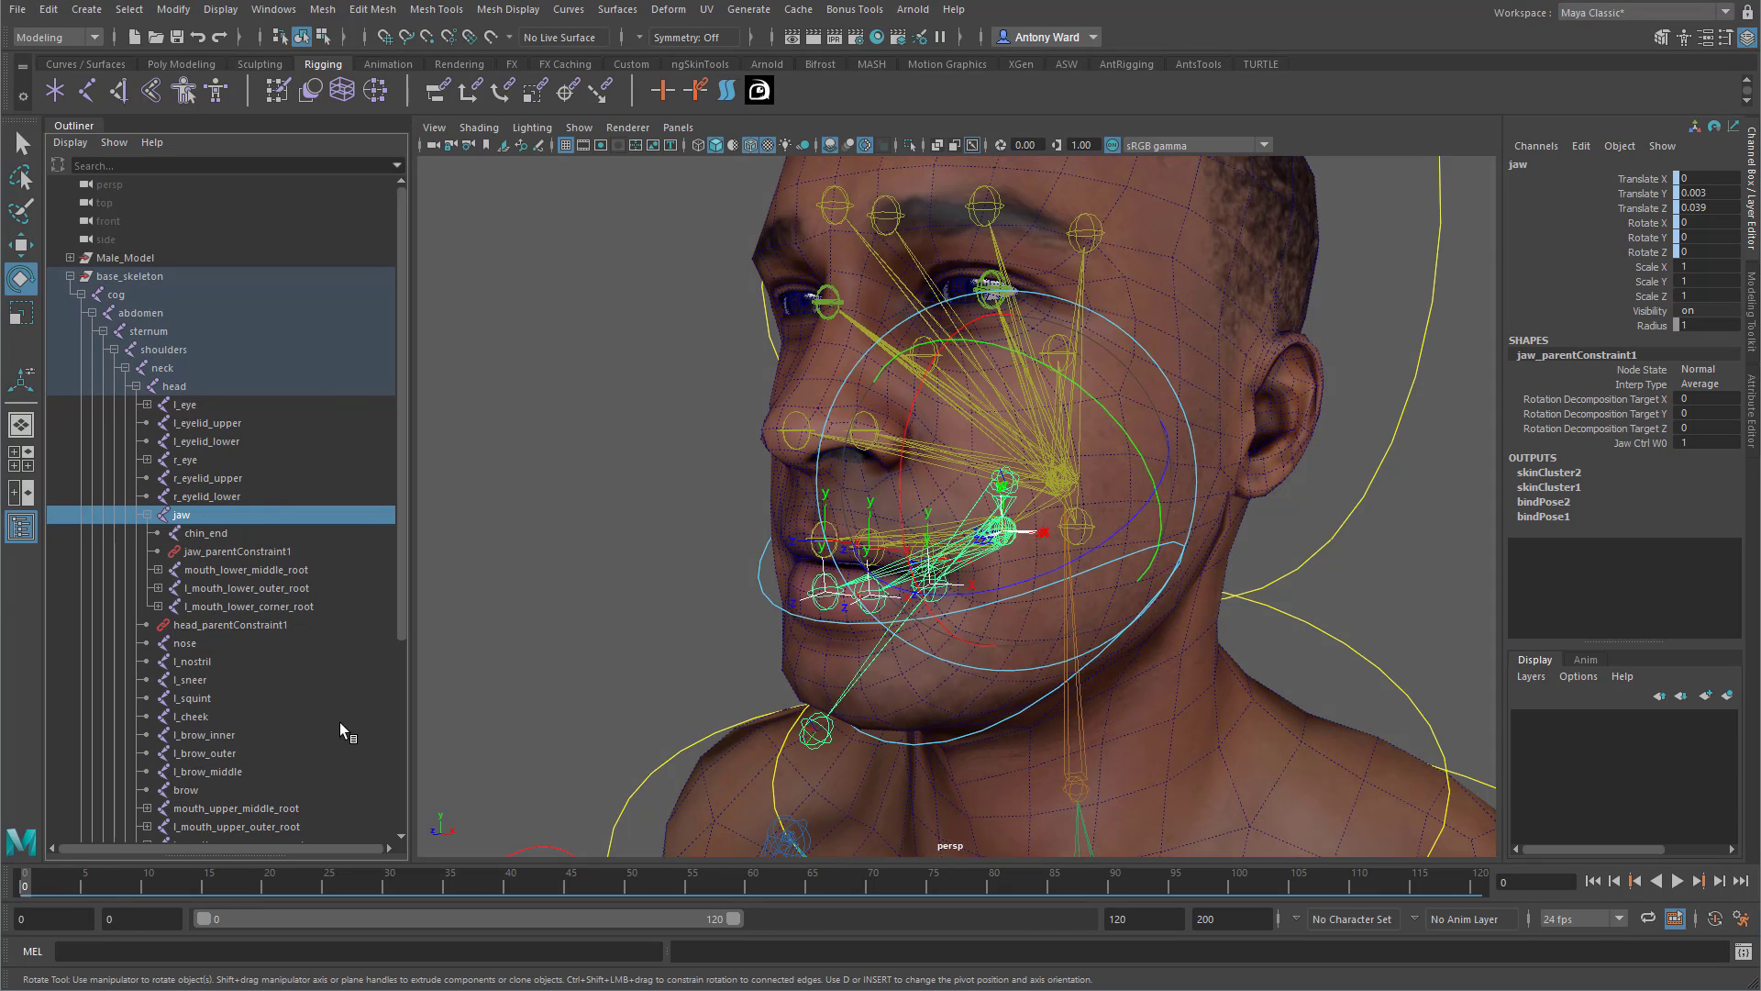
Open the Mirror Joints options for mouth_lower_middle_root and place the dialog clear of the face.
click(310, 574)
key(f)
key(space)
click(605, 560)
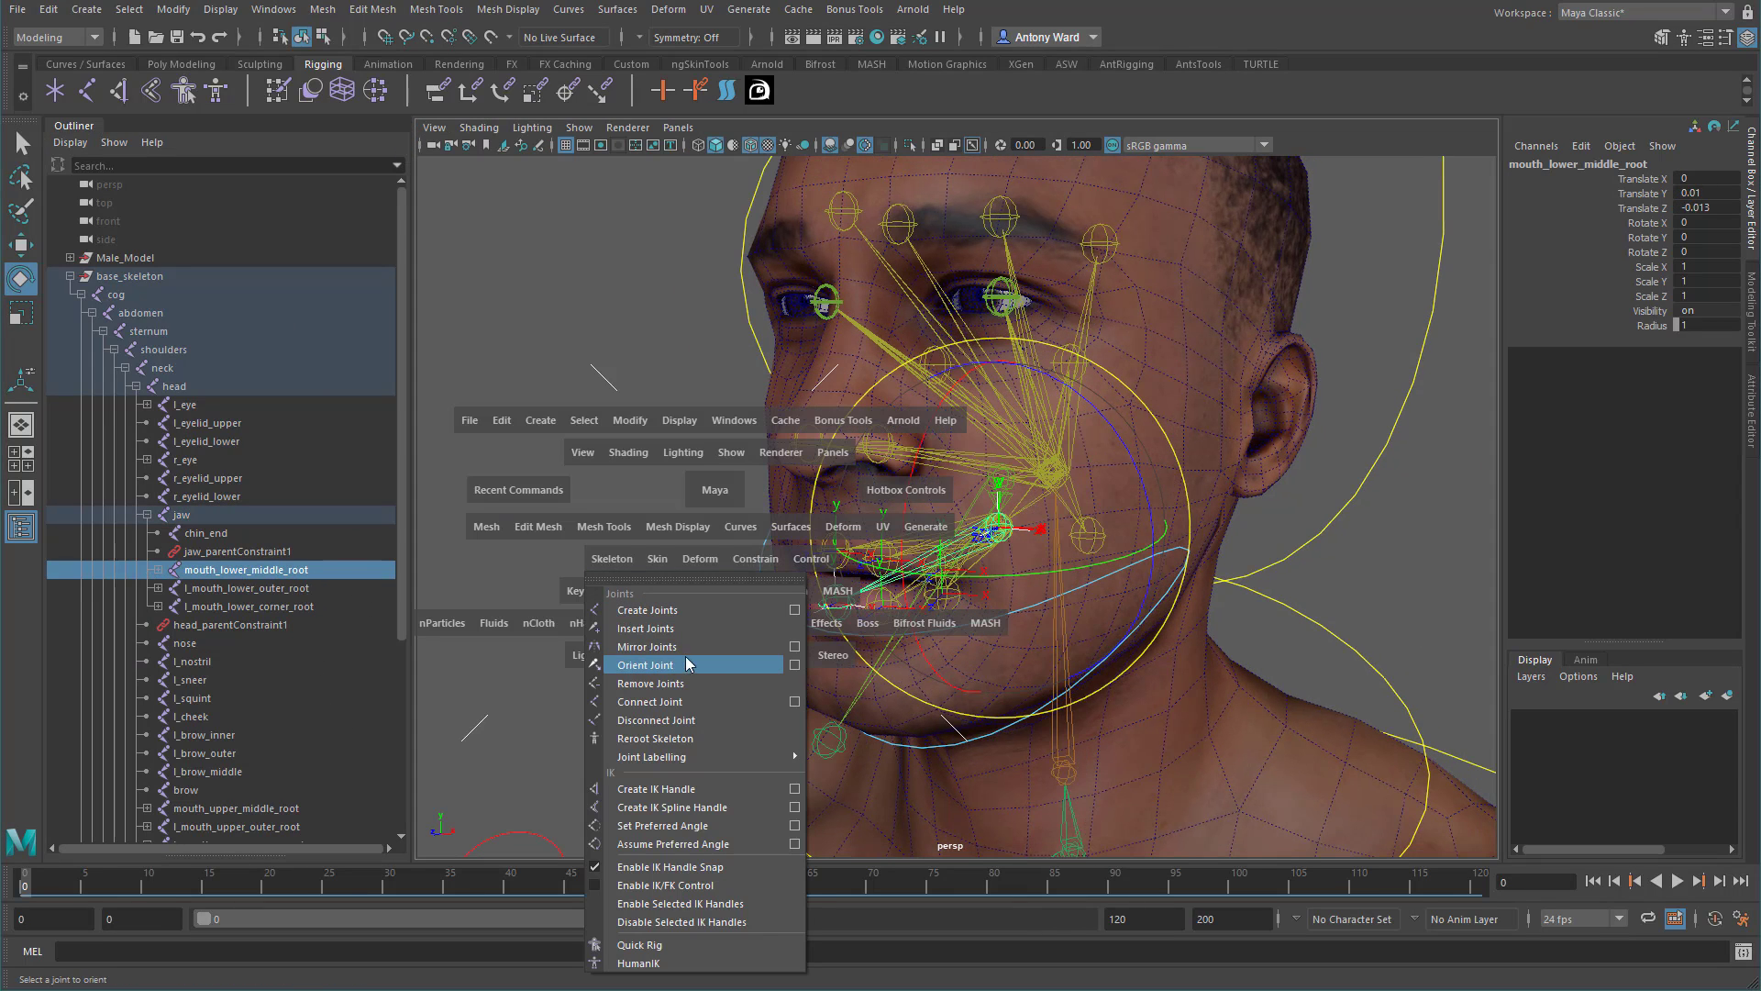
click(794, 647)
drag(1207, 229, 1282, 220)
scroll(835, 502, down, 3)
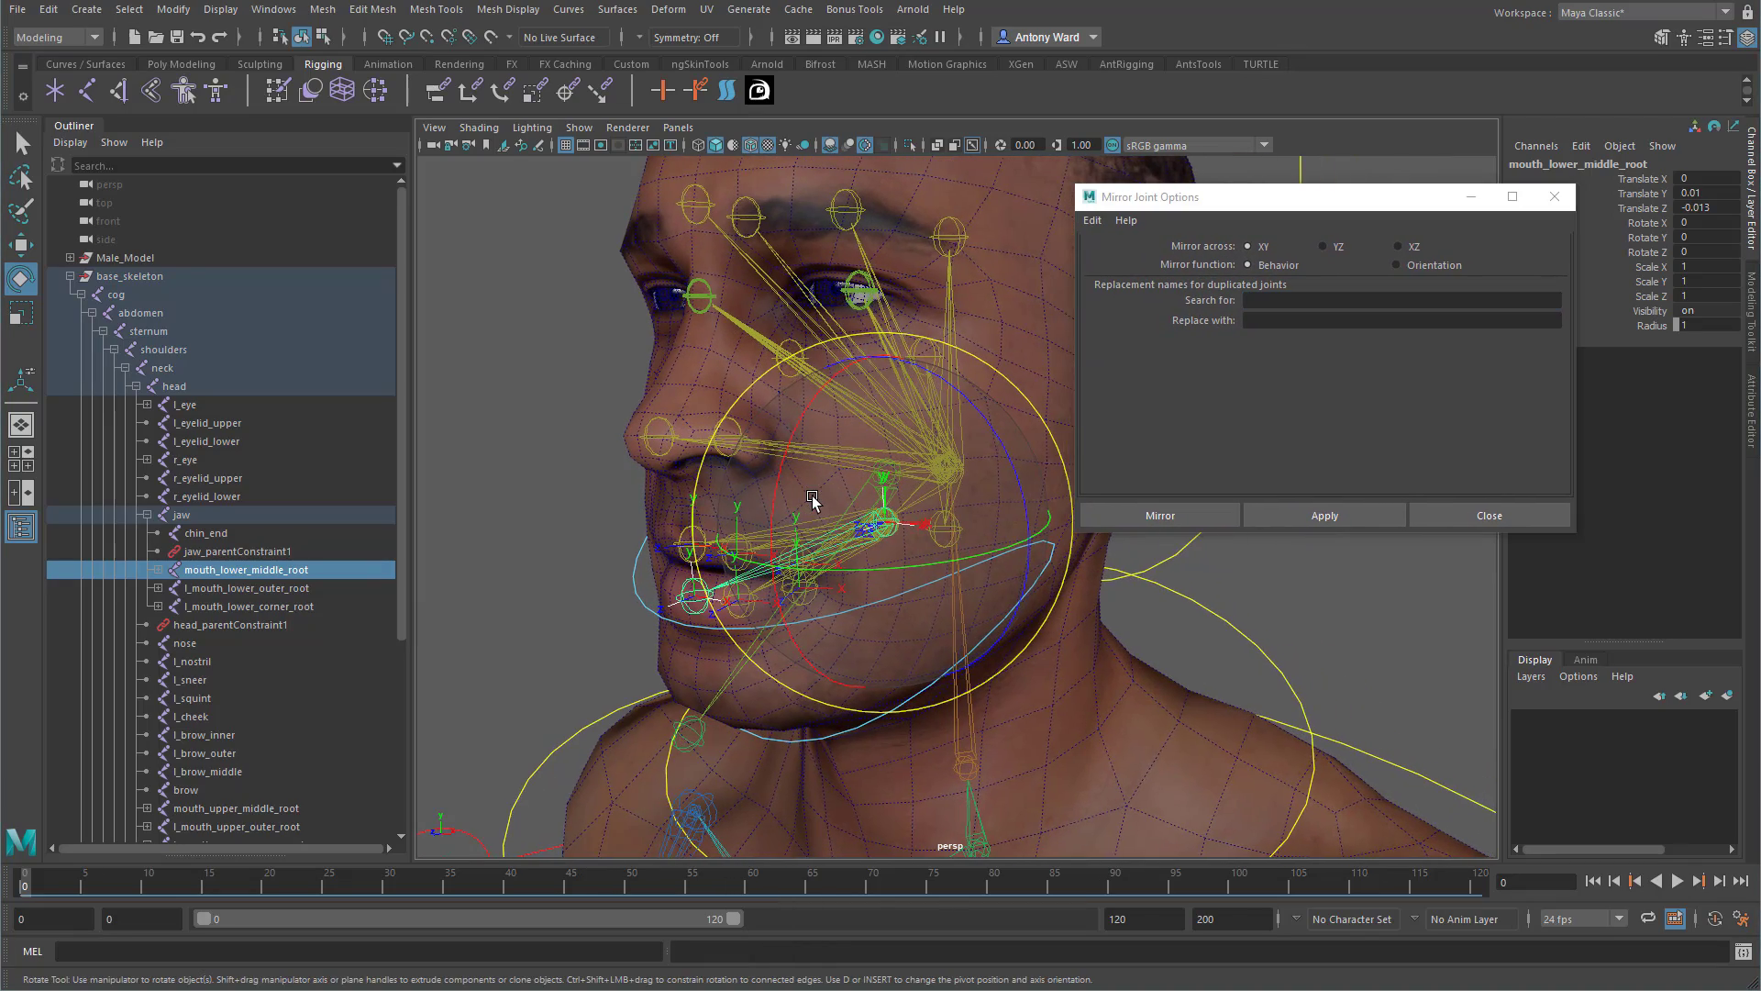
Try mirroring mouth_lower_middle_root across XY with the Behavior function, and undo it.
alt+drag(811, 500, 725, 504)
scroll(826, 476, up, 2)
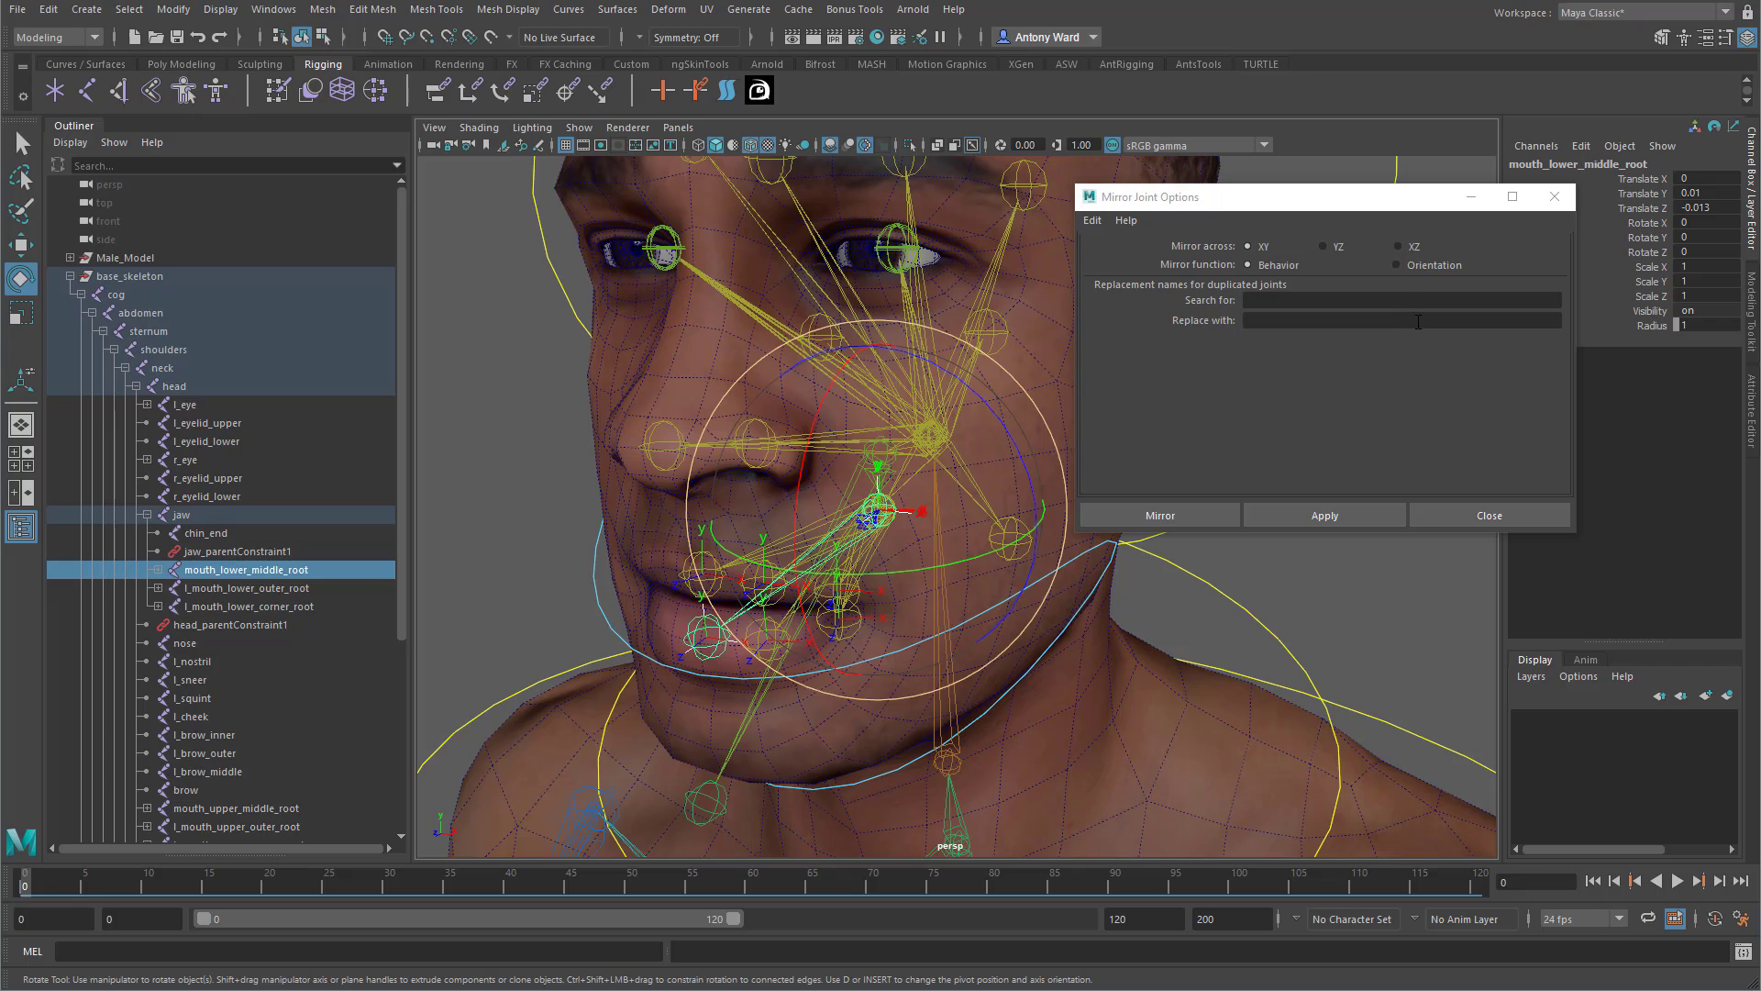
click(1348, 515)
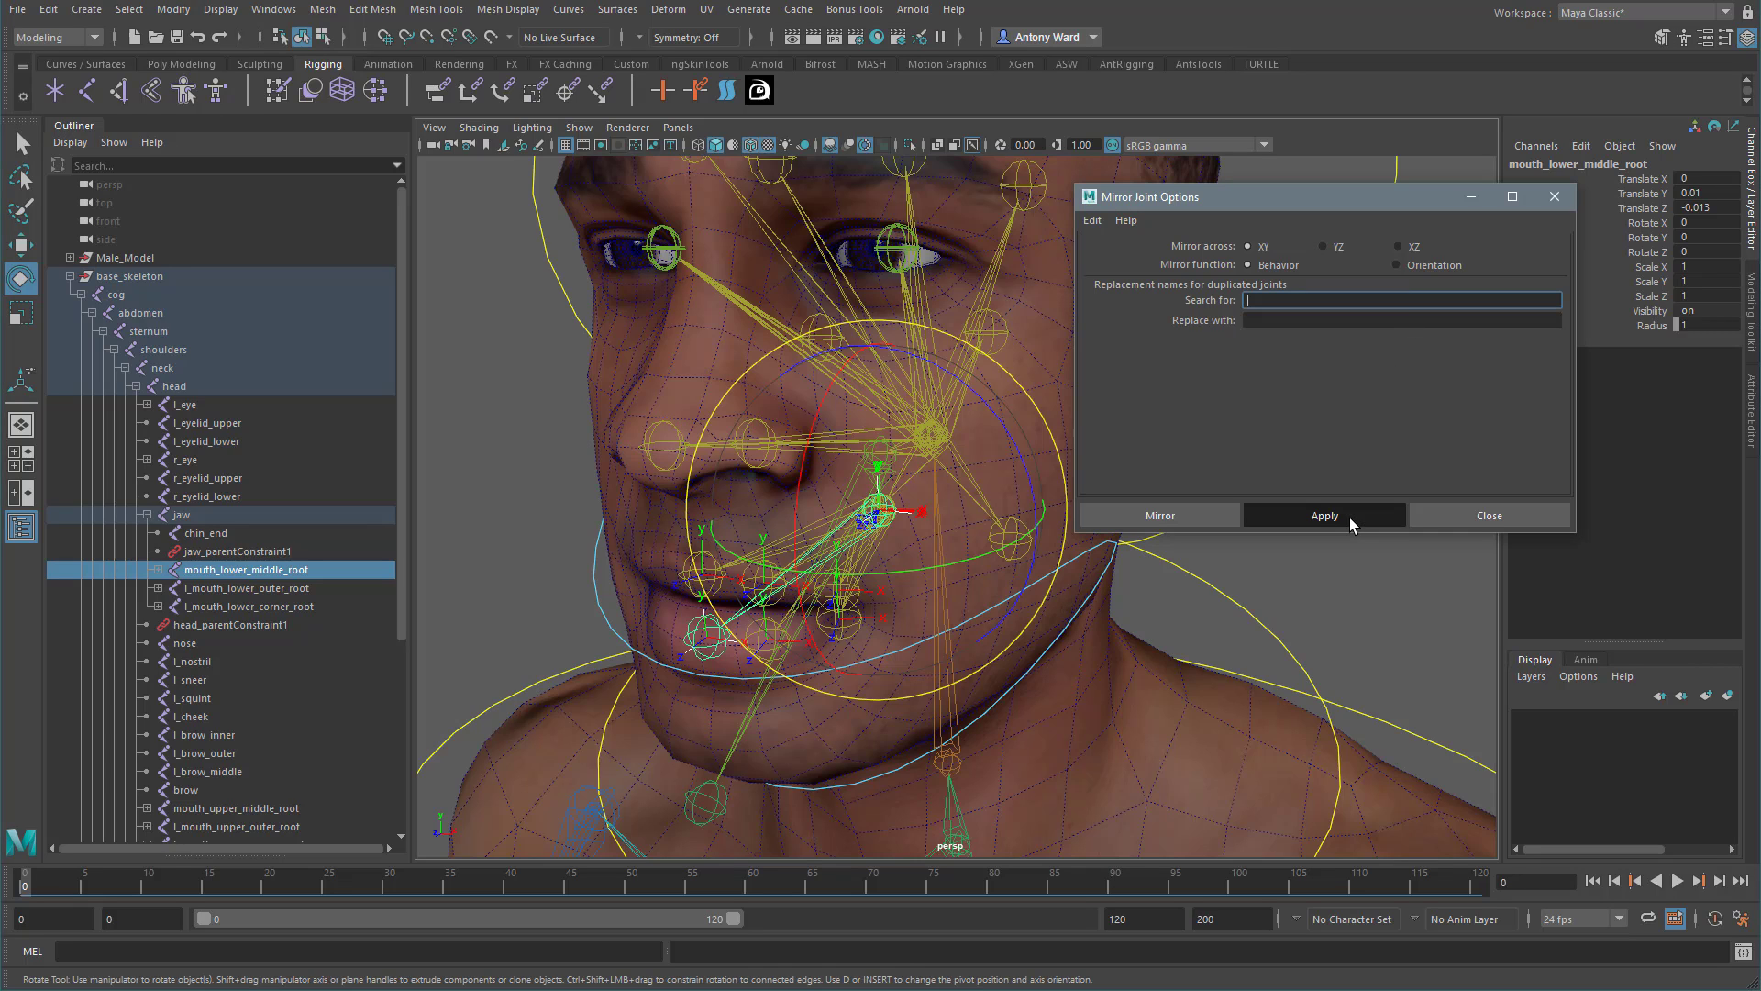
alt+drag(948, 658, 939, 659)
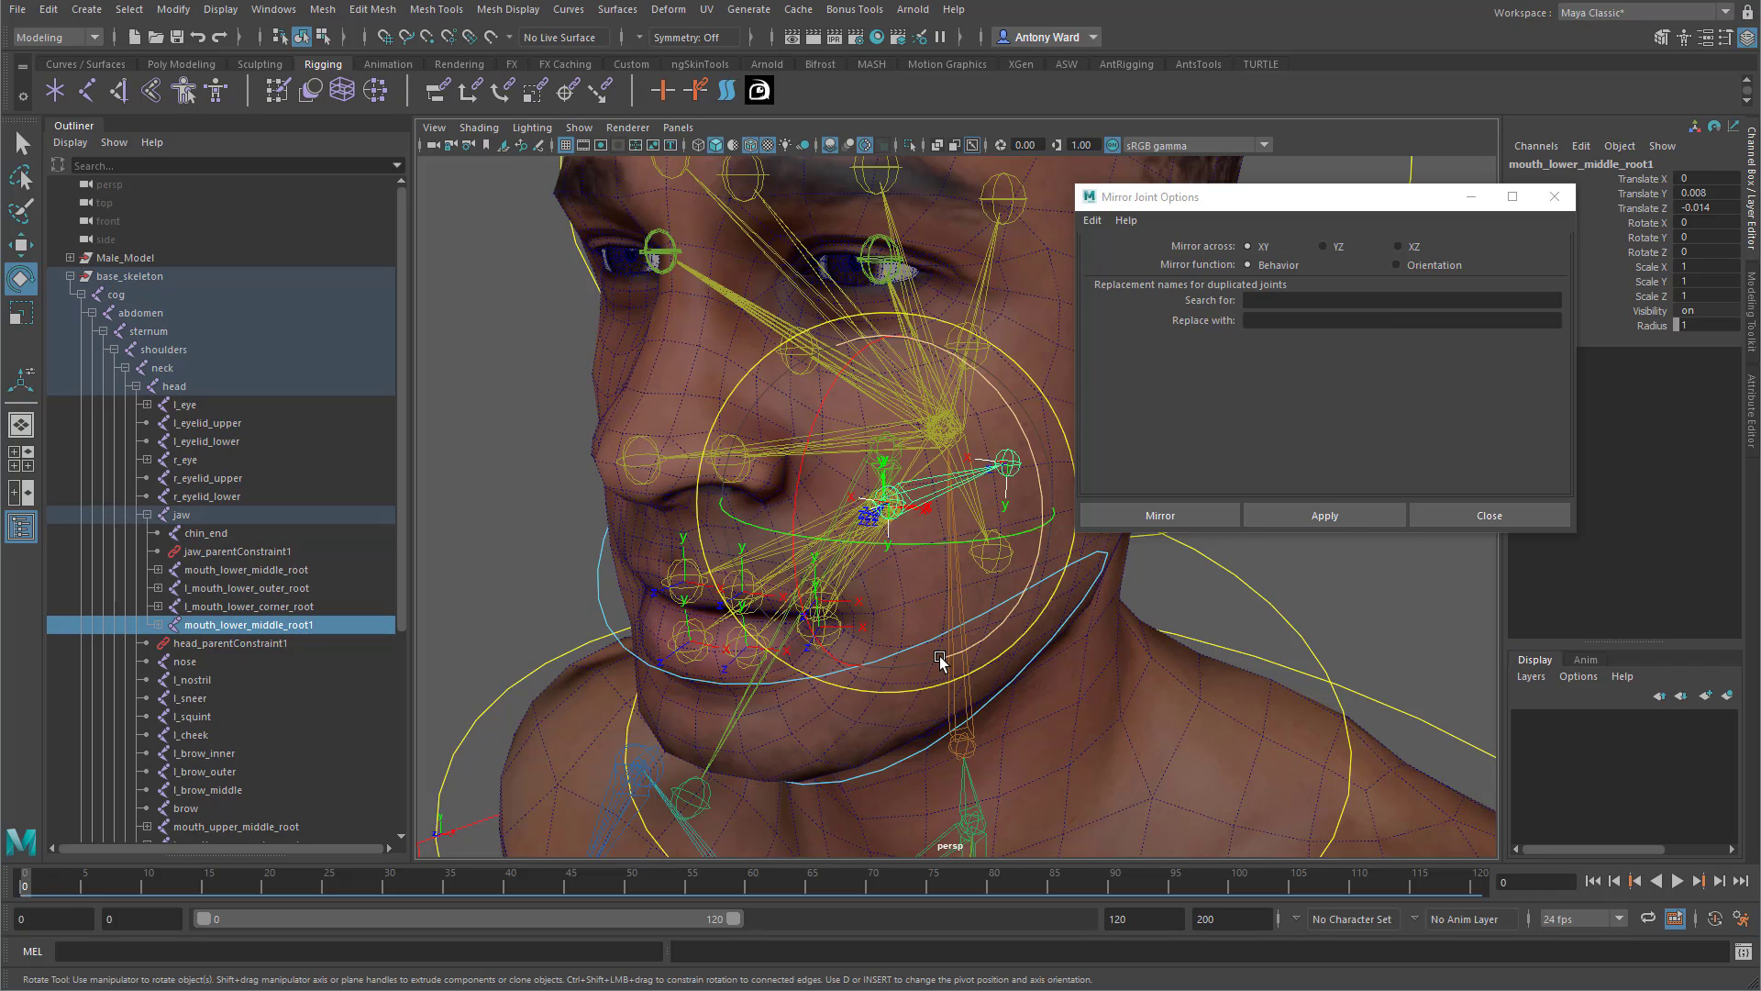
key(ctrl+z)
Set joint mirroring to the YZ plane, with l_ replaced by r_ in the duplicated joints' names.
click(1335, 245)
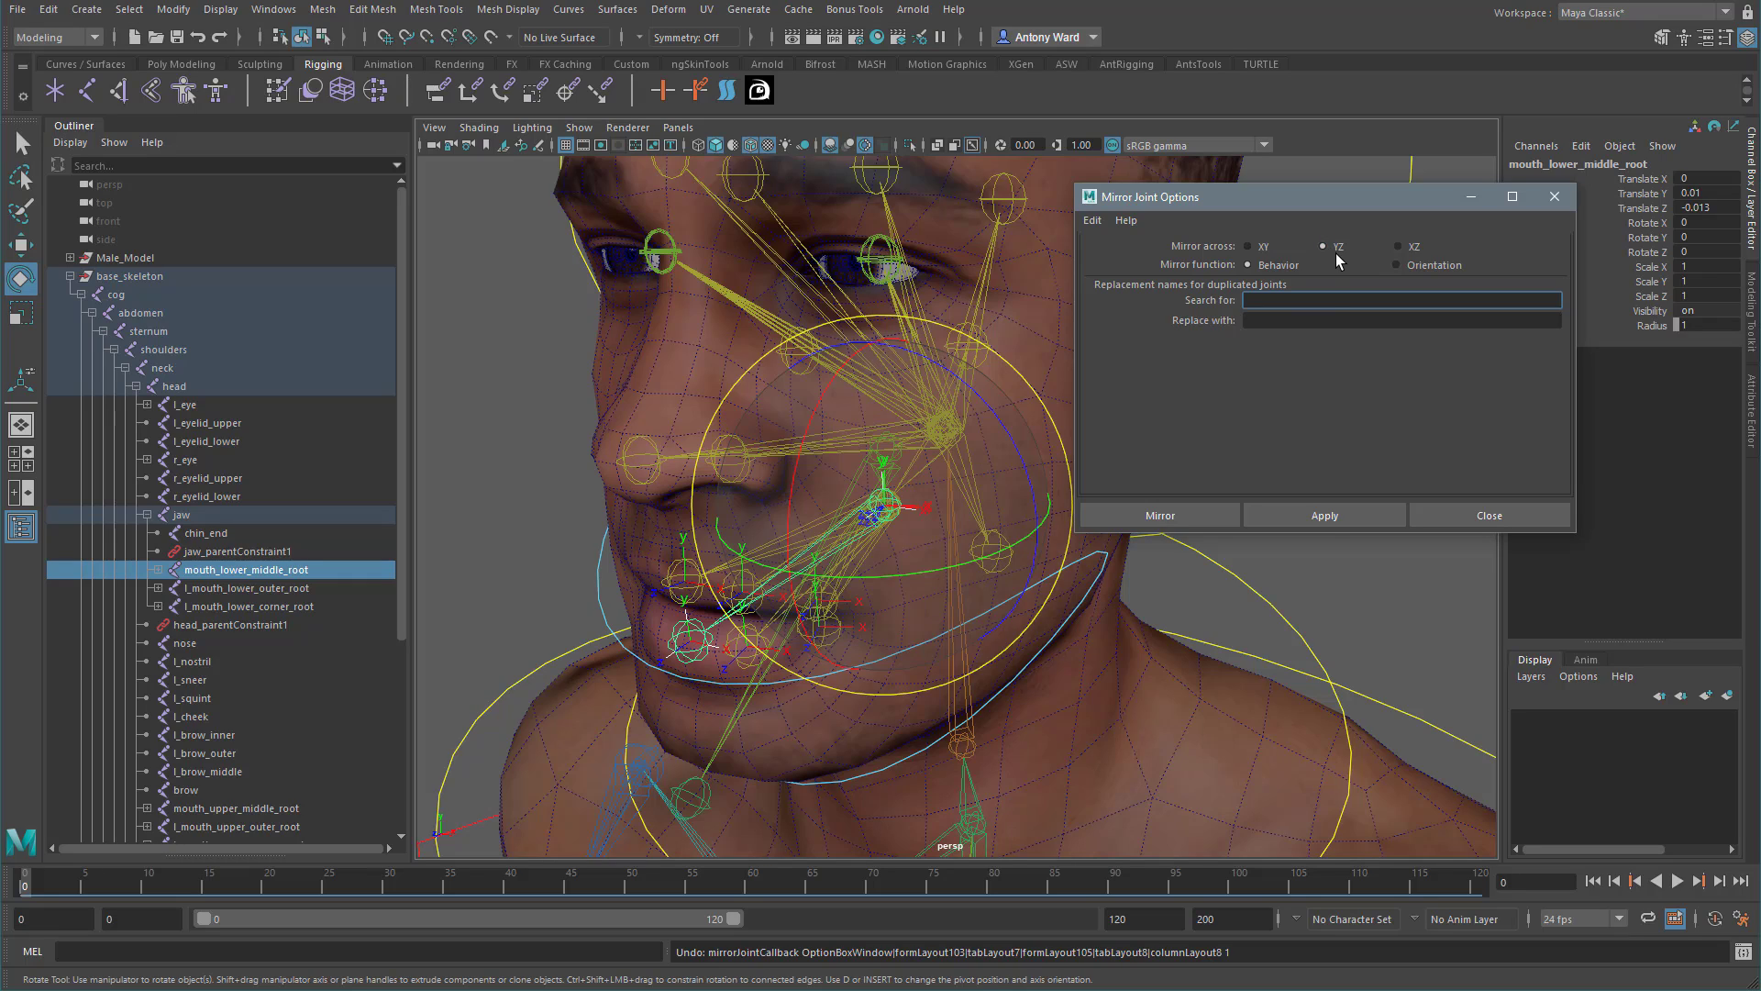
click(1310, 314)
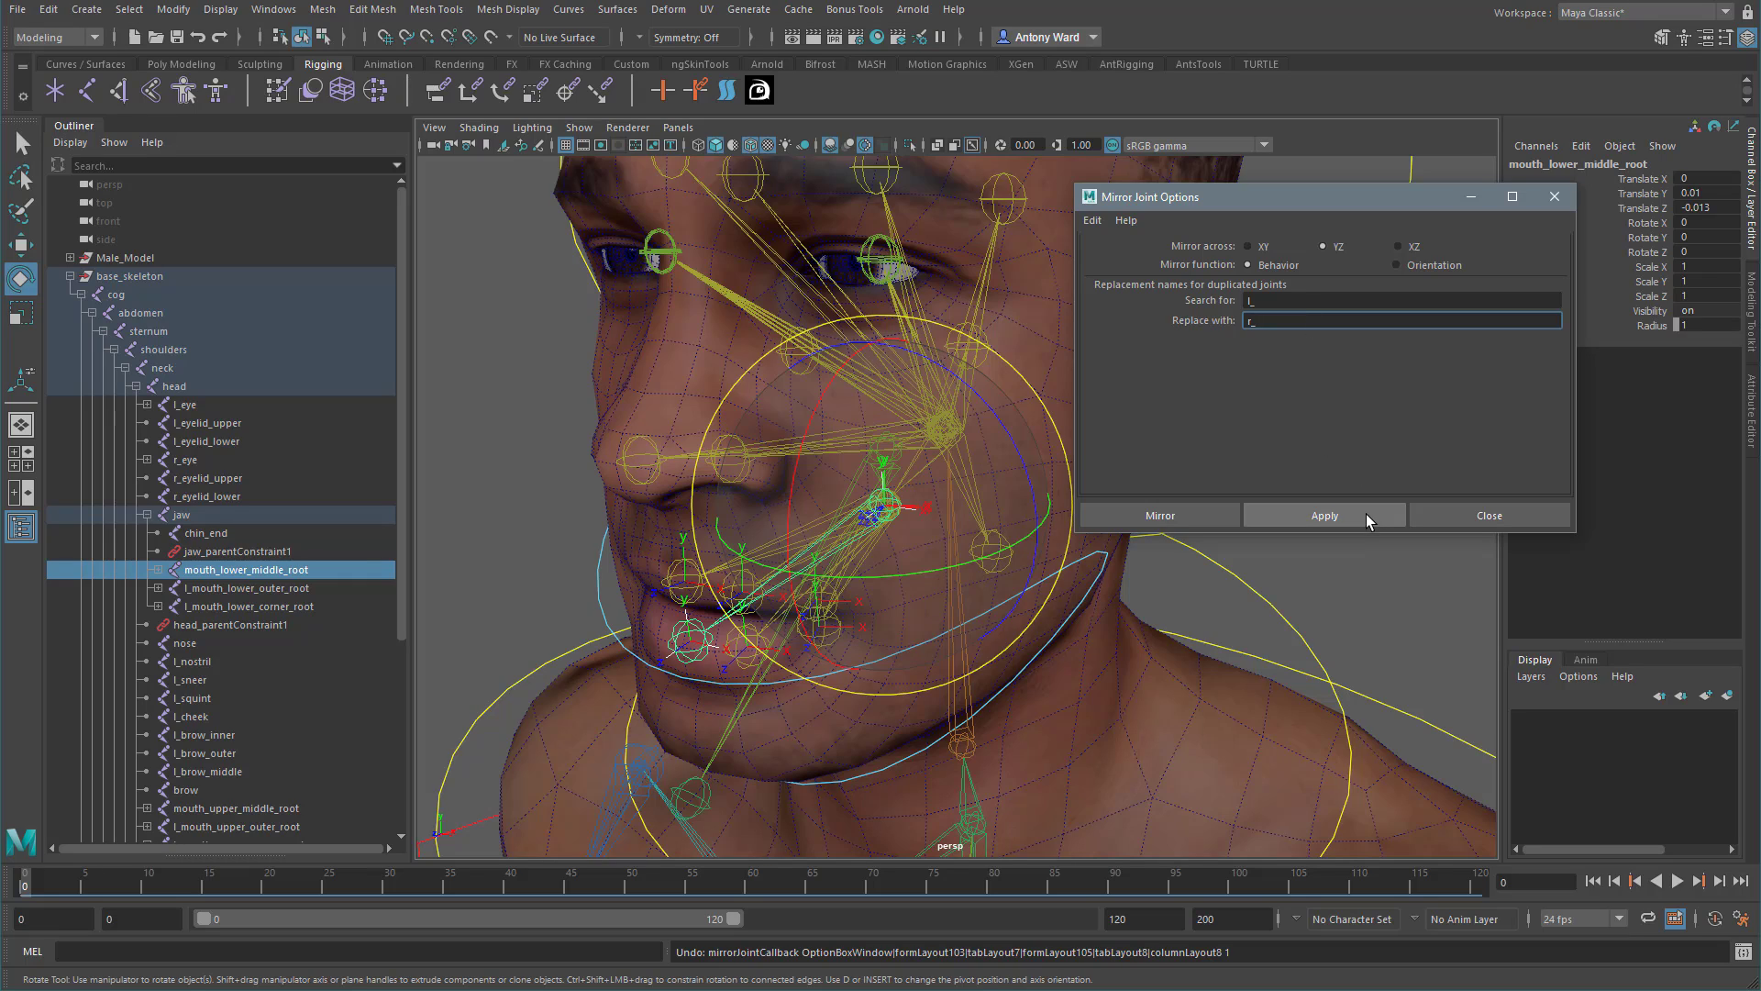
click(1324, 515)
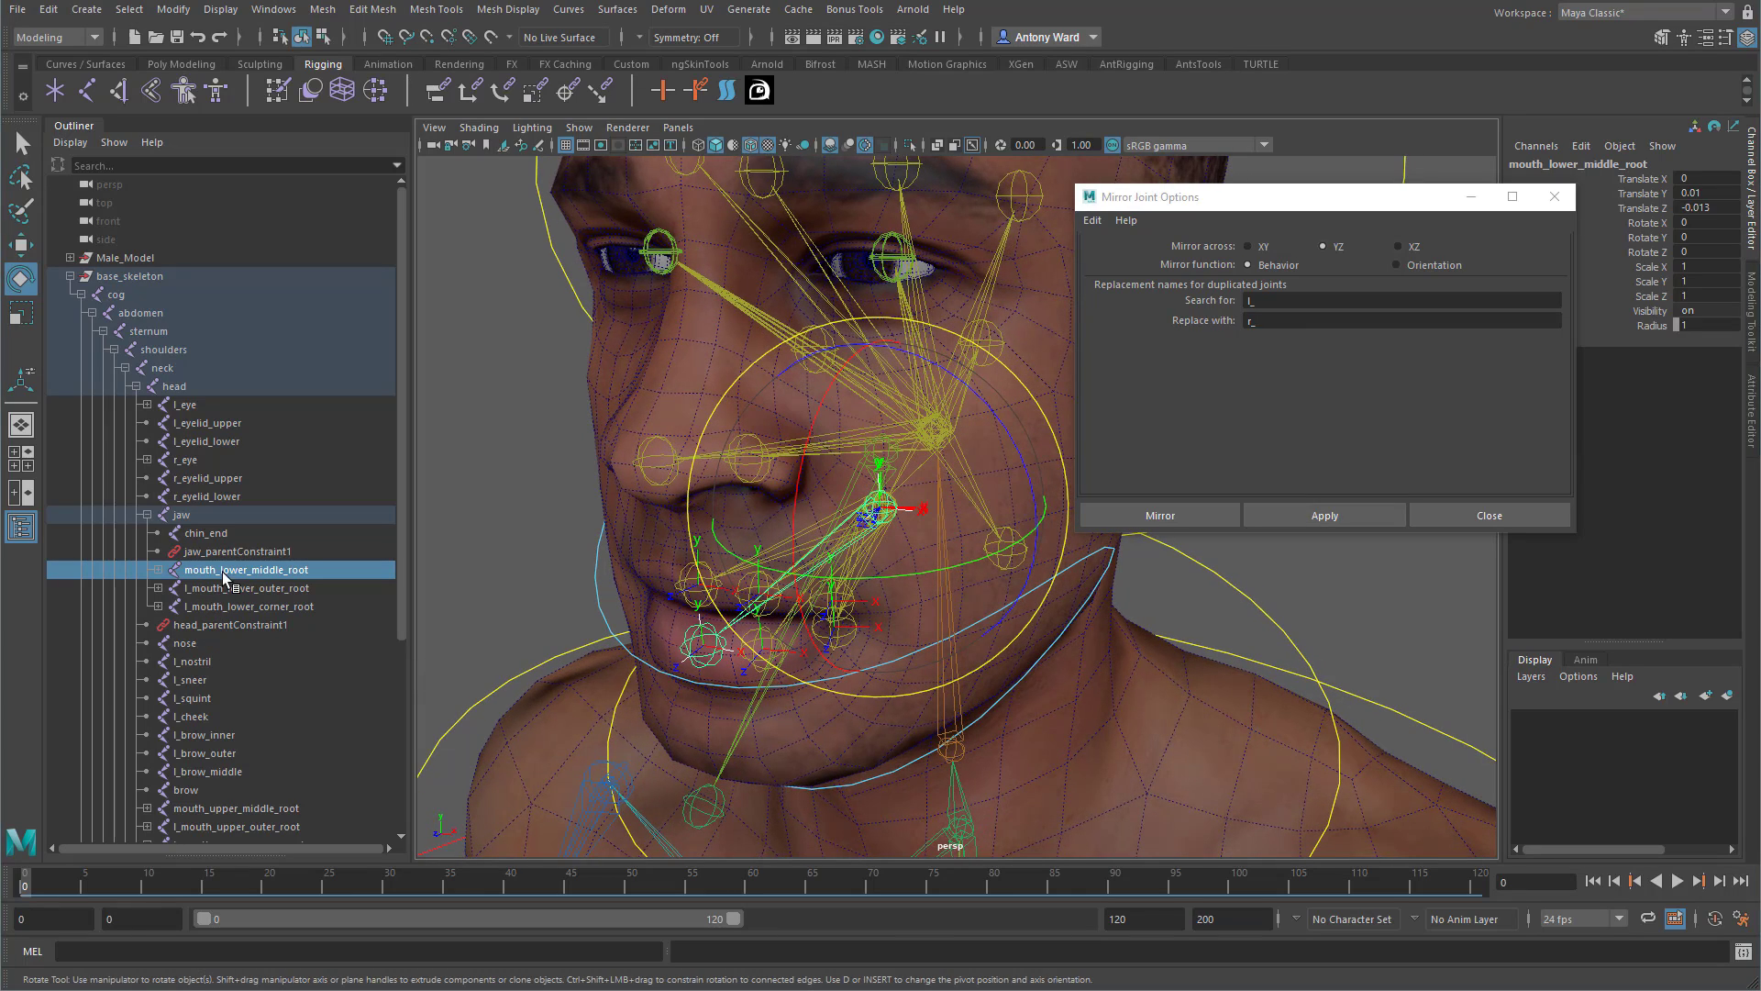
Mirror l_mouth_lower_outer_root and l_mouth_lower_corner_root across YZ to create their r_ counterparts under the jaw.
click(238, 591)
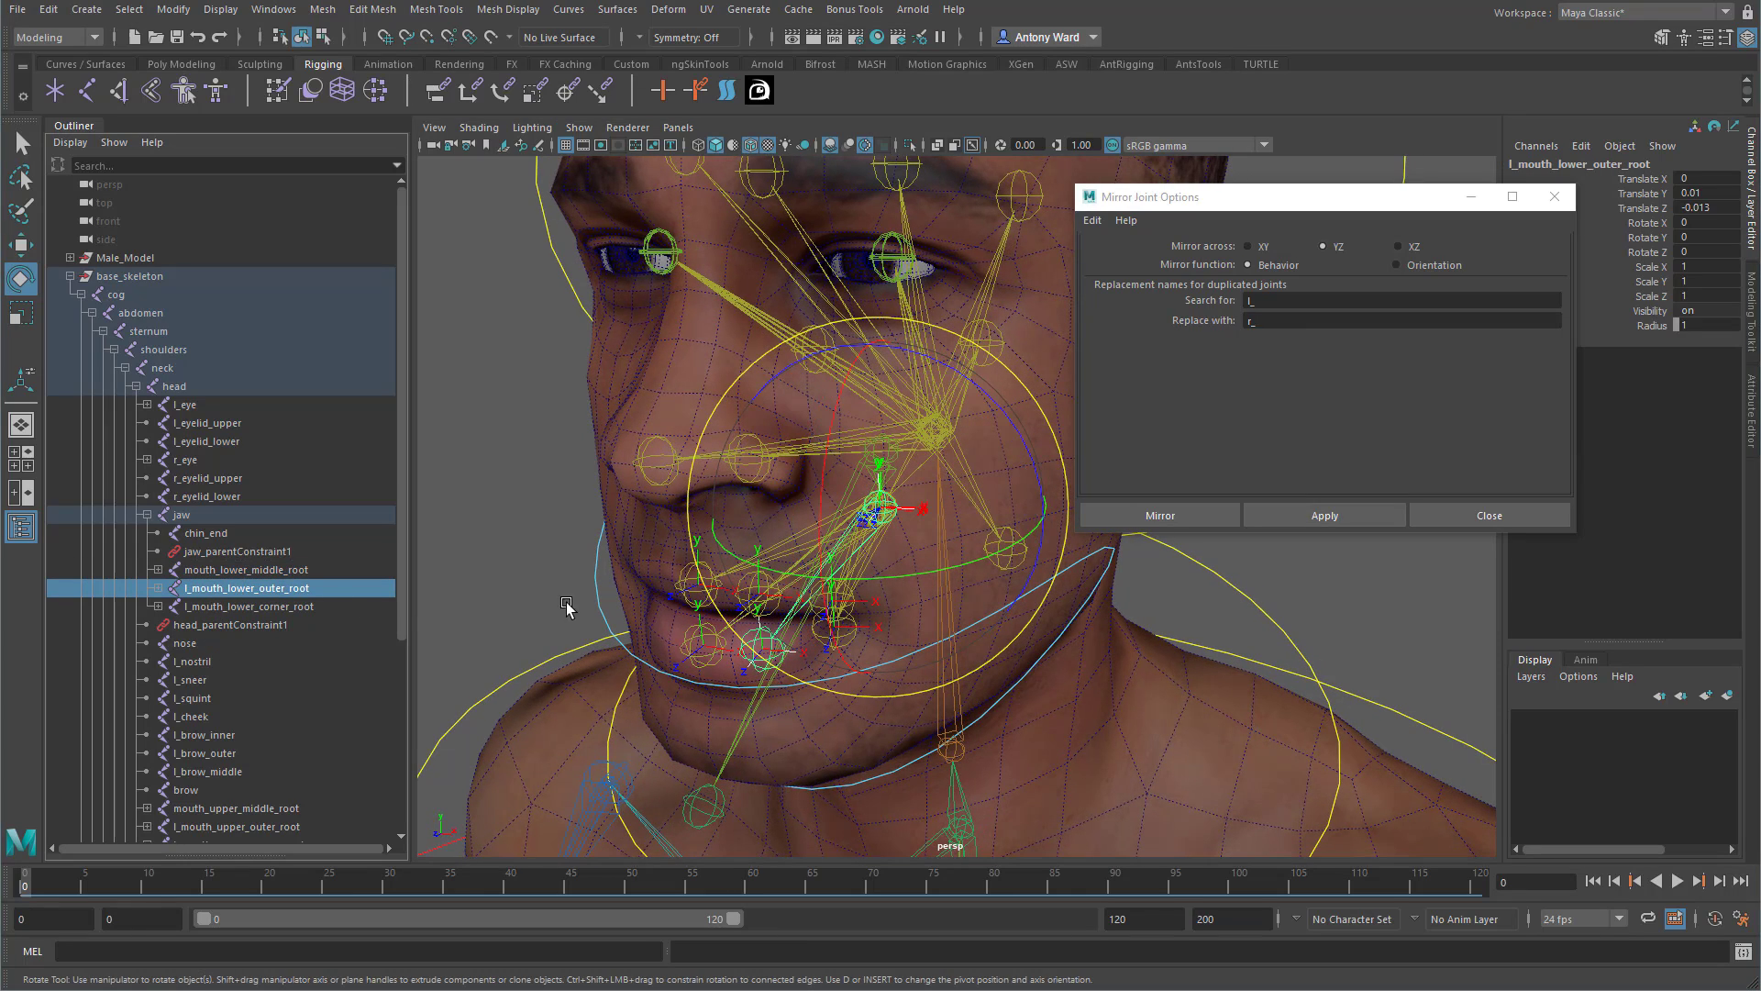
click(1275, 513)
mouse_move(858, 694)
alt+mouse_down()
mouse_move(896, 660)
mouse_move(863, 672)
alt+mouse_up()
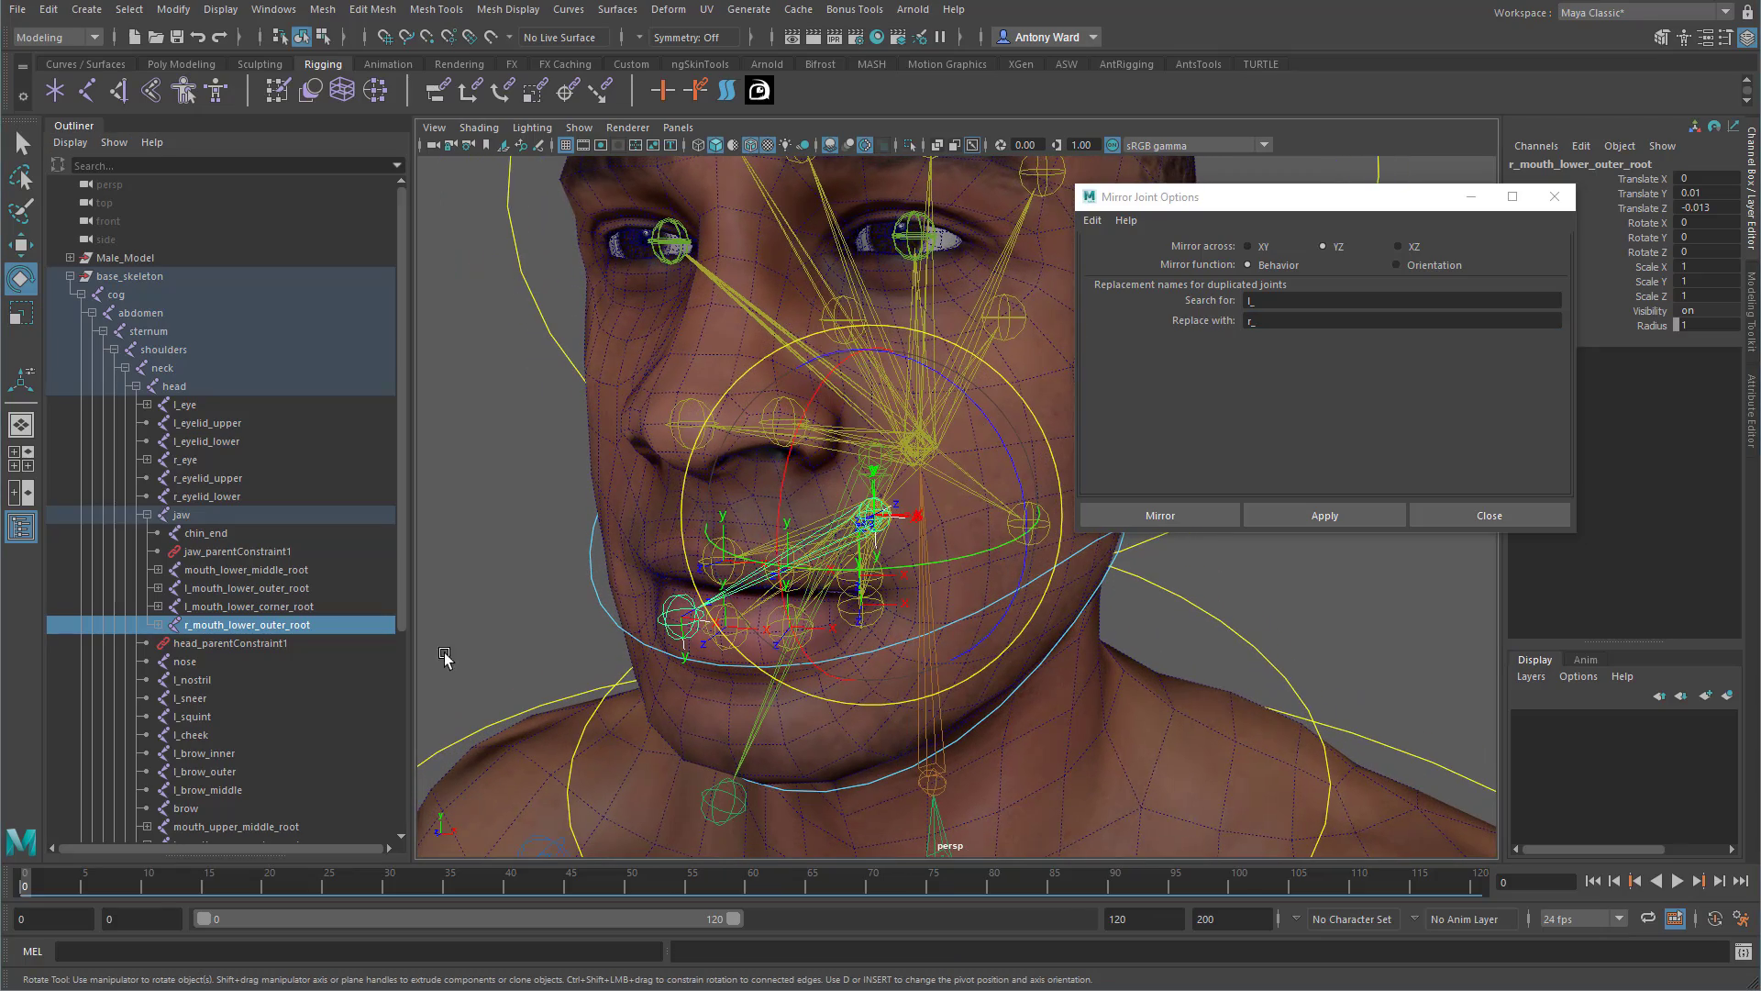
click(248, 588)
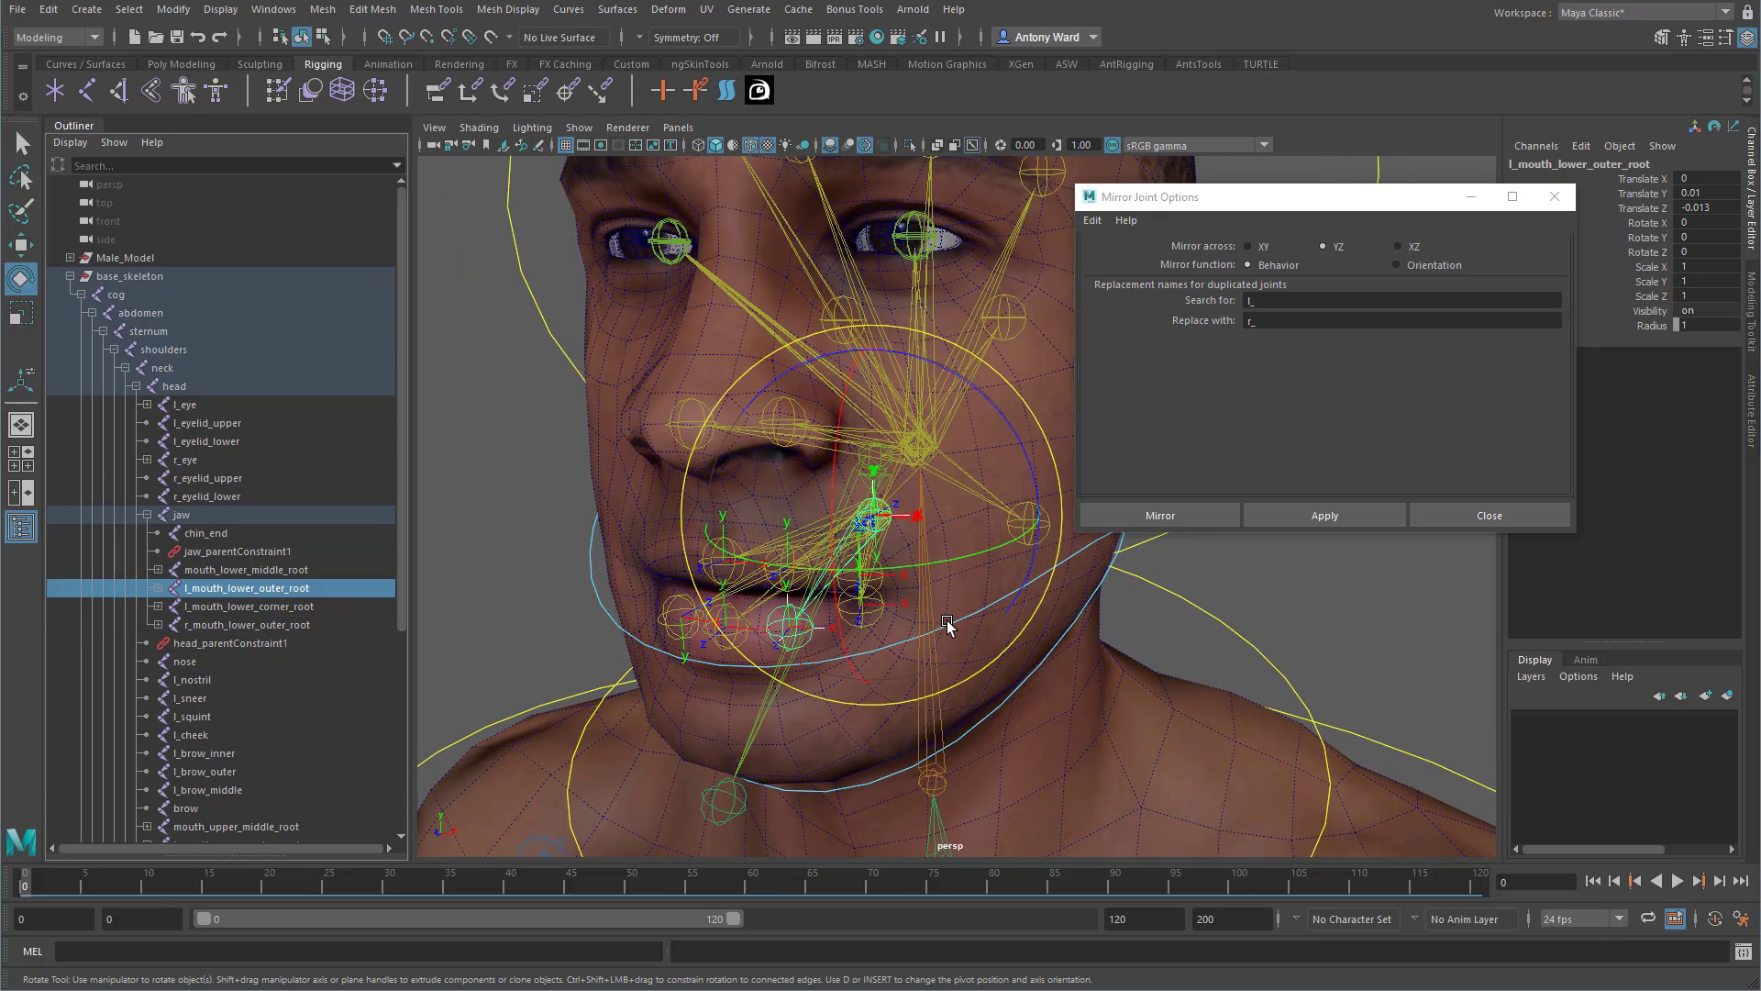
alt+drag(715, 633, 734, 627)
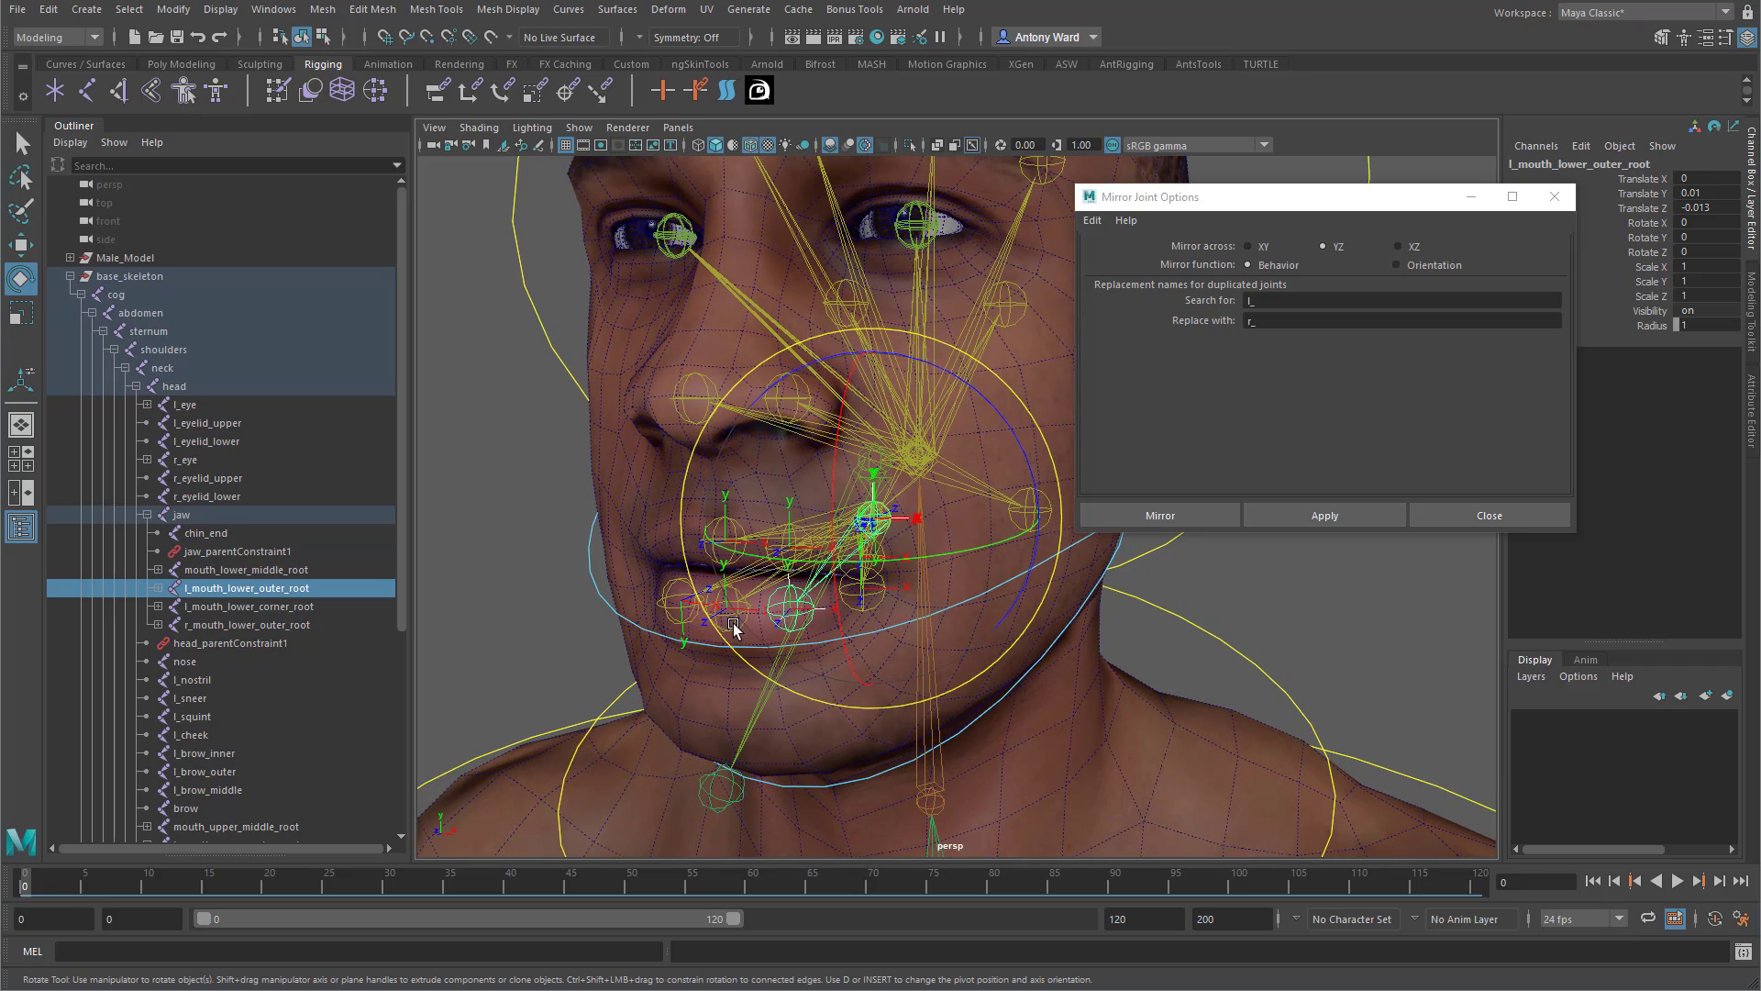
click(291, 609)
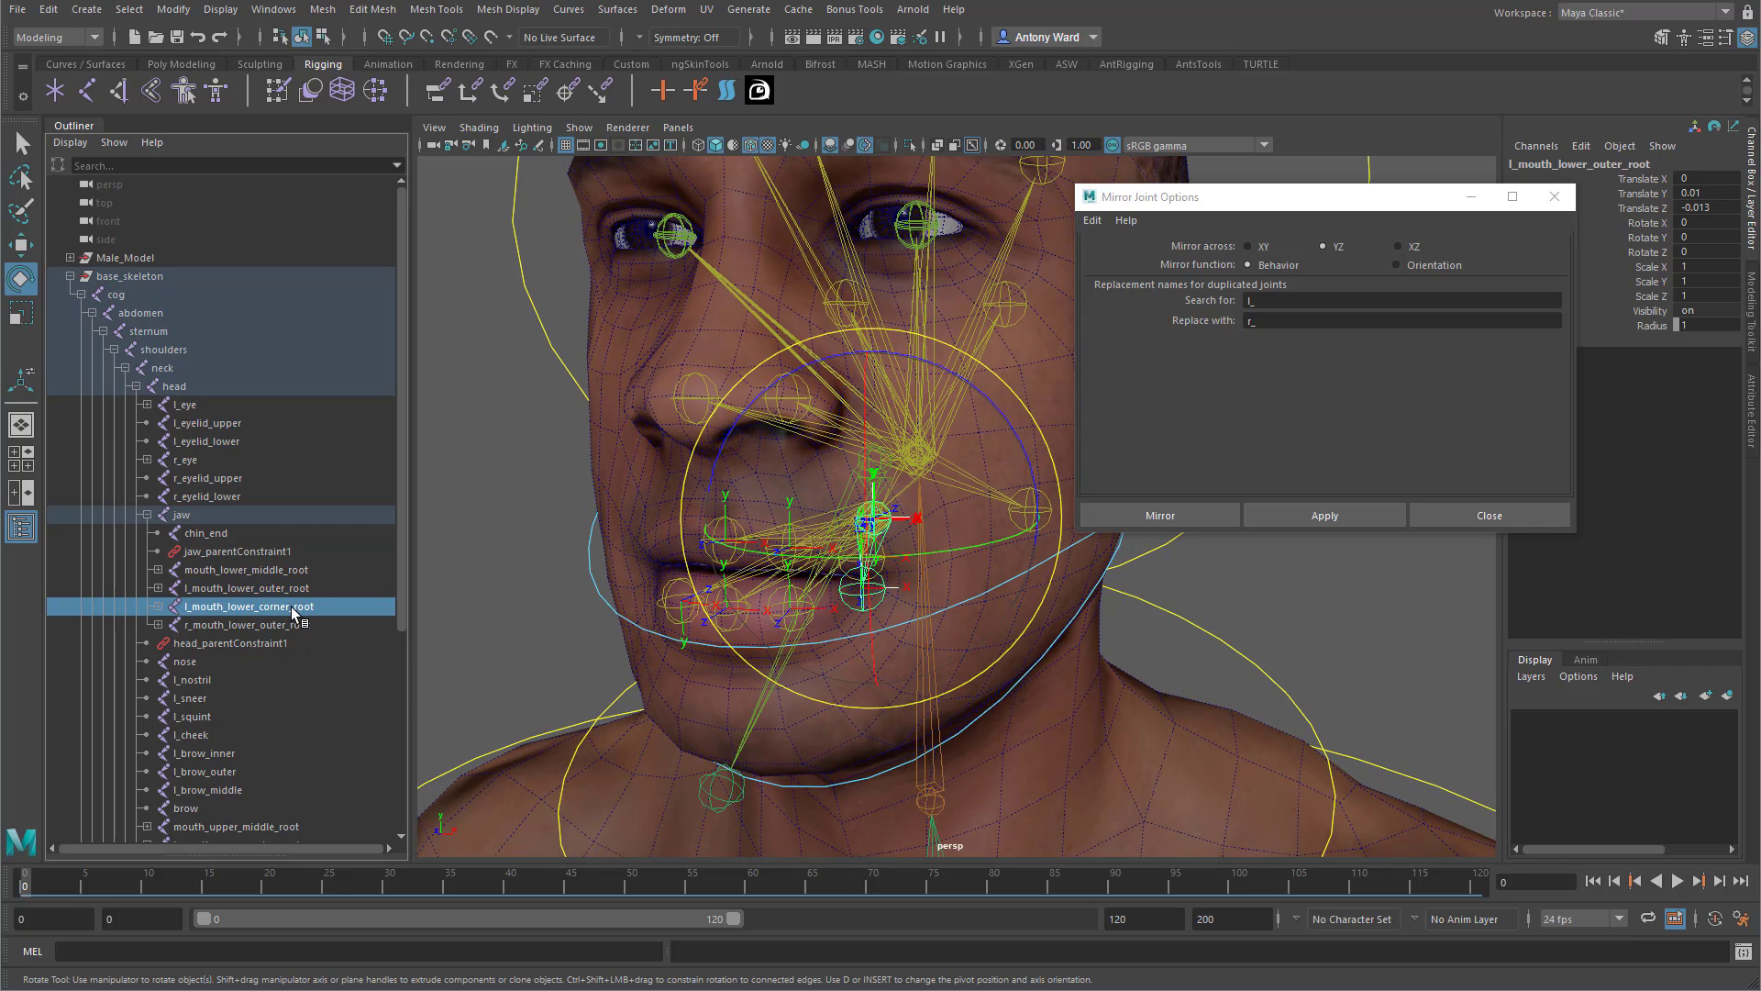
click(1358, 514)
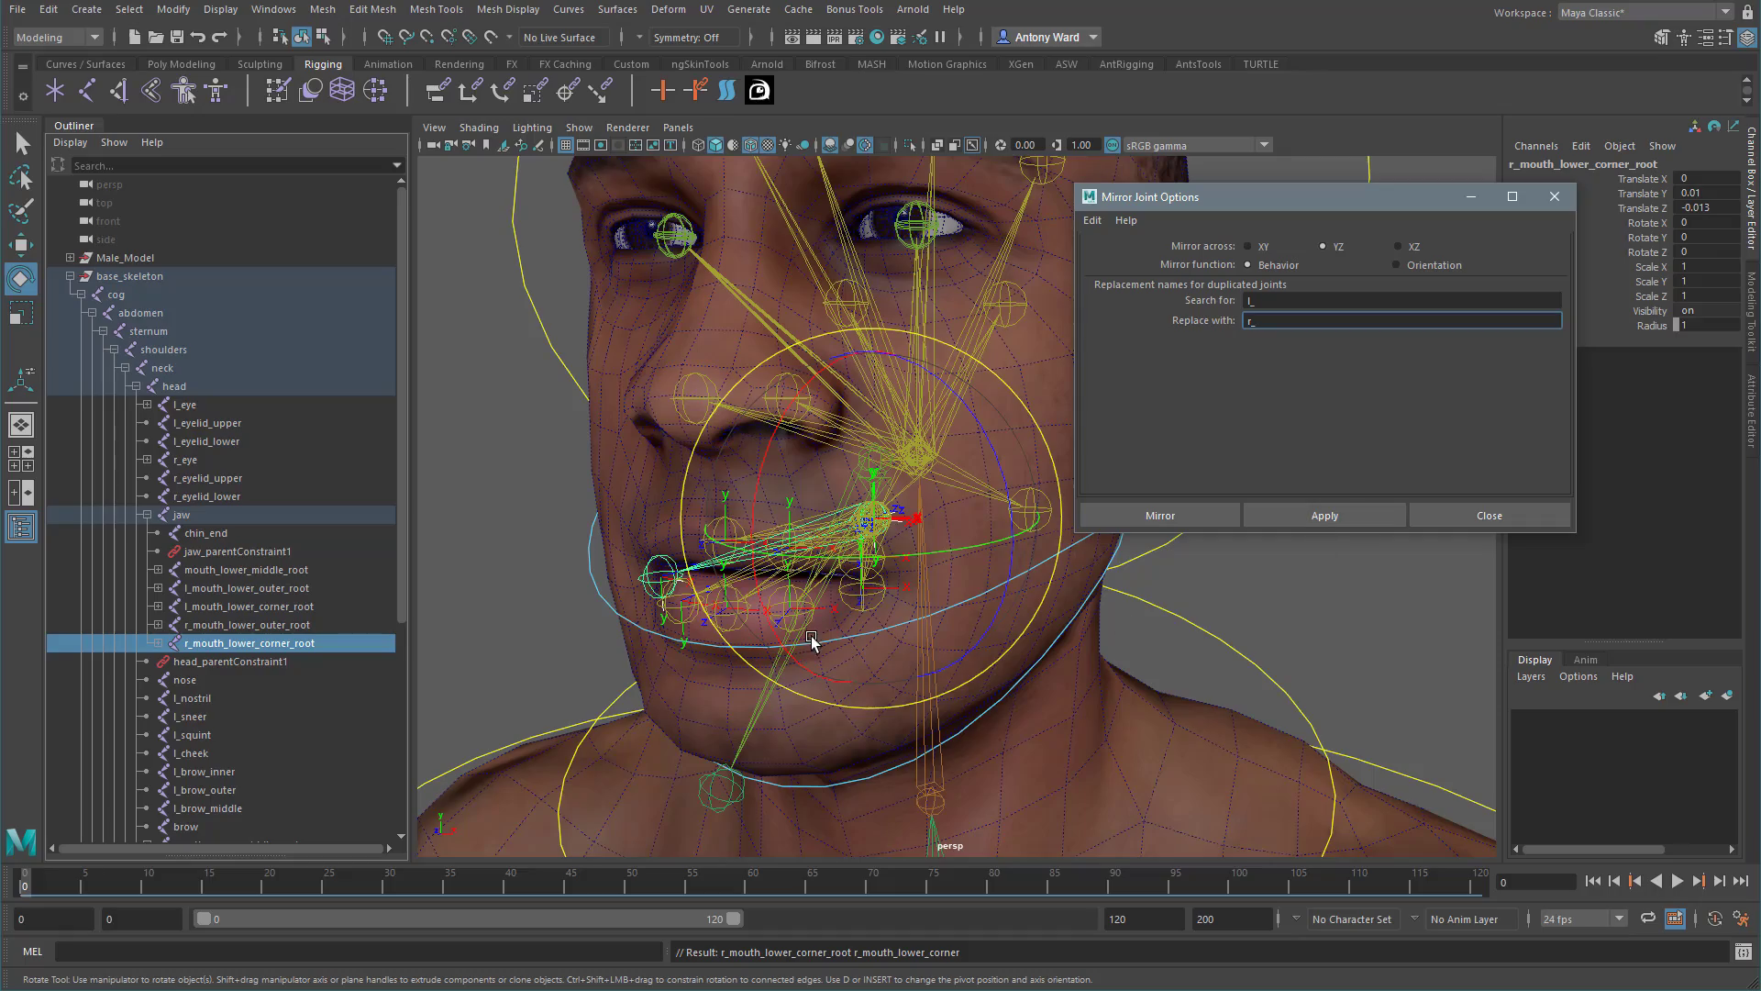
mouse_move(807, 633)
alt+mouse_down()
mouse_move(872, 617)
mouse_move(860, 636)
mouse_move(807, 596)
mouse_move(835, 617)
alt+mouse_up()
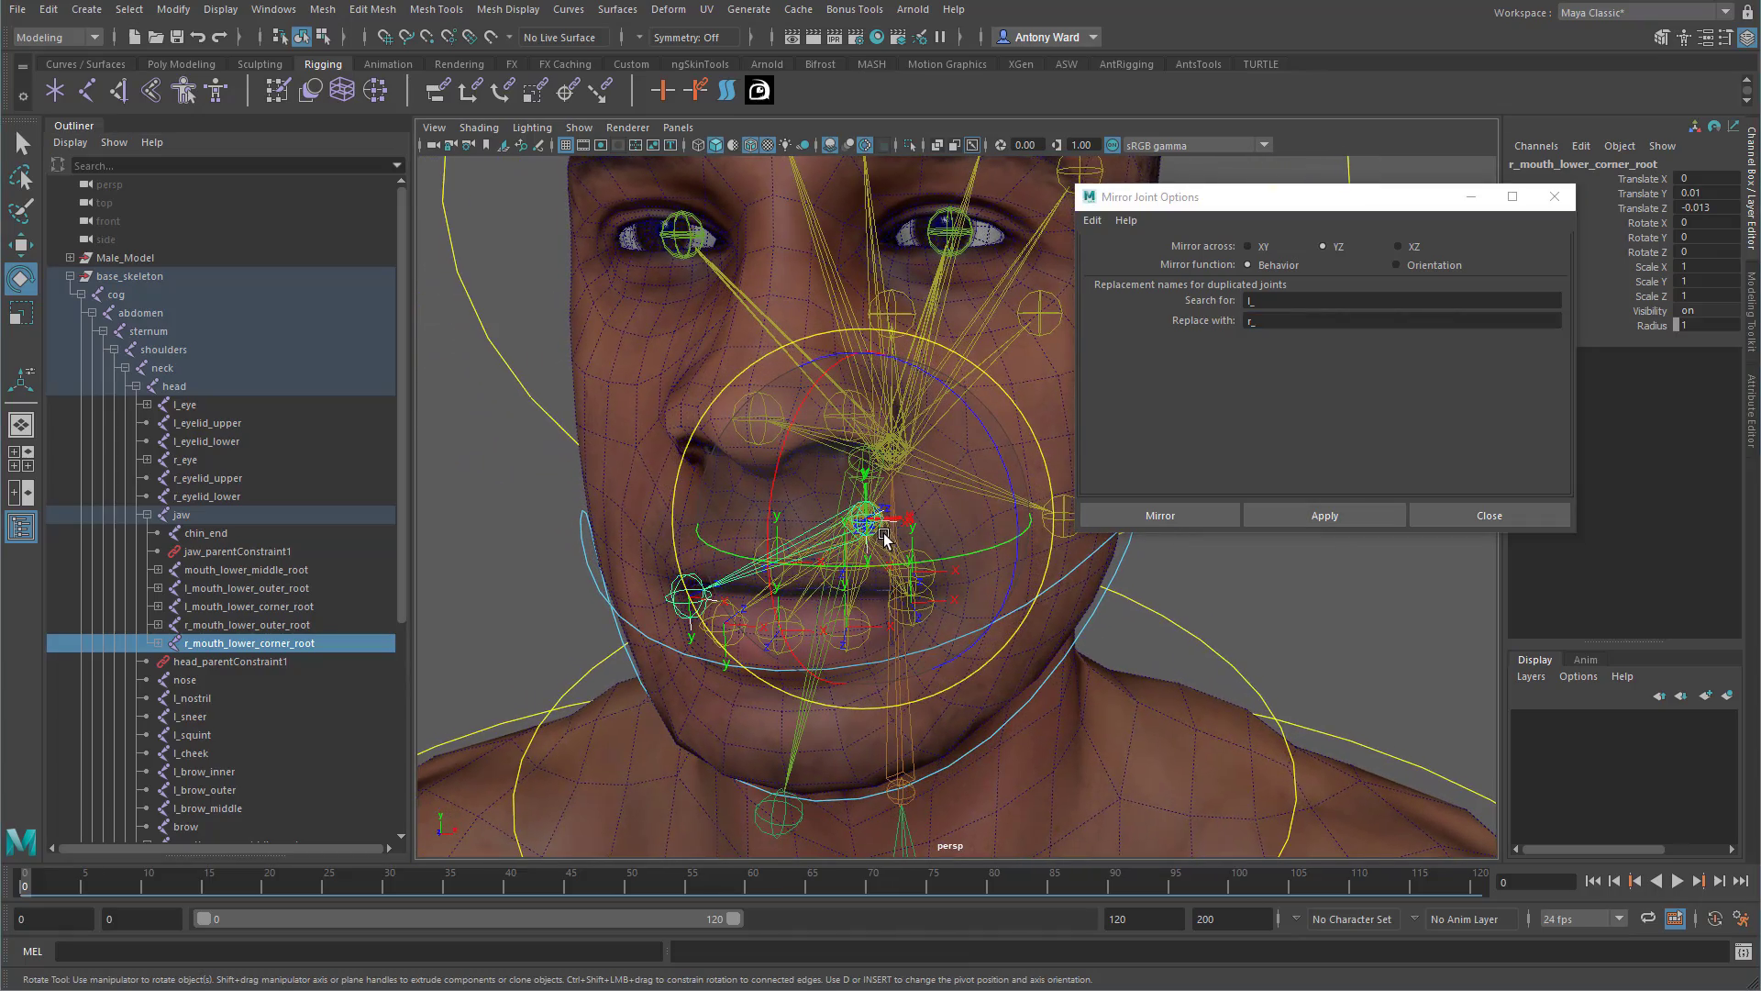
alt+drag(883, 537, 857, 540)
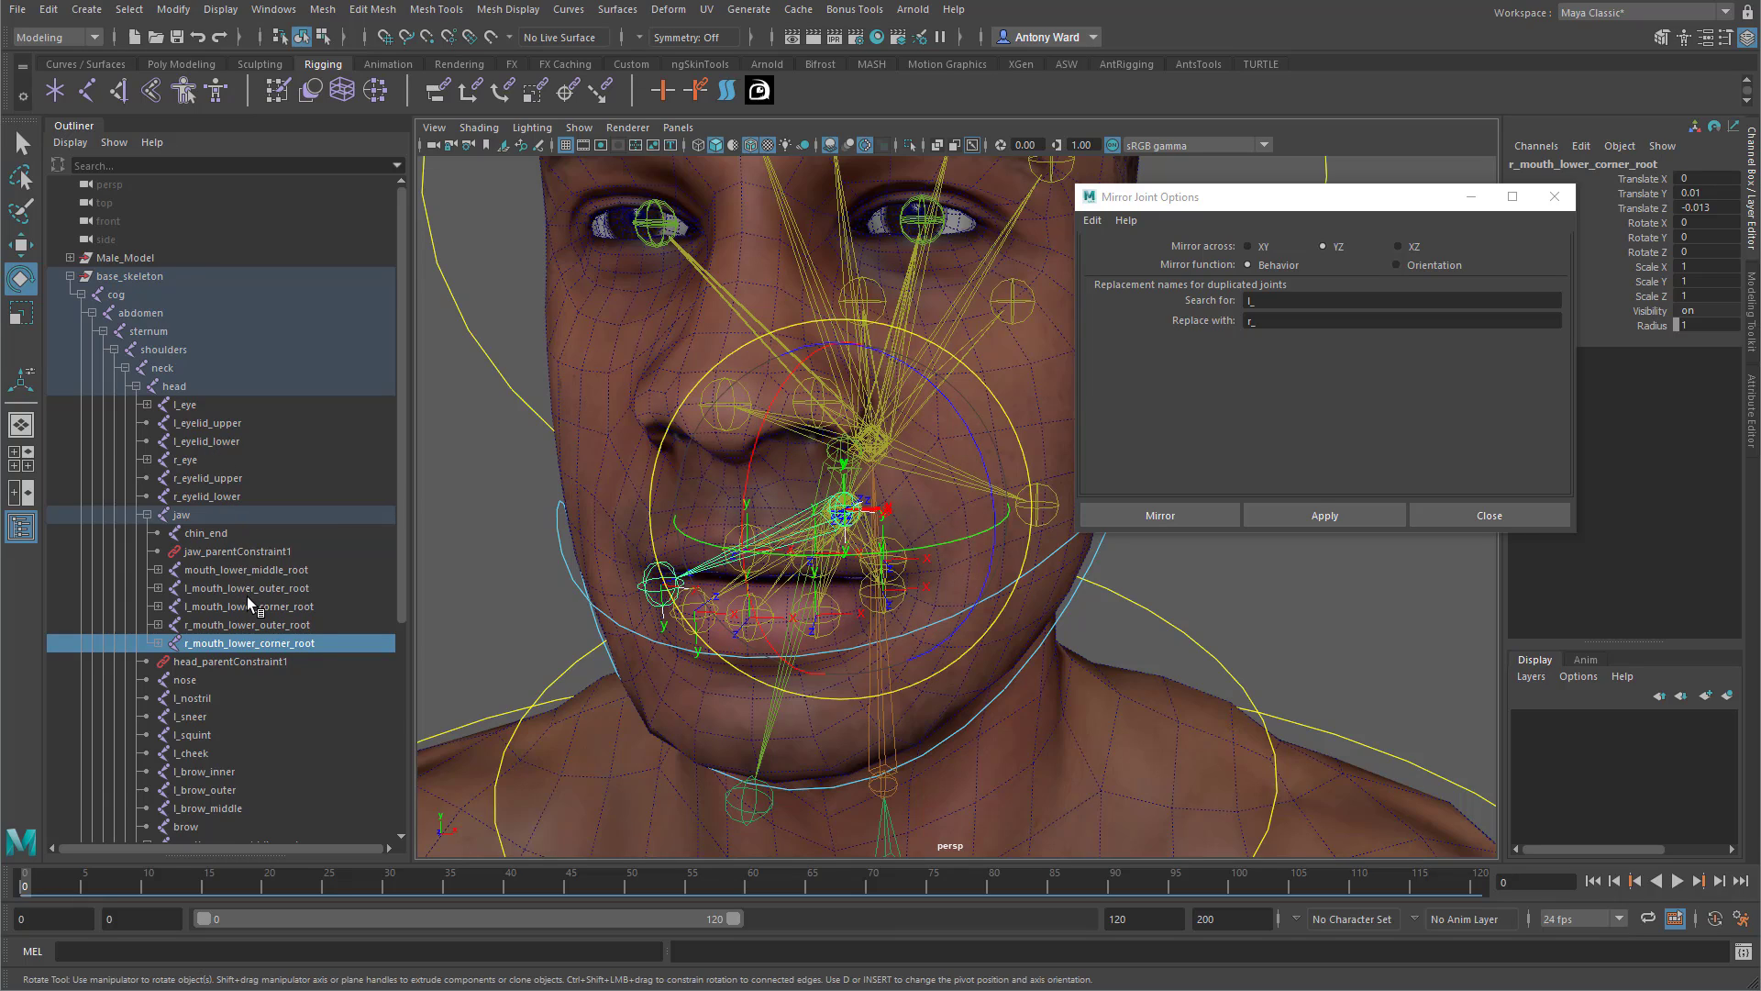
Mirror l_mouth_upper_outer_root and l_mouth_upper_corner_root across YZ to create their r_ counterparts under the head.
scroll(246, 596, down, 3)
click(259, 717)
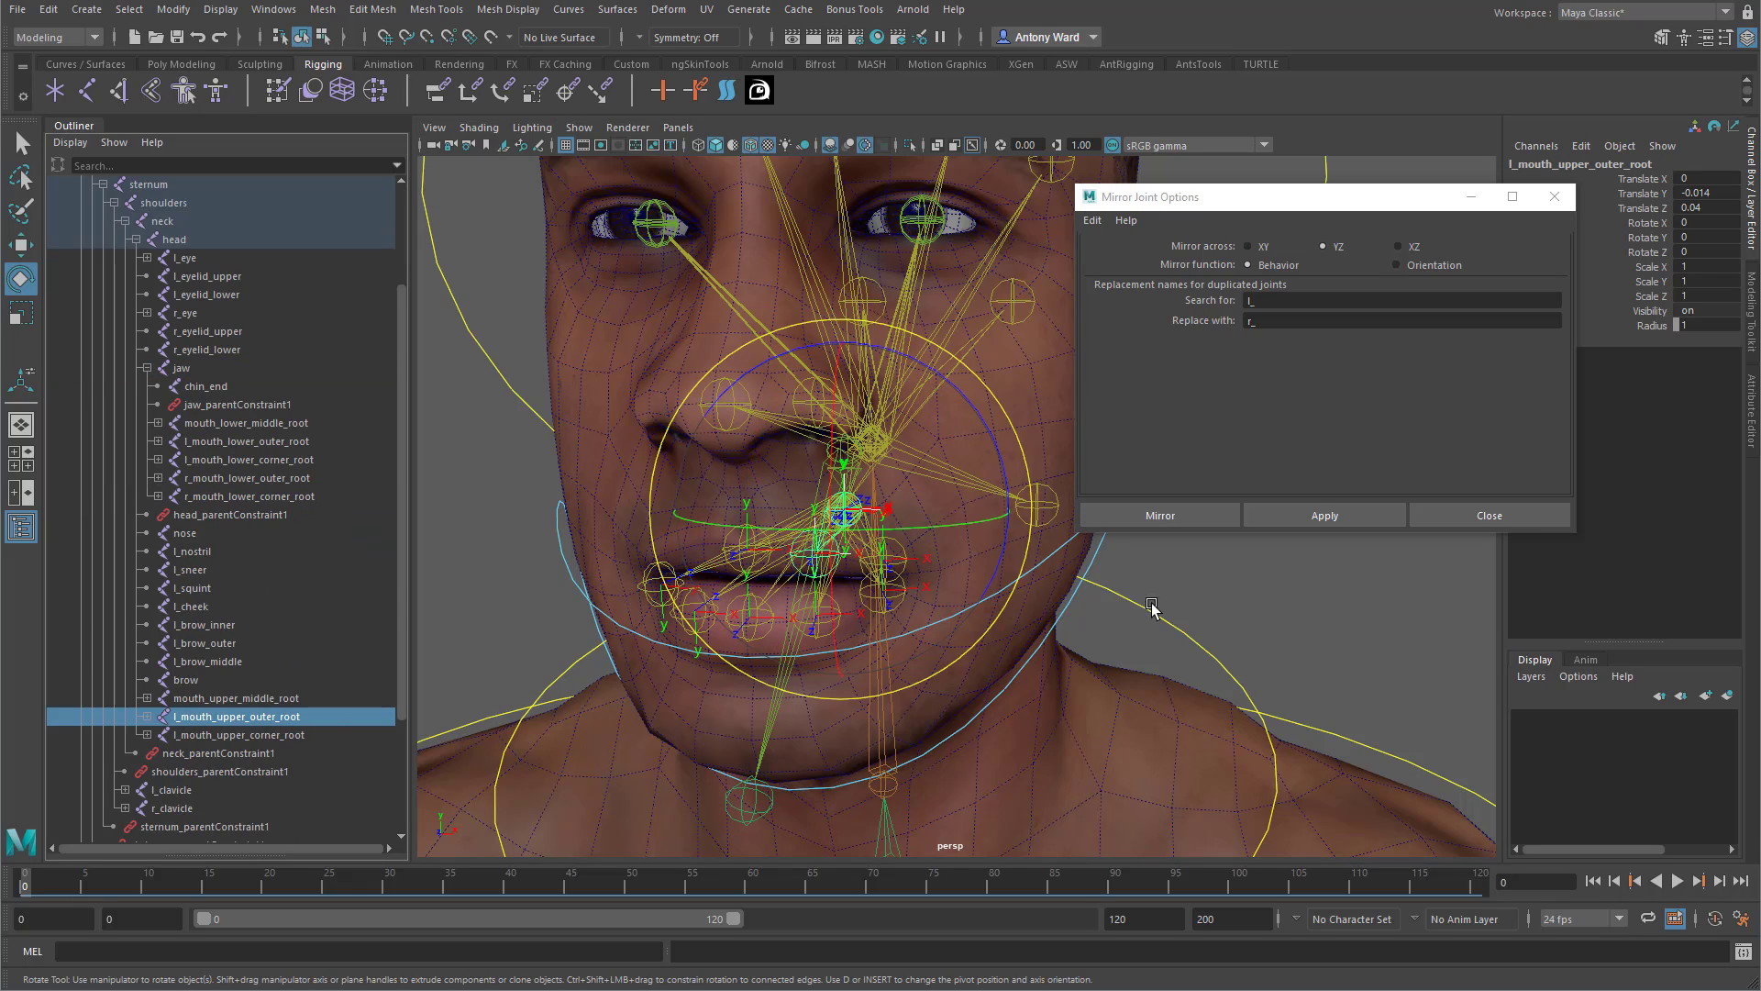
click(1340, 519)
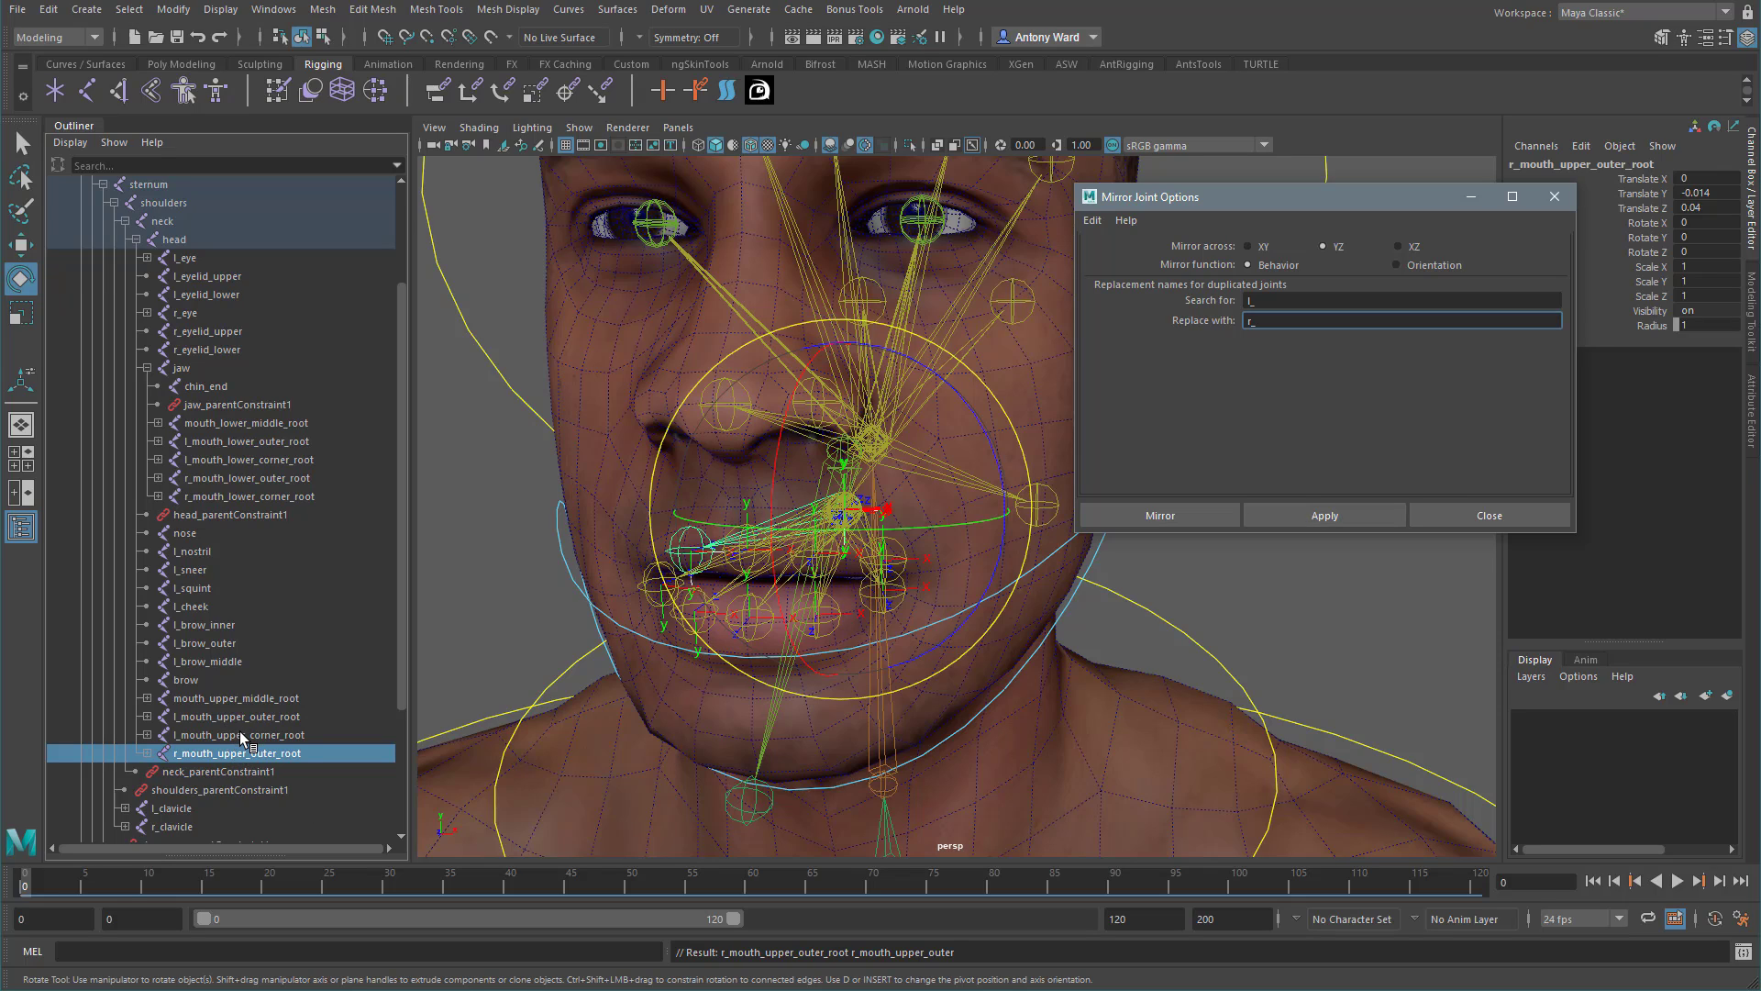
click(243, 734)
click(1297, 516)
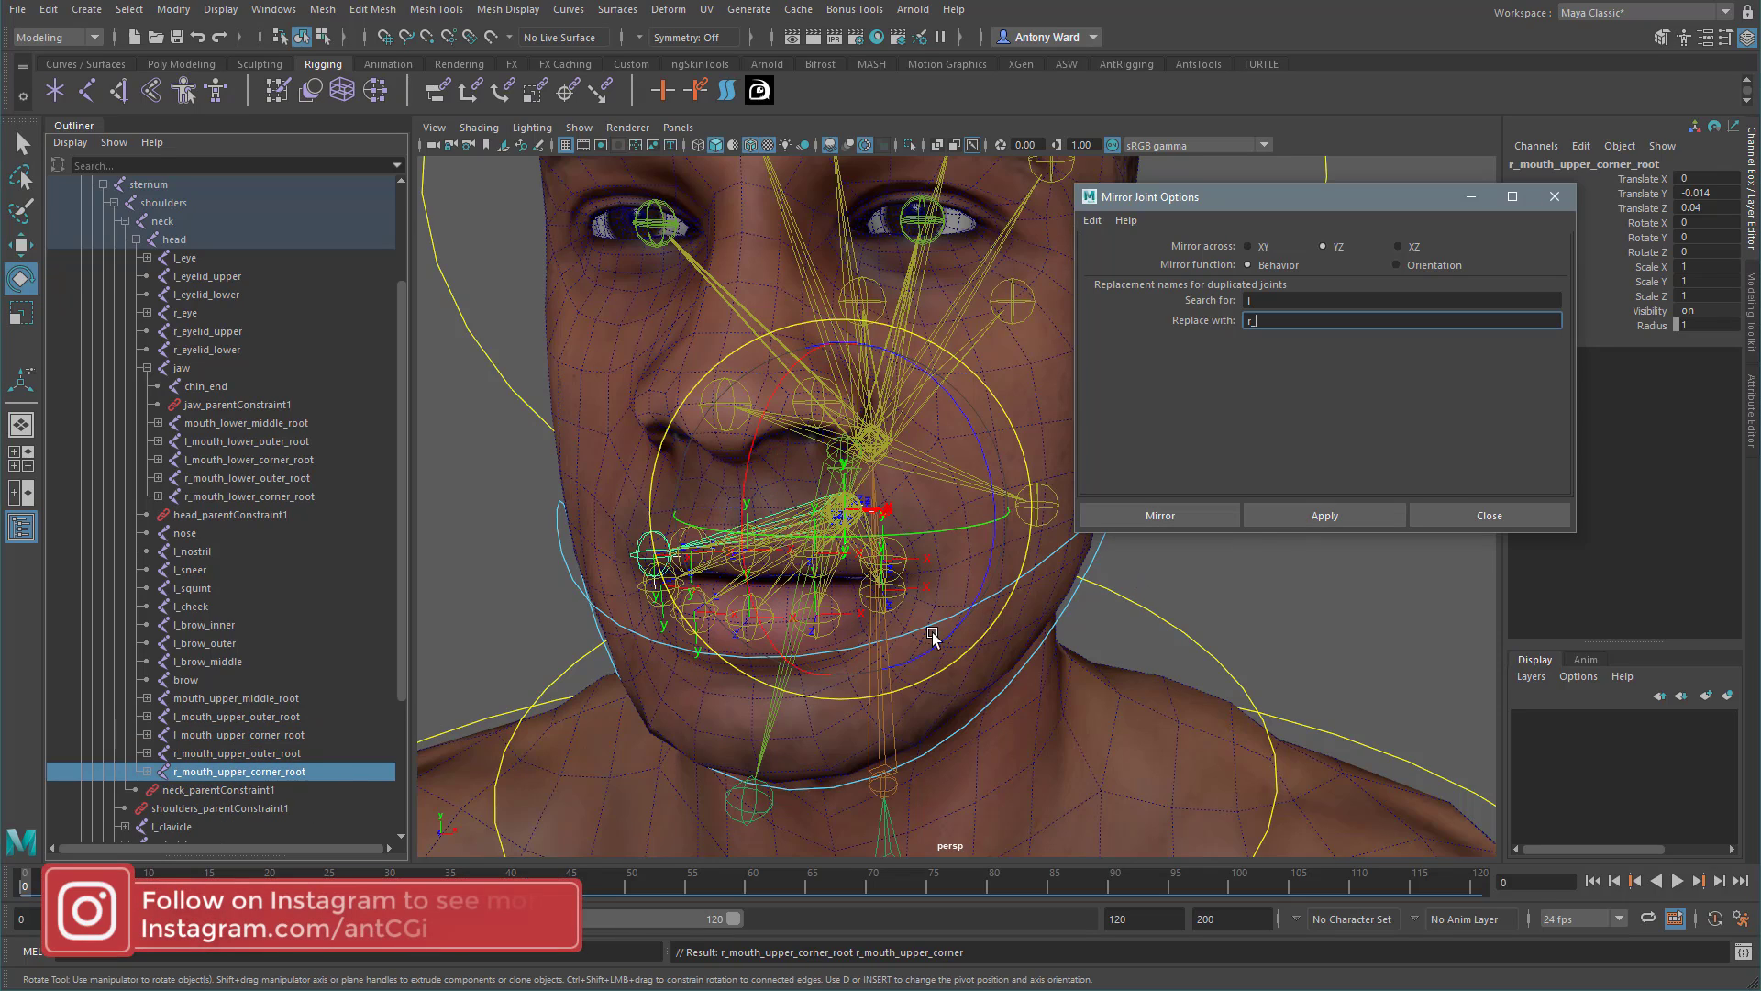
Mirror the l_cheek and l_nostril joints across YZ to create r_cheek and r_nostril.
alt+middle_drag(904, 440, 867, 583)
alt+right_drag(868, 584, 865, 474)
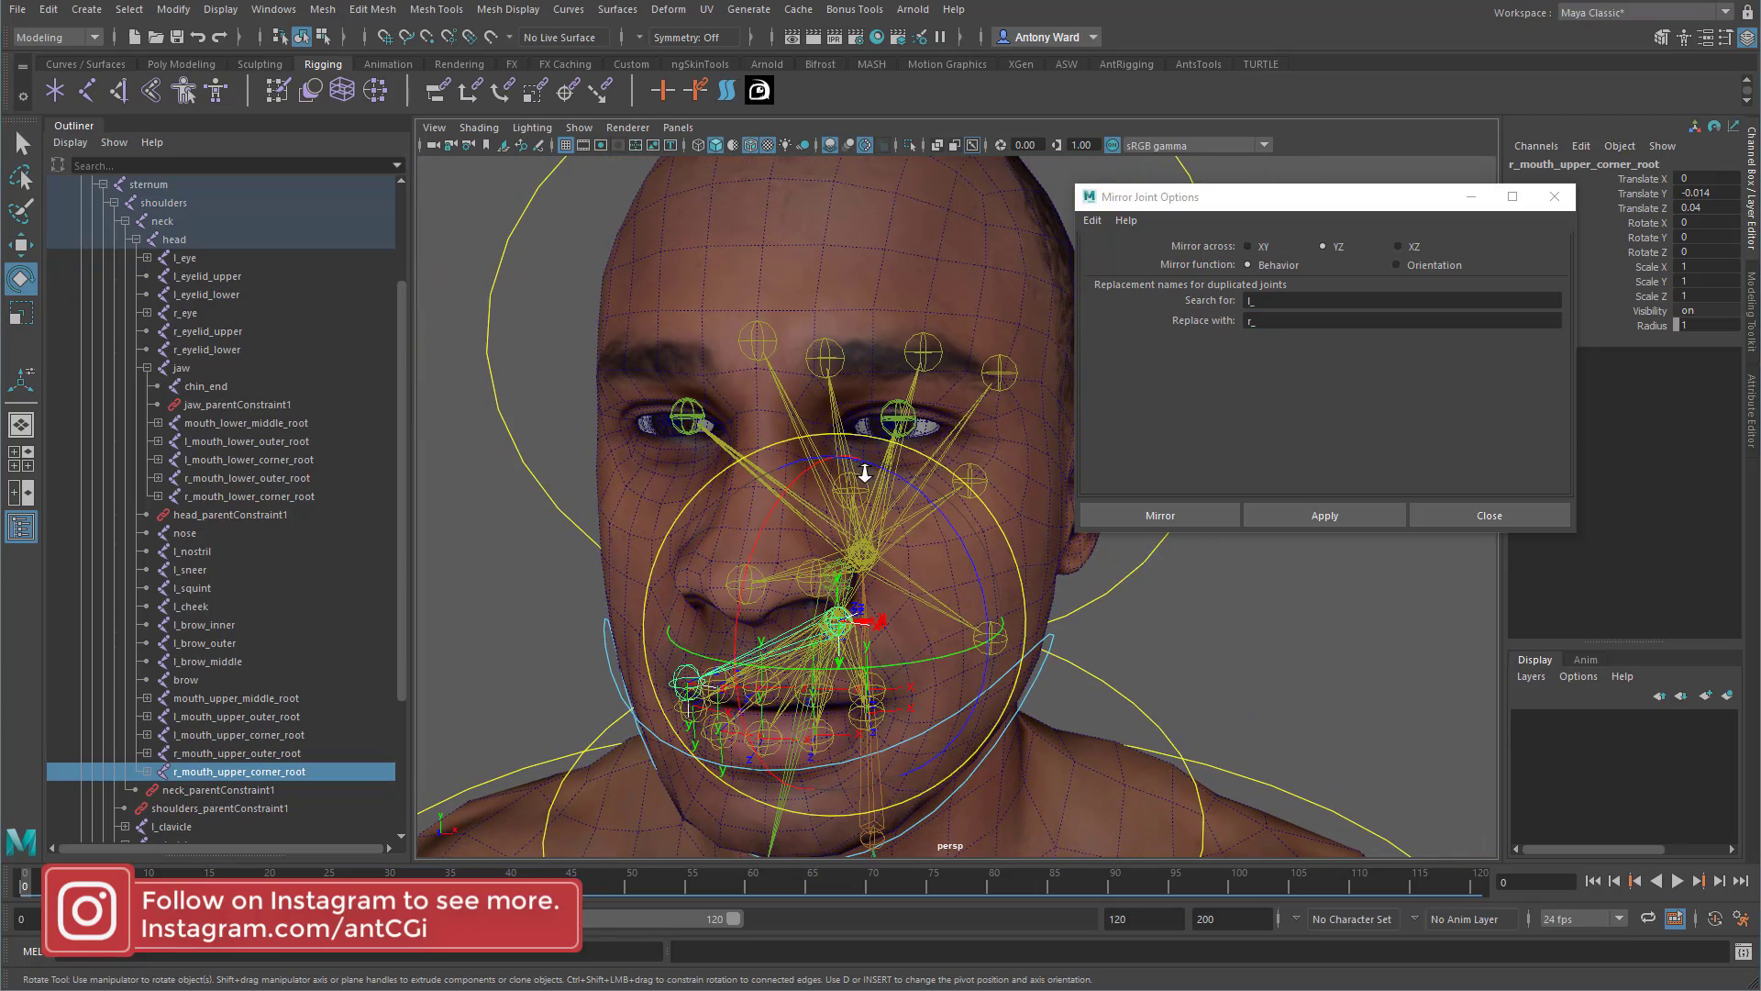
alt+middle_drag(865, 473, 845, 390)
alt+drag(928, 472, 958, 491)
click(1213, 596)
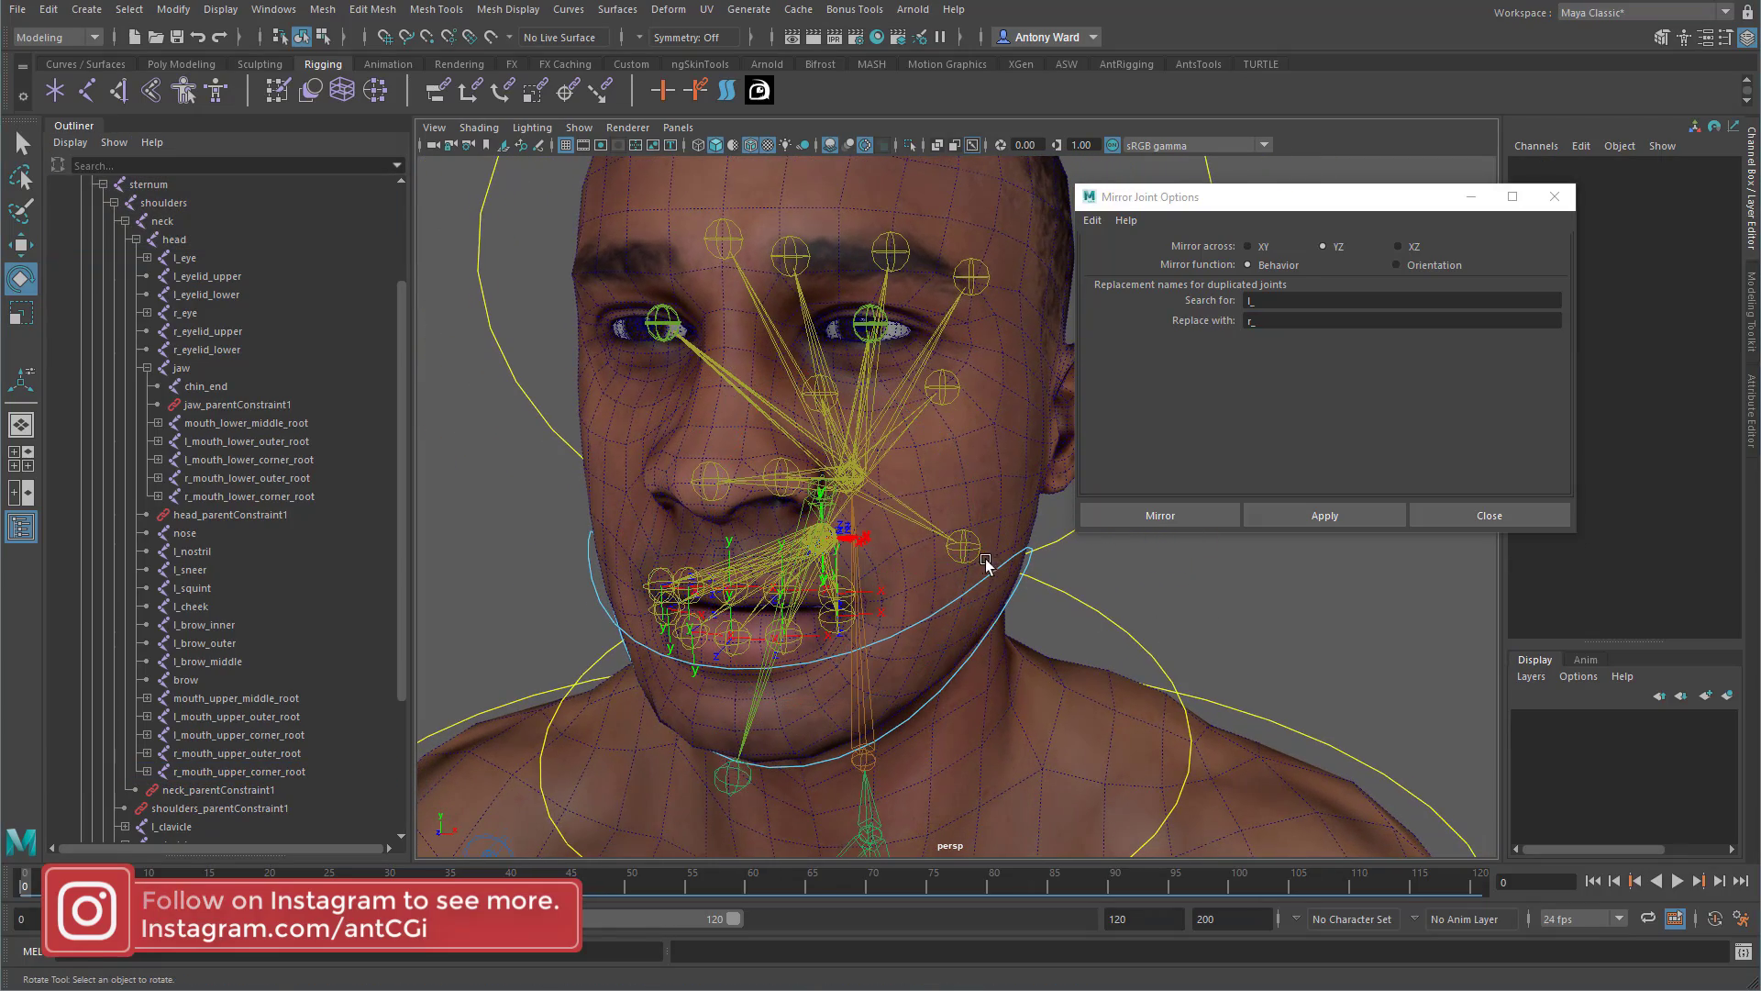
click(981, 556)
key(t)
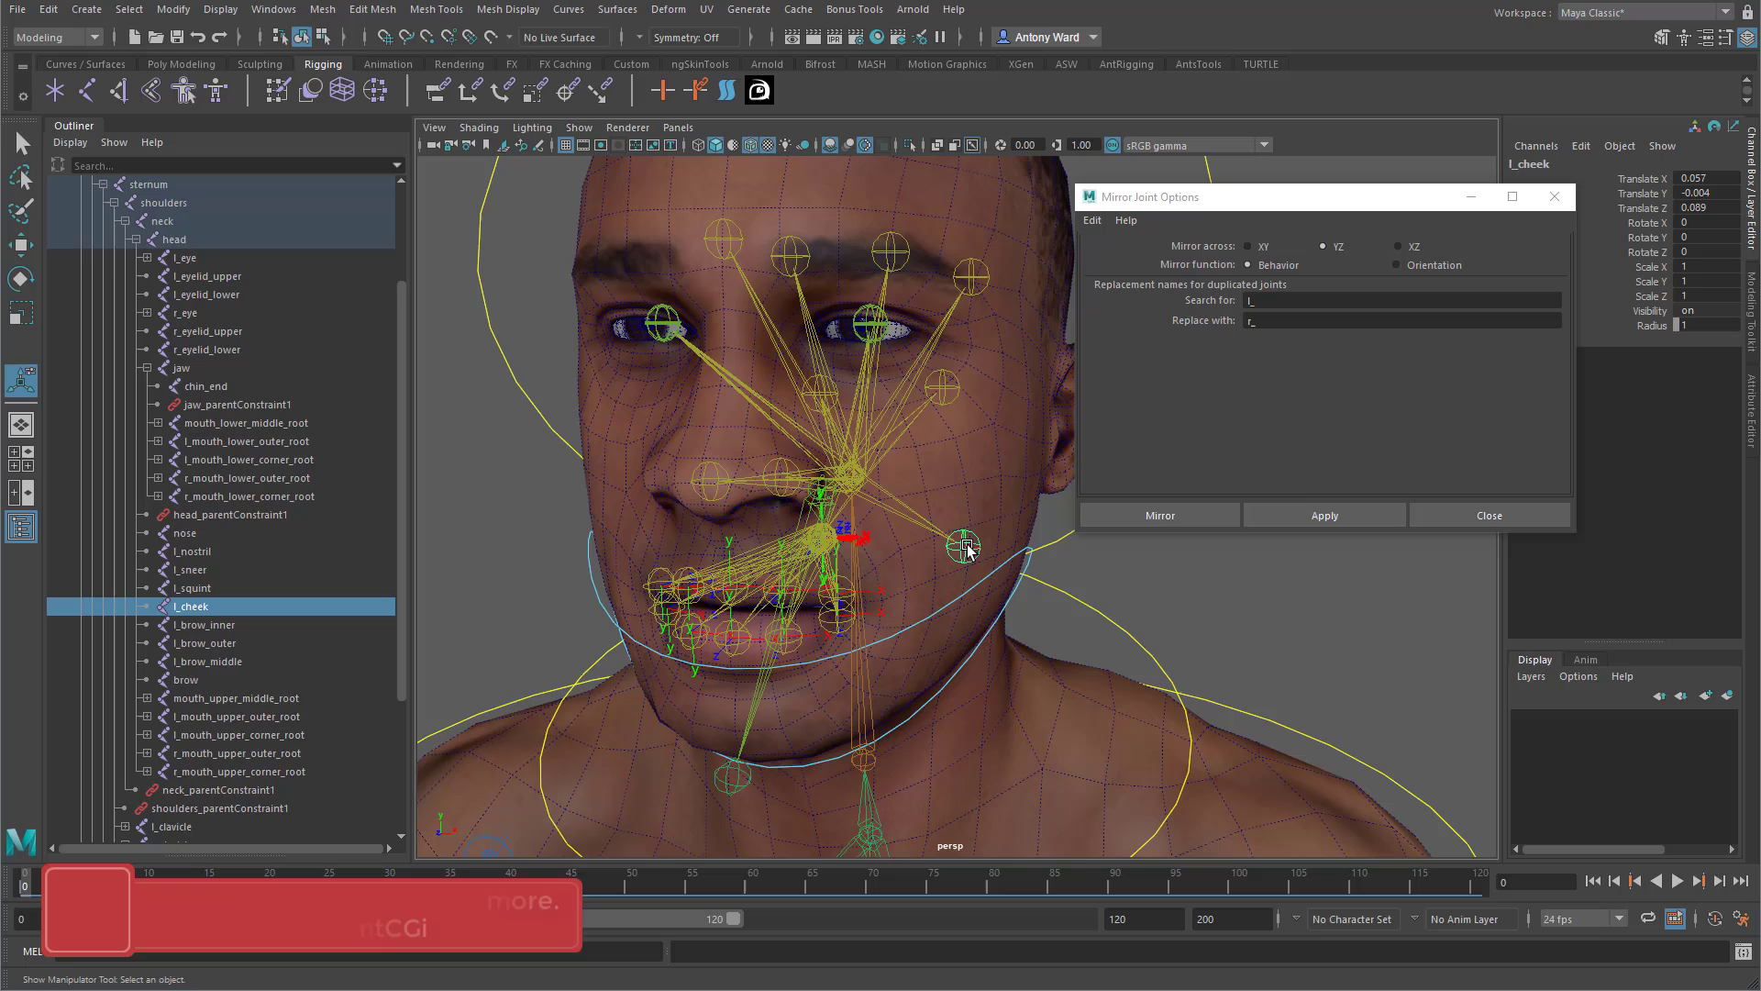
click(1337, 515)
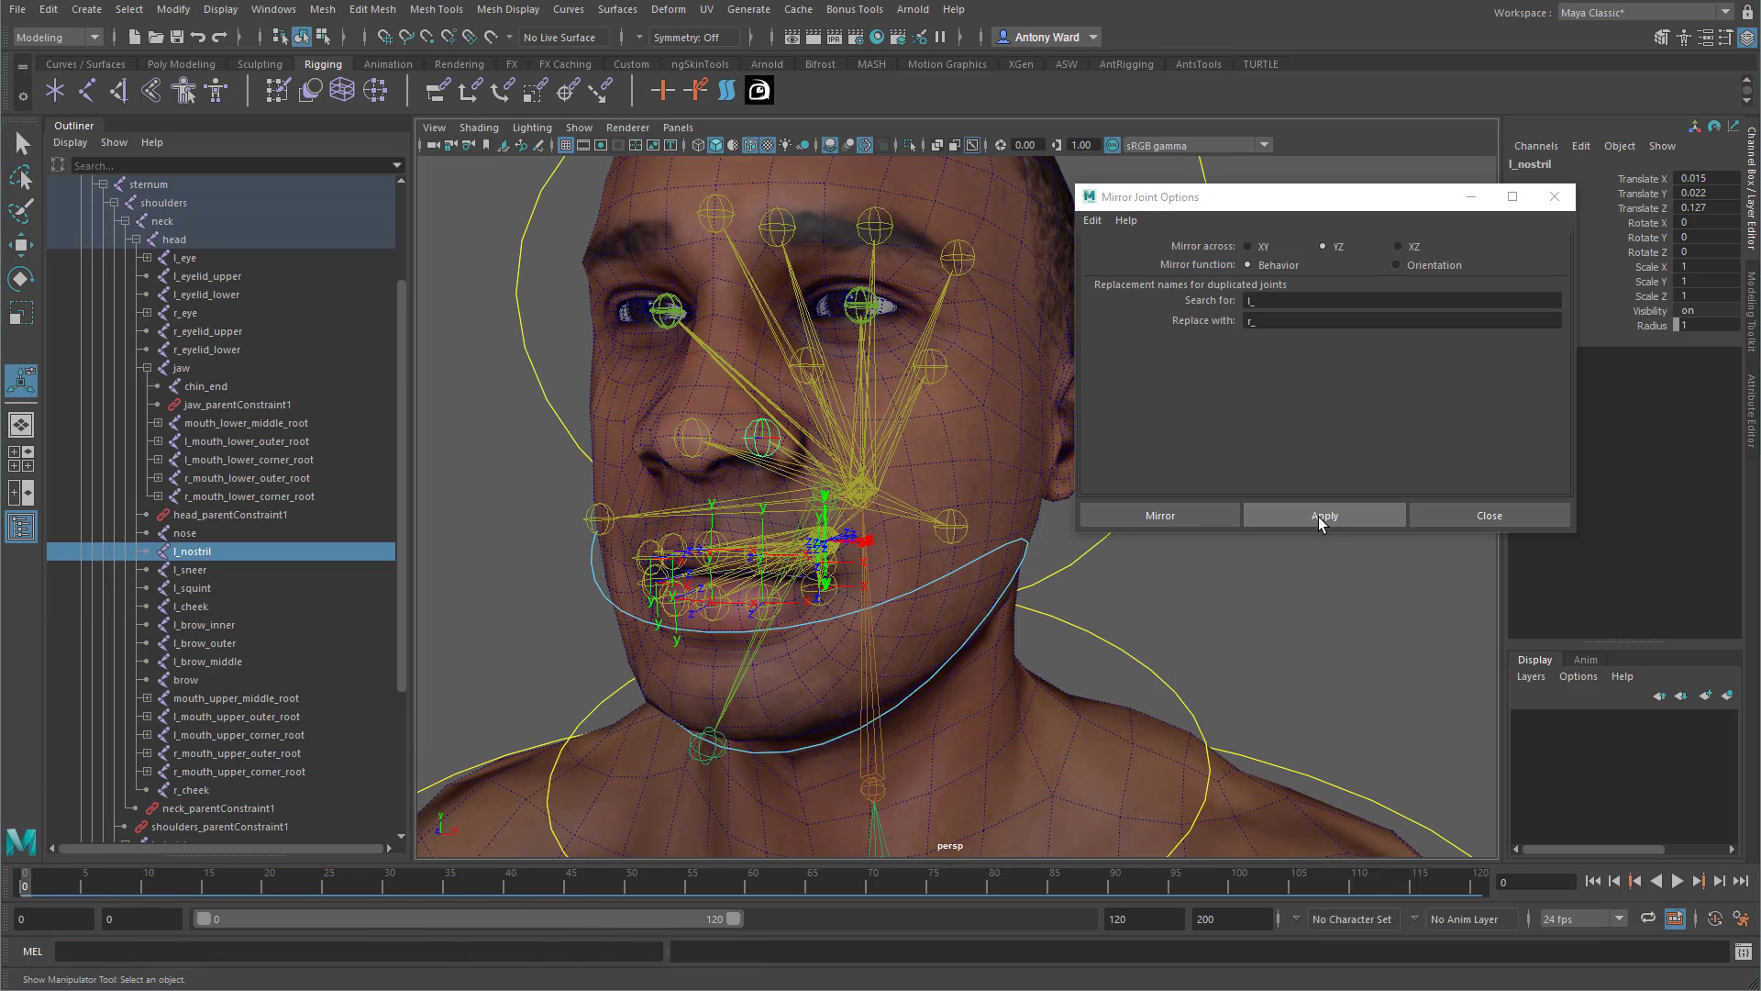
click(1320, 519)
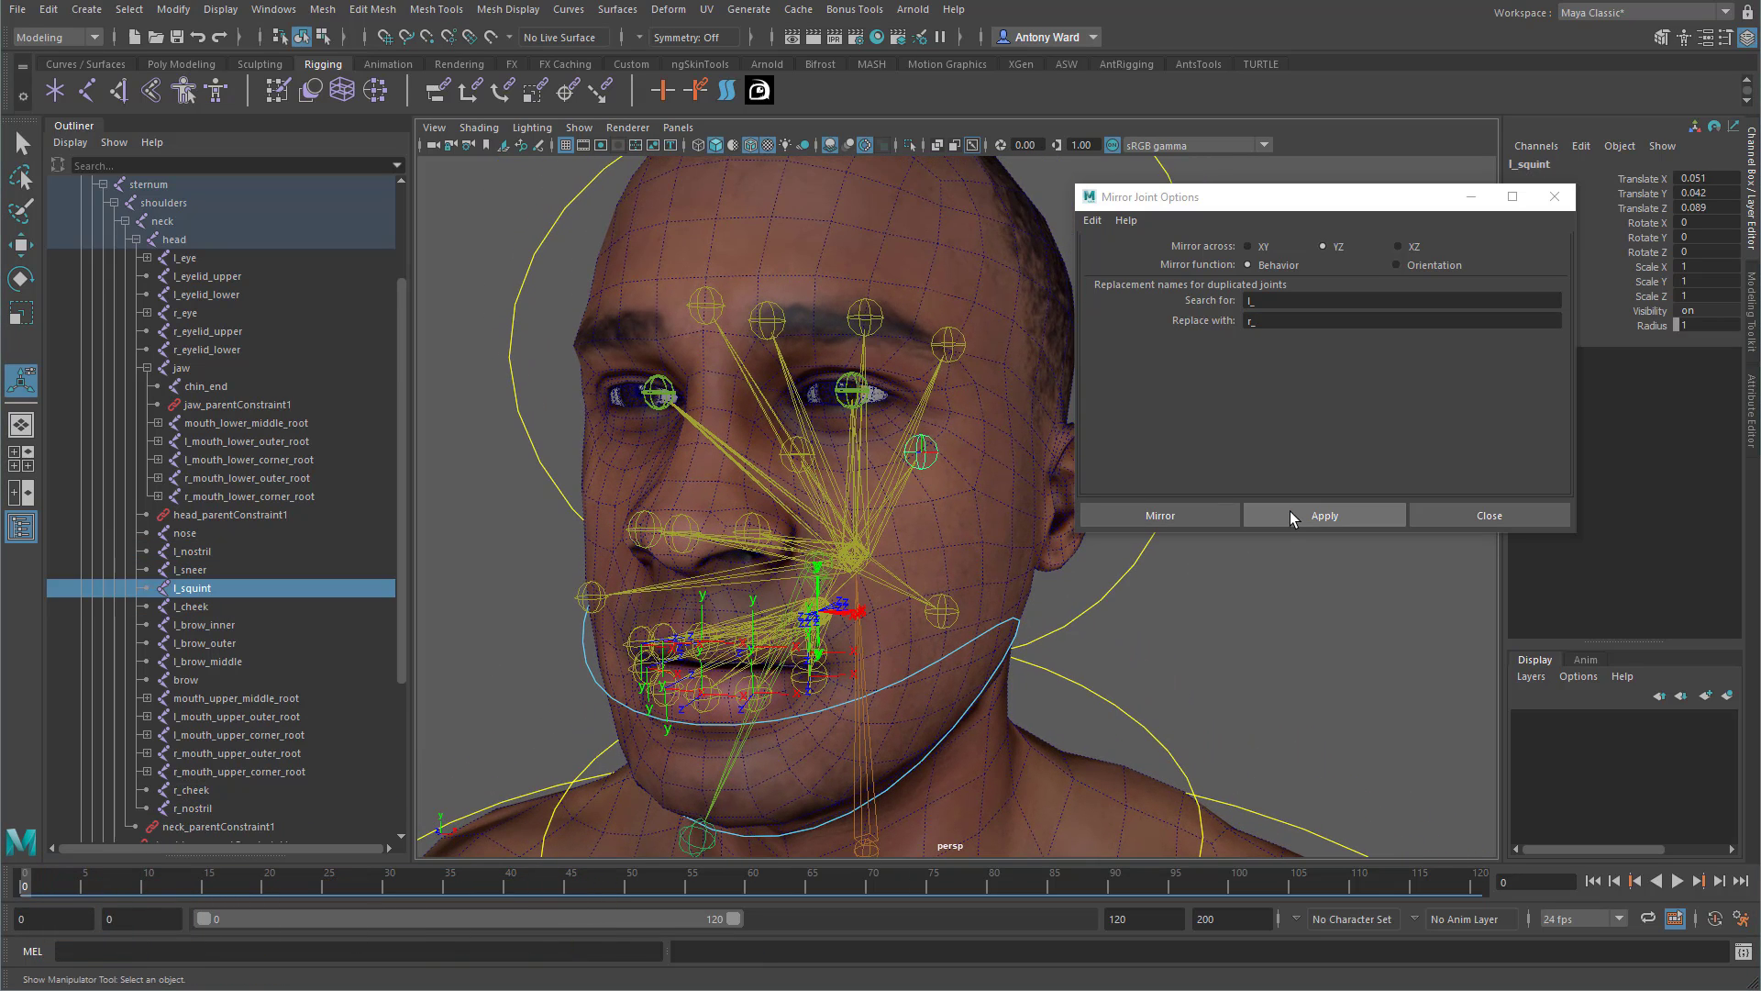
Mirror l_squint, l_sneer, l_brow_outer, l_brow_middle and l_brow_inner across YZ with r_ names, and close the mirroring options.
click(1289, 510)
click(944, 356)
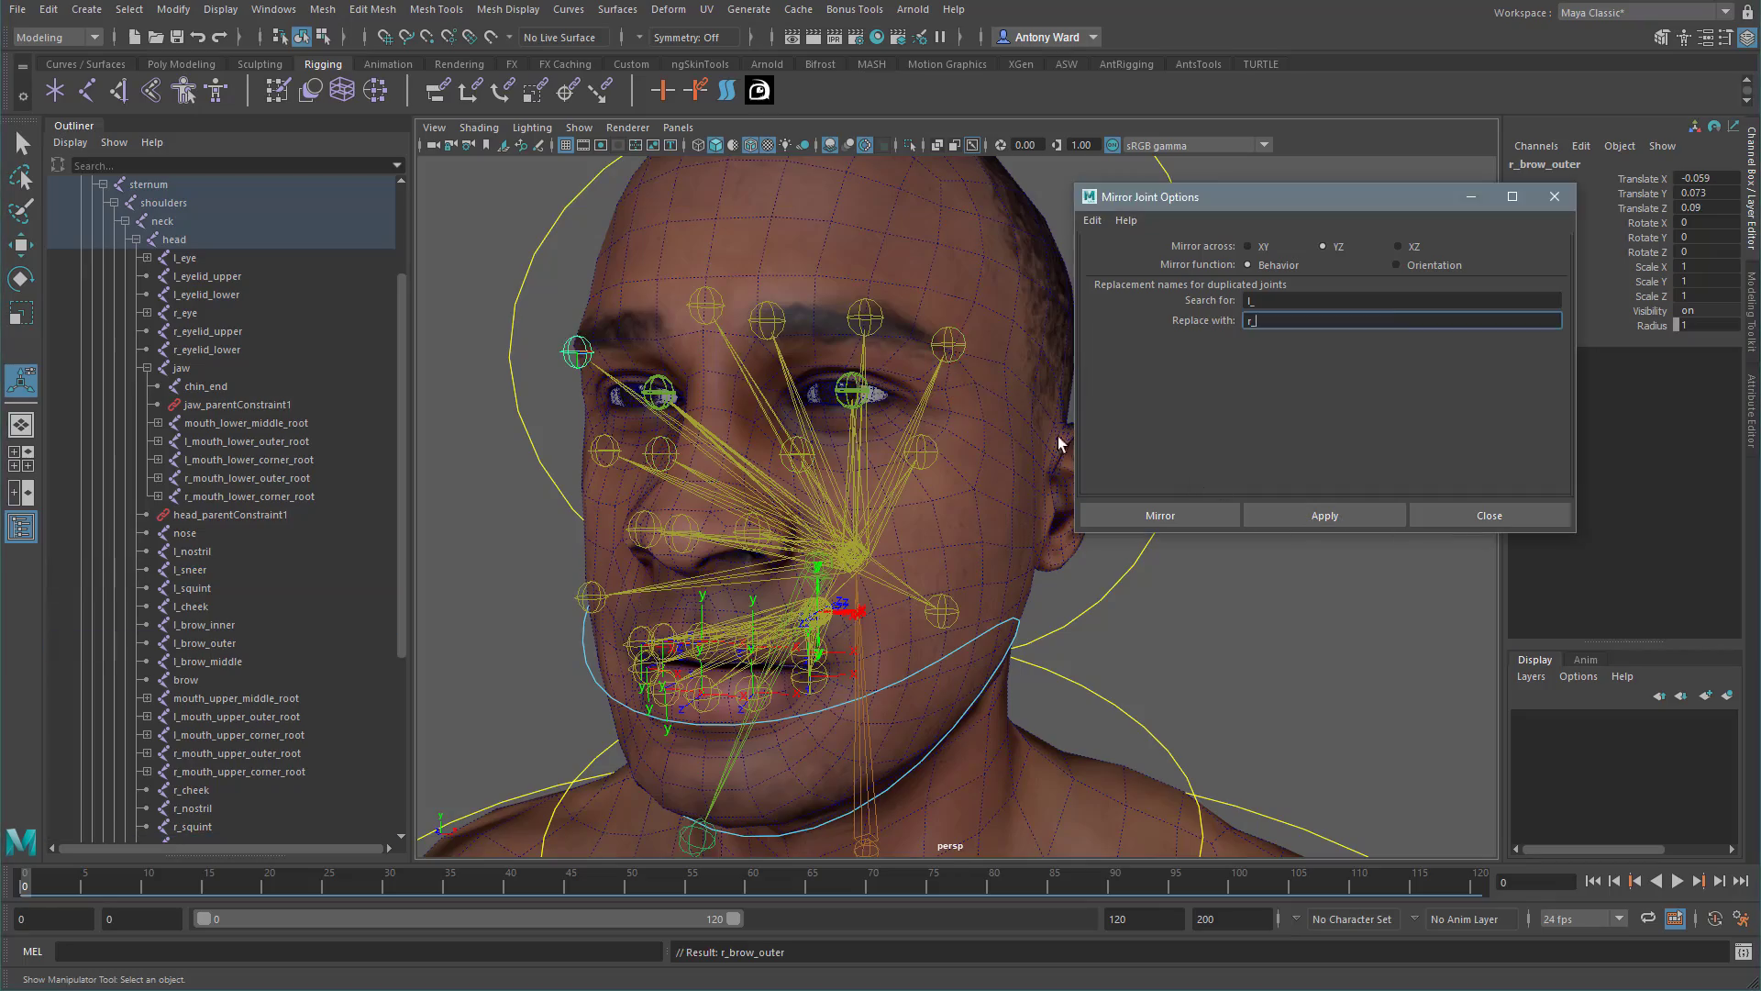
click(1285, 516)
mouse_move(819, 609)
alt+mouse_down()
mouse_move(739, 586)
mouse_move(807, 600)
alt+mouse_up()
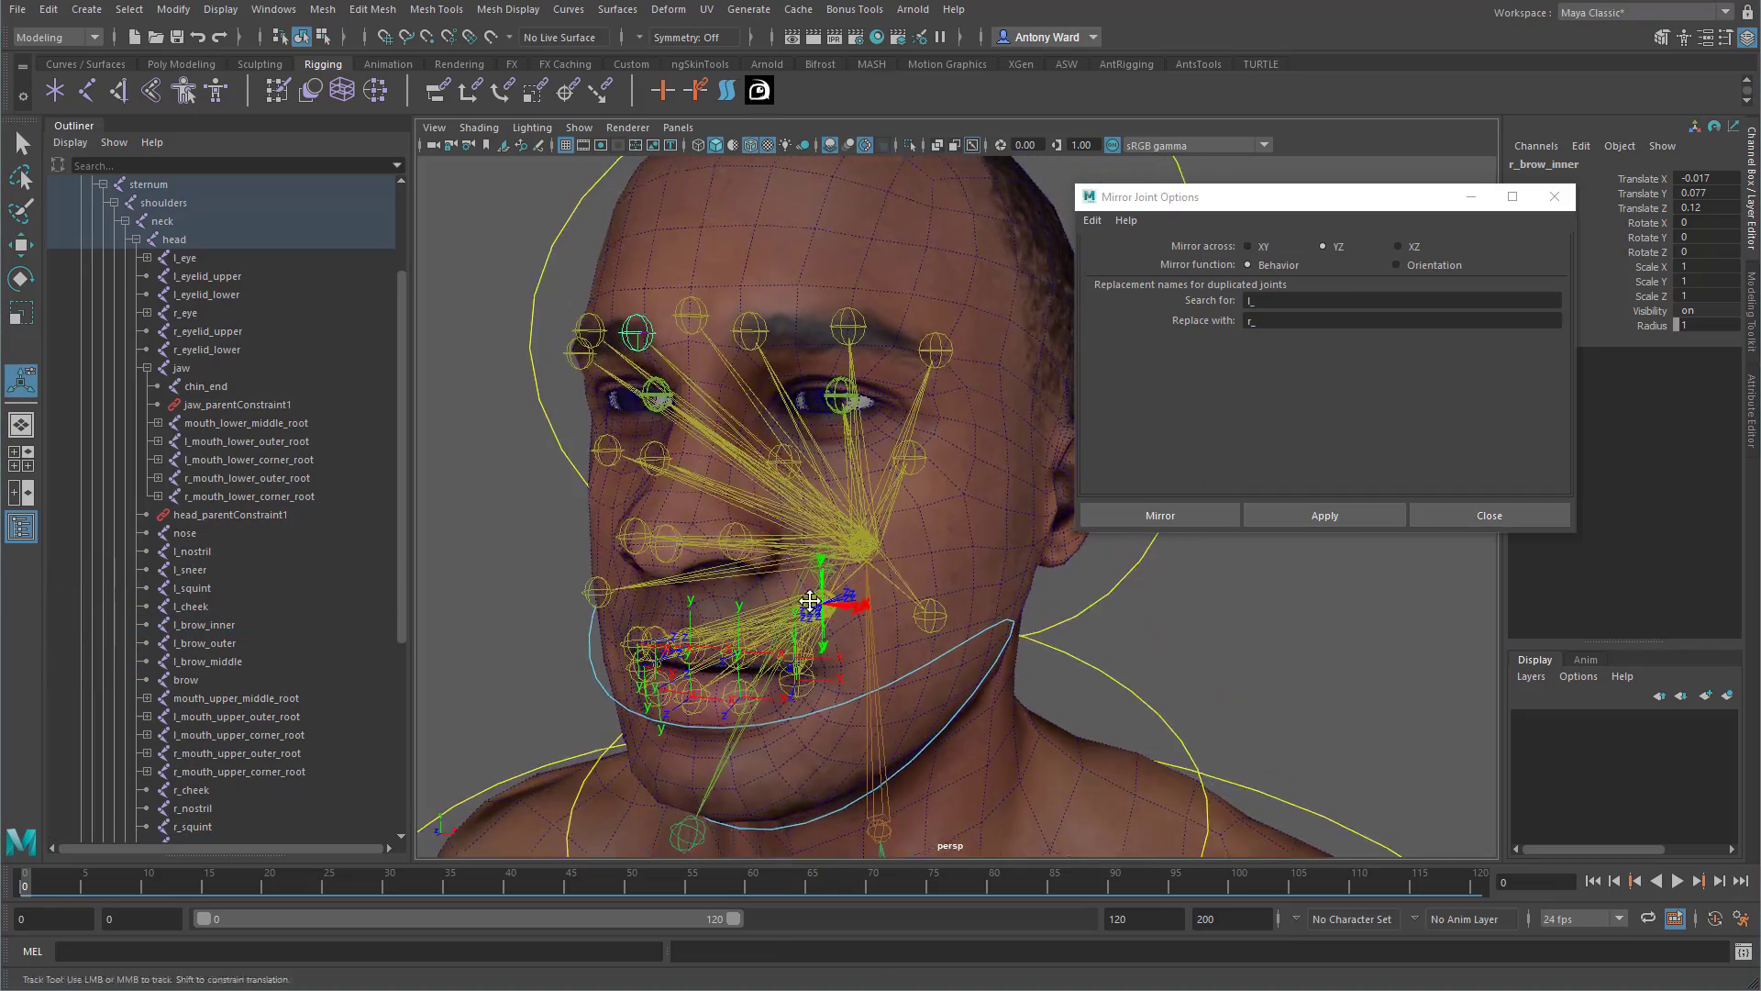
alt+middle_drag(807, 649, 869, 587)
scroll(871, 585, up, 5)
alt+drag(617, 657, 689, 590)
alt+drag(746, 642, 688, 629)
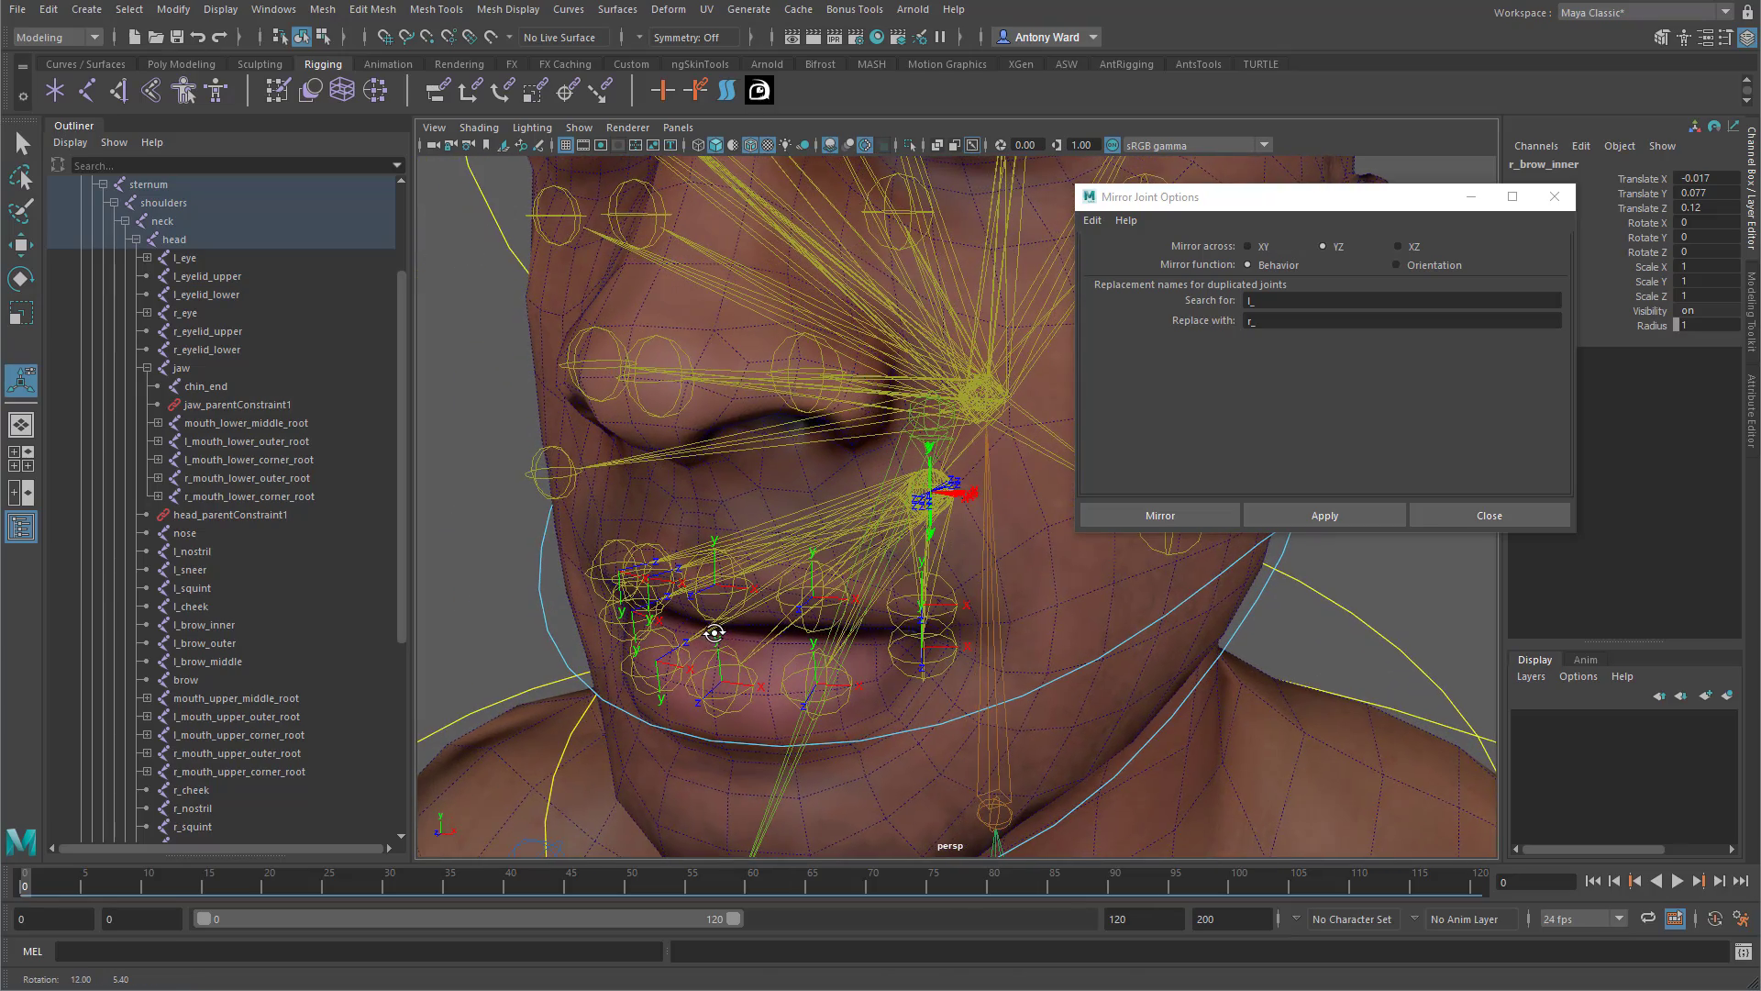
click(1488, 516)
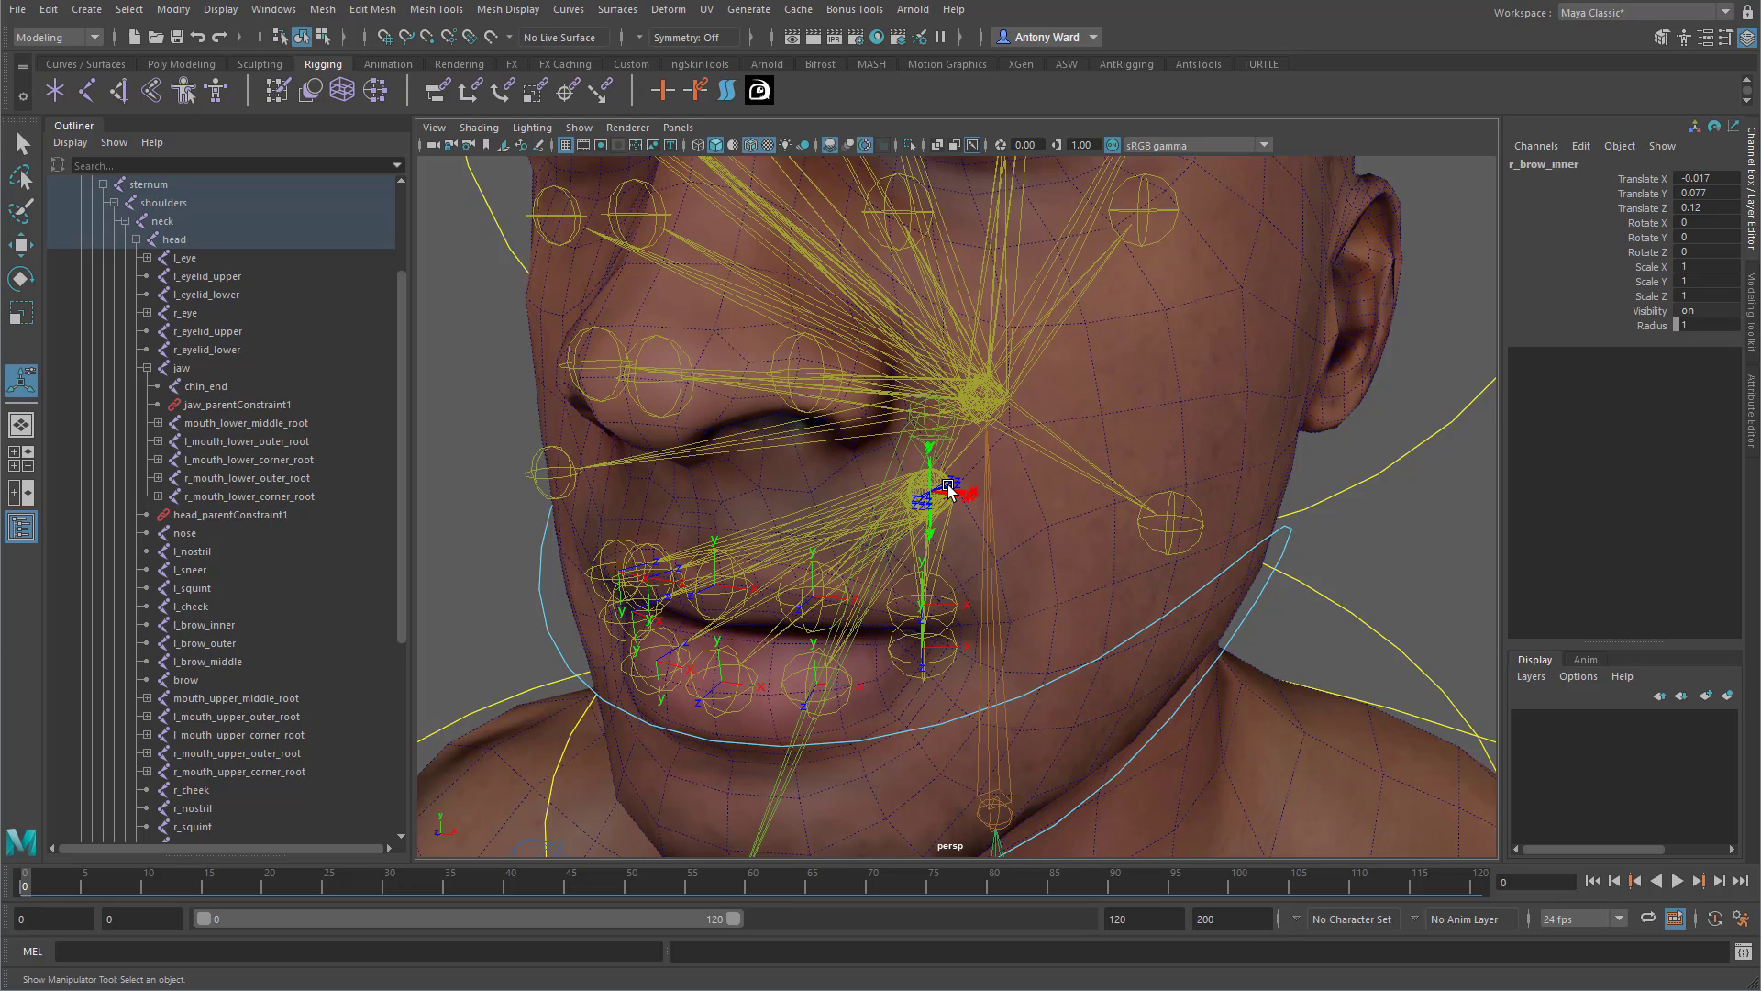
Open the Orient Joint options and turn off Orient Joint to World.
key(space)
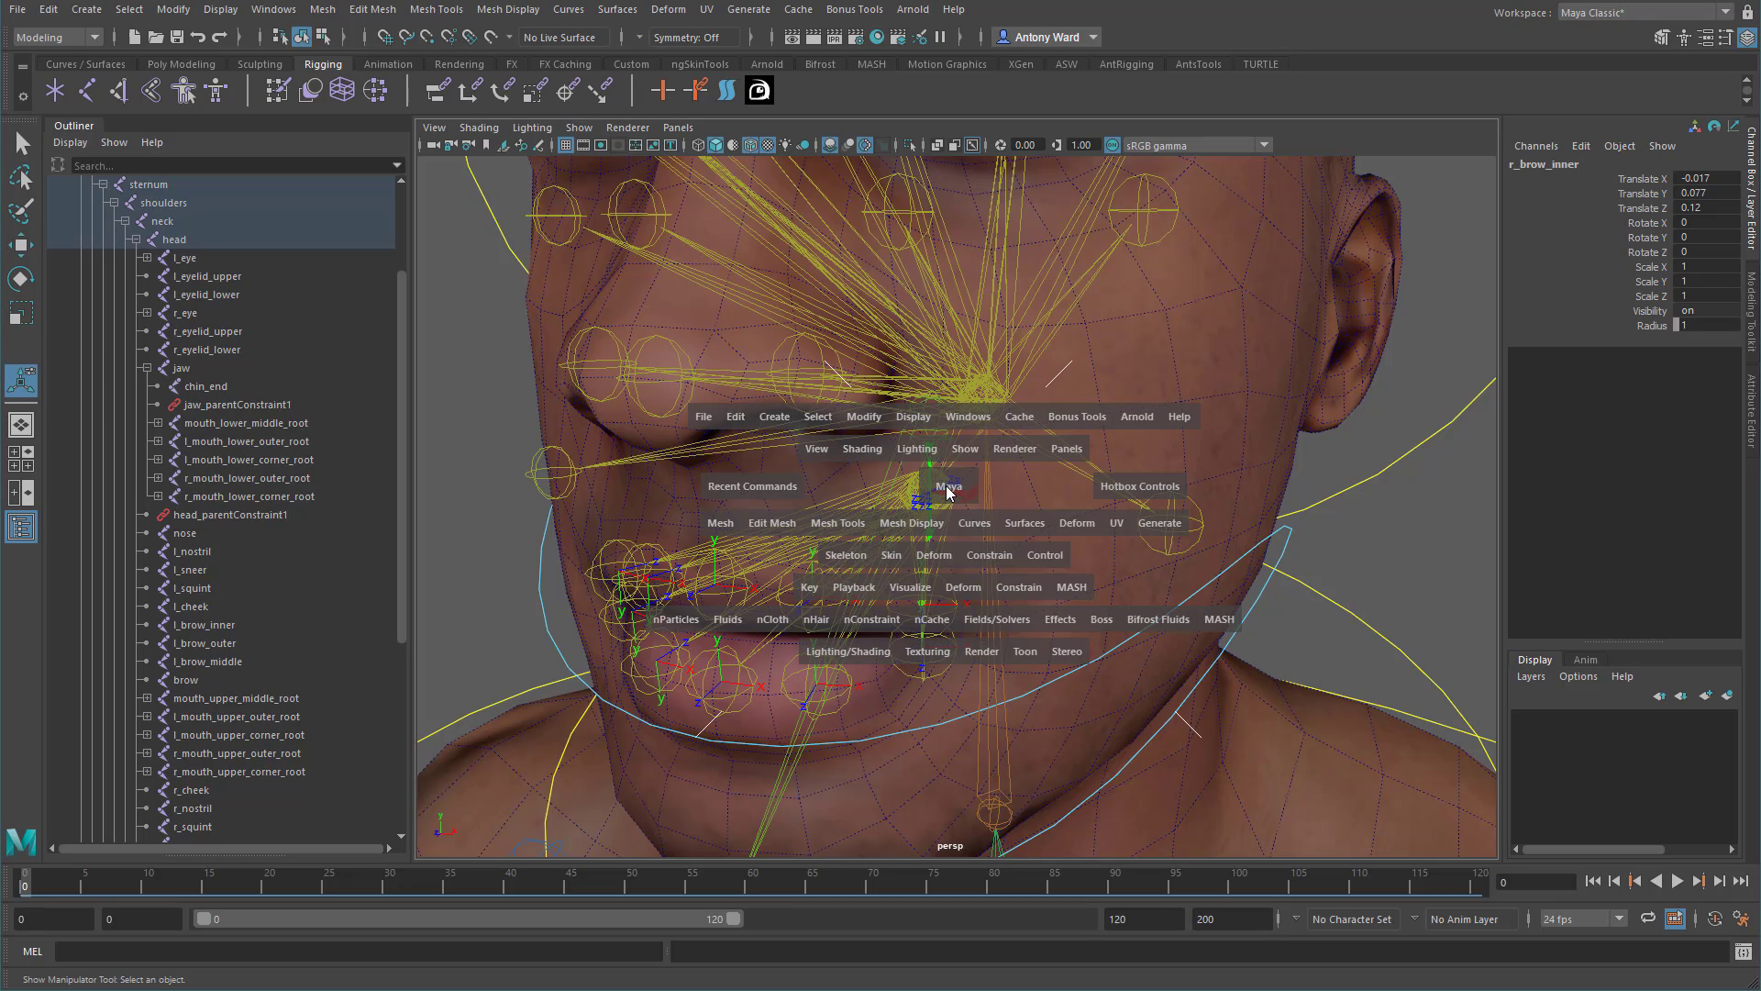
click(849, 557)
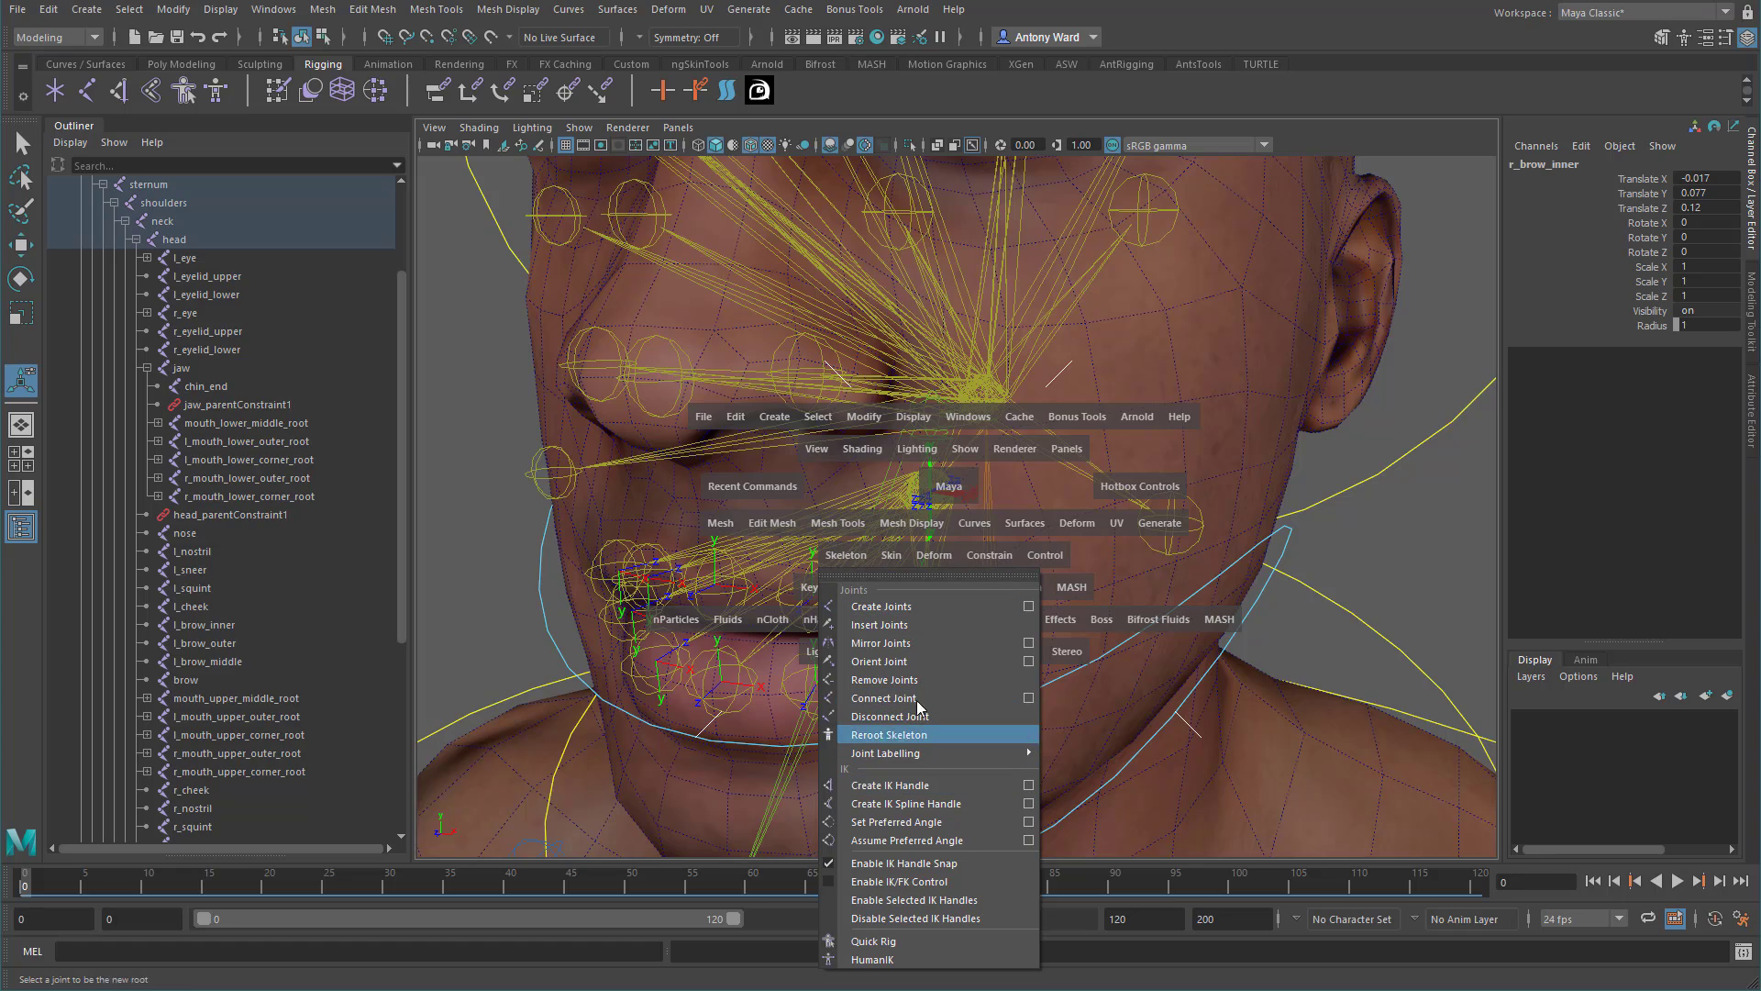
click(1028, 662)
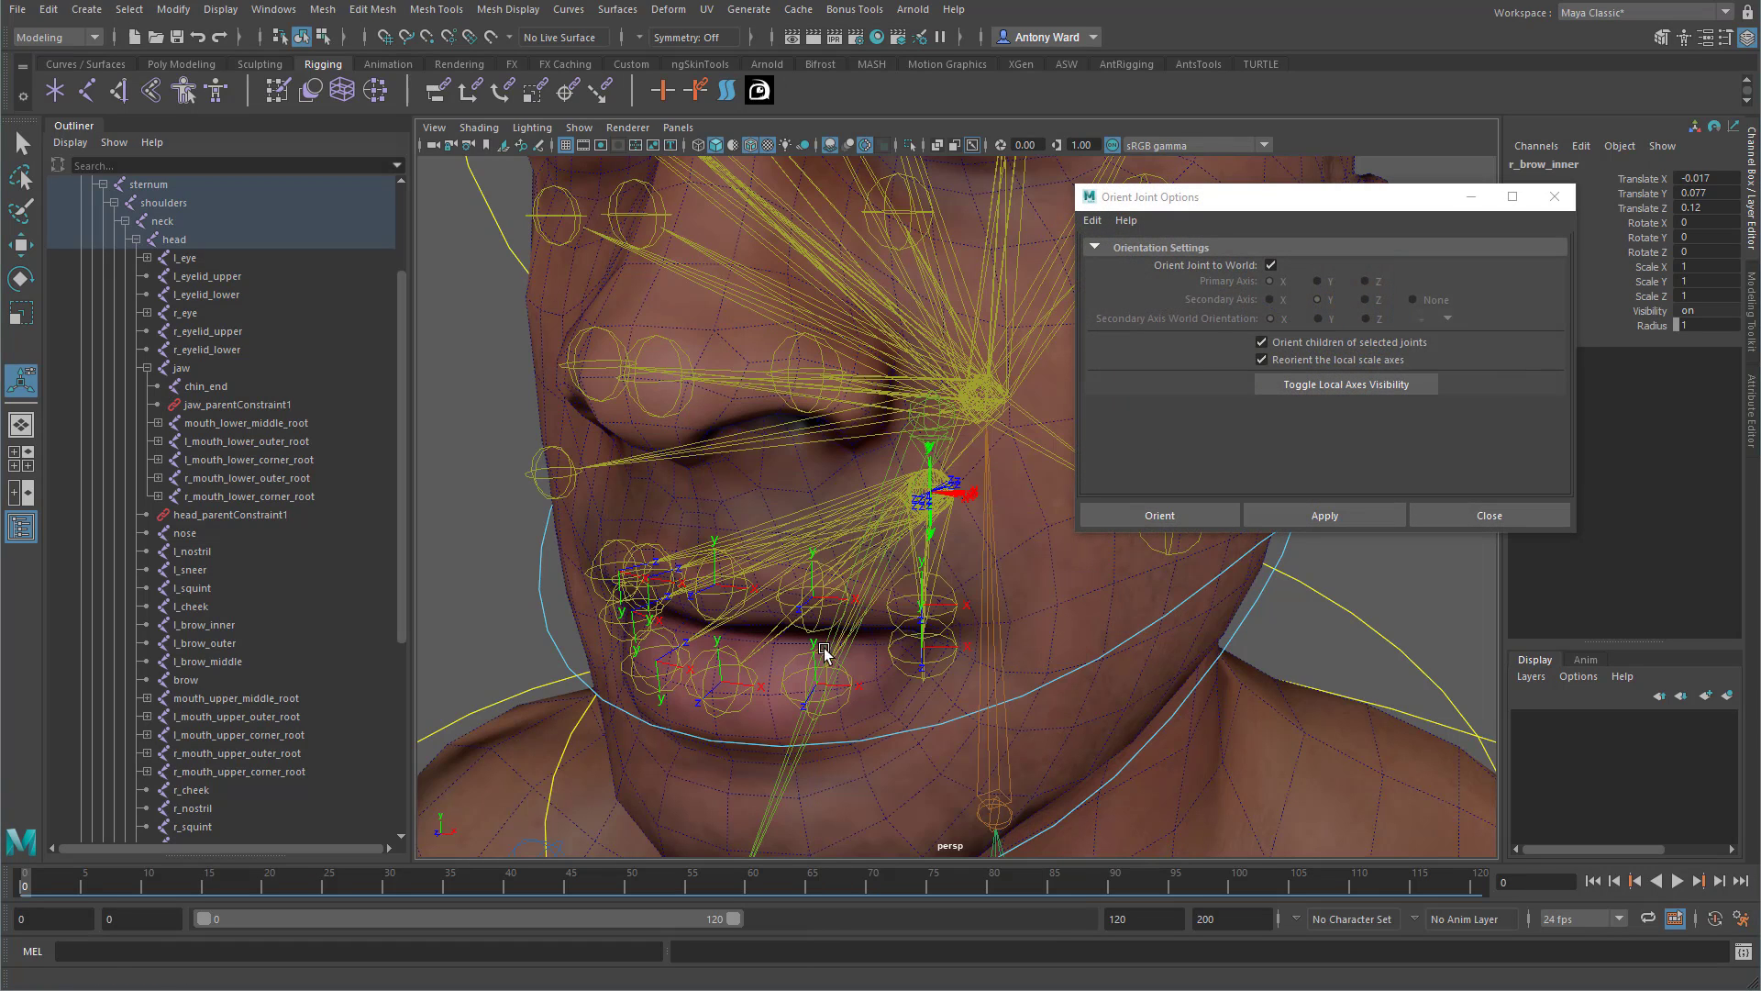
click(1271, 265)
click(1272, 266)
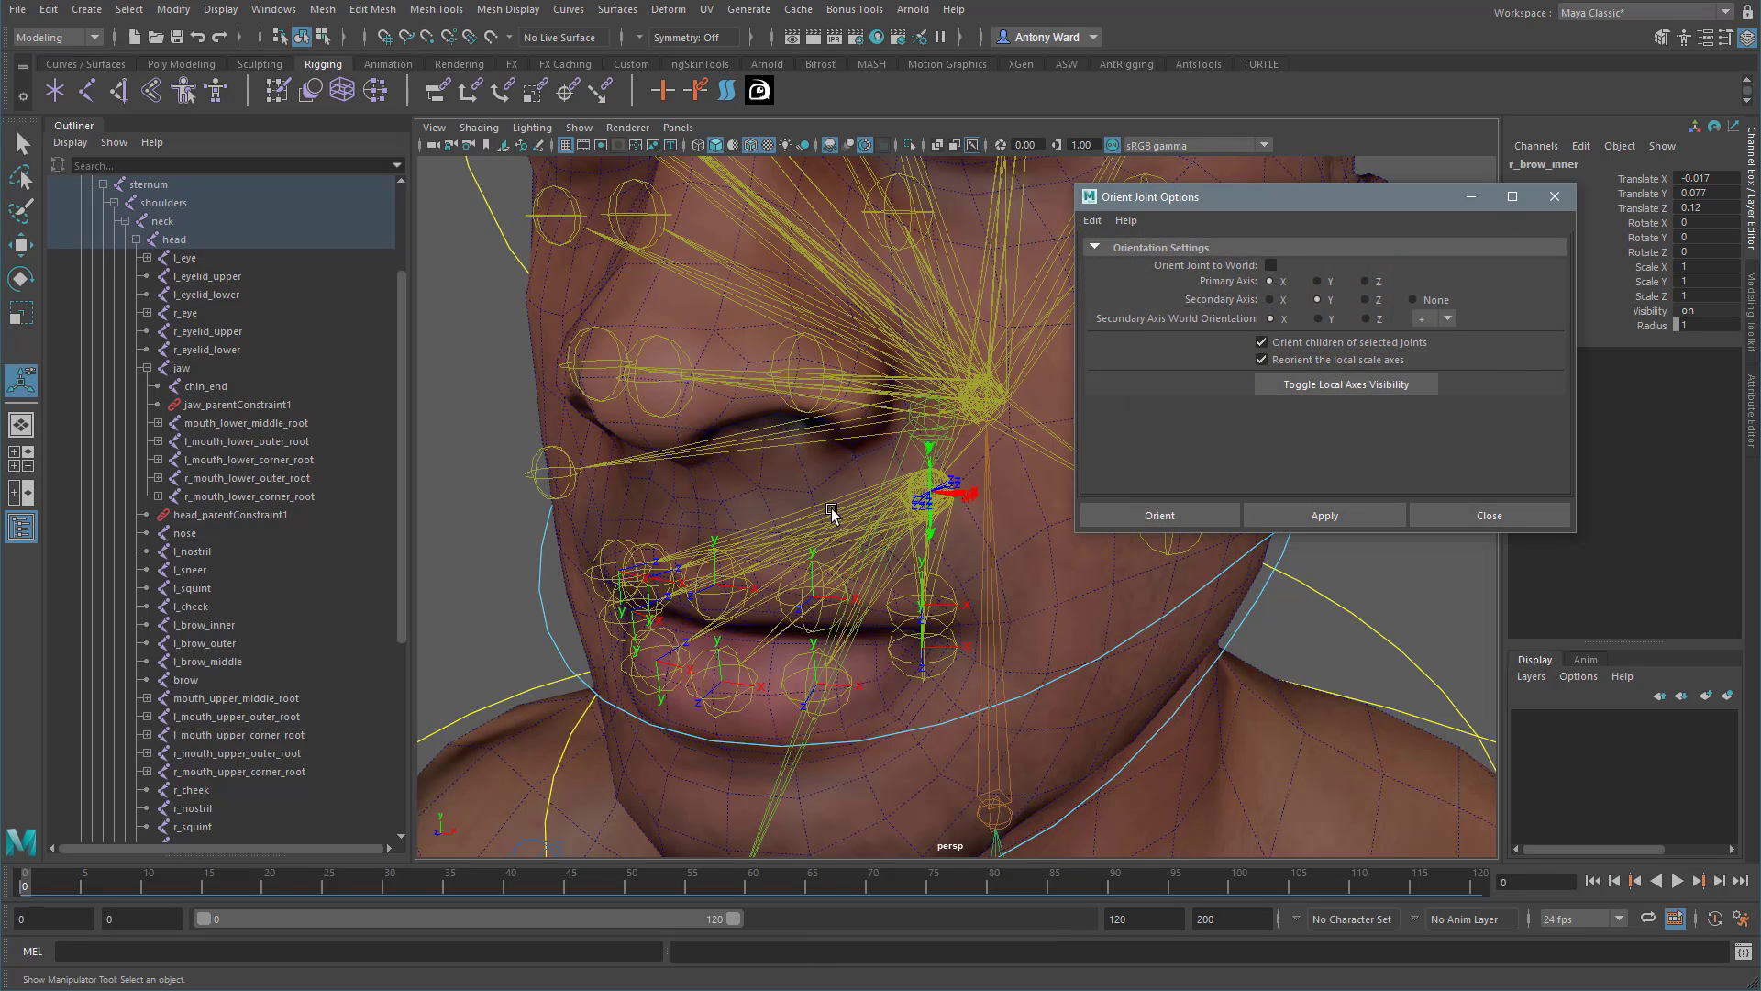
Select the r_mouth upper and lower outer and corner root joints and orient them with primary axis X and secondary axis Y.
mouse_move(833, 514)
alt+mouse_down()
mouse_move(807, 524)
mouse_move(827, 512)
alt+mouse_up()
click(814, 525)
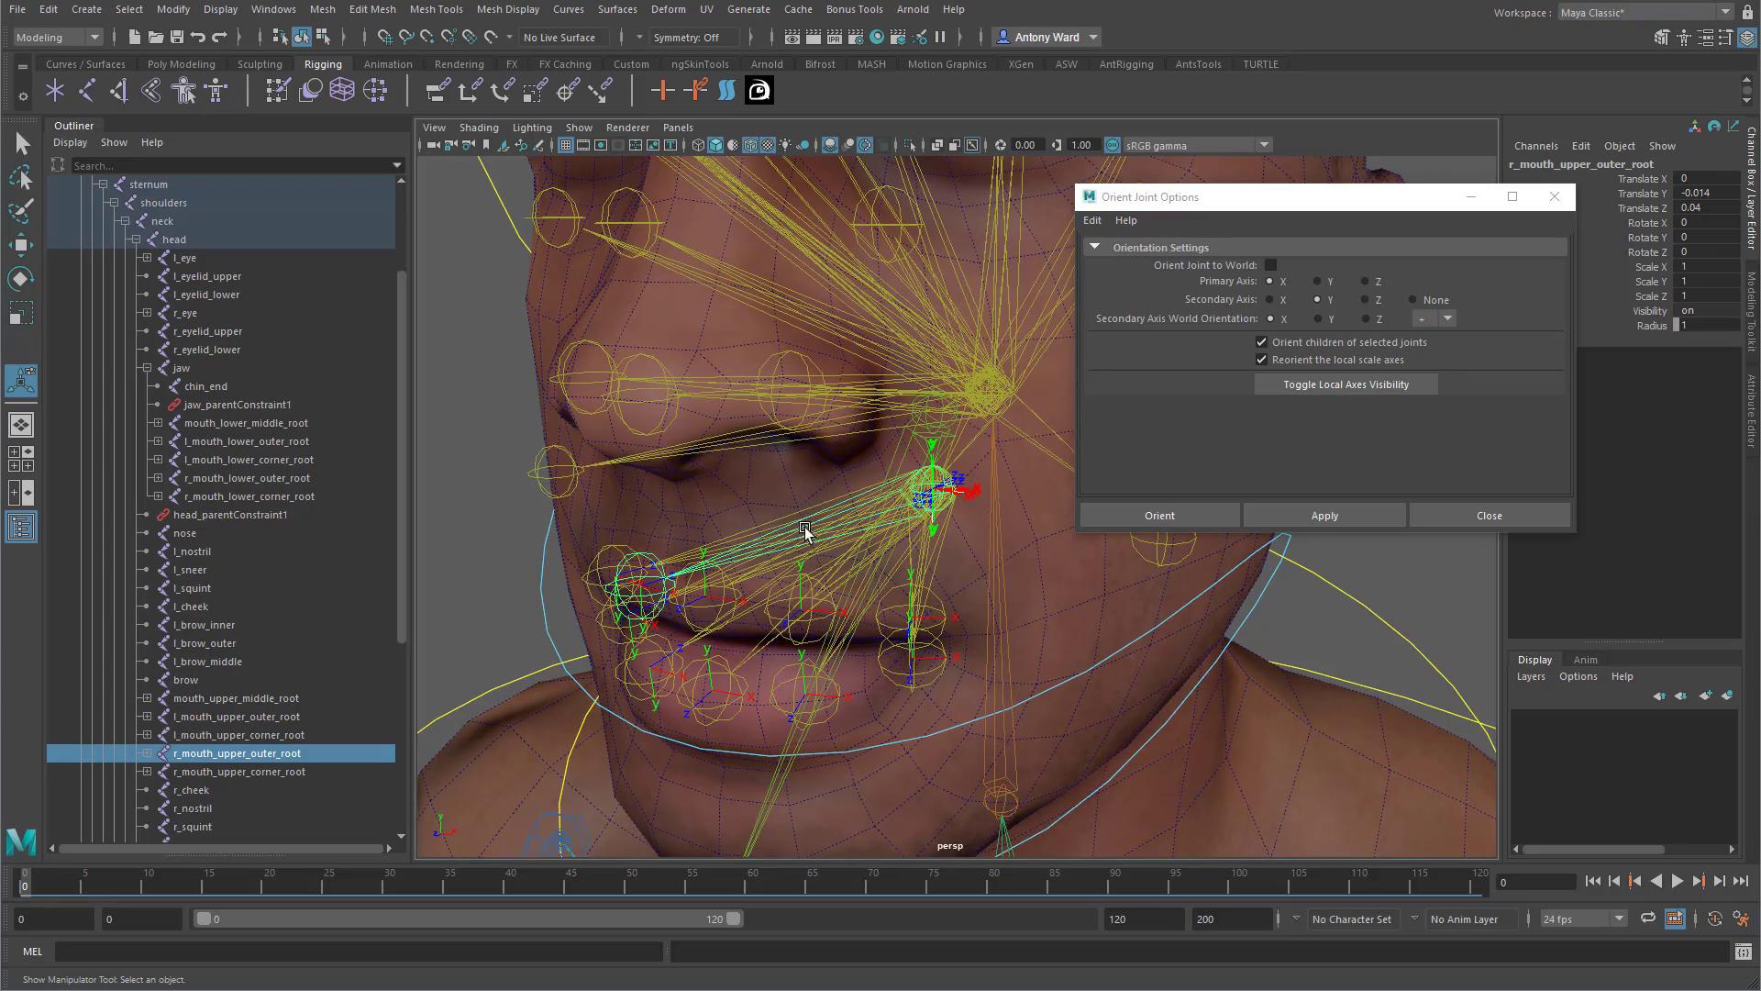
alt+drag(835, 625, 1016, 598)
shift+click(770, 538)
shift+click(745, 601)
shift+click(740, 565)
click(1308, 510)
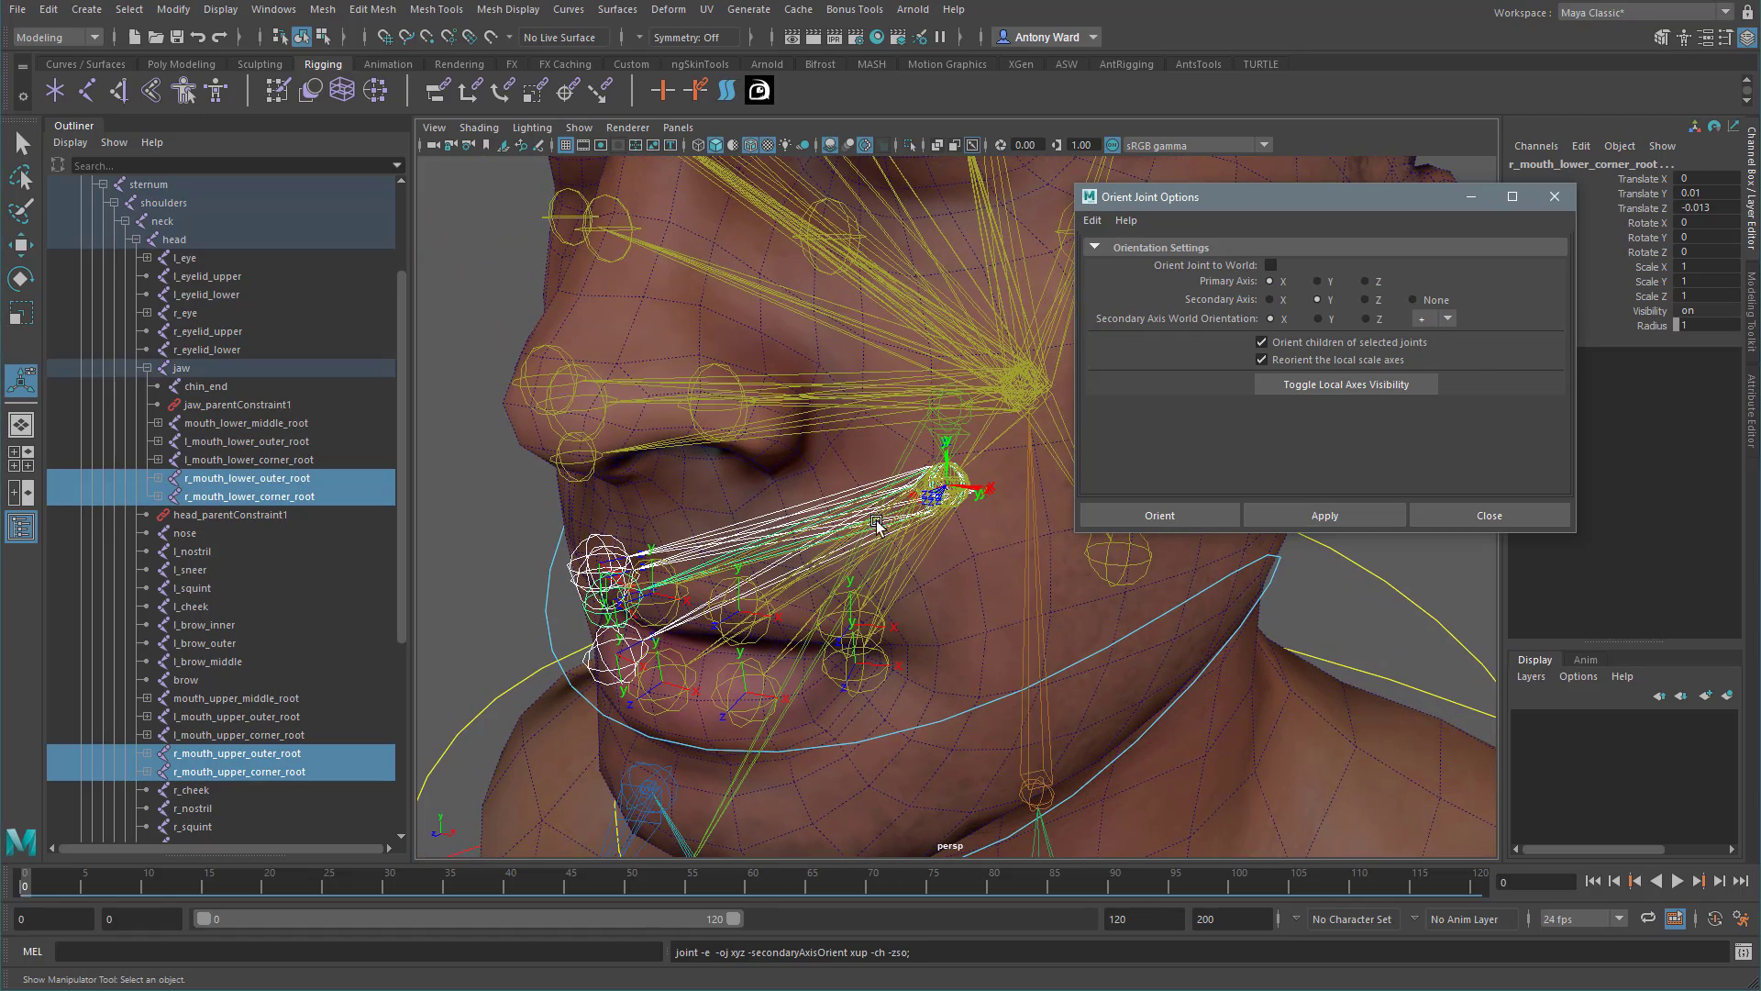
Reorient the four selected right mouth root joints with primary axis Z and secondary axis X, and check their axes.
alt+drag(881, 509, 880, 519)
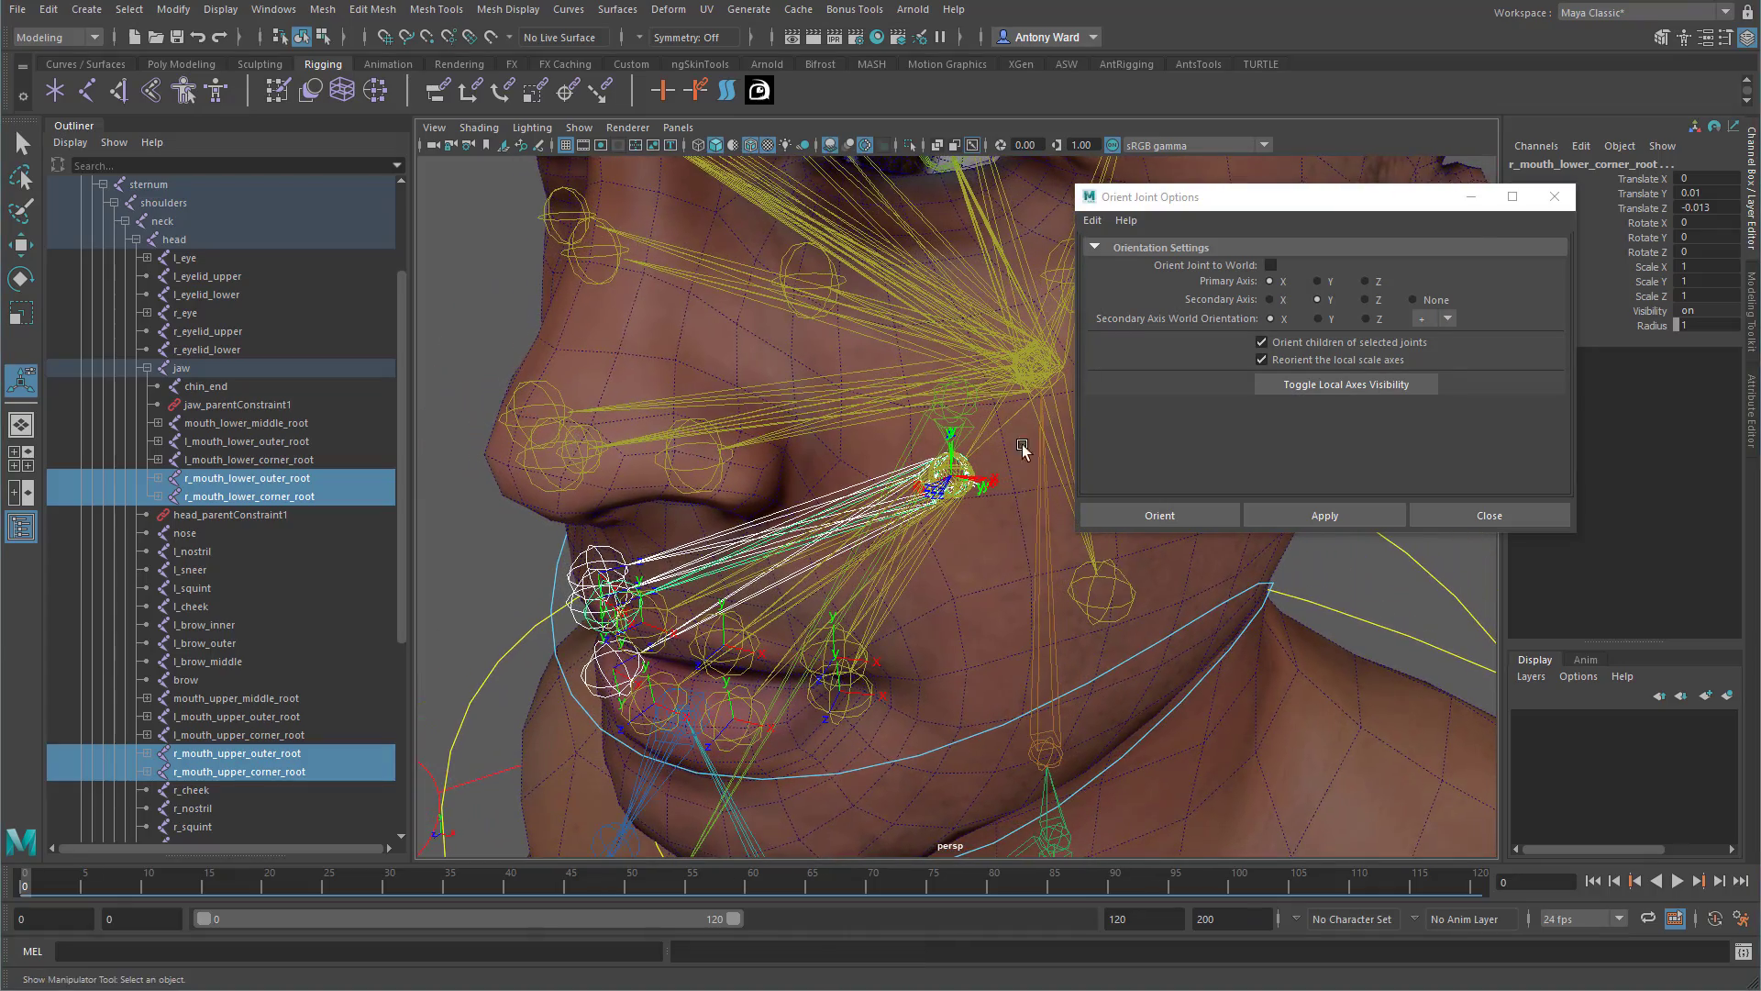
click(1376, 282)
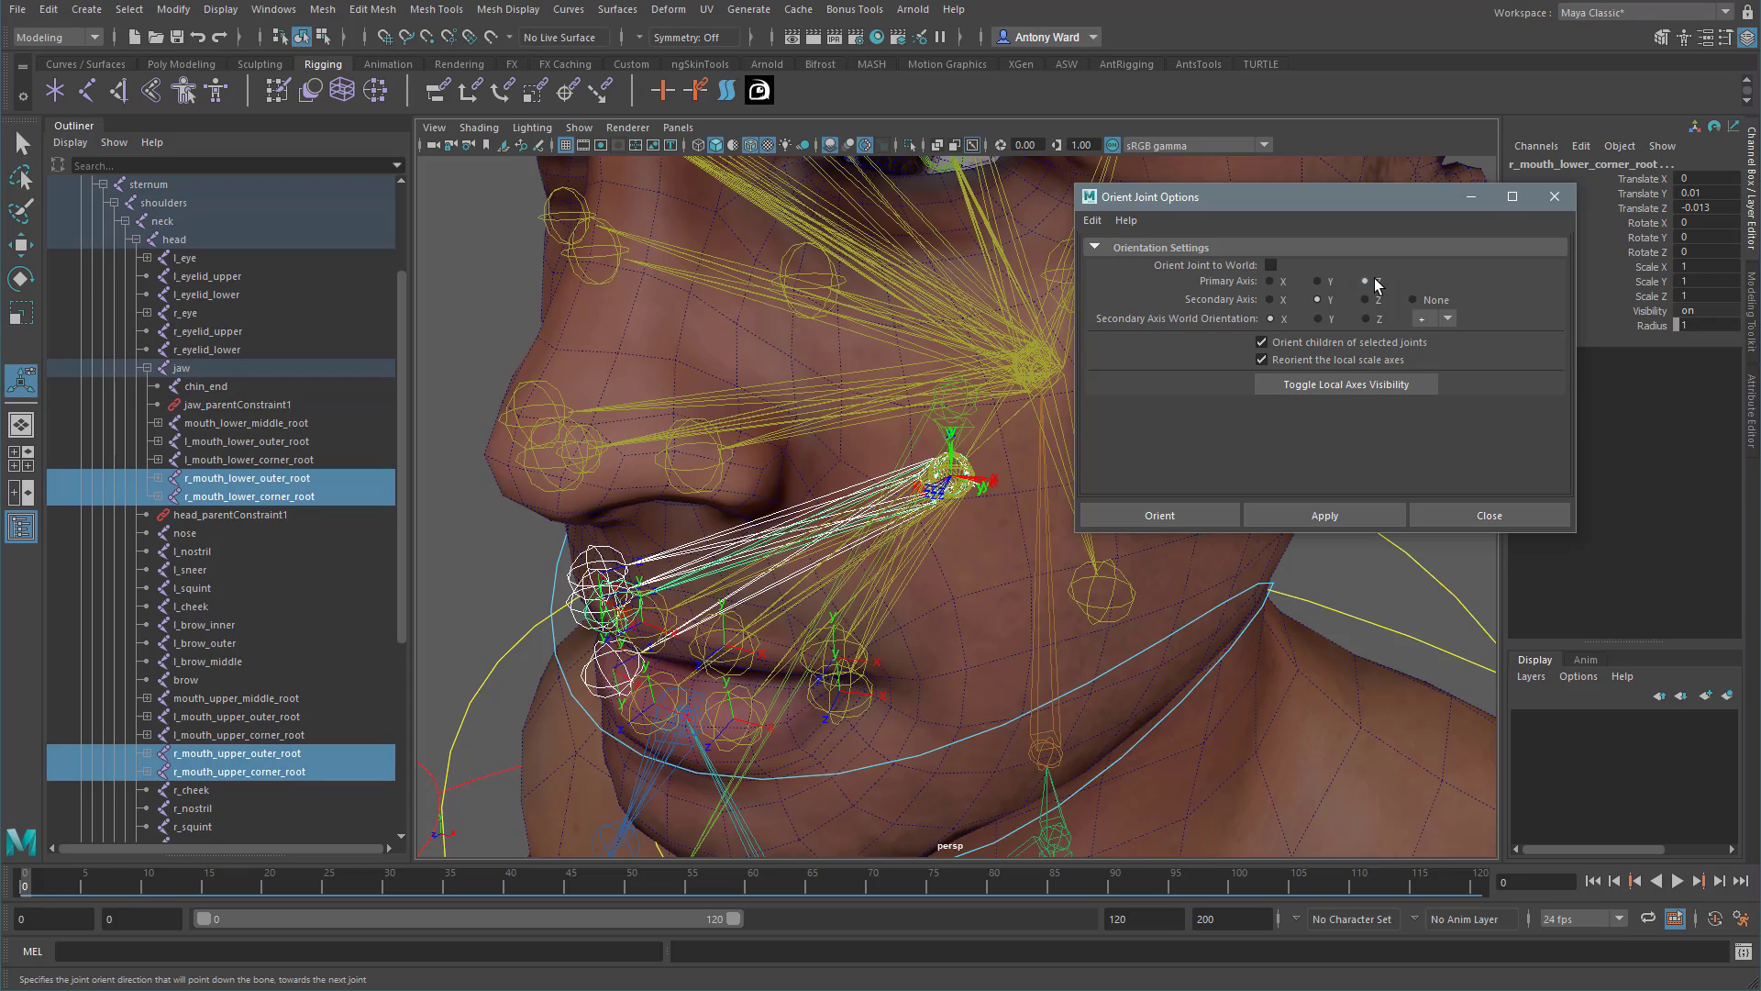
click(1282, 301)
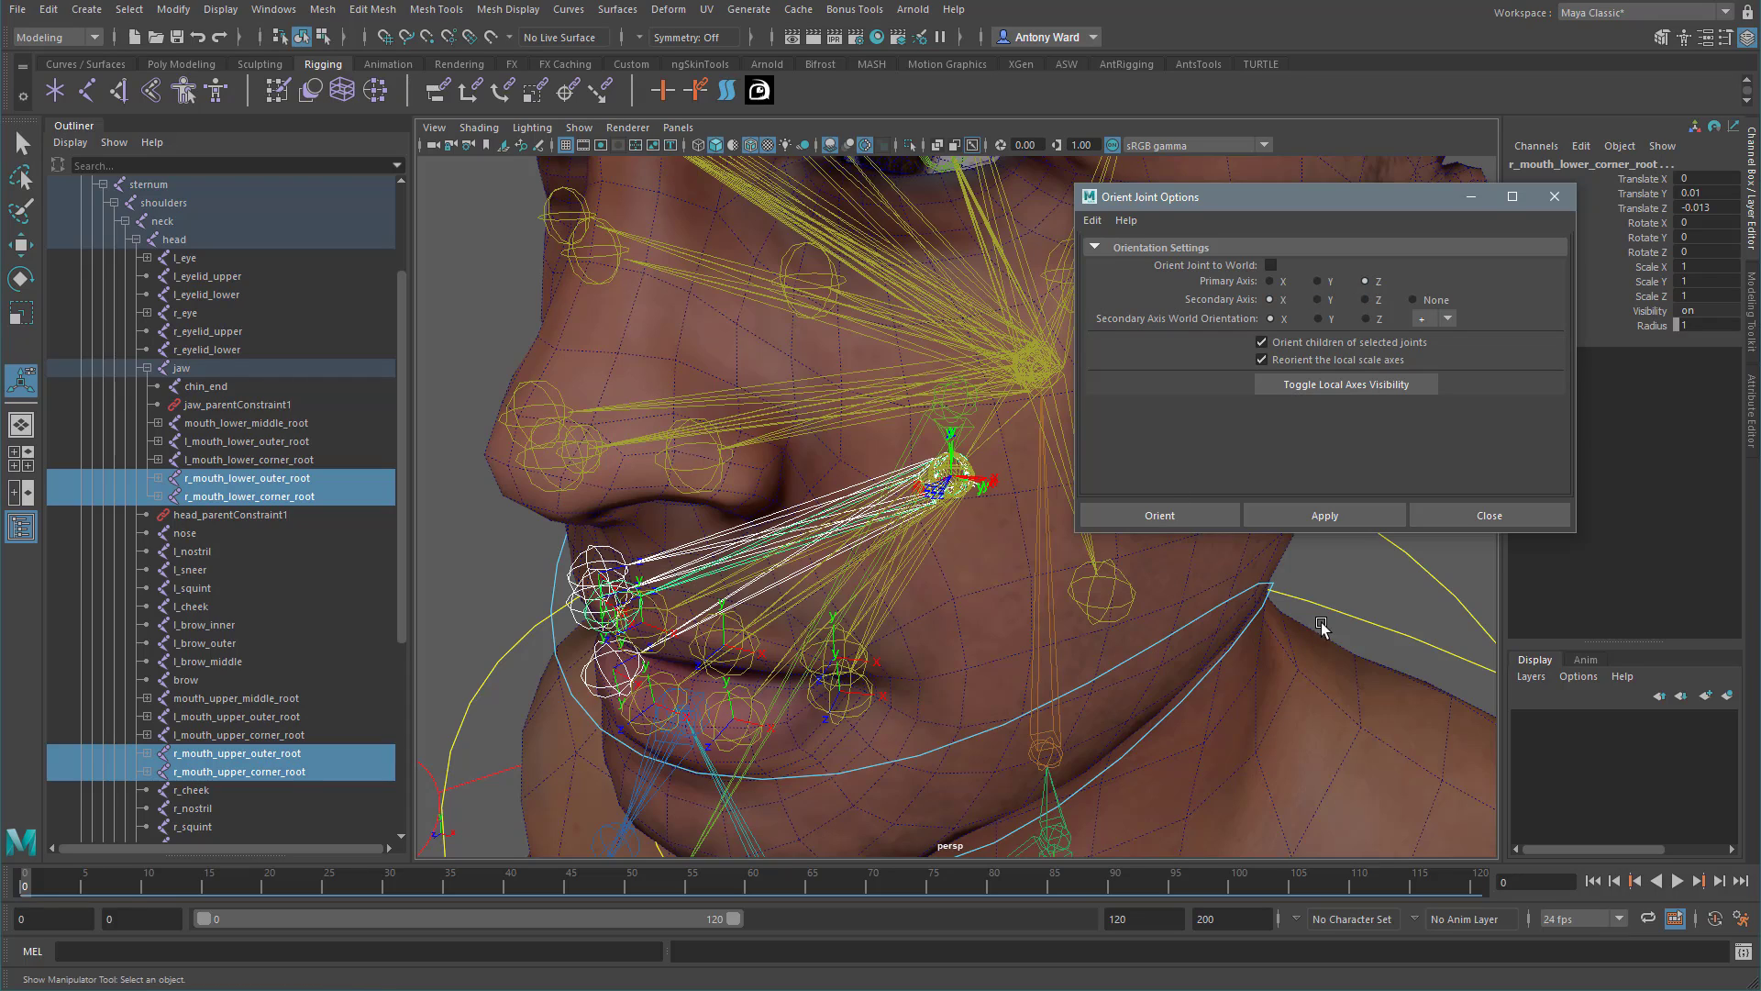
click(1330, 515)
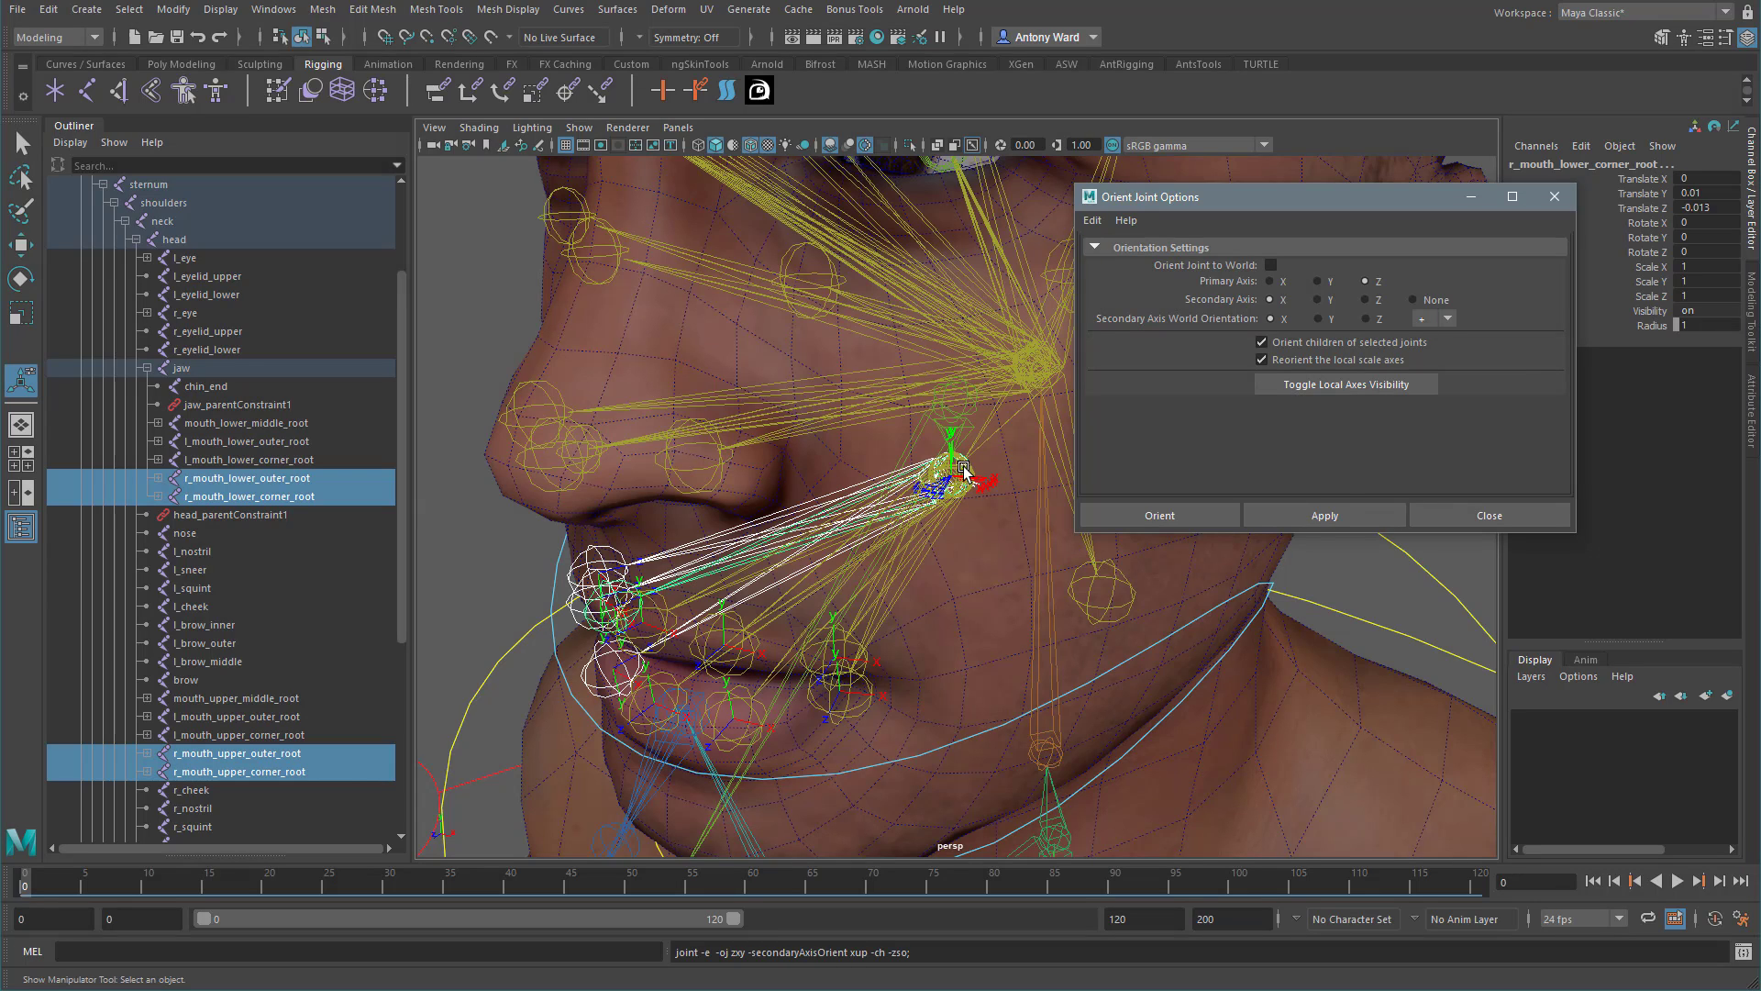
alt+drag(747, 643, 747, 630)
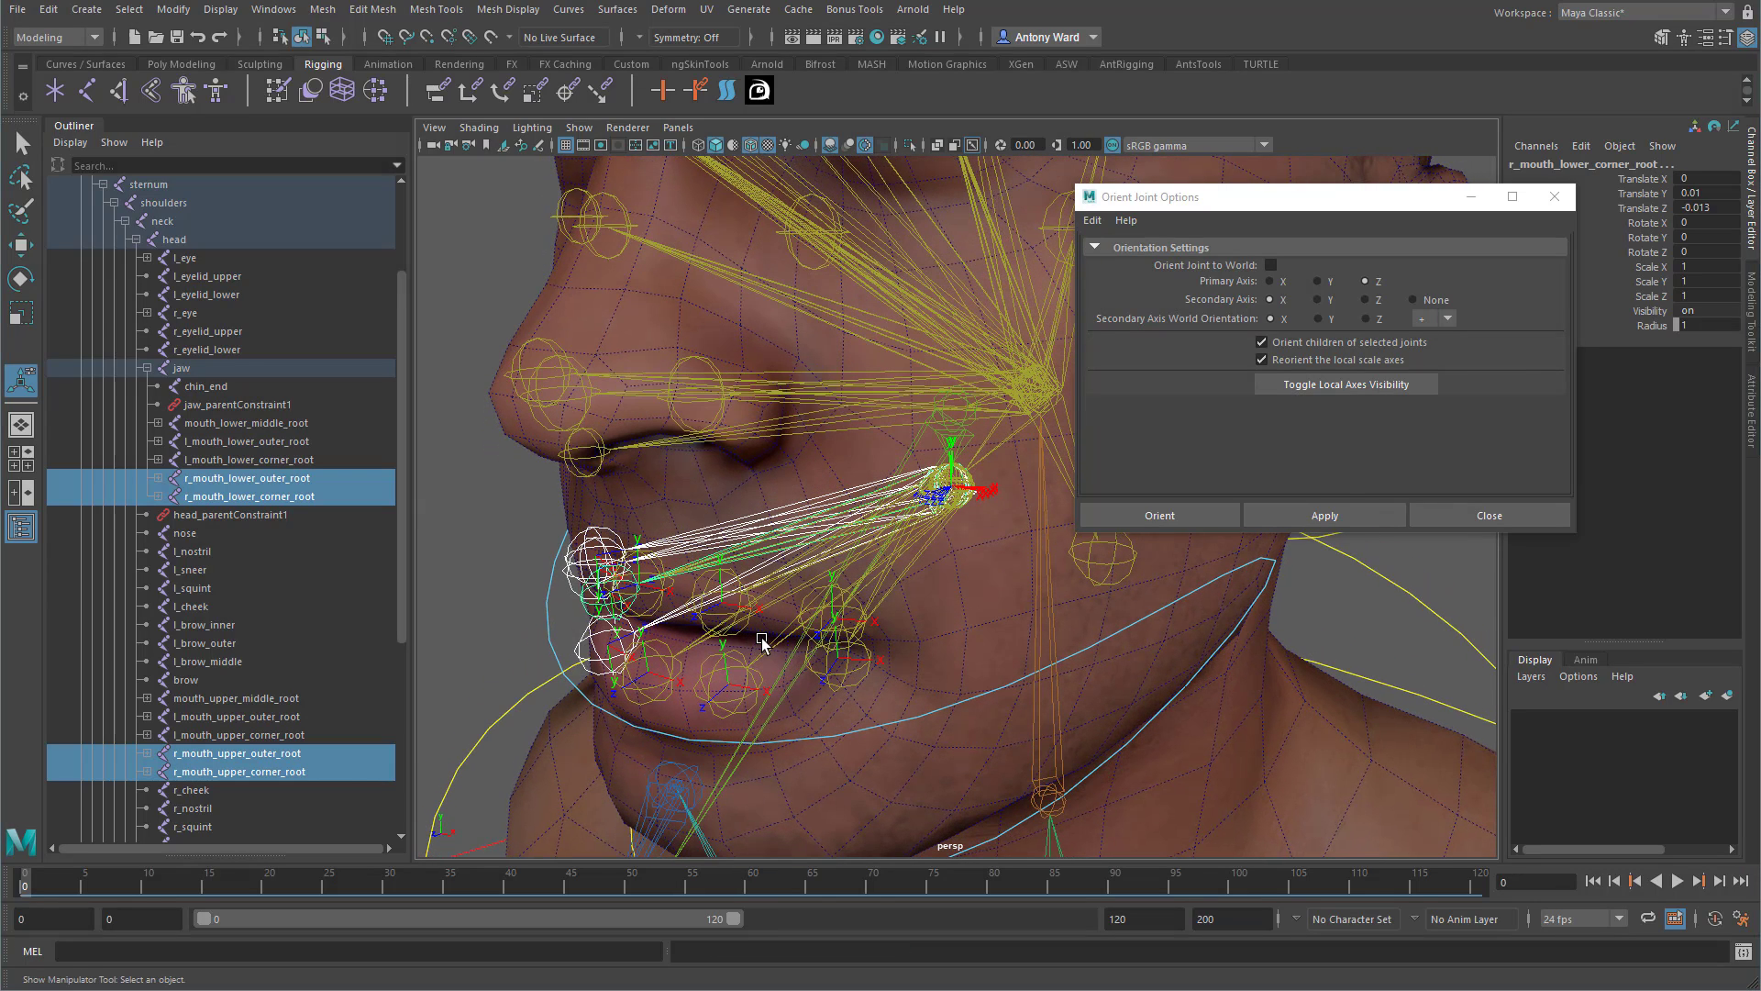
Select the child joints of the four right mouth root joints.
key(Down)
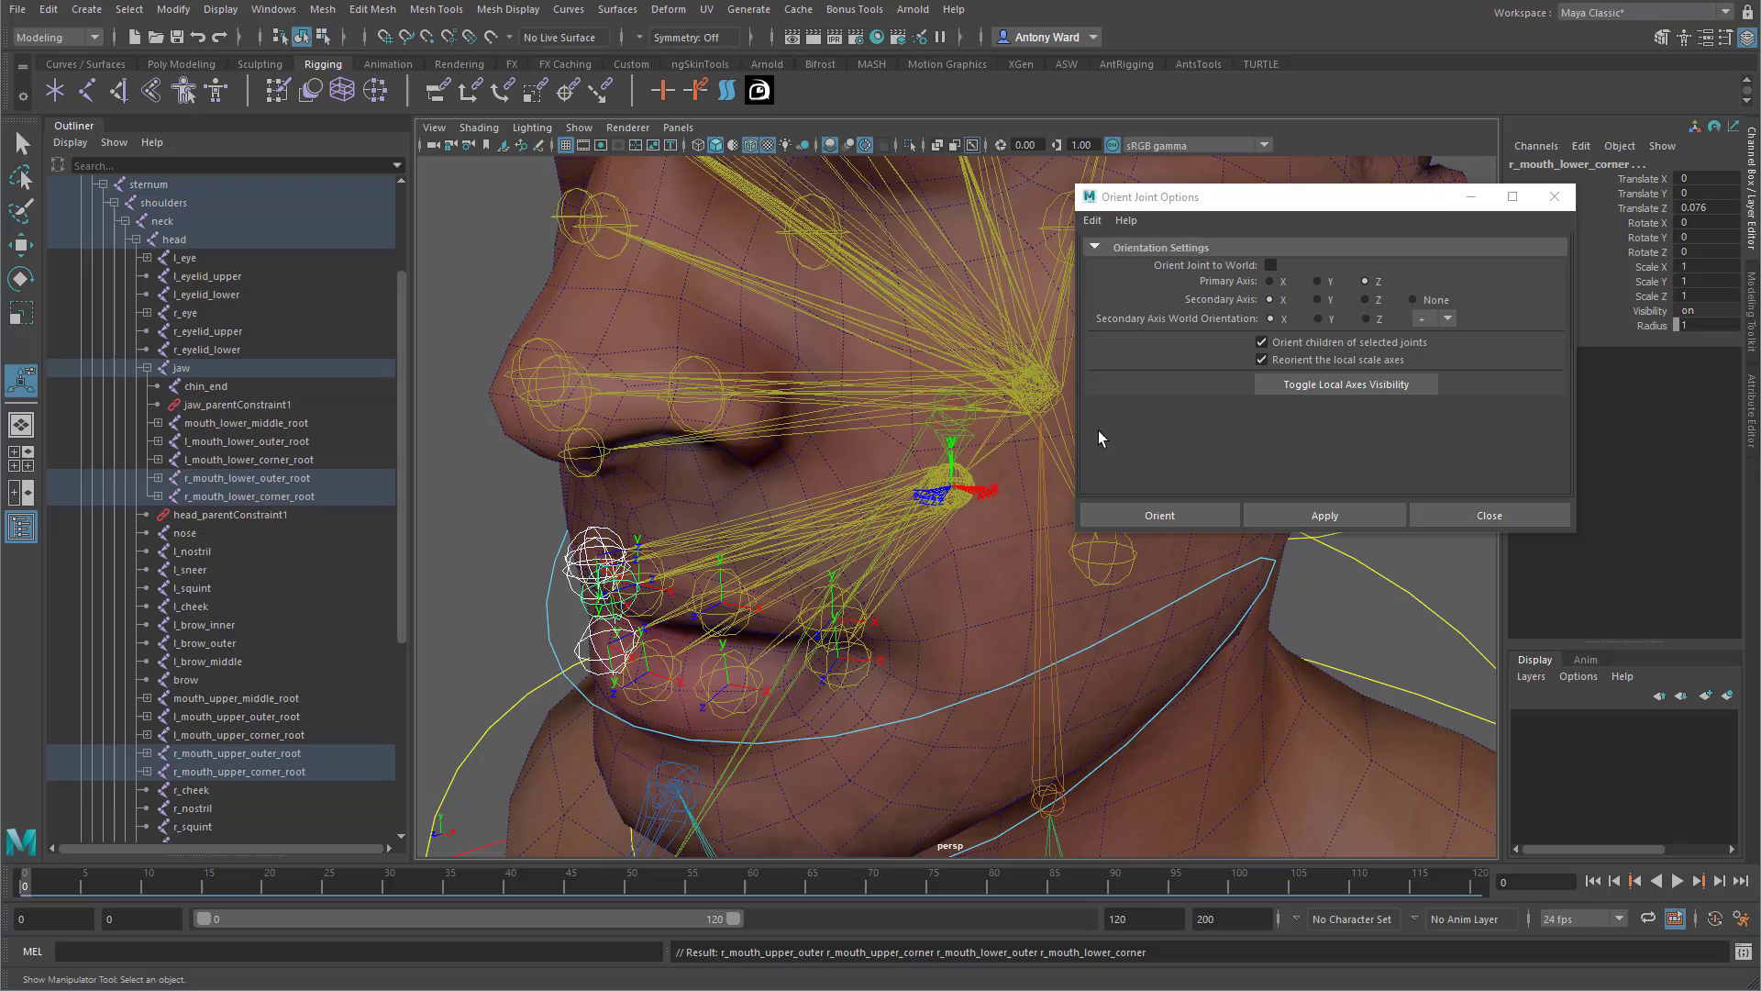
Orient the selected right upper and lower mouth joints to world, including their children.
click(1271, 264)
click(1327, 513)
alt+drag(768, 699, 617, 535)
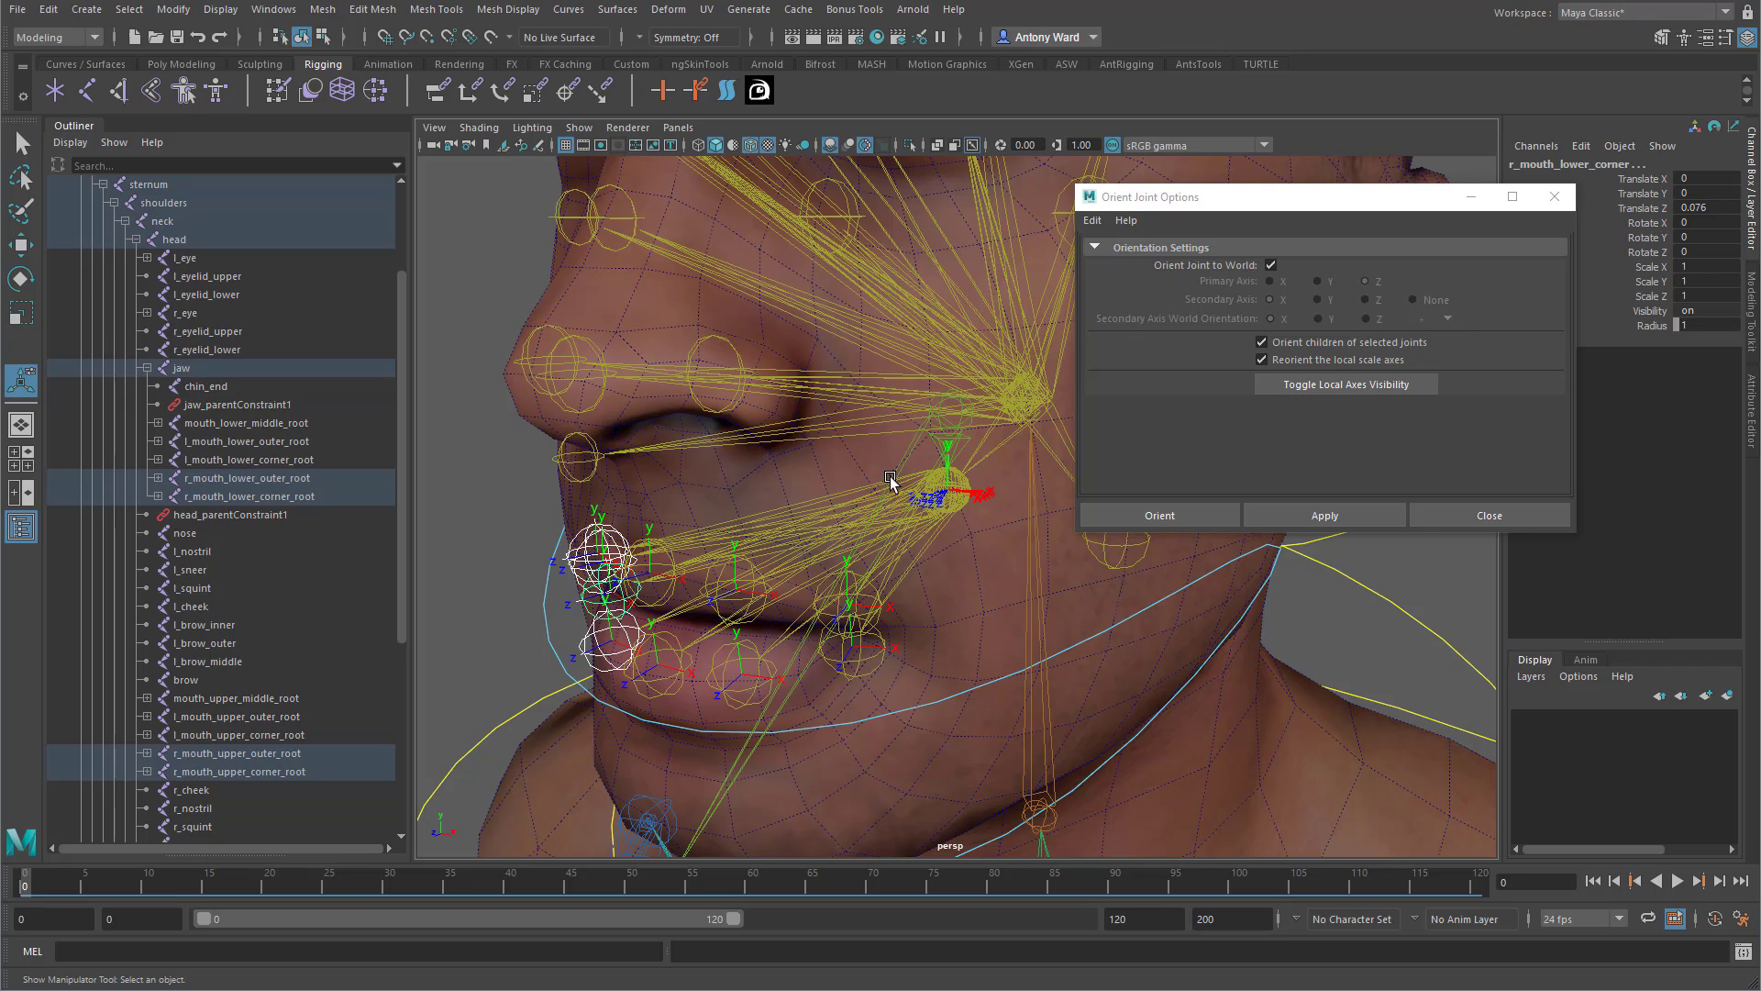
Display the local rotation axes of the nose, brow, nostril, sneer, squint and cheek joints on both sides of the face.
alt+middle_drag(891, 483, 830, 596)
alt+right_drag(830, 596, 779, 534)
alt+drag(779, 534, 782, 532)
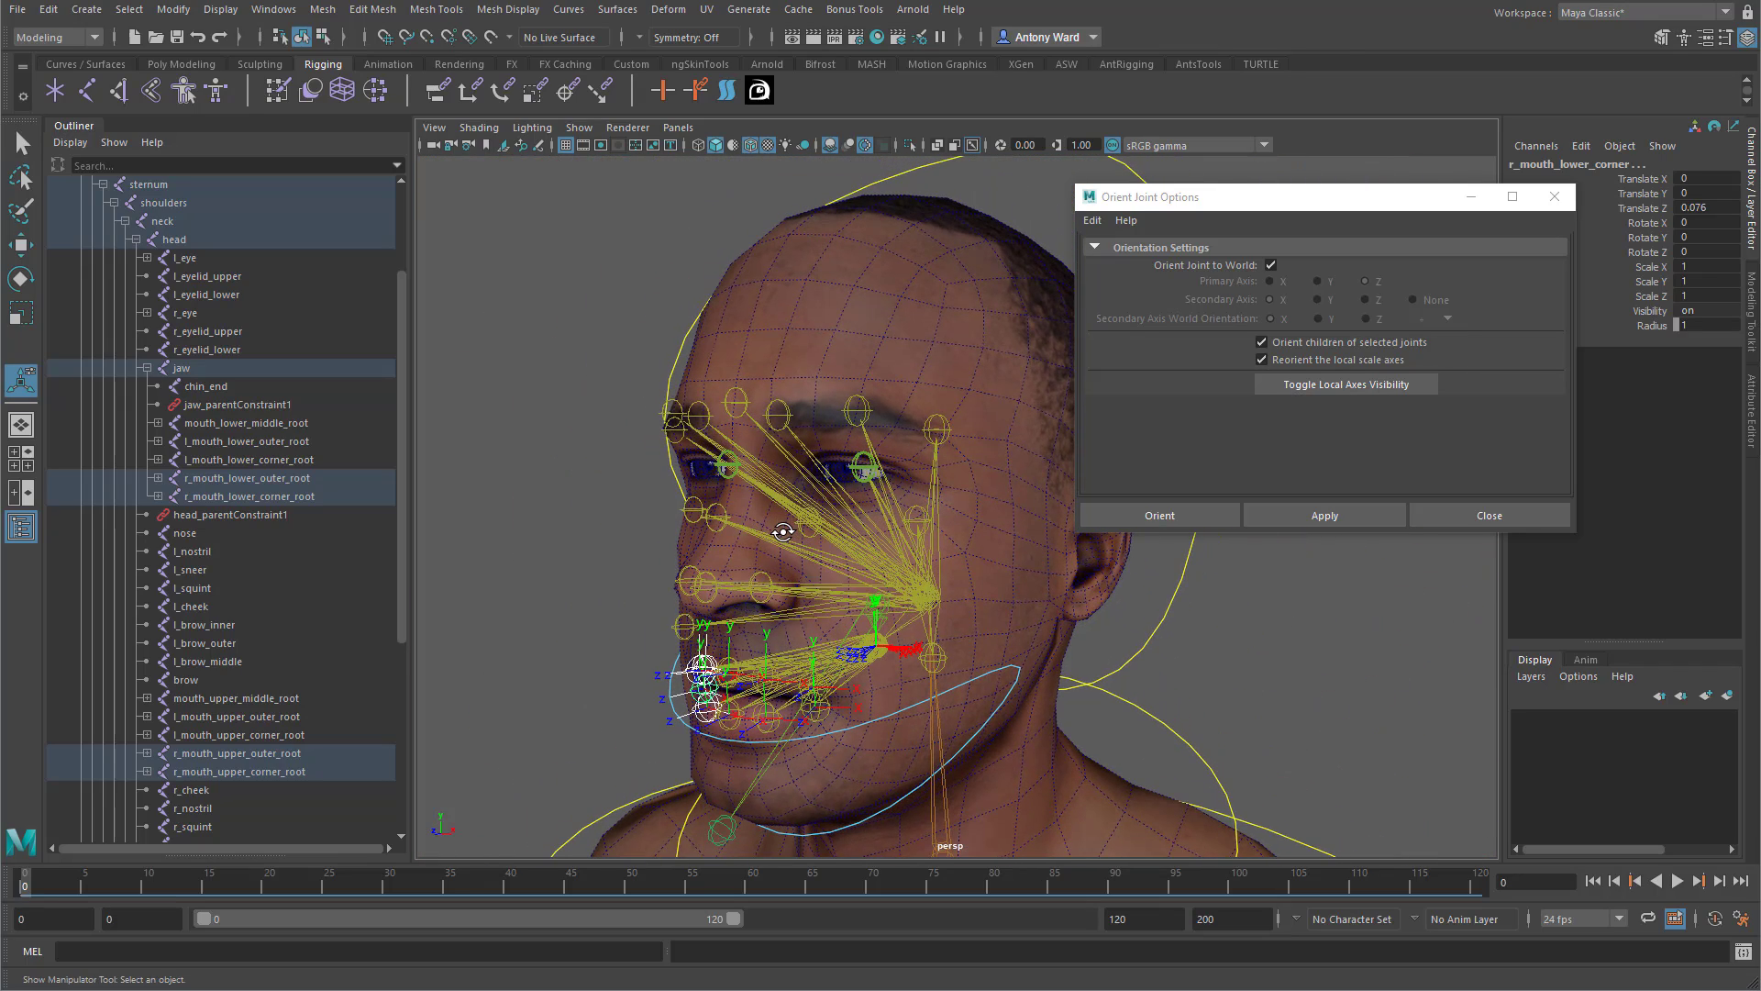
click(937, 428)
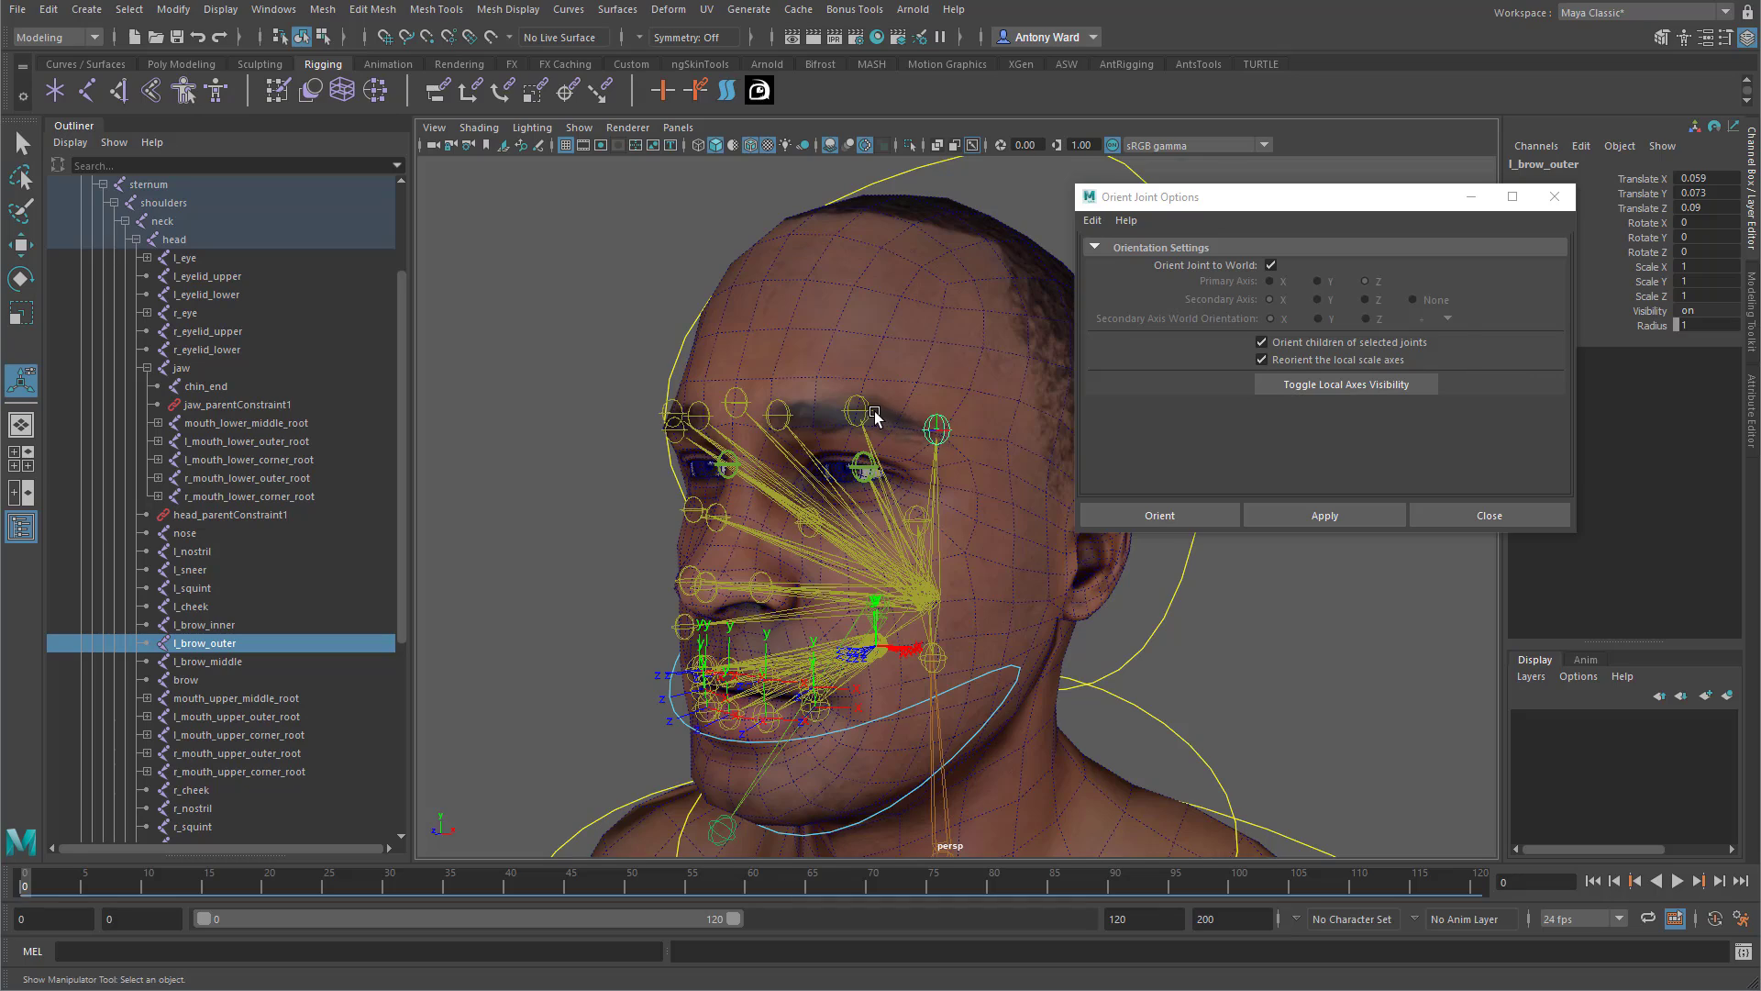
drag(212, 532, 266, 671)
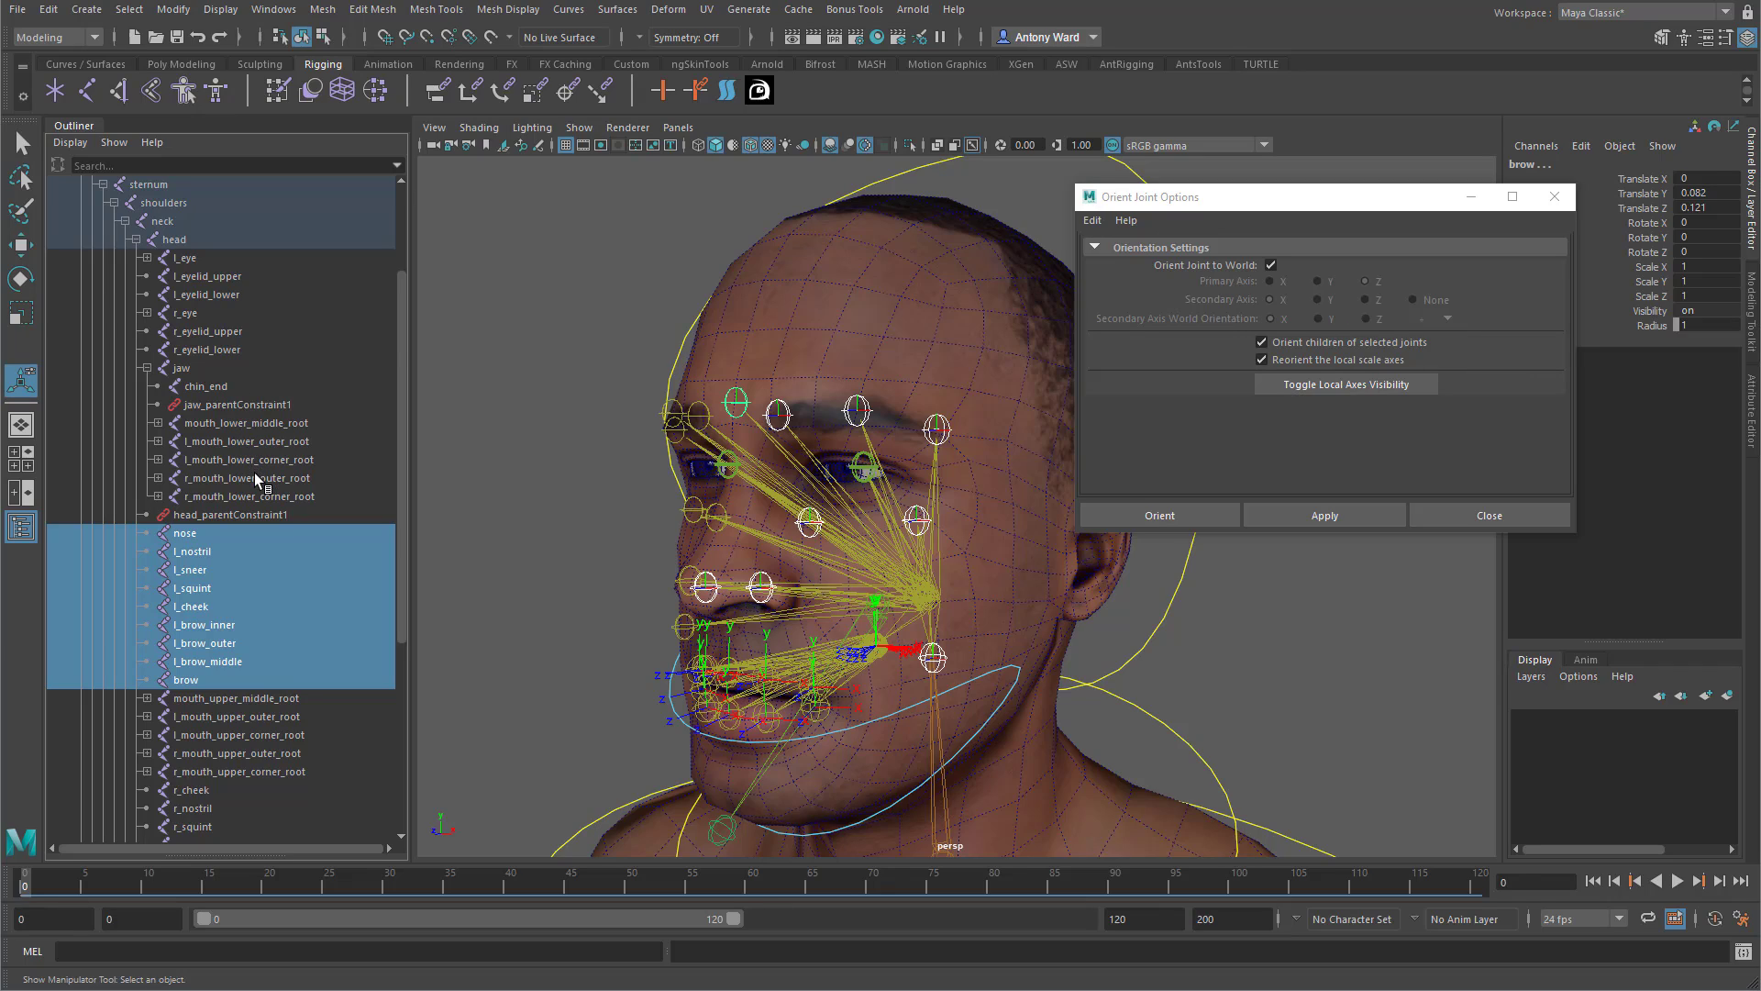
scroll(257, 476, down, 5)
ctrl+drag(194, 504, 256, 608)
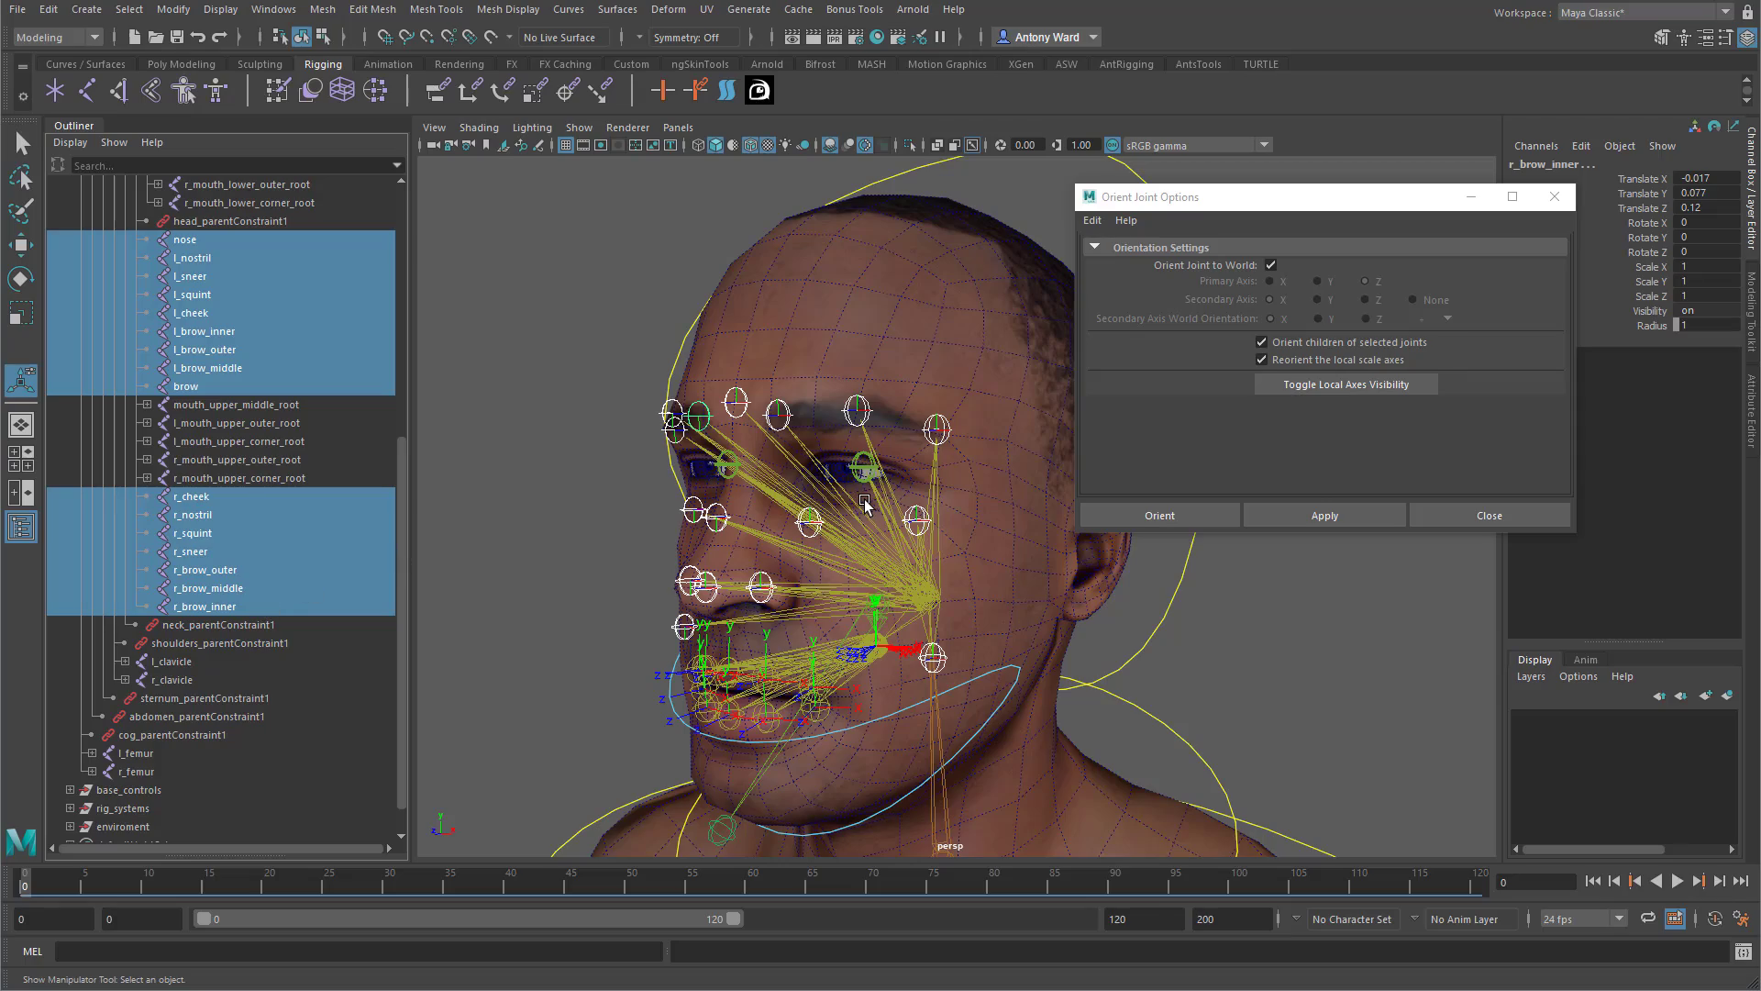
mouse_move(865, 504)
alt+mouse_down()
mouse_move(848, 502)
mouse_move(908, 500)
mouse_move(862, 499)
mouse_move(886, 497)
alt+mouse_up()
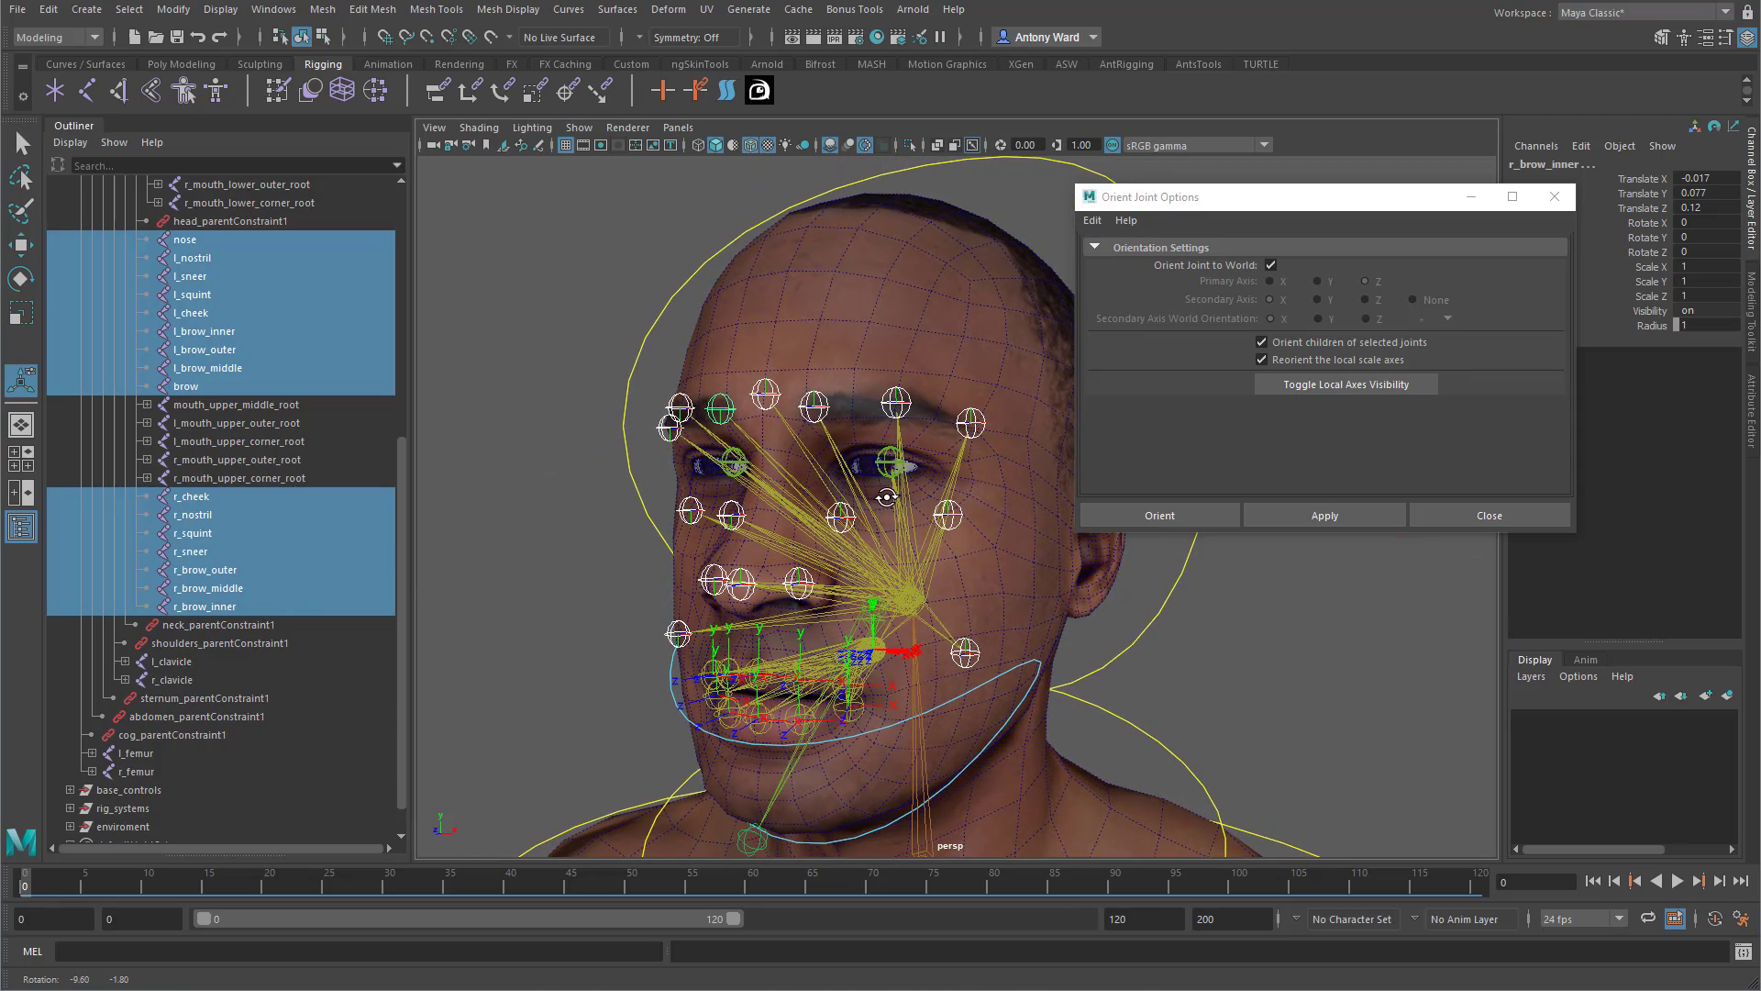
click(221, 10)
mouse_move(288, 221)
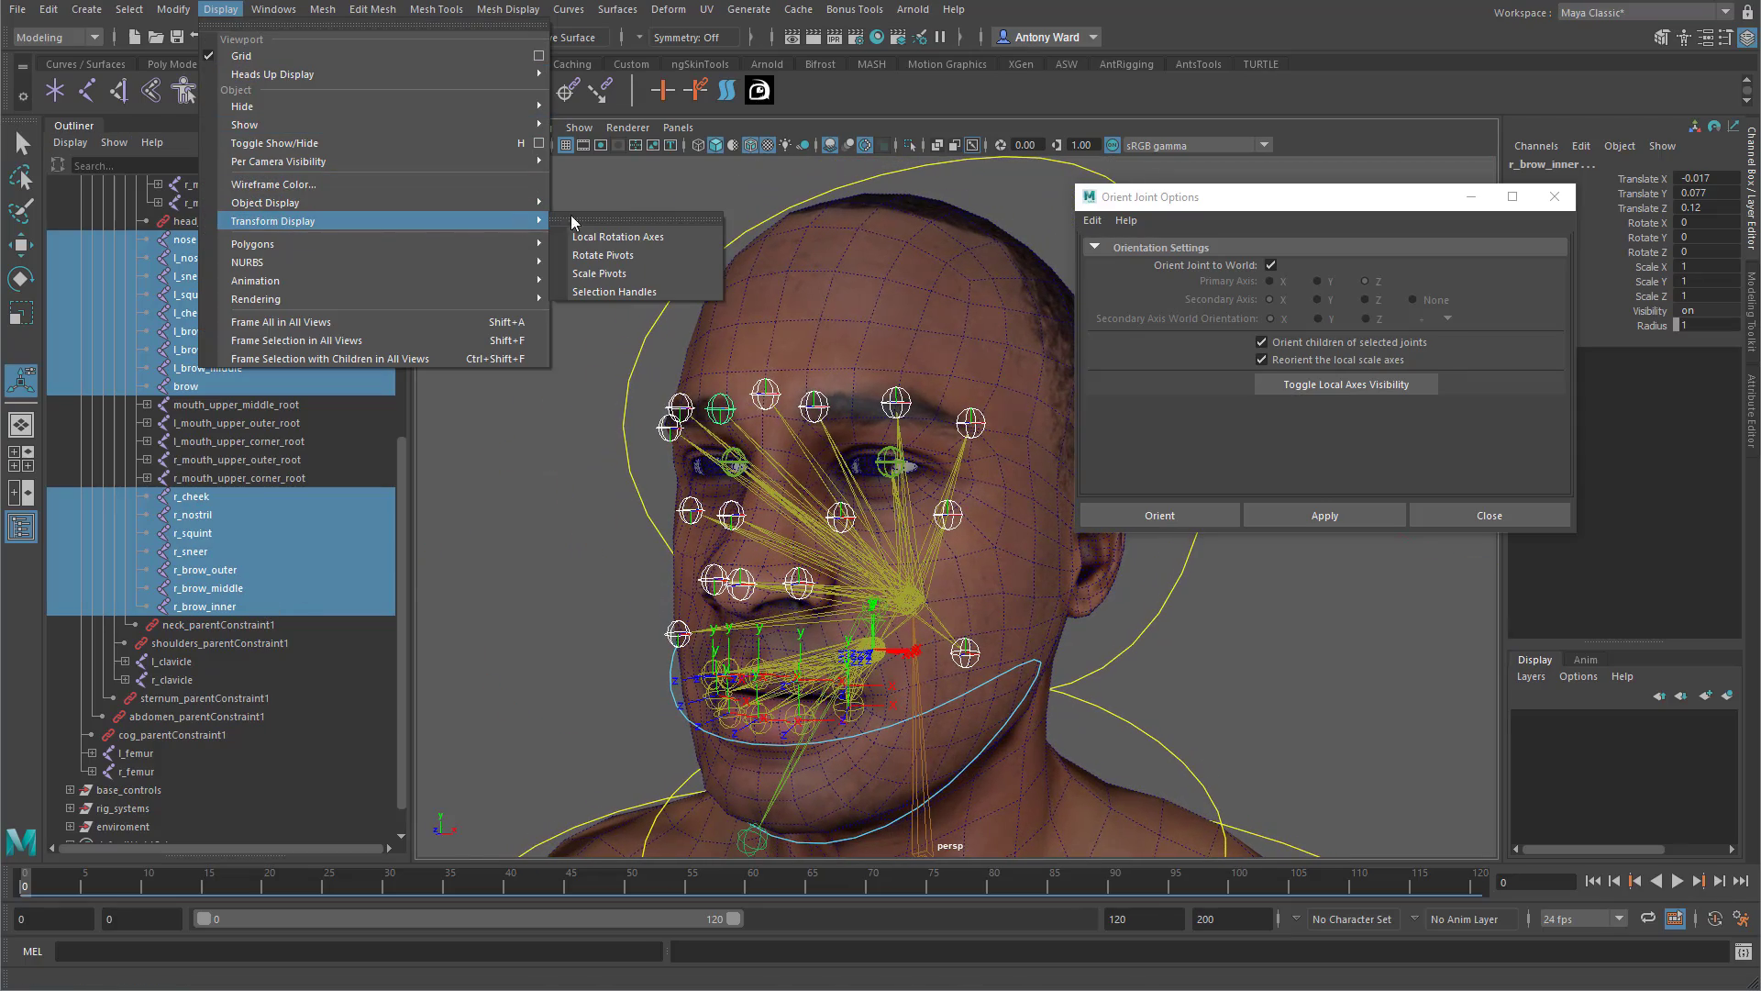
click(601, 237)
Orient the r_cheek joint to world.
alt+drag(869, 548, 848, 587)
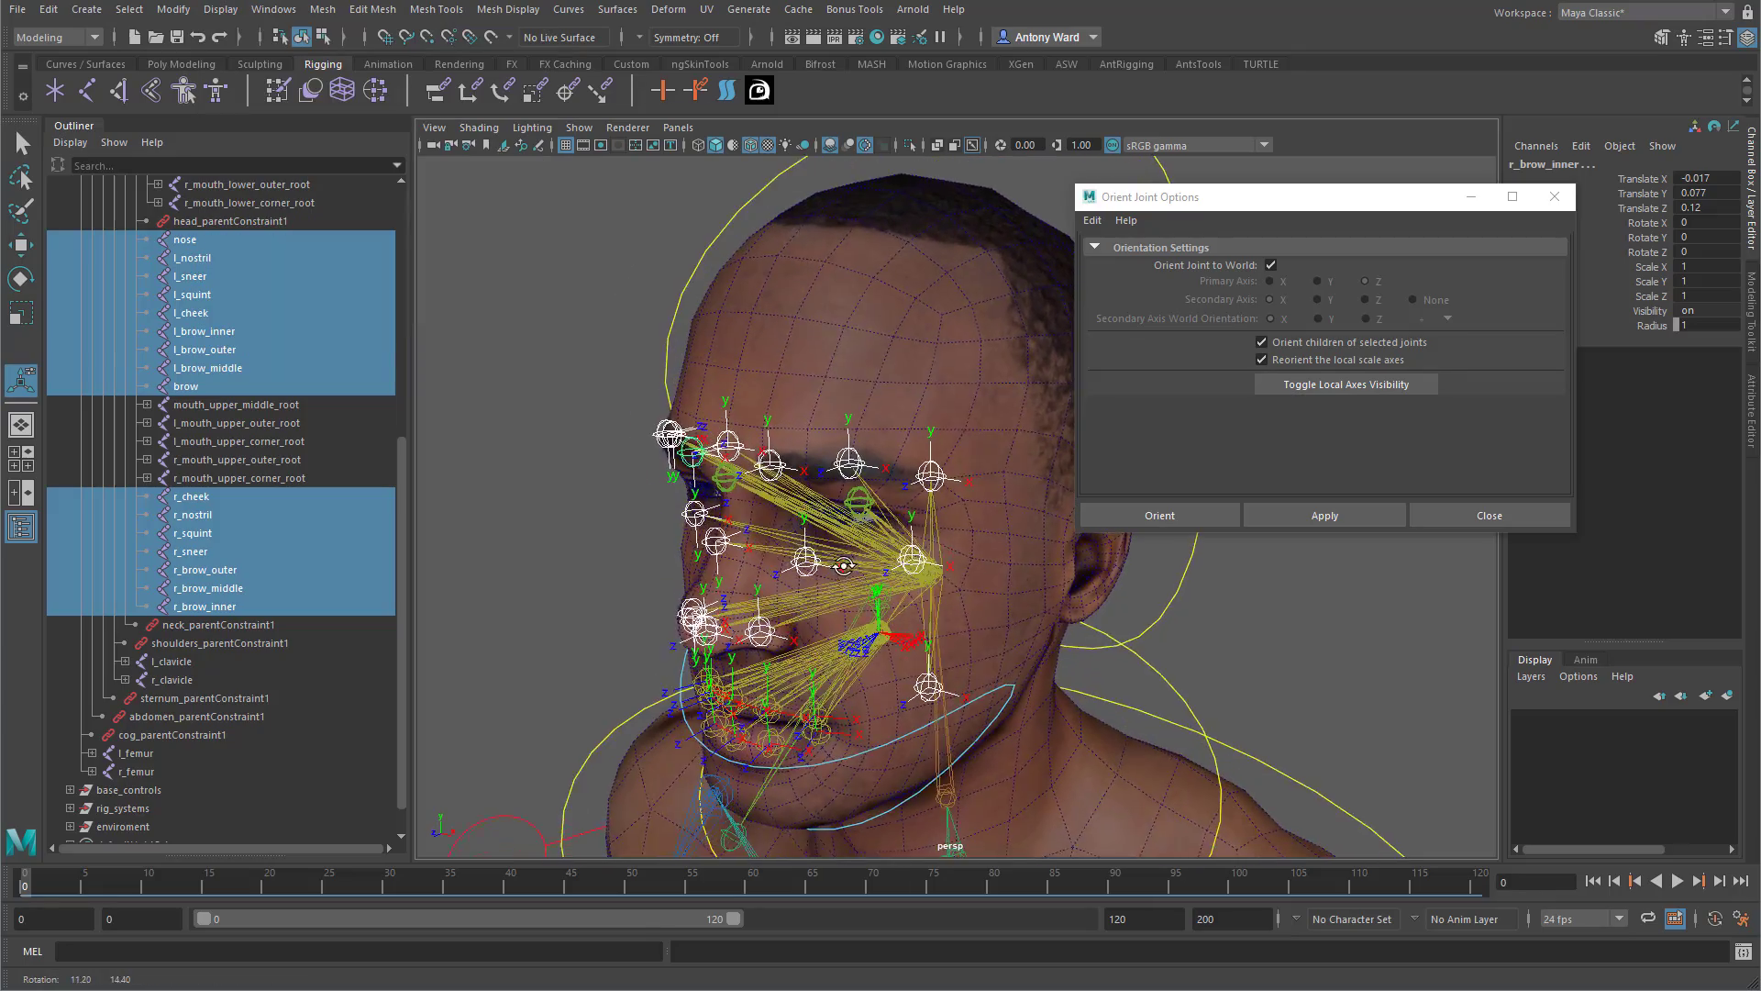
alt+middle_drag(849, 587, 866, 490)
alt+drag(866, 491, 881, 513)
alt+right_drag(880, 514, 892, 549)
alt+drag(892, 548, 846, 649)
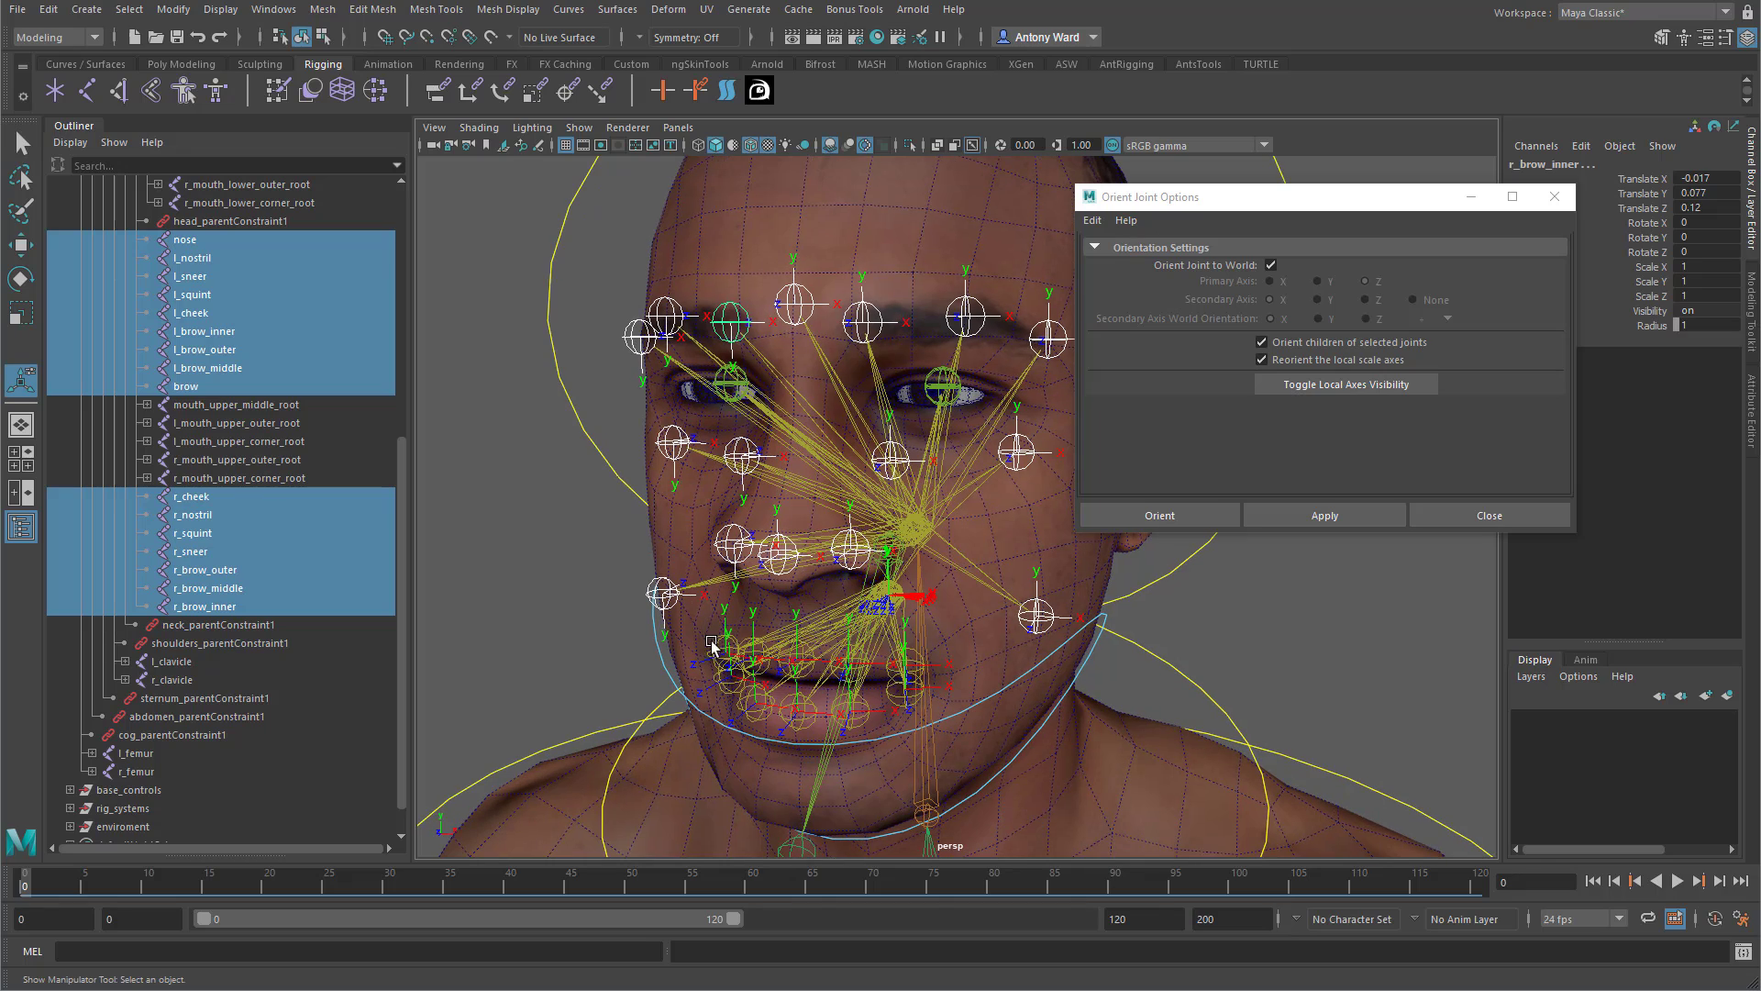
click(664, 604)
click(1300, 514)
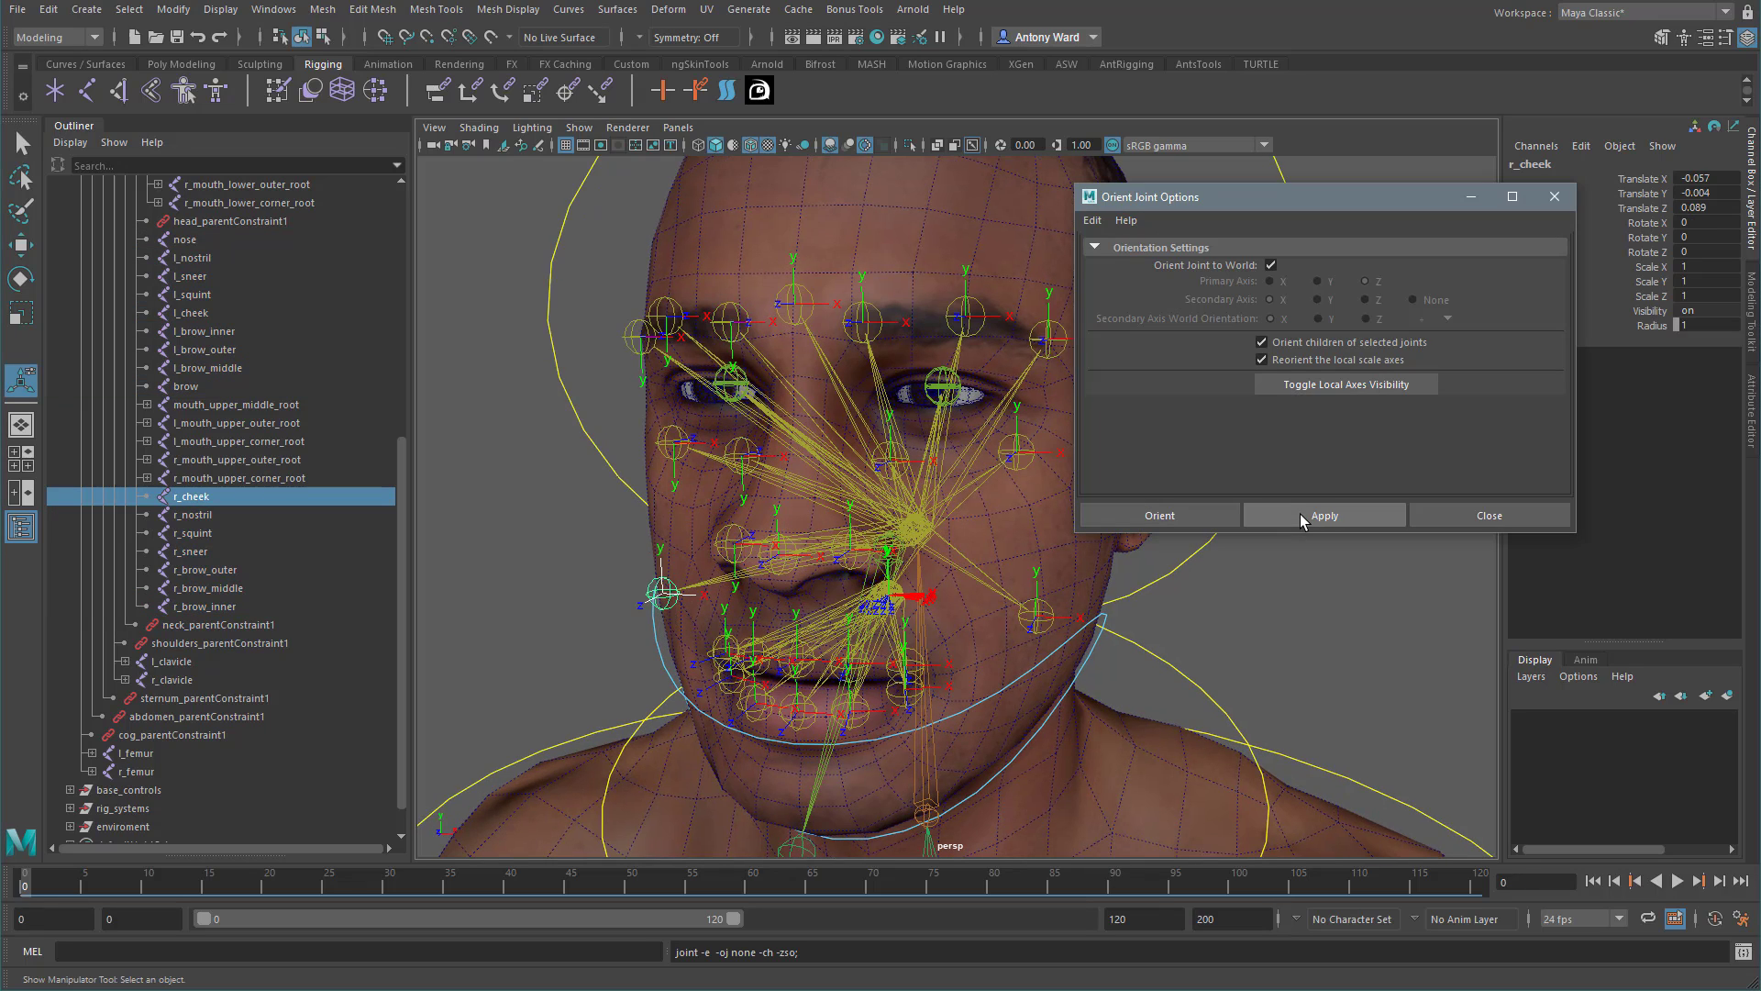
Orient the r_sneer, r_squint and the inner, middle and outer right brow joints to world.
alt+drag(712, 474, 695, 497)
click(716, 482)
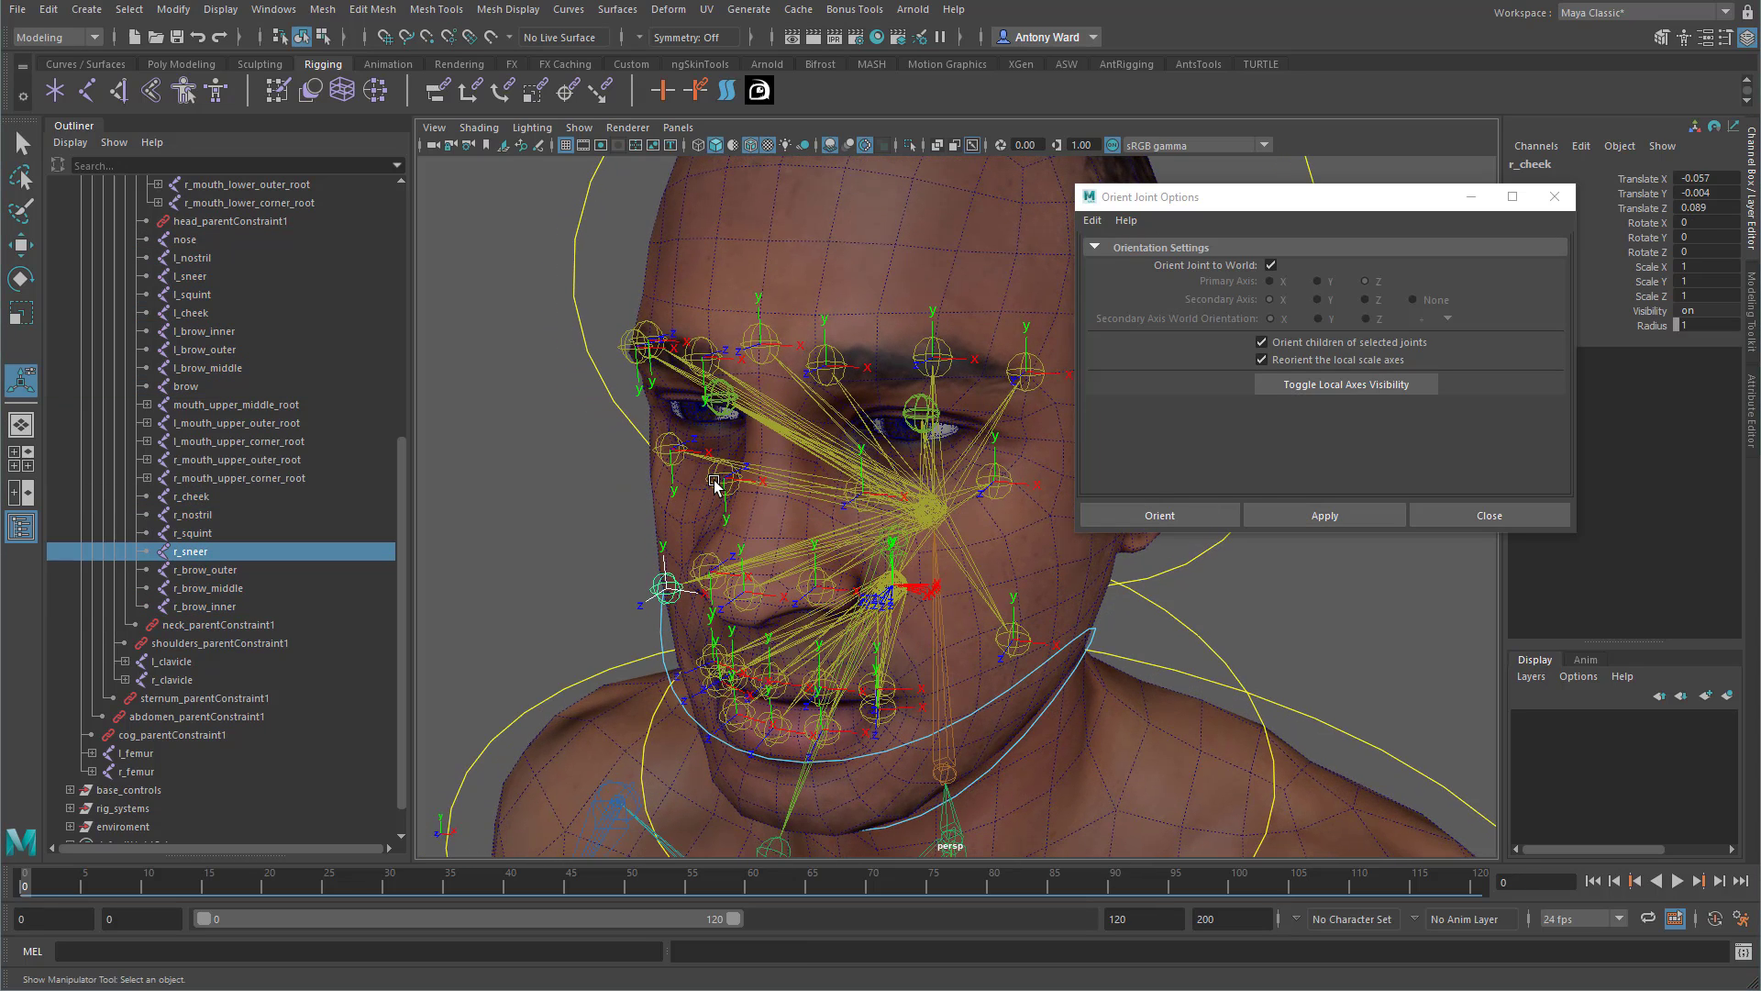
shift+click(665, 435)
shift+click(711, 346)
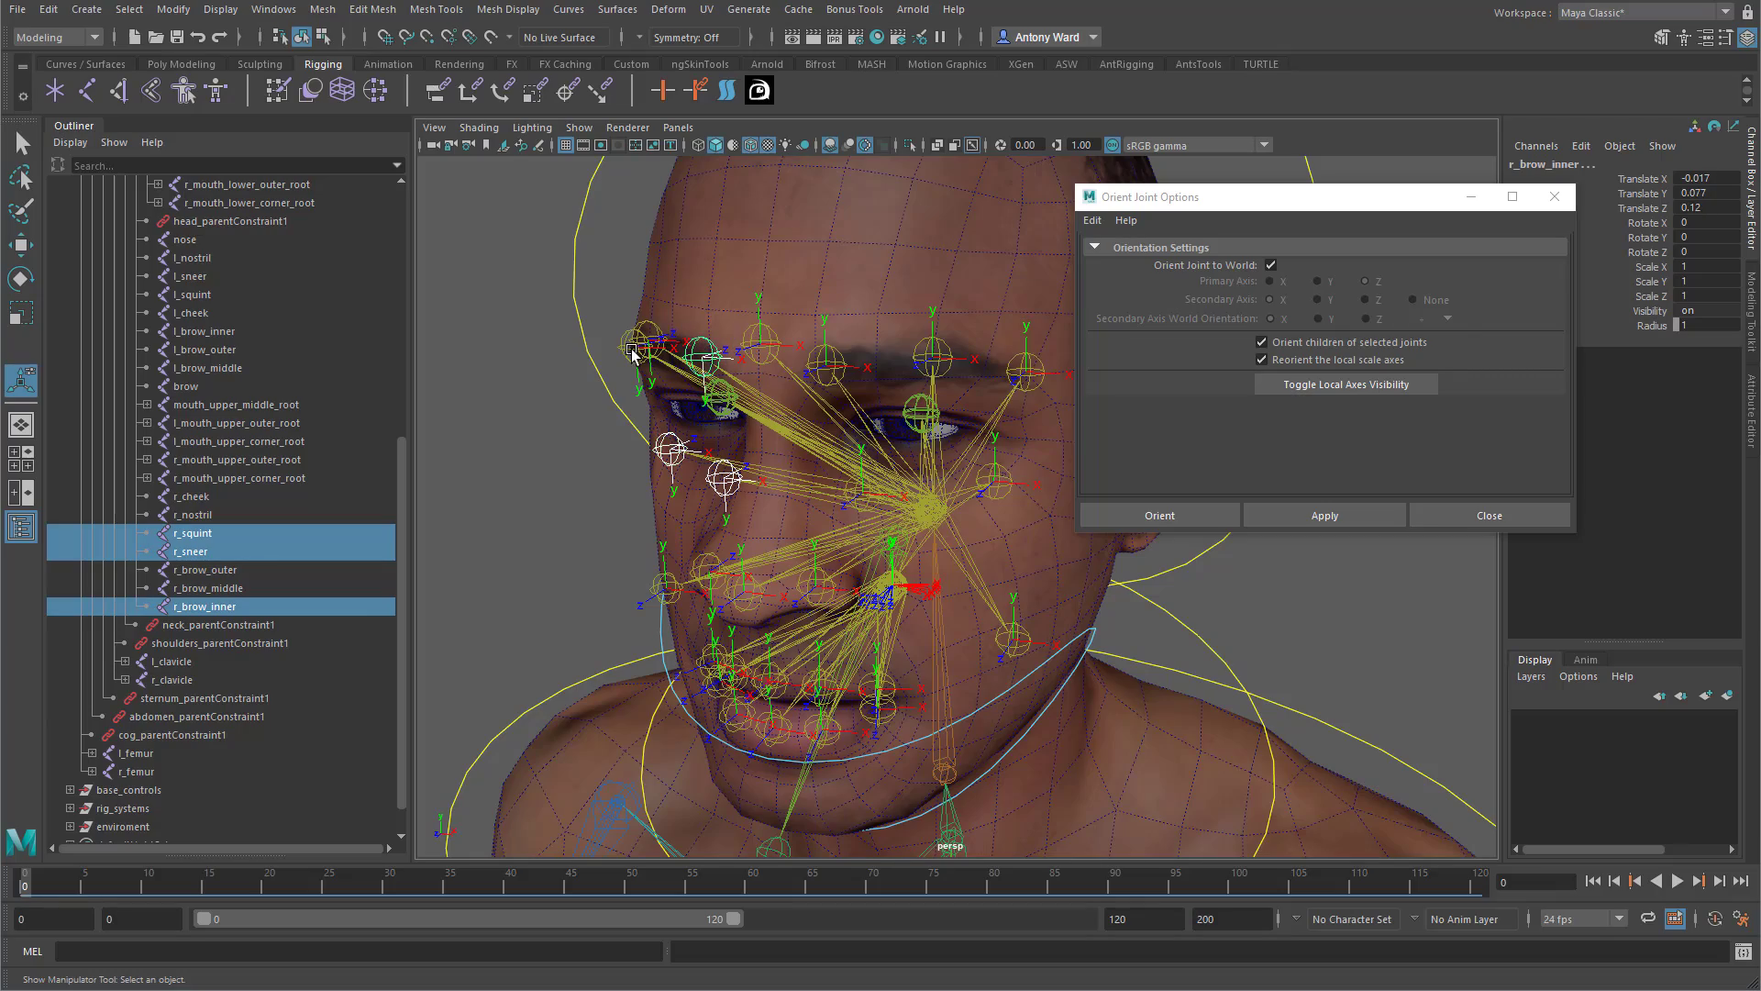
alt+drag(631, 346, 1009, 645)
shift+click(681, 354)
shift+click(640, 362)
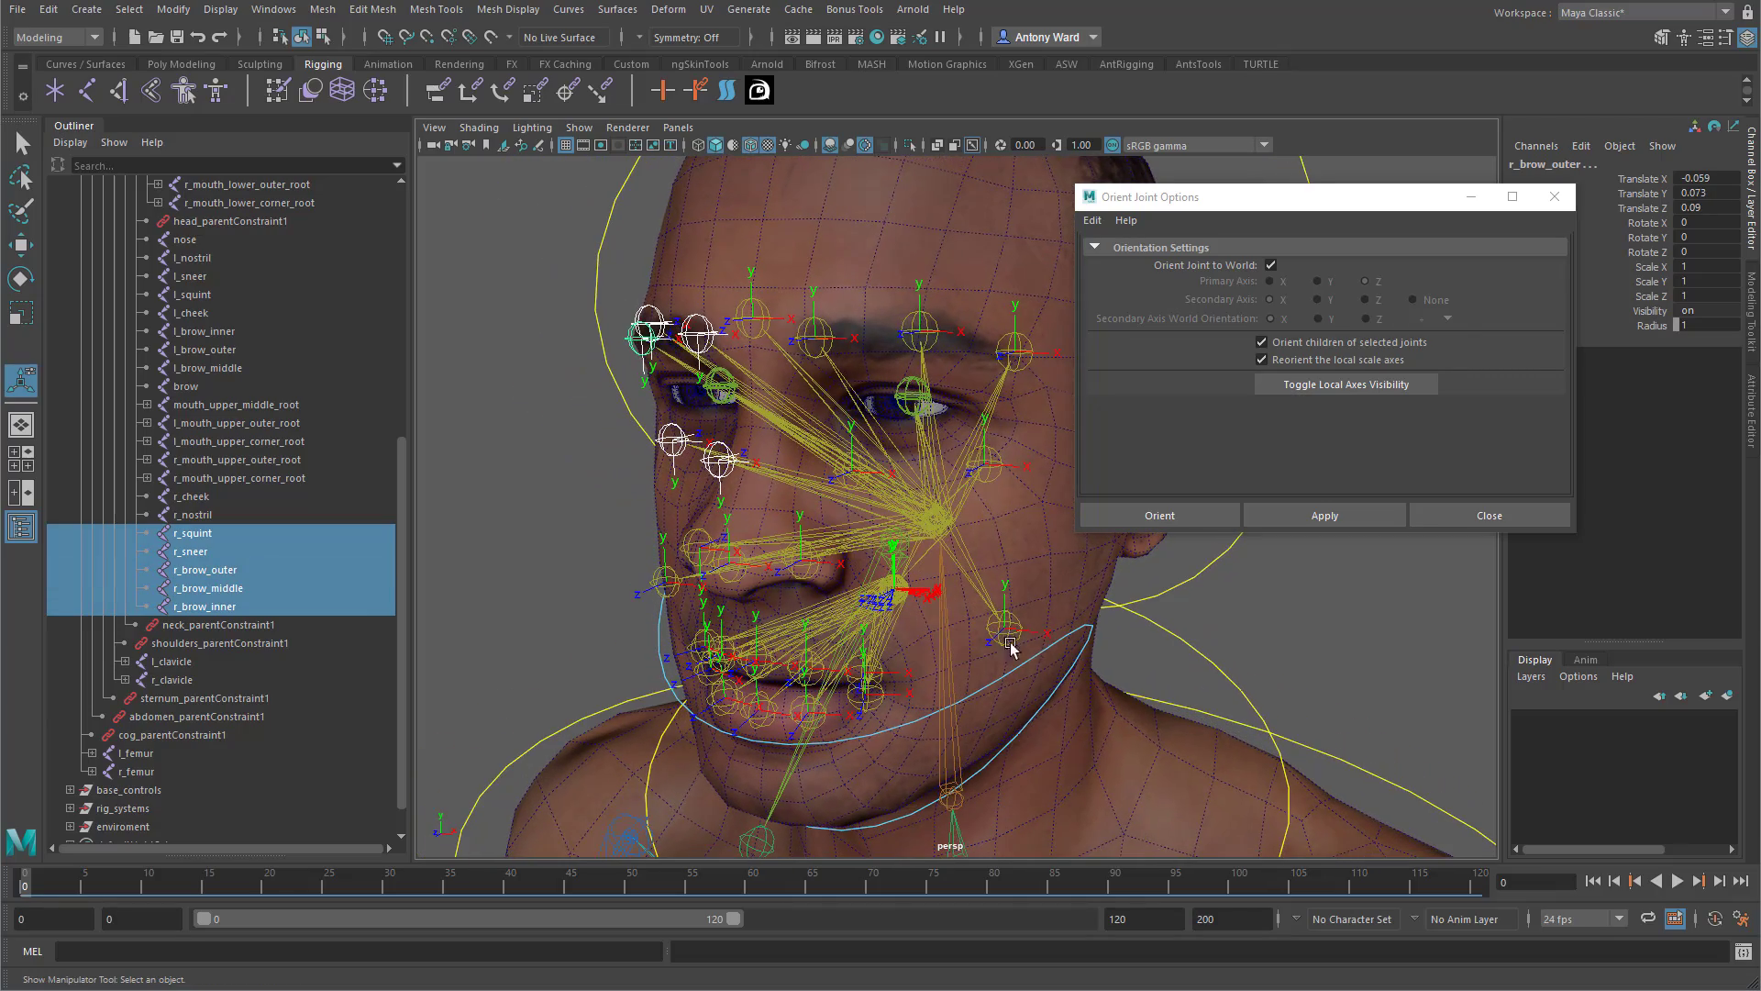
click(1291, 516)
Orient the r_nostril joint to world.
mouse_move(1027, 551)
alt+mouse_down()
mouse_move(915, 554)
mouse_move(1018, 561)
alt+mouse_up()
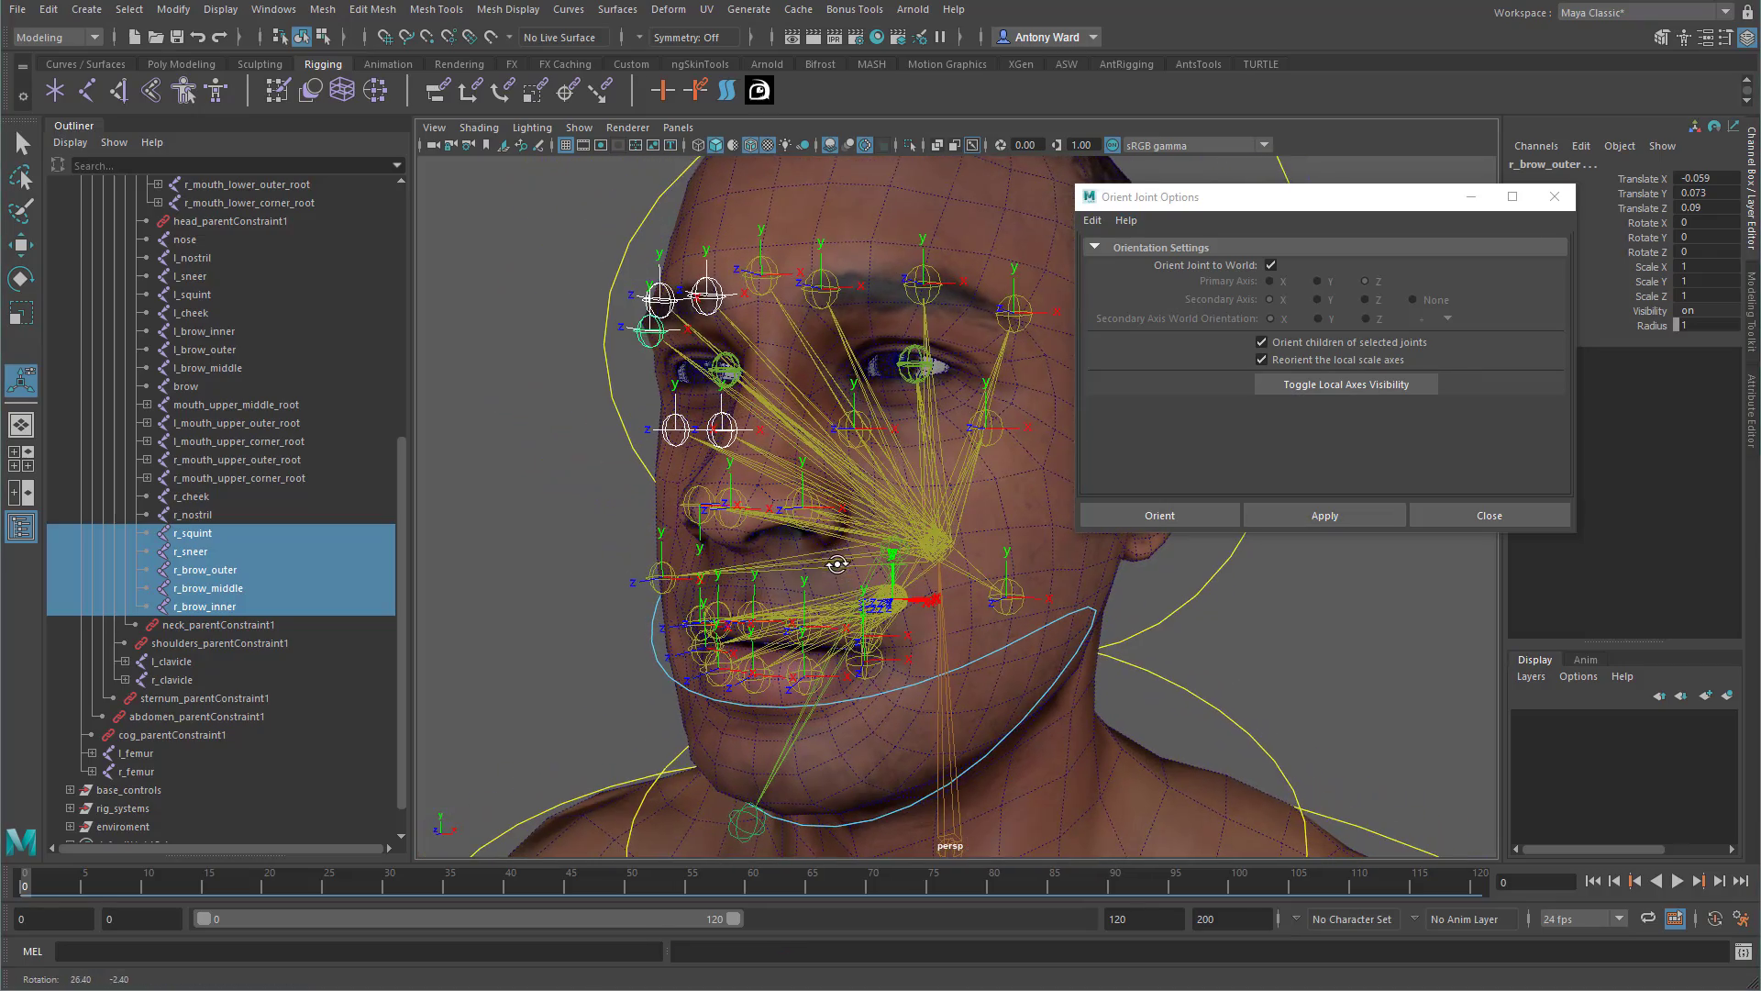
click(699, 504)
click(1314, 515)
Try moving the l_brow_outer joint upward with the Move tool, and undo the move.
mouse_move(809, 615)
alt+mouse_down()
mouse_move(789, 629)
mouse_move(805, 633)
alt+mouse_up()
click(1006, 656)
alt+drag(947, 698, 975, 581)
key(w)
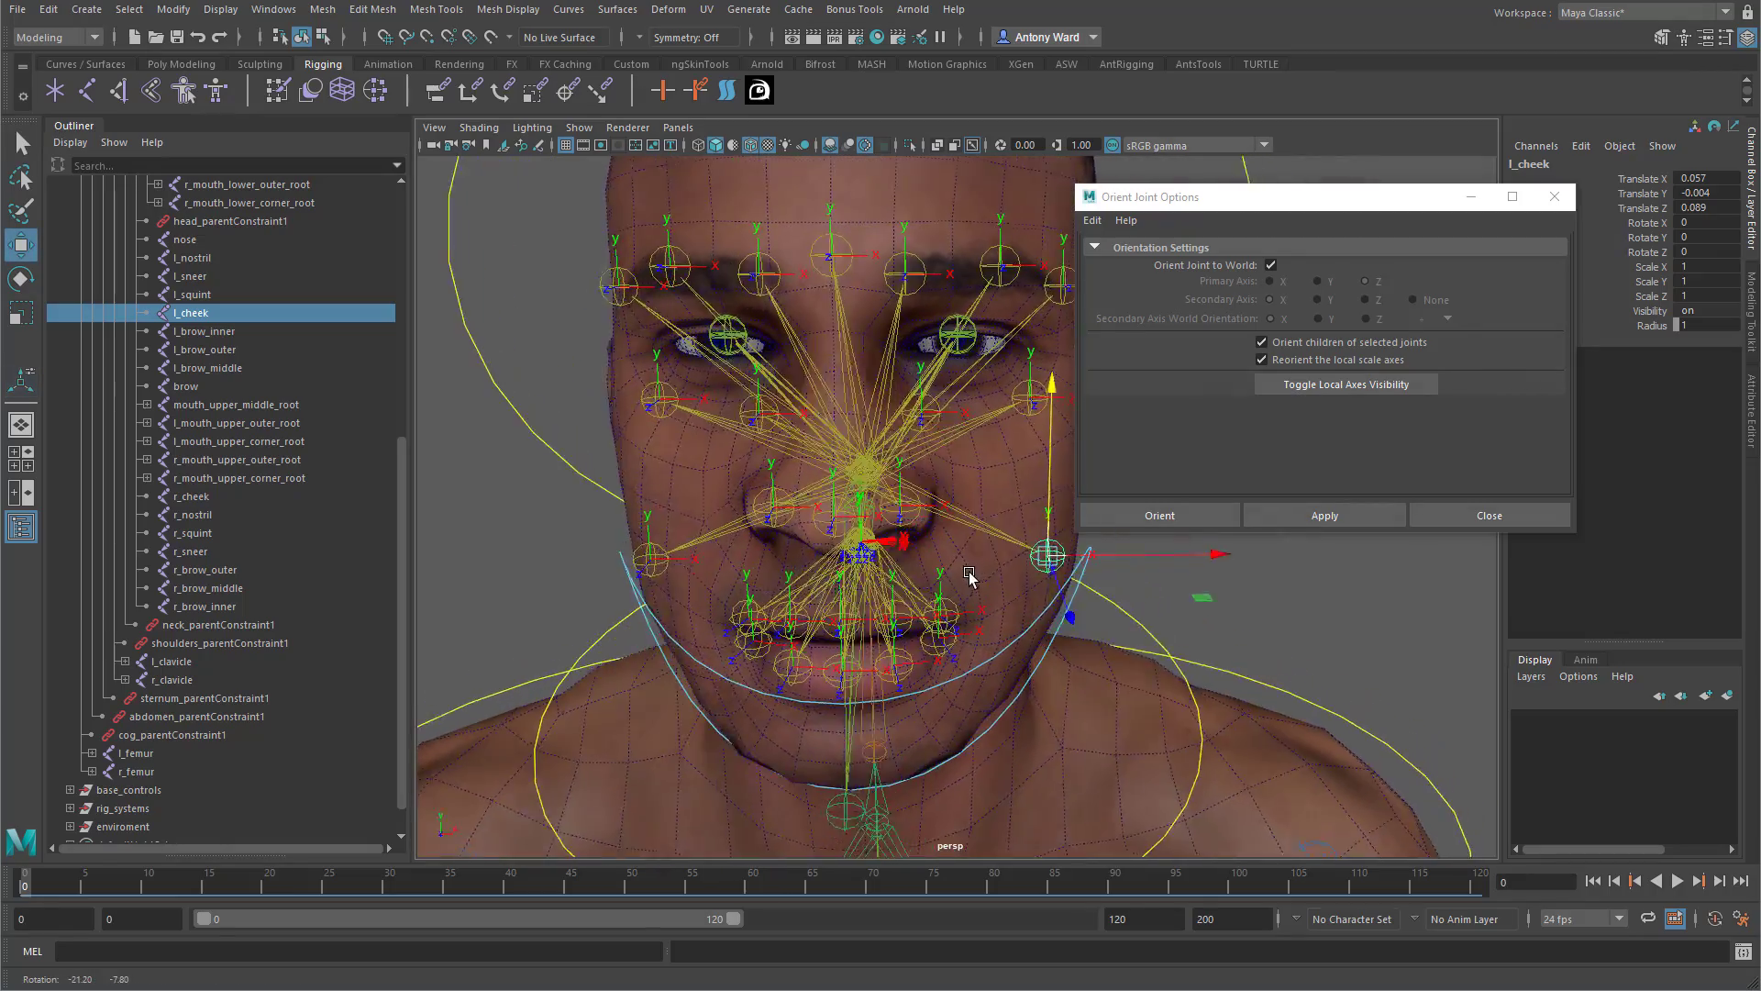
alt+middle_drag(975, 582, 921, 653)
alt+right_drag(922, 653, 955, 585)
alt+drag(955, 585, 897, 608)
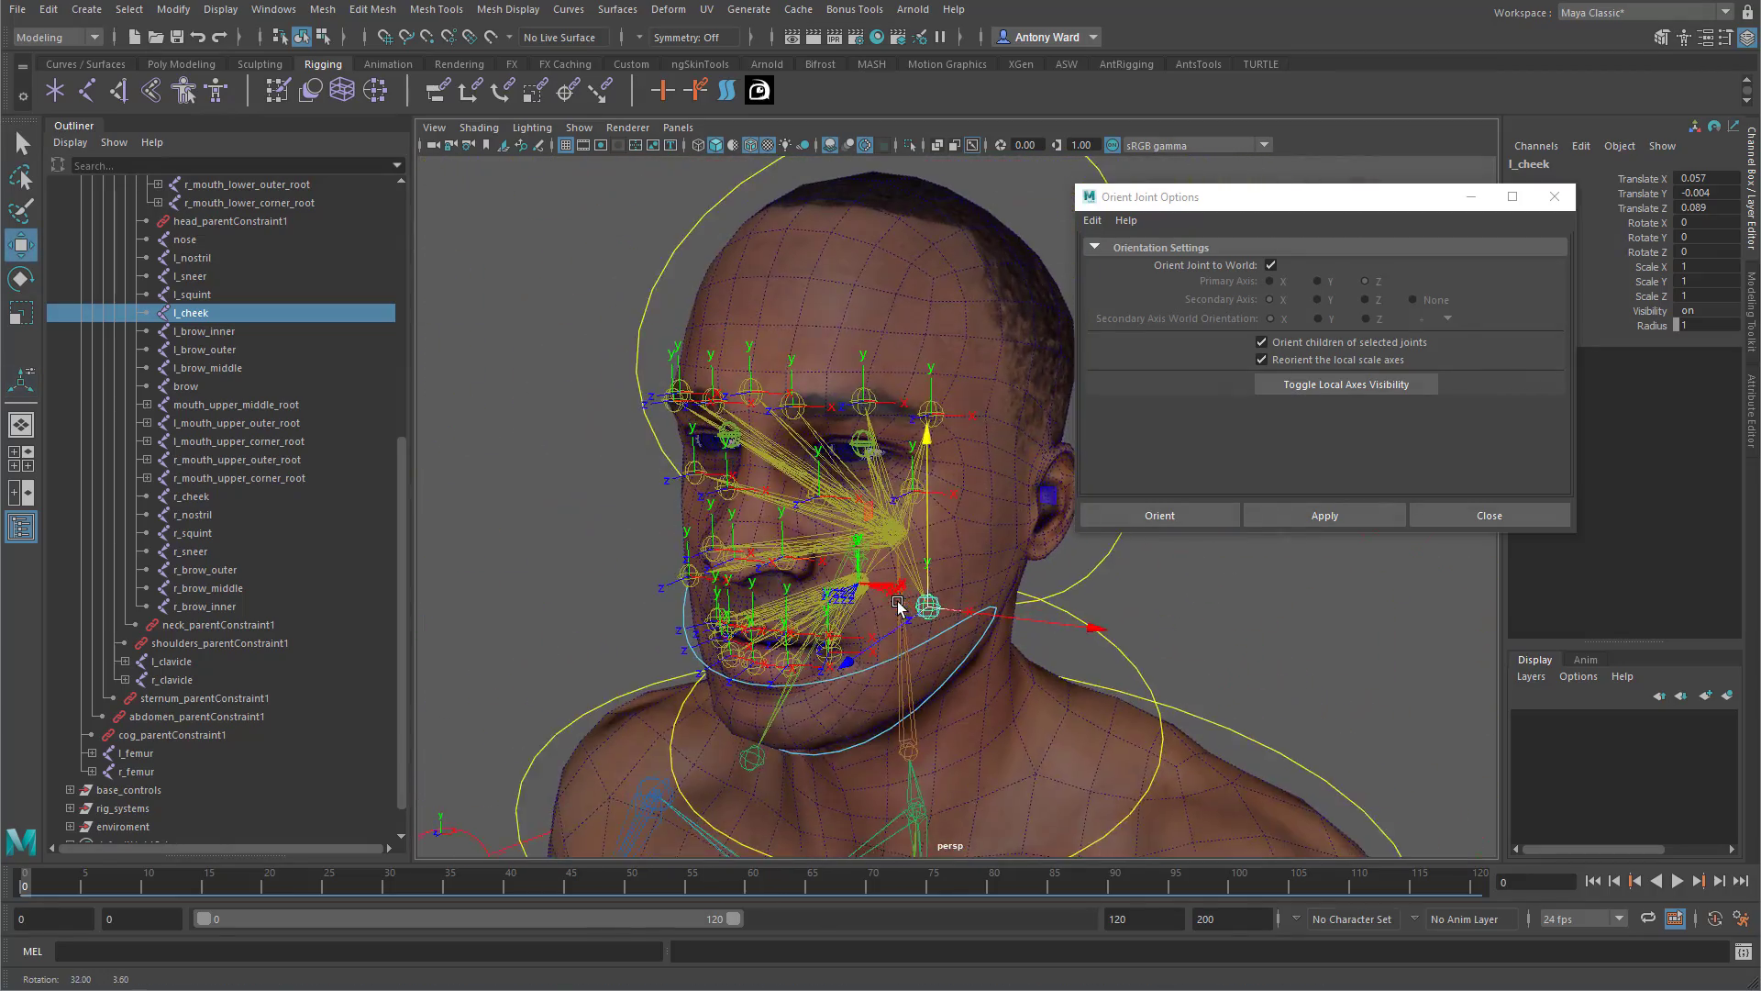
alt+right_drag(897, 608, 946, 587)
click(914, 360)
drag(915, 361, 910, 323)
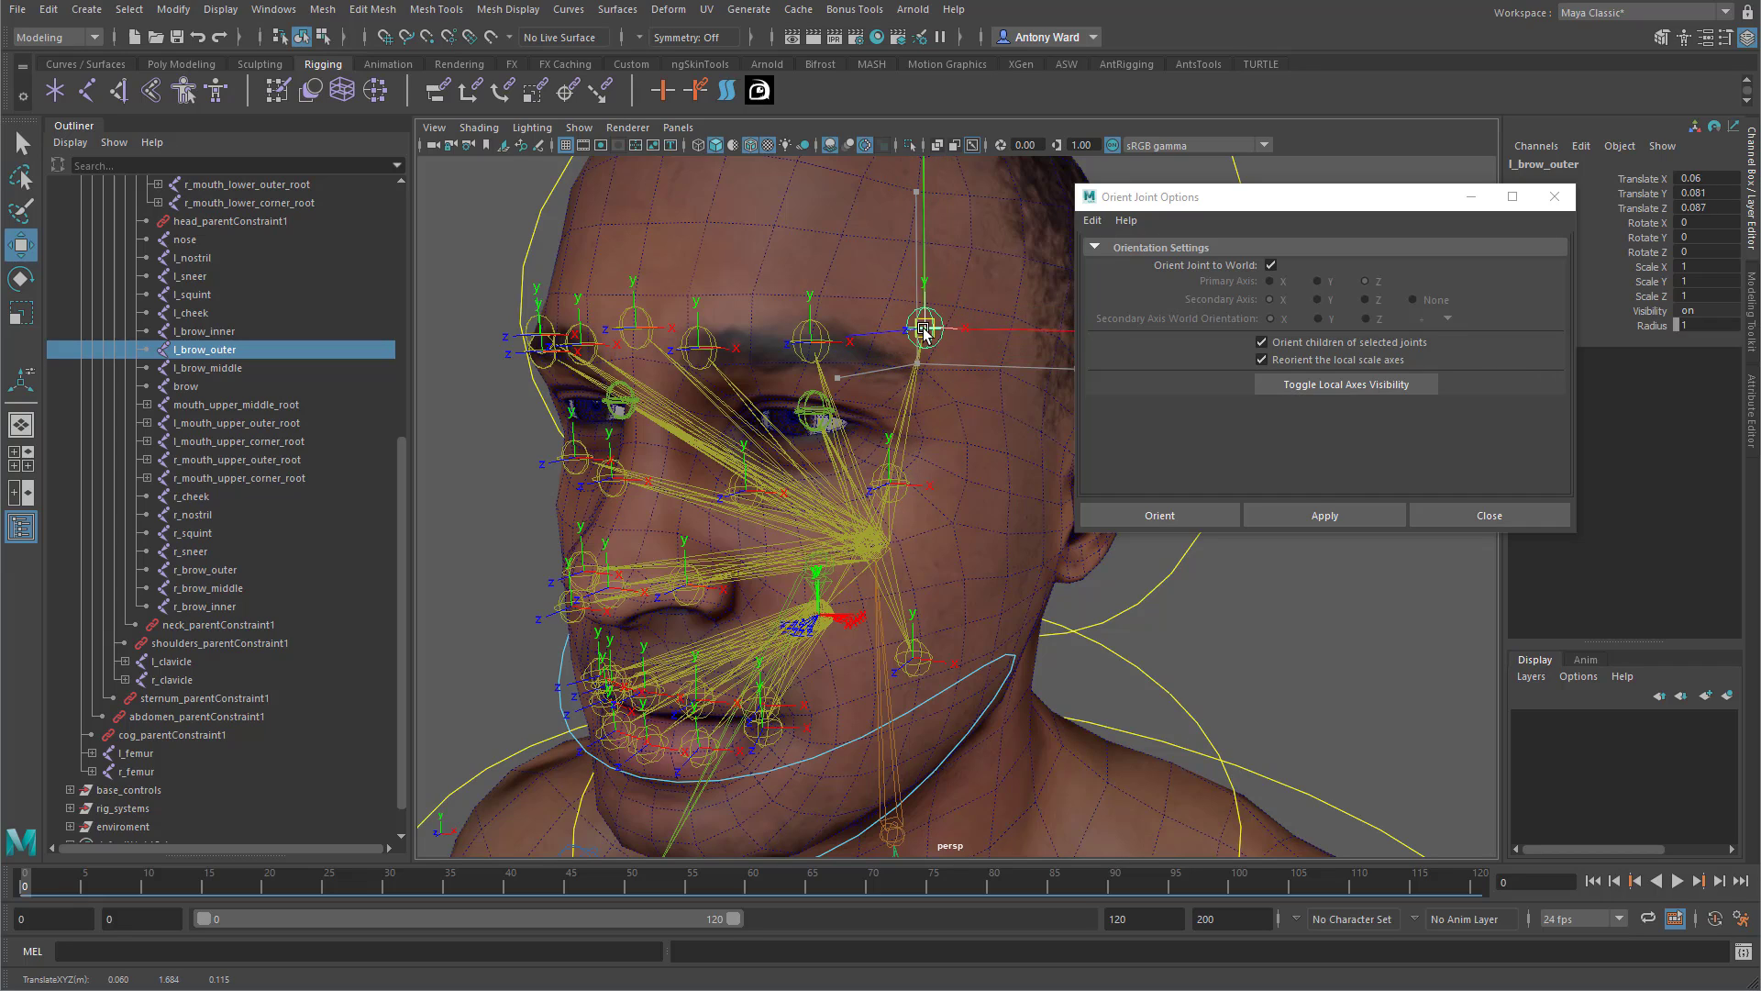
key(ctrl+z)
Try moving the l_cheek joint up and outward, and undo the move.
click(914, 659)
drag(910, 651, 934, 635)
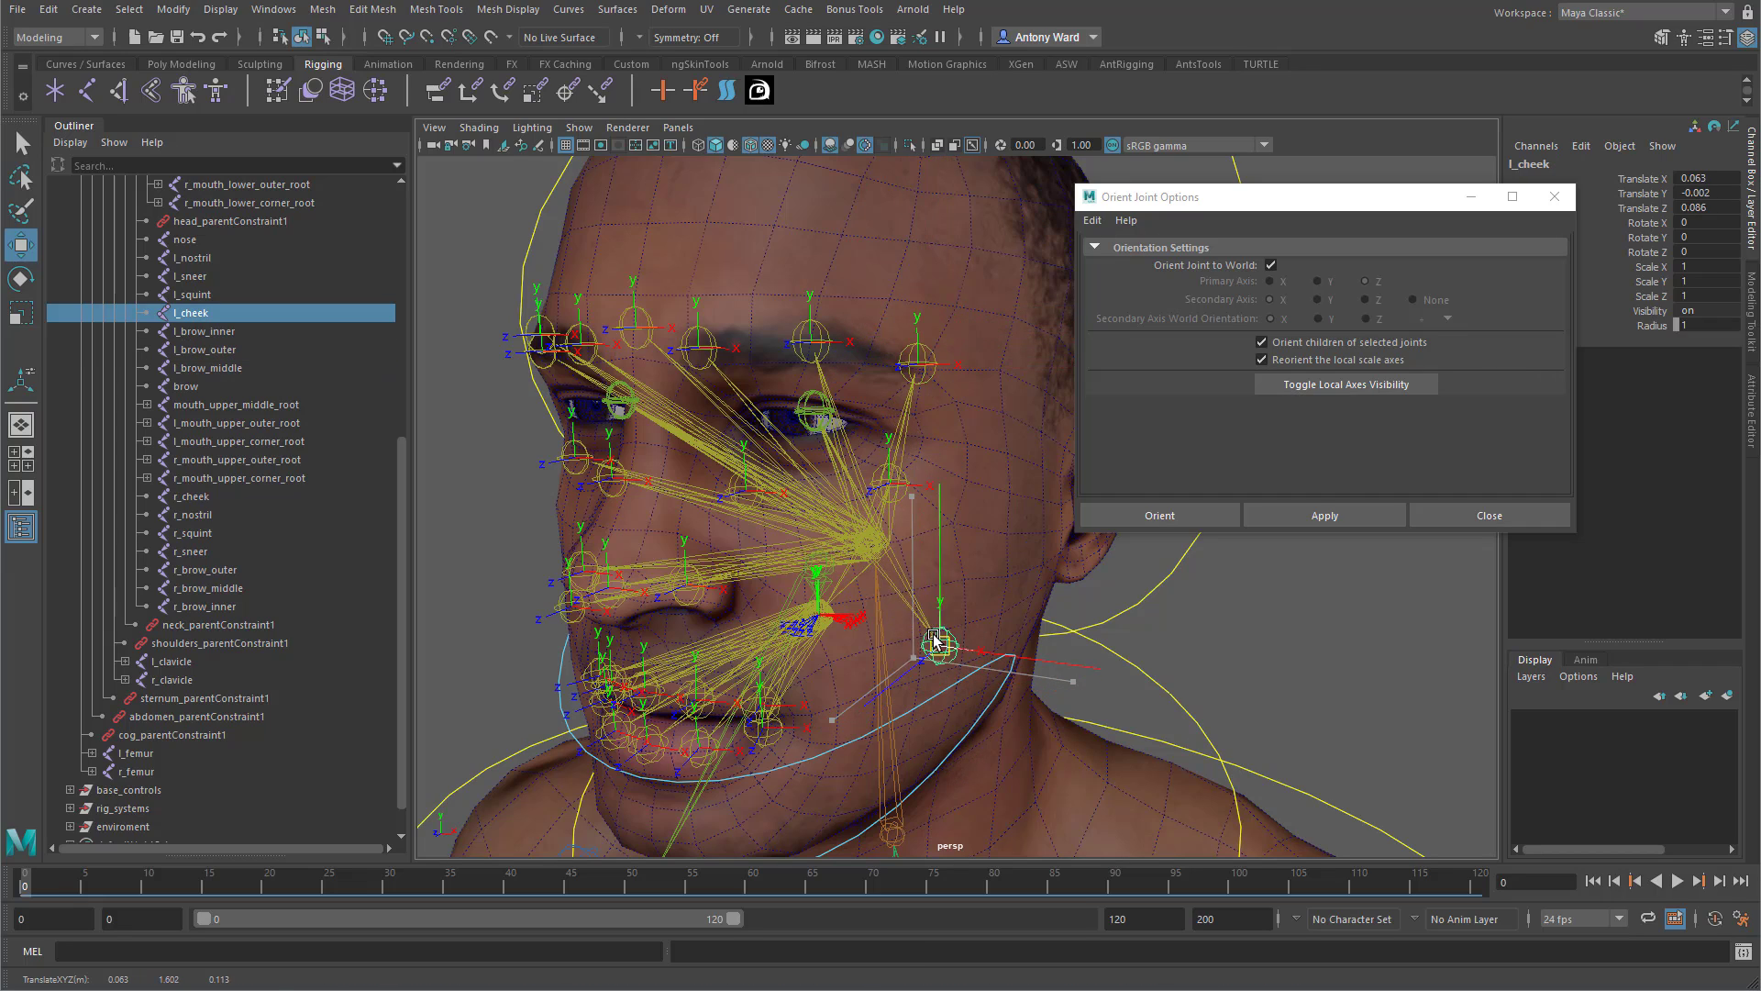
key(ctrl+z)
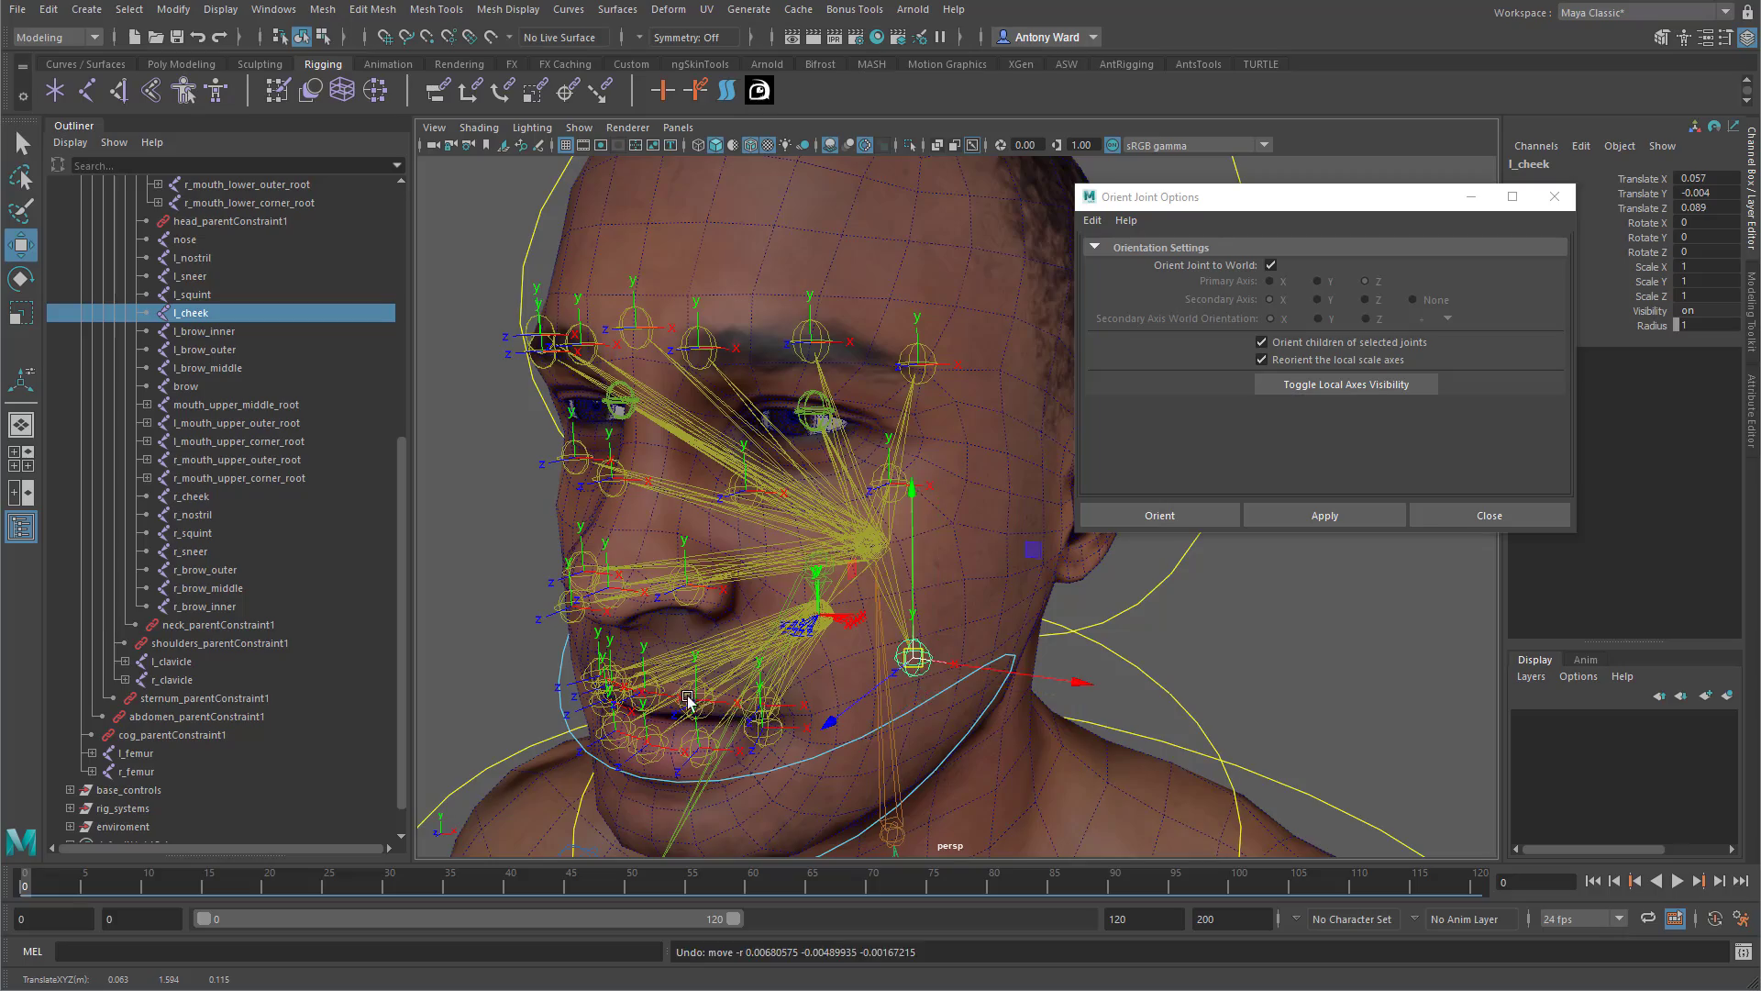
Try rotating l_mouth_lower_outer_root to swing the lower lip joint, and undo the rotation.
alt+drag(688, 707, 657, 688)
alt+middle_drag(657, 688, 693, 659)
alt+drag(692, 657, 770, 633)
click(769, 627)
key(e)
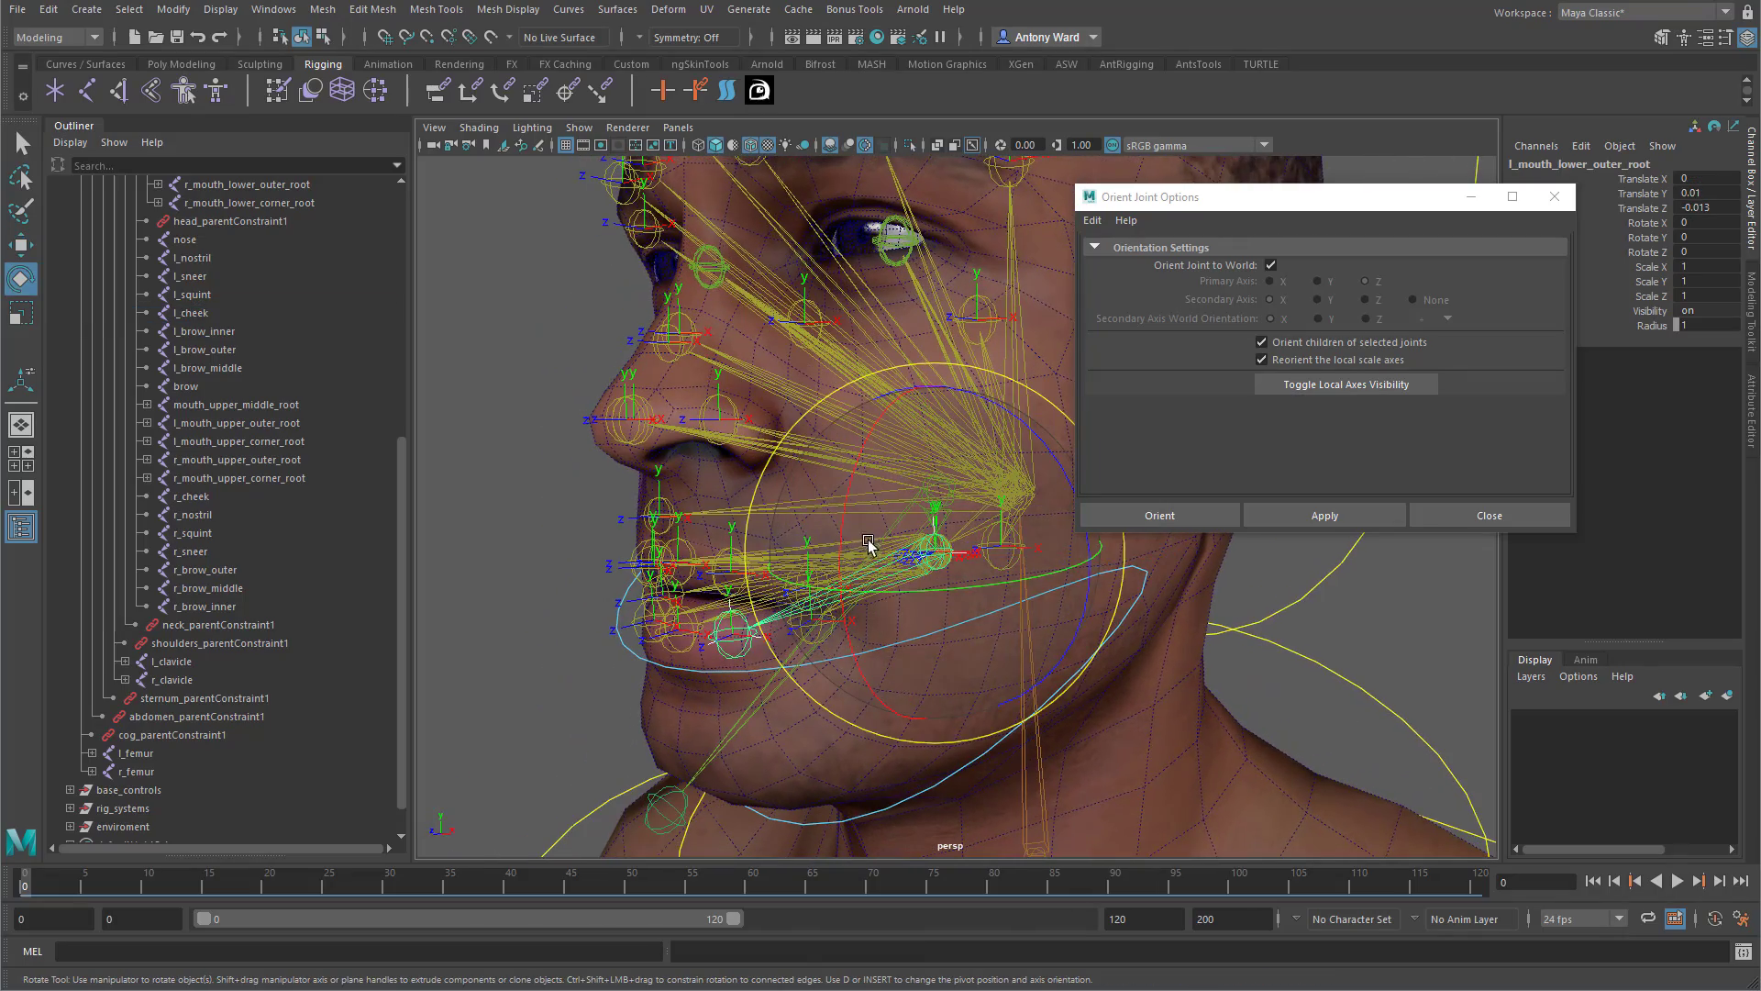
mouse_move(858, 552)
mouse_down()
mouse_move(869, 534)
mouse_move(873, 554)
mouse_up()
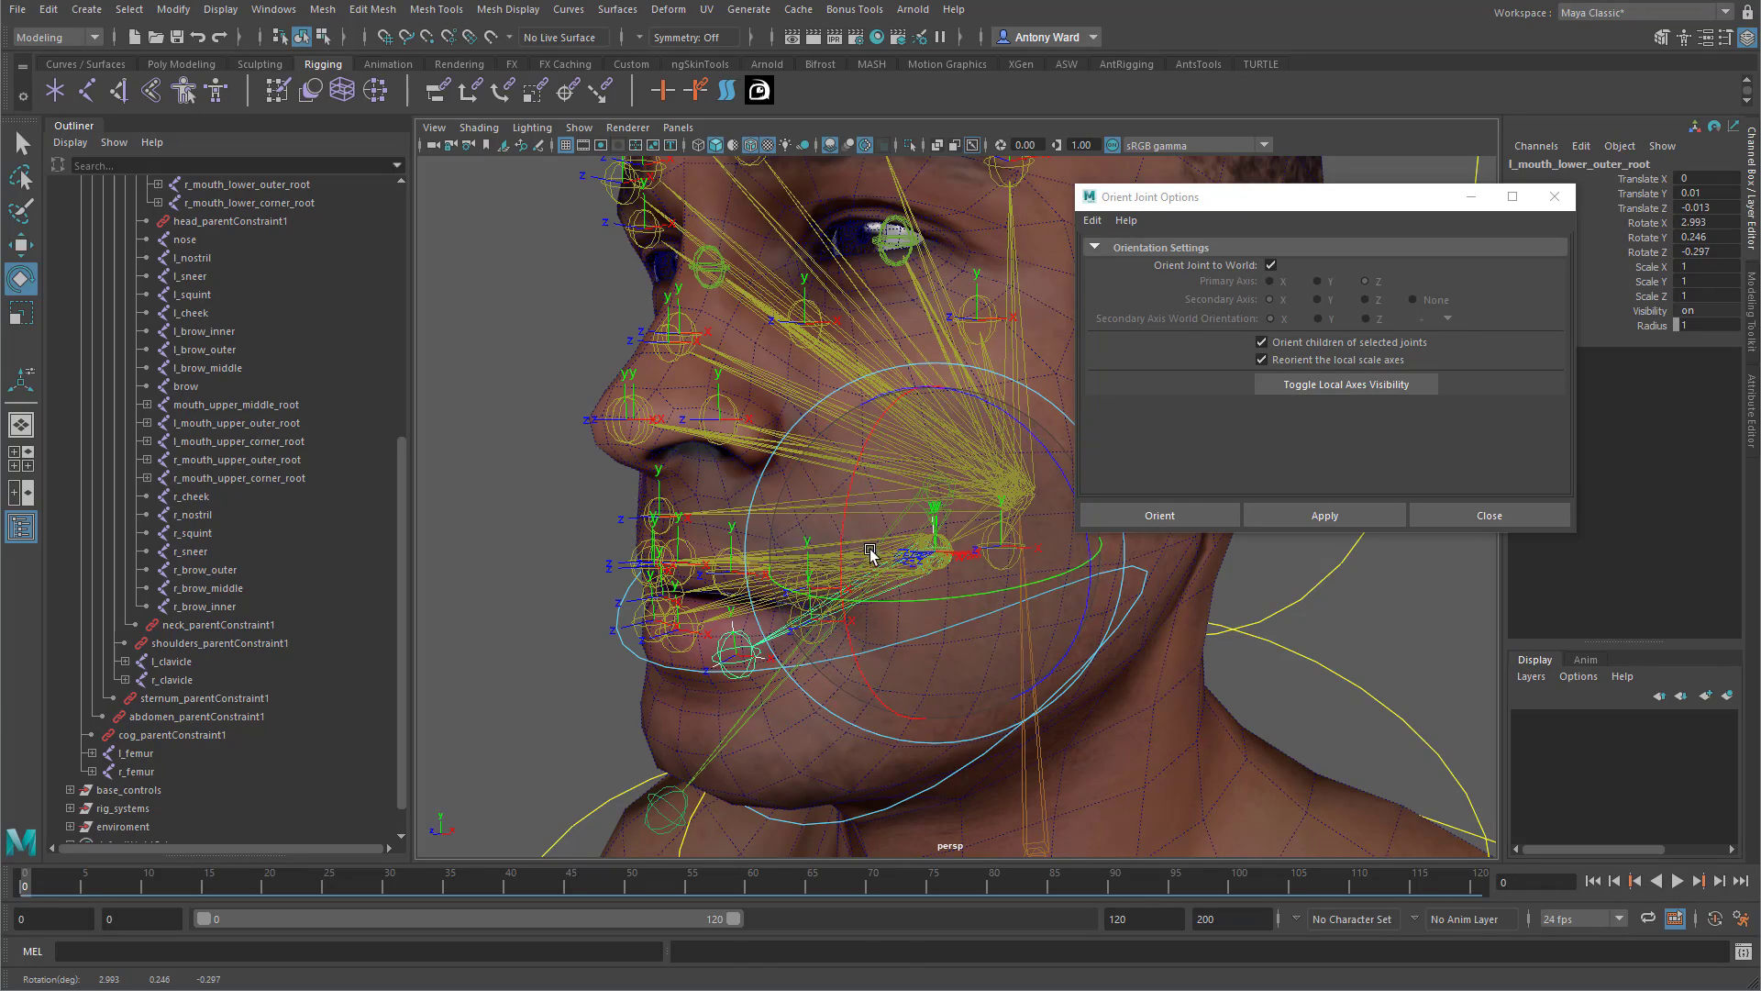
key(ctrl+z)
Close the Orient Joint options window.
alt+middle_drag(1120, 636, 1055, 761)
alt+right_drag(1055, 761, 1039, 664)
alt+drag(1025, 664, 1248, 614)
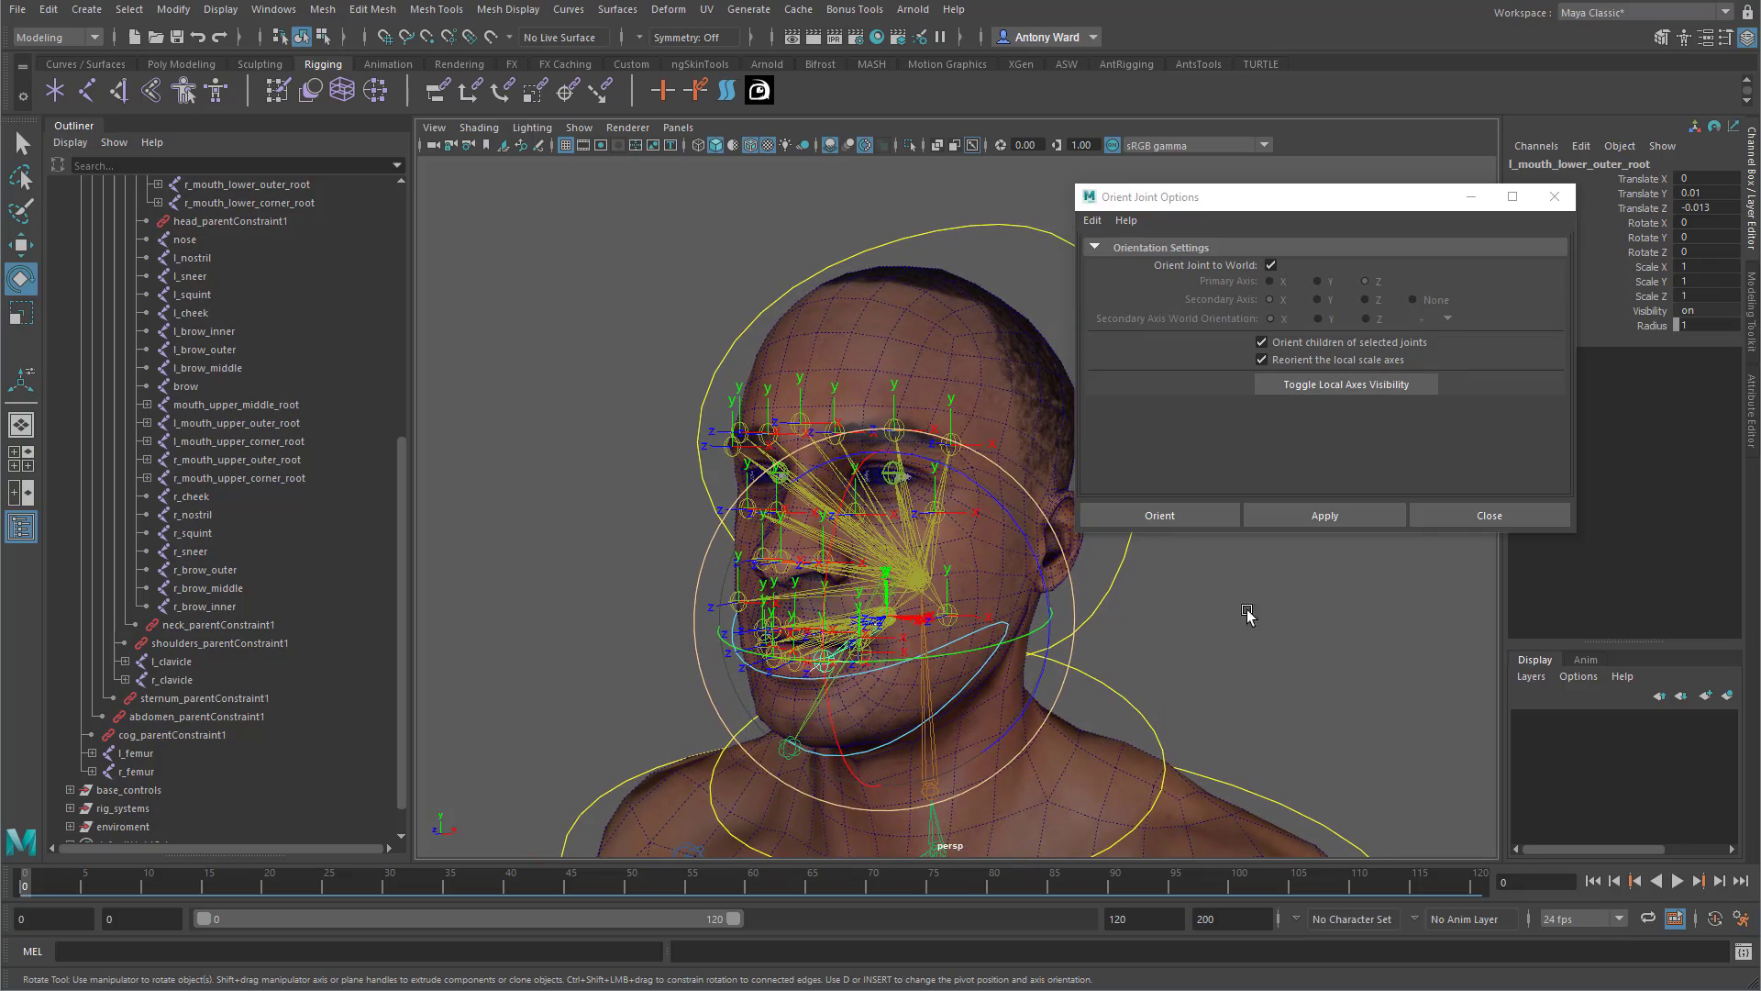
click(1472, 515)
alt+drag(1000, 670, 1064, 660)
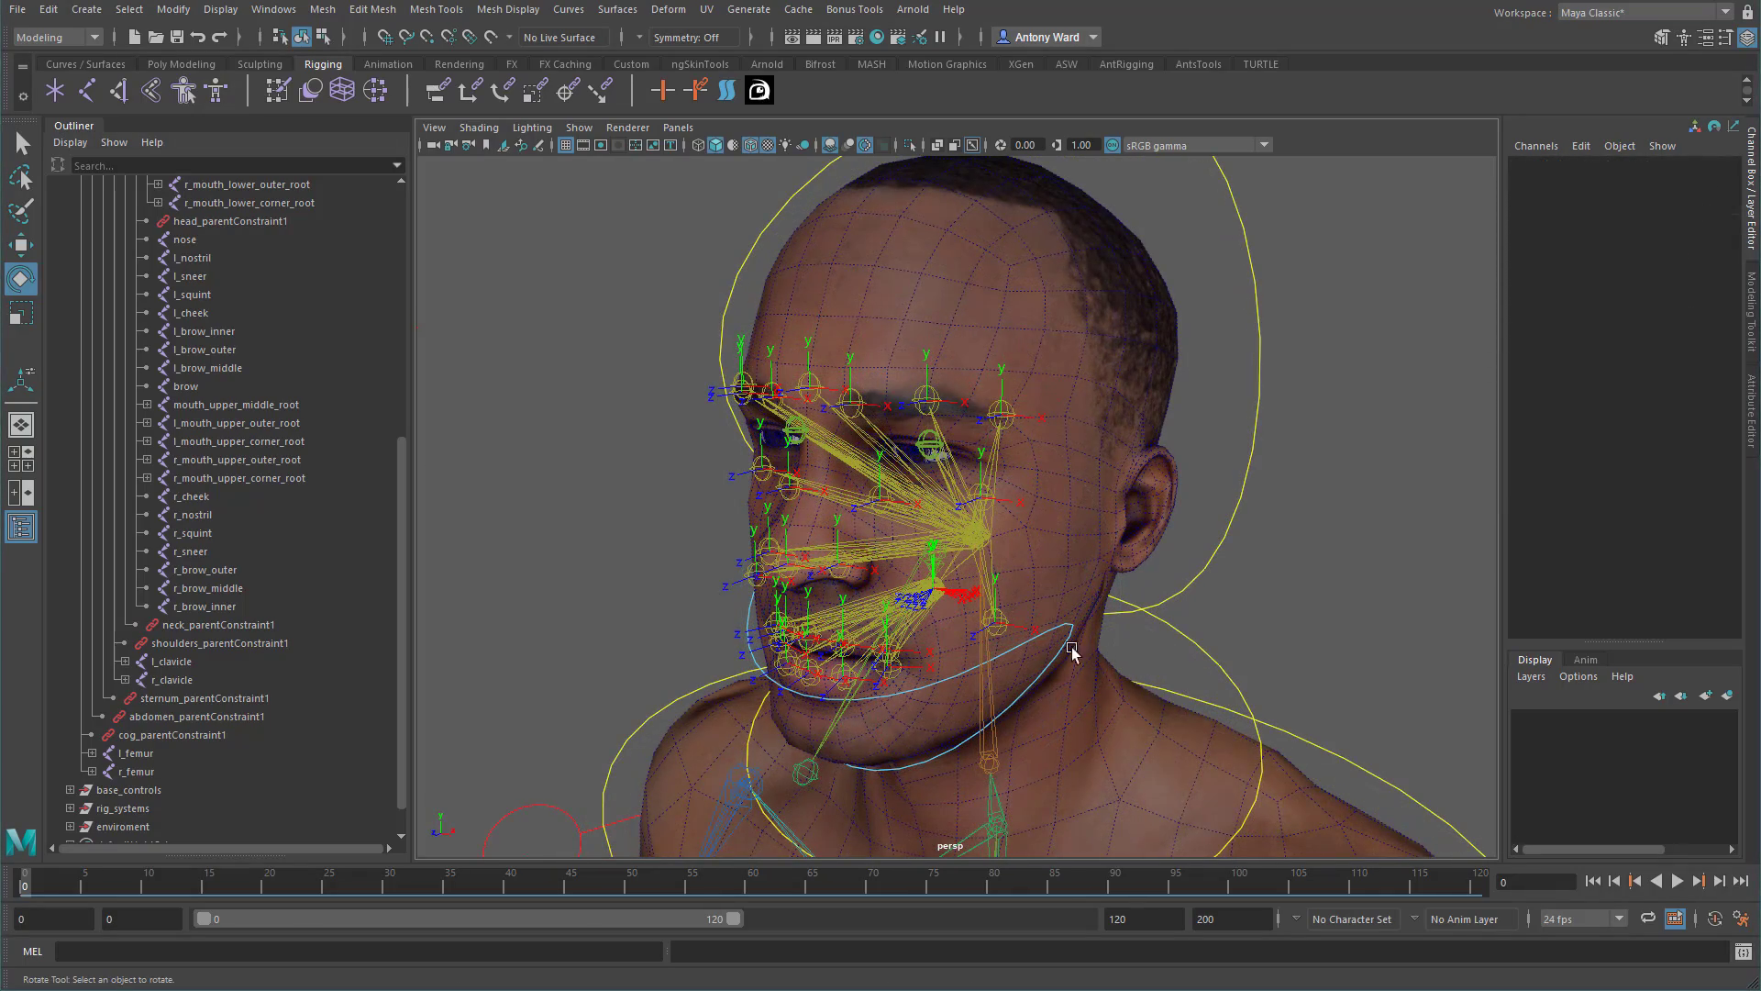
Duplicate the l_cheek joint and move the copy forward and outward to about Z 0.112 and X 0.072.
alt+drag(1018, 621, 1023, 554)
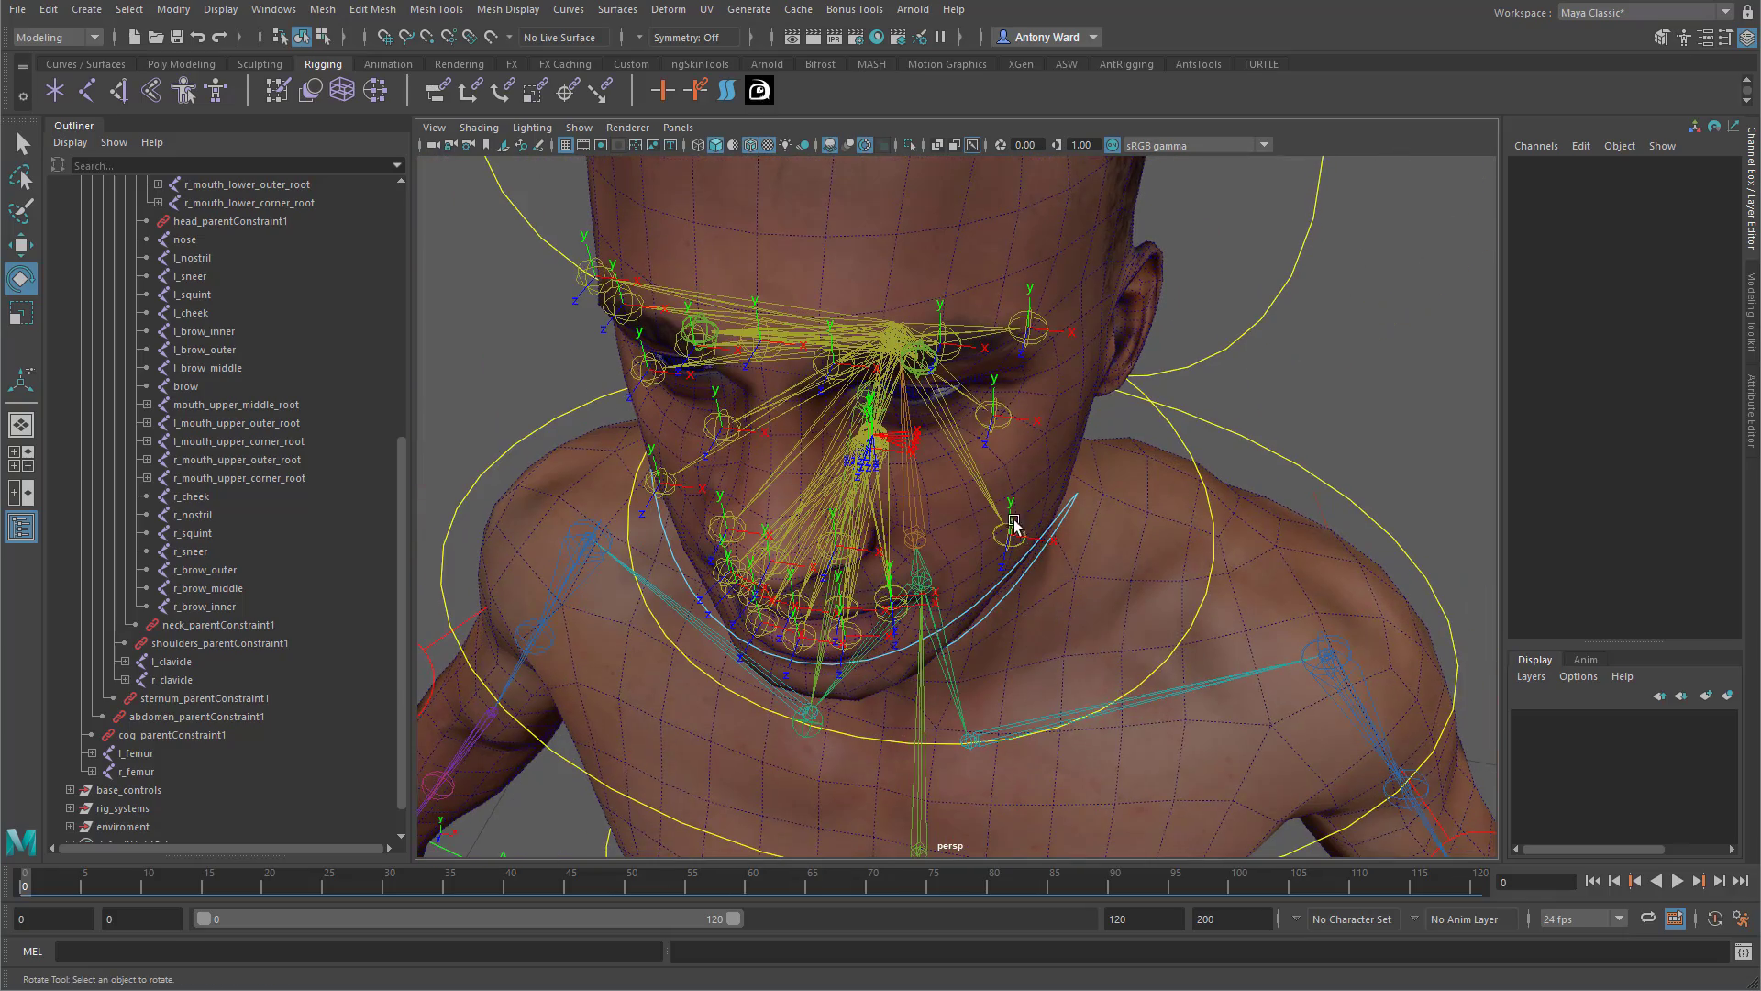
click(1012, 534)
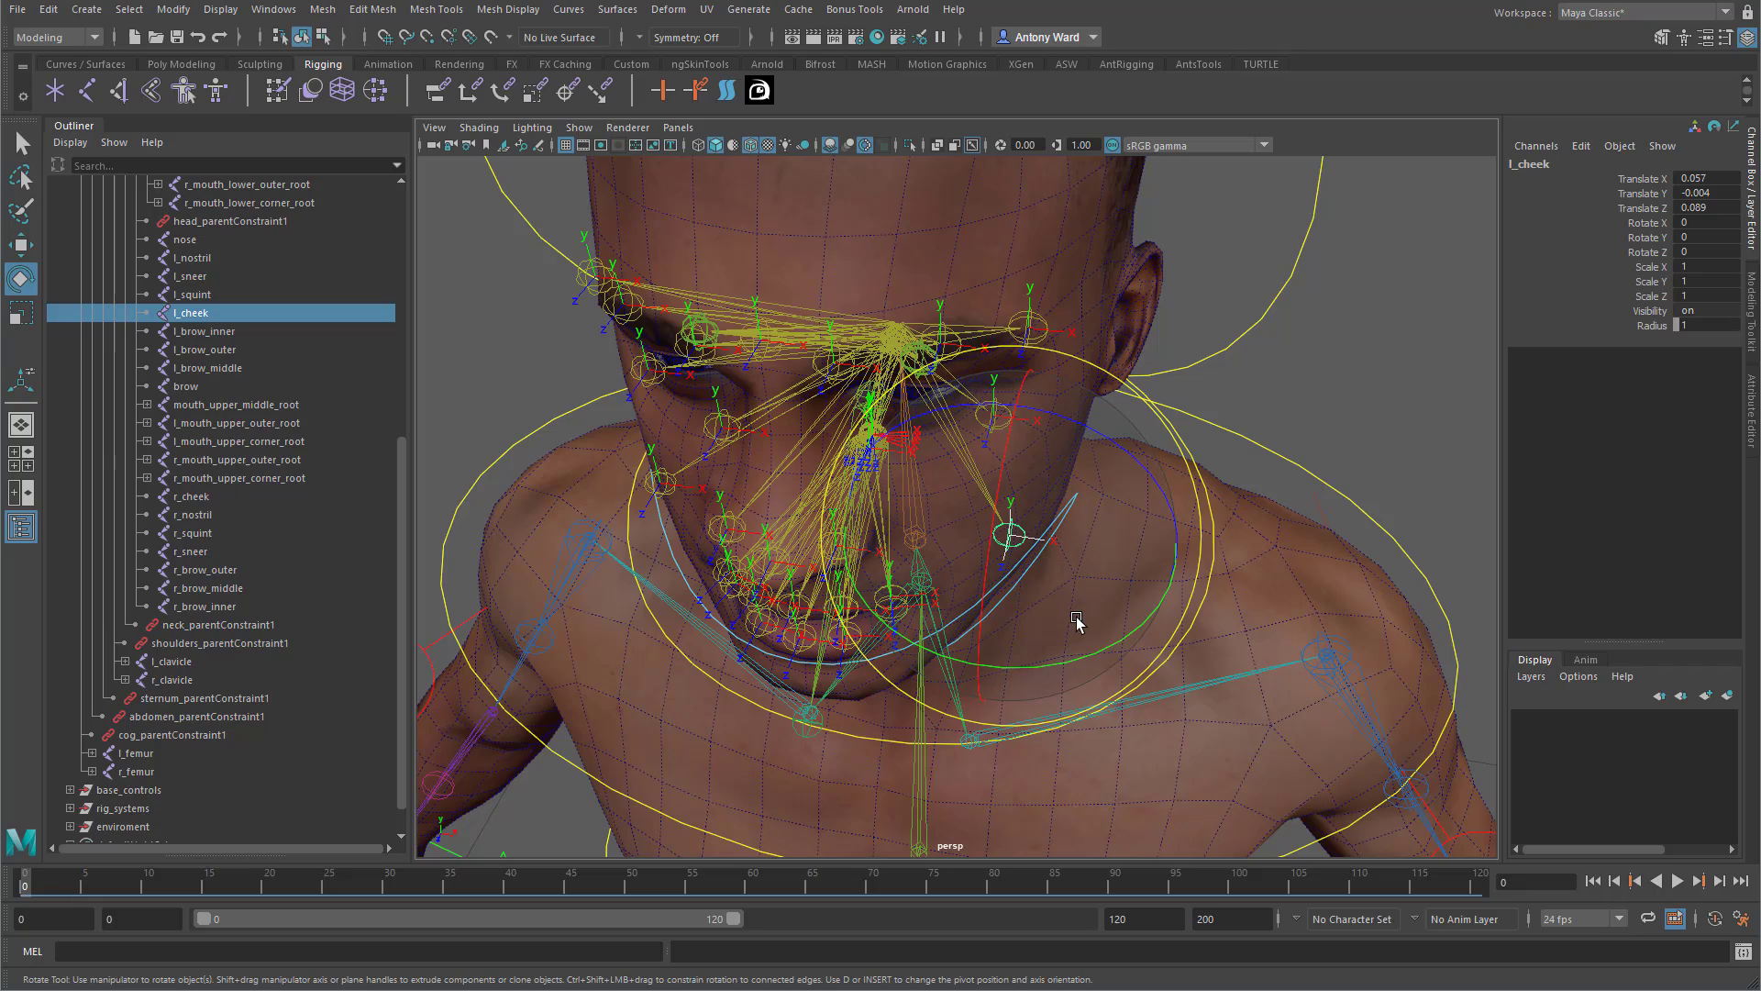
key(w)
key(ctrl+d)
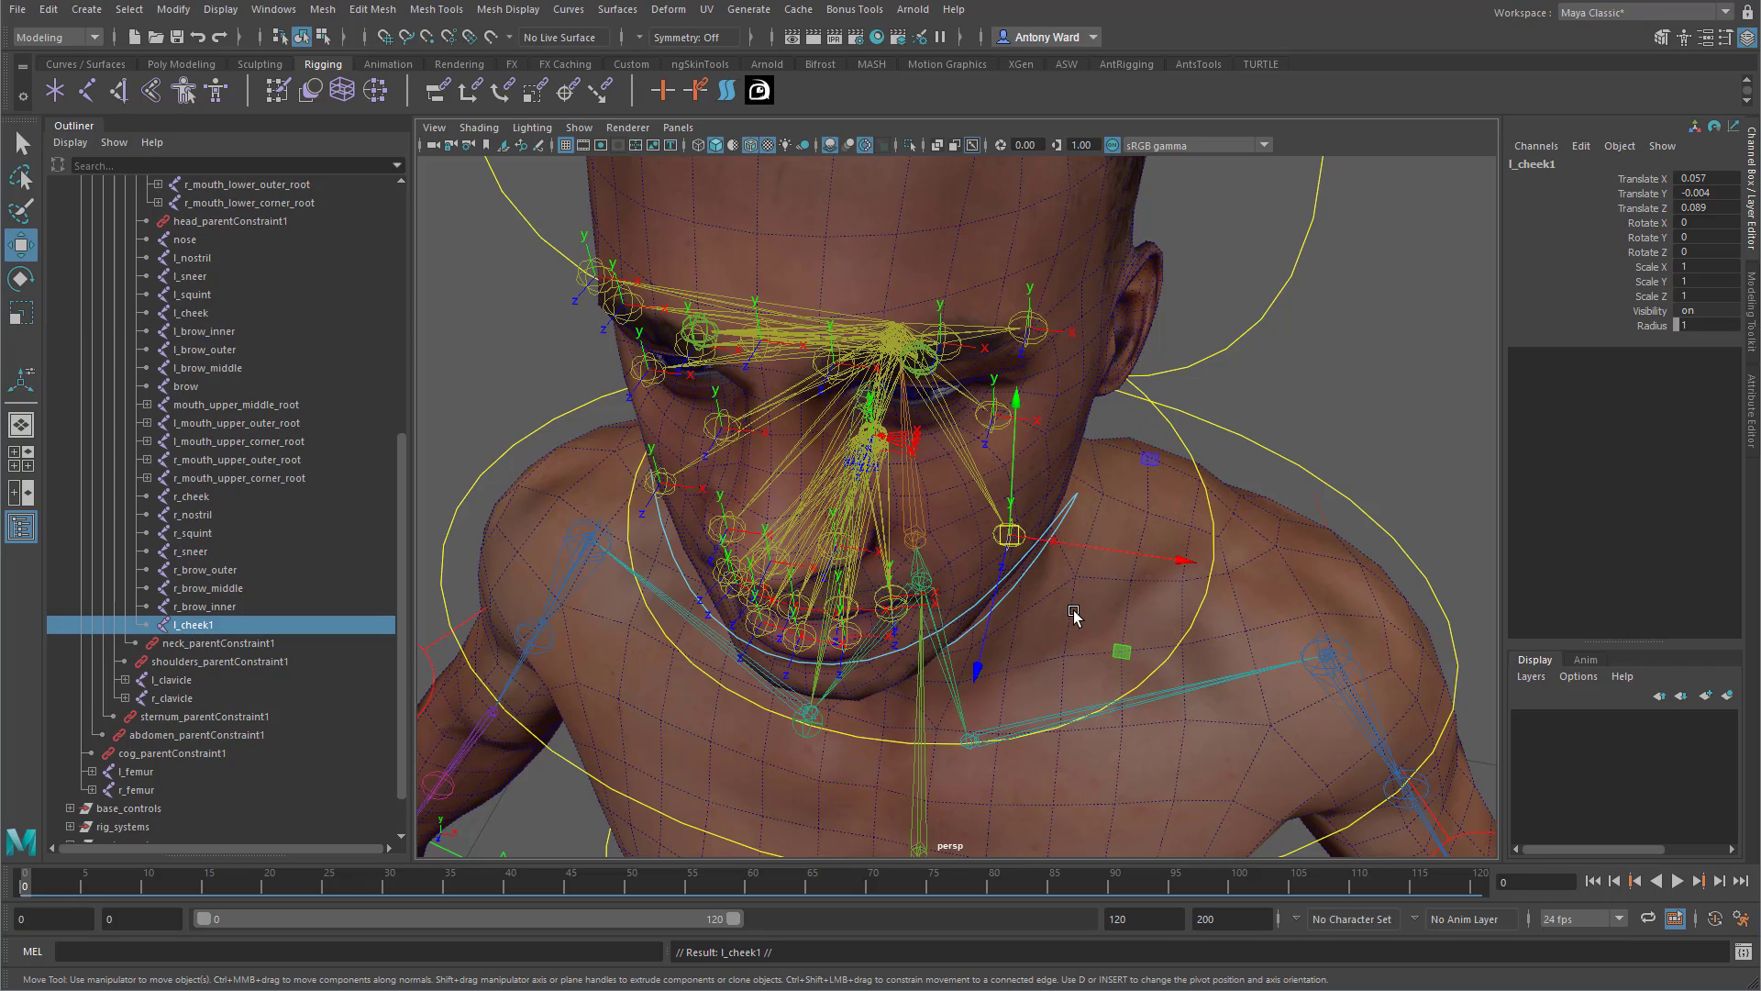
alt+drag(1005, 585, 1020, 697)
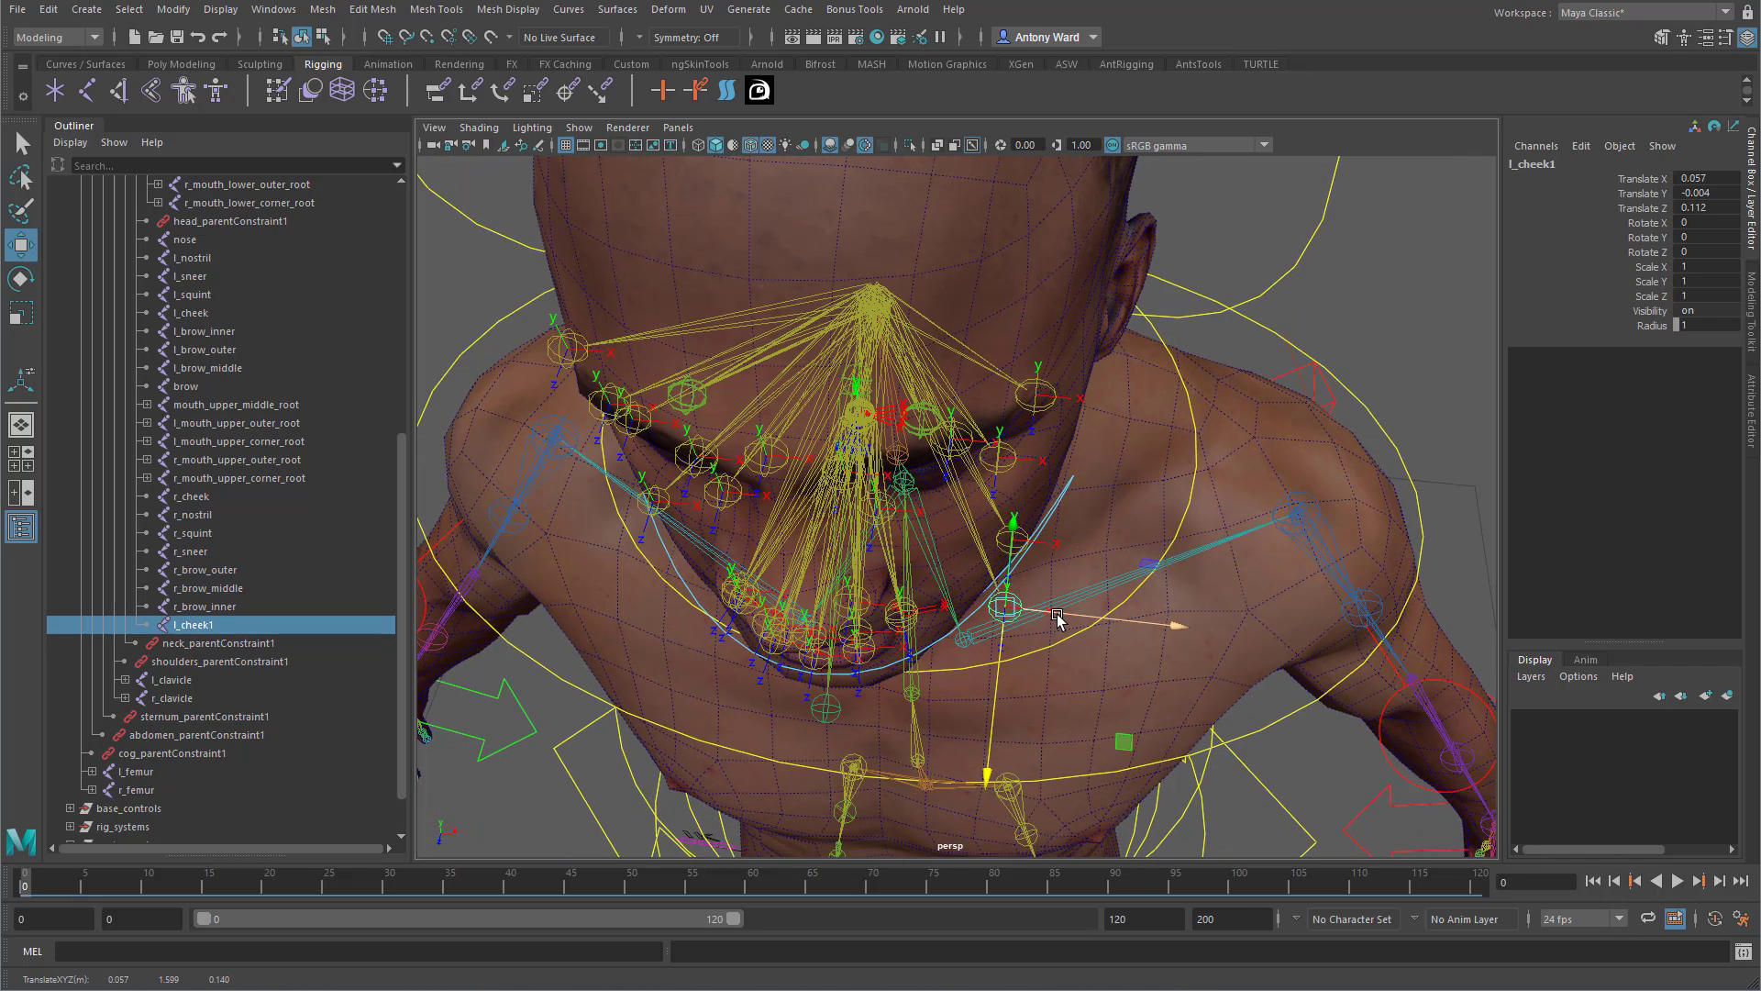
drag(1057, 618, 1110, 615)
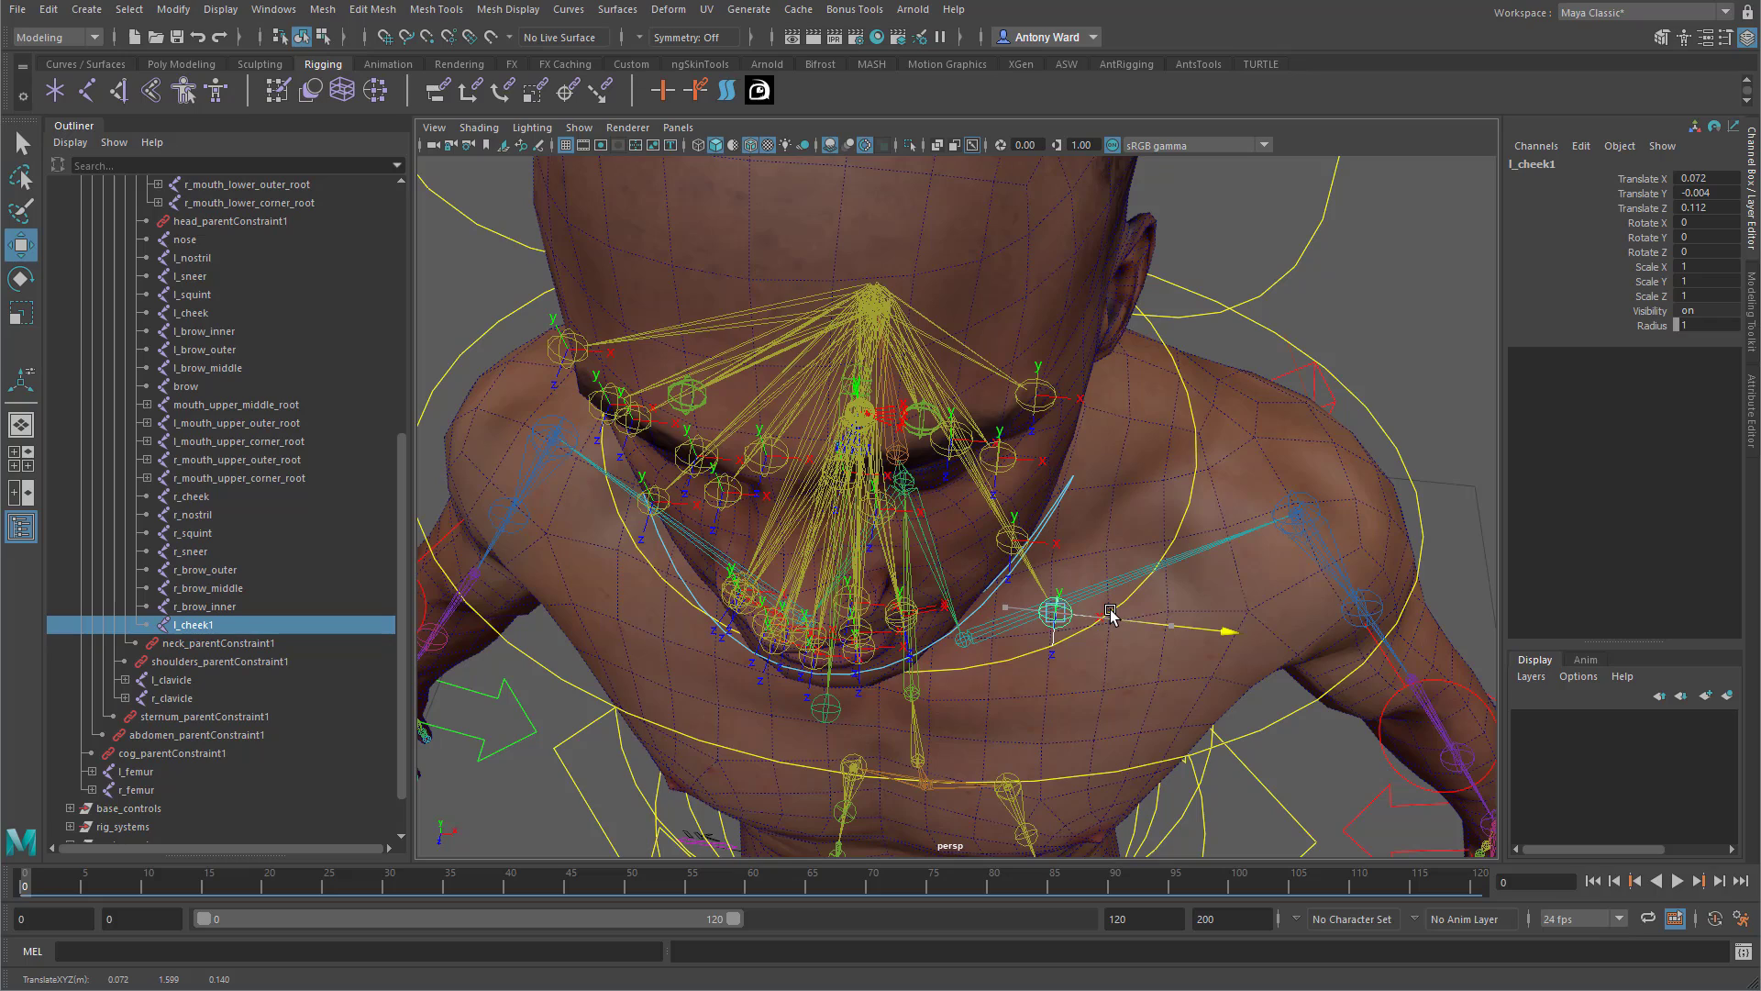
Fine-tune the duplicated cheek joint's position in the top view to about X 0.071.
key(space)
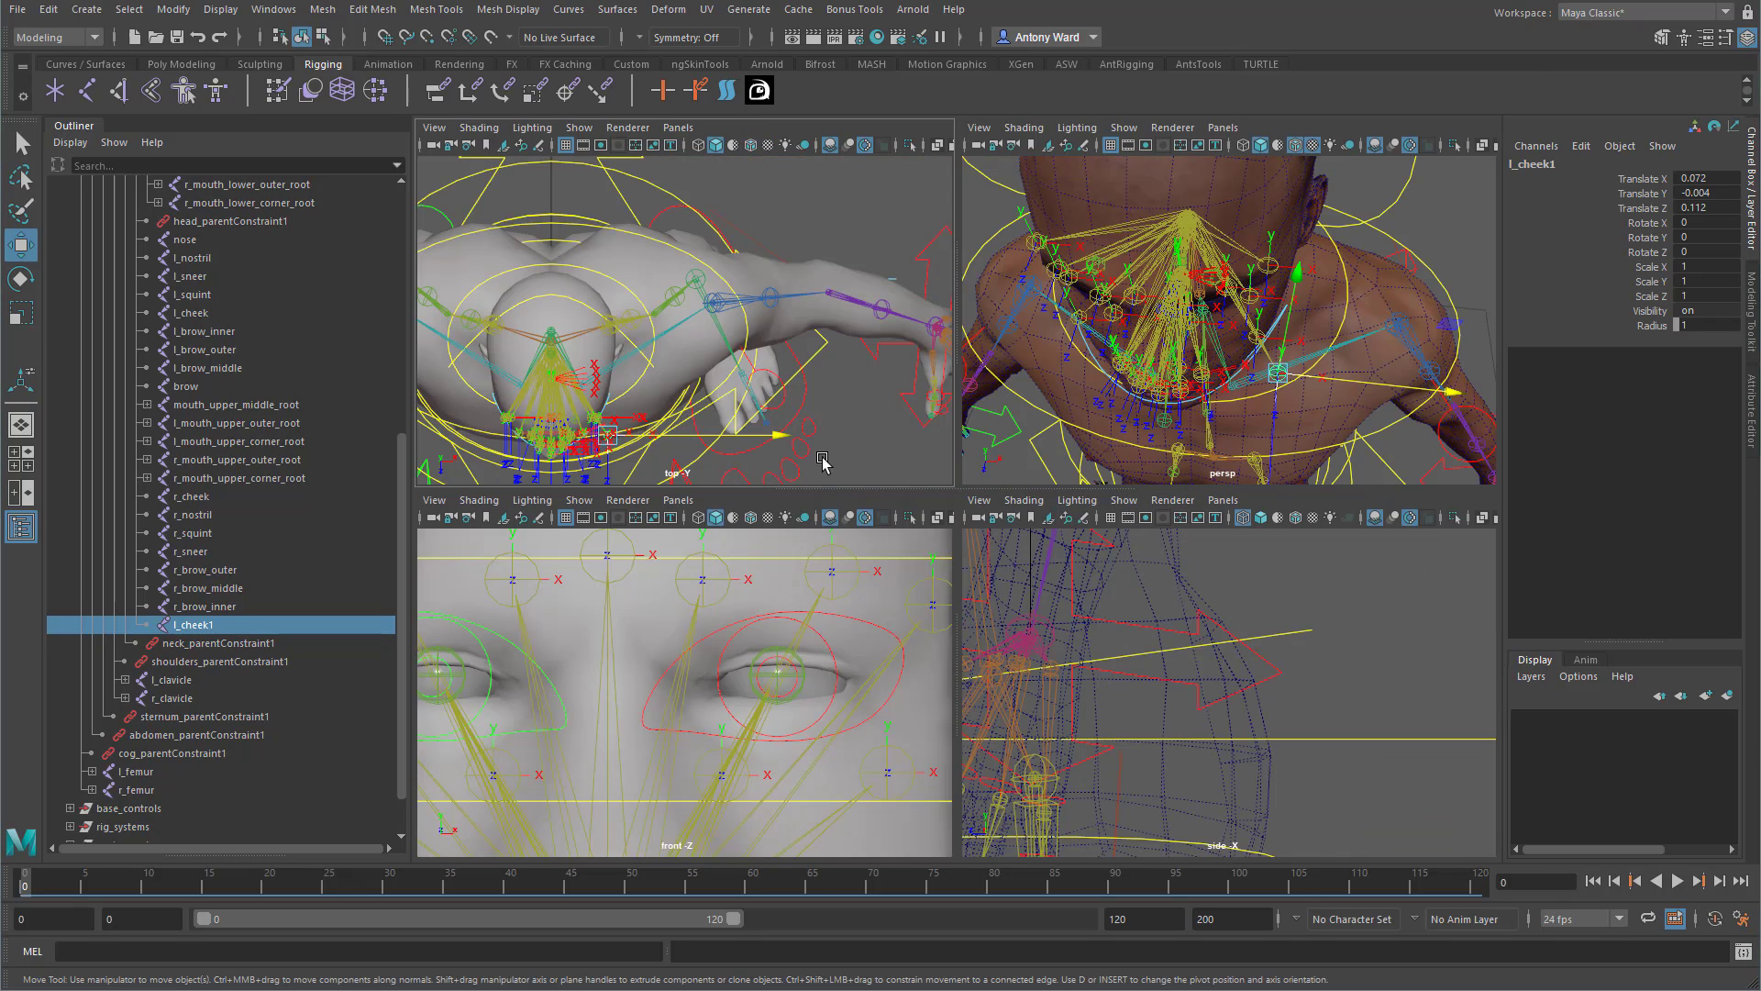
key(space)
scroll(674, 403, up, 3)
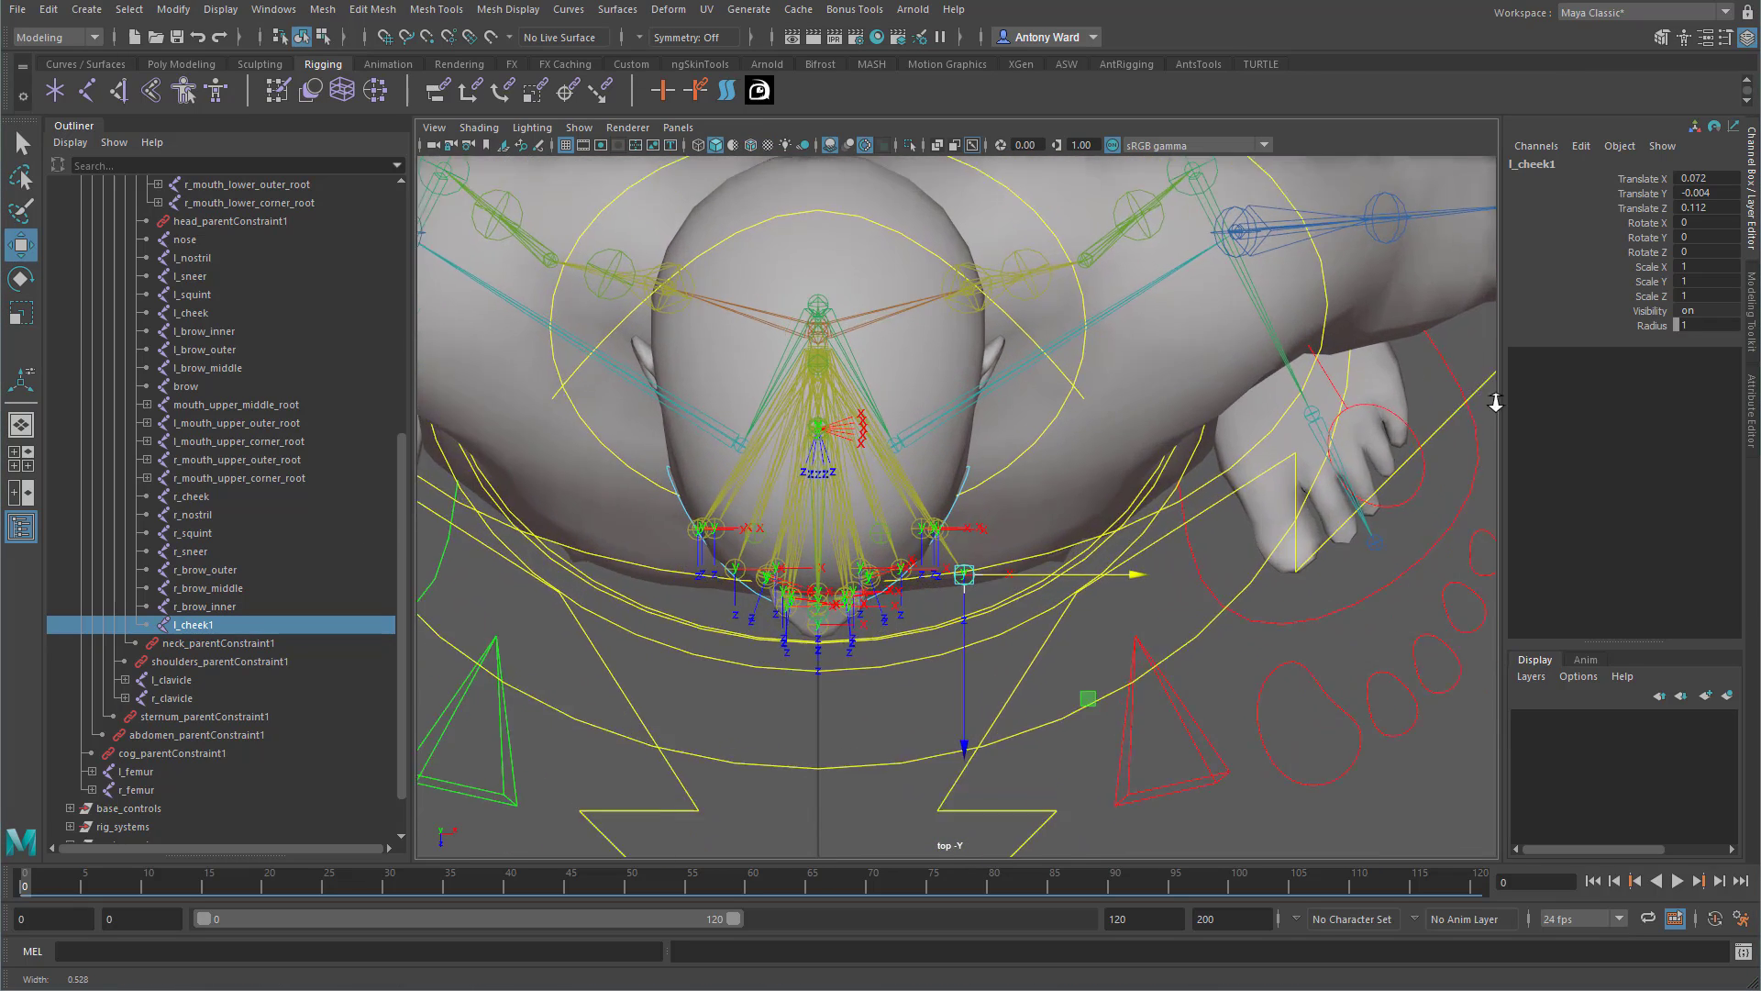
scroll(855, 566, up, 4)
mouse_move(1127, 592)
mouse_down()
mouse_move(1106, 606)
mouse_move(1126, 594)
mouse_up()
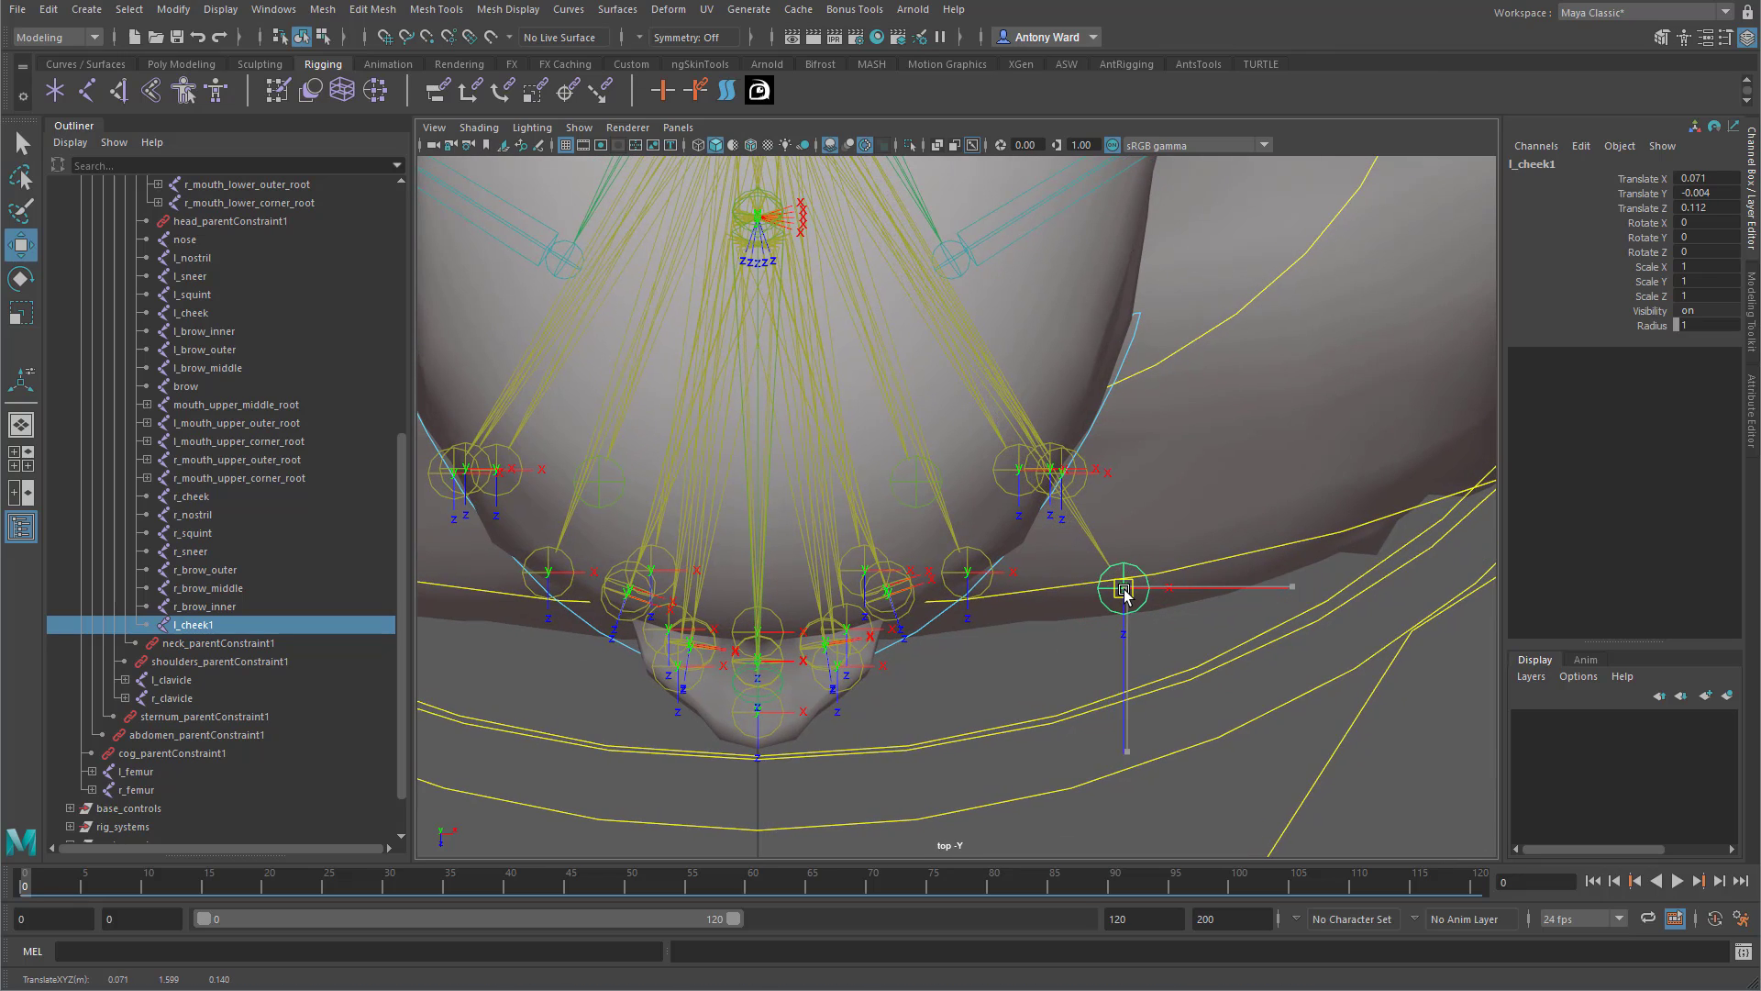
Parent the duplicated cheek joint to the original l_cheek joint.
key(space)
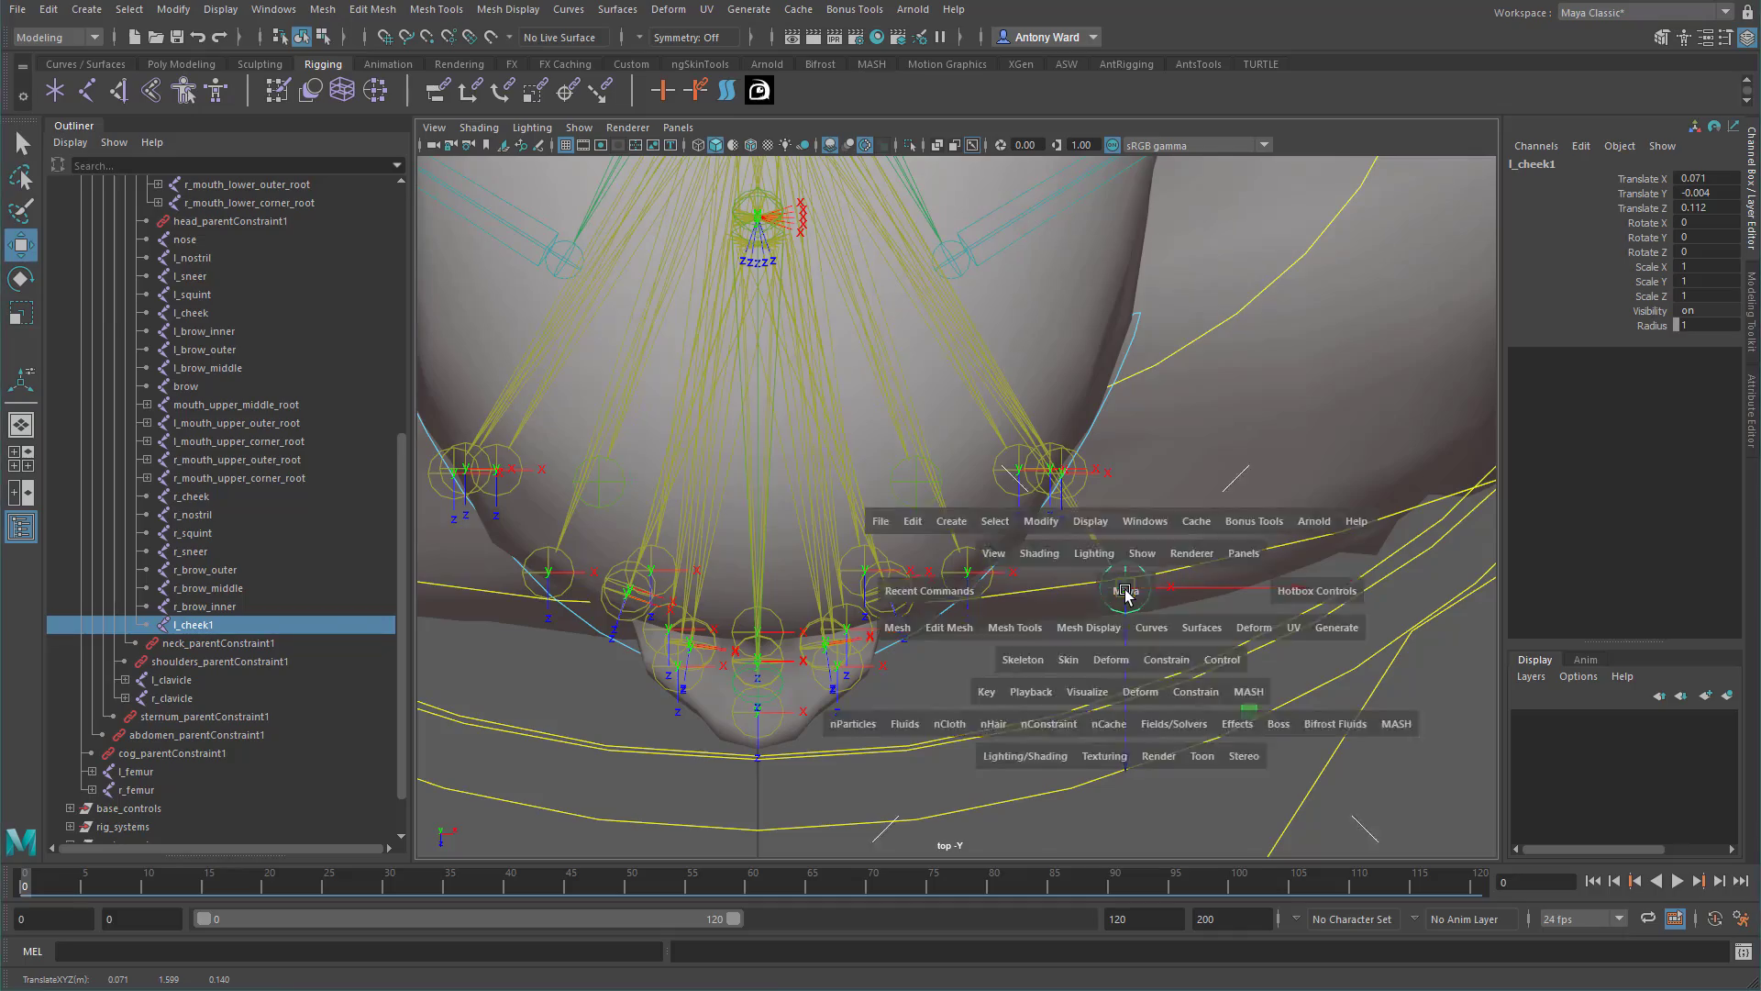
key(space)
alt+drag(958, 631, 1039, 587)
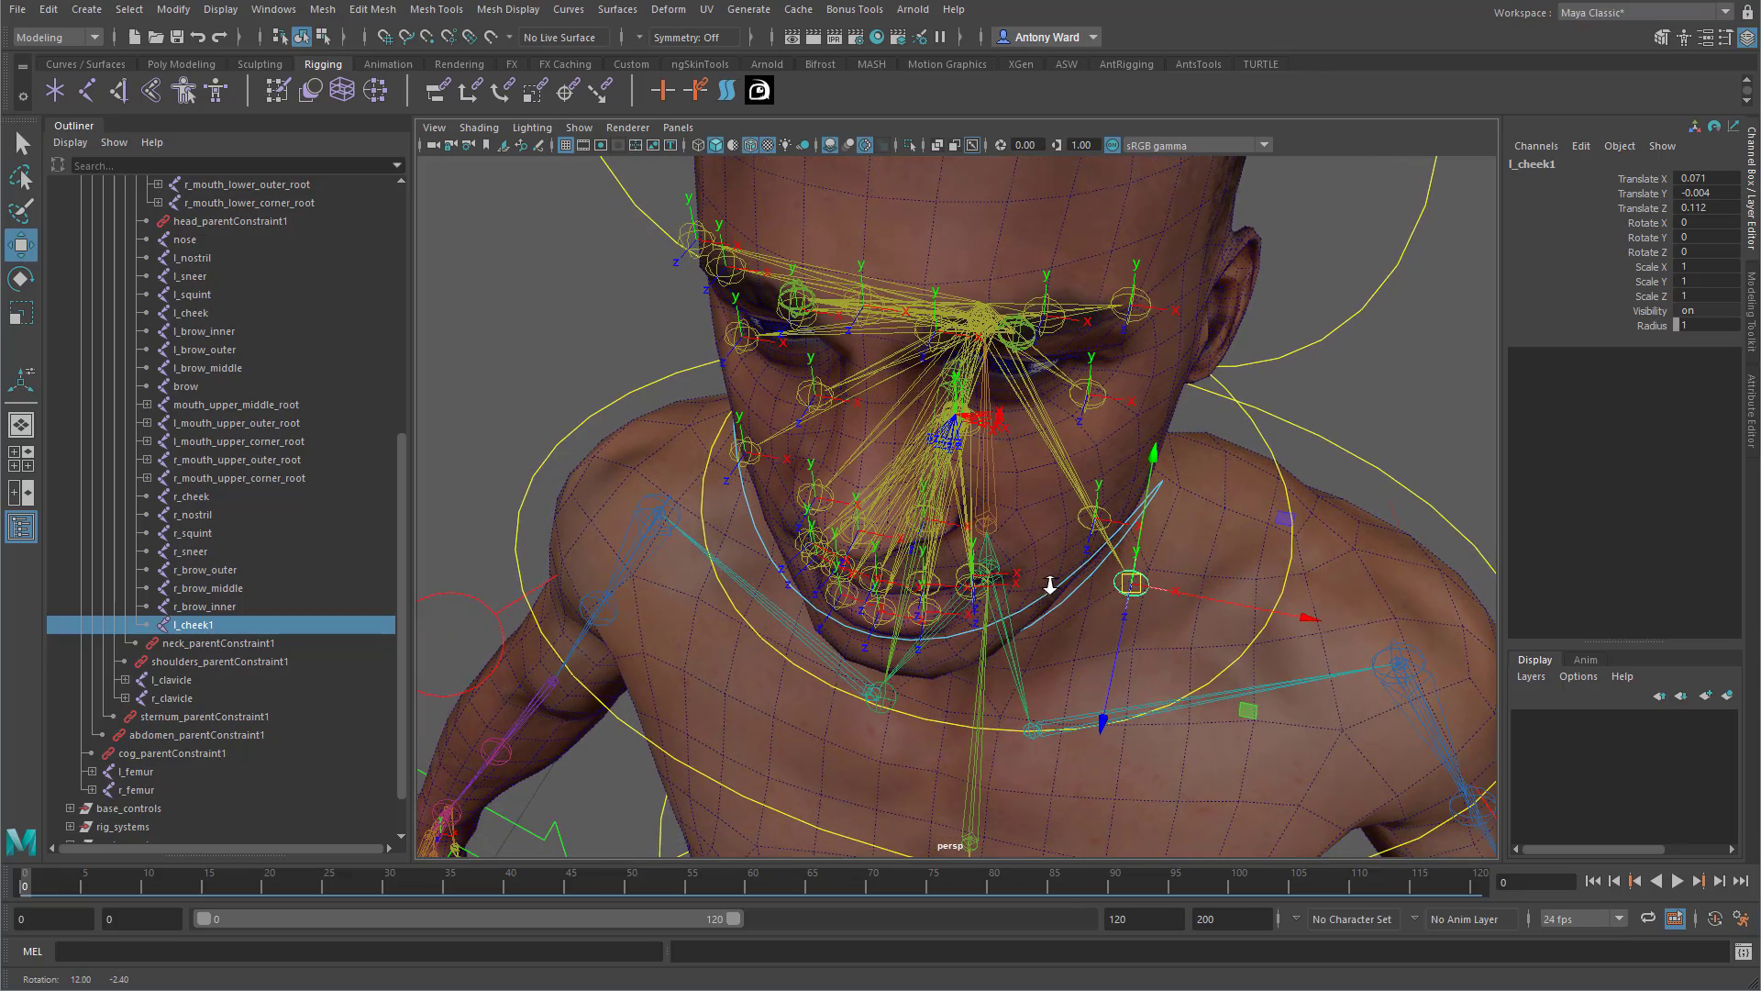
scroll(1065, 587, up, 3)
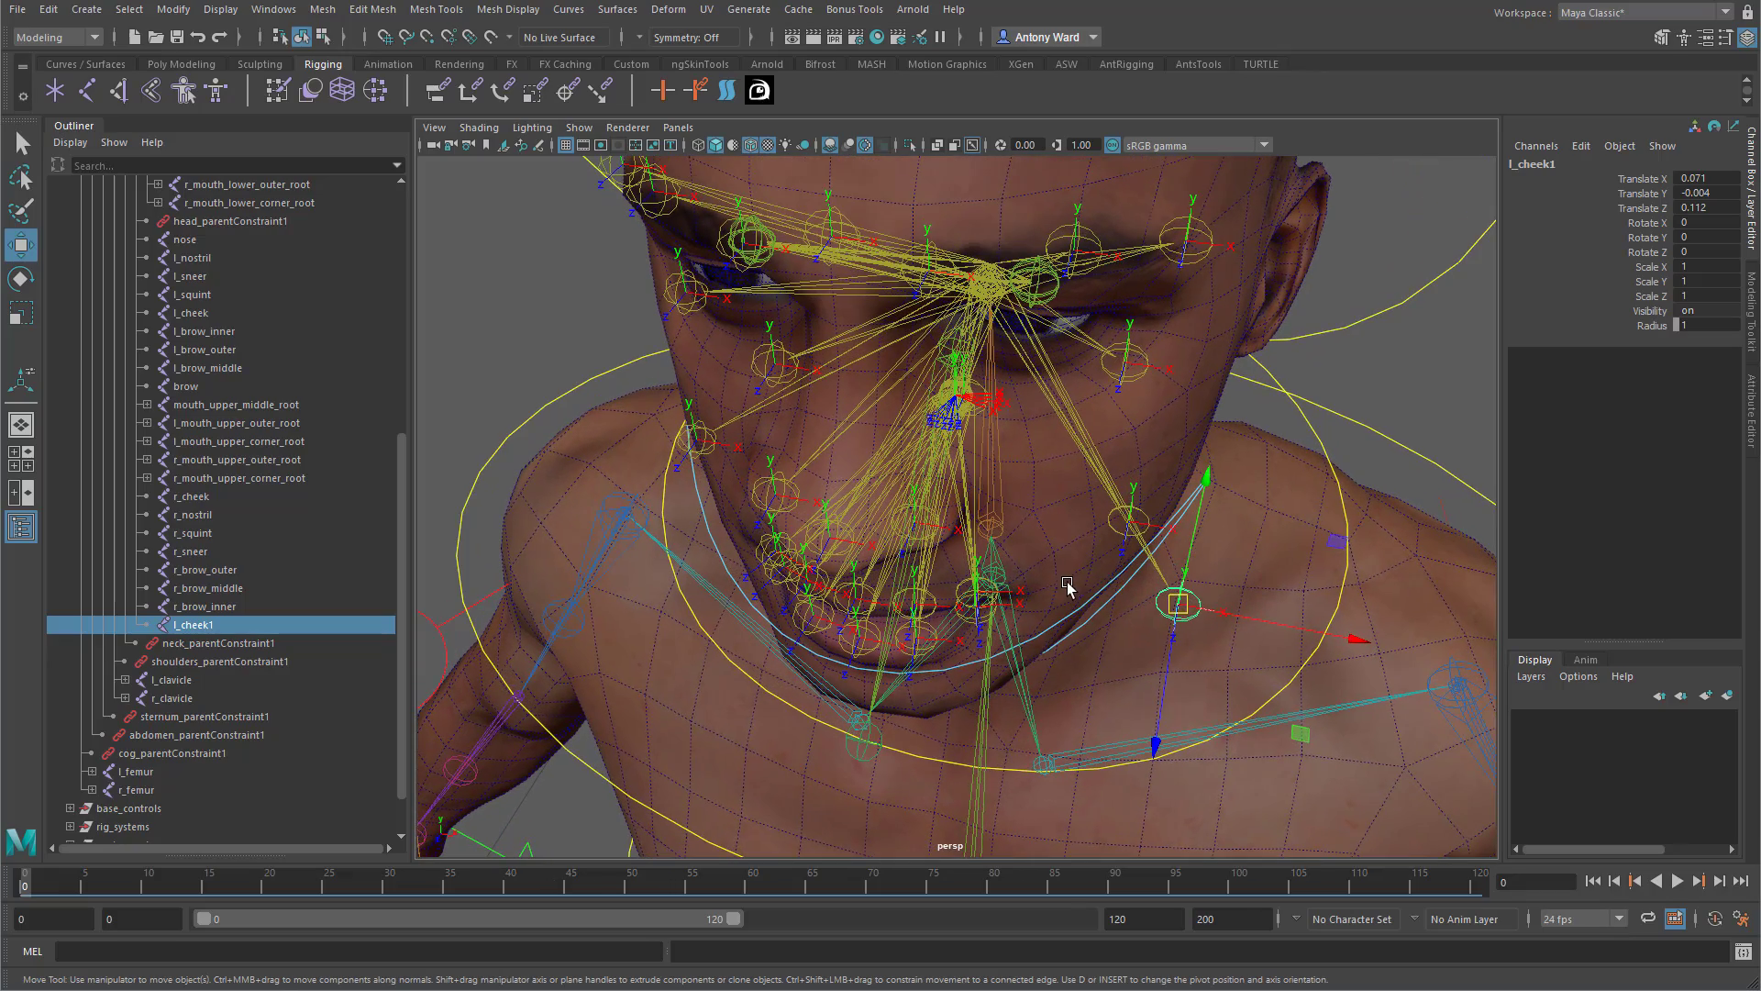
shift+click(1115, 531)
key(p)
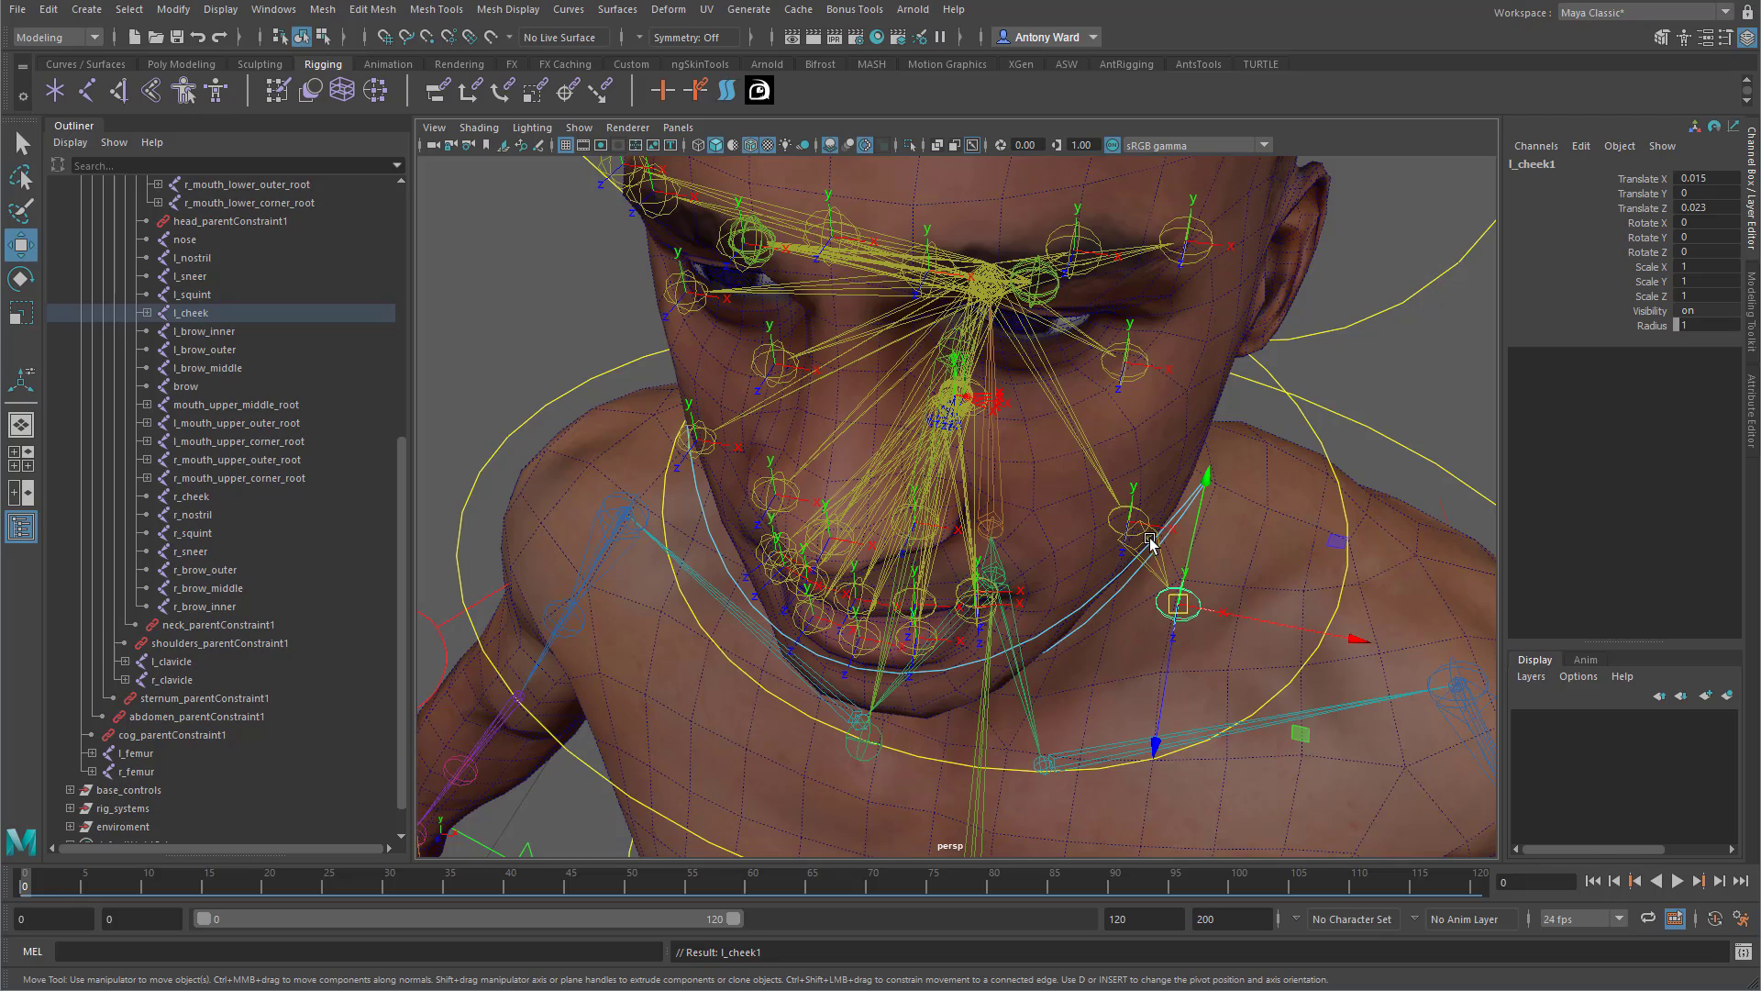
Orient the l_cheek joint toward its child with primary axis Z, secondary axis X and secondary axis world orientation X.
click(1145, 520)
key(space)
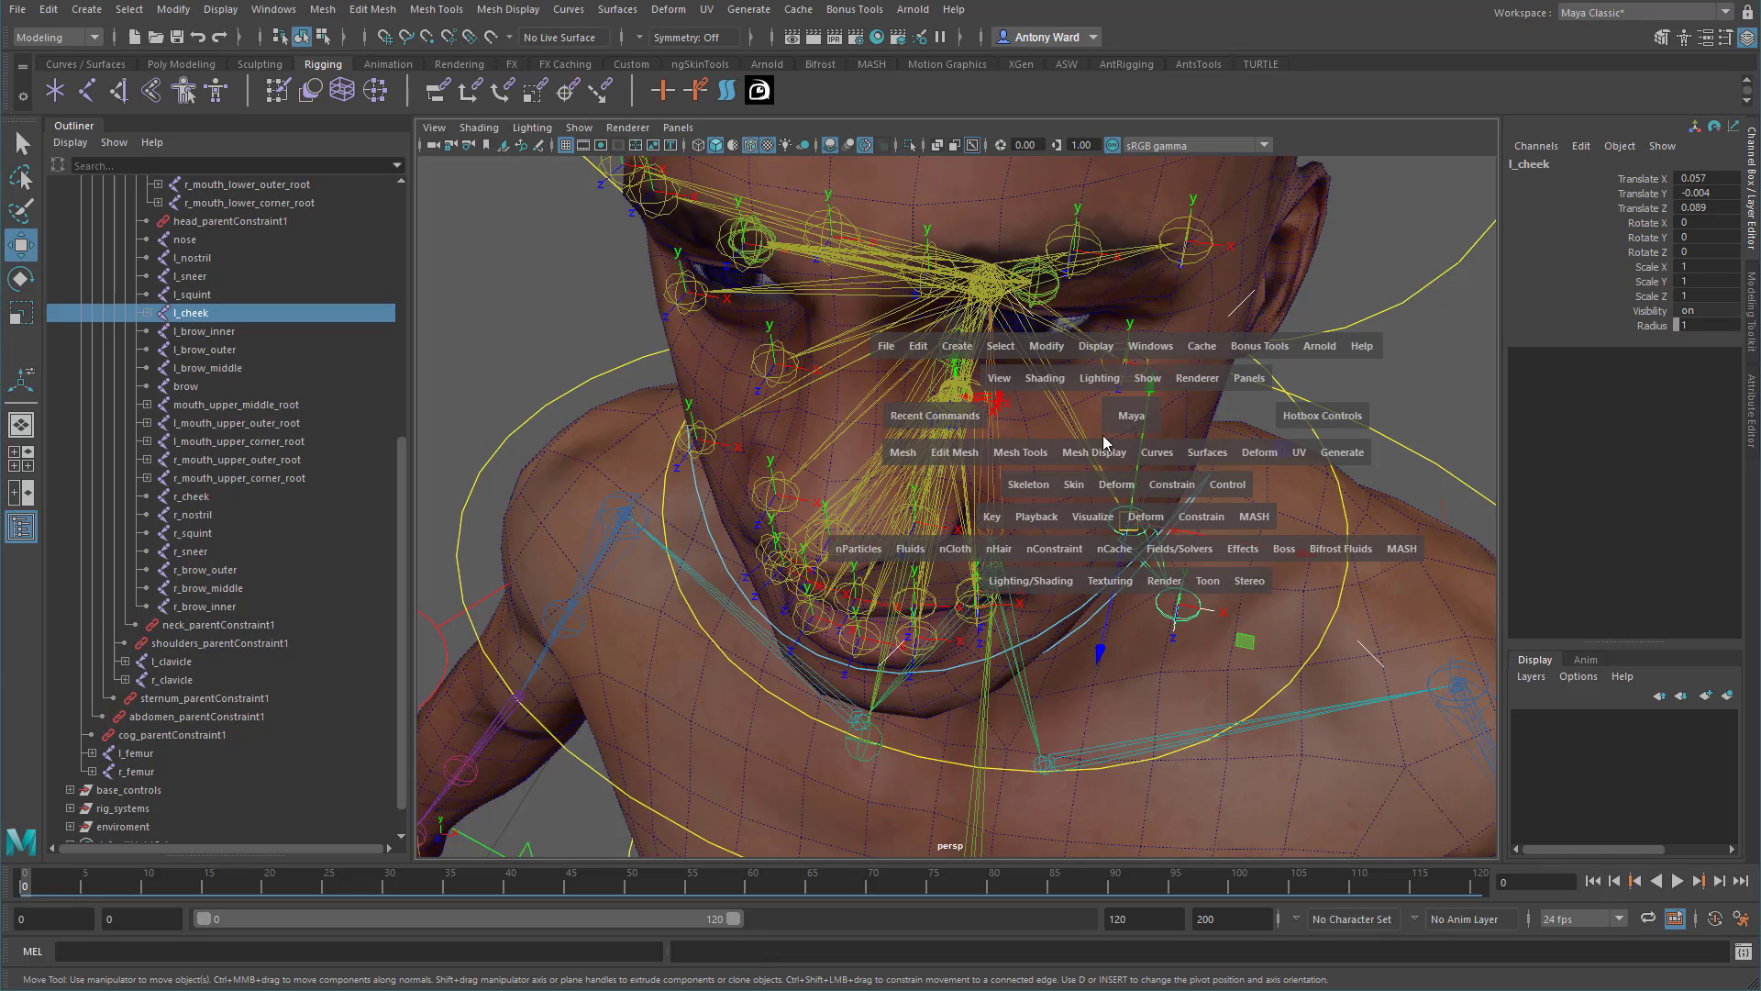
click(1041, 486)
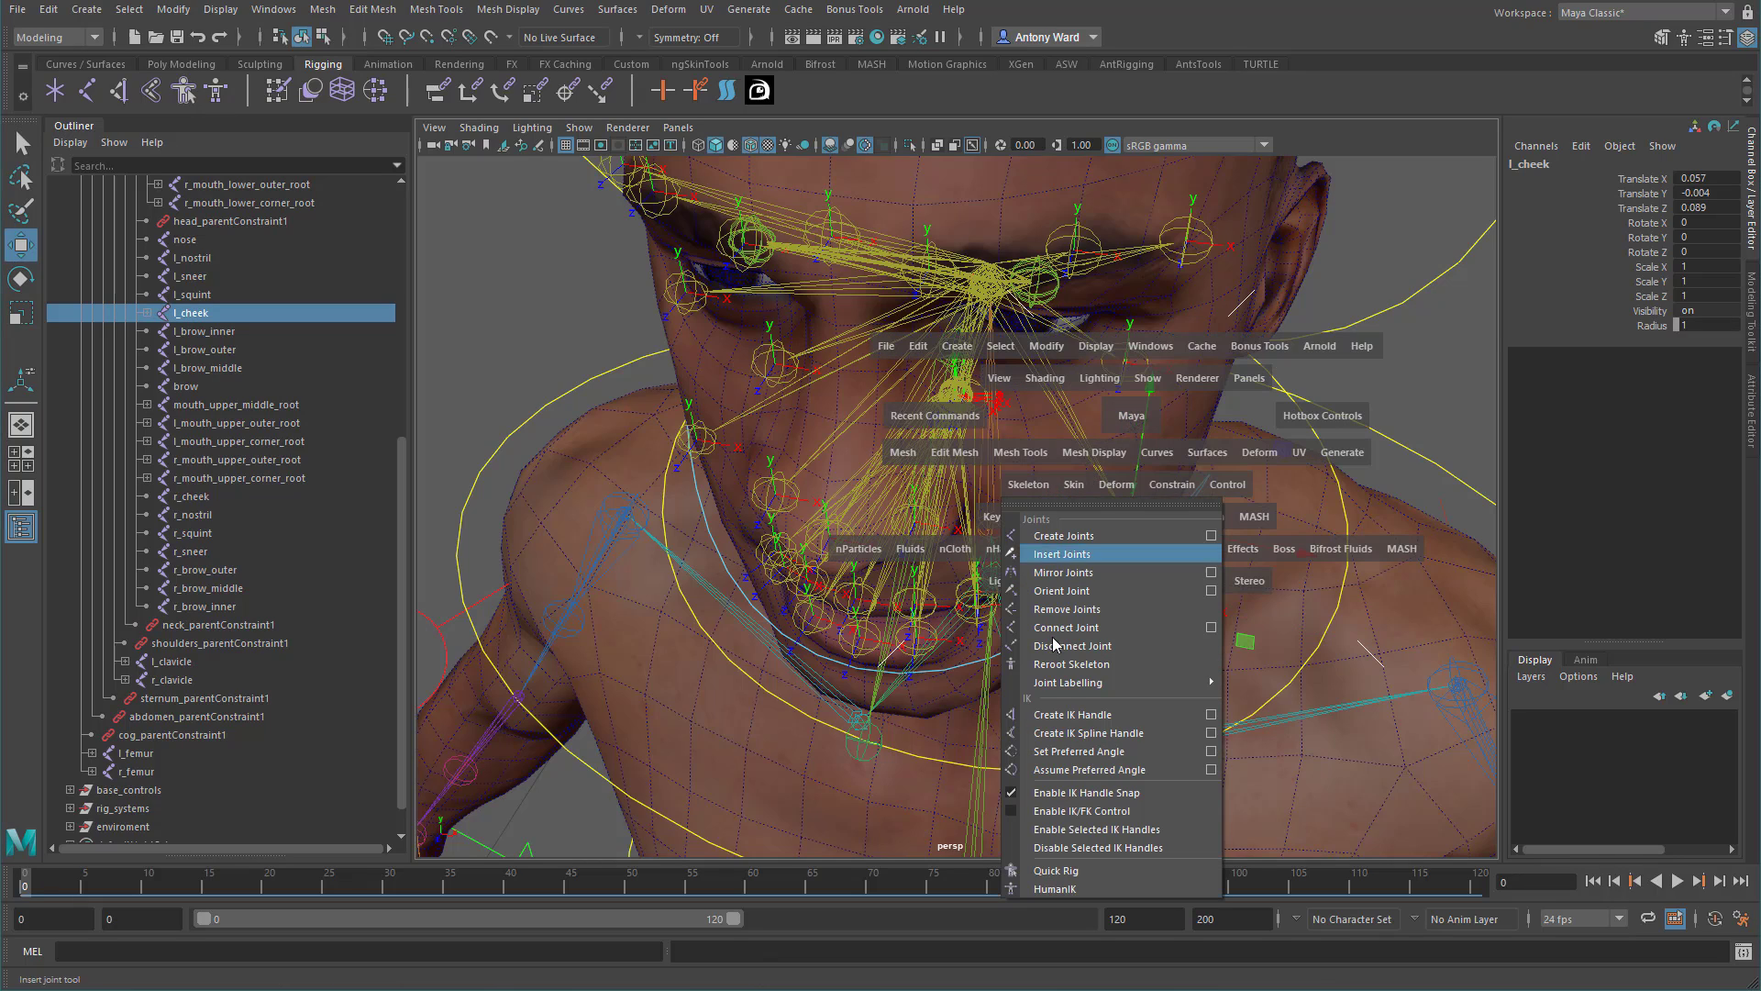
click(1209, 591)
alt+drag(927, 457, 809, 449)
click(1270, 265)
drag(1293, 198, 1387, 173)
alt+drag(880, 459, 993, 456)
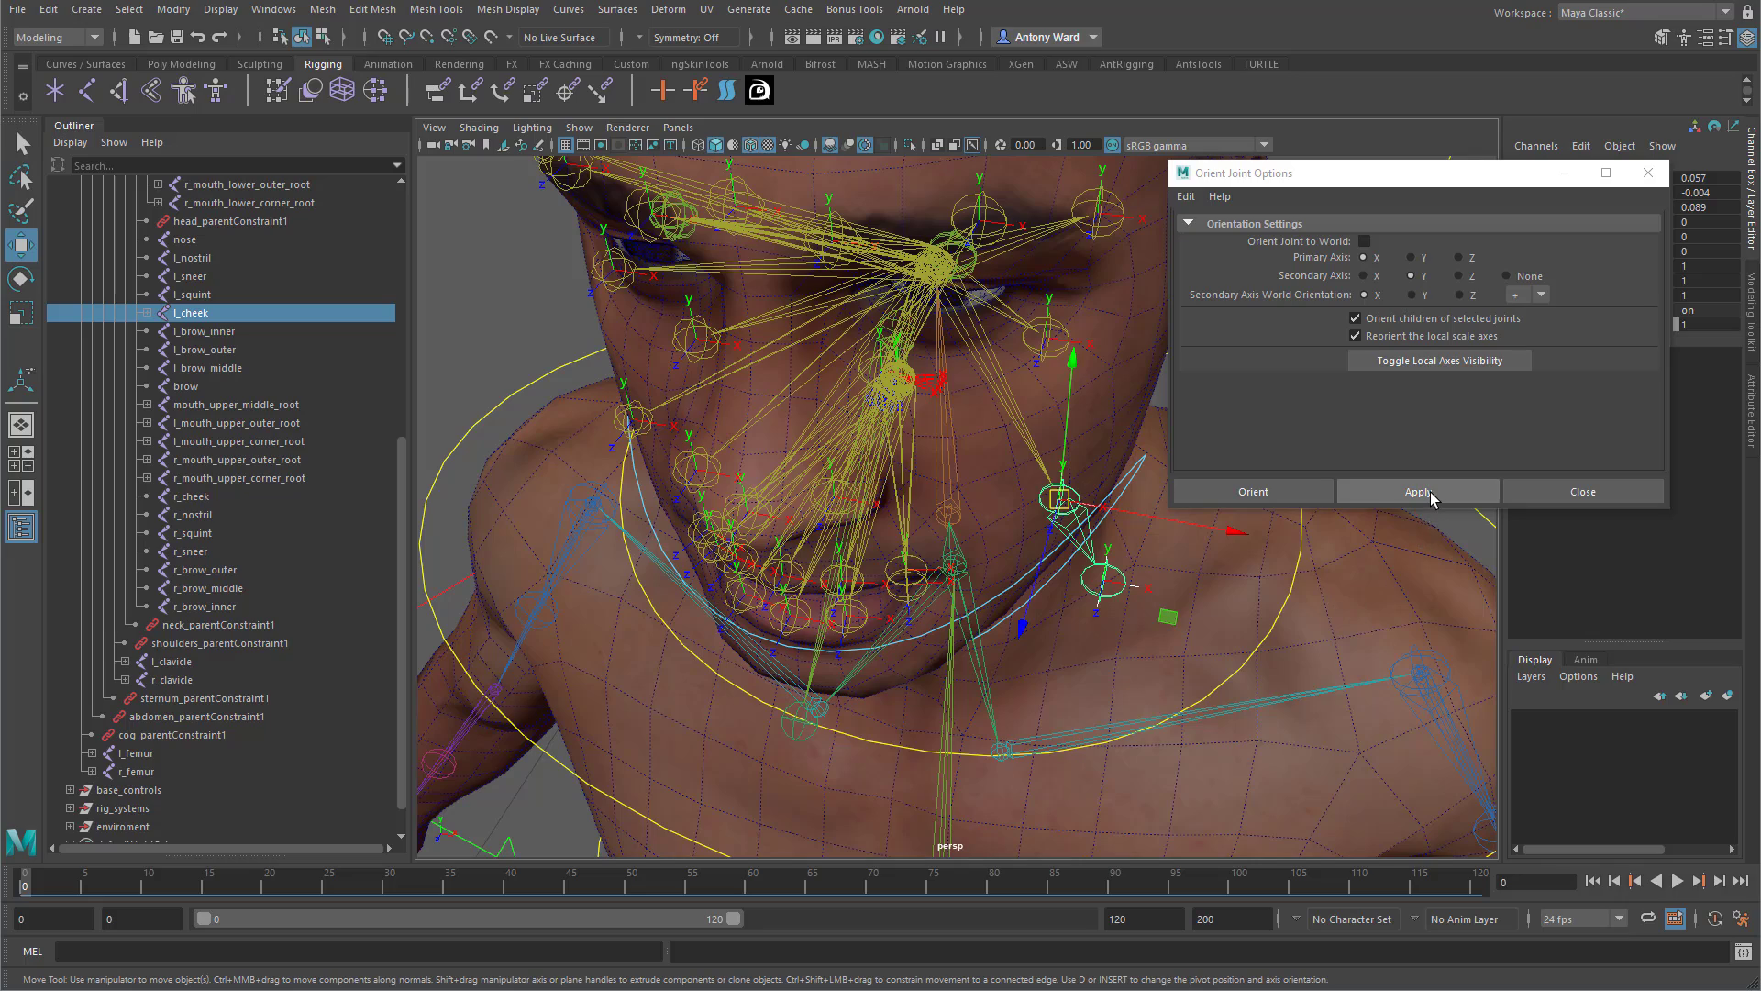
click(1459, 258)
click(1417, 492)
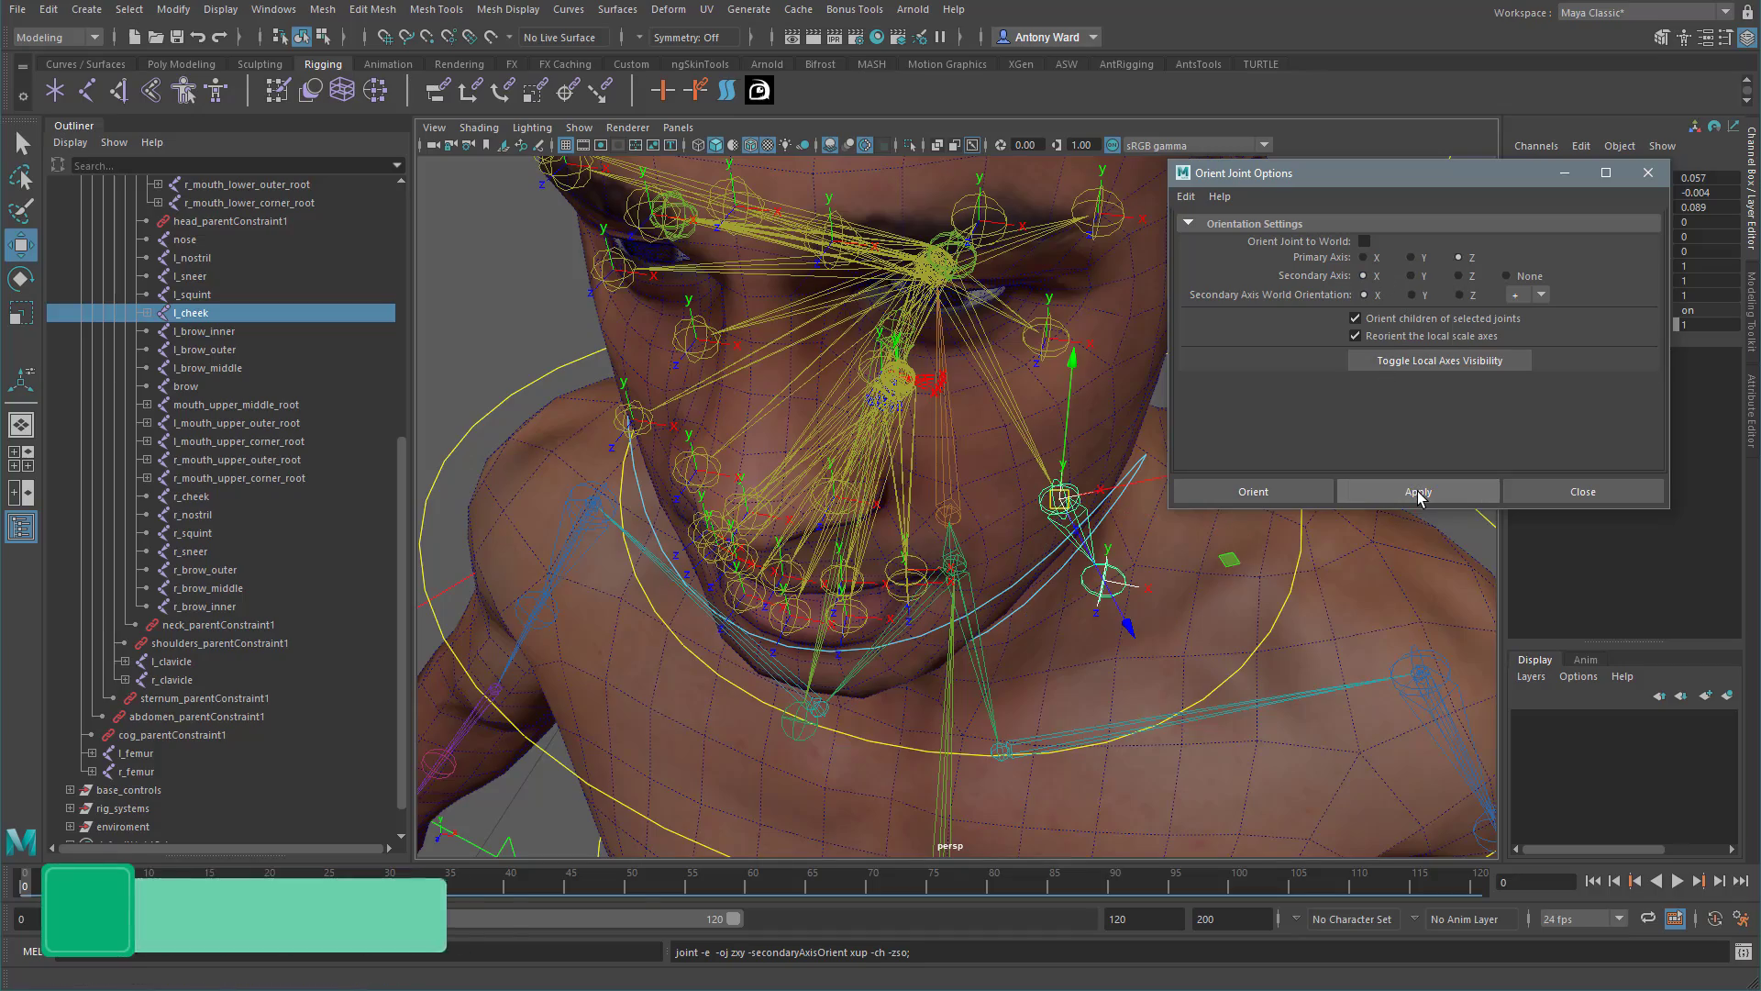
Reposition the child joint of l_cheek and reapply the joint orientation to l_cheek.
alt+drag(1079, 545, 1042, 660)
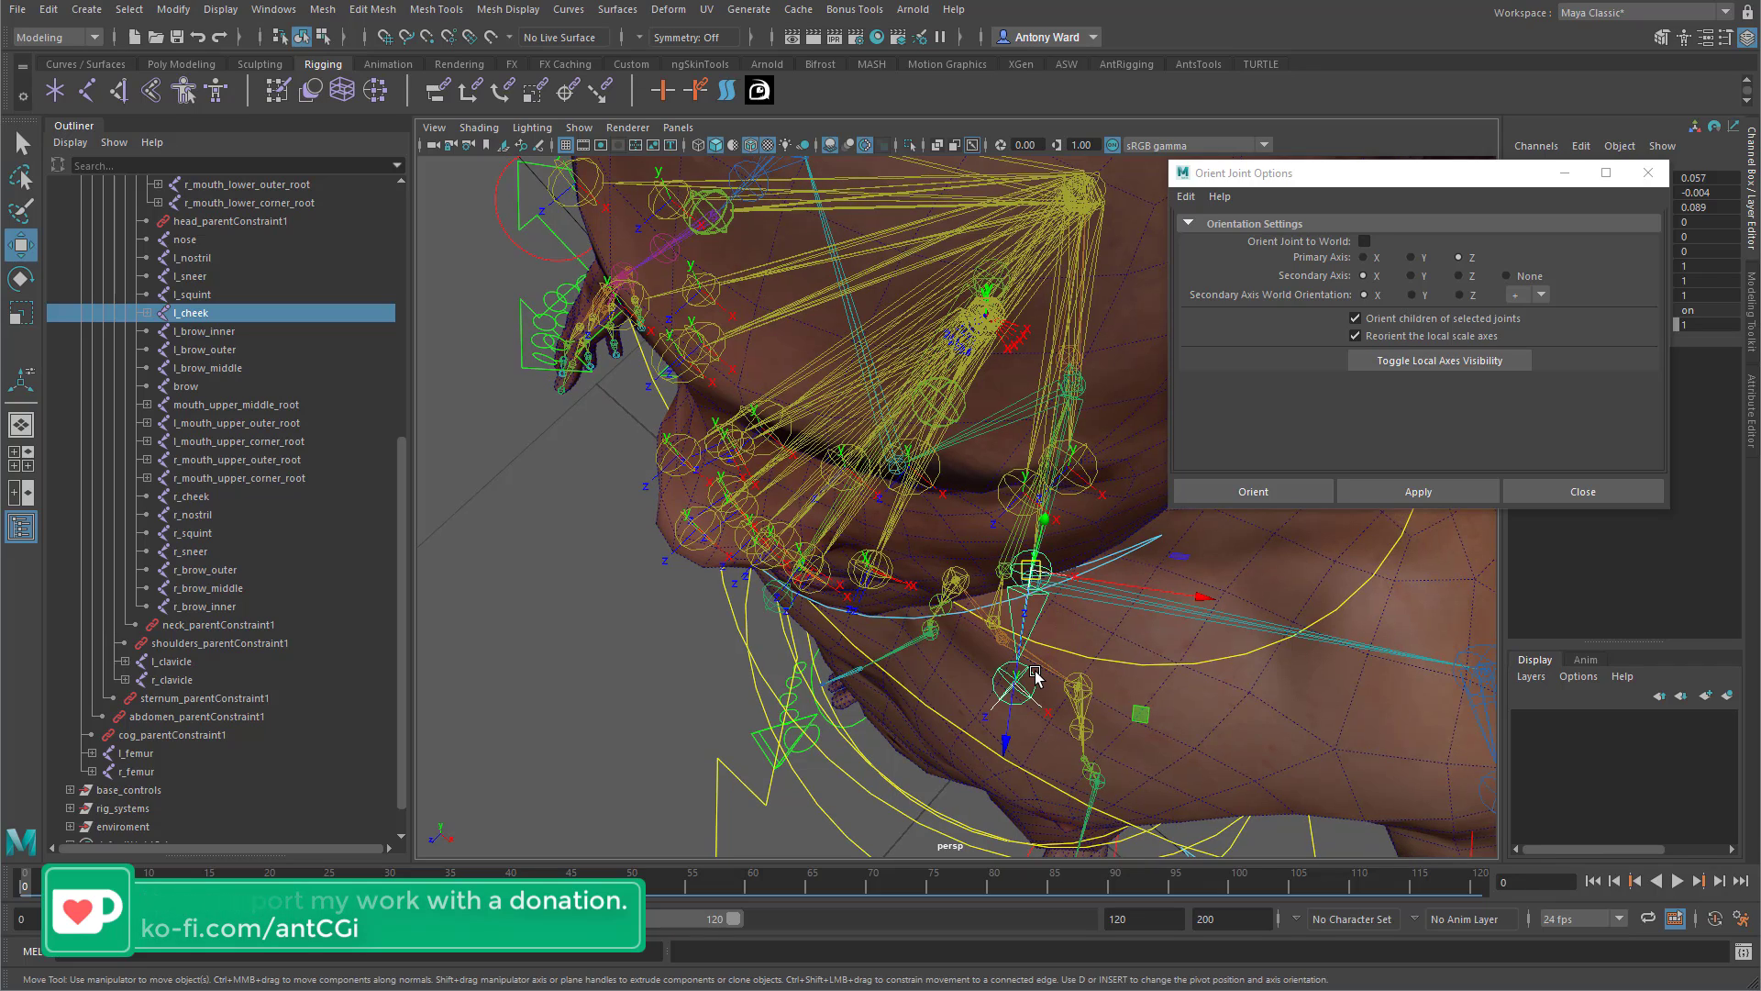
click(1033, 674)
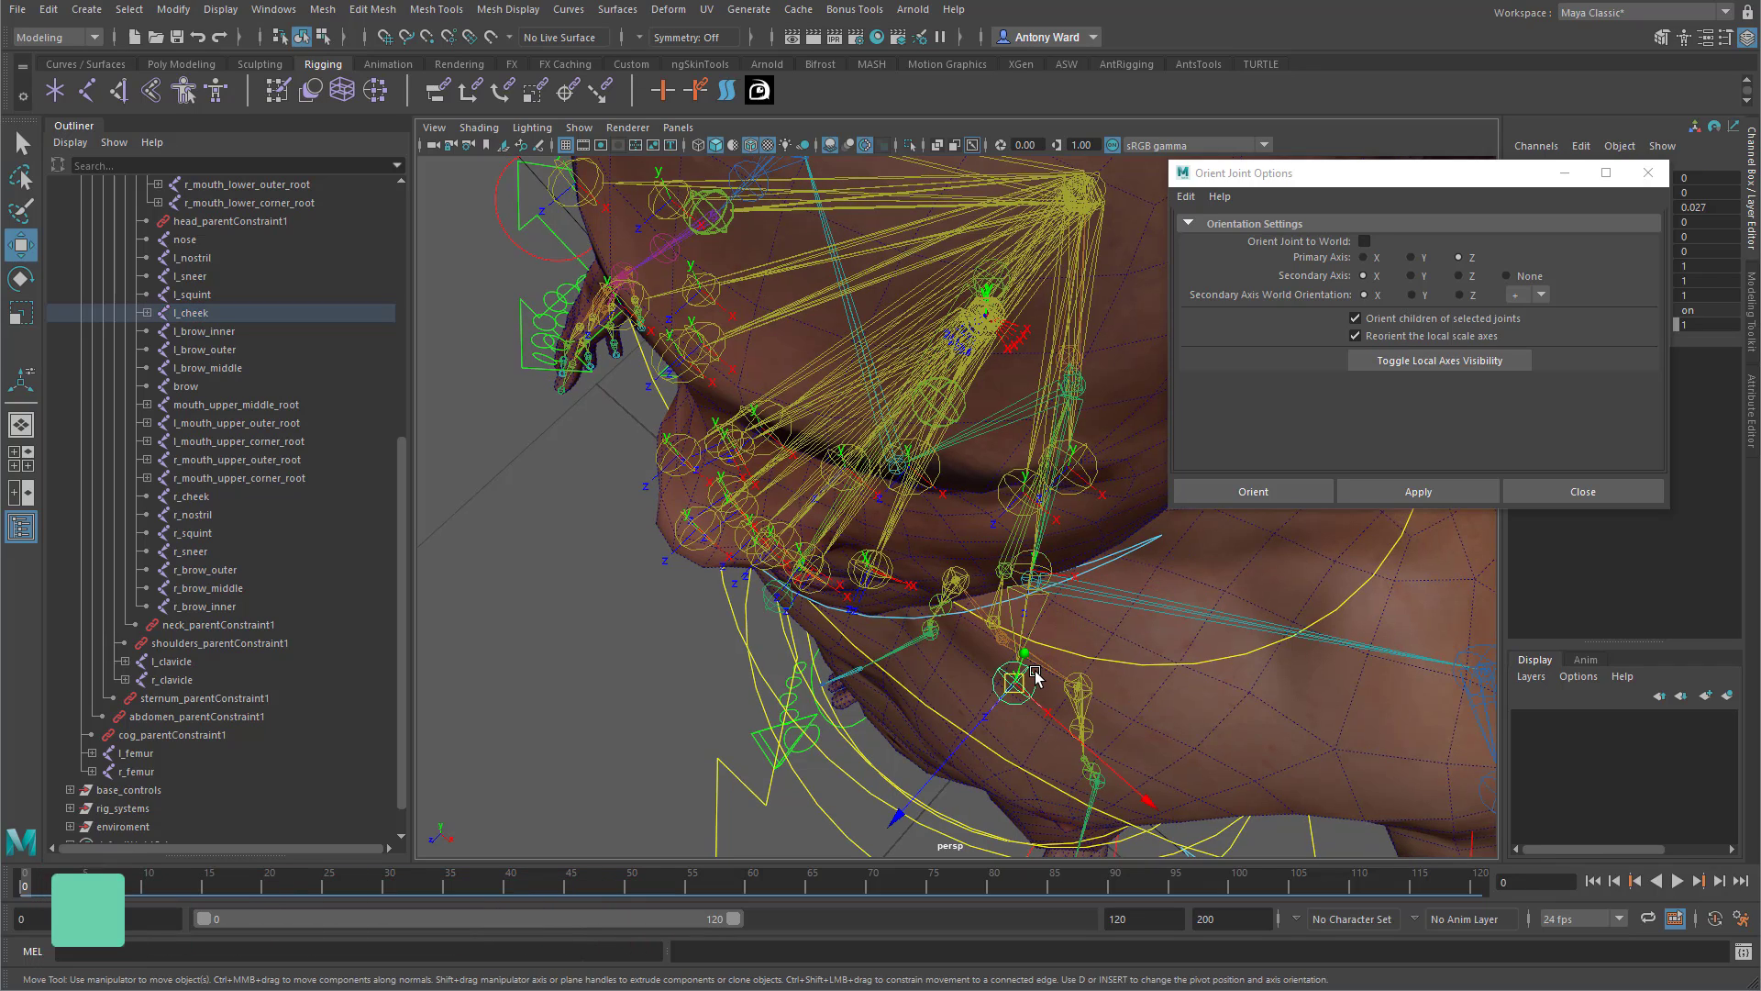
drag(1011, 682, 908, 560)
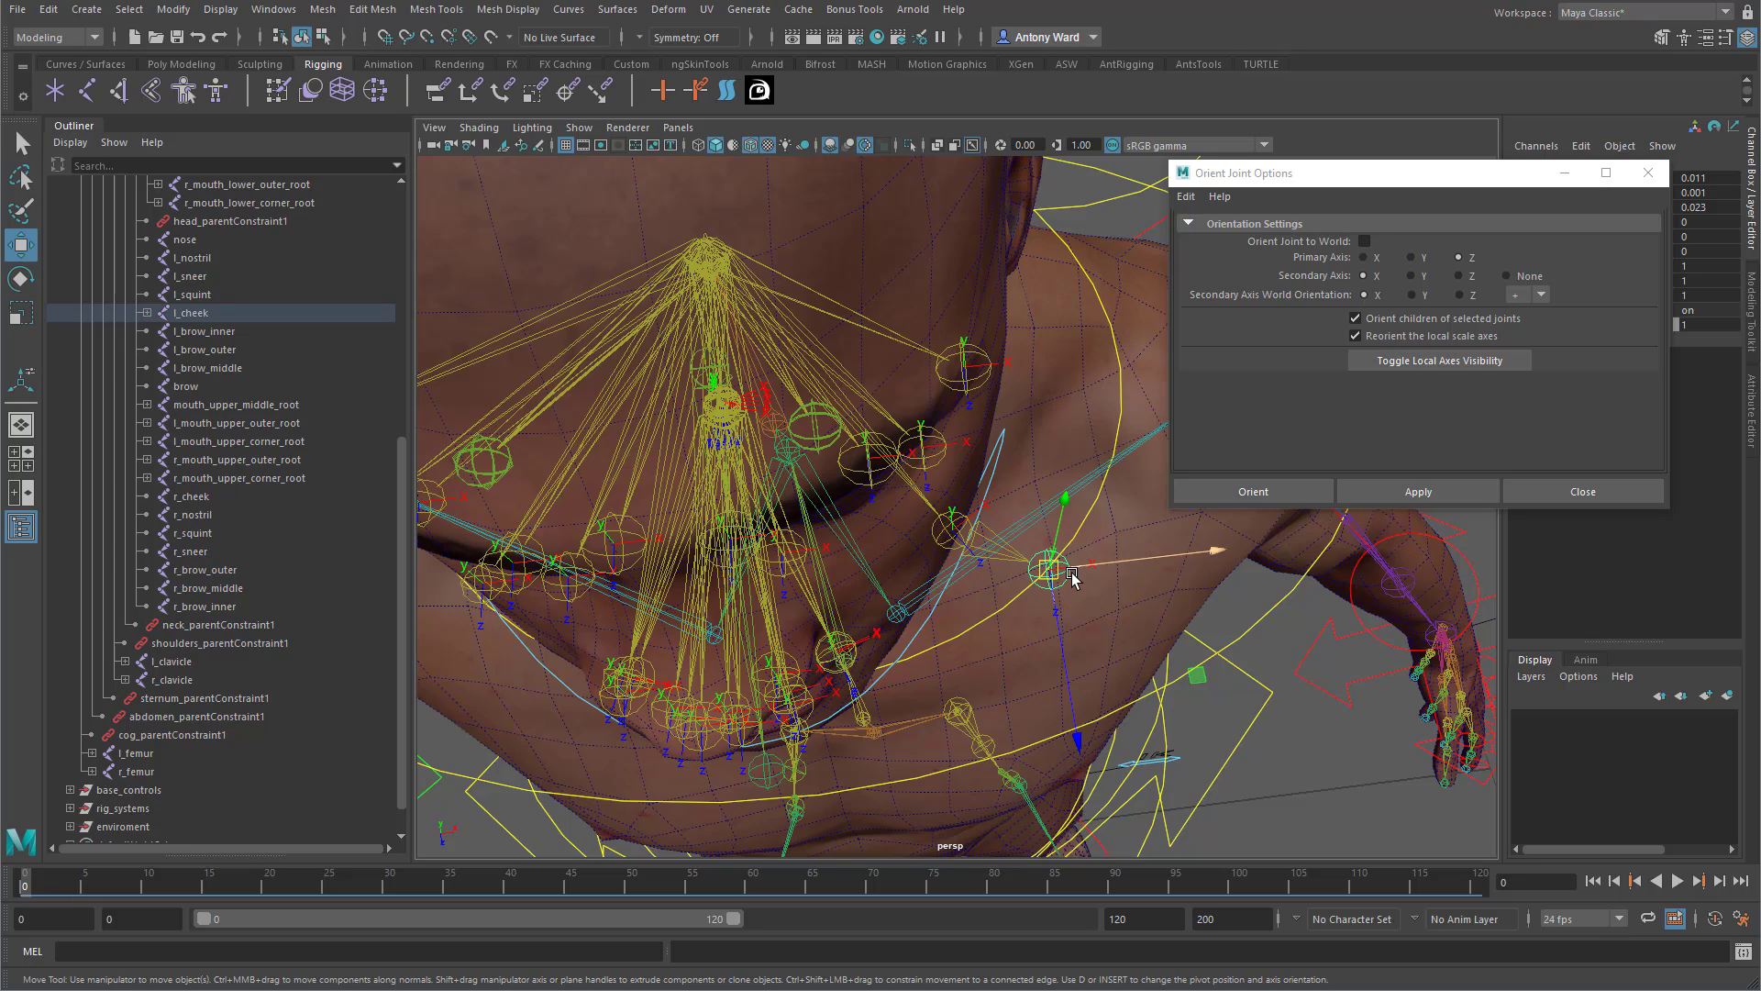
drag(1073, 578, 1057, 574)
key(Up)
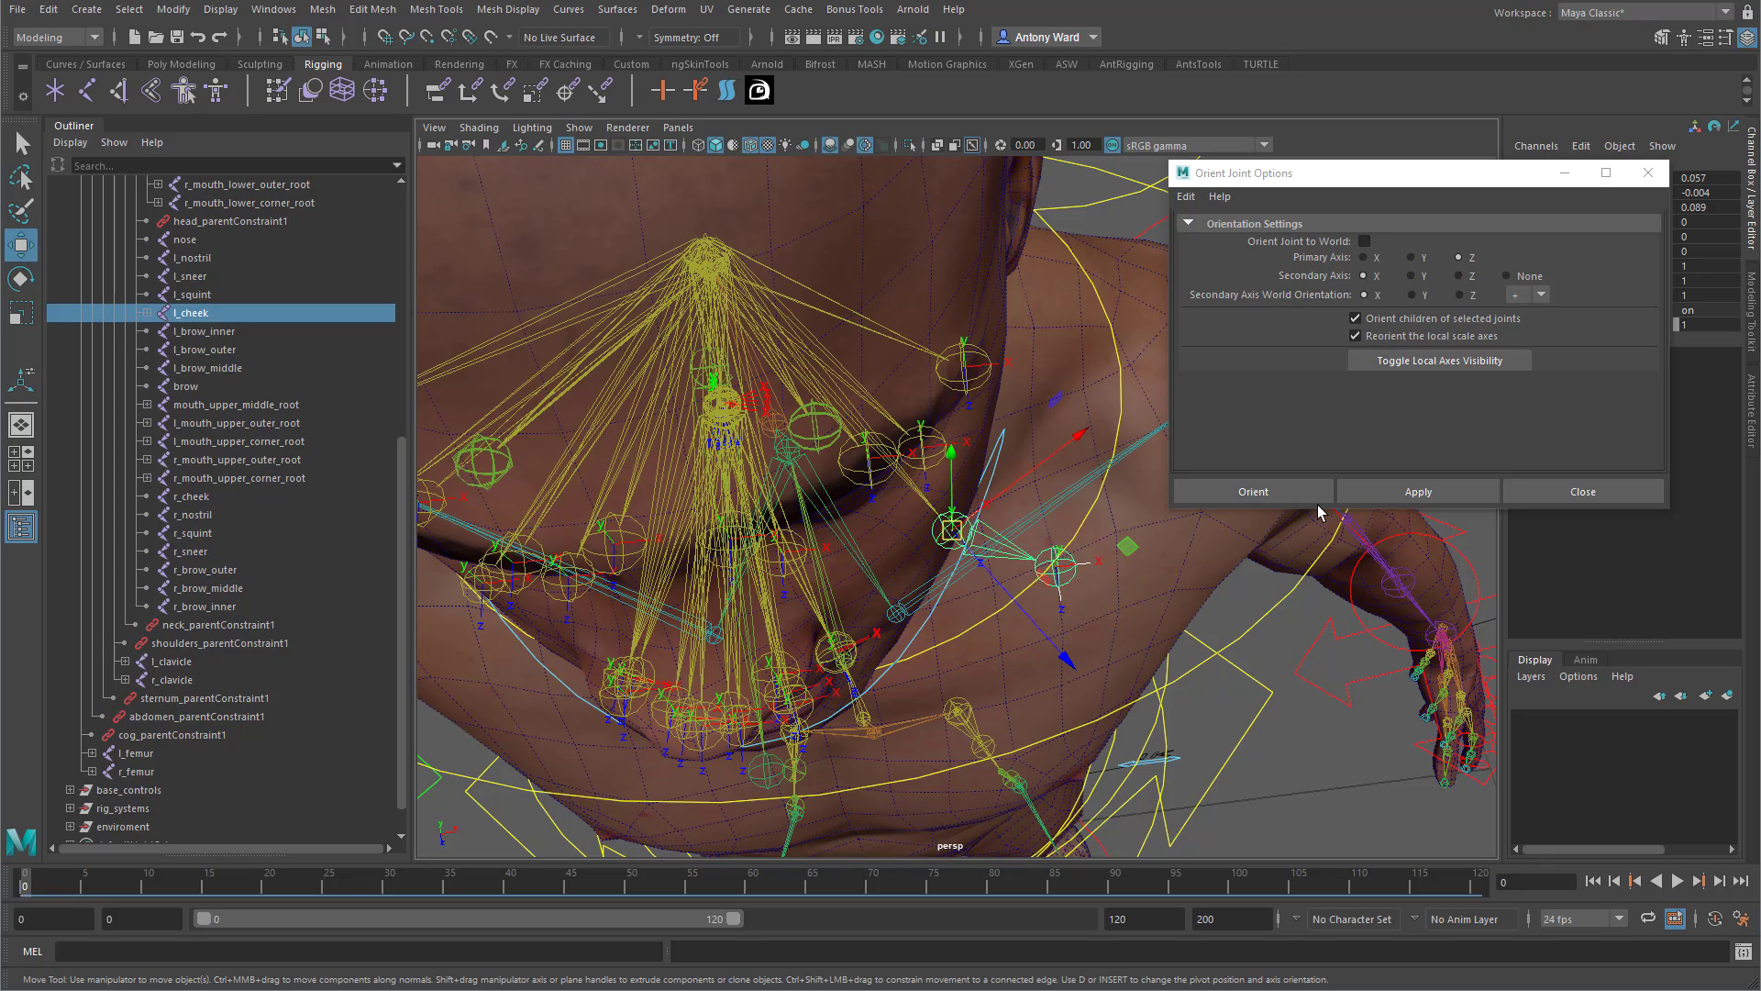
click(1391, 493)
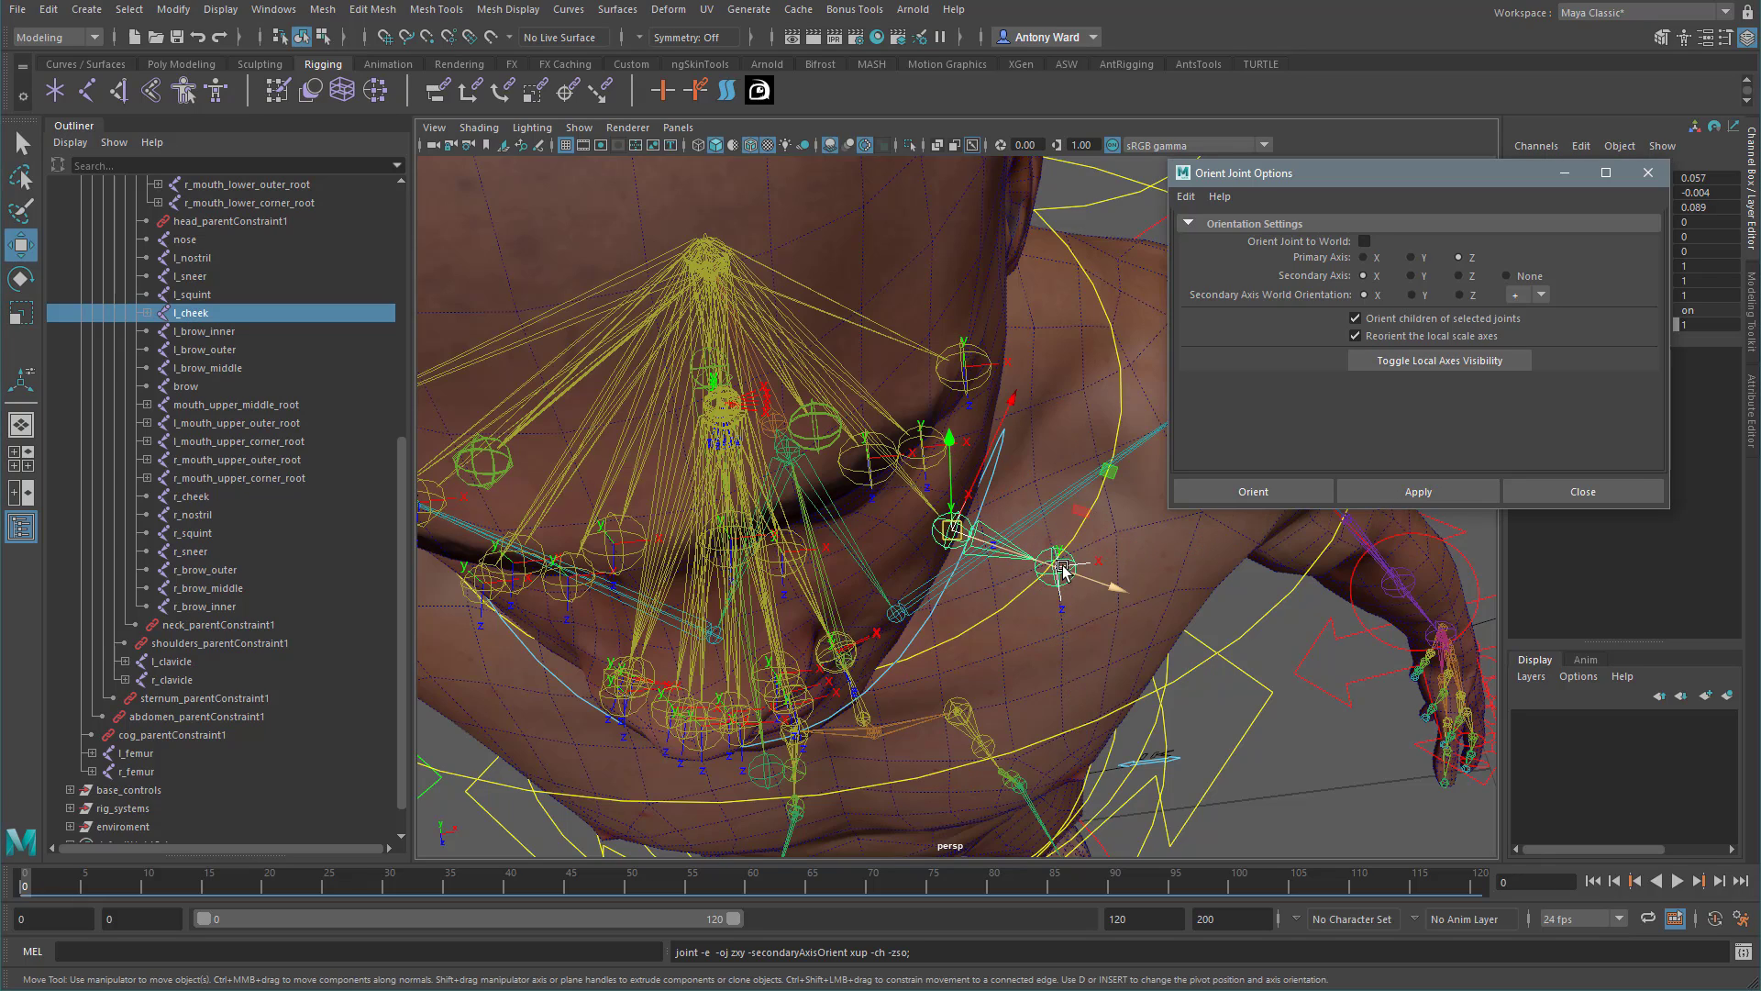
Nudge the cheek's child joint to about local X 0.002 and Z 0.025, and orient l_cheek toward it again.
alt+drag(1088, 604, 1047, 607)
click(1044, 585)
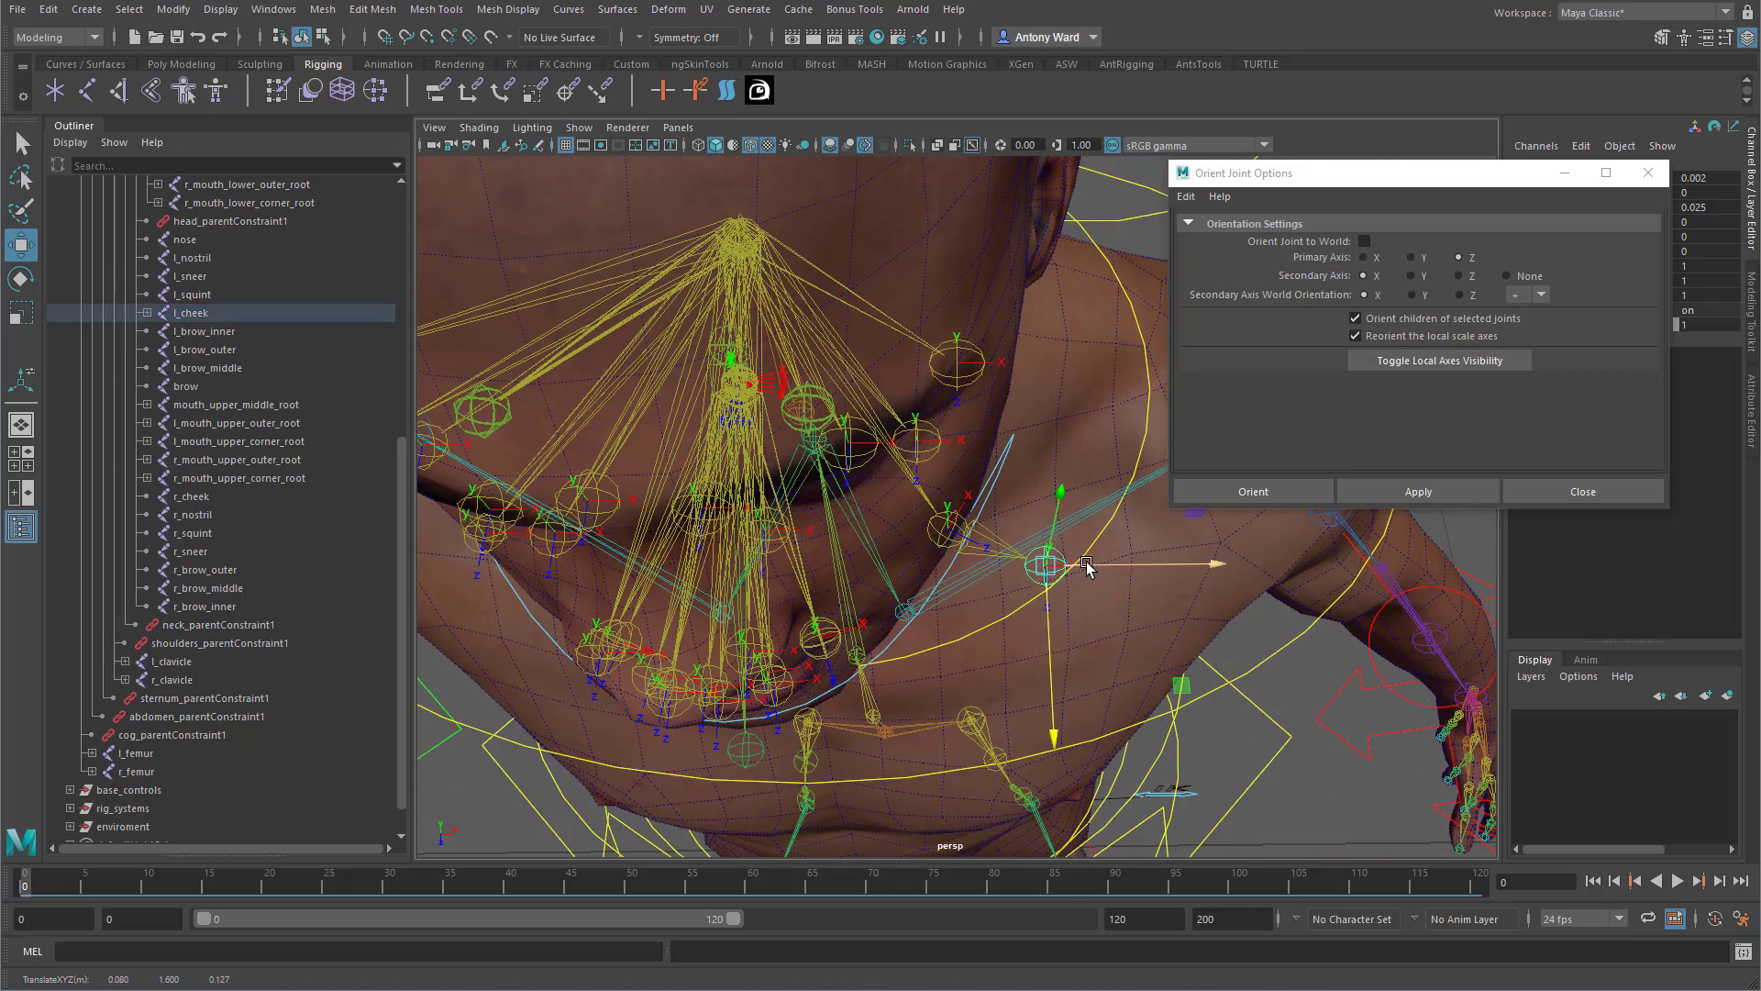
click(1003, 543)
click(1362, 497)
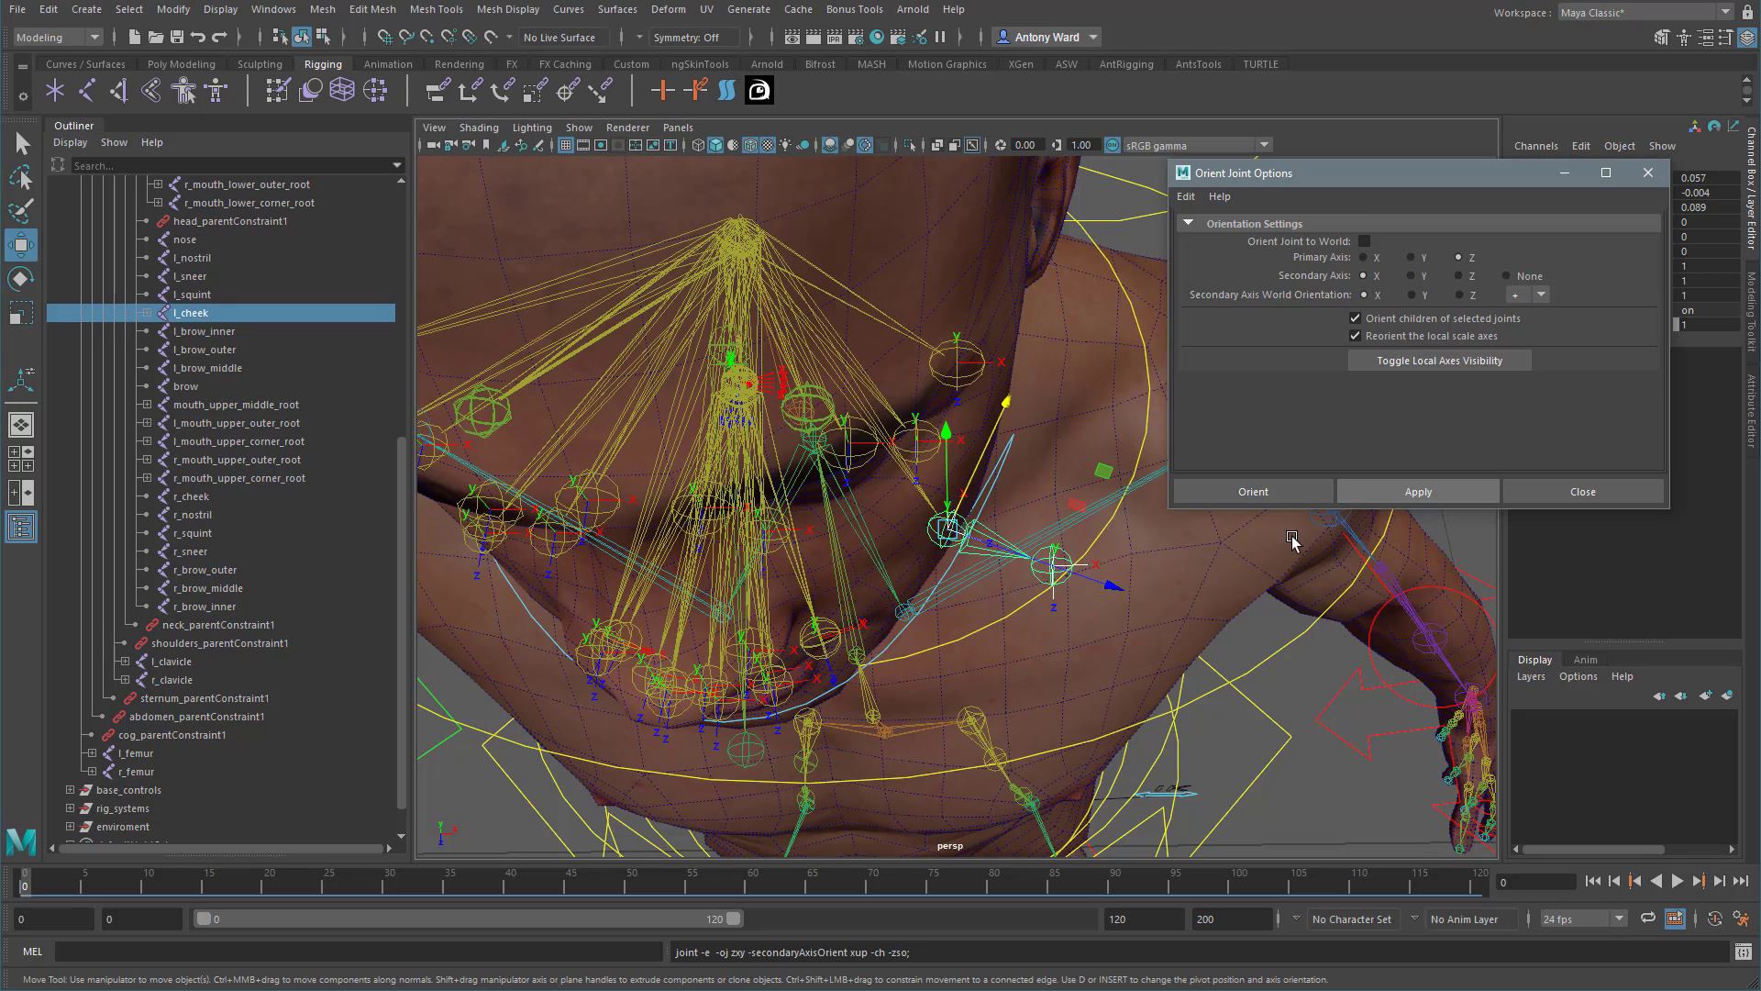
Delete the helper child joint of l_cheek and check the orientation of the cheek joint.
click(1294, 677)
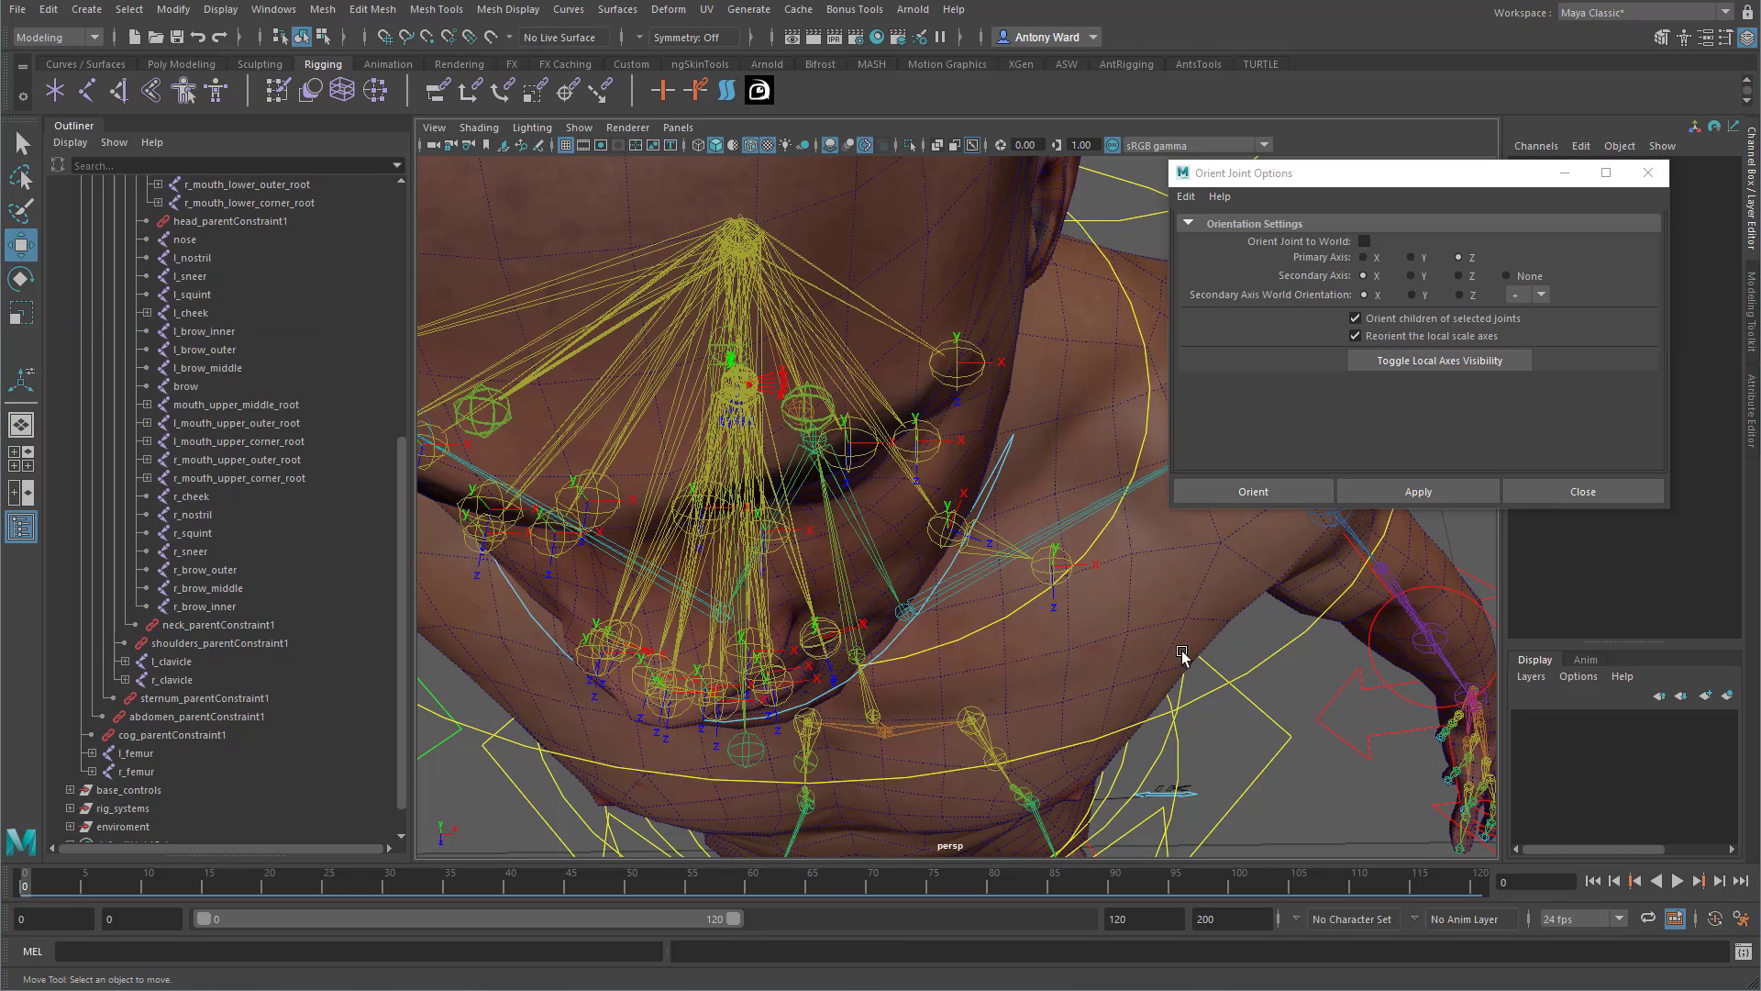
click(1055, 566)
key(Delete)
alt+drag(1091, 649, 945, 472)
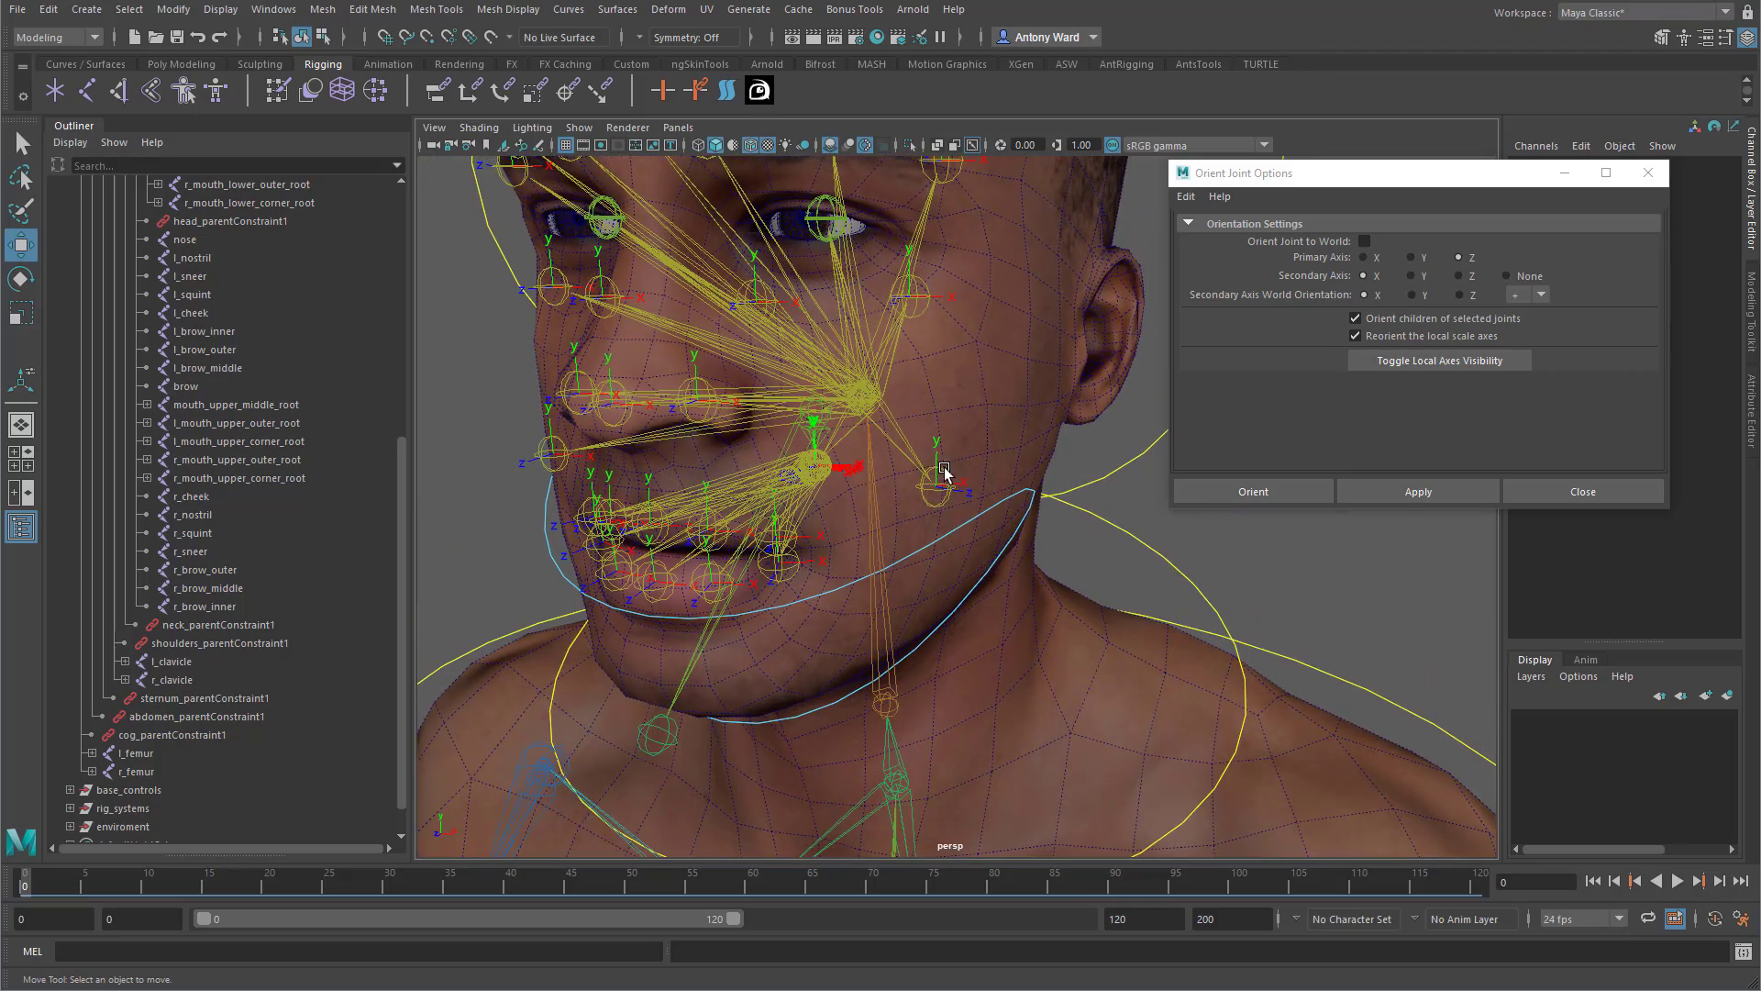
alt+right_drag(963, 495, 885, 454)
alt+middle_drag(885, 454, 943, 558)
click(1034, 632)
alt+drag(1035, 632, 922, 510)
alt+right_drag(921, 509, 957, 515)
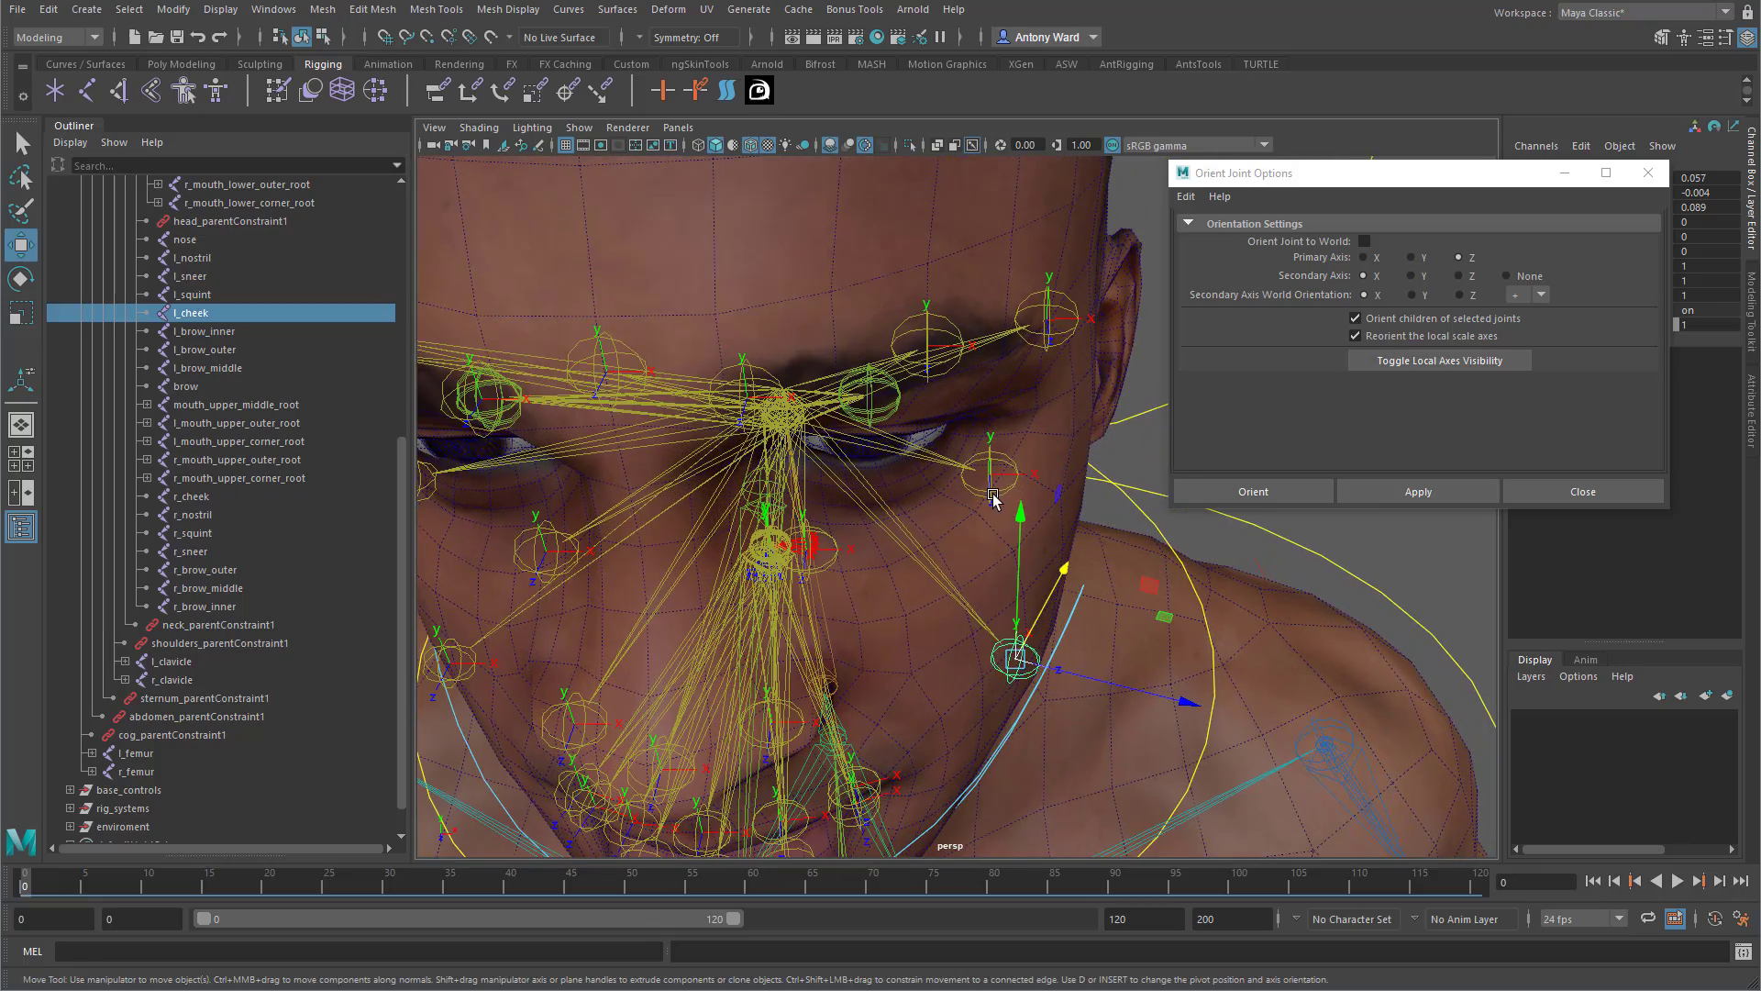
Add a helper child joint to l_squint from a duplicate, offset outward and forward by about X 0.016 and Z 0.012.
click(990, 492)
alt+drag(991, 492, 1062, 635)
key(ctrl+d)
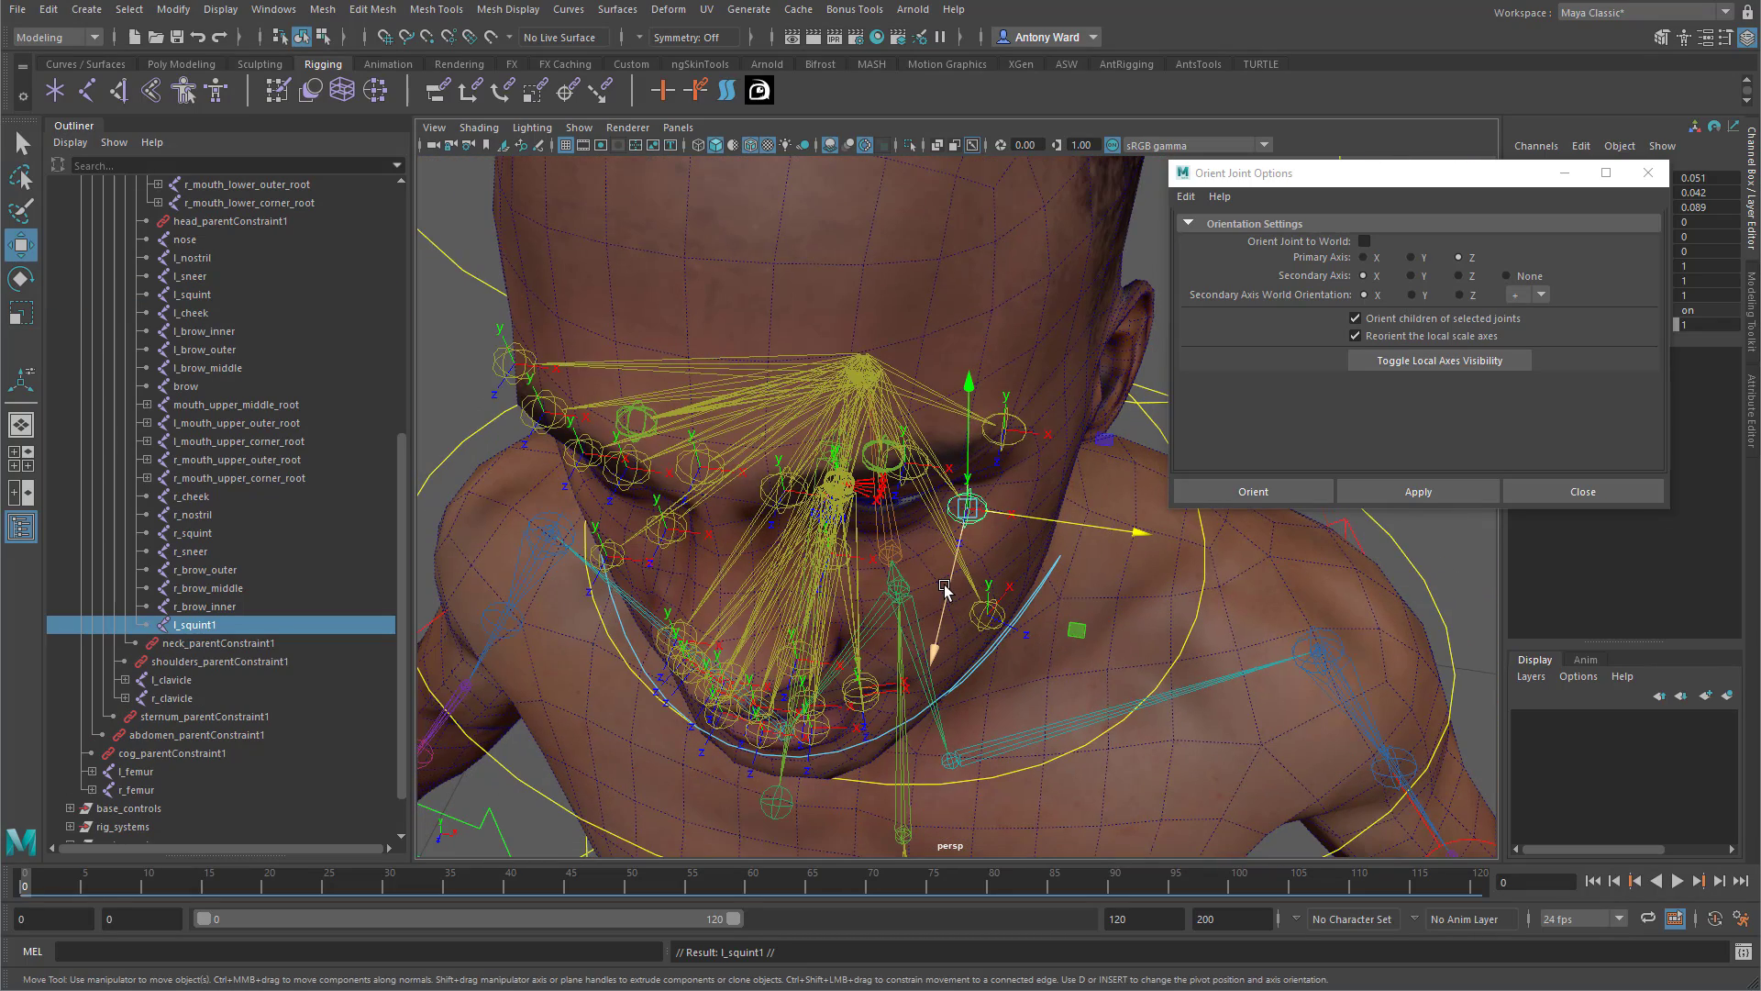
drag(946, 590, 990, 530)
shift+click(966, 522)
key(p)
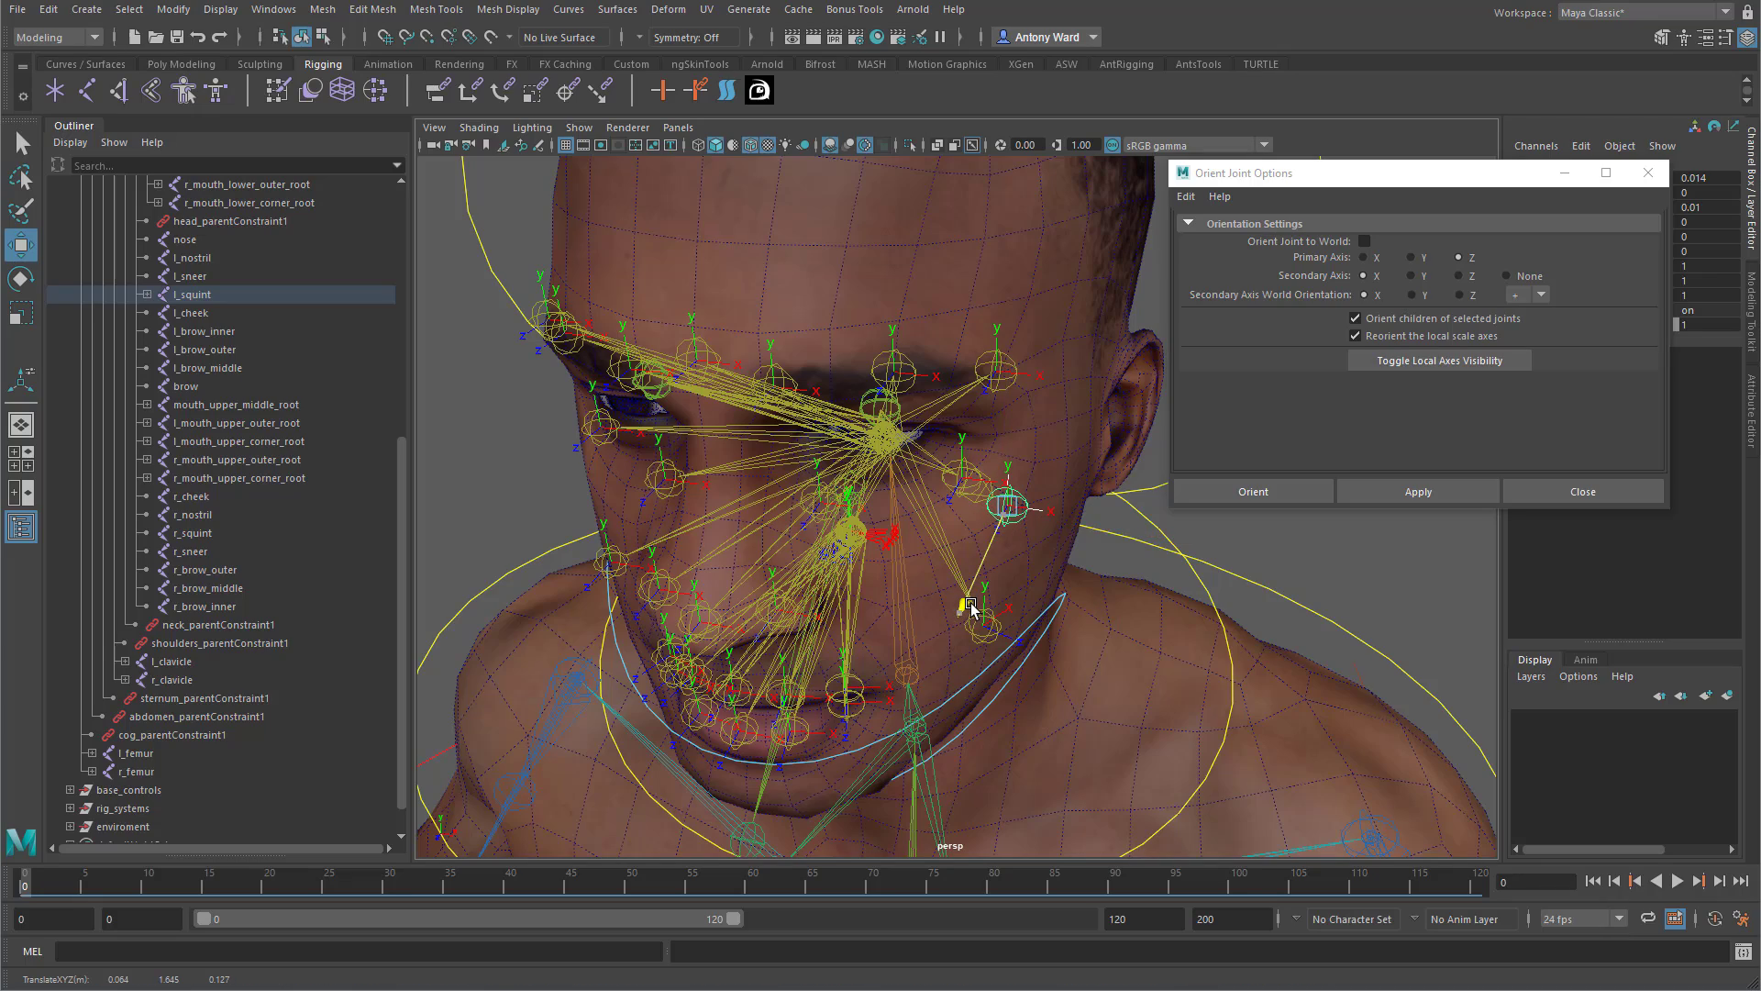
alt+drag(954, 560, 918, 607)
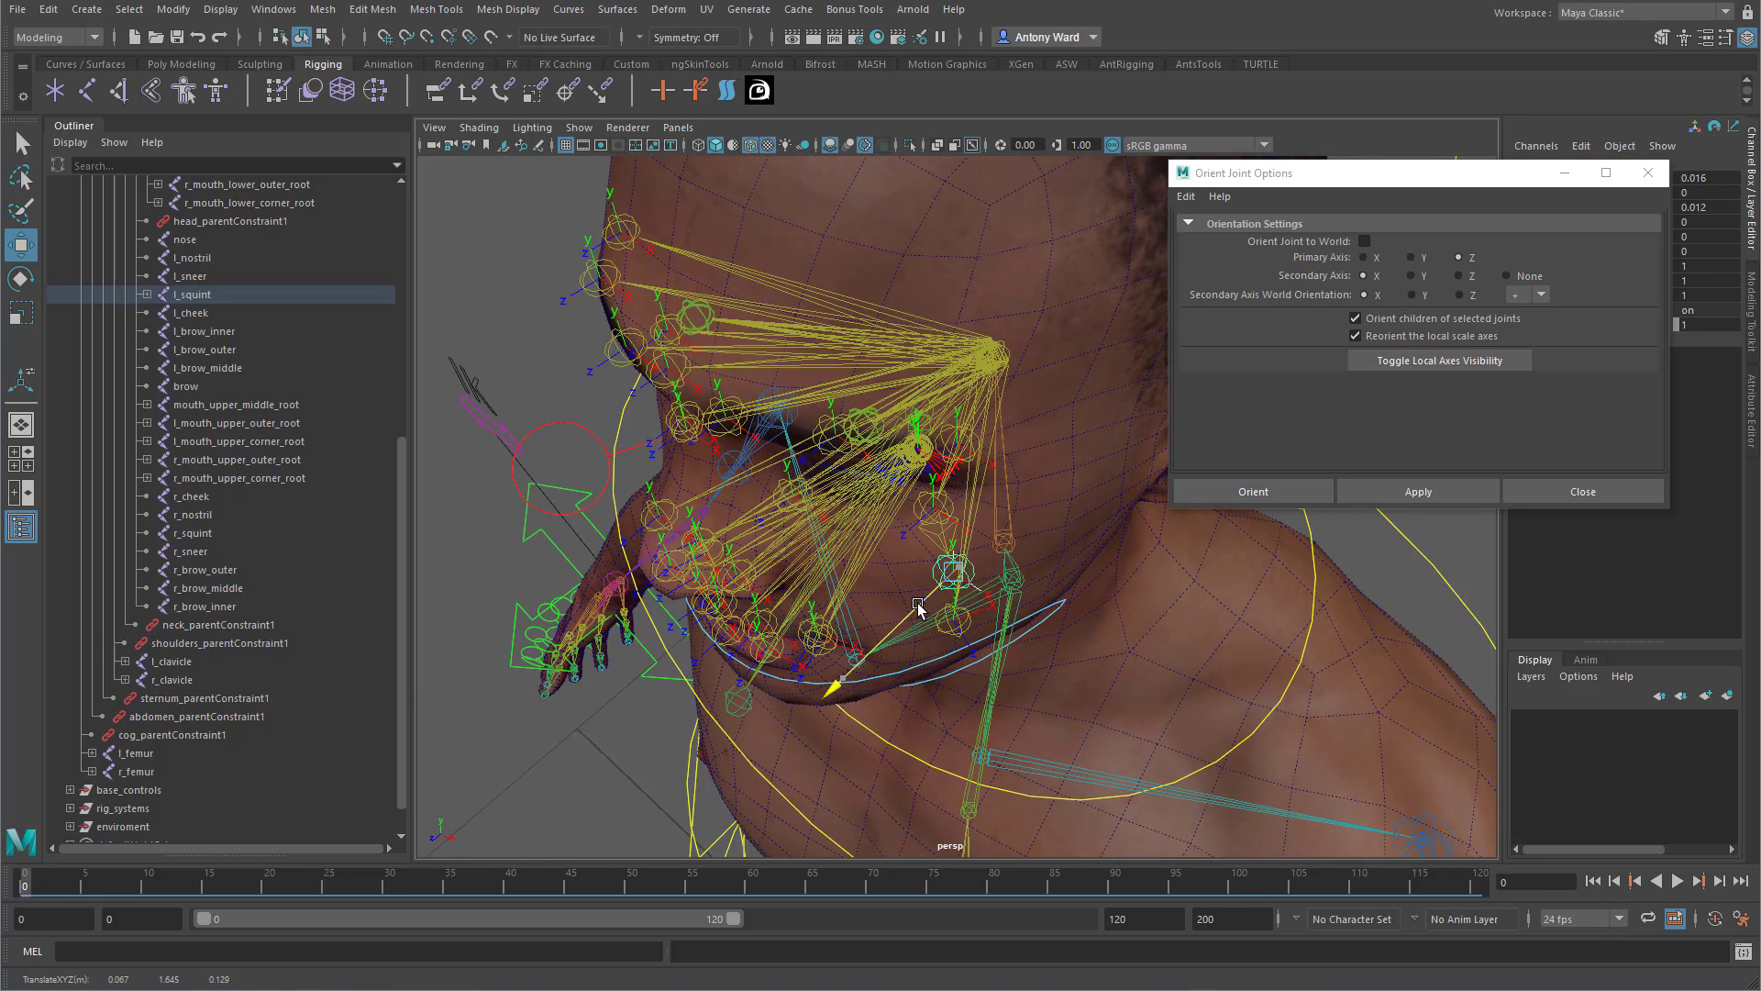
Orient the l_squint joint toward its child using primary axis Z, and delete the helper child joint.
click(926, 507)
click(1418, 492)
alt+drag(1081, 606, 1083, 482)
click(1086, 474)
click(1060, 505)
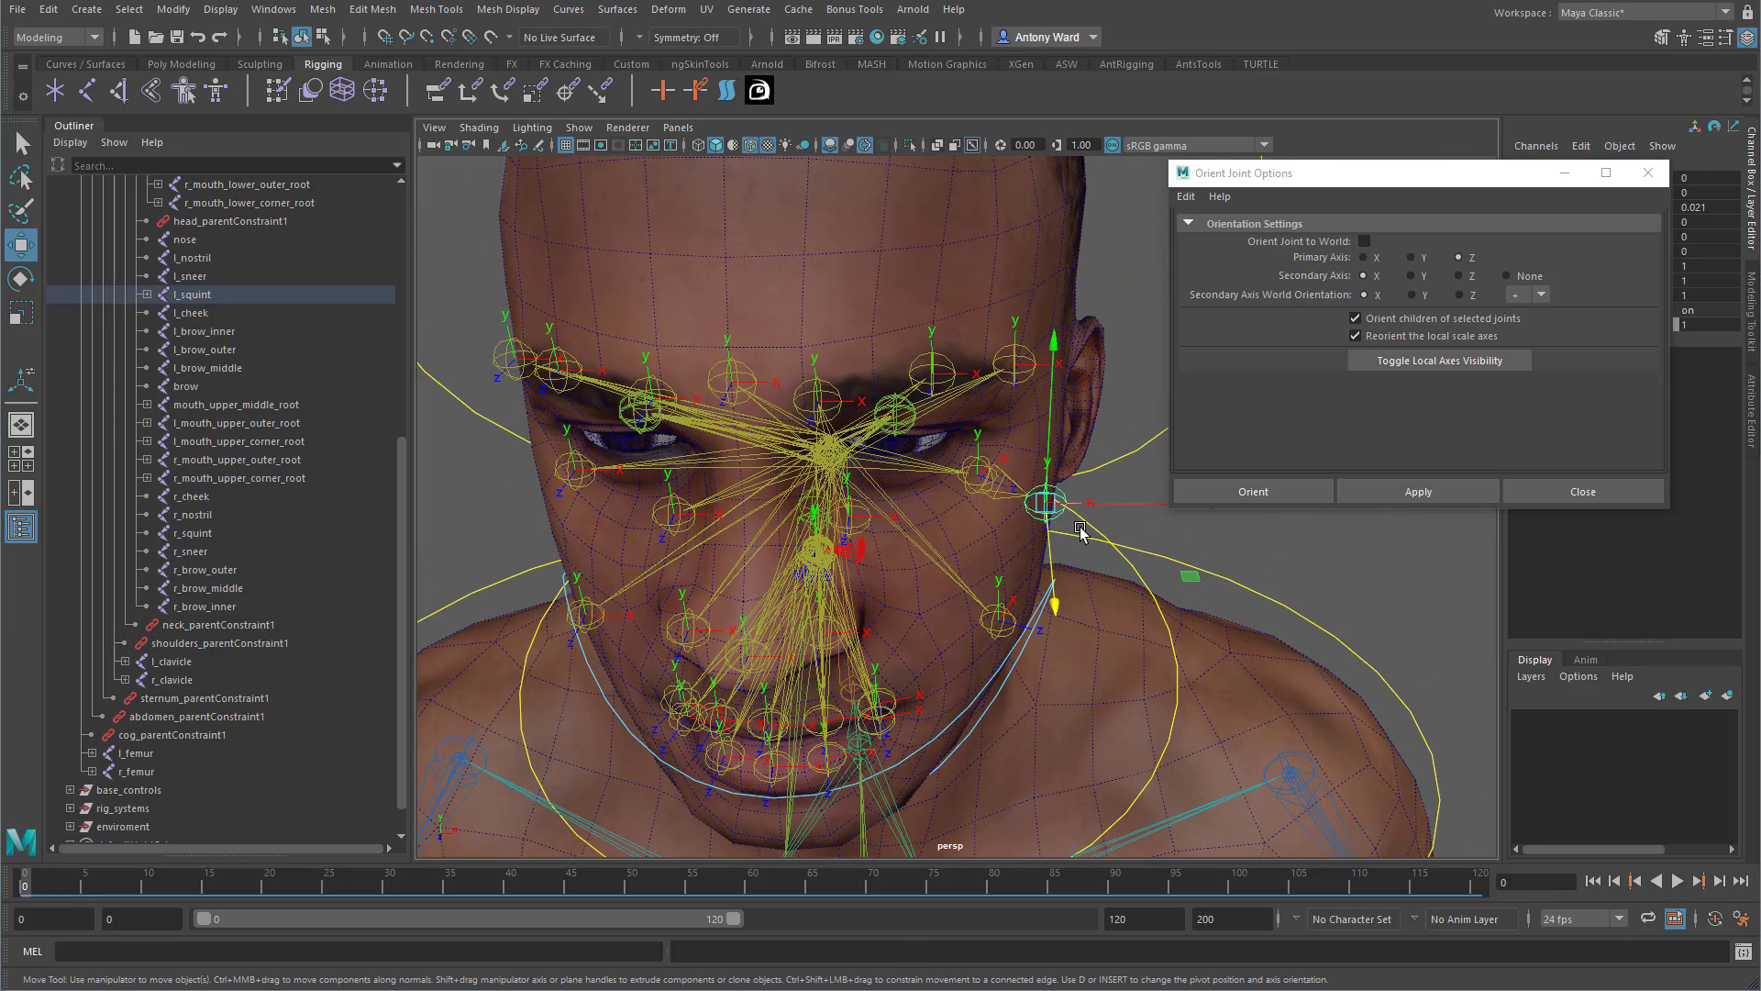
key(Delete)
Duplicate the l_brow_outer joint as a helper, parent it to l_brow_outer and place it forward and outward.
click(1006, 503)
alt+drag(1006, 502, 984, 547)
click(984, 547)
alt+drag(945, 613, 1002, 636)
key(ctrl+d)
drag(950, 668, 944, 684)
drag(1022, 556, 918, 658)
key(ctrl+z)
shift+click(950, 588)
key(p)
mouse_move(918, 658)
mouse_down()
mouse_move(894, 684)
mouse_move(973, 585)
mouse_move(895, 683)
mouse_up()
Apply the Z-primary orientation to l_brow_outer and remove its helper child joint.
click(936, 556)
click(1417, 492)
click(960, 628)
key(Delete)
Duplicate the l_brow_middle joint, offset the copy forward and outward, and parent it to l_brow_middle.
click(931, 550)
click(881, 590)
alt+drag(886, 600, 918, 688)
key(ctrl+d)
shift+click(983, 534)
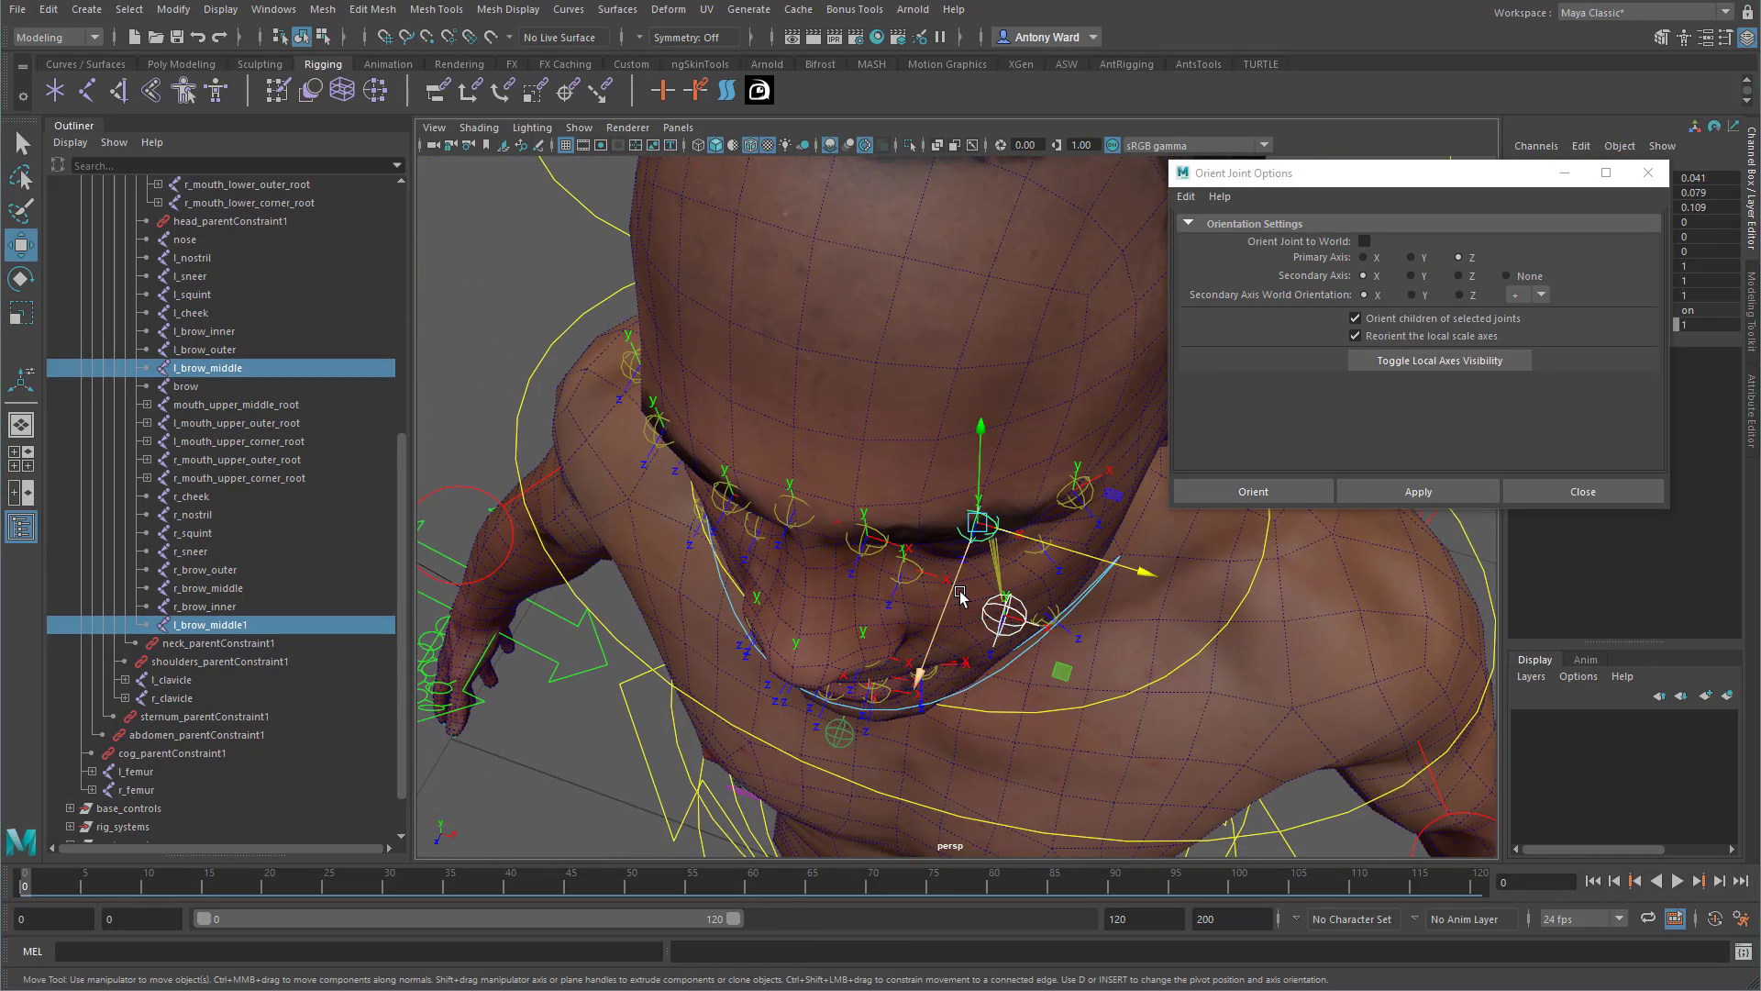
key(p)
Orient l_brow_middle toward its child joint and delete that helper joint.
click(980, 543)
click(1405, 497)
alt+drag(981, 555, 1039, 600)
click(1035, 607)
key(Delete)
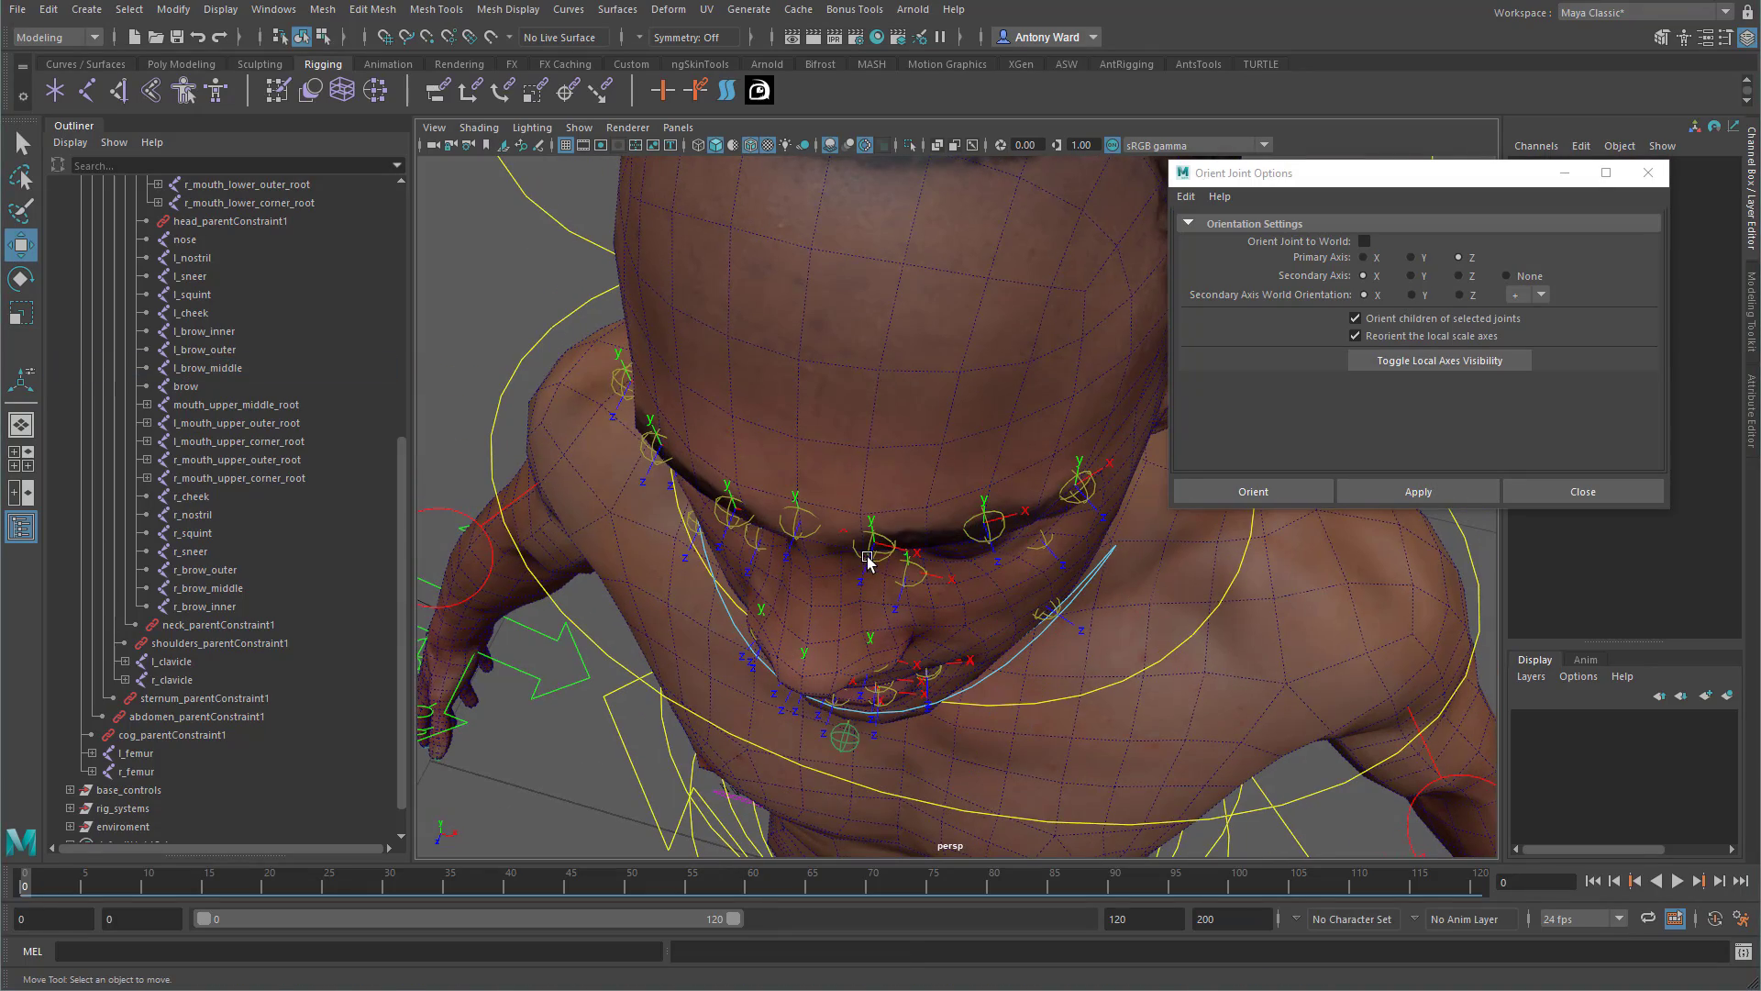
Add a helper child joint to l_brow_inner from a duplicate, offset by about X 0.007 and Z 0.025.
click(868, 555)
alt+drag(860, 656, 755, 658)
key(ctrl+d)
shift+click(873, 479)
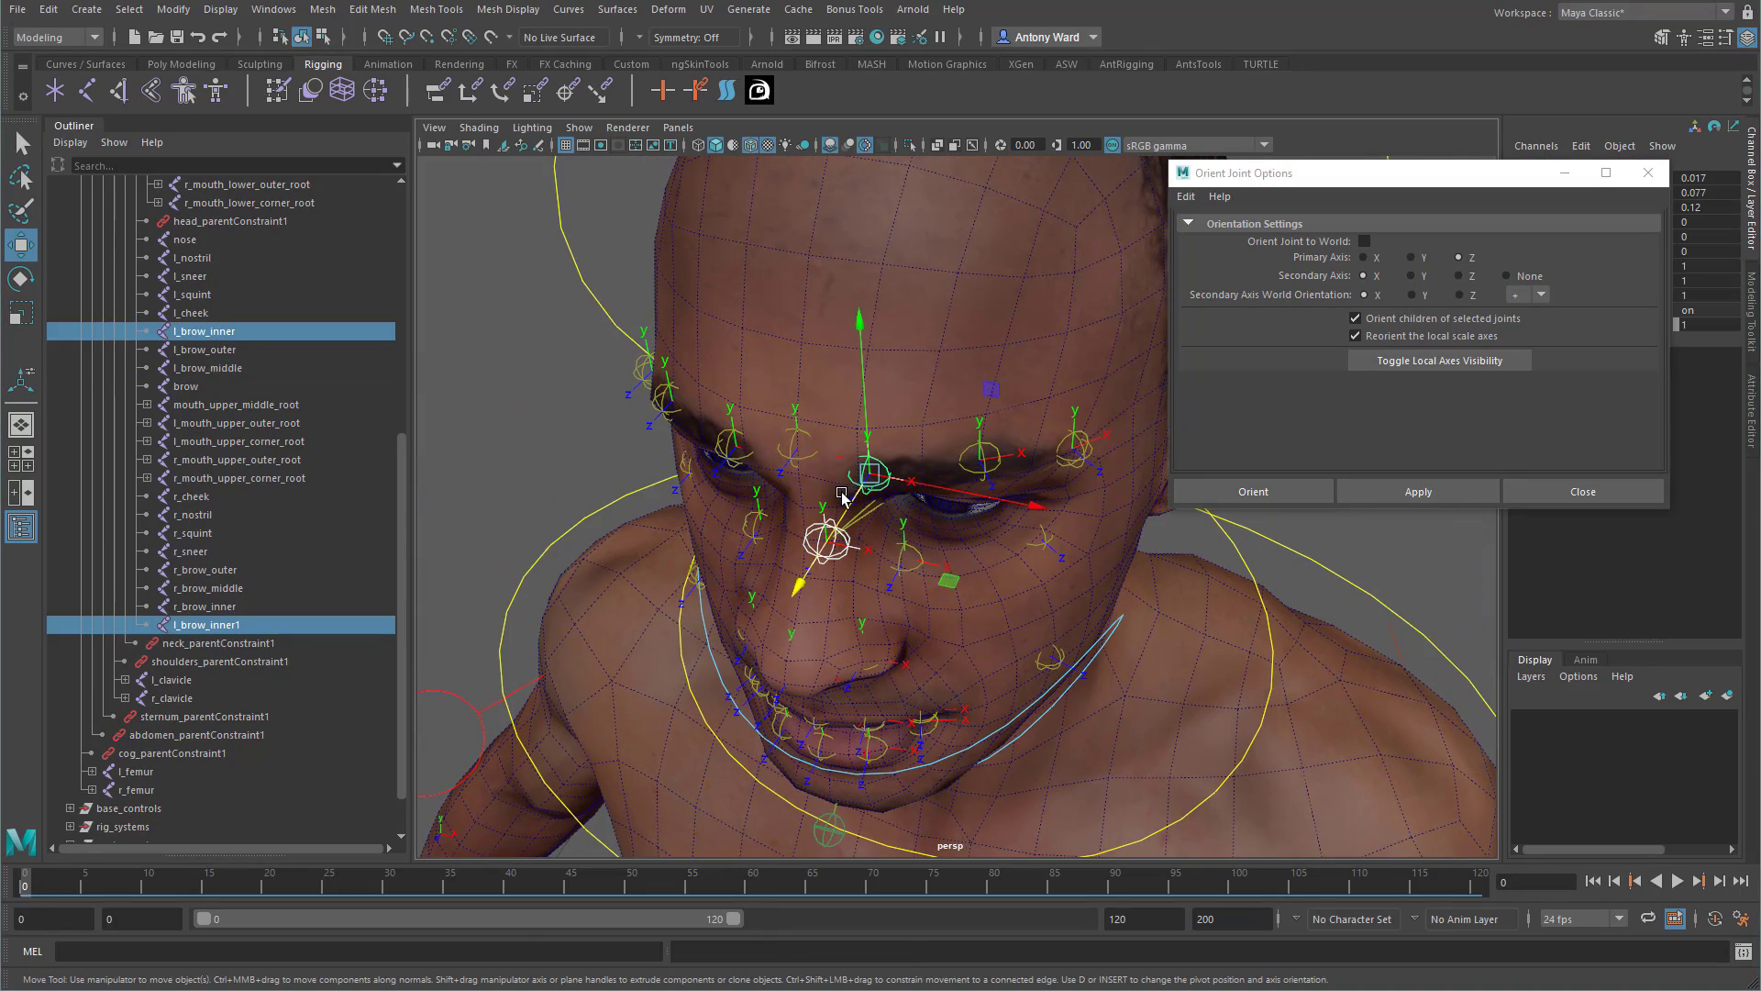
key(p)
alt+drag(871, 514, 902, 647)
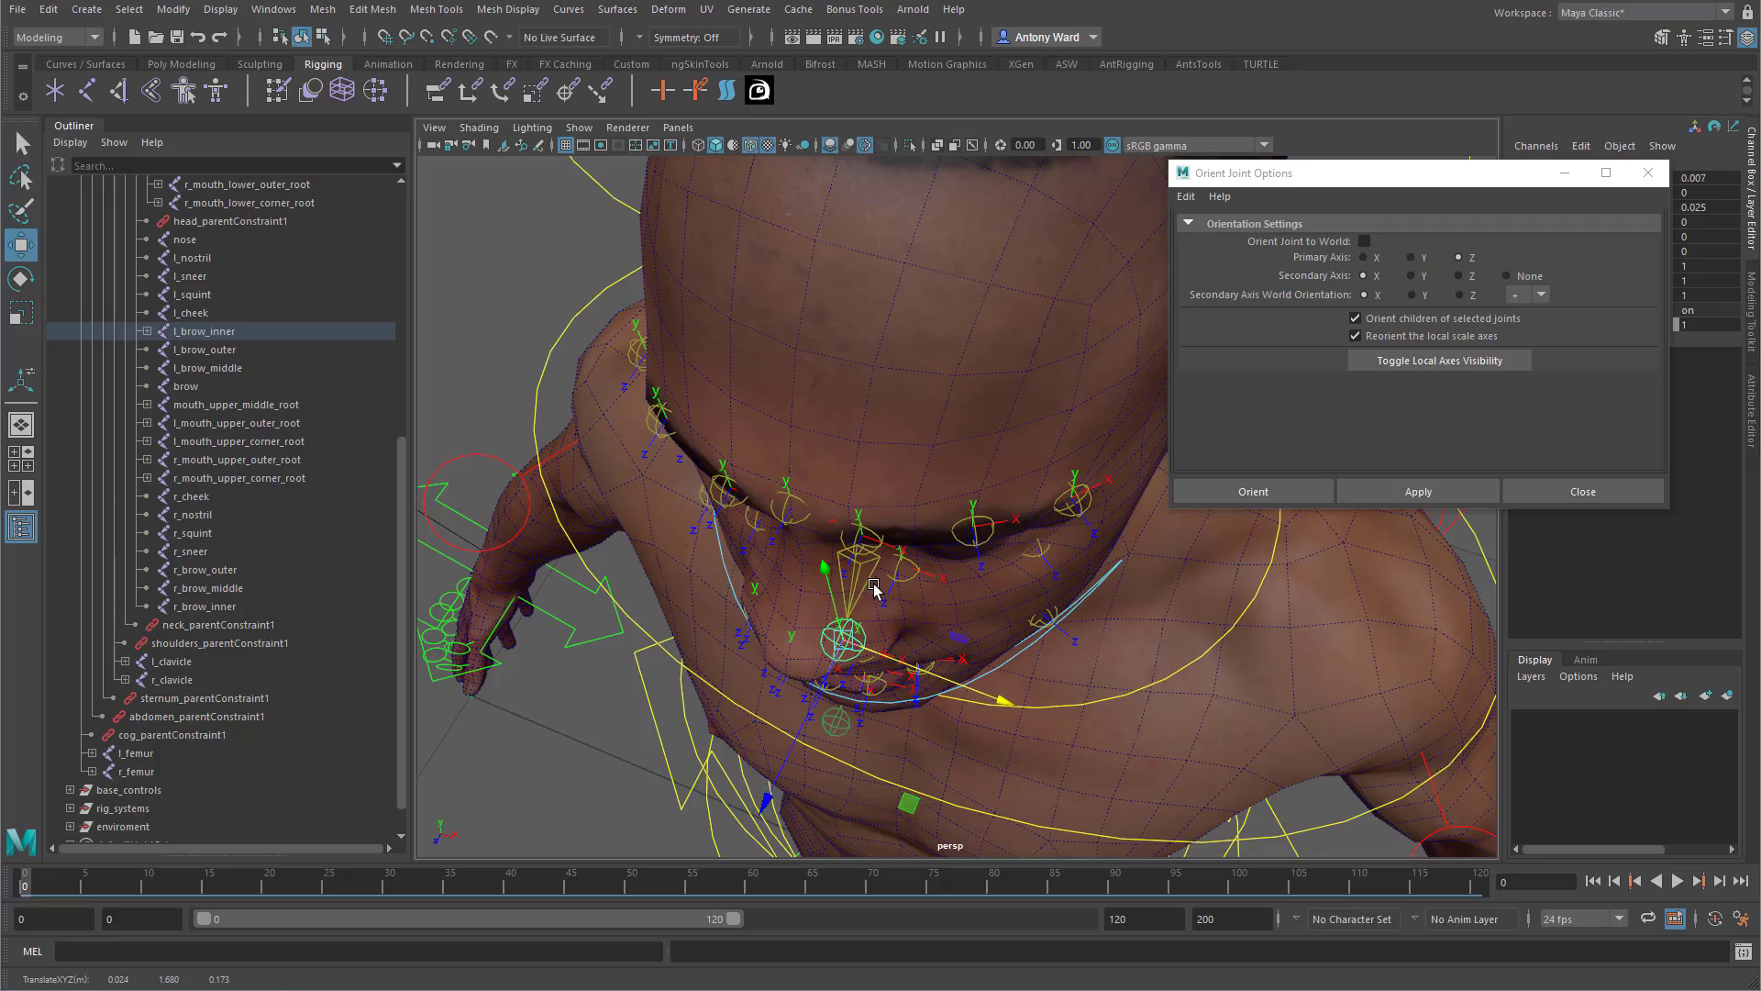
Orient the l_brow_inner joint toward its child and delete the helper child joint.
click(860, 552)
click(1437, 499)
alt+drag(967, 752, 1114, 684)
click(1069, 506)
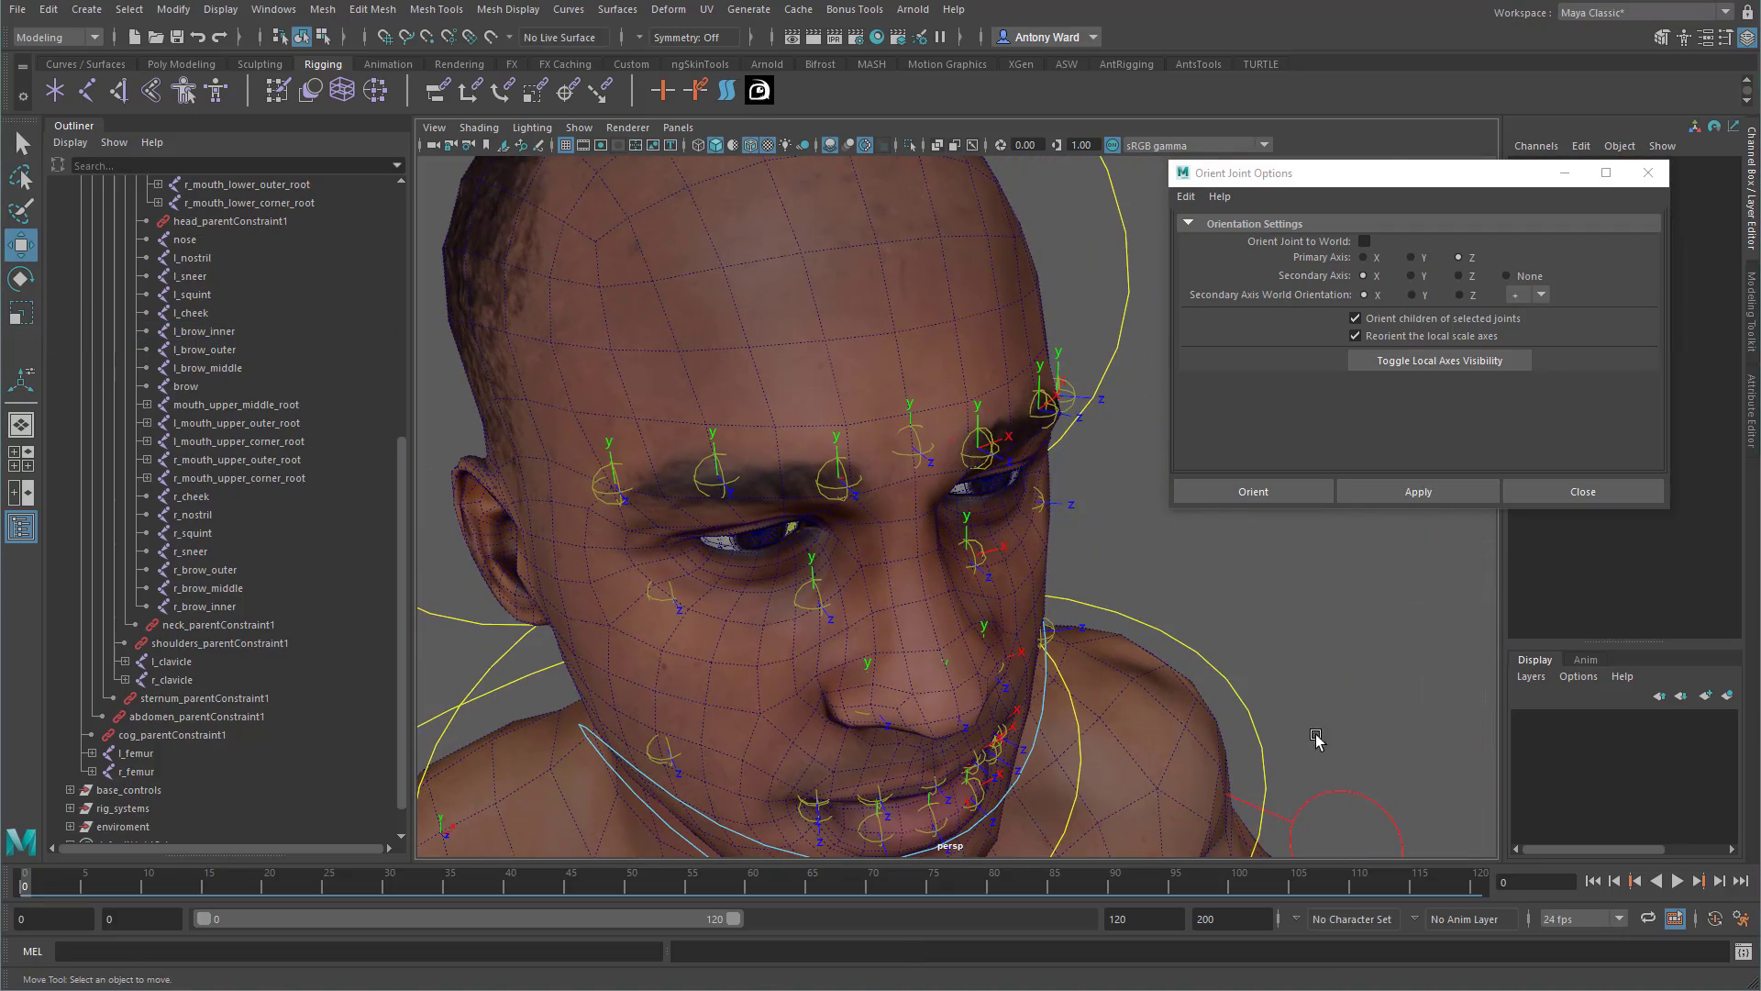
Examine the local axes of the reoriented left brow, squint and cheek joints from several angles.
alt+drag(1316, 736, 1183, 697)
alt+right_drag(1183, 697, 1069, 710)
alt+drag(929, 552, 906, 590)
alt+right_drag(906, 591, 915, 594)
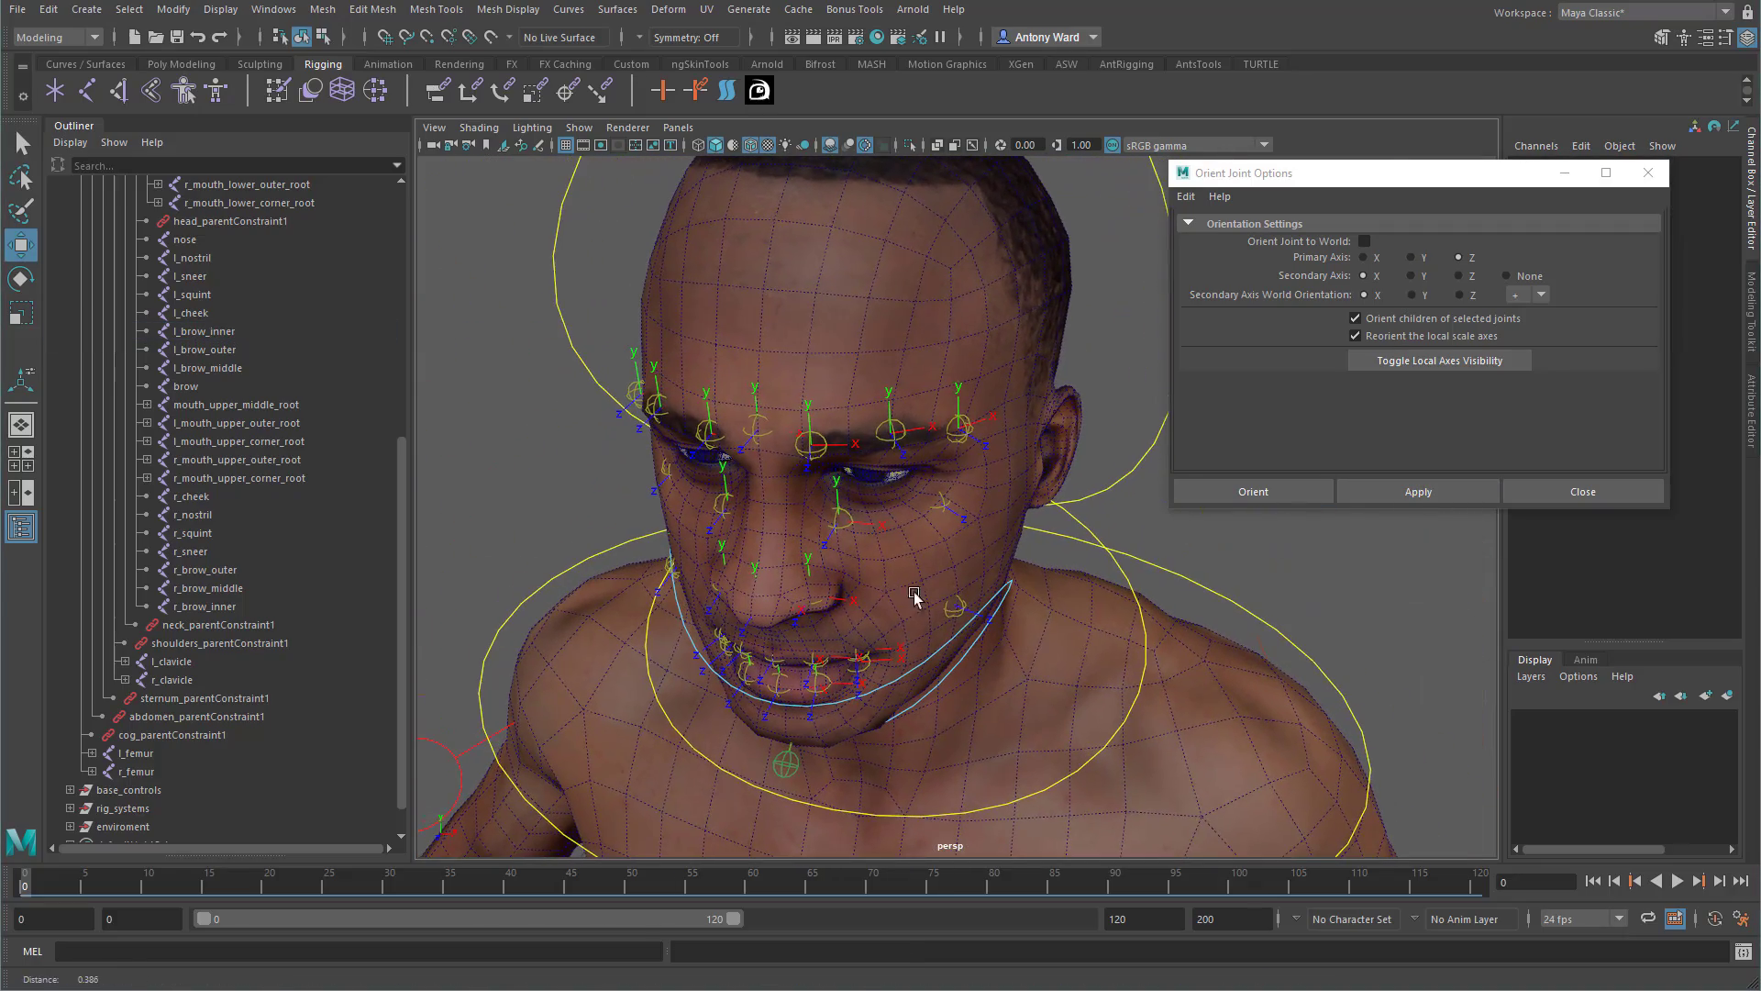
click(963, 611)
alt+drag(951, 597, 953, 614)
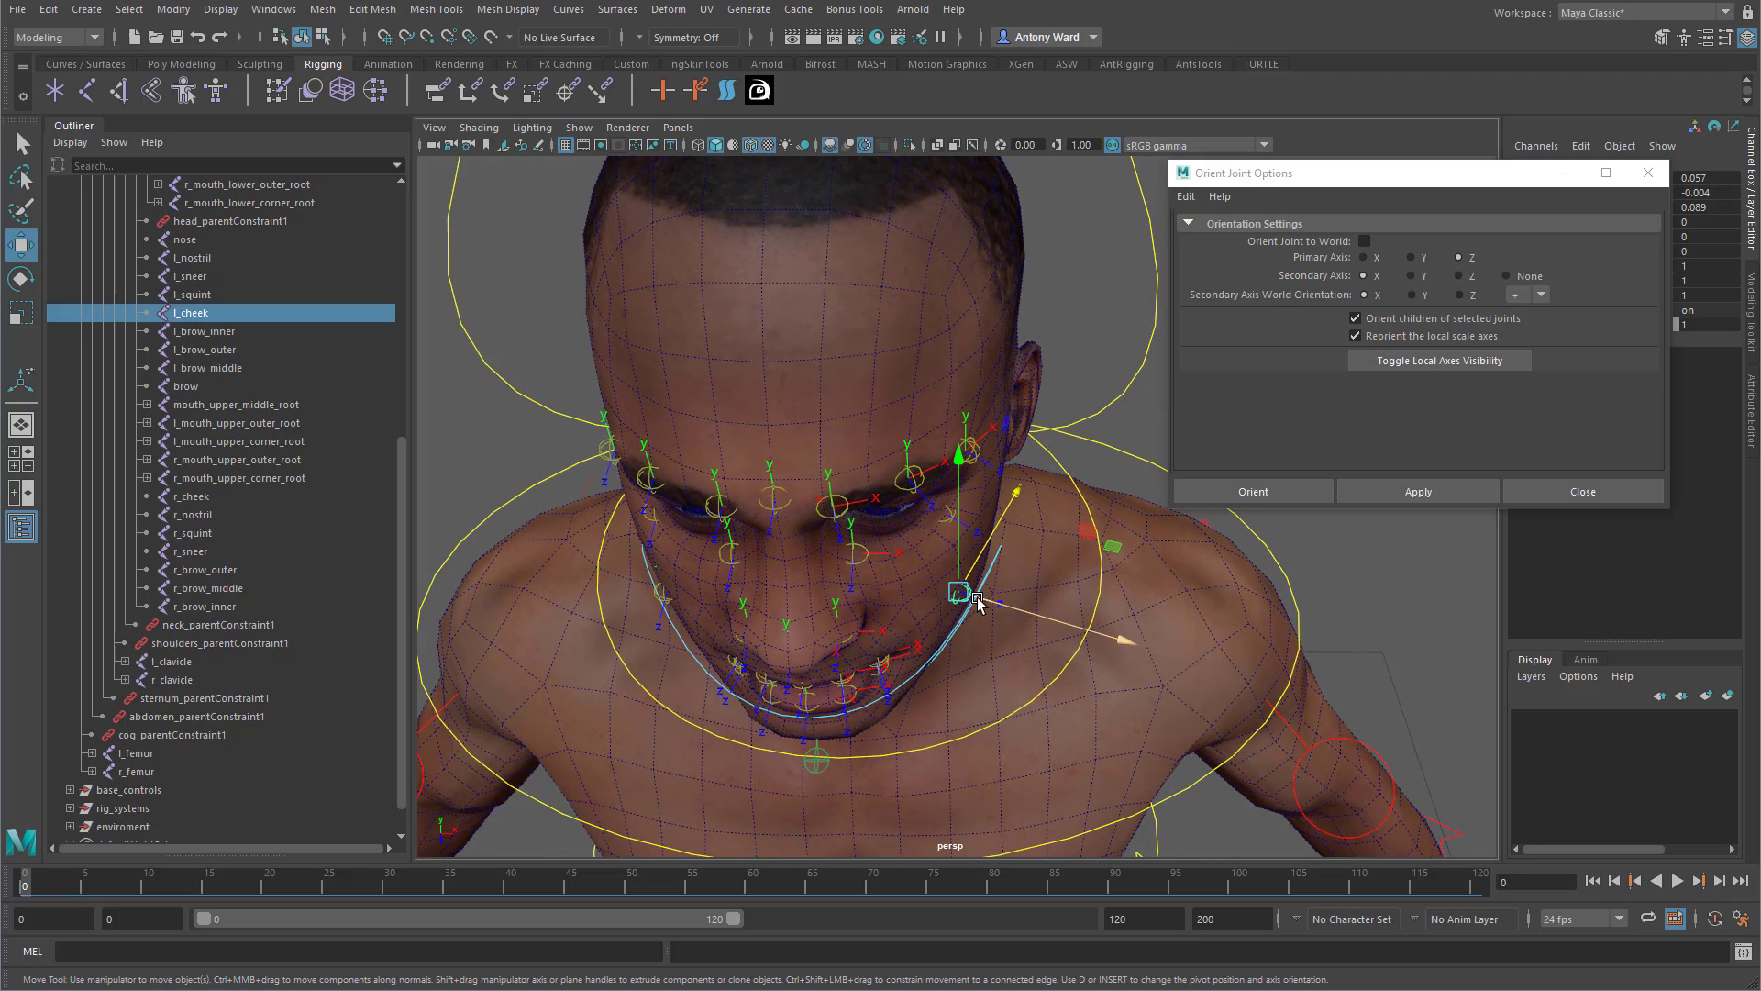
Delete the right-side joints r_cheek, r_brow_inner, r_brow_middle, r_brow_outer and r_squint.
click(662, 599)
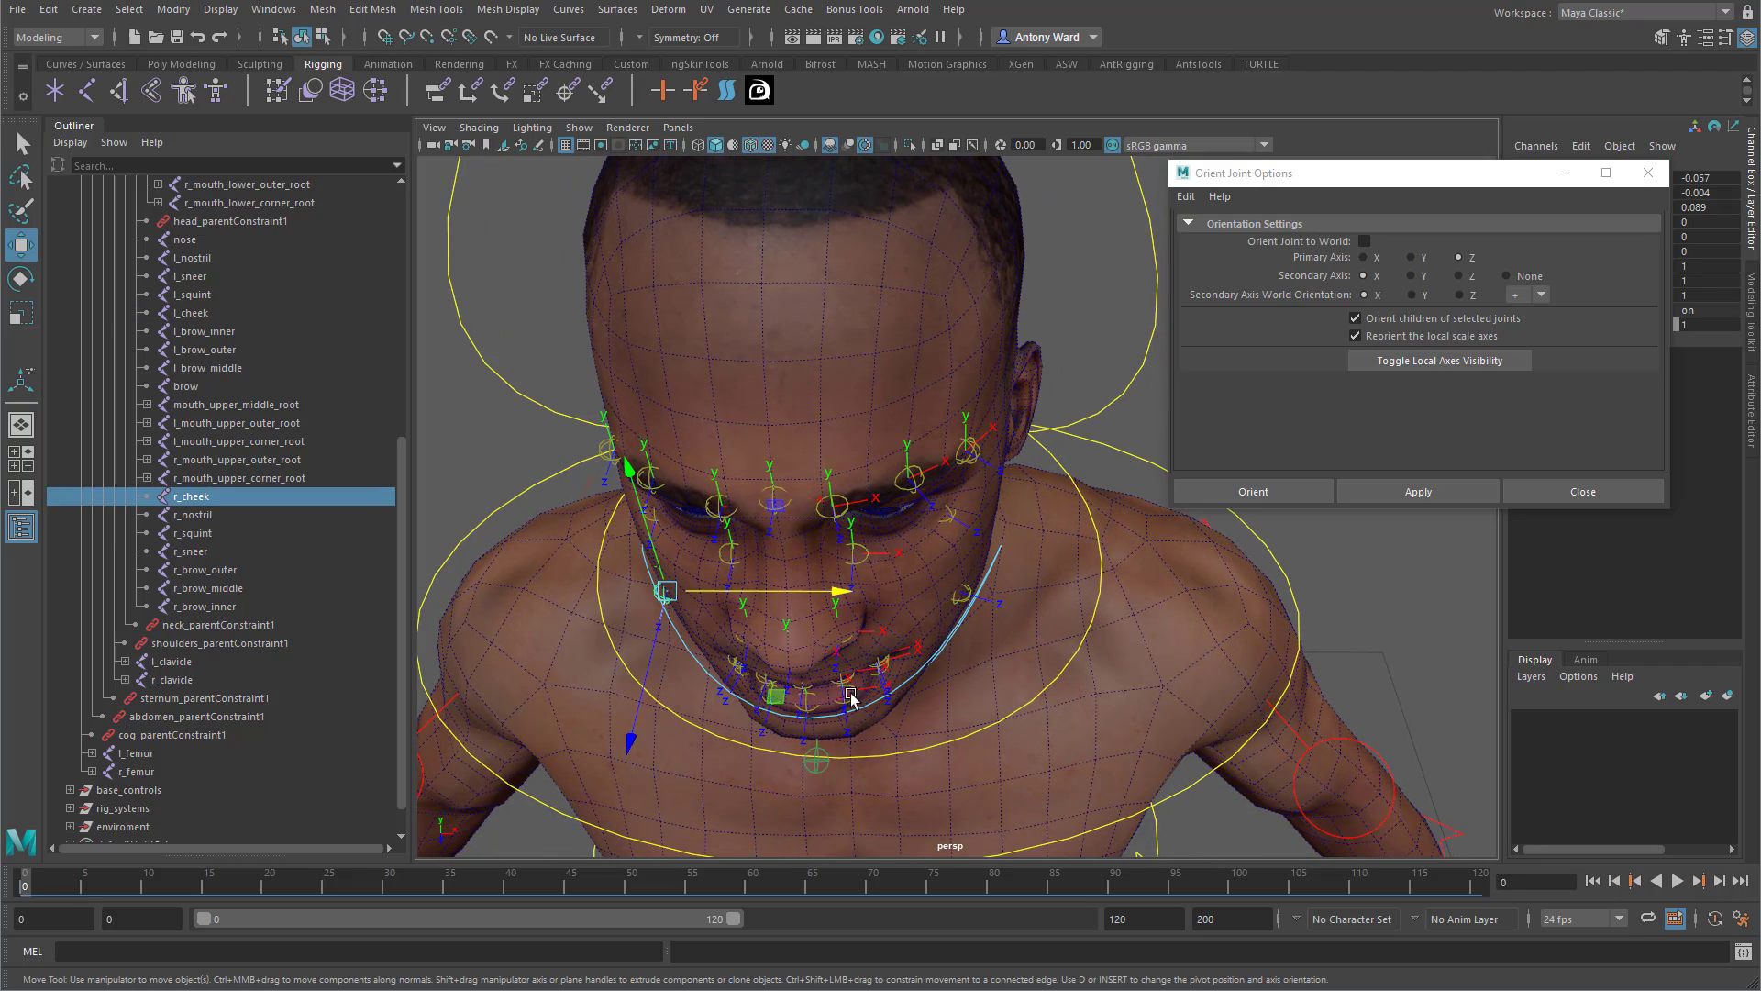
alt+drag(948, 674, 856, 583)
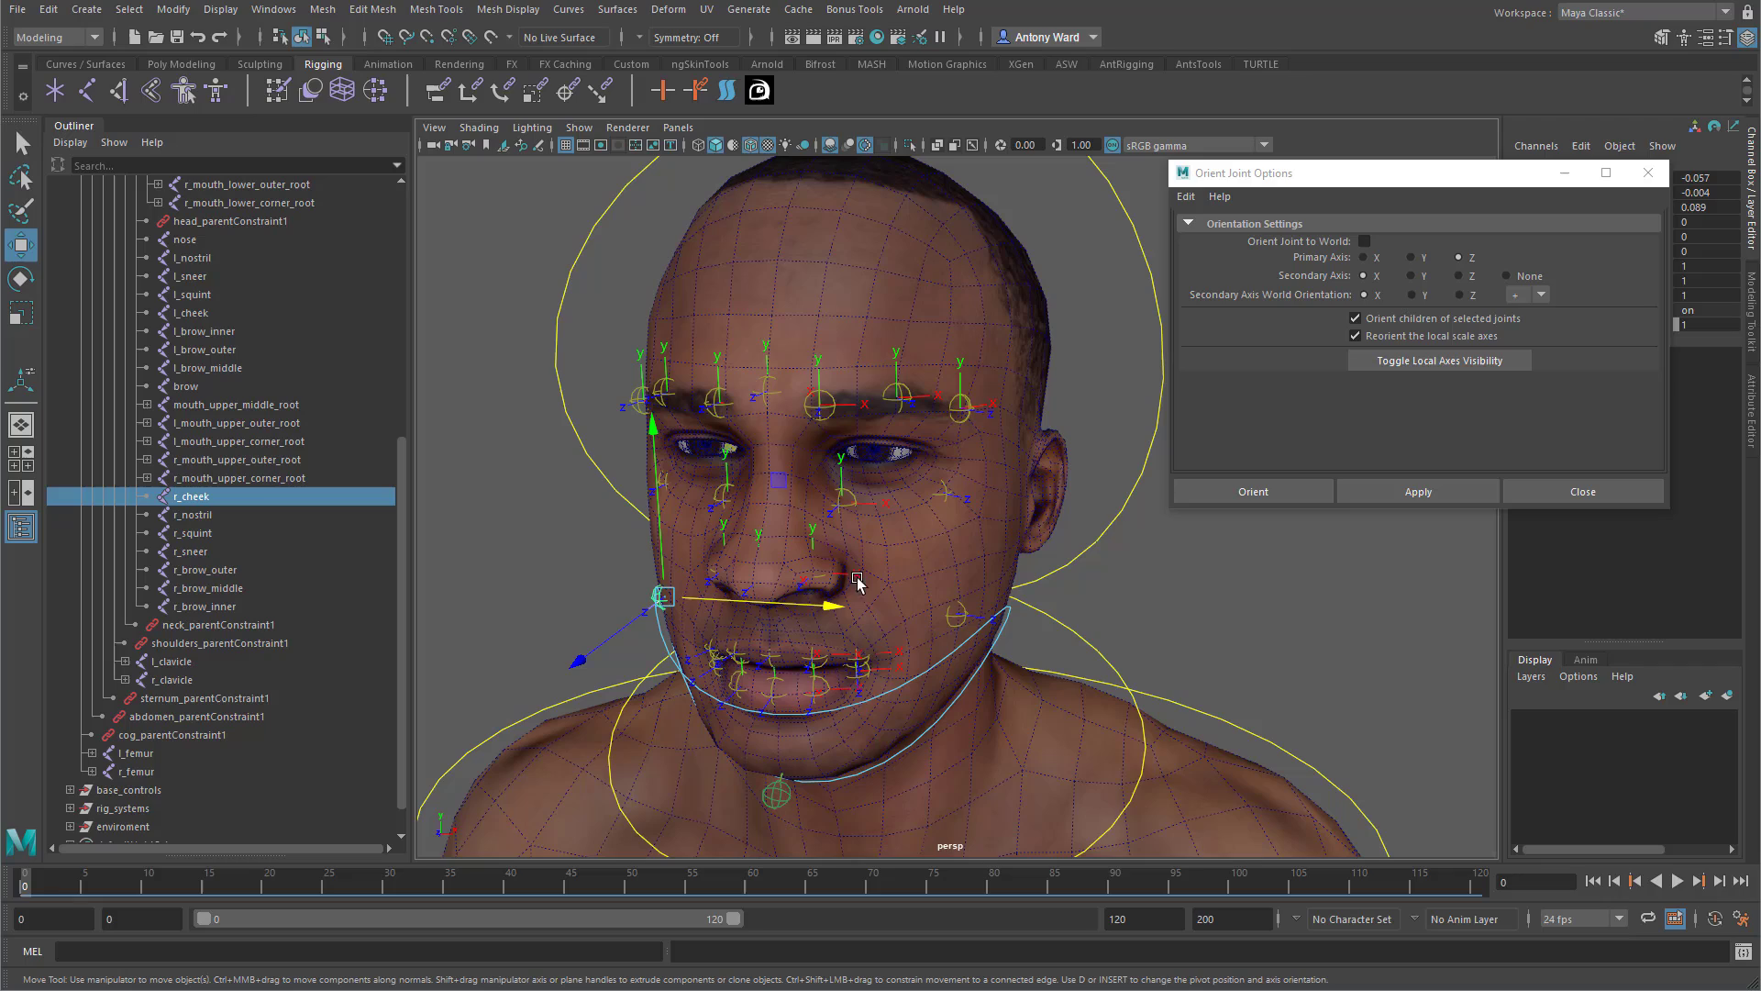
shift+click(712, 405)
shift+click(665, 394)
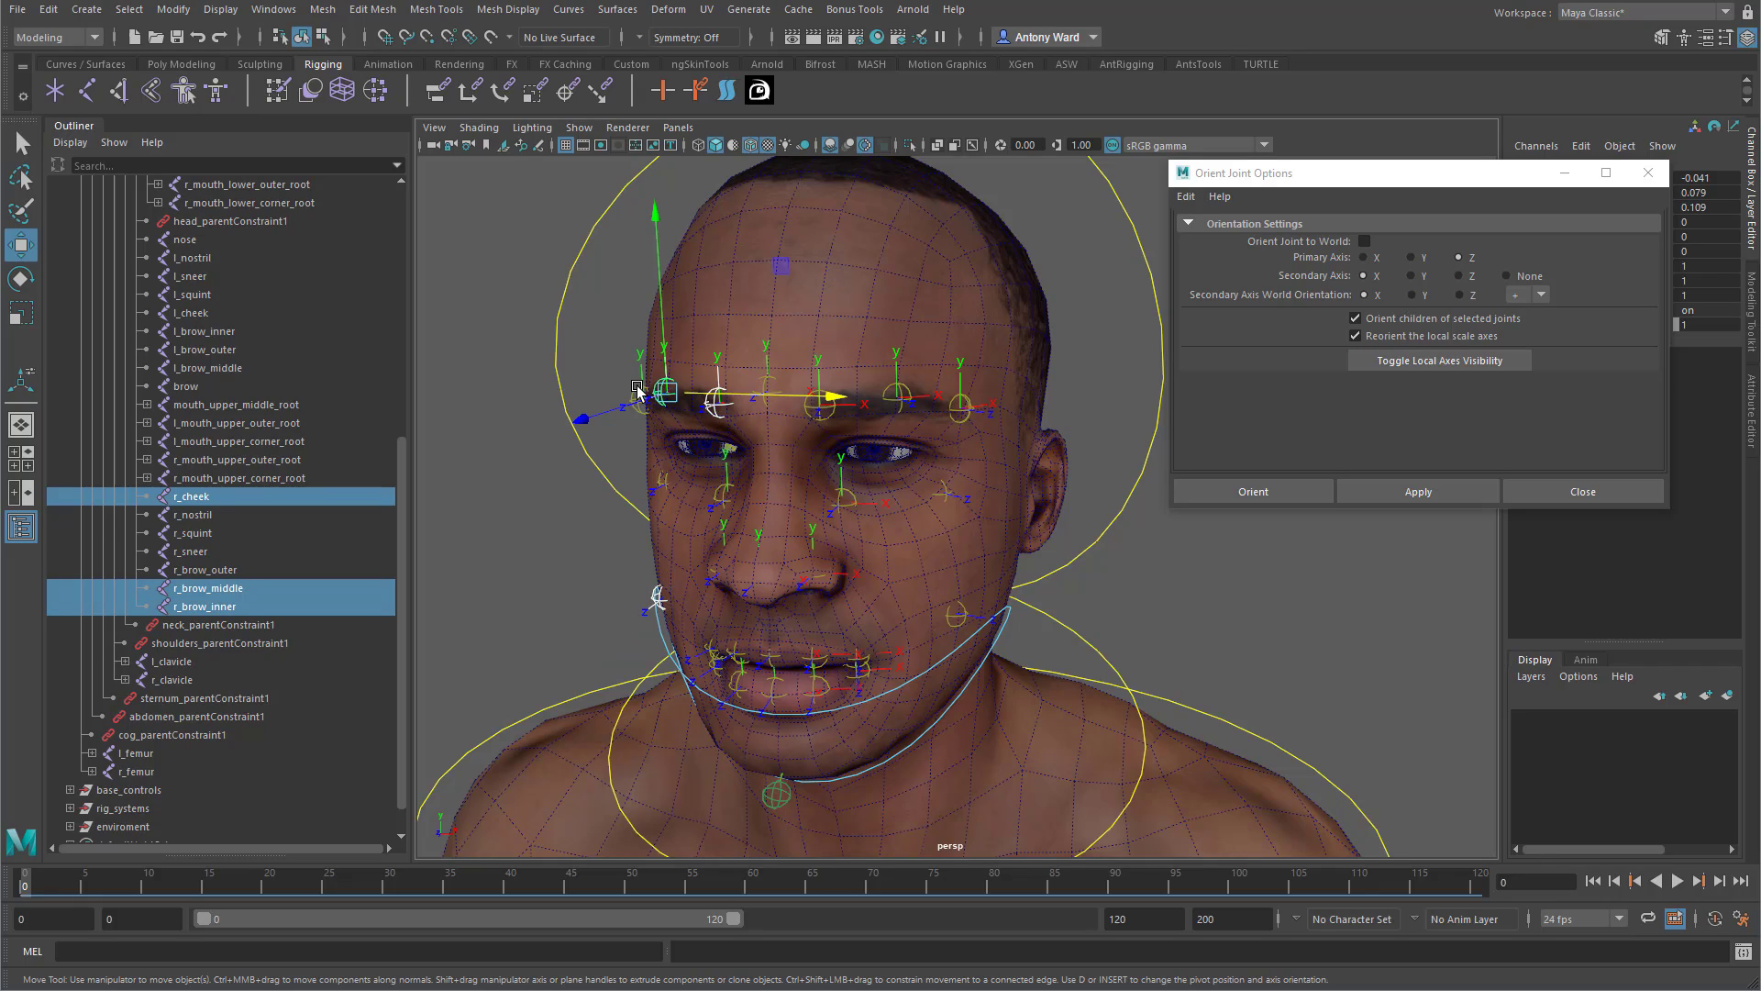
shift+click(639, 395)
key(Delete)
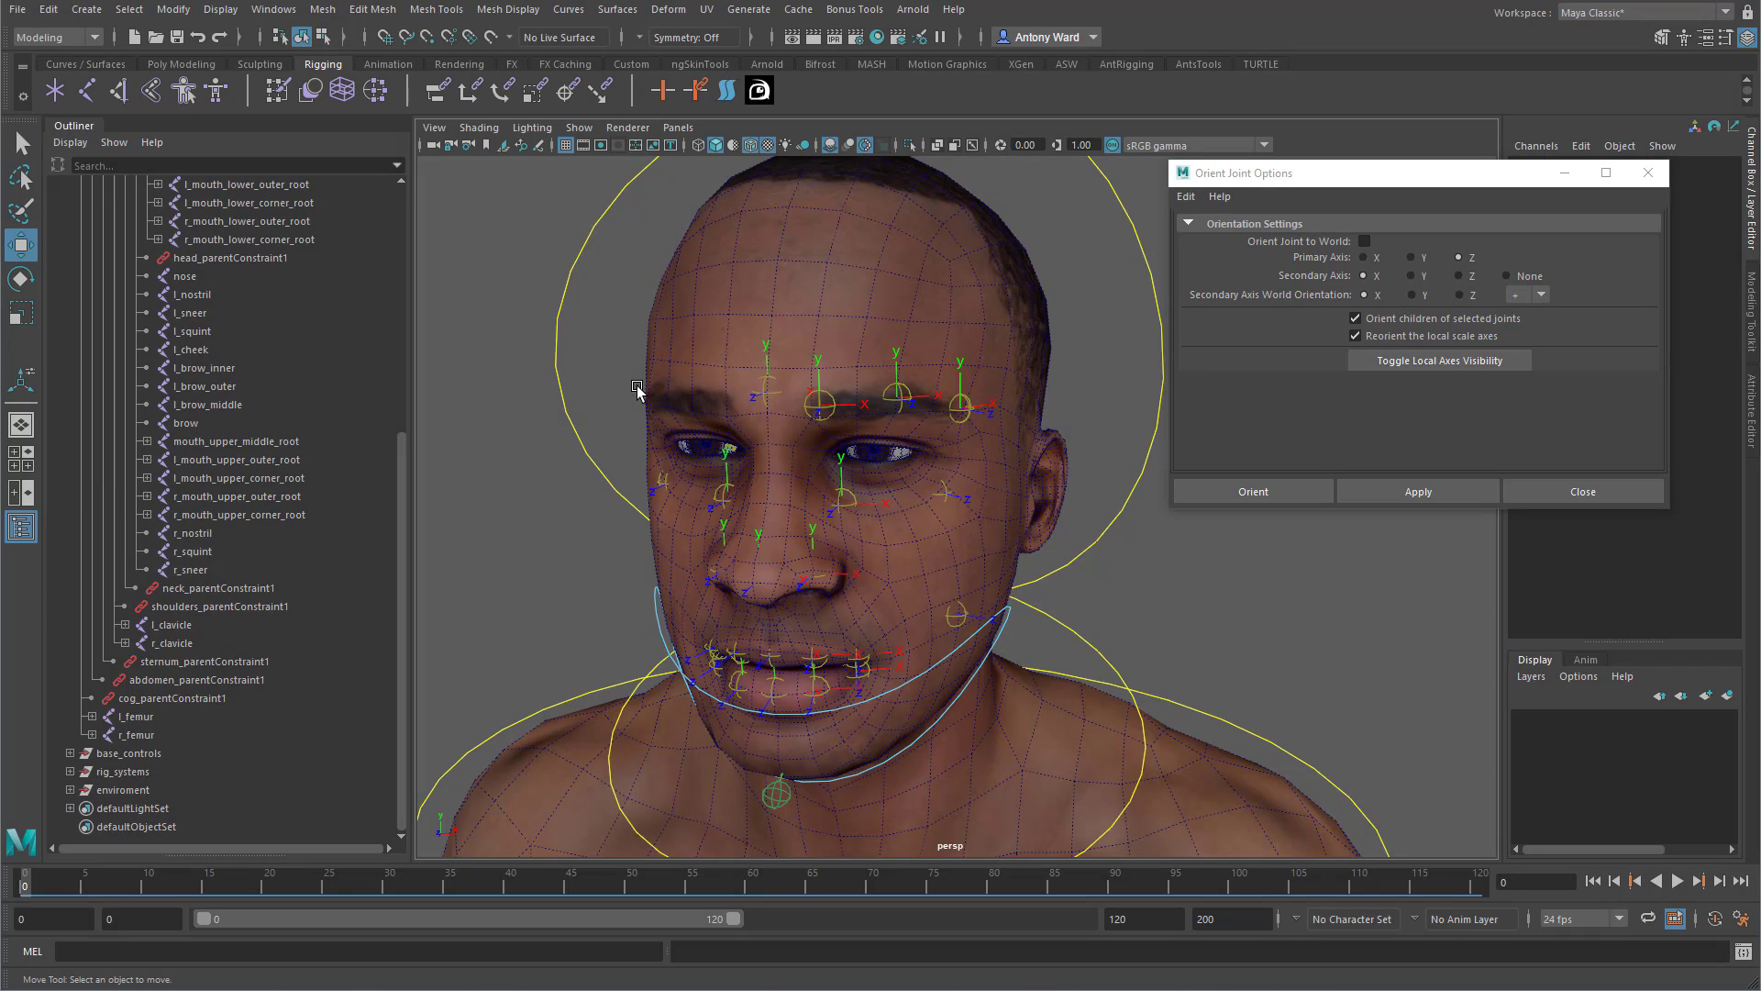
alt+drag(908, 629, 898, 613)
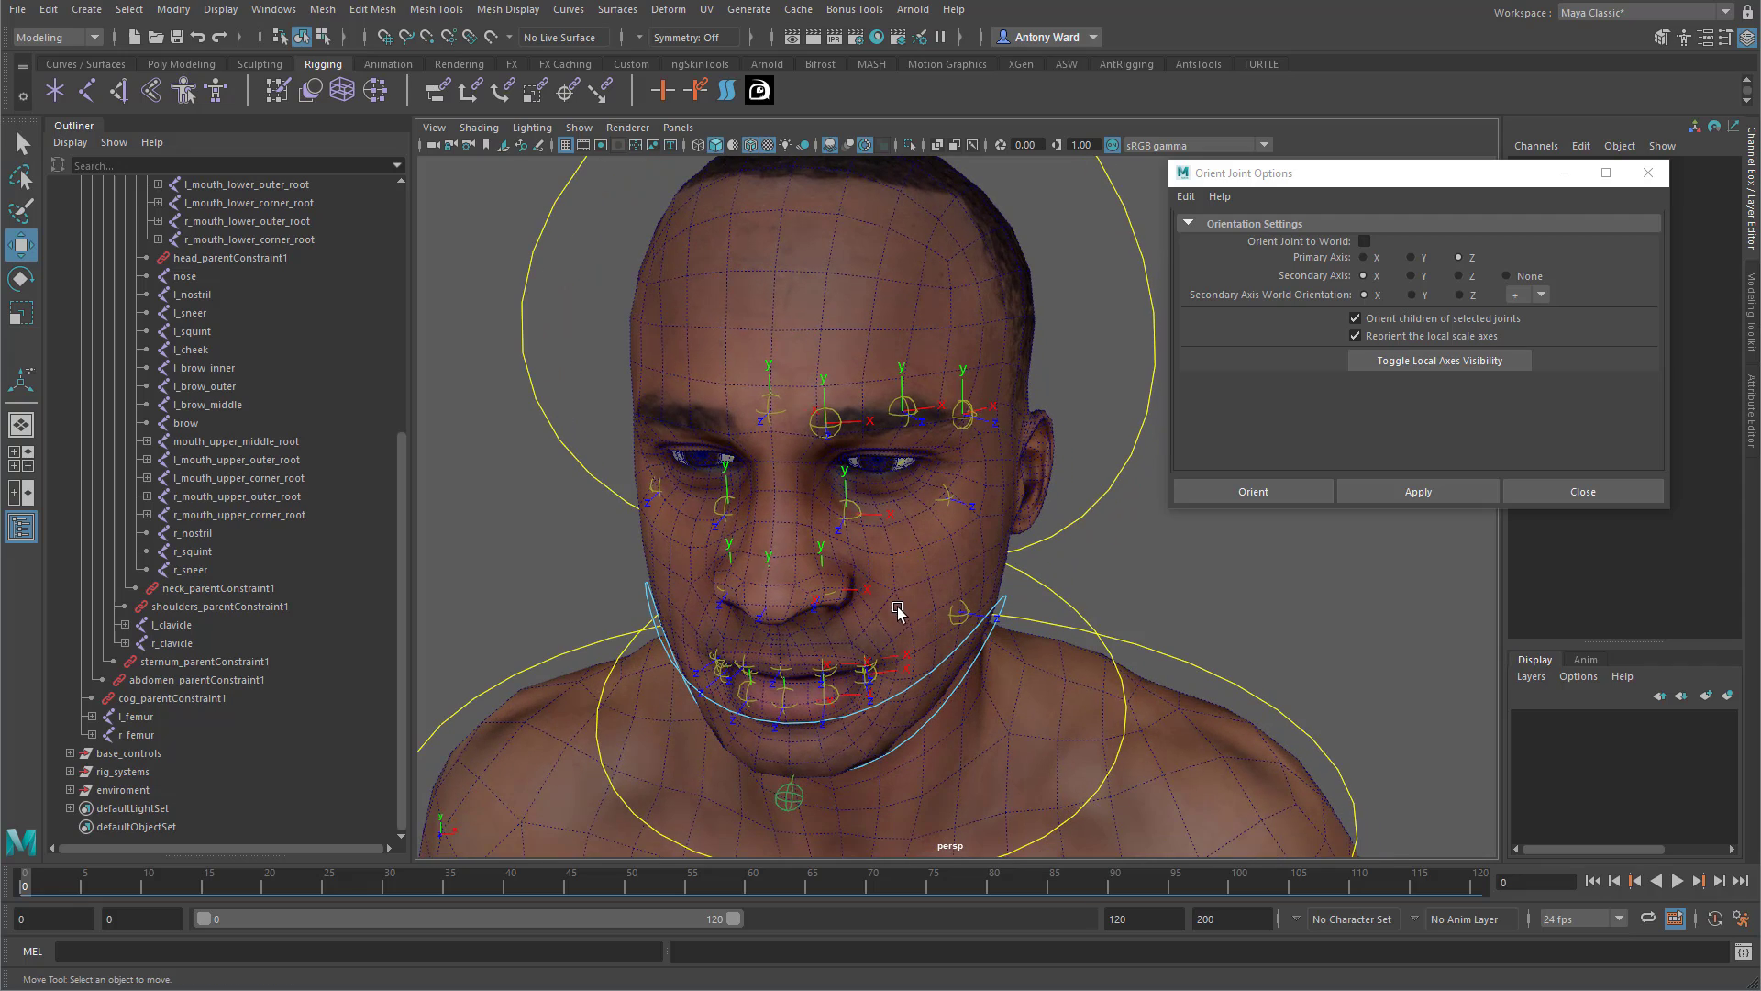
click(649, 489)
key(Delete)
alt+drag(986, 530, 972, 521)
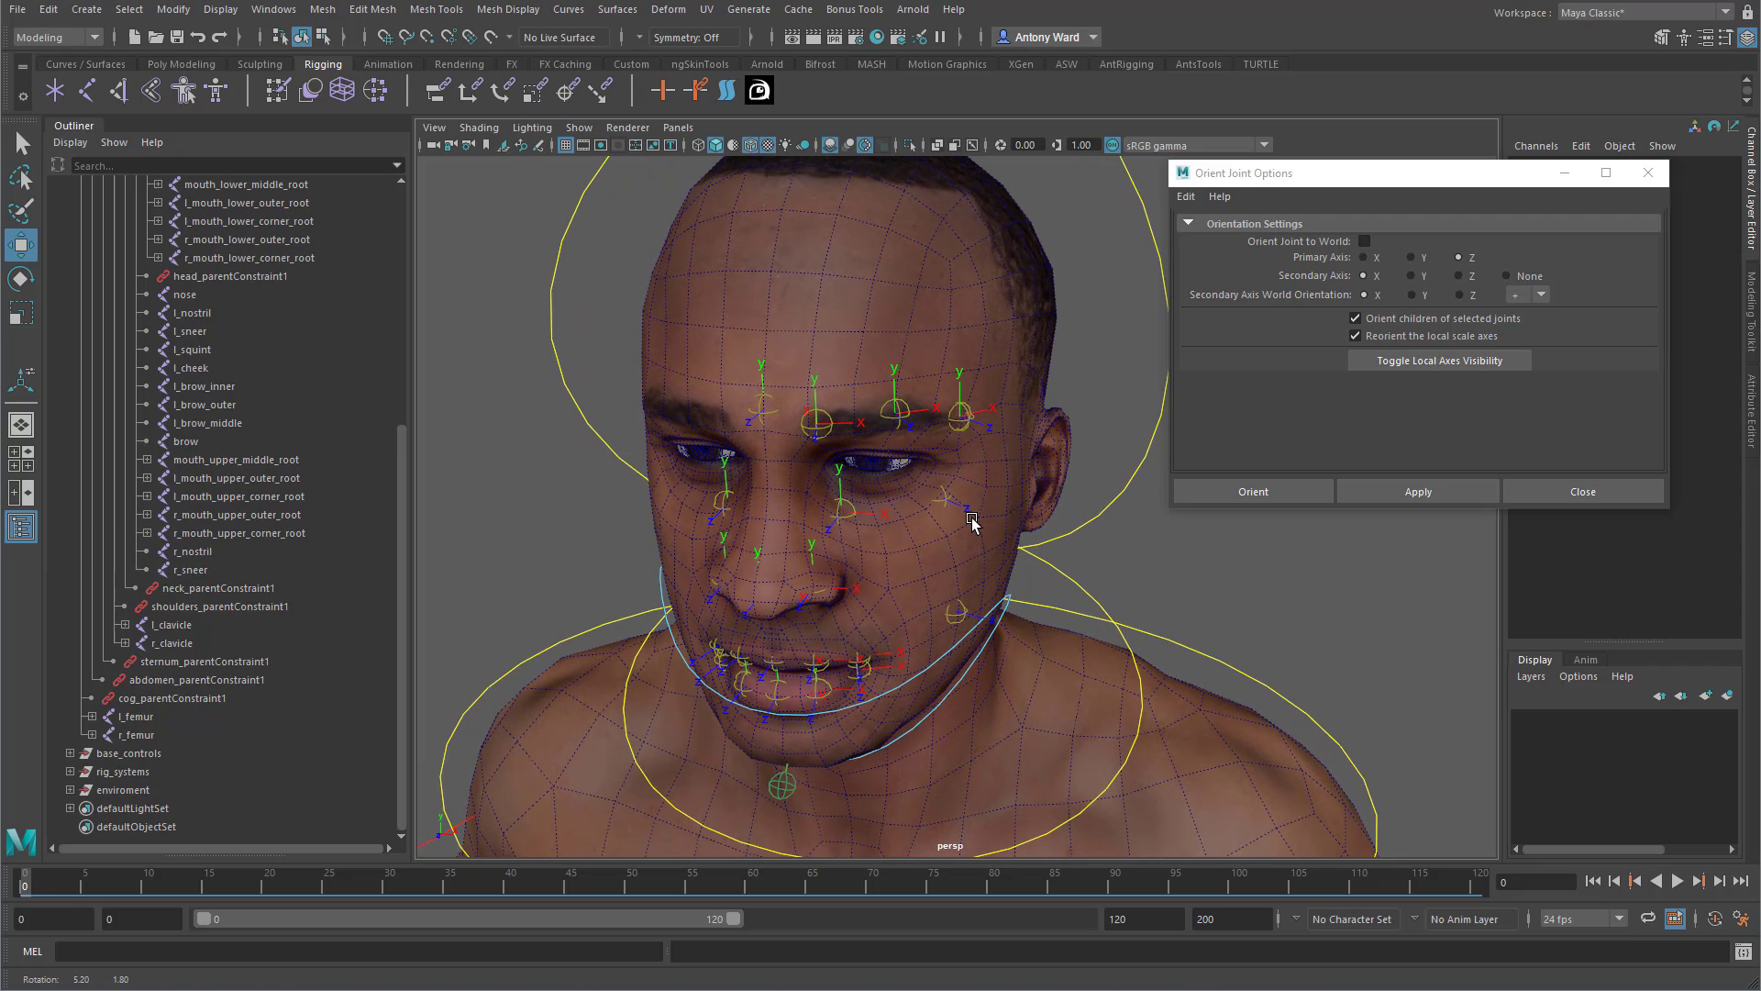
Mirror the l_brow_inner joint across YZ with the Orientation function, replacing l_ with r_ in the name.
click(817, 428)
key(space)
click(720, 500)
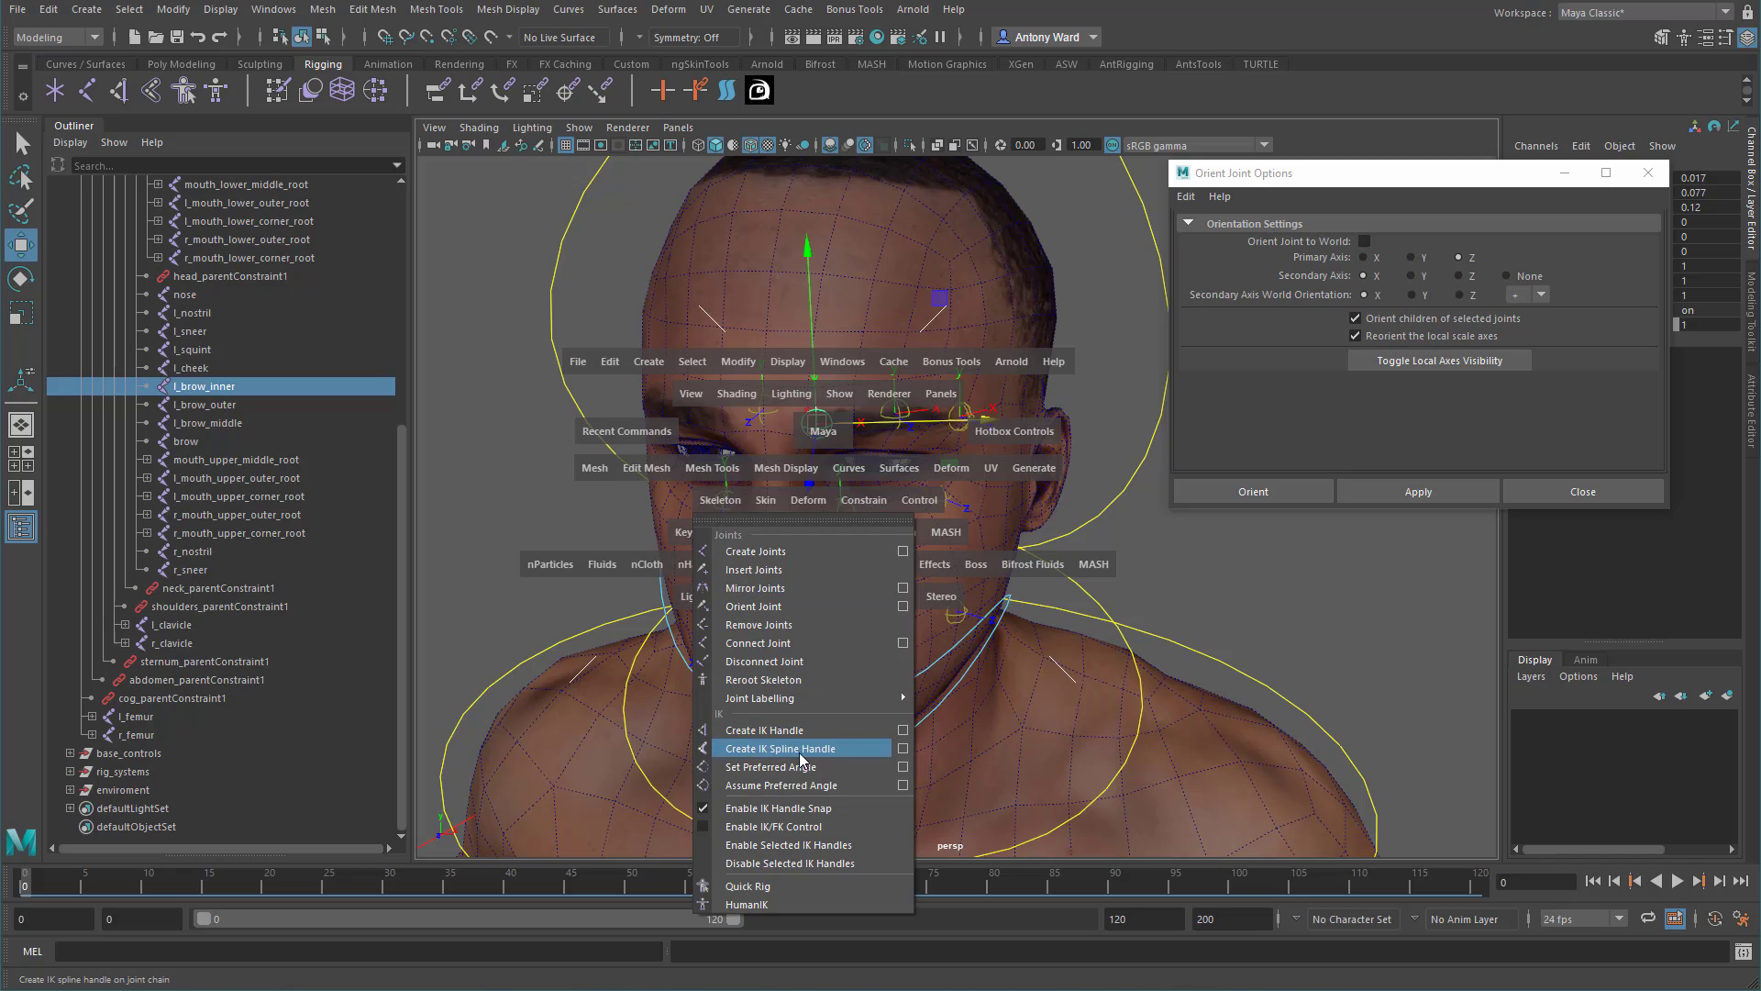
click(903, 588)
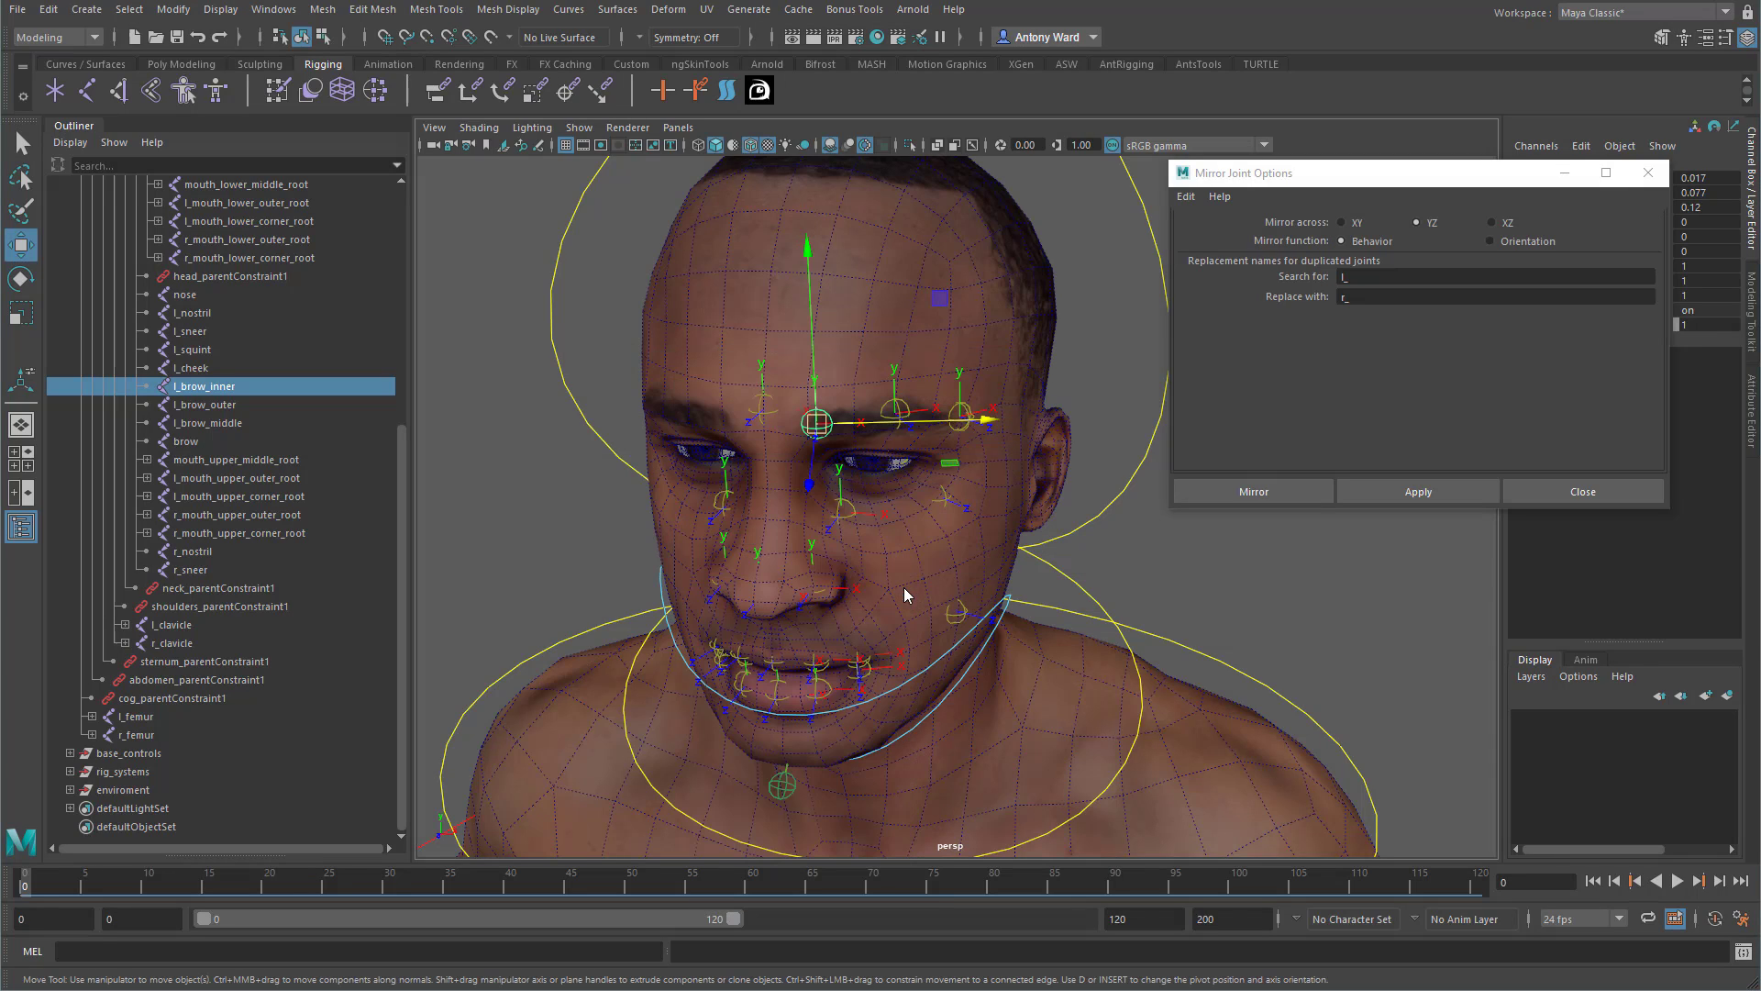
click(1533, 241)
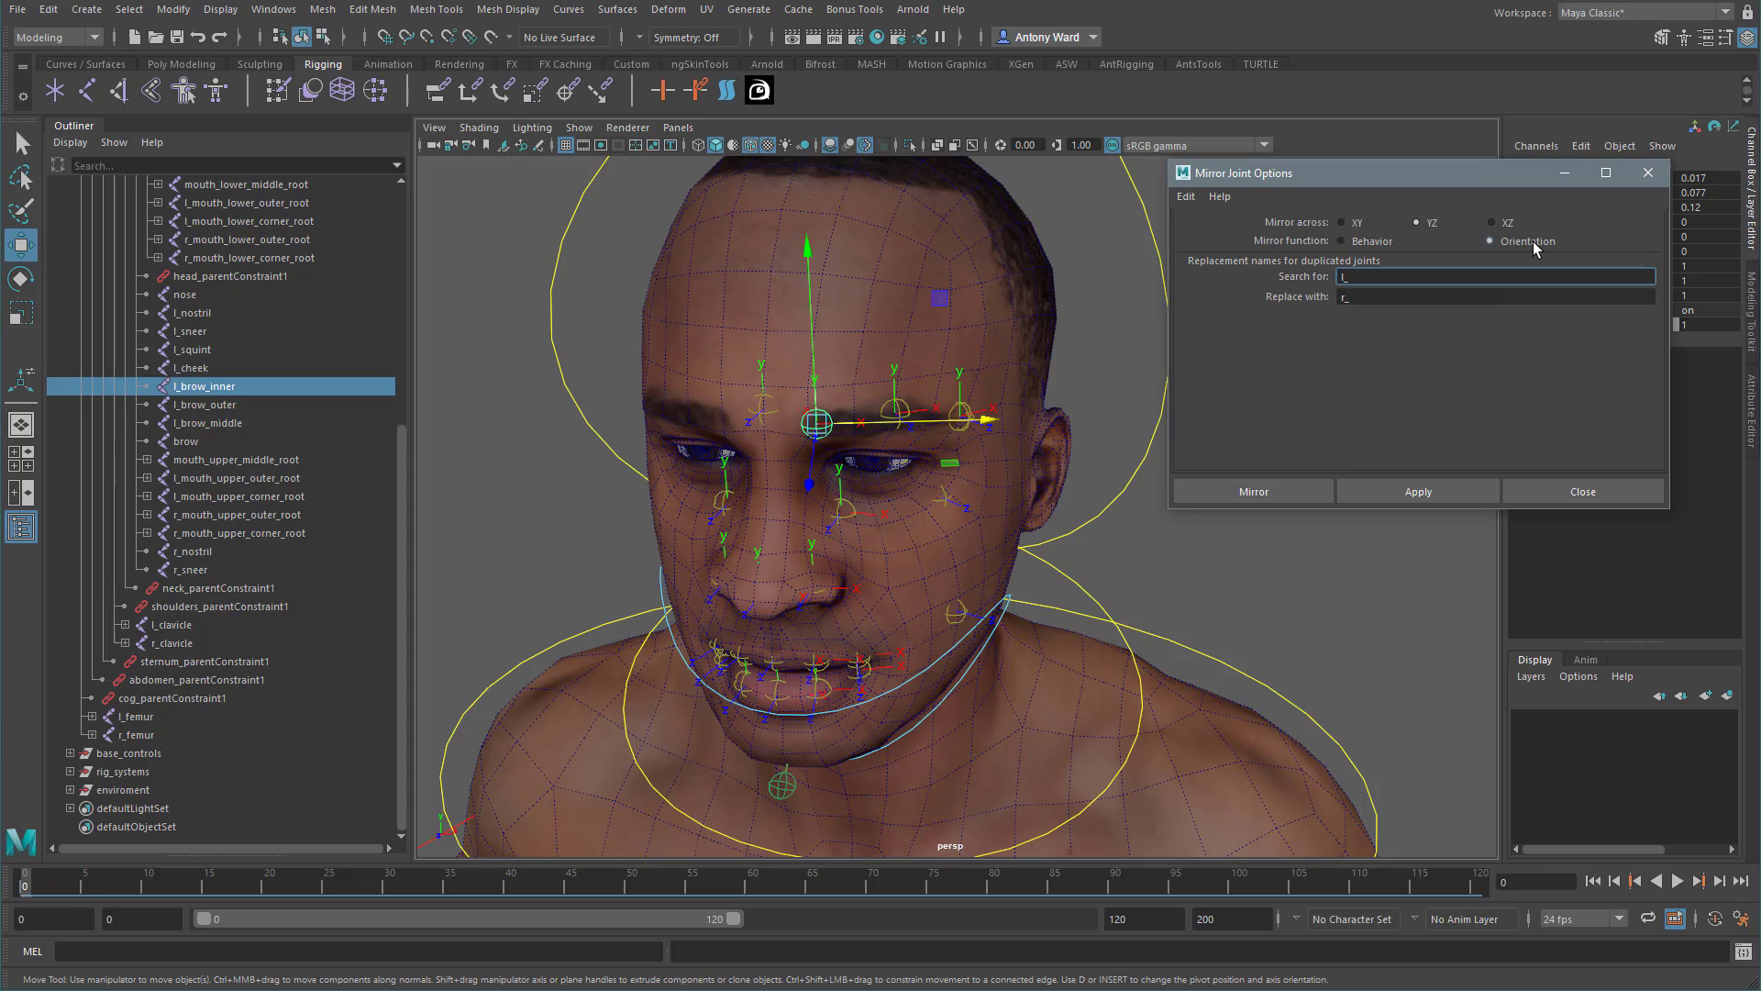
click(1406, 491)
alt+drag(672, 526, 892, 573)
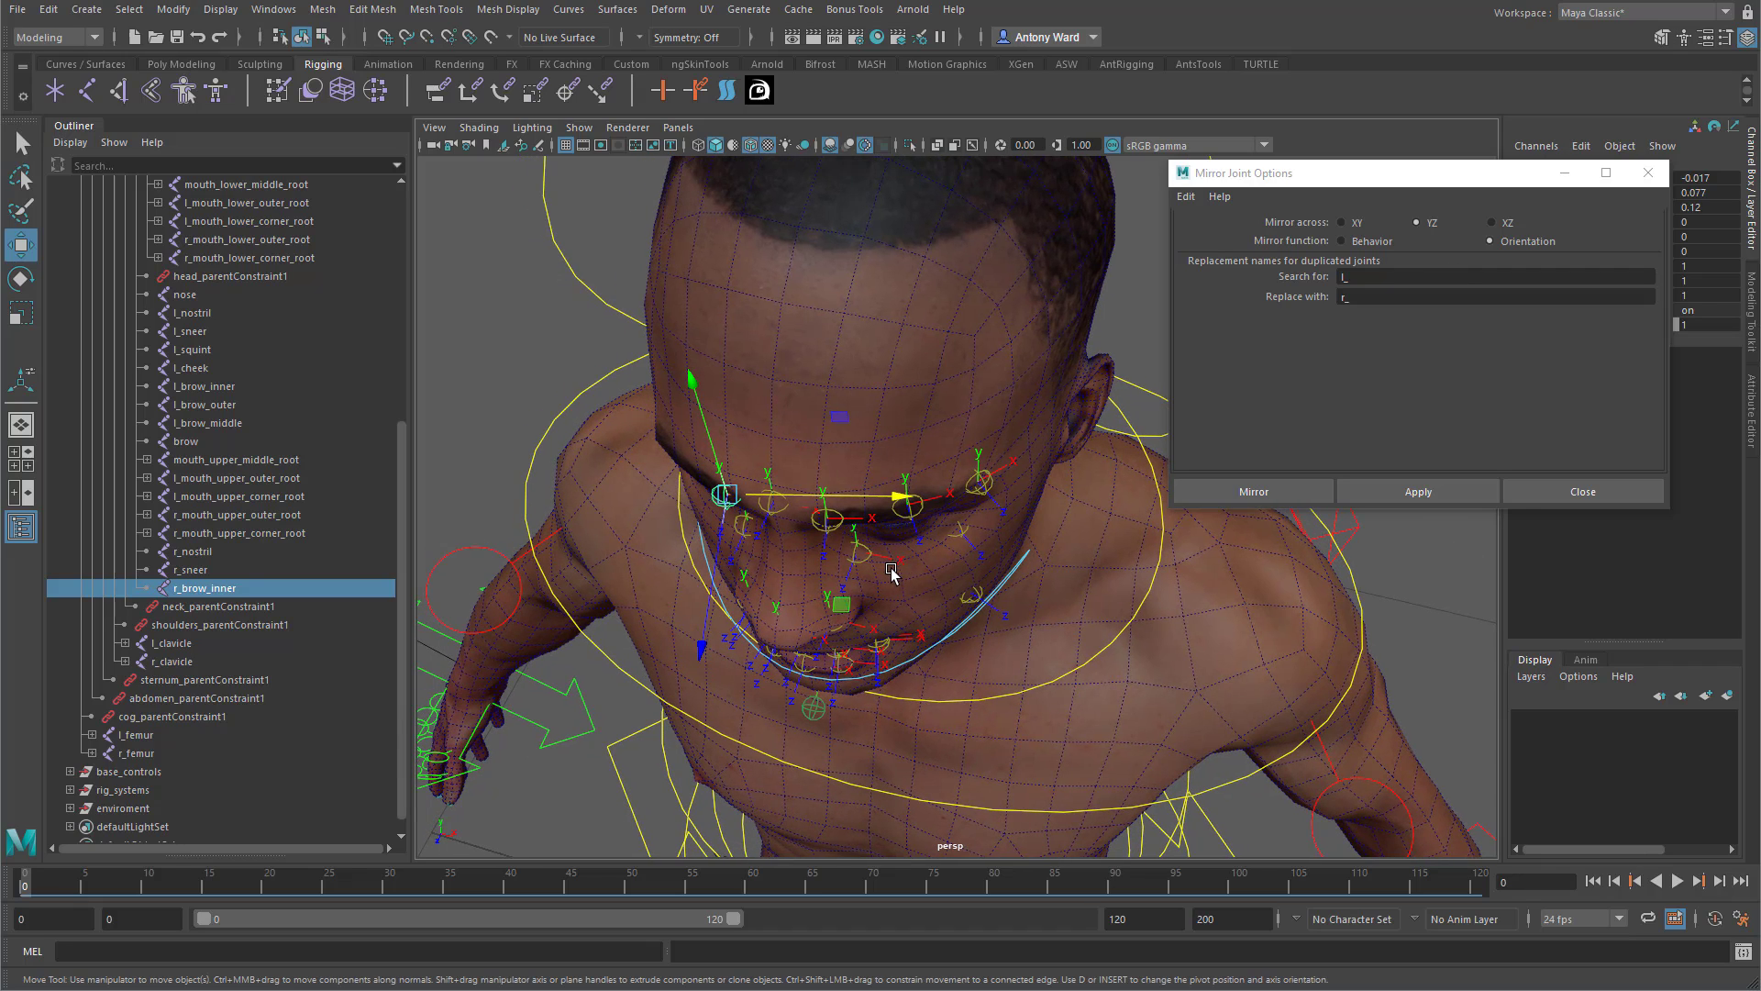
Close the mirror options and delete the mirrored r_brow_inner joint.
click(1554, 487)
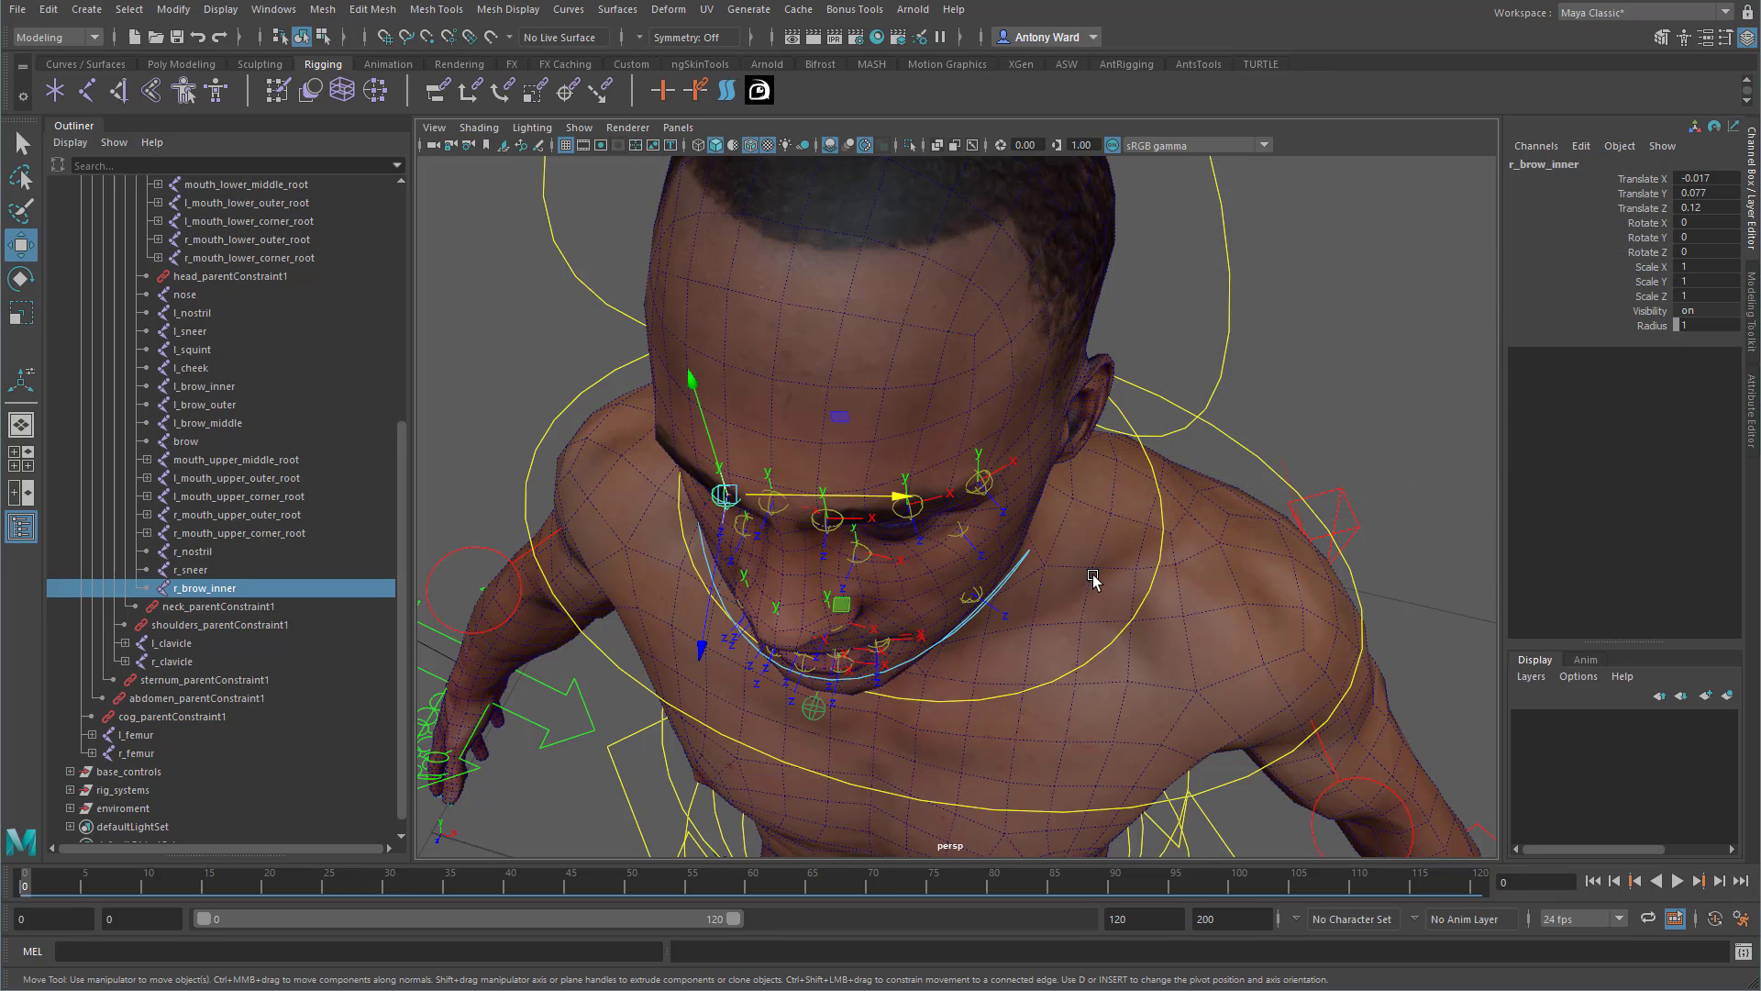
alt+drag(1100, 589, 1097, 578)
key(Delete)
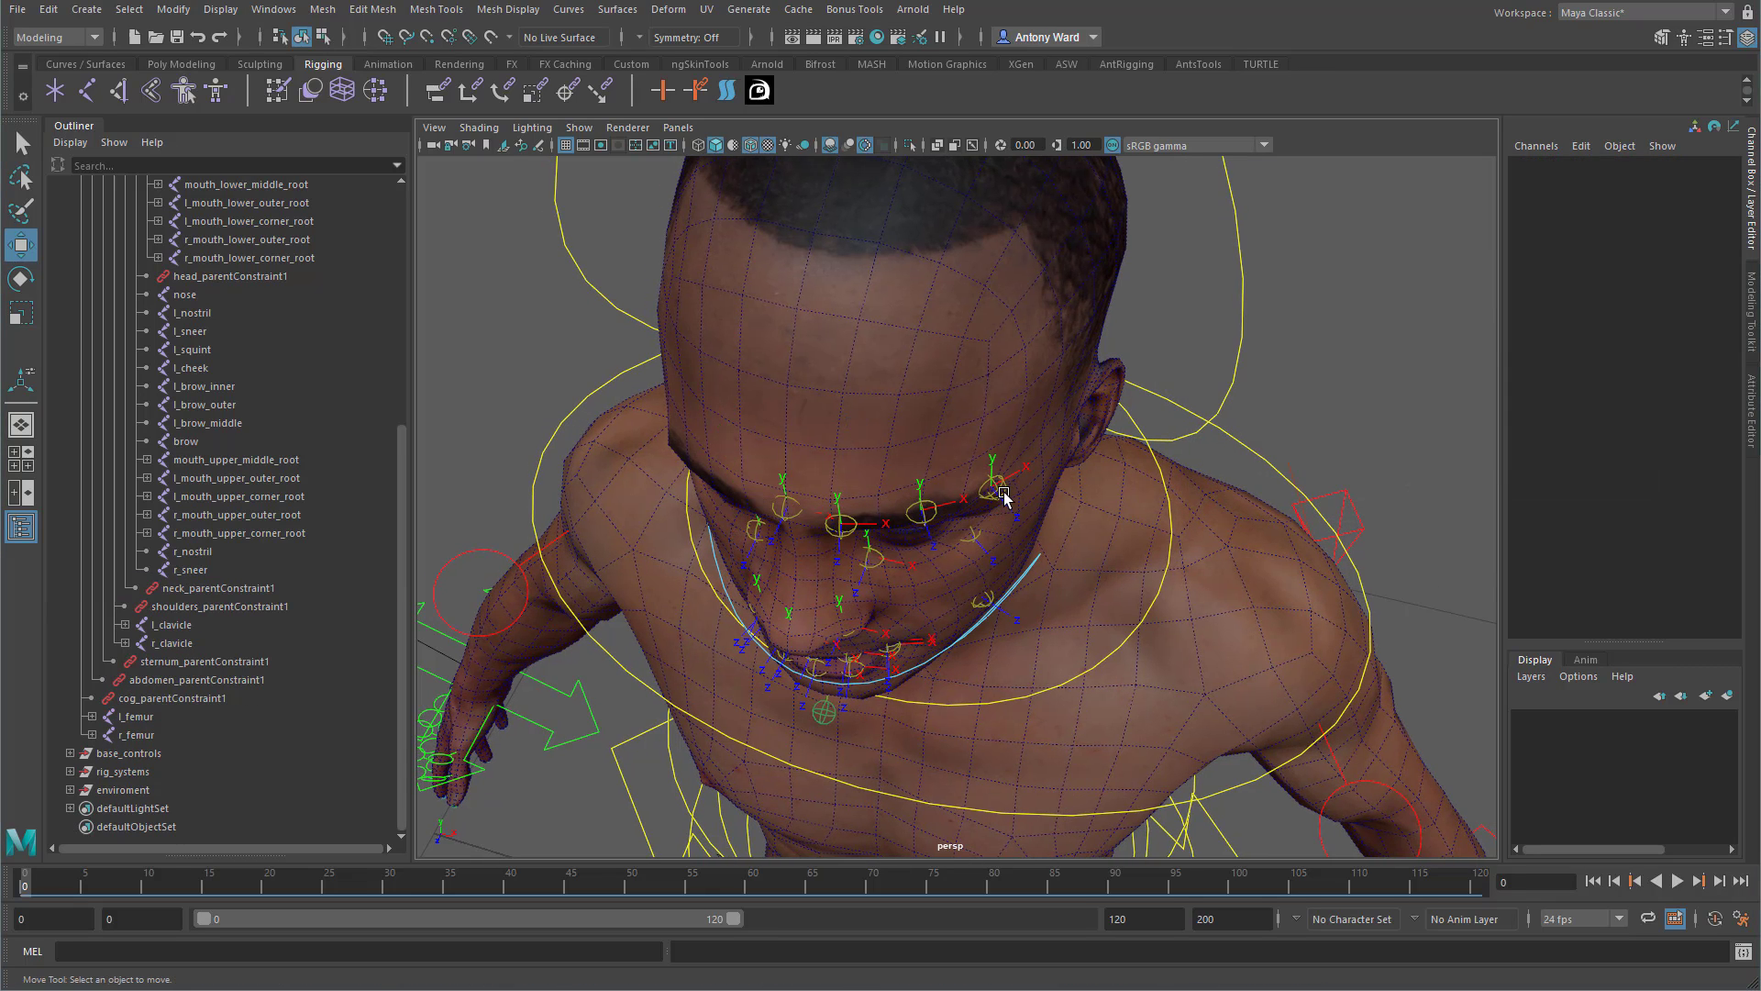
Duplicate the l_brow_outer, l_brow_middle, l_brow_inner, l_squint and l_cheek joints.
click(1003, 495)
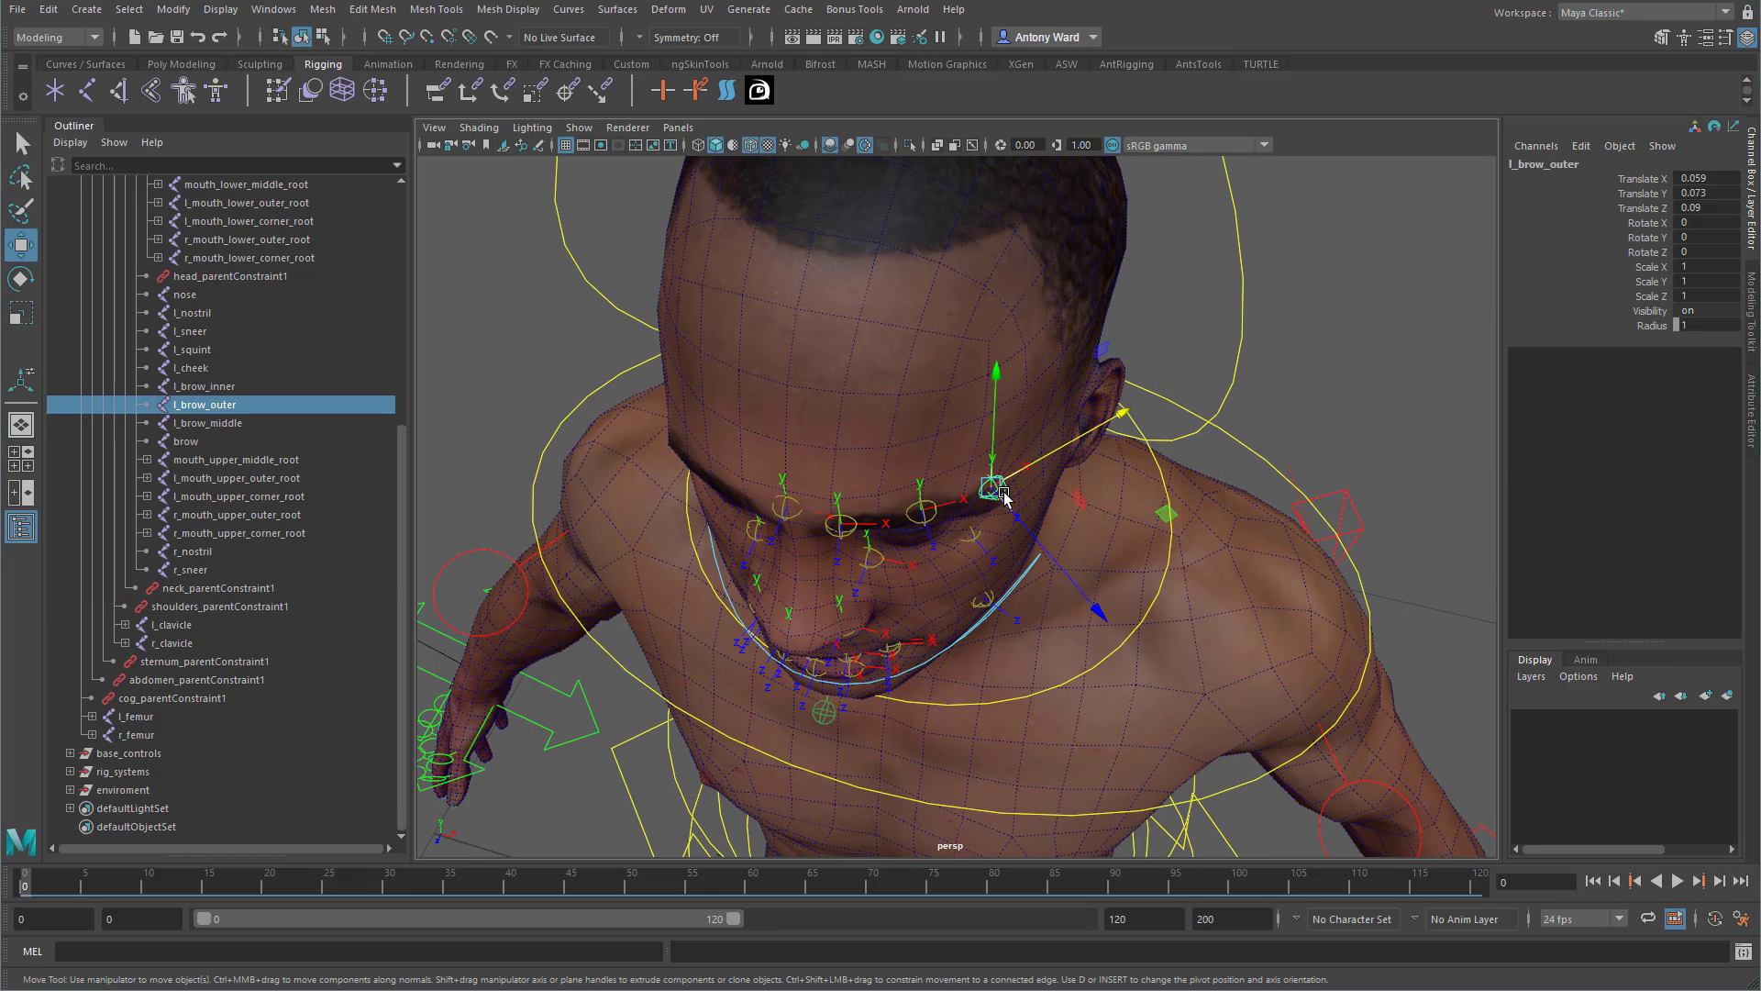
shift+click(924, 523)
shift+click(840, 528)
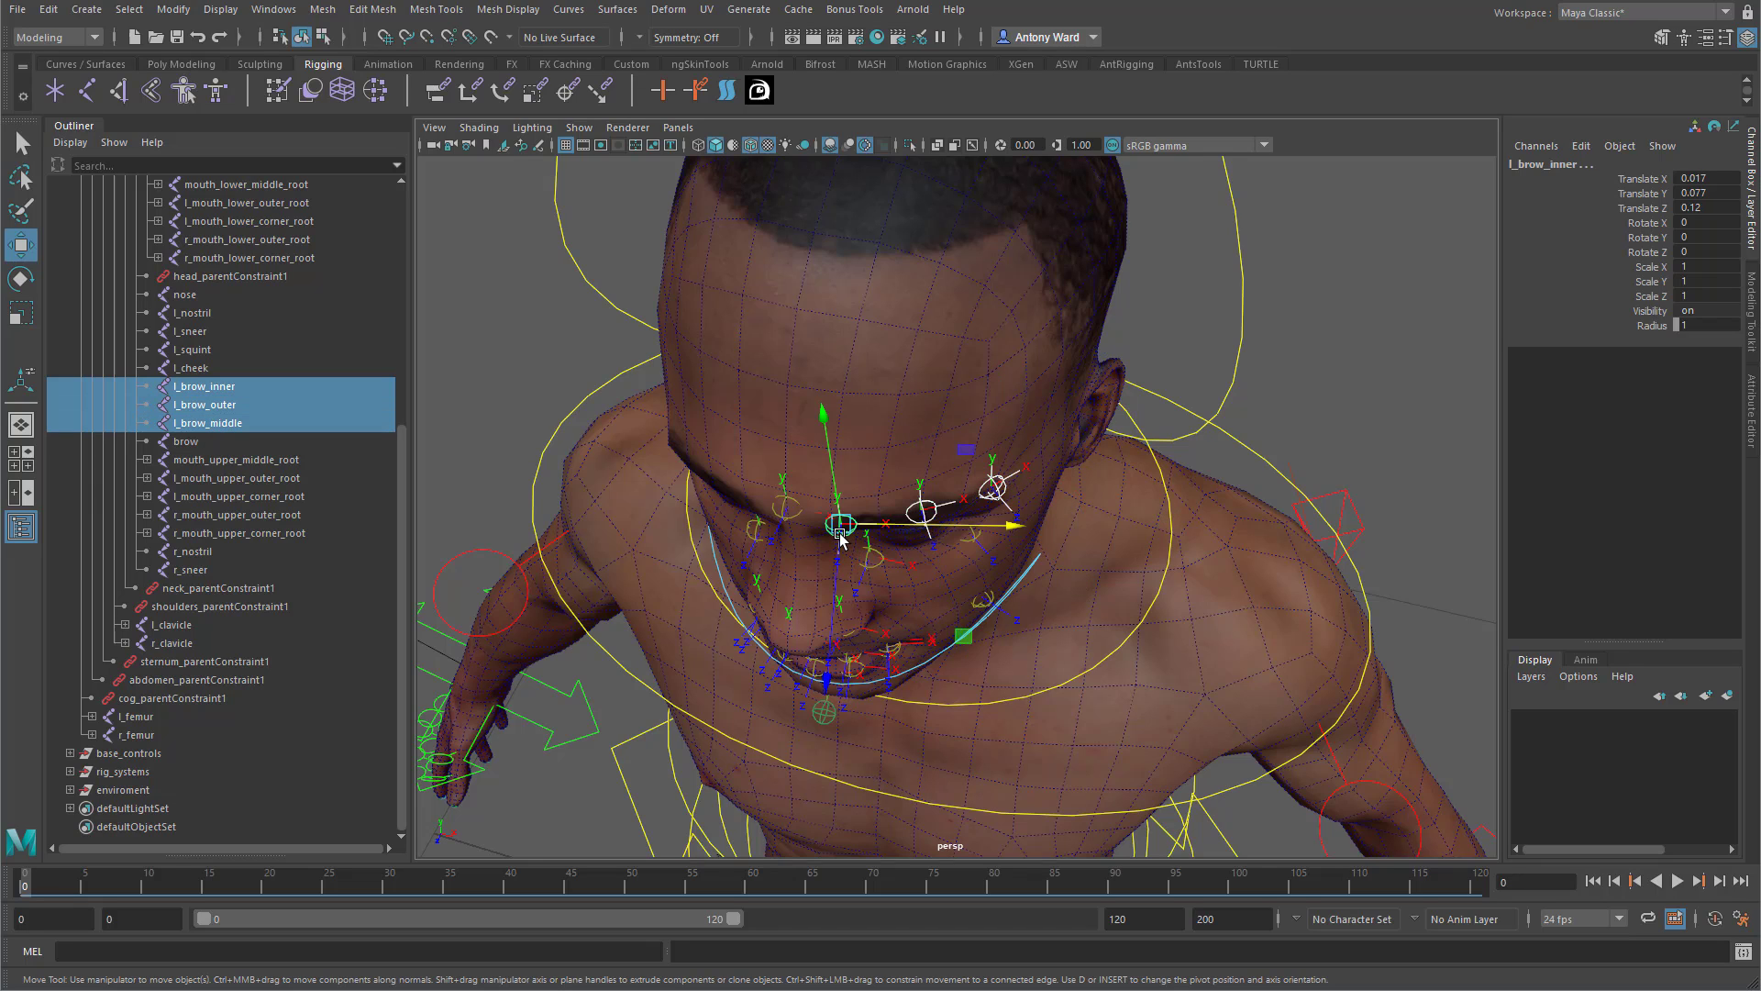
shift+click(976, 546)
alt+drag(975, 546, 983, 642)
shift+click(983, 645)
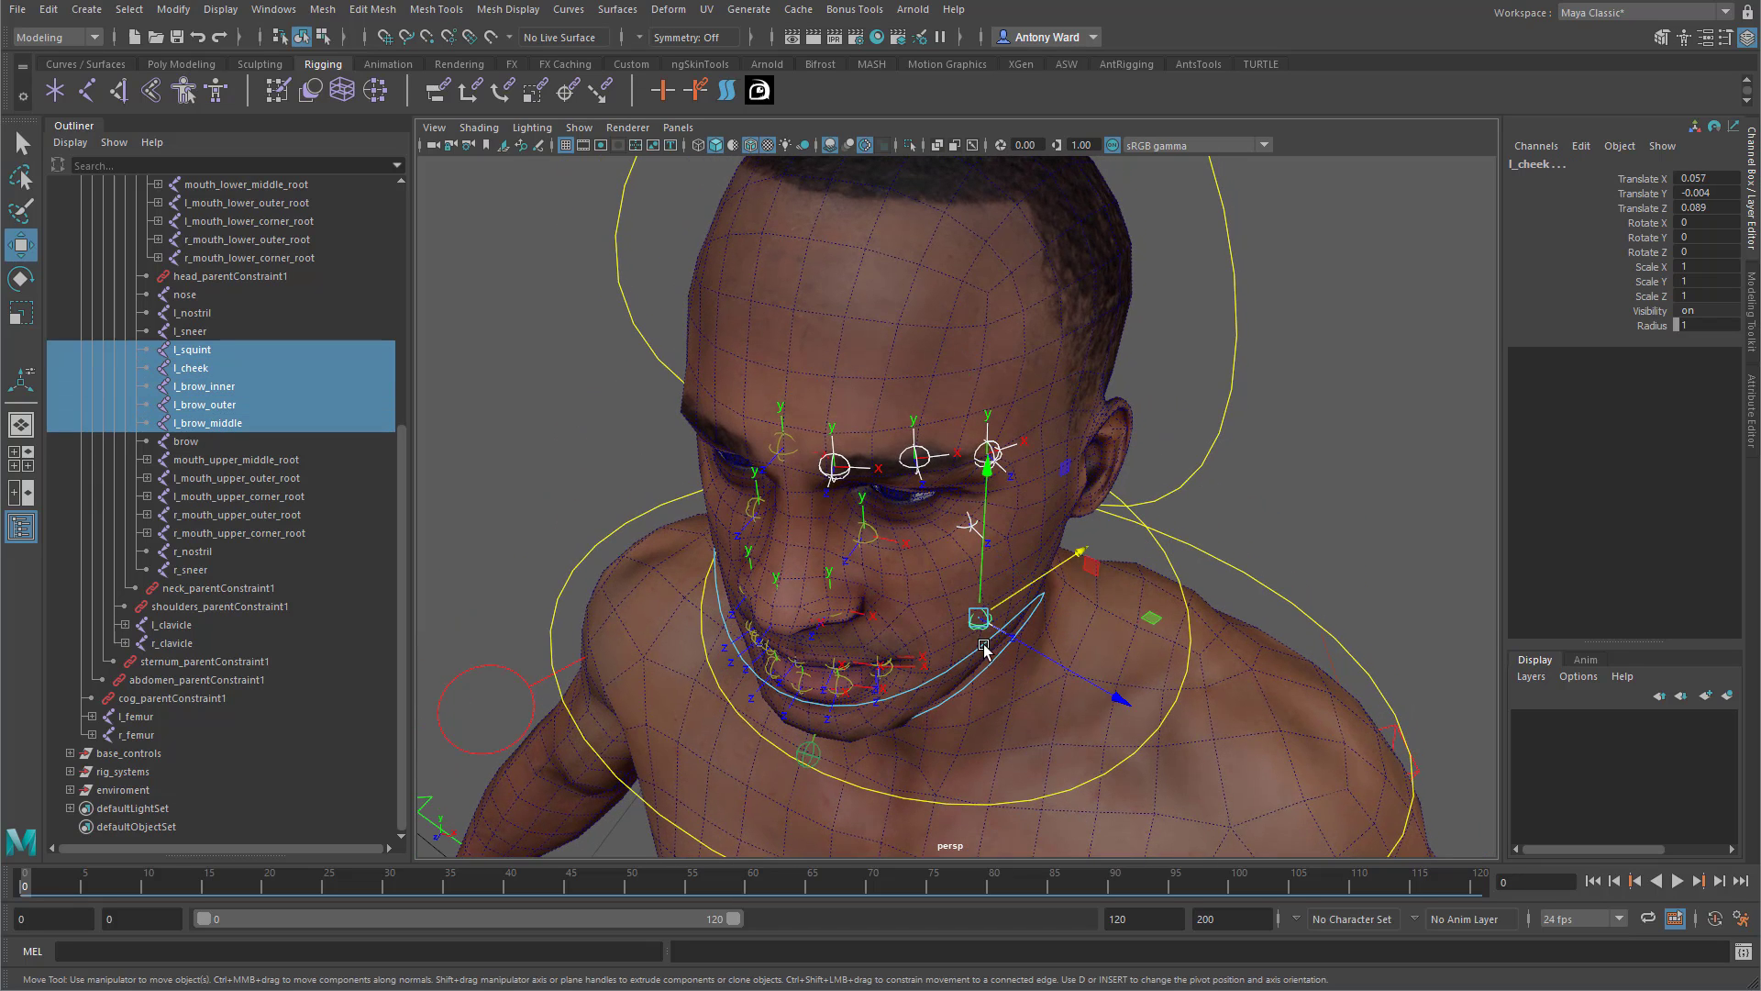
alt+drag(1123, 532, 1121, 594)
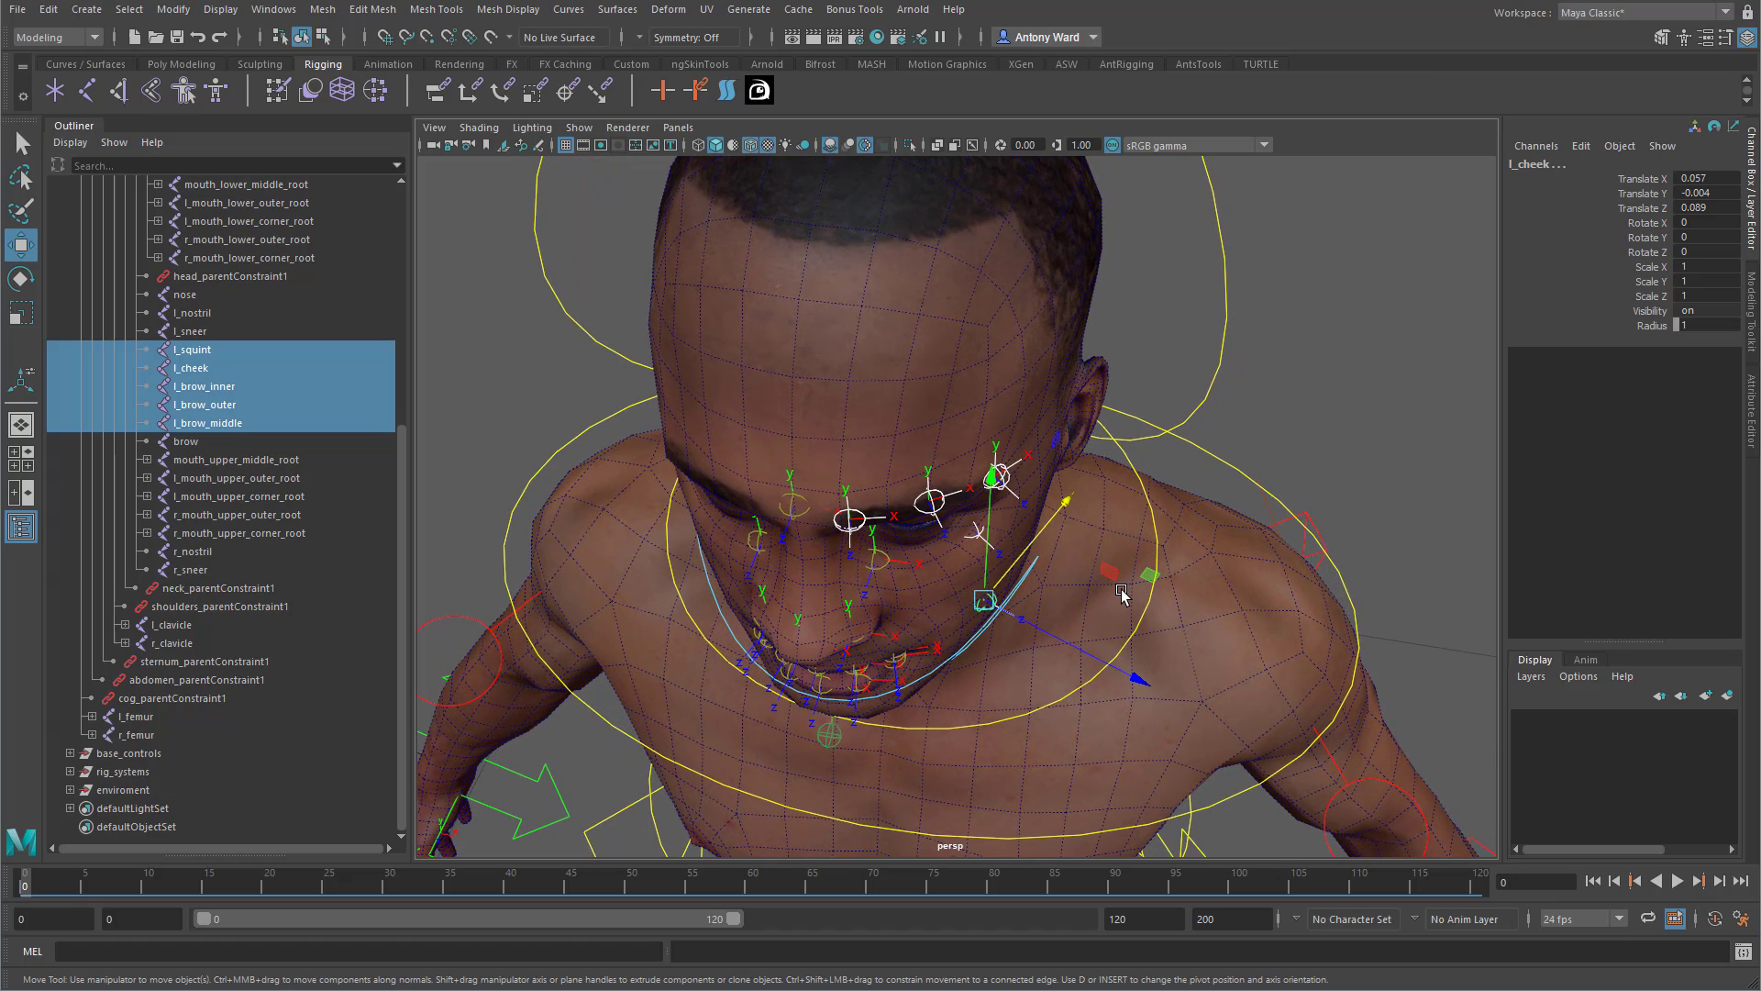
key(ctrl+d)
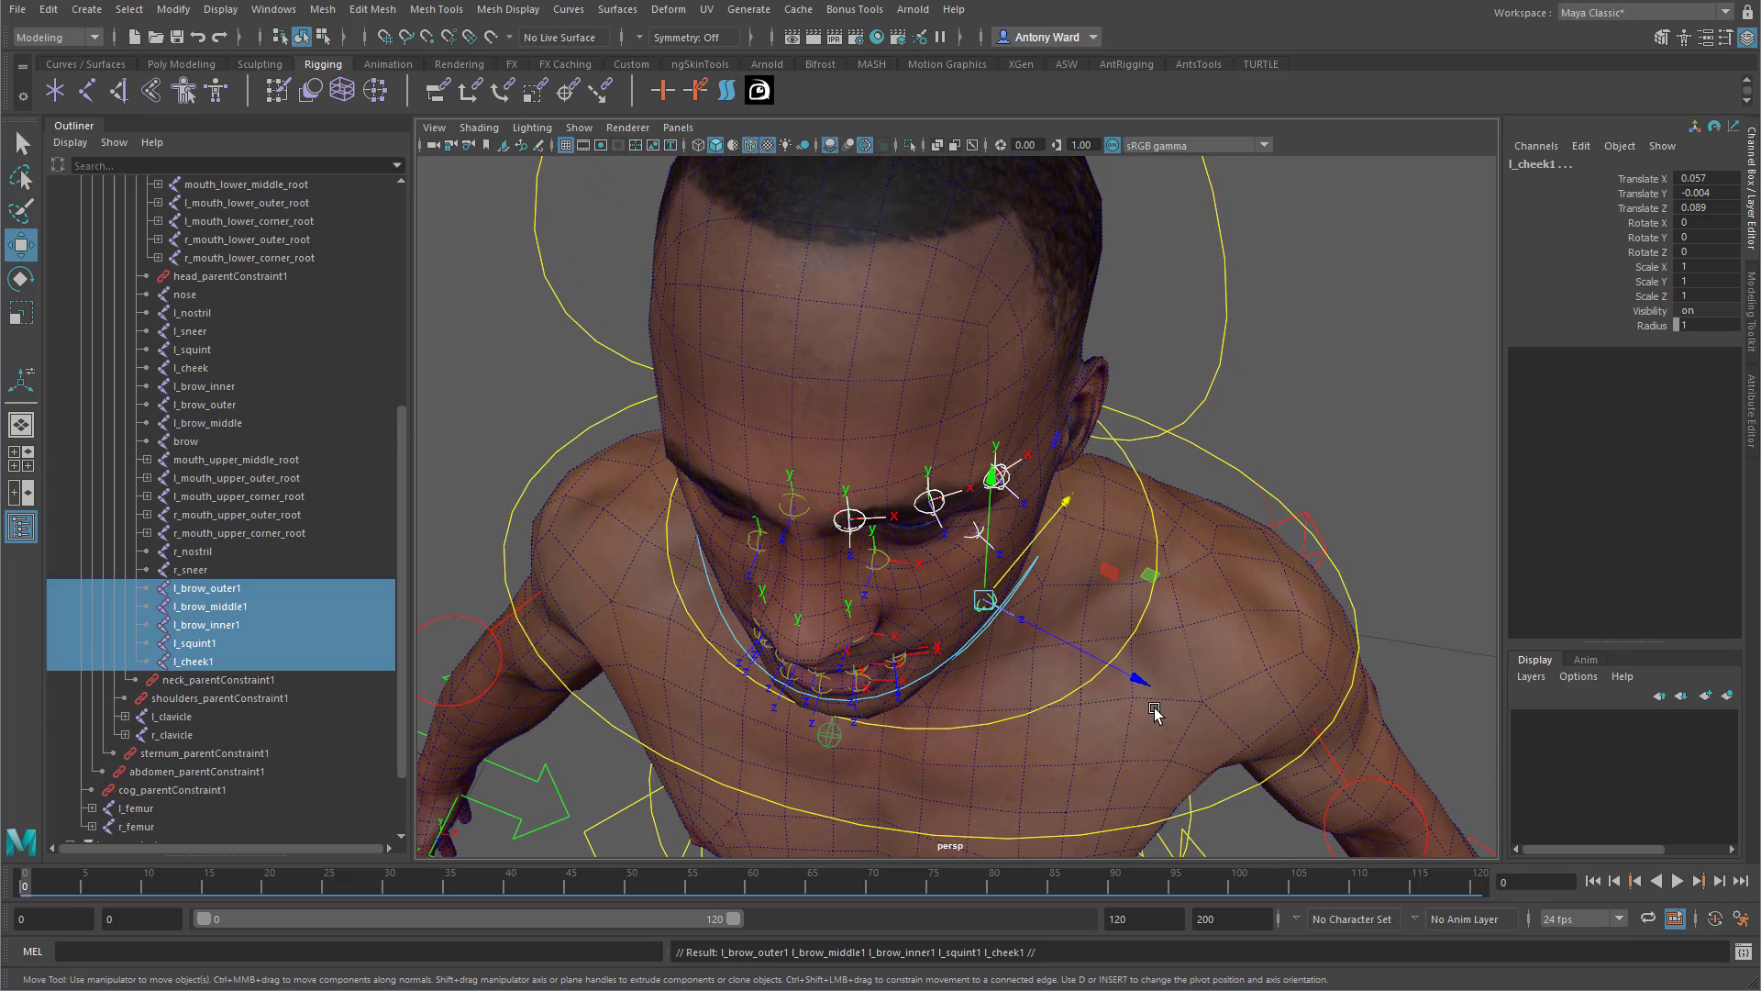
Move the five duplicated joints away from the face along their local Z axis by about 0.027 units.
drag(1144, 684, 1173, 693)
drag(1206, 706, 1215, 712)
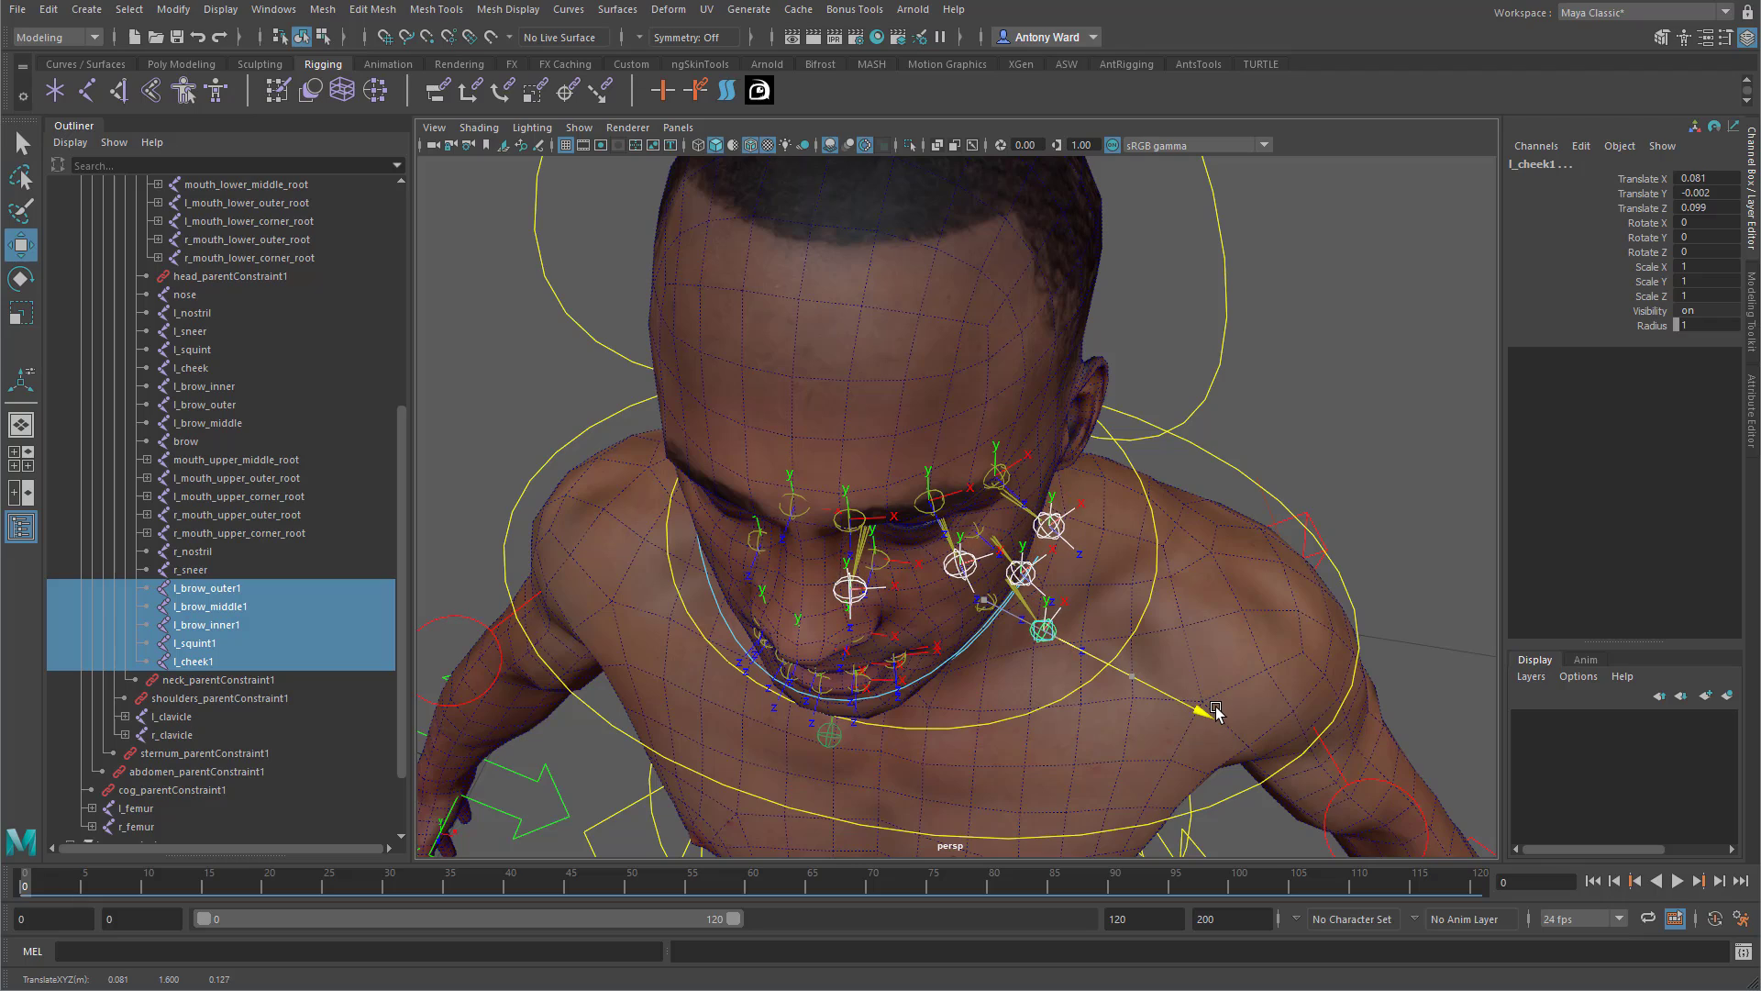
click(1336, 332)
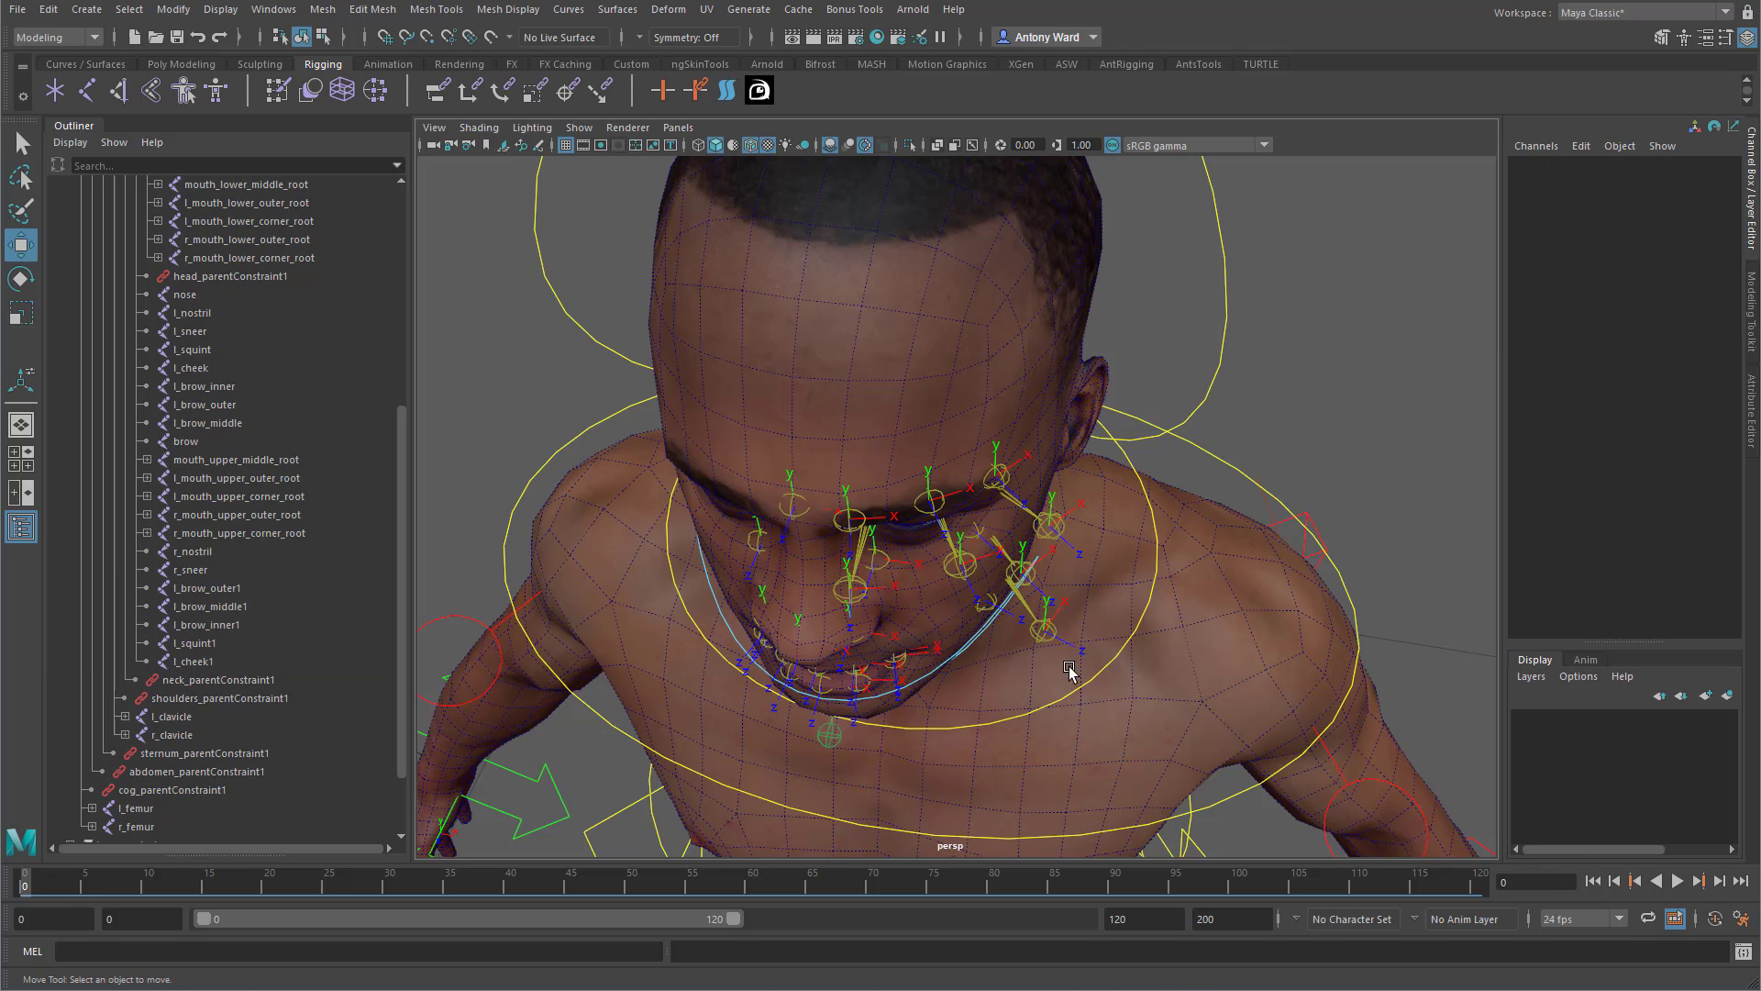
Parent l_cheek1 under l_cheek and l_brow_inner1 under l_brow_inner.
click(1043, 632)
shift+click(986, 612)
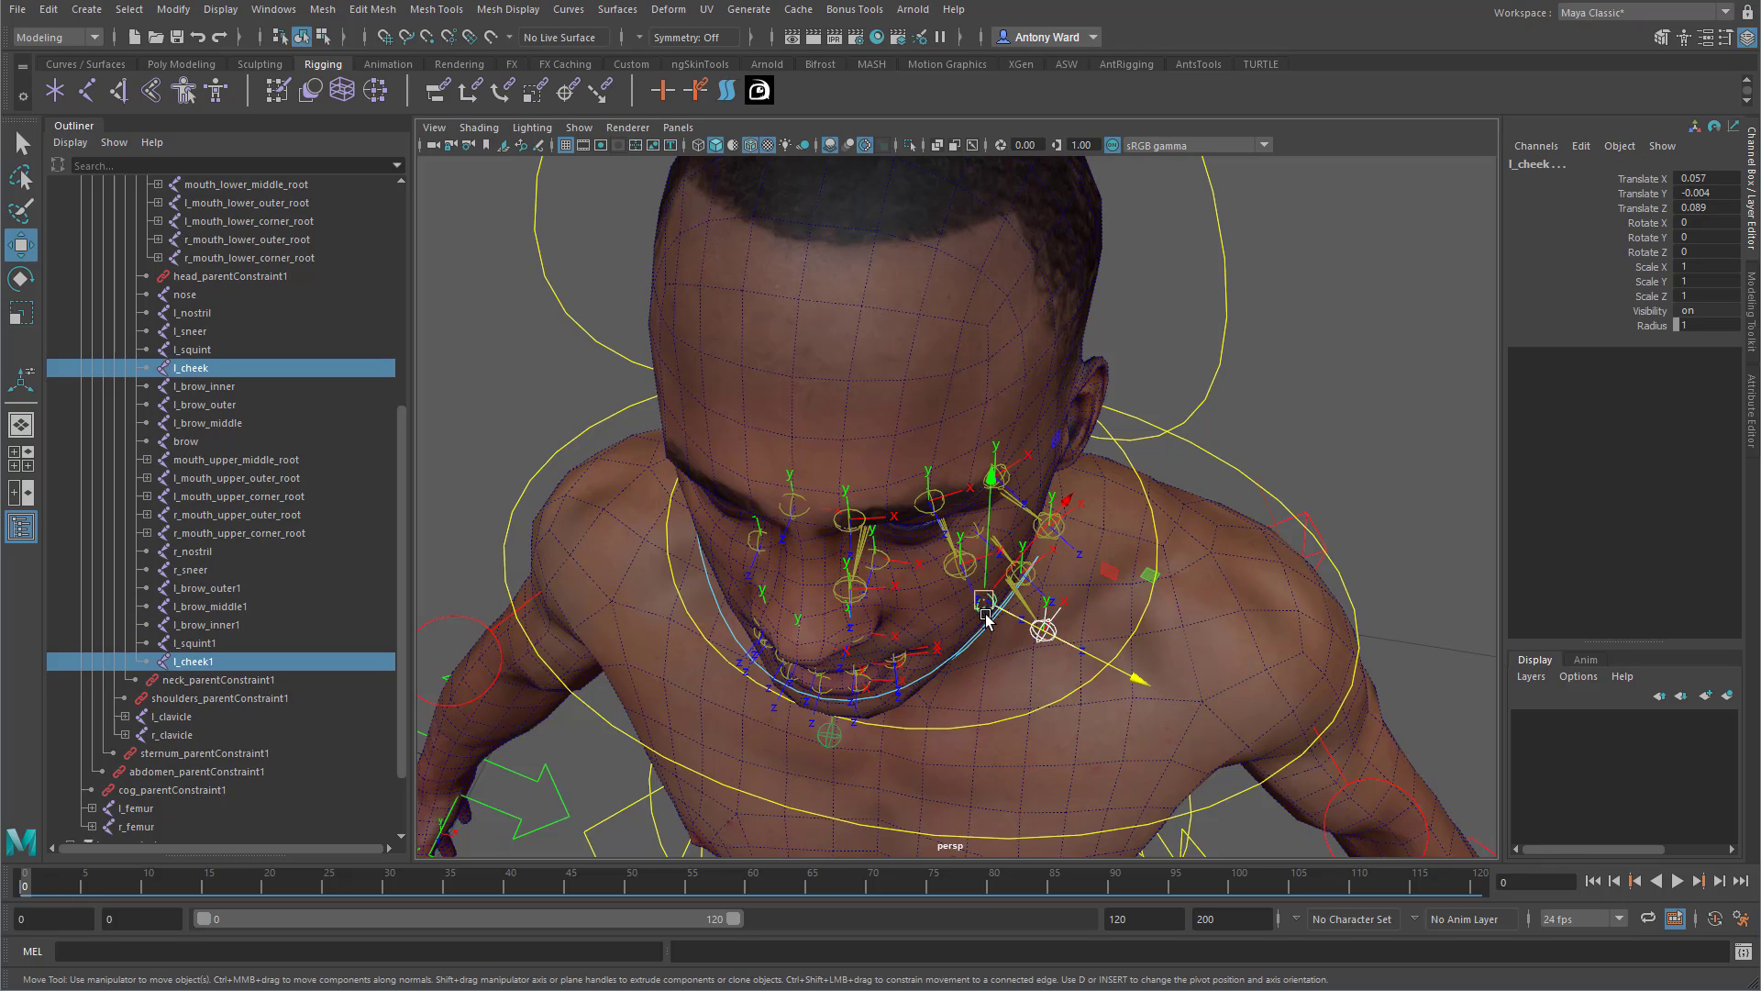
key(p)
mouse_move(833, 598)
alt+mouse_down()
mouse_move(877, 597)
mouse_move(850, 605)
alt+mouse_up()
click(772, 596)
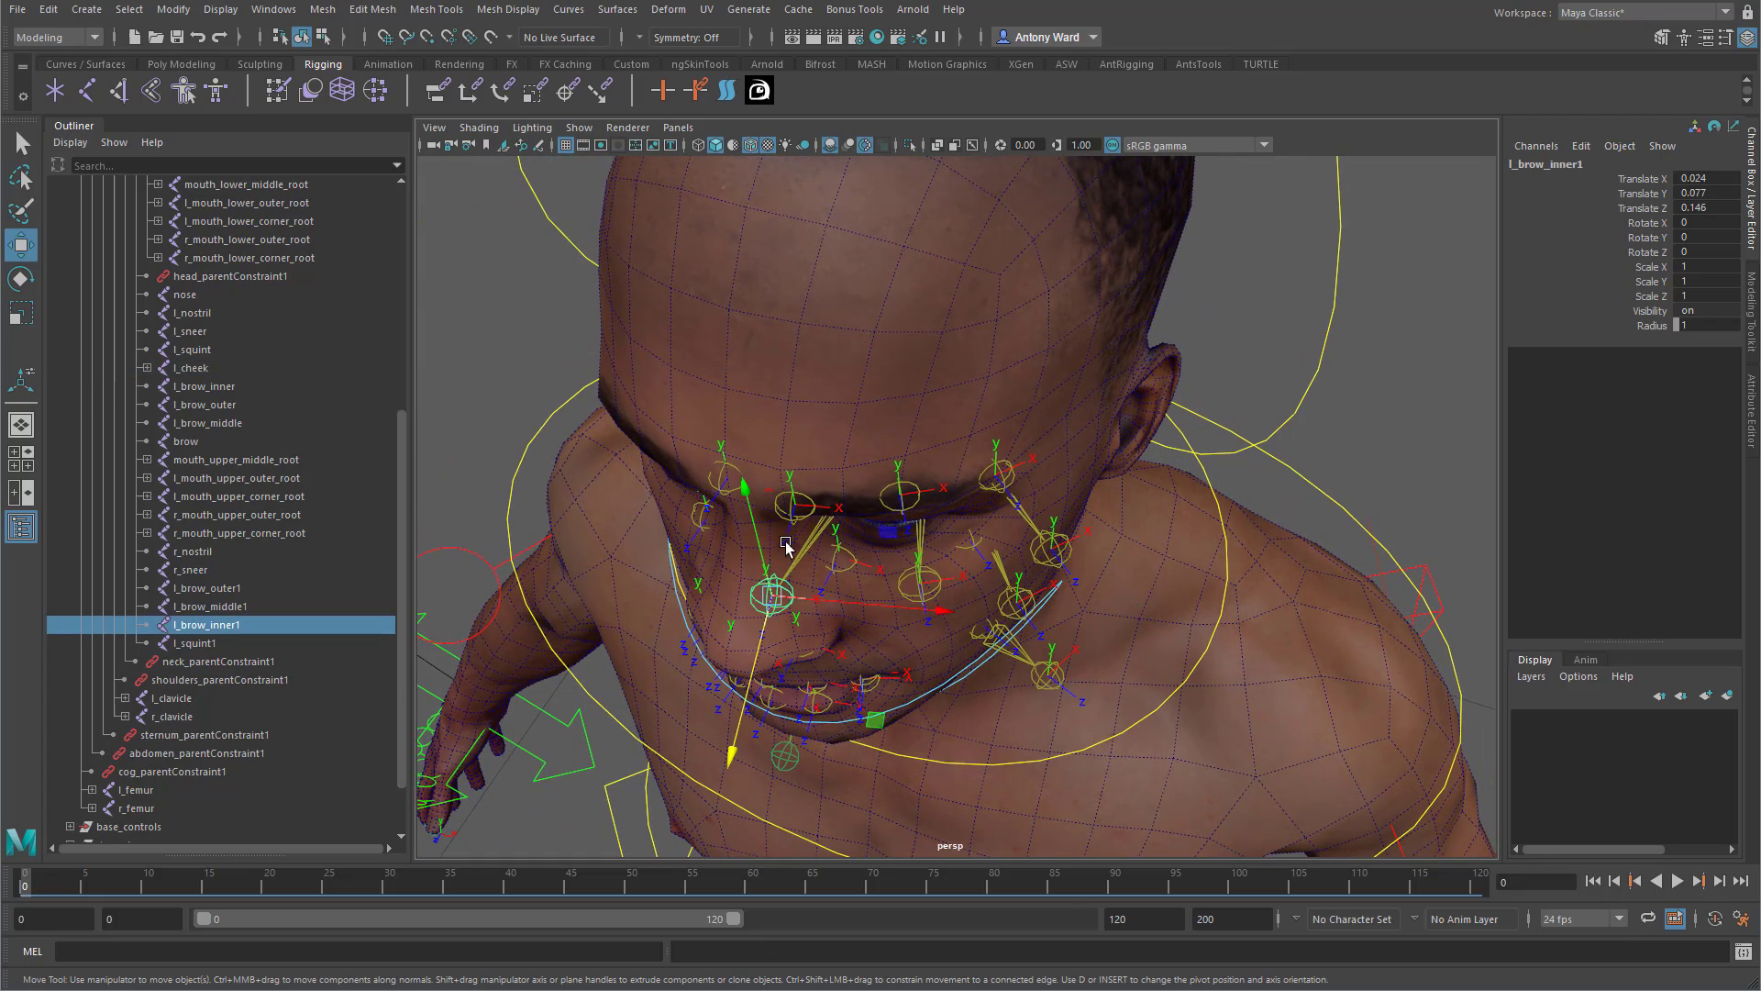
shift+click(794, 504)
key(p)
Parent l_brow_middle1, l_brow_outer1 and l_squint1 under their matching original left-side joints.
click(919, 583)
shift+click(900, 496)
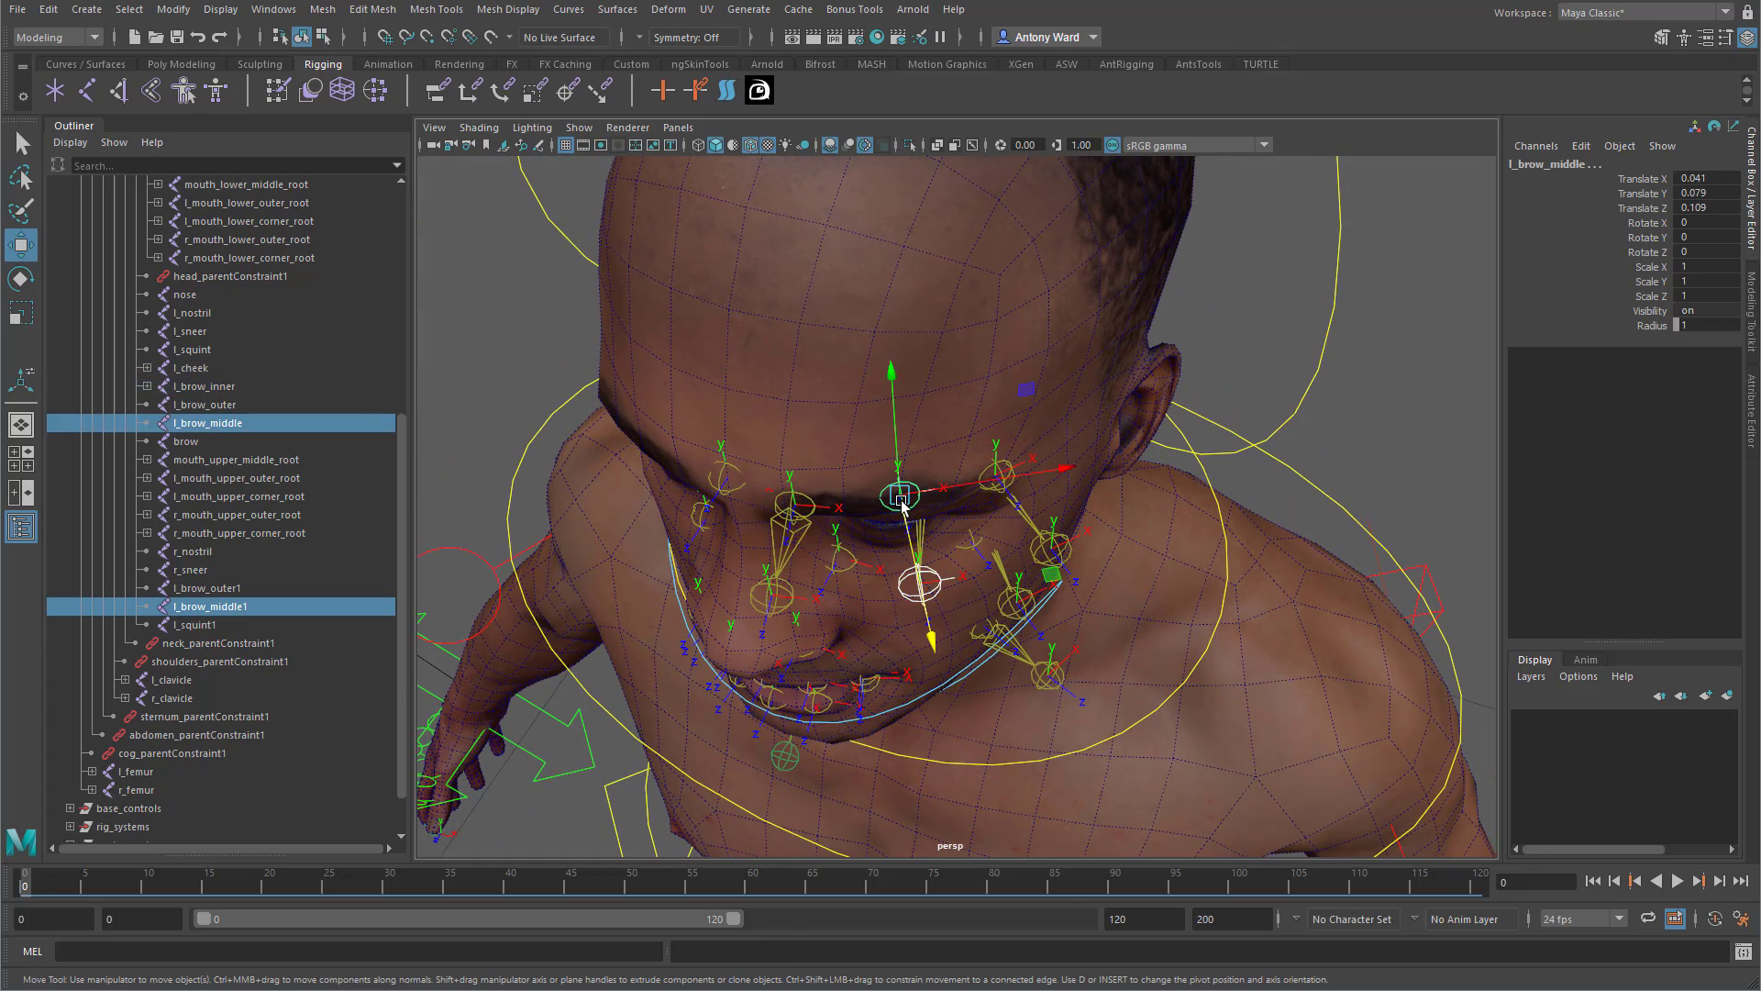
key(p)
click(1051, 549)
shift+click(998, 474)
key(p)
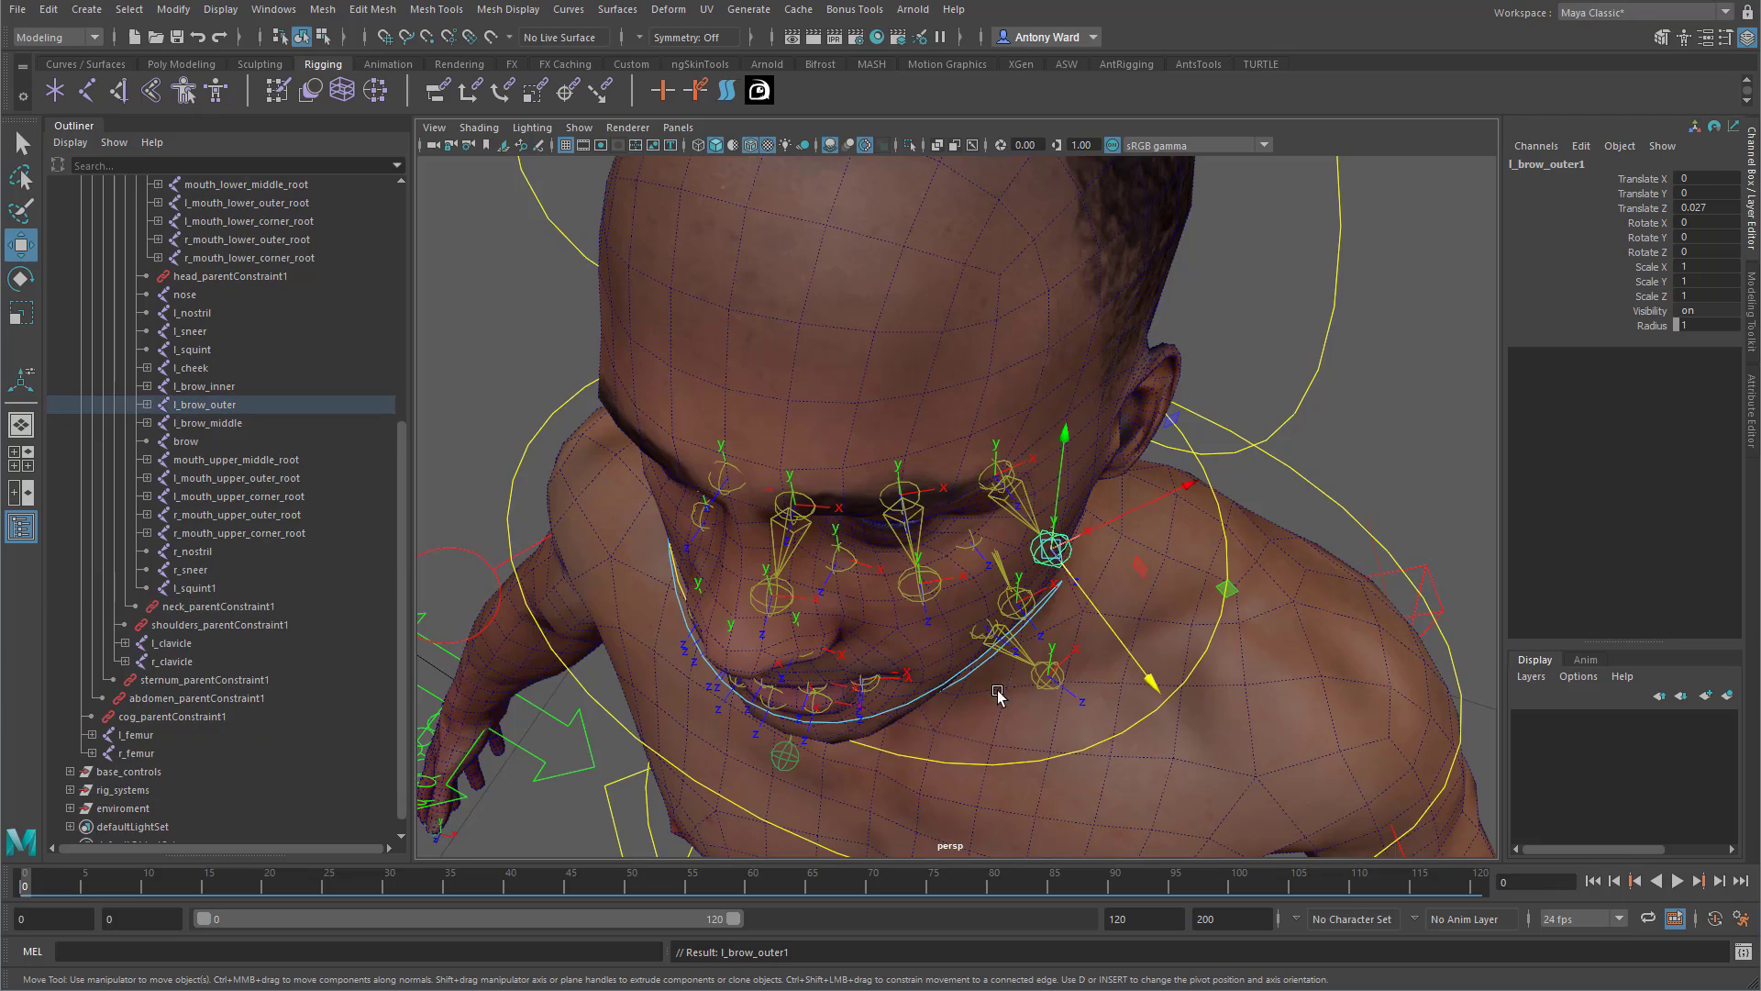
alt+drag(998, 695, 1032, 633)
click(1055, 532)
shift+click(998, 514)
key(p)
click(1062, 661)
shift+click(1033, 548)
shift+click(839, 458)
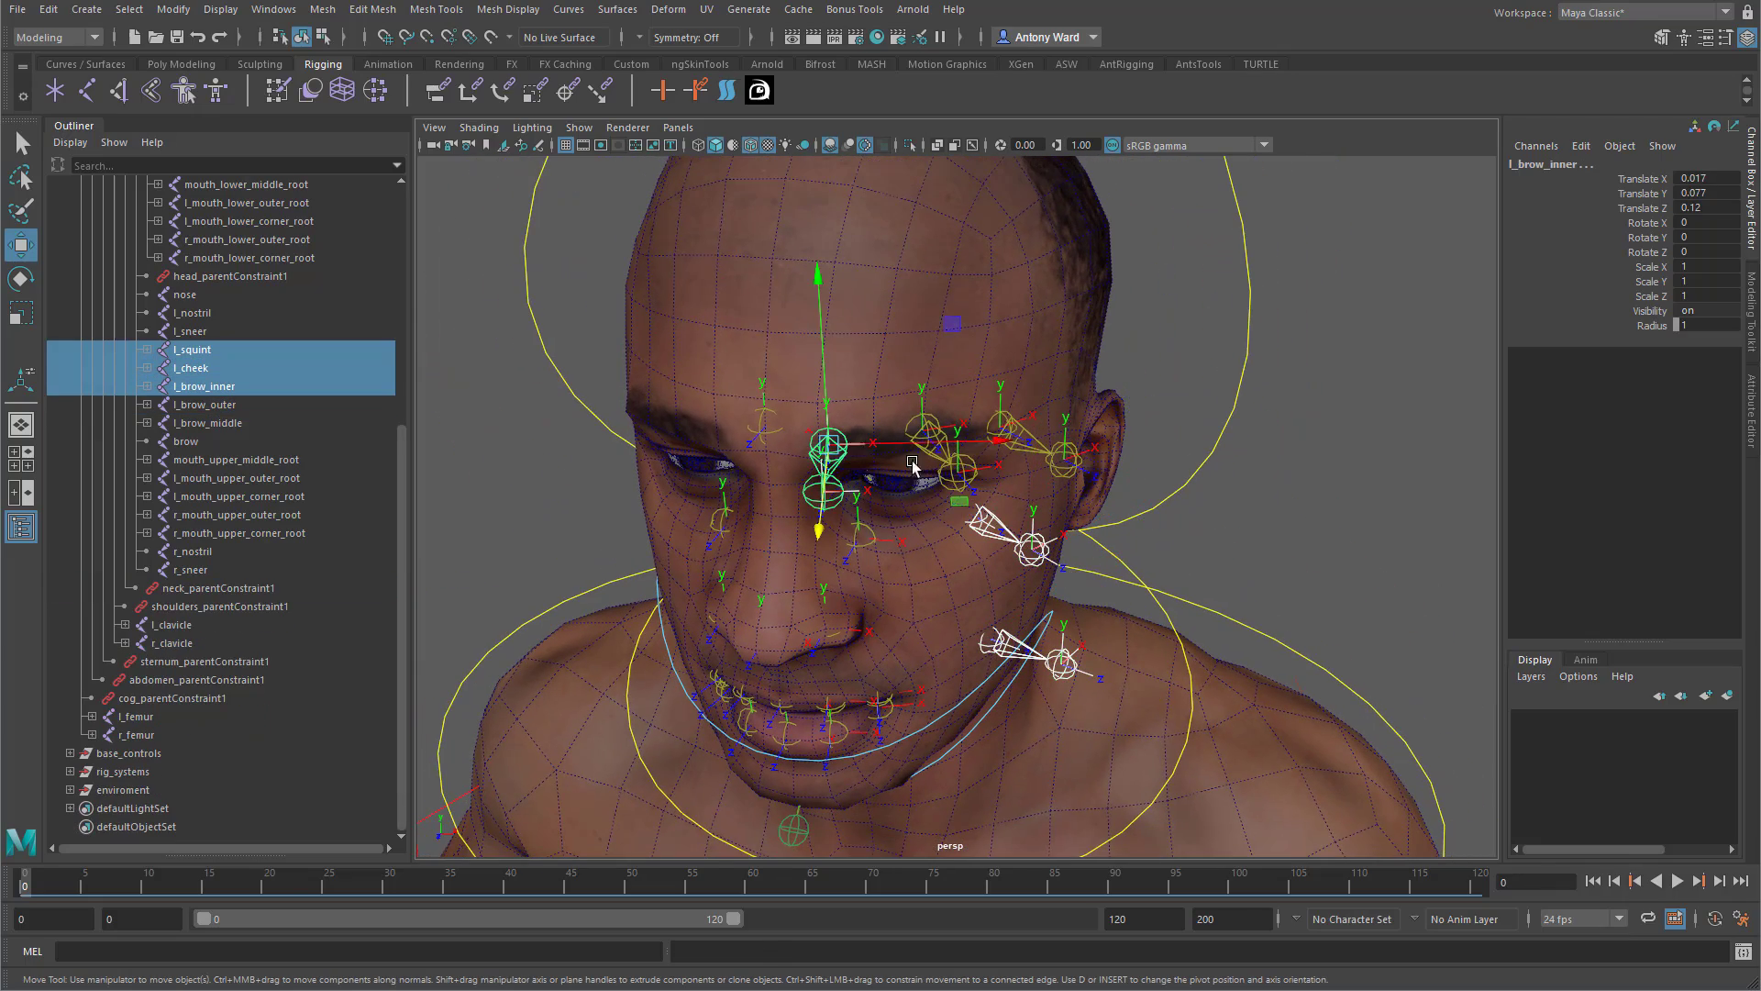
shift+click(928, 426)
alt+drag(1018, 447, 1136, 519)
alt+drag(830, 540, 716, 489)
click(617, 425)
Mirror l_brow_inner and its child across YZ with the Orientation function, replacing l_ with r_ in the names.
key(space)
click(680, 514)
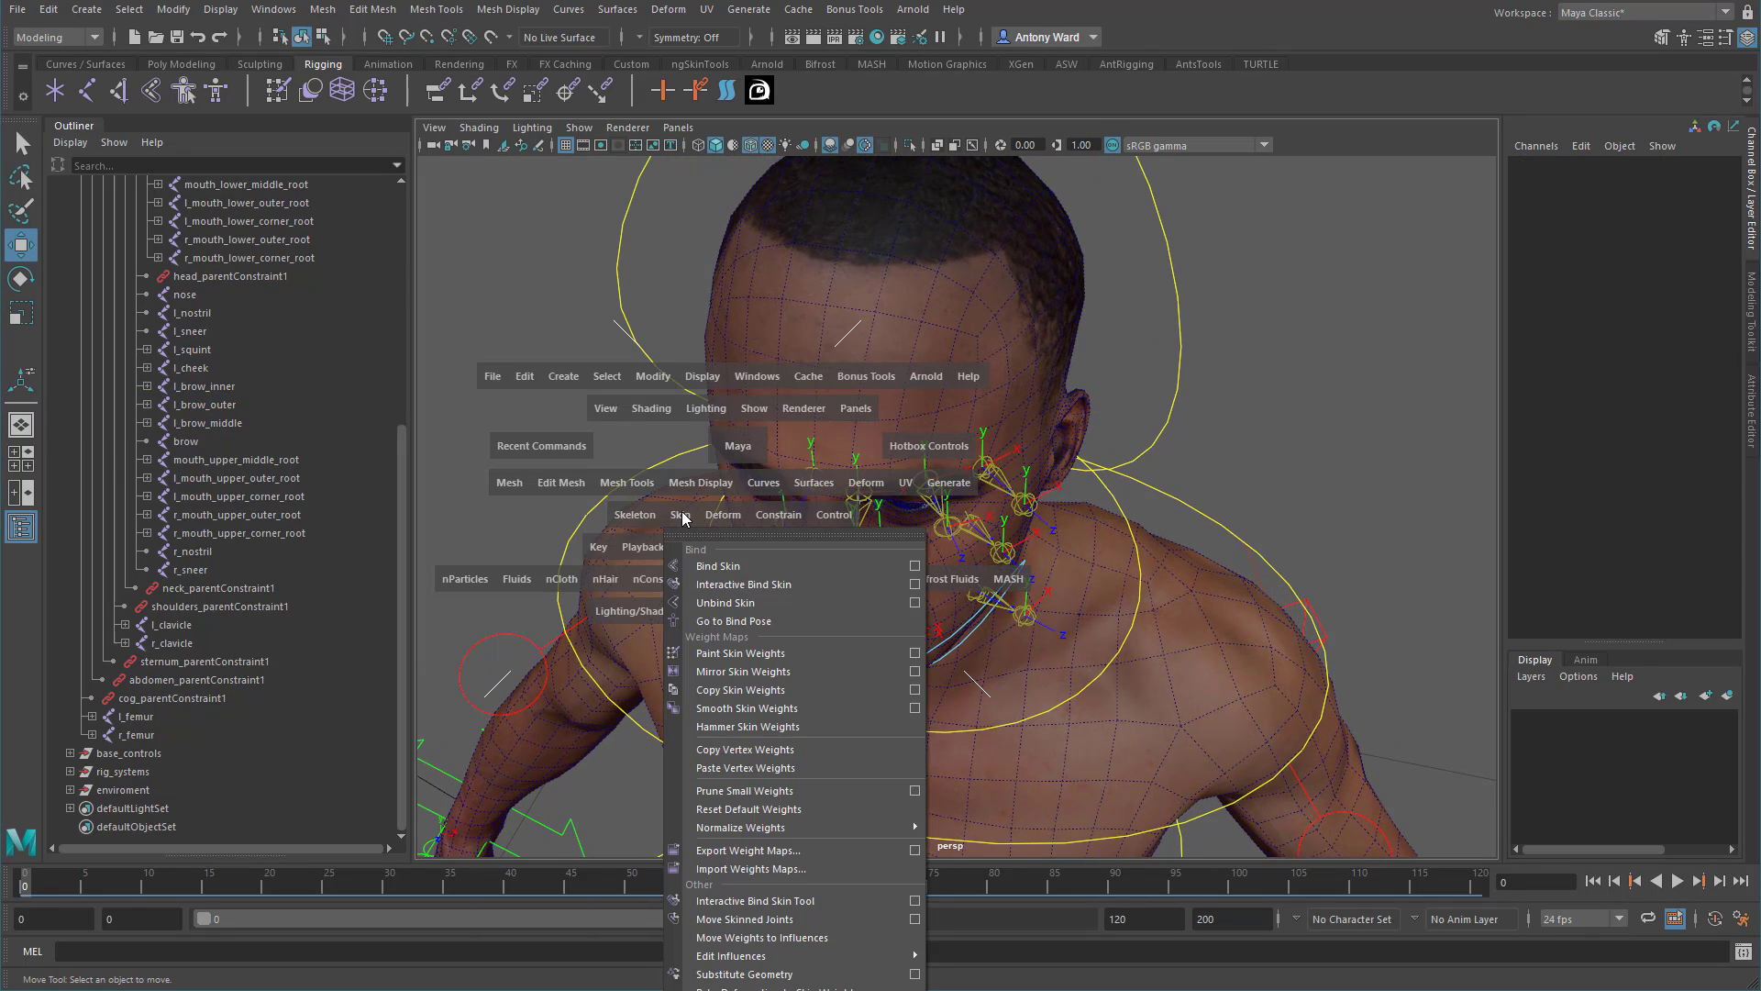
click(635, 515)
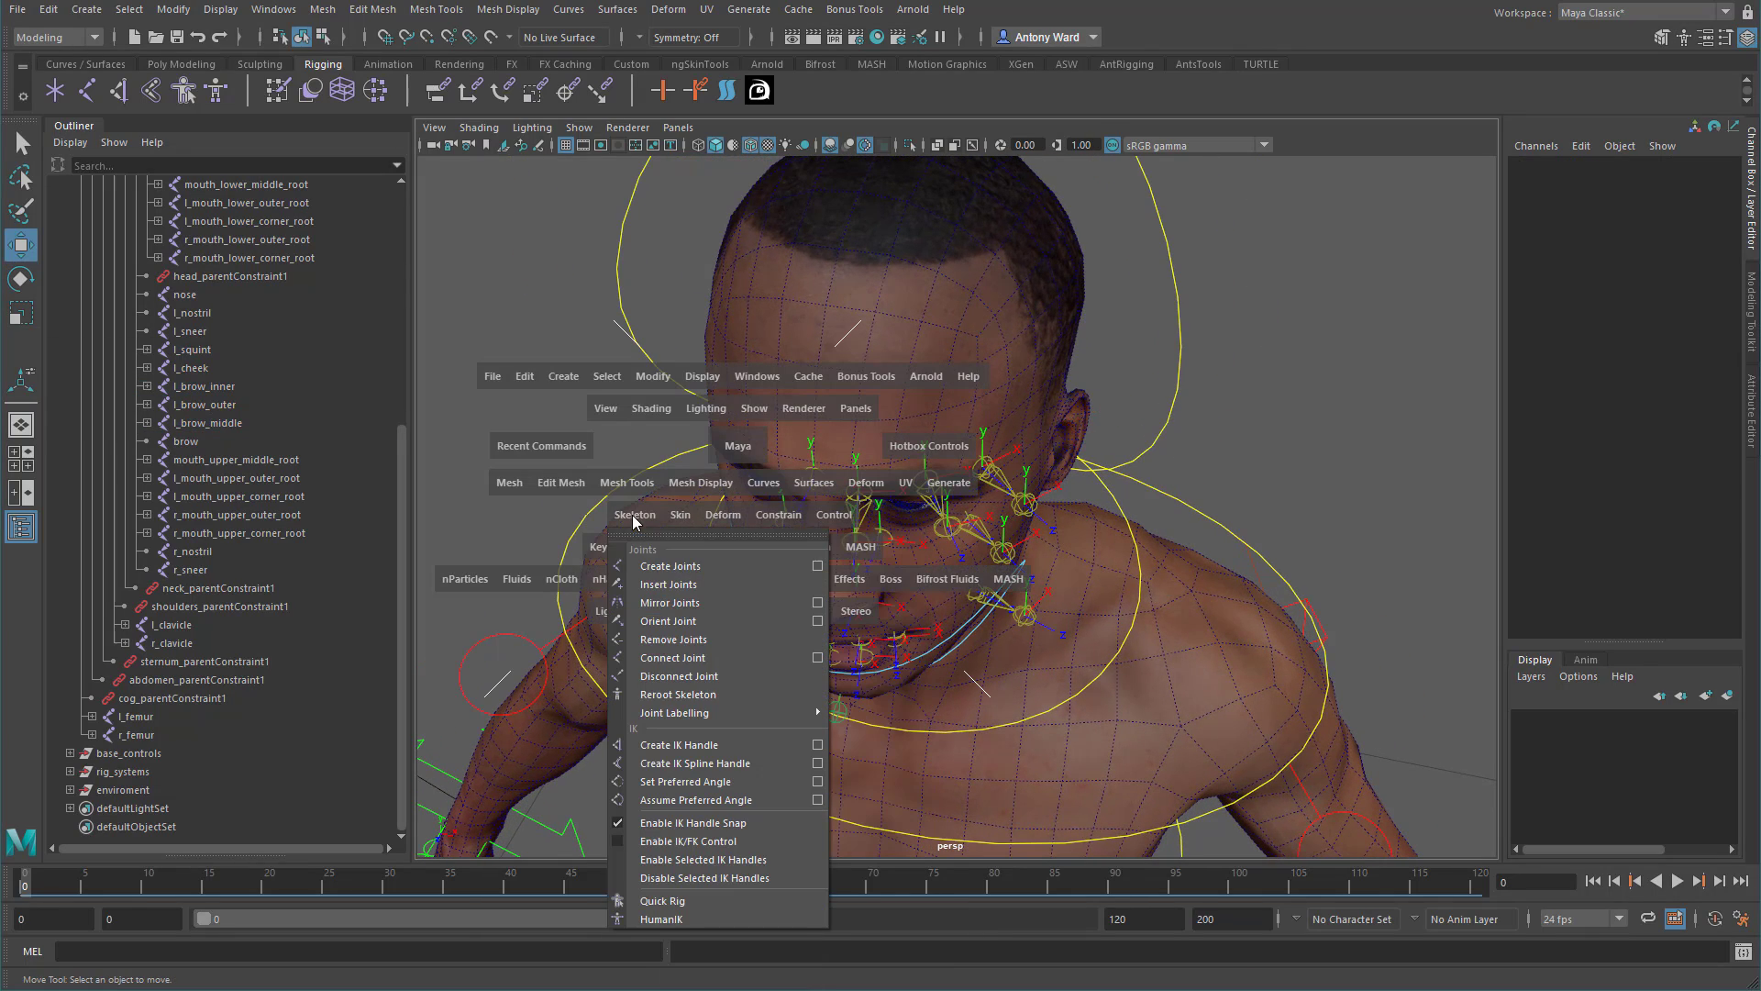
click(818, 602)
click(864, 520)
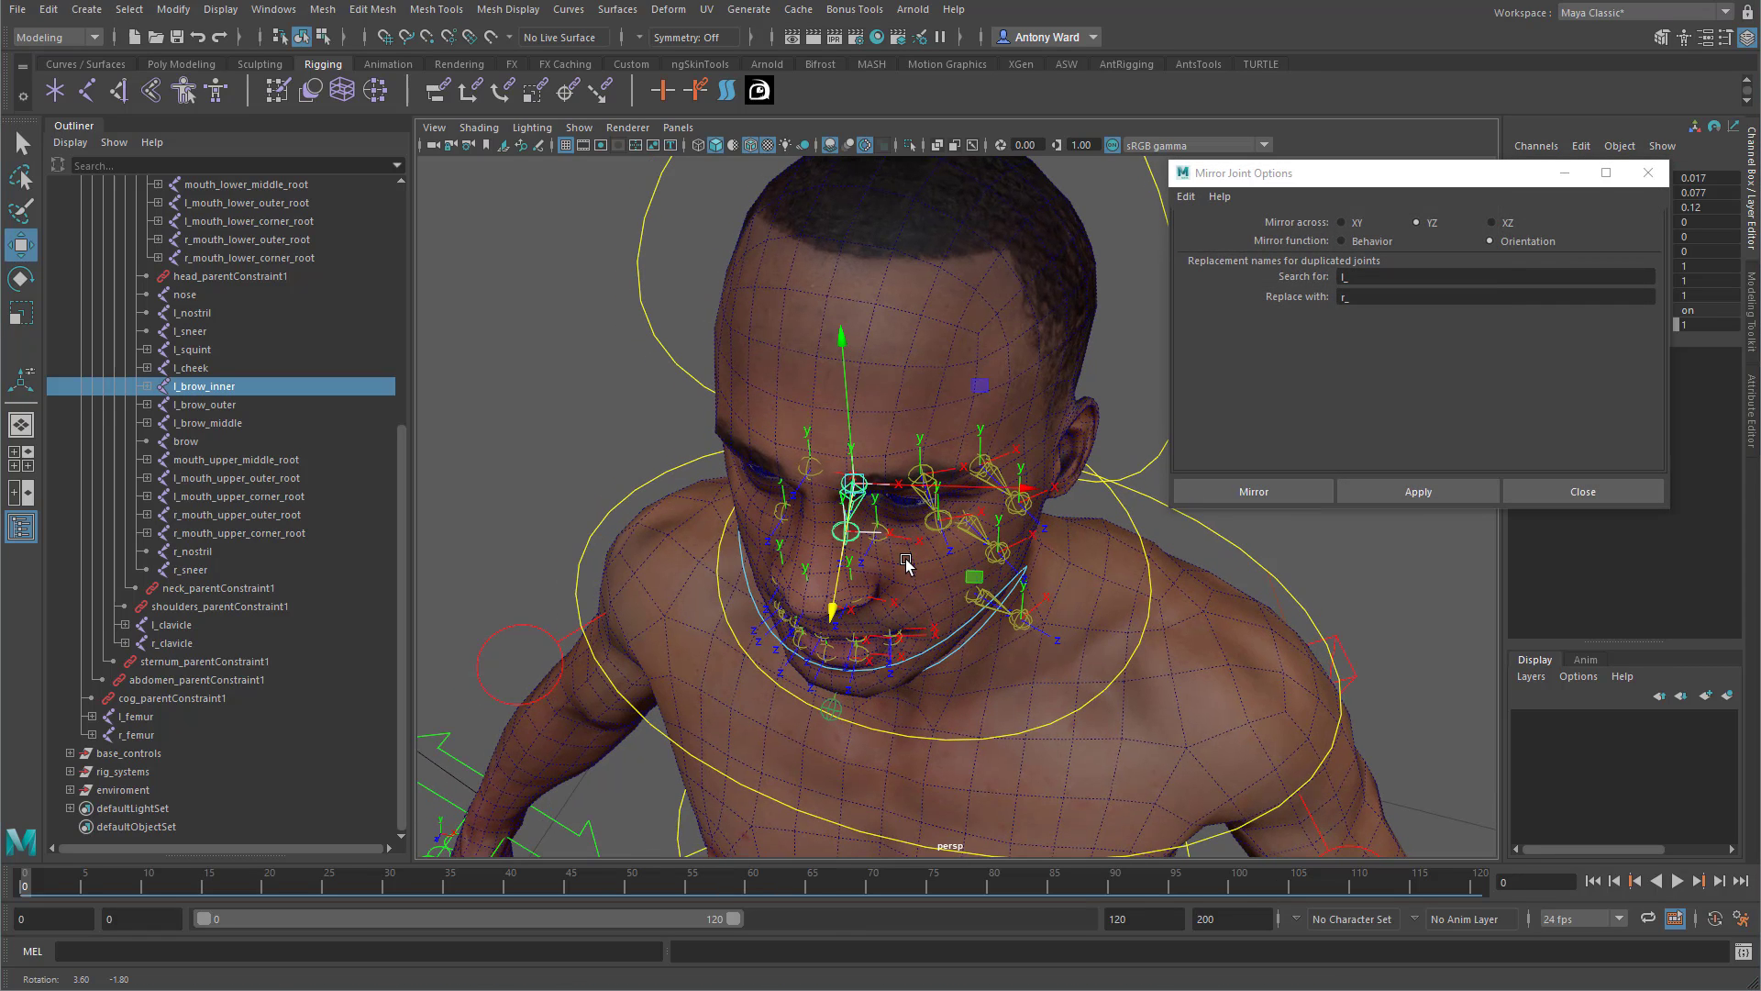
click(1435, 493)
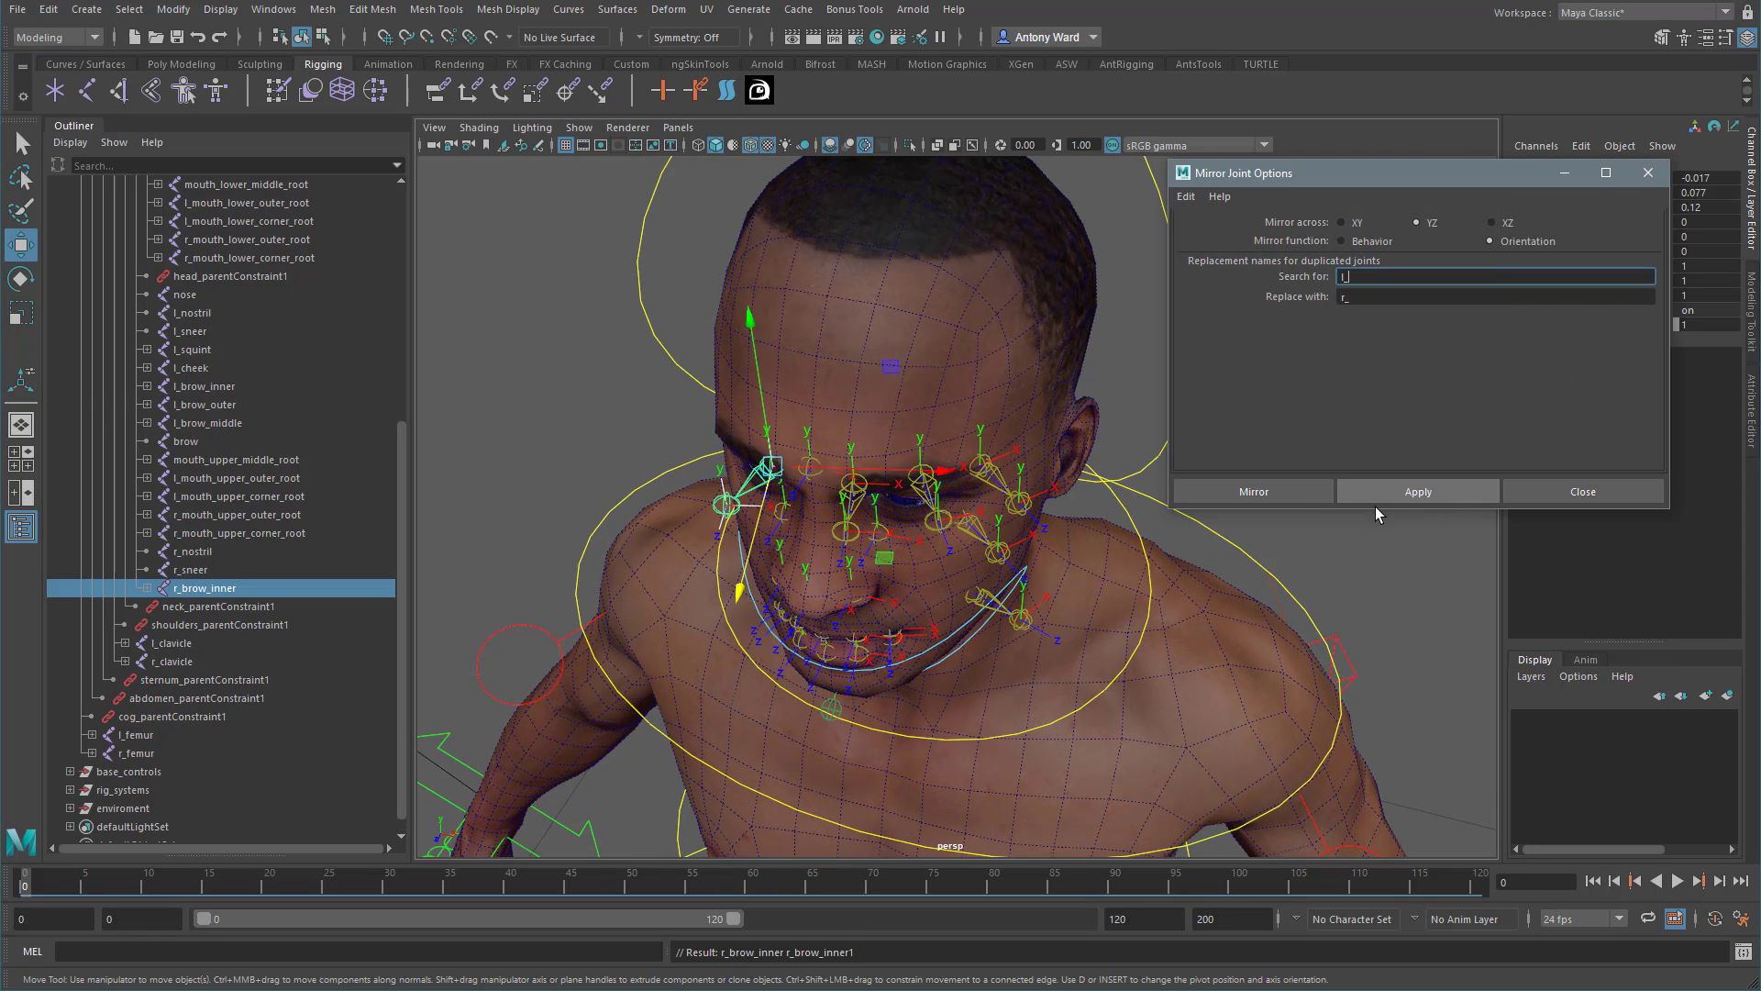
Mirror l_brow_middle, l_brow_outer, l_squint and l_cheek with the same options, and close the mirror options.
click(937, 502)
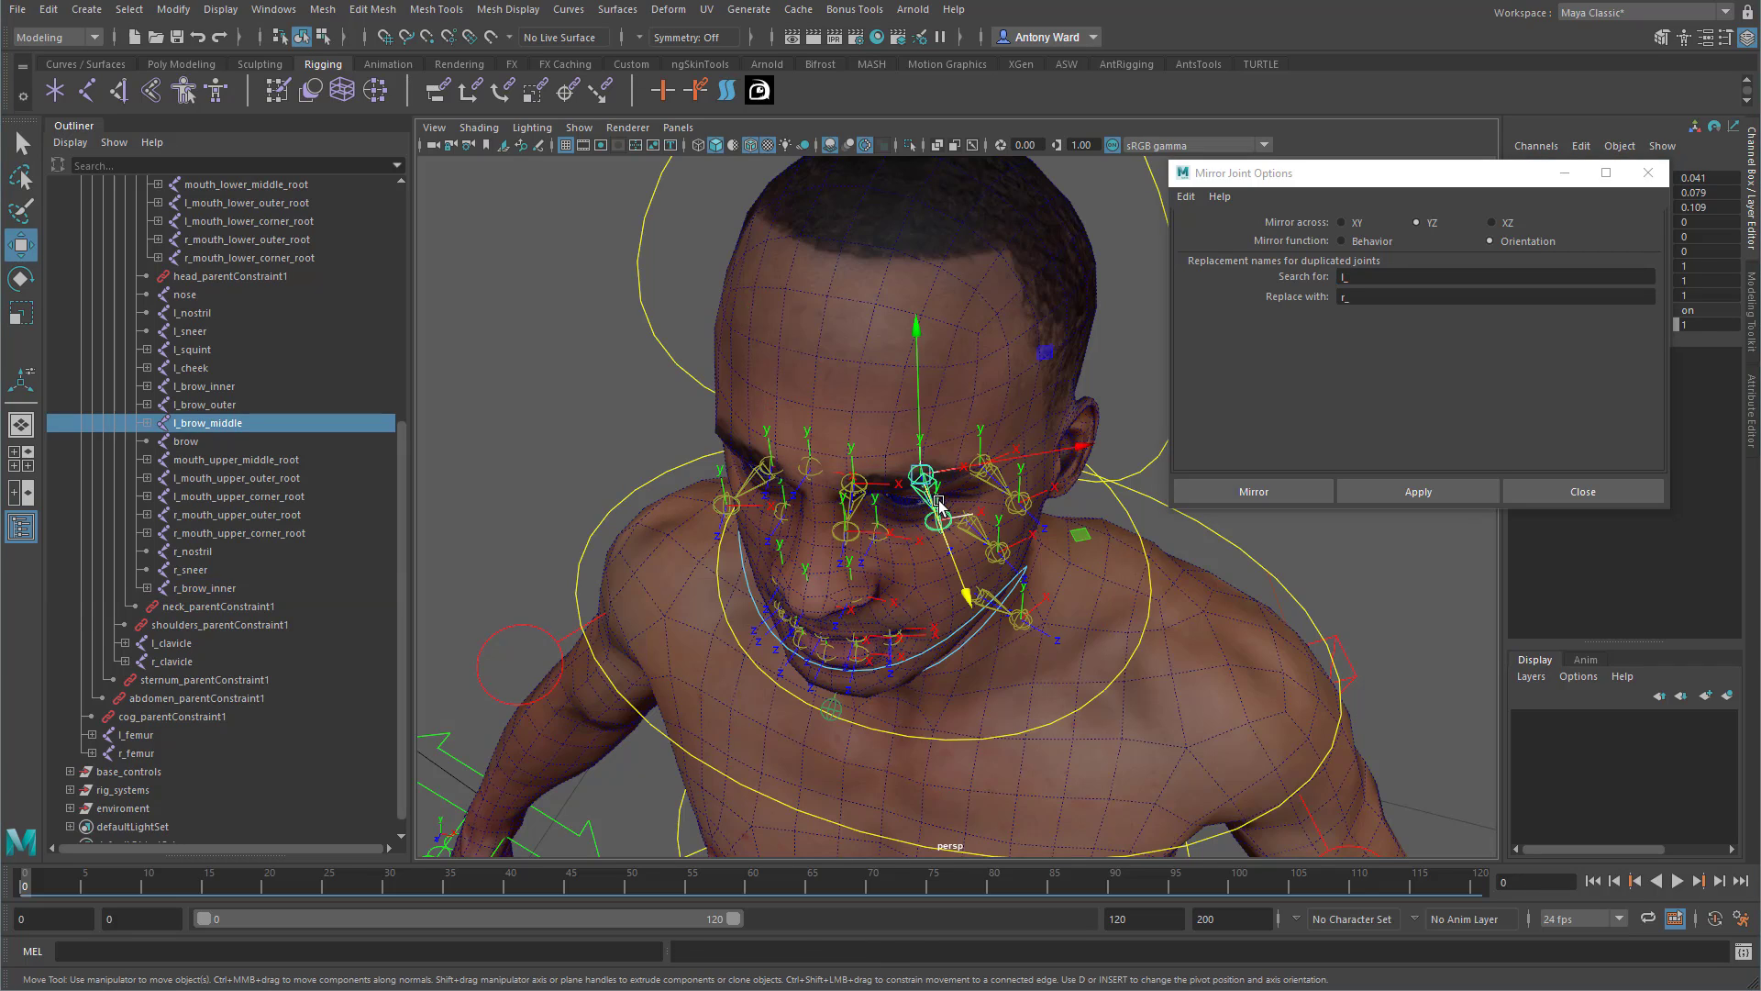
key(g)
click(983, 472)
key(g)
click(989, 598)
key(g)
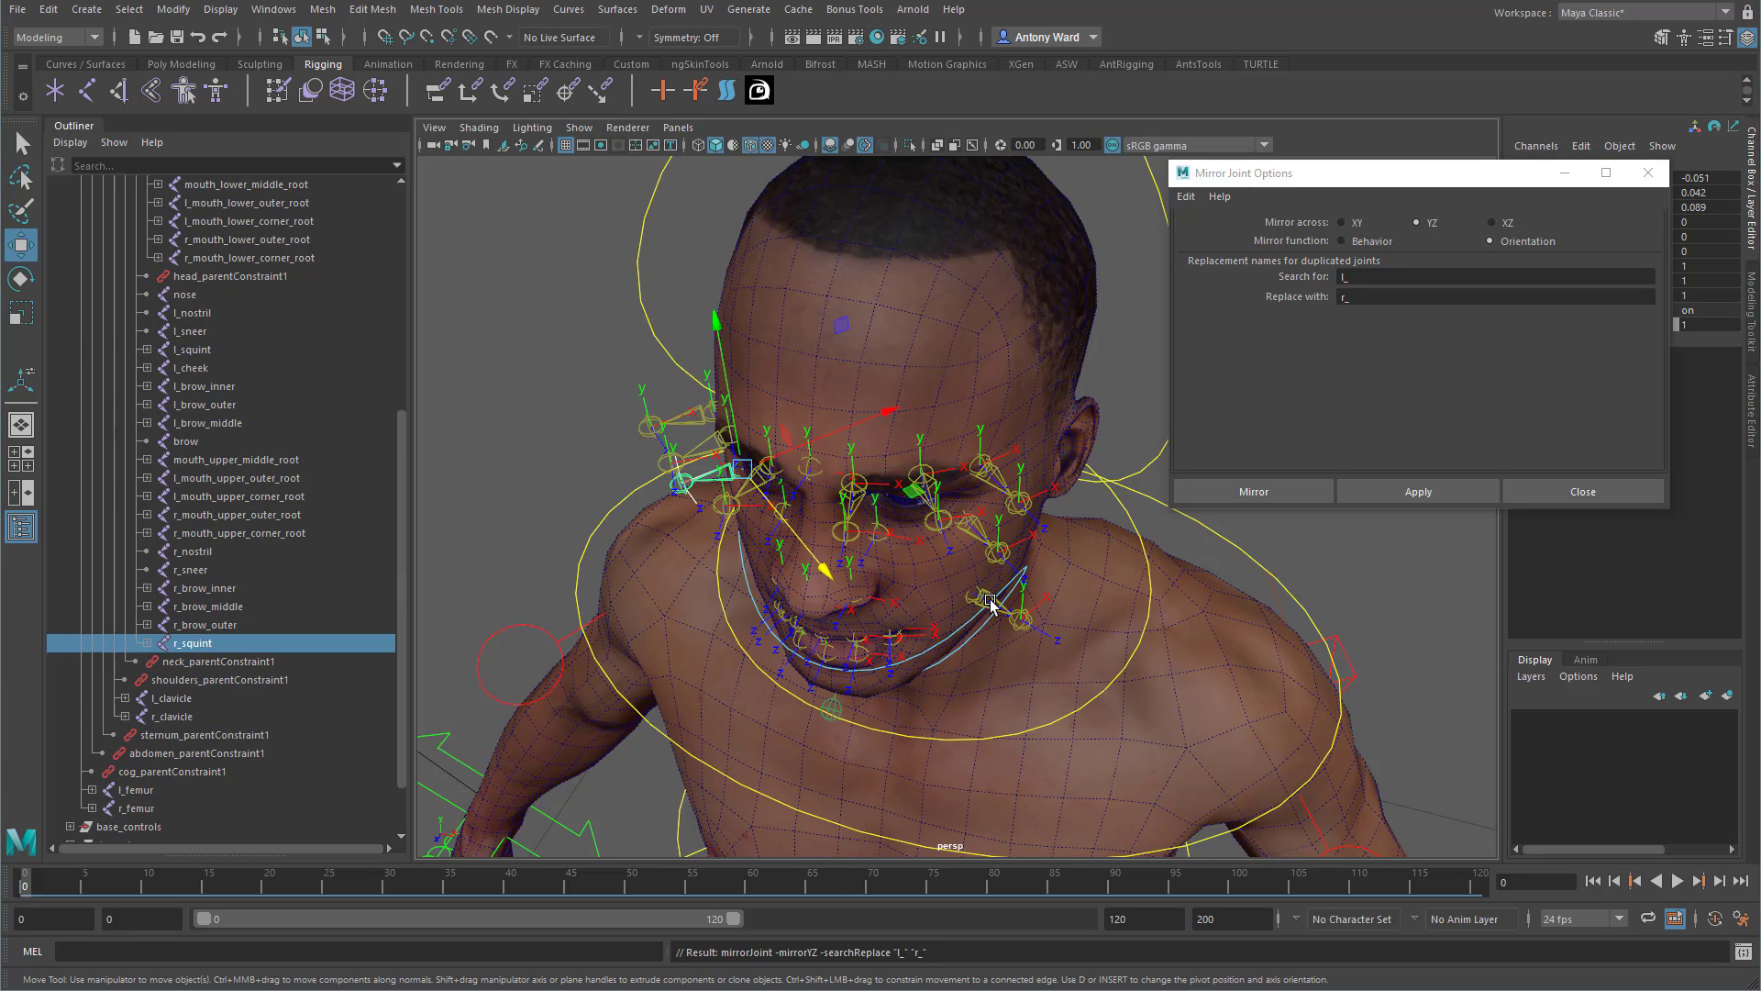
click(1004, 631)
key(g)
alt+drag(1004, 631, 639, 645)
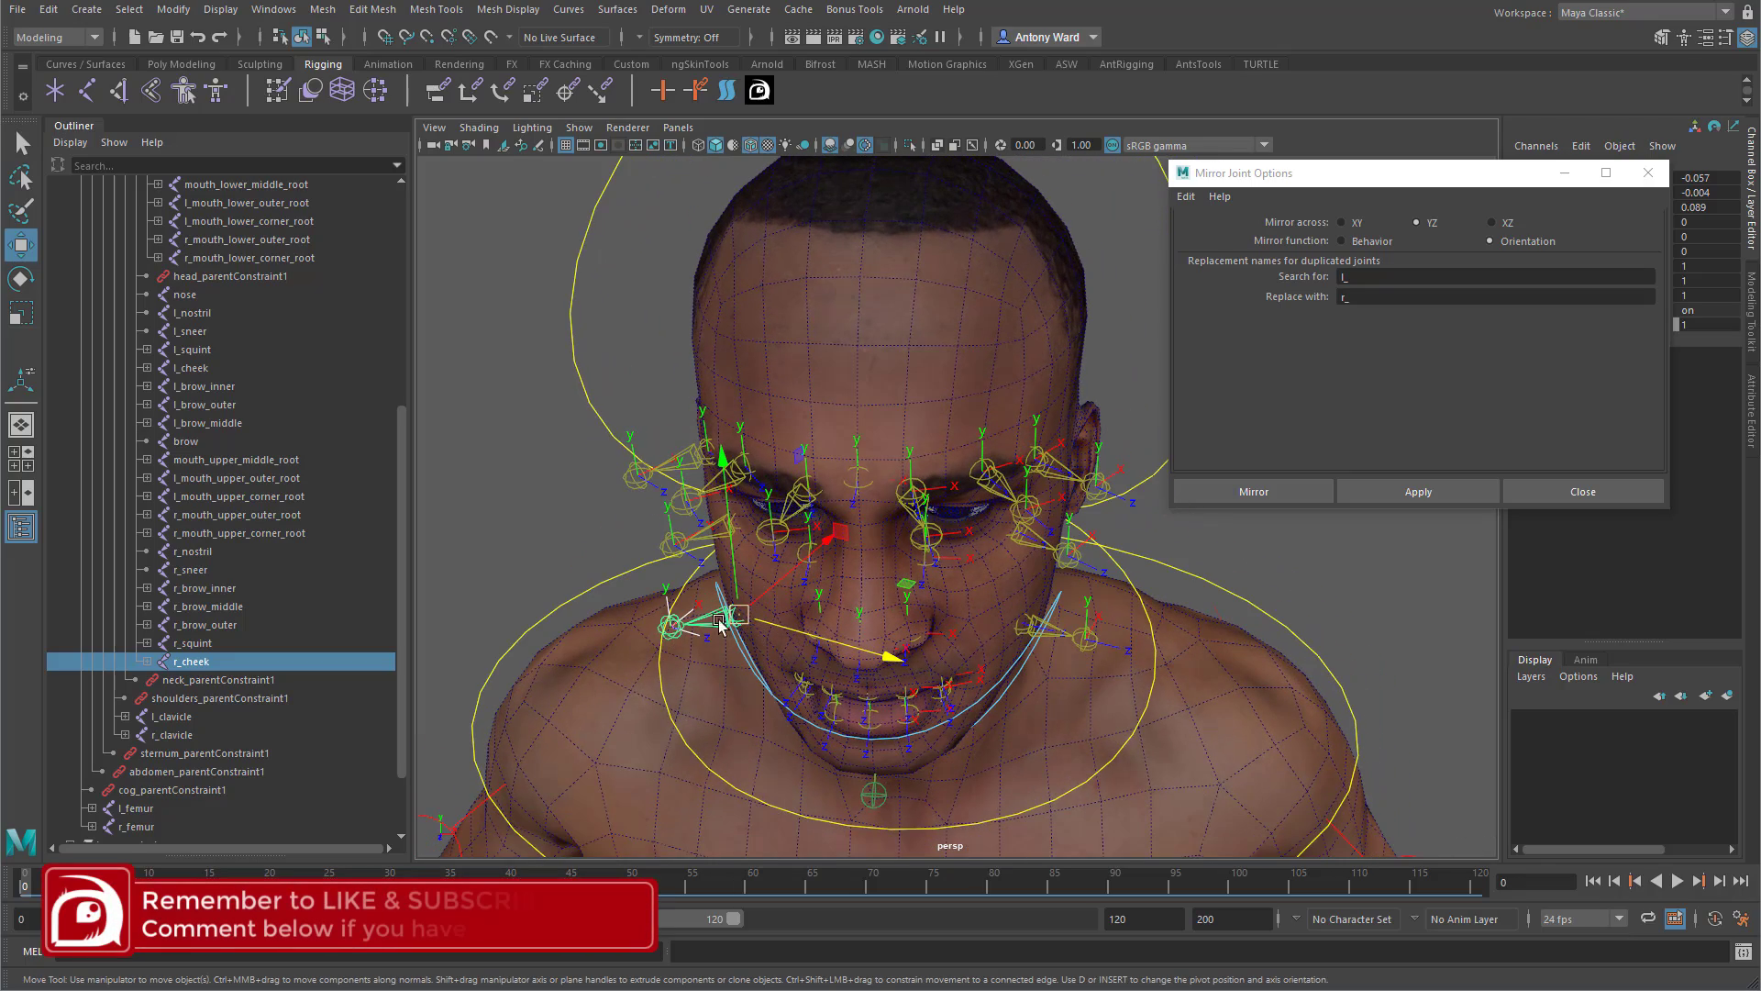
alt+drag(1020, 616, 1005, 623)
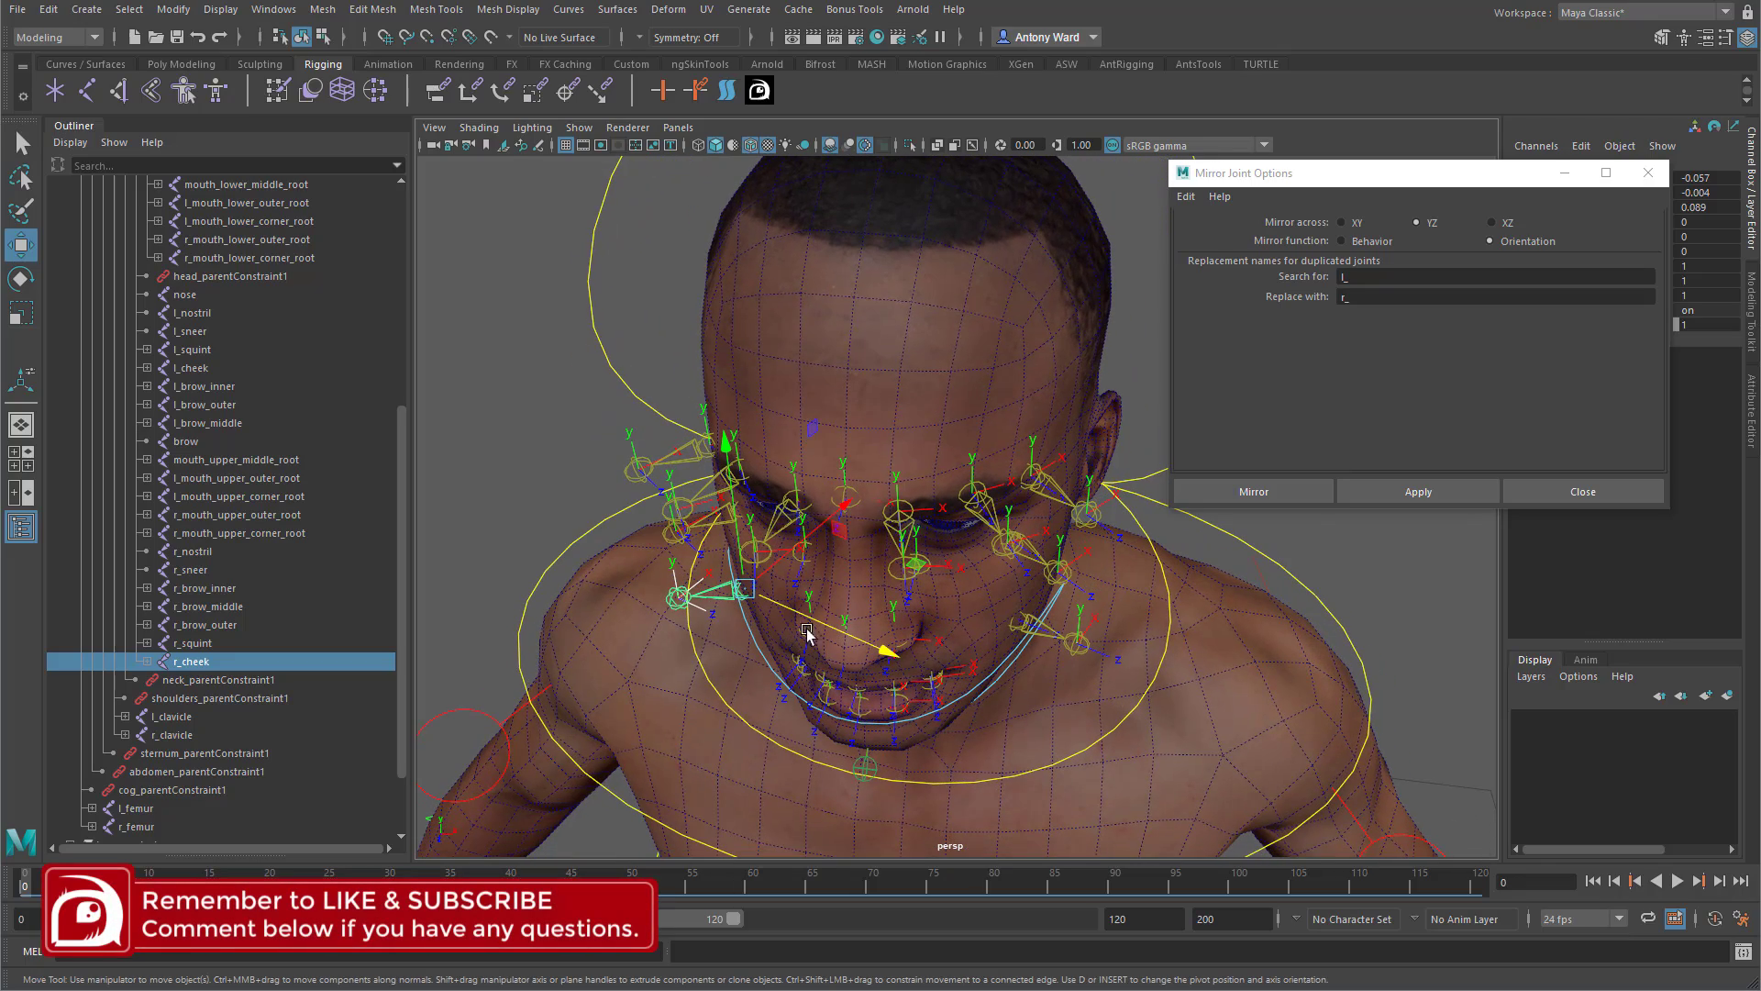
click(1560, 495)
Orient the r_cheek joint toward its child with primary axis Z and secondary axis X.
key(space)
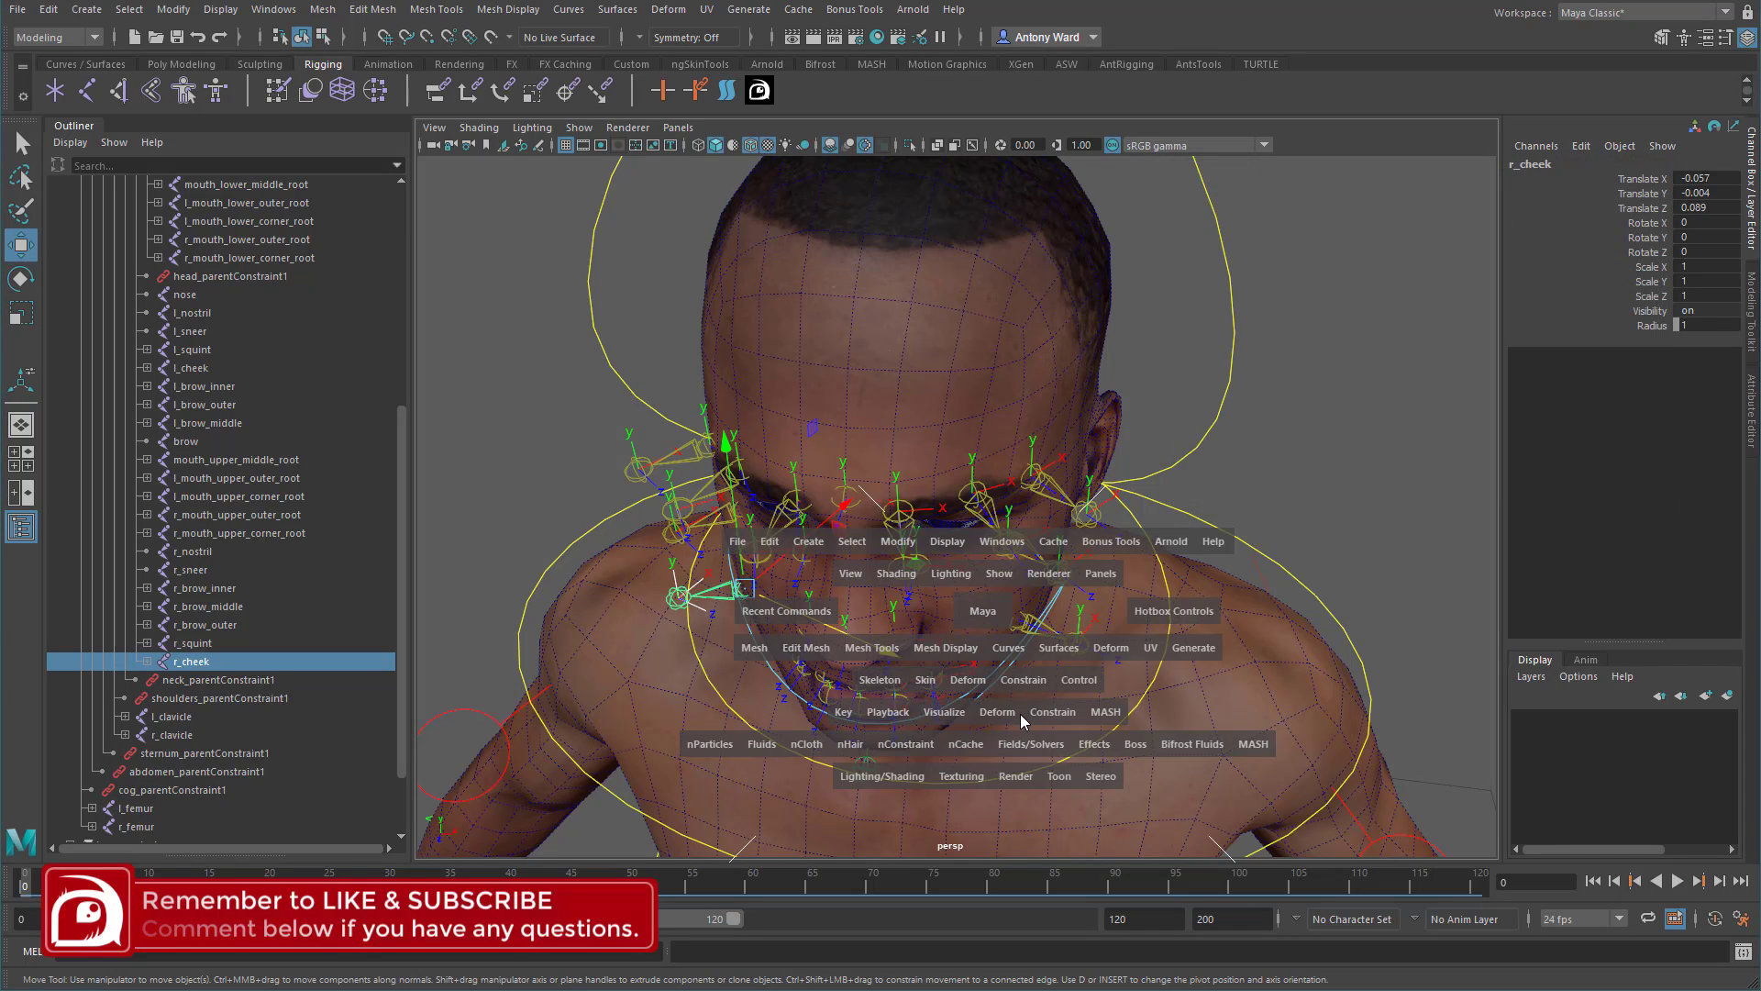
click(879, 679)
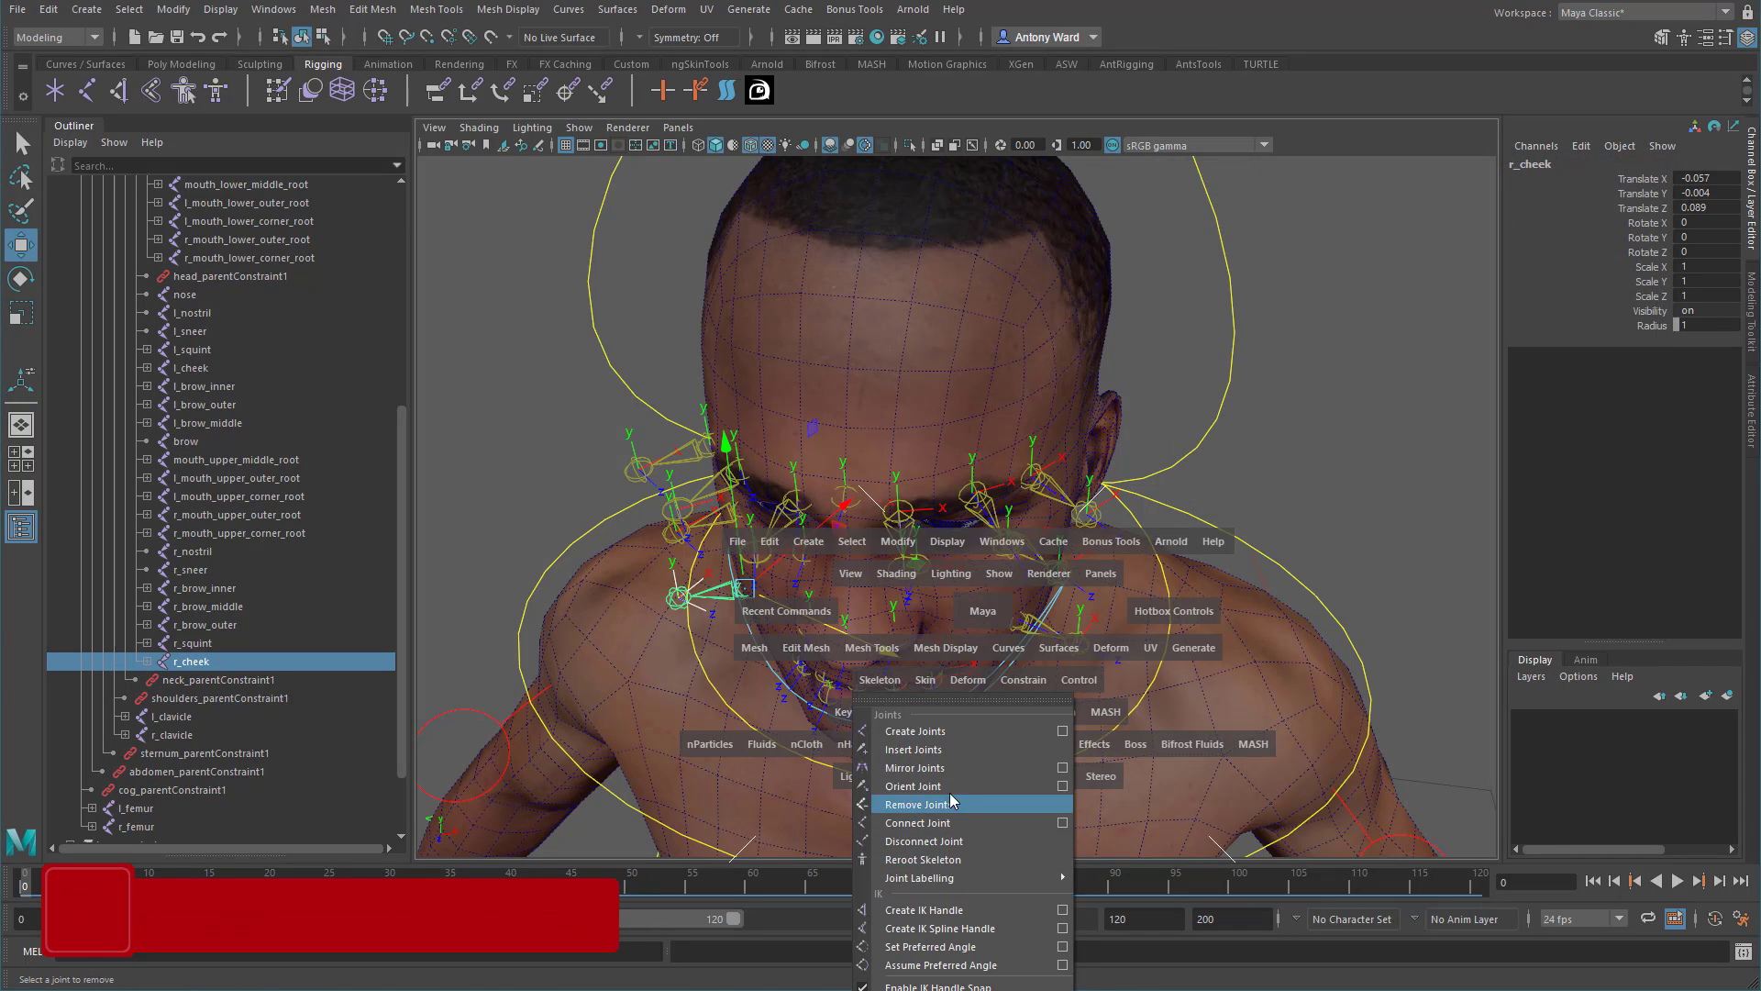
click(1062, 785)
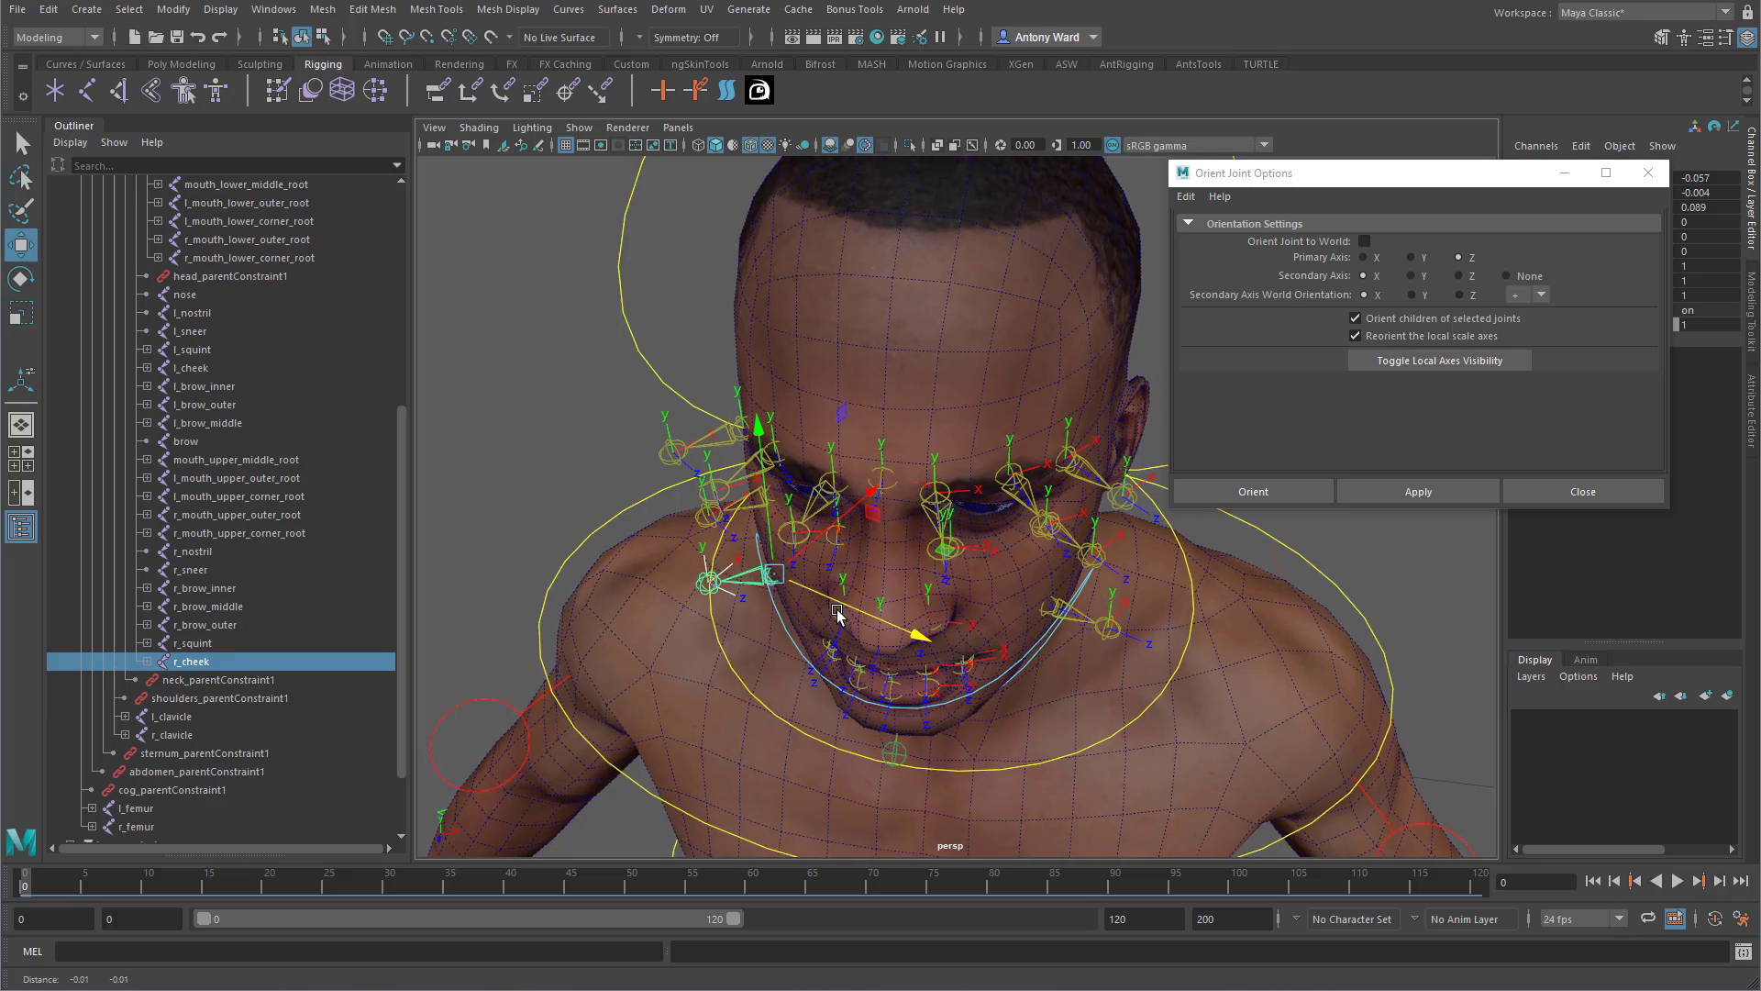
alt+drag(837, 614, 874, 608)
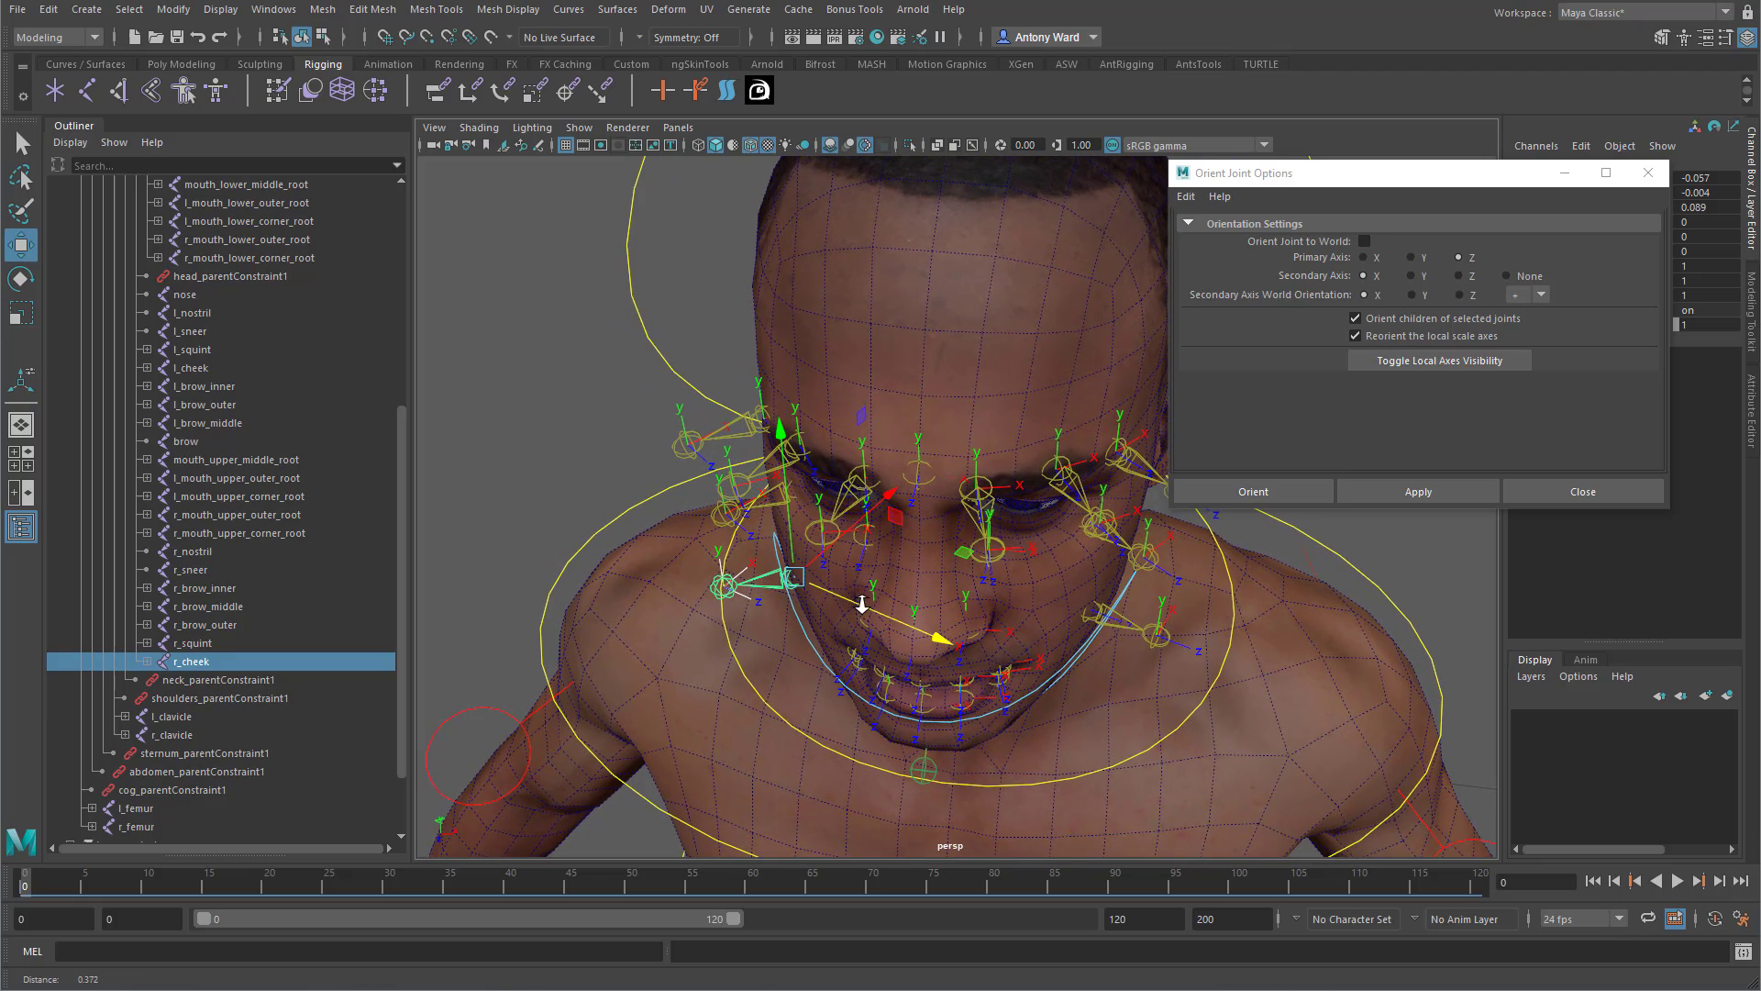
click(1378, 494)
mouse_move(921, 626)
alt+mouse_down()
mouse_move(945, 595)
mouse_move(919, 621)
alt+mouse_up()
alt+drag(755, 620, 761, 547)
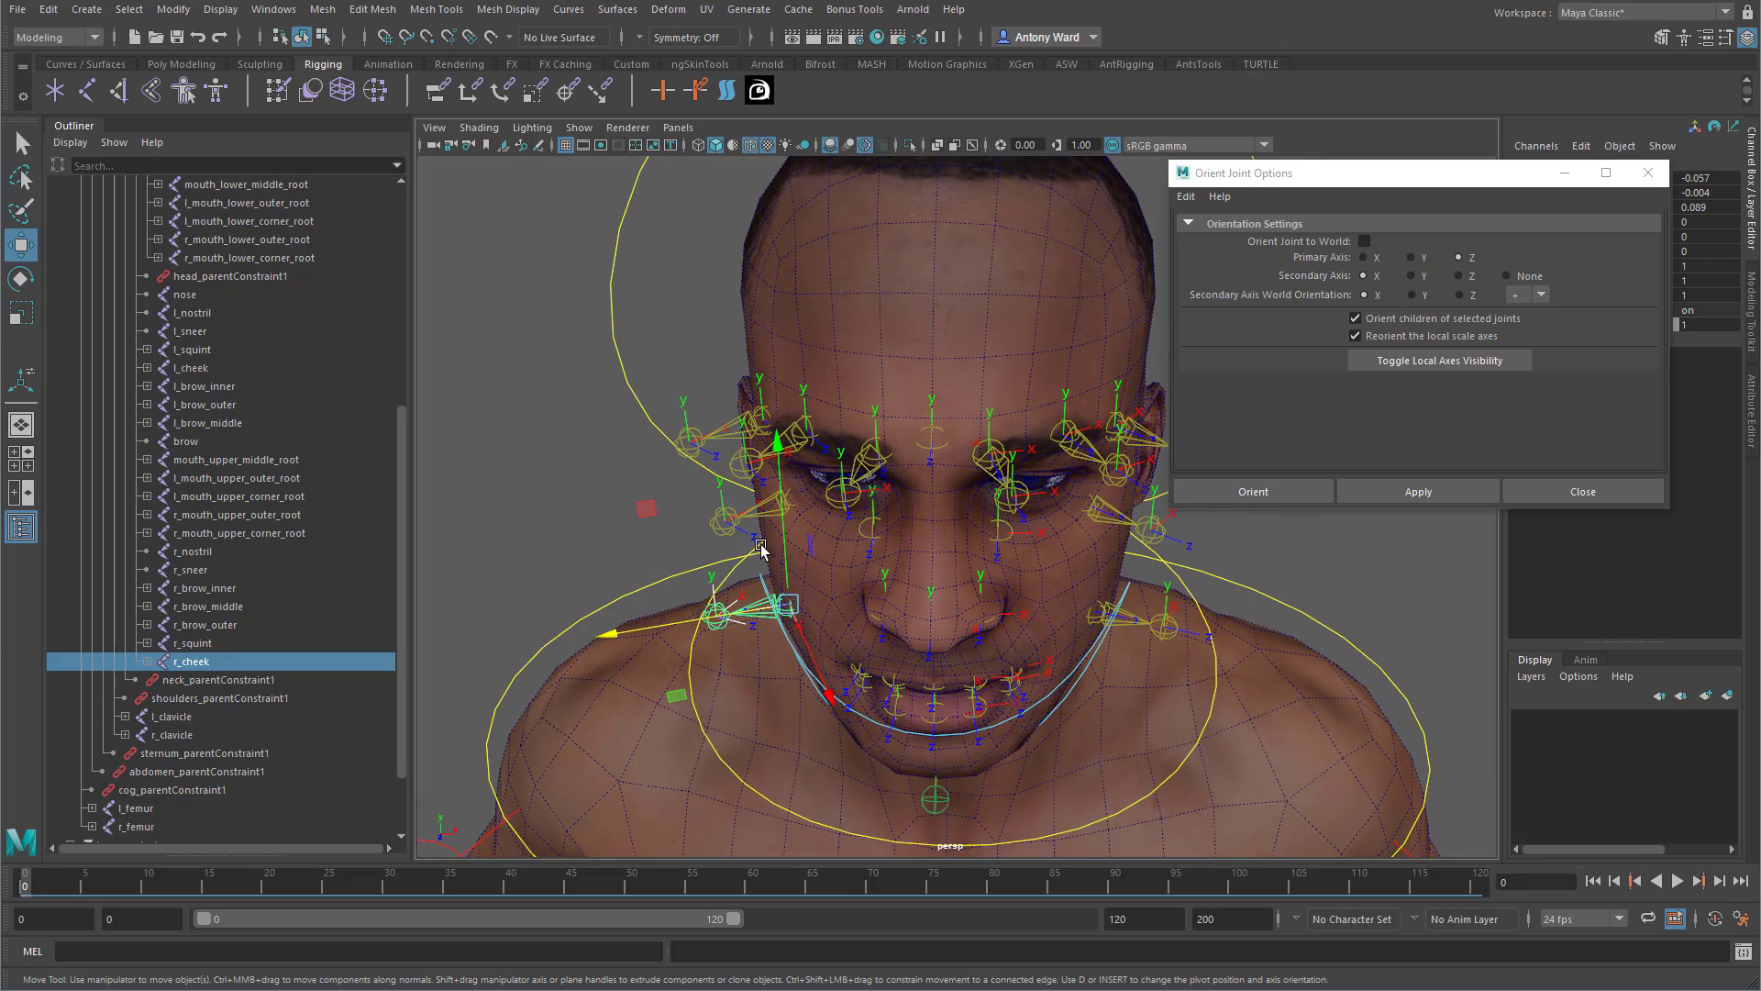
Orient r_squint, r_brow_inner, r_brow_middle and r_brow_outer toward their children with the same axis settings.
click(759, 515)
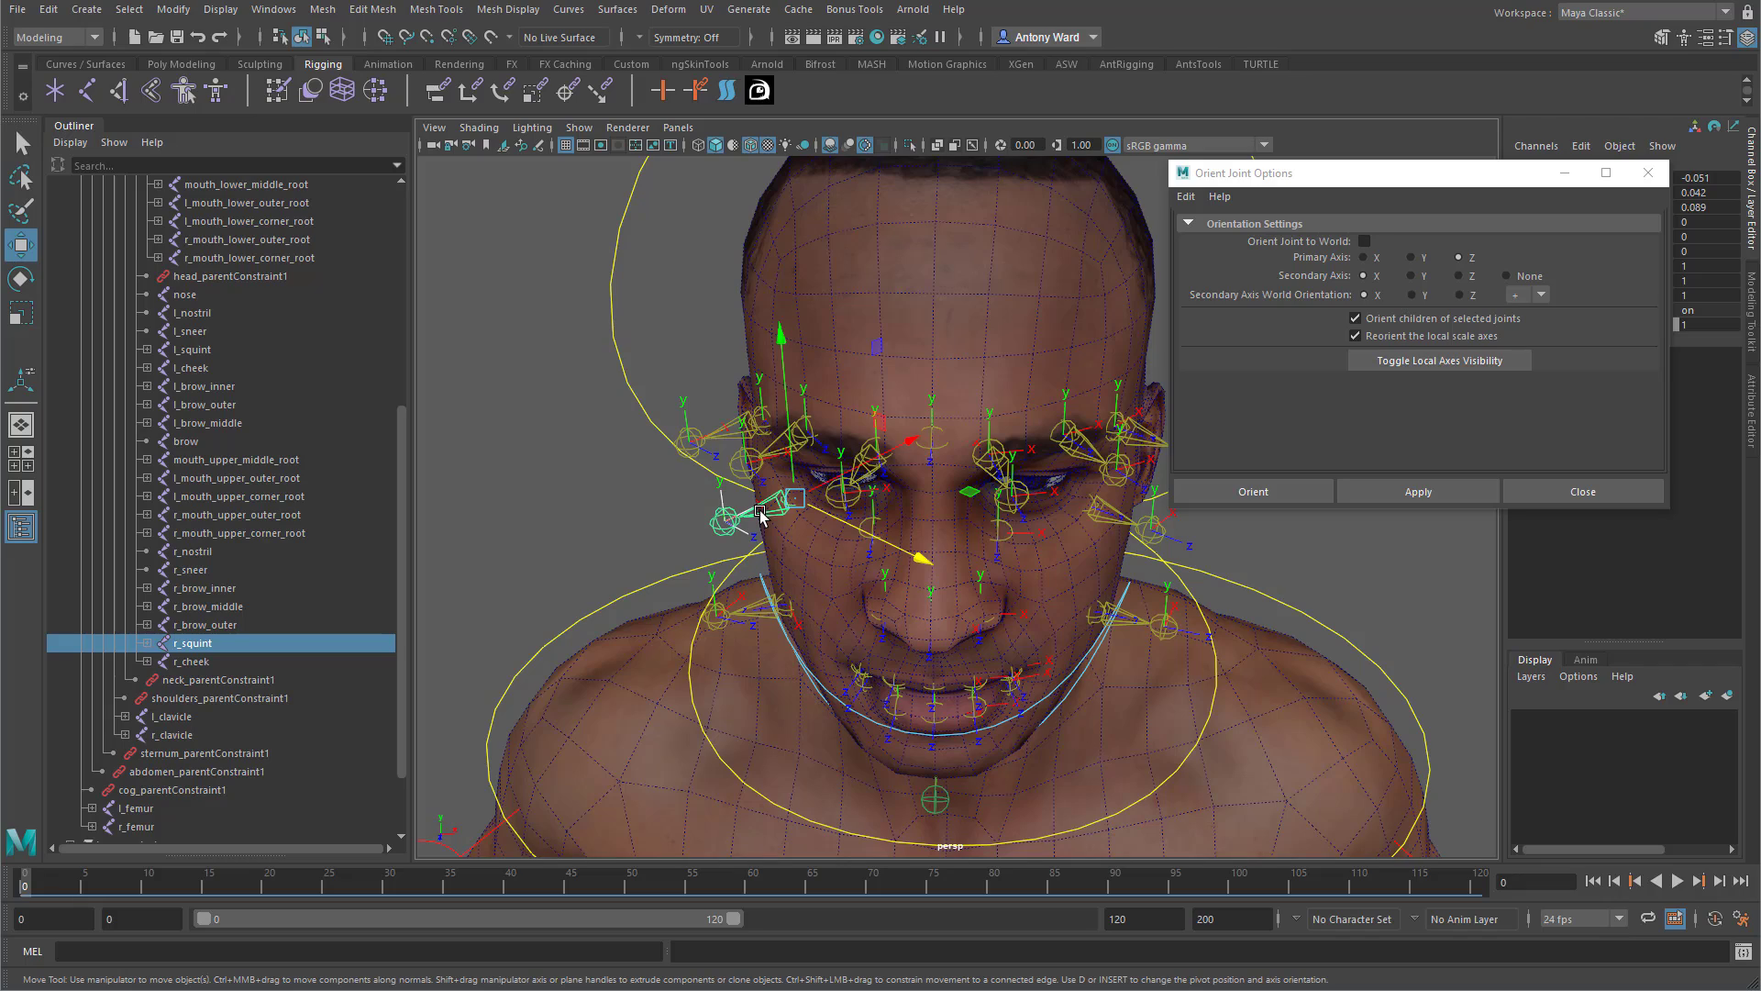
key(g)
click(871, 456)
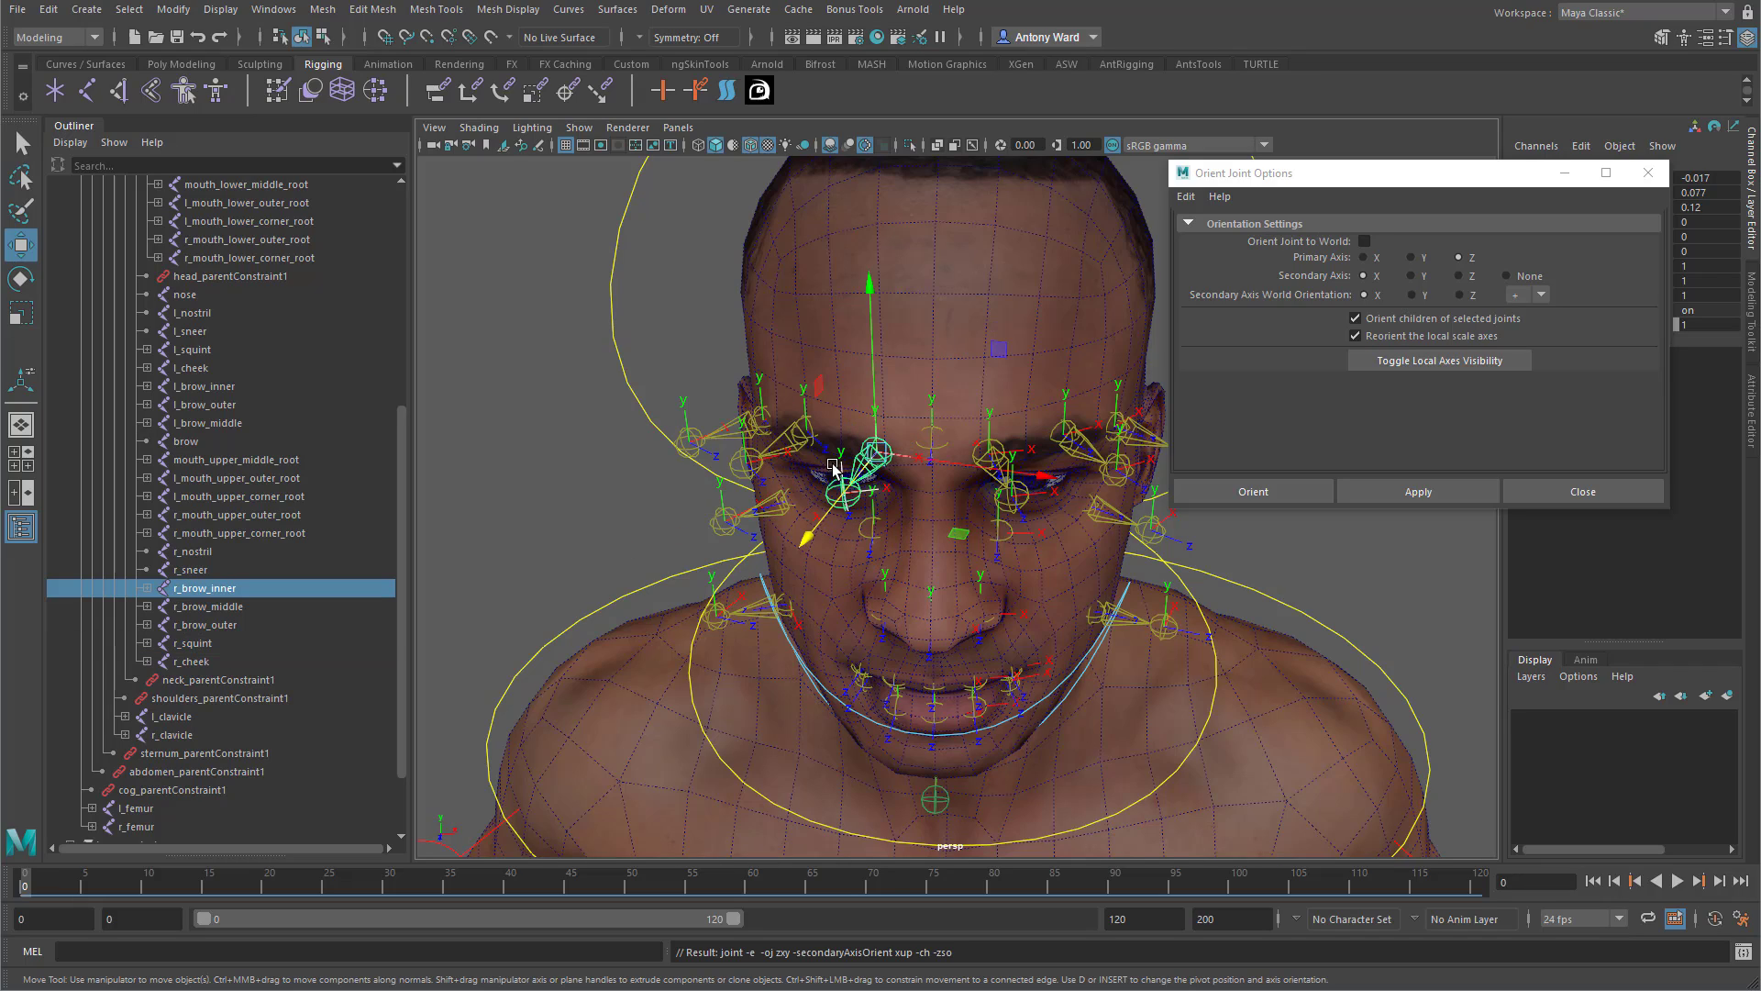
click(757, 445)
click(731, 427)
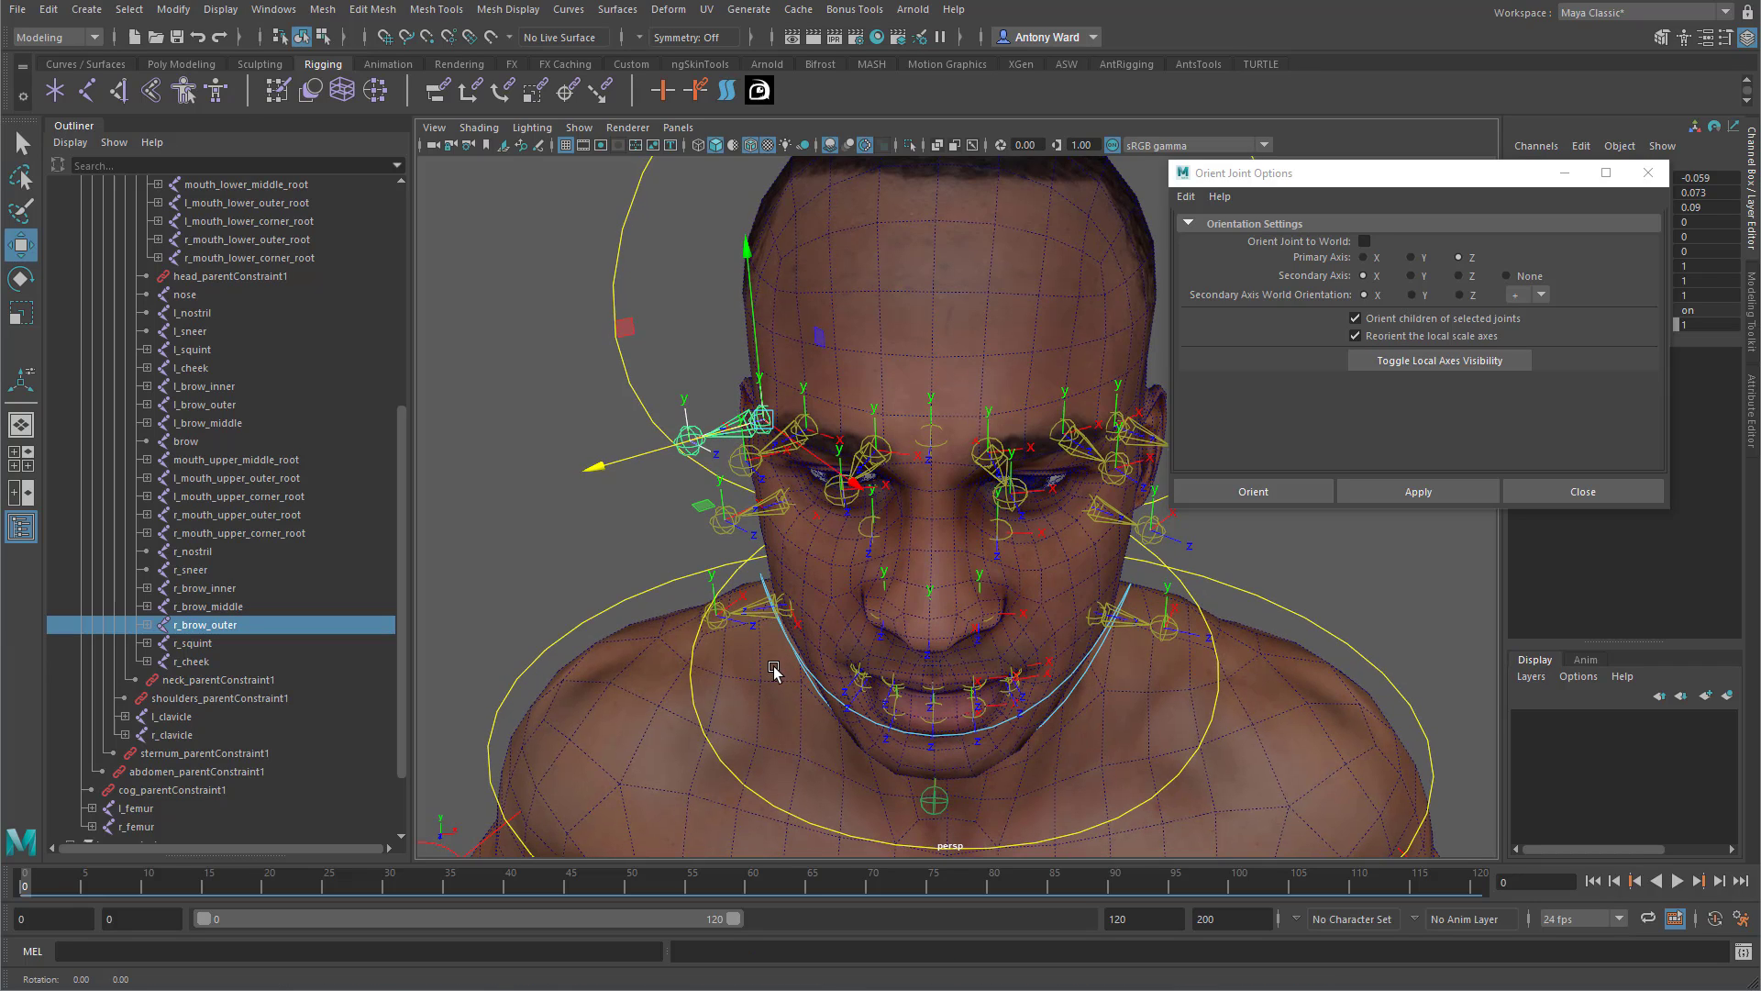
click(746, 610)
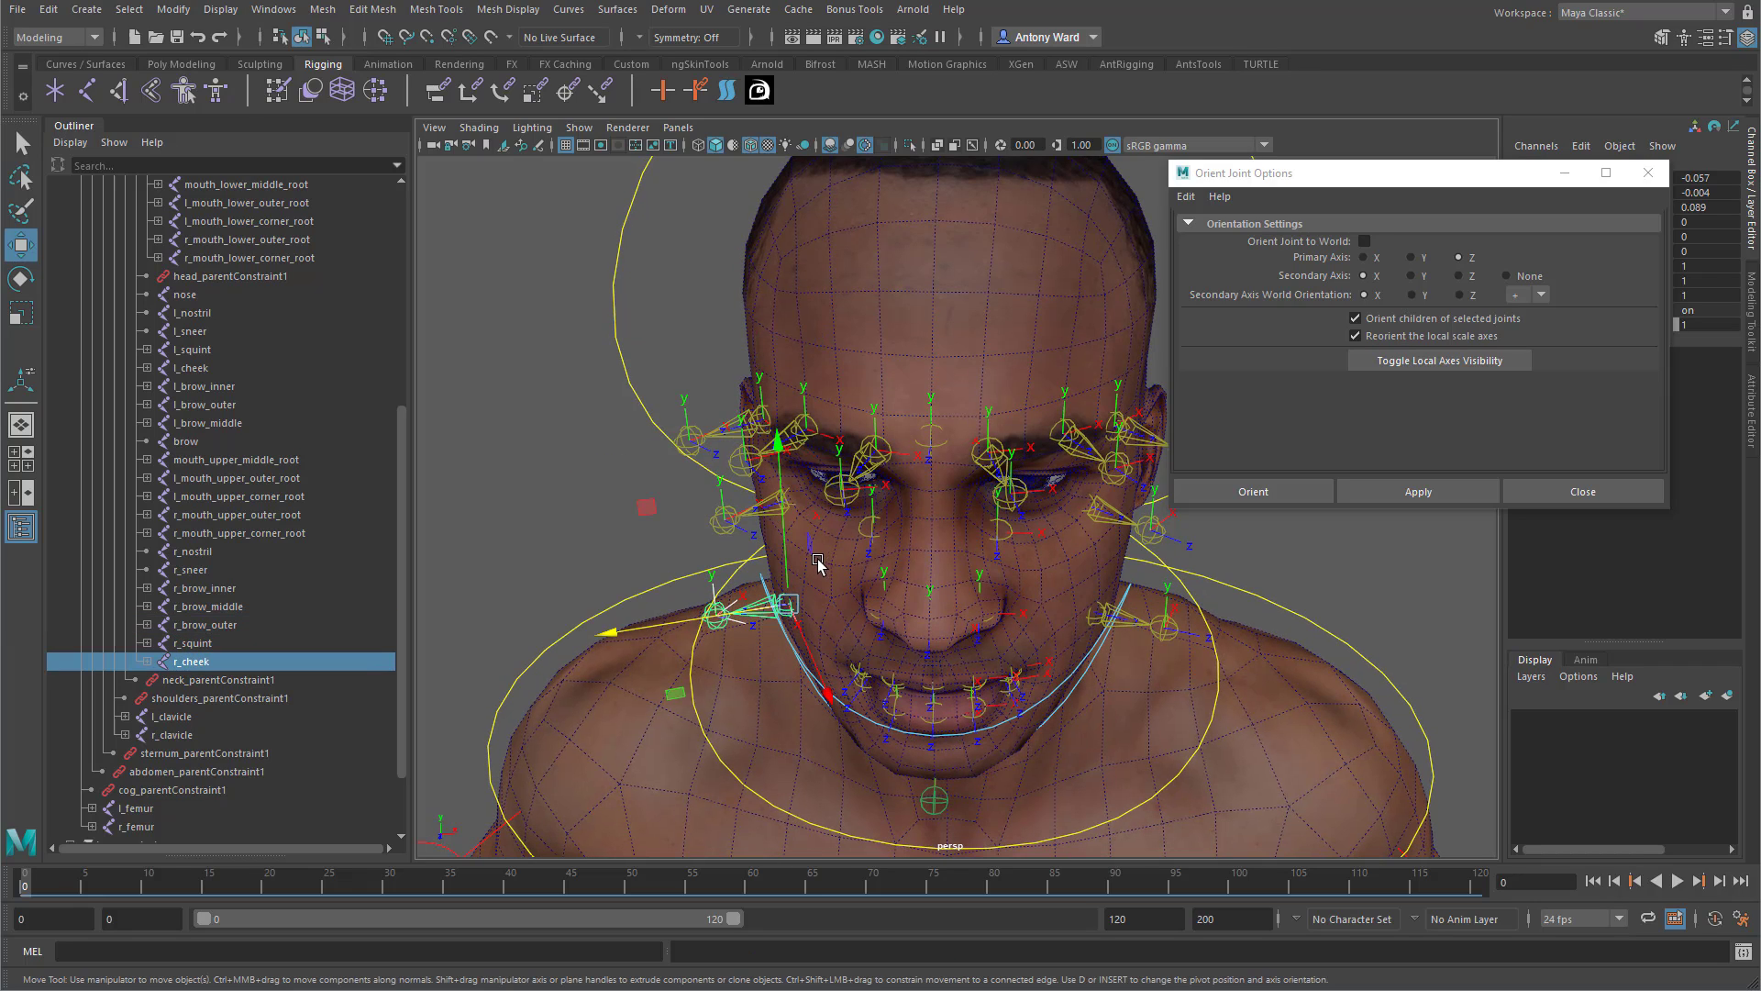
alt+drag(817, 562, 1091, 504)
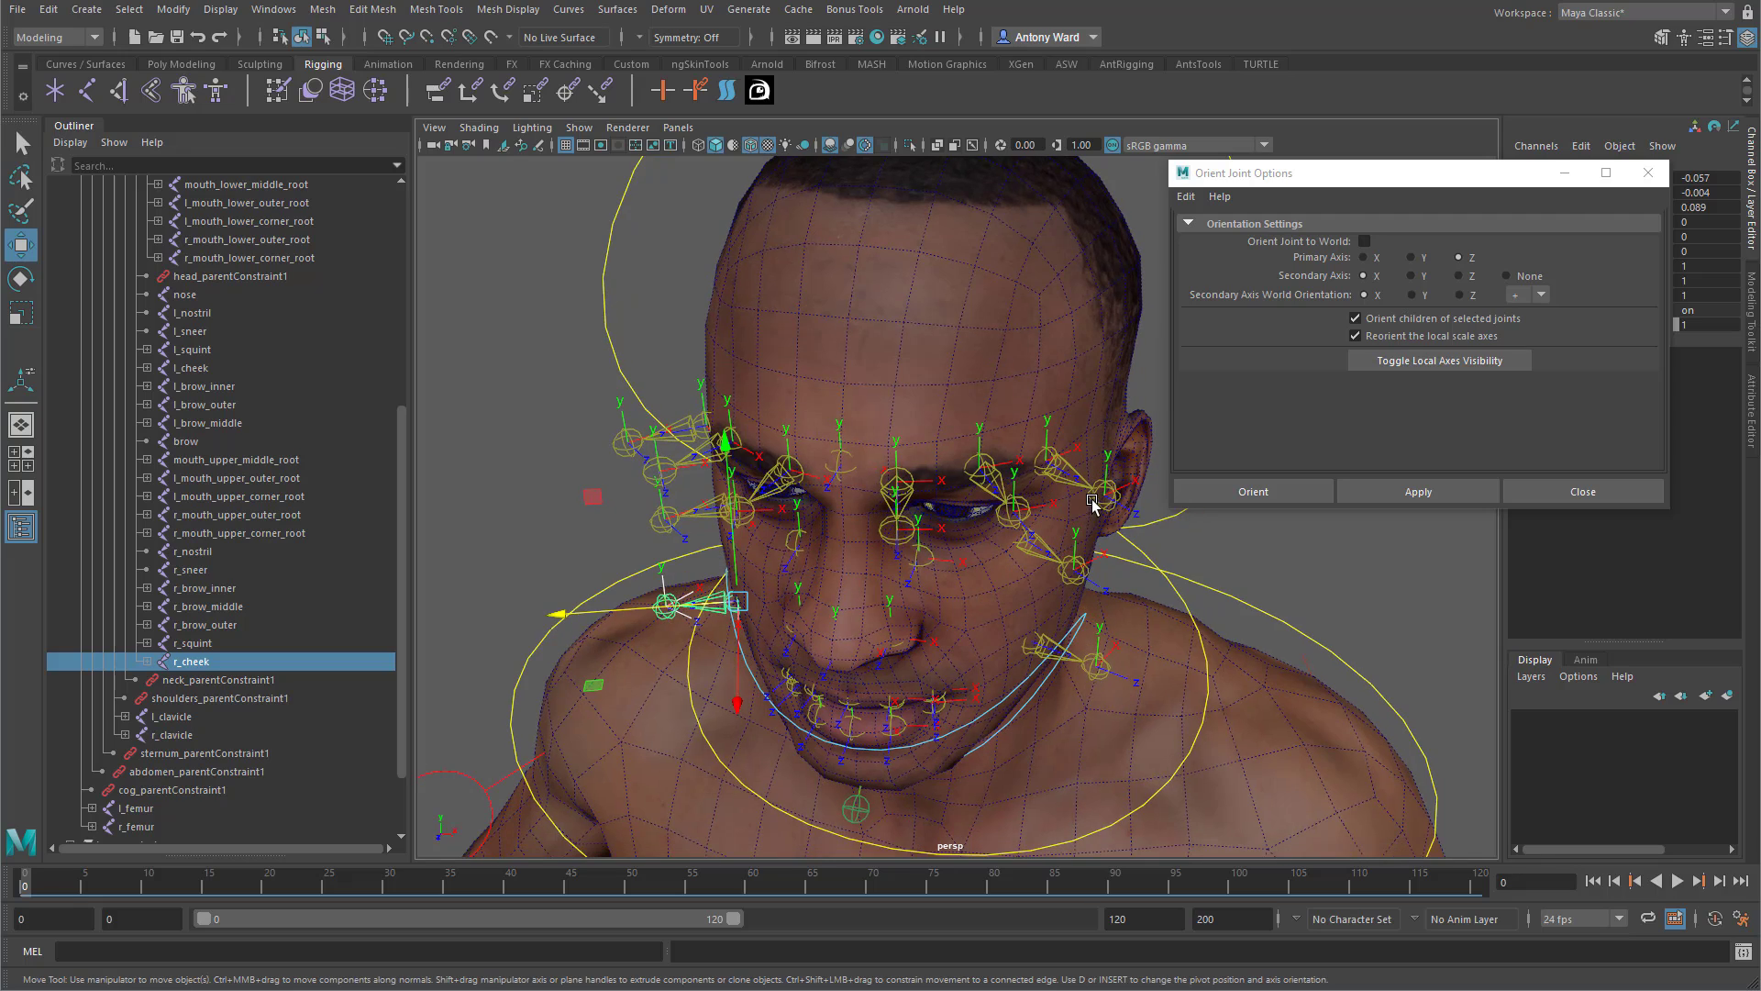
Delete the helper child joints of the brow, squint and cheek joints on both sides of the face.
click(1092, 502)
shift+click(1031, 525)
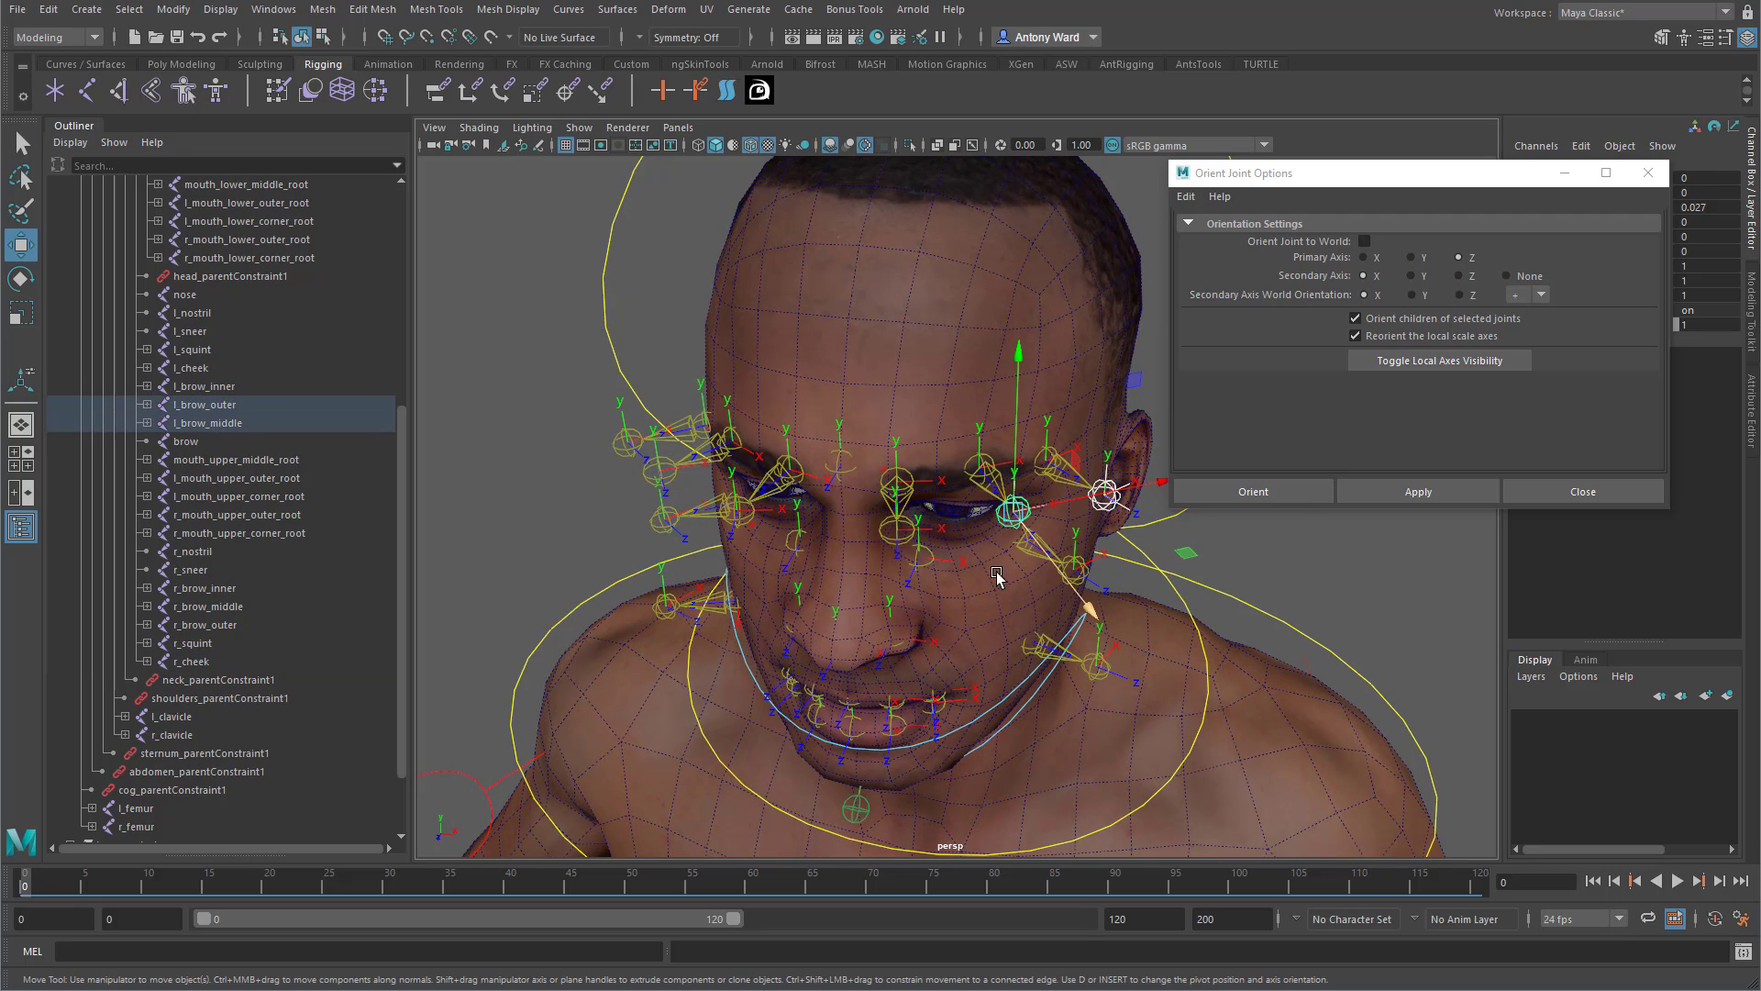
shift+click(905, 549)
alt+drag(905, 548, 661, 450)
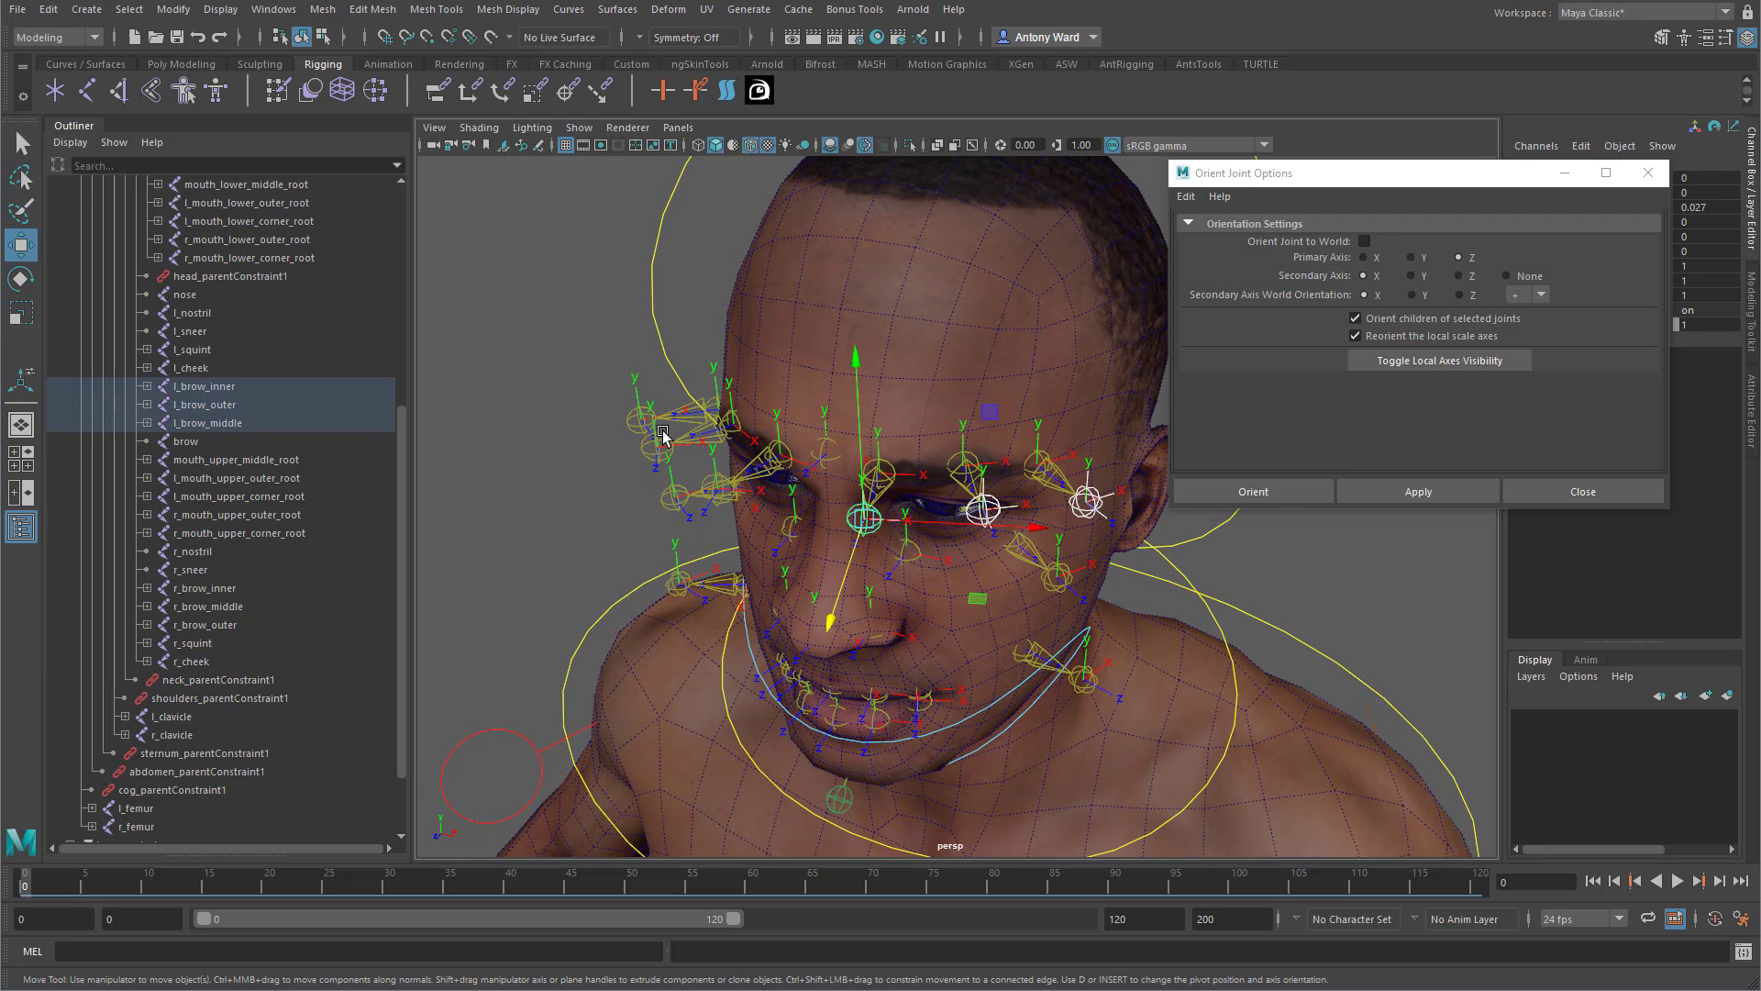
shift+click(633, 431)
shift+click(646, 456)
alt+drag(701, 518, 701, 544)
shift+click(711, 510)
alt+drag(585, 543, 646, 530)
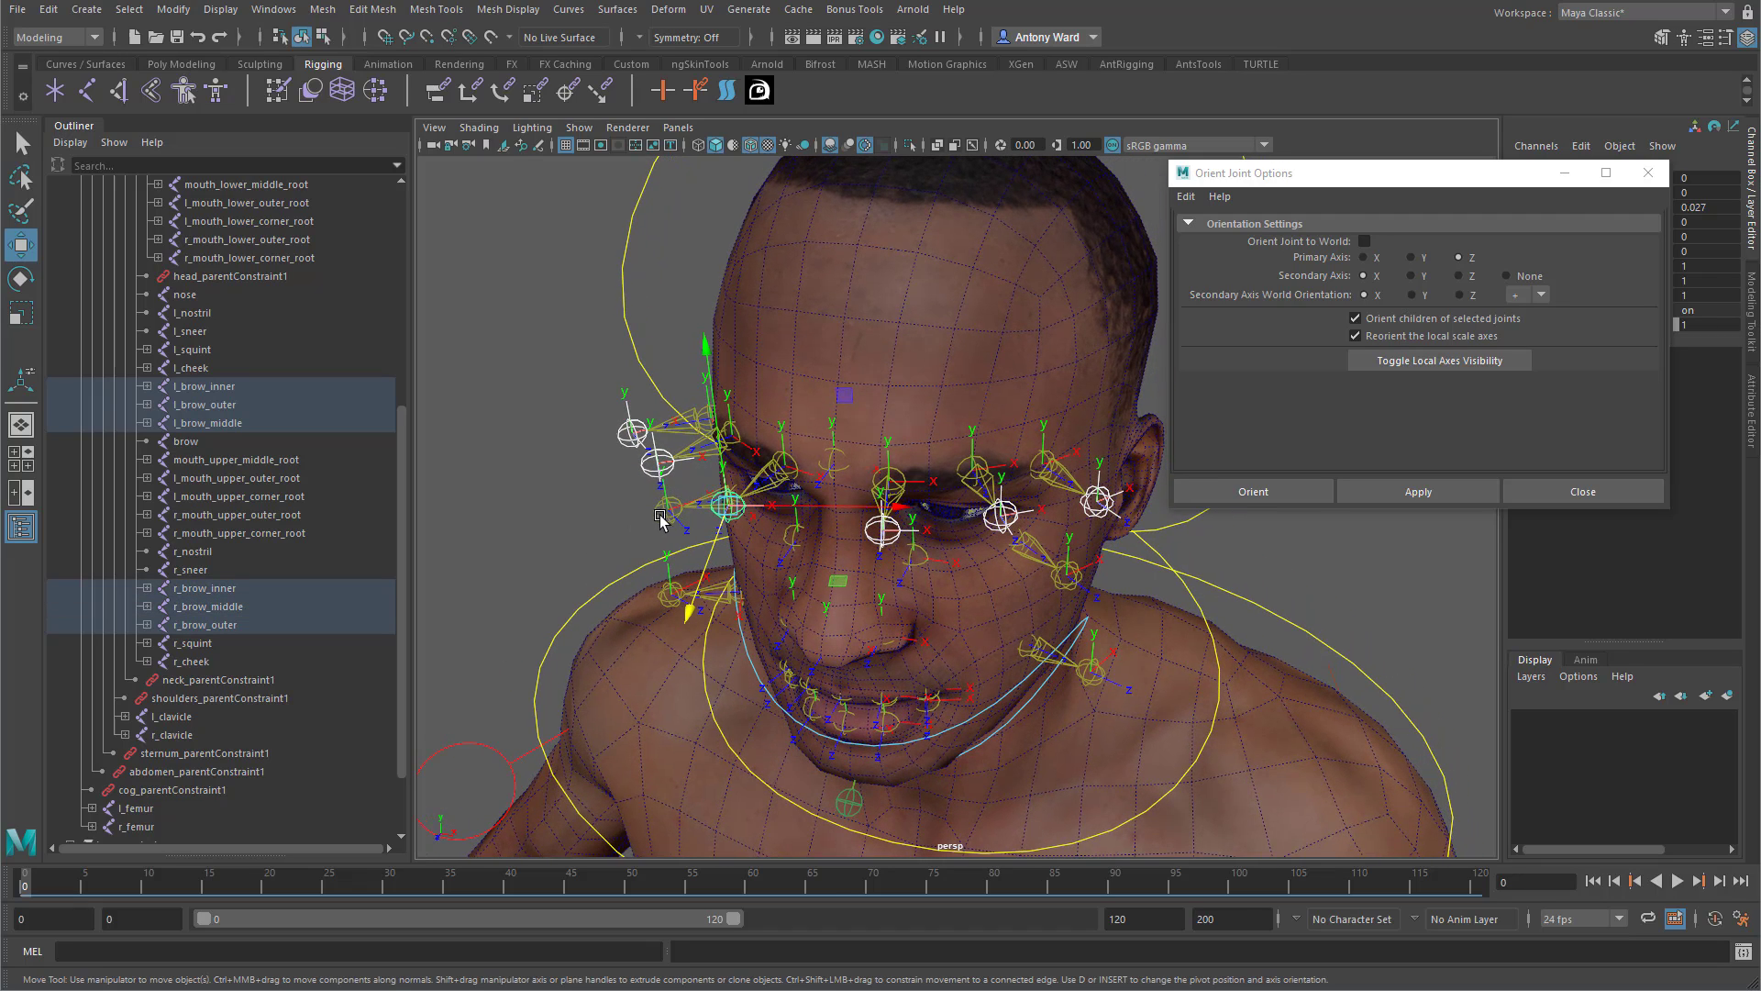
shift+click(665, 512)
shift+click(667, 601)
alt+drag(1142, 660, 1179, 608)
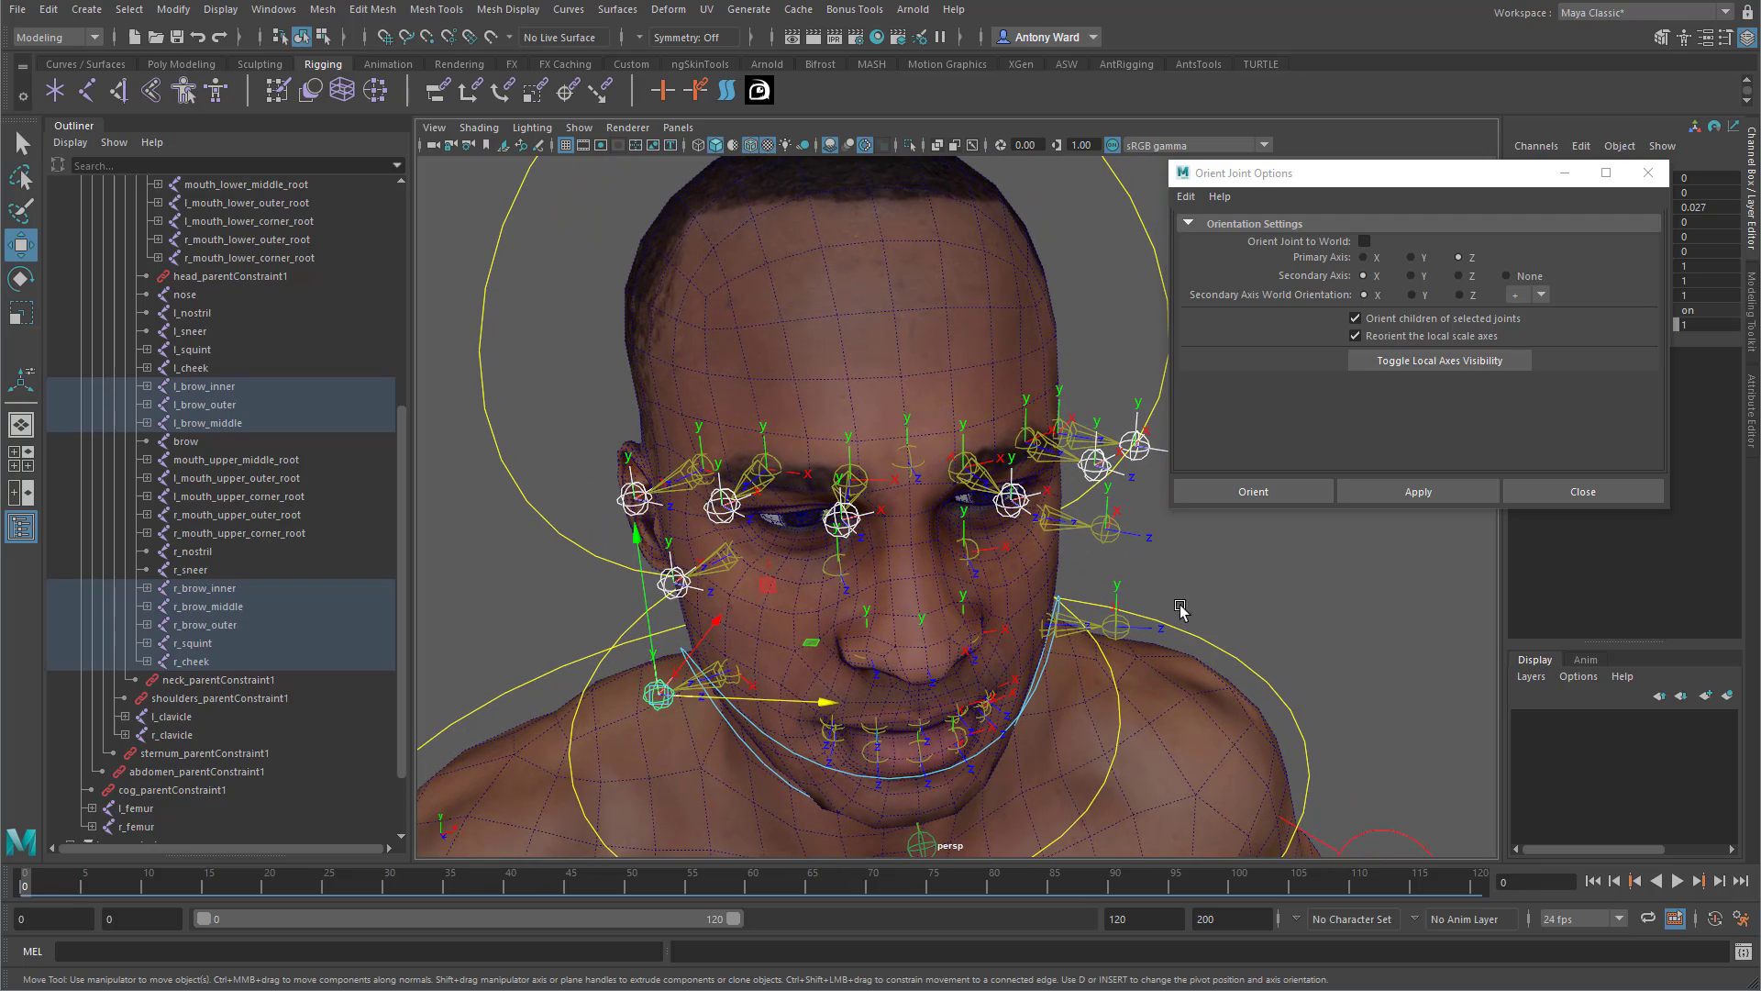
shift+click(1116, 537)
shift+click(1125, 629)
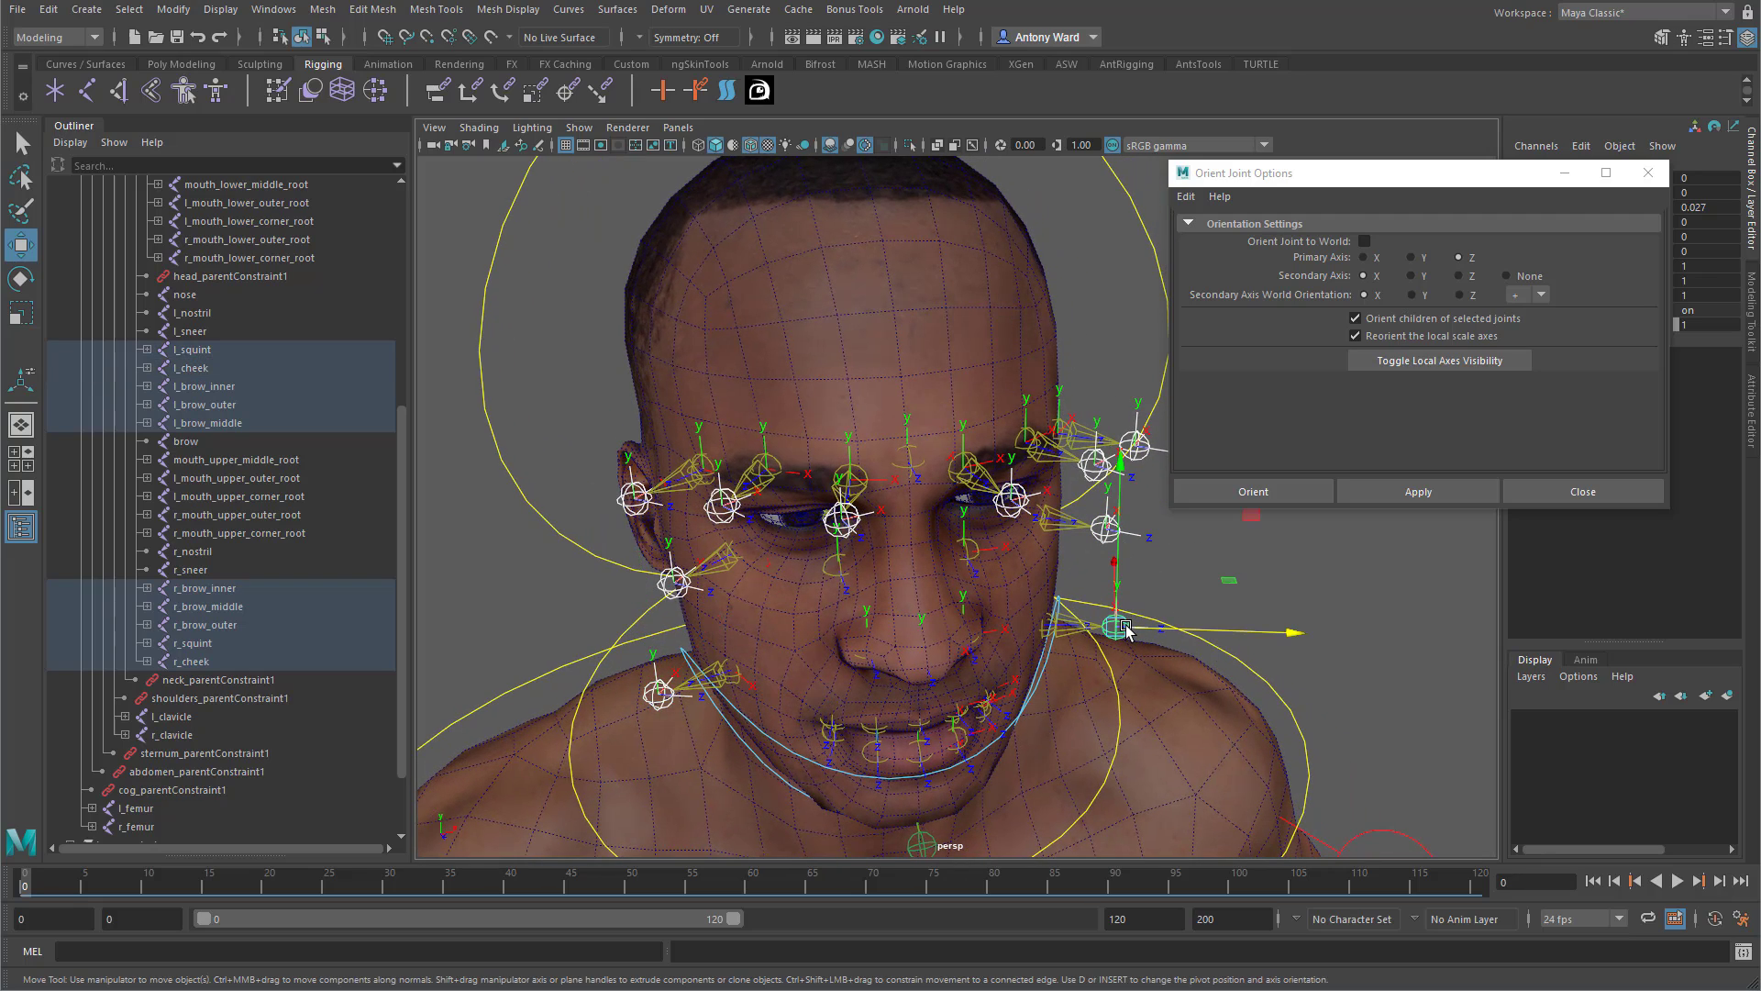
key(Delete)
Try moving l_cheek and r_cheek together to test their mirrored orientation, and undo the move.
alt+drag(1111, 633, 1054, 660)
click(1047, 649)
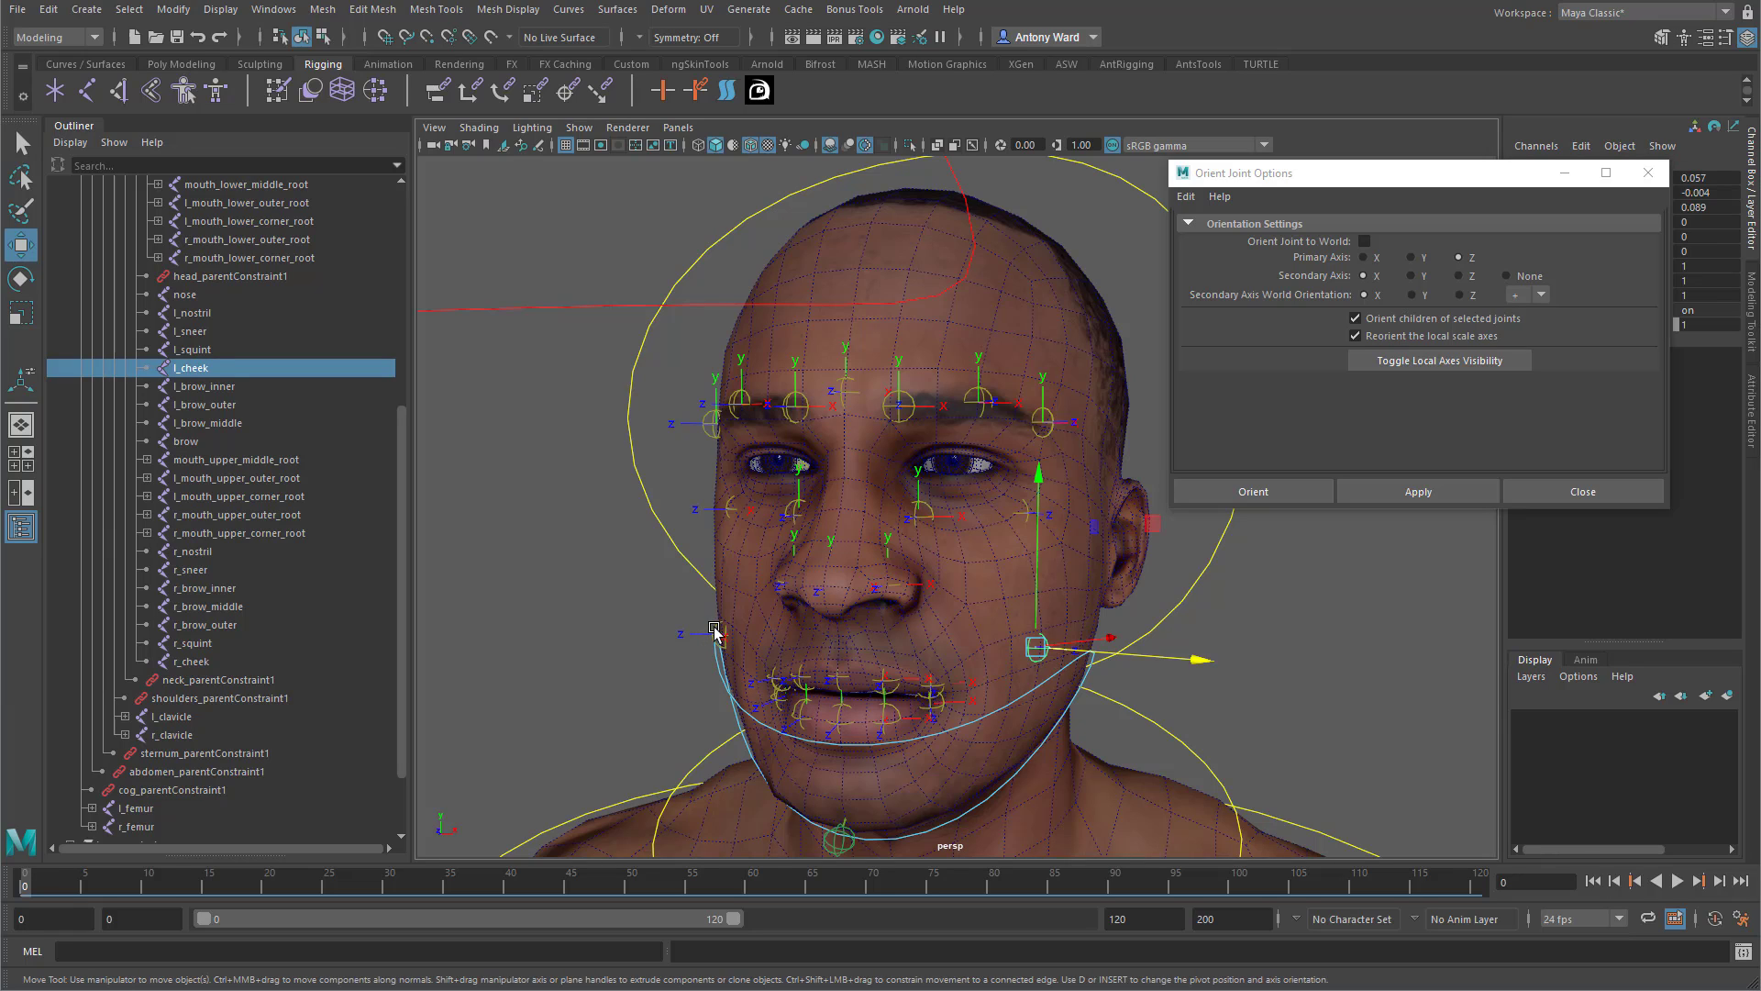
shift+click(714, 632)
key(f)
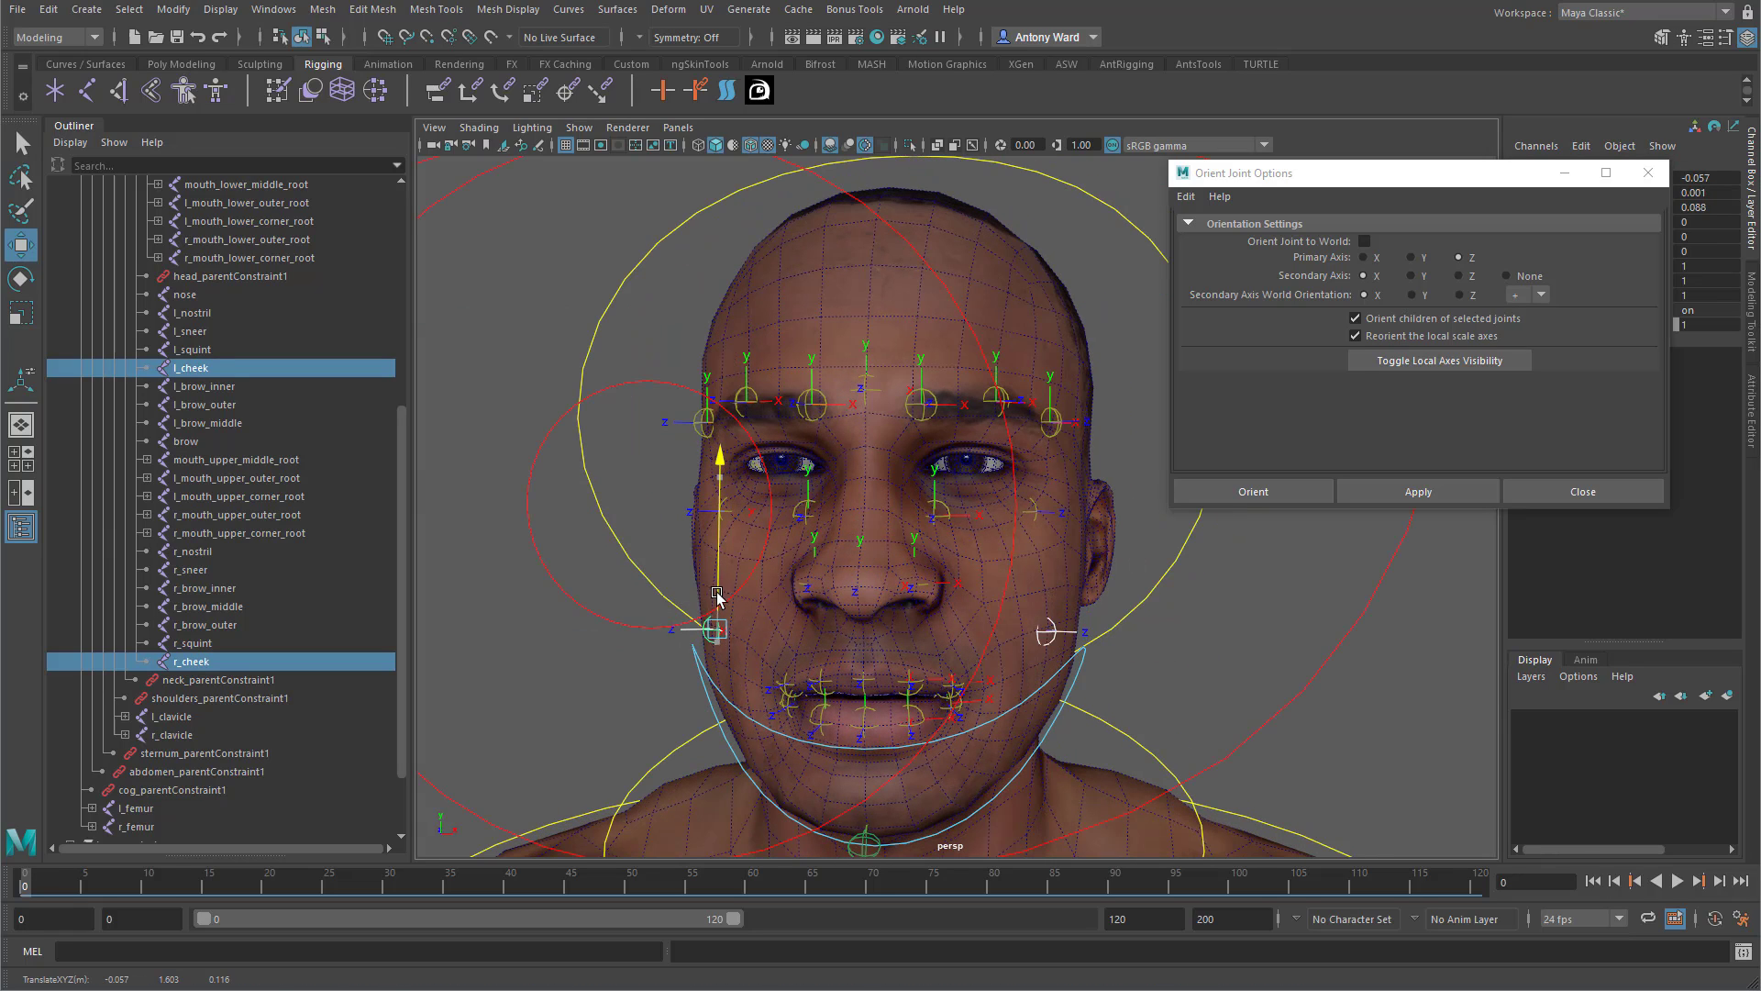
drag(717, 594, 717, 595)
key(ctrl+z)
alt+drag(680, 690, 750, 454)
key(ctrl+z)
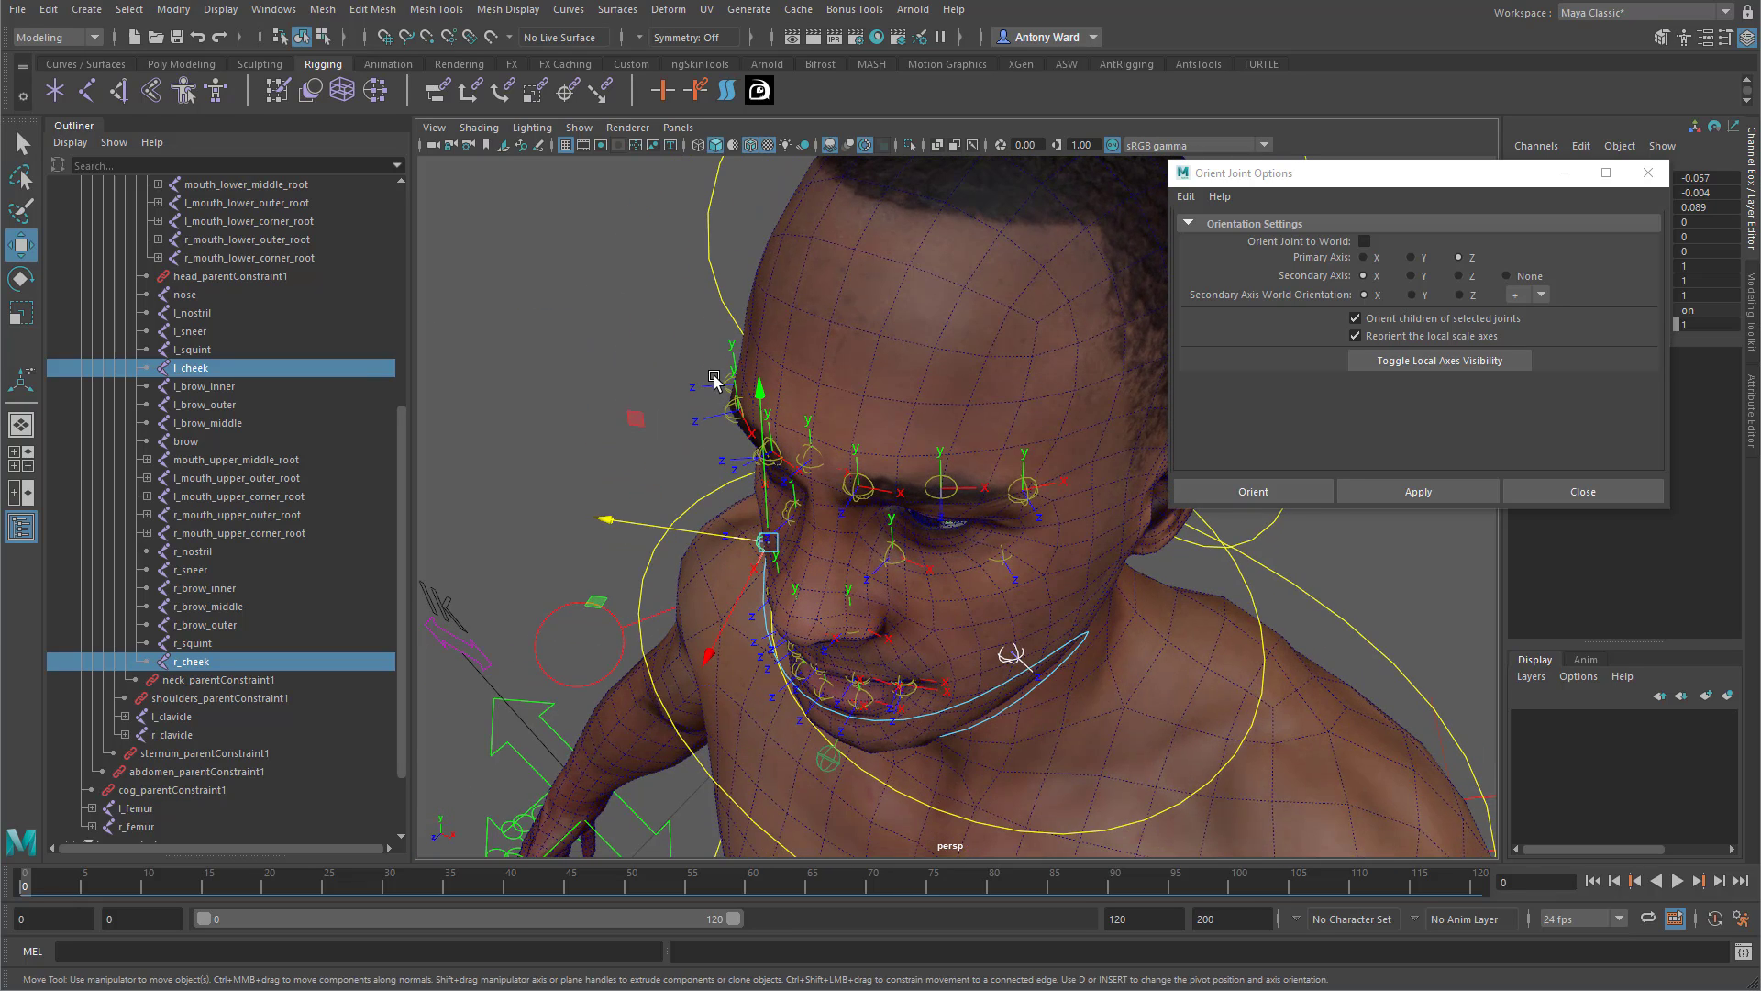
Close the Orient Joint options, clear the selection and turn on X-Ray Joints shading in the viewport.
alt+drag(959, 690, 1035, 648)
alt+middle_drag(1035, 648, 998, 648)
alt+right_drag(999, 647, 1055, 632)
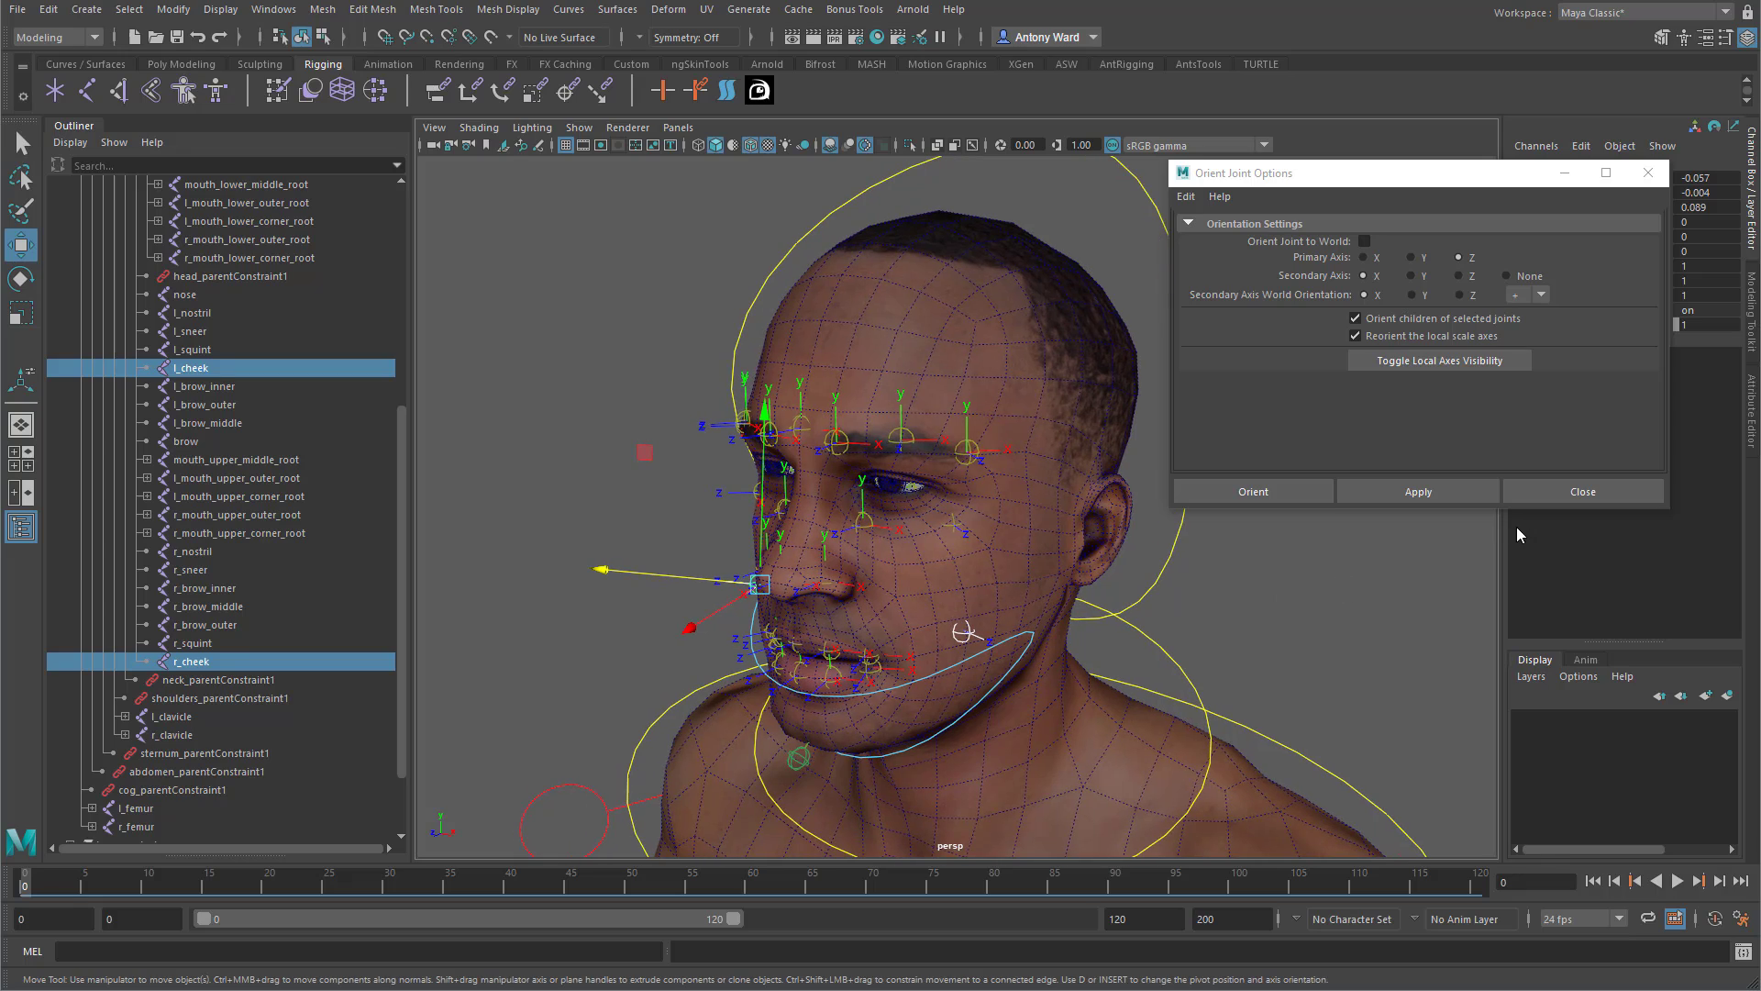
click(1557, 495)
alt+middle_drag(1232, 578, 1245, 575)
alt+drag(1244, 575, 1256, 569)
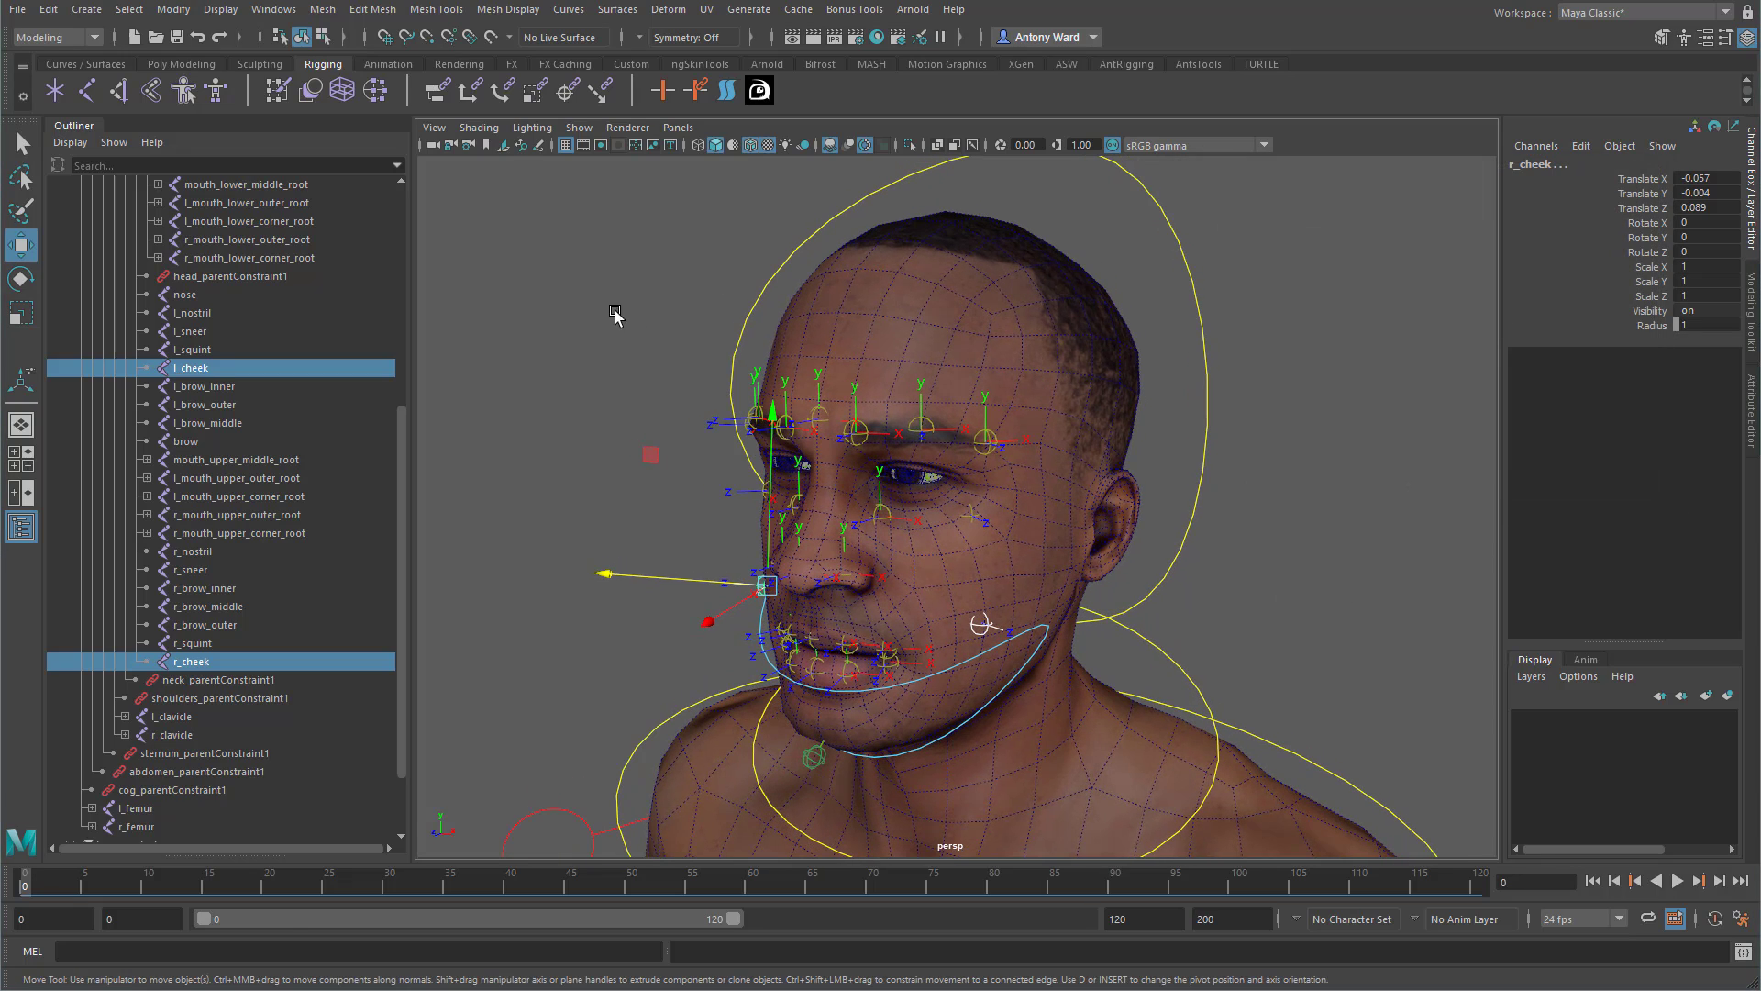
click(574, 322)
click(479, 128)
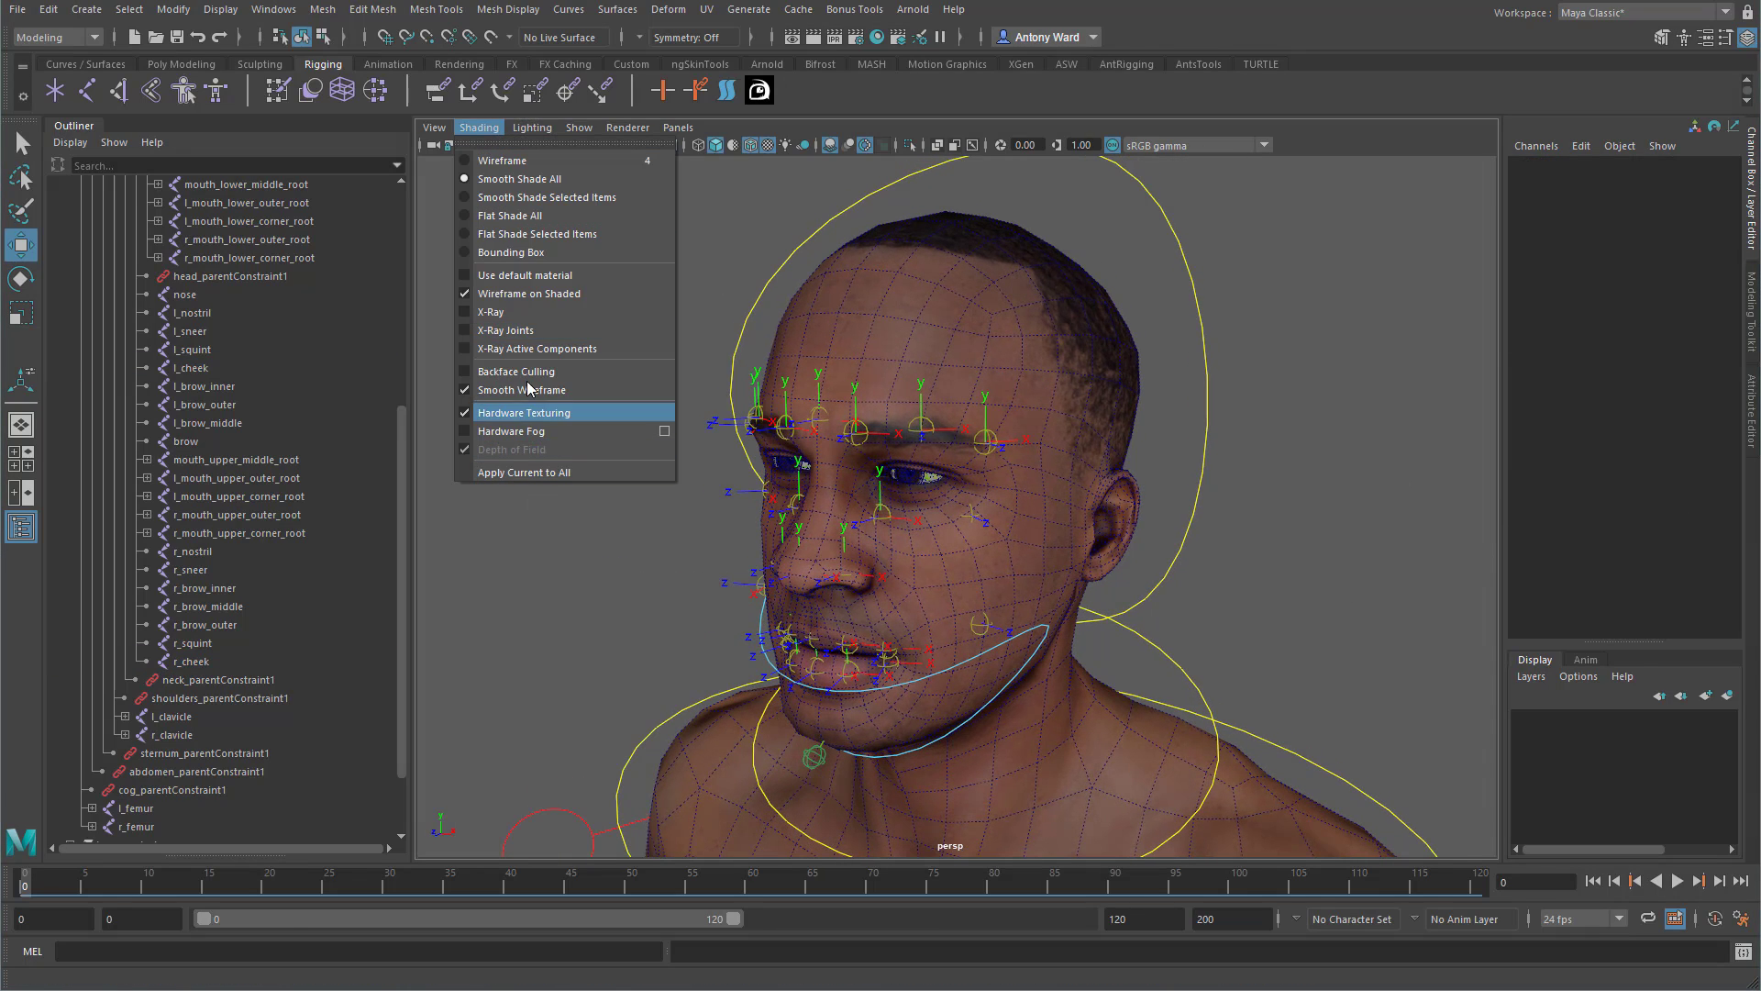
click(519, 330)
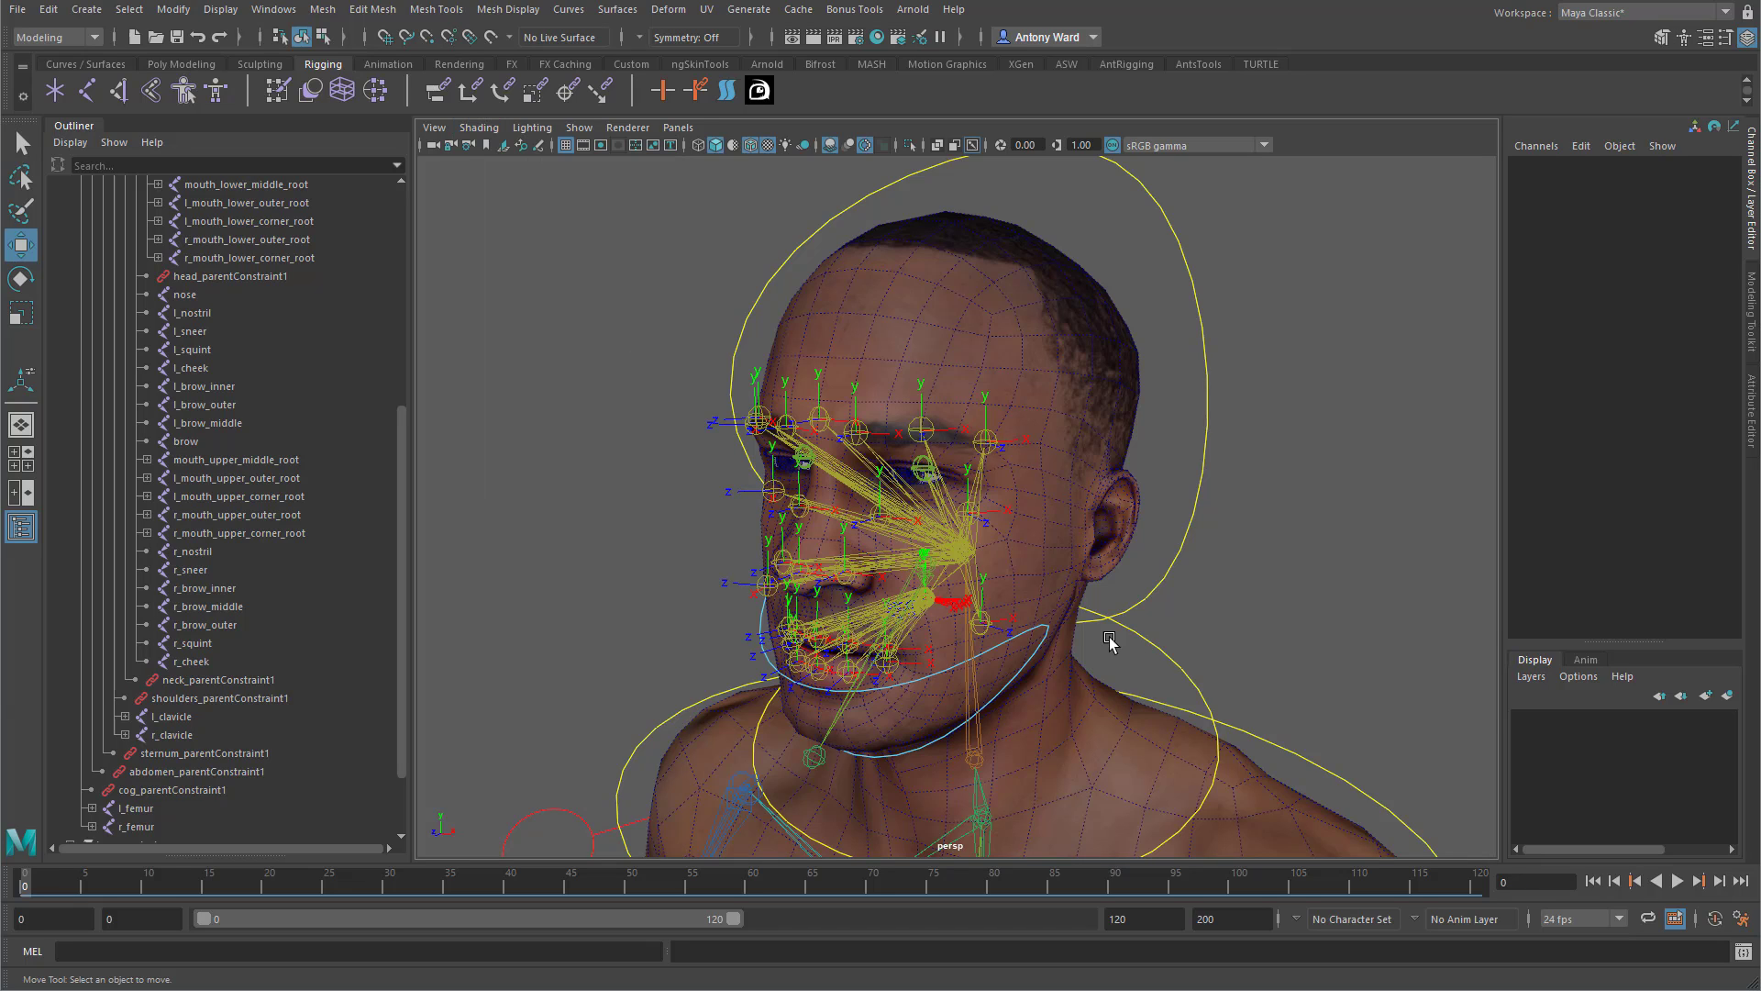
alt+drag(1108, 635, 1053, 624)
click(959, 624)
alt+right_drag(832, 648, 972, 587)
shift+click(1003, 411)
shift+click(897, 393)
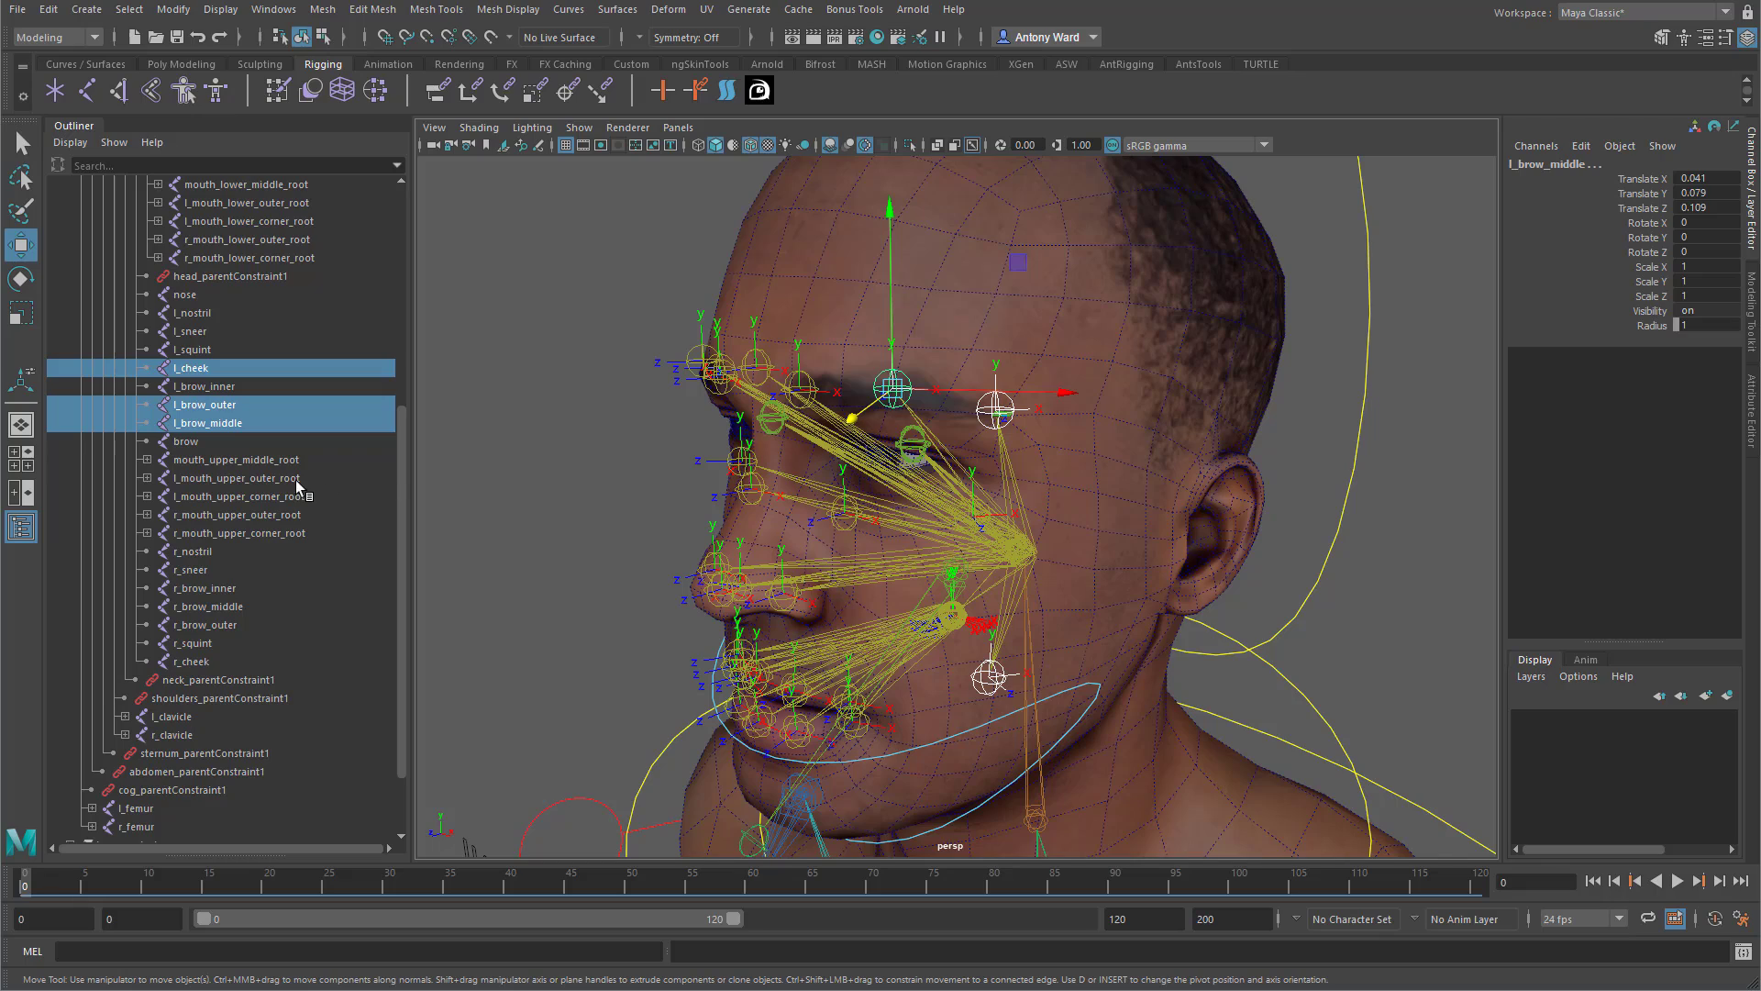
ctrl+click(186, 442)
ctrl+drag(195, 368, 209, 289)
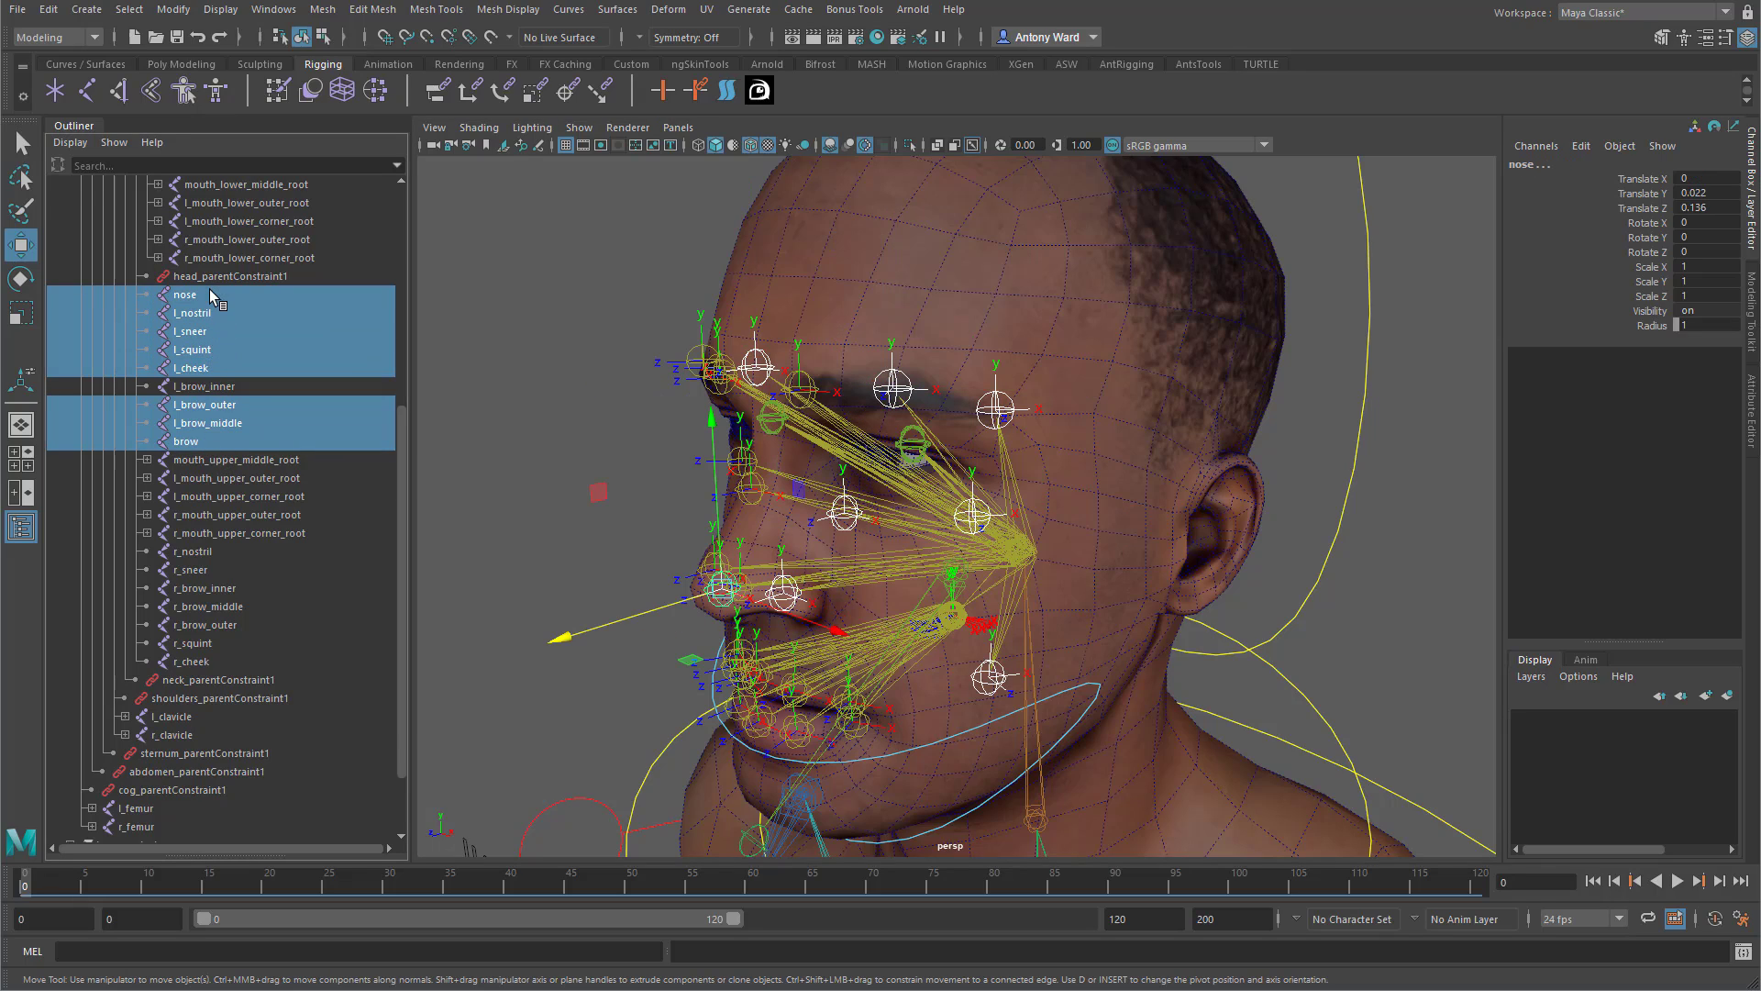
ctrl+click(214, 388)
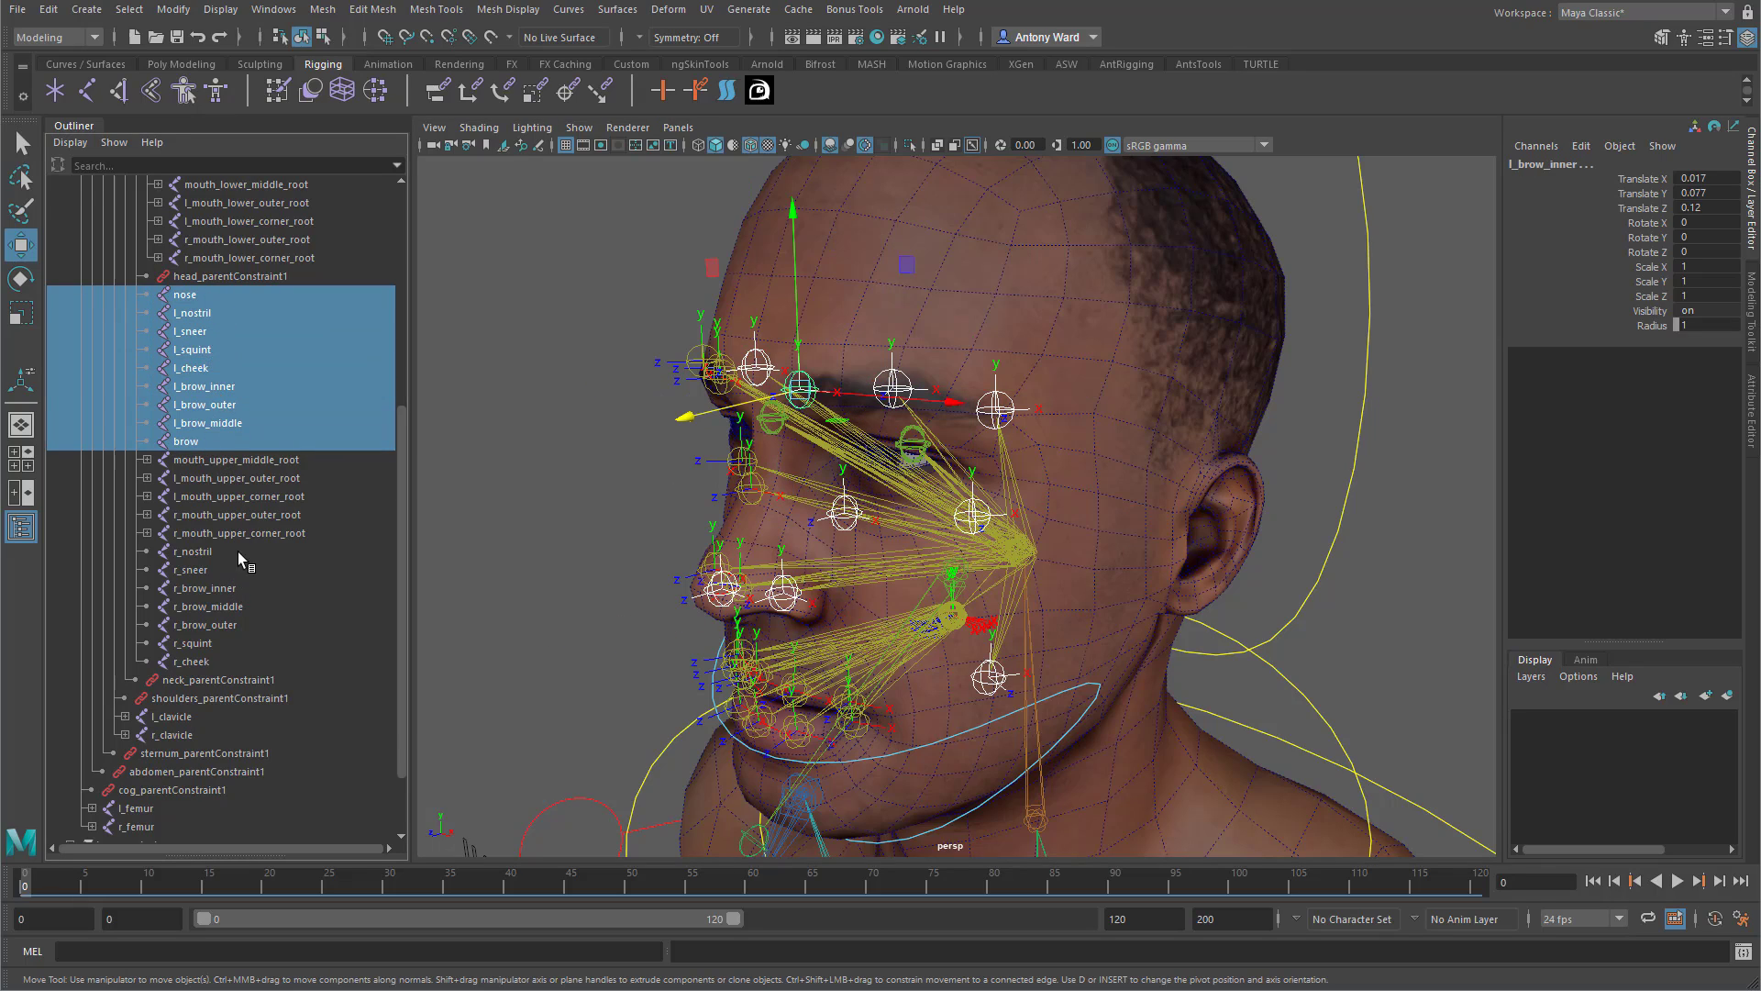
Hide the local rotation axes of all joints from nose to r_cheek and of the five lower mouth root joints.
click(219, 655)
shift+click(196, 298)
scroll(230, 413, up, 3)
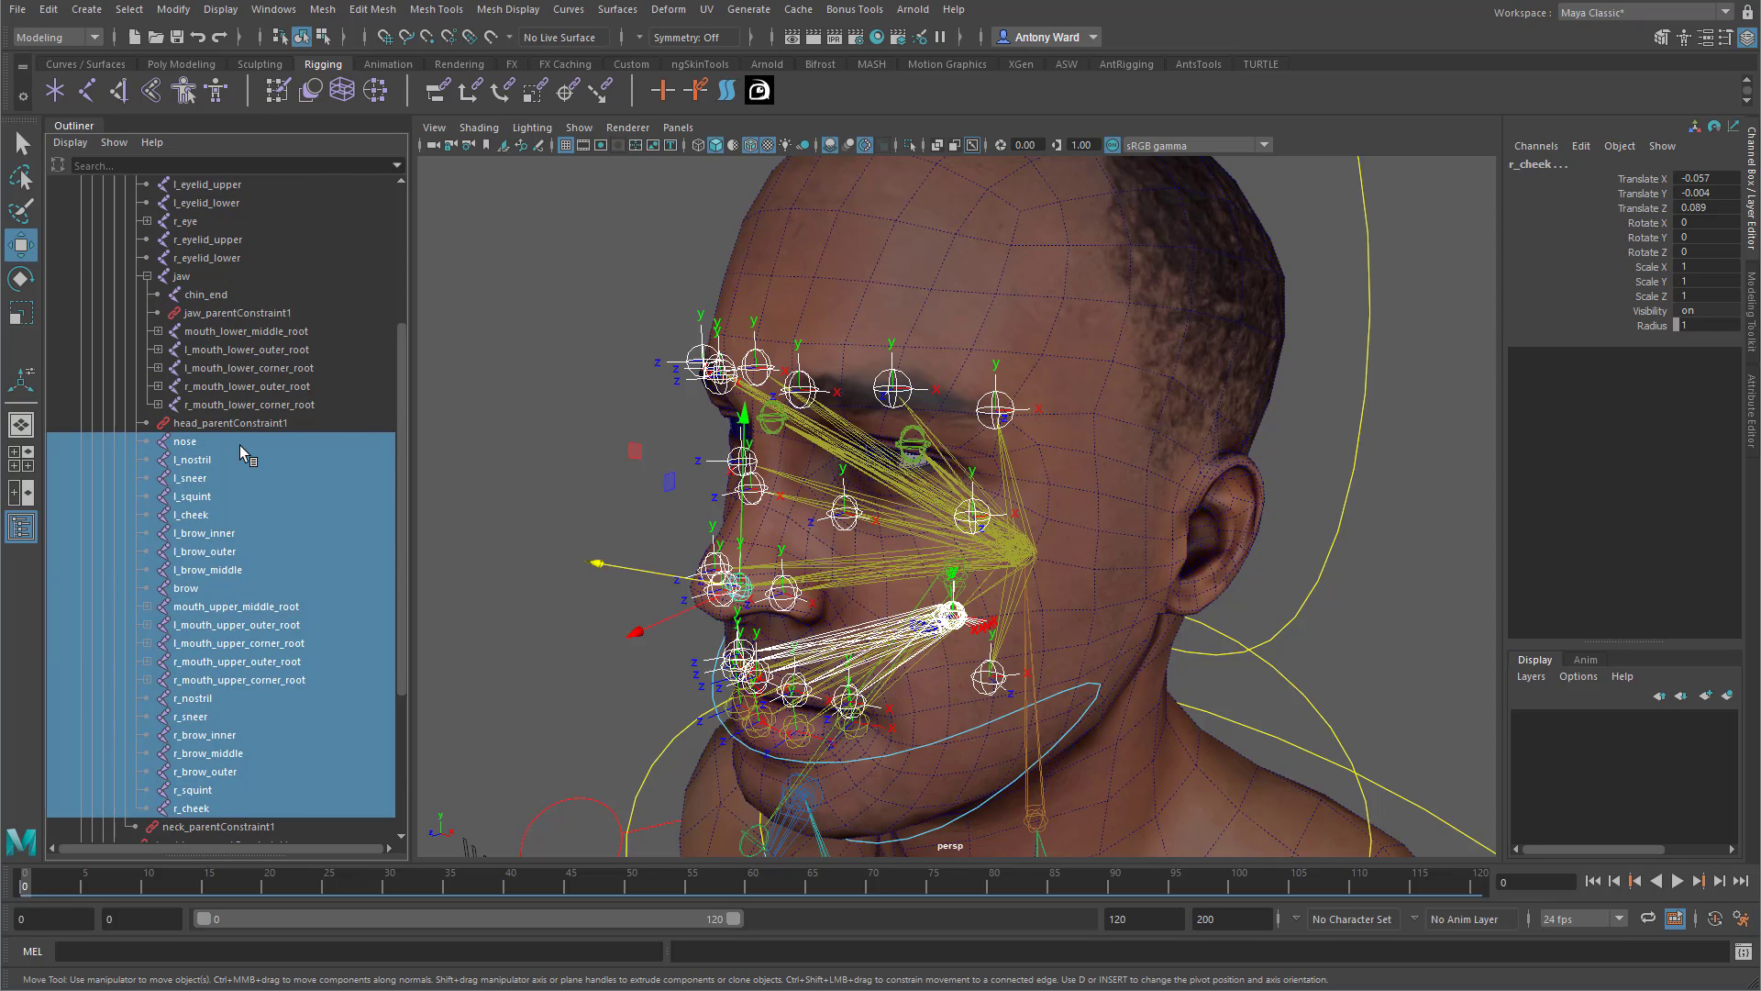
scroll(239, 444, up, 3)
ctrl+drag(253, 551, 249, 476)
click(220, 9)
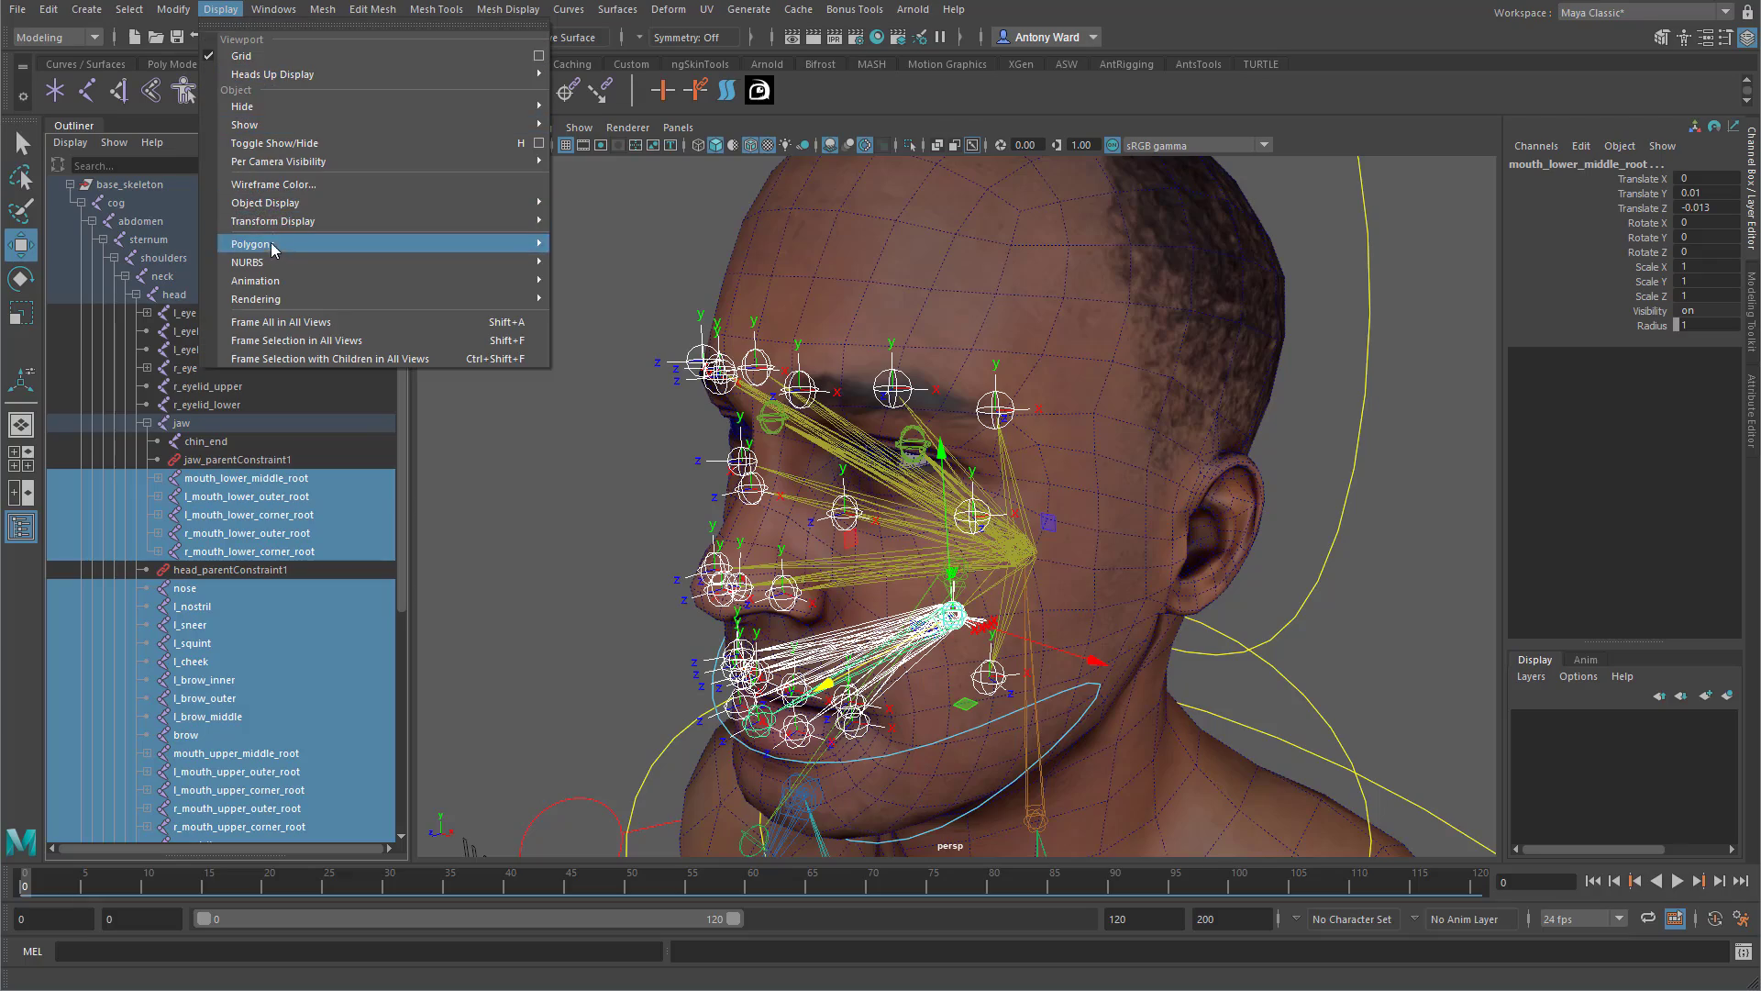
mouse_move(284, 221)
click(629, 236)
Hide the local rotation axes of the child joints beneath all upper and lower mouth root joints, and clear the selection.
alt+right_drag(1143, 619, 1139, 554)
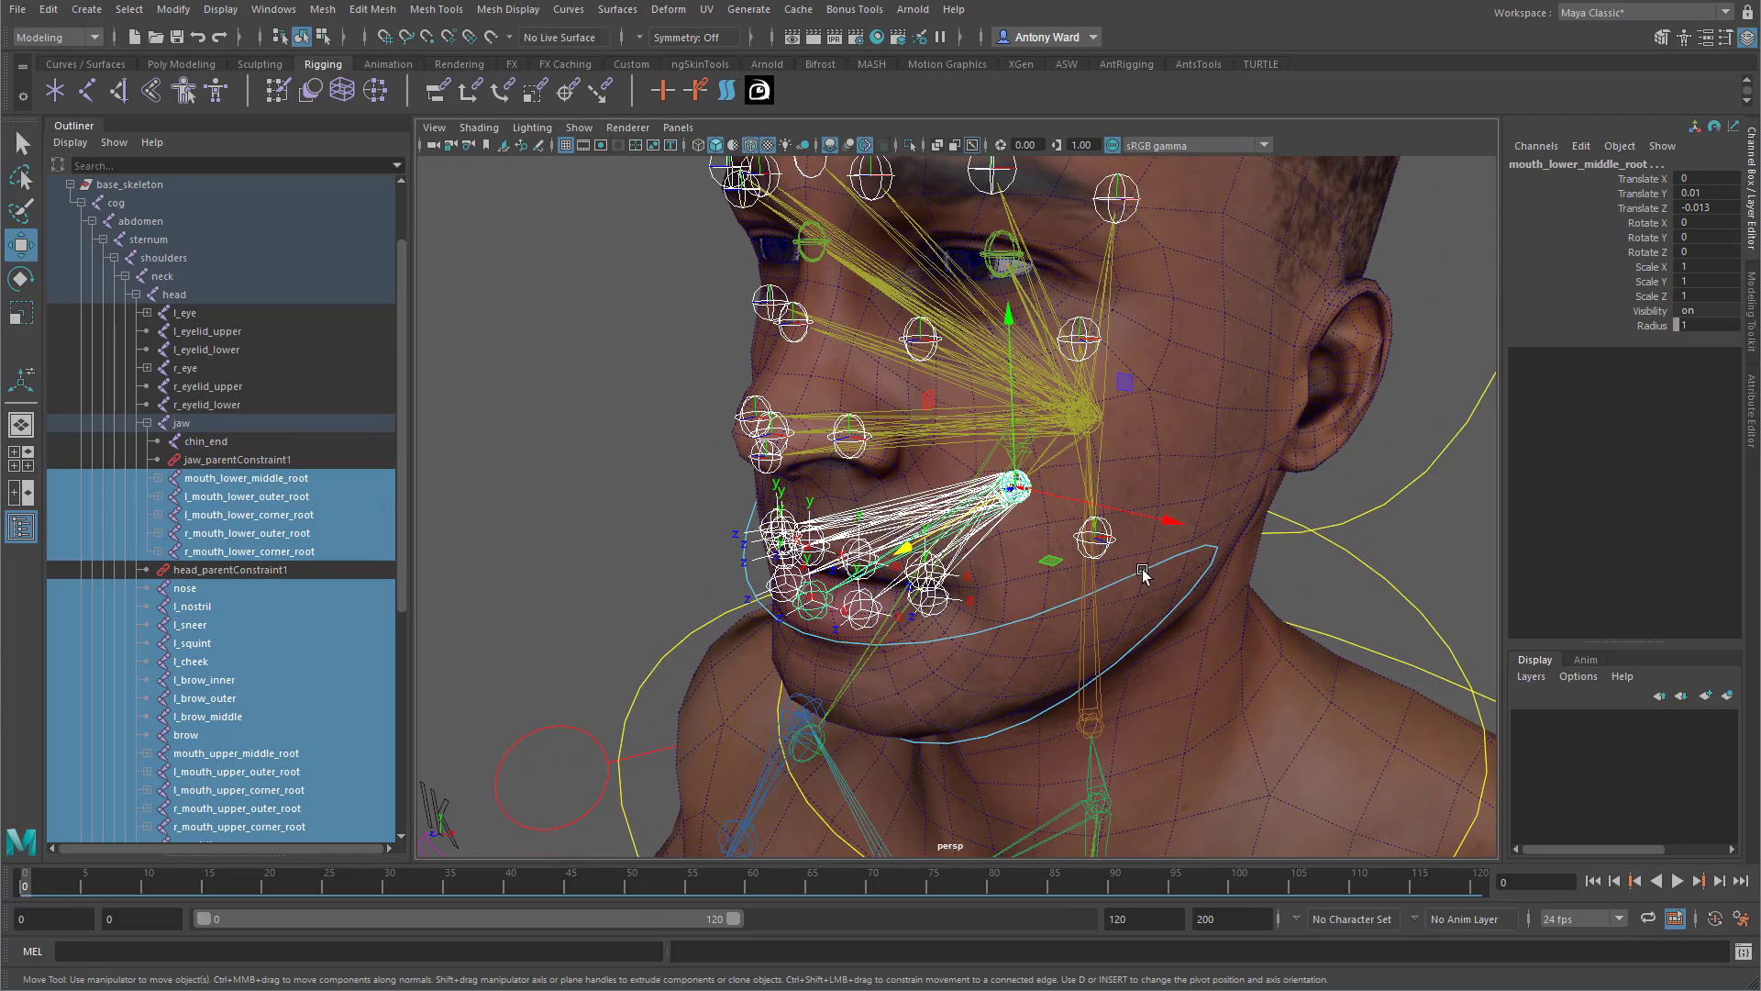
click(283, 478)
drag(280, 494, 277, 552)
scroll(278, 660, down, 3)
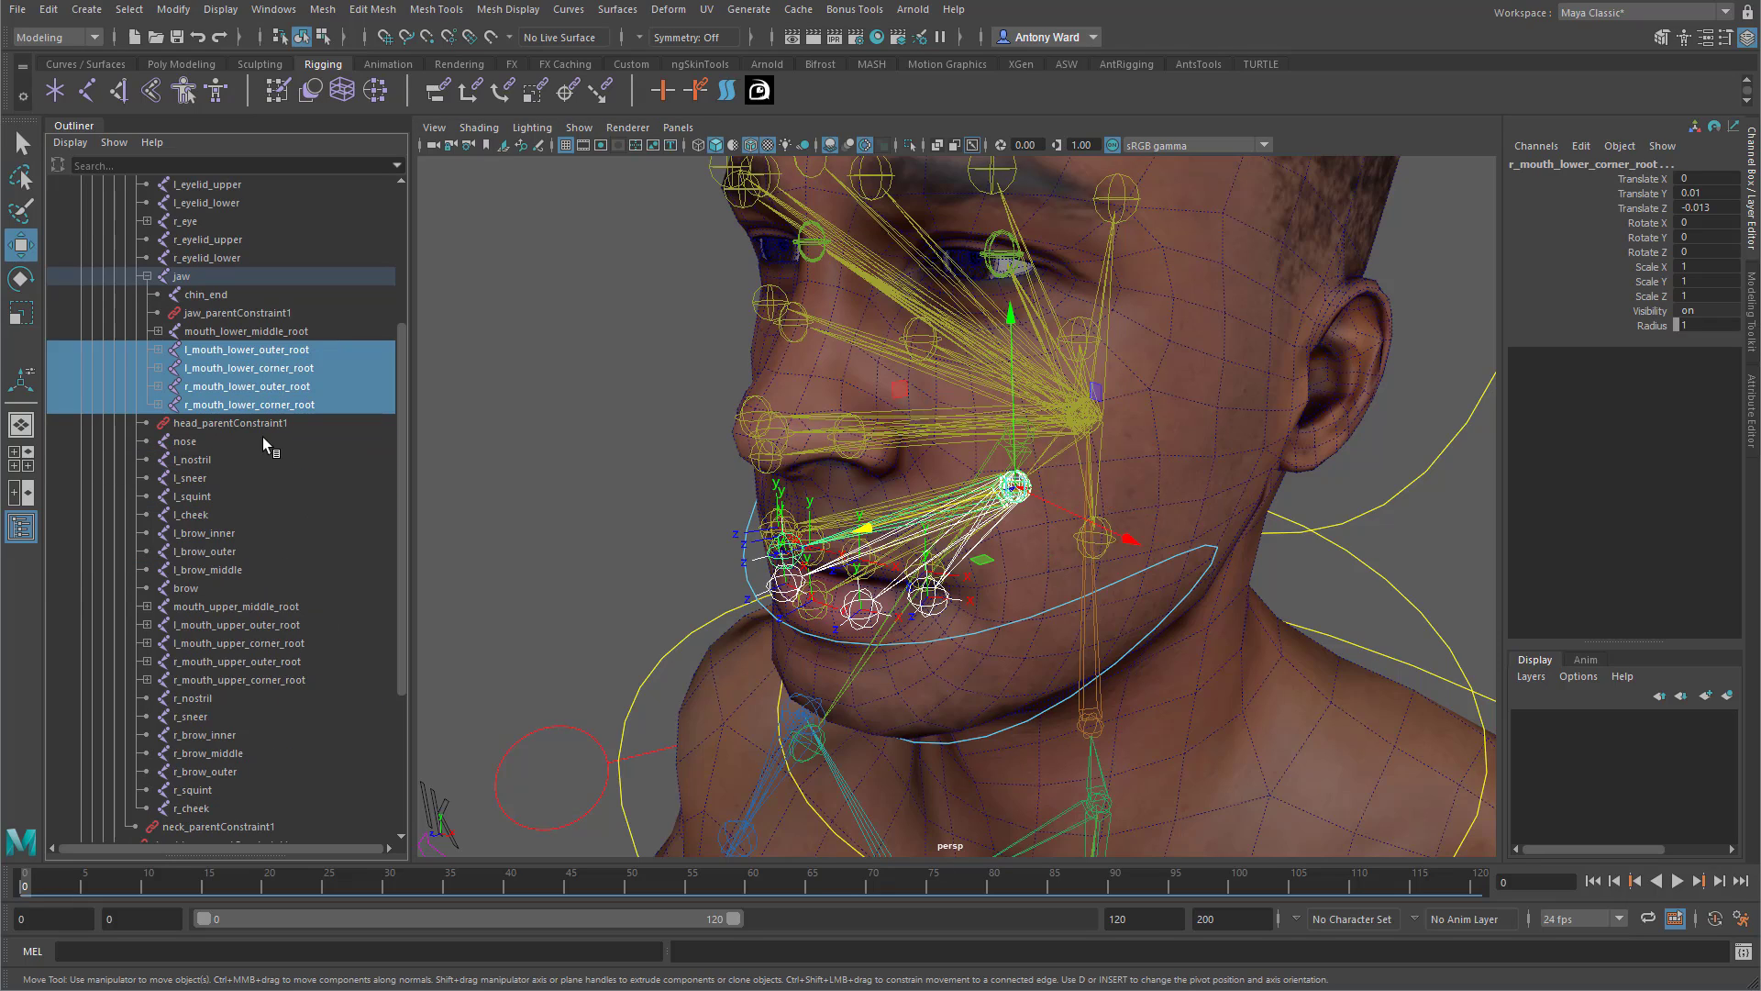
ctrl+click(251, 330)
ctrl+drag(261, 606, 276, 680)
key(Down)
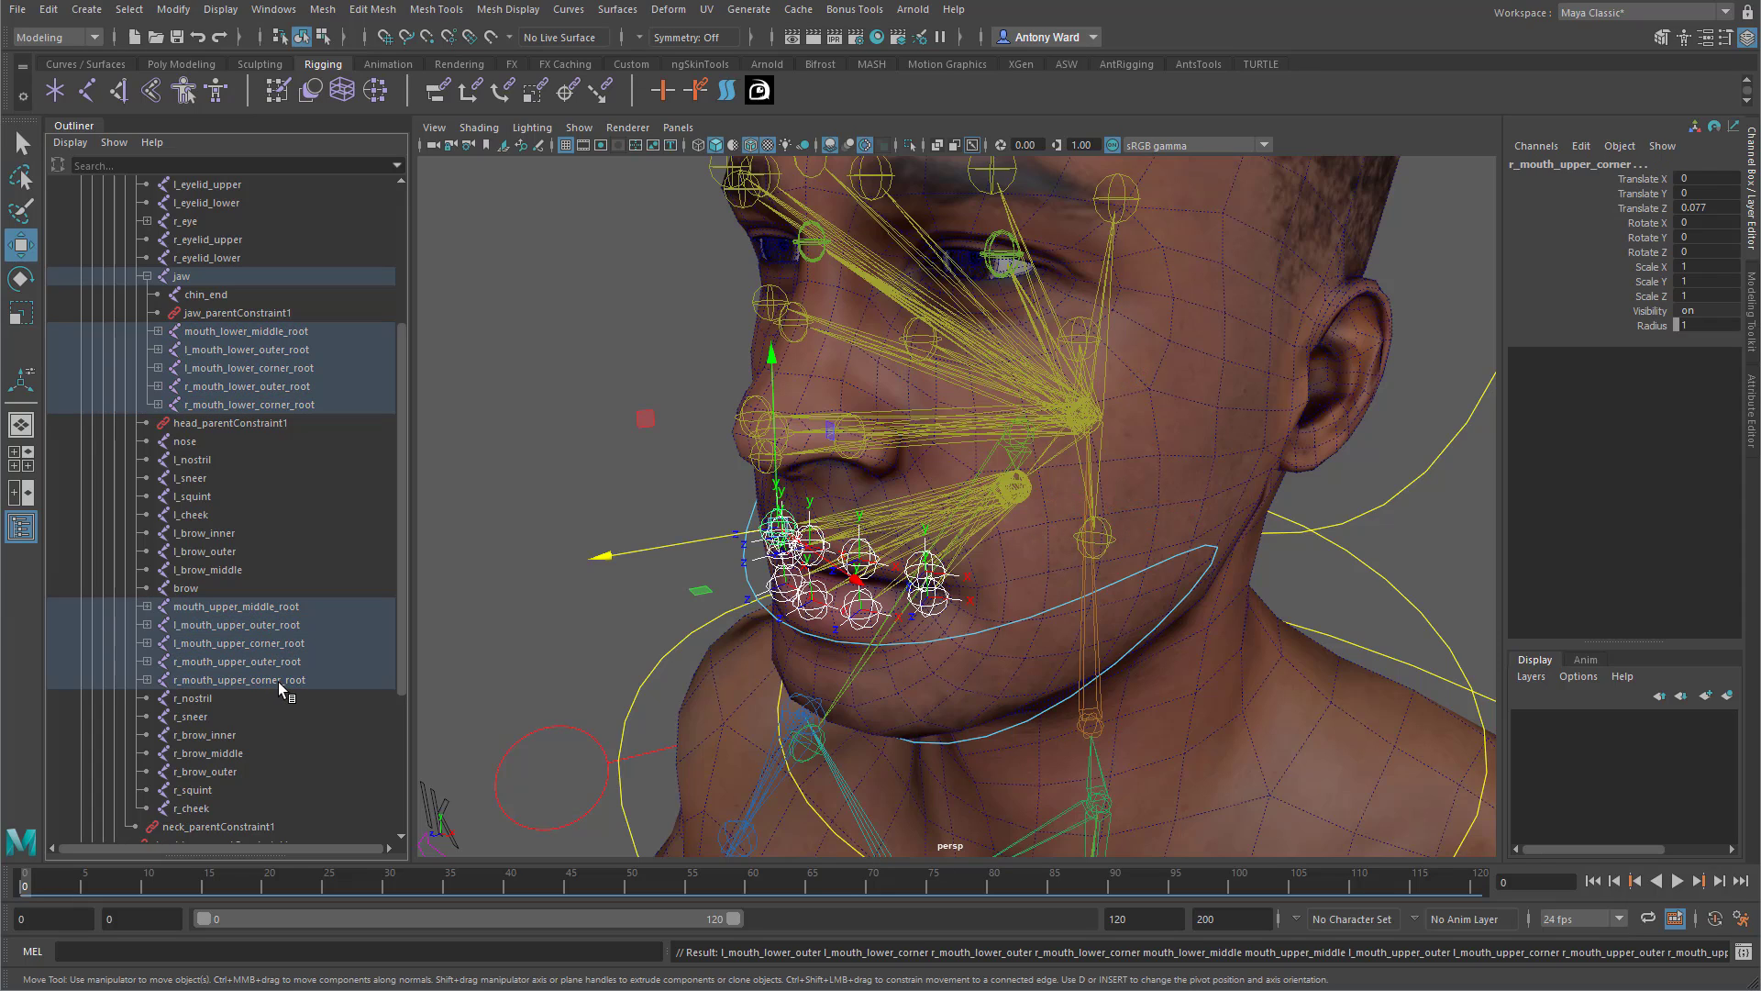
click(220, 10)
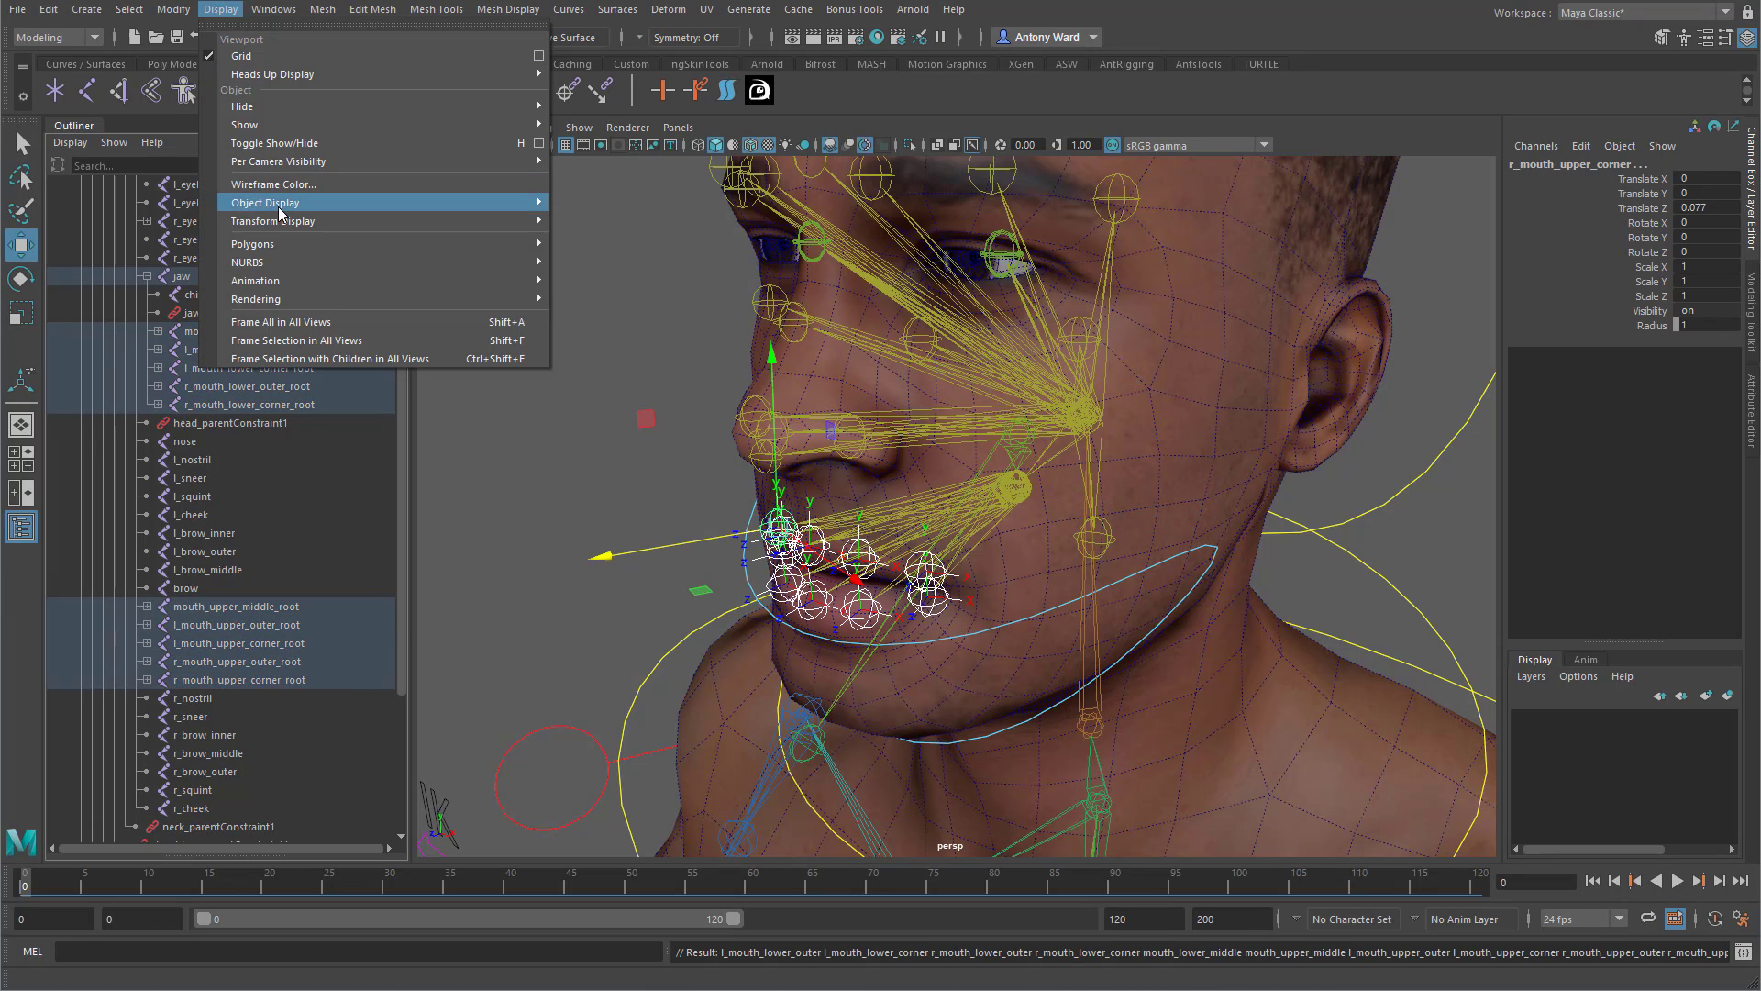
click(612, 237)
click(556, 407)
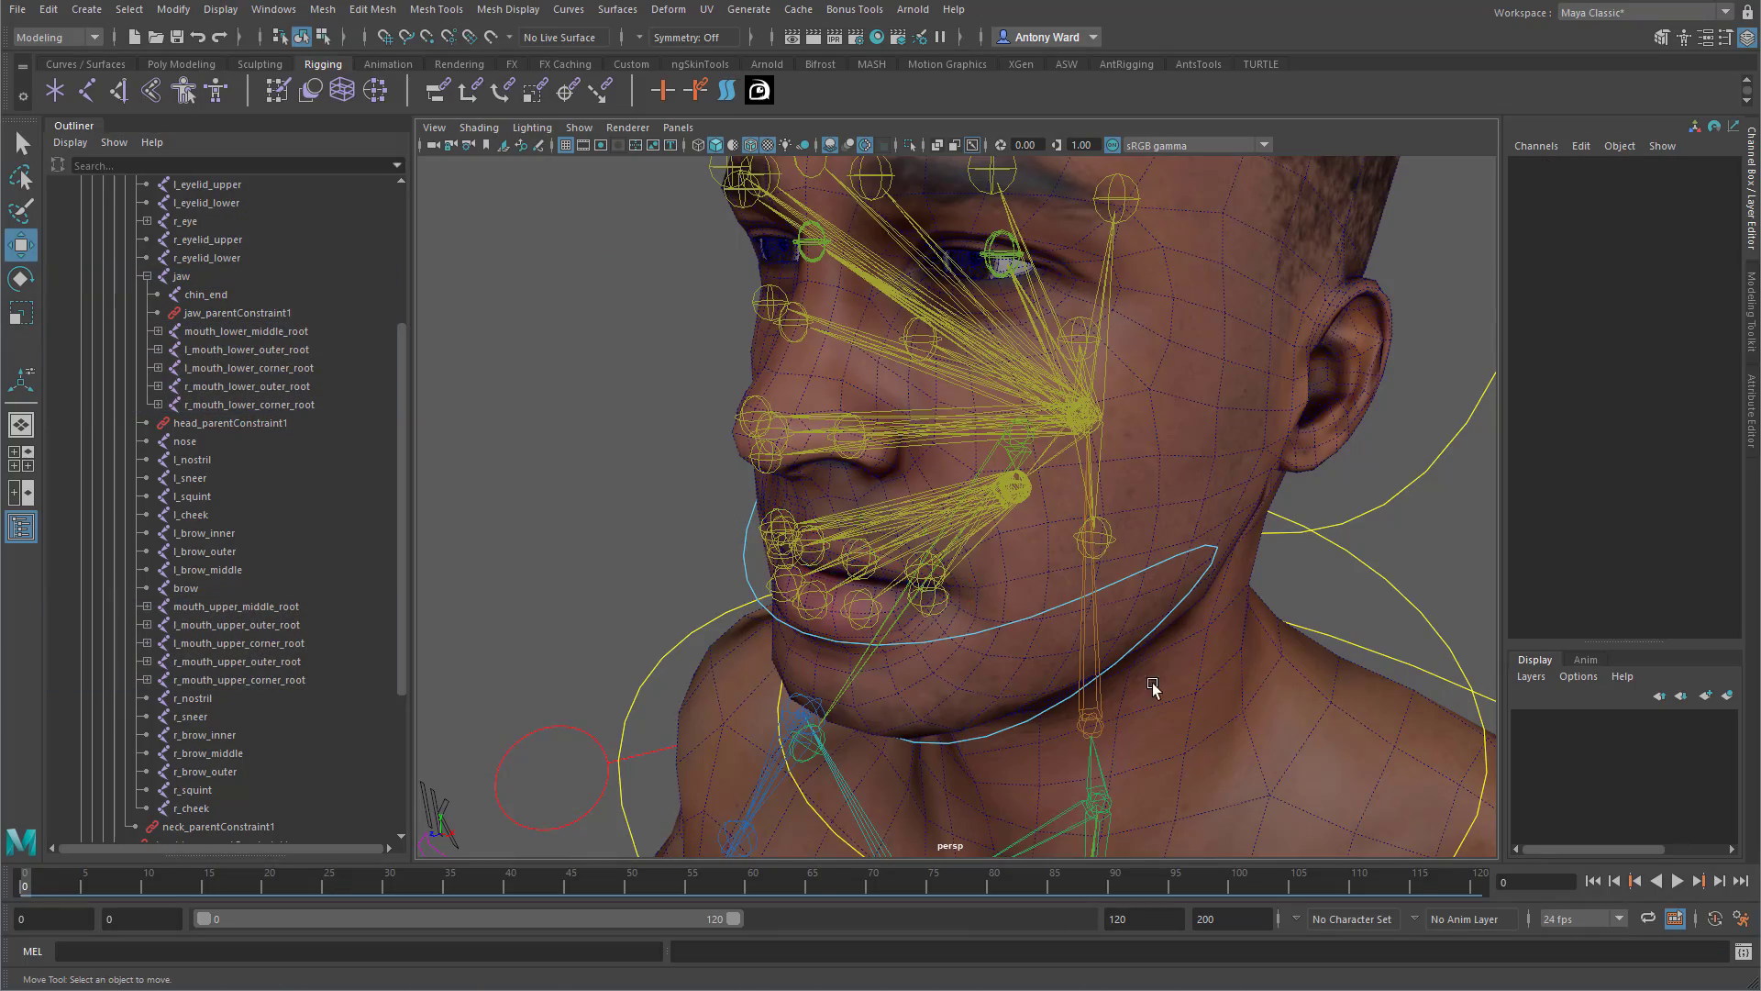
Create a NURBS circle at the origin as the base for a facial control.
alt+drag(1152, 683, 1152, 641)
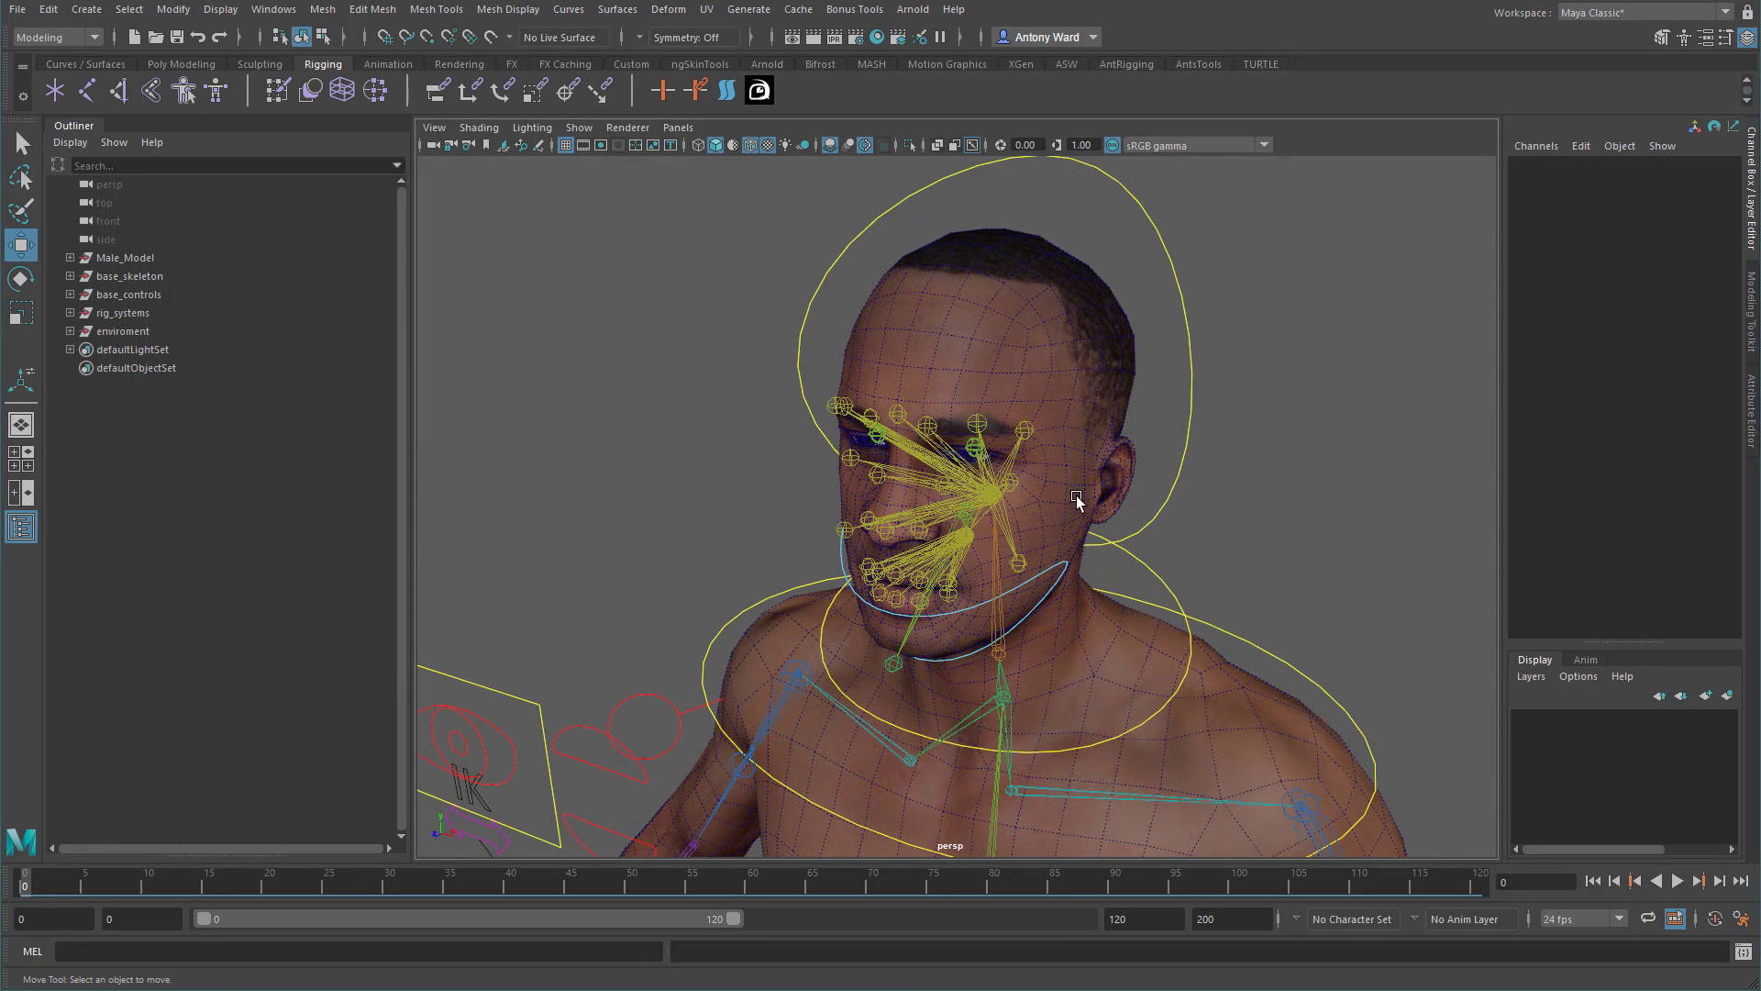
mouse_move(1020, 496)
alt+mouse_down()
mouse_move(1111, 502)
mouse_move(1010, 498)
alt+mouse_up()
alt+right_drag(1010, 498, 747, 481)
key(space)
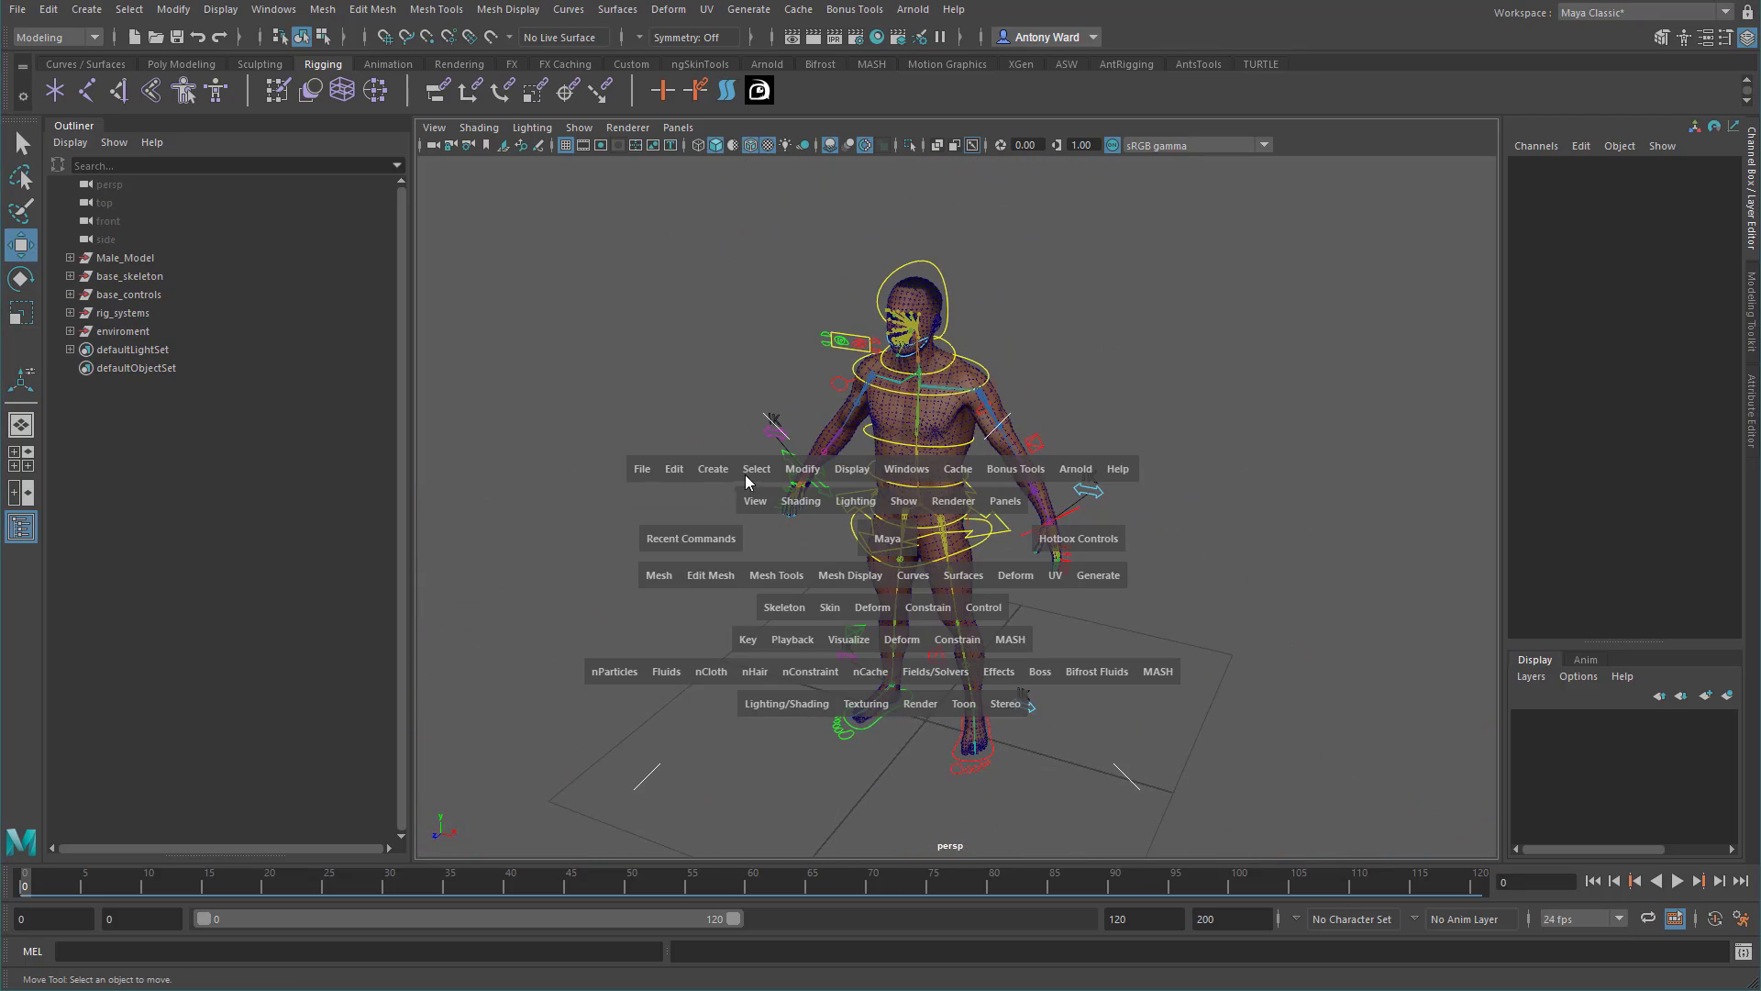
click(715, 471)
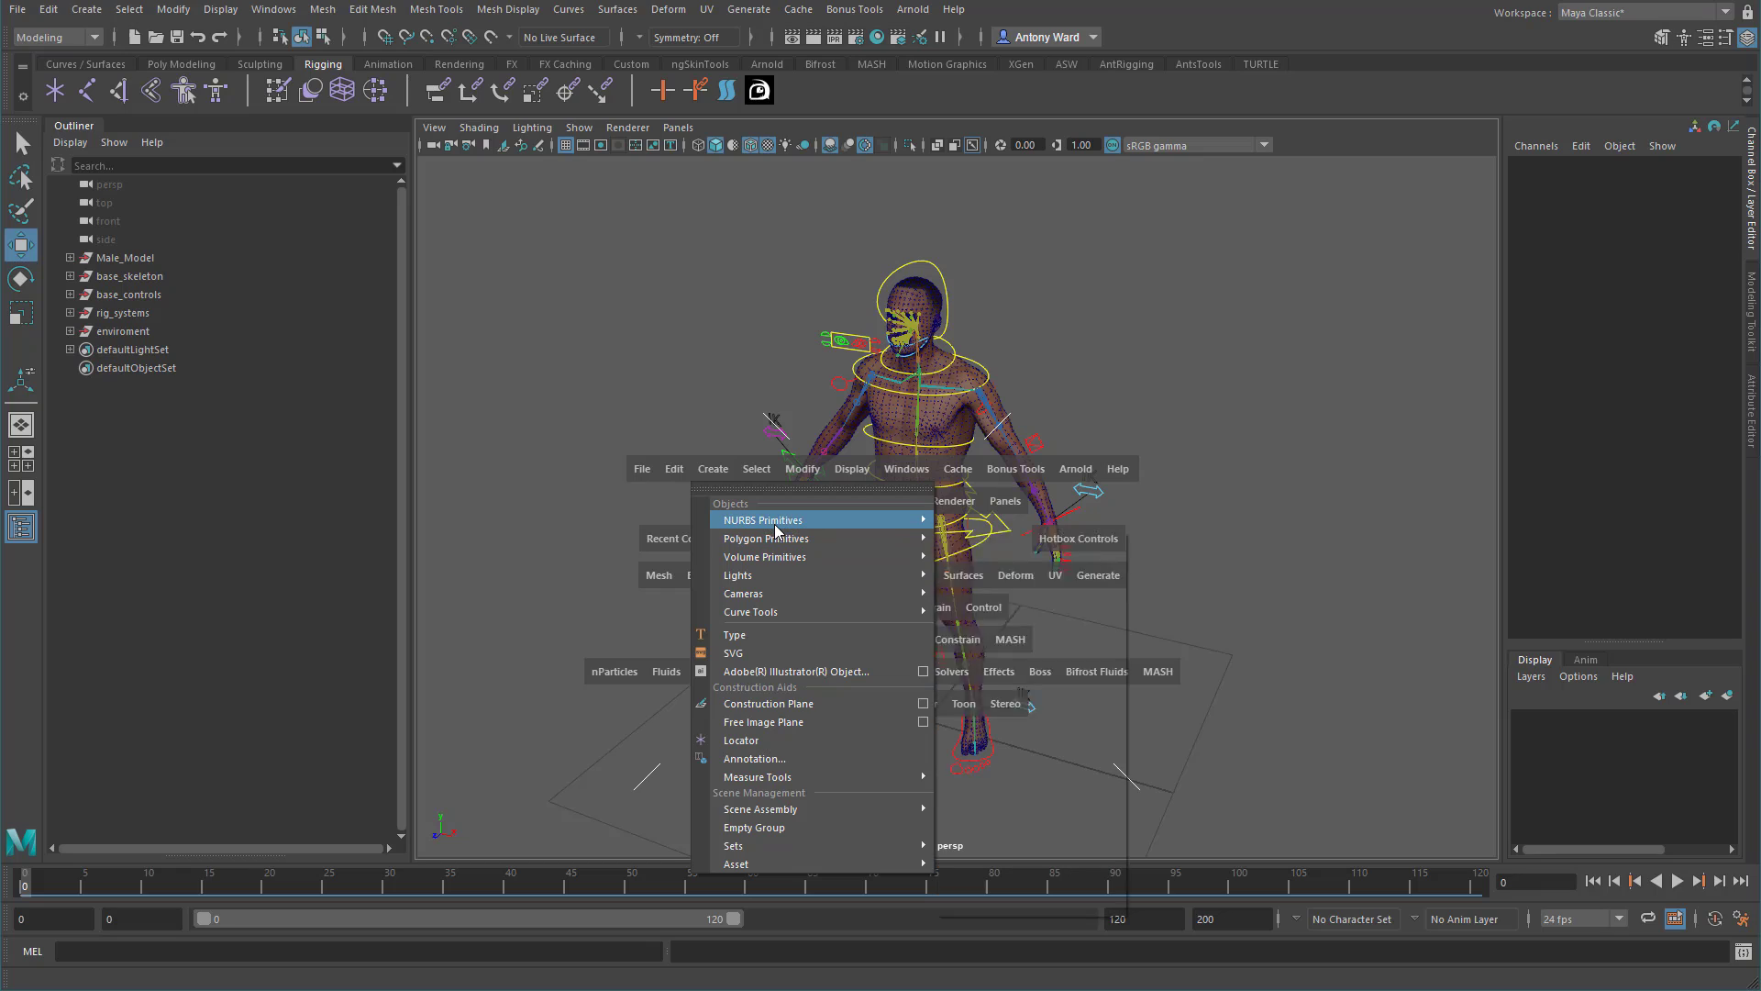
mouse_move(776, 521)
click(1016, 645)
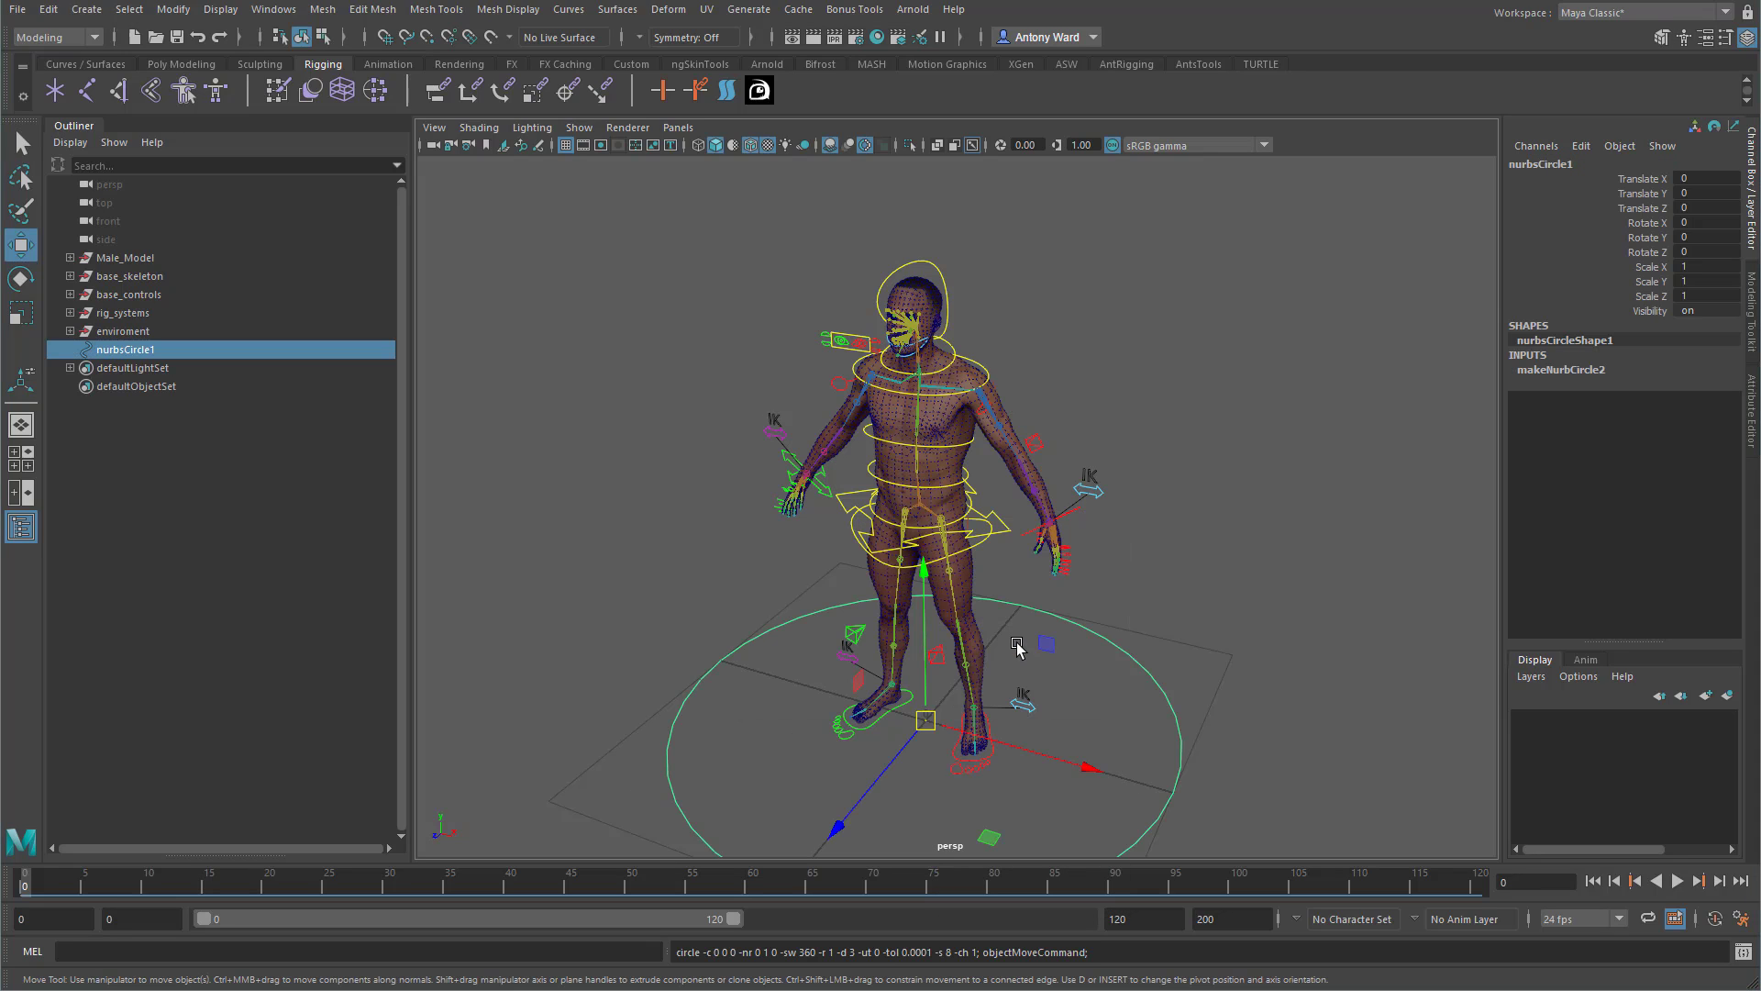
Scale the NURBS circle uniformly down to about 0.058 and place it in a group of its own.
alt+middle_drag(884, 614, 881, 551)
alt+right_drag(881, 550, 915, 573)
key(r)
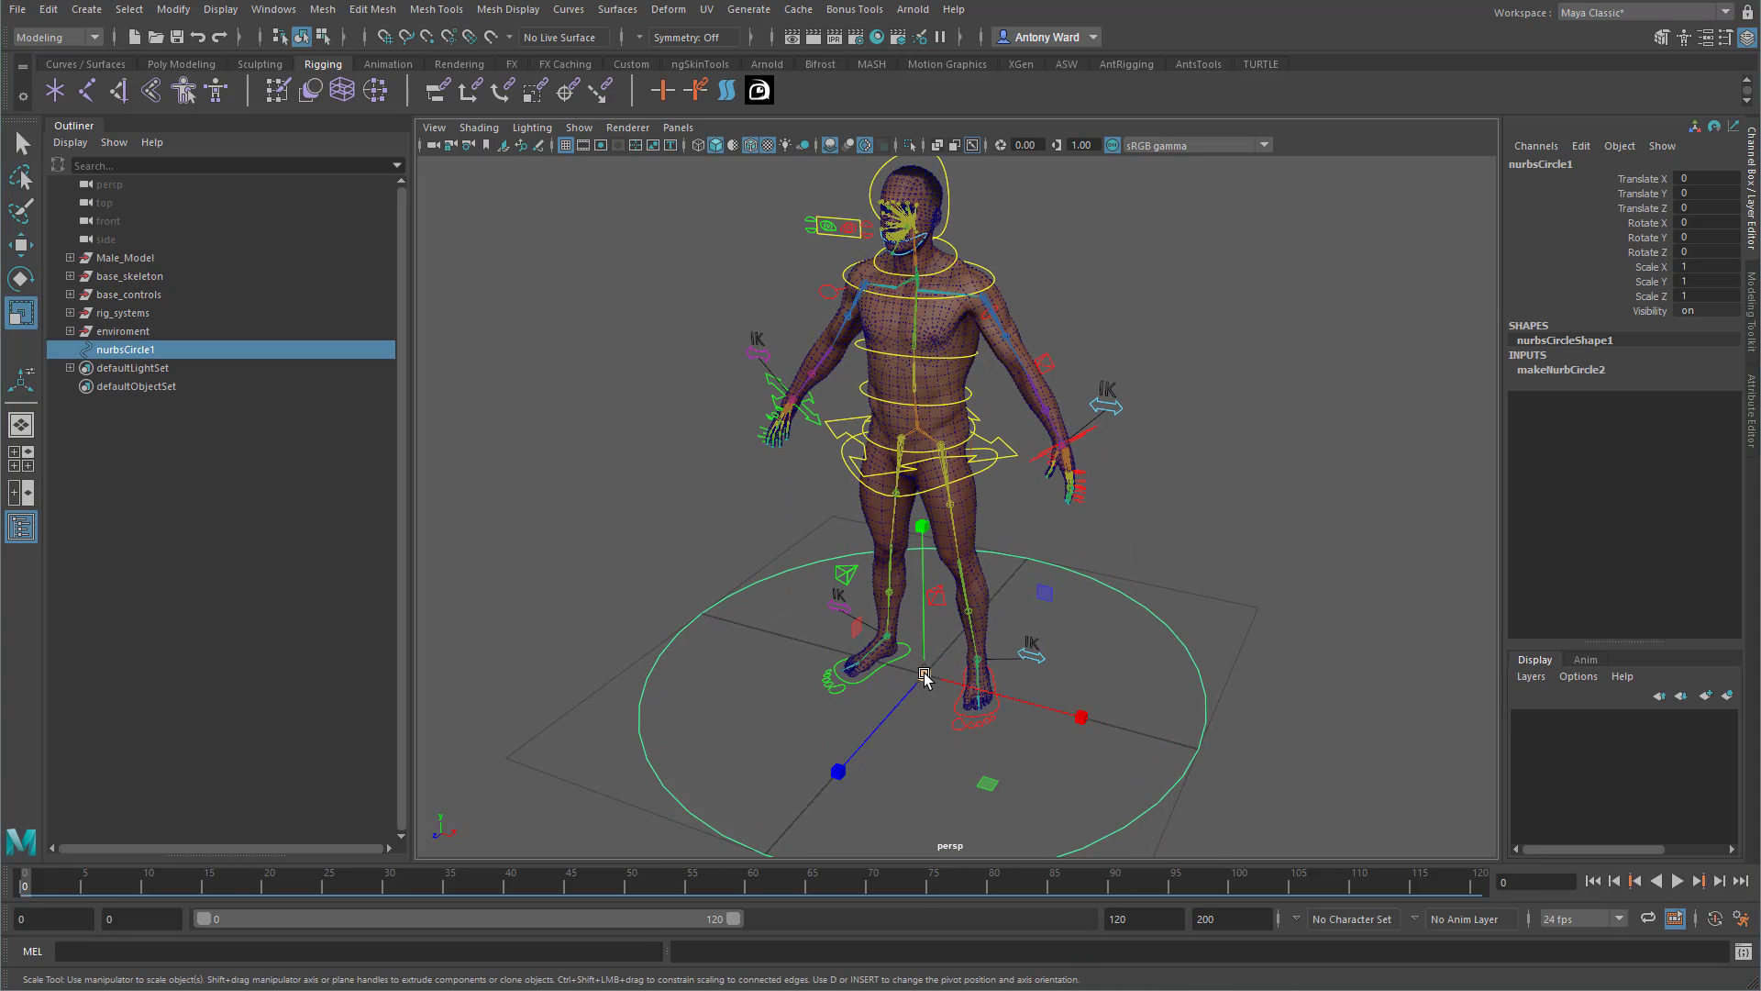
drag(925, 675, 511, 668)
key(w)
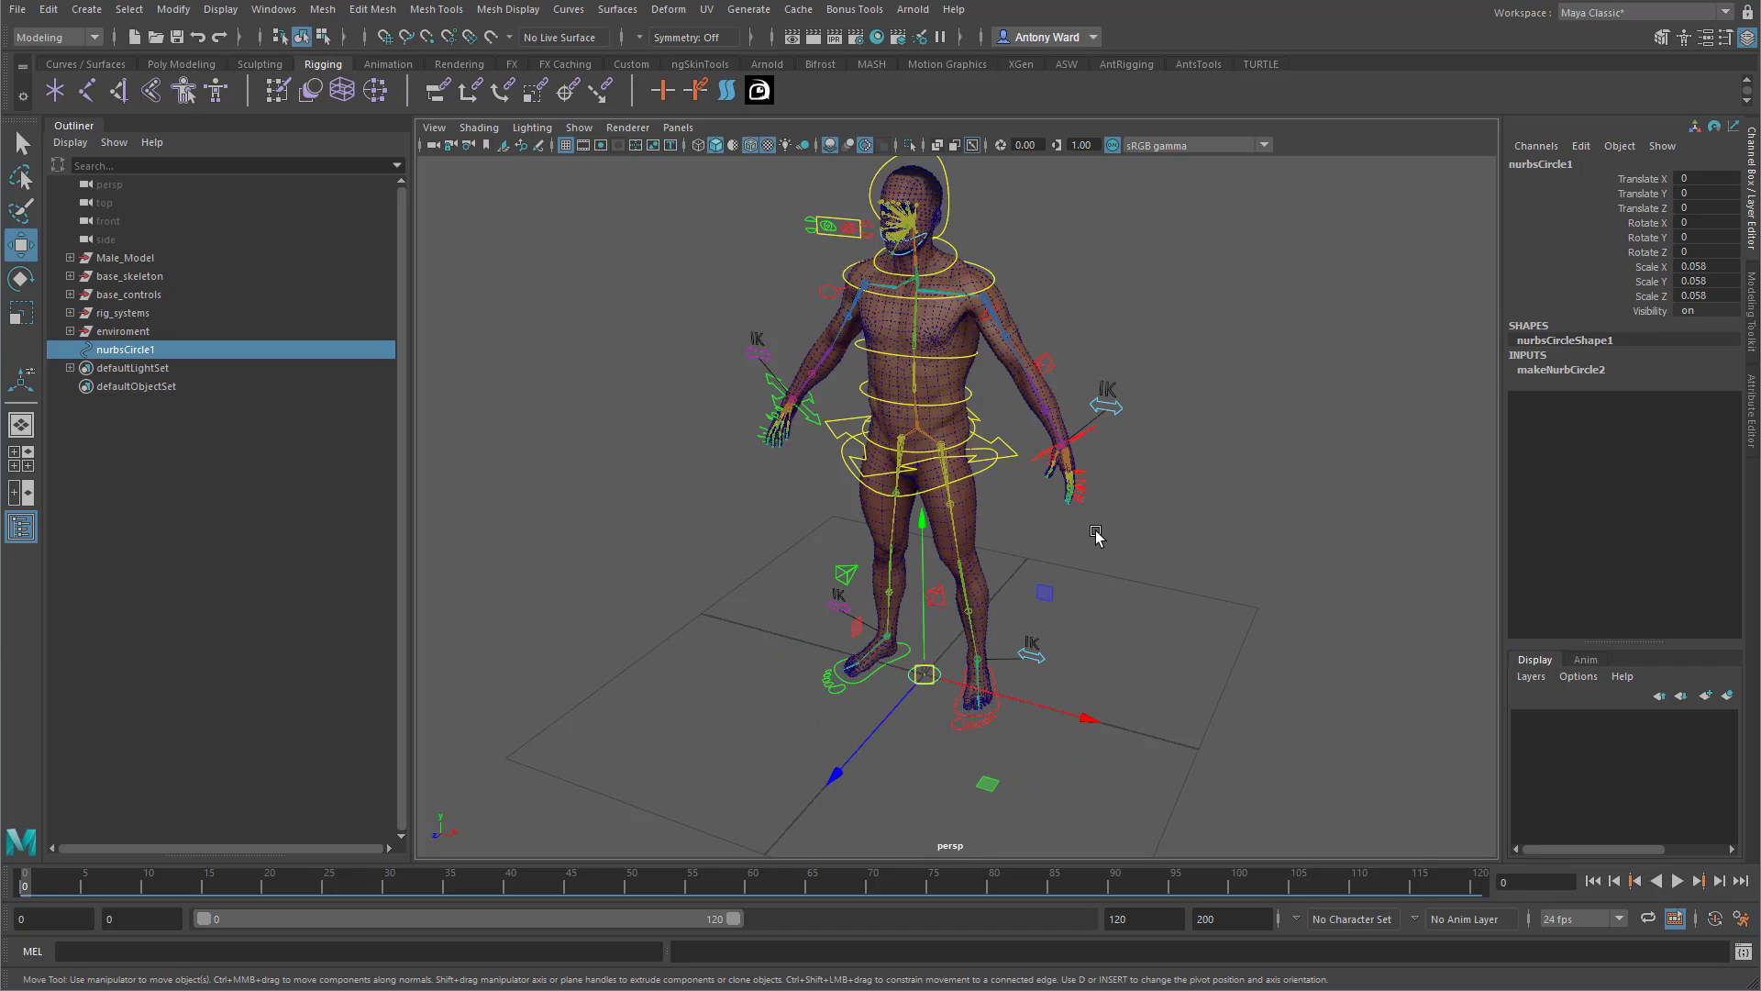
alt+right_drag(1096, 534, 1052, 458)
key(ctrl+g)
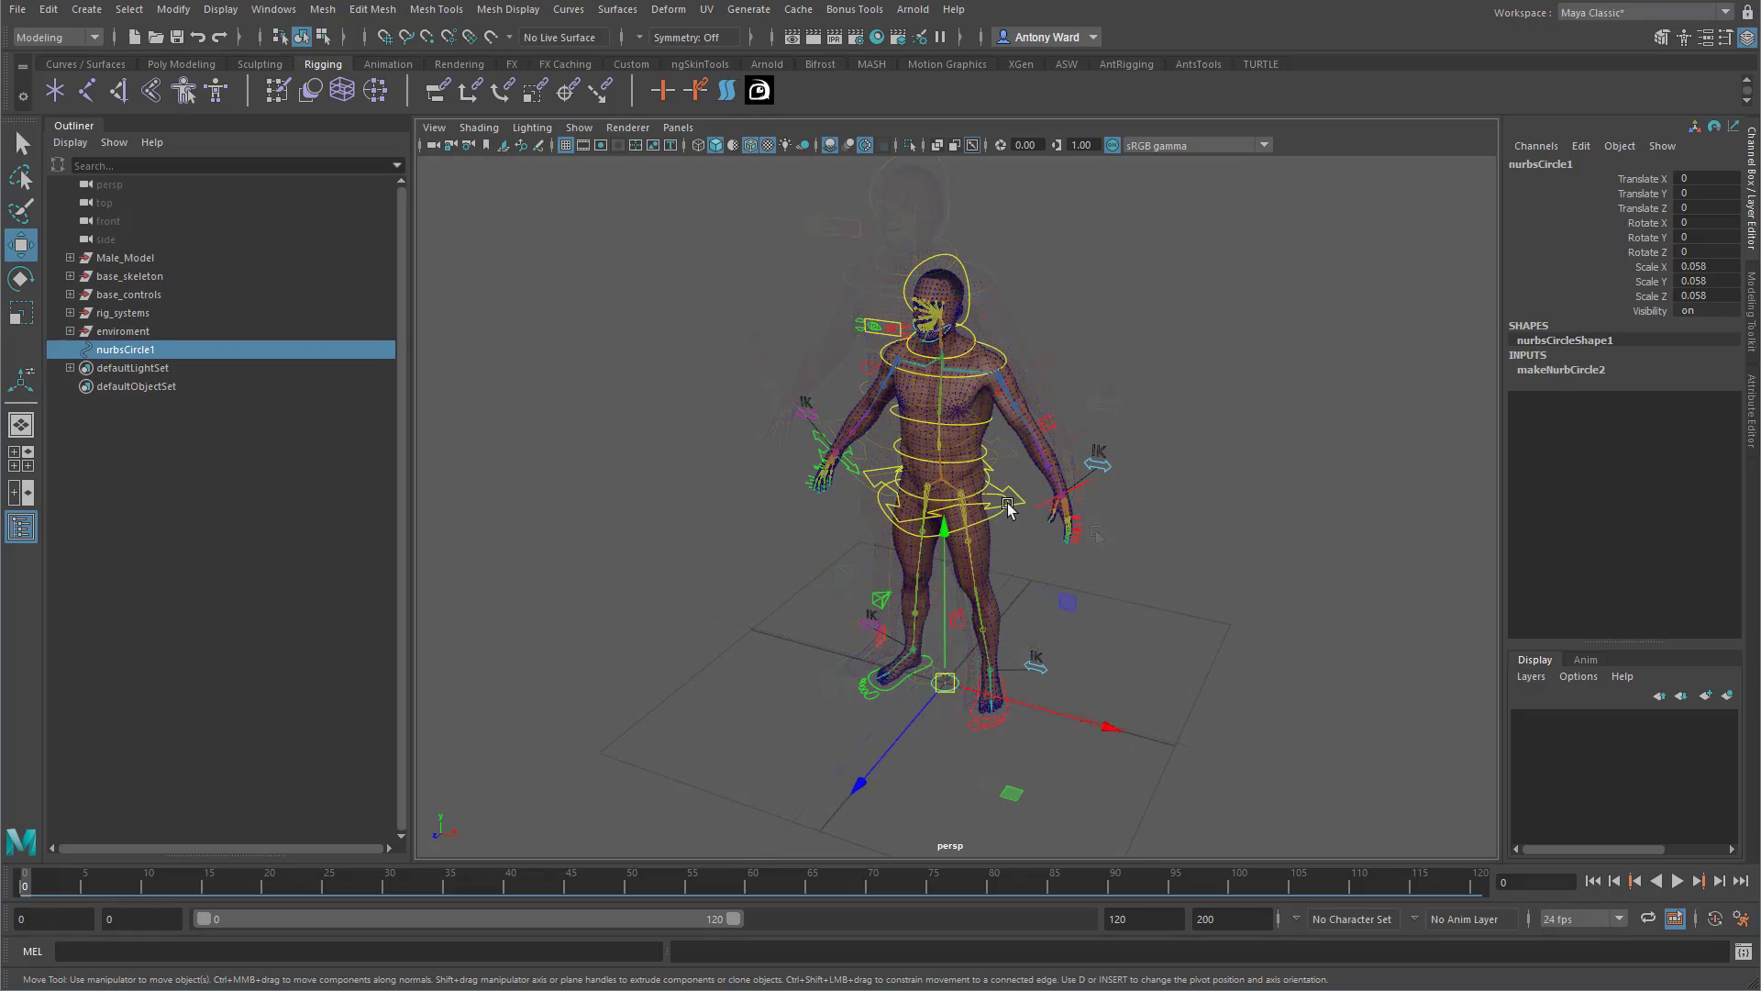
Parent constrain group1 to the mouth_lower_middle joint with Maintain Offset turned off.
alt+middle_drag(1052, 459, 1163, 523)
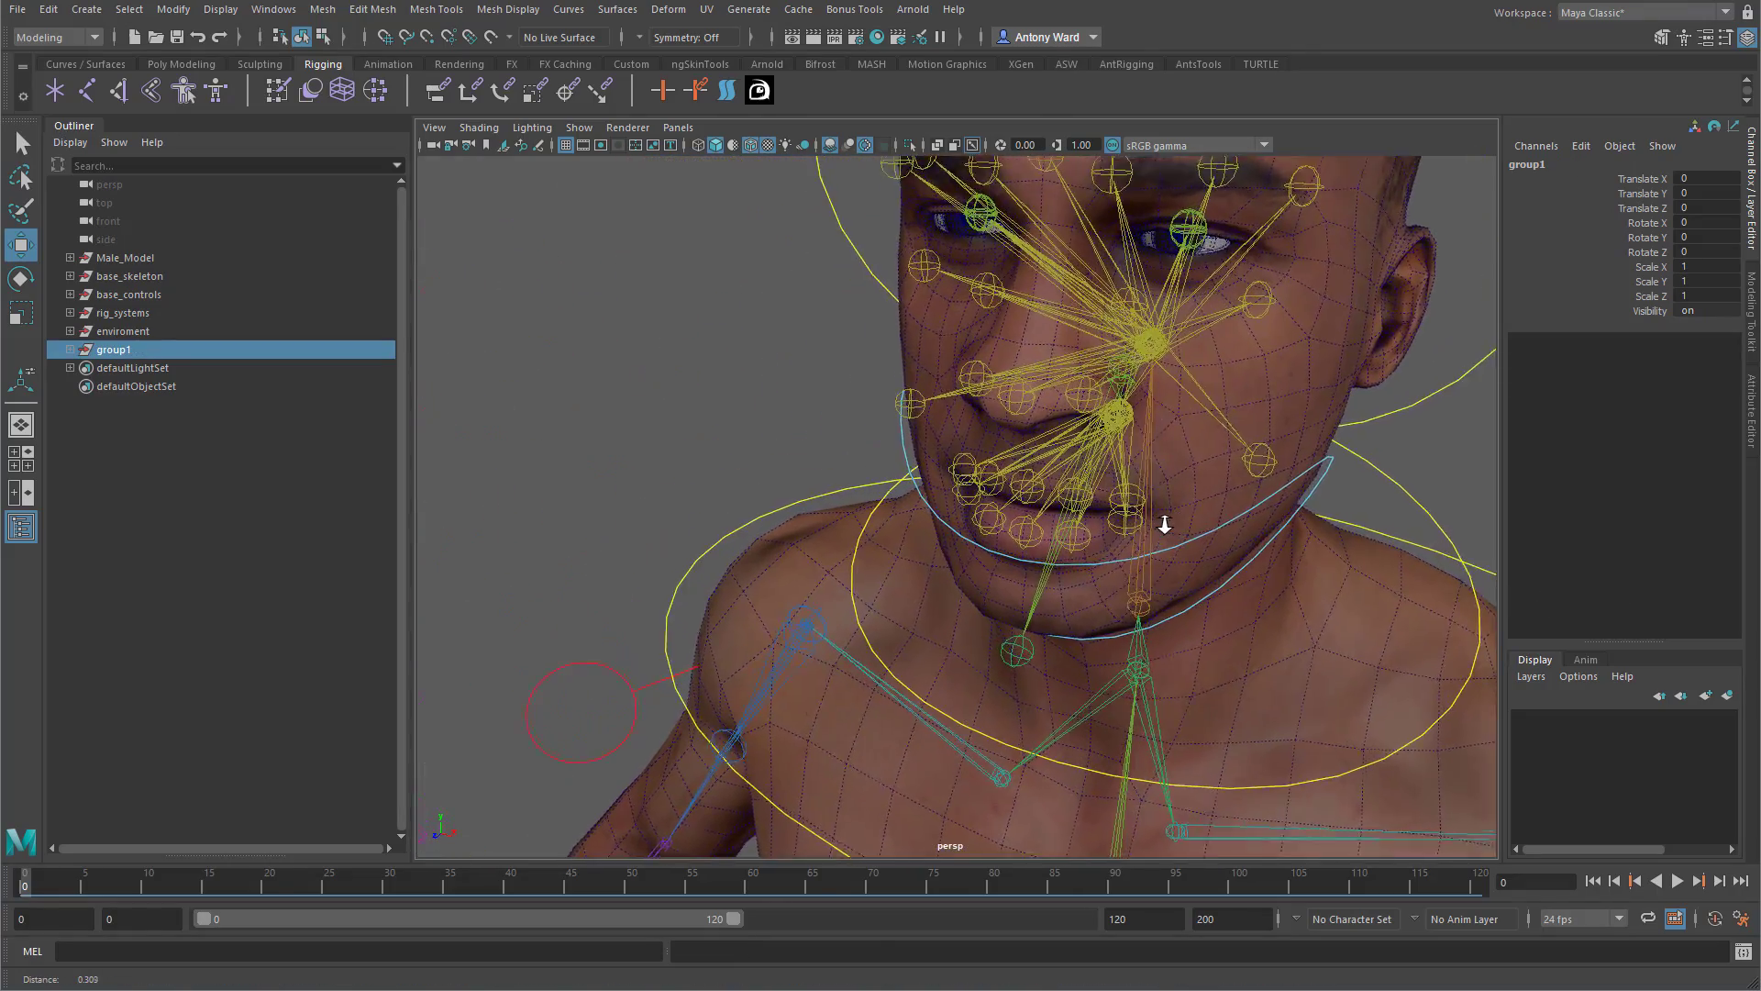
alt+right_drag(1164, 521, 1183, 506)
click(1046, 549)
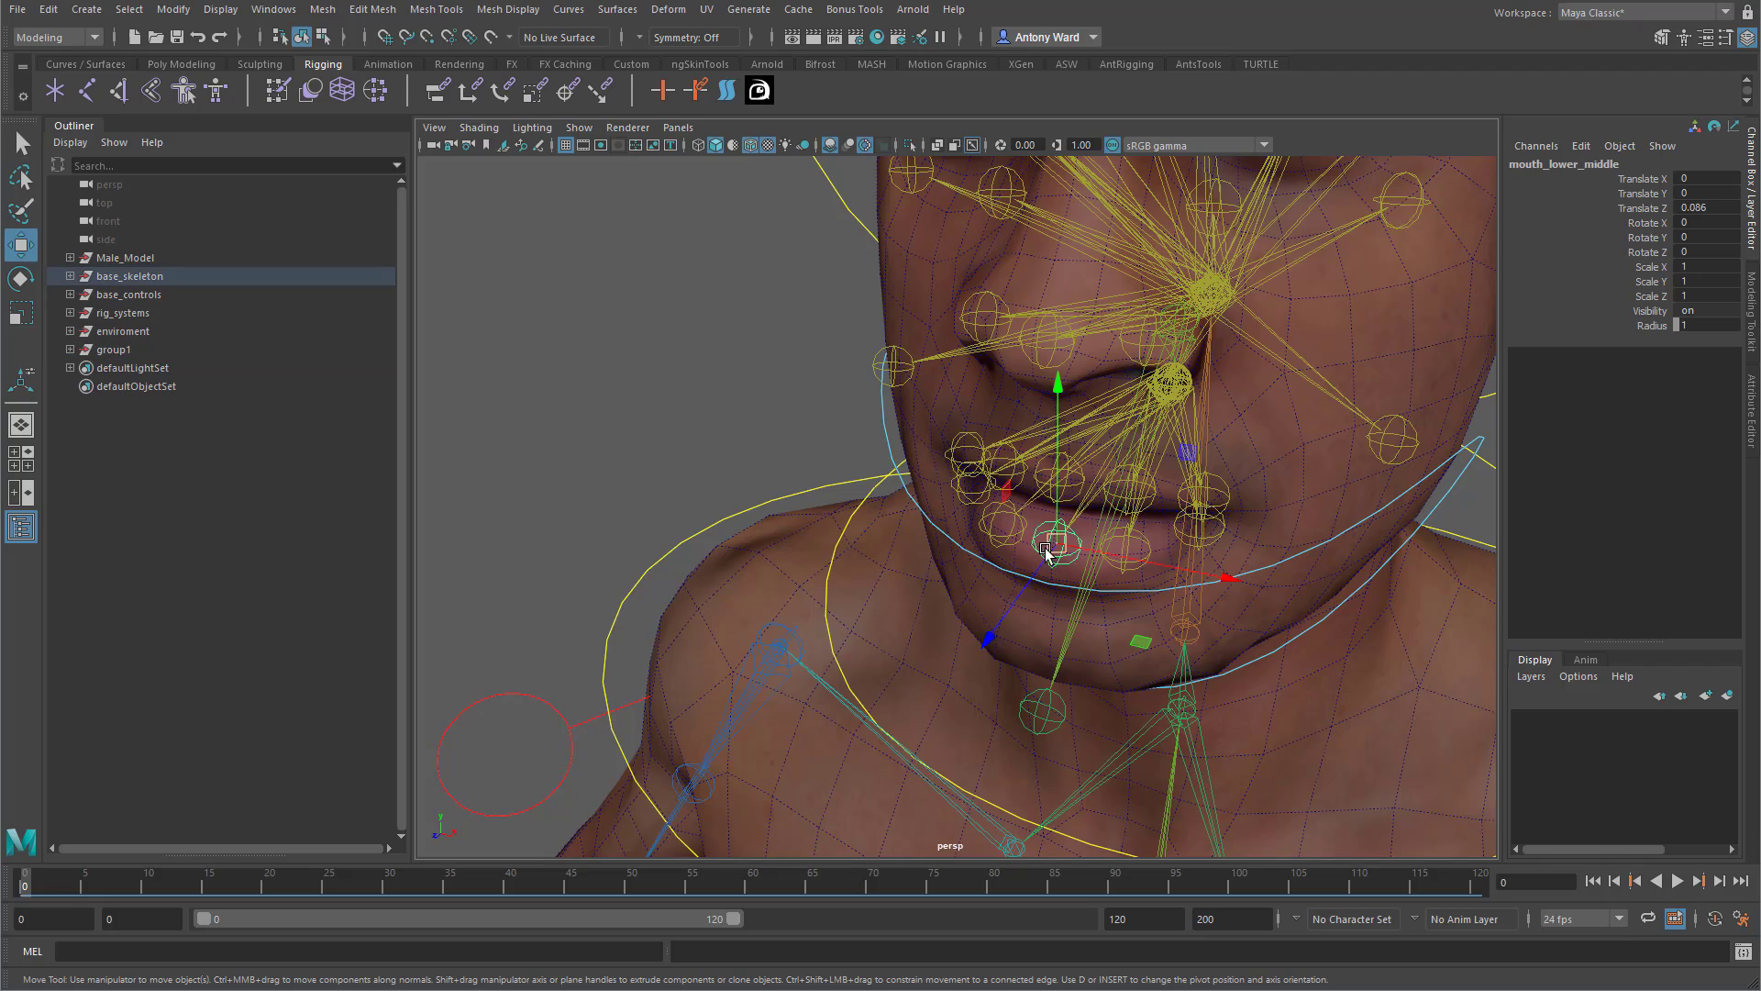
click(124, 350)
key(space)
click(959, 613)
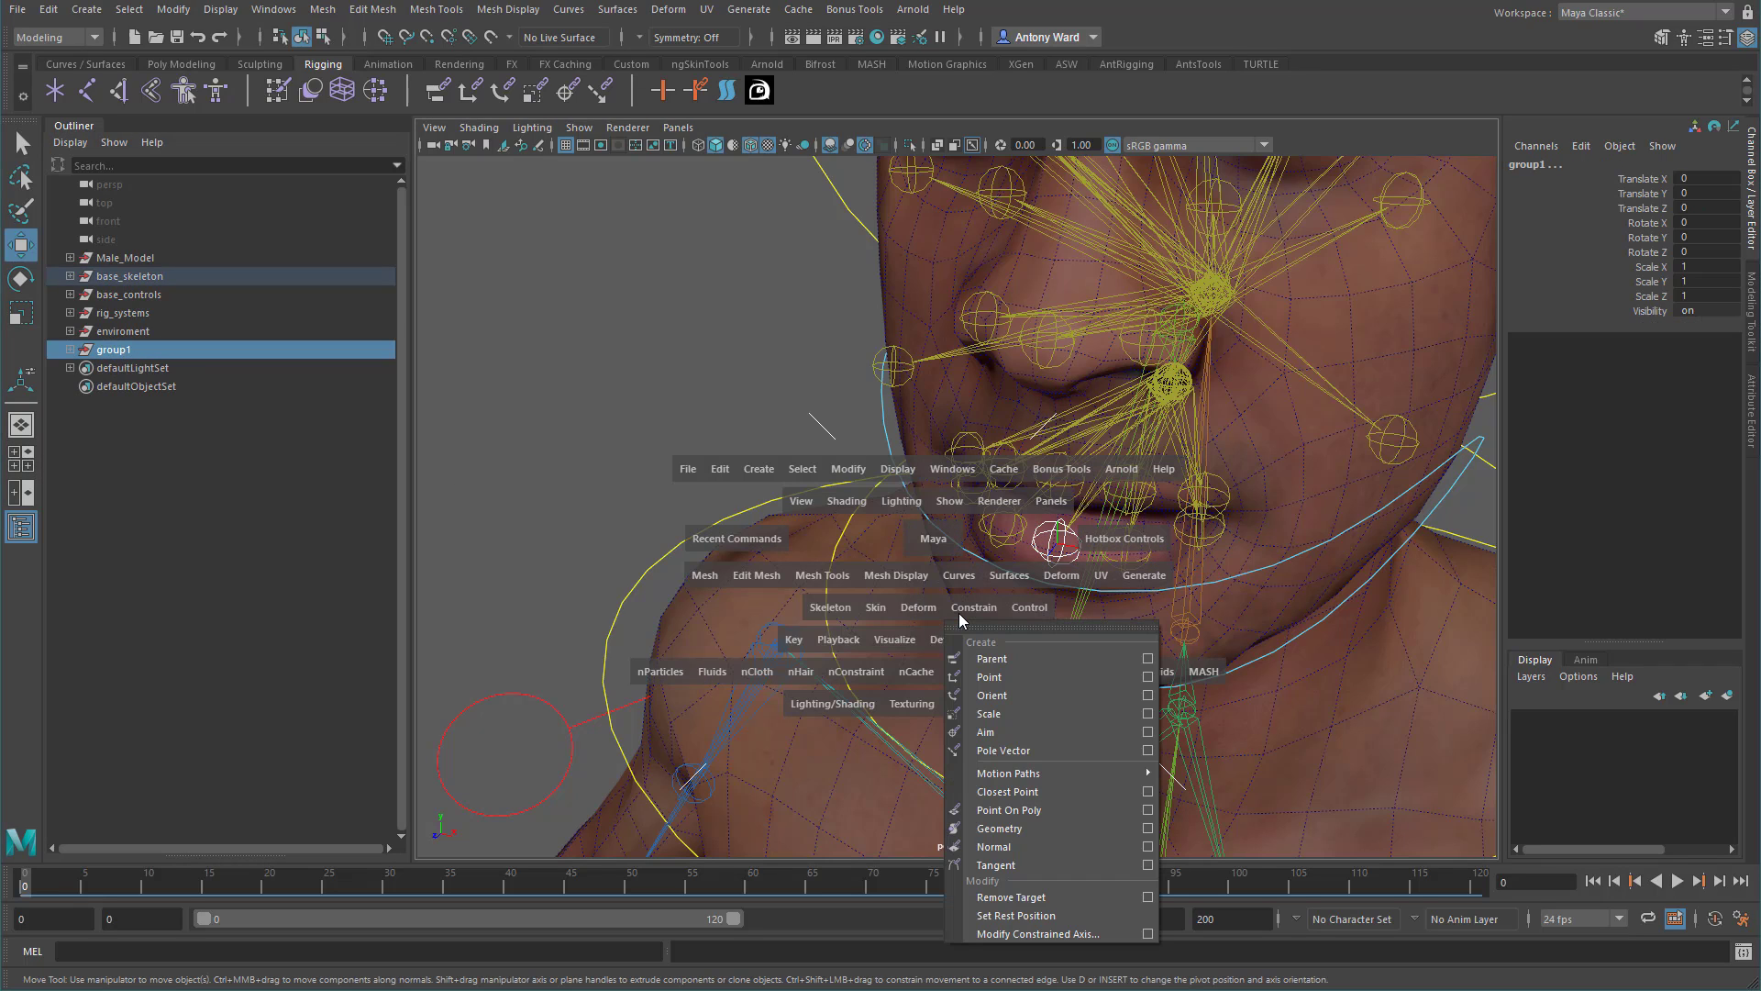
click(1147, 658)
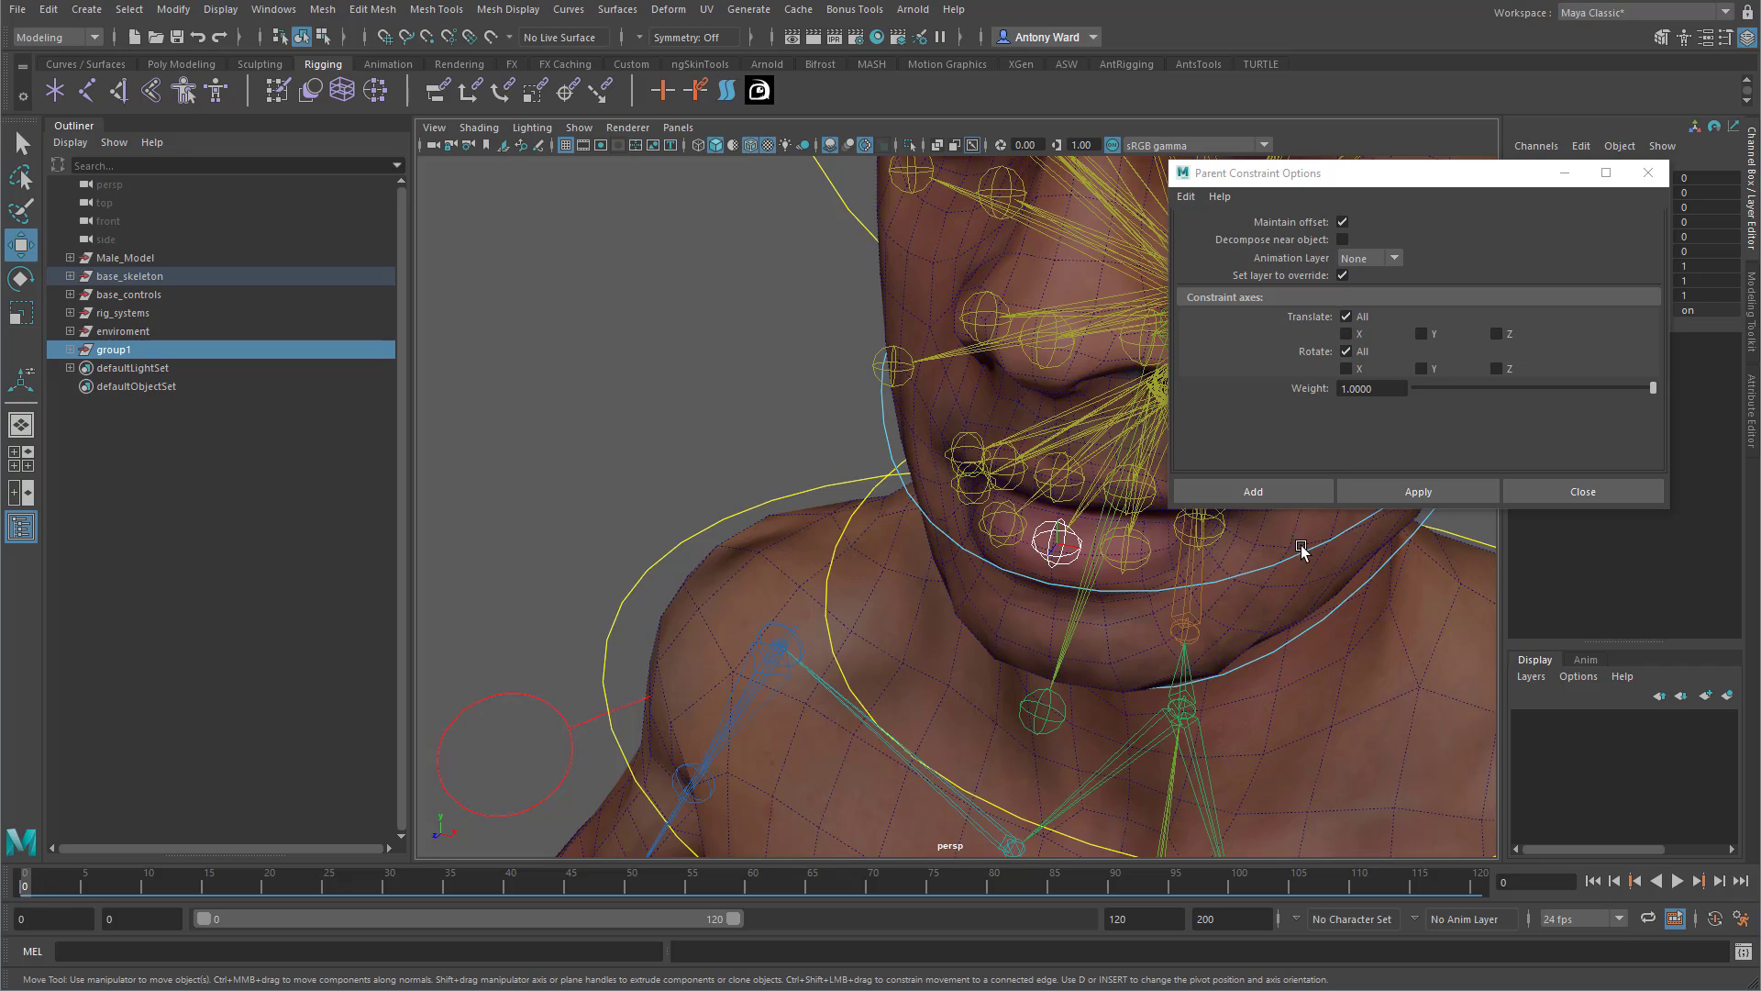
click(1342, 222)
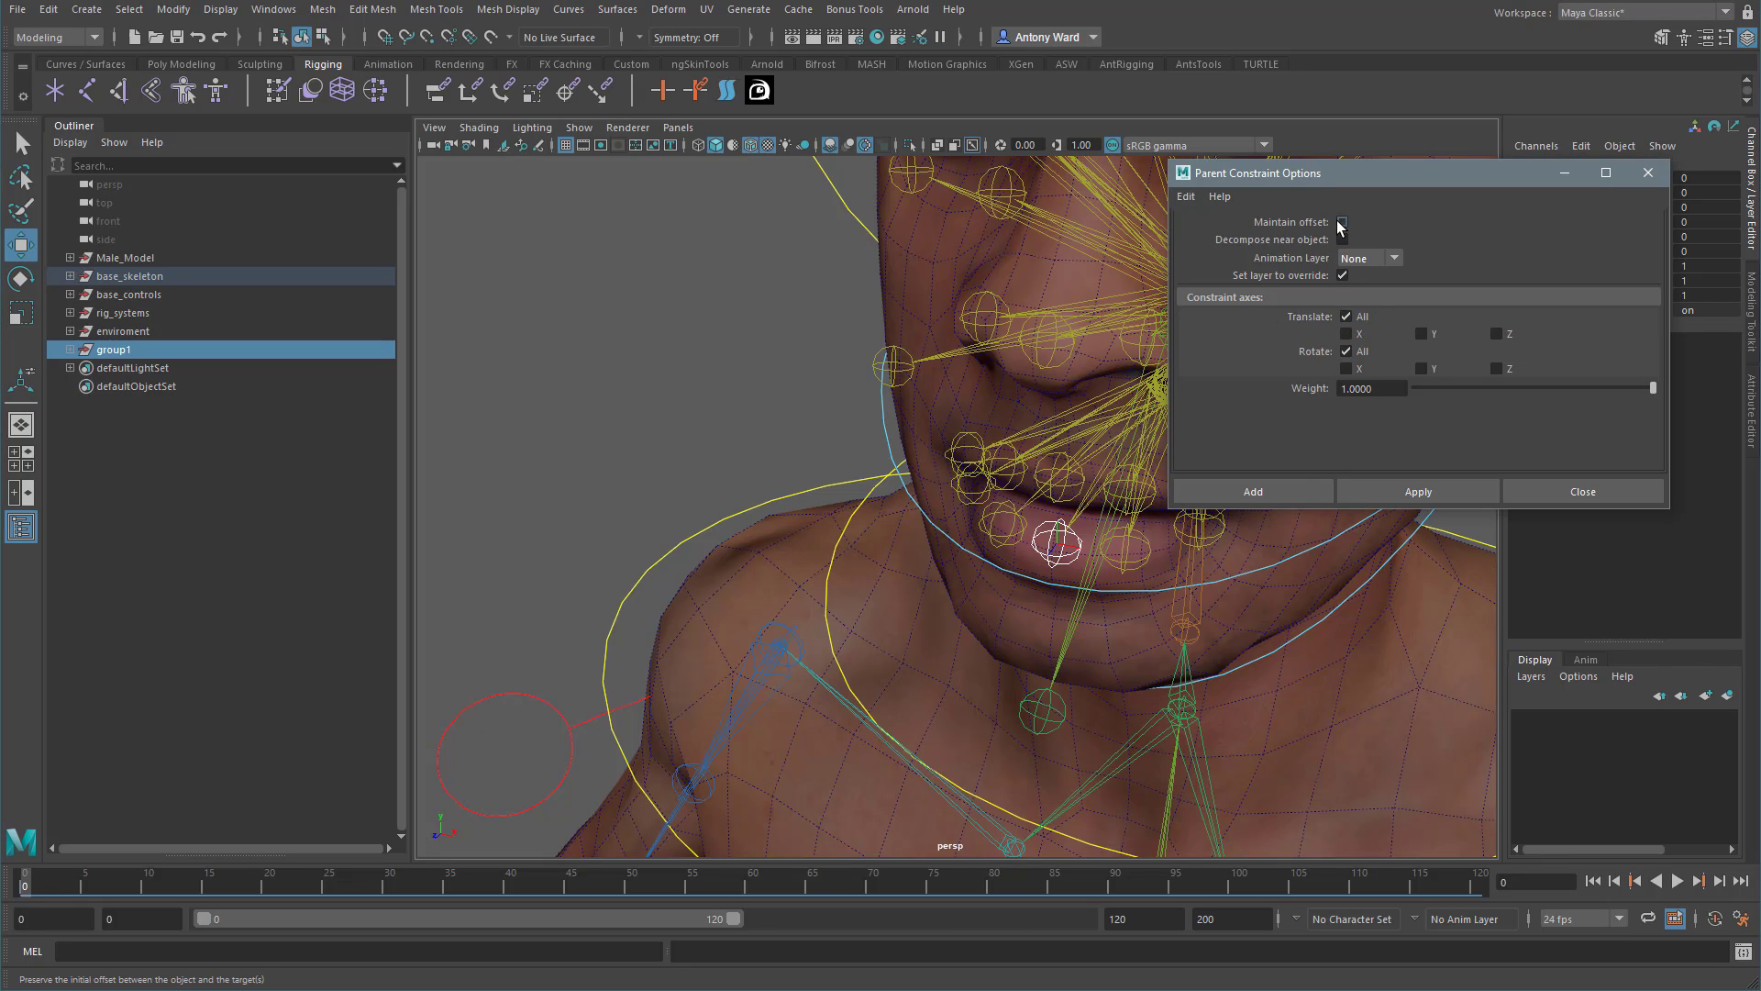
click(1274, 483)
key(f)
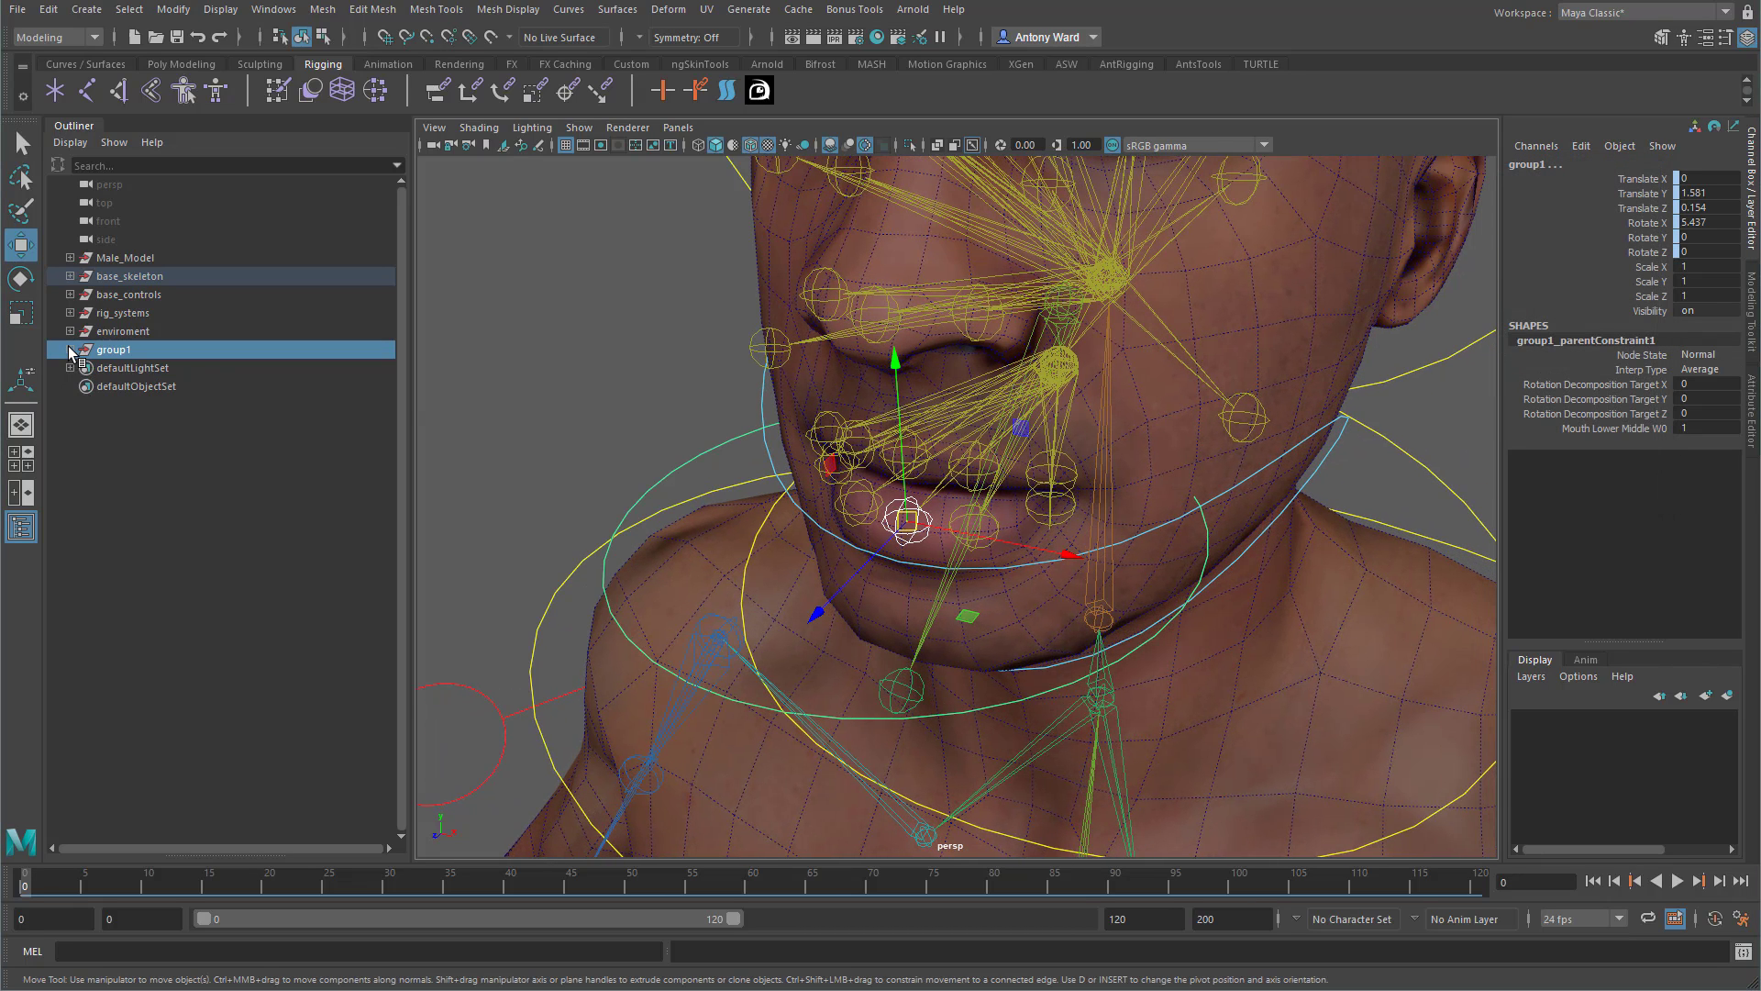
Delete the parent constraint node inside group1.
click(70, 350)
click(144, 389)
key(Delete)
Rotate nurbsCircle1 by 90 degrees in X and scale it uniformly down to 0.006.
click(149, 367)
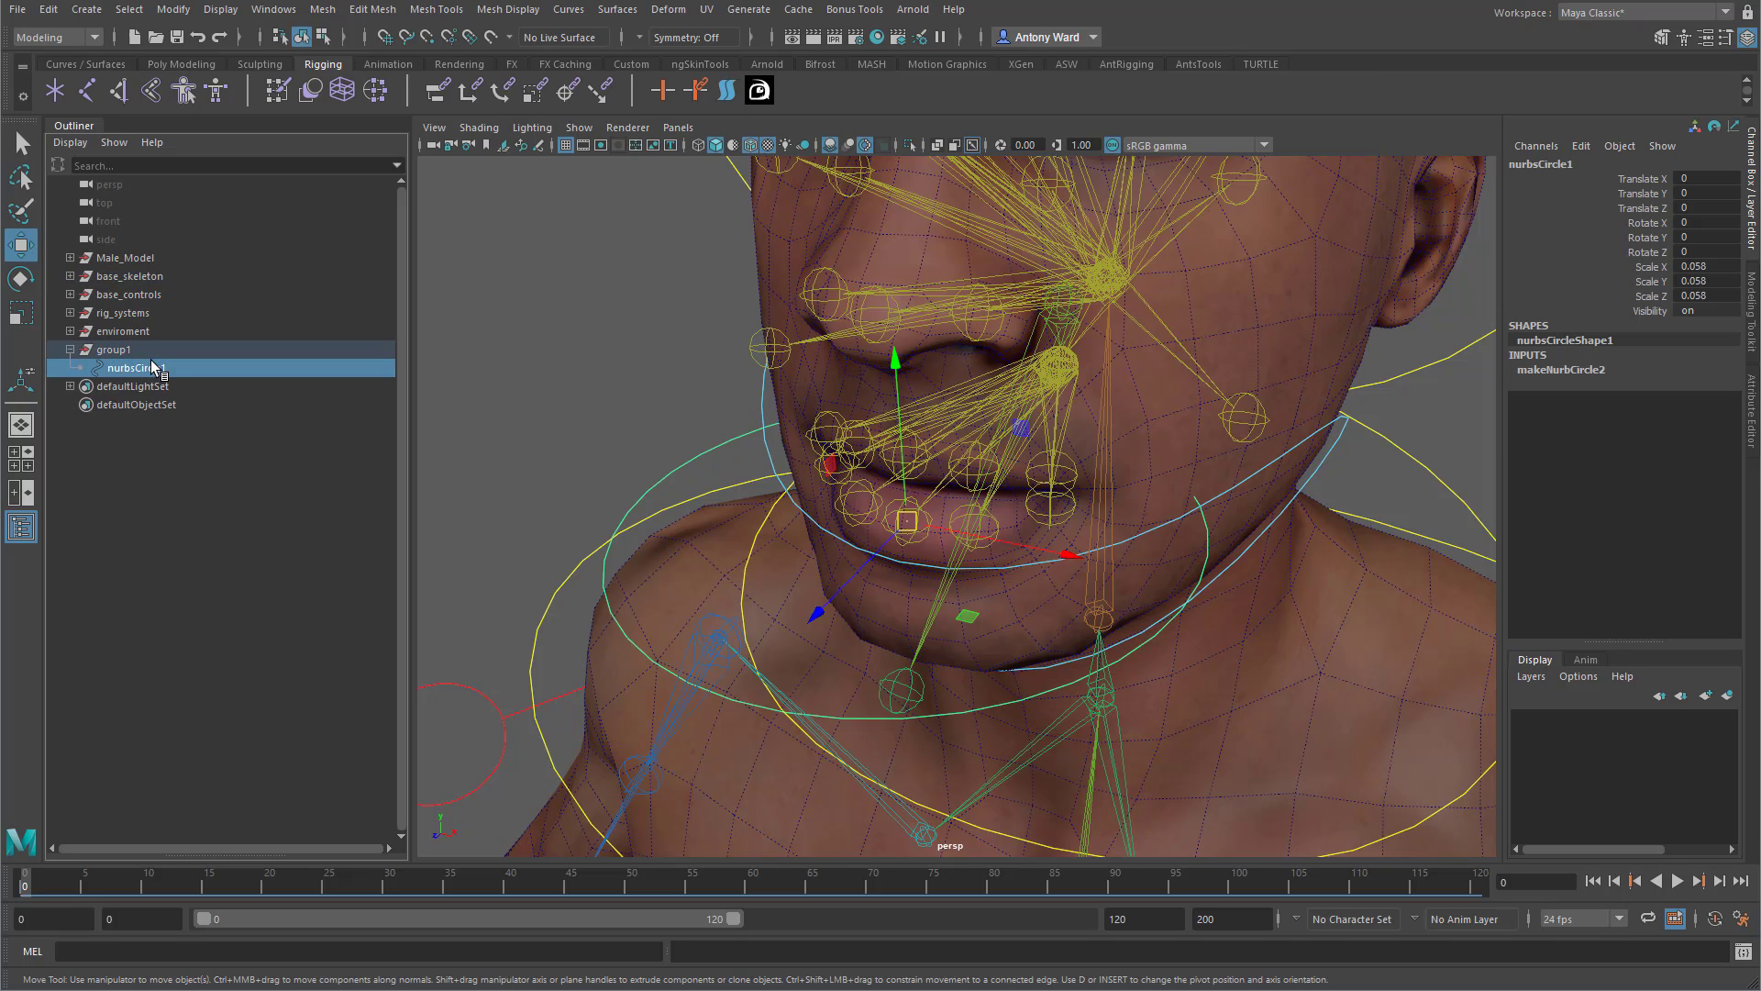
key(e)
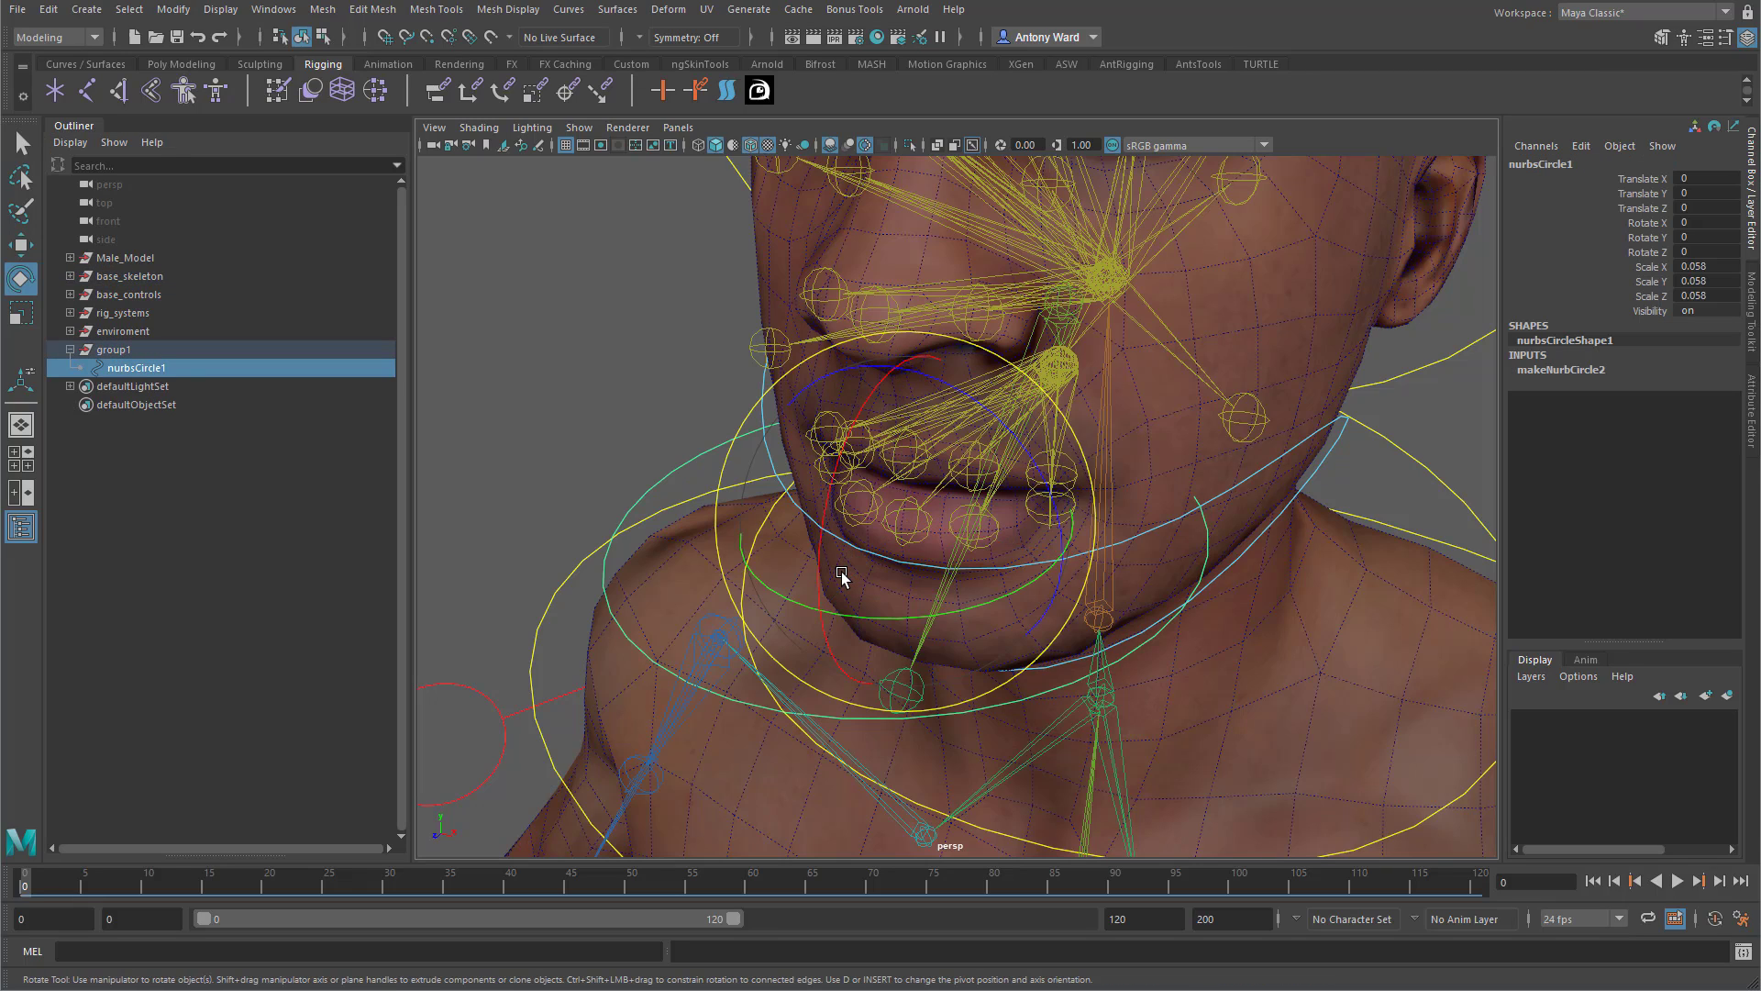
drag(842, 576, 833, 537)
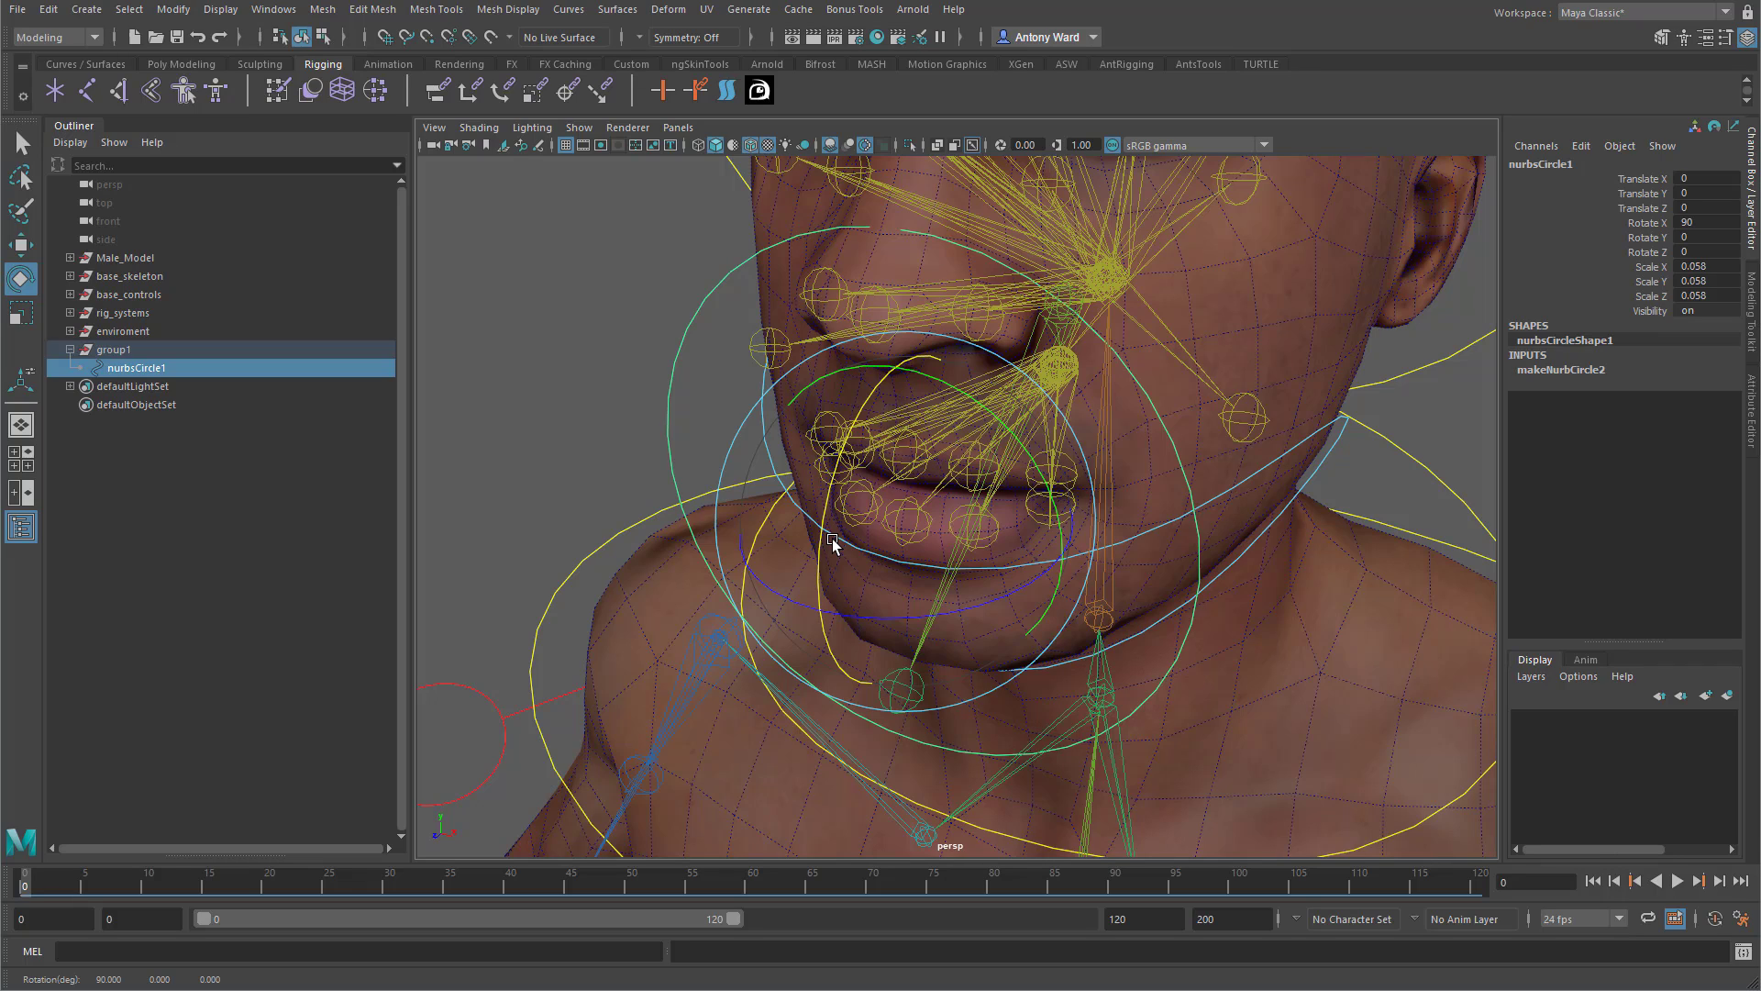
key(r)
drag(906, 522, 518, 517)
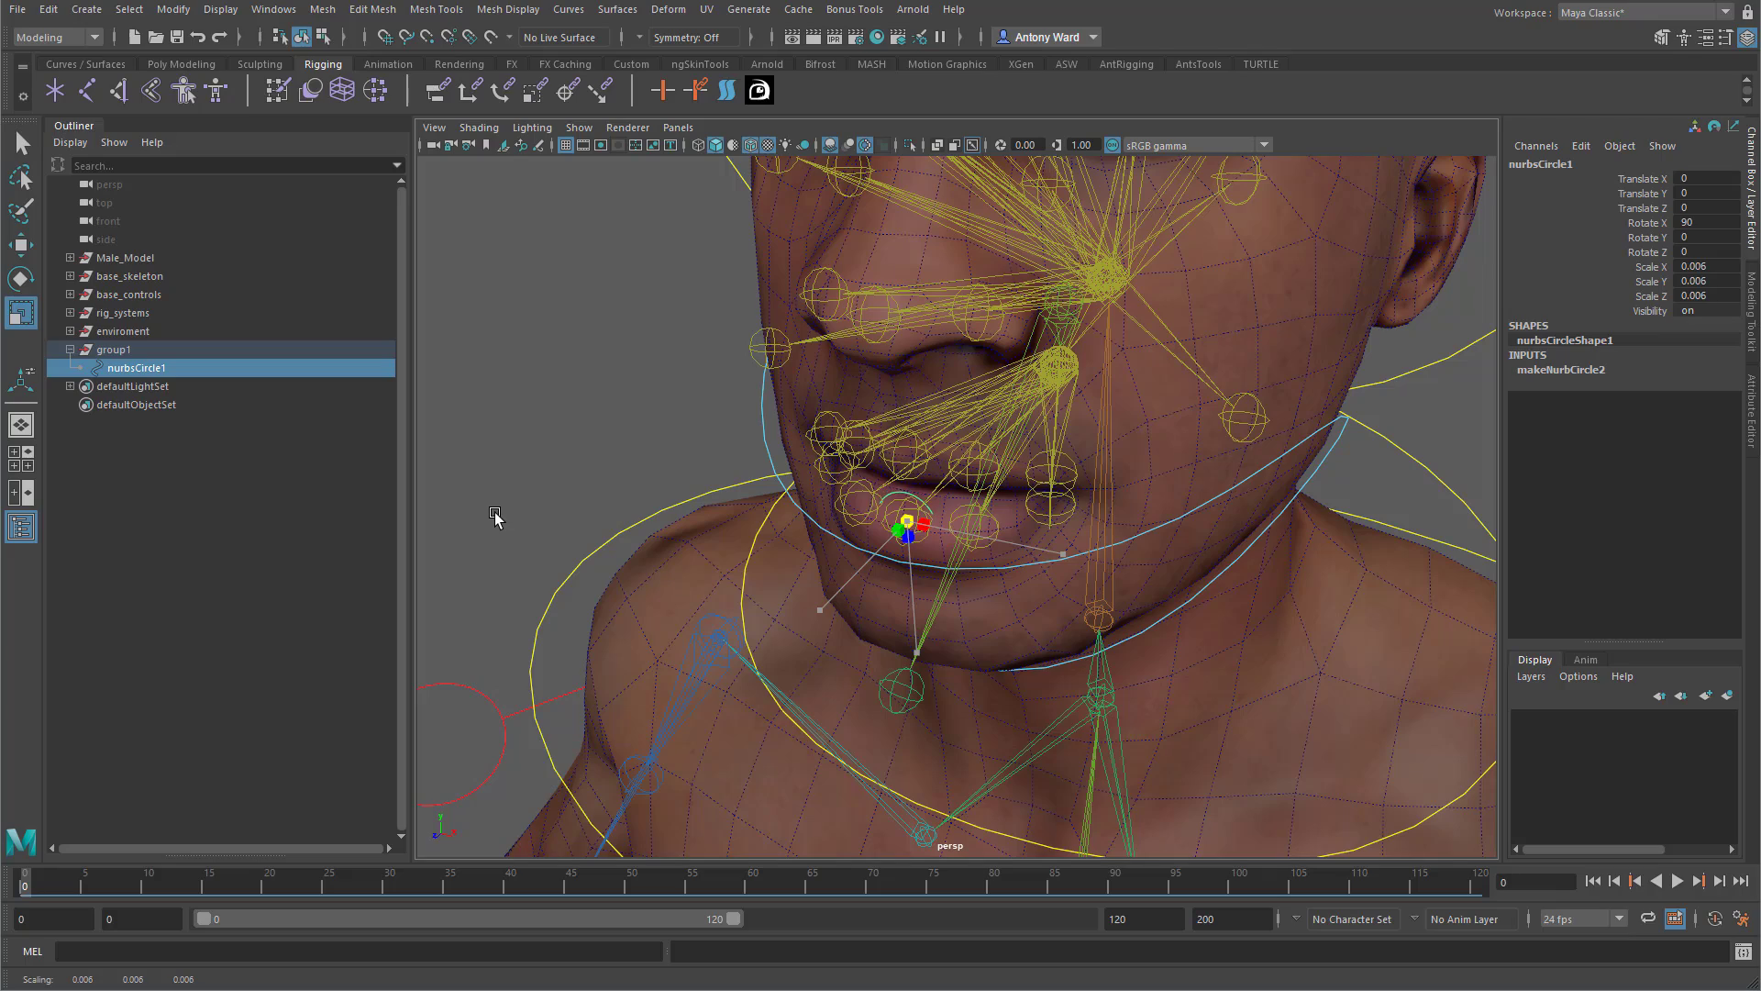
Move the circle forward in front of the lower lip to about 0.01 in Translate Z.
key(w)
alt+drag(869, 596, 841, 605)
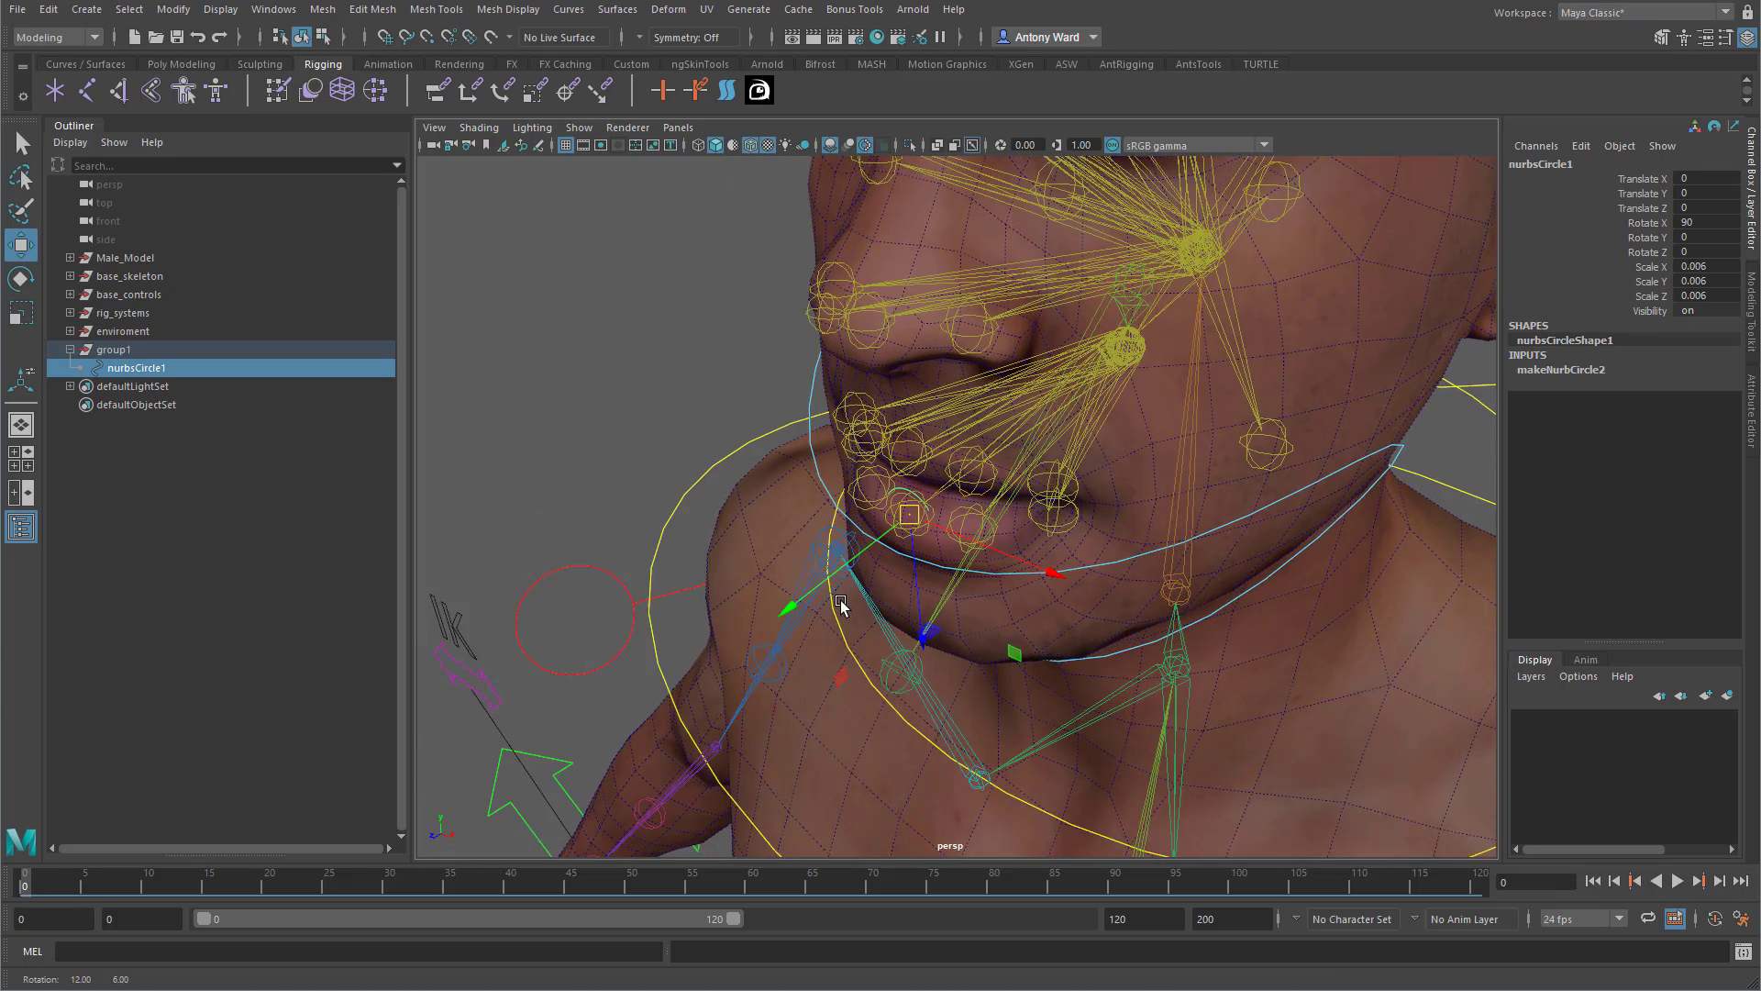
alt+right_drag(841, 606, 875, 594)
mouse_move(769, 603)
mouse_down()
mouse_move(721, 633)
mouse_move(770, 590)
mouse_up()
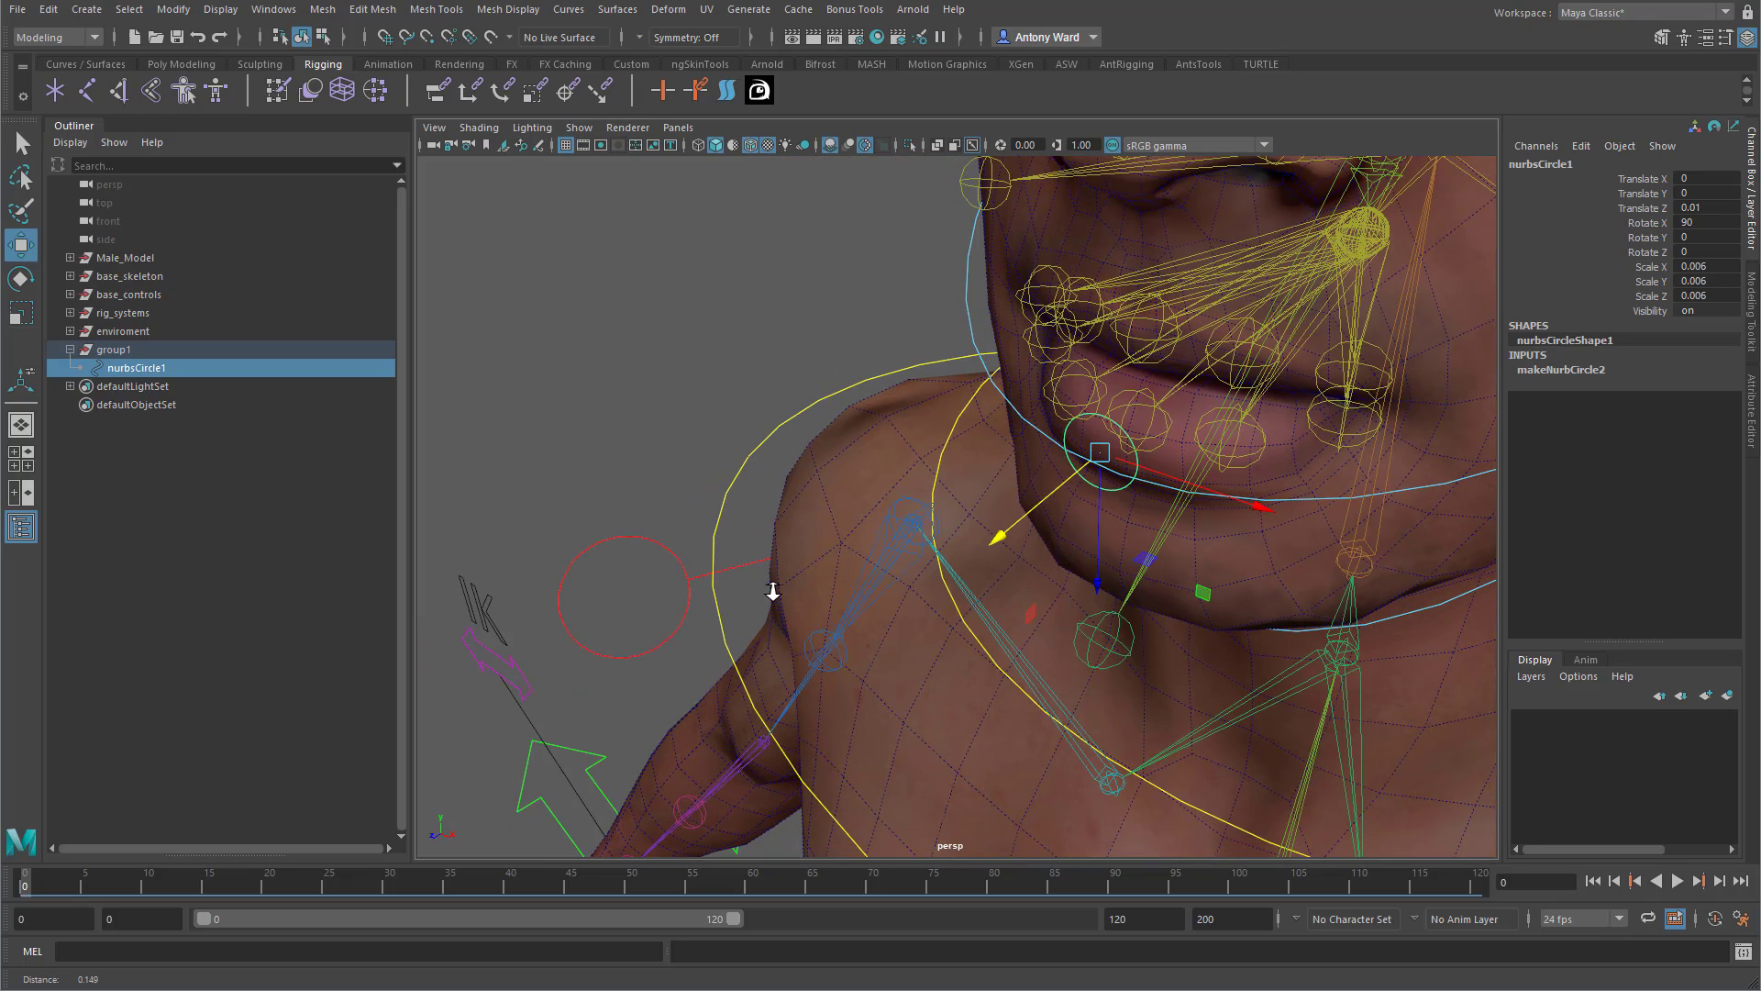
alt+right_drag(771, 590, 810, 594)
alt+drag(988, 567, 955, 577)
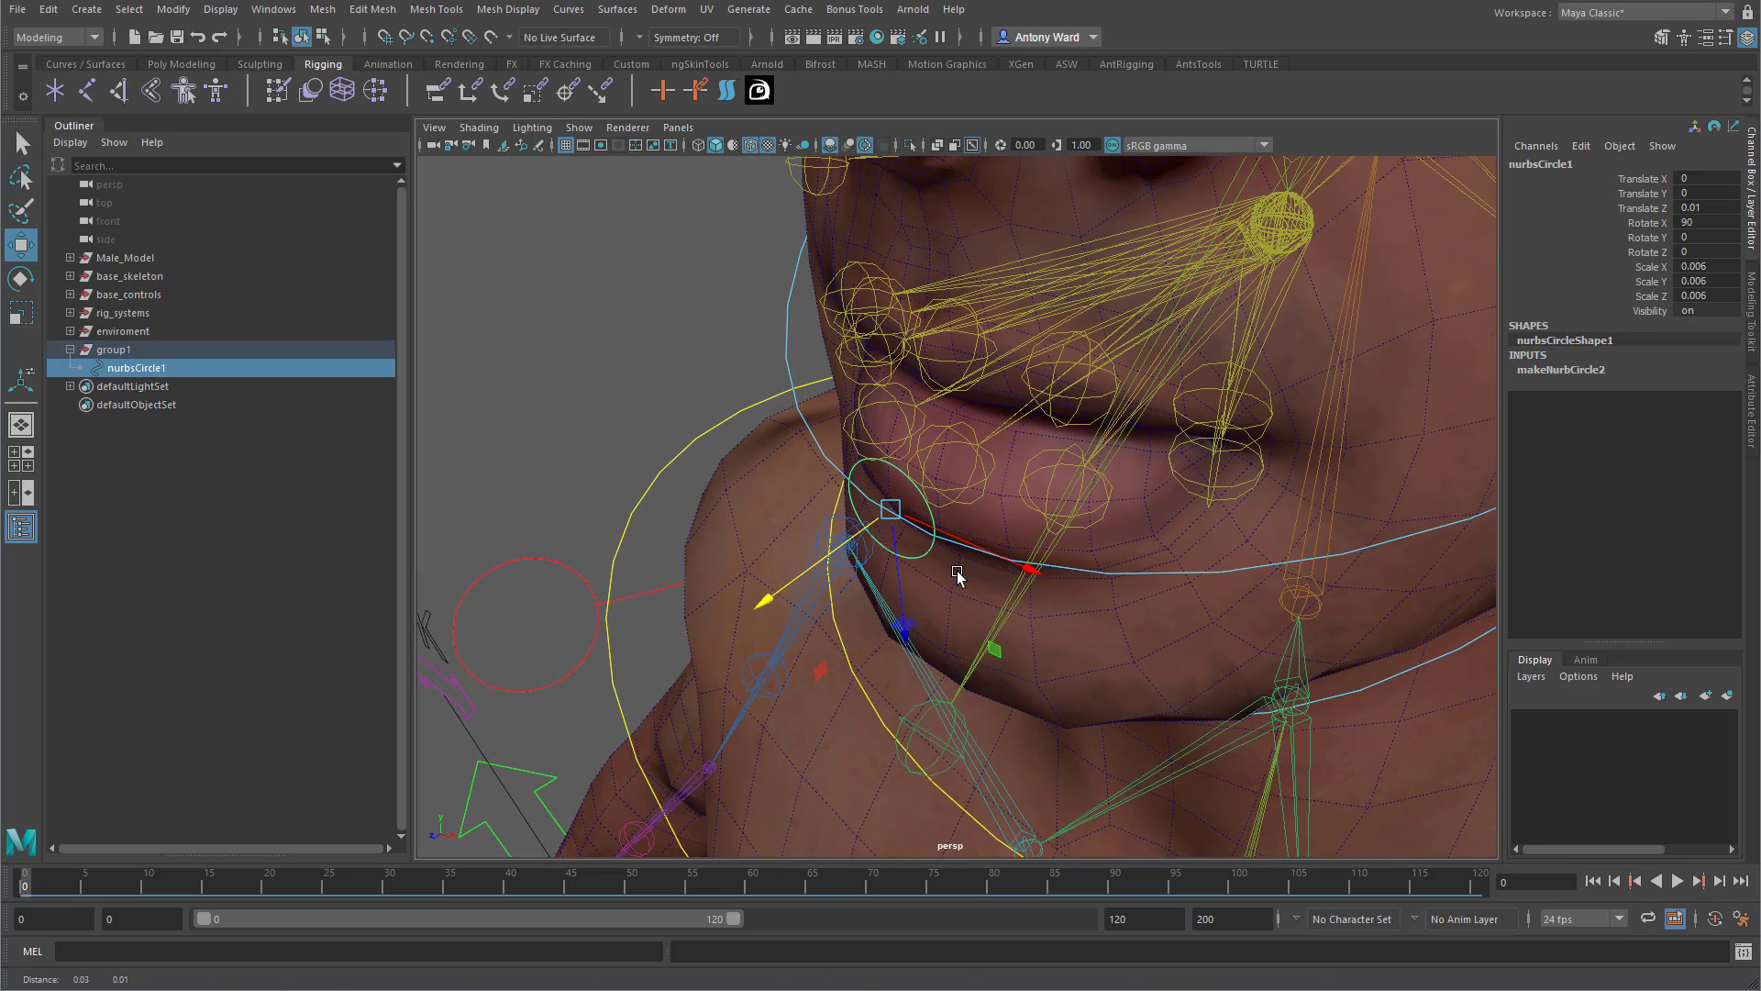
Freeze the circle's translate, rotate and scale transformations.
click(174, 10)
click(365, 93)
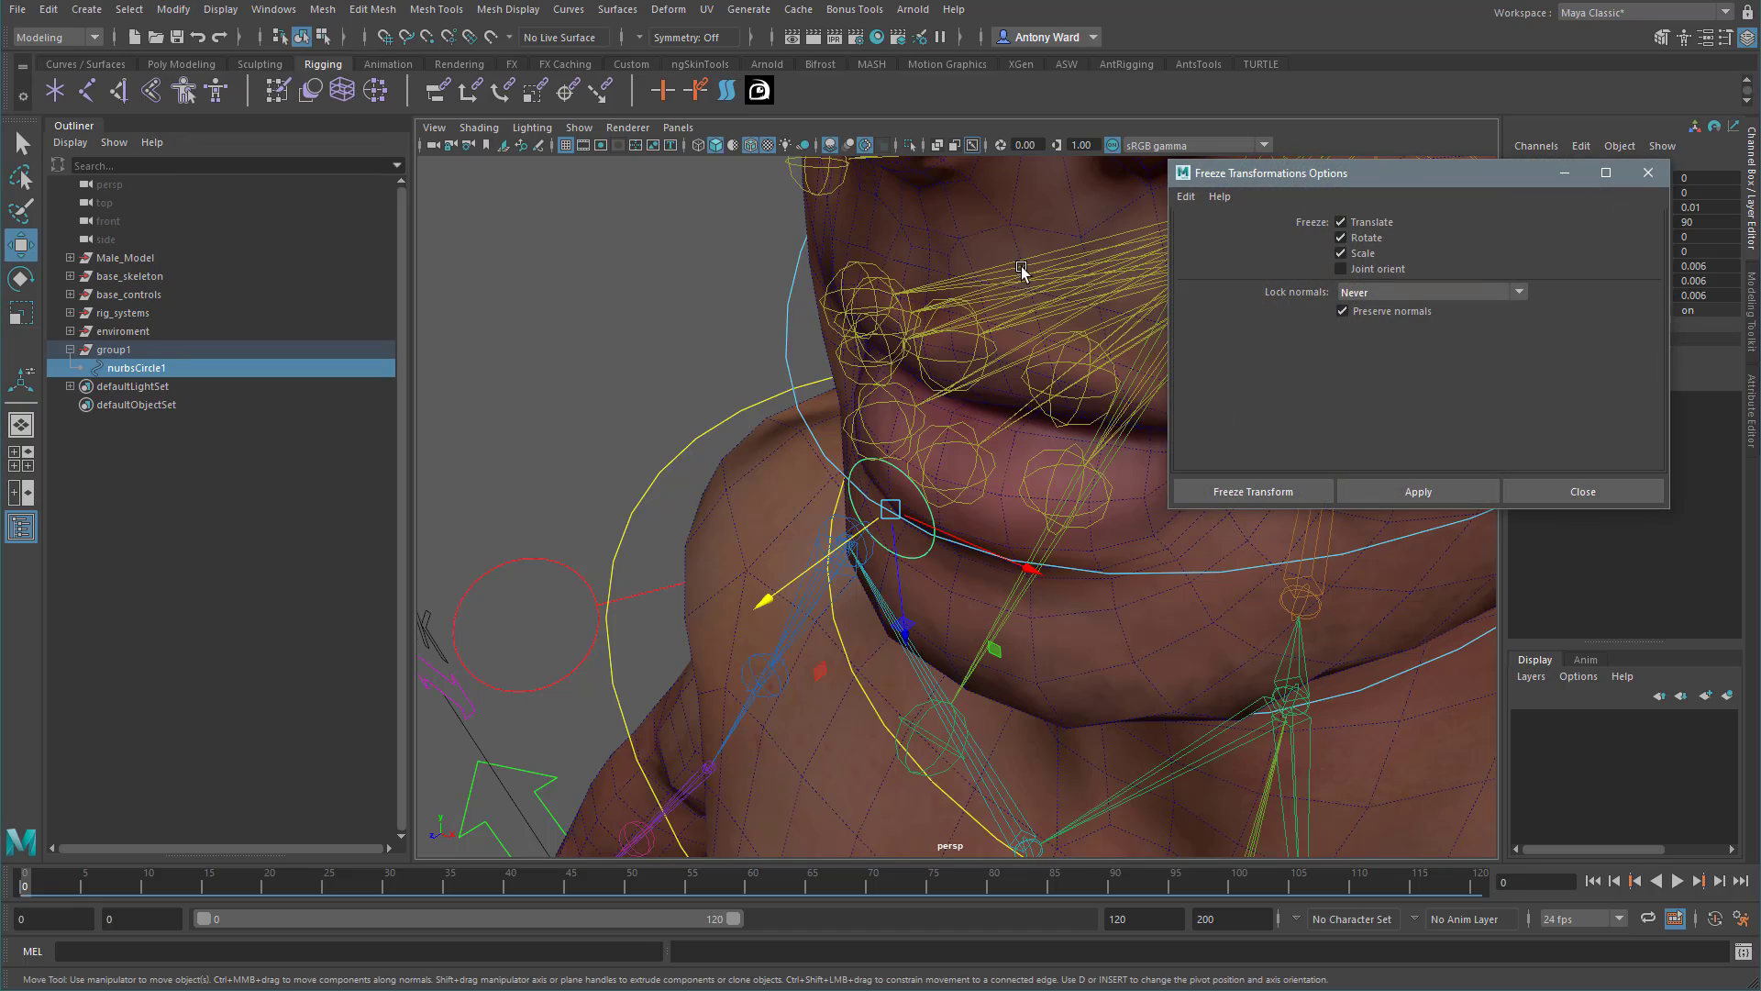
click(1278, 487)
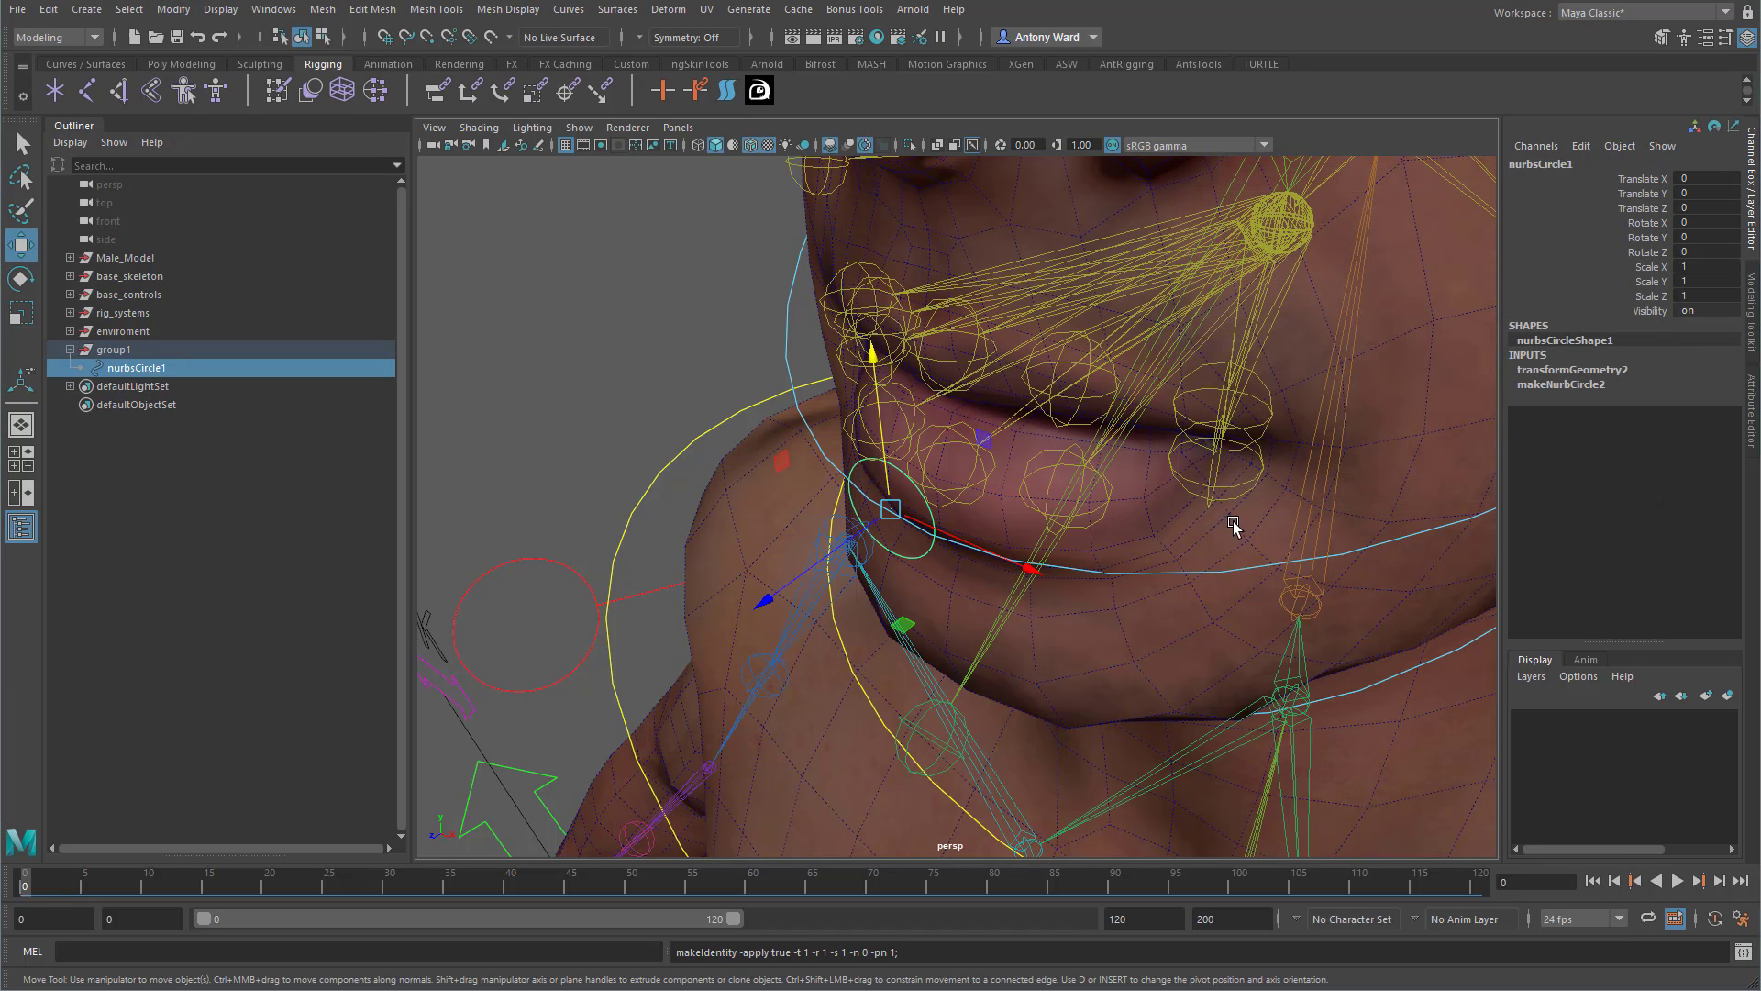
alt+drag(789, 510, 805, 507)
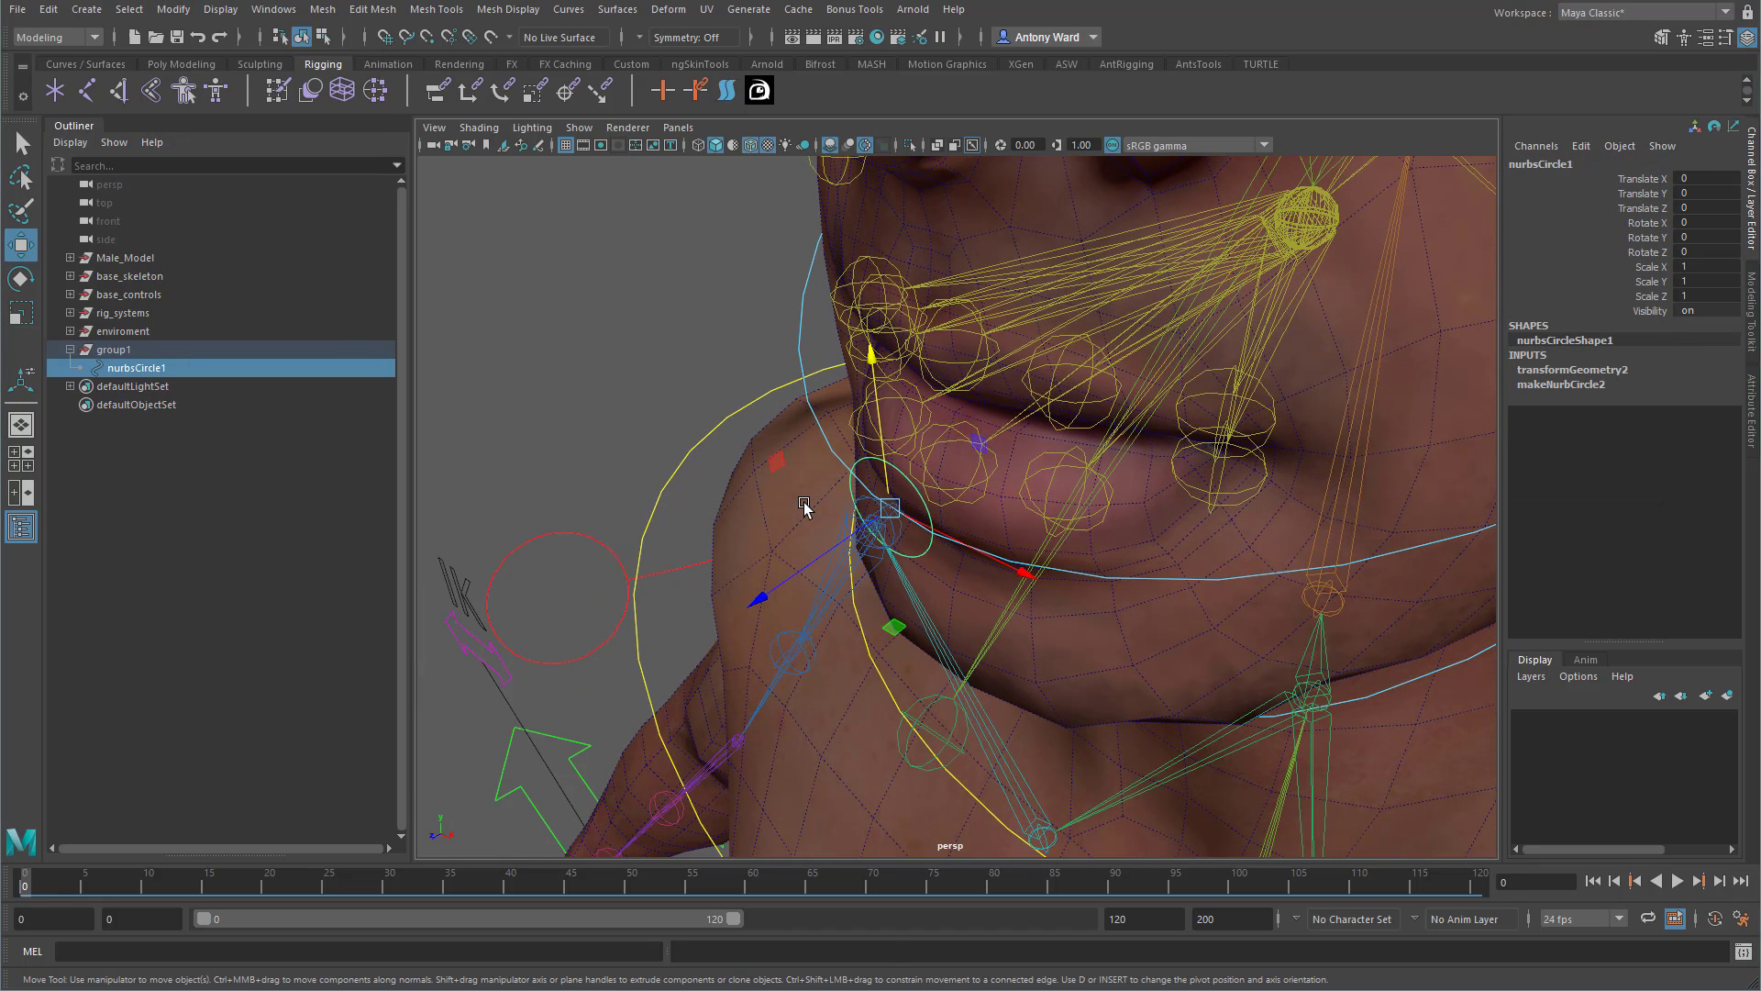
Hide polygons in the viewport and snap the circle's pivot to the mouth_lower_middle joint.
key(d)
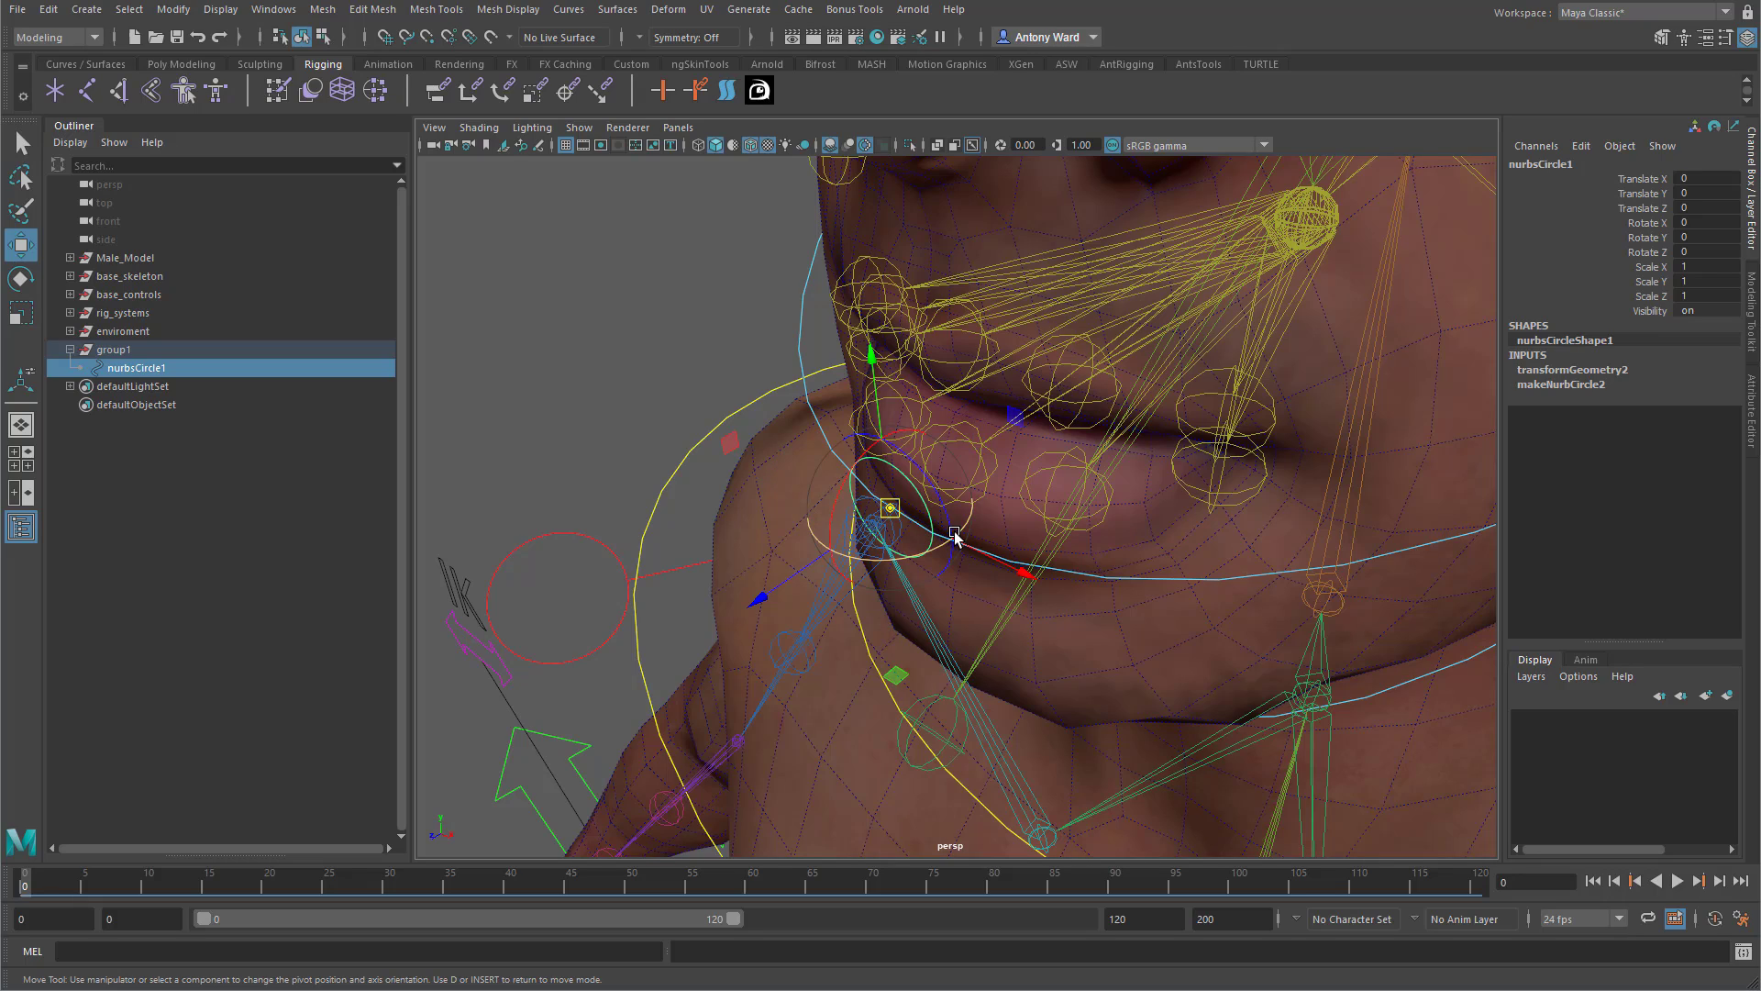
drag(894, 518, 967, 464)
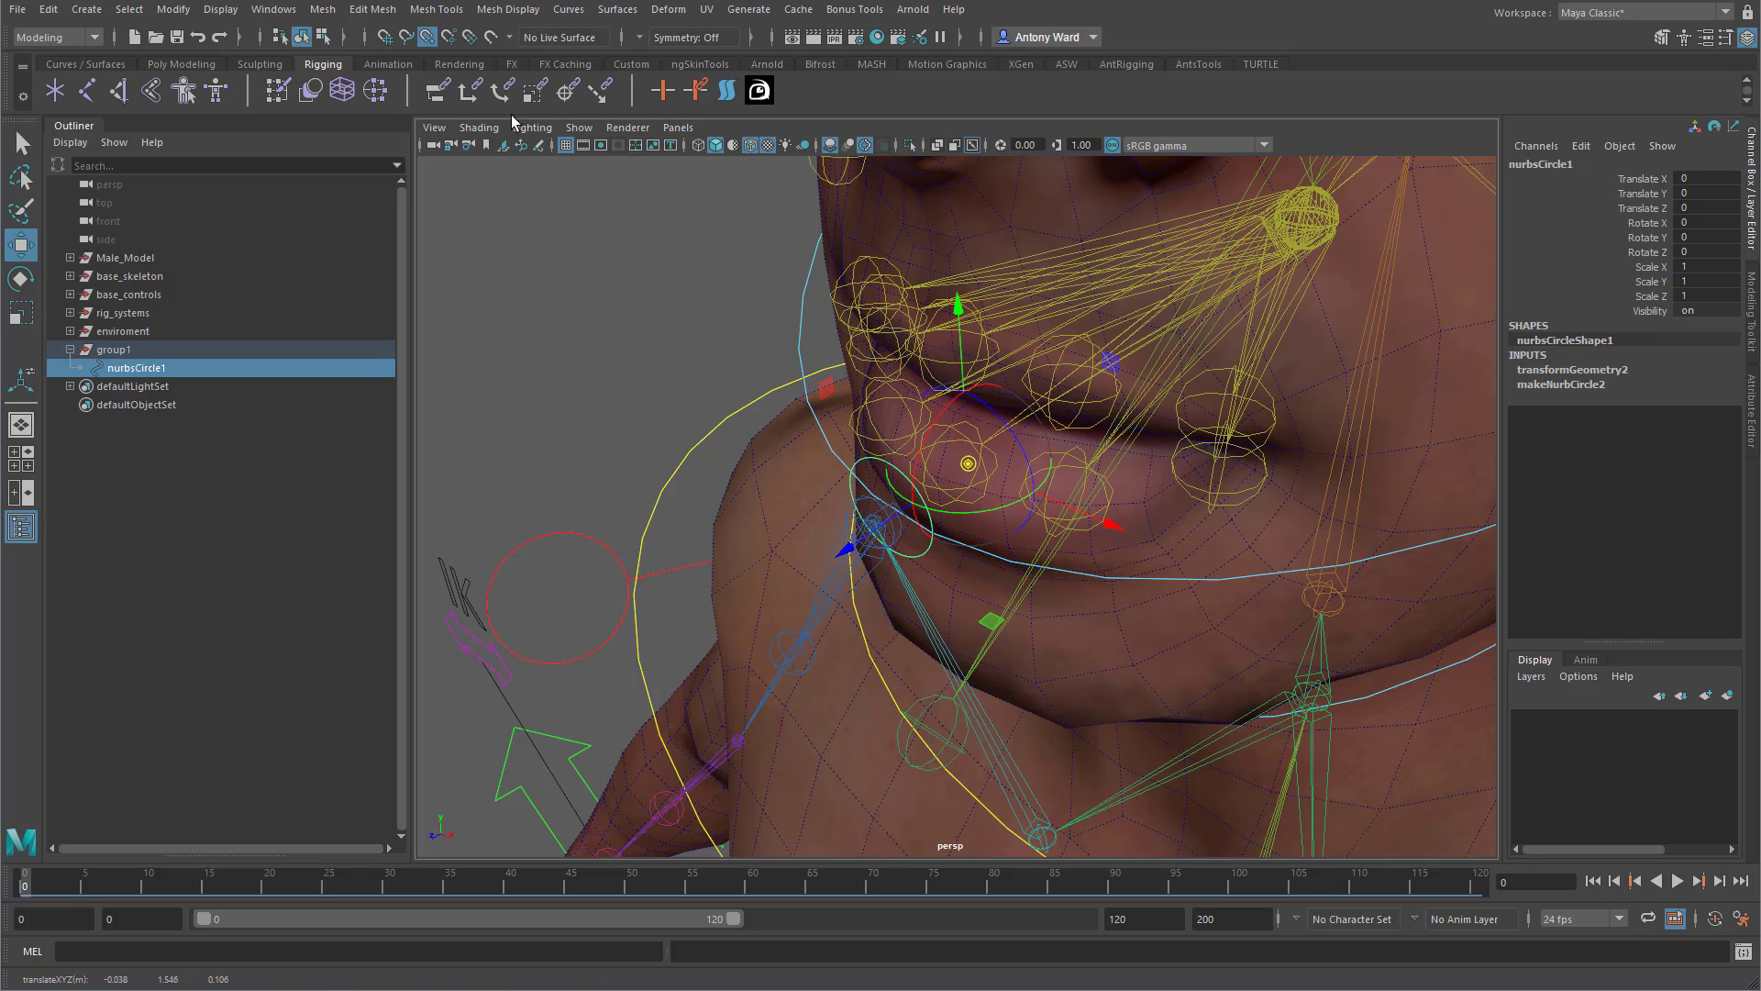
click(579, 128)
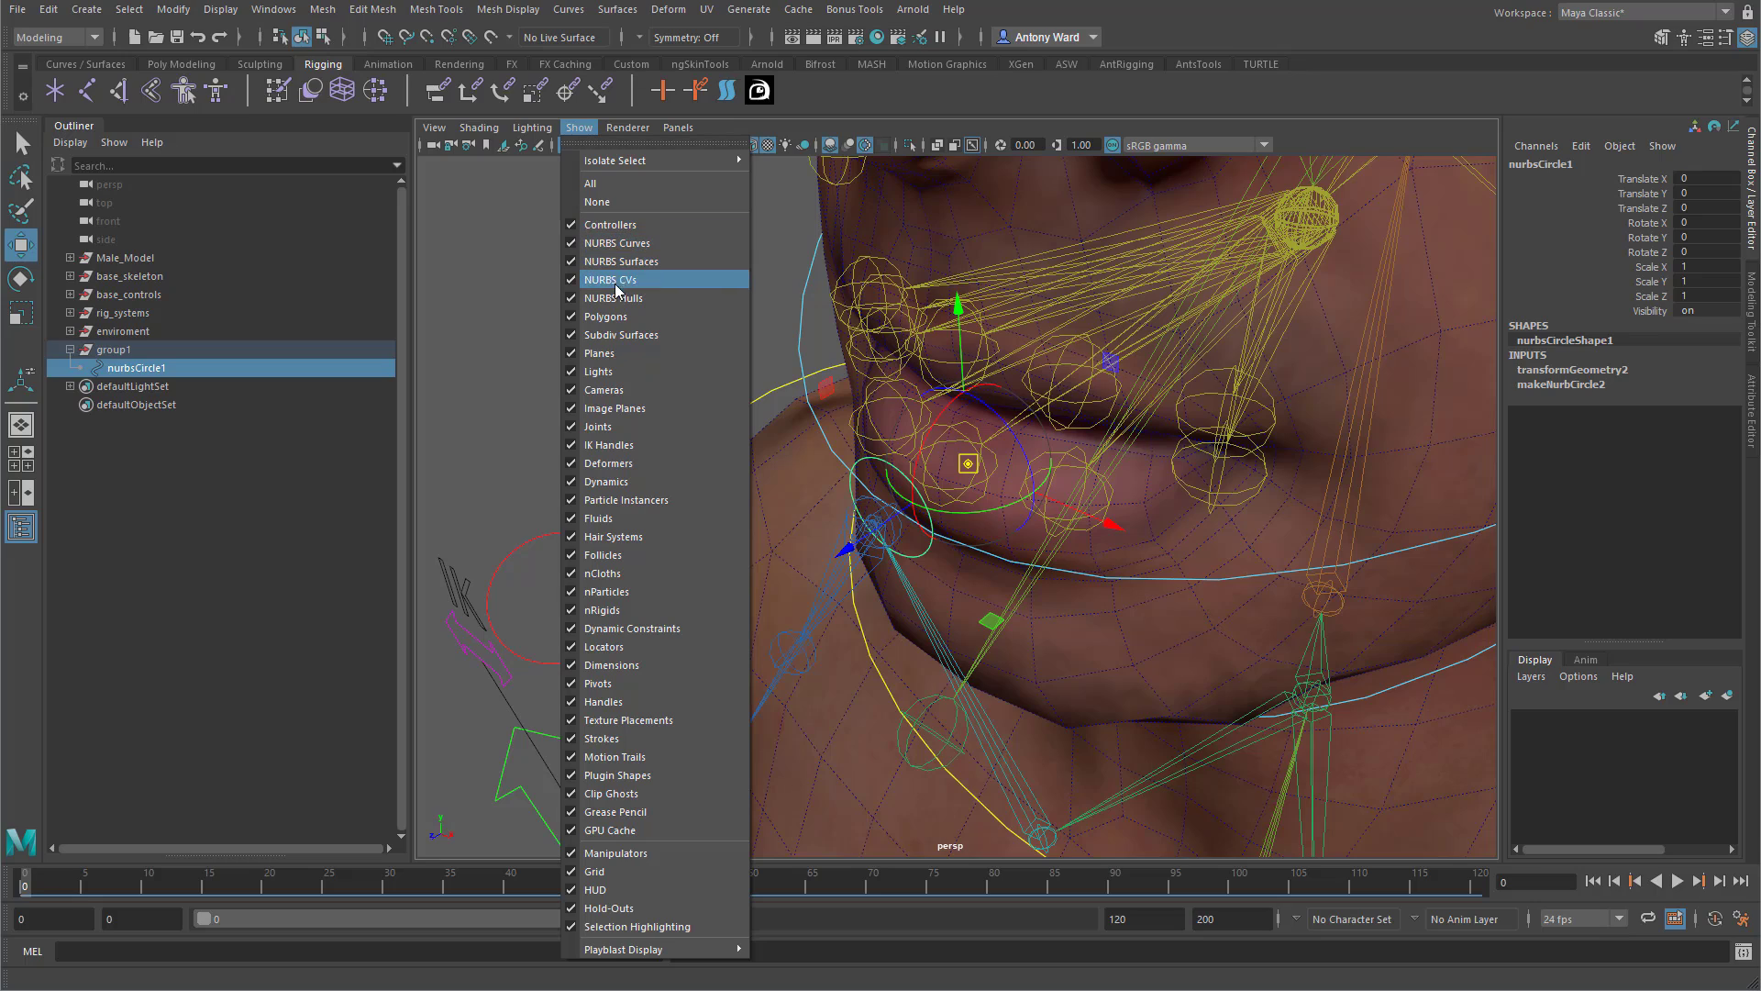
click(611, 317)
key(v)
drag(961, 465, 949, 487)
key(d)
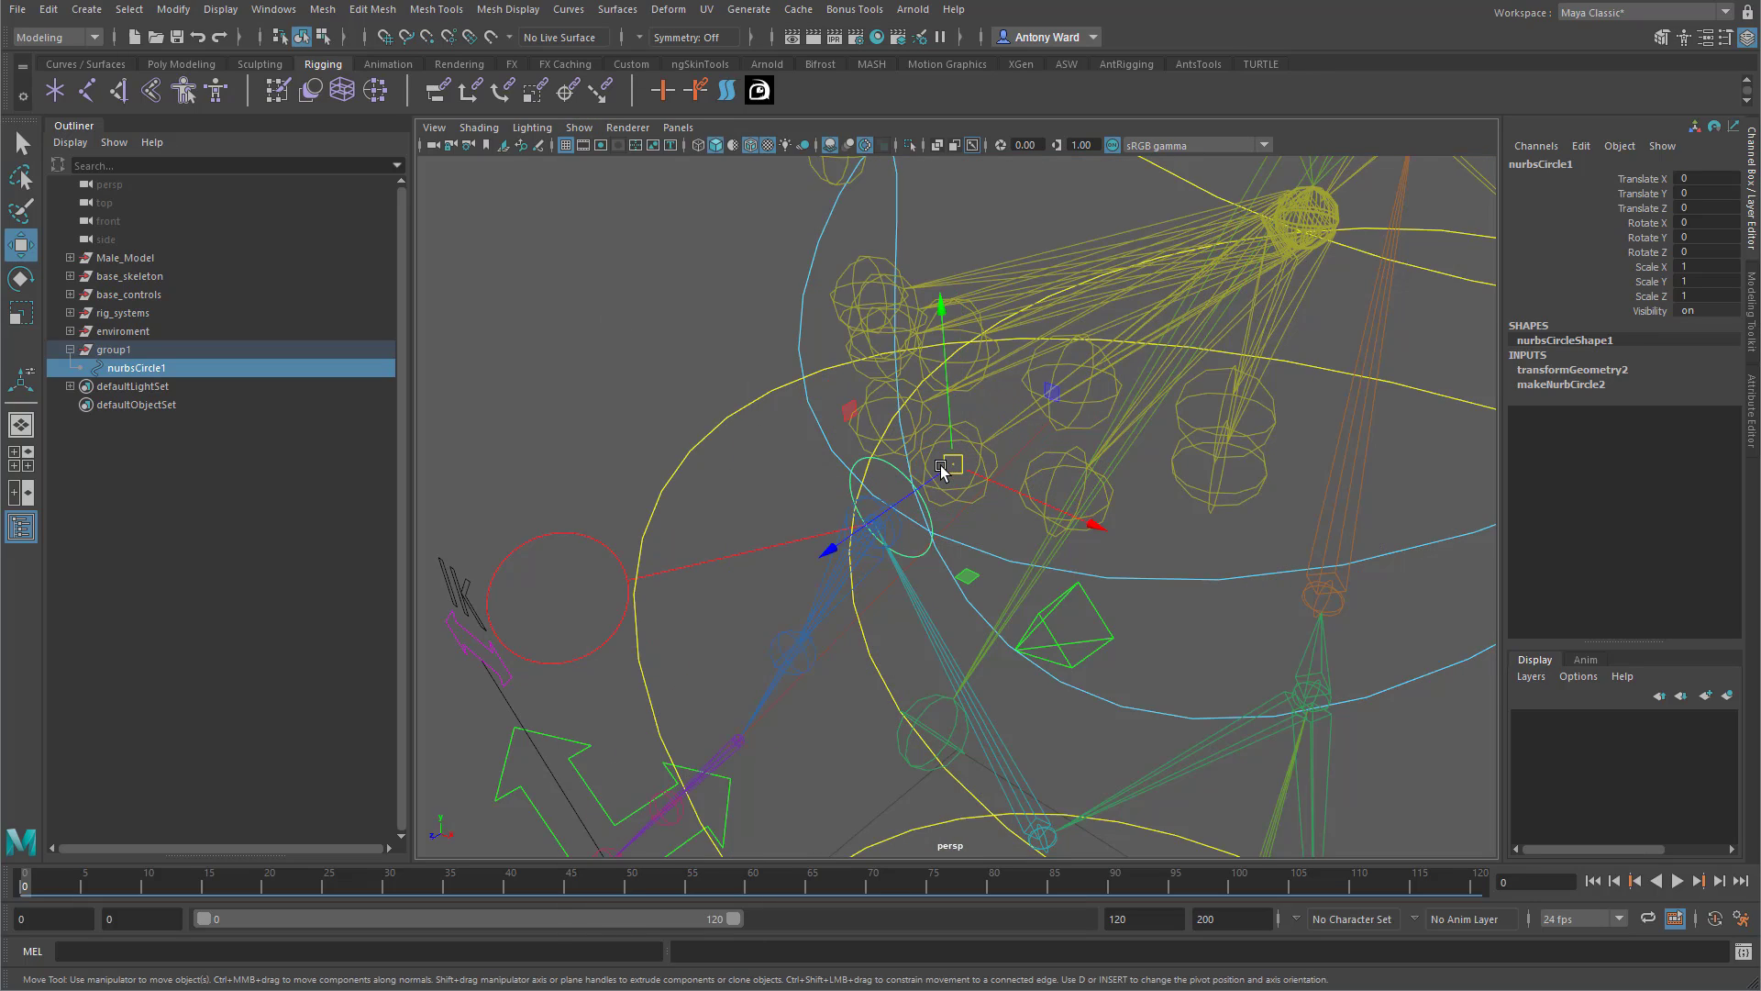
Show the polygons in the viewport again and check the relocated pivot around the lower lip.
click(578, 128)
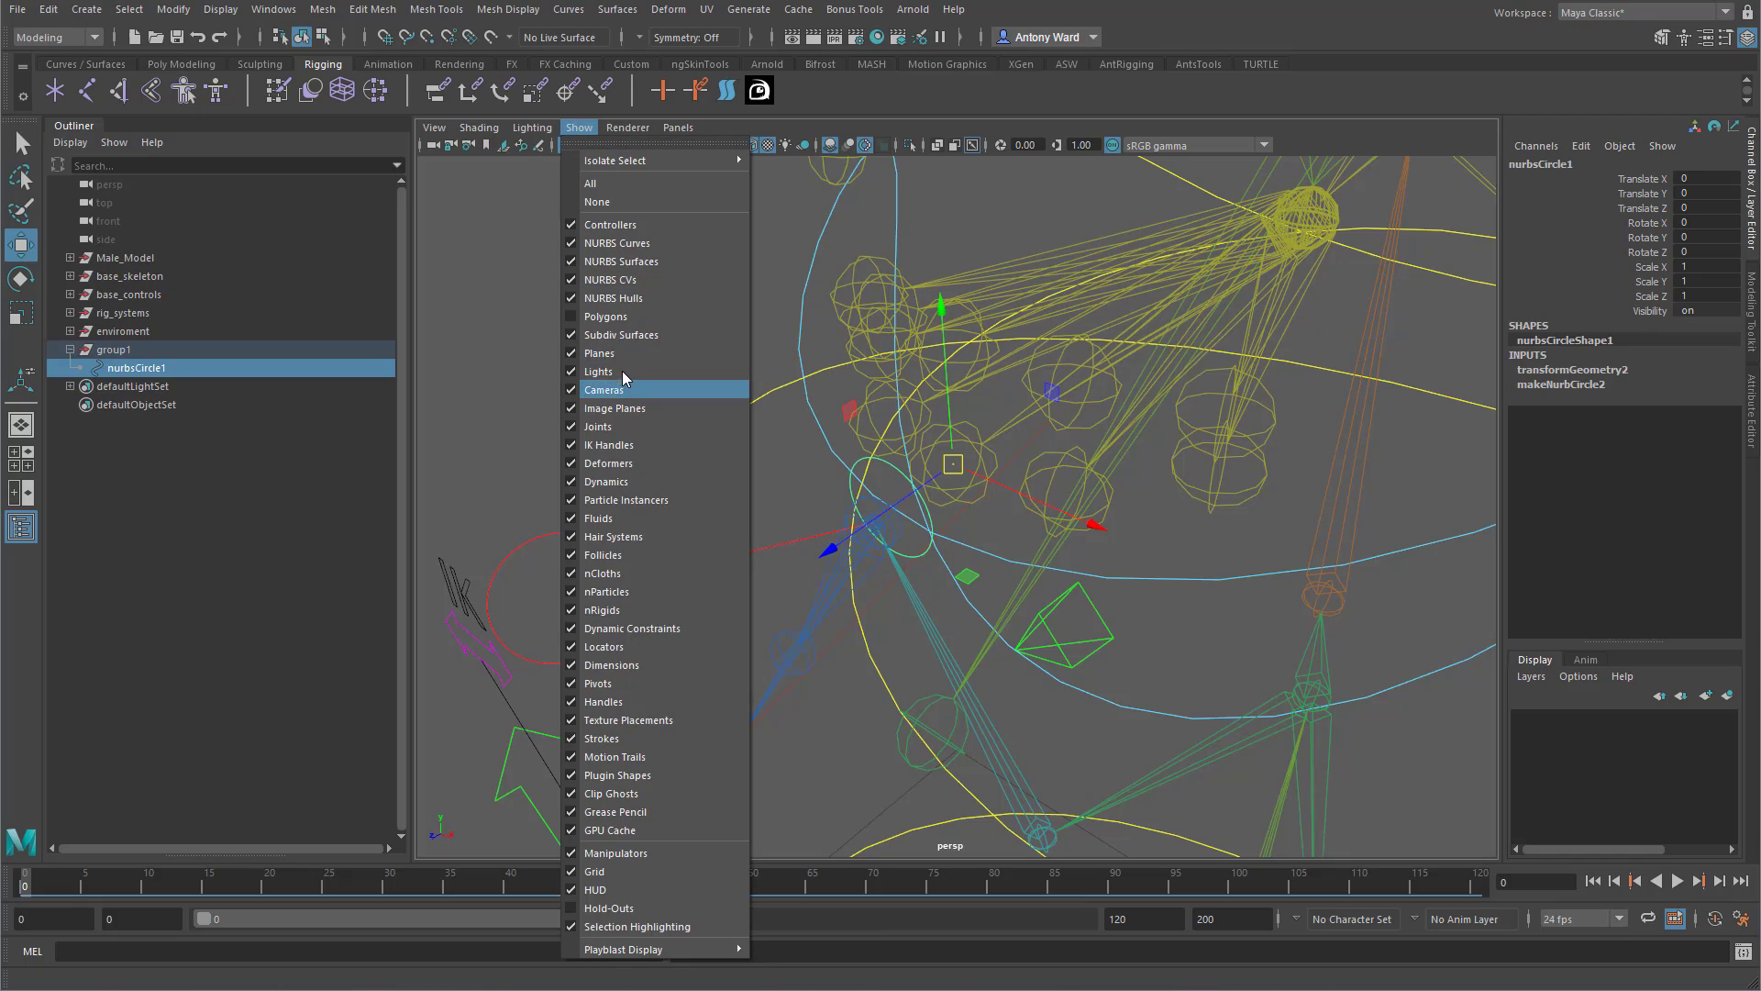
click(622, 319)
alt+drag(904, 530, 941, 498)
key(ctrl+z)
mouse_move(1112, 586)
alt+mouse_down()
mouse_move(1065, 576)
mouse_move(1110, 585)
alt+mouse_up()
scroll(1109, 585, down, 2)
scroll(1110, 584, up, 2)
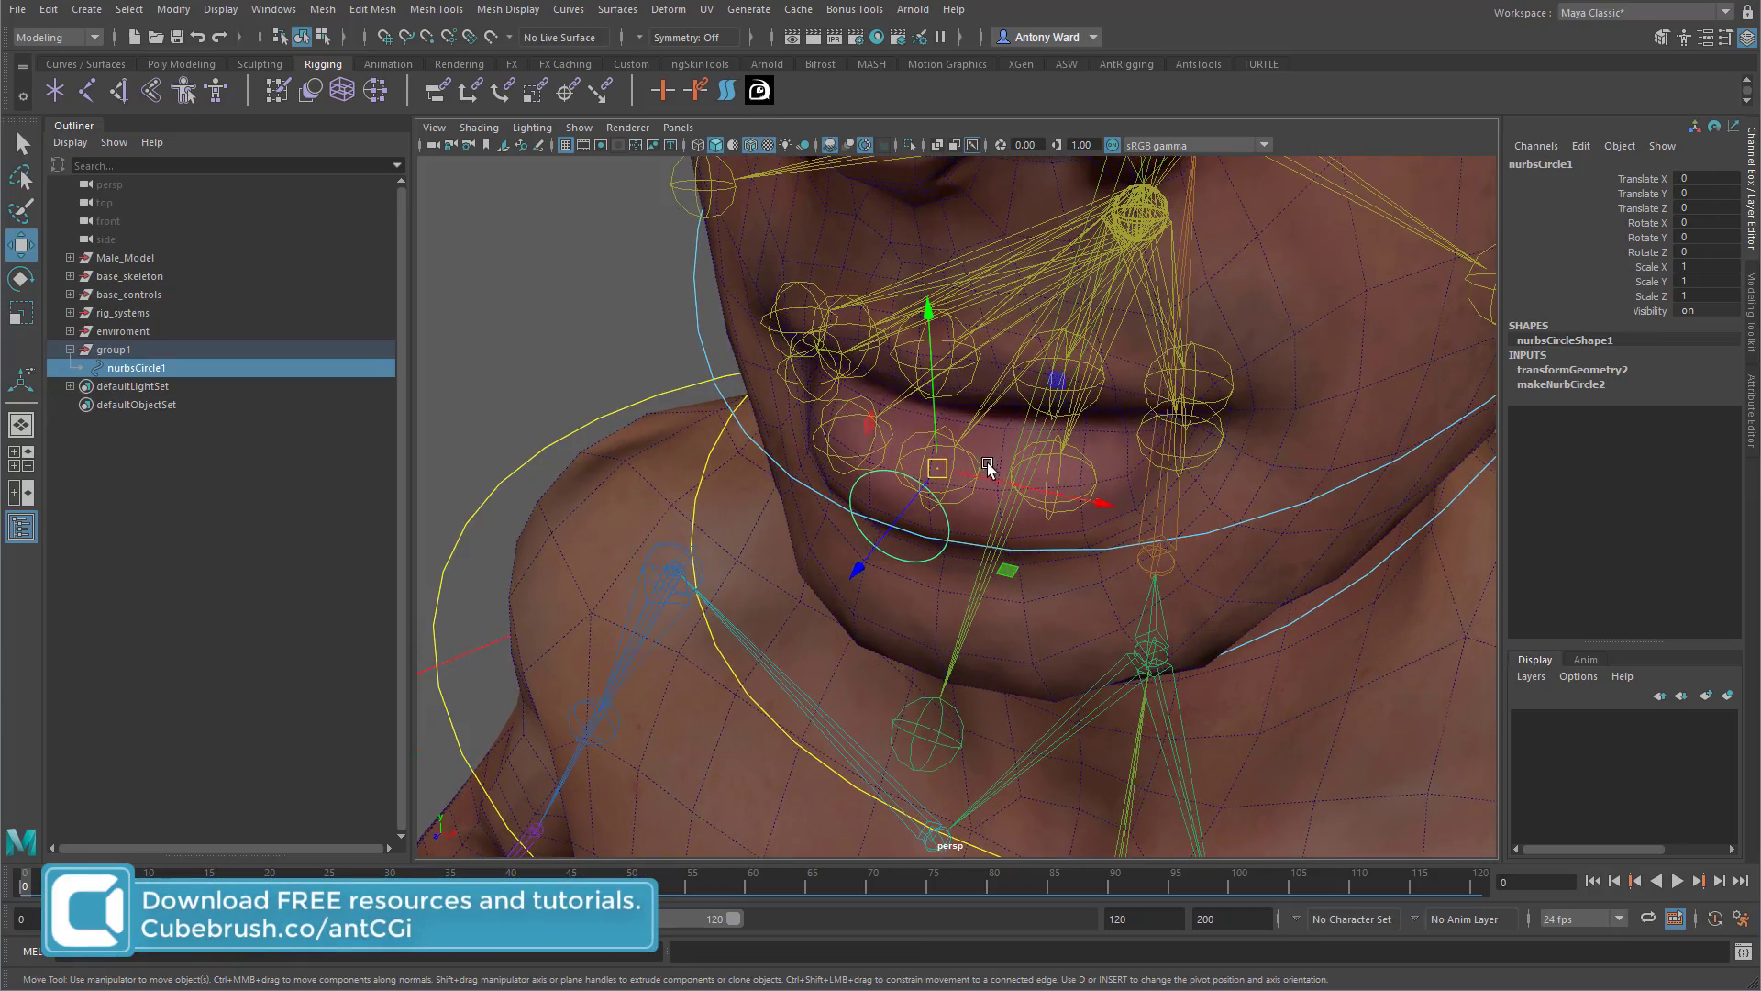
Rename the circle as mouth_lower_middle_ctrl and its group as mouth_lower_middle_ctrl_offset, reusing the joint's name.
click(975, 465)
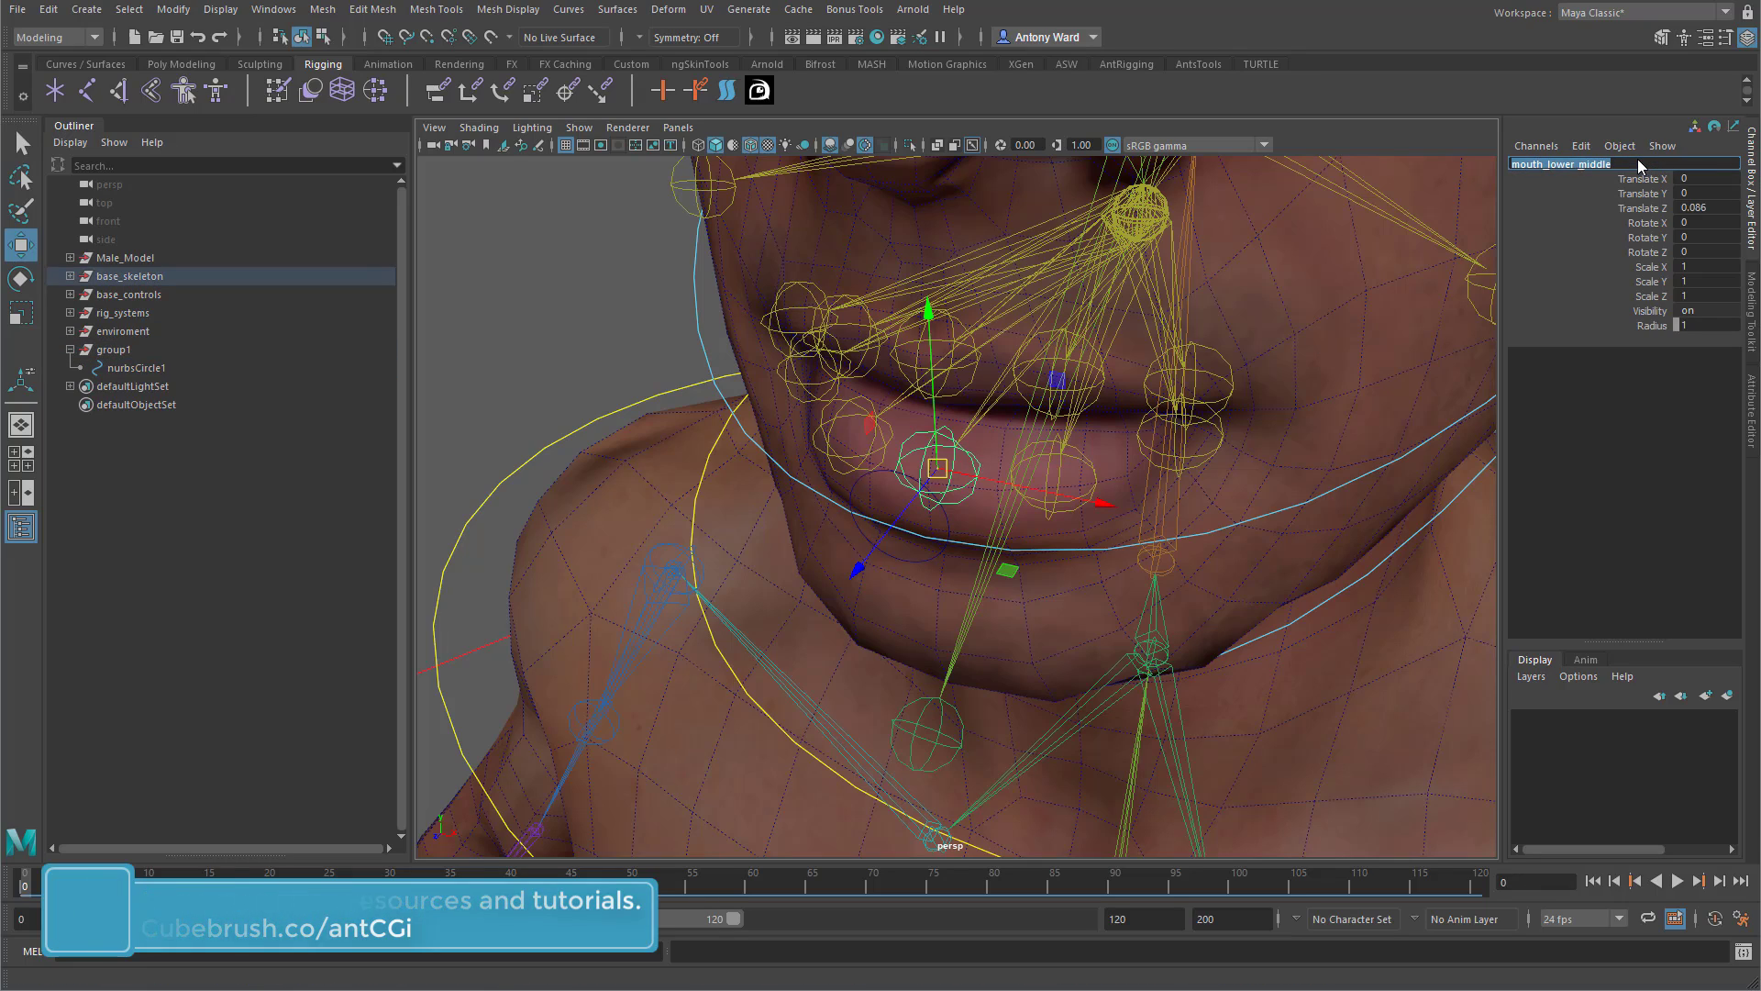
key(ctrl+c)
double_click(136, 367)
key(ctrl+v)
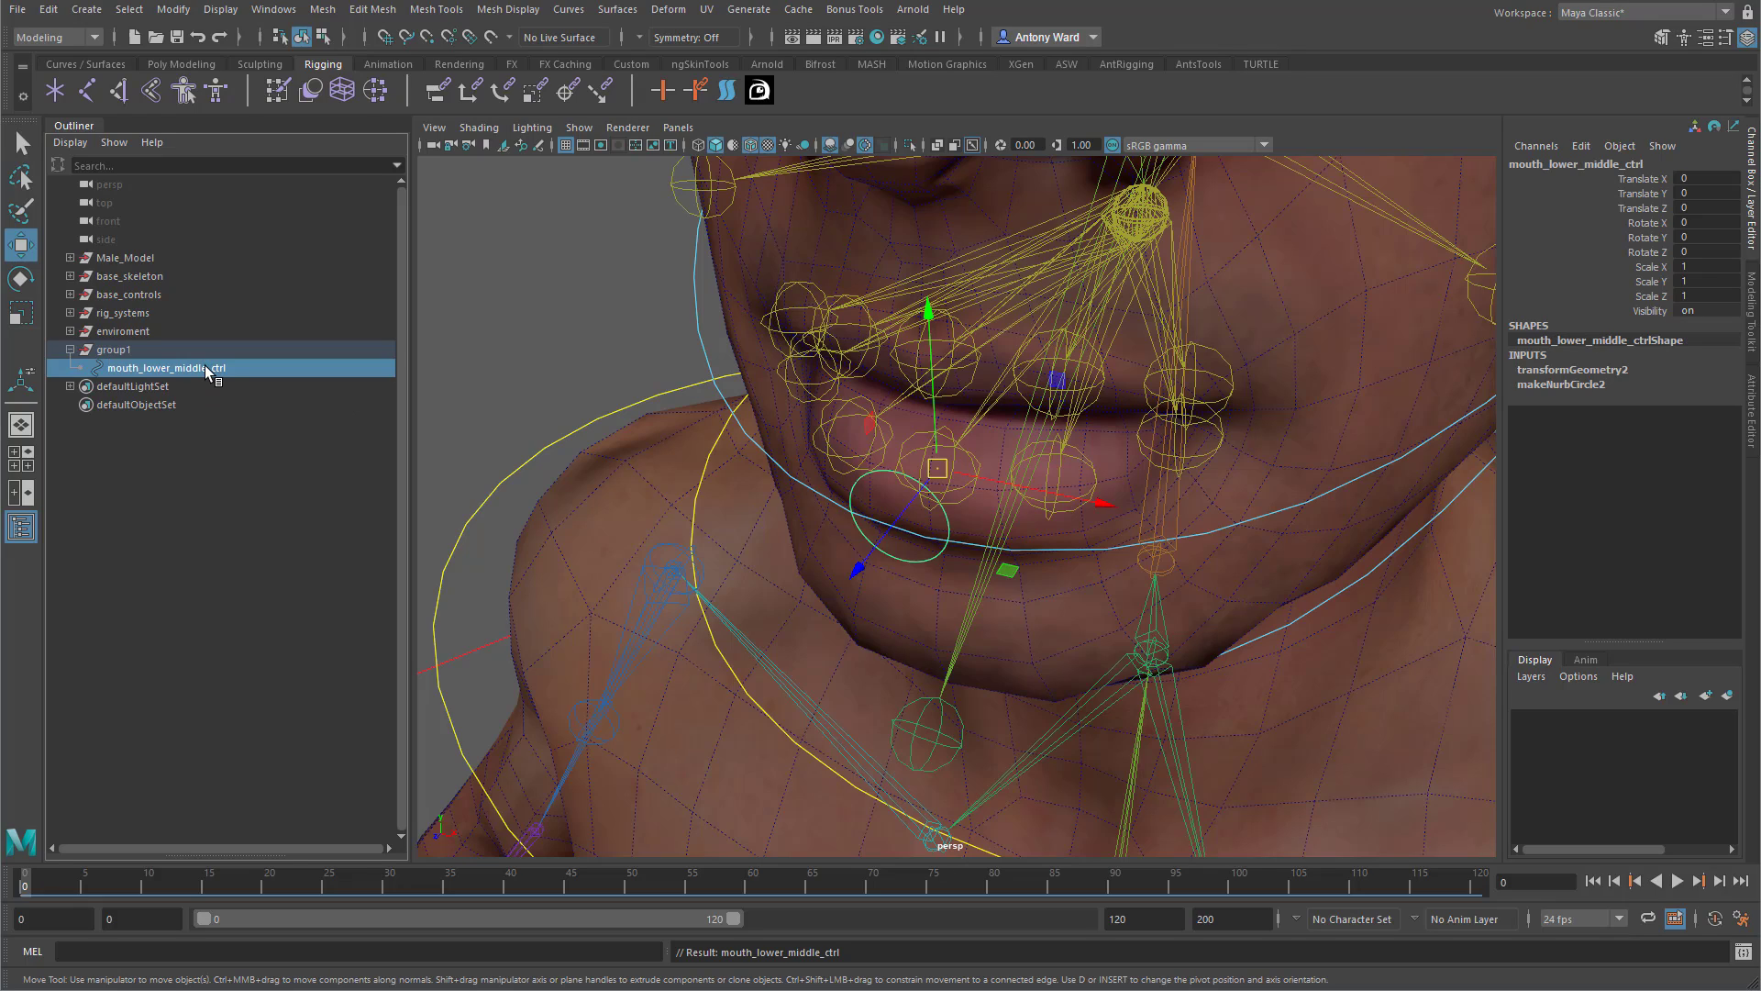
double_click(140, 350)
key(ctrl+v)
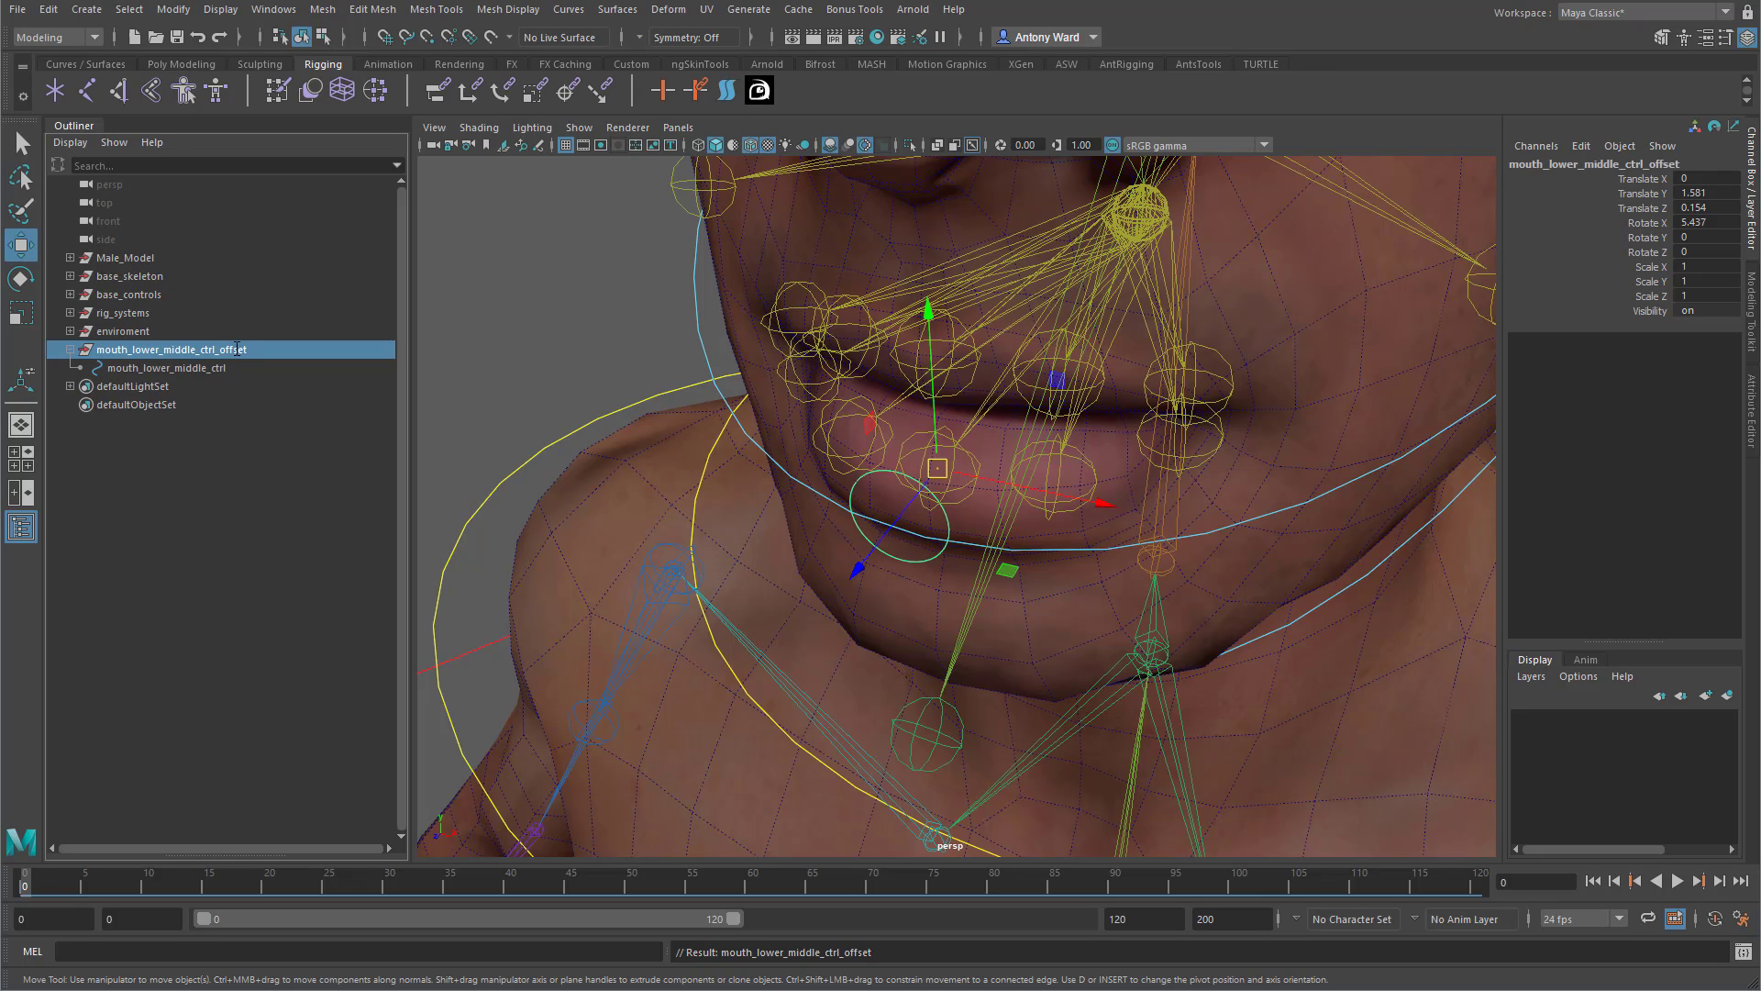
Align a duplicate of mouth_lower_middle_ctrl_offset to the mouth_upper_middle joint using a temporary parent constraint.
alt+drag(1116, 456, 1106, 458)
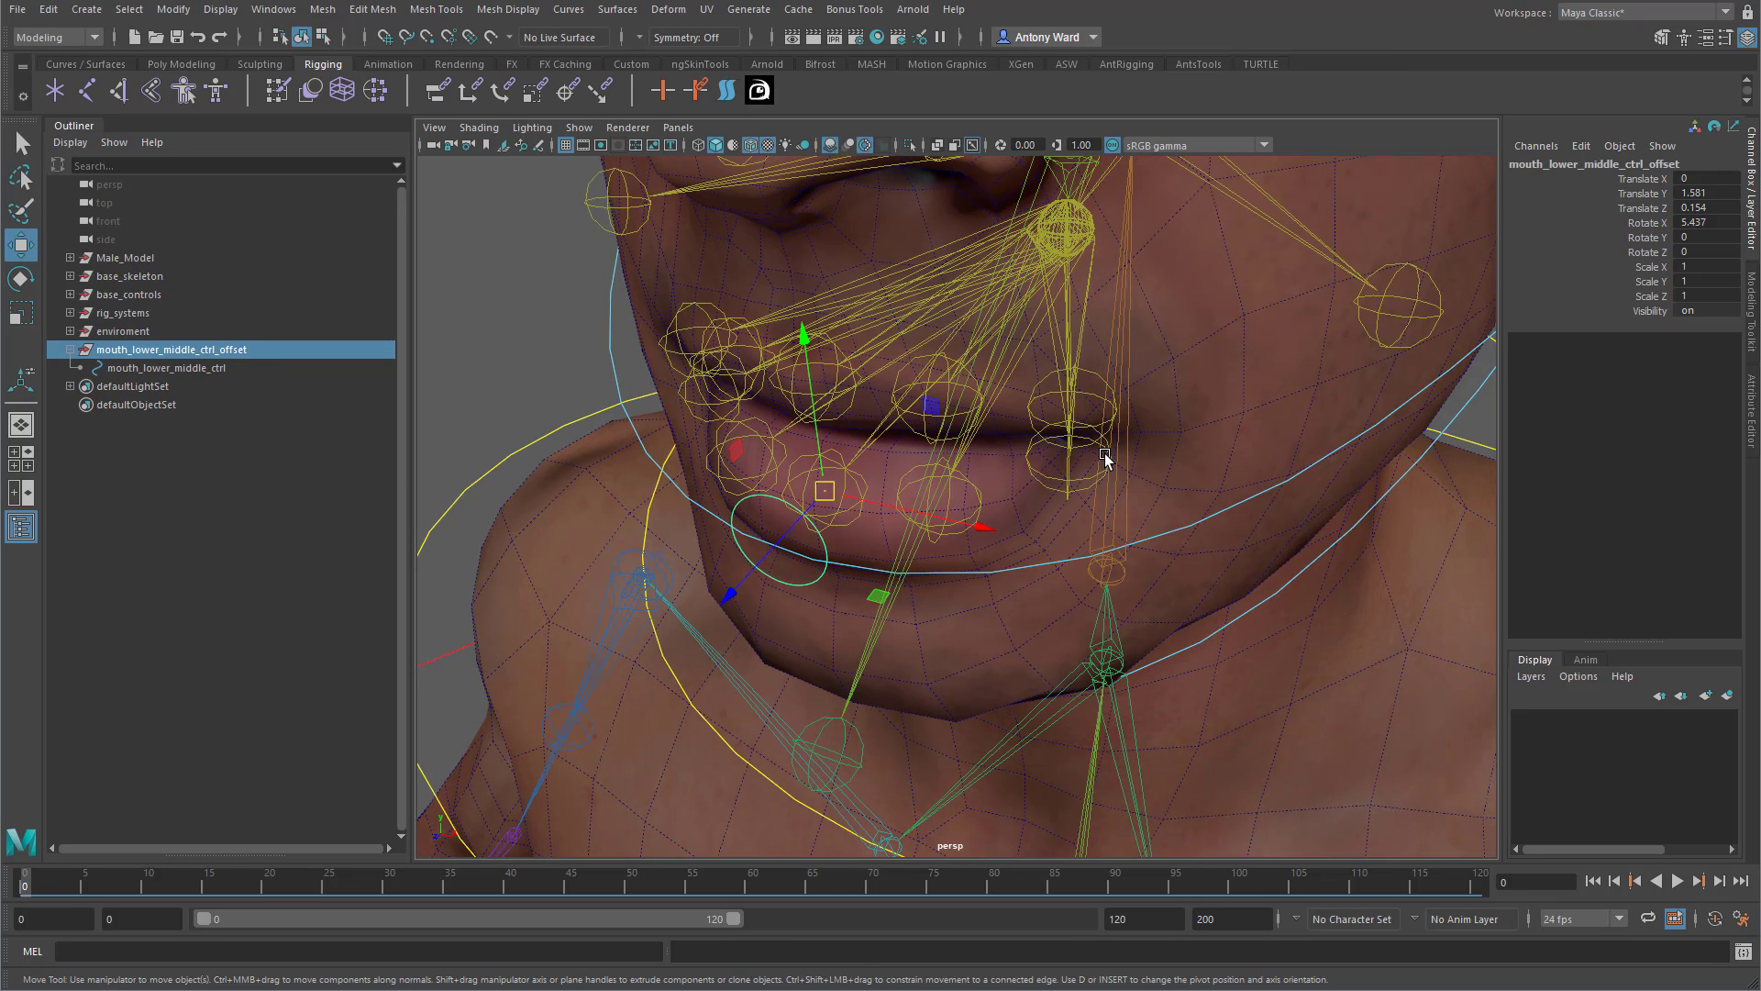
key(ctrl+d)
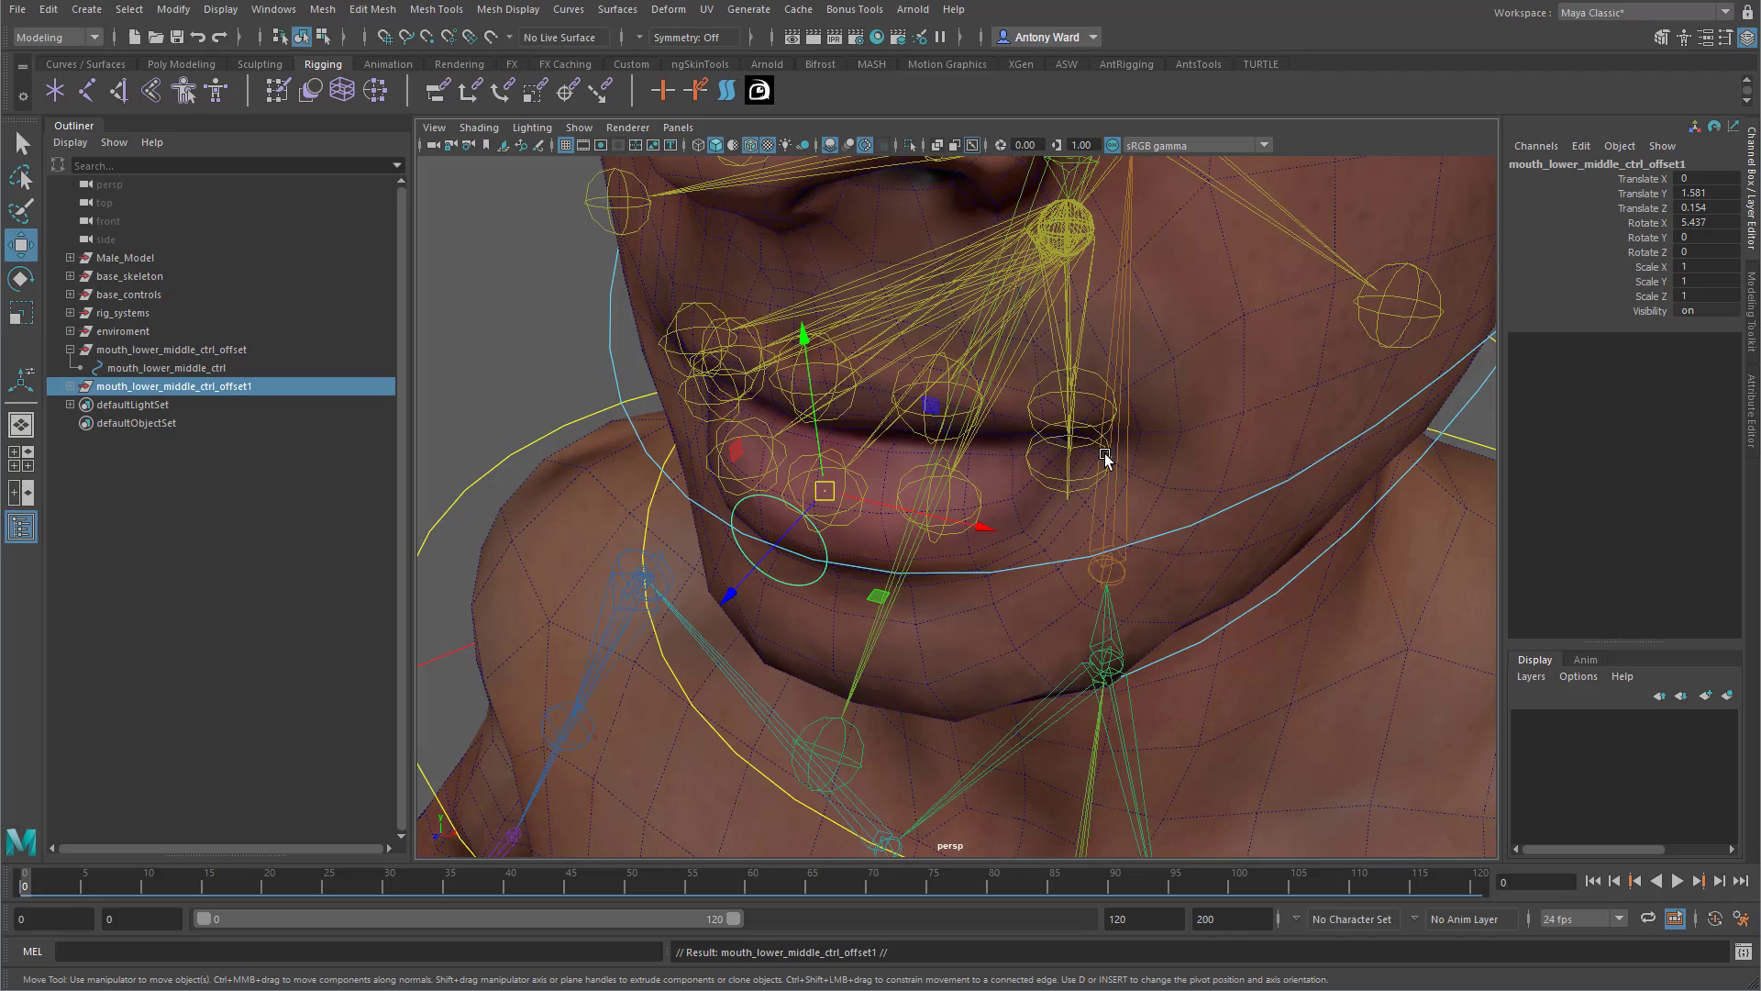
click(837, 352)
ctrl+click(159, 389)
key(space)
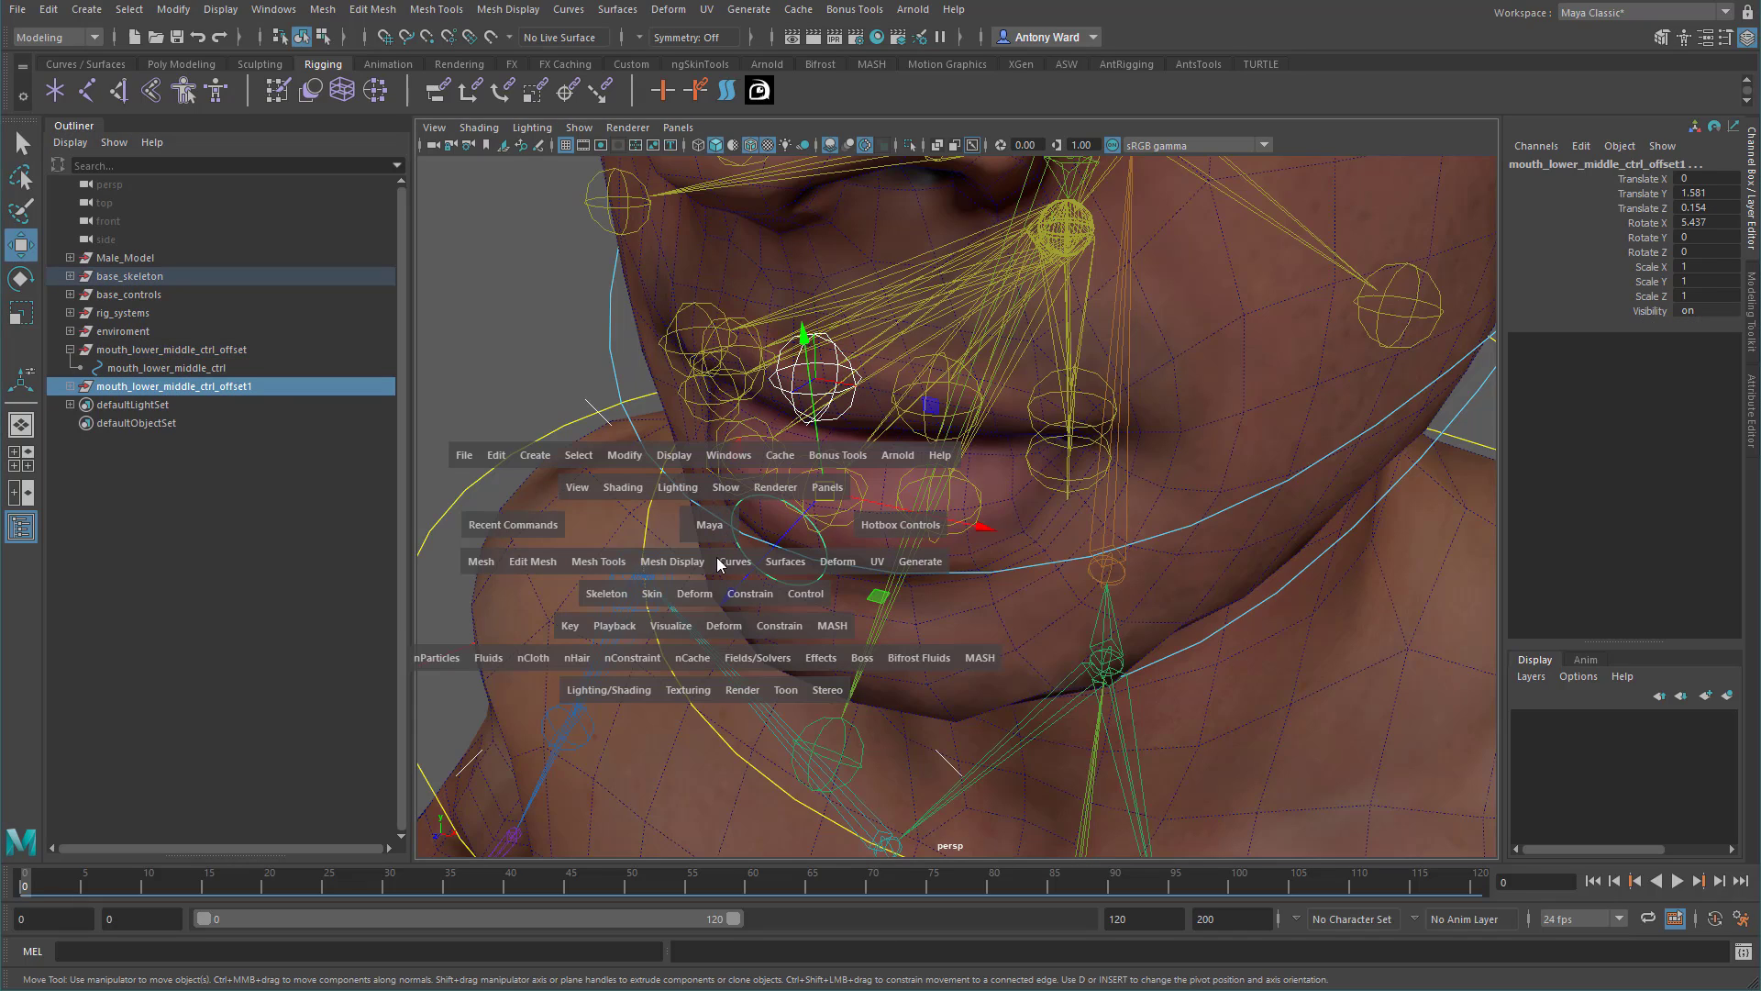
click(745, 595)
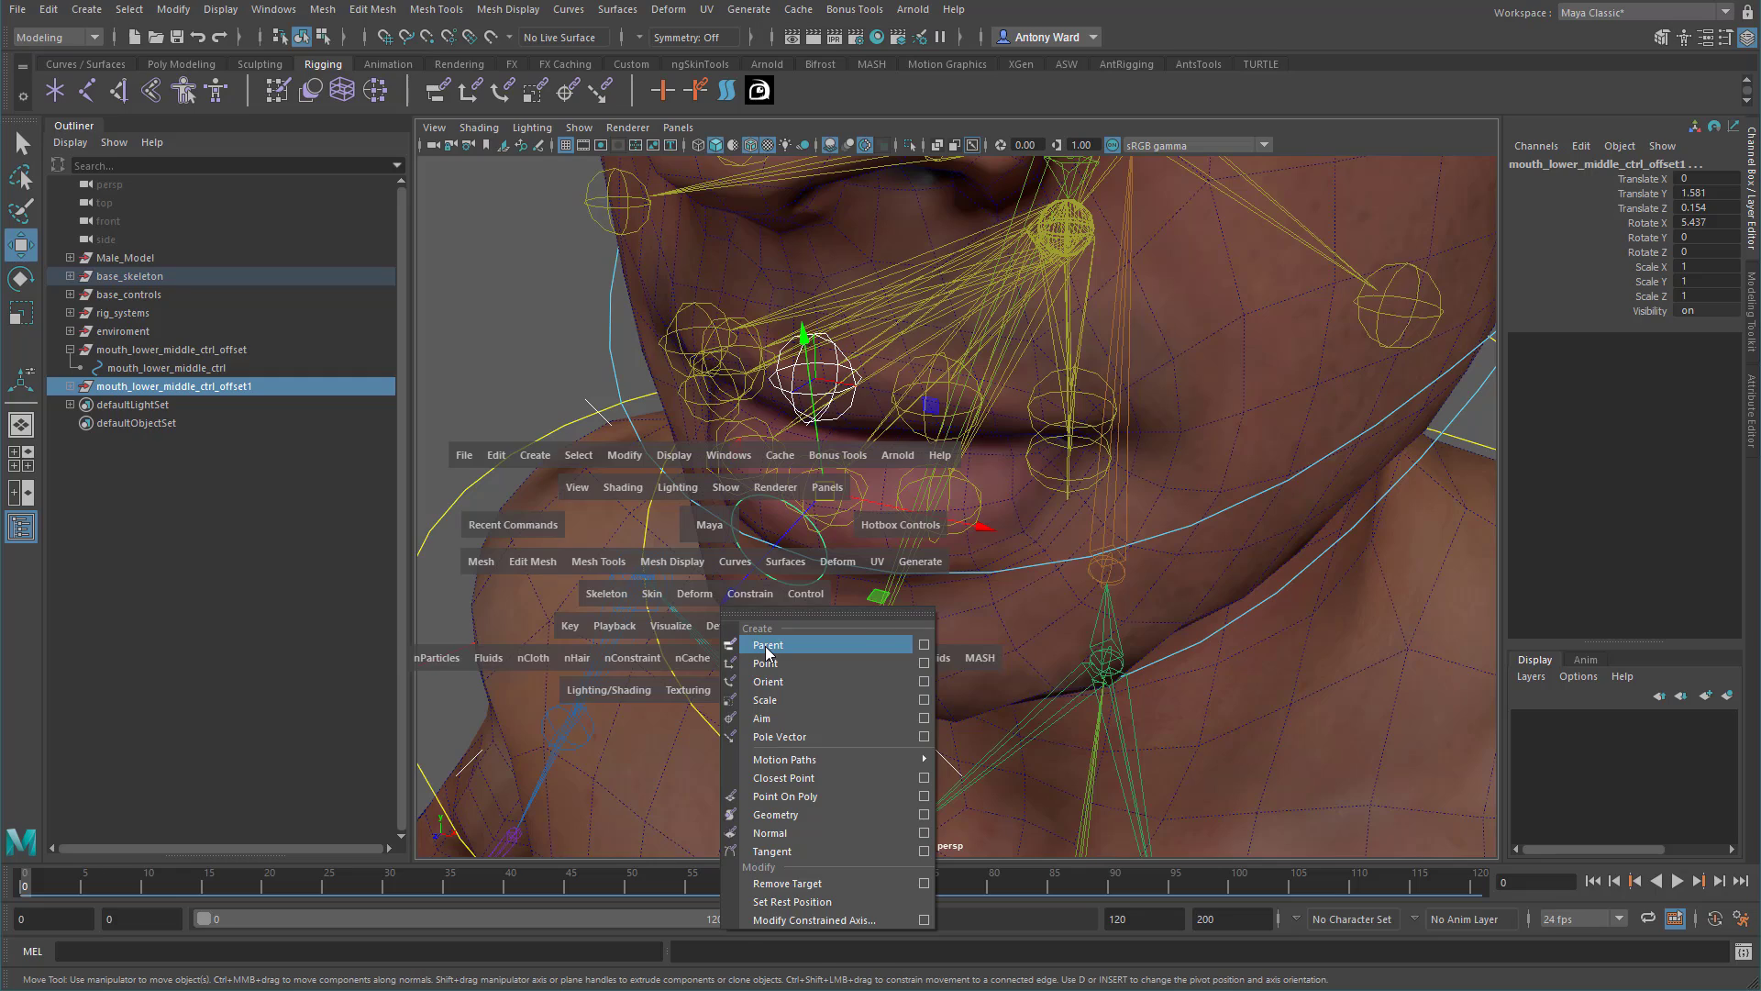
click(768, 645)
click(70, 386)
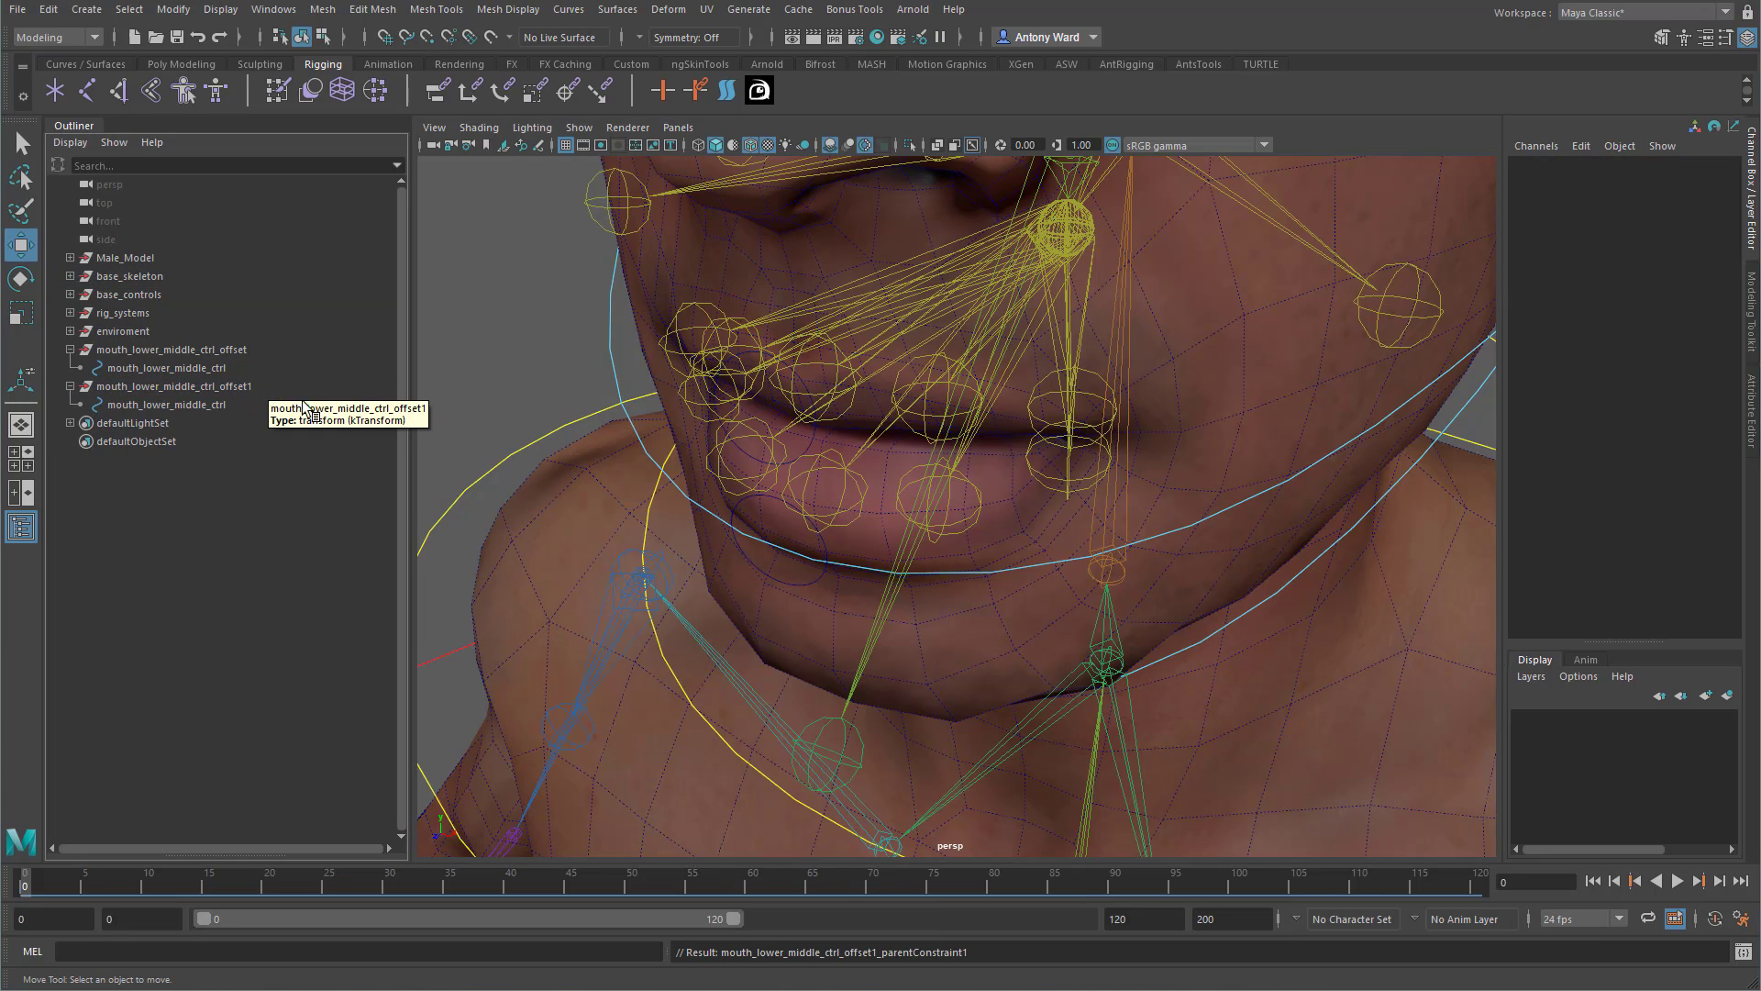
Rename the duplicated circle as mouth_upper_middle_ctrl and its group as mouth_upper_middle_ctrl_offset.
click(840, 349)
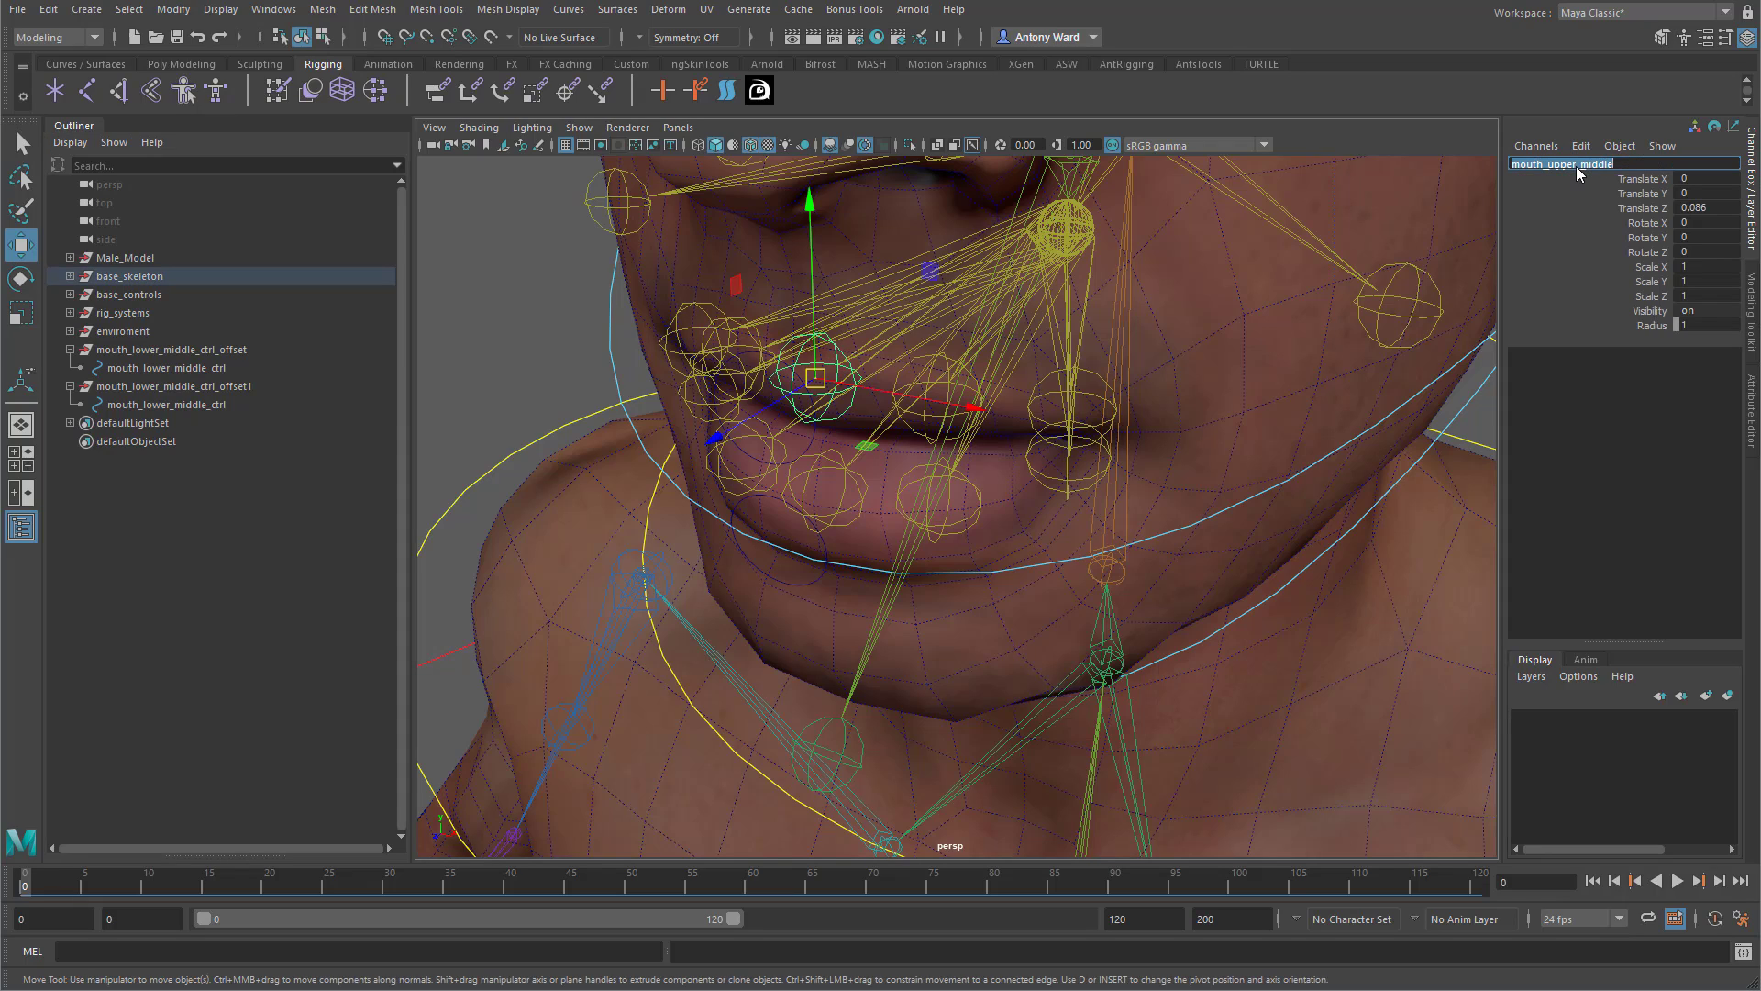
double_click(178, 404)
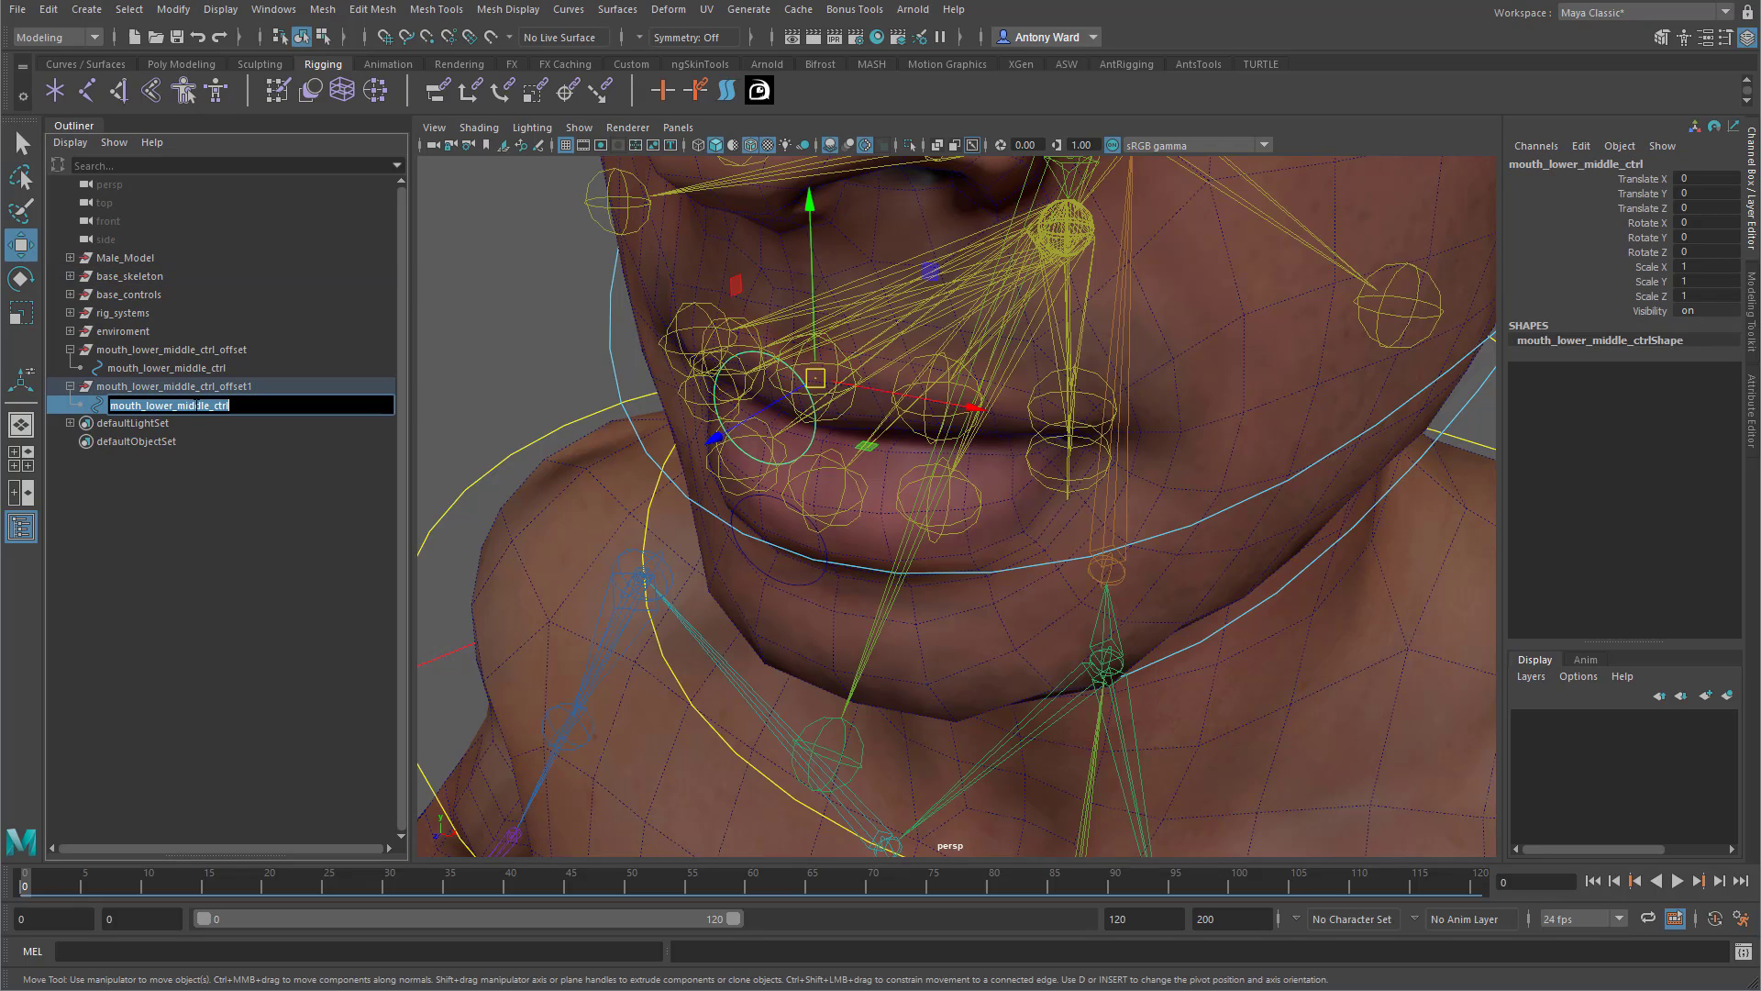
double_click(156, 389)
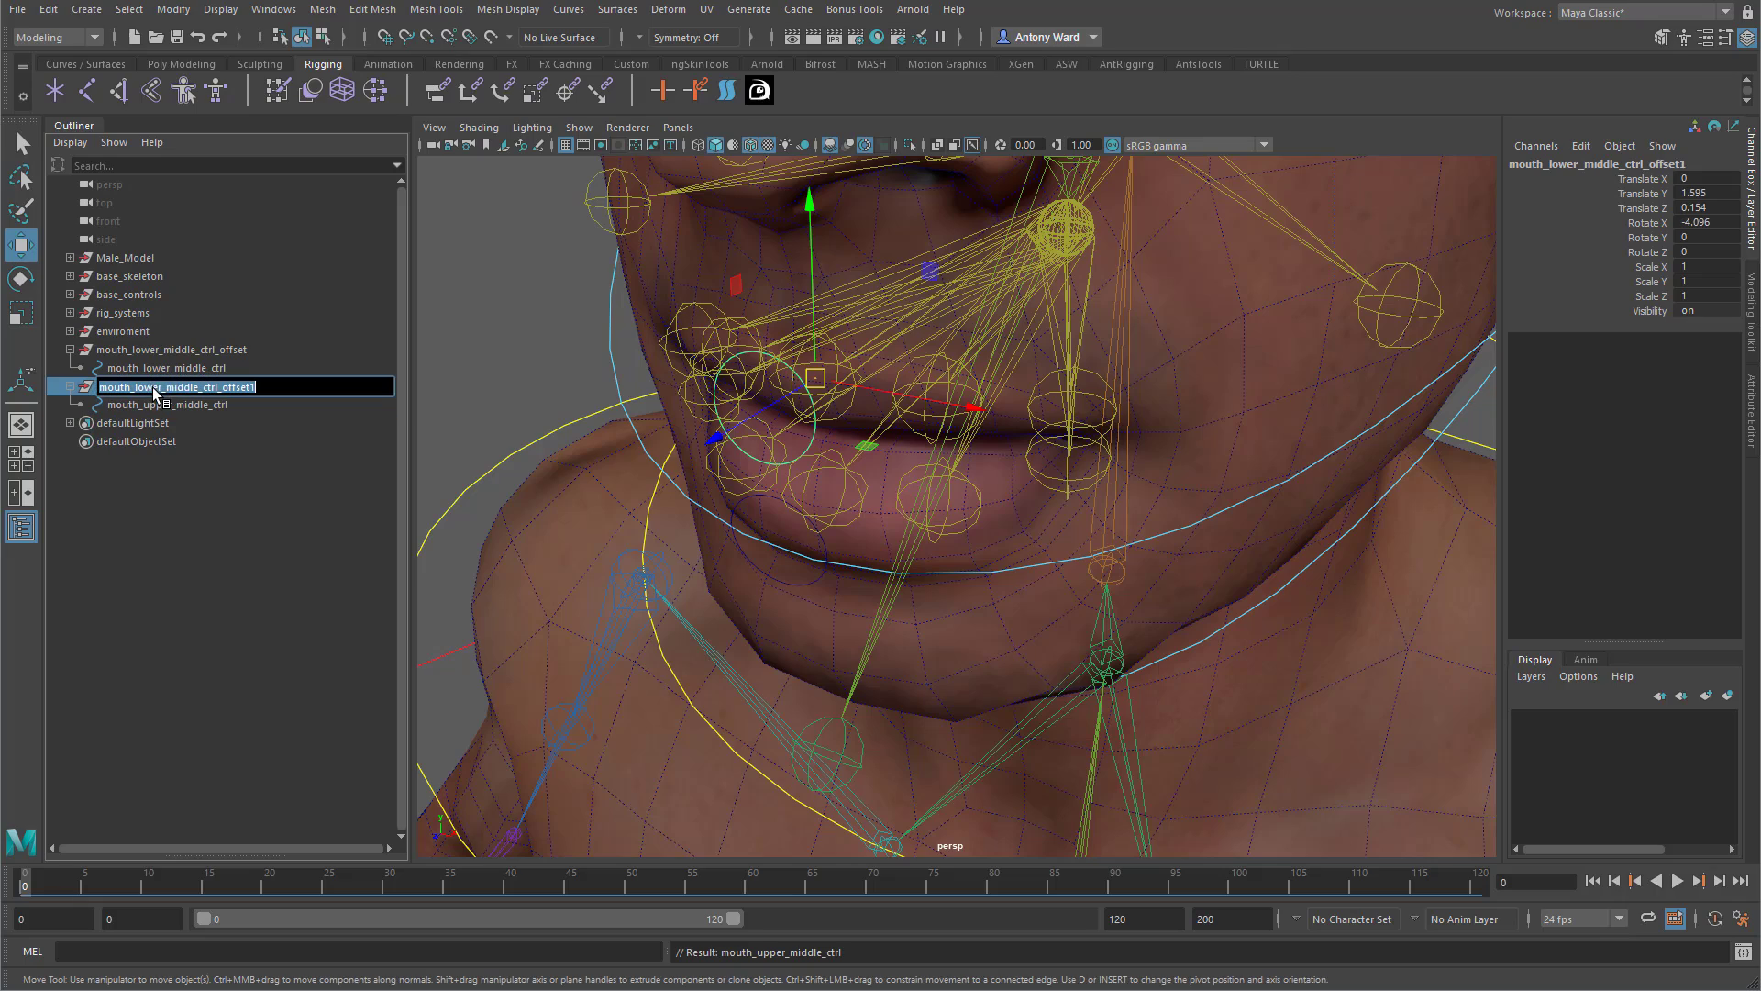
key(ctrl+v)
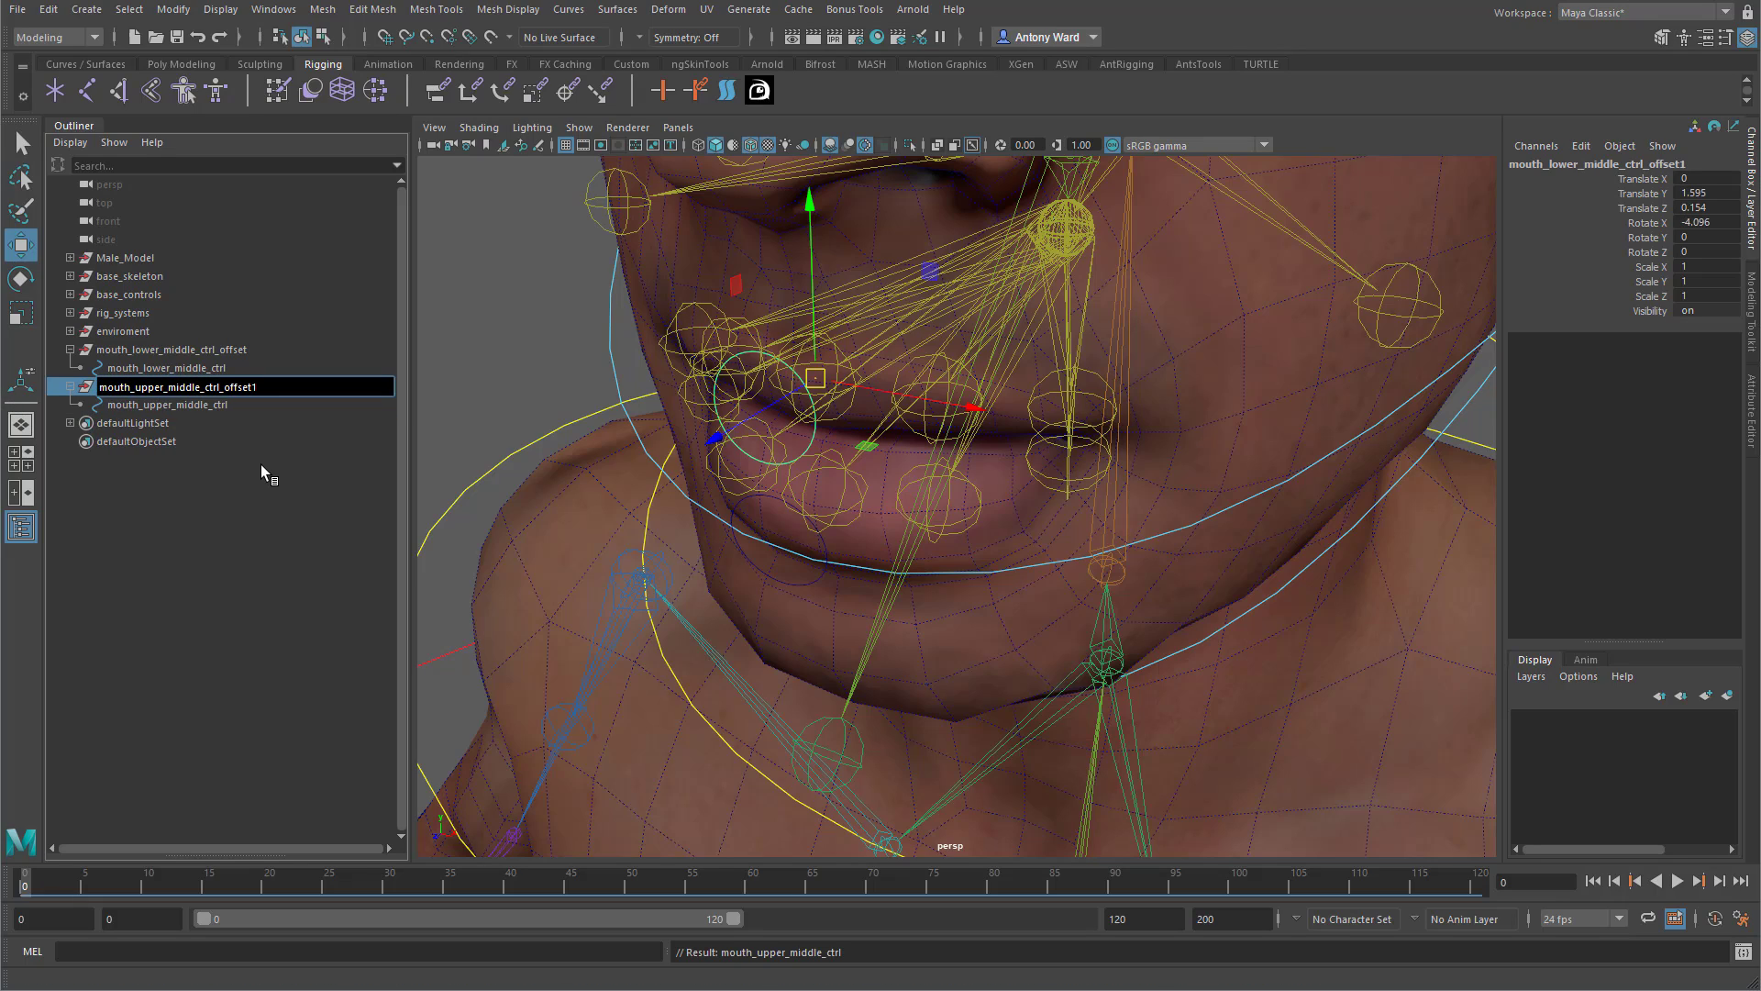
key(Return)
double_click(233, 388)
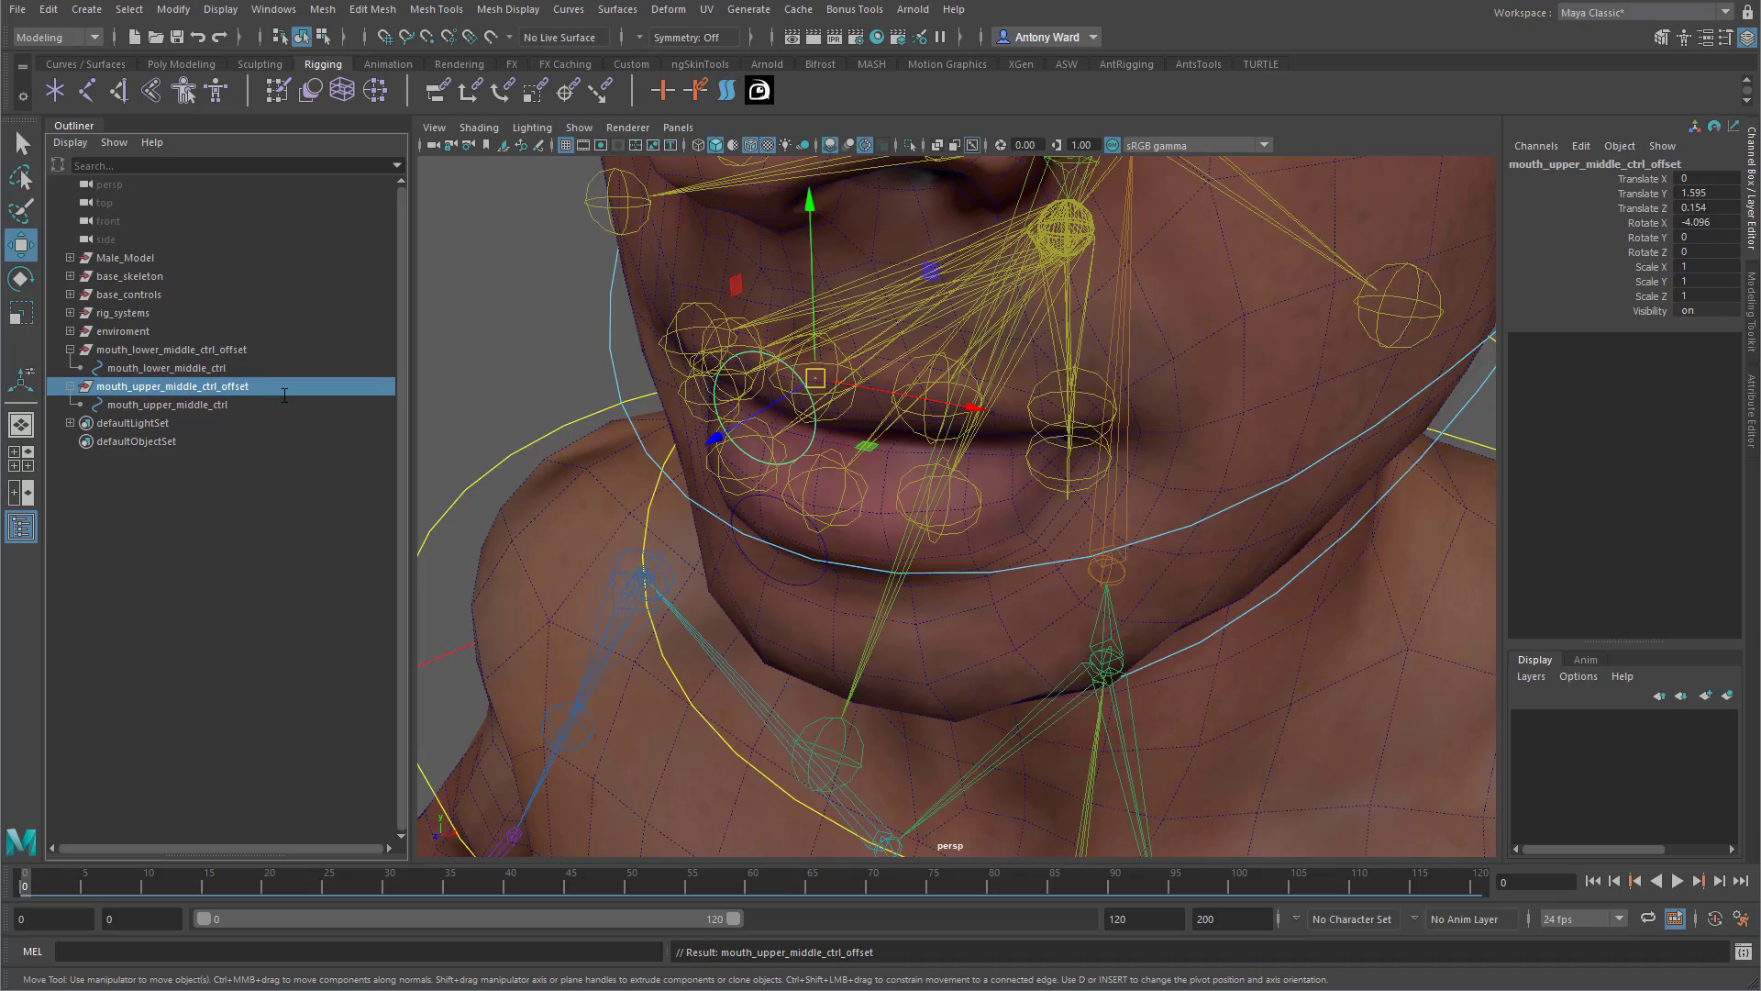
Enable drawing overrides on the upper and lower middle mouth circles and set their color to yellow.
alt+drag(819, 524, 669, 504)
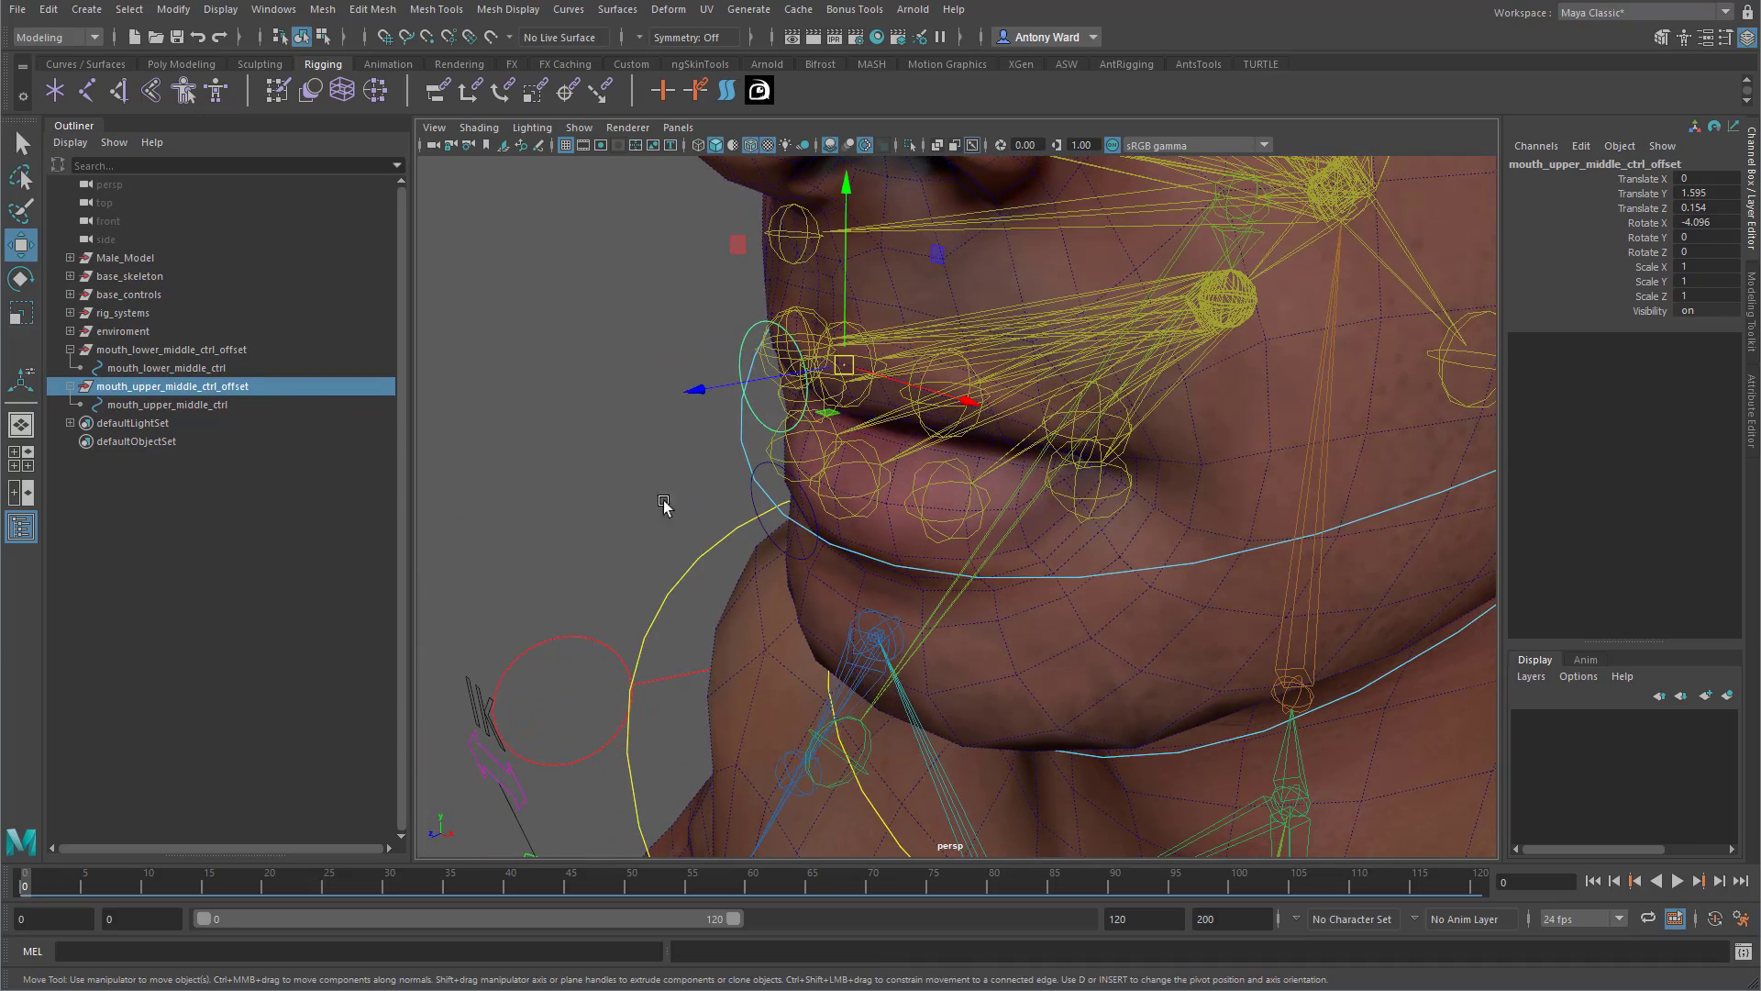
click(754, 493)
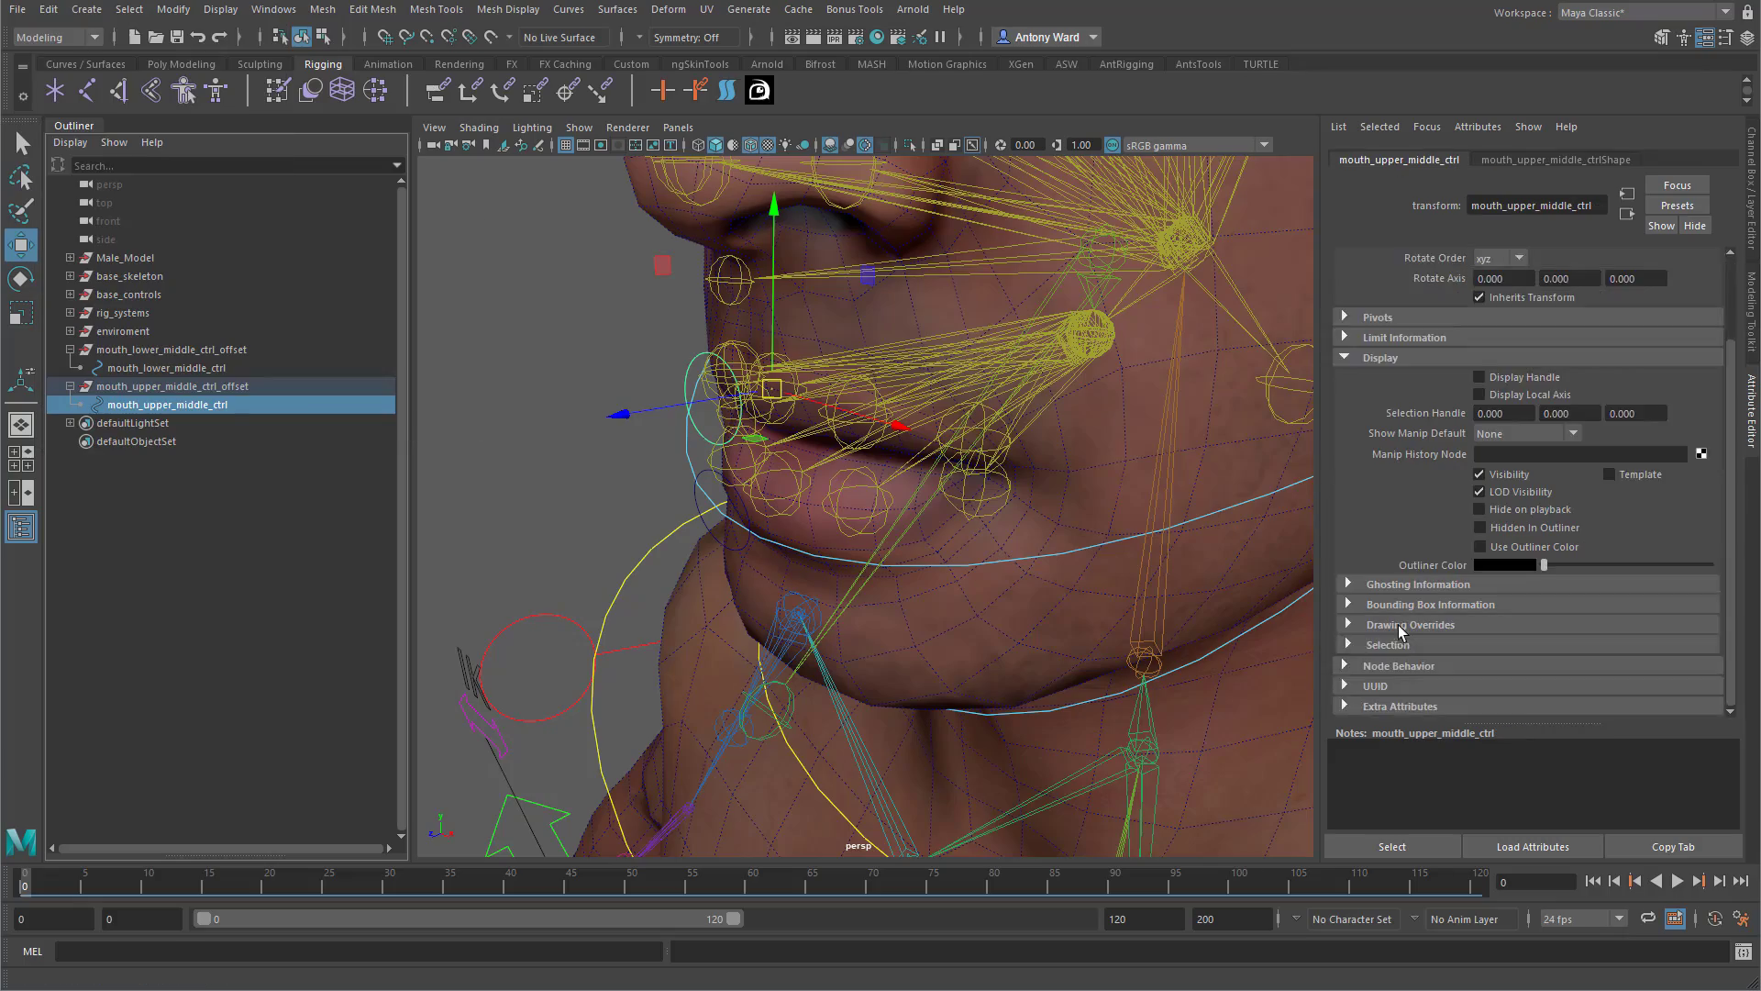
click(1628, 621)
drag(1628, 621, 1649, 621)
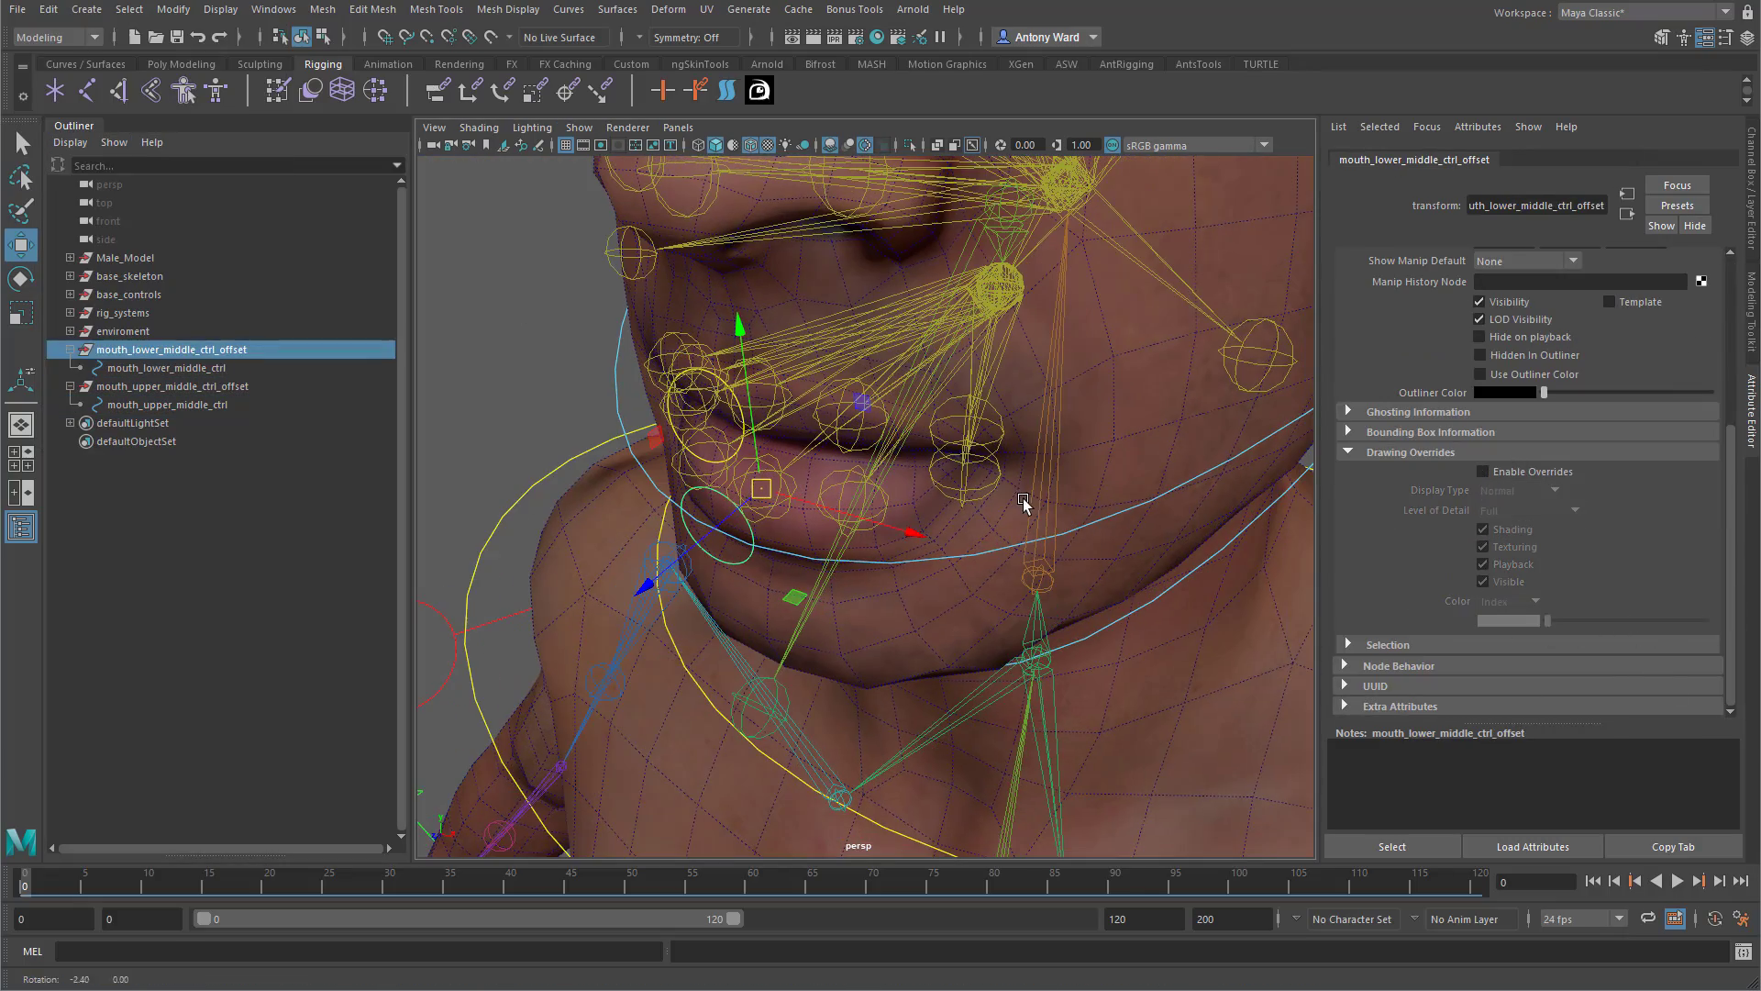
Duplicate mouth_lower_middle_ctrl_offset four times and align the copies to the left outer and corner mouth joints with temporary parent constraints.
key(ctrl+d)
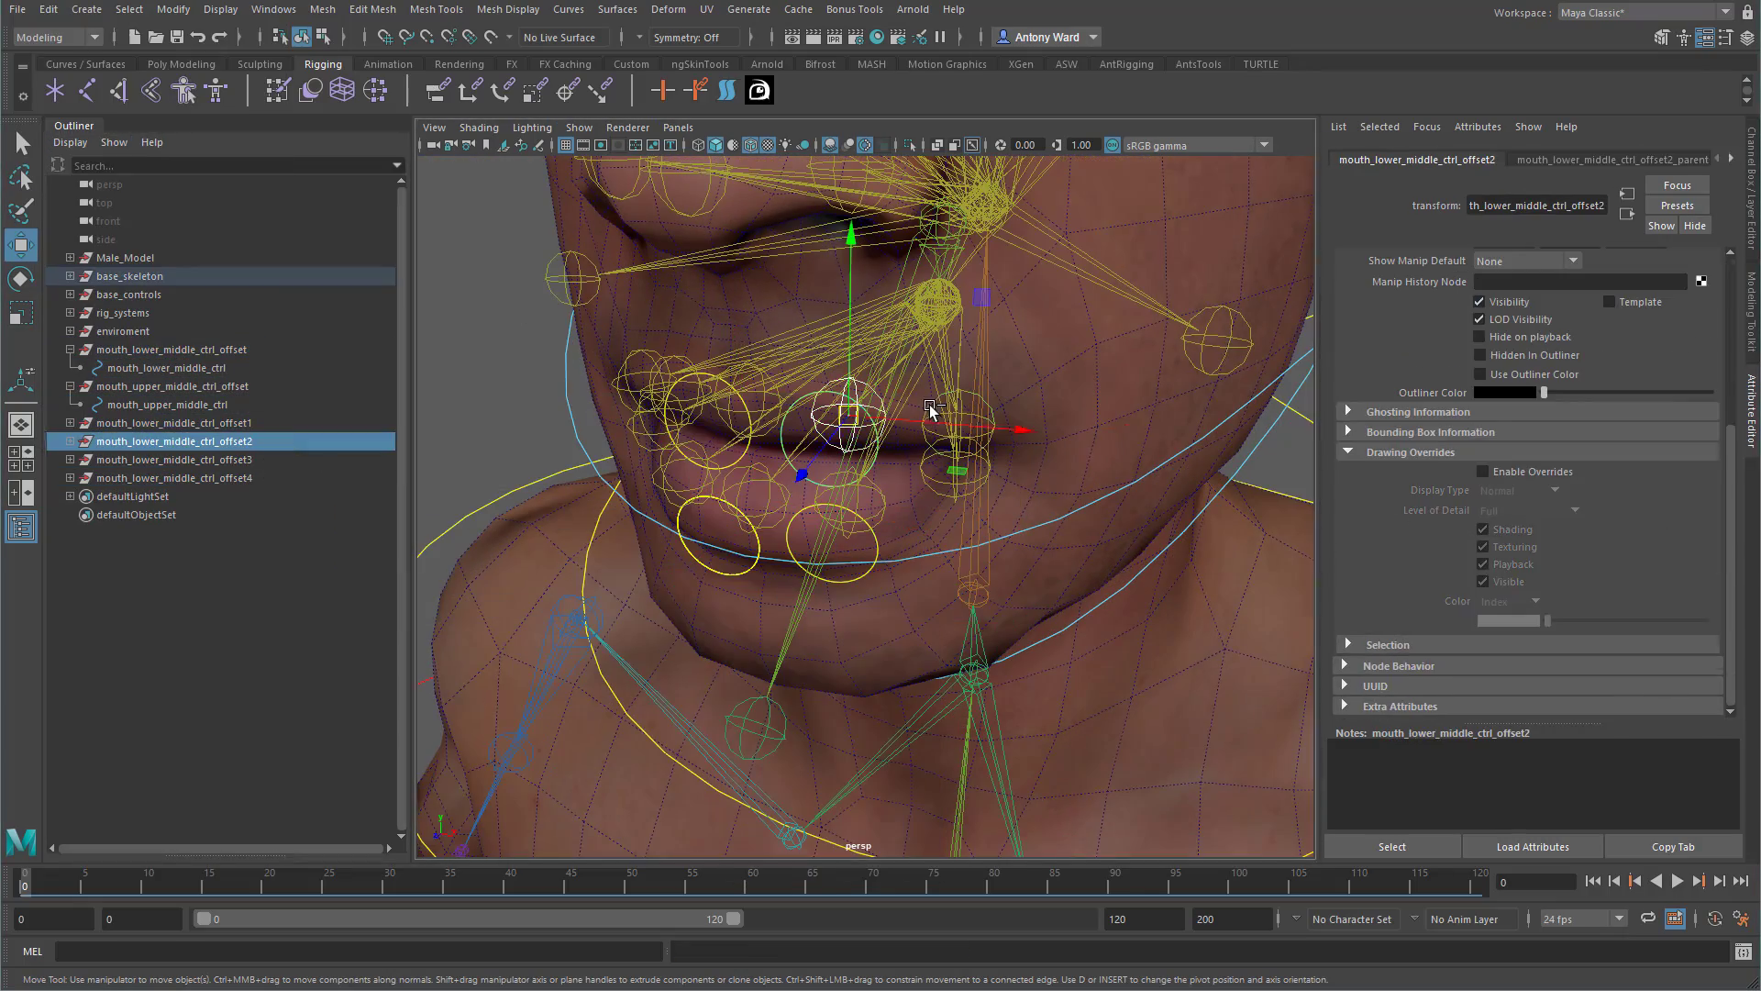
click(249, 478)
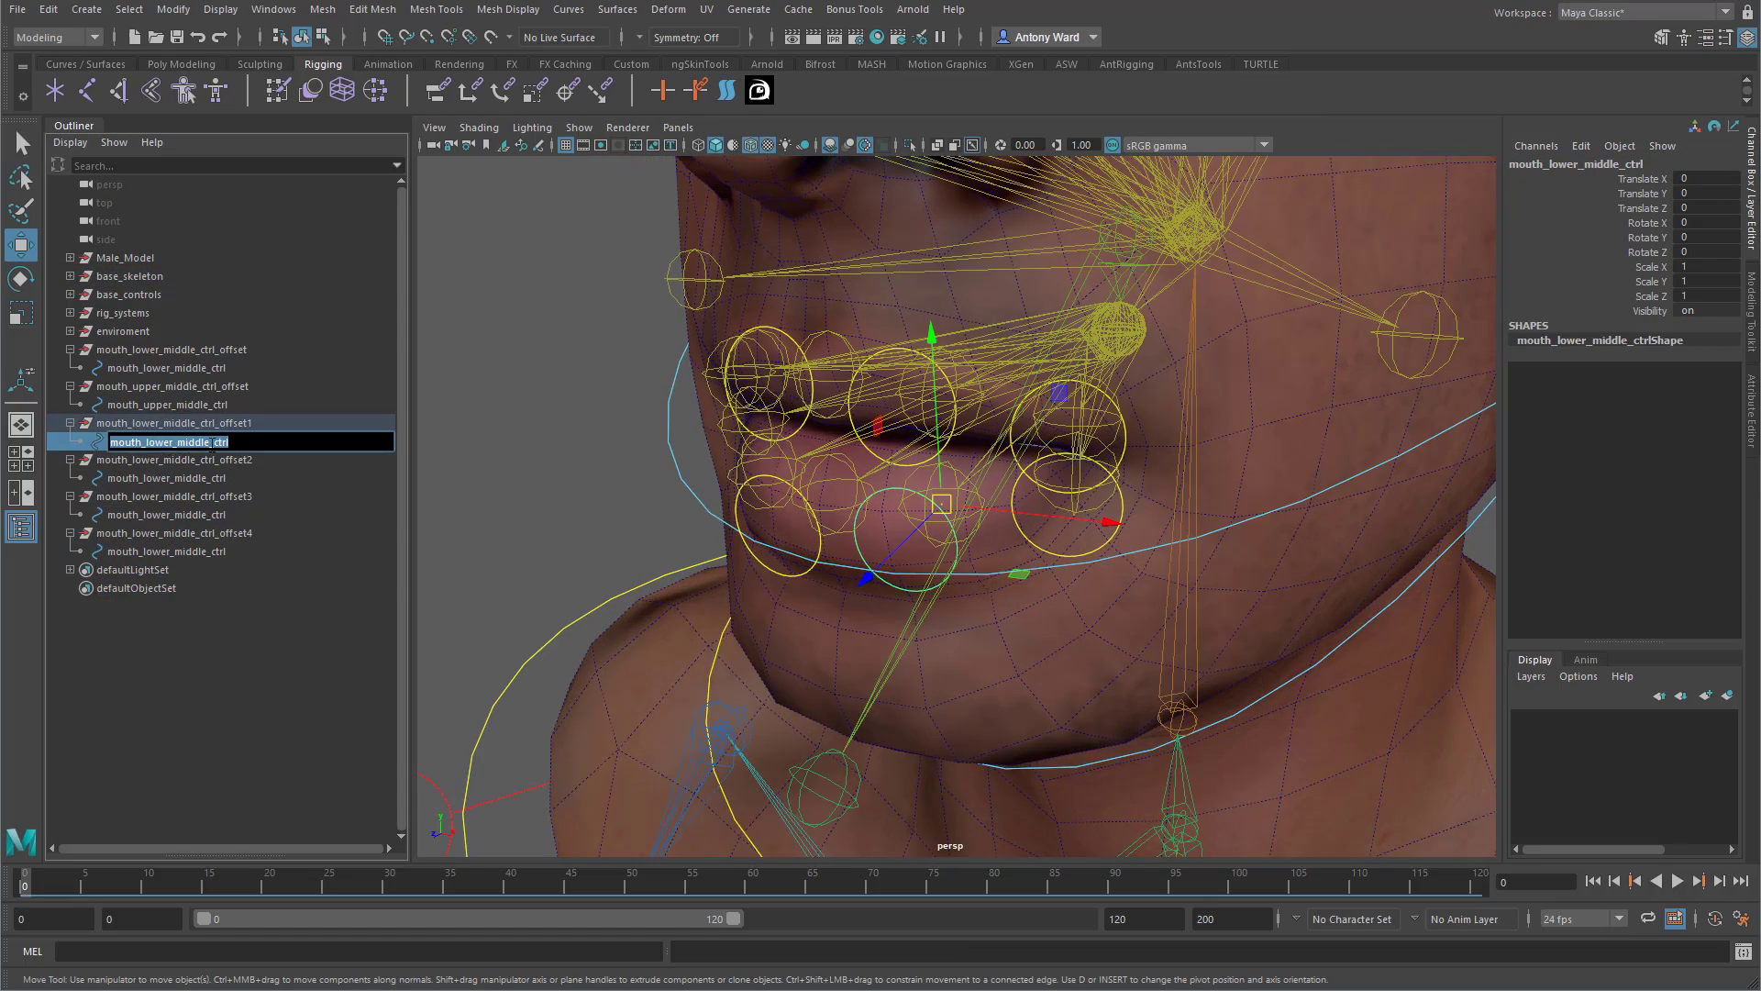
Rename the left mouth control copies and their groups to match their joints, including l_mouth_lower_outer_ctrl_offset and l_mouth_upper_corner_ctrl.
double_click(174, 423)
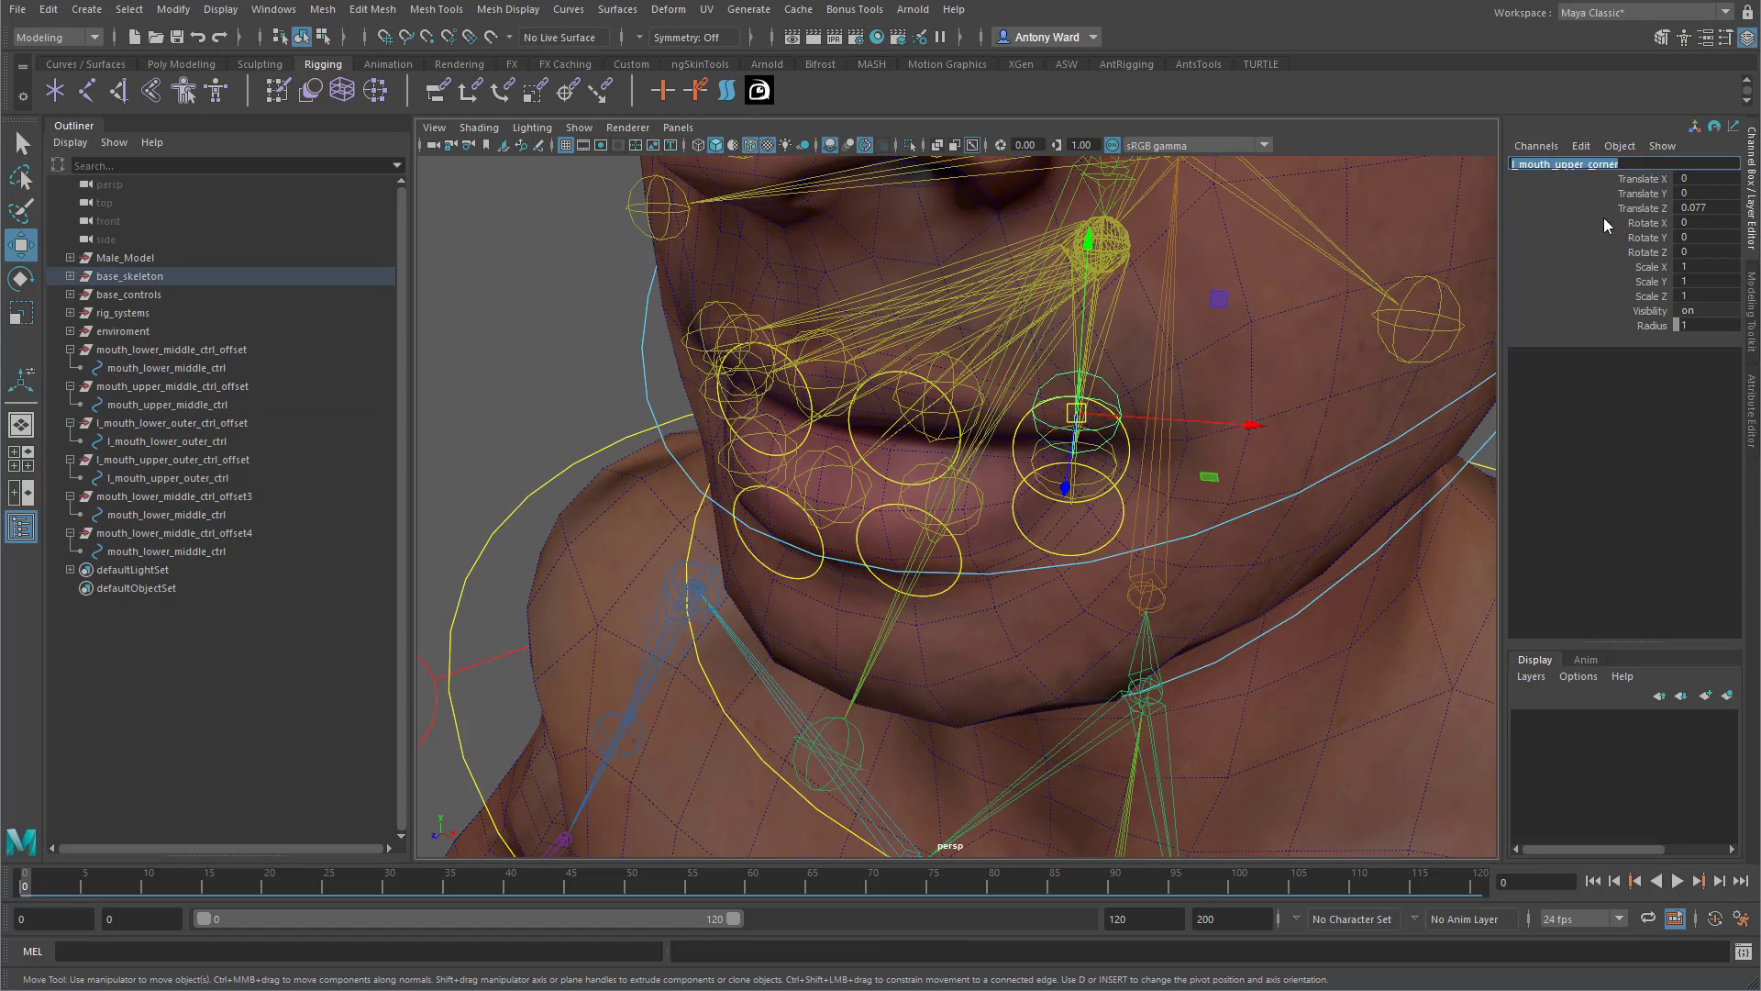
double_click(195, 515)
key(Return)
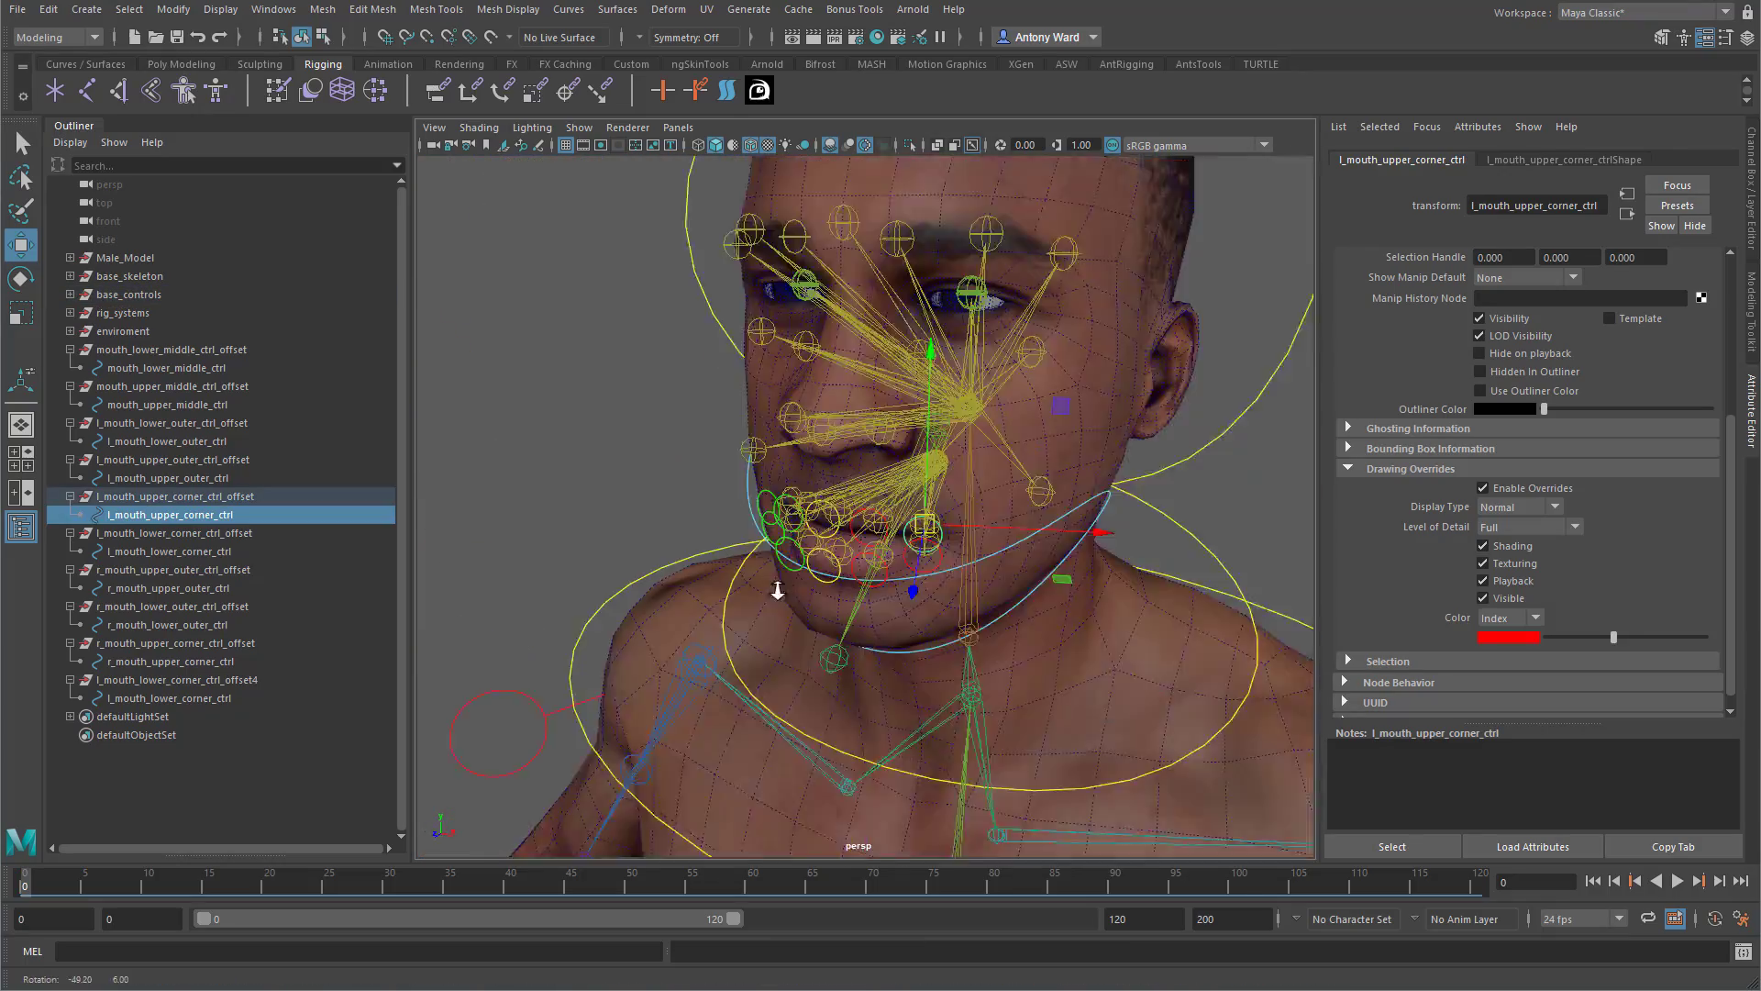
Duplicate l_mouth_upper_corner_ctrl_offset for the left nostril and rename the copied circle l_nostril_ctrl and its group l_nostril_ctrl_offset.
click(176, 496)
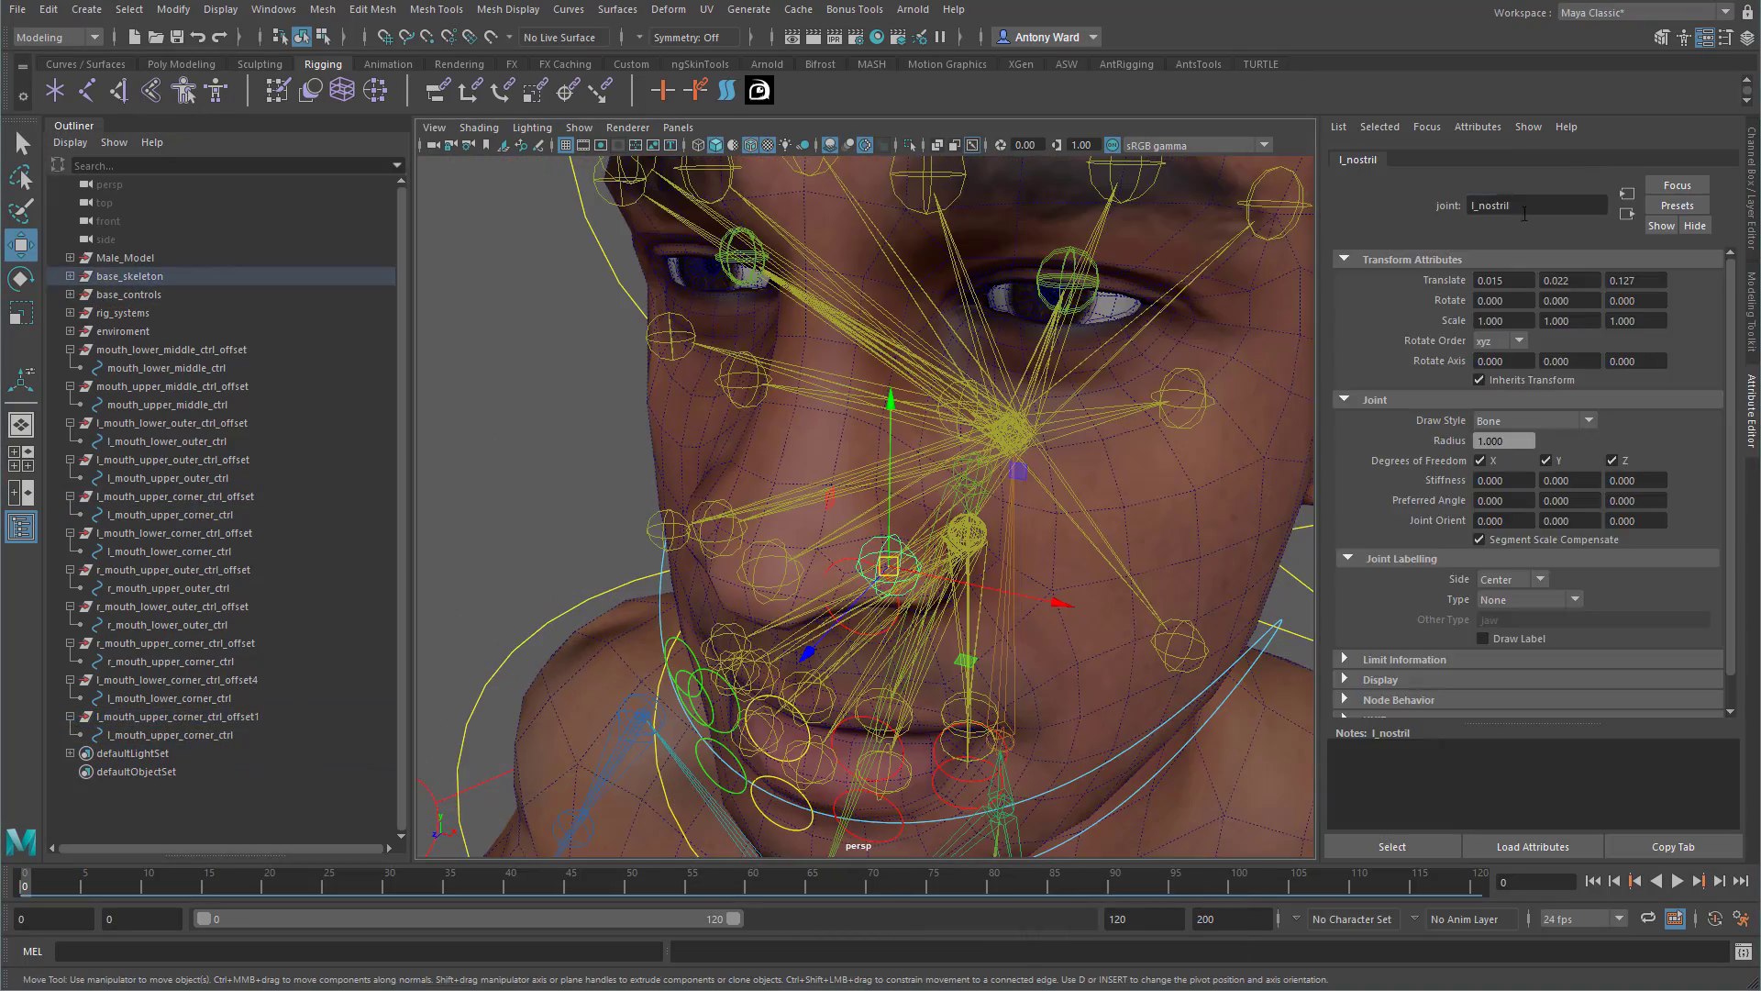
double_click(177, 736)
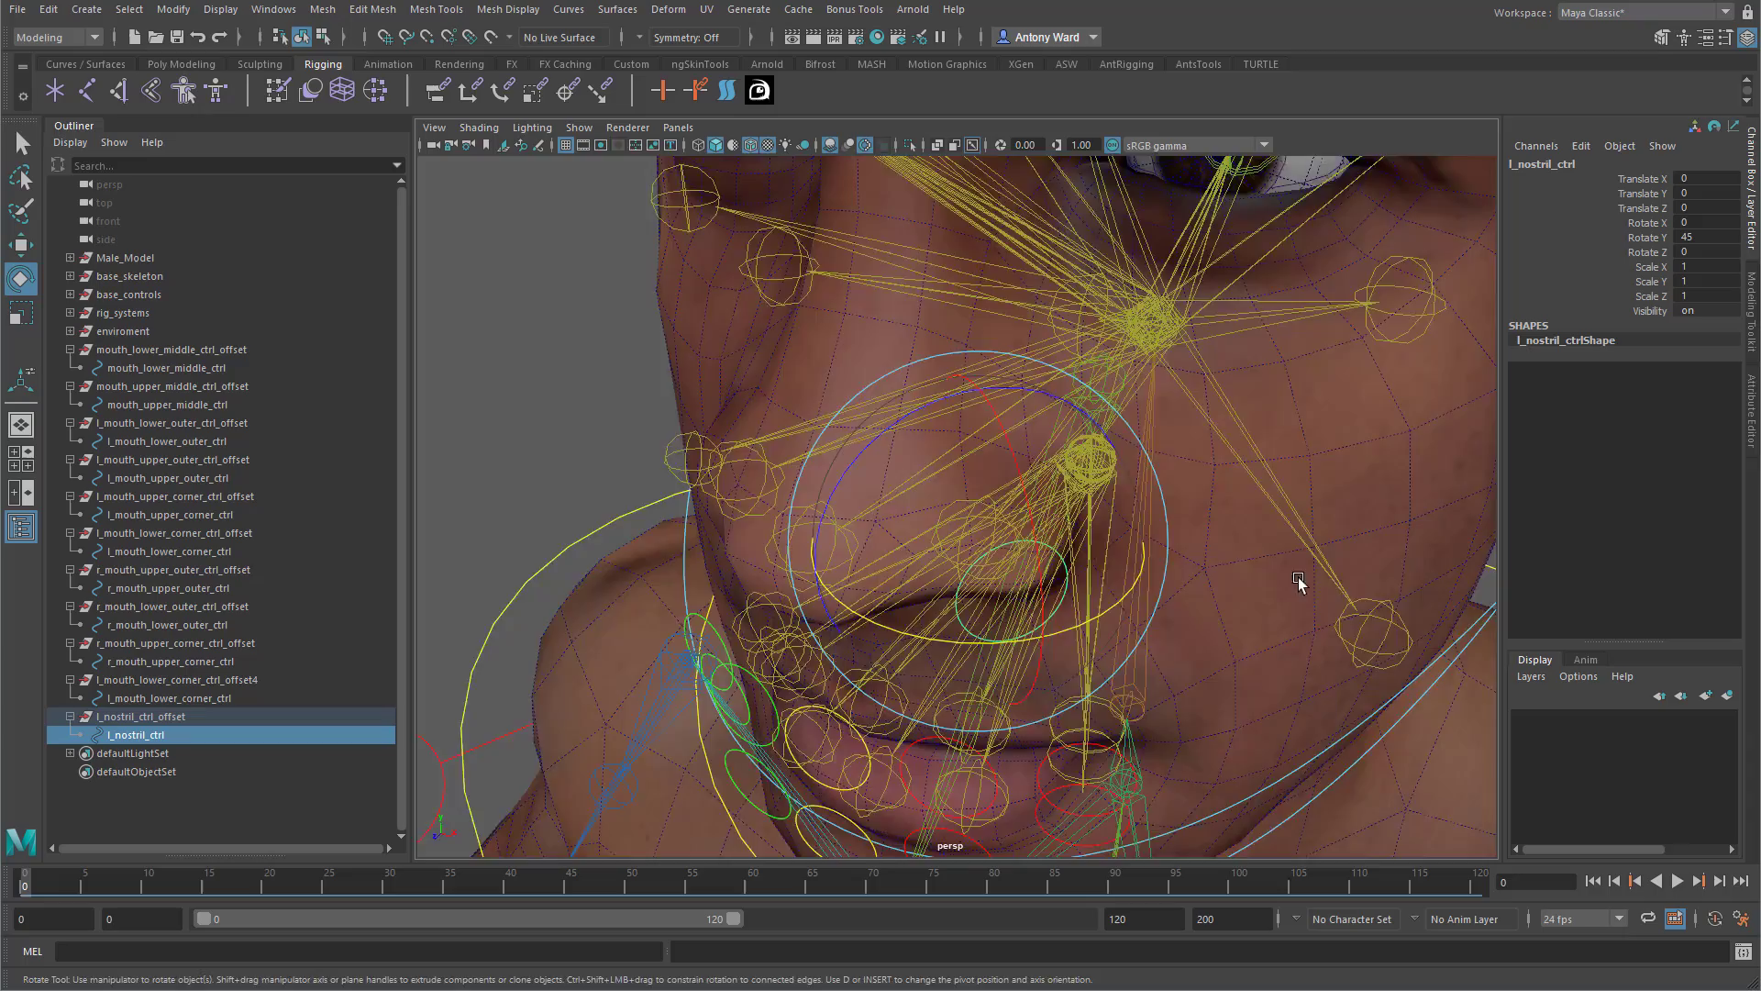
alt+drag(1297, 576, 972, 559)
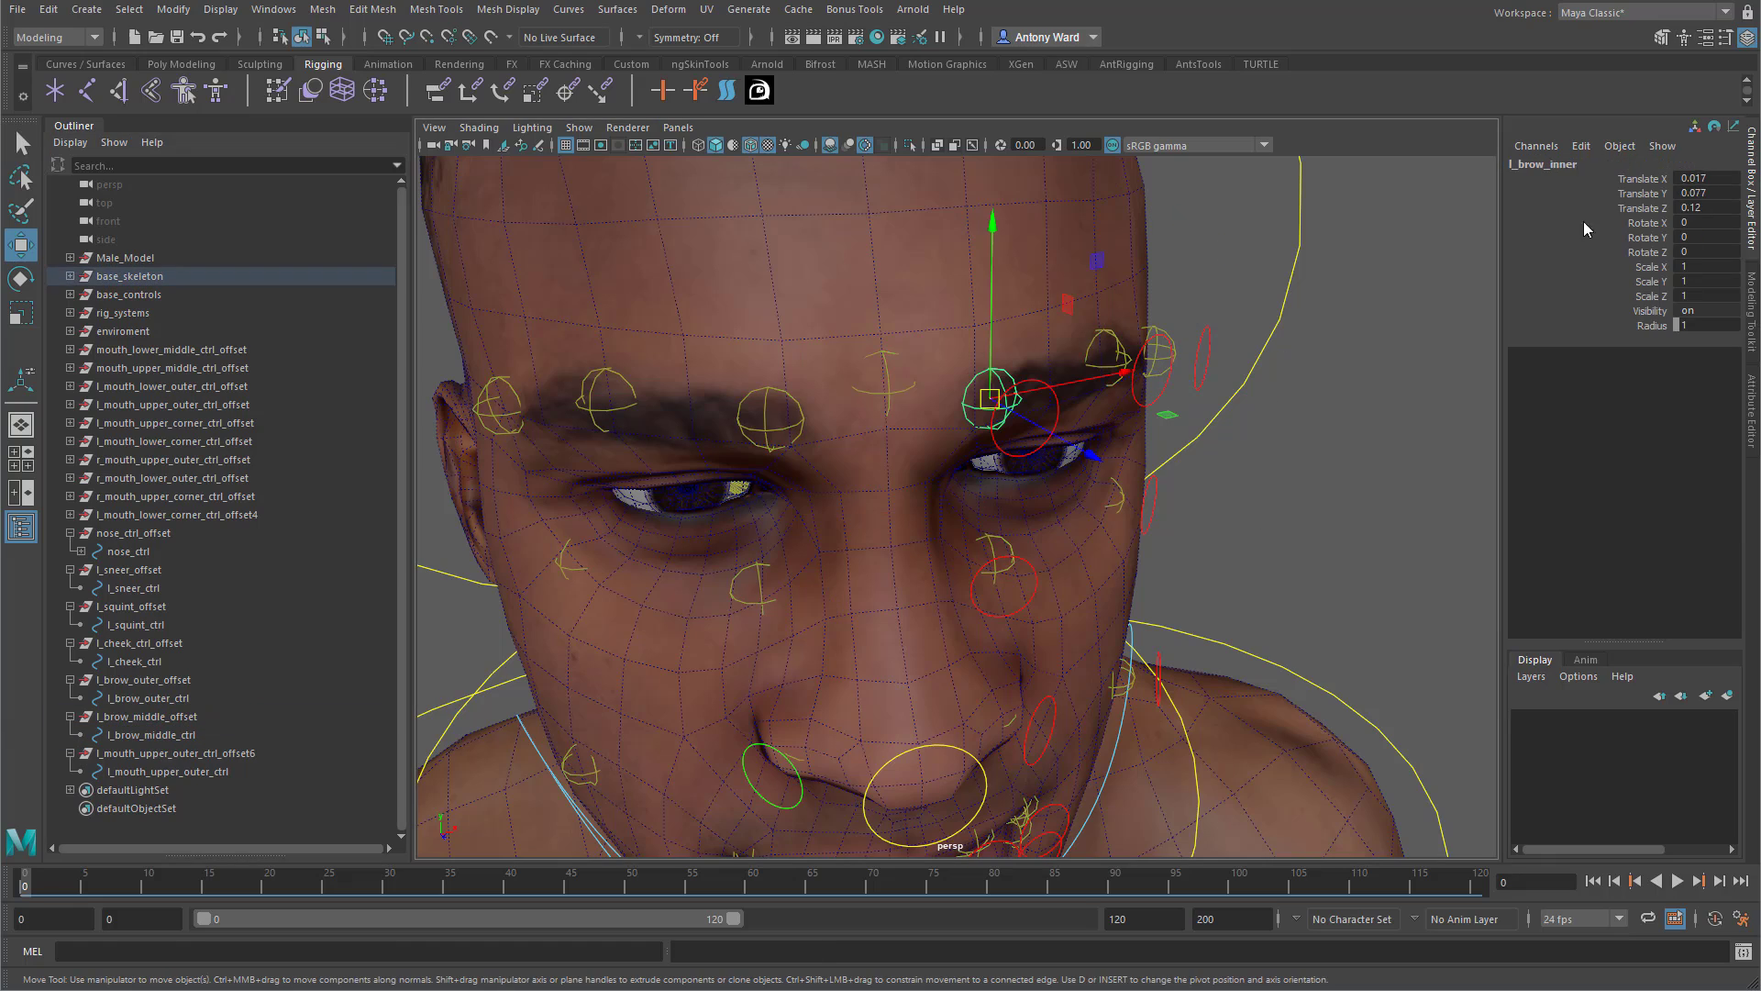
Rename the duplicated mouth control at the left inner brow joint to match it, with its group as l_brow_inner_ctrl_offset.
click(183, 771)
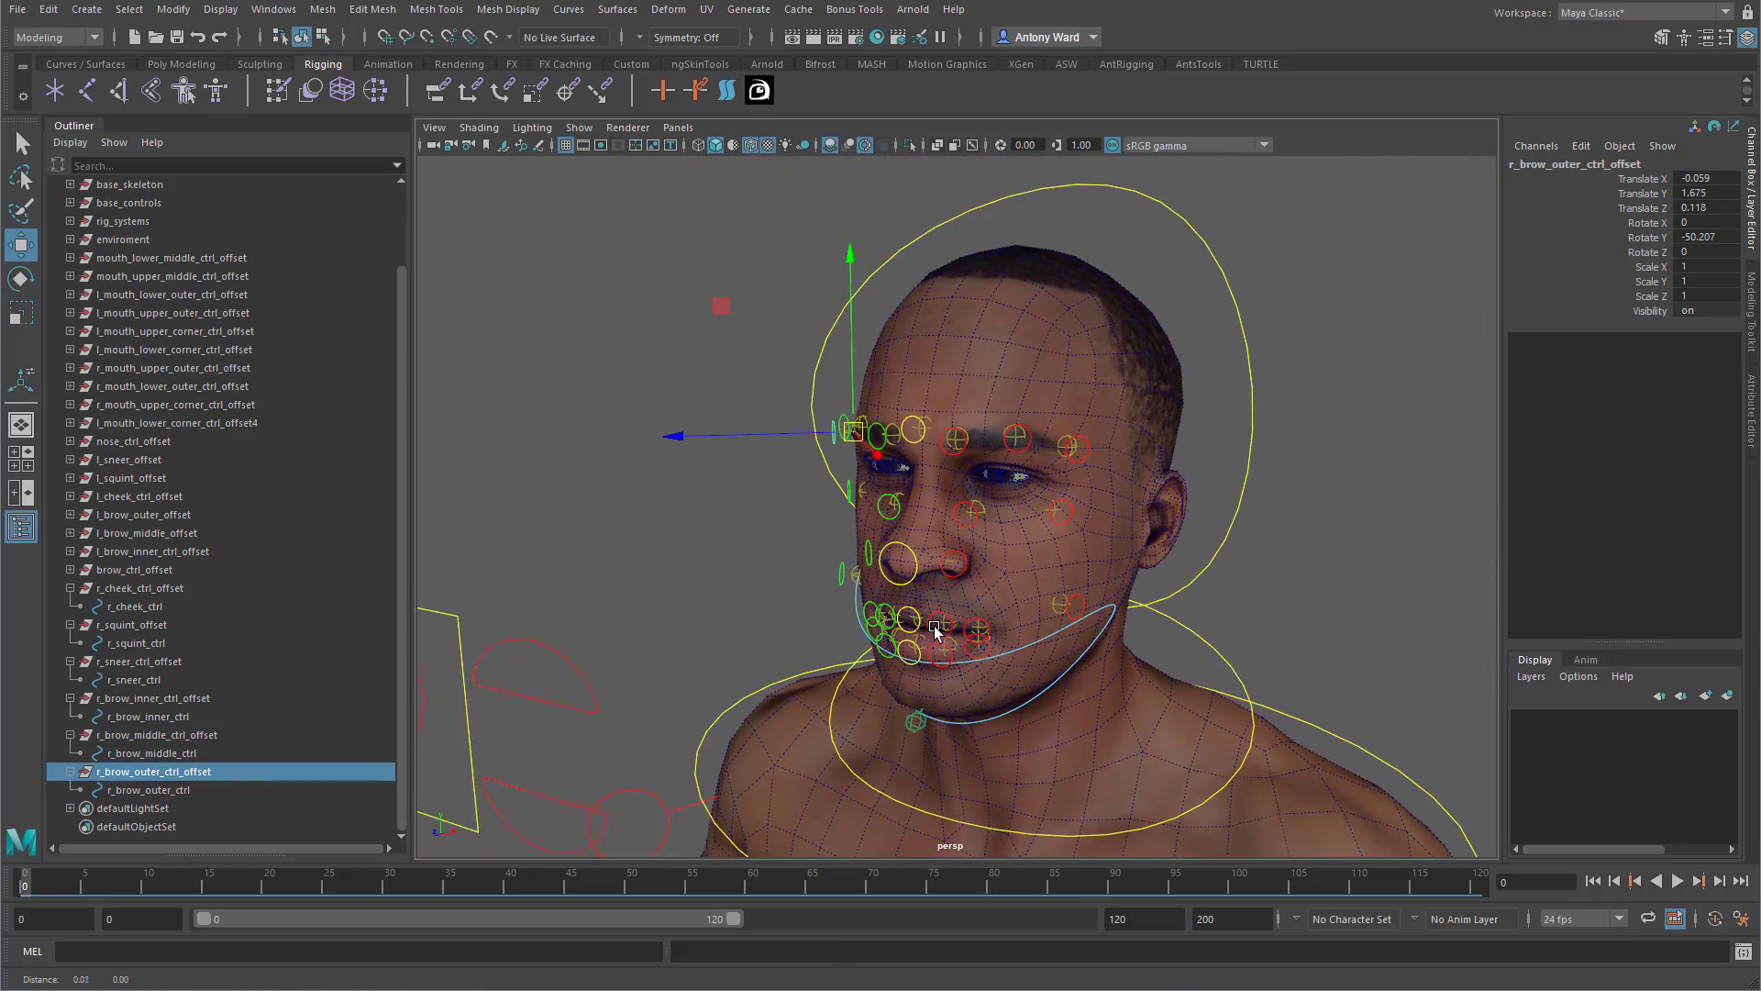
alt+drag(935, 631, 817, 523)
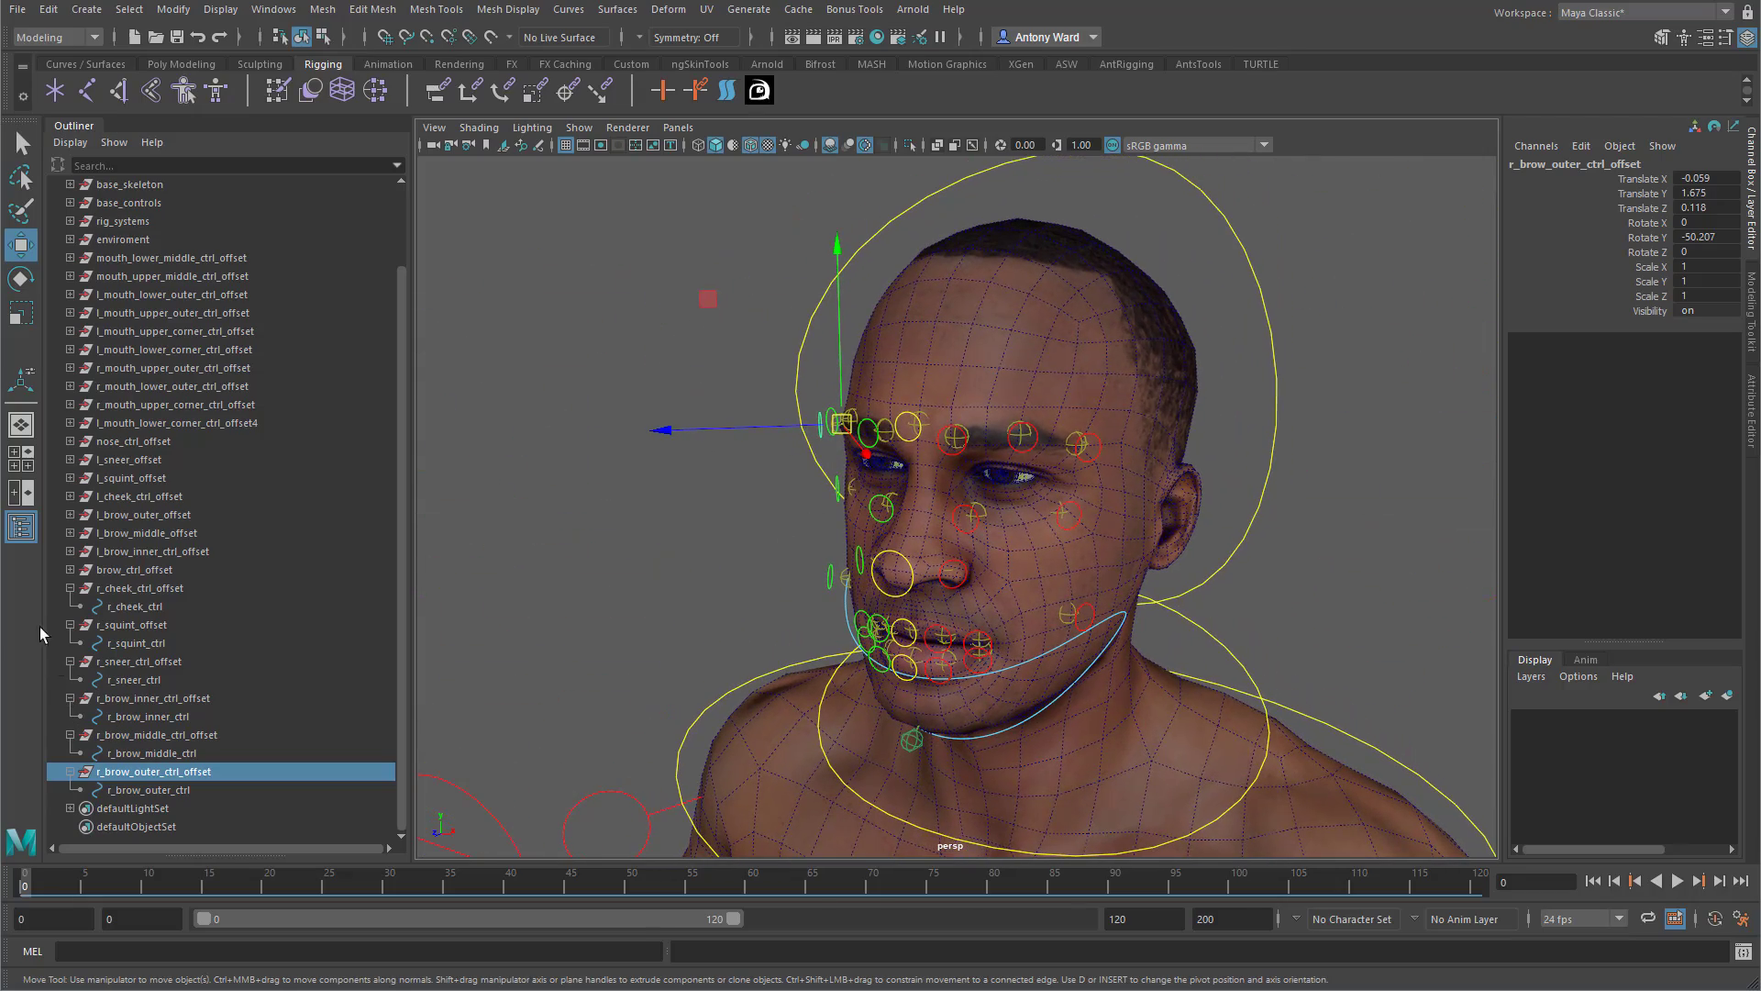
Collapse the expanded right cheek, squint, sneer and brow offset groups in the Outliner.
click(70, 588)
click(70, 627)
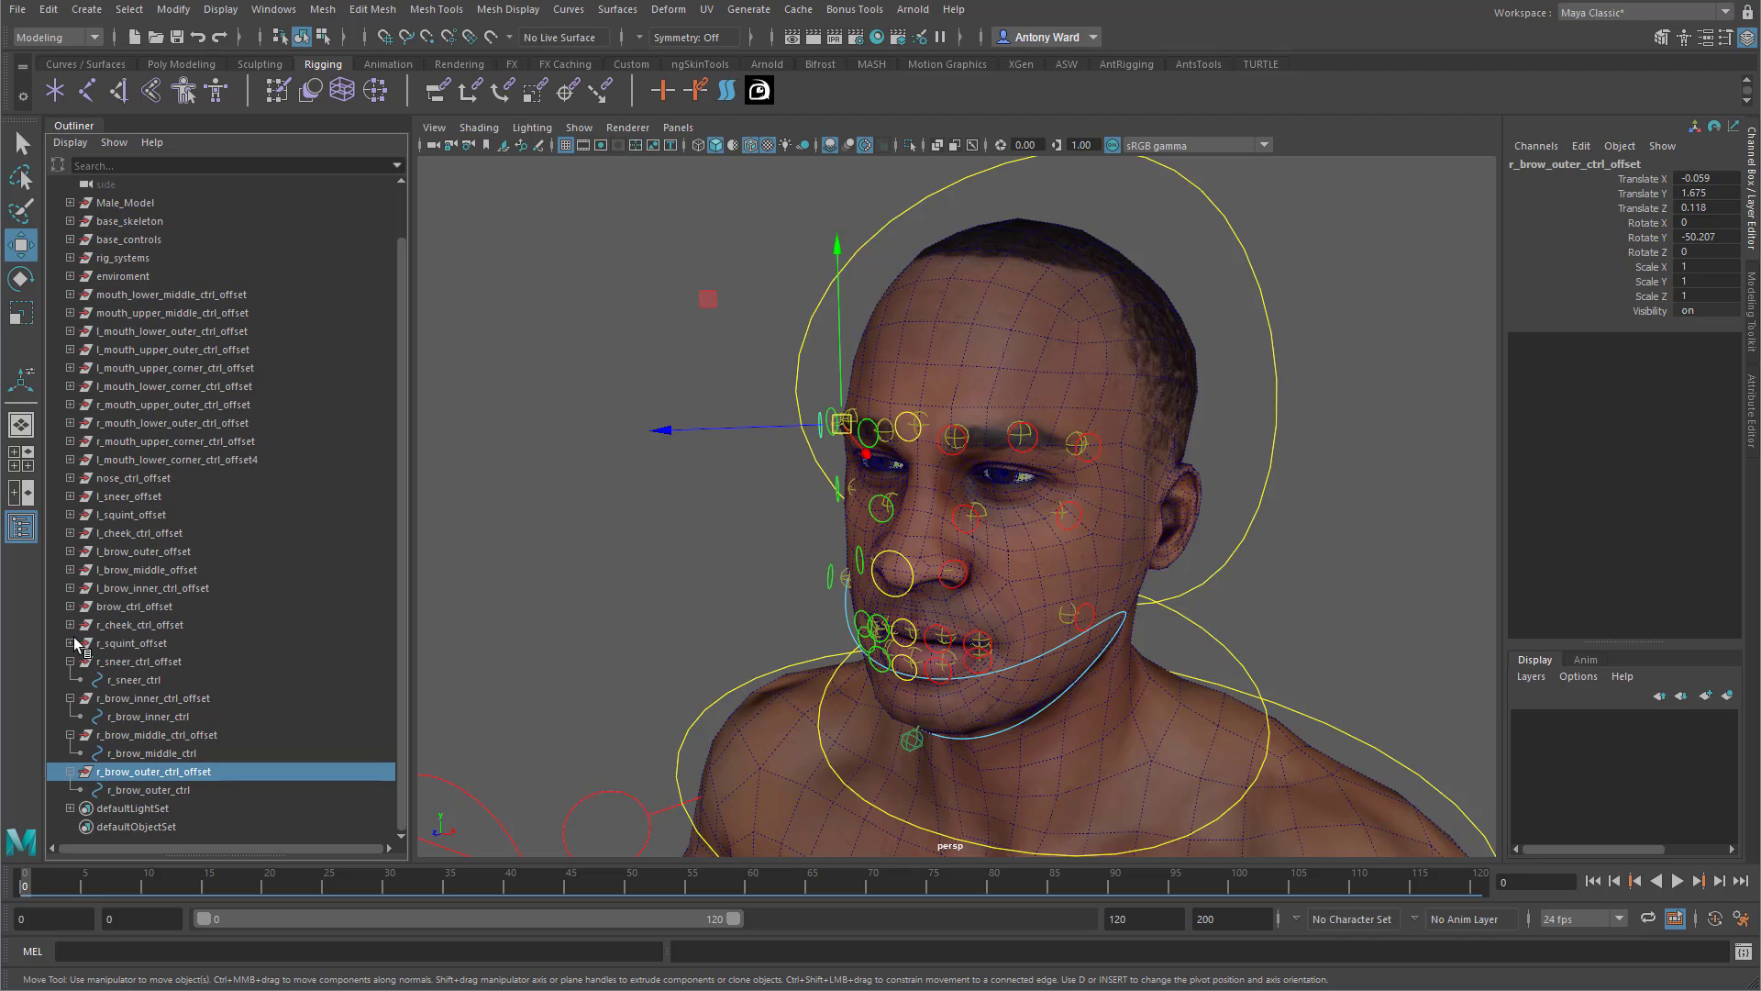
click(70, 661)
click(71, 698)
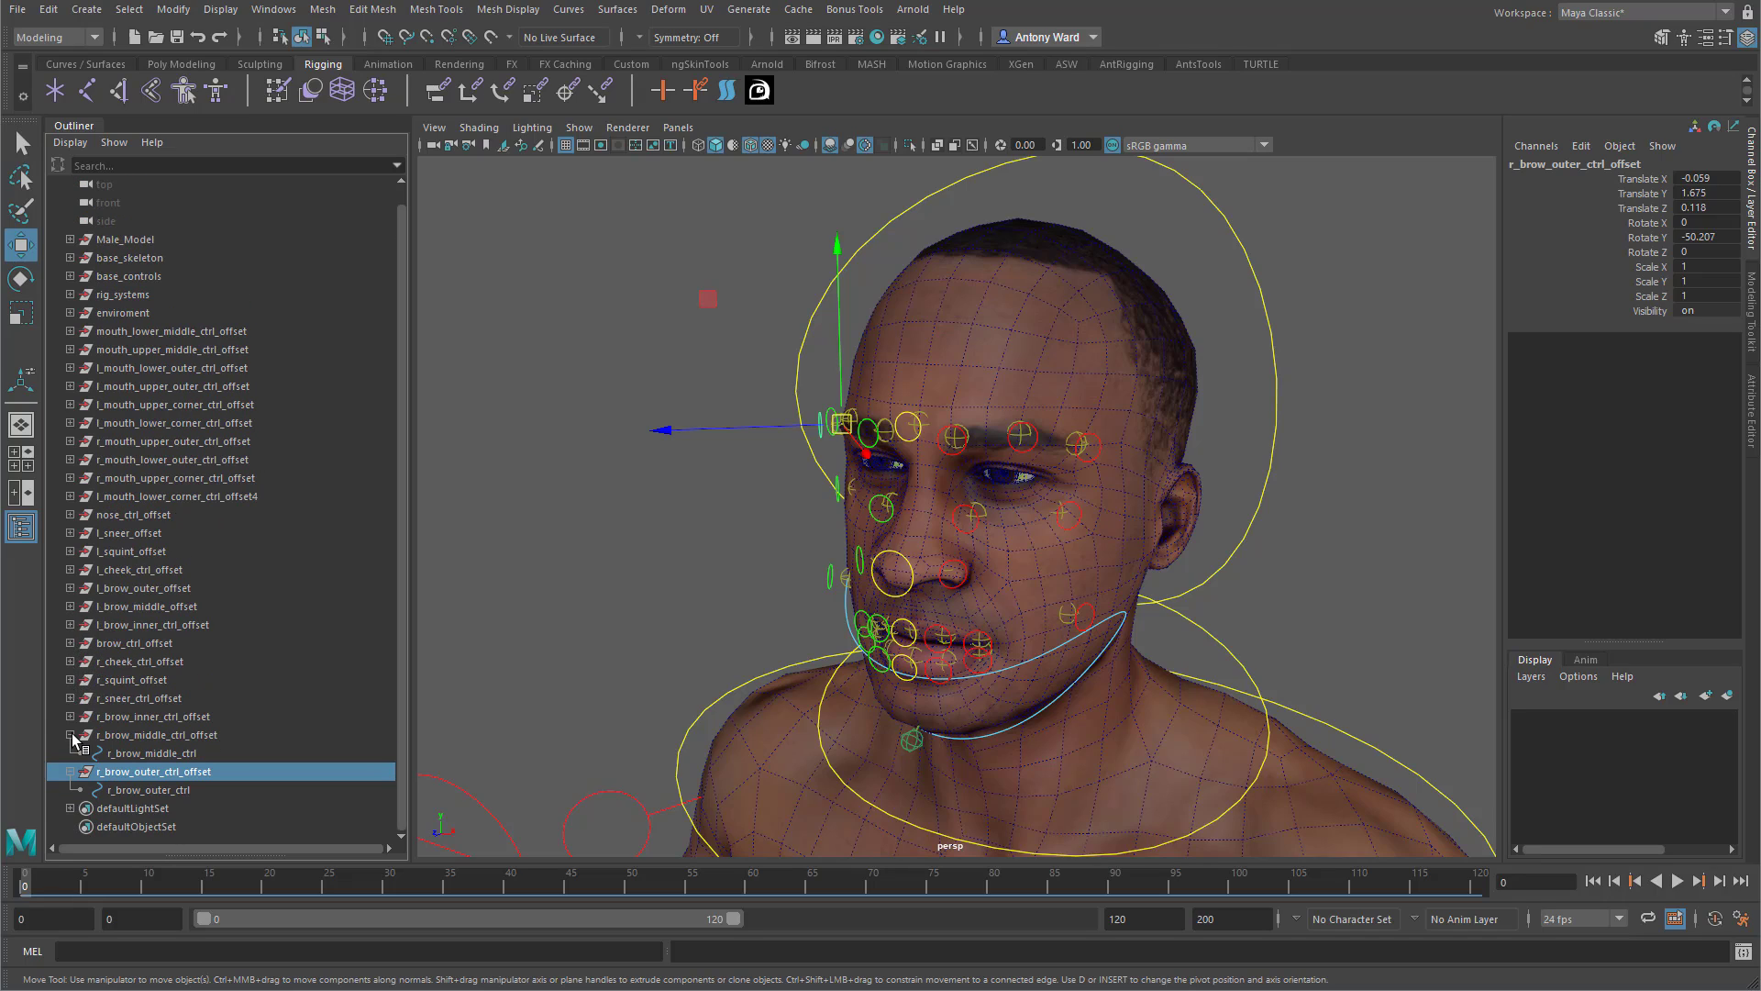
click(71, 735)
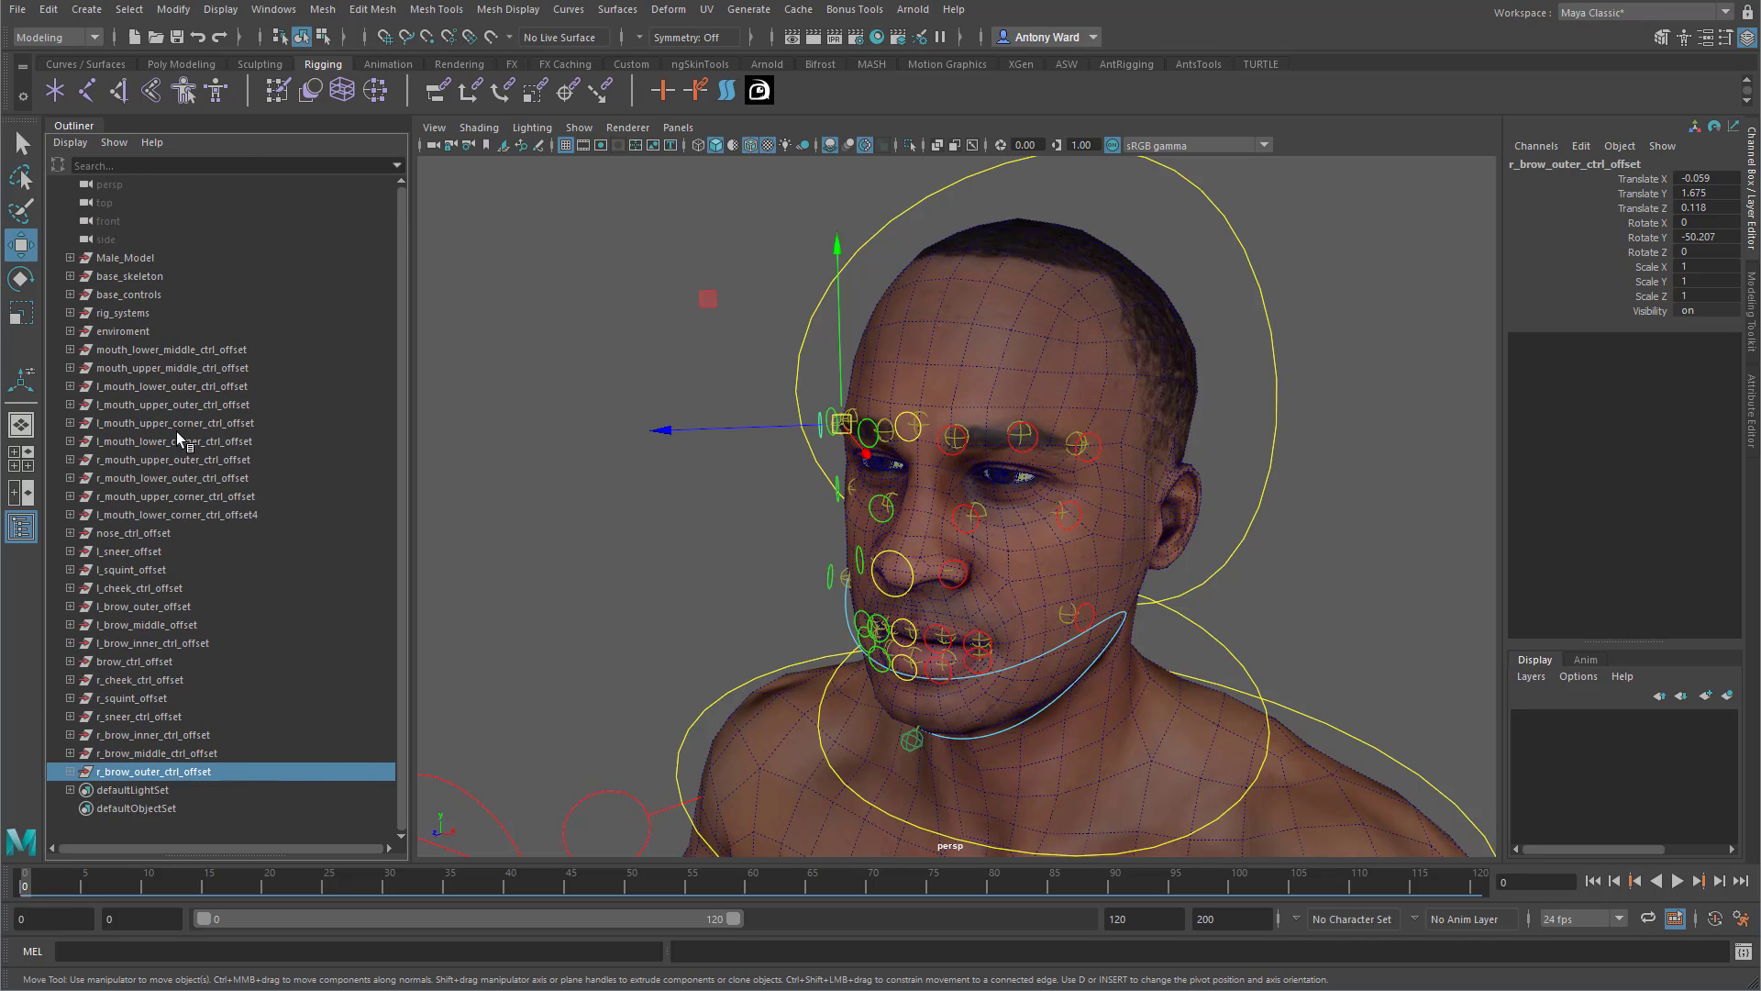
Parent all the facial control offset groups, from mouth_lower_middle_ctrl_offset to r_brow_outer_ctrl_offset, under head_ctrl.
shift+click(151, 349)
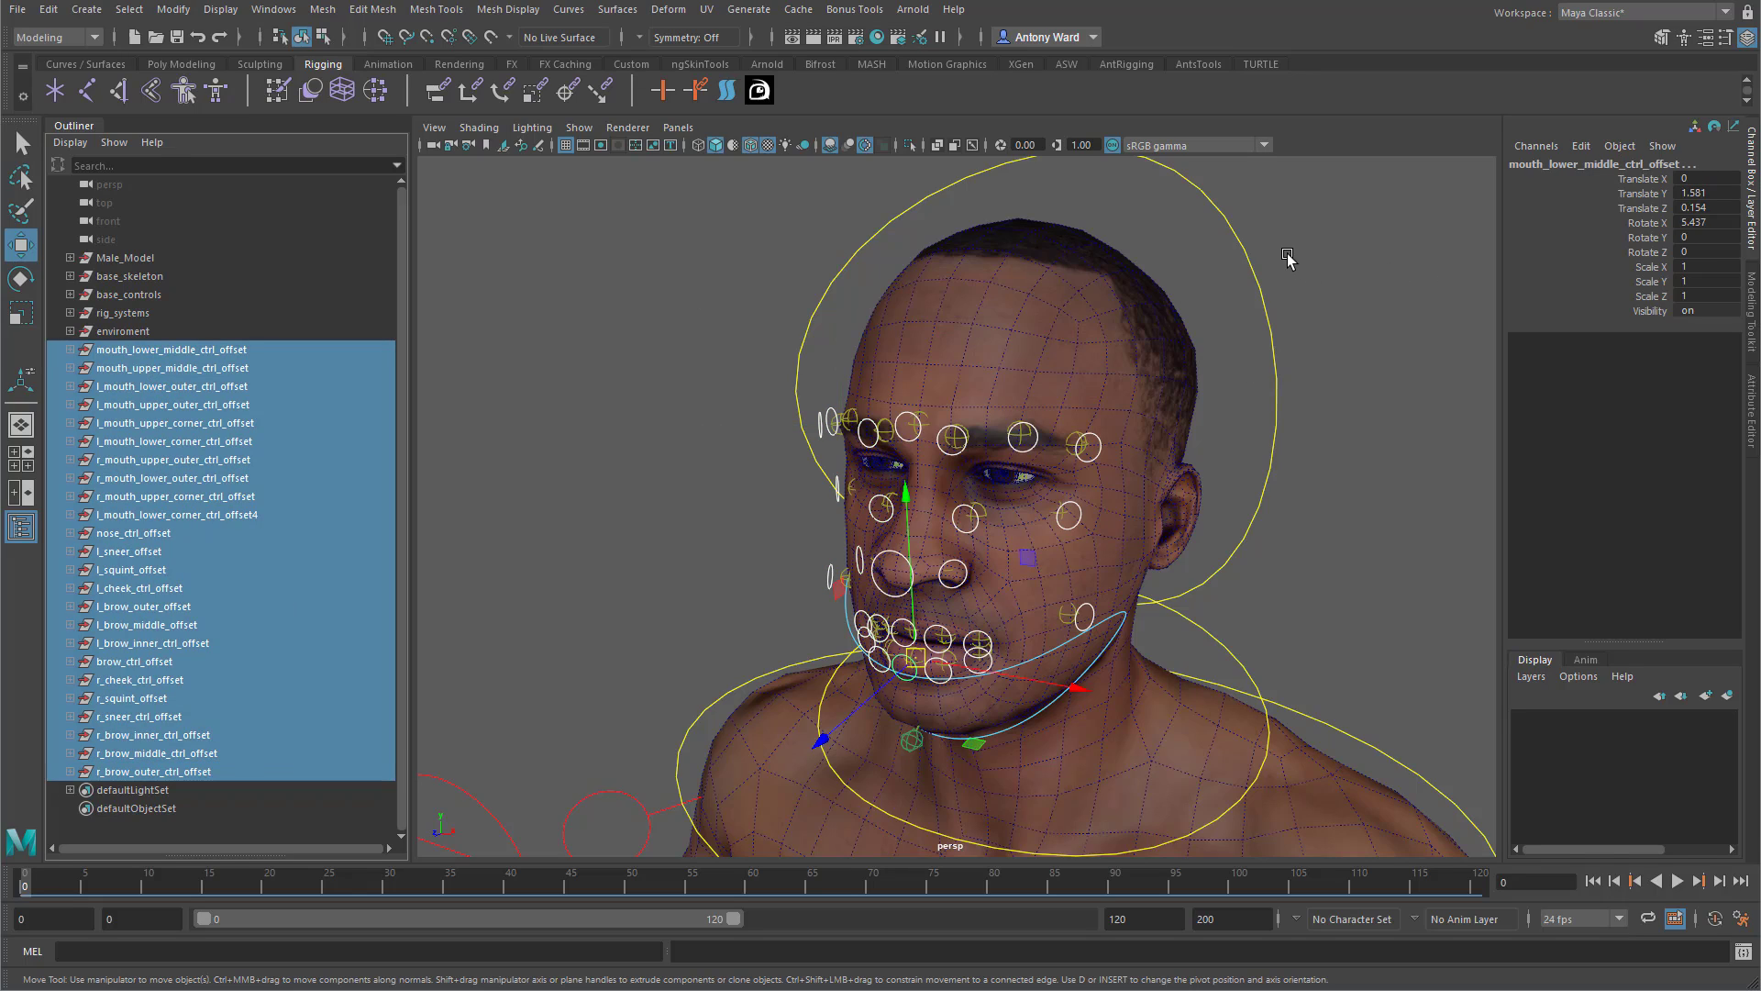
shift+click(1247, 267)
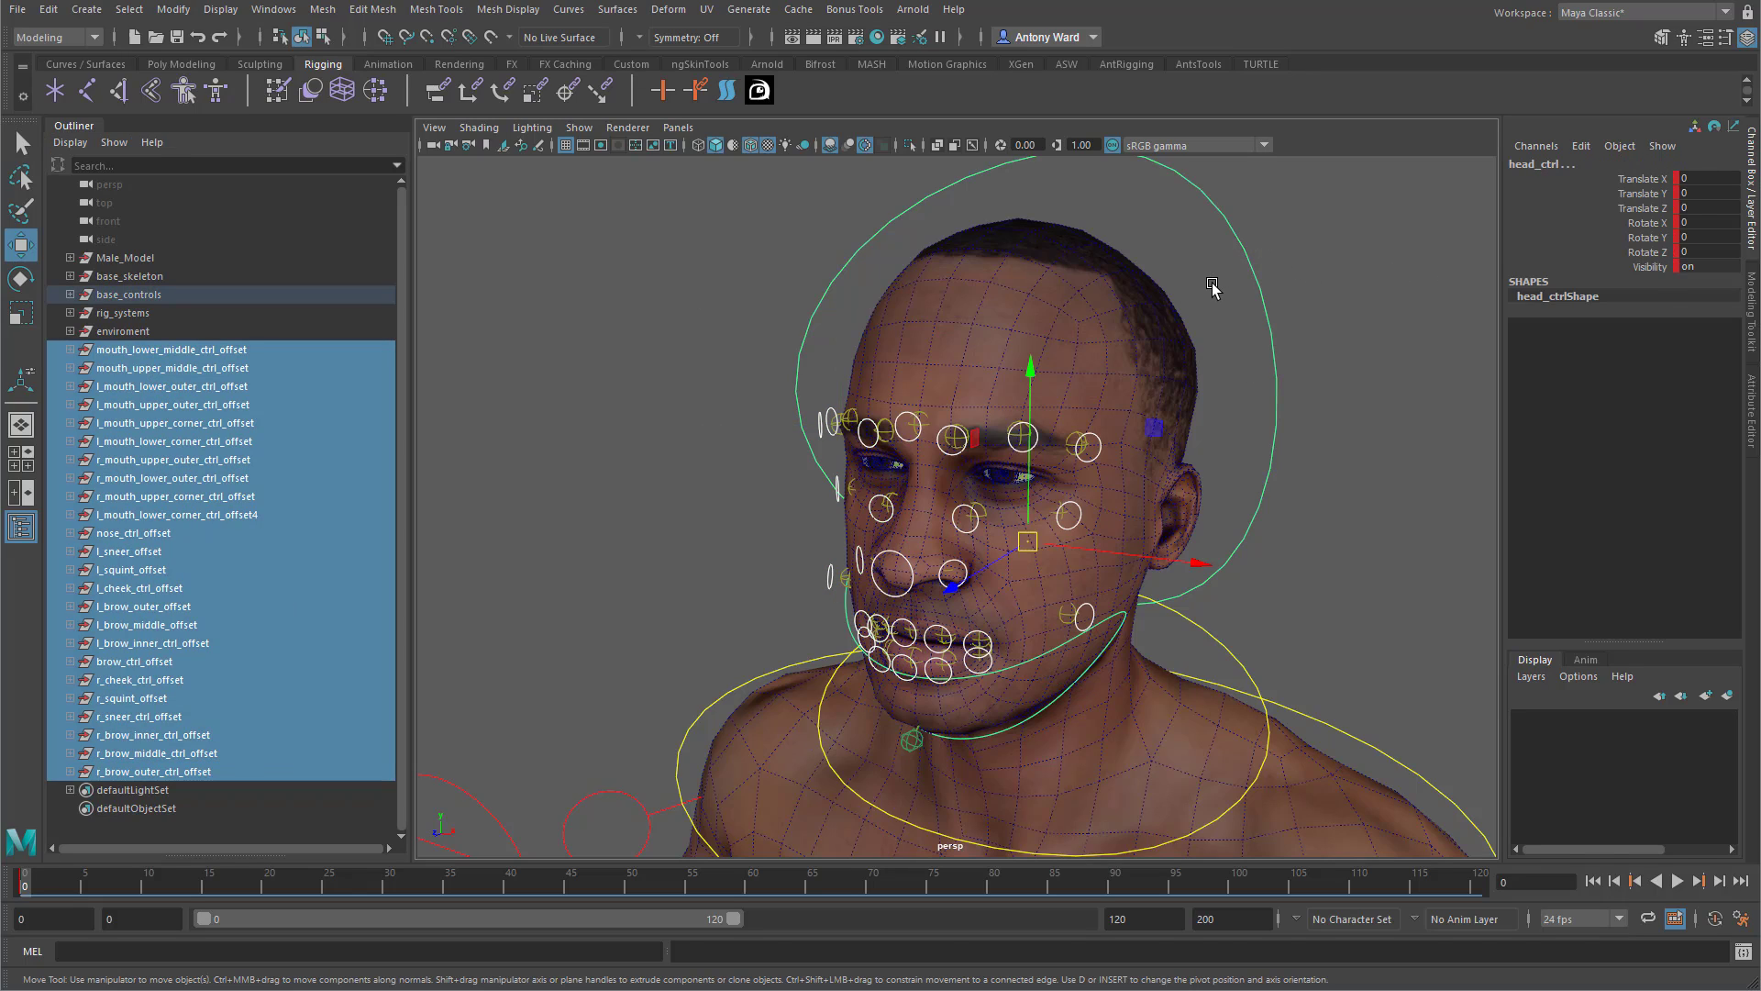
key(p)
drag(1310, 398, 1311, 399)
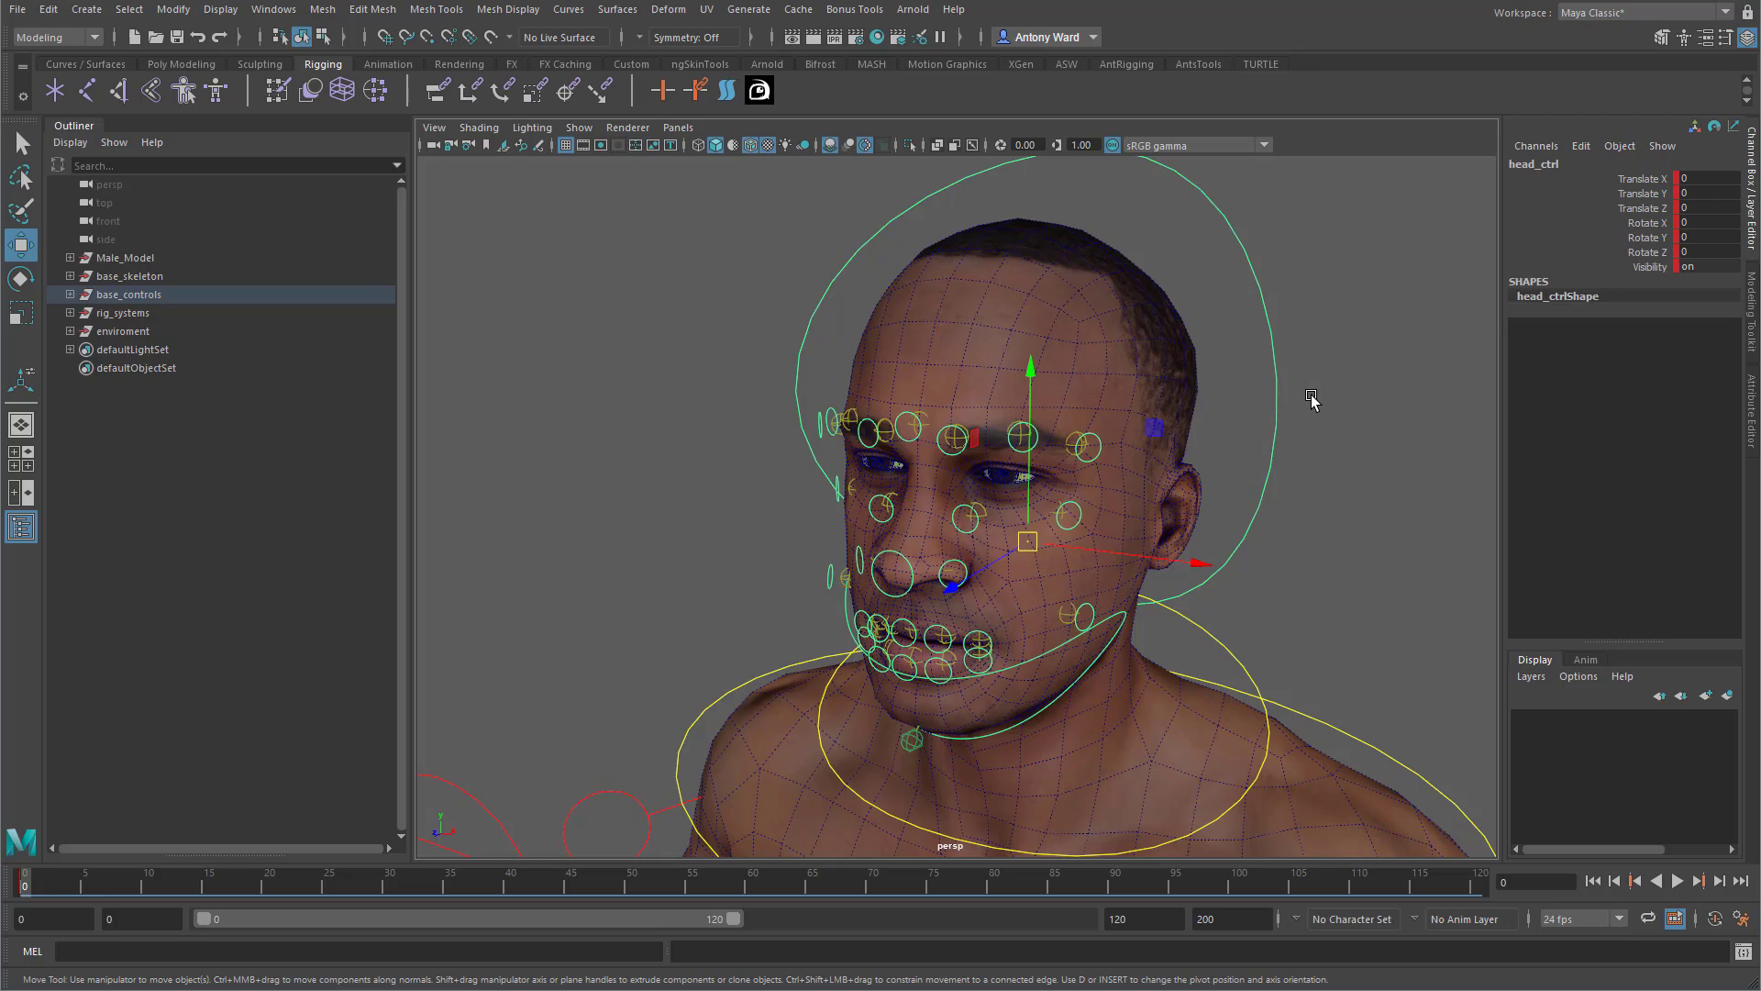
Test-rotate head_ctrl to check how the facial controls follow, and undo the rotation.
key(e)
mouse_move(1034, 496)
mouse_down()
mouse_move(1000, 500)
mouse_move(1064, 486)
mouse_move(1047, 454)
mouse_move(959, 504)
mouse_move(1002, 464)
mouse_move(1015, 499)
mouse_move(997, 470)
mouse_move(1067, 475)
mouse_move(1058, 487)
mouse_up()
key(ctrl+z)
alt+drag(1288, 559, 1297, 550)
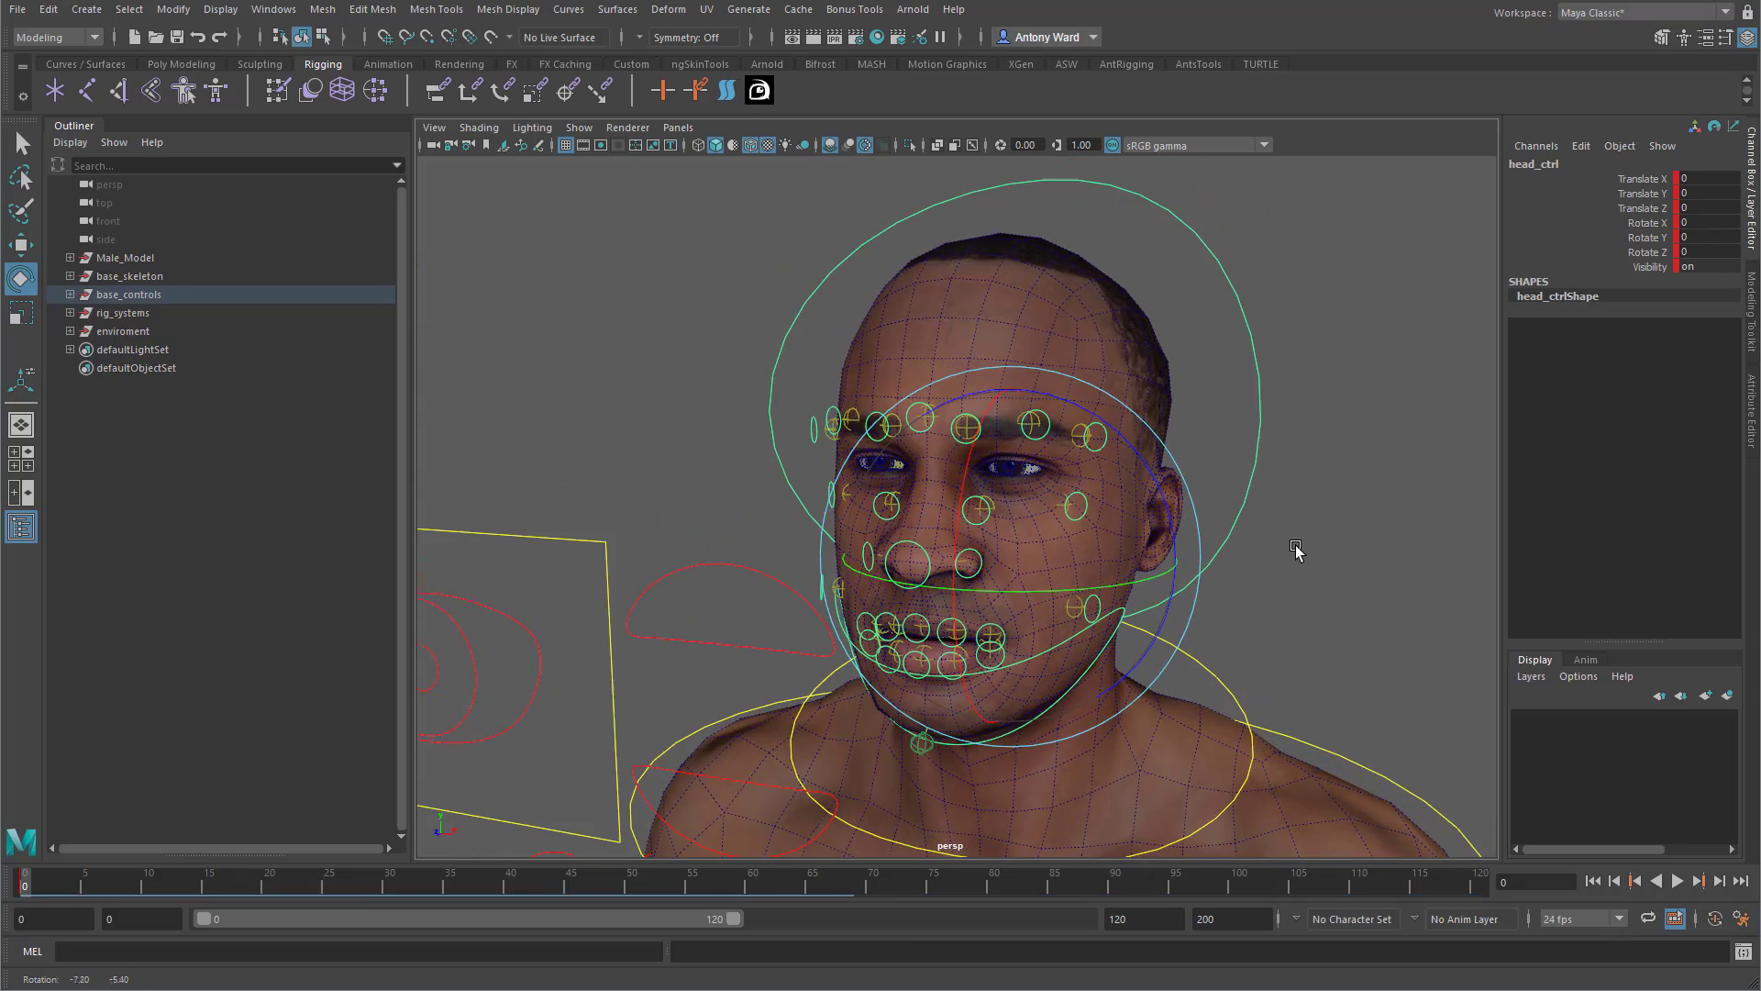
Hide the joints in the perspective viewport so only the controls and the model show on the face.
click(1349, 707)
mouse_move(1348, 707)
alt+mouse_down()
mouse_move(1305, 679)
mouse_move(1335, 686)
alt+mouse_up()
alt+middle_drag(1334, 686, 1330, 626)
alt+right_drag(1111, 633, 1200, 617)
click(584, 133)
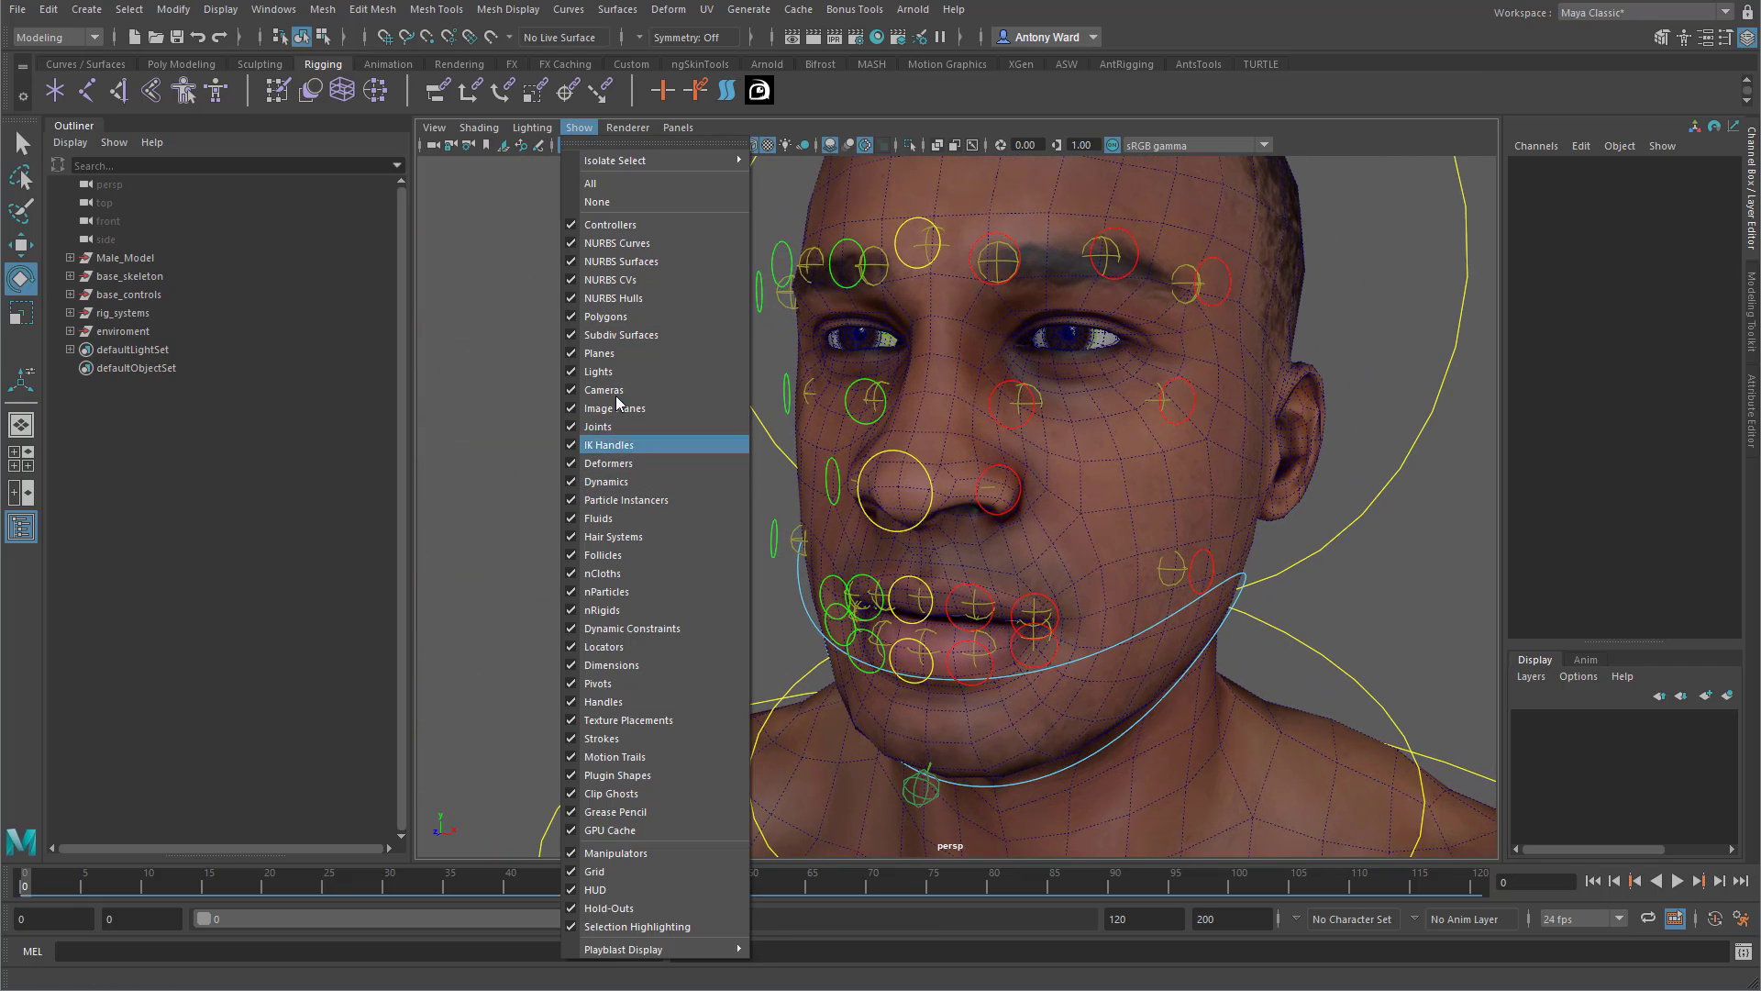
click(611, 445)
Try moving the mouth controls, starting with mouth_upper_middle_ctrl, and undo the moves.
alt+drag(688, 707, 825, 660)
click(908, 642)
key(w)
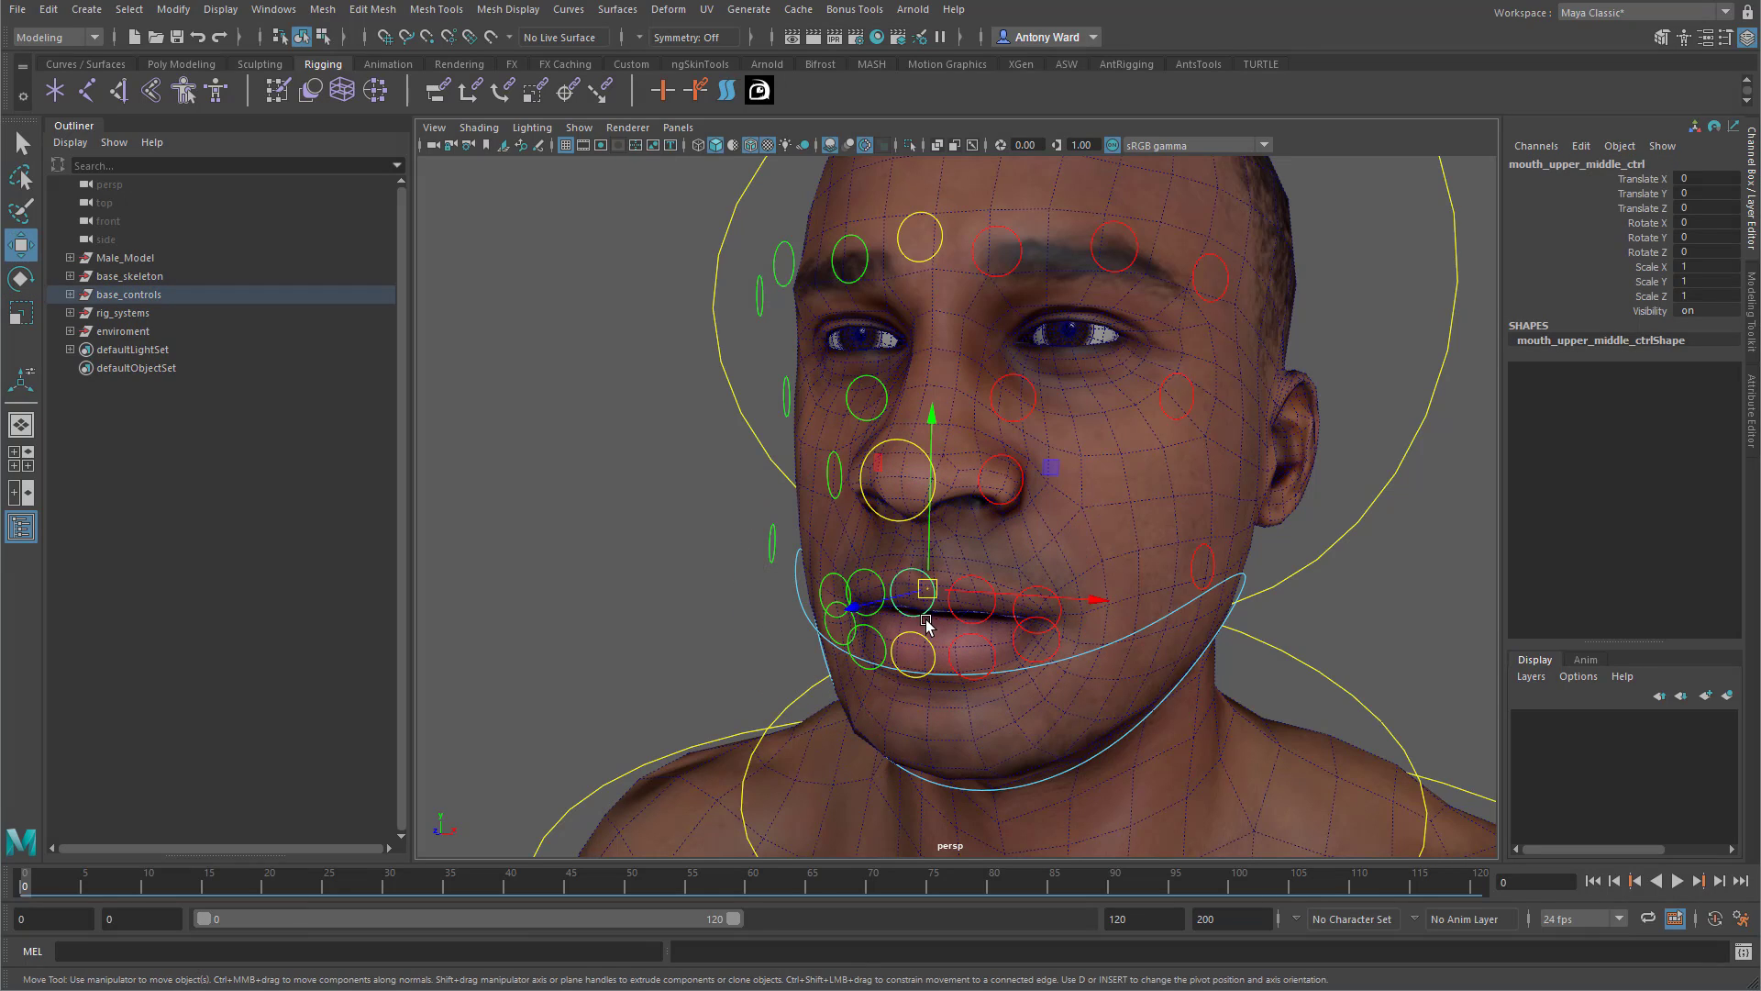
drag(931, 598, 982, 601)
click(969, 622)
key(ctrl+z)
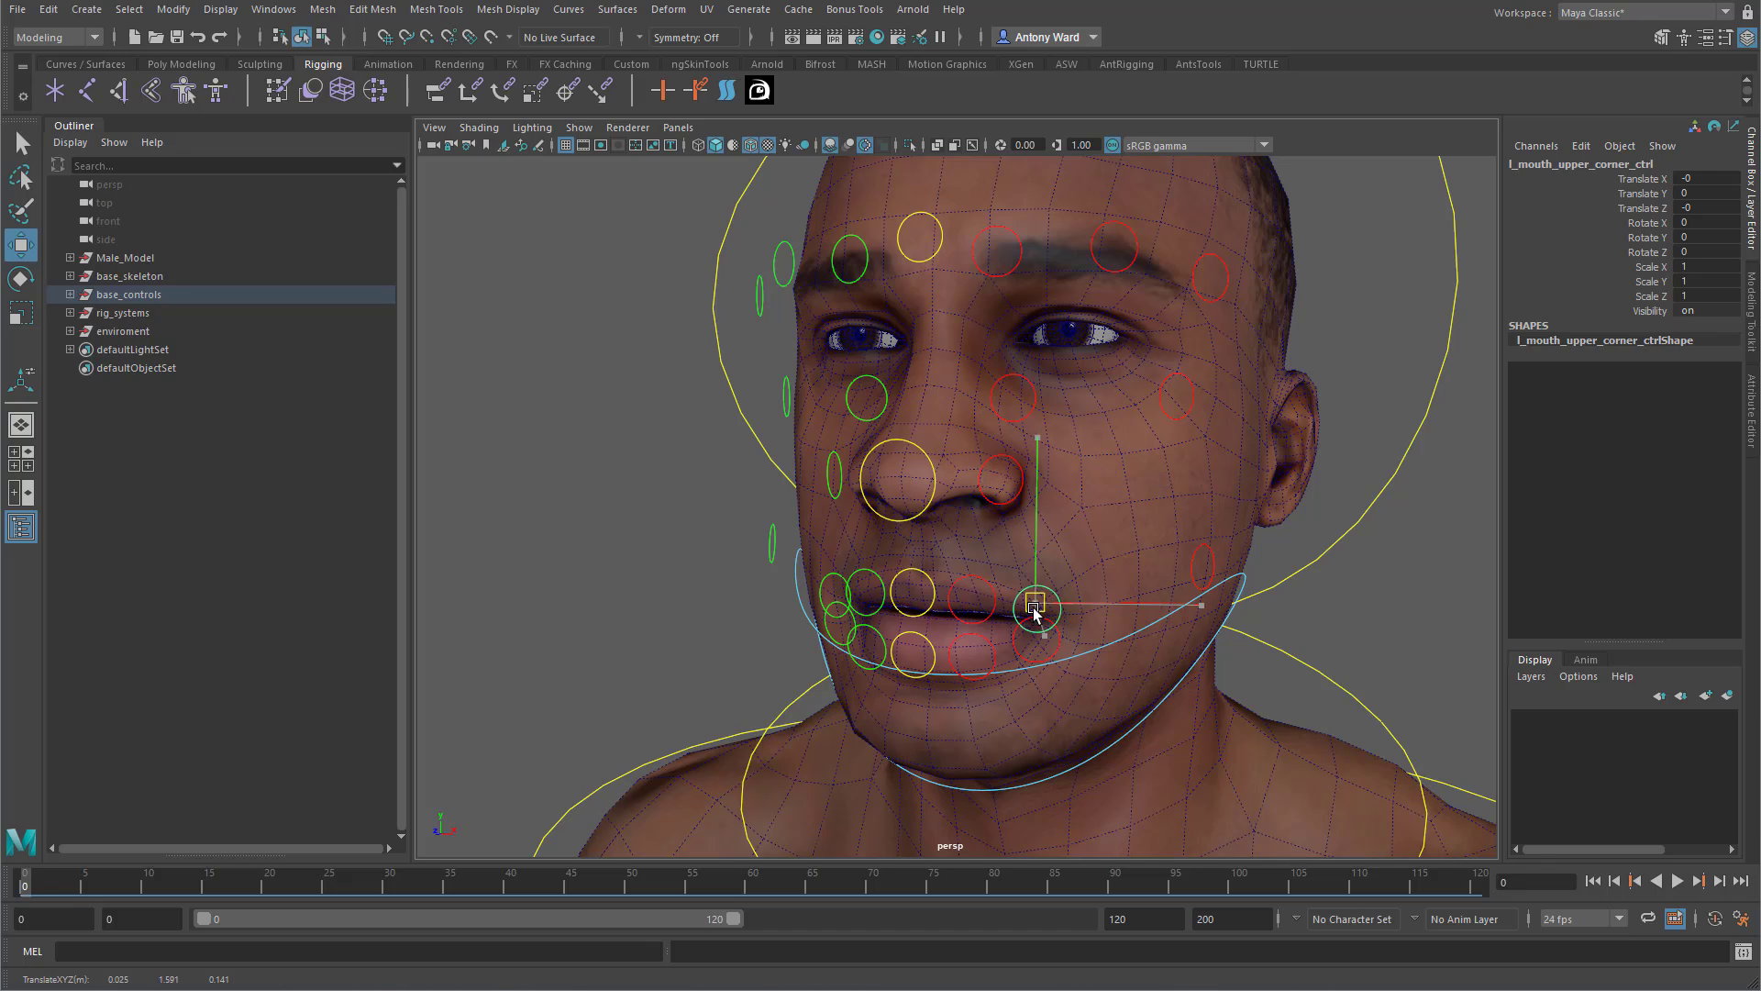
Reveal r_mouth_lower_outer_ctrl in the Outliner hierarchy, collapse its offset group and widen the Outliner to read the full names.
click(808, 620)
key(e)
alt+drag(997, 661, 962, 668)
click(853, 656)
click(862, 629)
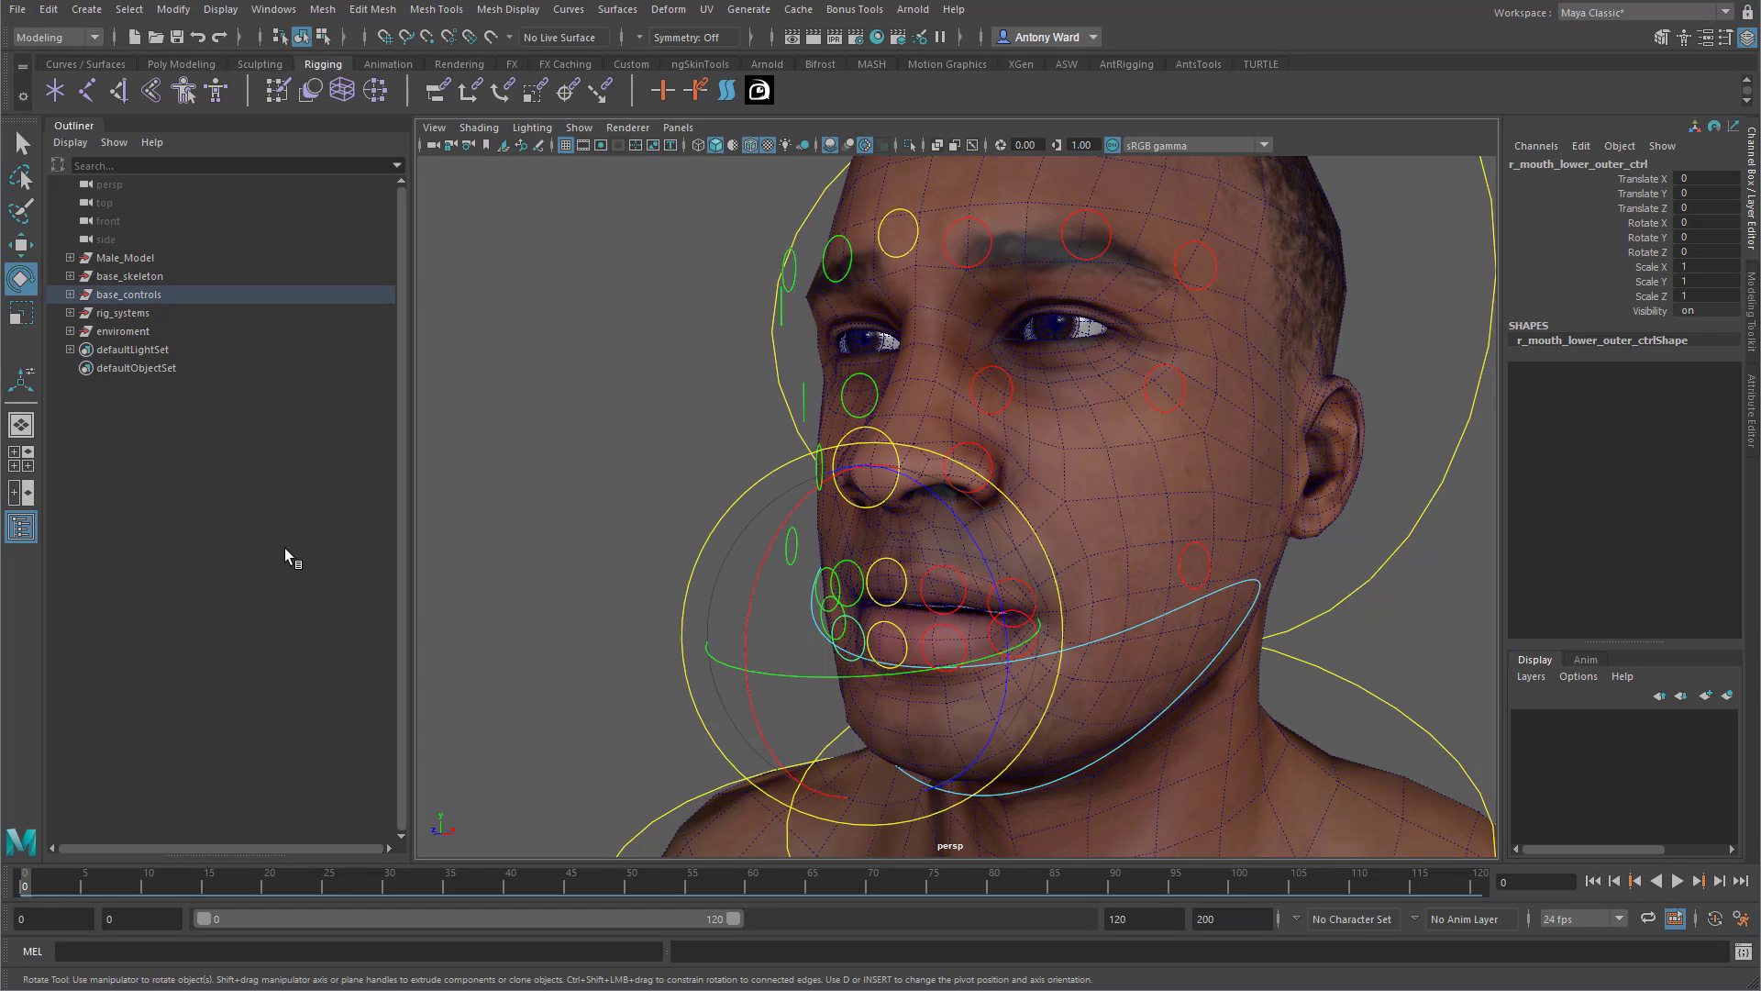
right_click(293, 558)
click(308, 601)
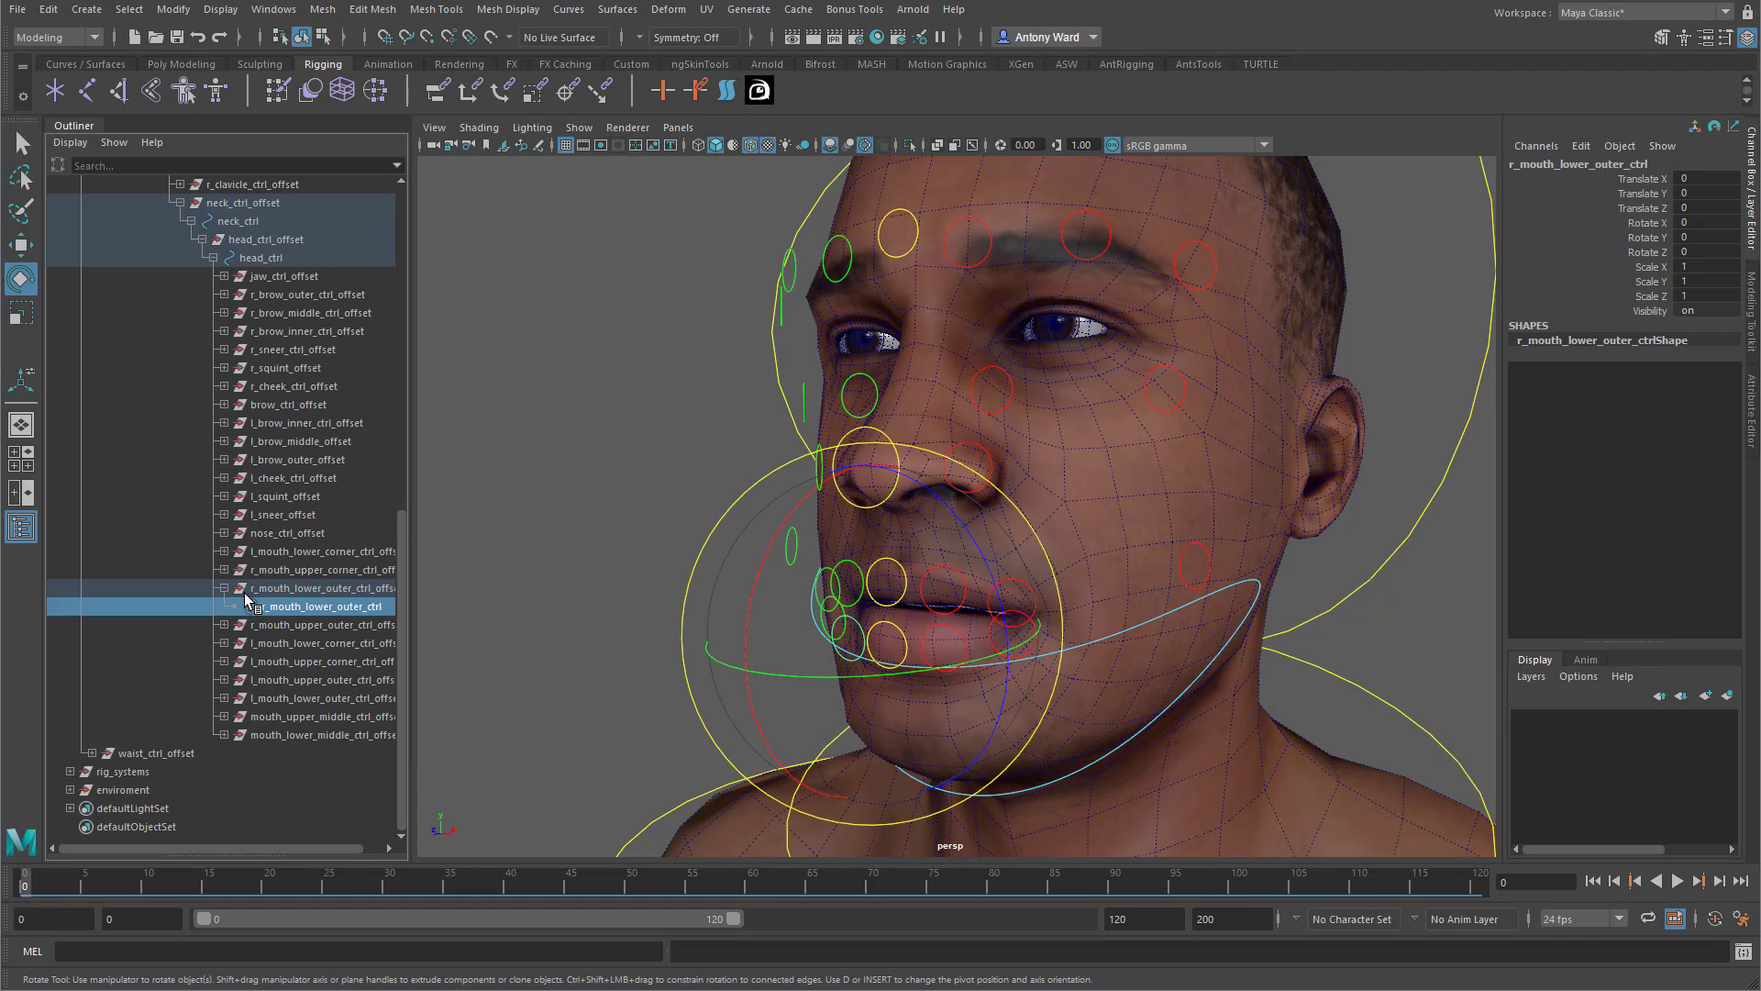
click(223, 588)
drag(417, 607, 497, 606)
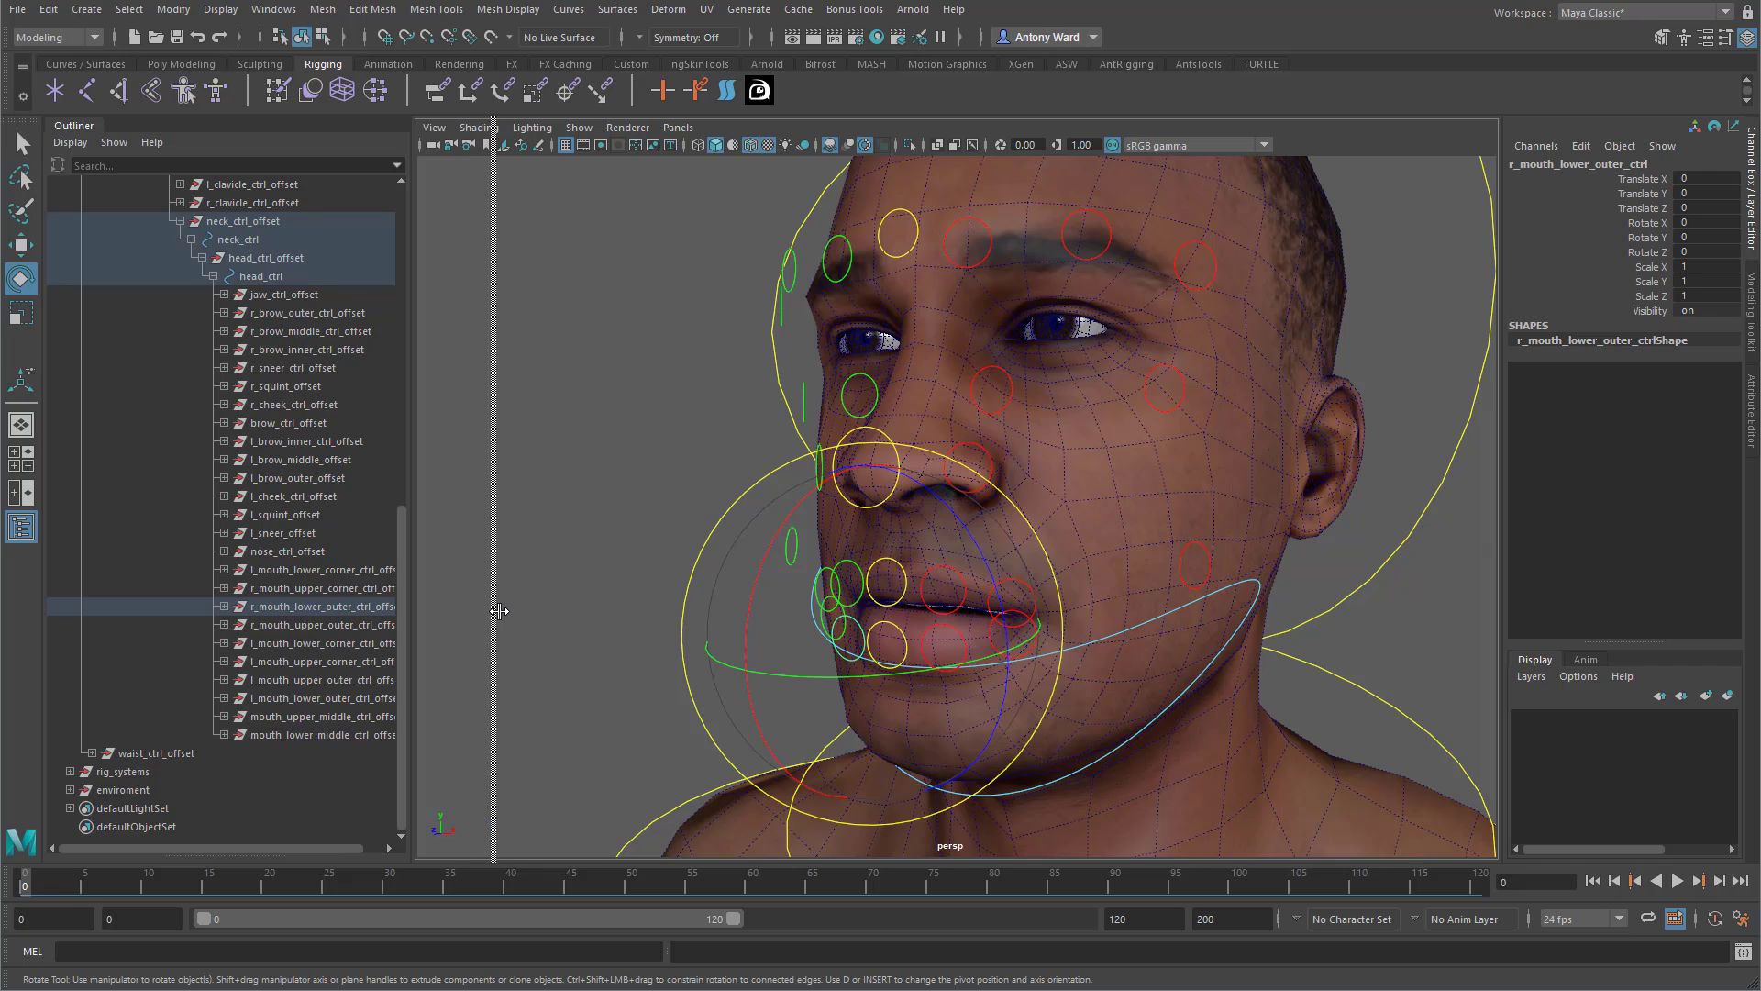
Test-rotate jaw_ctrl in X to open the mouth and check the lower lip controls, and undo the rotation.
alt+drag(926, 697, 881, 694)
click(872, 758)
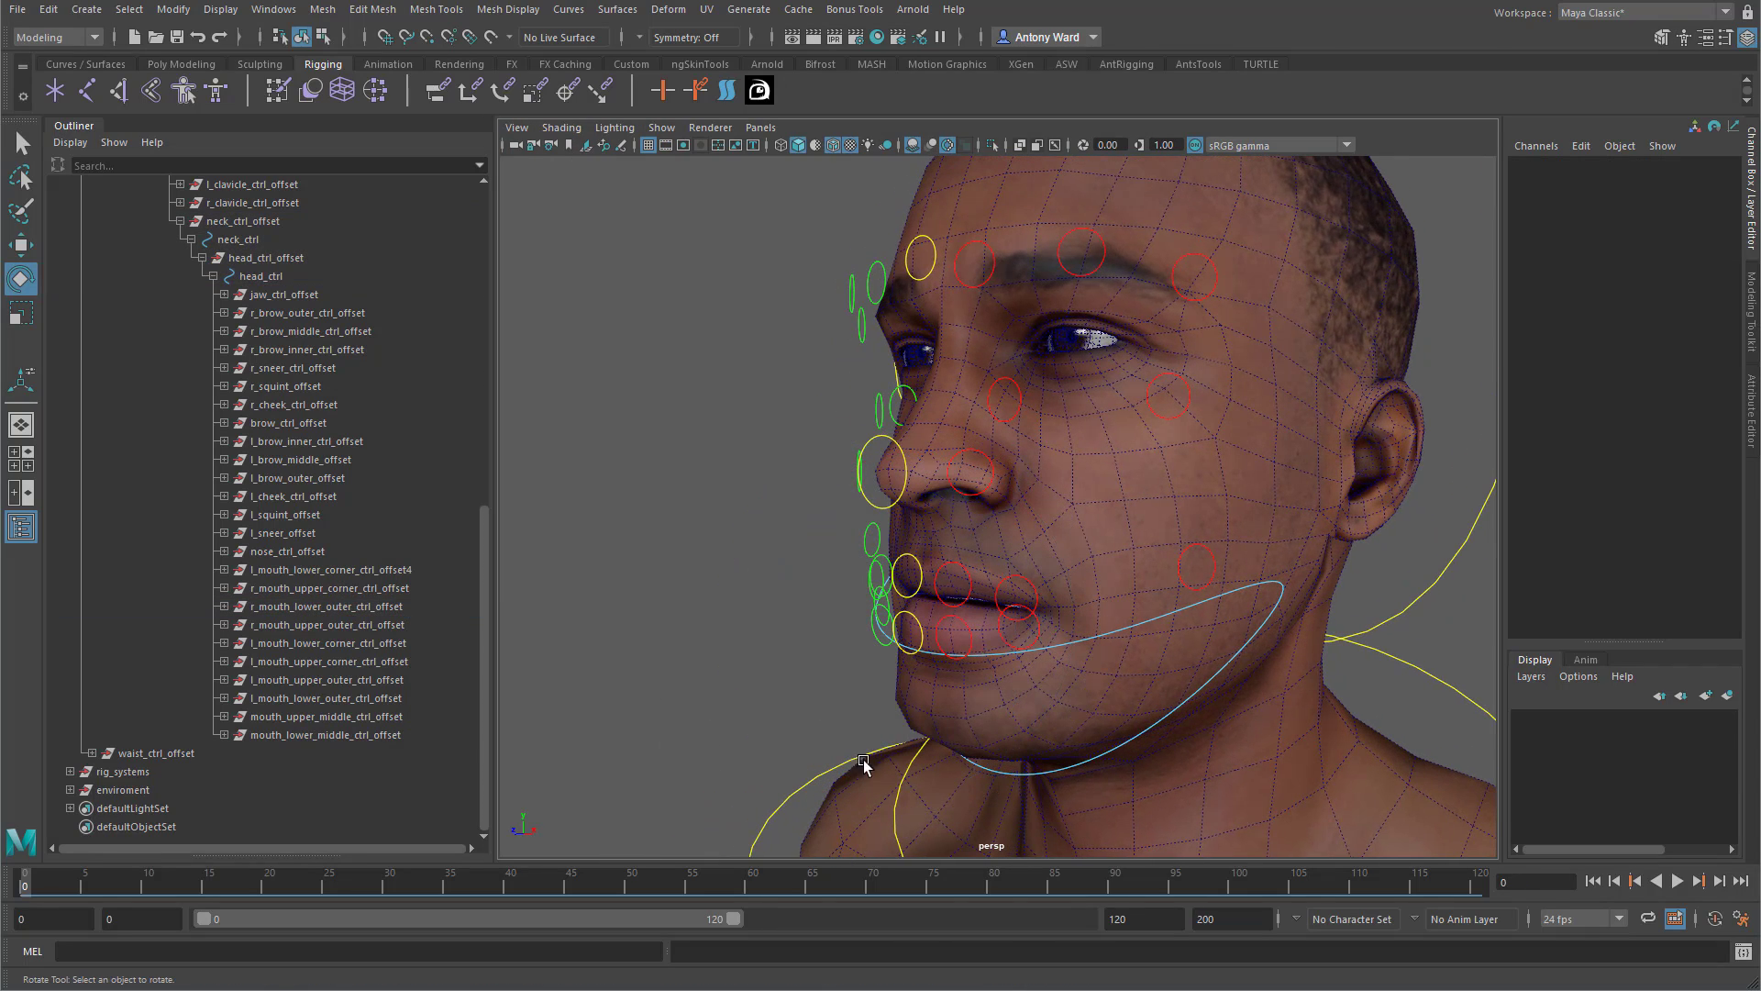
click(982, 769)
drag(1000, 551, 972, 642)
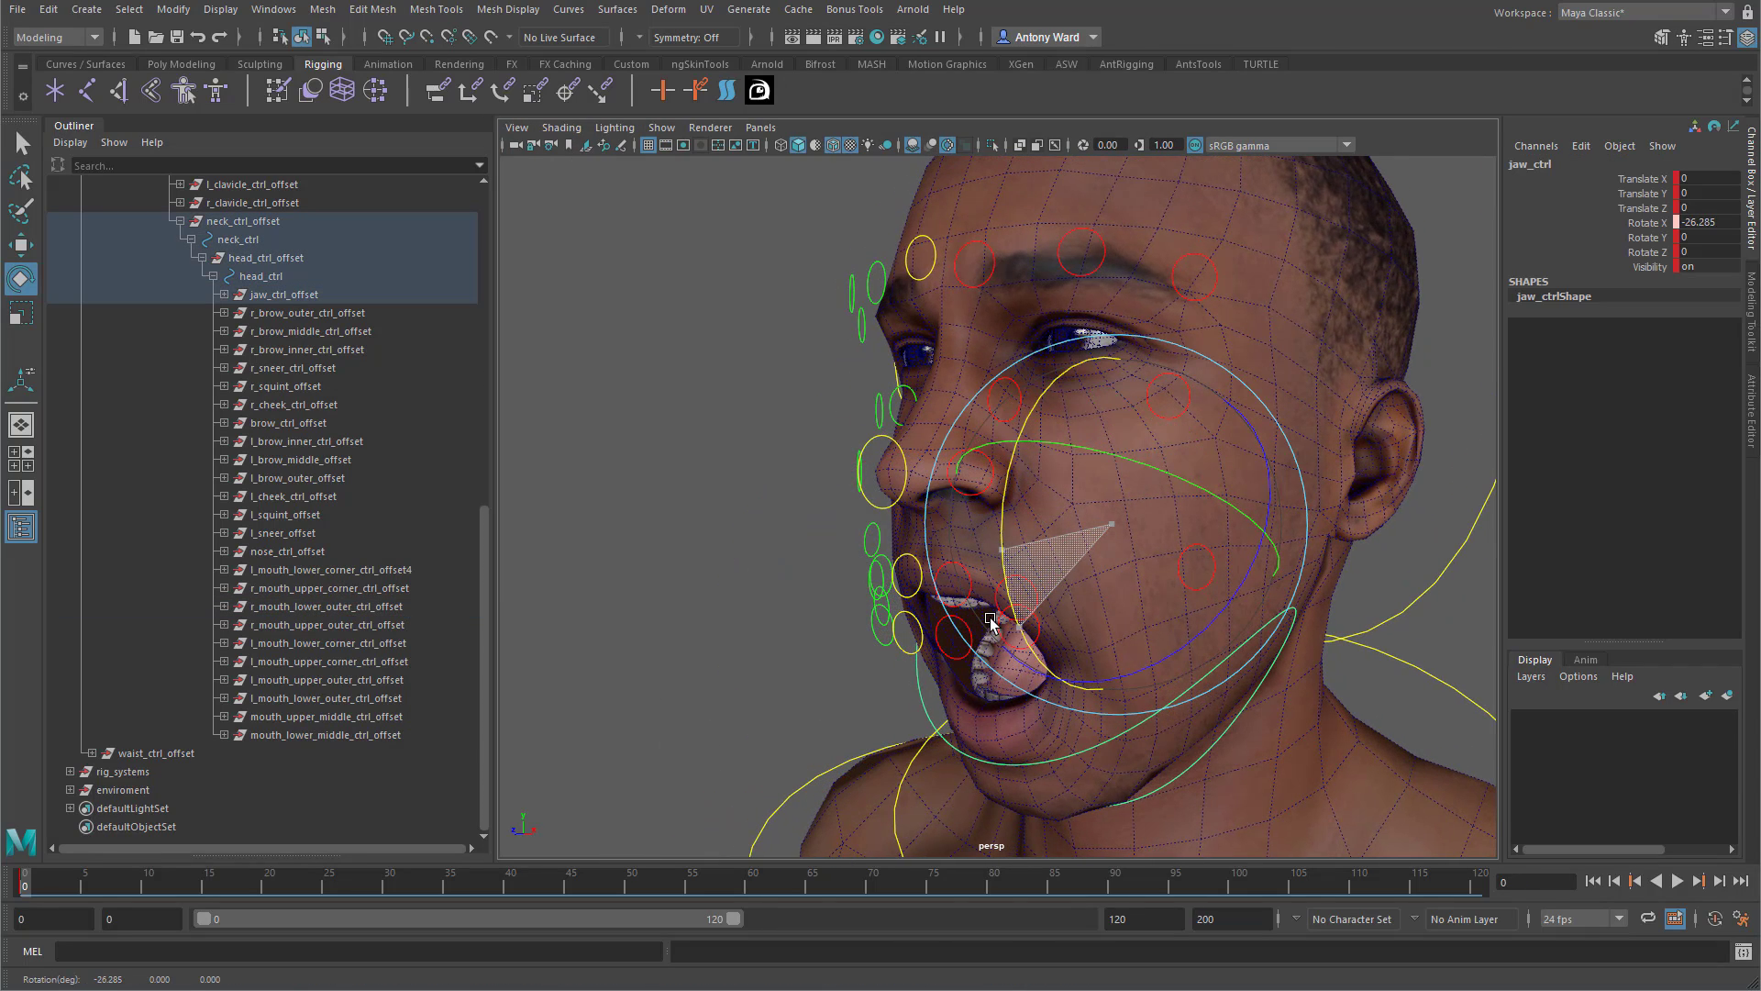
key(ctrl+z)
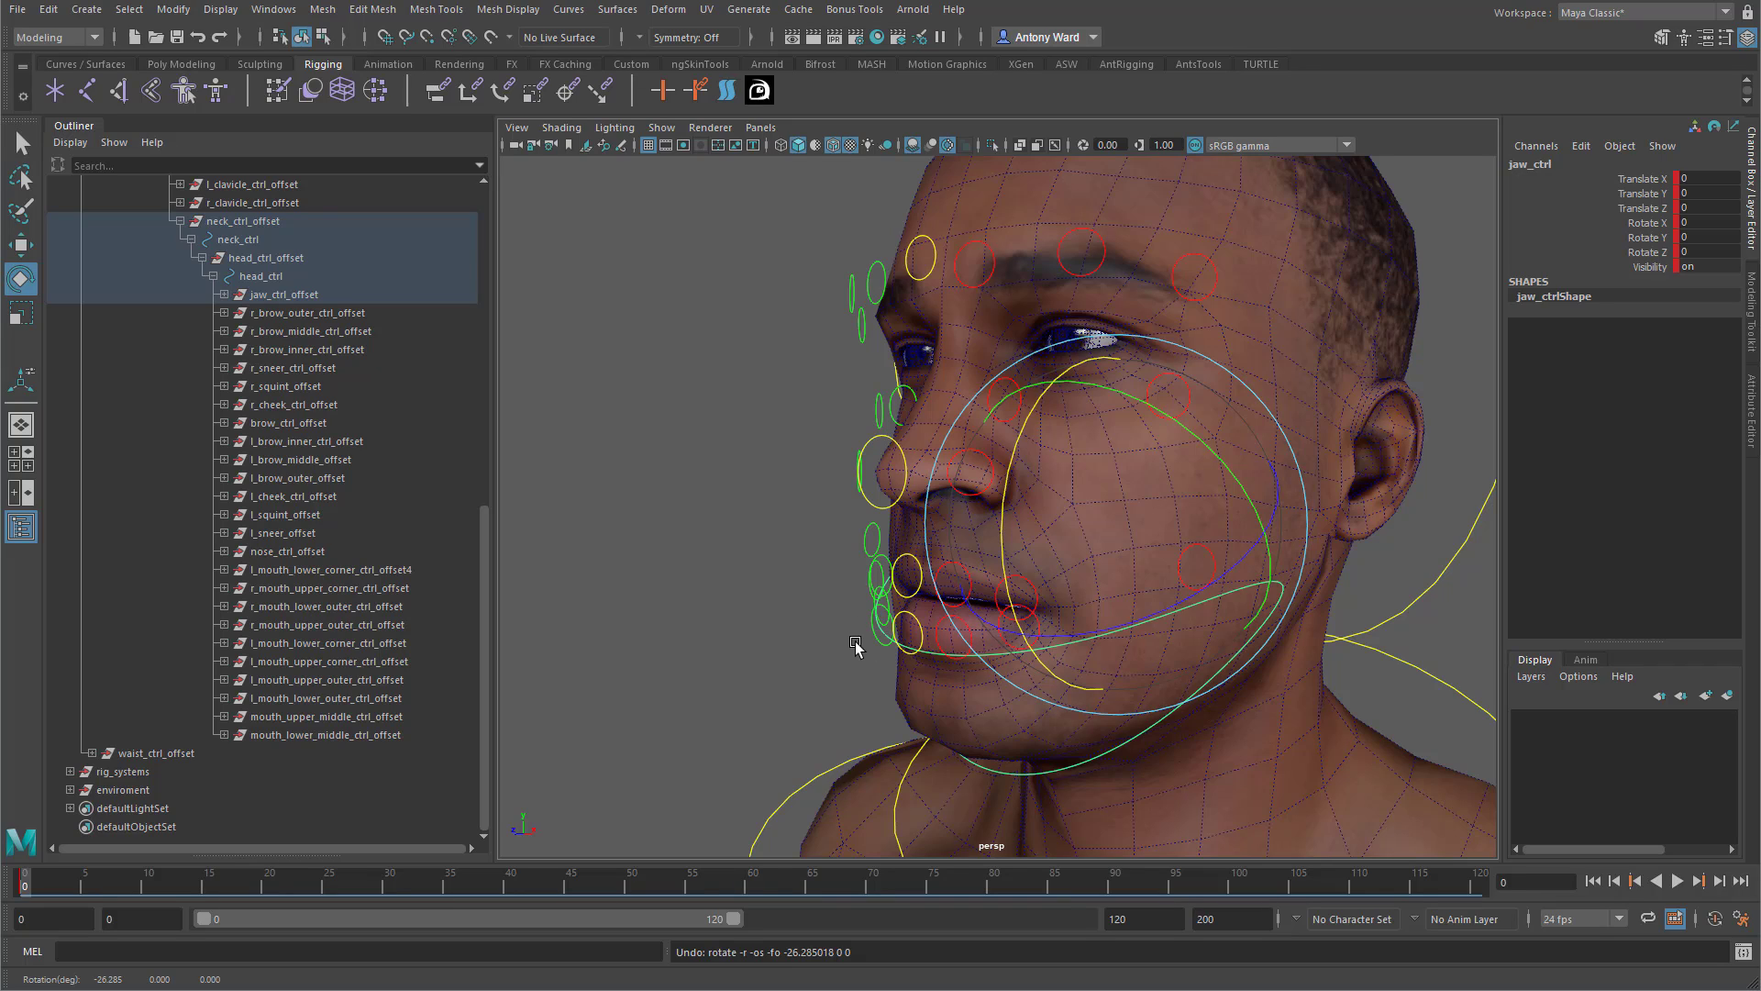
Parent the five lower mouth offset groups (both corners, both outers and the middle) under jaw_ctrl.
click(302, 569)
ctrl+click(315, 606)
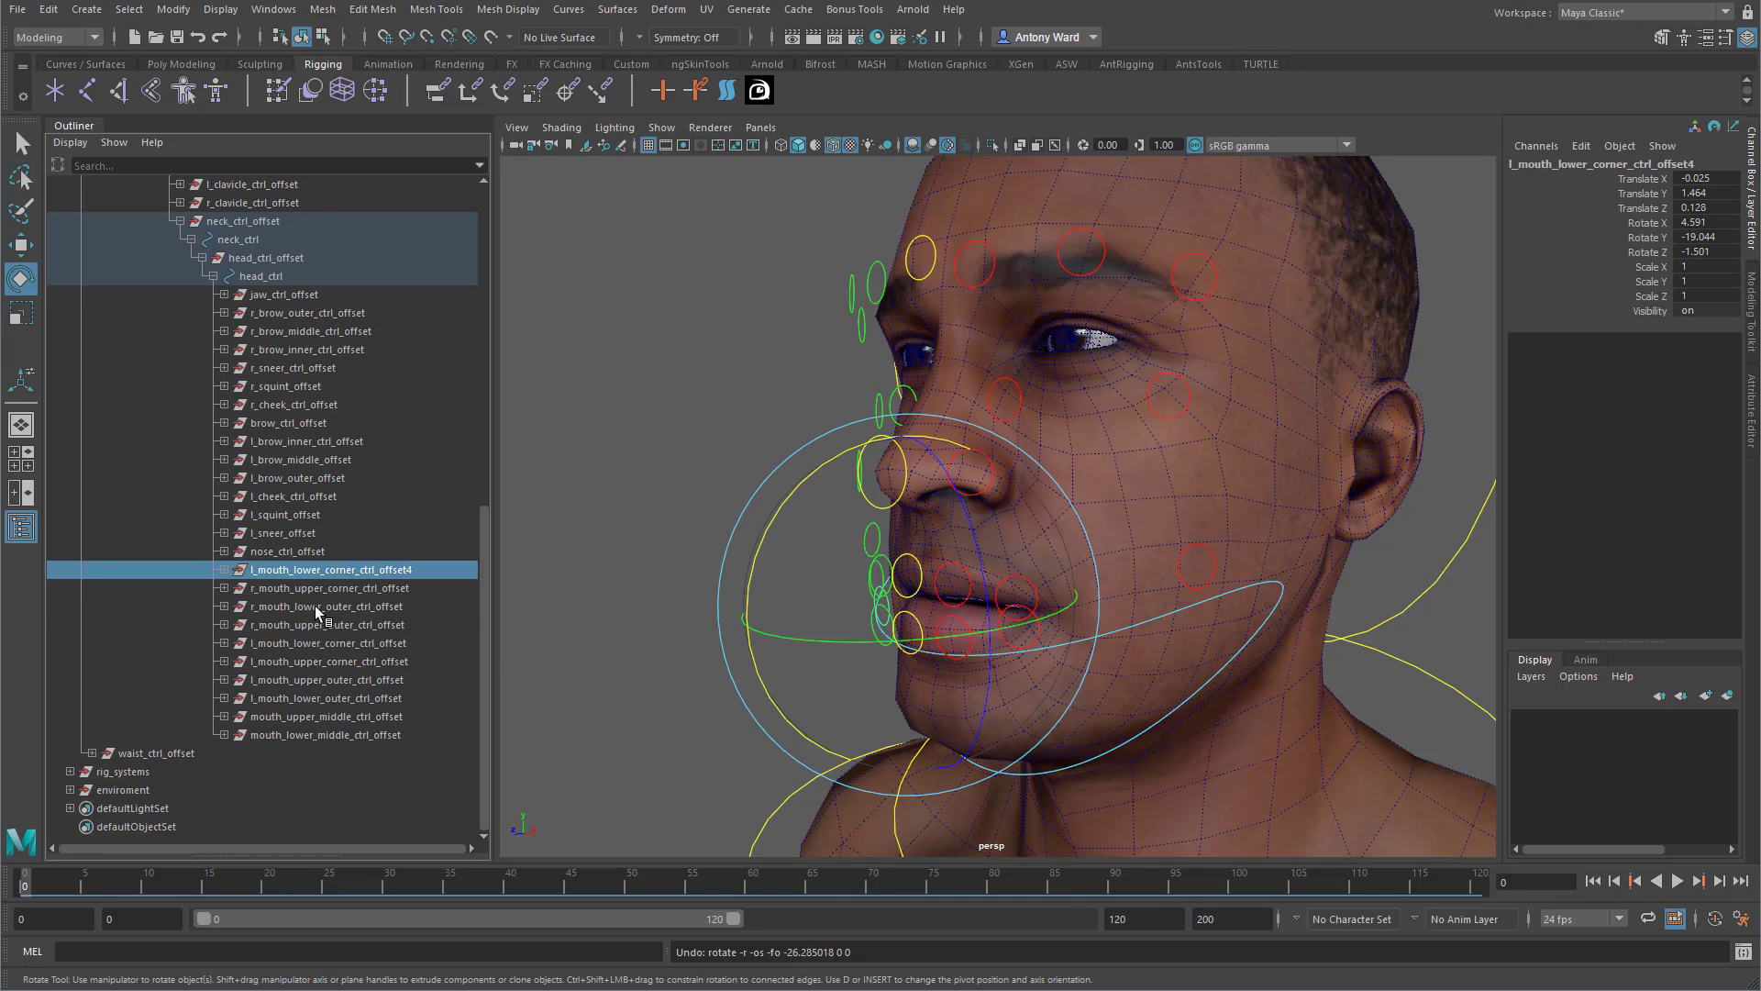
ctrl+click(316, 642)
ctrl+click(322, 697)
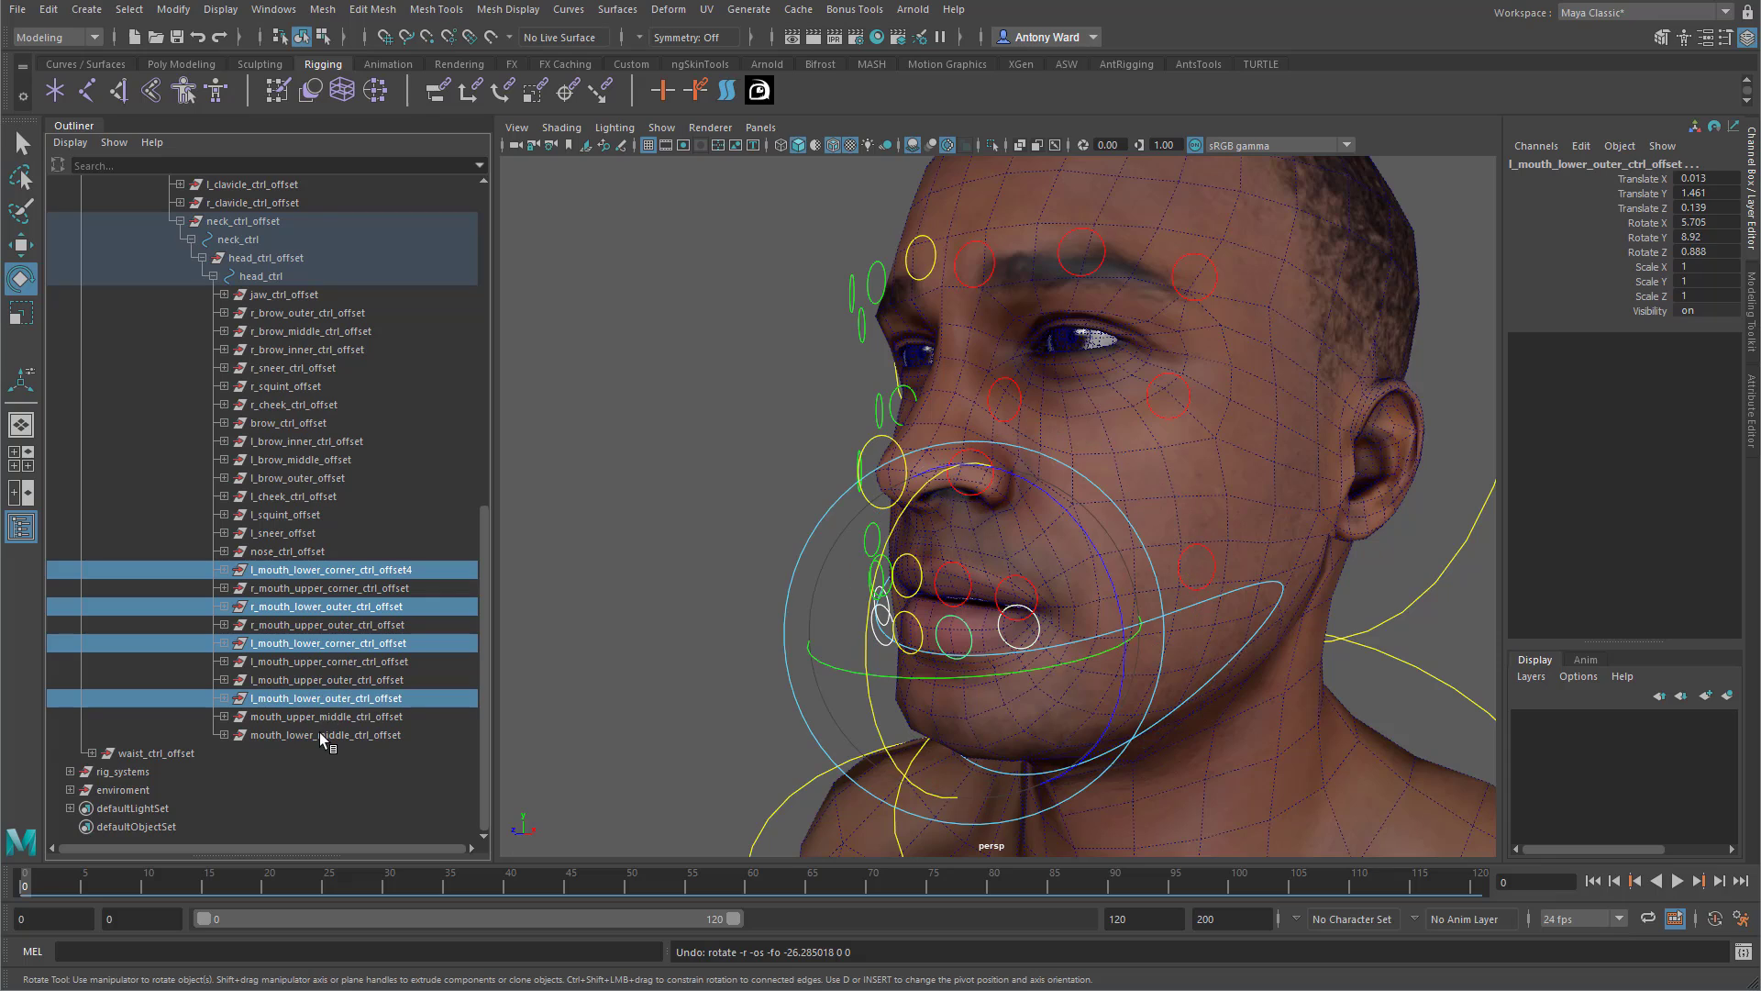
ctrl+click(320, 733)
alt+drag(872, 704, 940, 484)
click(904, 732)
key(p)
Rotate jaw_ctrl again to check the newly parented lower mouth controls, undo it and clear the selection.
drag(936, 493, 1010, 504)
key(ctrl+z)
alt+right_drag(1010, 505, 940, 536)
mouse_move(940, 535)
alt+mouse_down()
mouse_move(1046, 525)
mouse_move(944, 504)
mouse_move(975, 523)
mouse_move(927, 567)
alt+mouse_up()
click(659, 483)
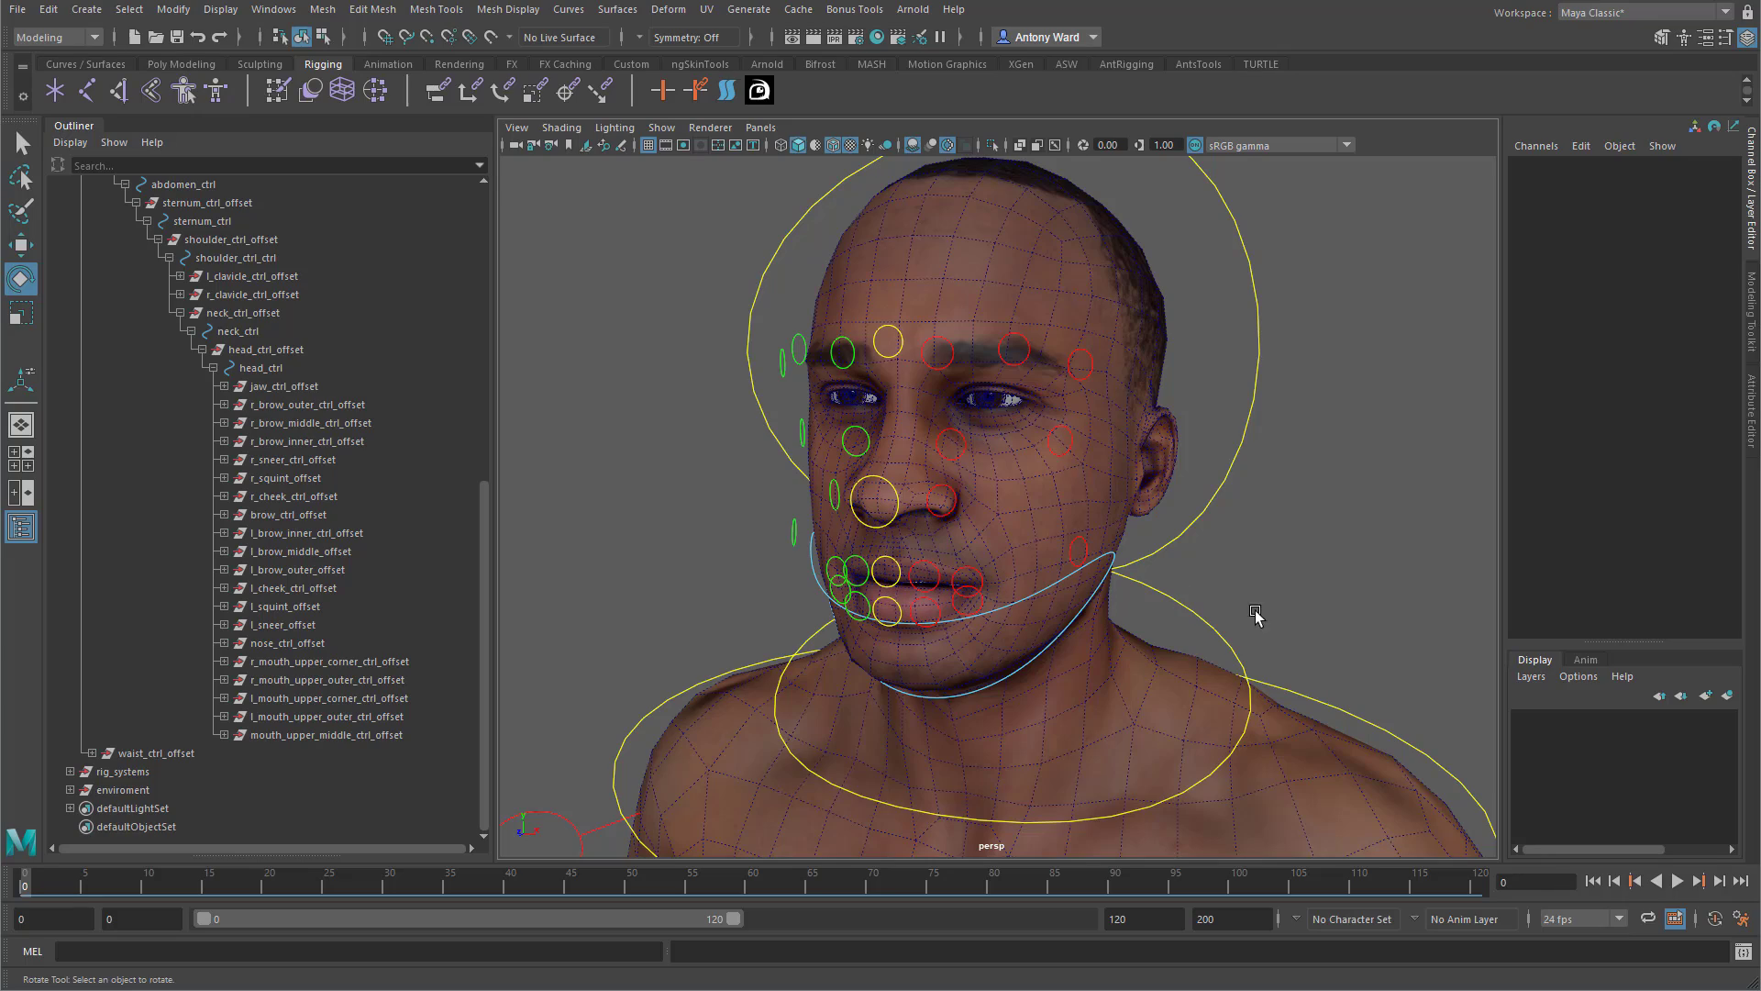
Duplicate cog_ctrl and move the copy out of base_controls to the top level of the Outliner.
mouse_move(1289, 631)
alt+mouse_down()
mouse_move(1192, 648)
mouse_move(1275, 635)
alt+mouse_up()
alt+right_drag(1275, 634, 845, 637)
alt+middle_drag(1074, 702, 1034, 472)
alt+drag(1033, 471, 991, 574)
alt+right_drag(990, 574, 1013, 574)
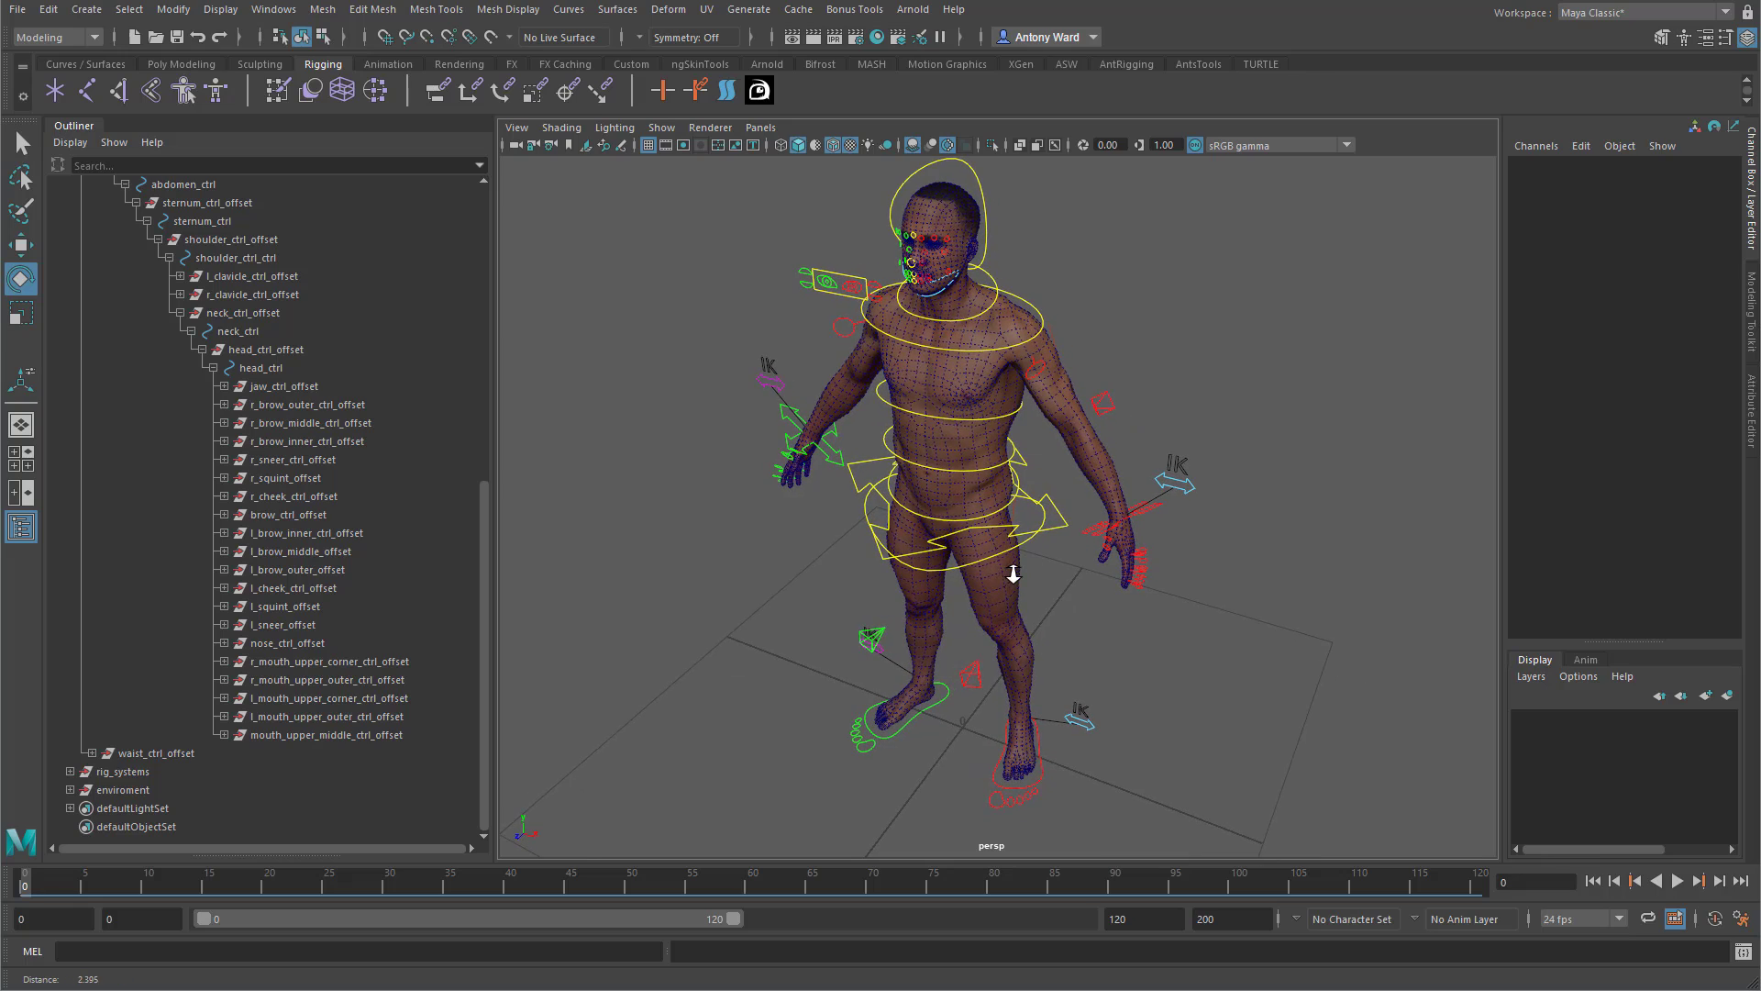
click(1064, 524)
scroll(294, 332, up, 10)
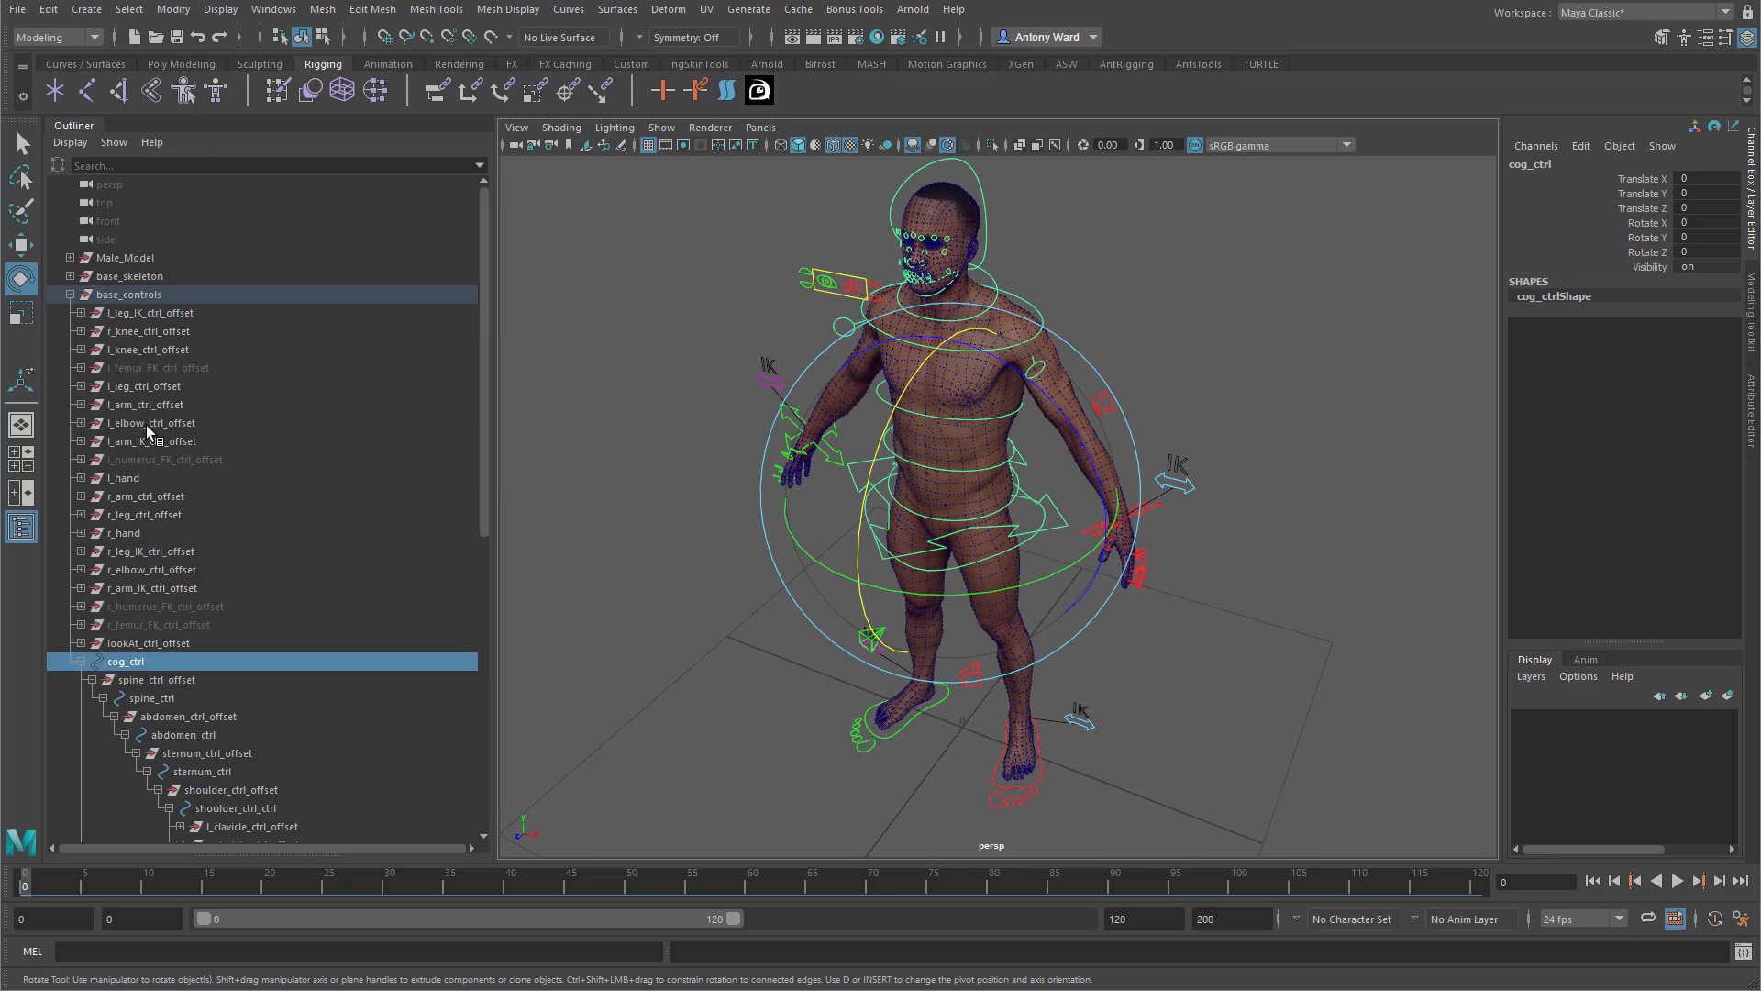
click(92, 680)
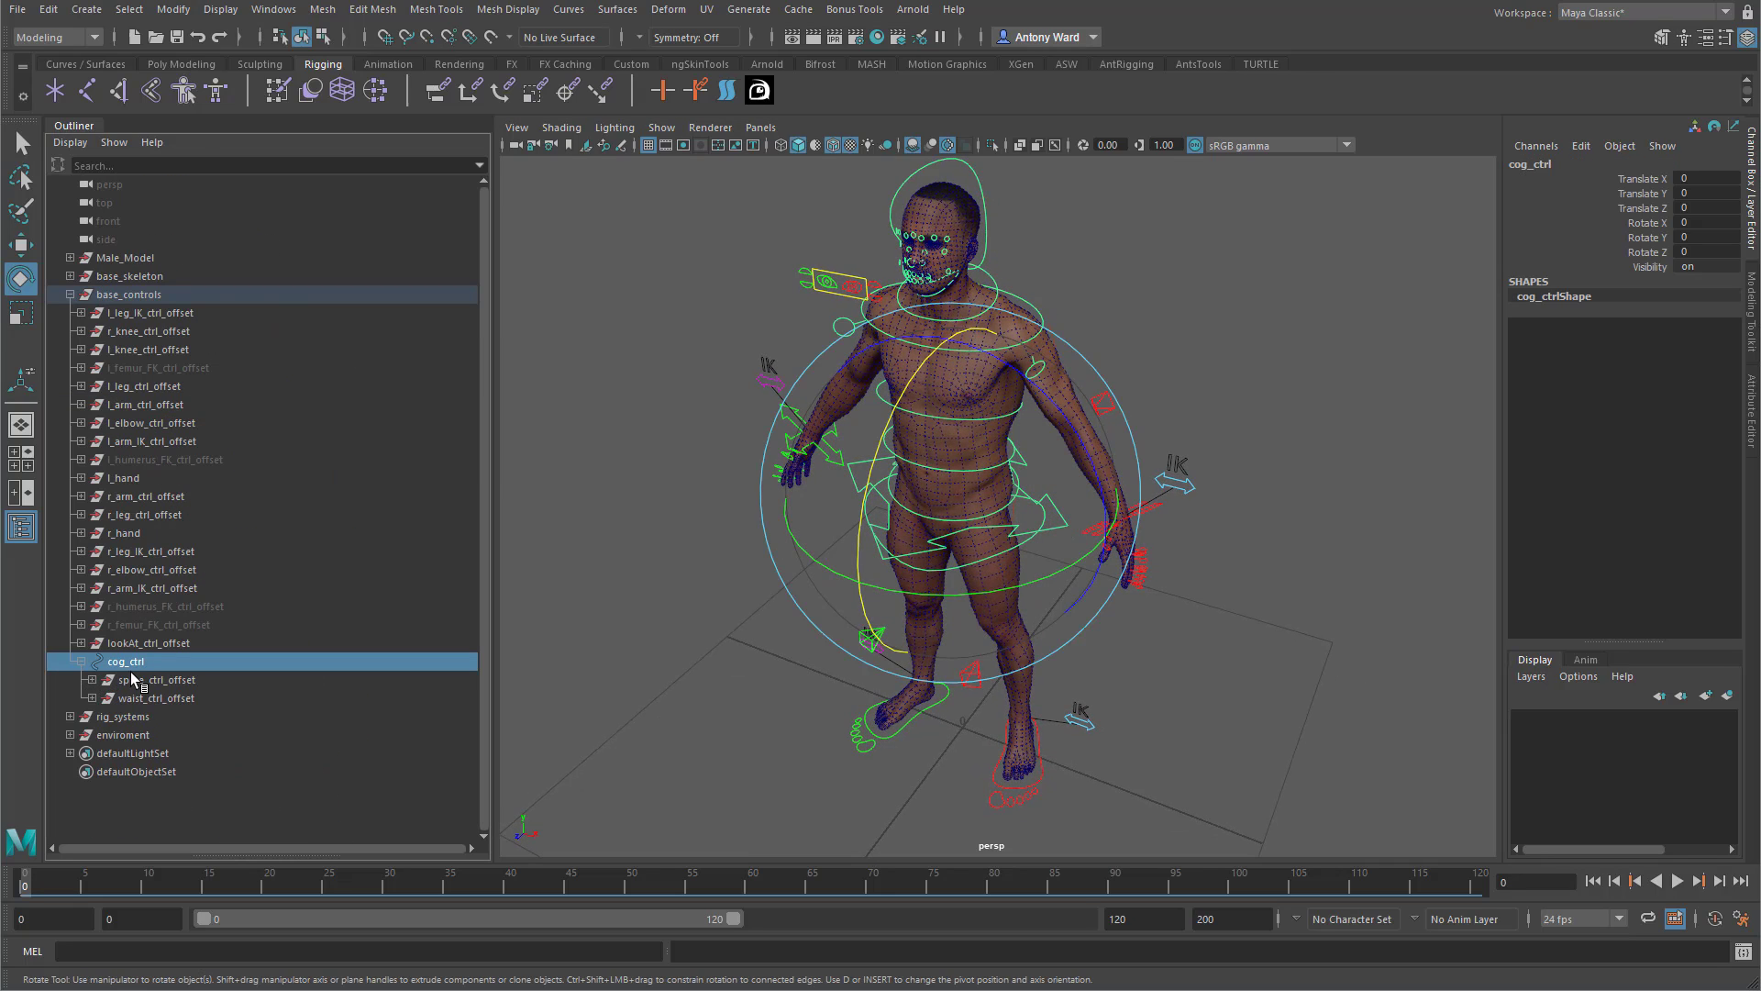
key(ctrl+d)
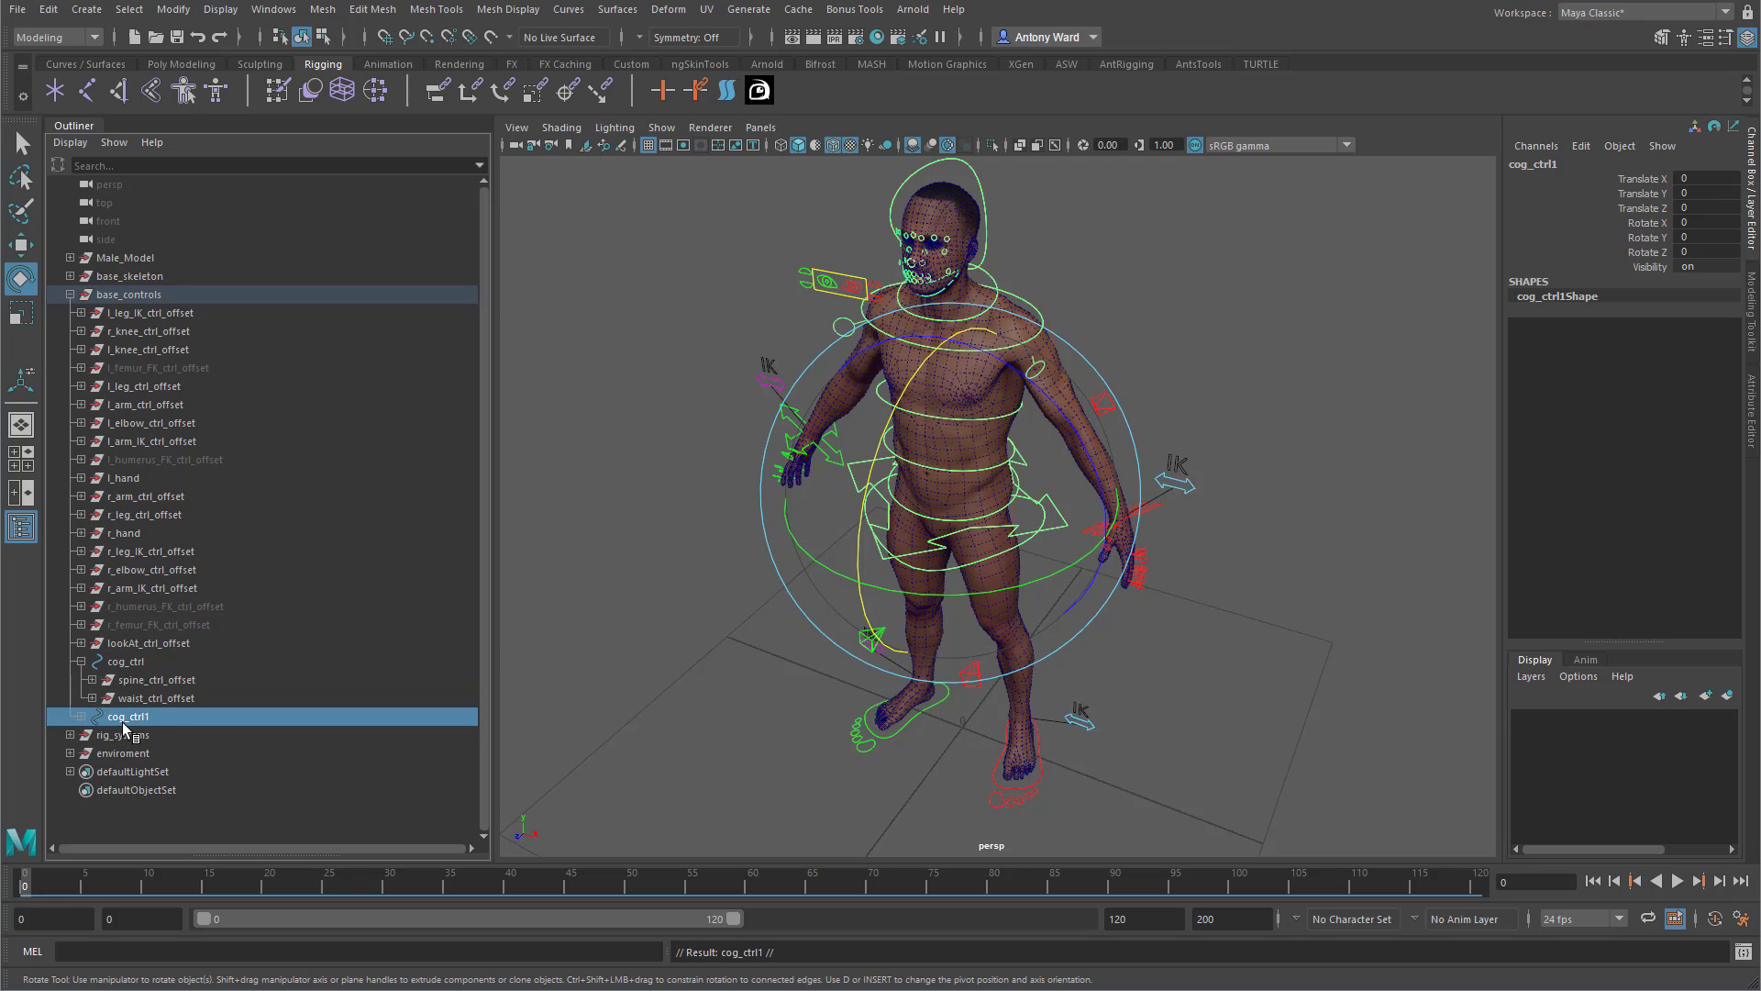
drag(126, 728, 124, 252)
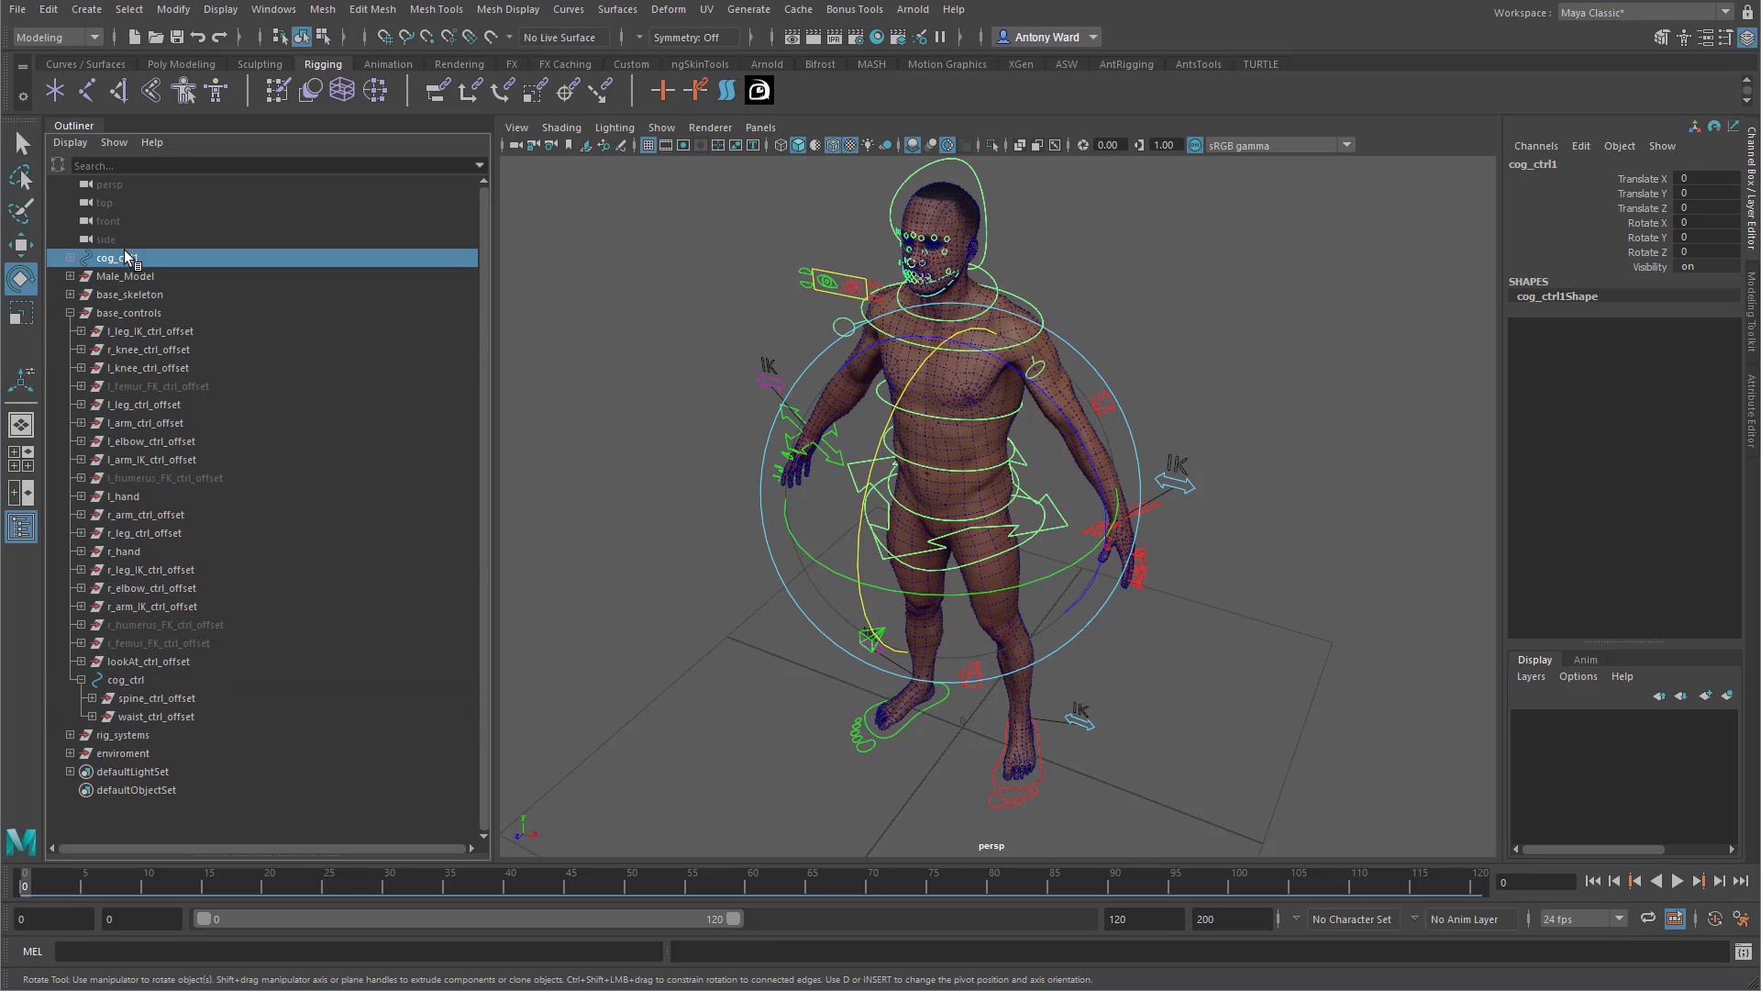
Delete the spine_ctrl_offset and waist_ctrl_offset groups from under cog_ctrl1.
click(69, 313)
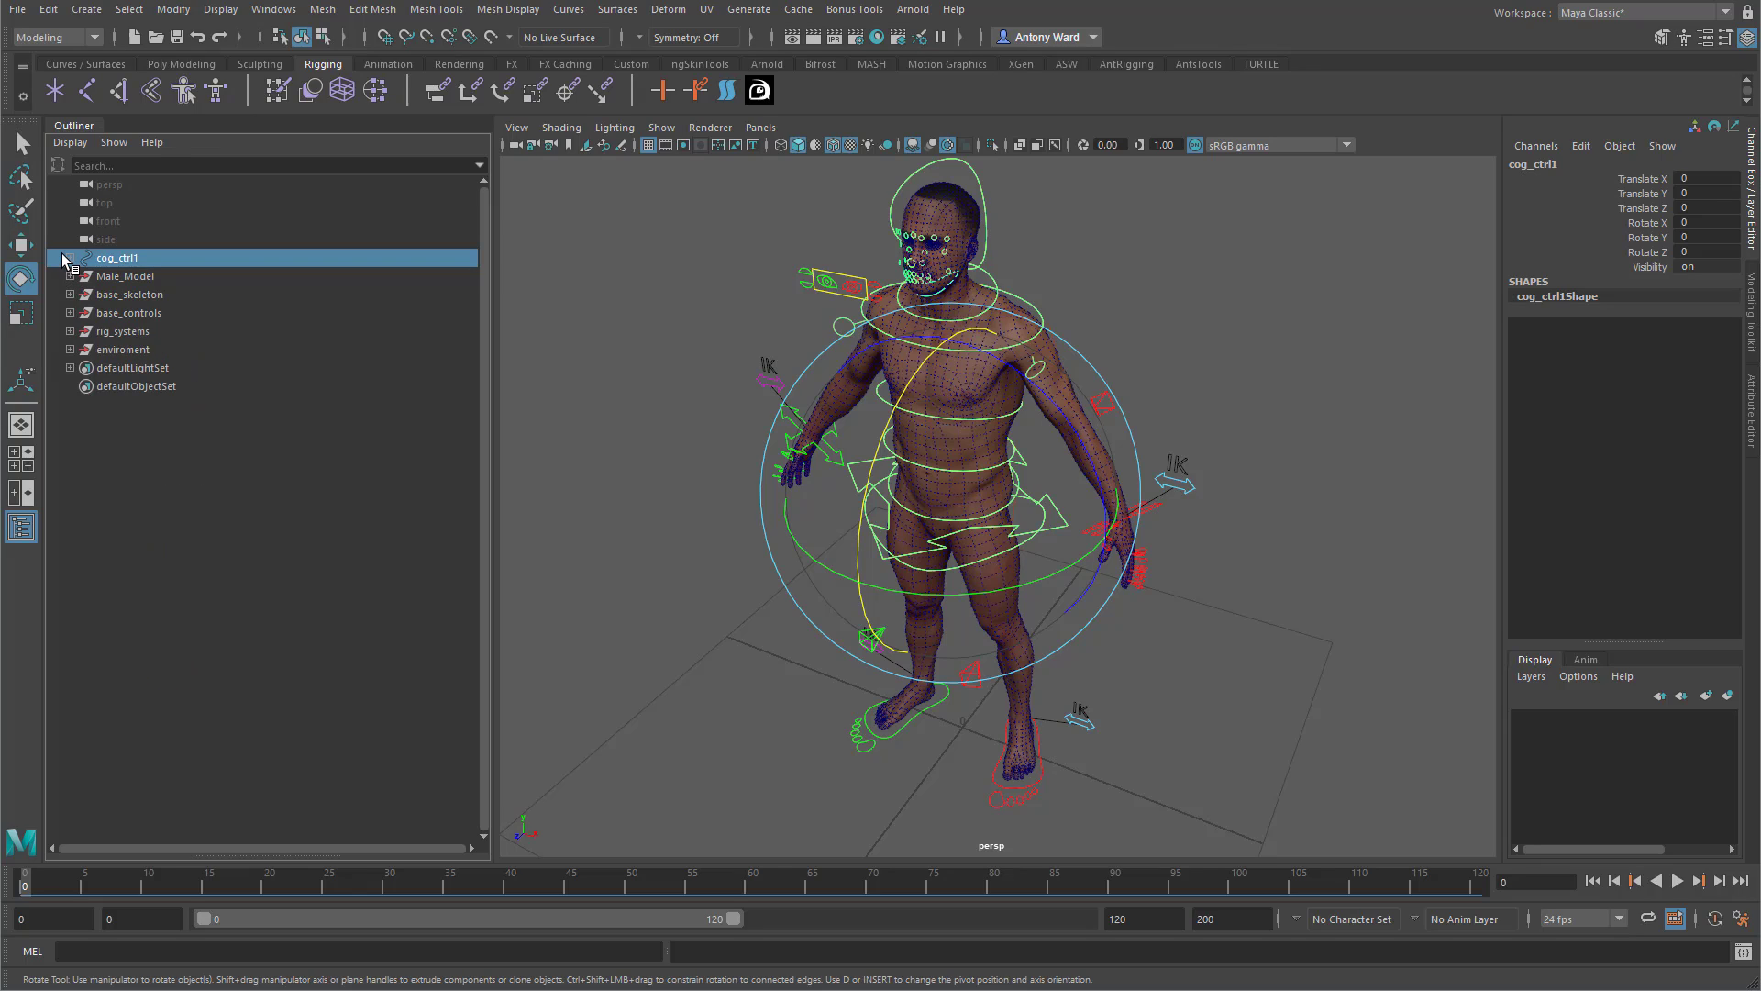
click(69, 258)
click(142, 276)
shift+click(142, 295)
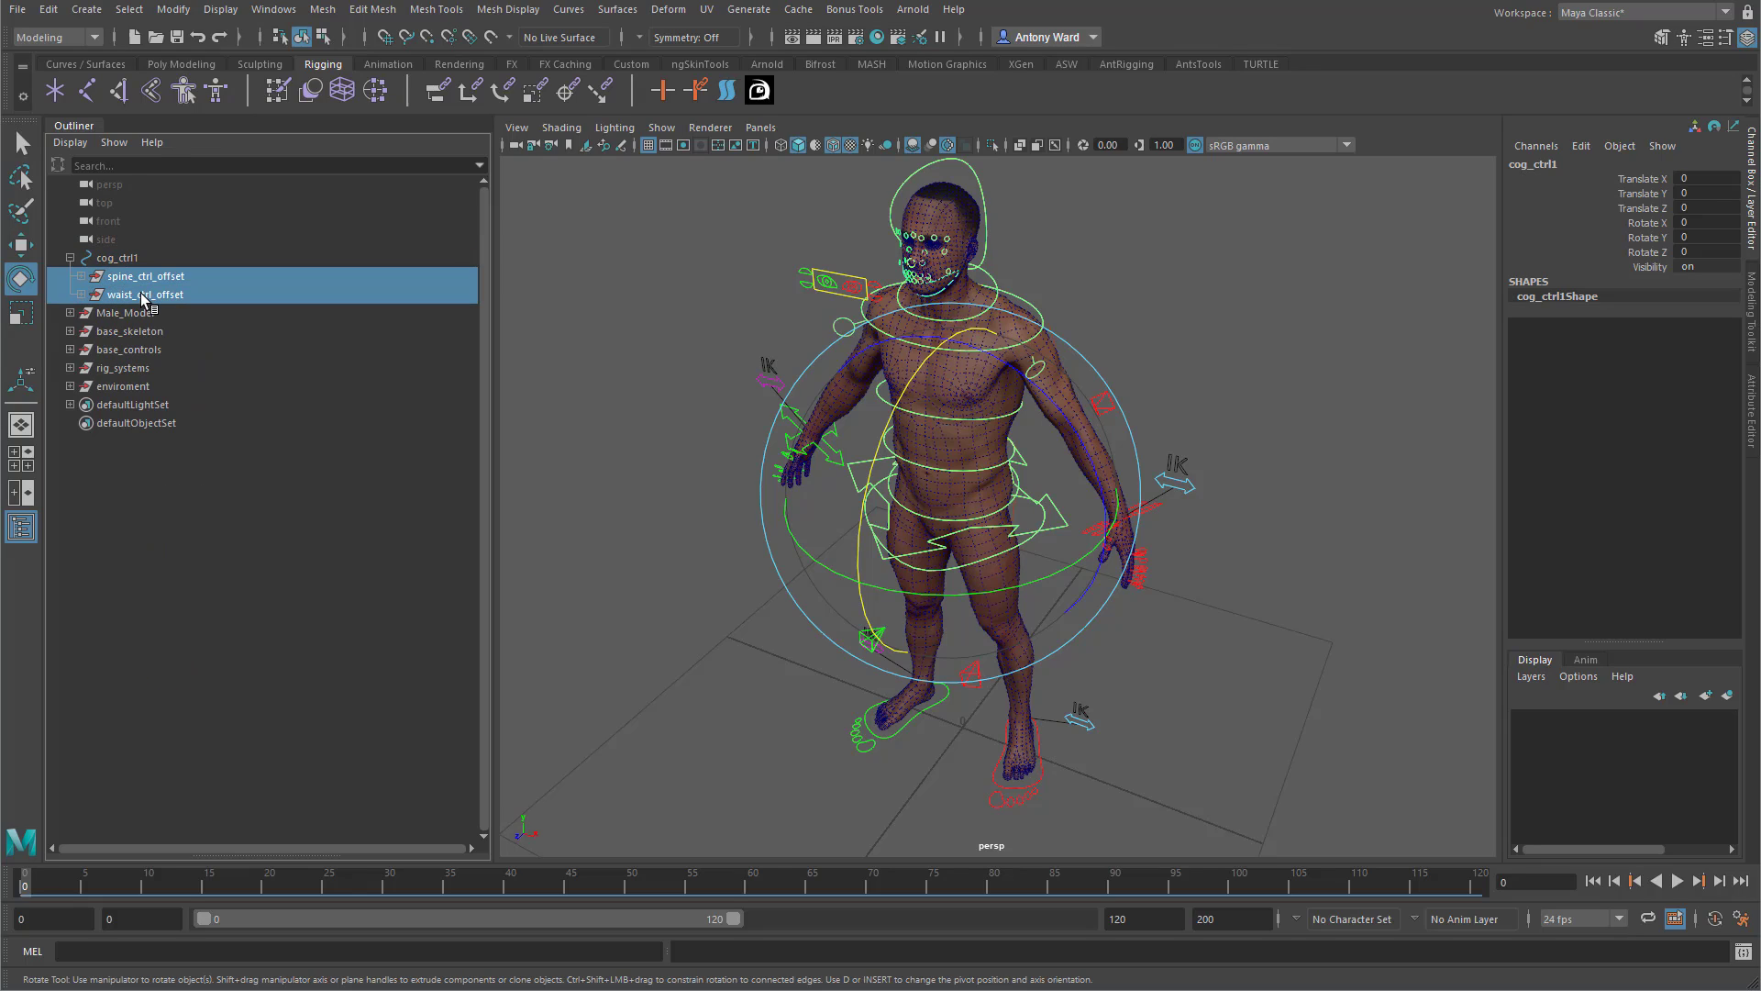
key(Delete)
Group cog_ctrl1 and centre the new group's pivot on the control.
click(136, 259)
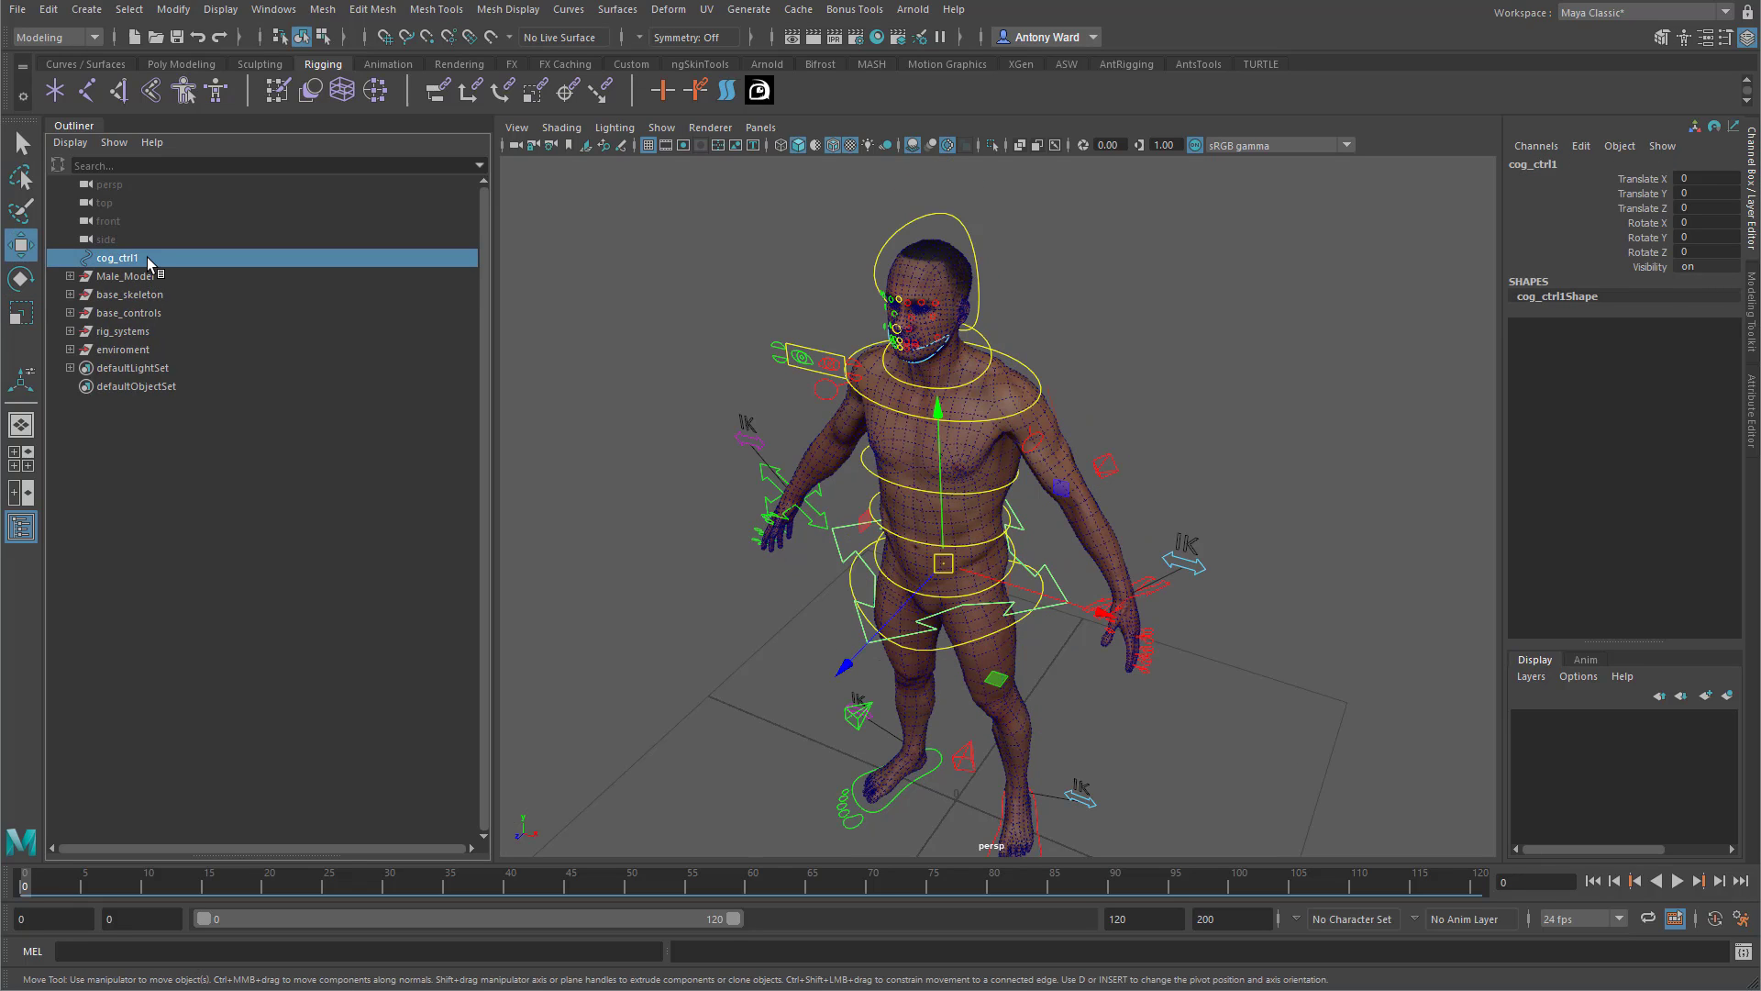
key(ctrl+g)
click(173, 9)
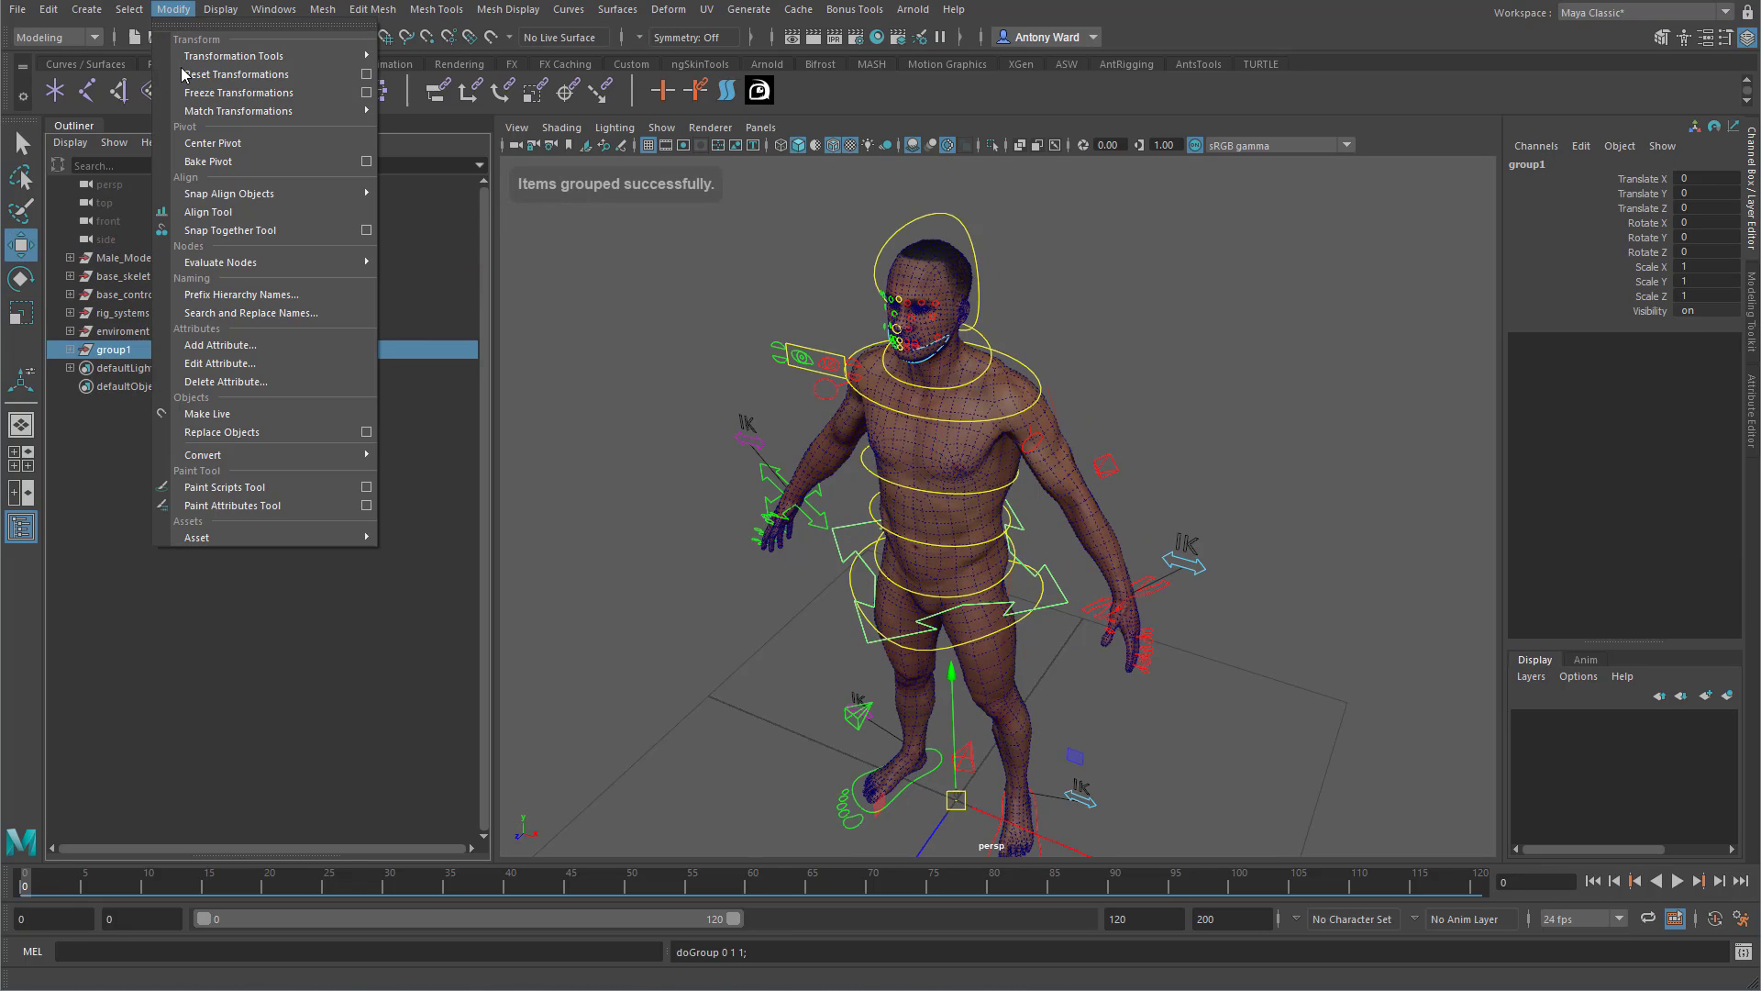
click(220, 143)
Examine the mouth and jaw controls on the face up close and the upper body as a whole.
alt+right_drag(712, 492, 1284, 562)
alt+middle_drag(899, 492, 950, 656)
alt+right_drag(944, 647, 1054, 609)
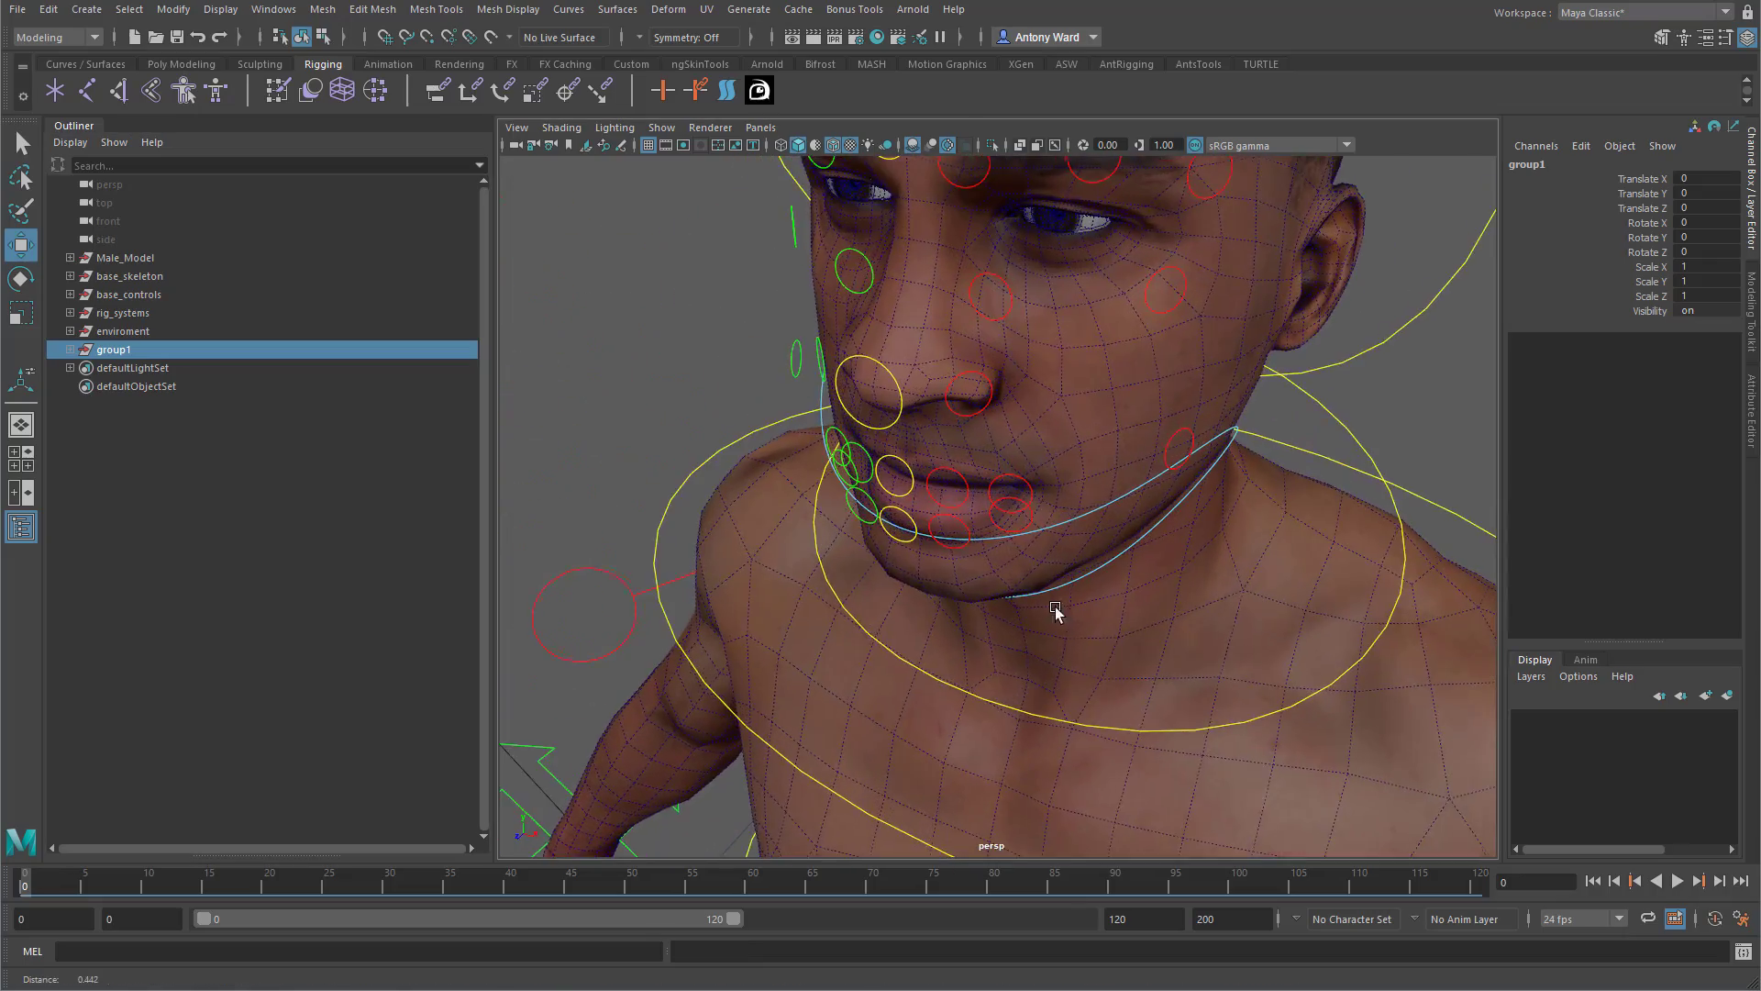
mouse_move(1054, 609)
alt+mouse_down()
mouse_move(1065, 534)
mouse_move(1061, 617)
alt+mouse_up()
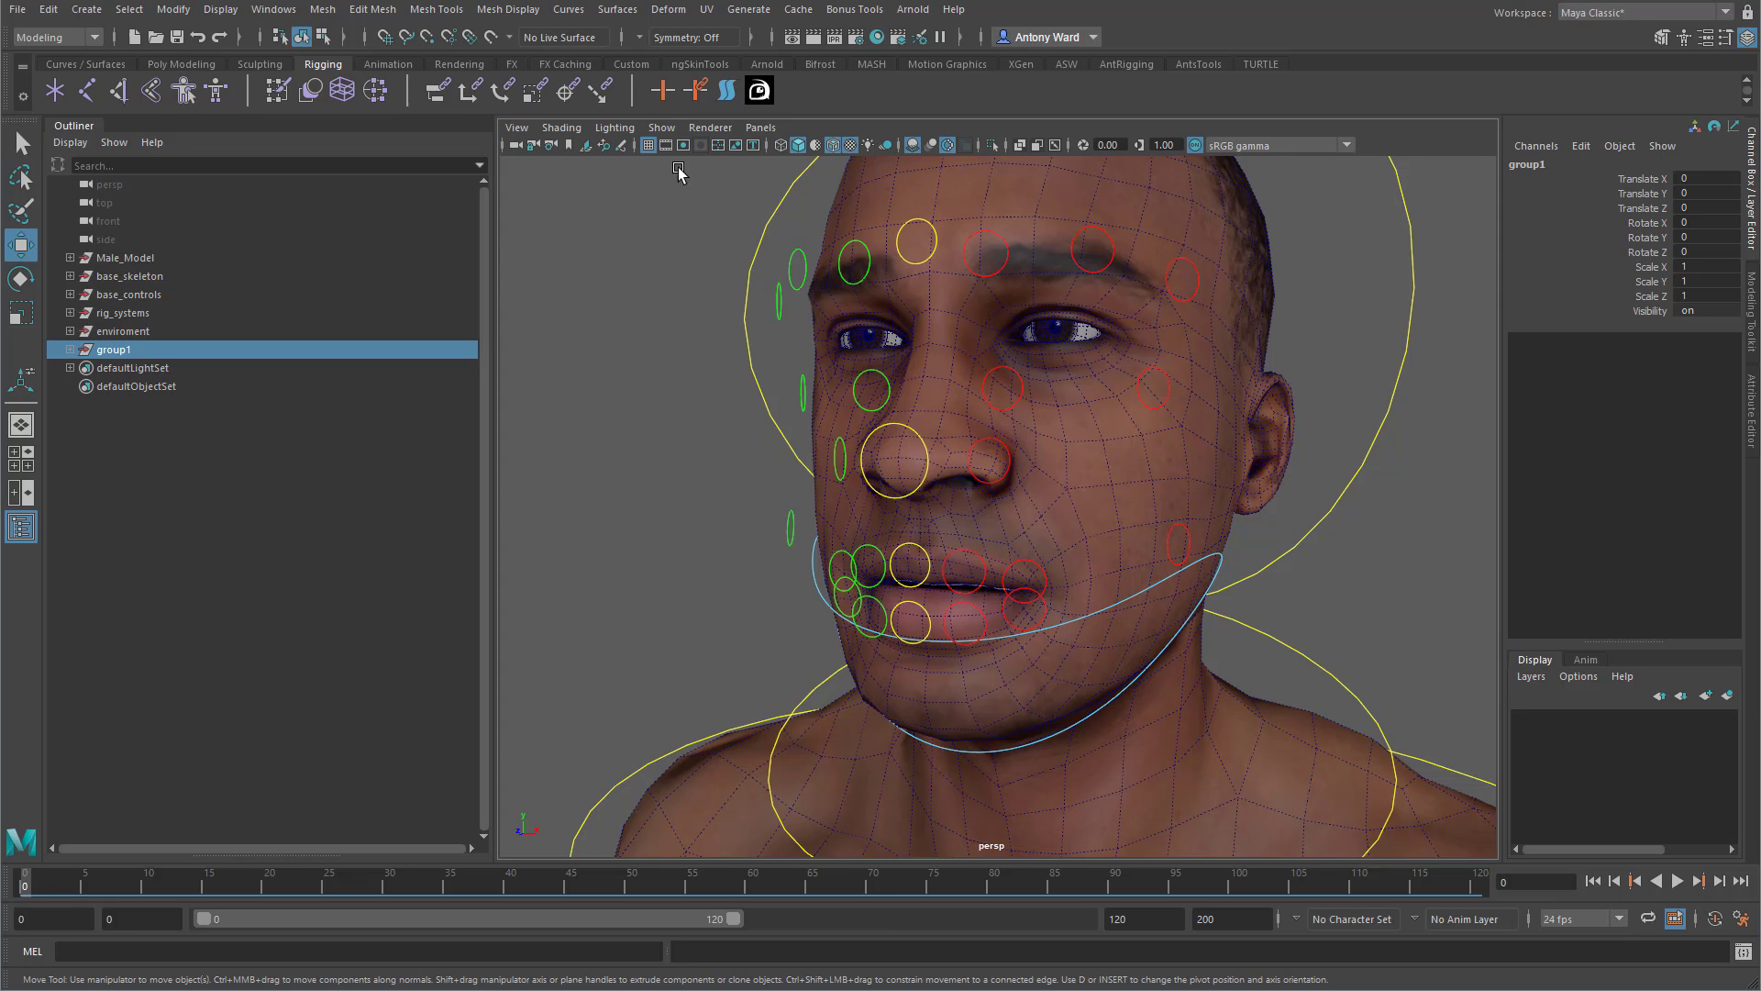
alt+drag(1258, 706, 1208, 758)
alt+right_drag(1207, 758, 944, 725)
alt+middle_drag(945, 724, 955, 558)
alt+right_drag(1105, 686, 1029, 677)
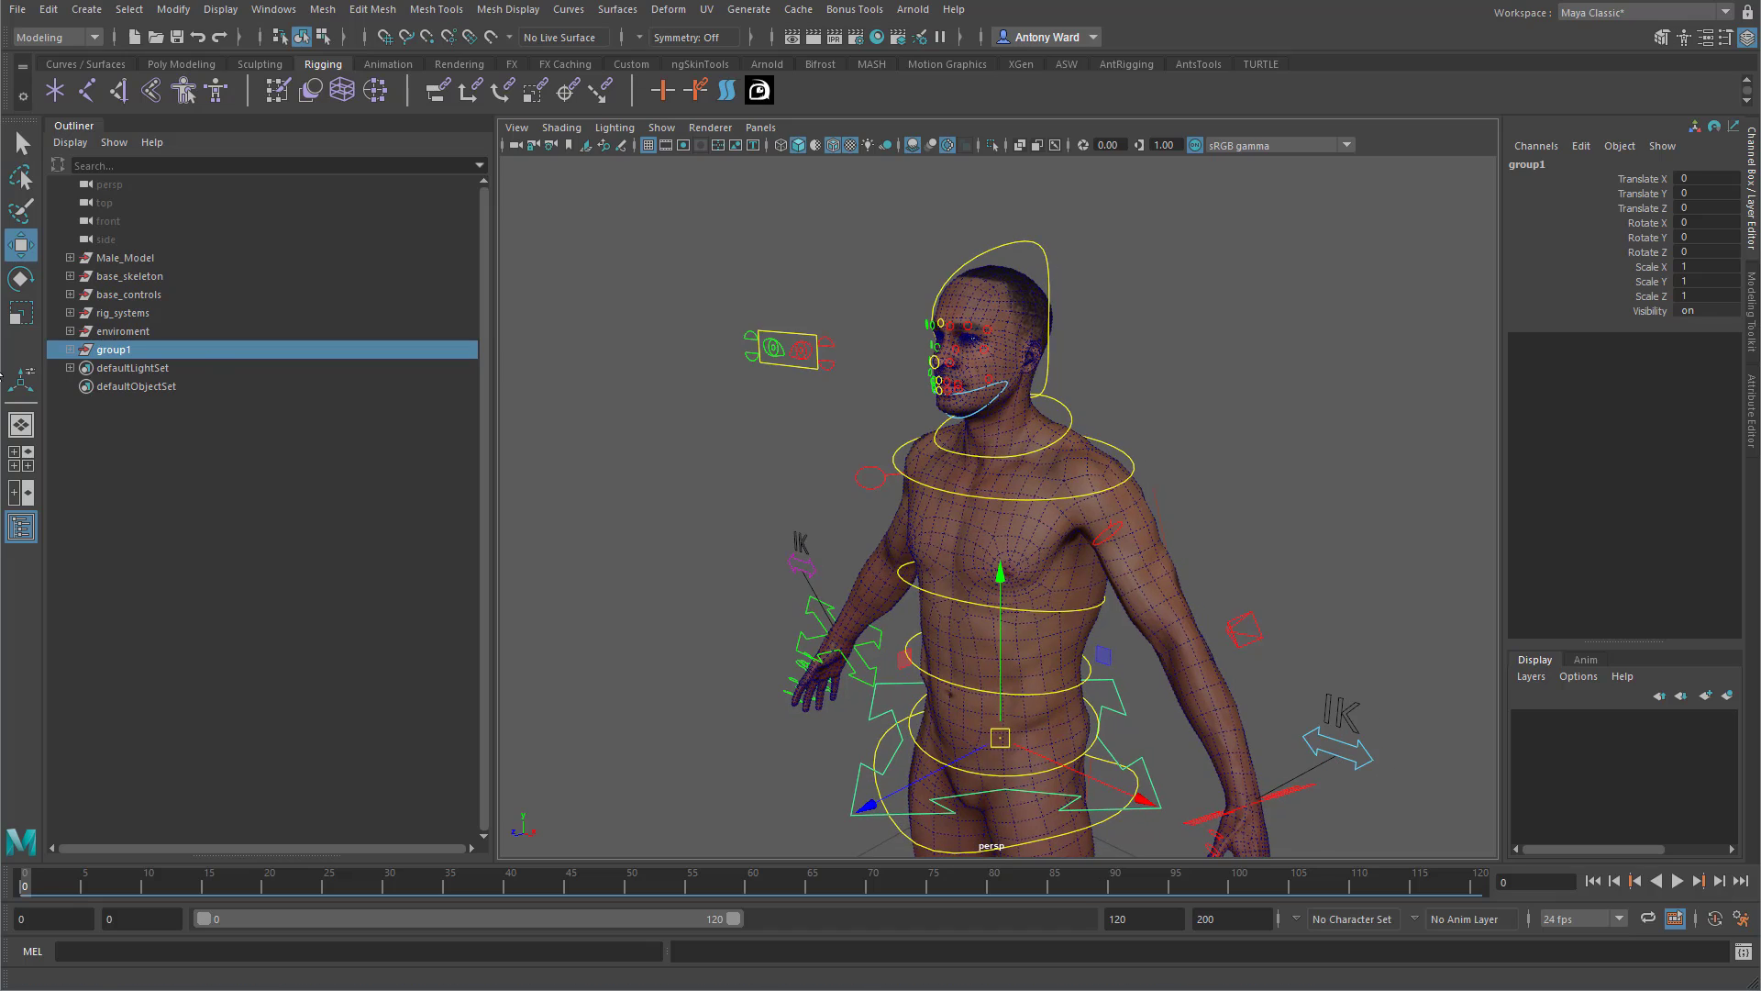
Rotate cog_ctrl1 inside group1 by 90 degrees in X so that it stands upright.
click(70, 349)
click(127, 367)
key(e)
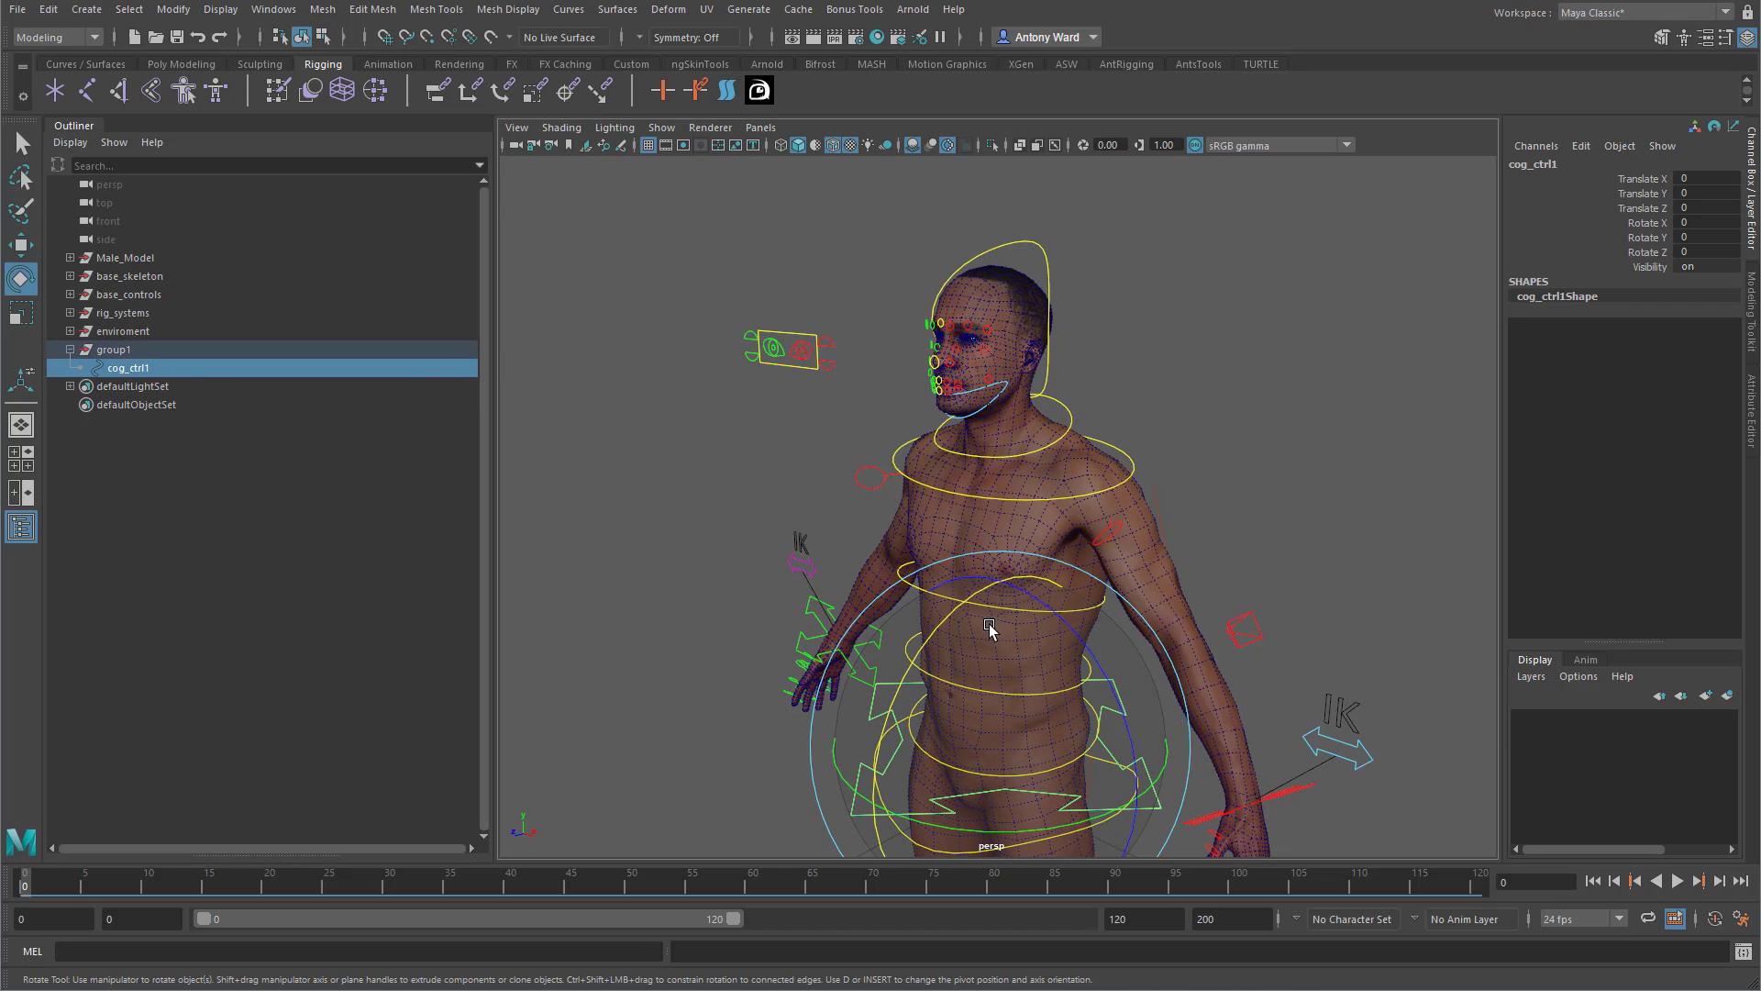
drag(988, 627, 928, 695)
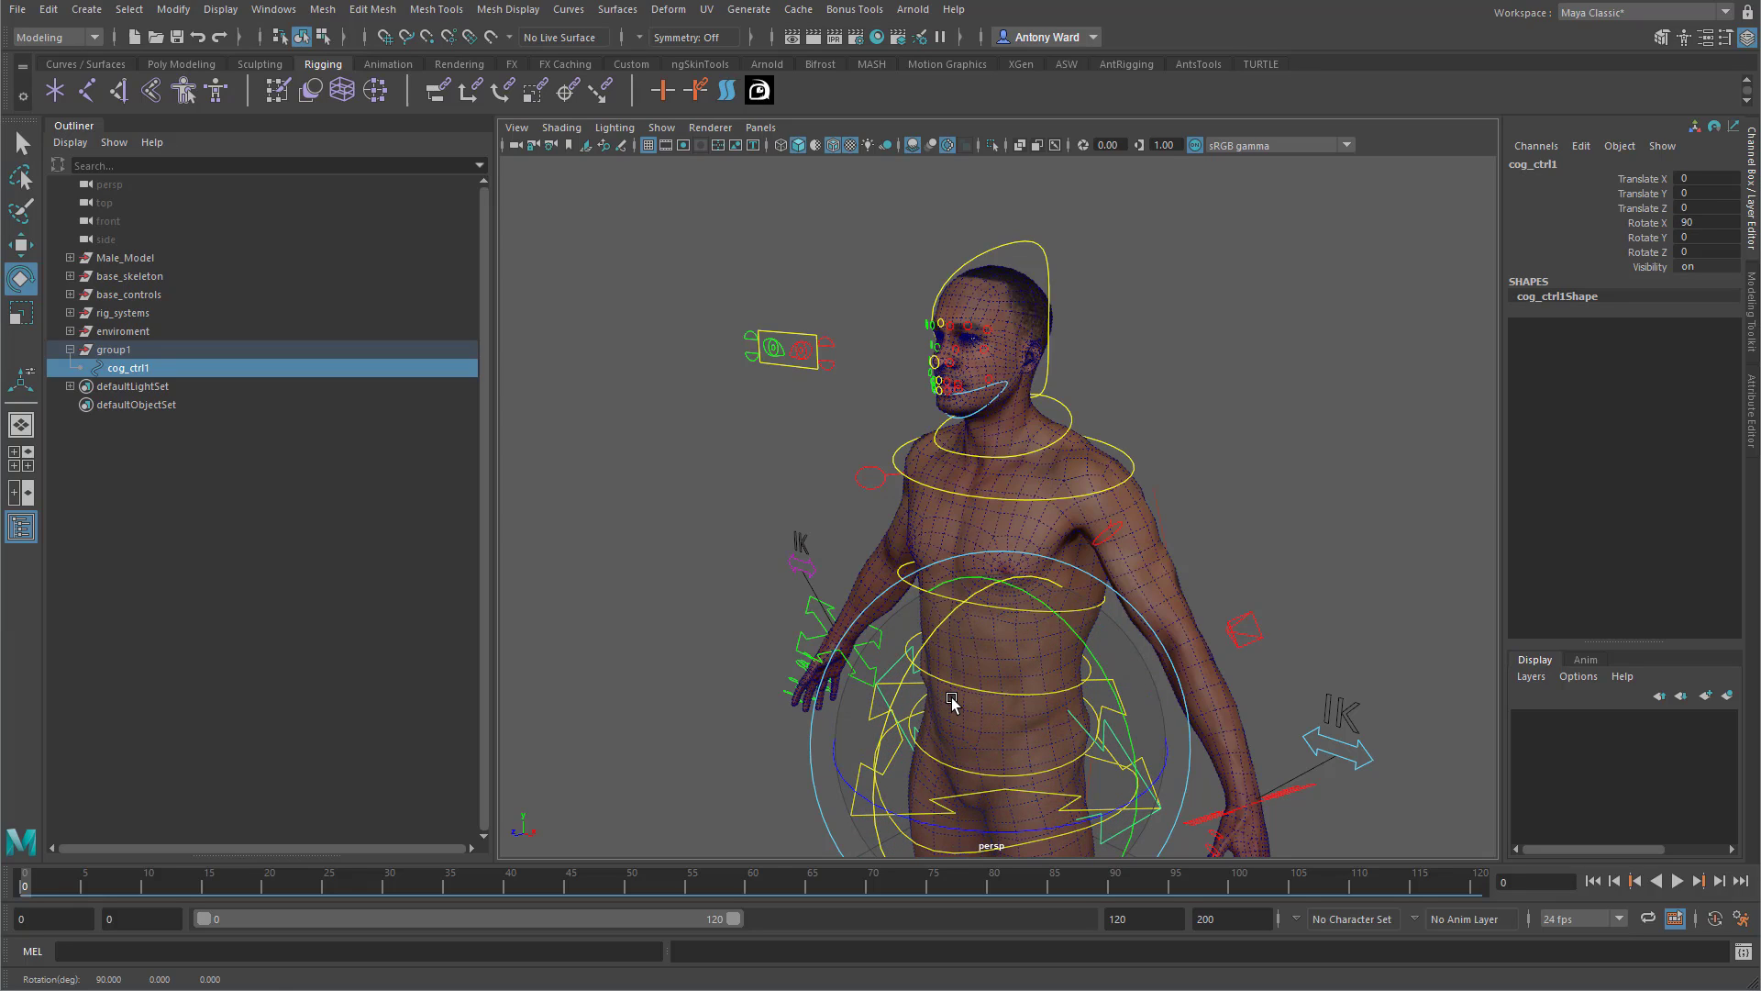
Raise group1 to the head at Translate Y 0.677, bring it forward to Translate Z 0.15 and scale it uniformly to 0.061.
key(w)
click(160, 351)
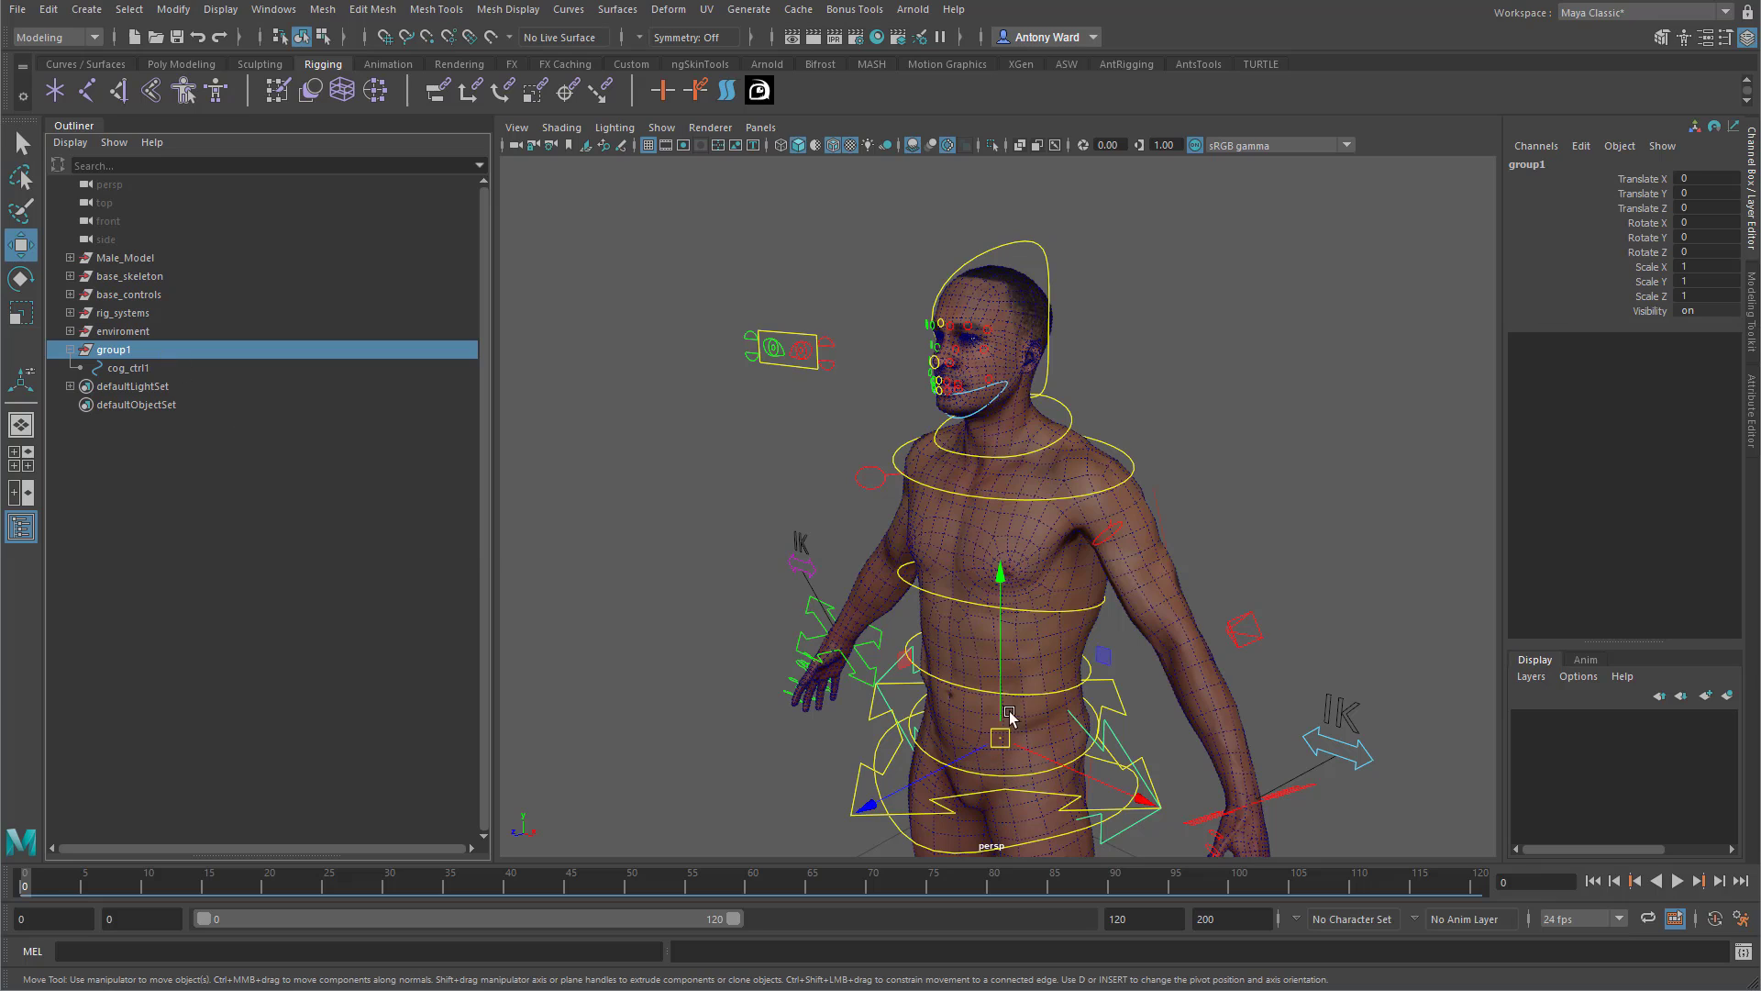
drag(1001, 708, 373, 346)
scroll(953, 346, up, 8)
key(r)
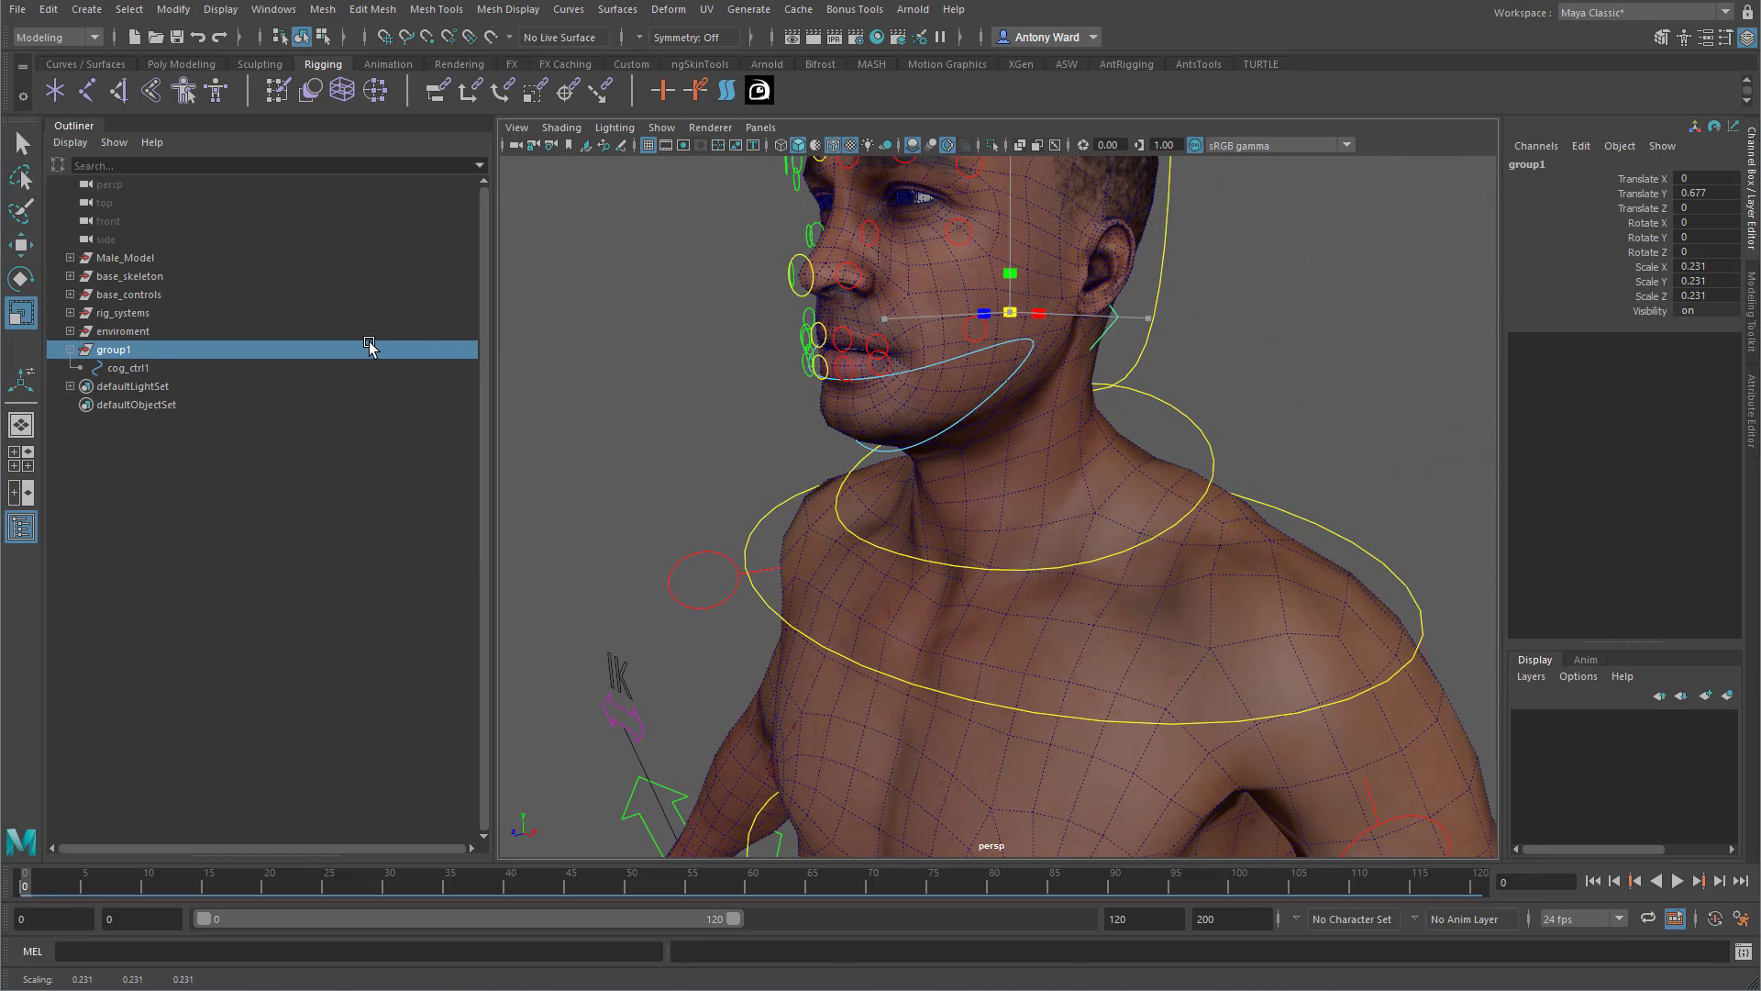
key(w)
drag(954, 318, 714, 343)
key(r)
Move group1 beside the mouth to Translate X 0.064 and Y 0.663, and scale it uniformly to 0.036.
alt+drag(740, 424, 827, 401)
alt+middle_drag(826, 401, 822, 498)
alt+right_drag(822, 499, 888, 498)
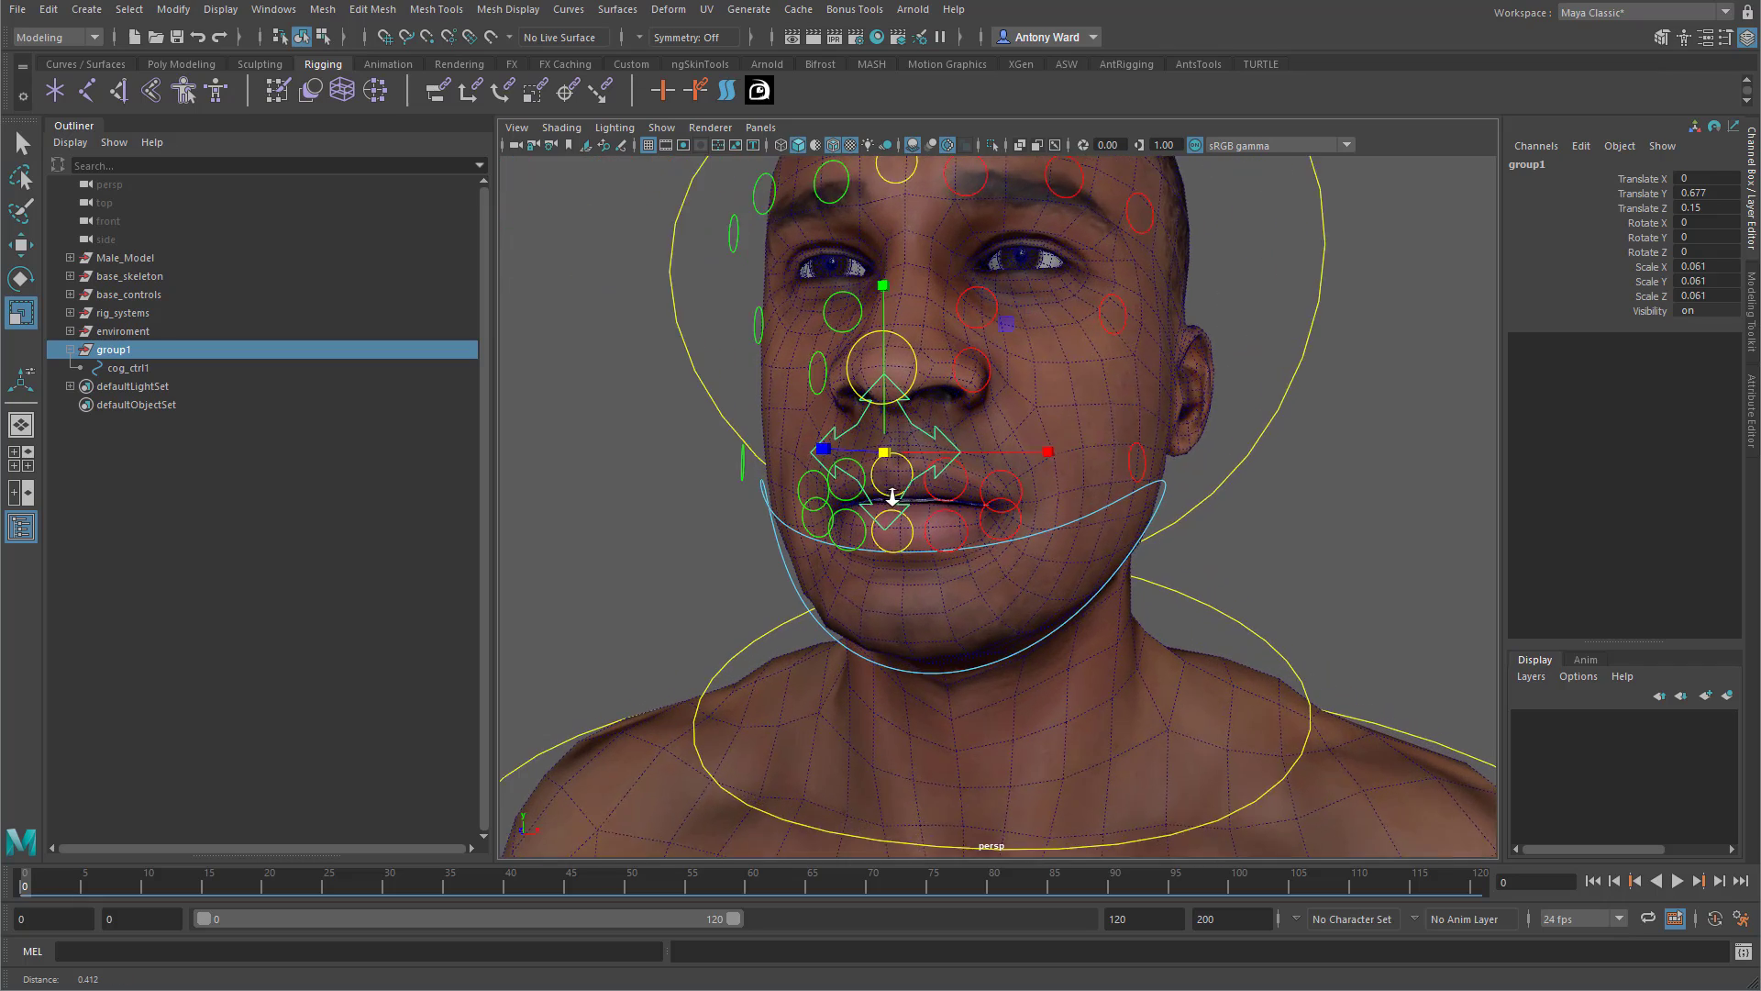
alt+drag(888, 498, 924, 506)
alt+right_drag(924, 506, 946, 502)
alt+middle_drag(946, 501, 1000, 473)
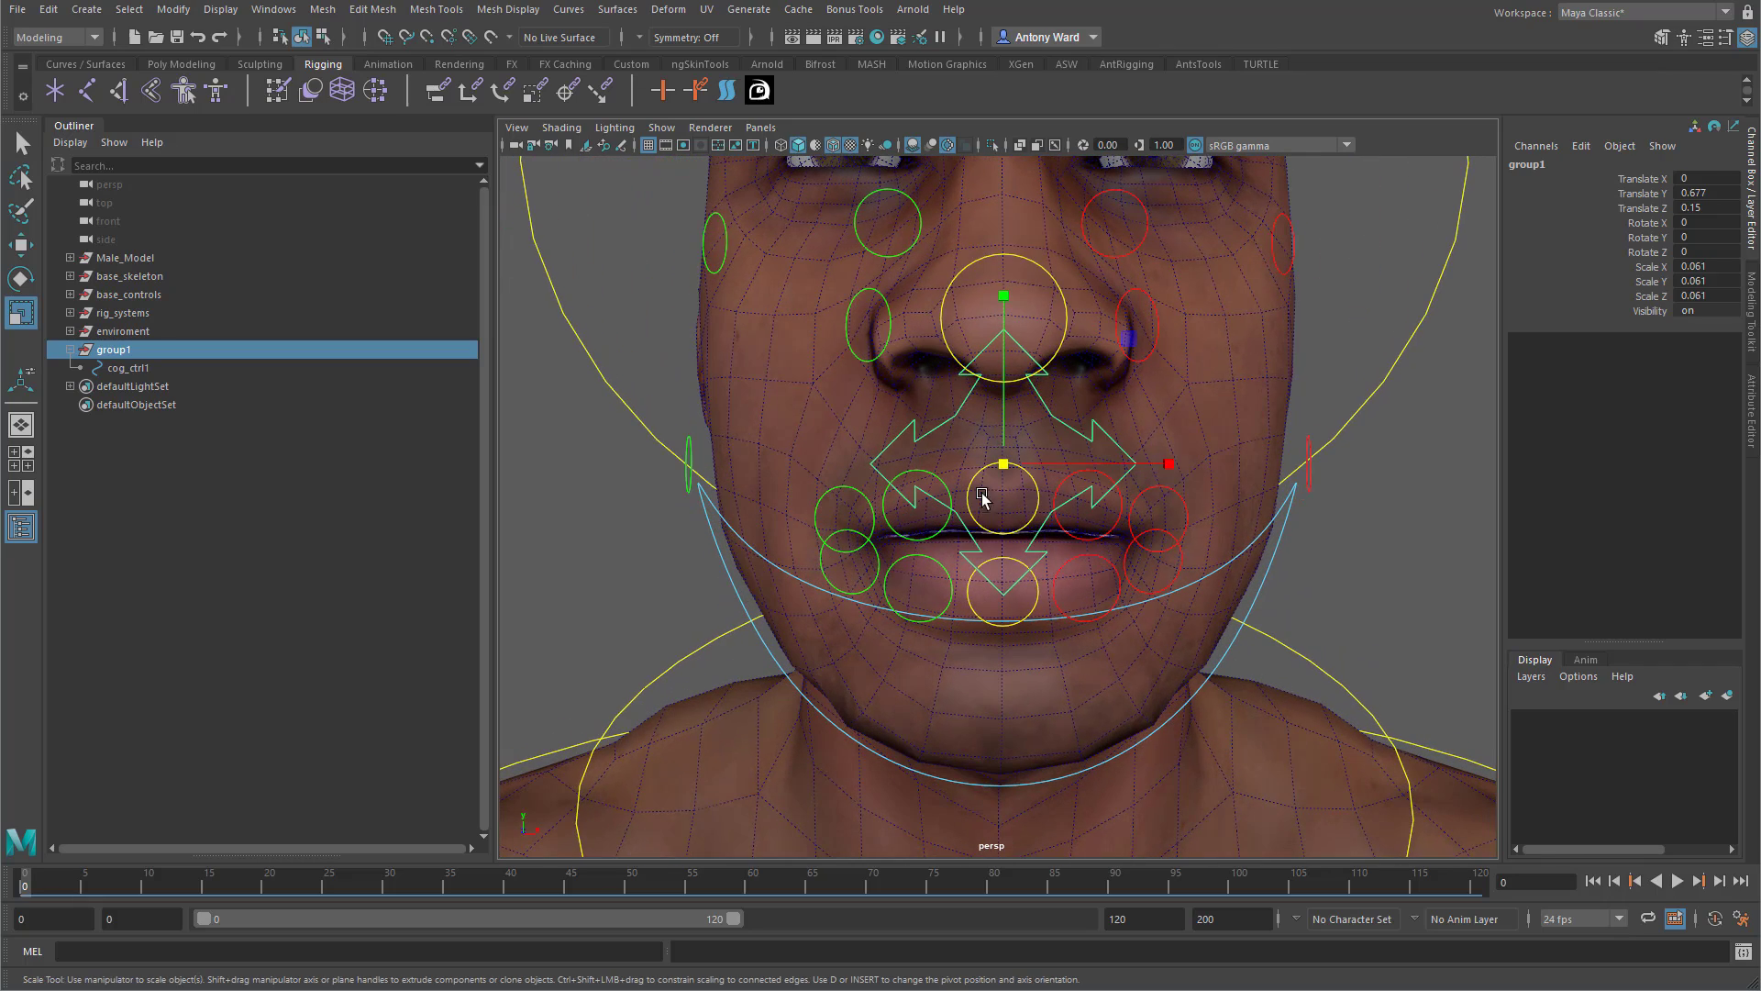
key(w)
drag(1001, 415, 709, 639)
key(r)
drag(840, 630, 787, 633)
Bring group1 closer to the cheek at Translate X 0.056 and Translate Z 0.129.
key(w)
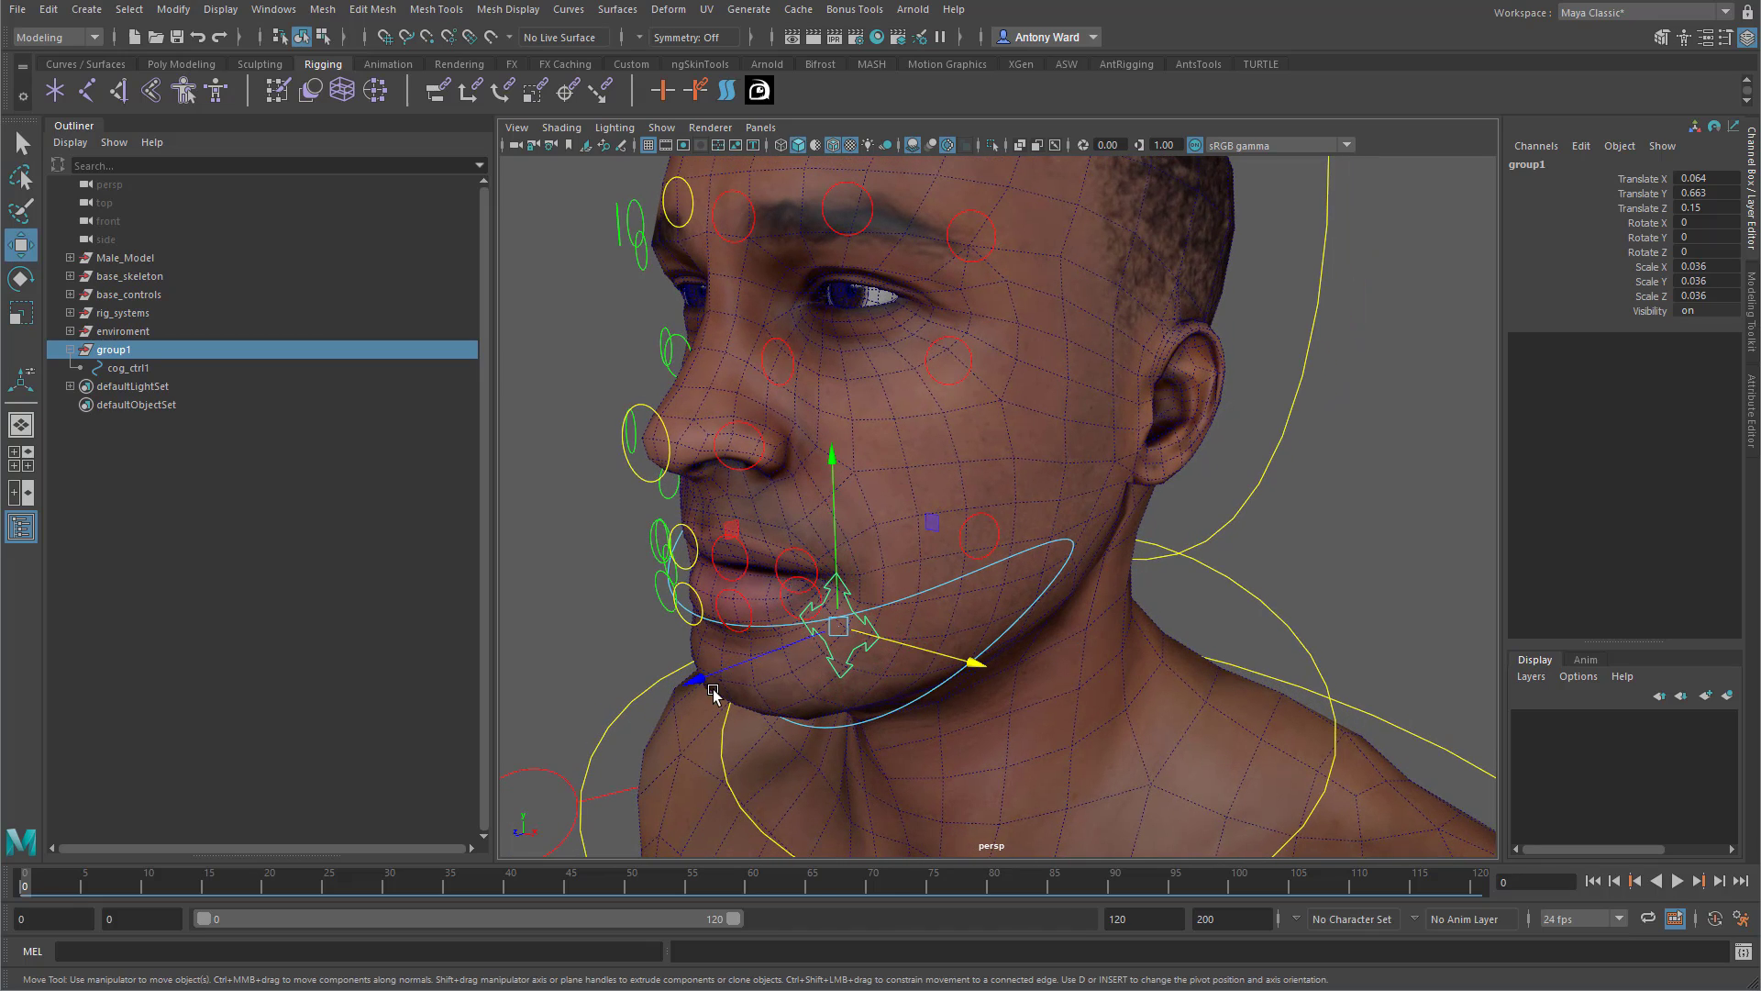
drag(695, 676, 1204, 683)
alt+right_drag(1204, 683, 1266, 683)
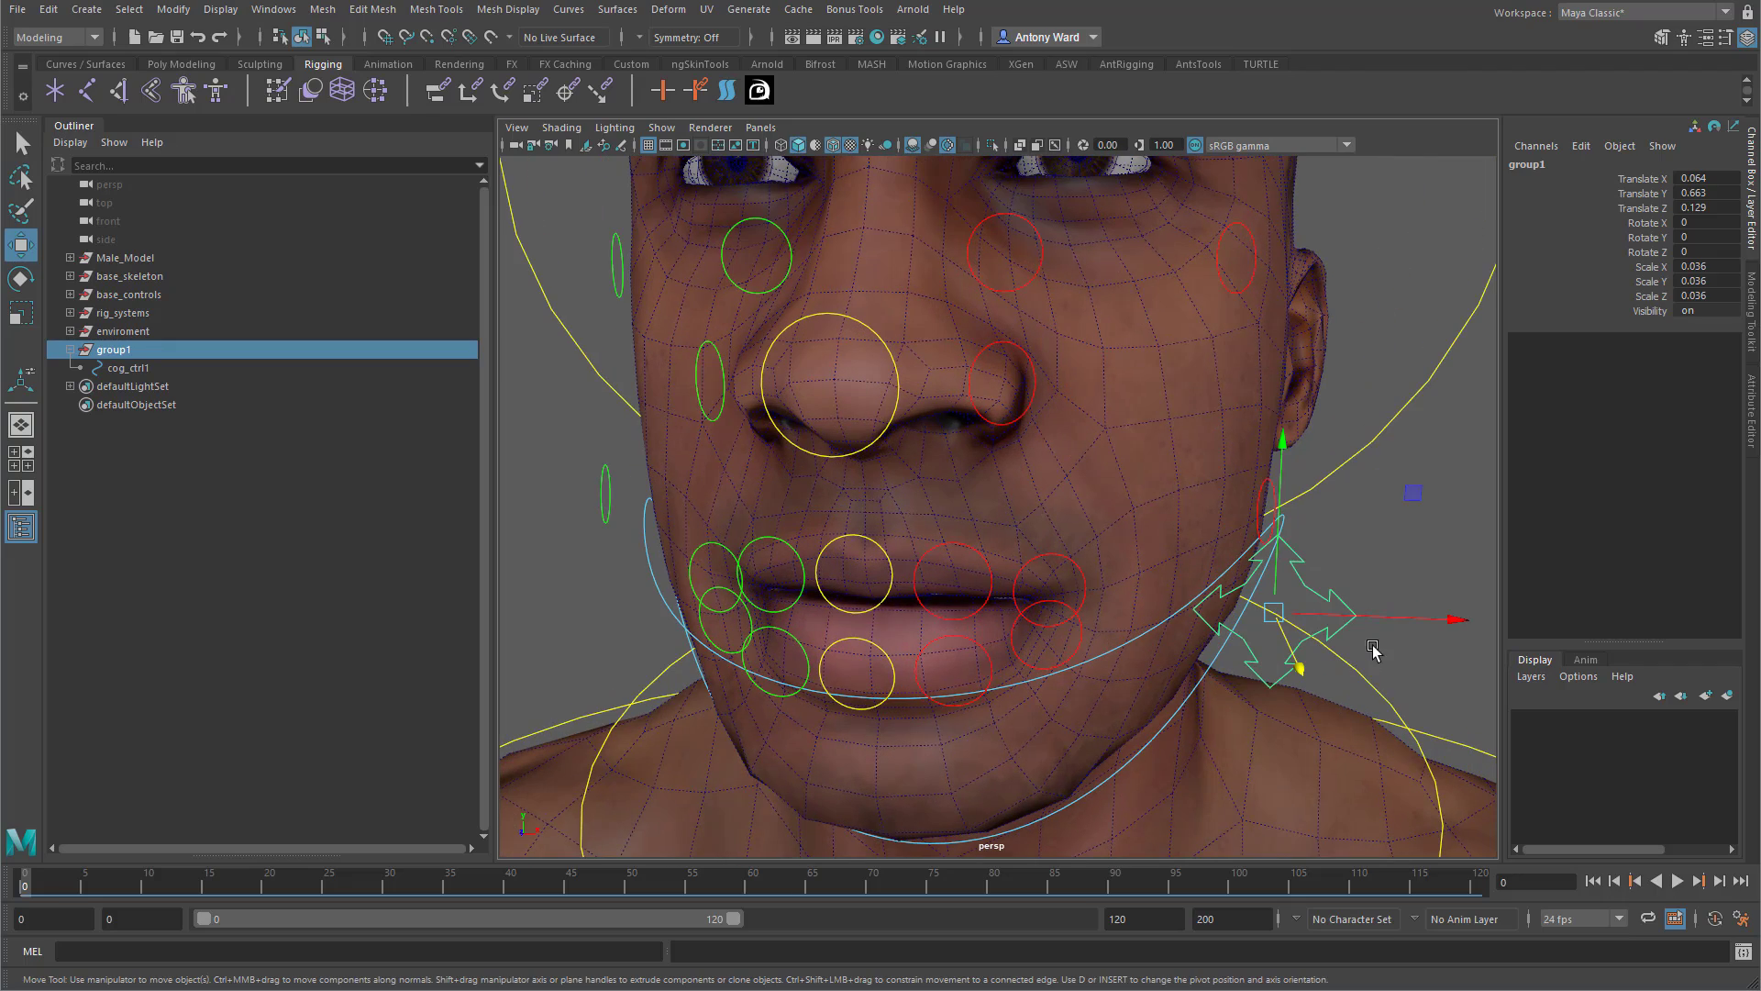
drag(1400, 617, 972, 633)
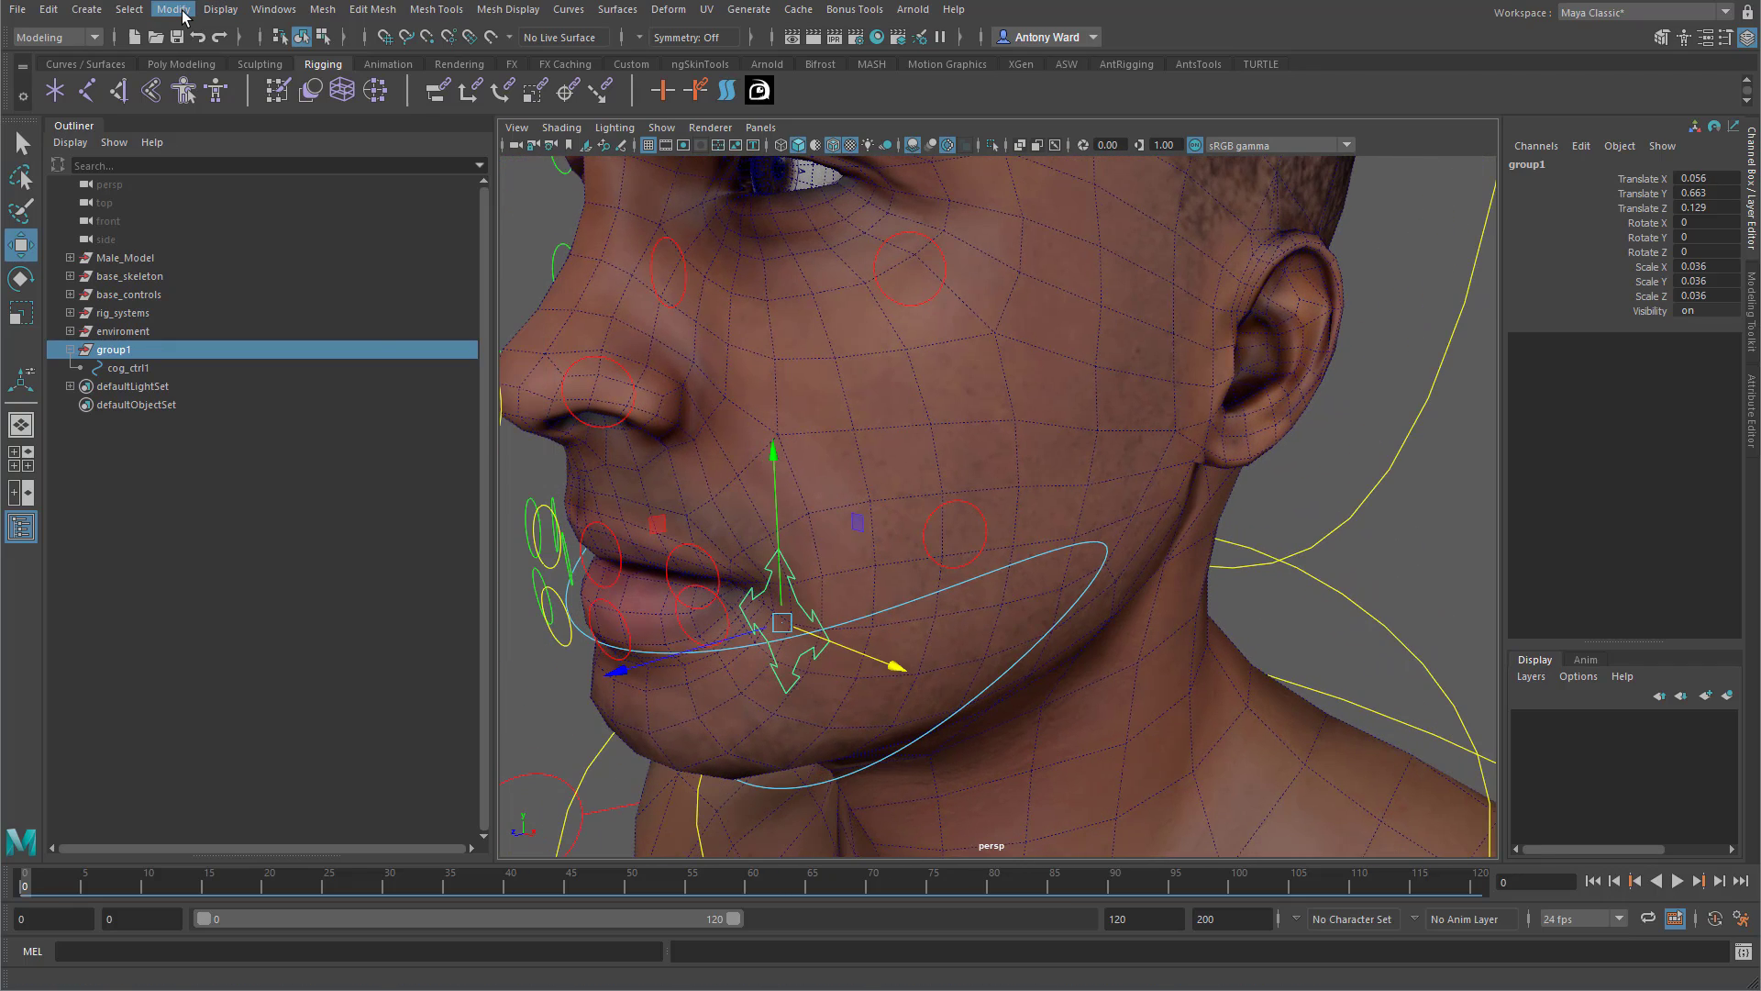
Try to freeze group1's transformations with only Scale enabled.
click(173, 9)
click(358, 93)
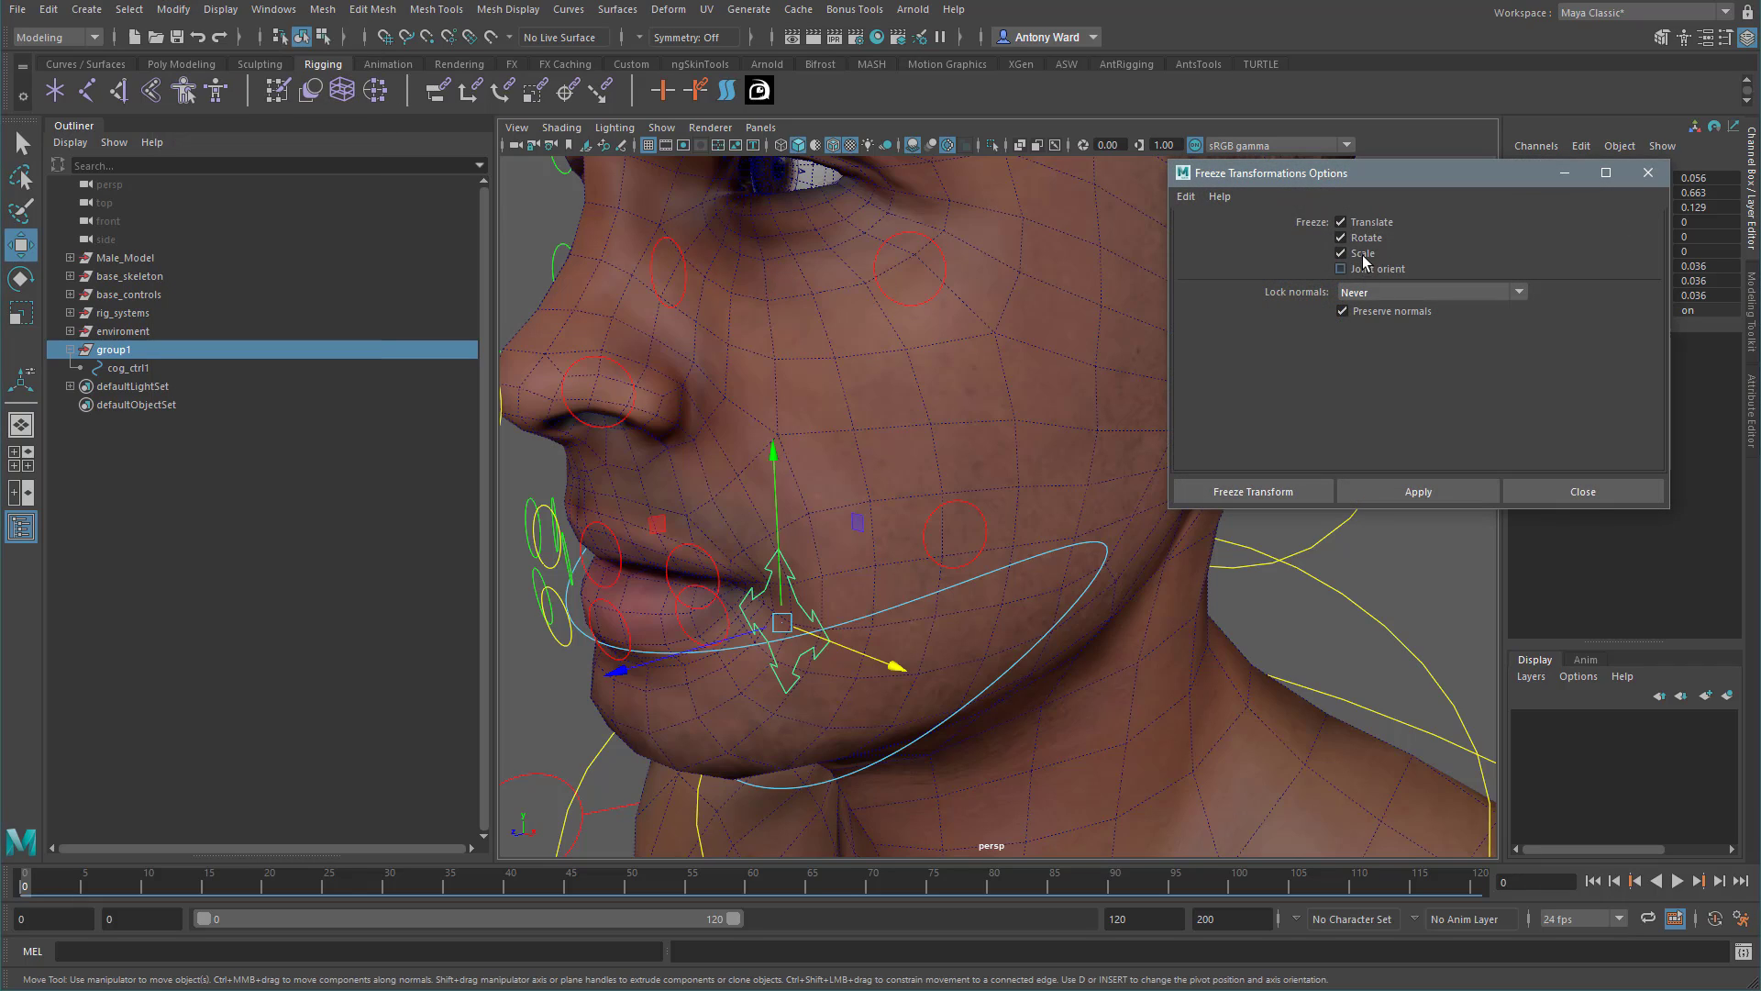
click(1409, 482)
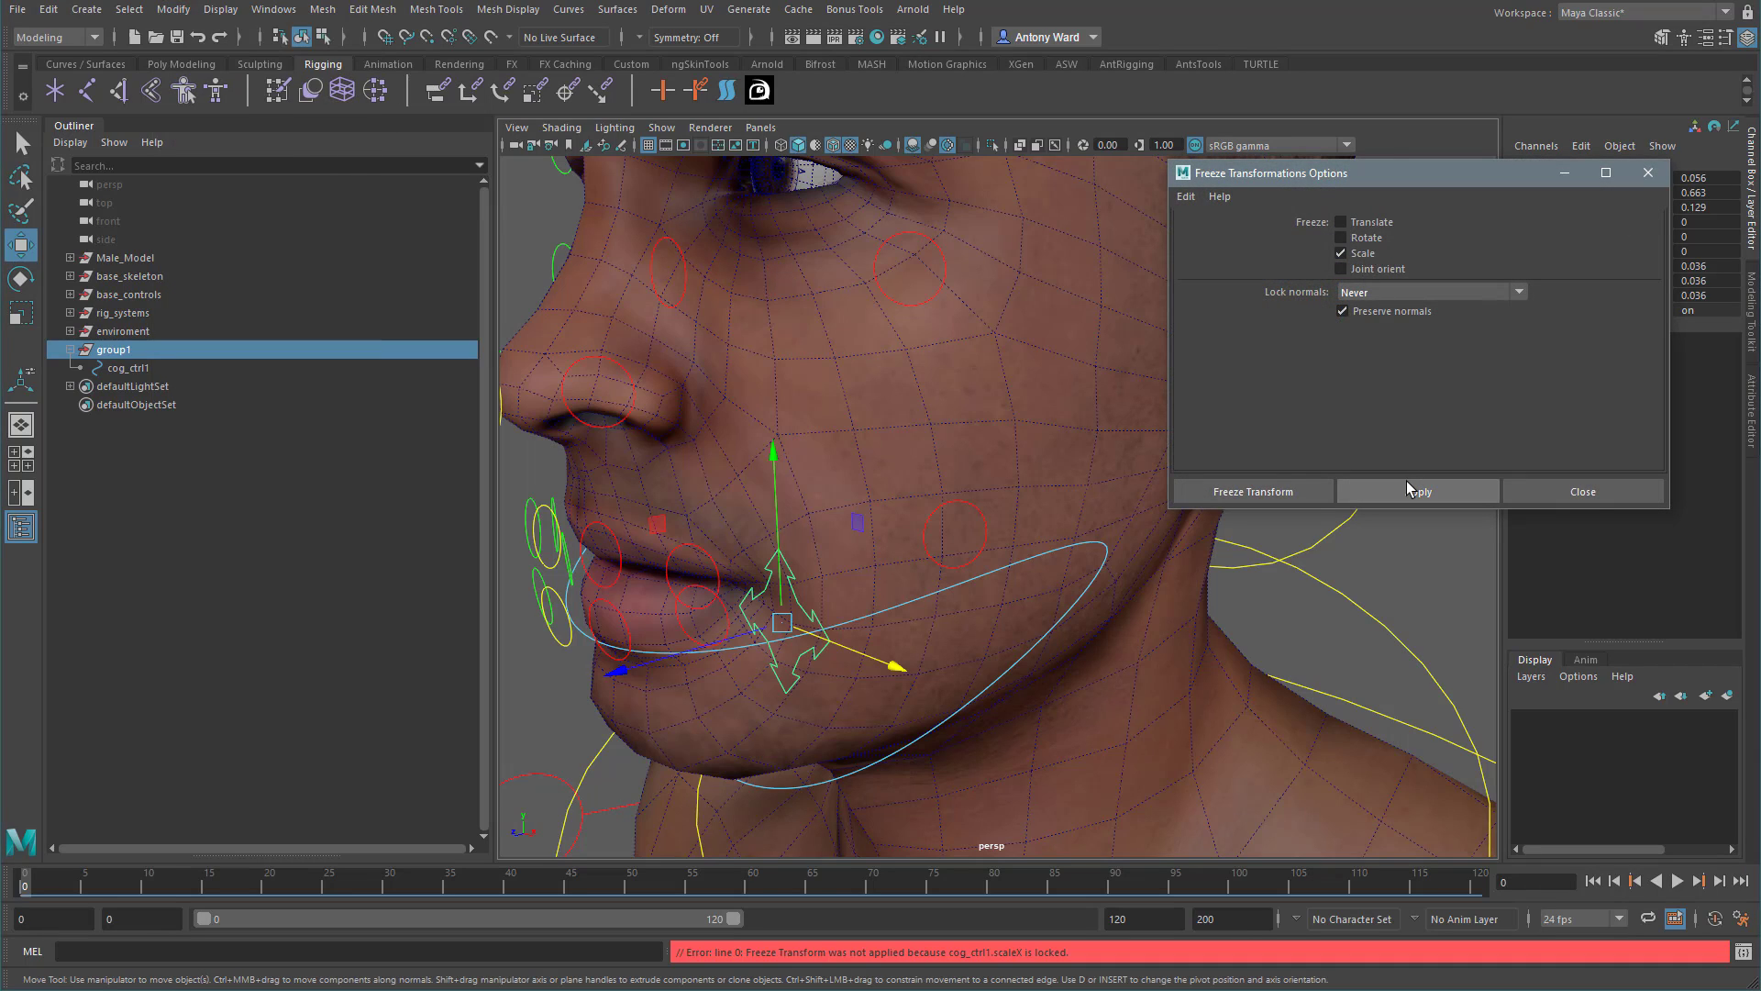
click(1530, 490)
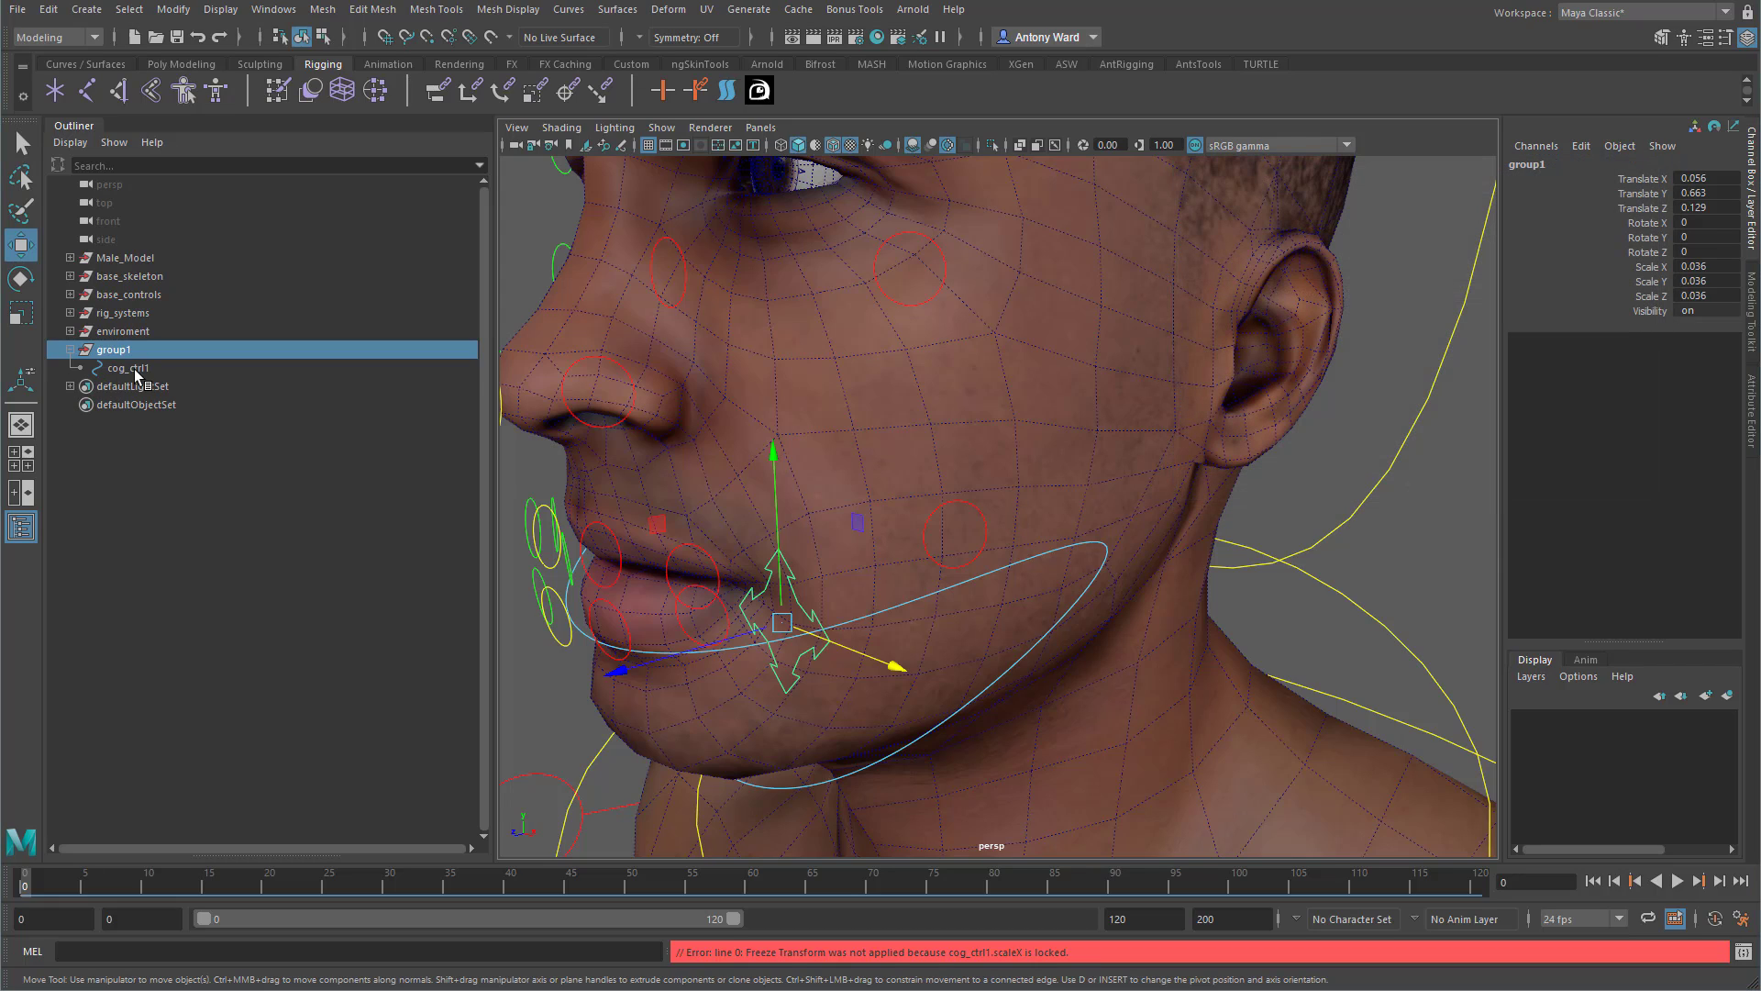
Make the hidden Scale X, Scale Y and Scale Z channels of cog_ctrl1 keyable with Channel Control.
key(Down)
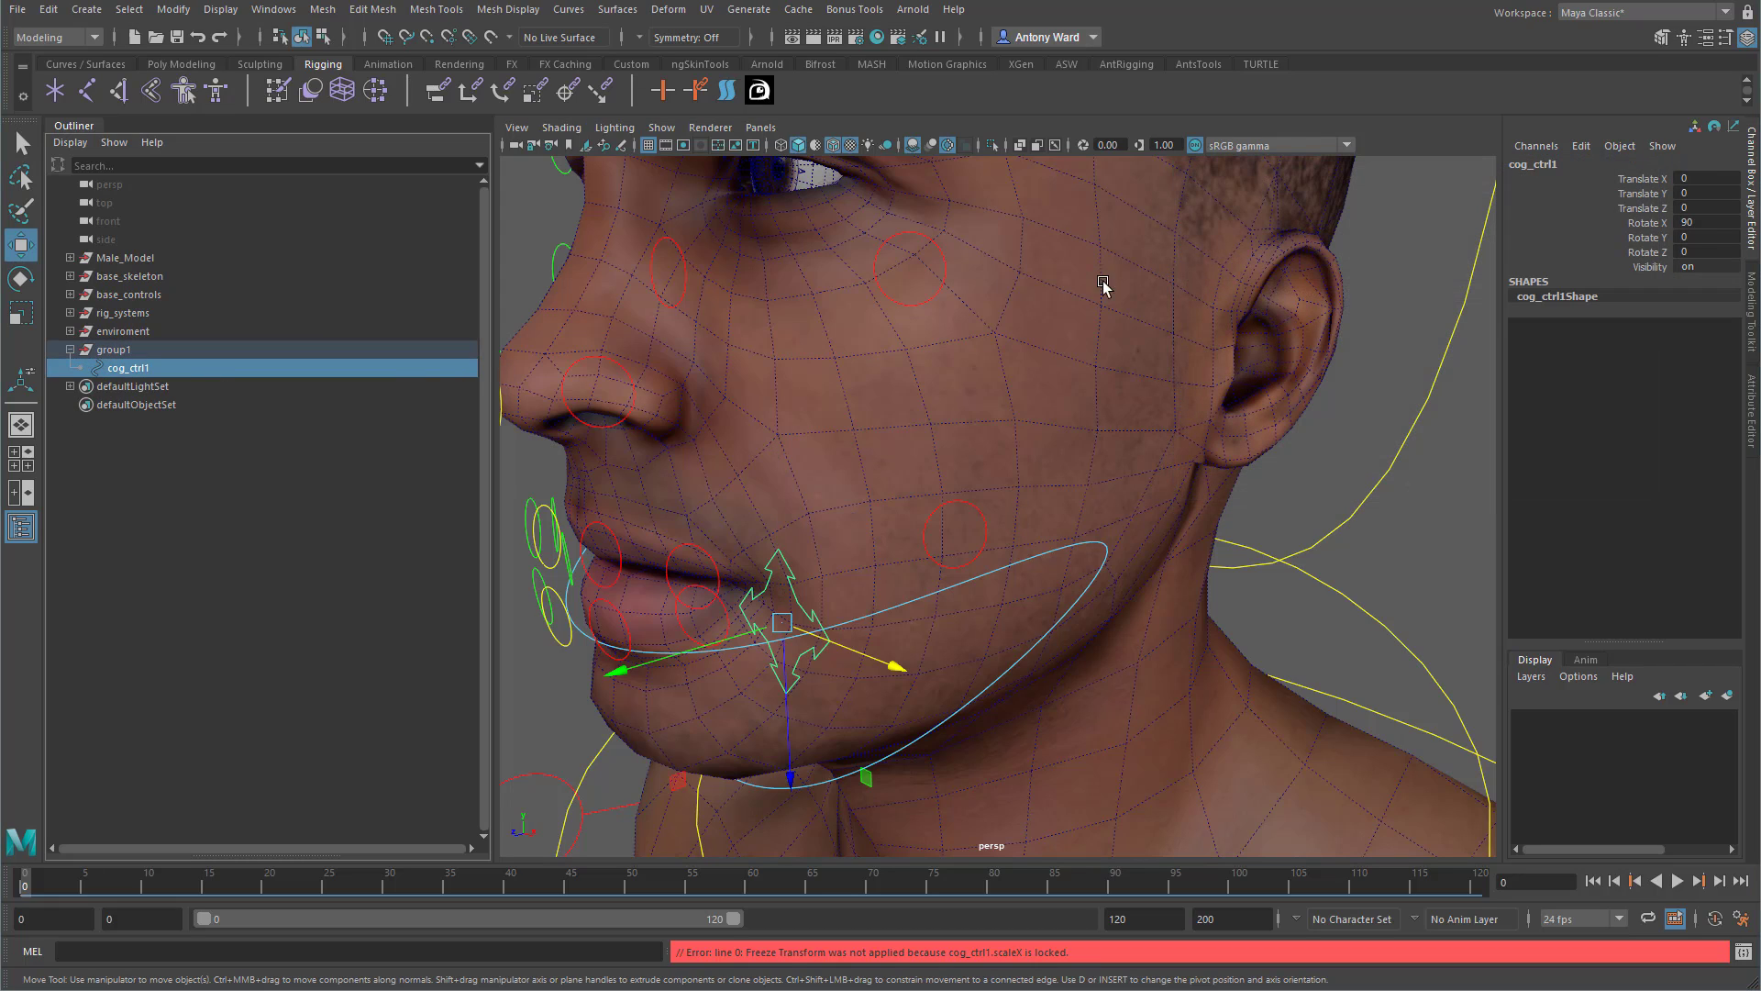
click(287, 11)
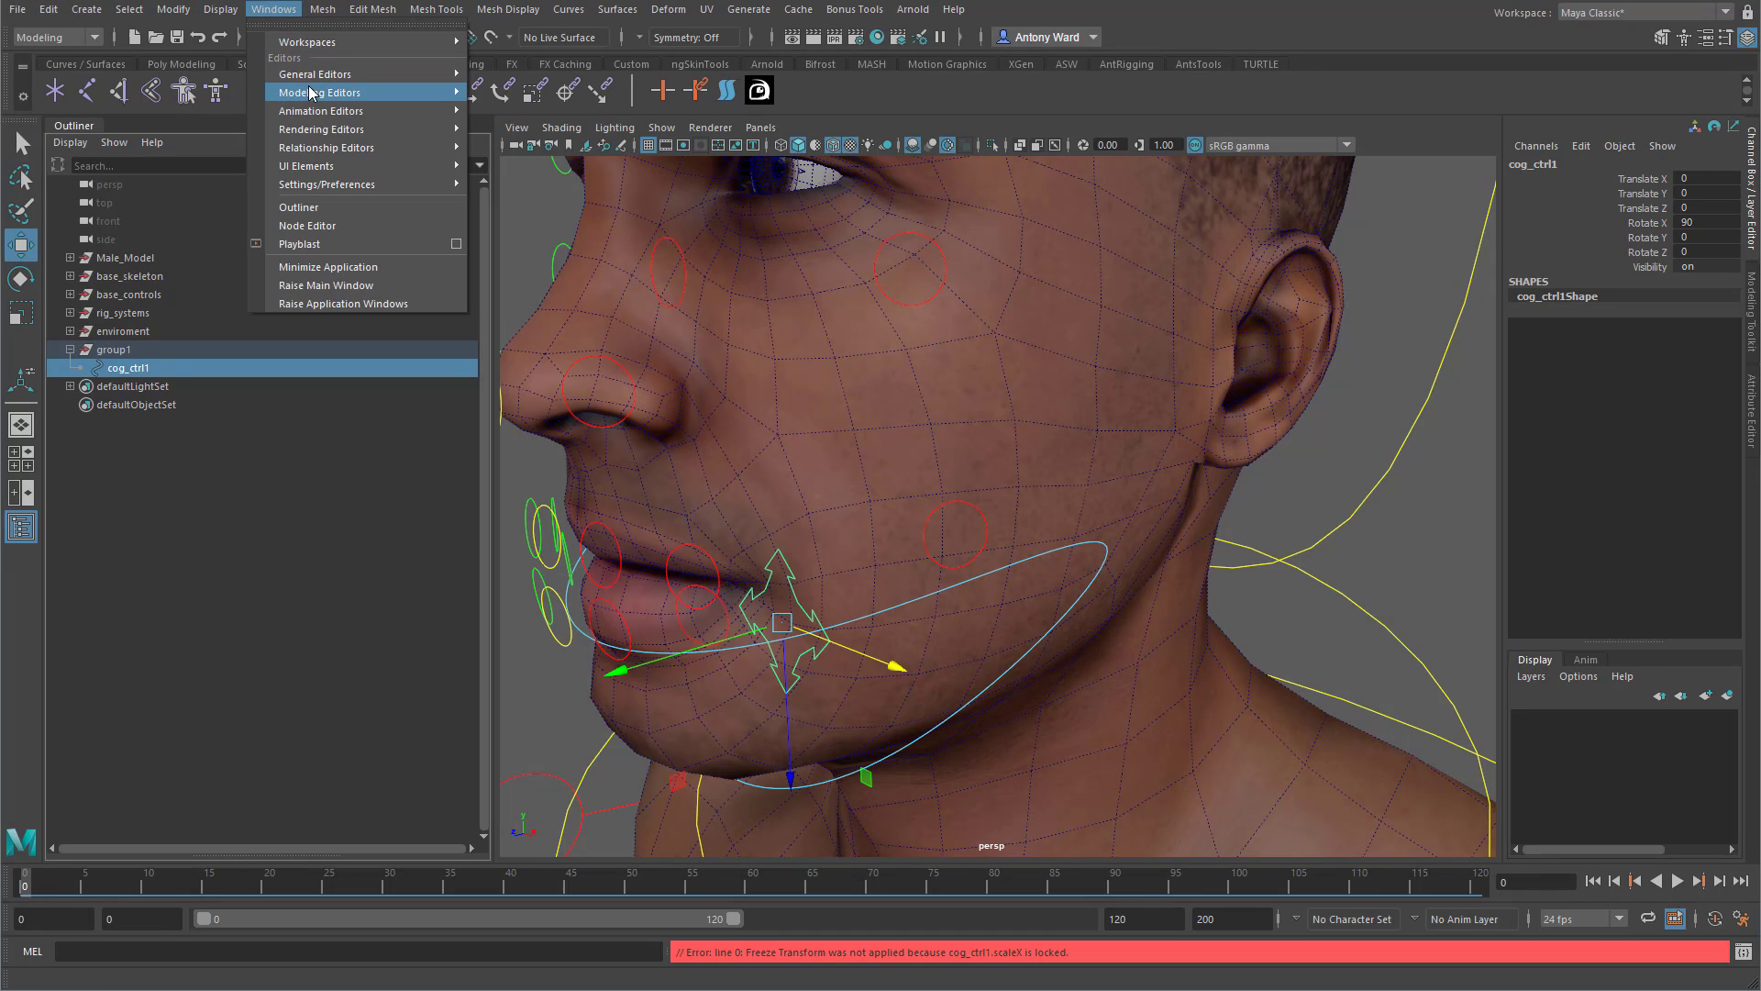
mouse_move(347, 74)
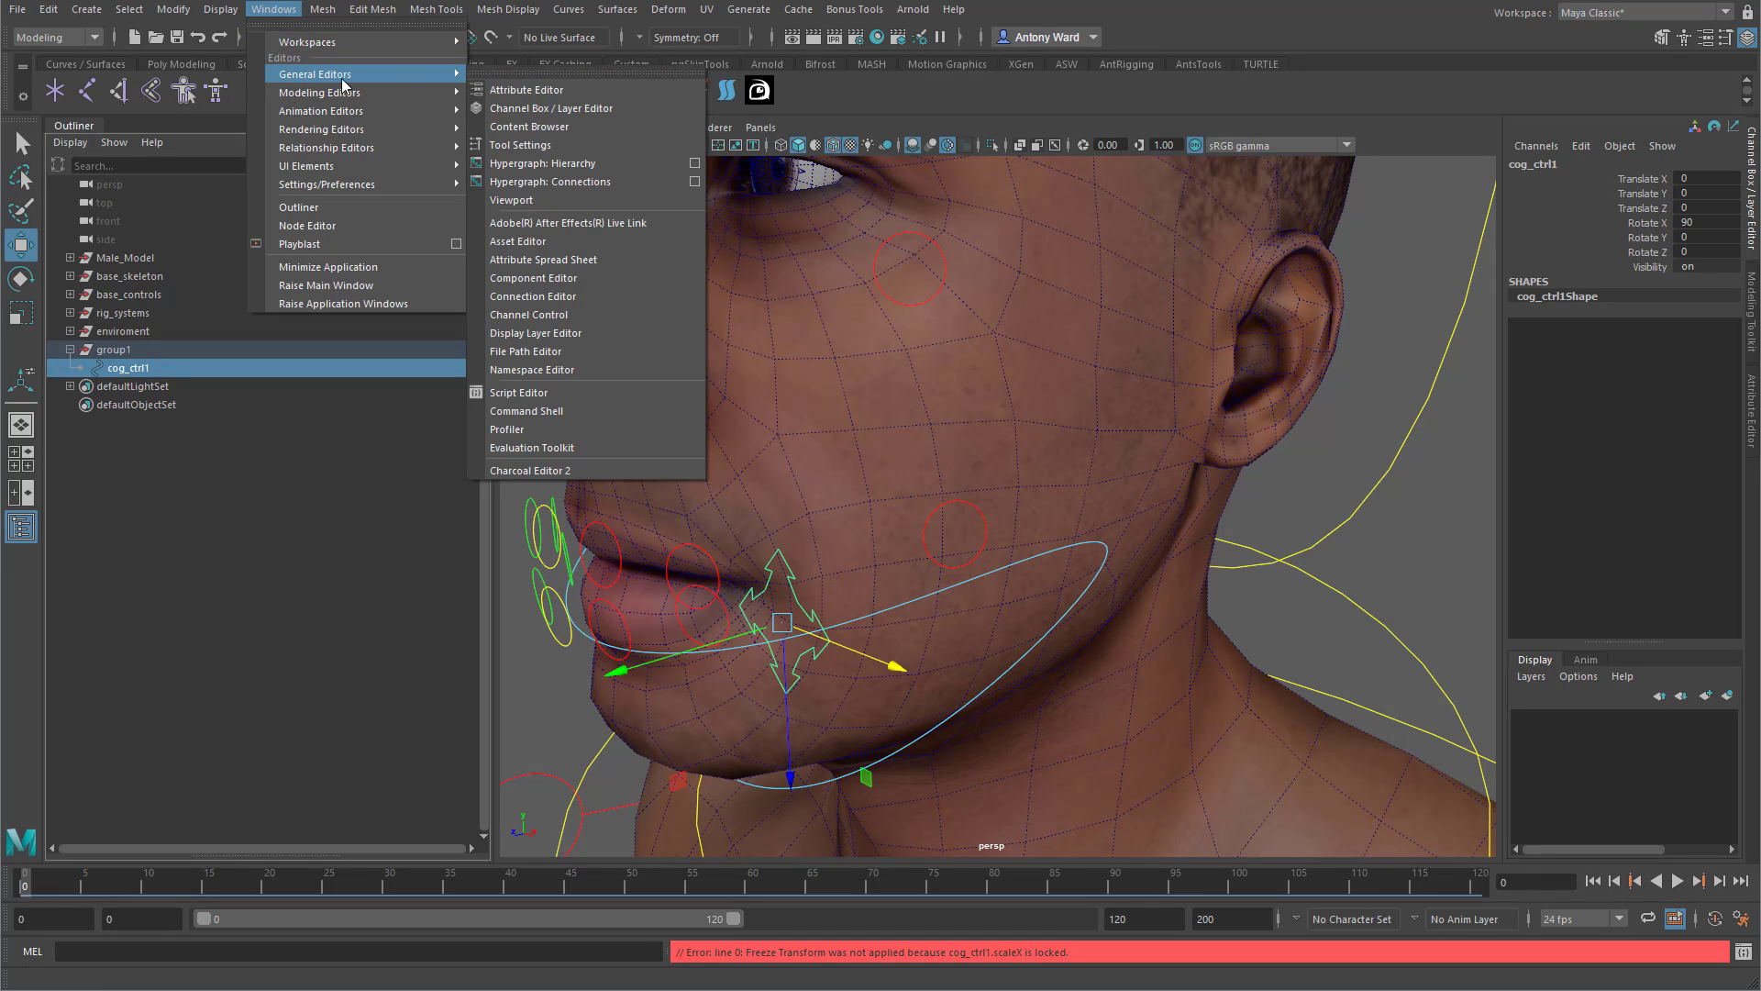
click(529, 314)
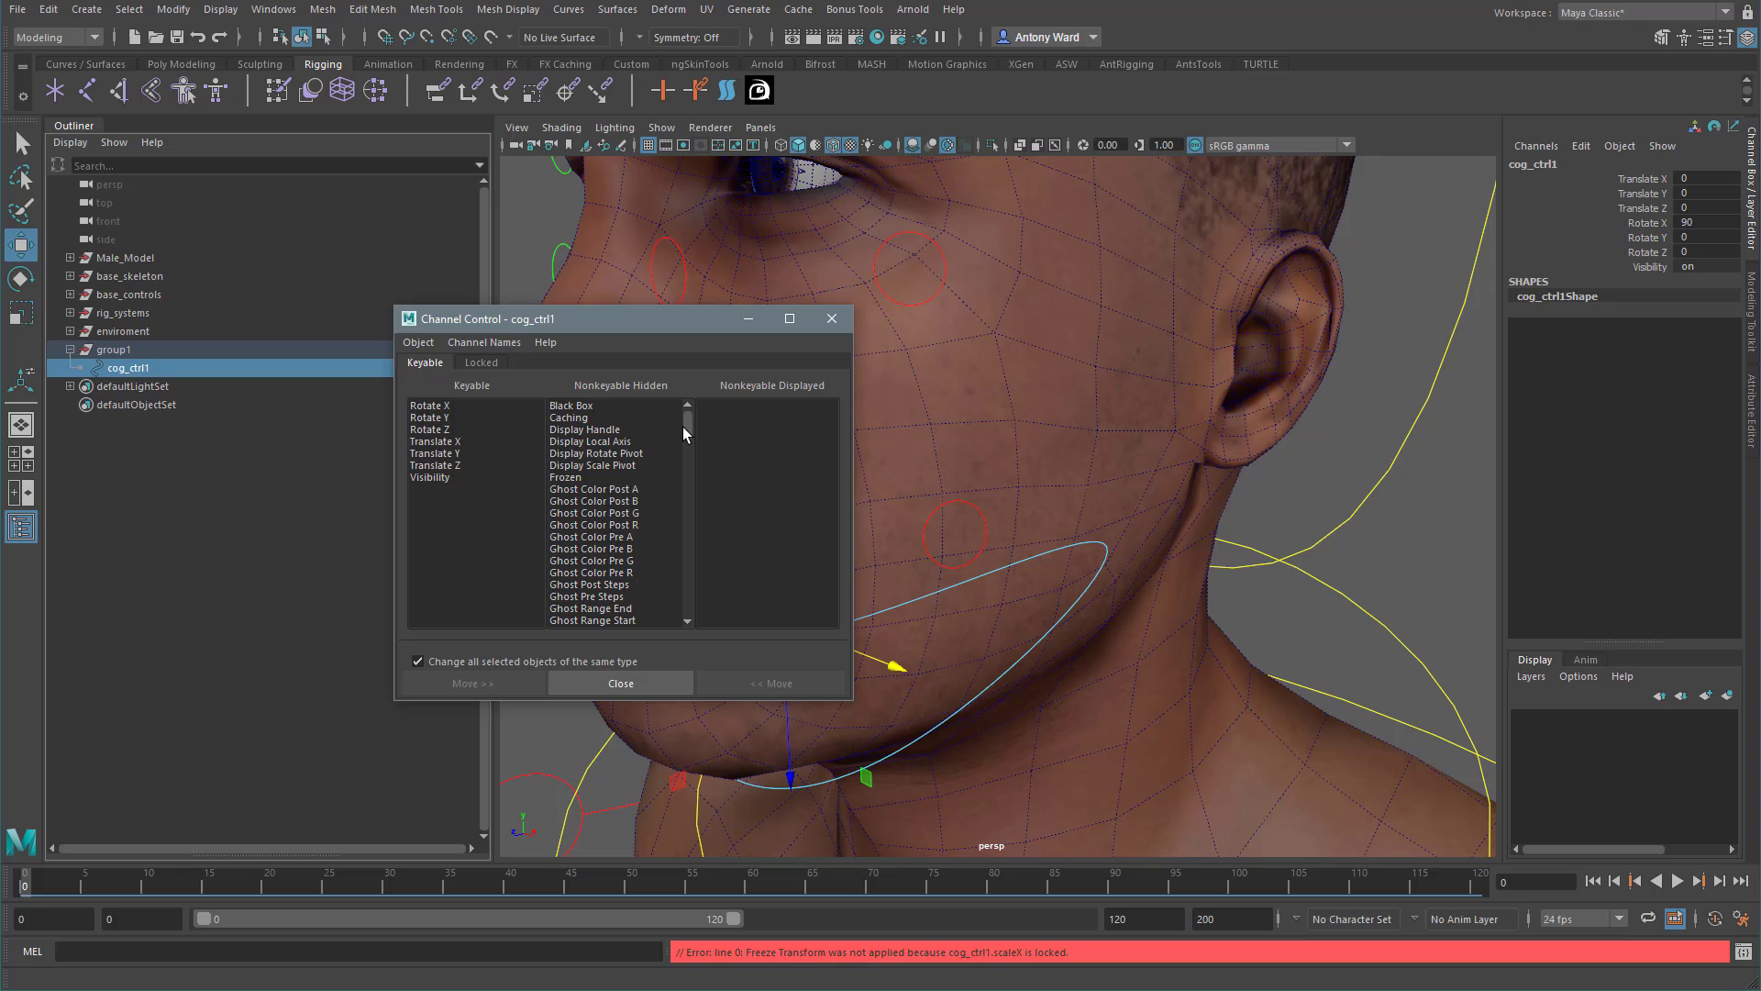
drag(688, 427, 701, 578)
drag(608, 549, 602, 524)
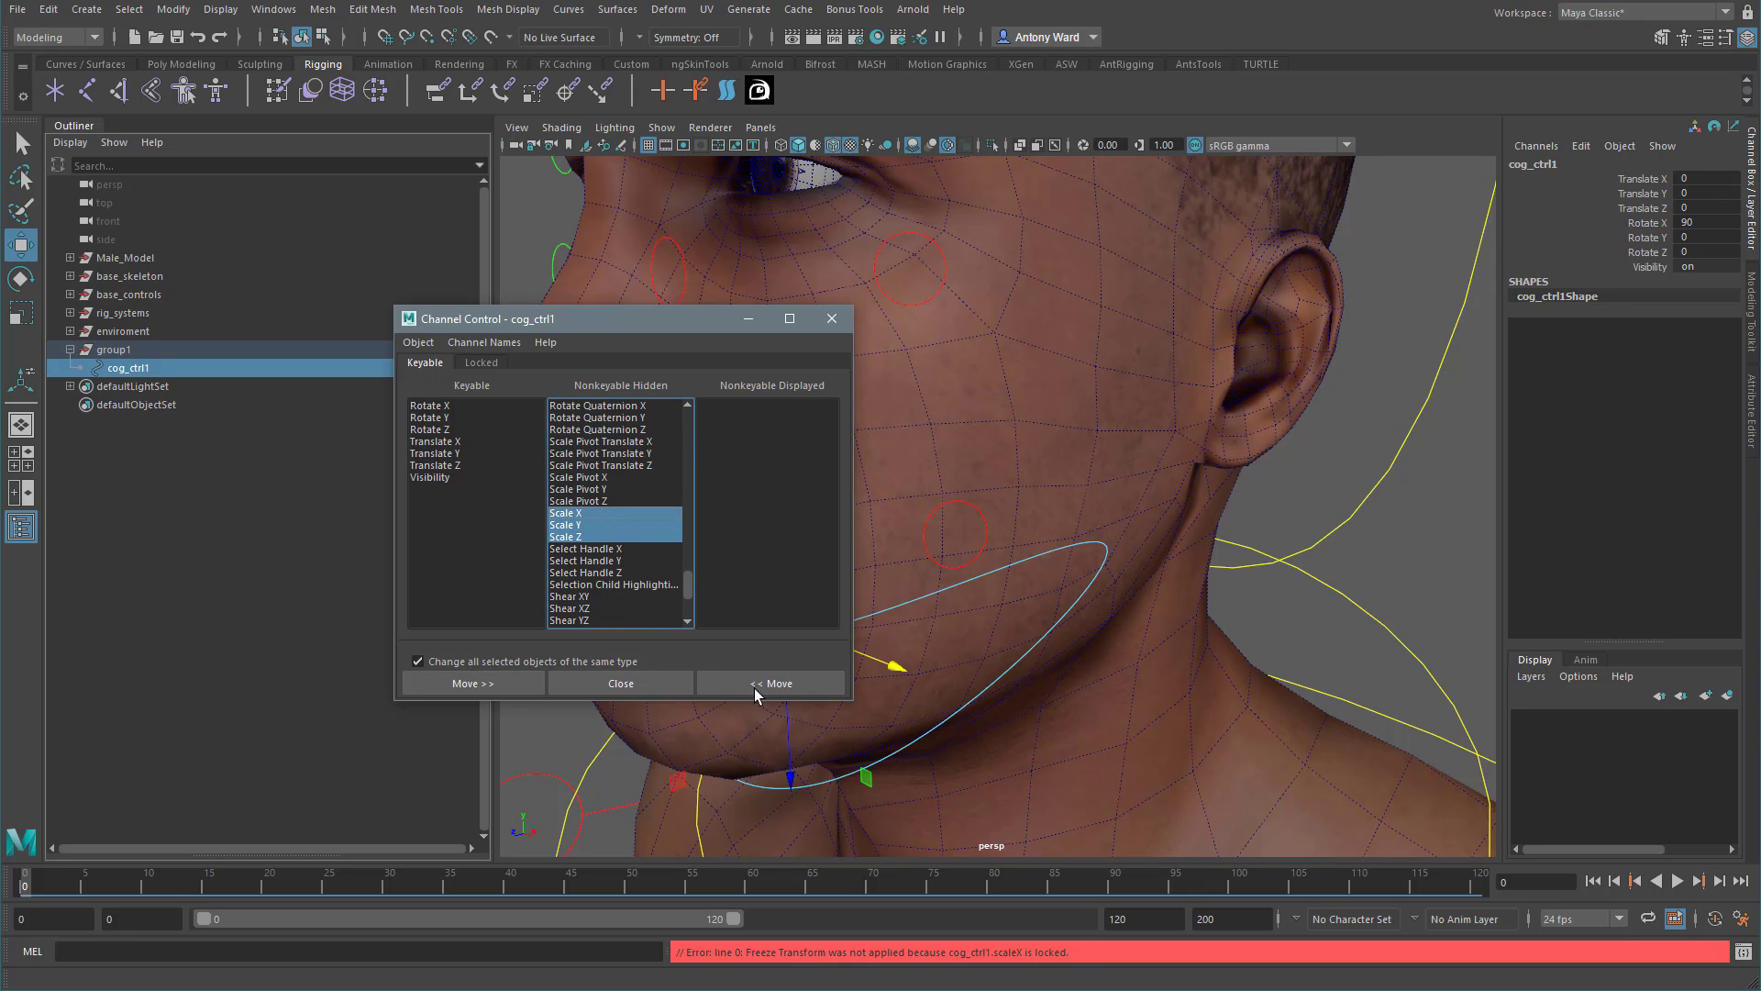
click(771, 683)
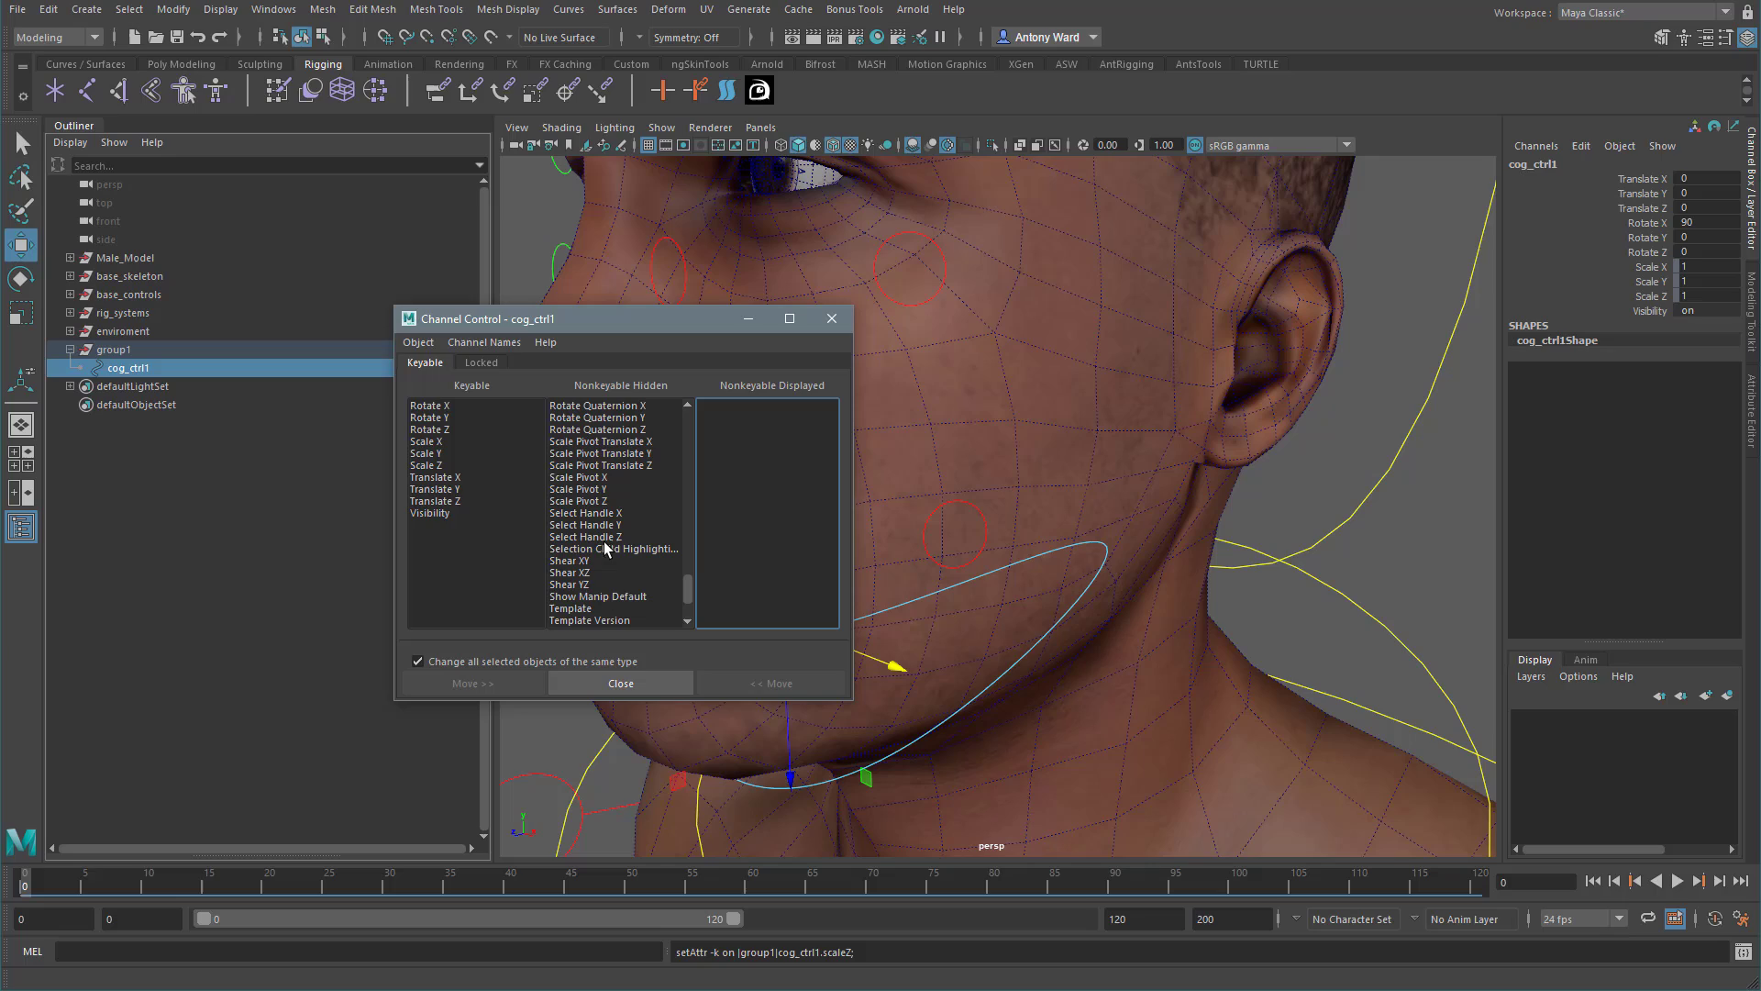
Unlock the Scale X, Scale Y and Scale Z channels of cog_ctrl1.
click(484, 361)
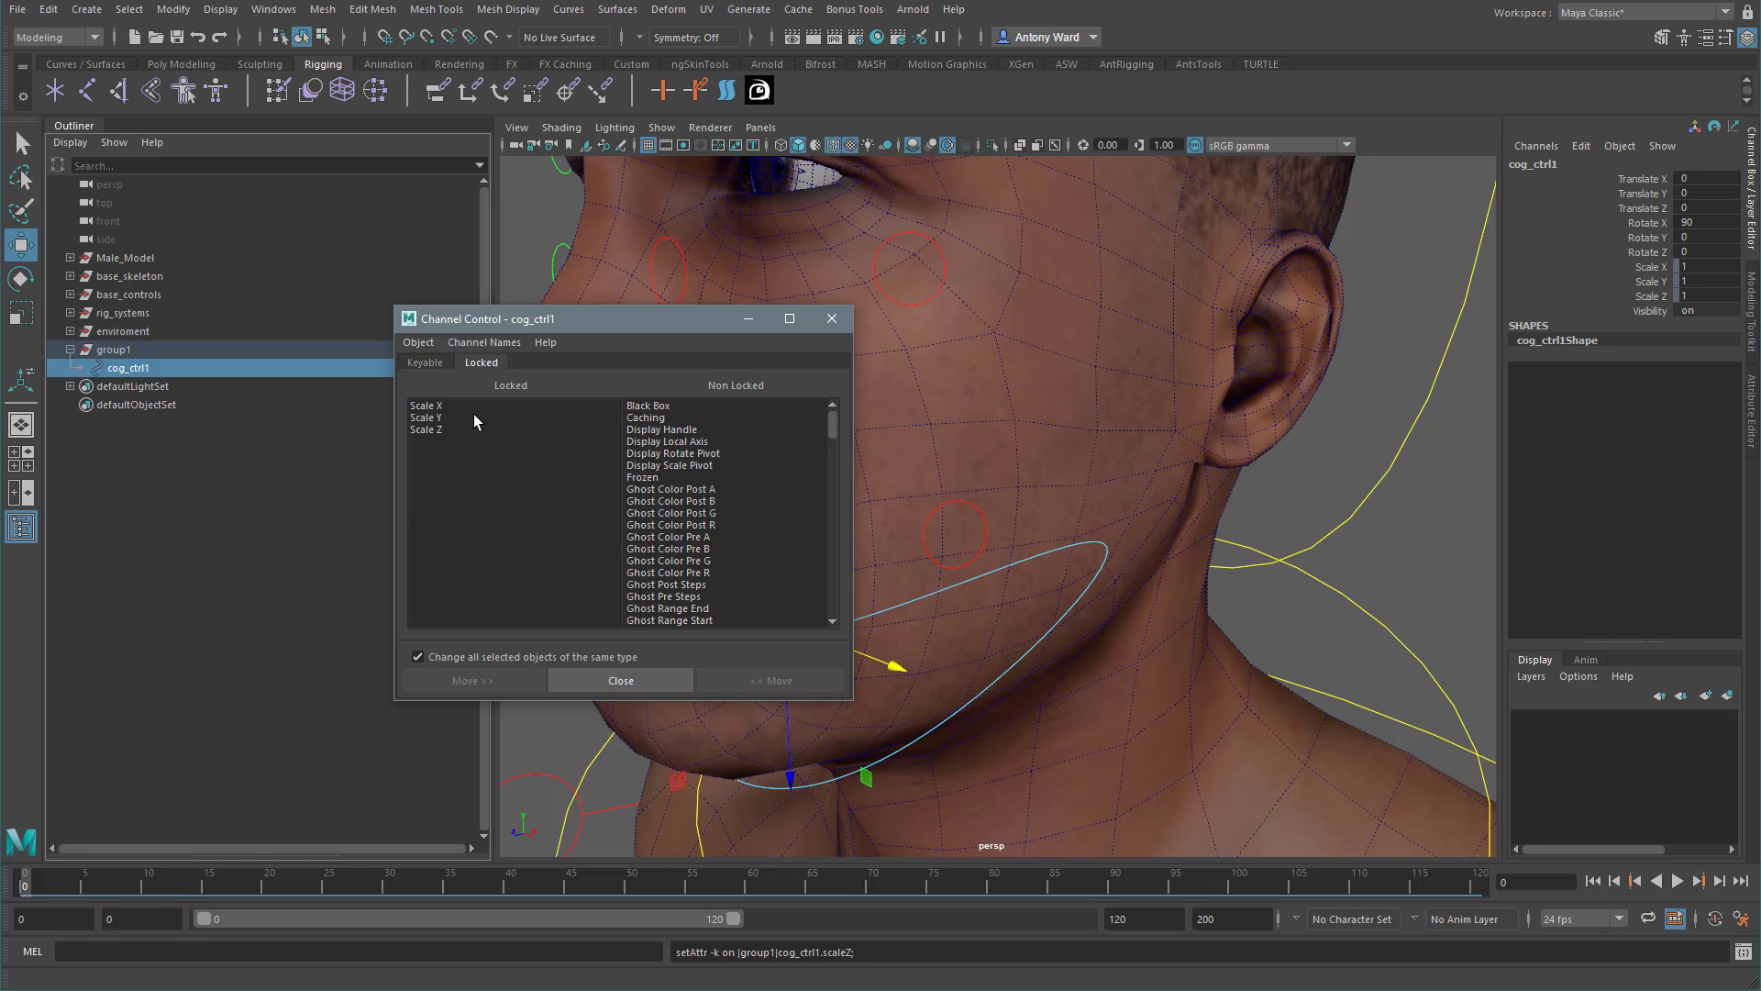
drag(468, 405, 460, 428)
click(485, 679)
click(620, 679)
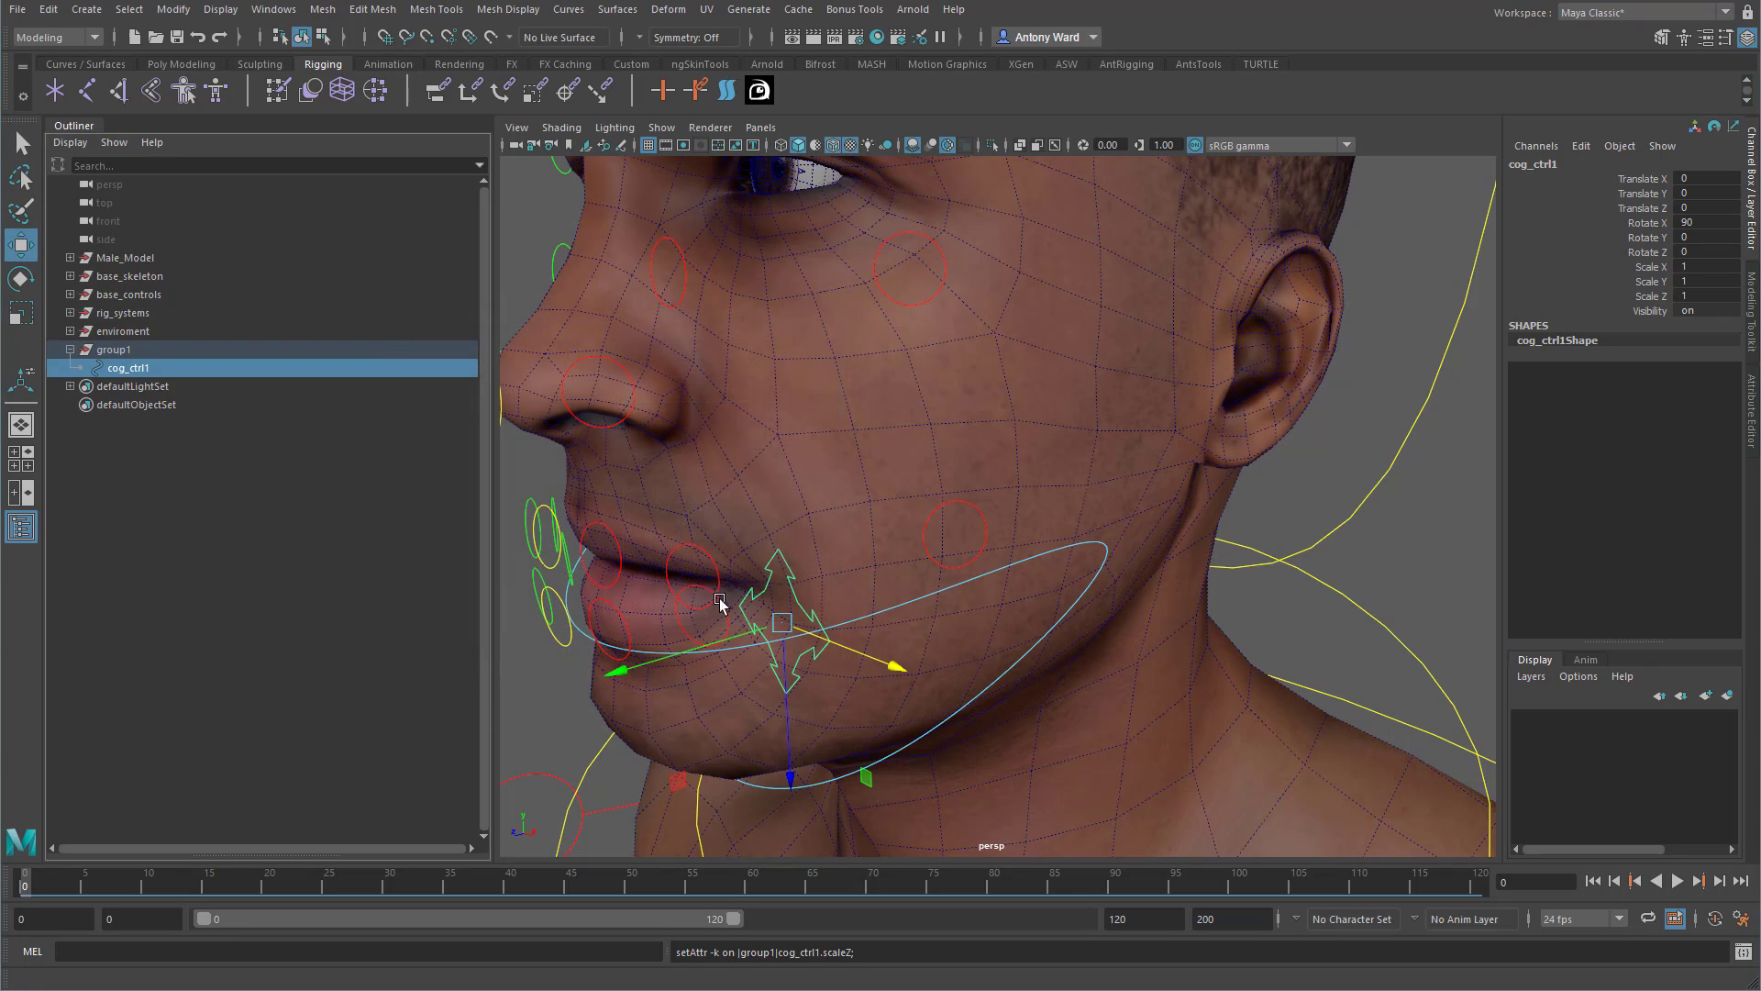
Freeze group1's Rotate and Scale transformations, leaving Translate out.
click(114, 350)
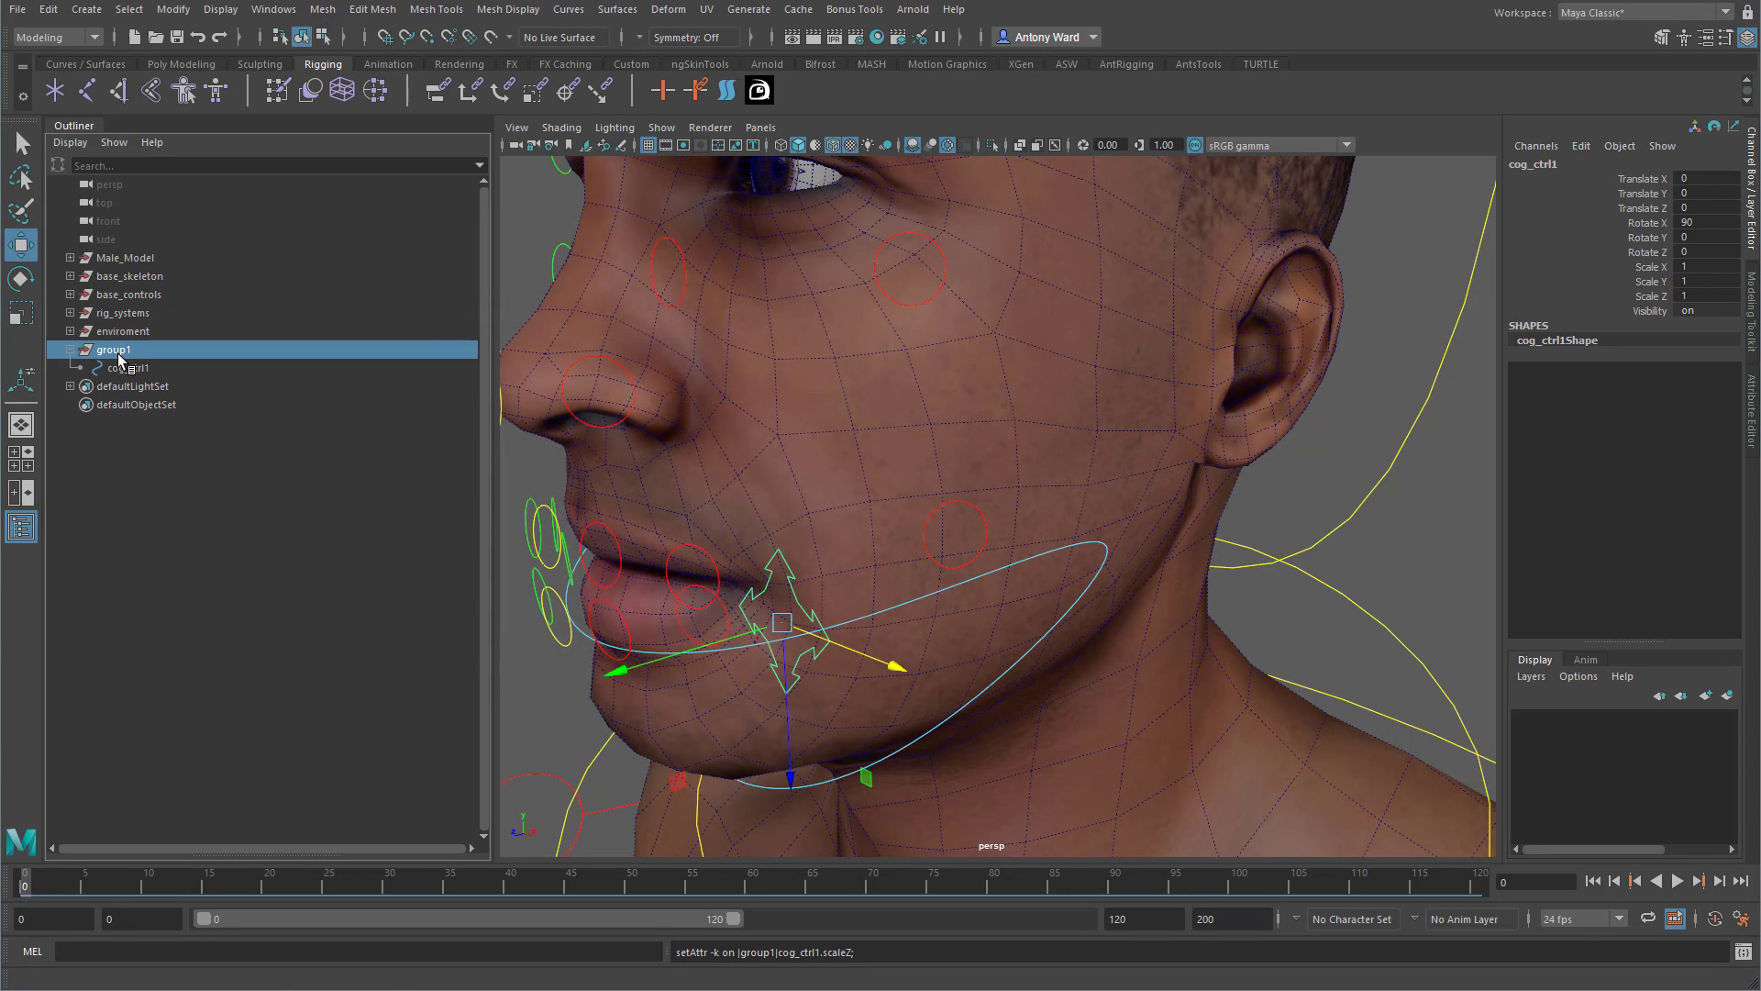
click(173, 9)
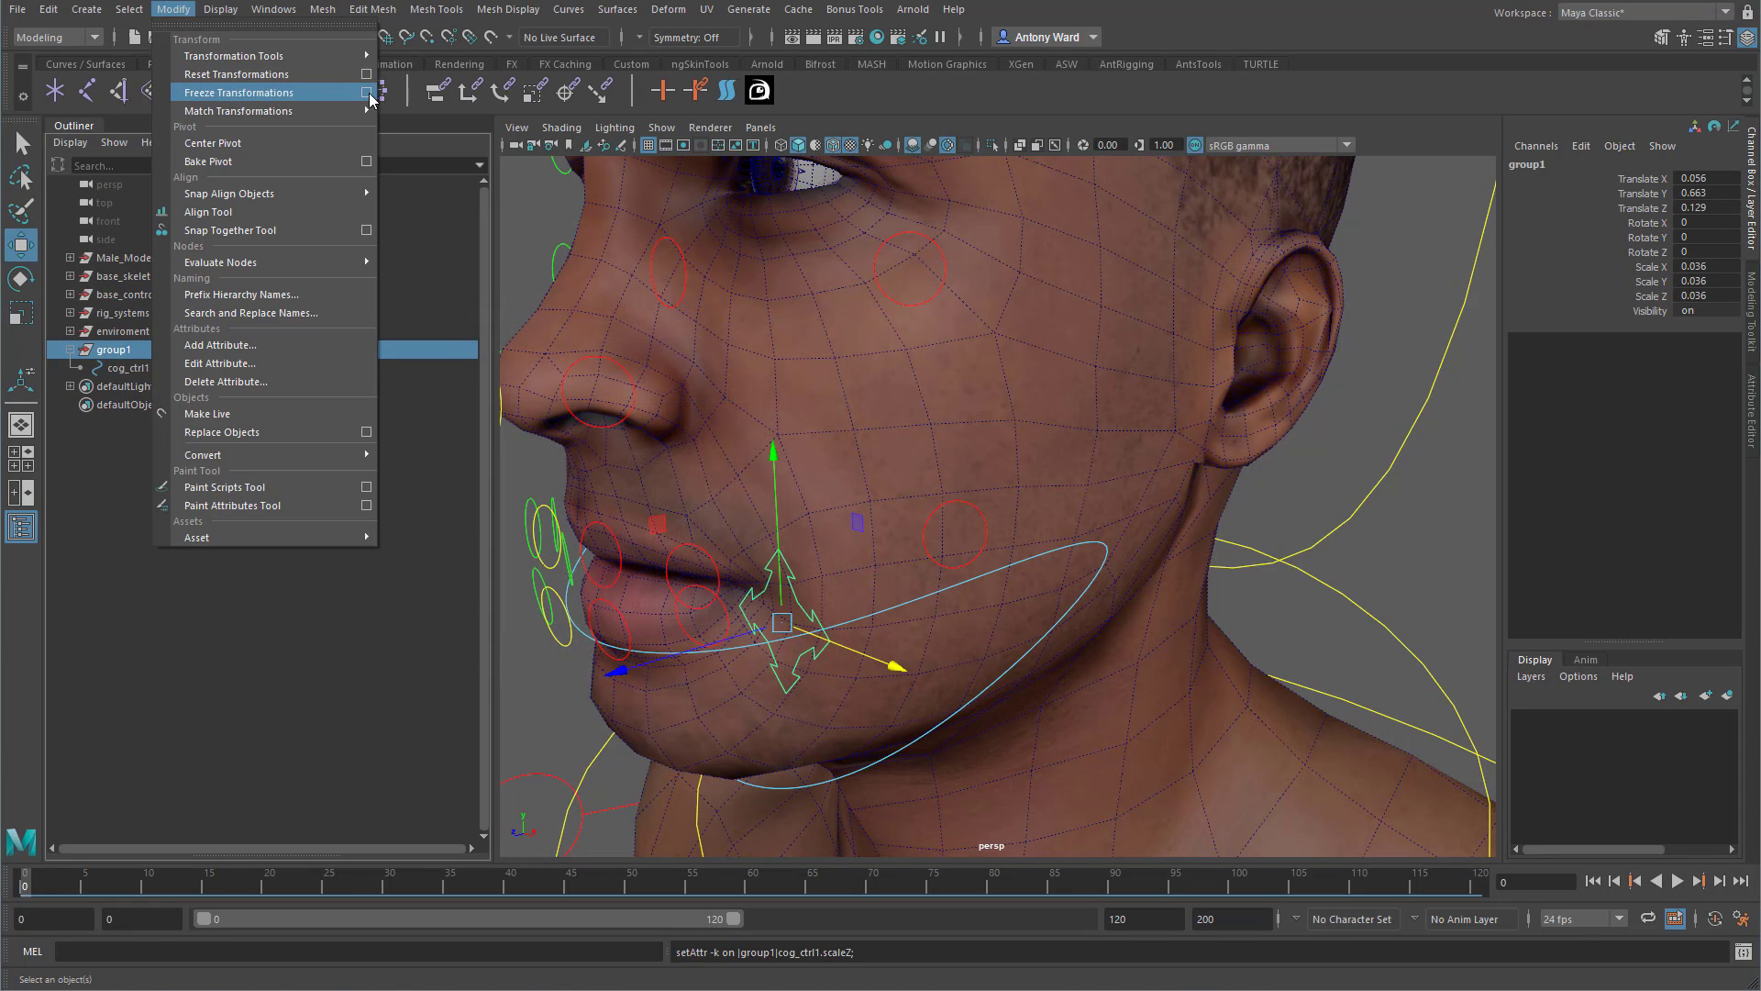
click(367, 92)
click(1353, 240)
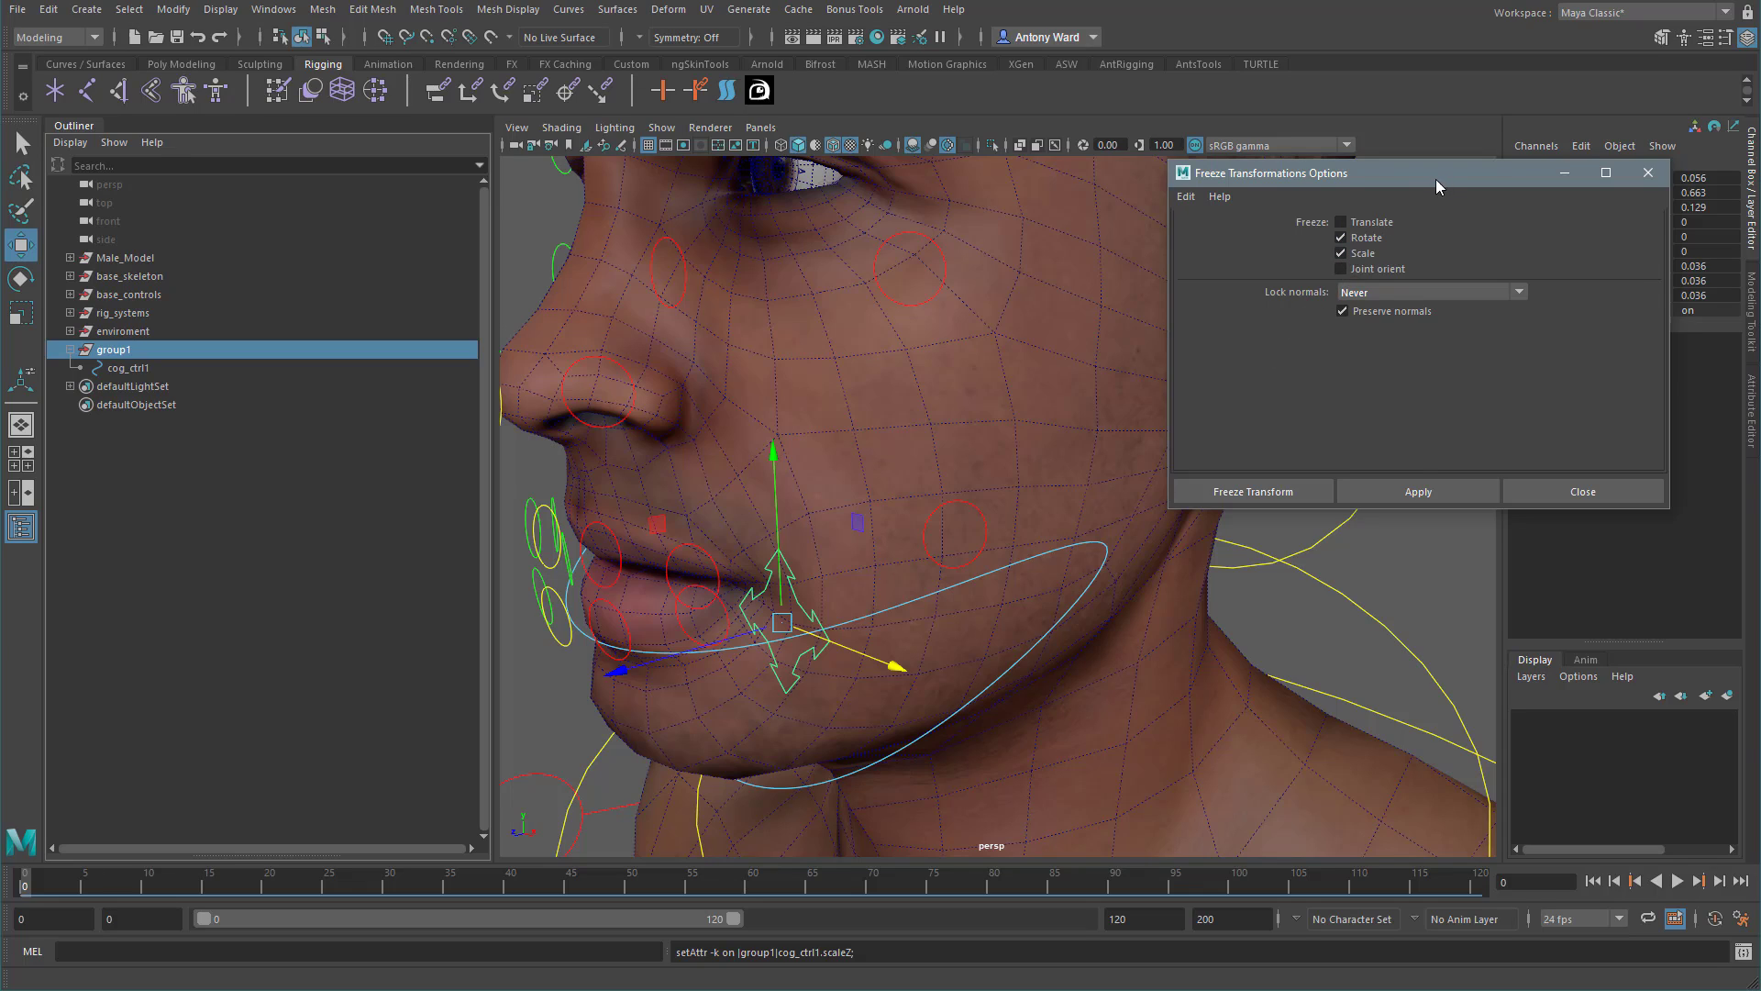
drag(1435, 179, 1243, 207)
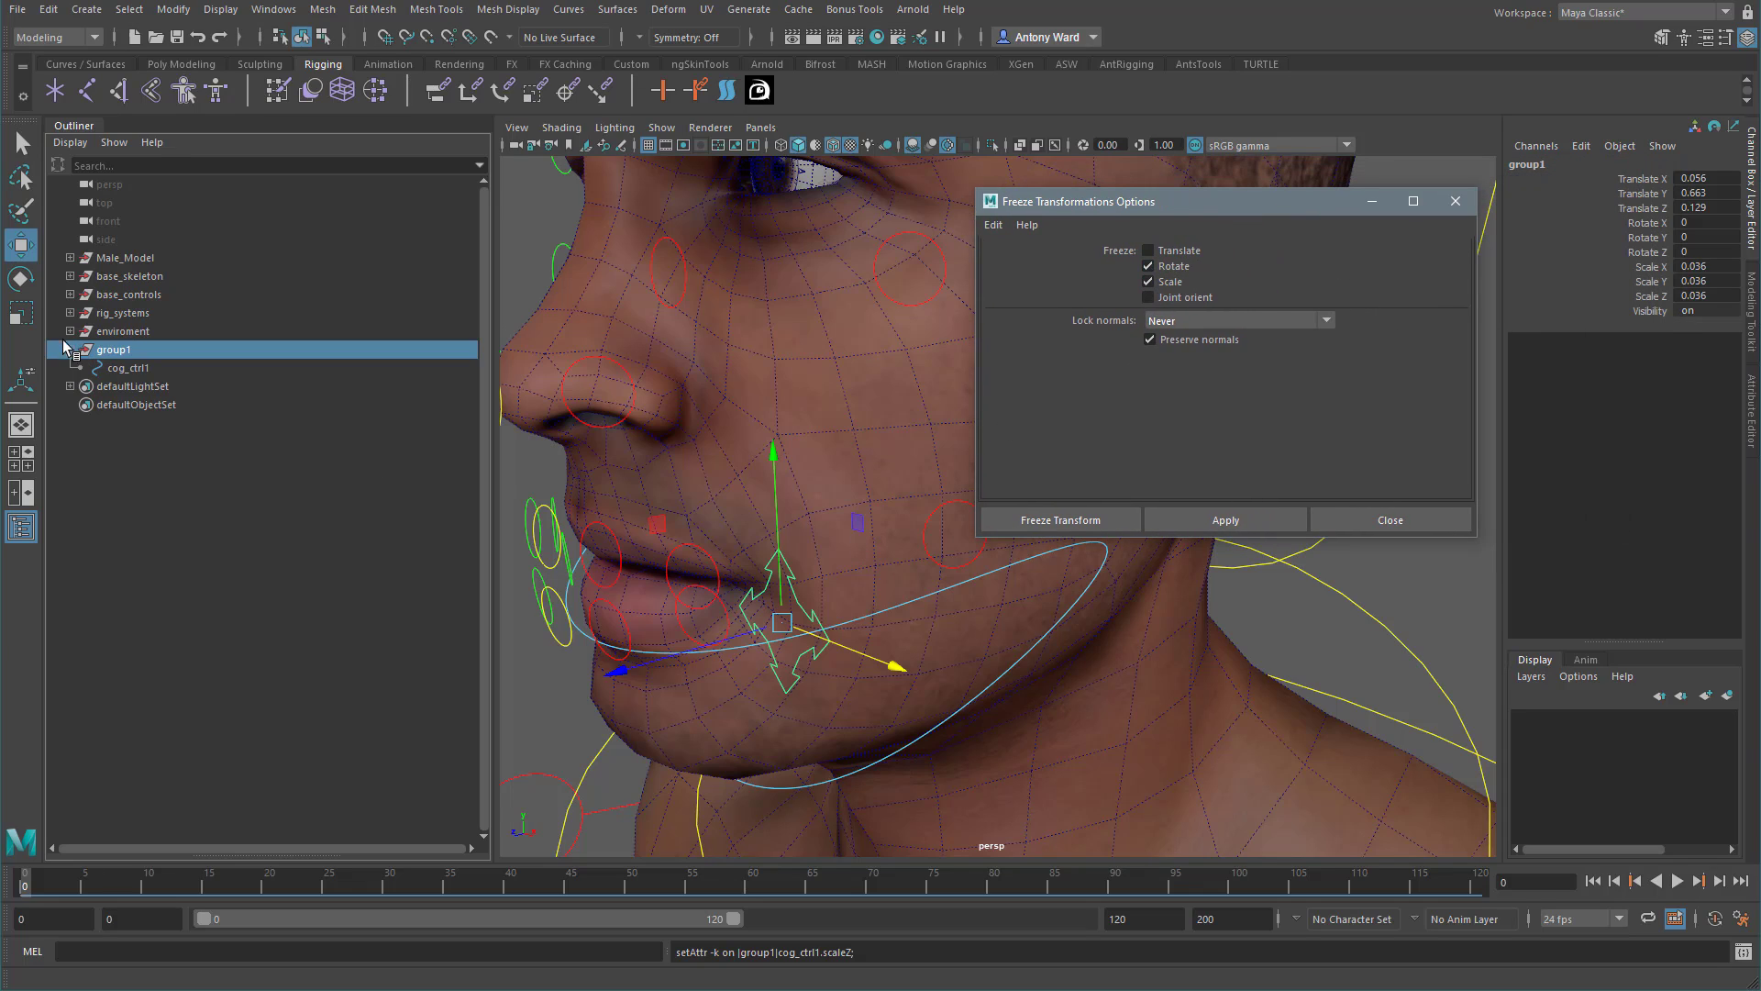
click(138, 369)
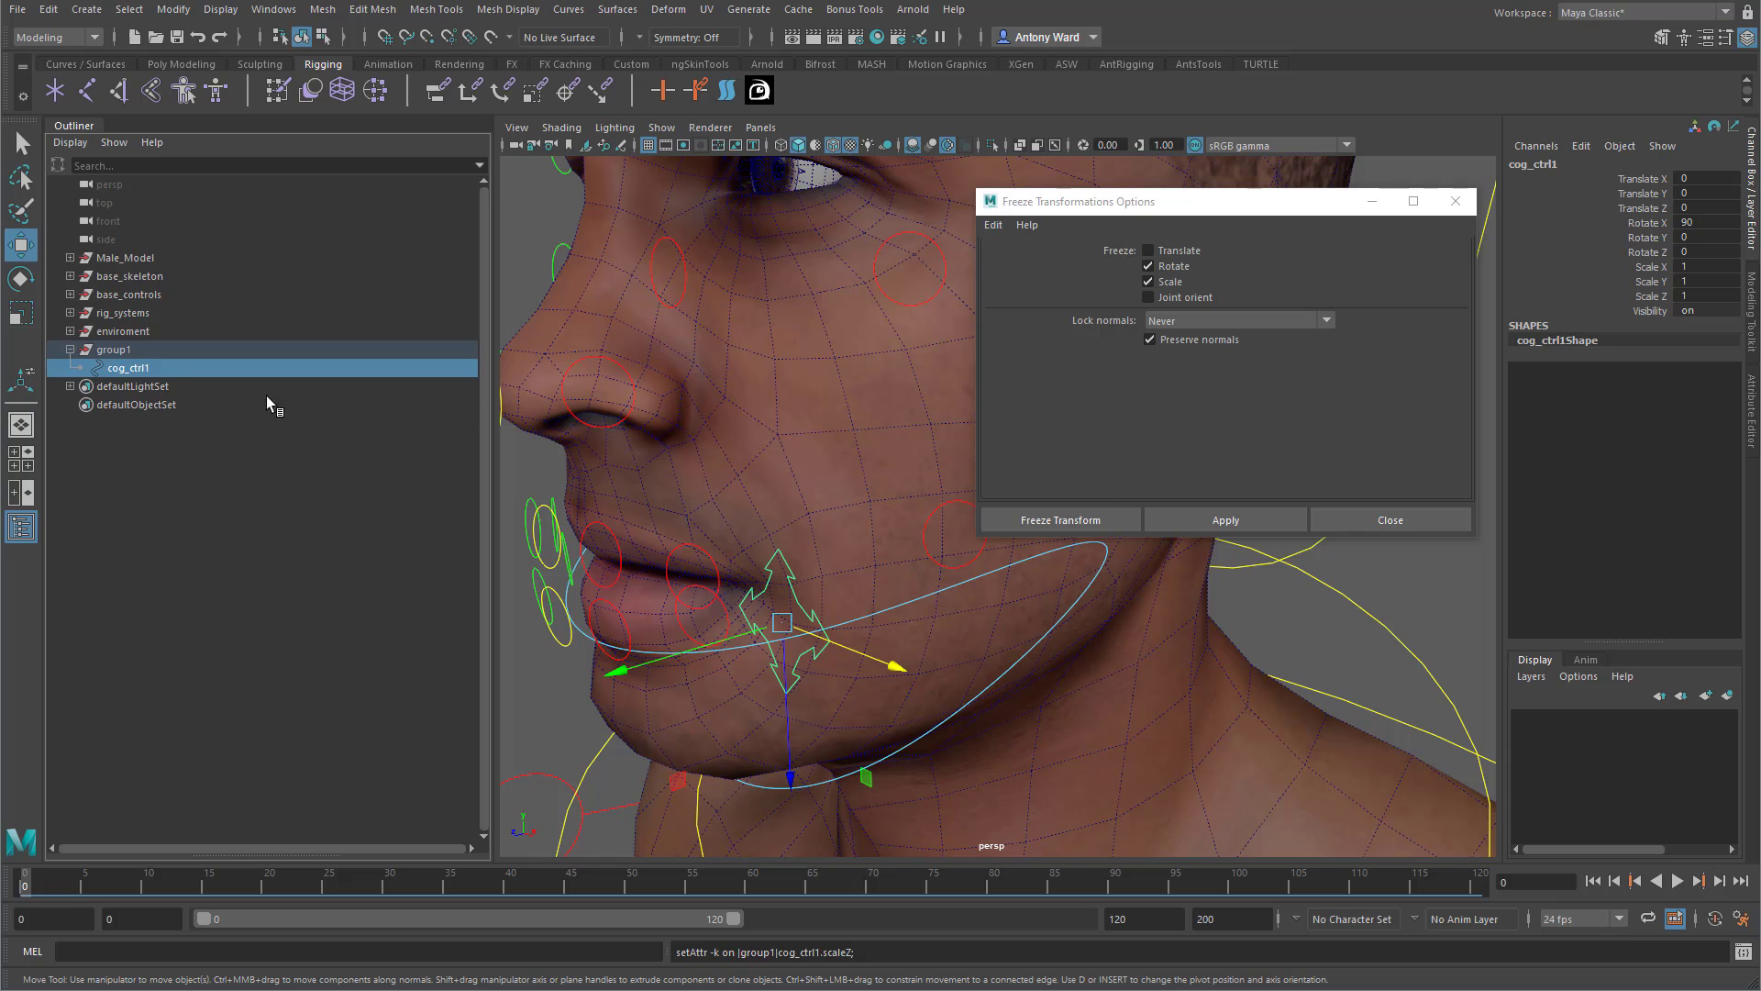
click(137, 349)
click(1241, 510)
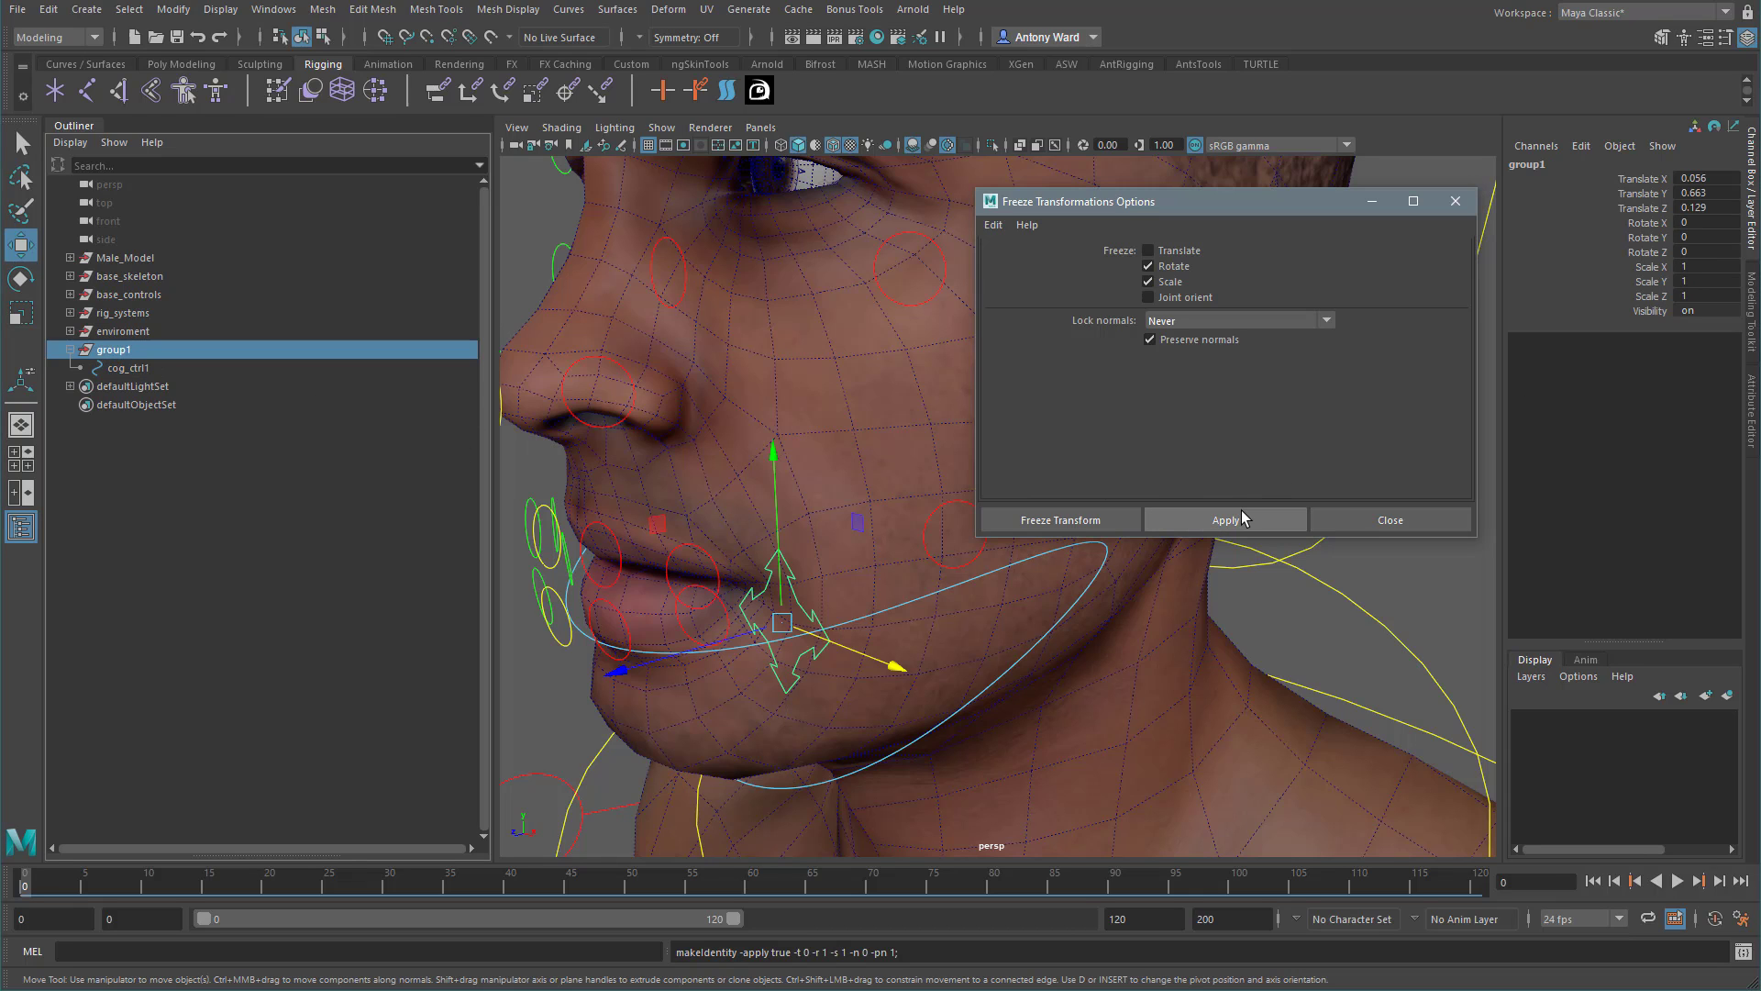
click(1337, 520)
Rename cog_ctrl1 as mouth_ctrl.
alt+drag(835, 711, 898, 702)
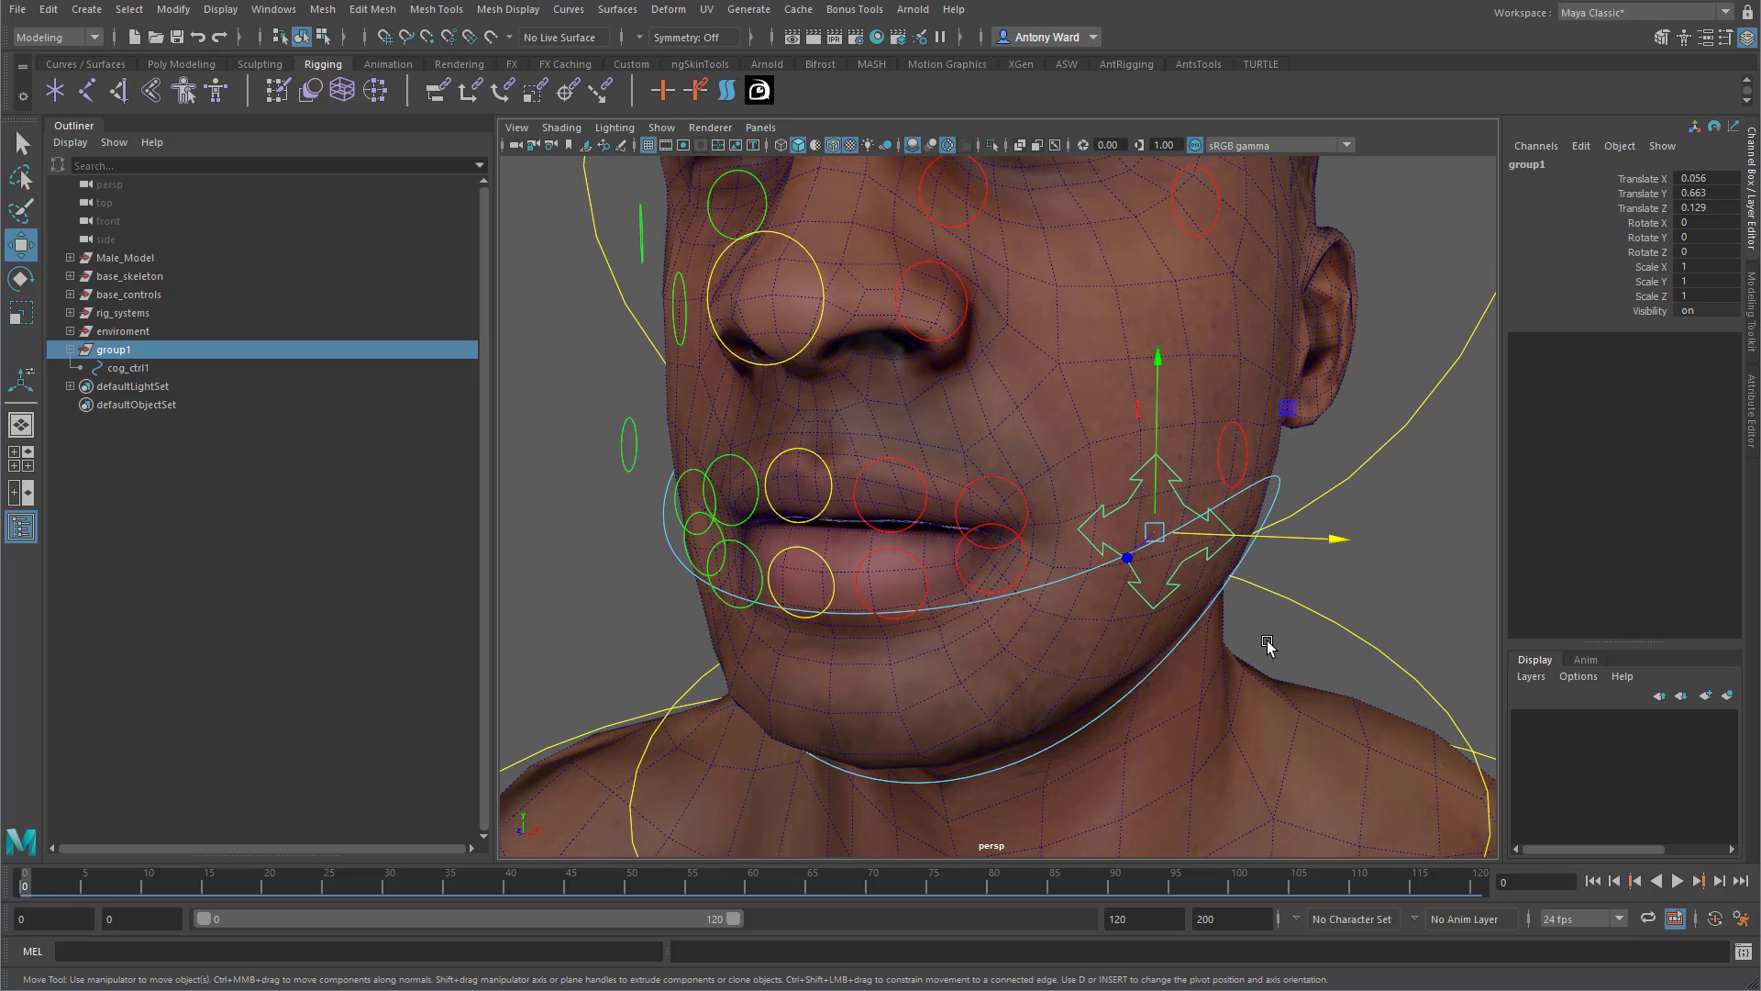
alt+right_drag(1264, 645, 1229, 660)
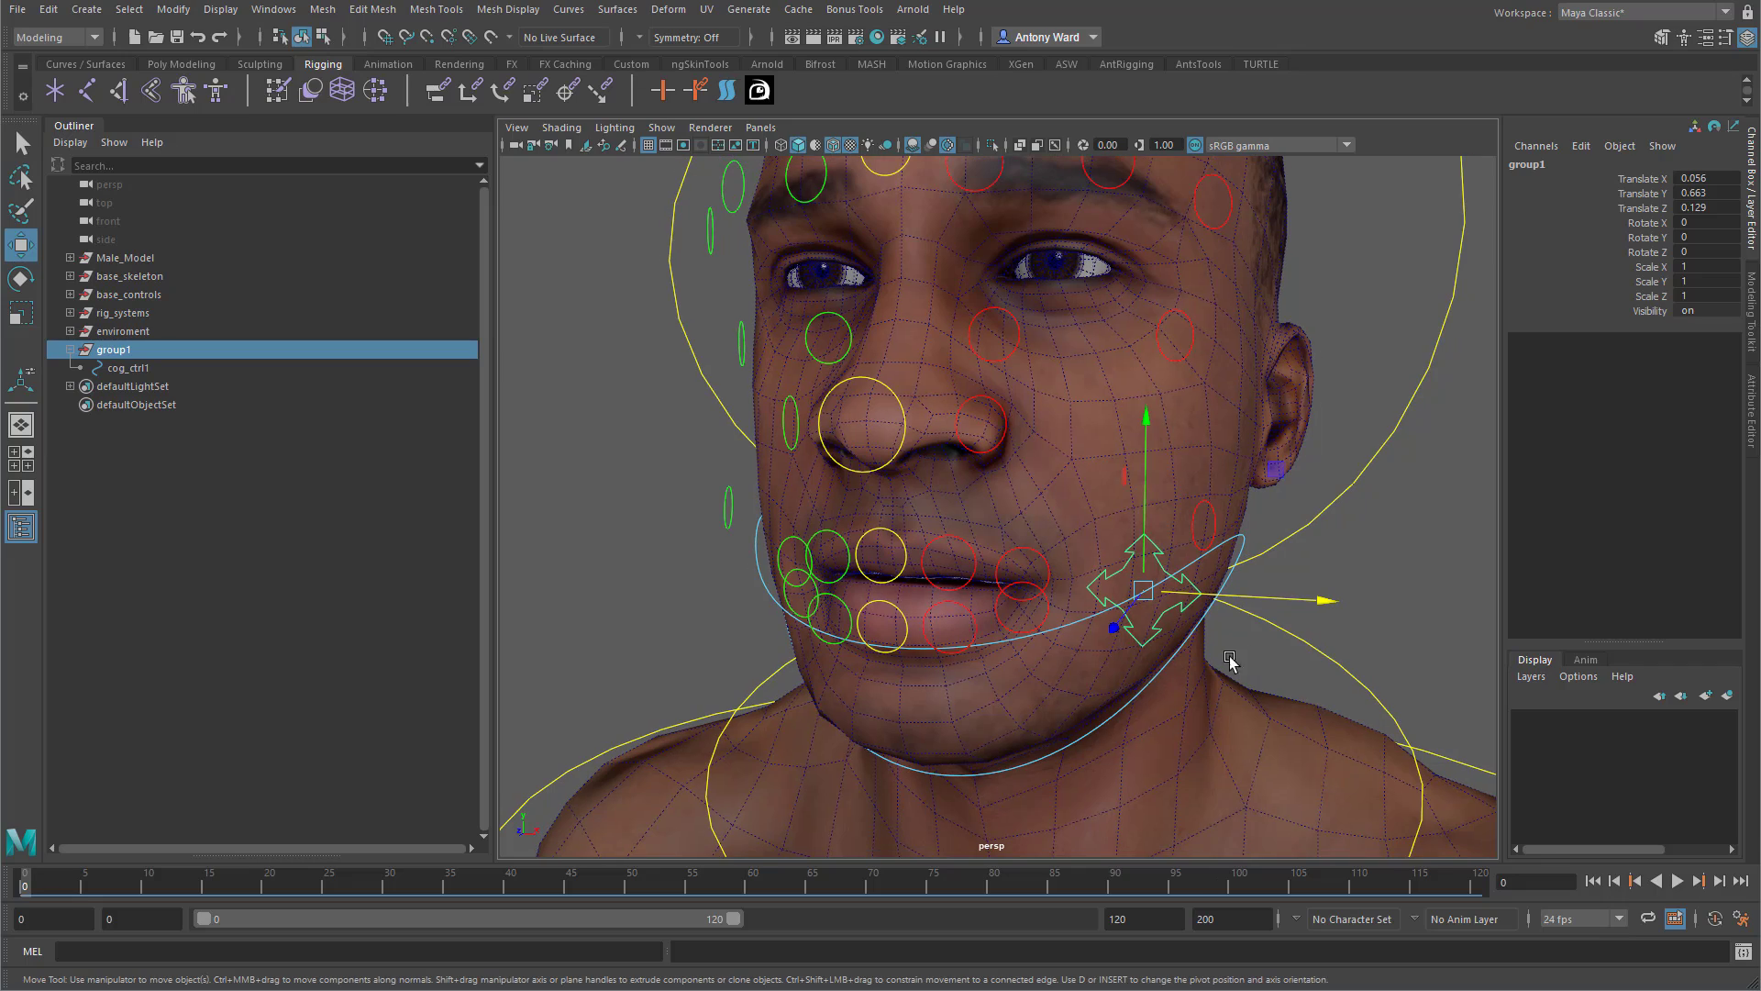
double_click(129, 368)
drag(127, 368, 70, 368)
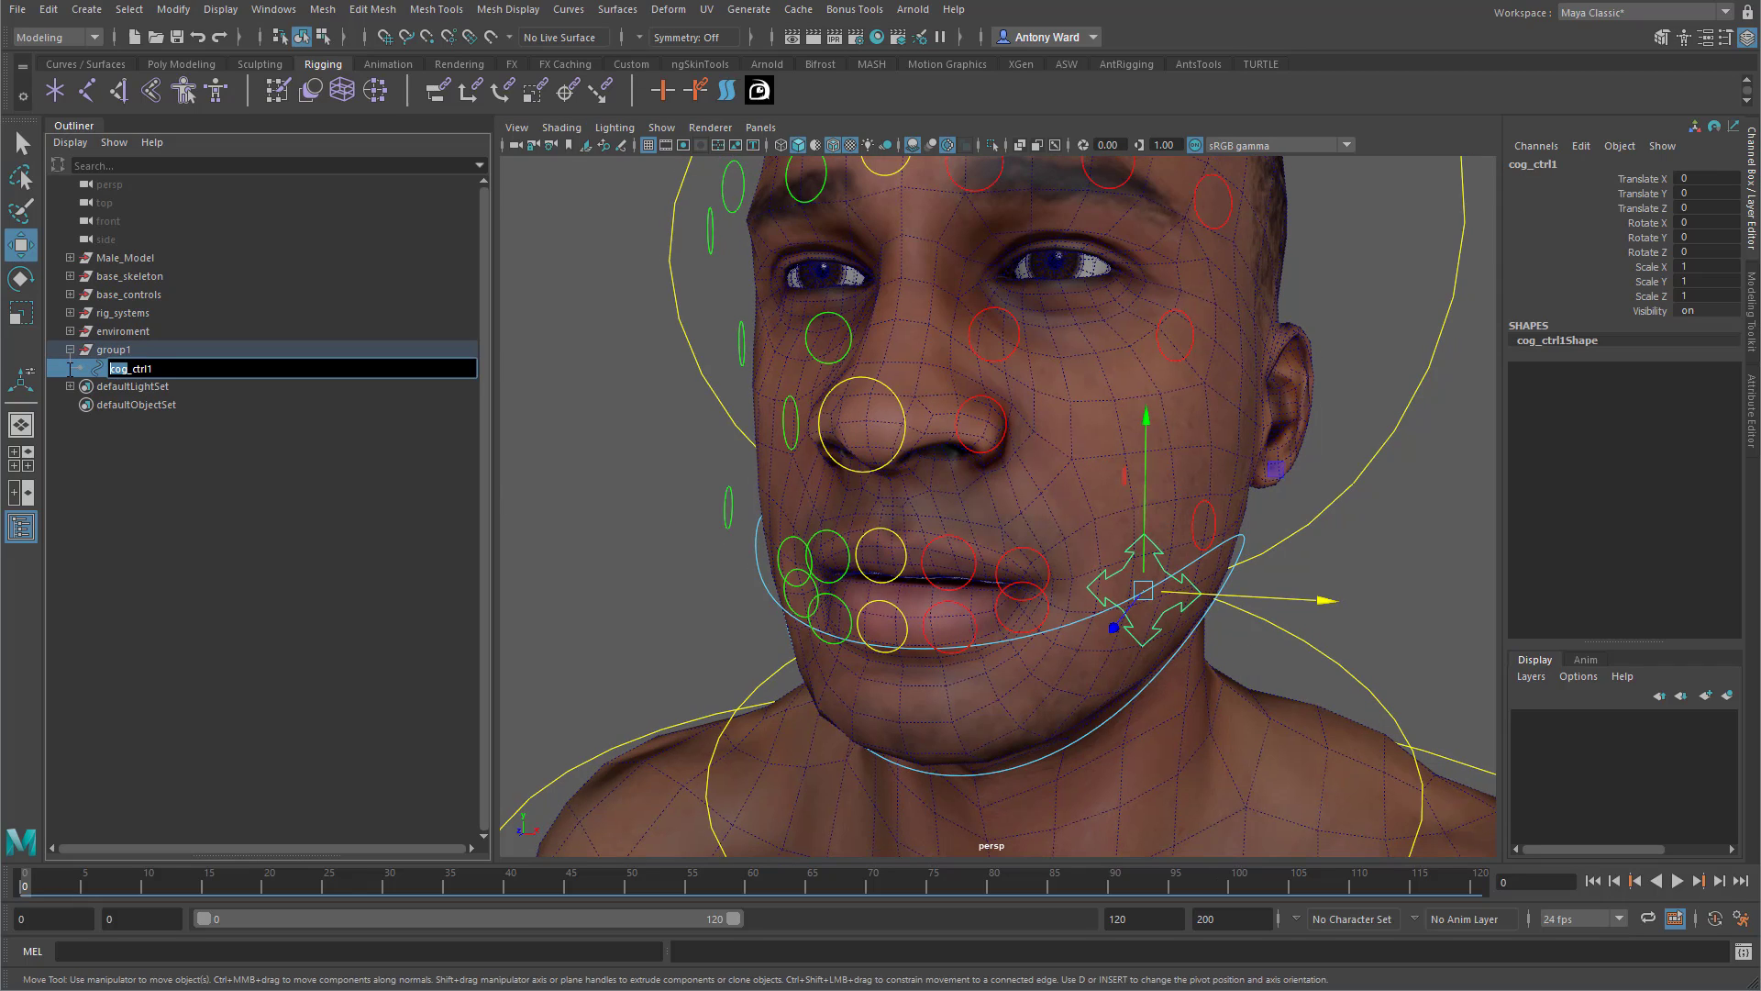
text(mouth)
key(Return)
Rename group1, the parent group of mouth_ctrl, as mouth_ctrl_offset.
double_click(128, 369)
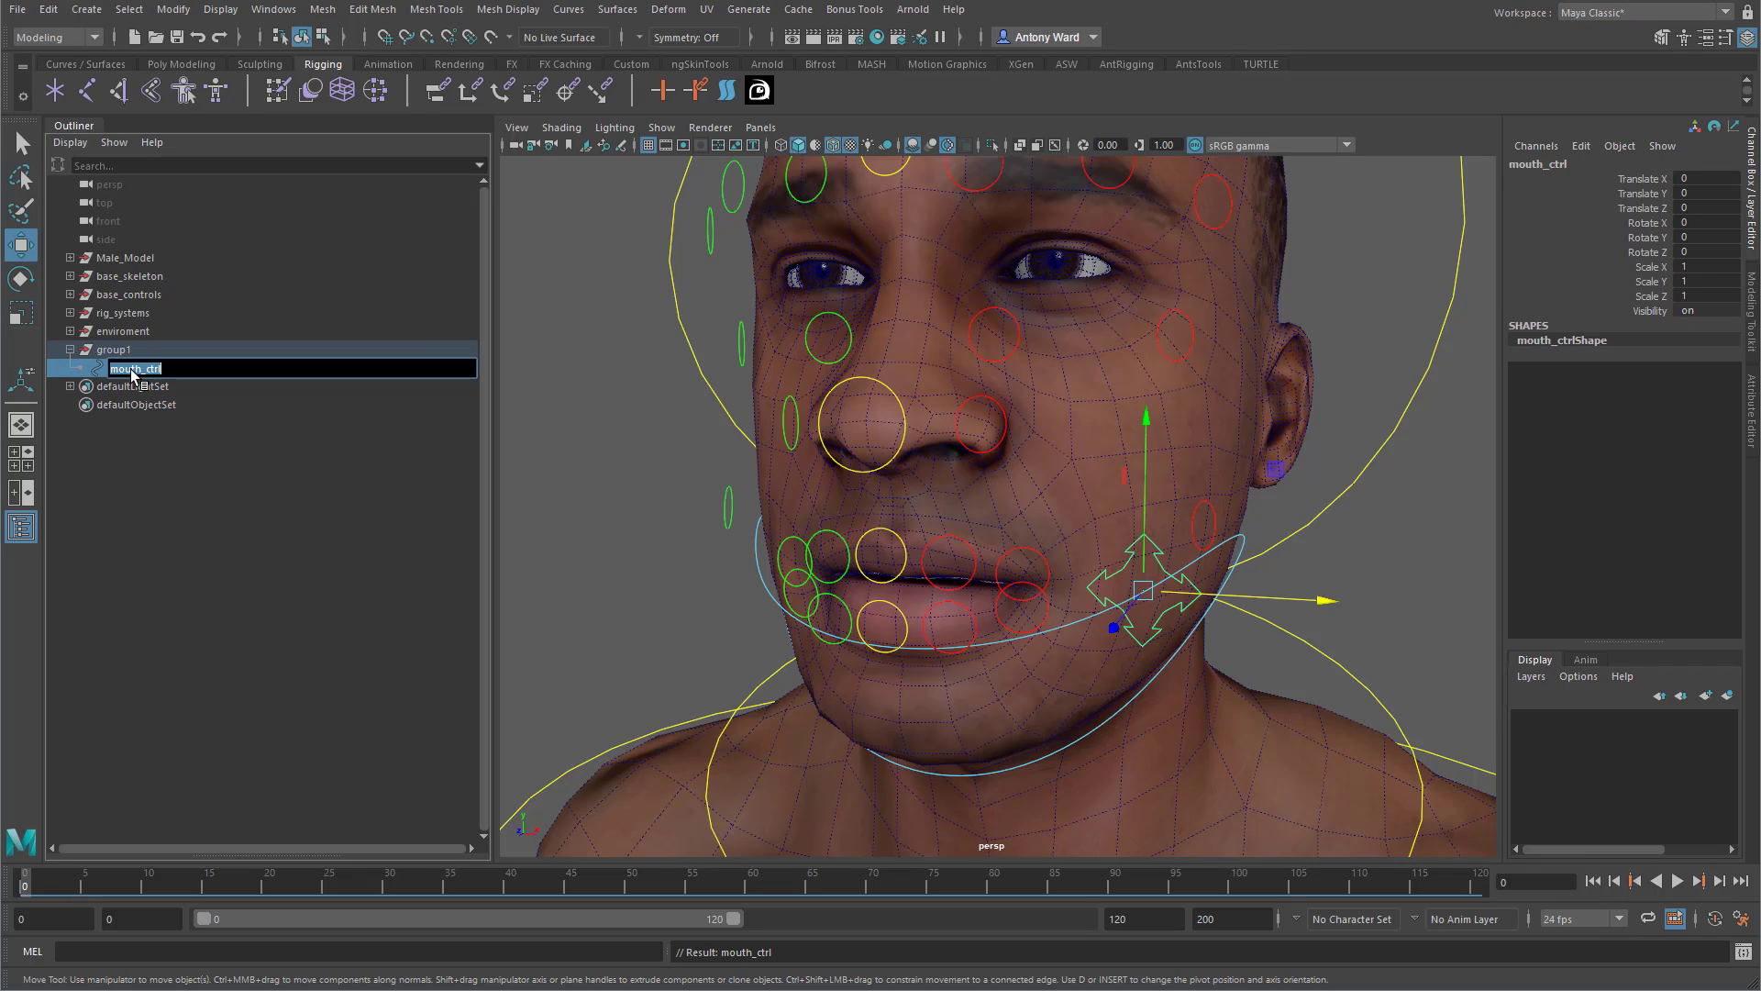
double_click(125, 352)
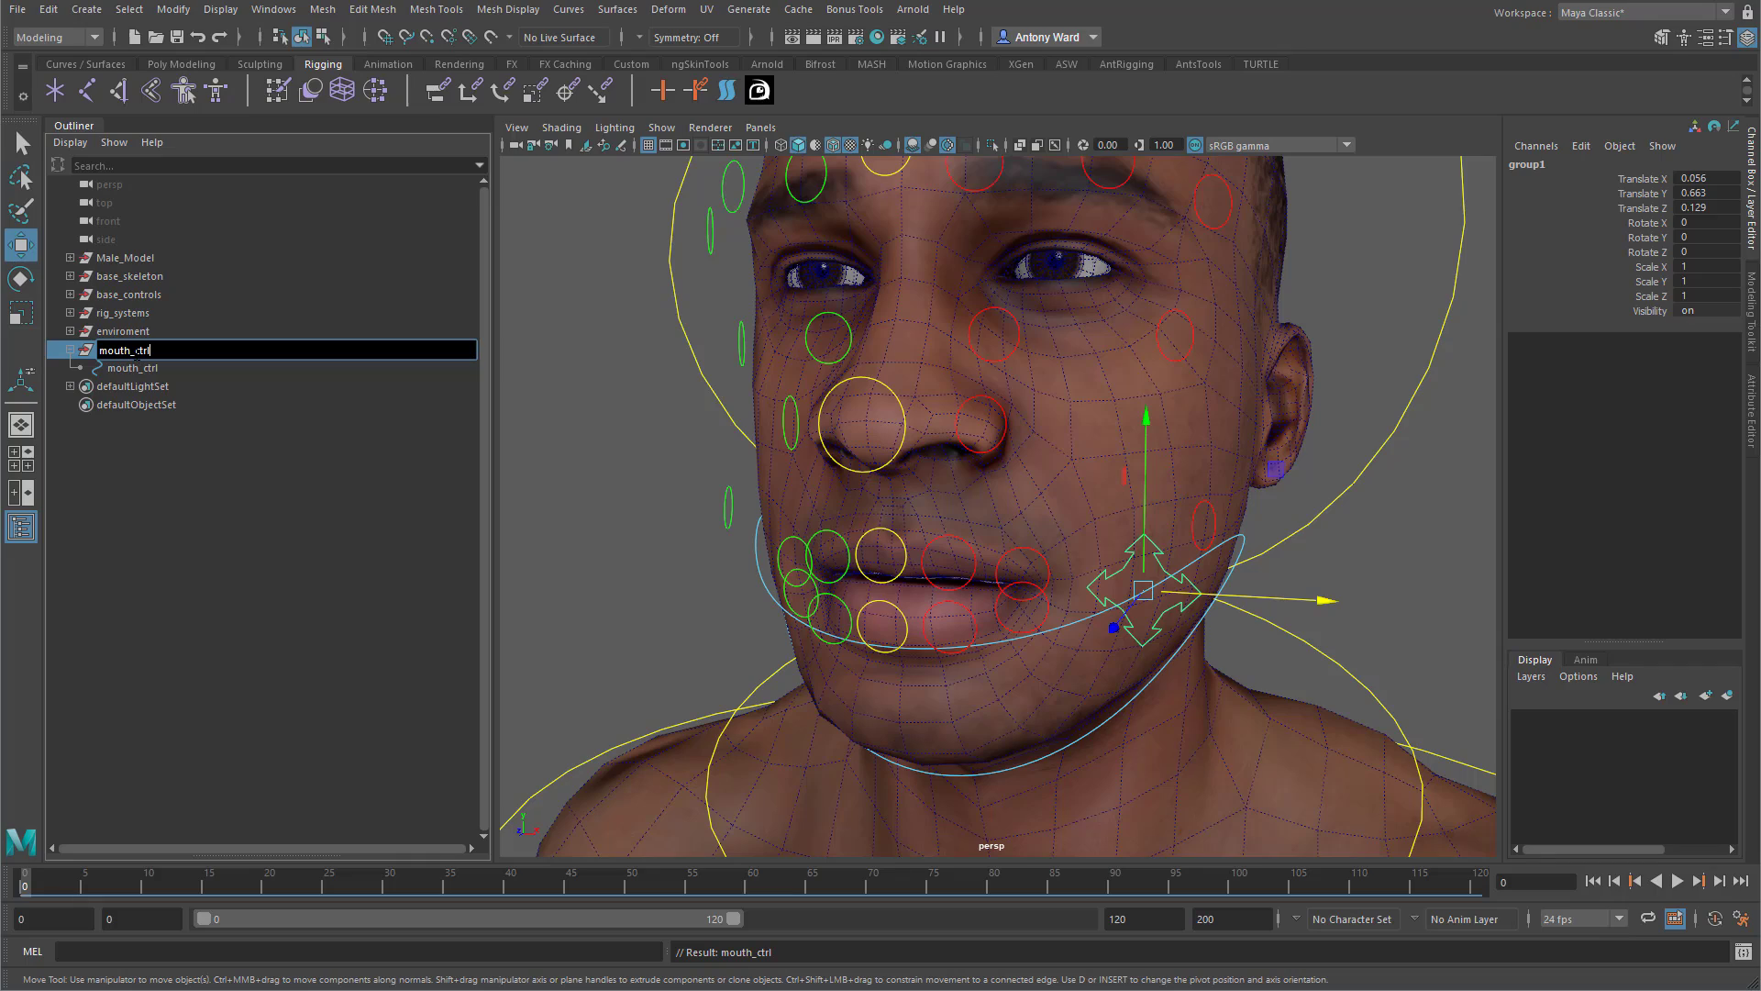
text(mouth_ctrl_)
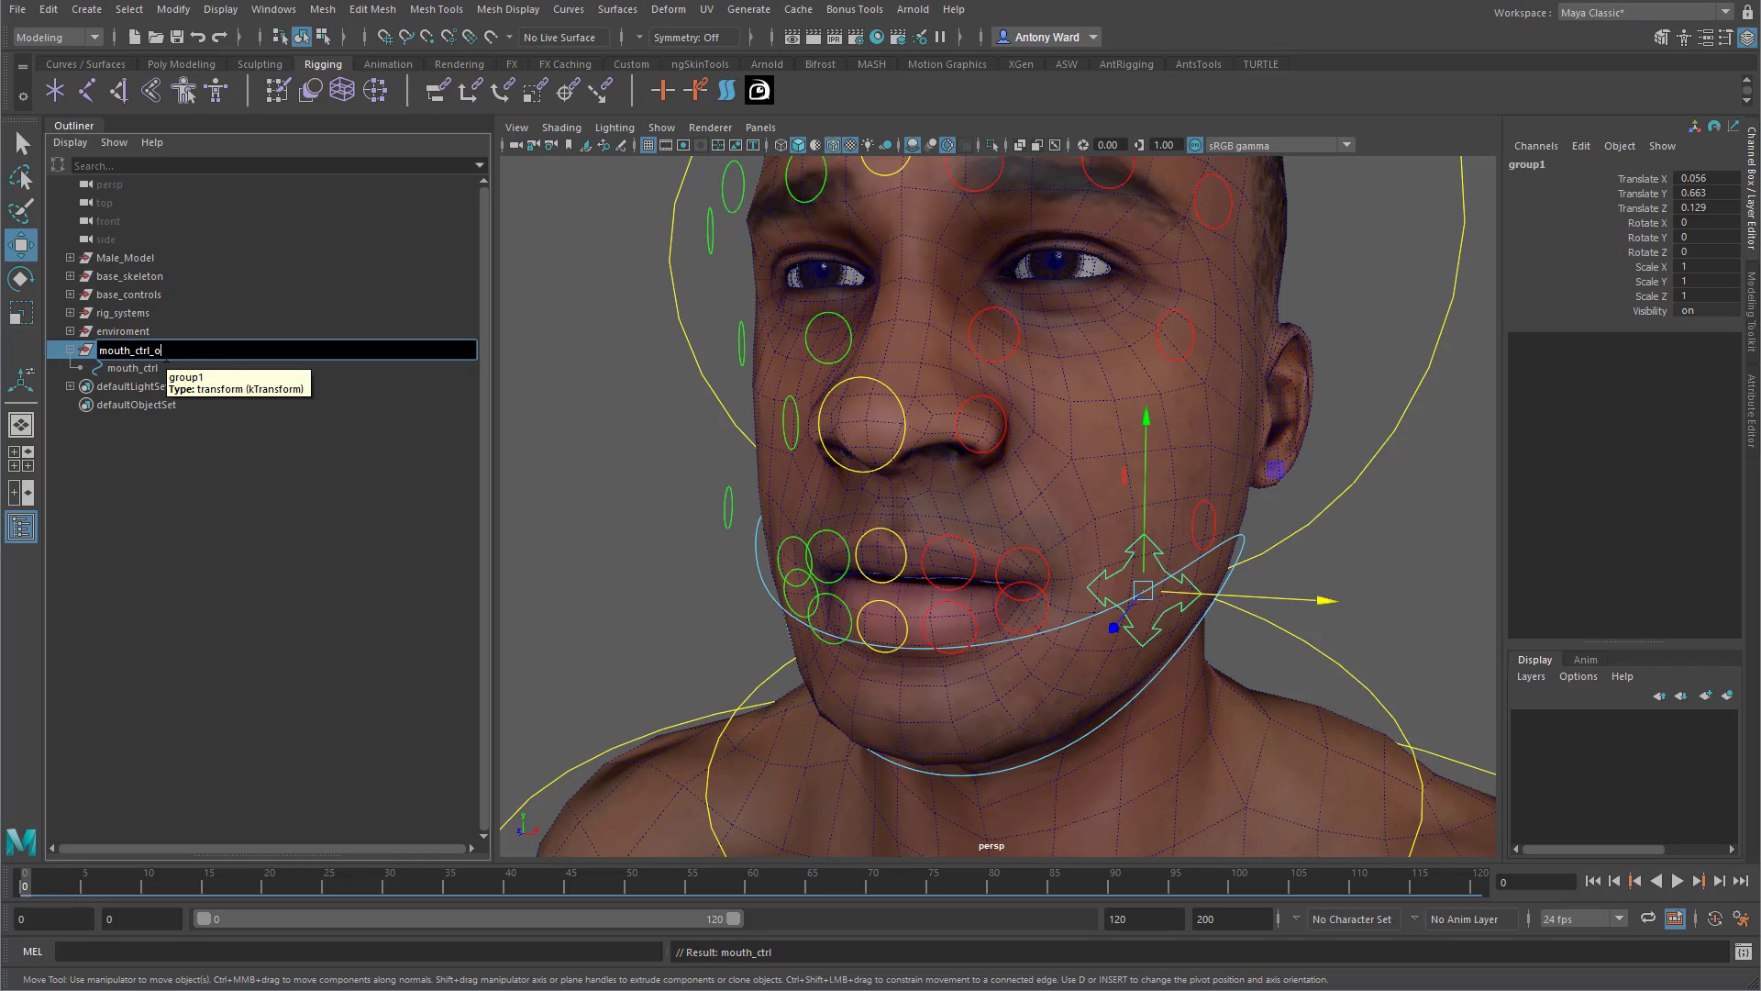
text(offset)
key(Return)
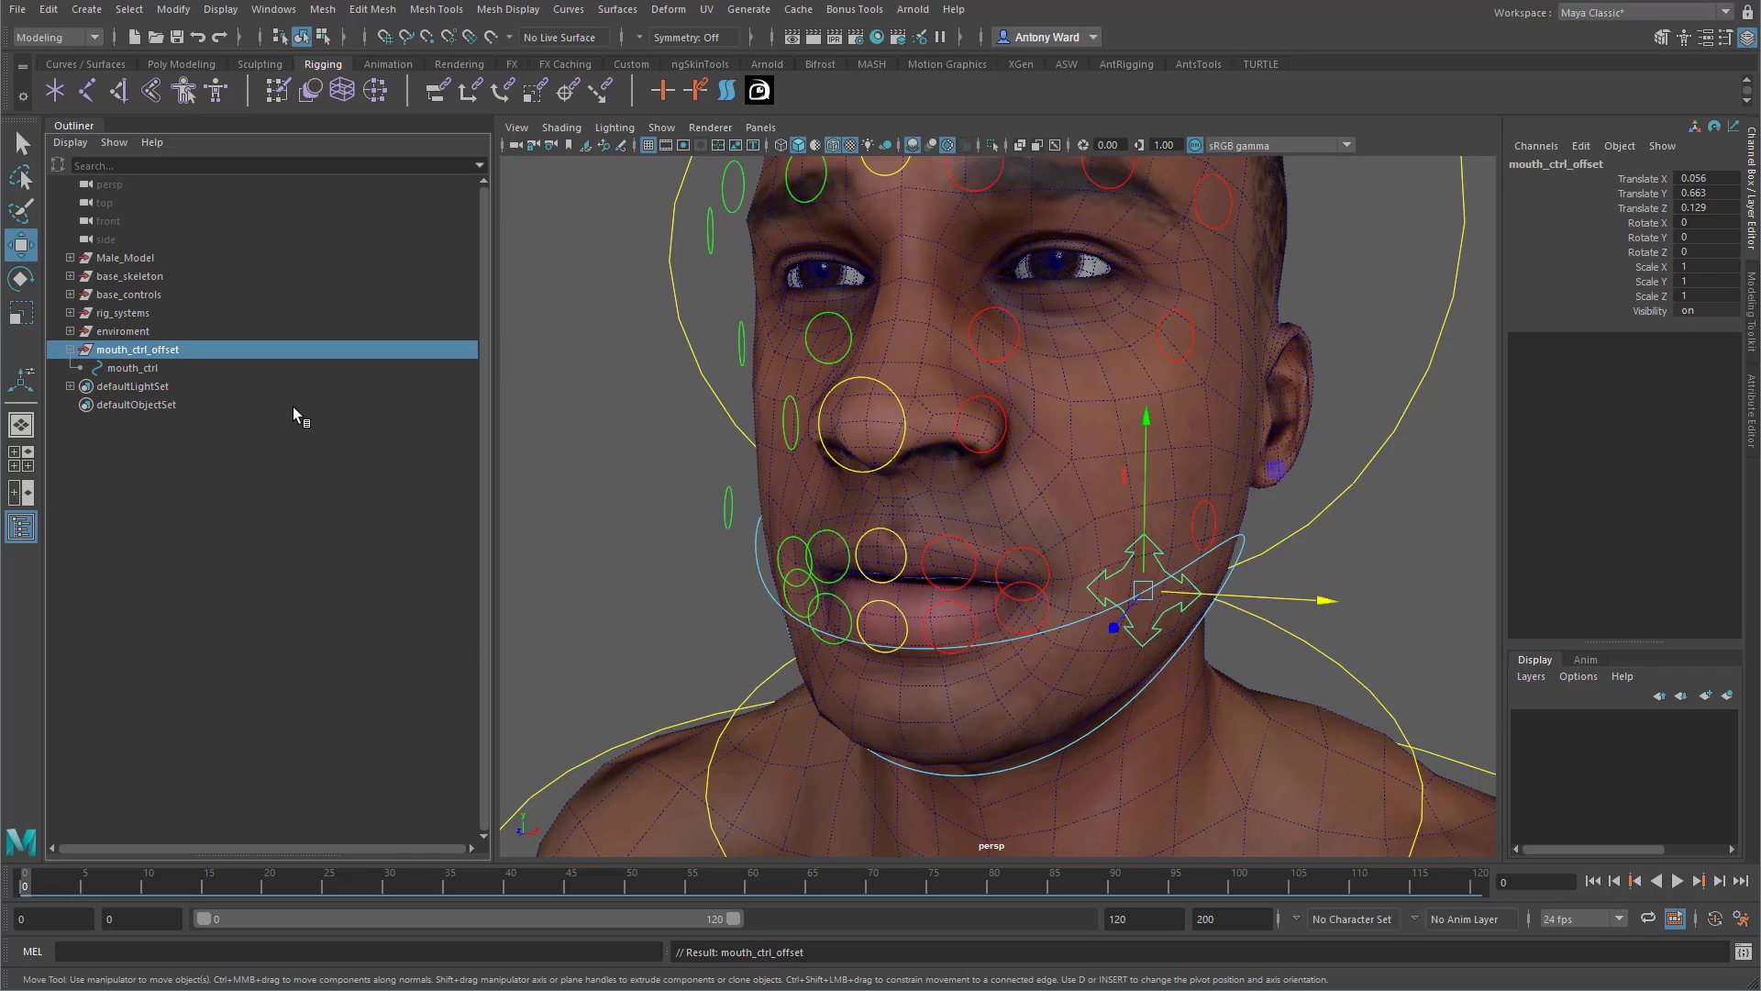
Duplicate mouth_ctrl_offset and move the copy beside the character's left brow, at about X 0.087, Y 0.751, Z 0.091.
alt+middle_drag(1281, 492, 1275, 530)
alt+right_drag(1275, 531, 1243, 520)
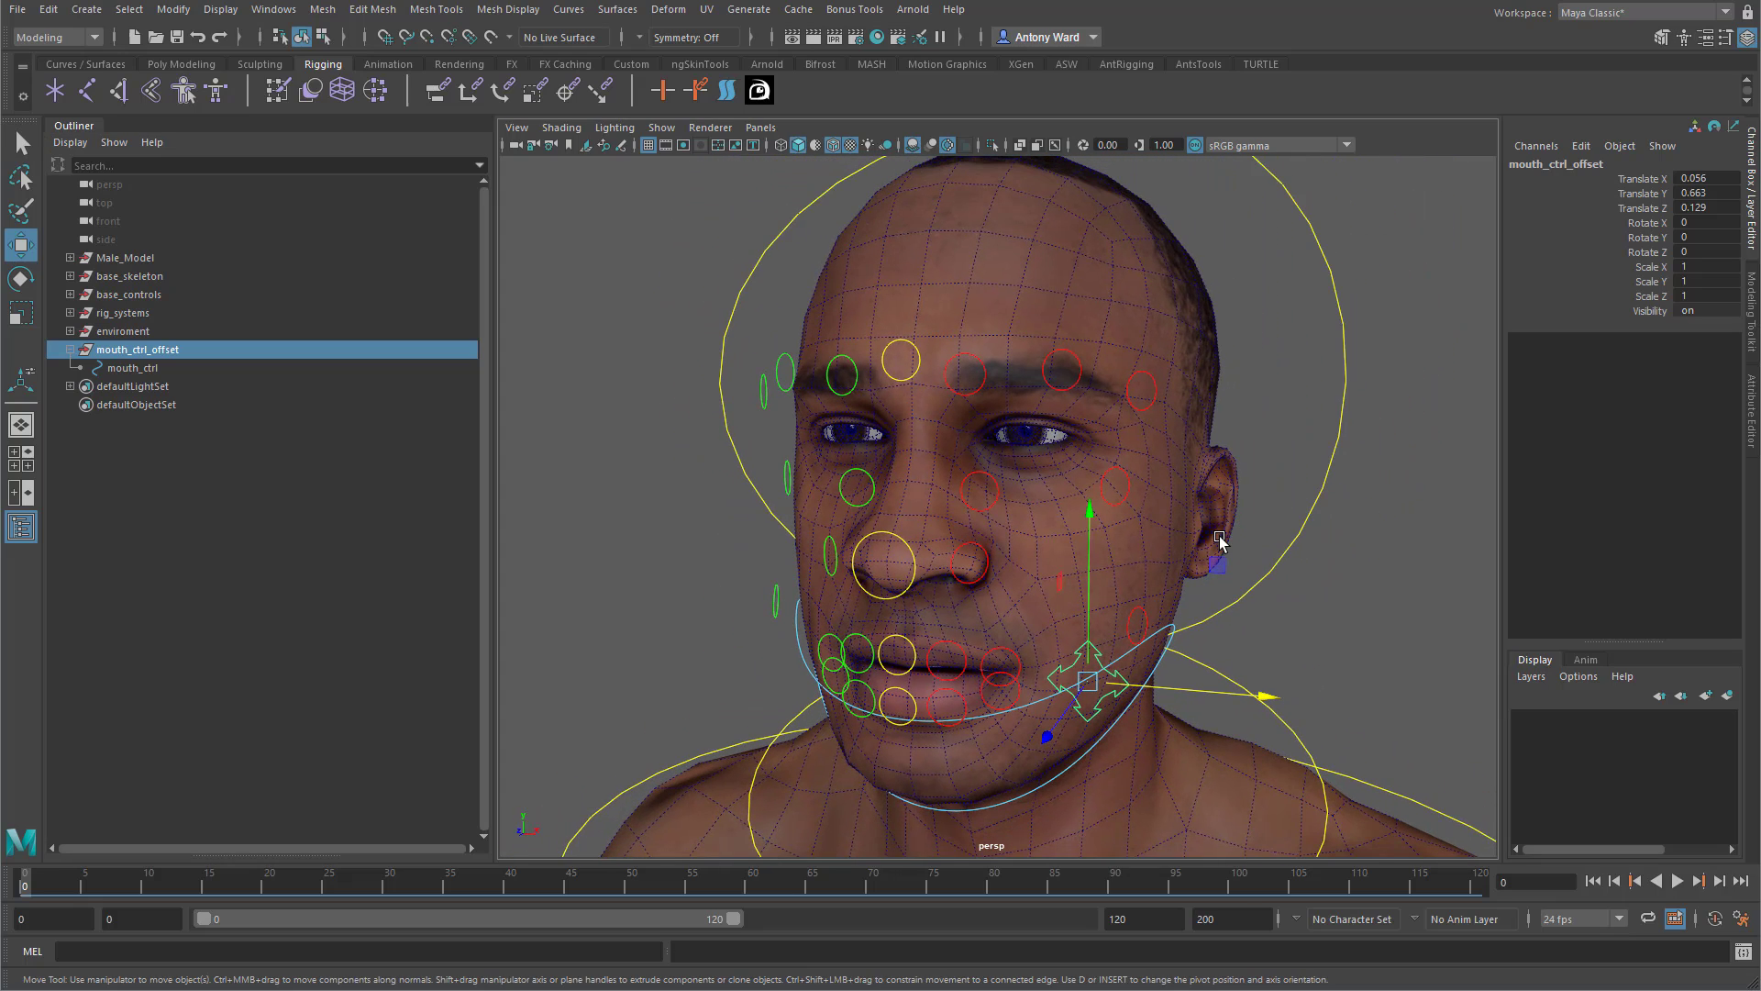
key(ctrl+d)
drag(1100, 573, 1104, 264)
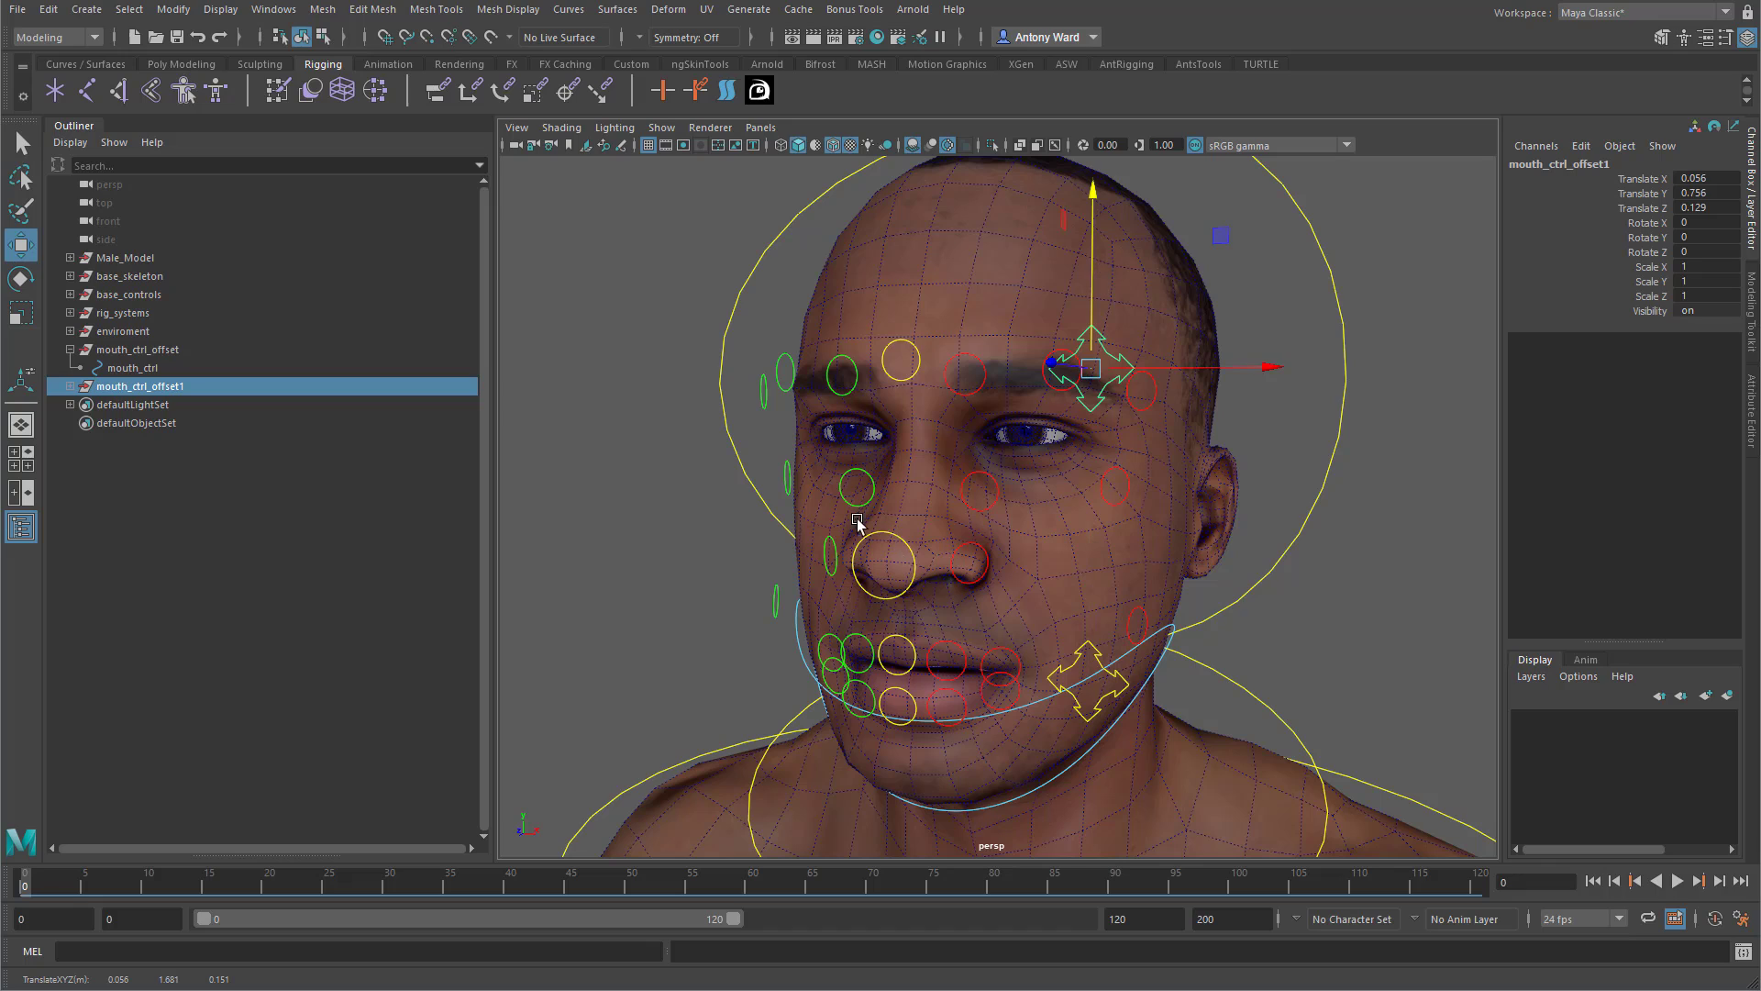
alt+drag(857, 514, 1029, 510)
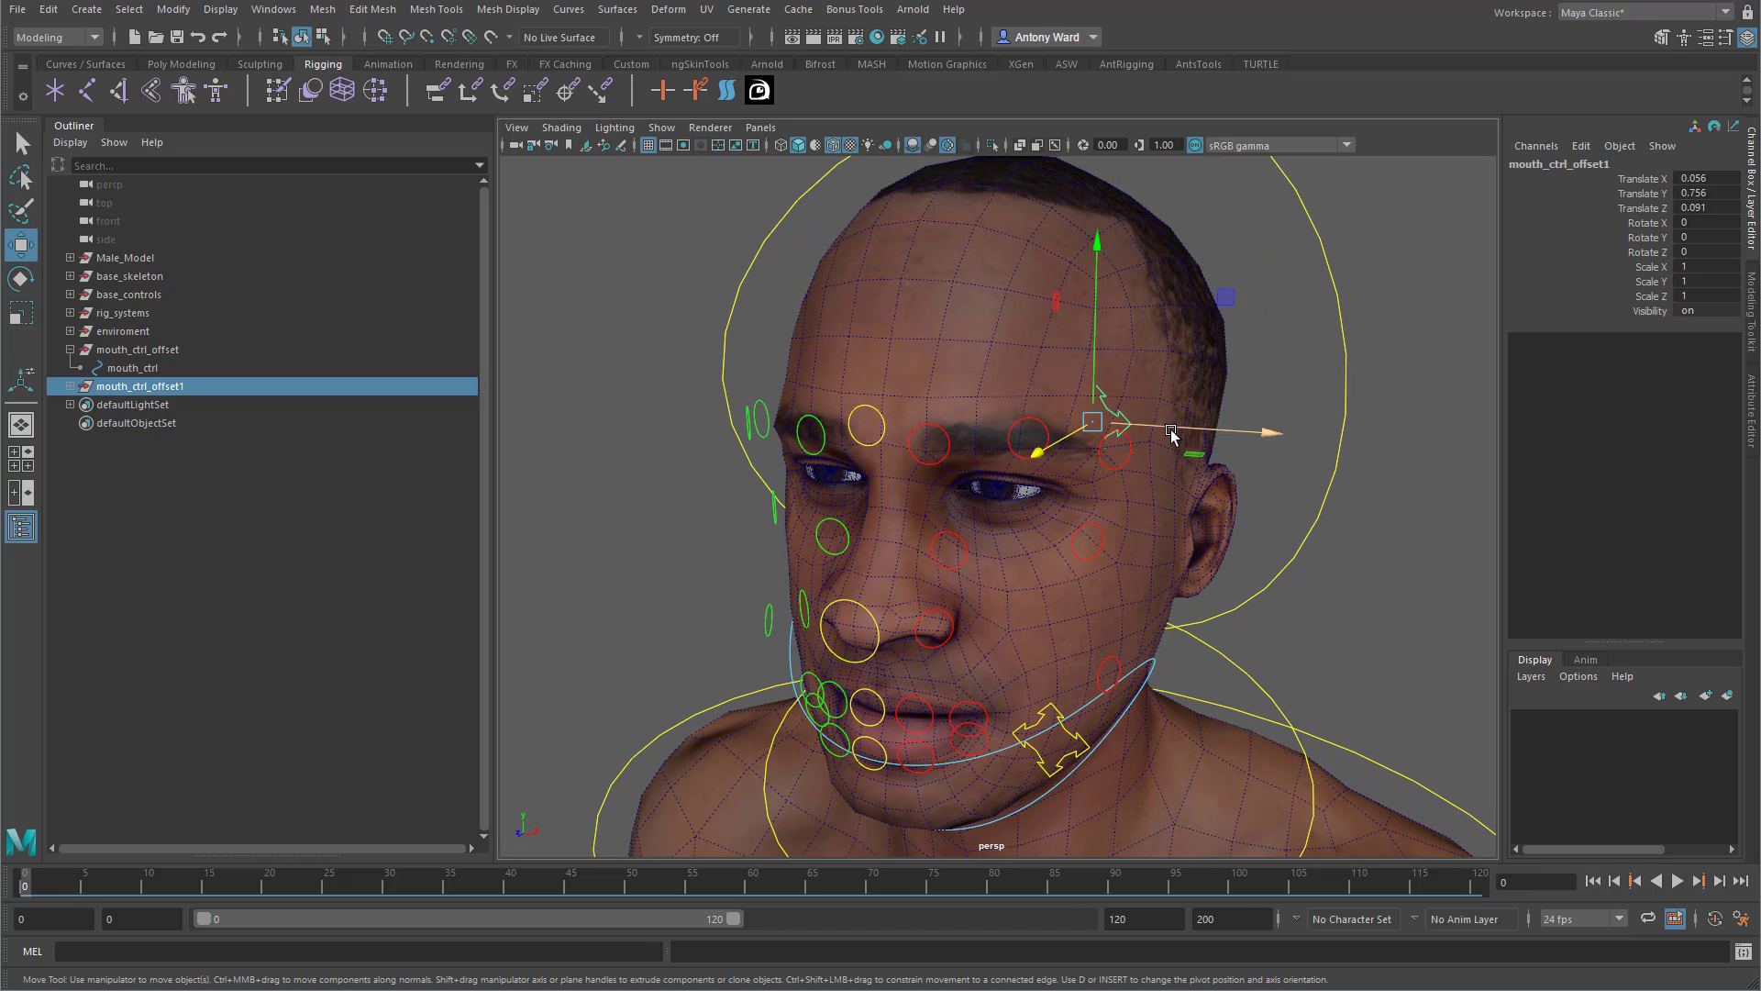
drag(1179, 434, 1192, 485)
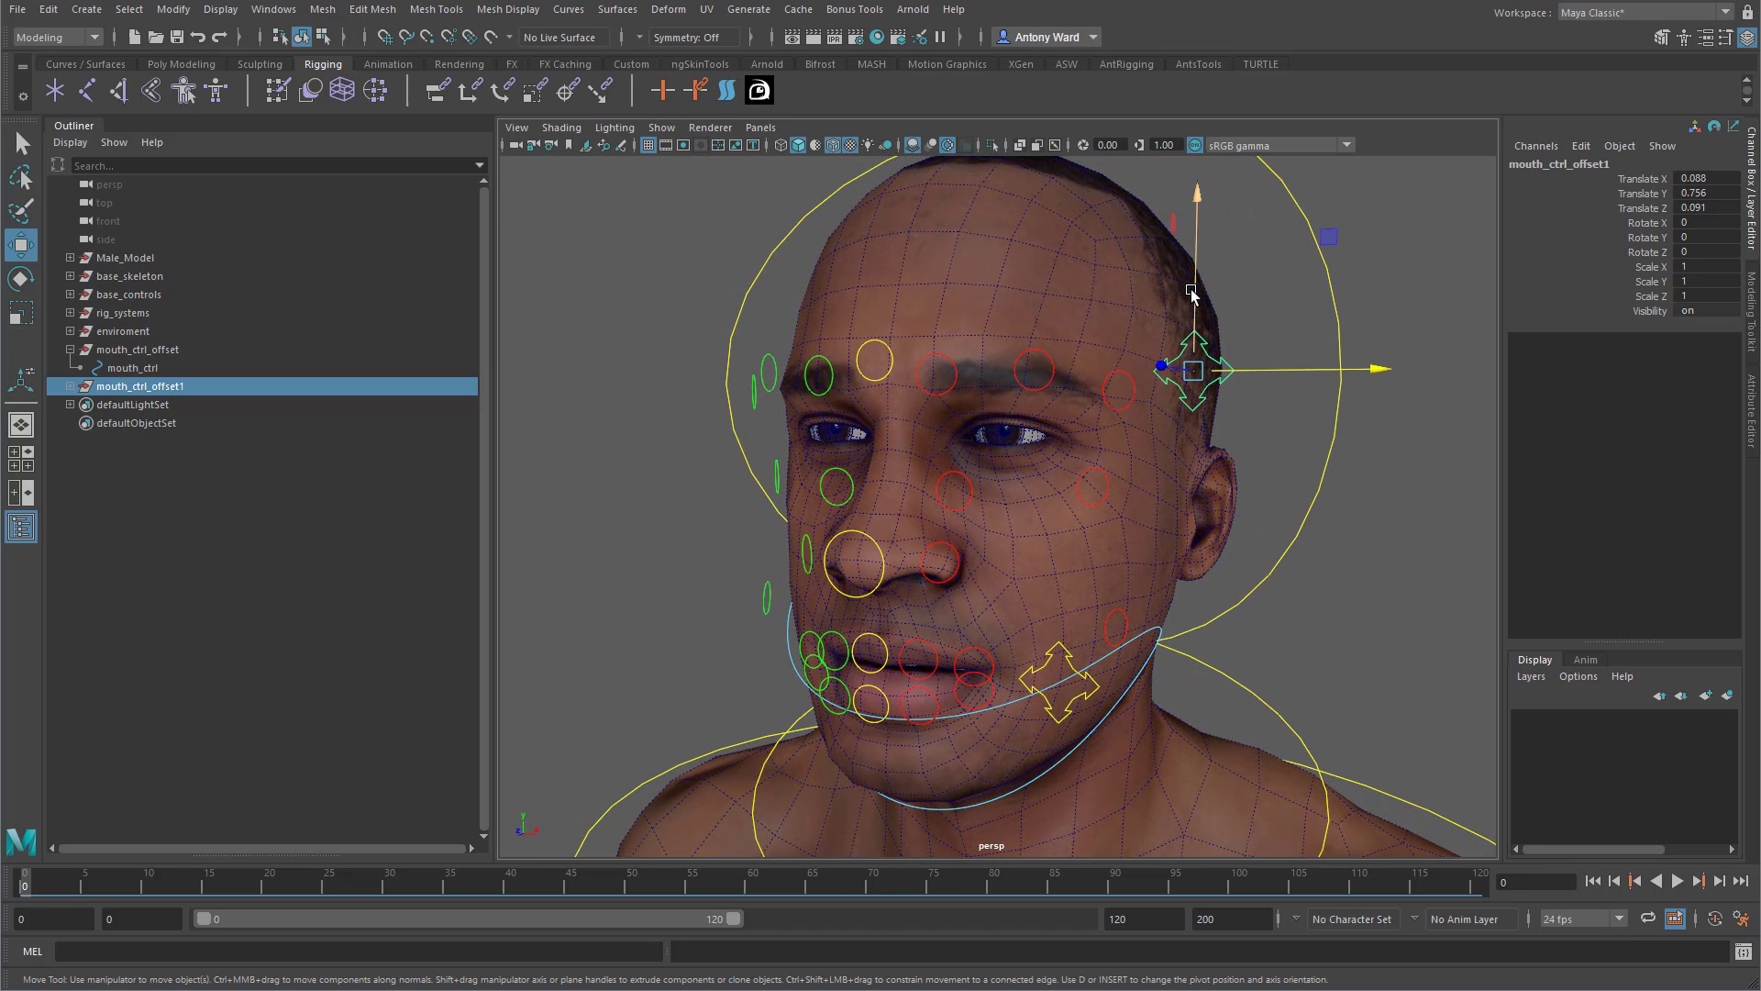
drag(1195, 293, 1192, 313)
drag(1270, 391, 1263, 391)
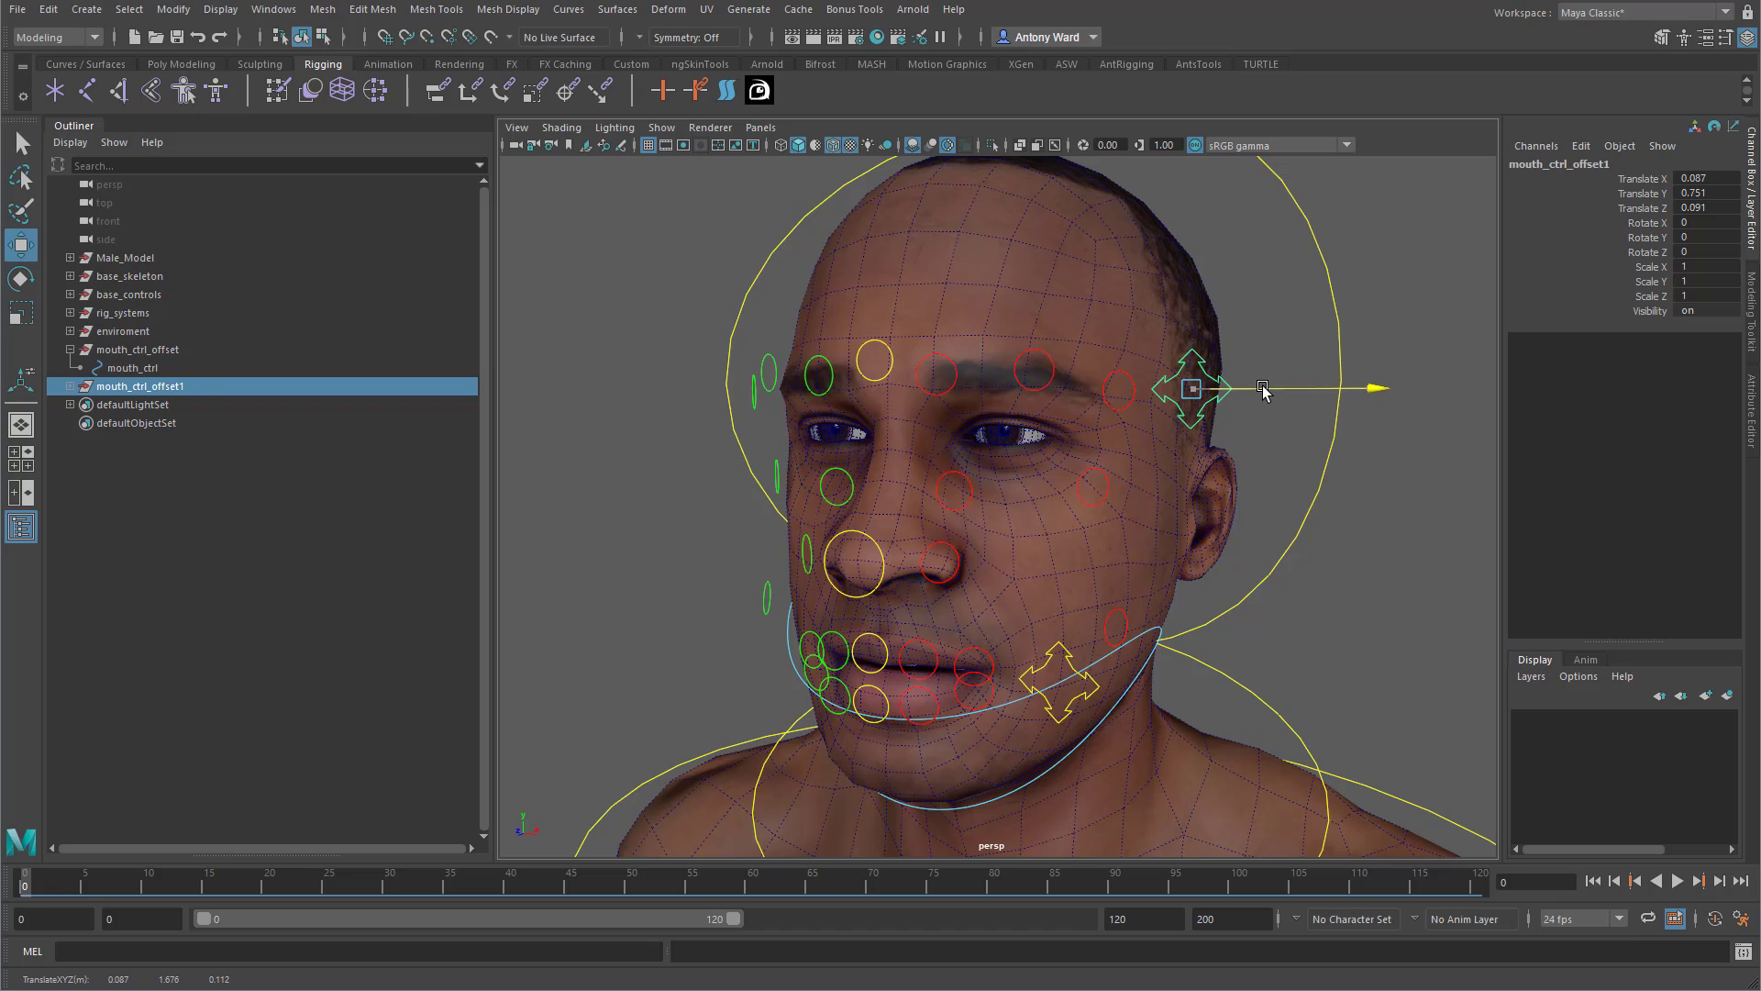
Rename the control inside the duplicated offset group as l_brow_ctrl.
alt+drag(1210, 446, 1212, 459)
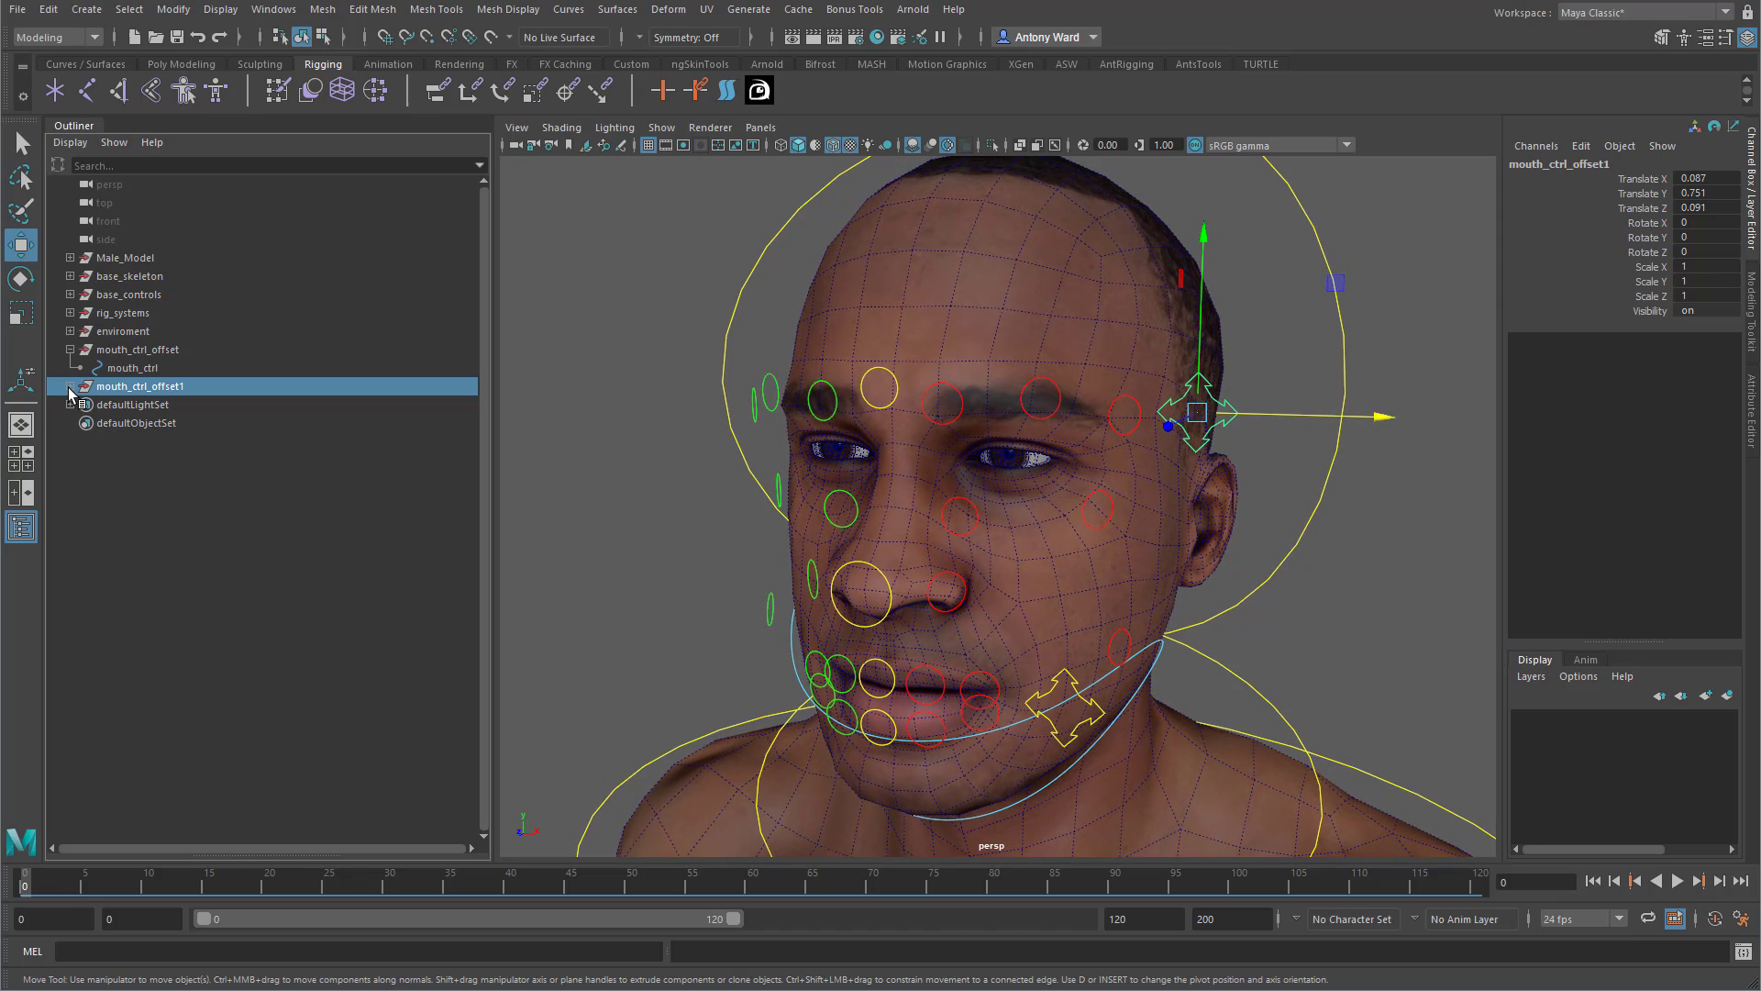
double_click(135, 407)
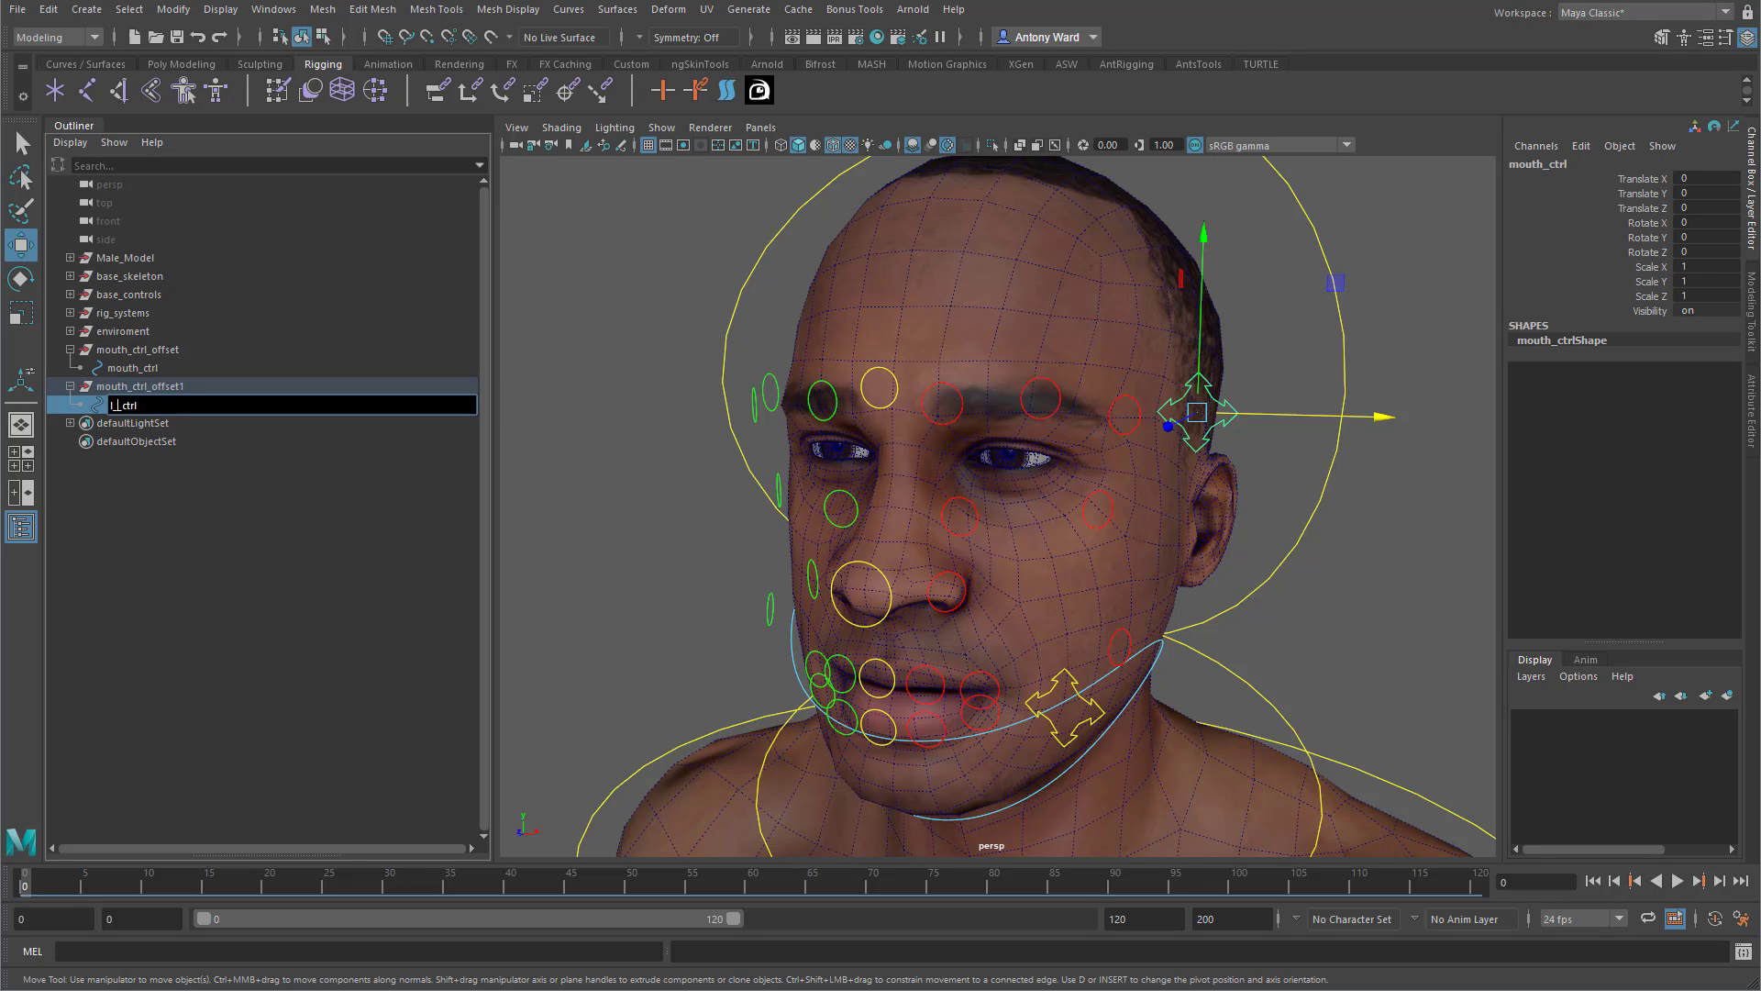
text(l_brow)
key(Return)
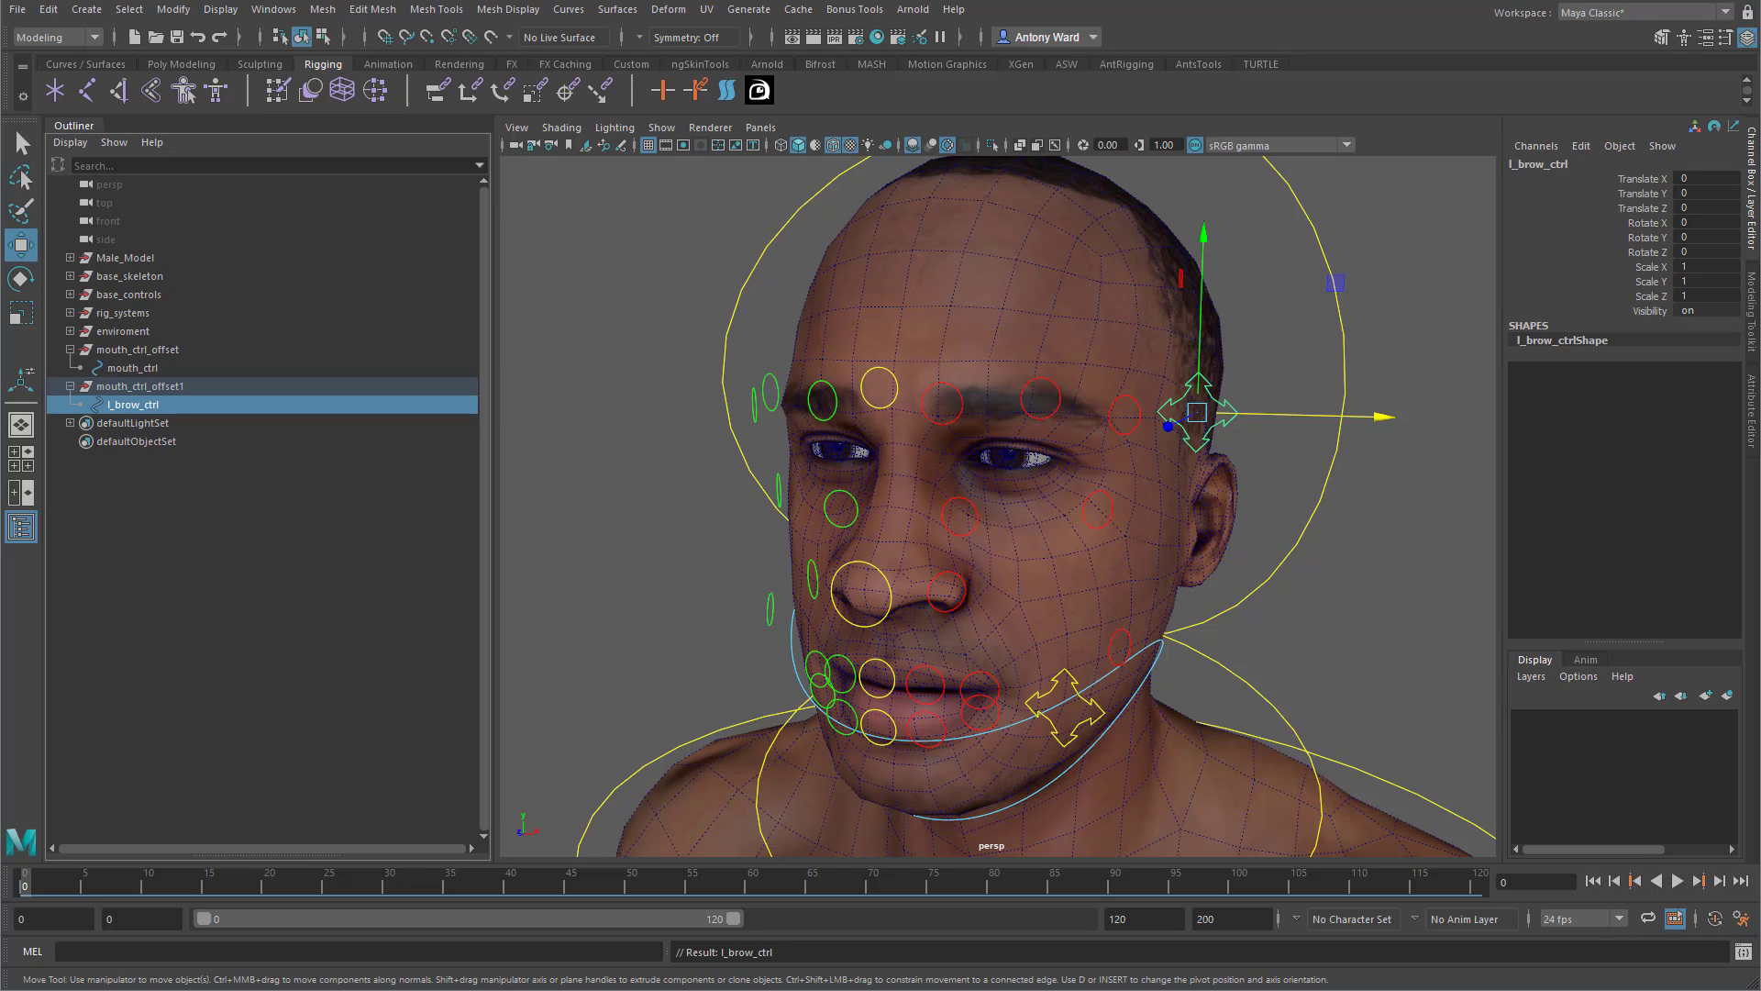
Rename the parent group mouth_ctrl_offset1 as l_brow_ctrl_offset, reusing the name of its child control.
double_click(135, 407)
key(ctrl+c)
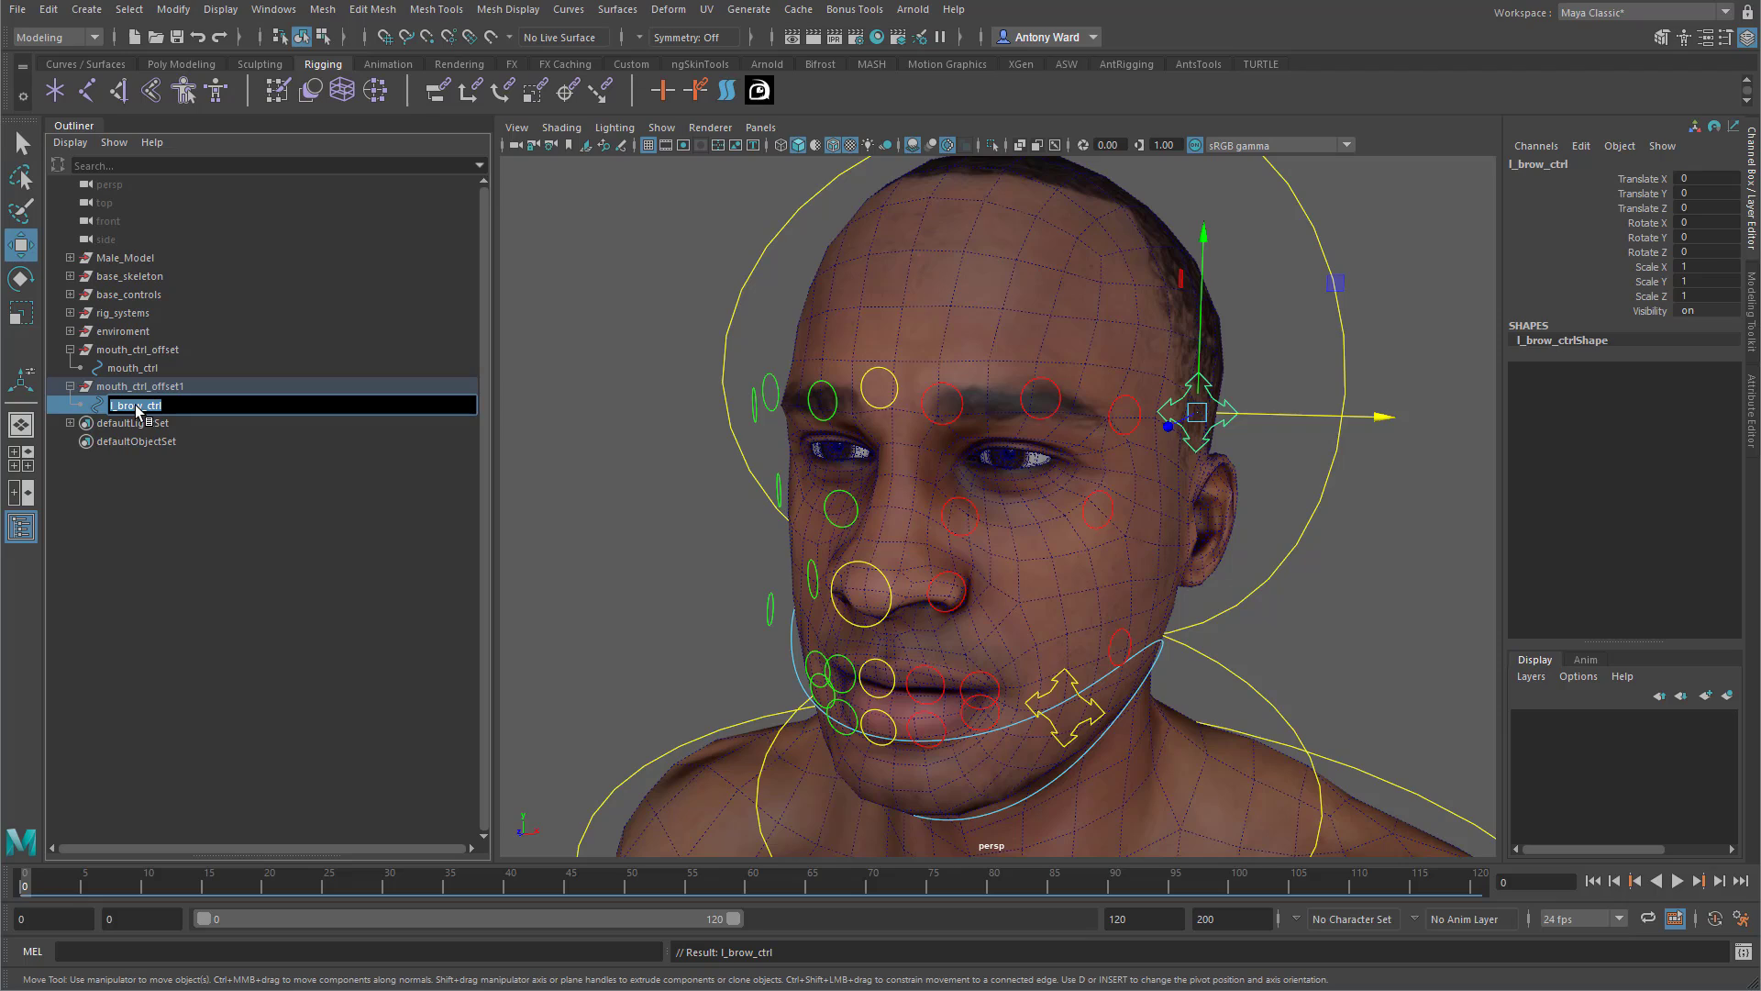
double_click(147, 388)
drag(152, 387, 96, 389)
key(ctrl+v)
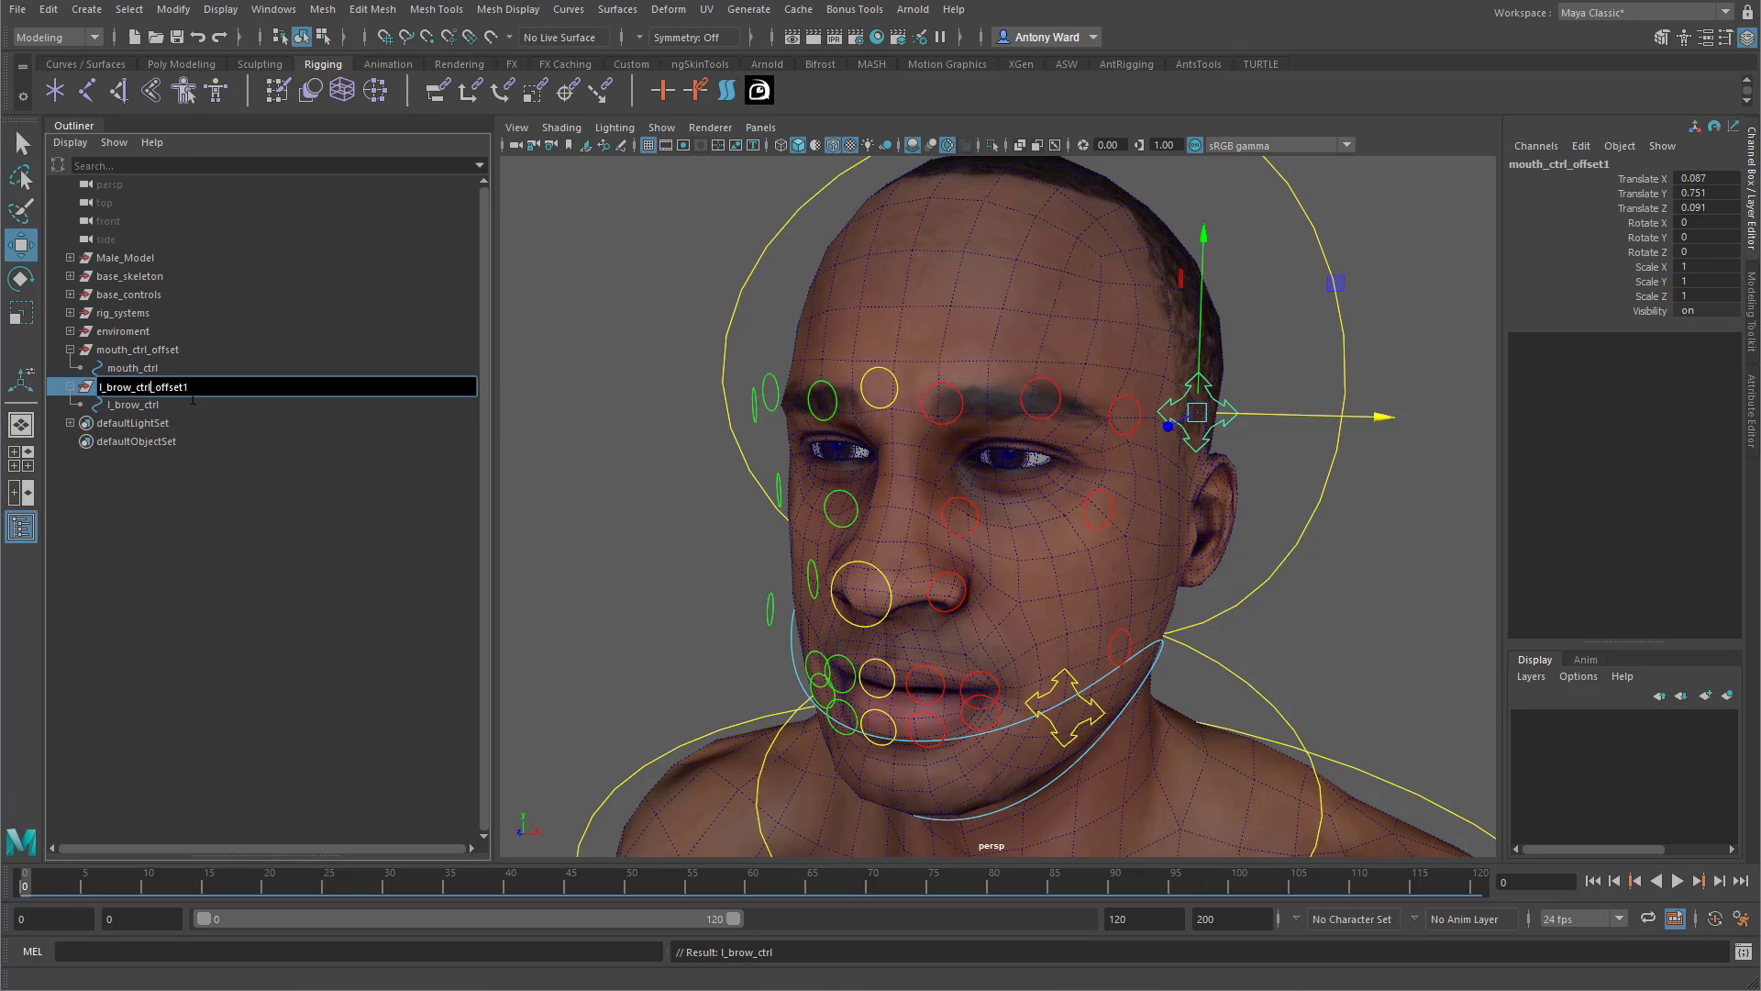
key(BackSpace)
key(Return)
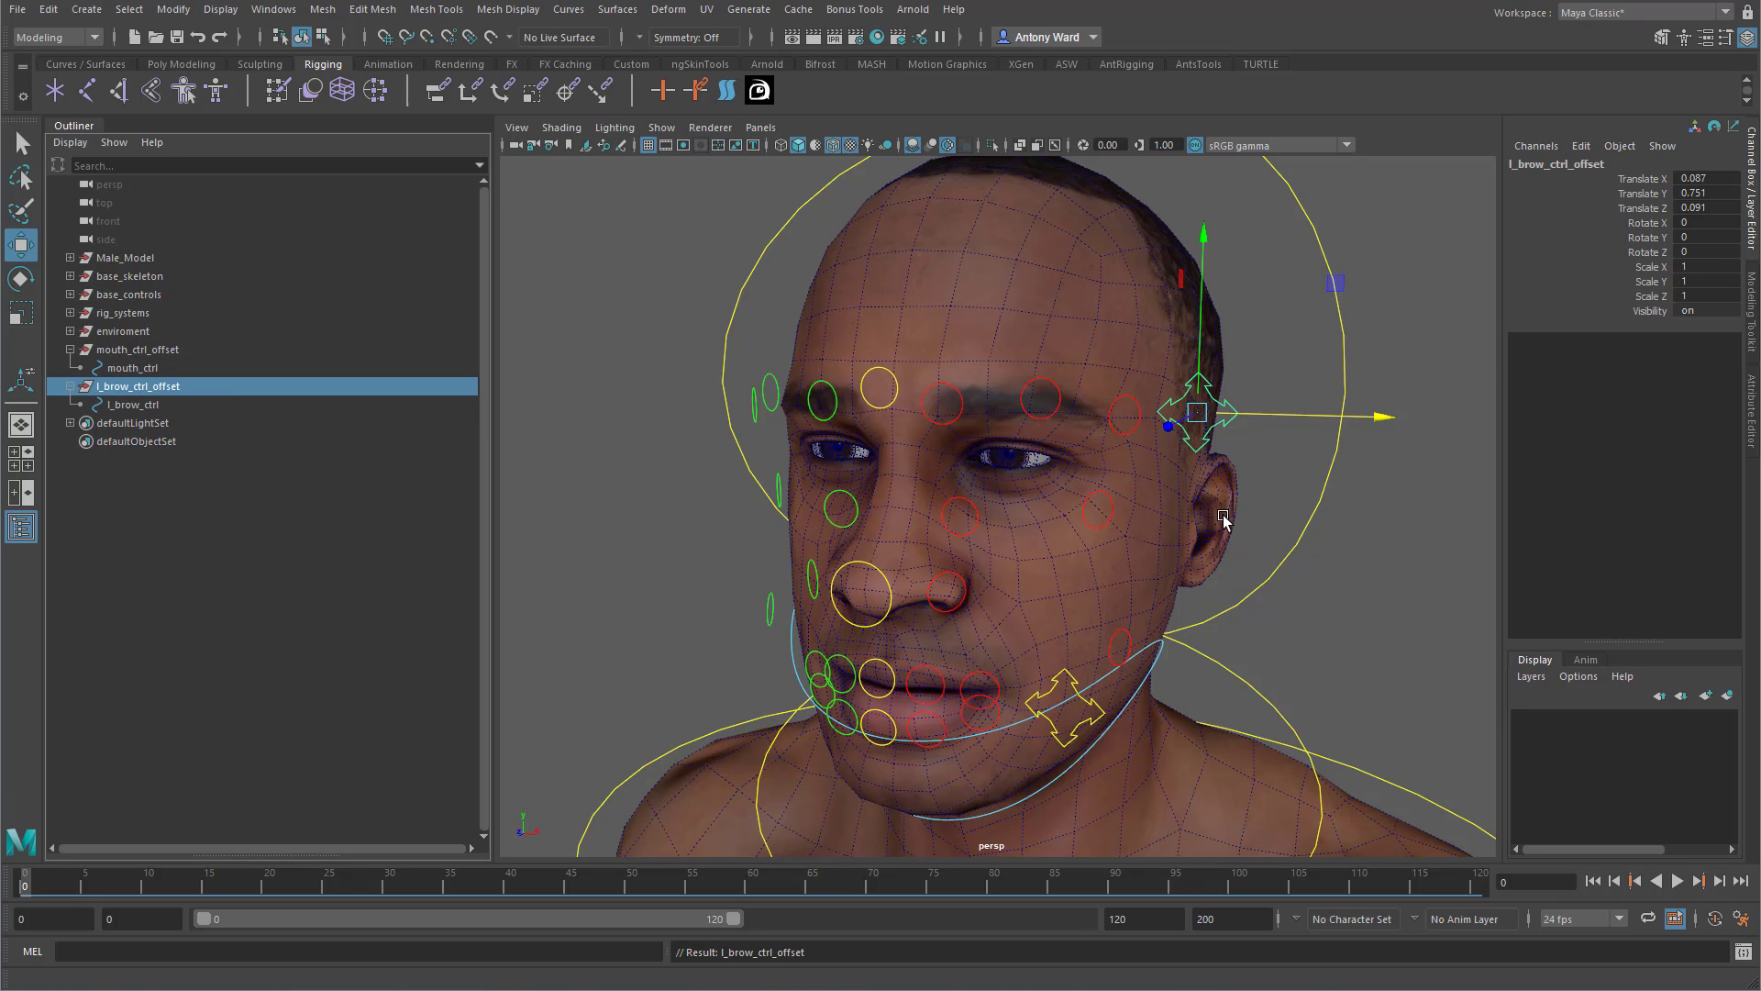
Duplicate l_brow_ctrl_offset and set the copy's Translate X to -0.087 to place it on the opposite side of the head.
alt+drag(1224, 520, 1229, 509)
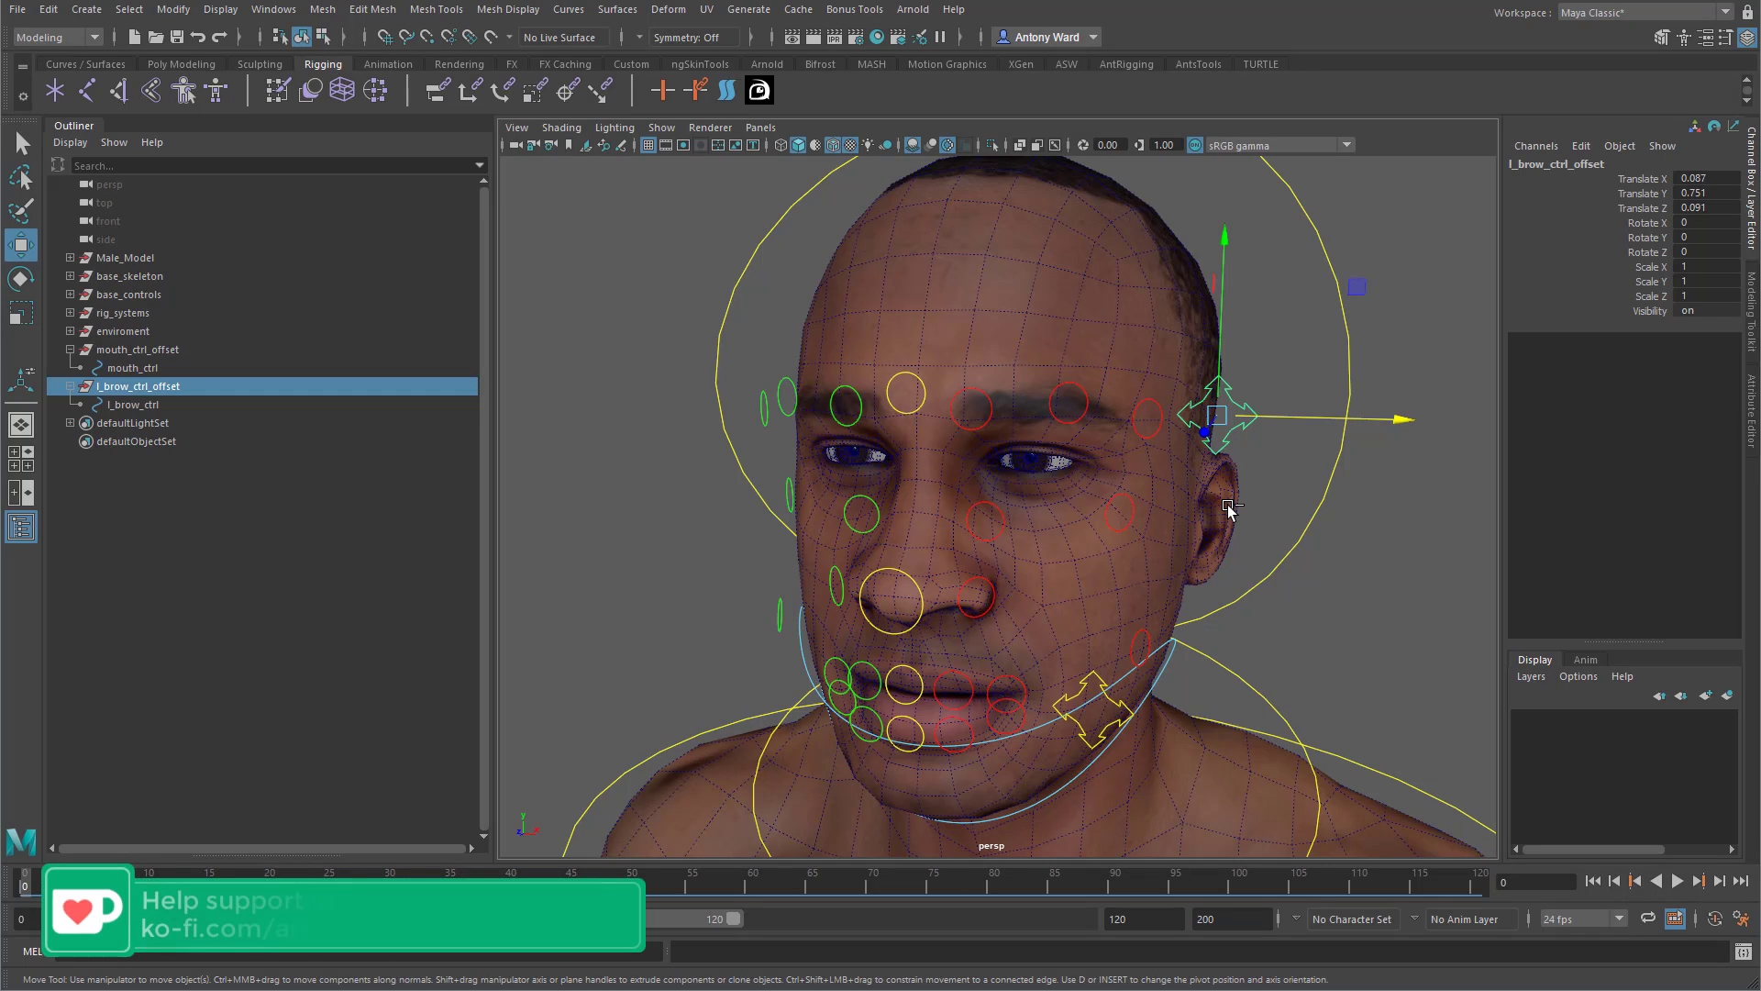
key(ctrl+d)
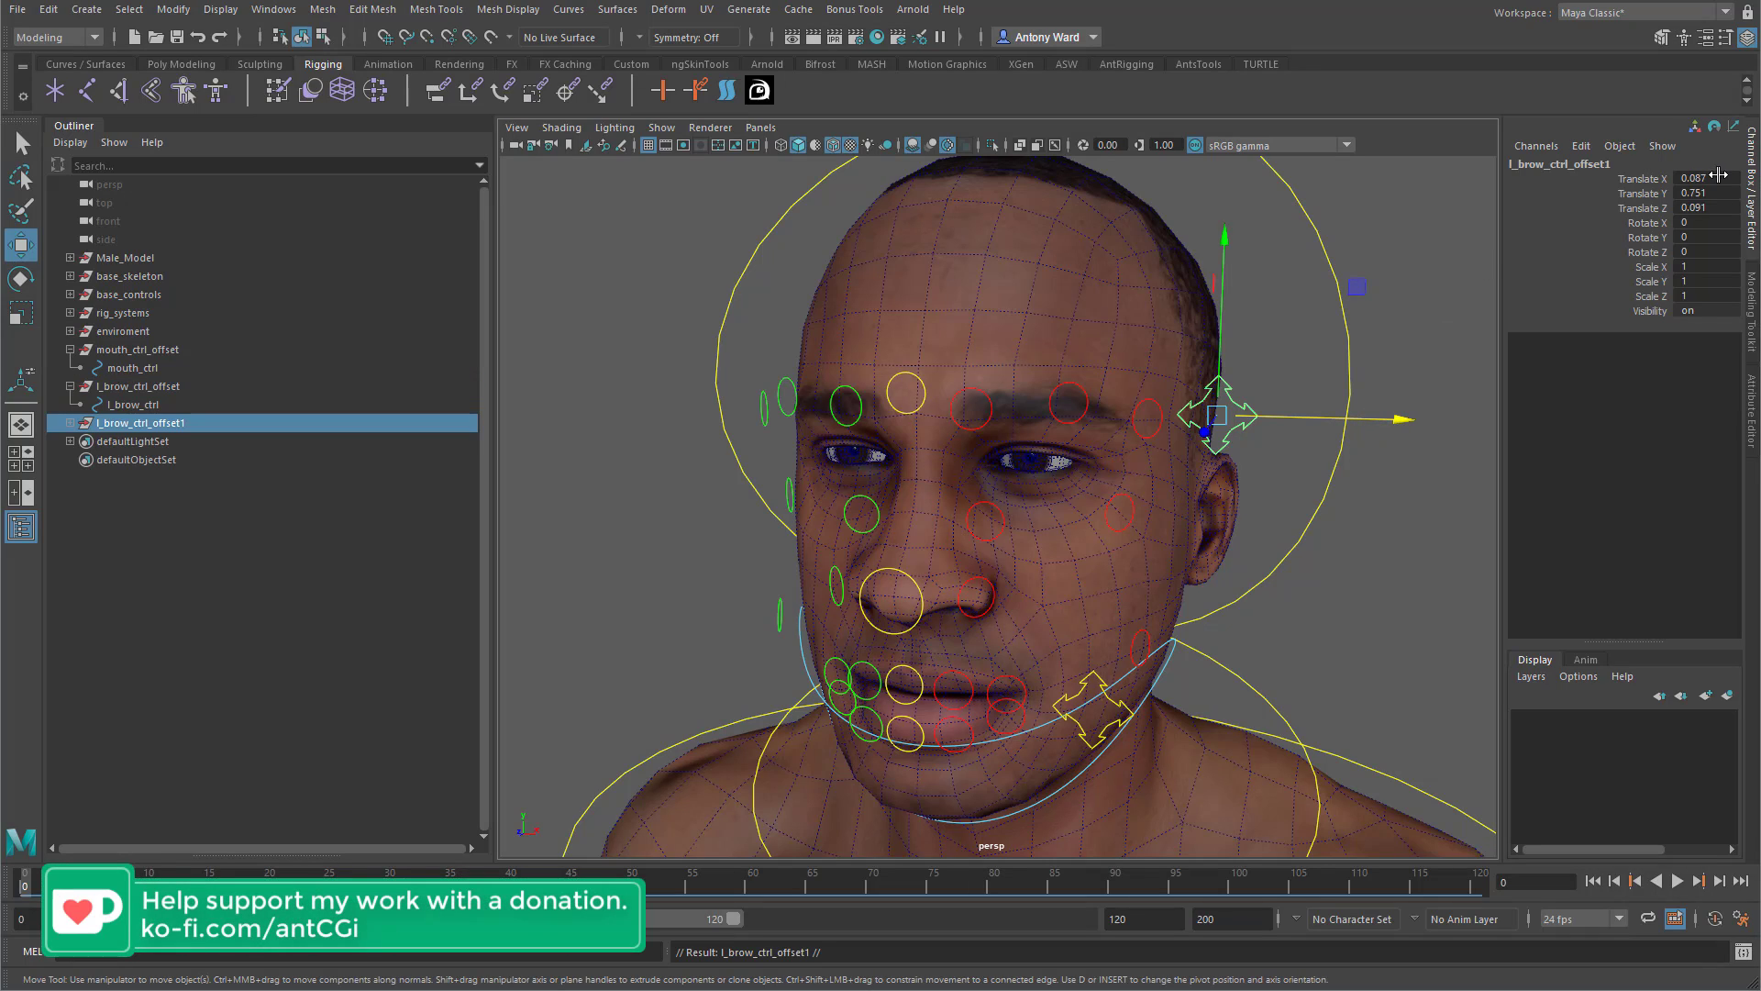
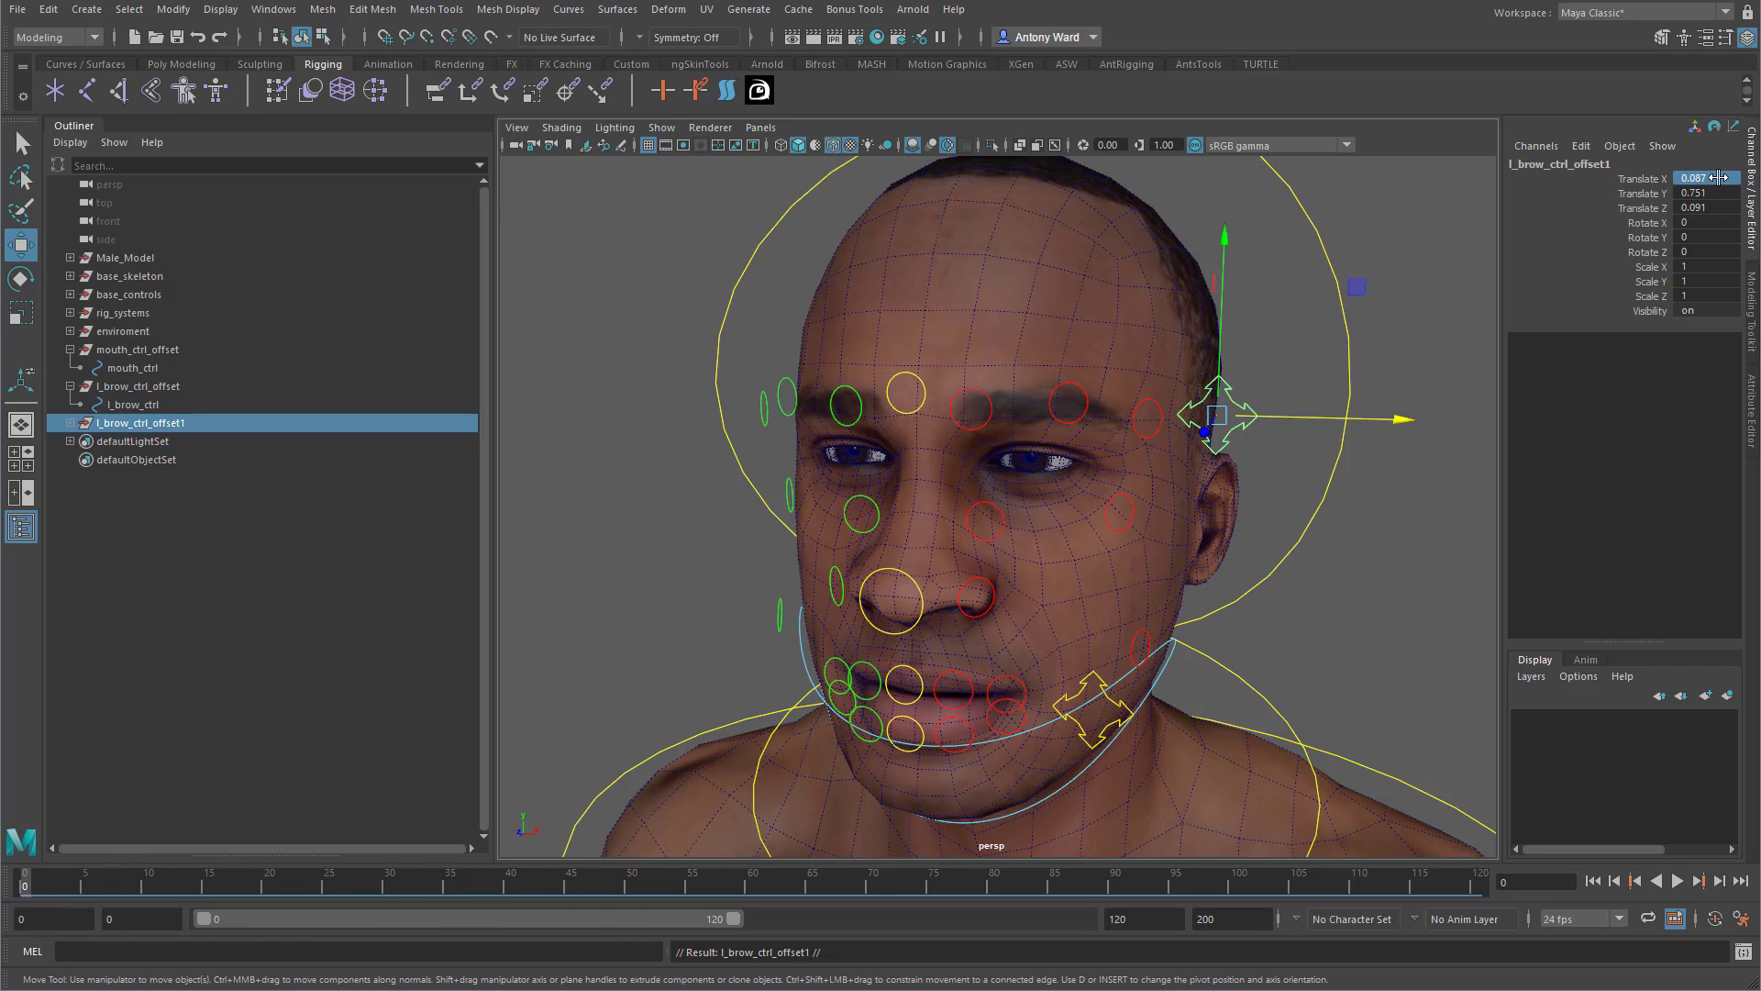
double_click(1718, 178)
key(Return)
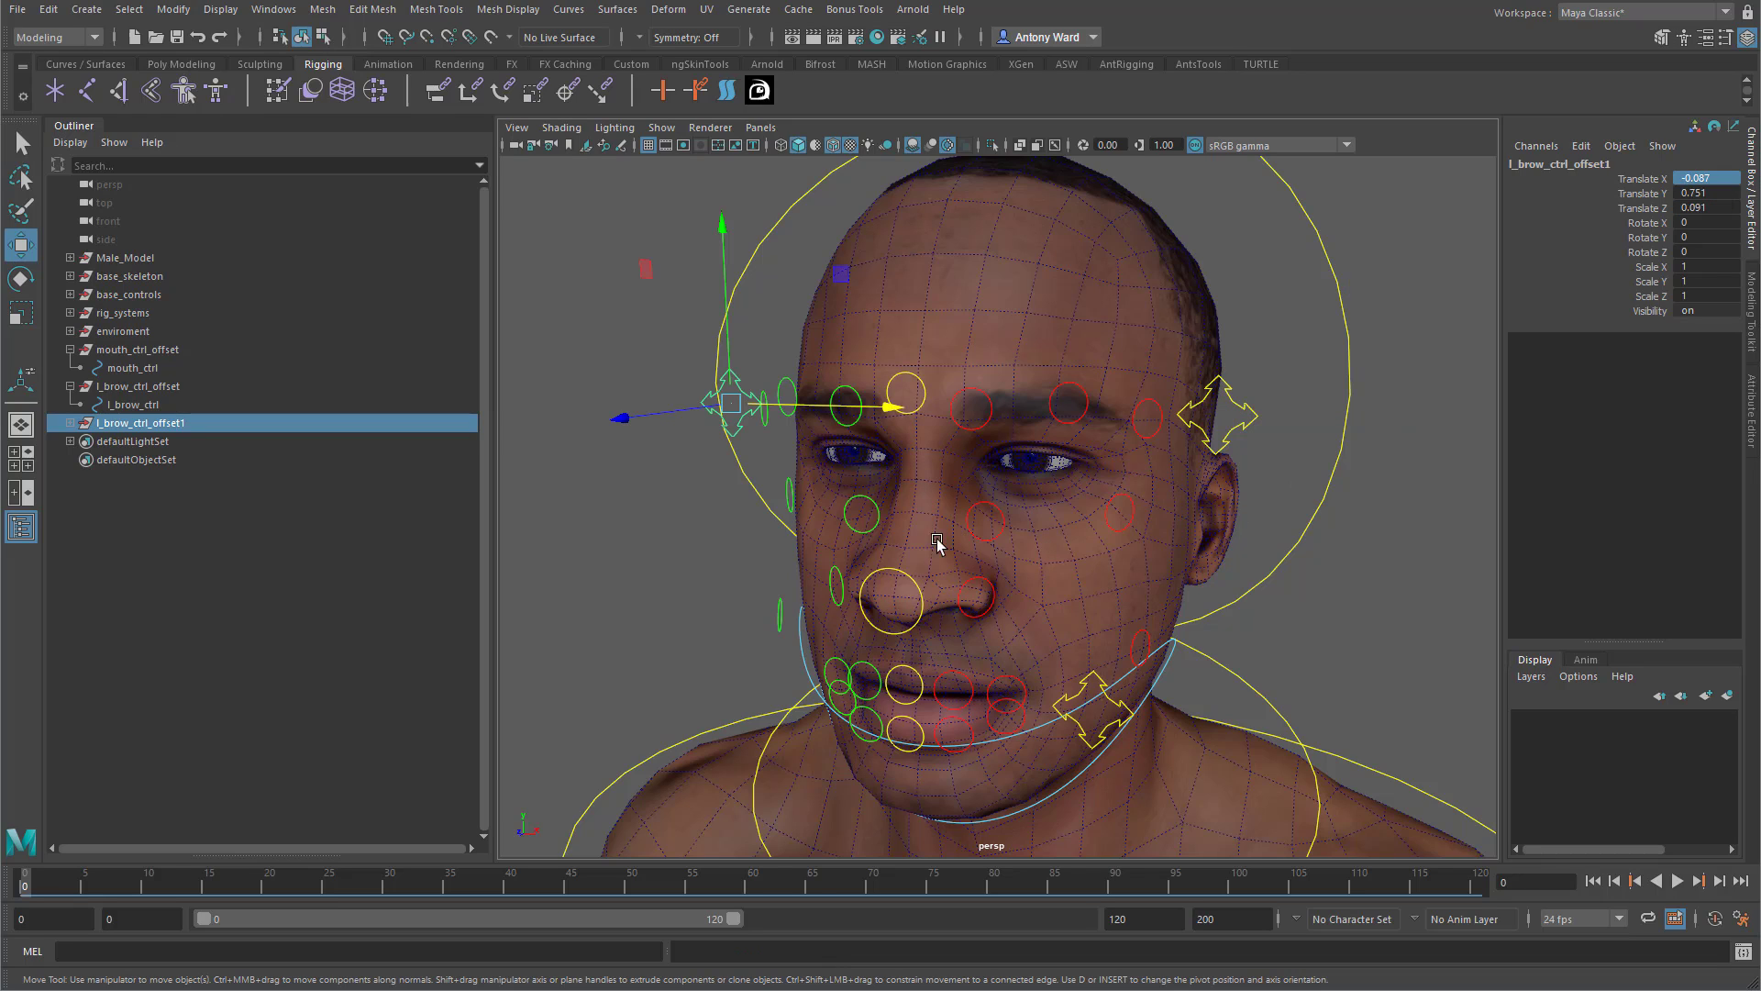
alt+drag(880, 519, 899, 511)
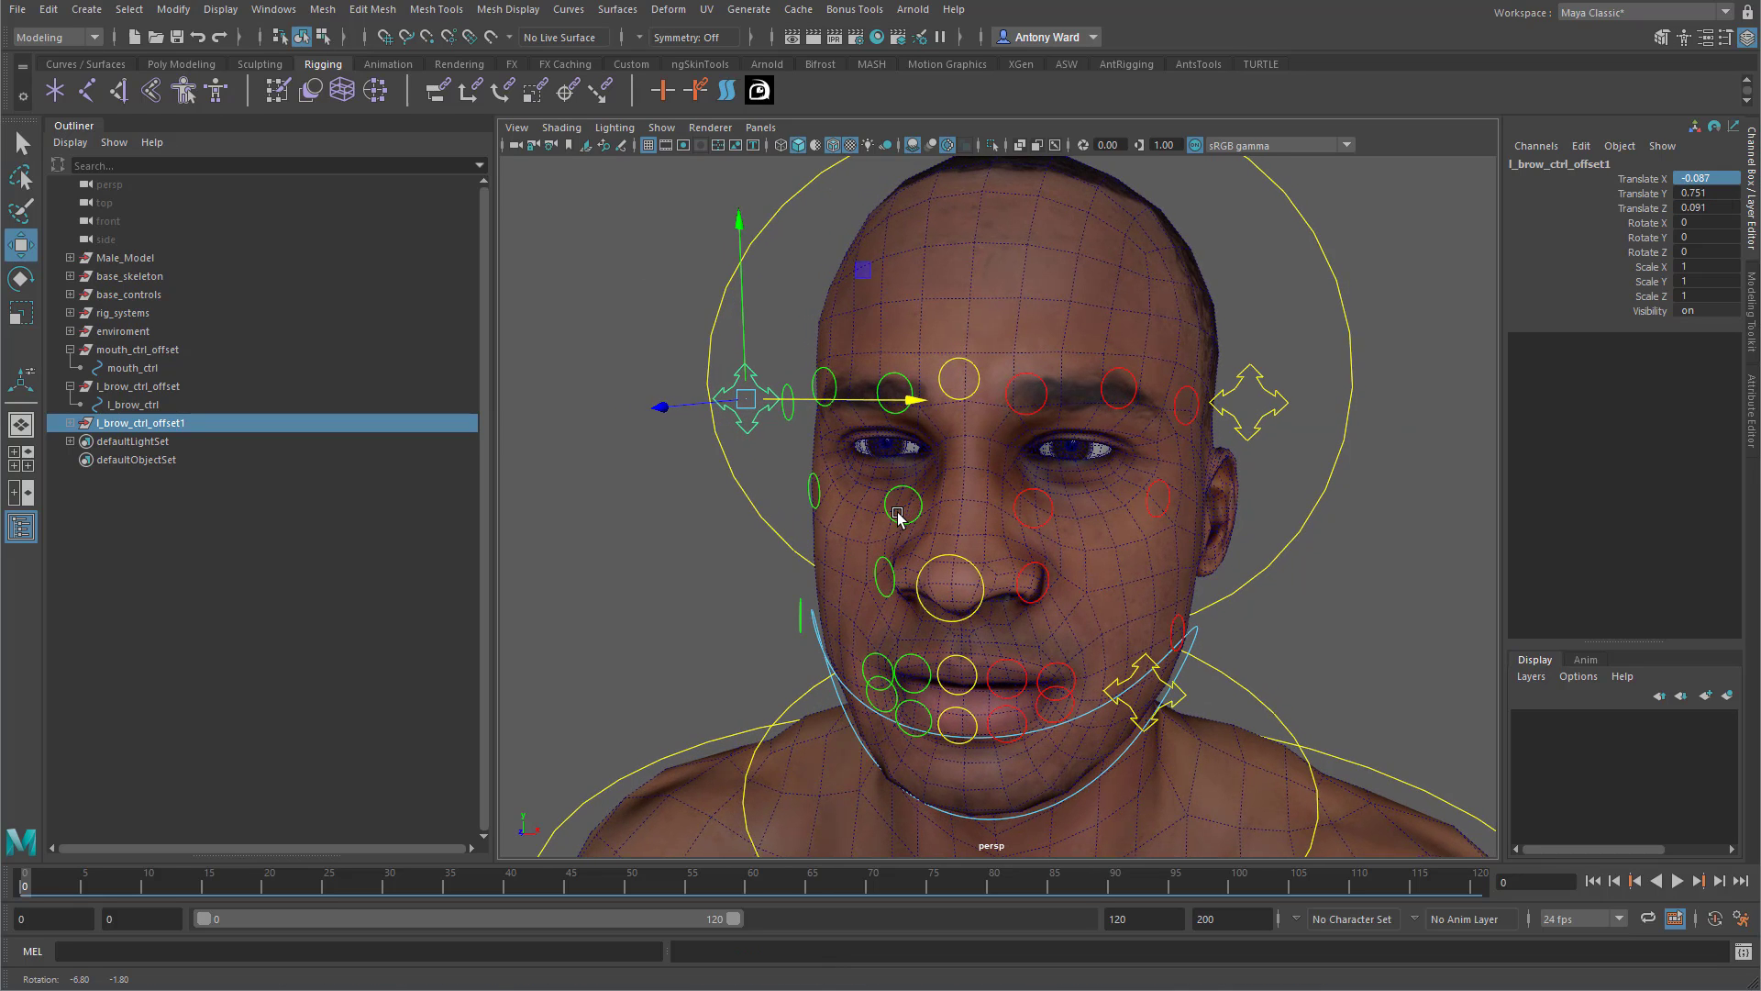
click(554, 547)
alt+drag(724, 461, 727, 464)
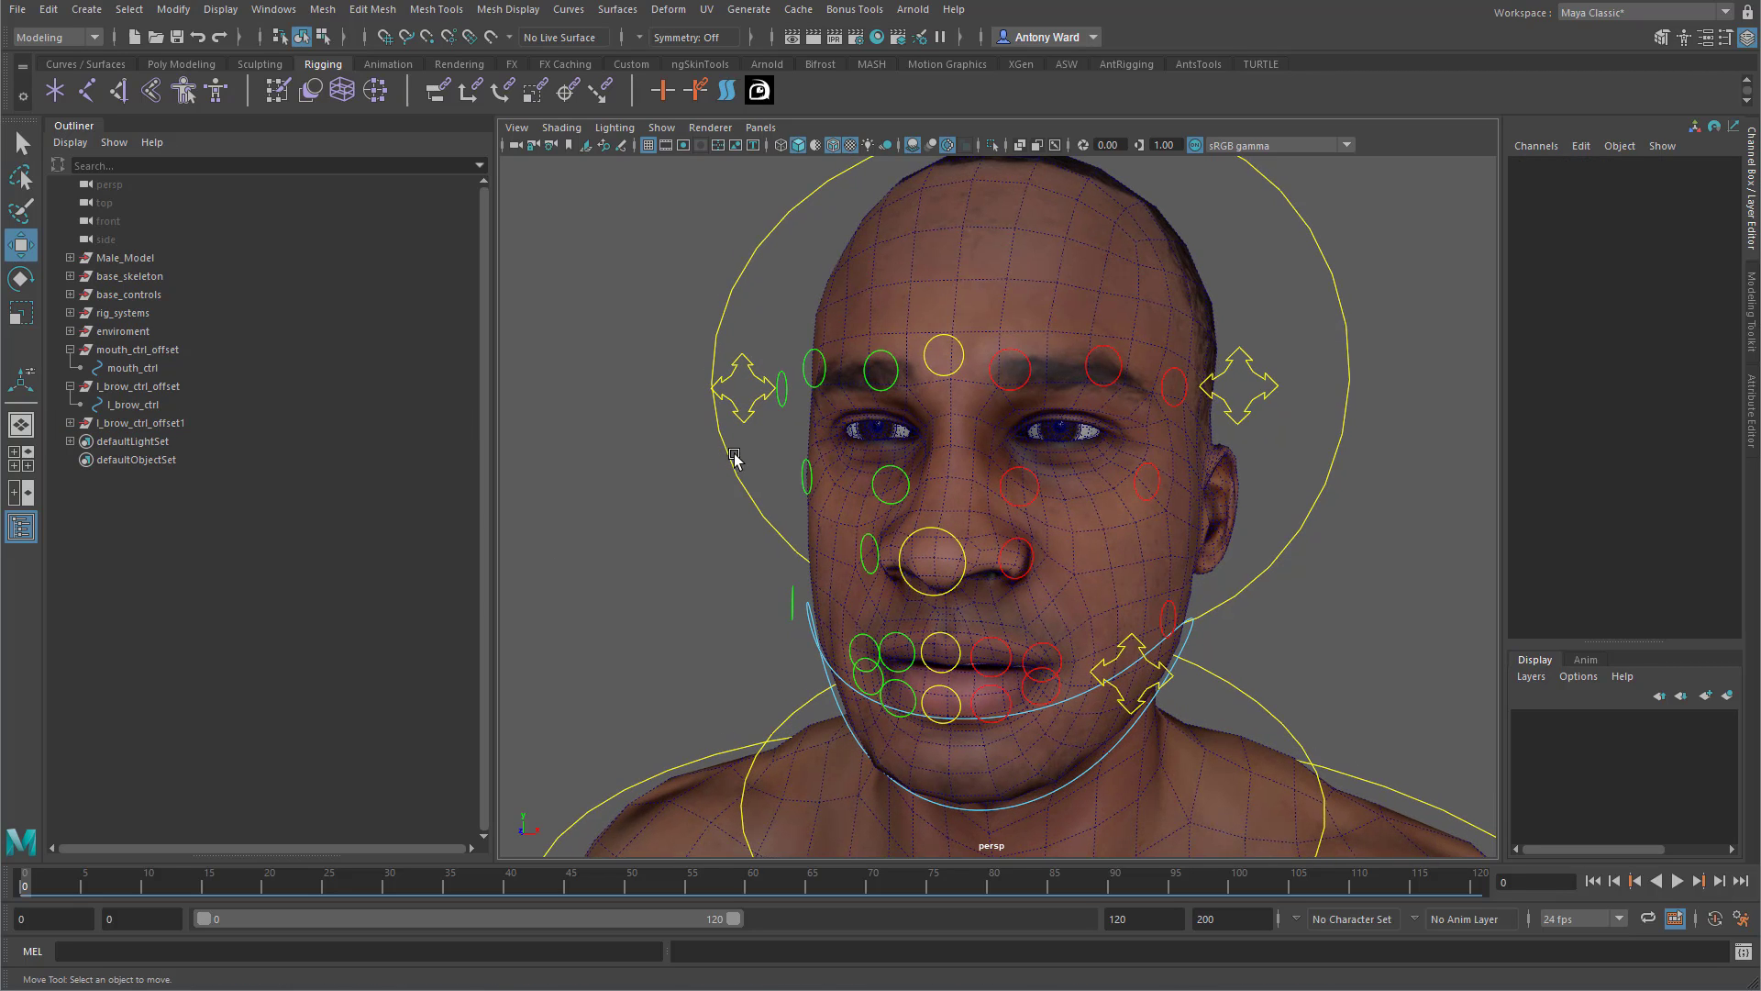
Rename the control inside l_brow_ctrl_offset1 as r_brow_ctrl.
click(759, 412)
click(70, 423)
double_click(119, 442)
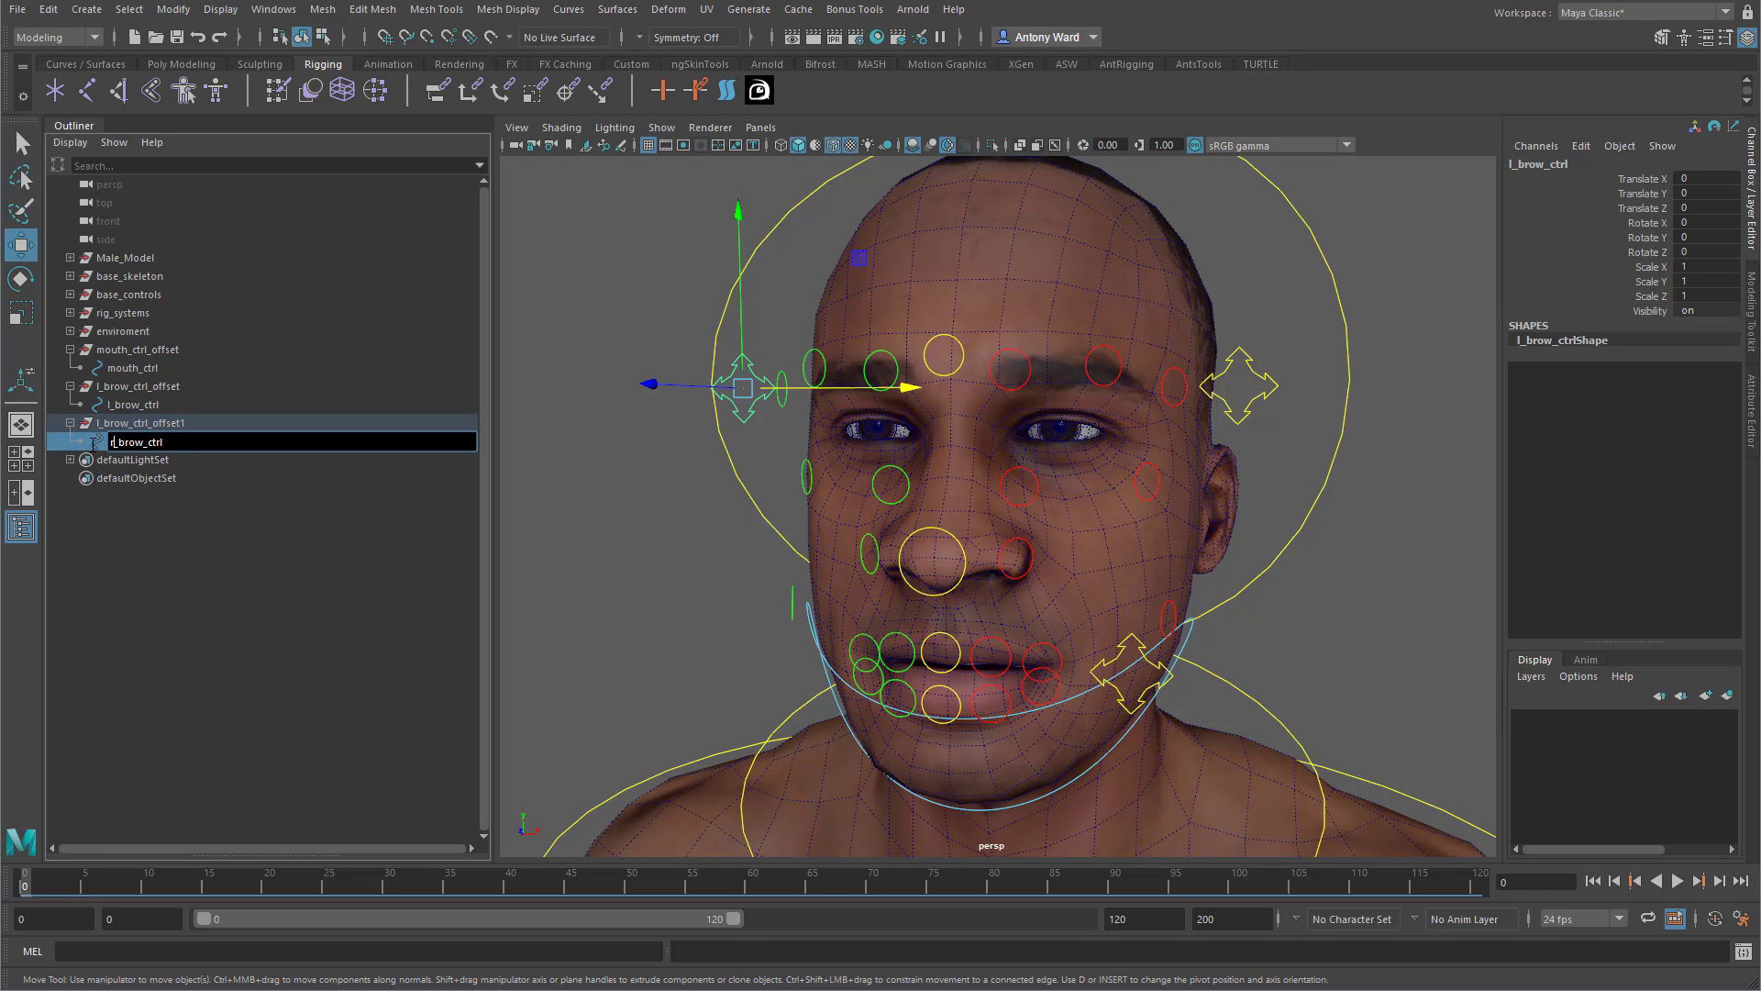
text(r)
key(Return)
Rename the parent group l_brow_ctrl_offset1 as r_brow_ctrl_offset.
double_click(104, 424)
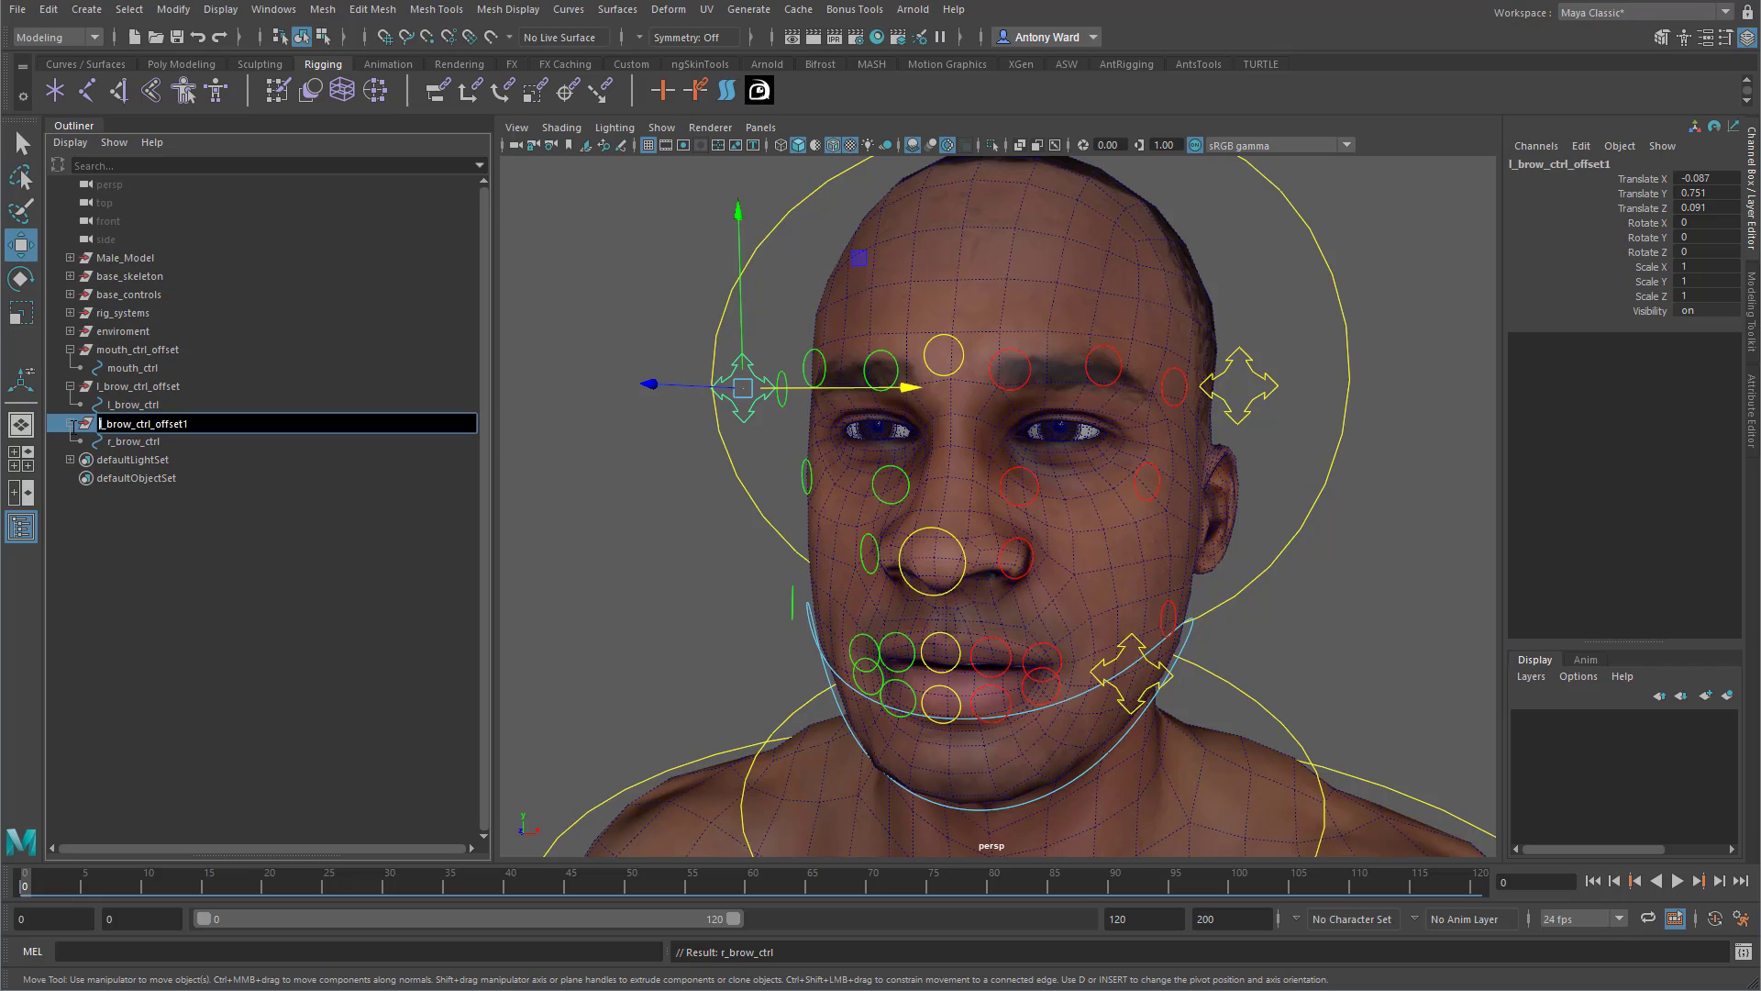
key(Return)
double_click(197, 424)
key(BackSpace)
key(Return)
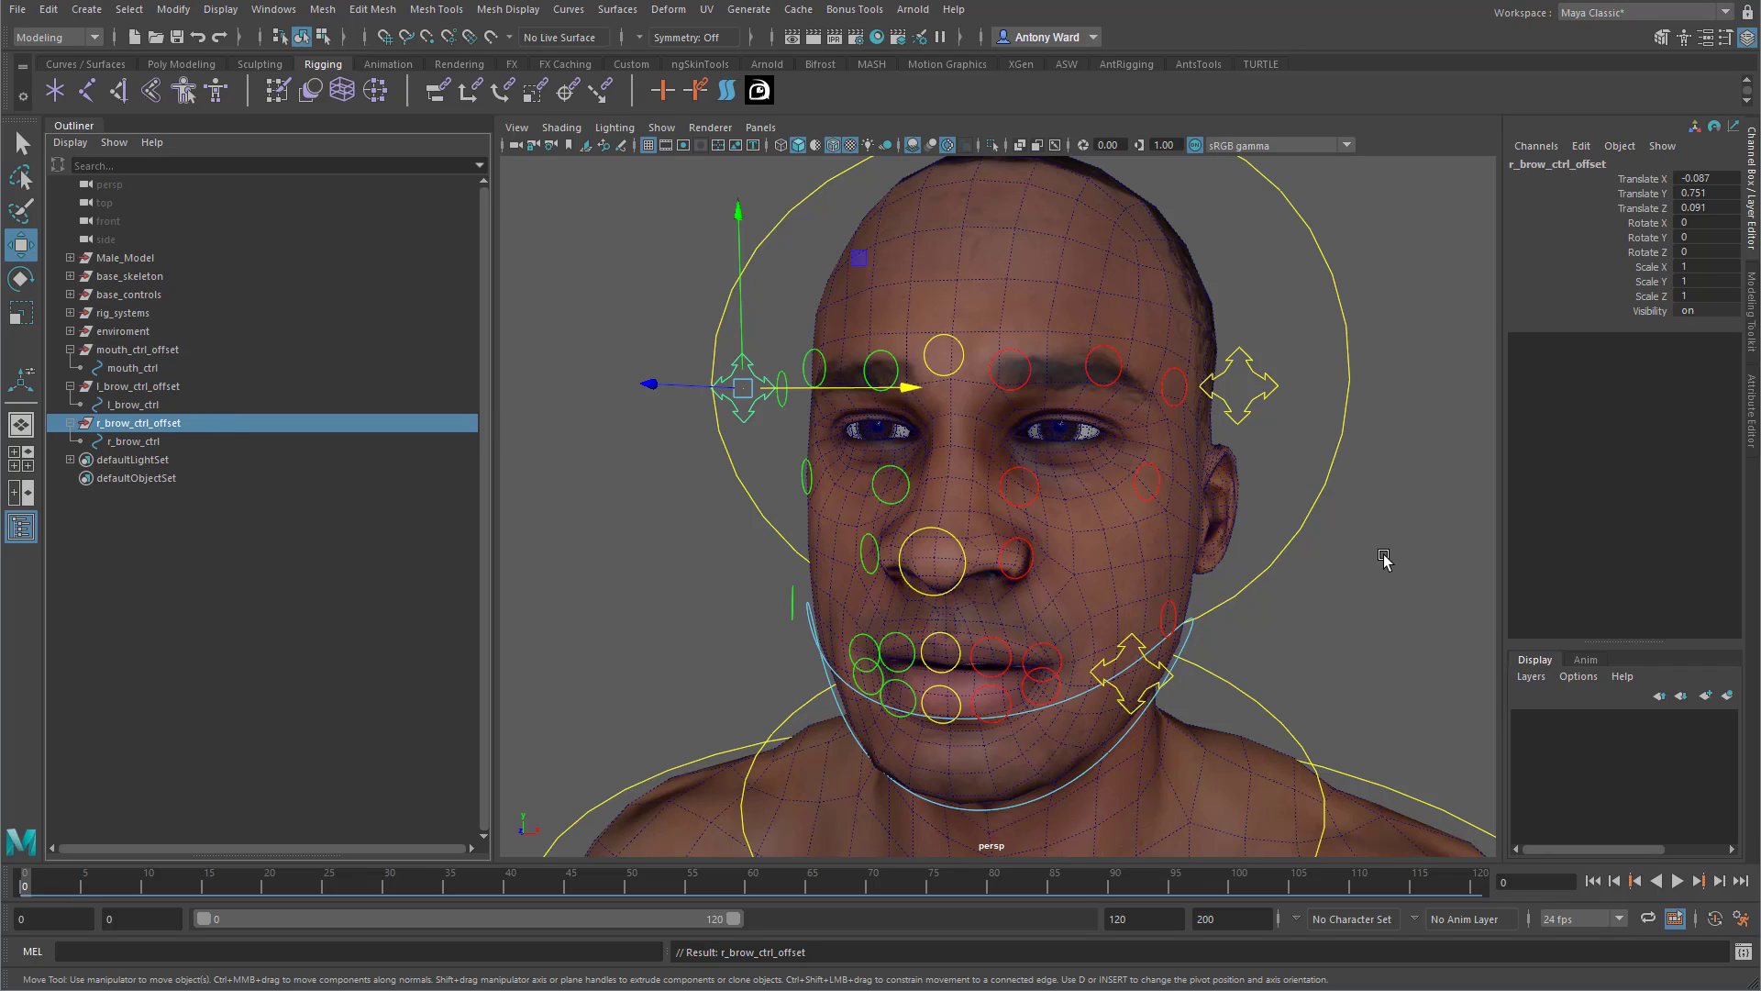
Set the drawing override colour of l_brow_ctrl to red and of r_brow_ctrl to green.
click(1276, 387)
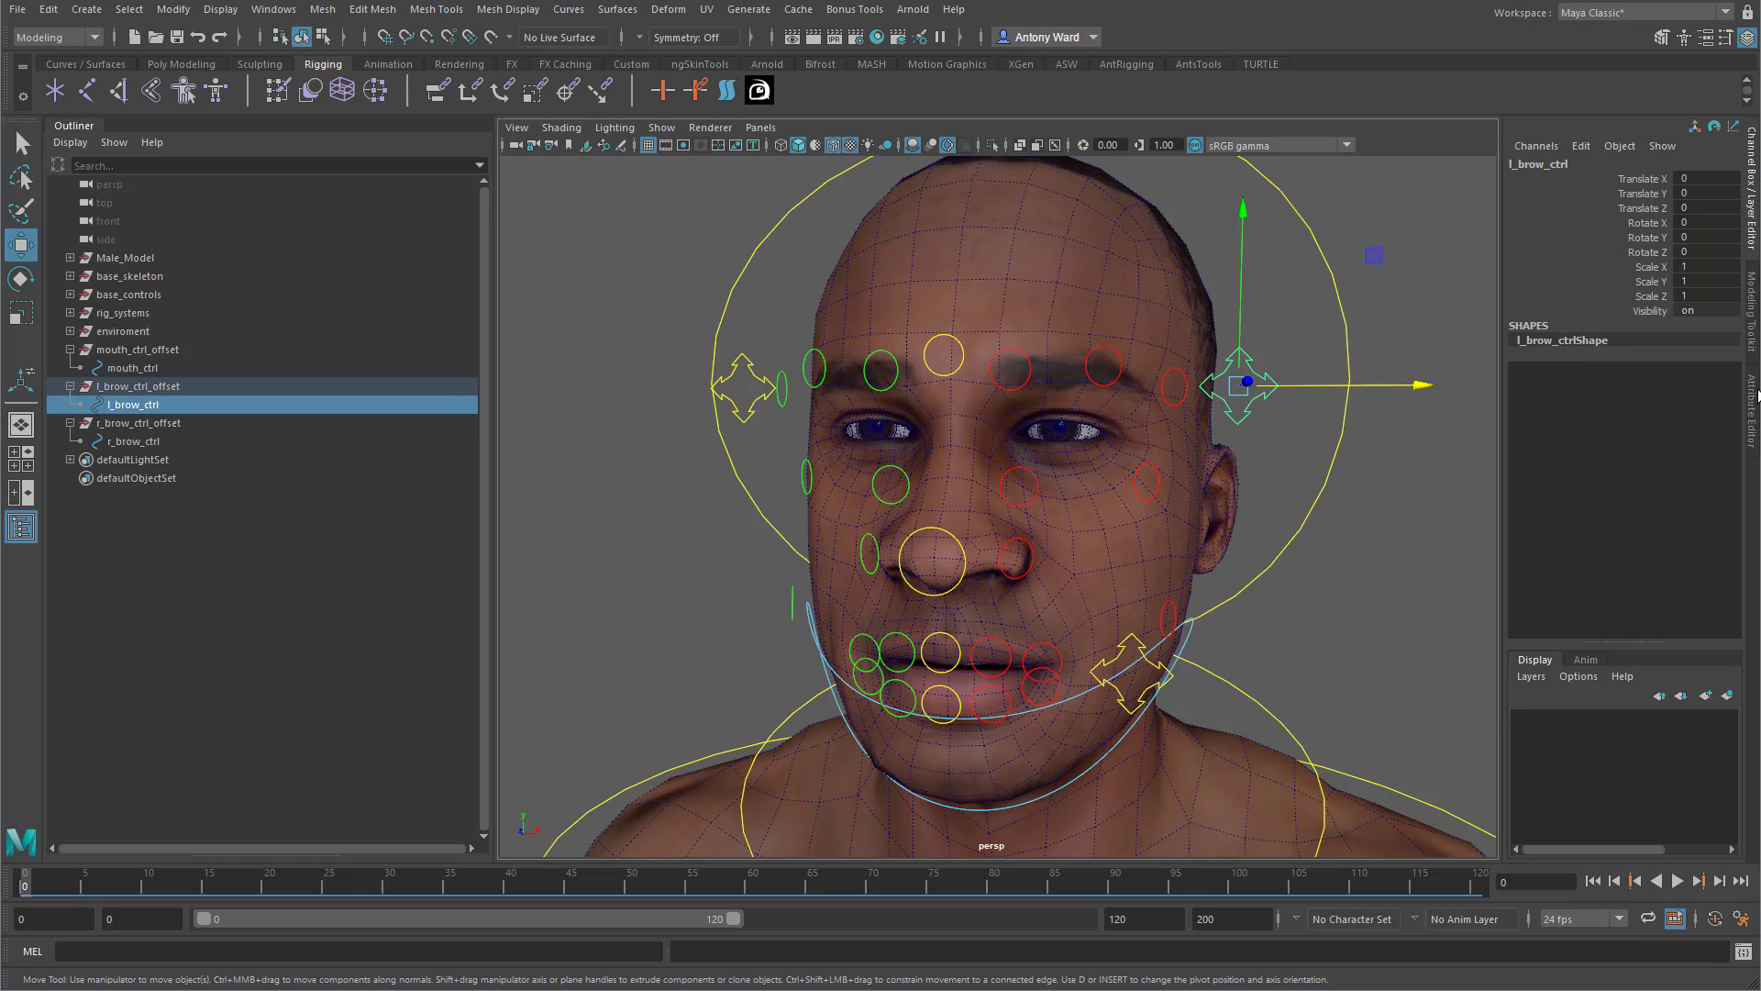
click(1752, 404)
click(1367, 159)
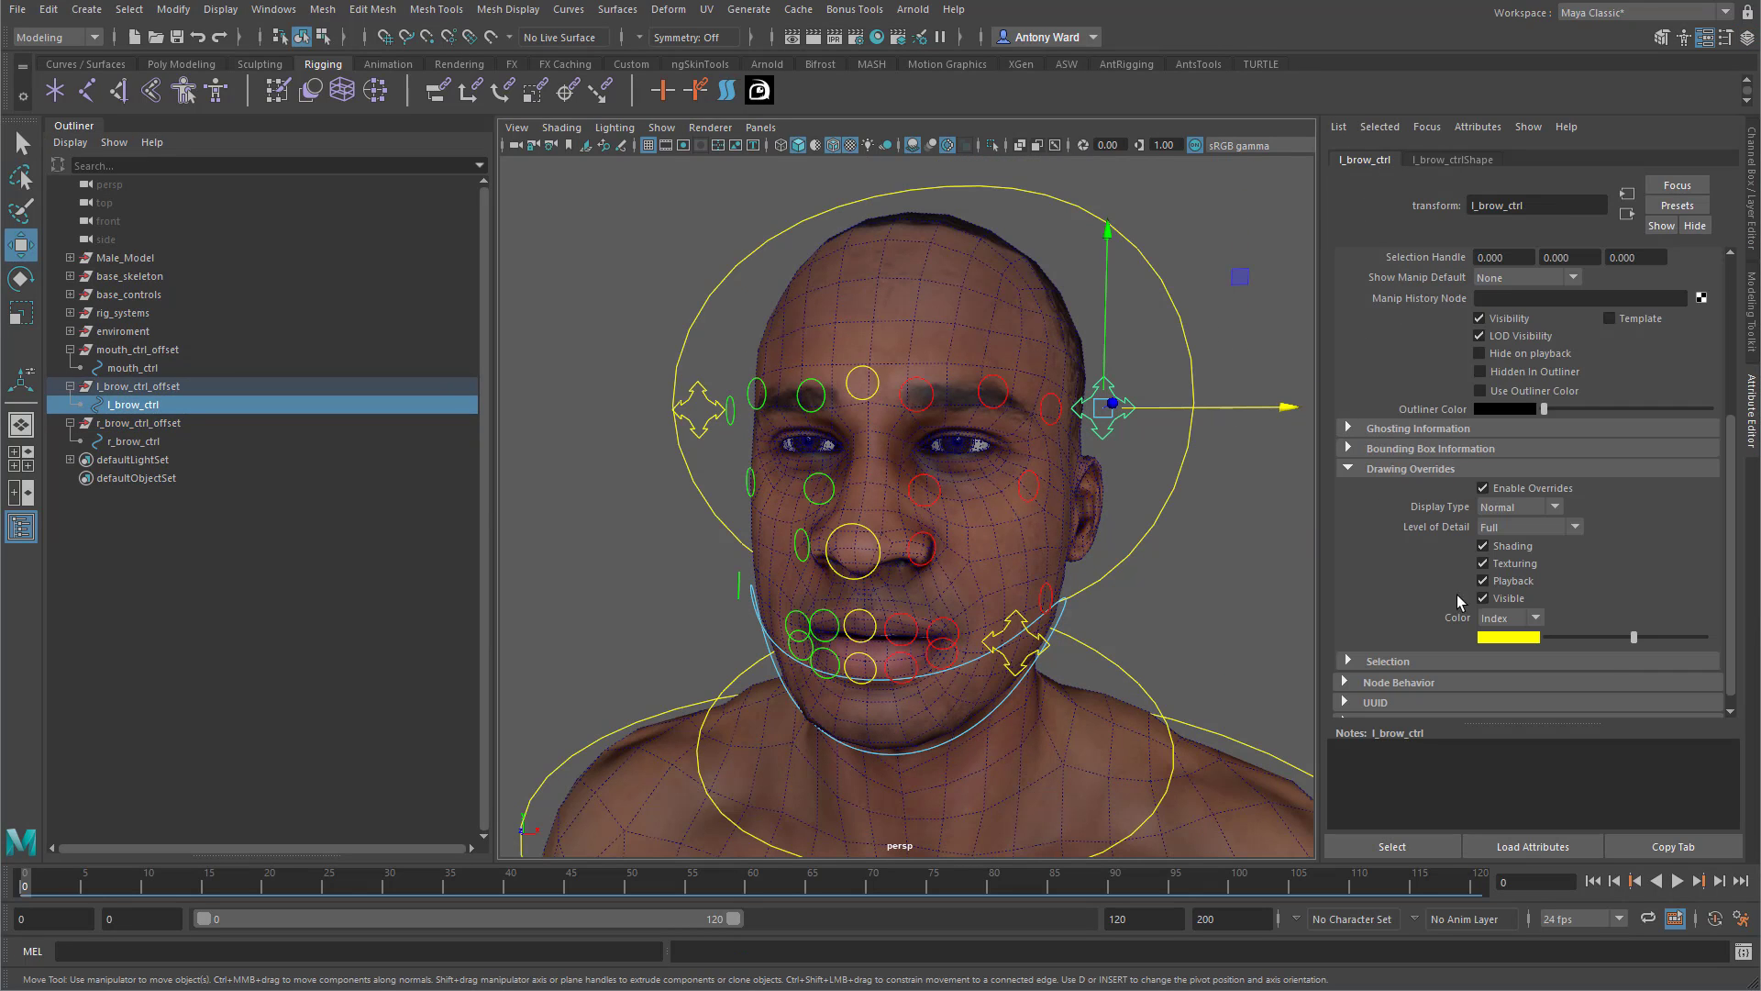
drag(1634, 638, 1615, 637)
click(702, 400)
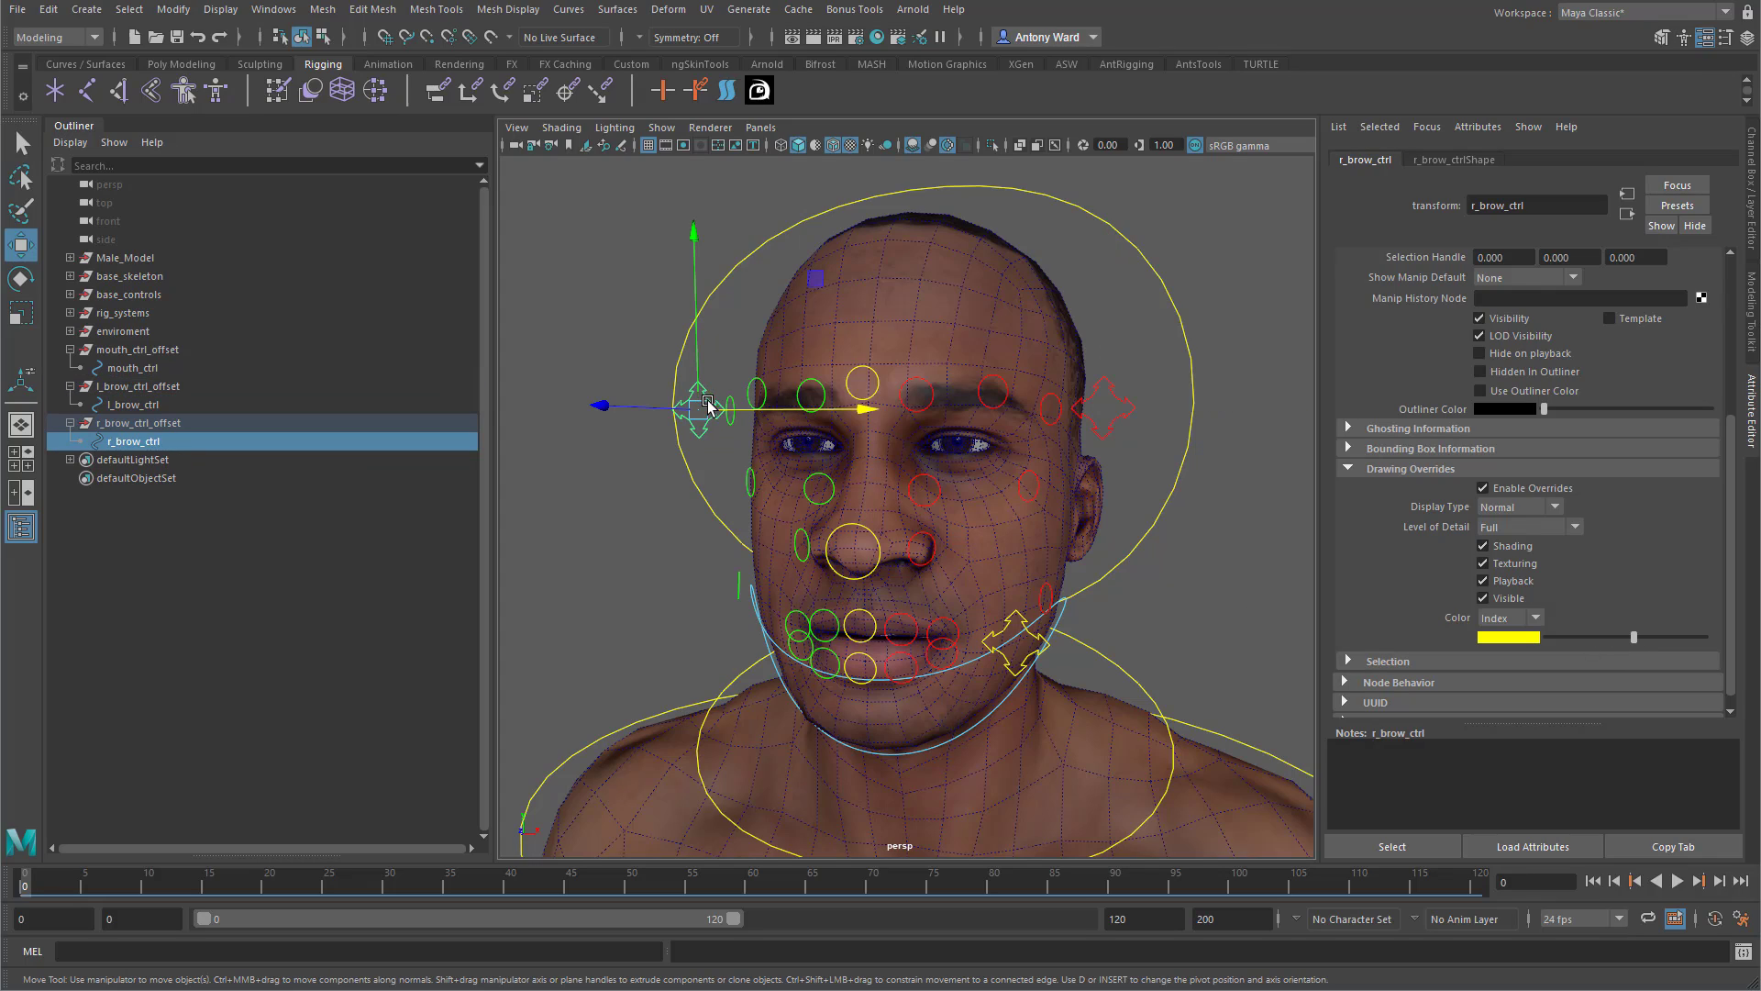
drag(1636, 642, 1616, 642)
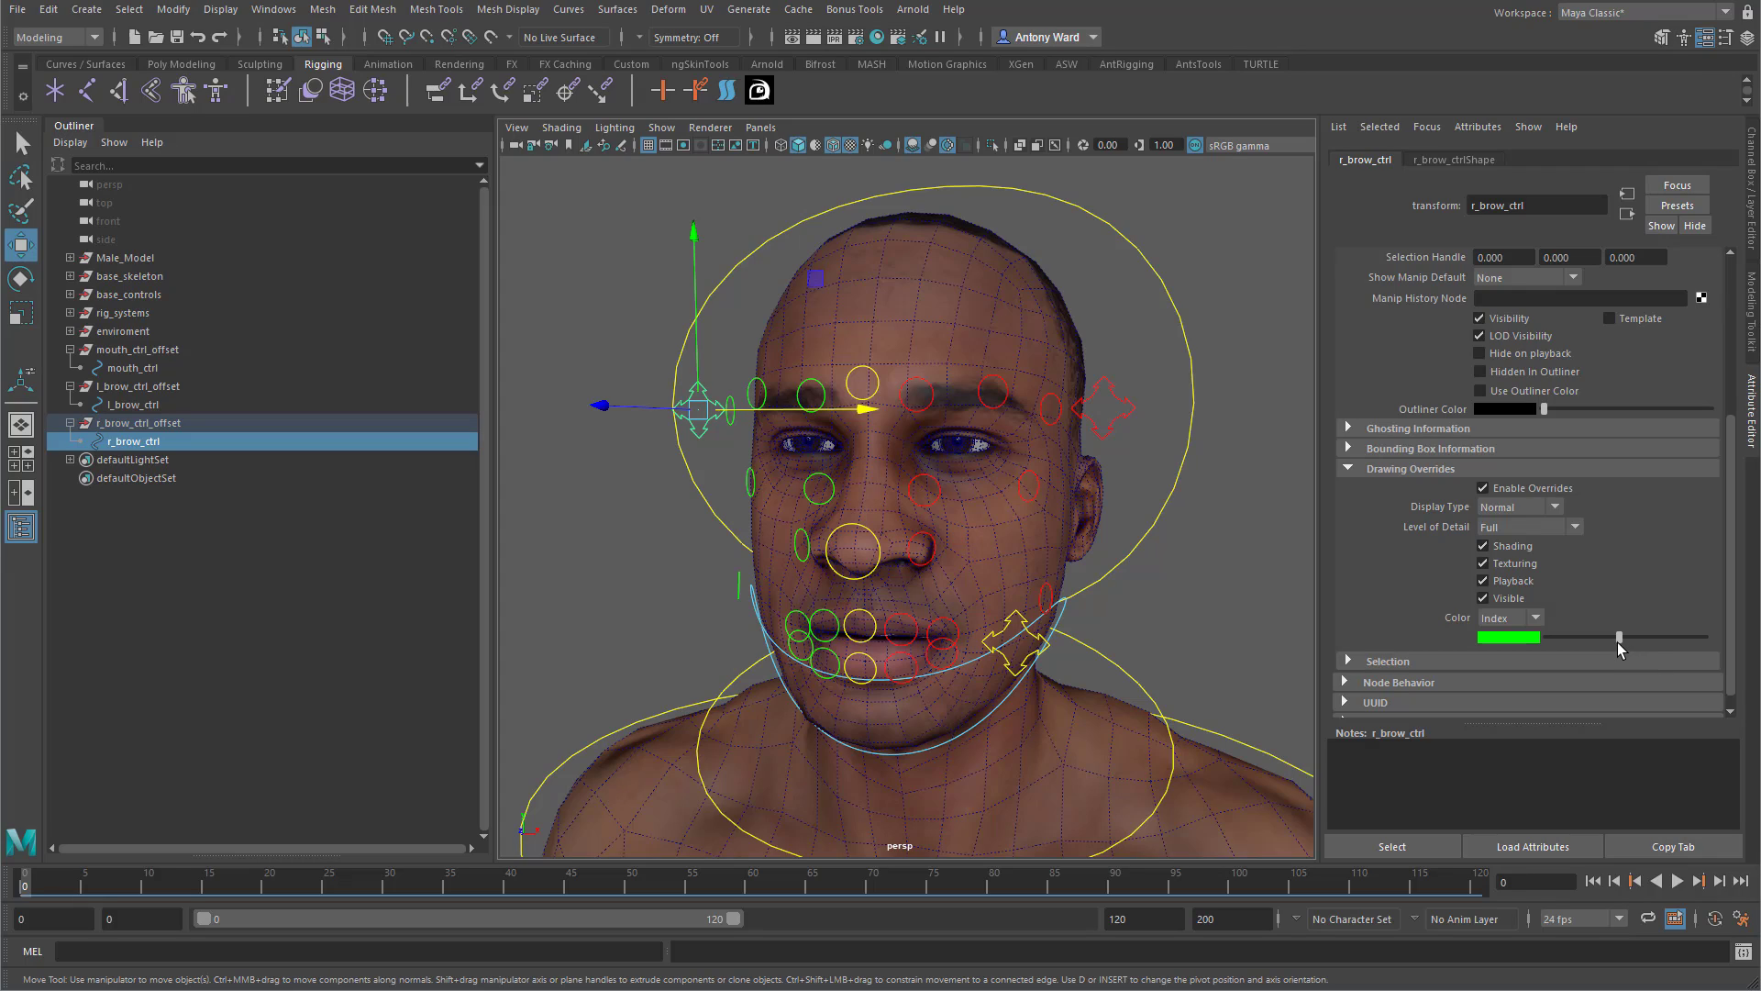
click(1049, 648)
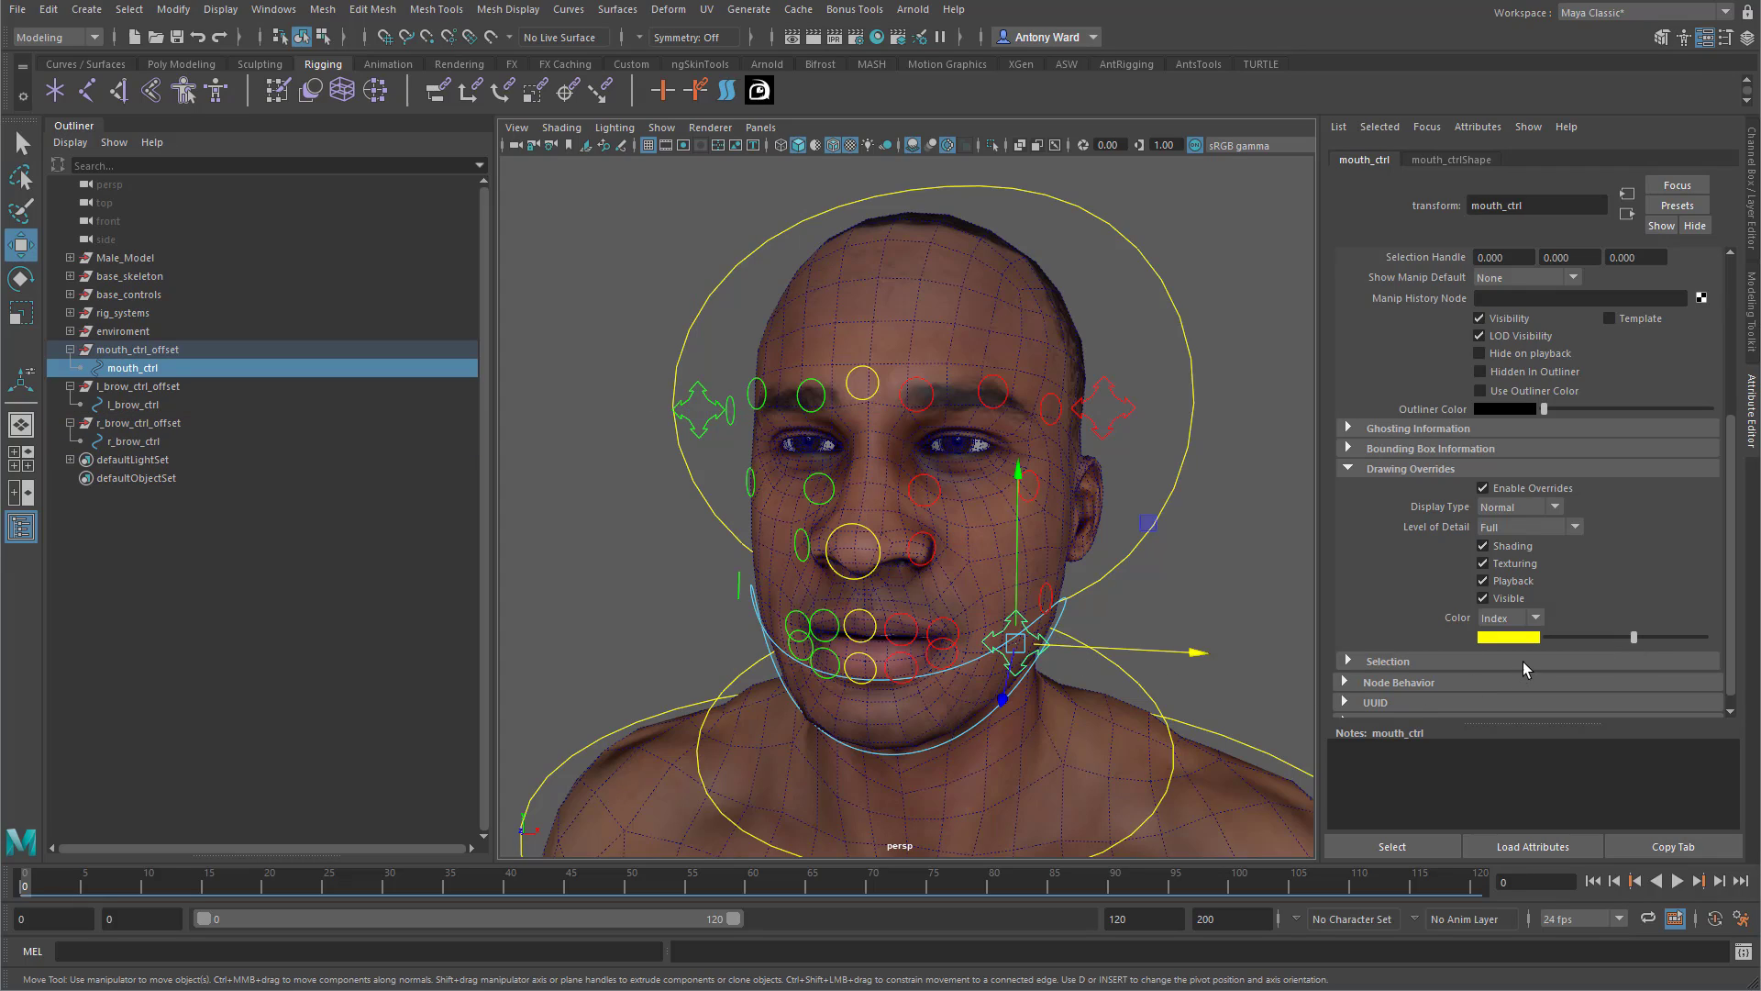
click(1222, 554)
Parent r_brow_ctrl_offset, l_brow_ctrl_offset and mouth_ctrl_offset under head_ctrl.
mouse_move(924, 595)
alt+mouse_down()
mouse_move(884, 581)
mouse_move(927, 594)
alt+mouse_up()
alt+right_drag(927, 594, 944, 597)
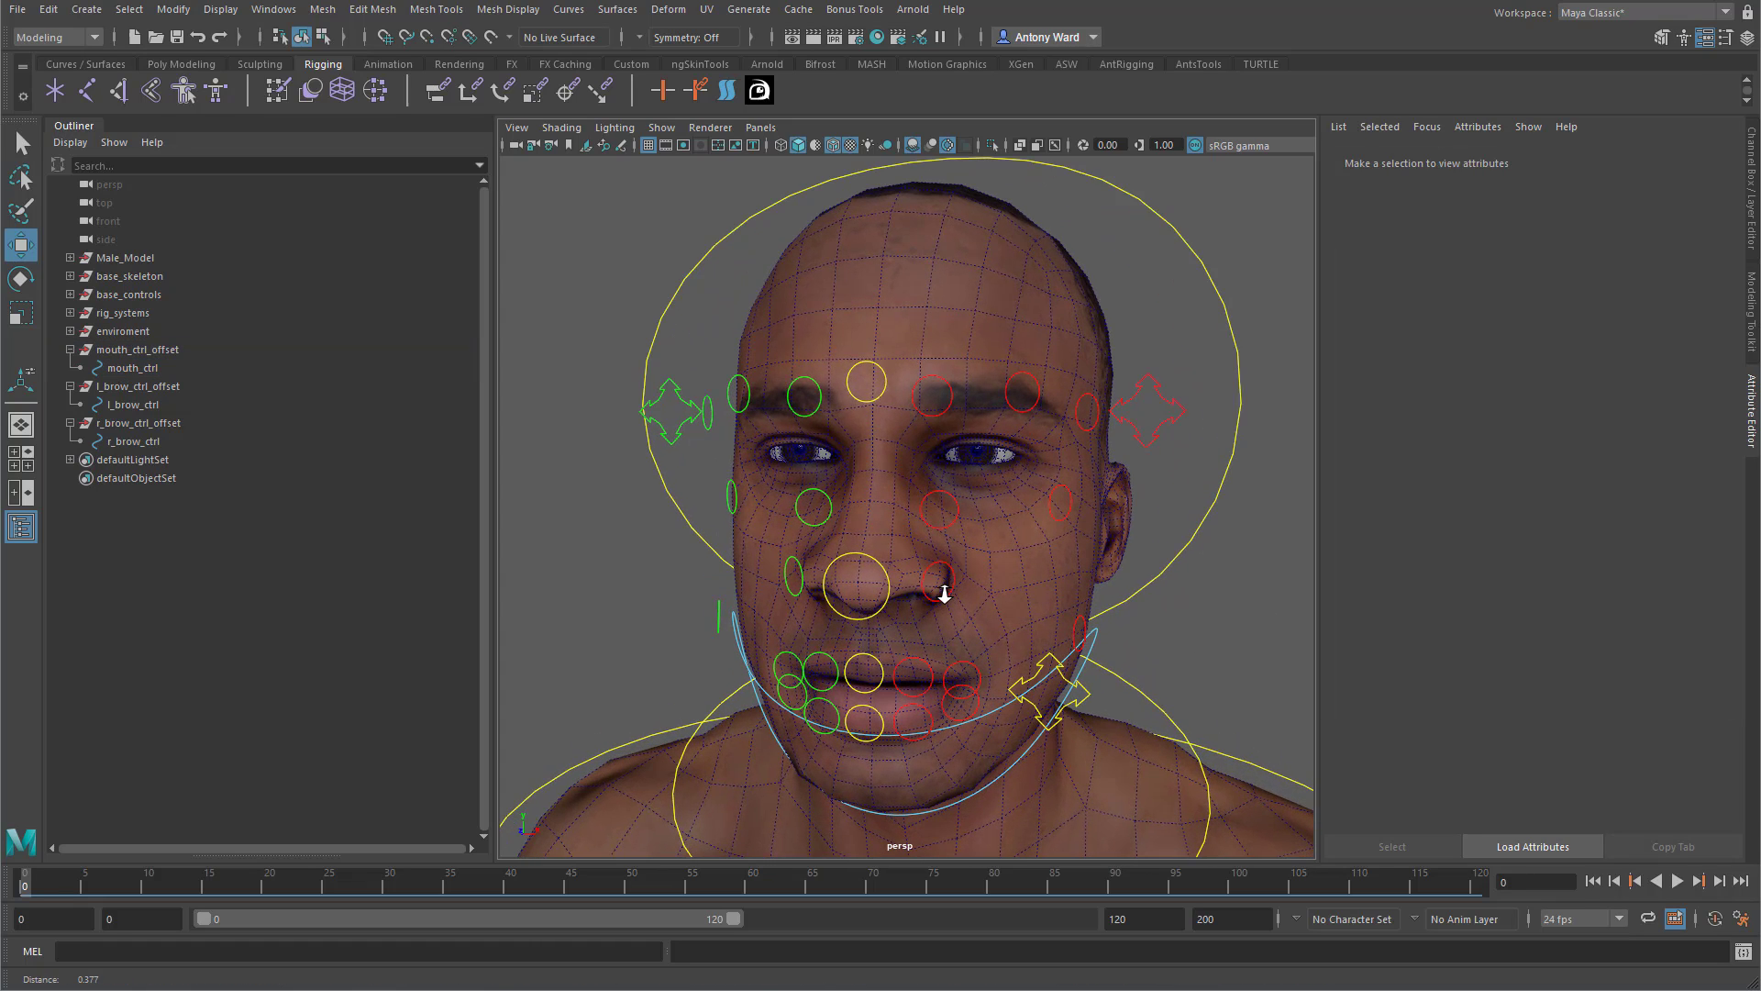
click(163, 424)
ctrl+click(161, 386)
ctrl+click(154, 350)
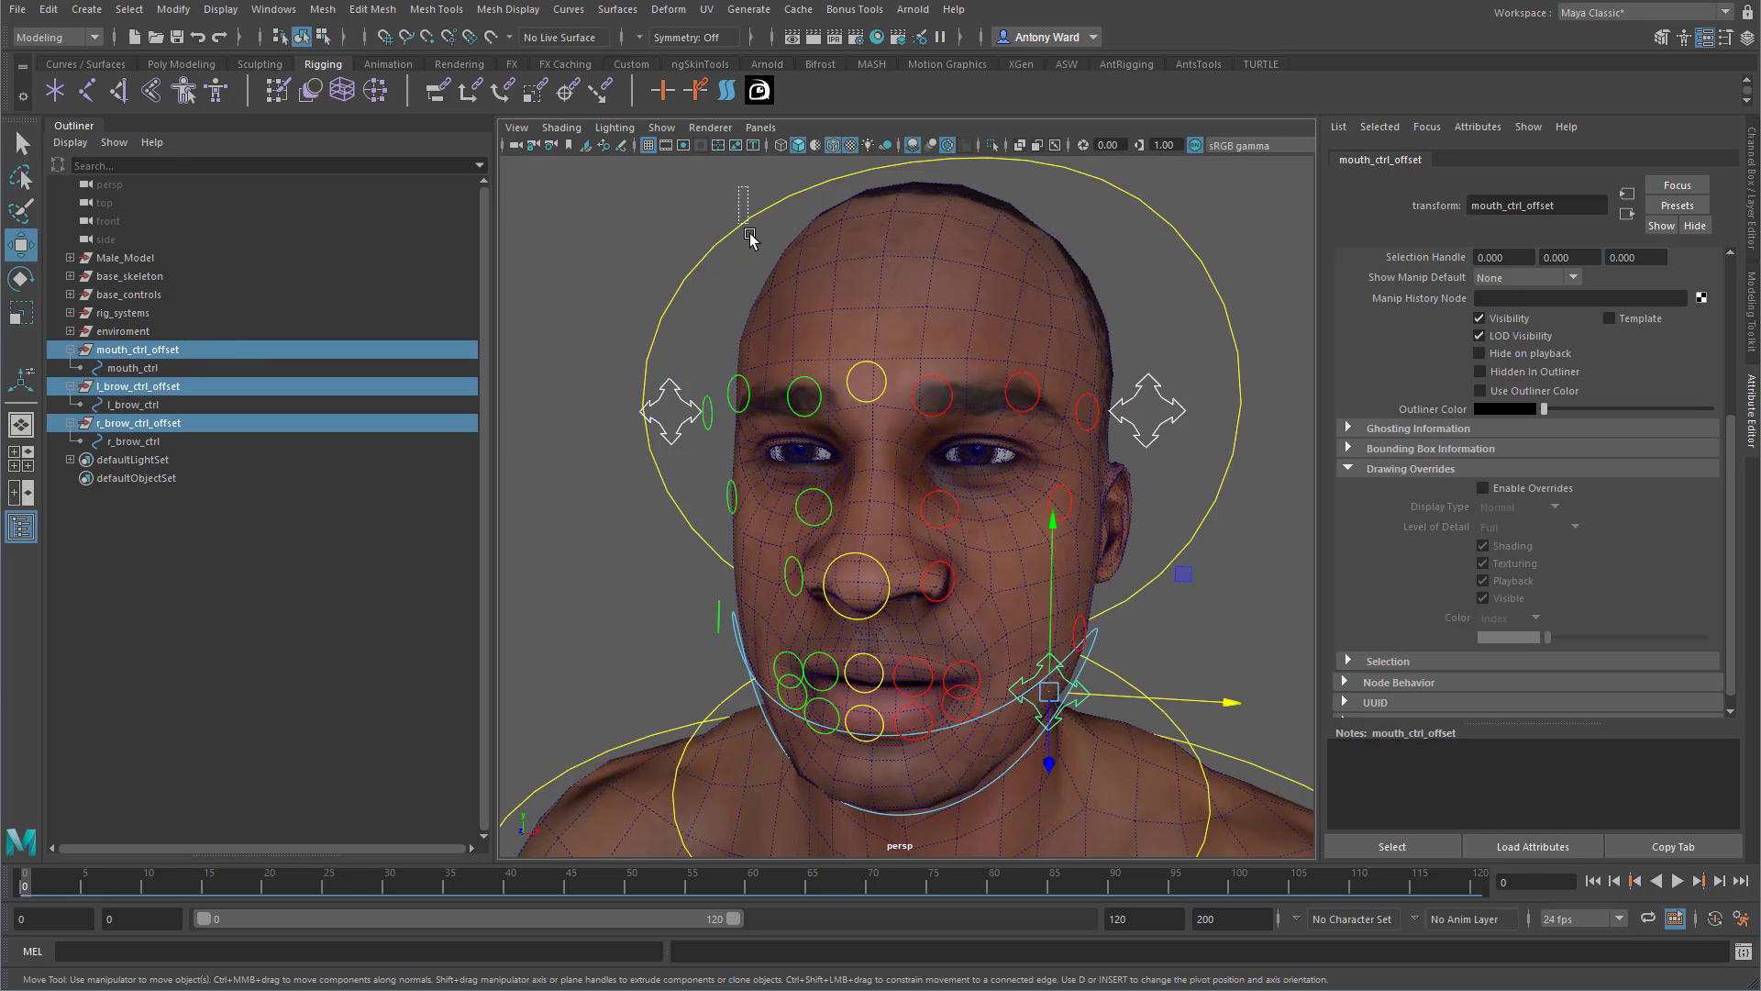
shift+click(750, 236)
key(p)
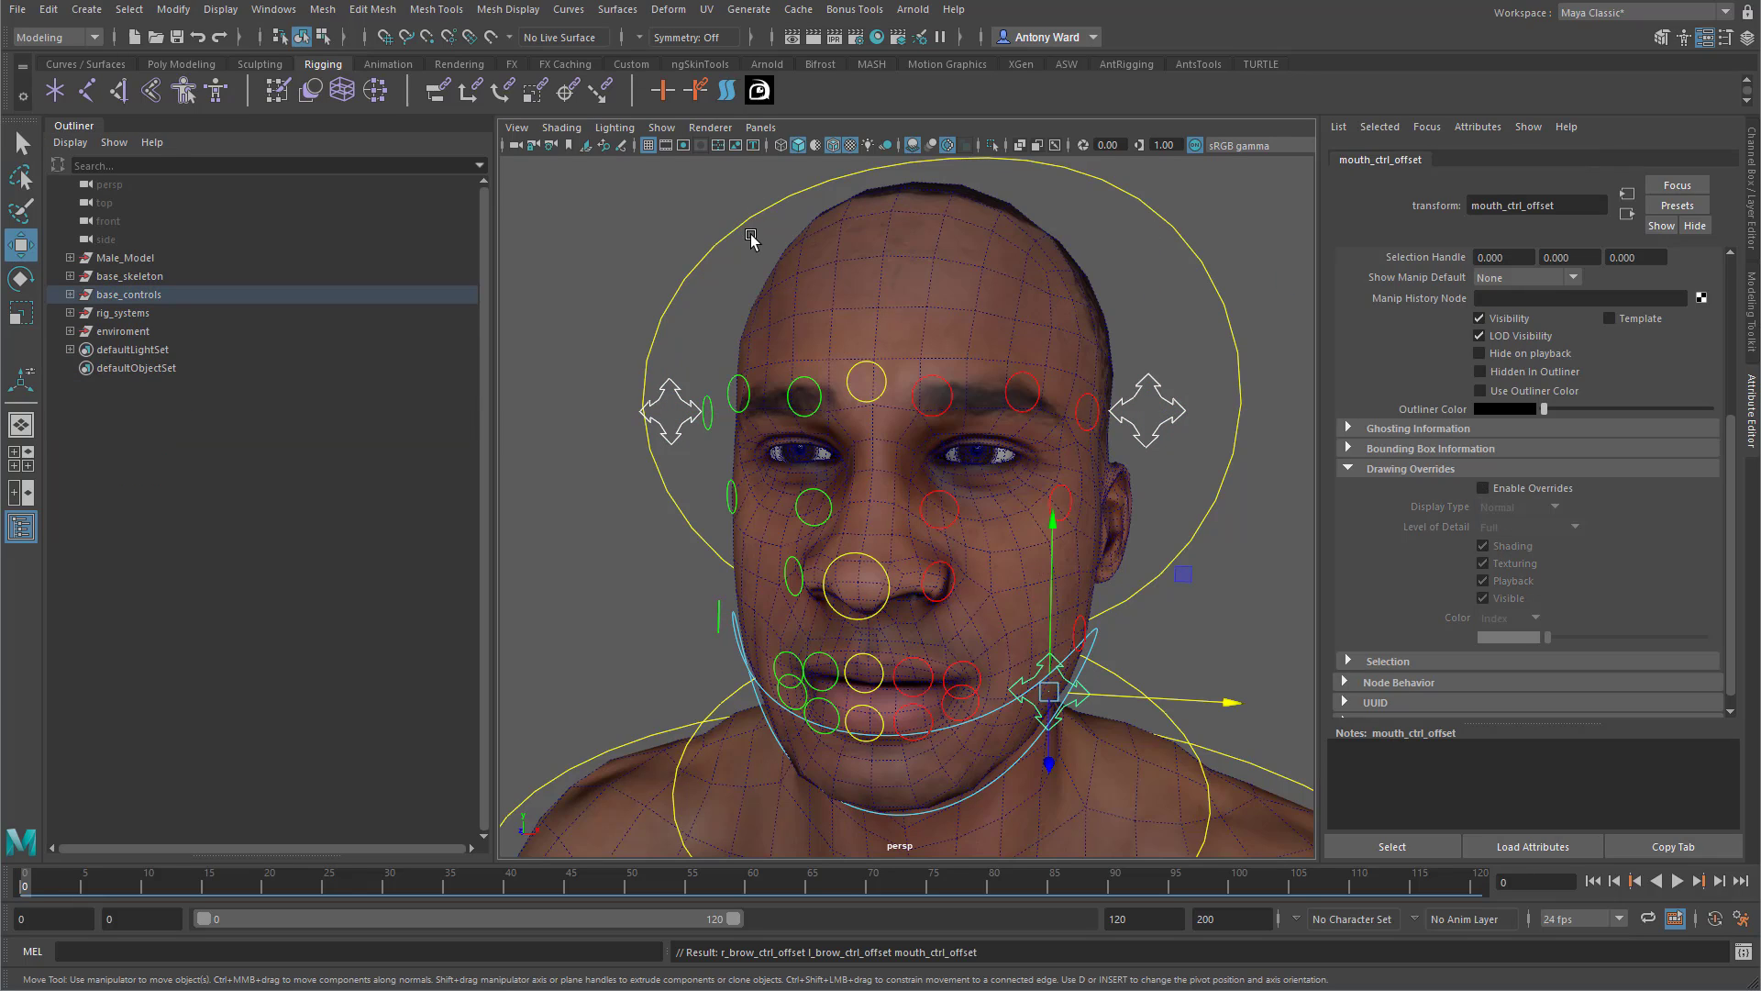
Parent l_brow_inner_ctrl_offset, l_brow_middle_offset and l_brow_outer_offset under l_brow_ctrl.
click(1115, 454)
click(1093, 427)
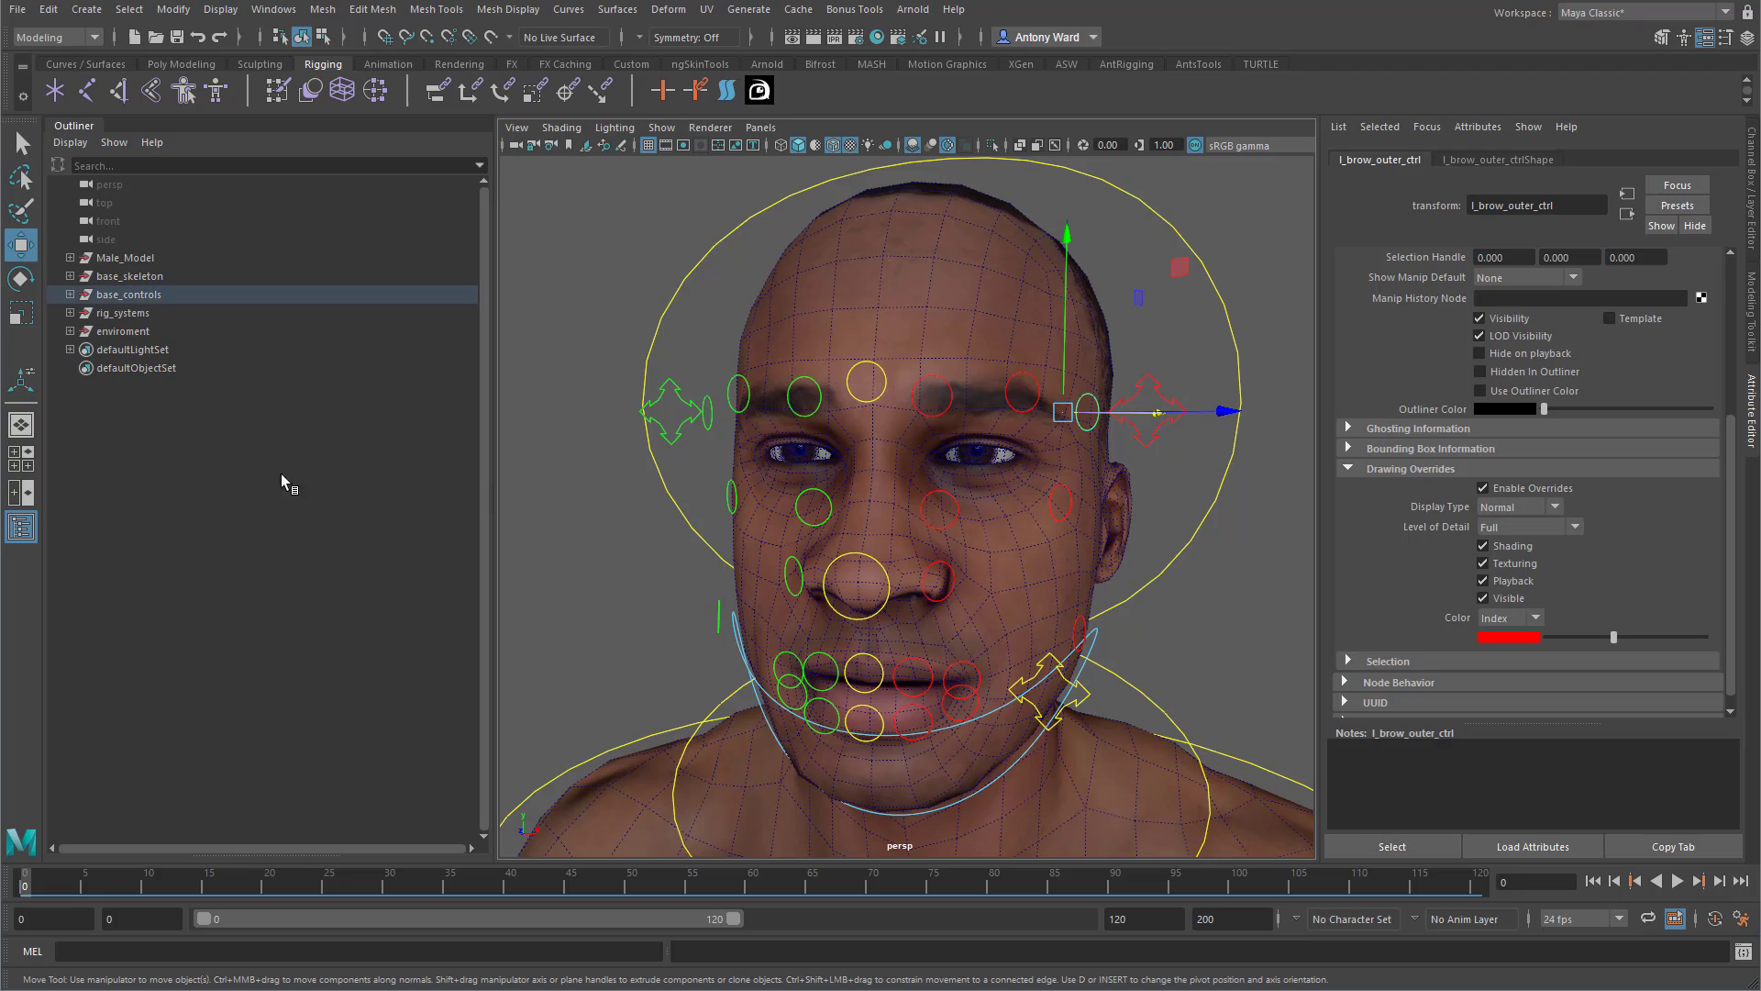
right_click(213, 460)
click(234, 510)
click(223, 500)
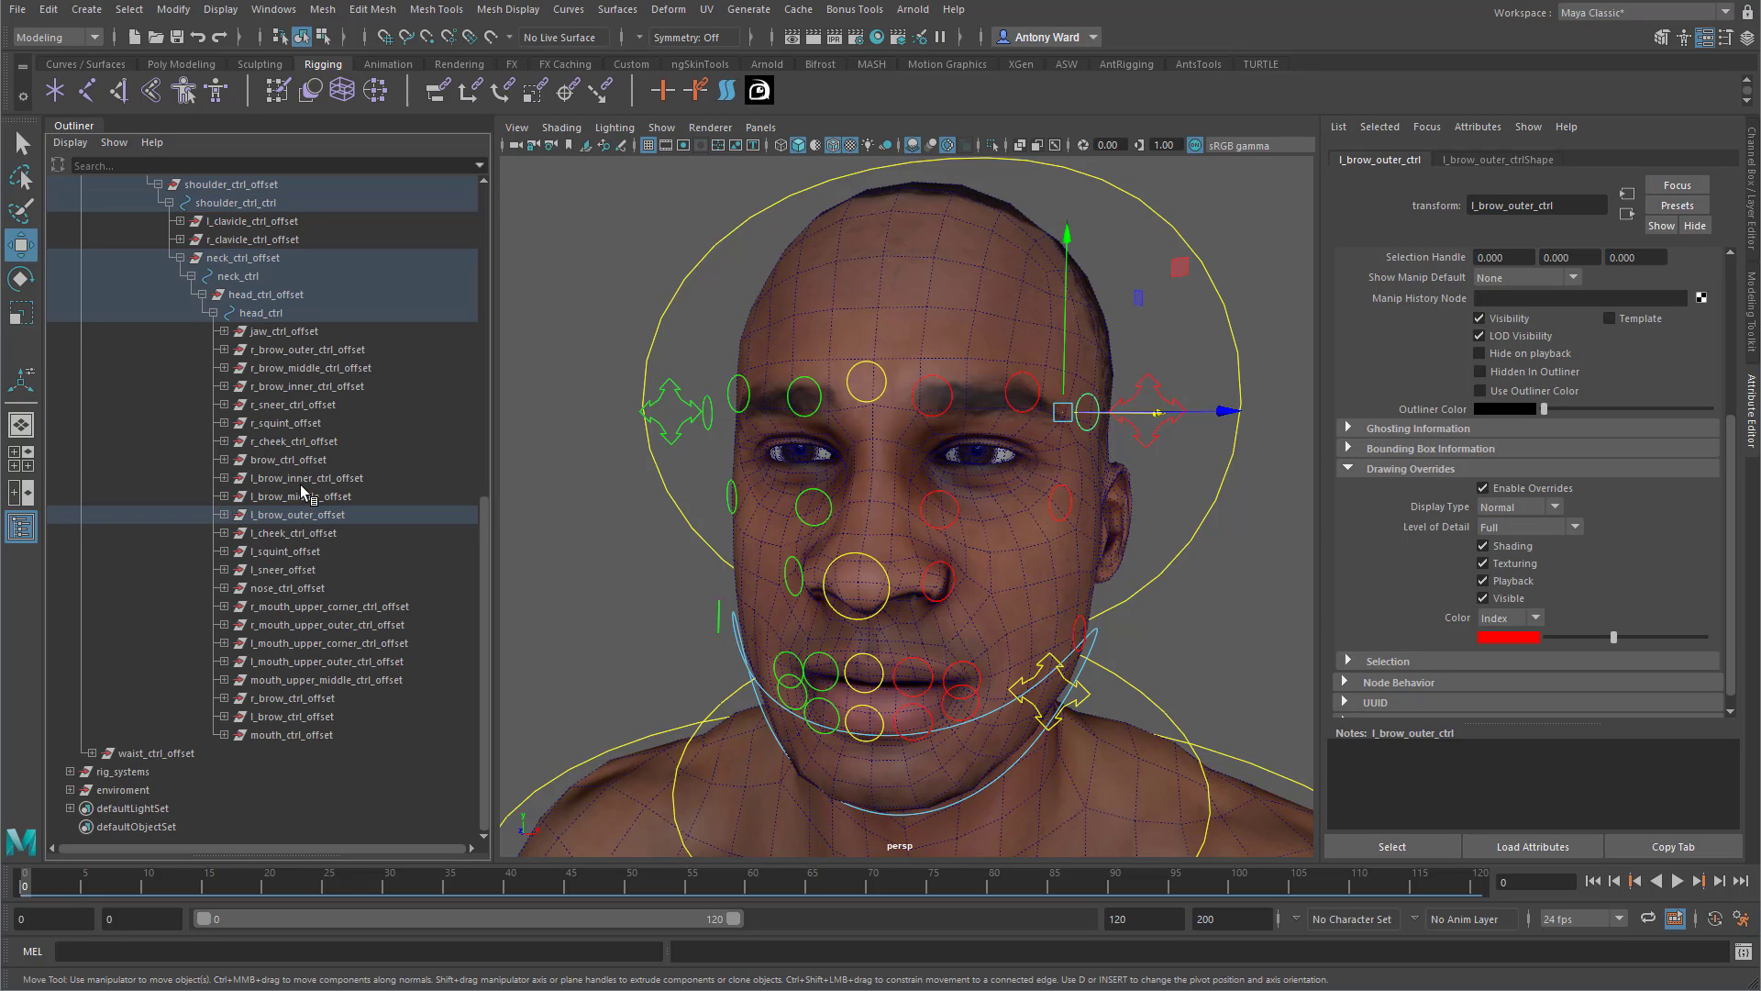
drag(307, 478, 321, 518)
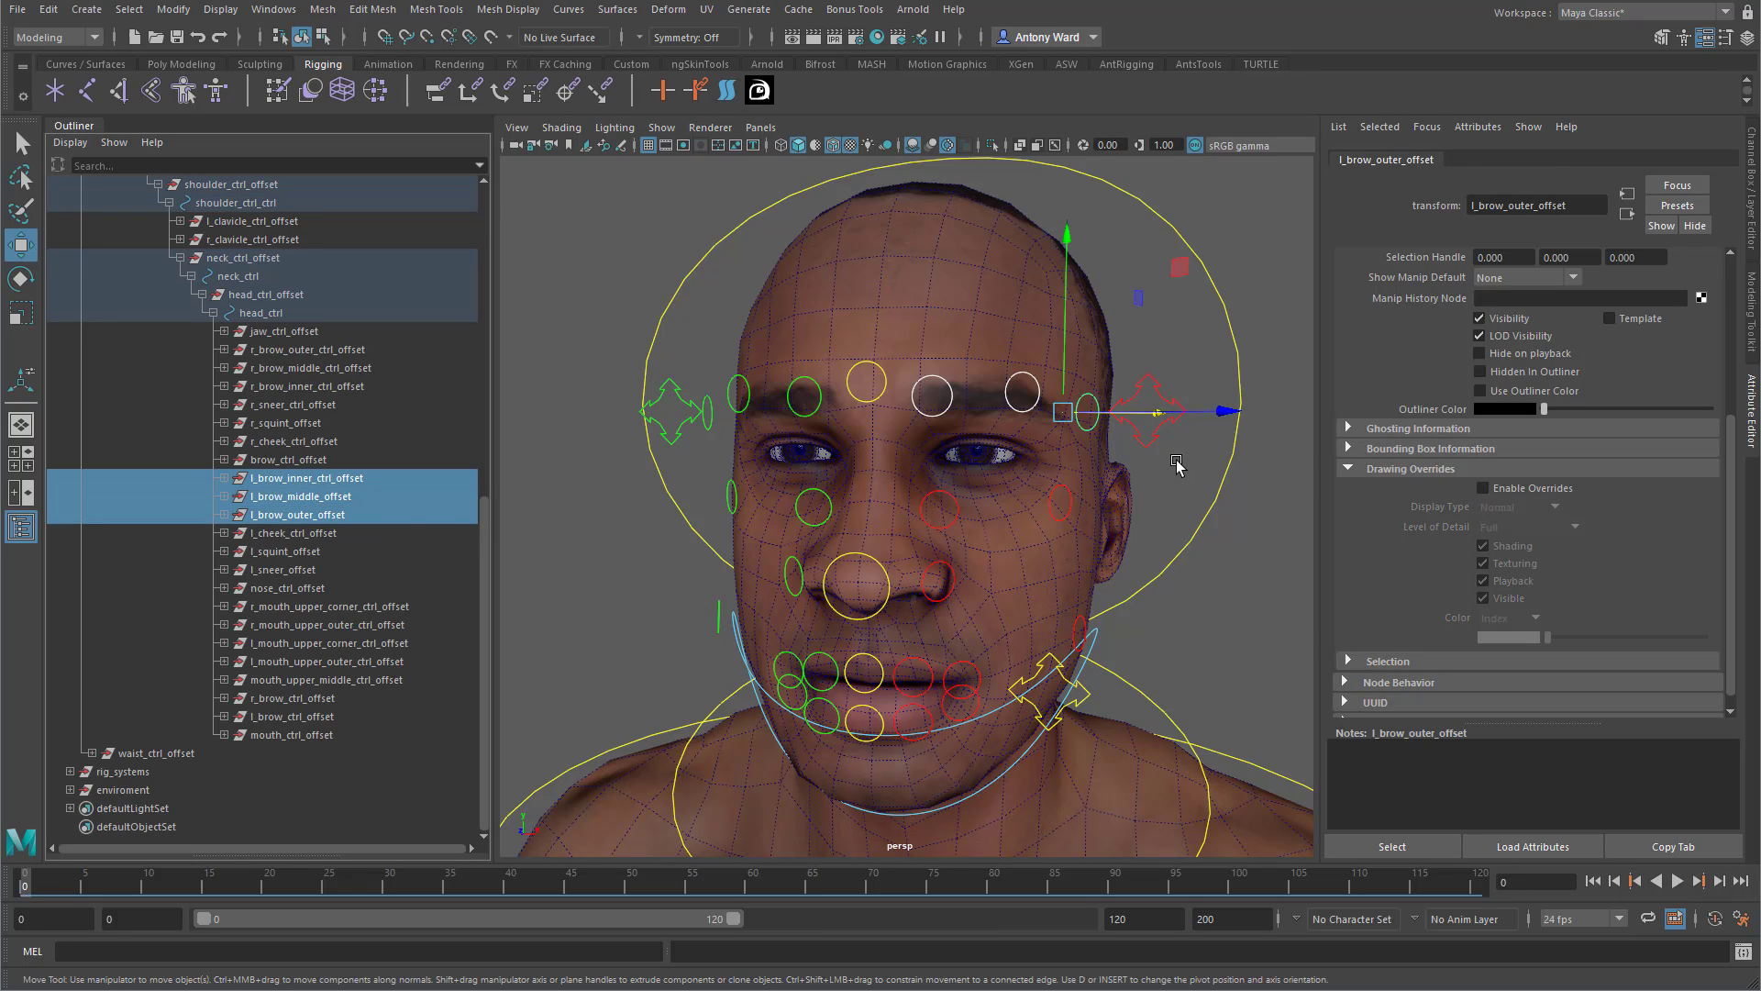
shift+click(1154, 445)
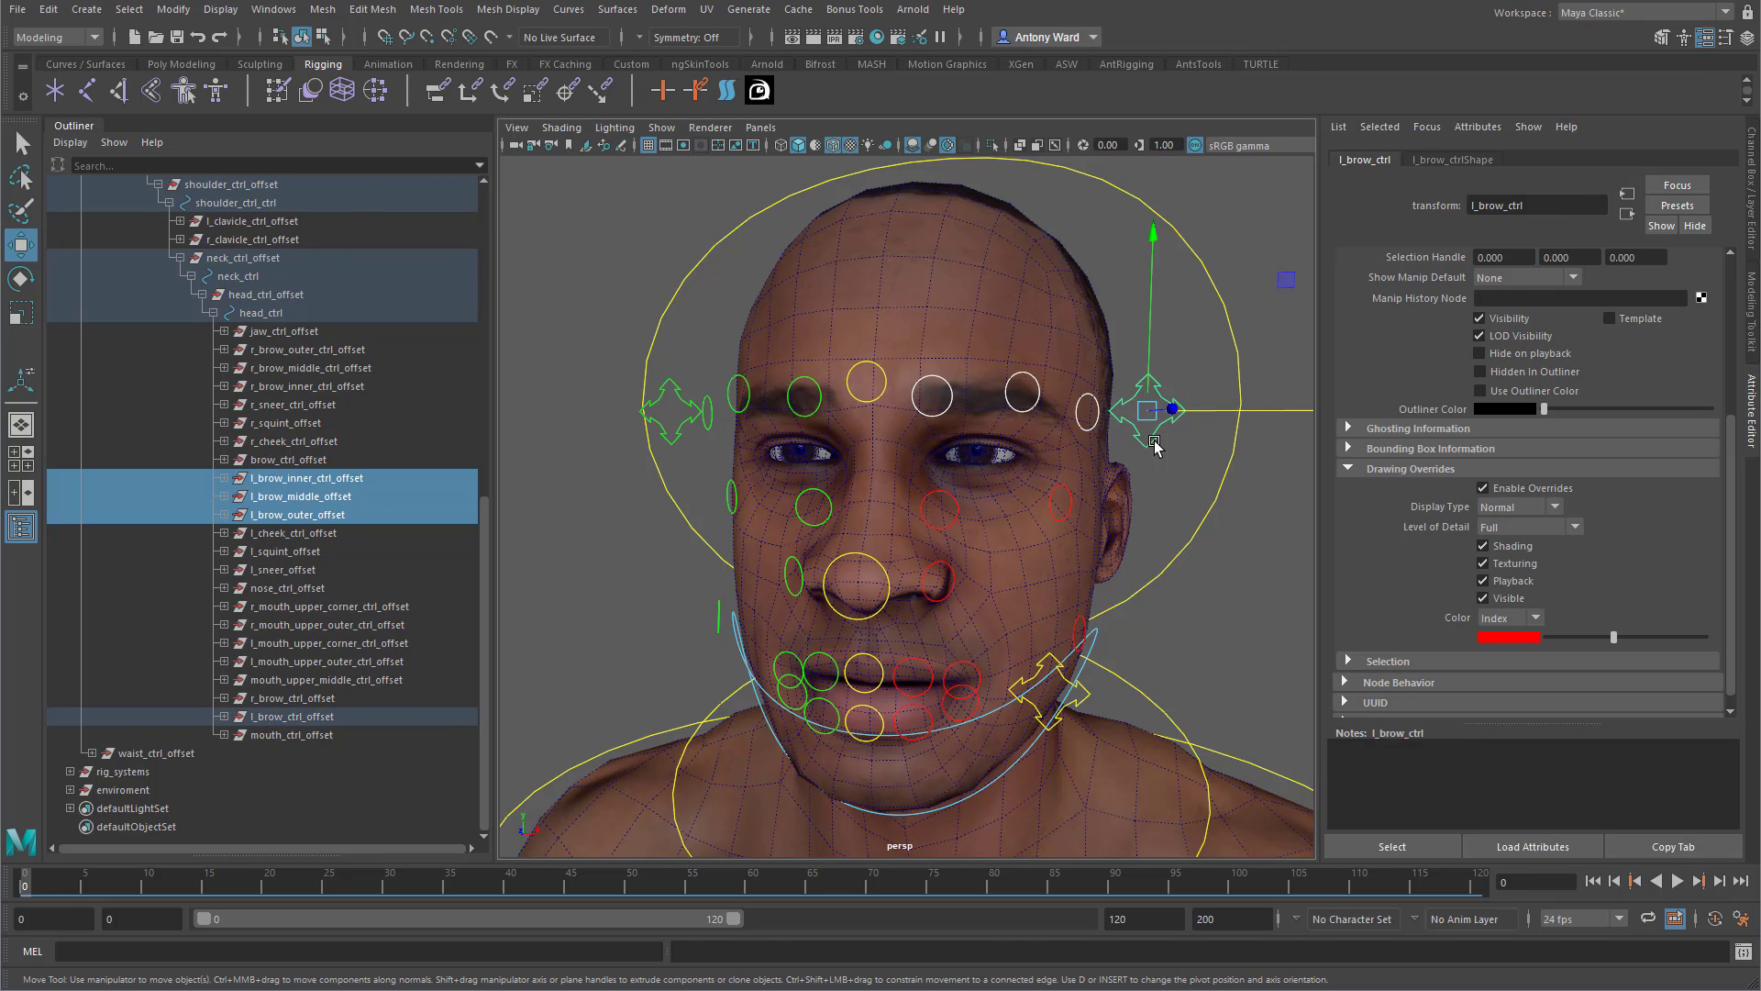
key(p)
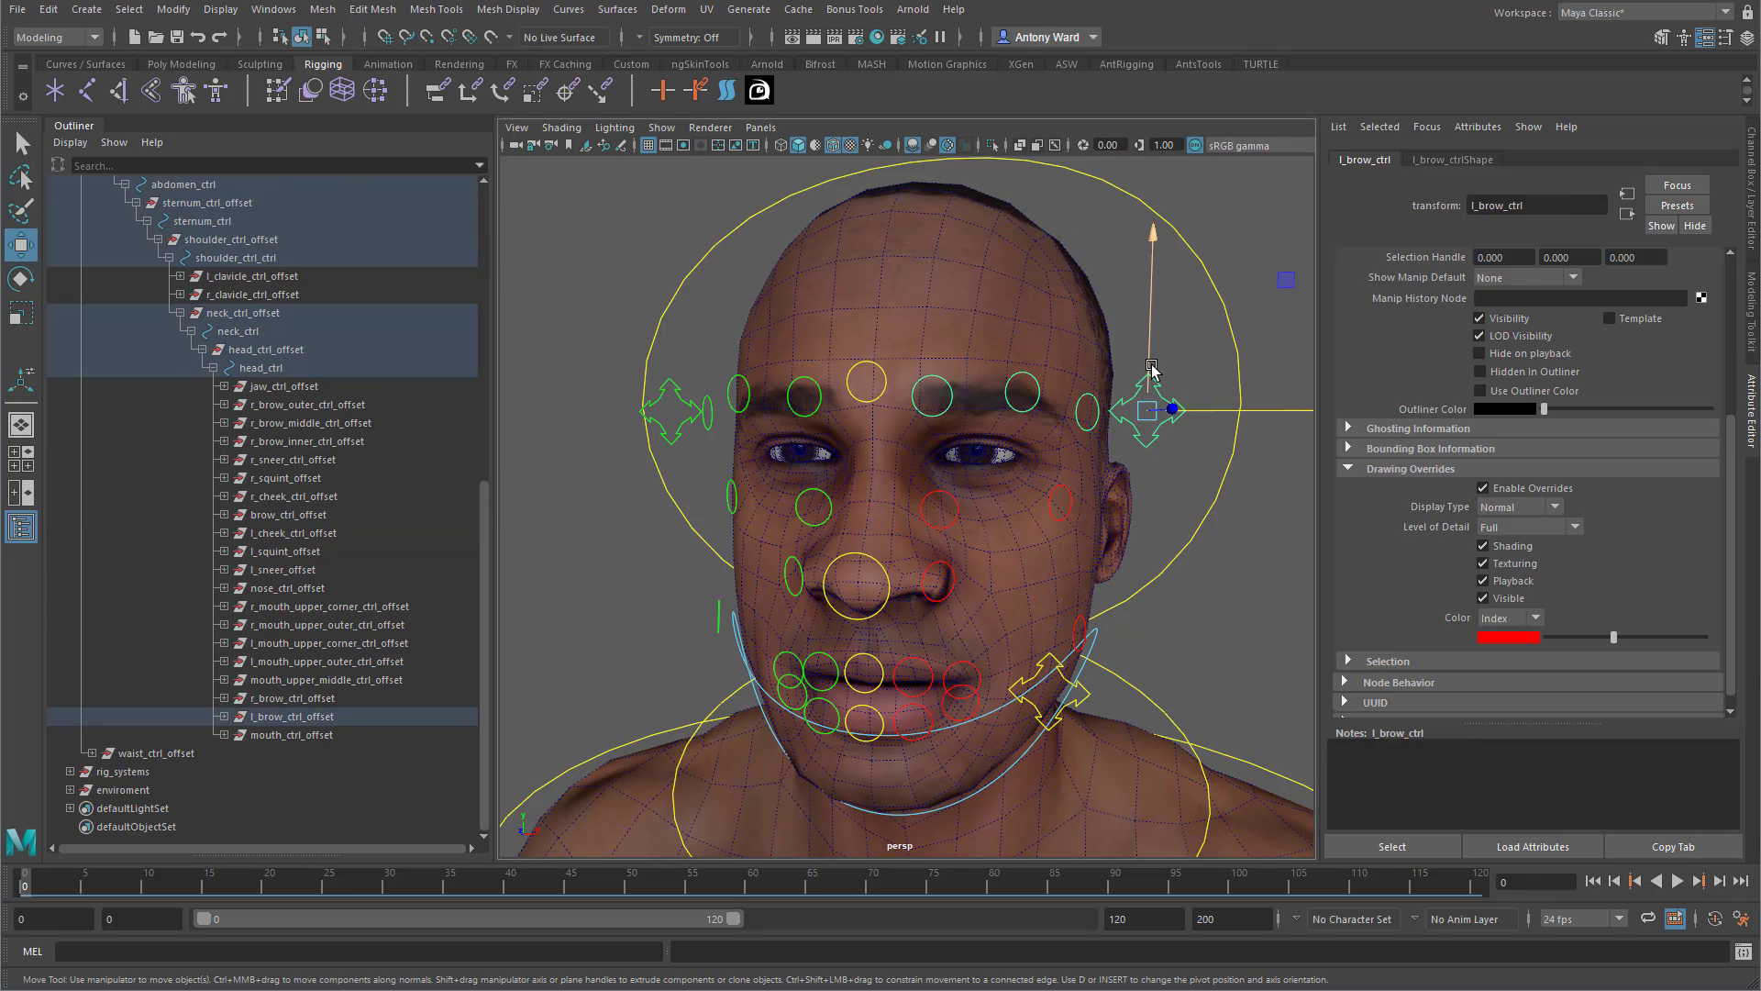
Test-move l_brow_ctrl upward and l_brow_middle_ctrl on its own, undoing each move.
drag(1153, 368, 1153, 332)
key(ctrl+z)
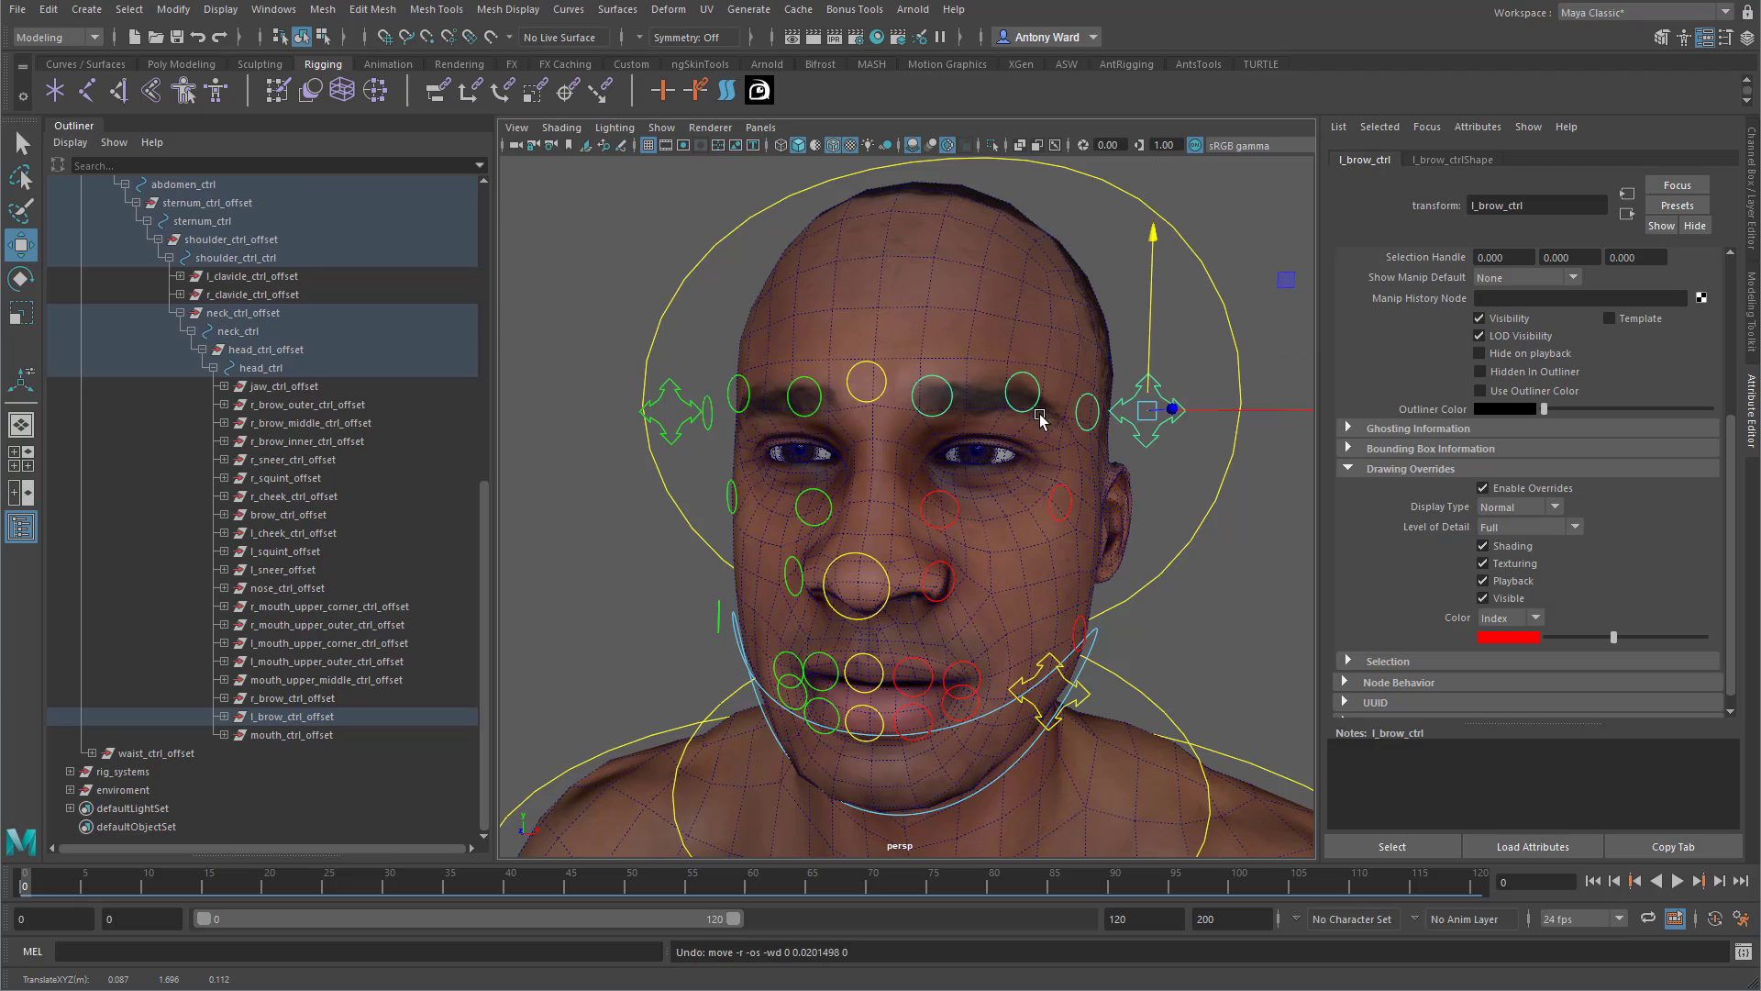
click(1036, 406)
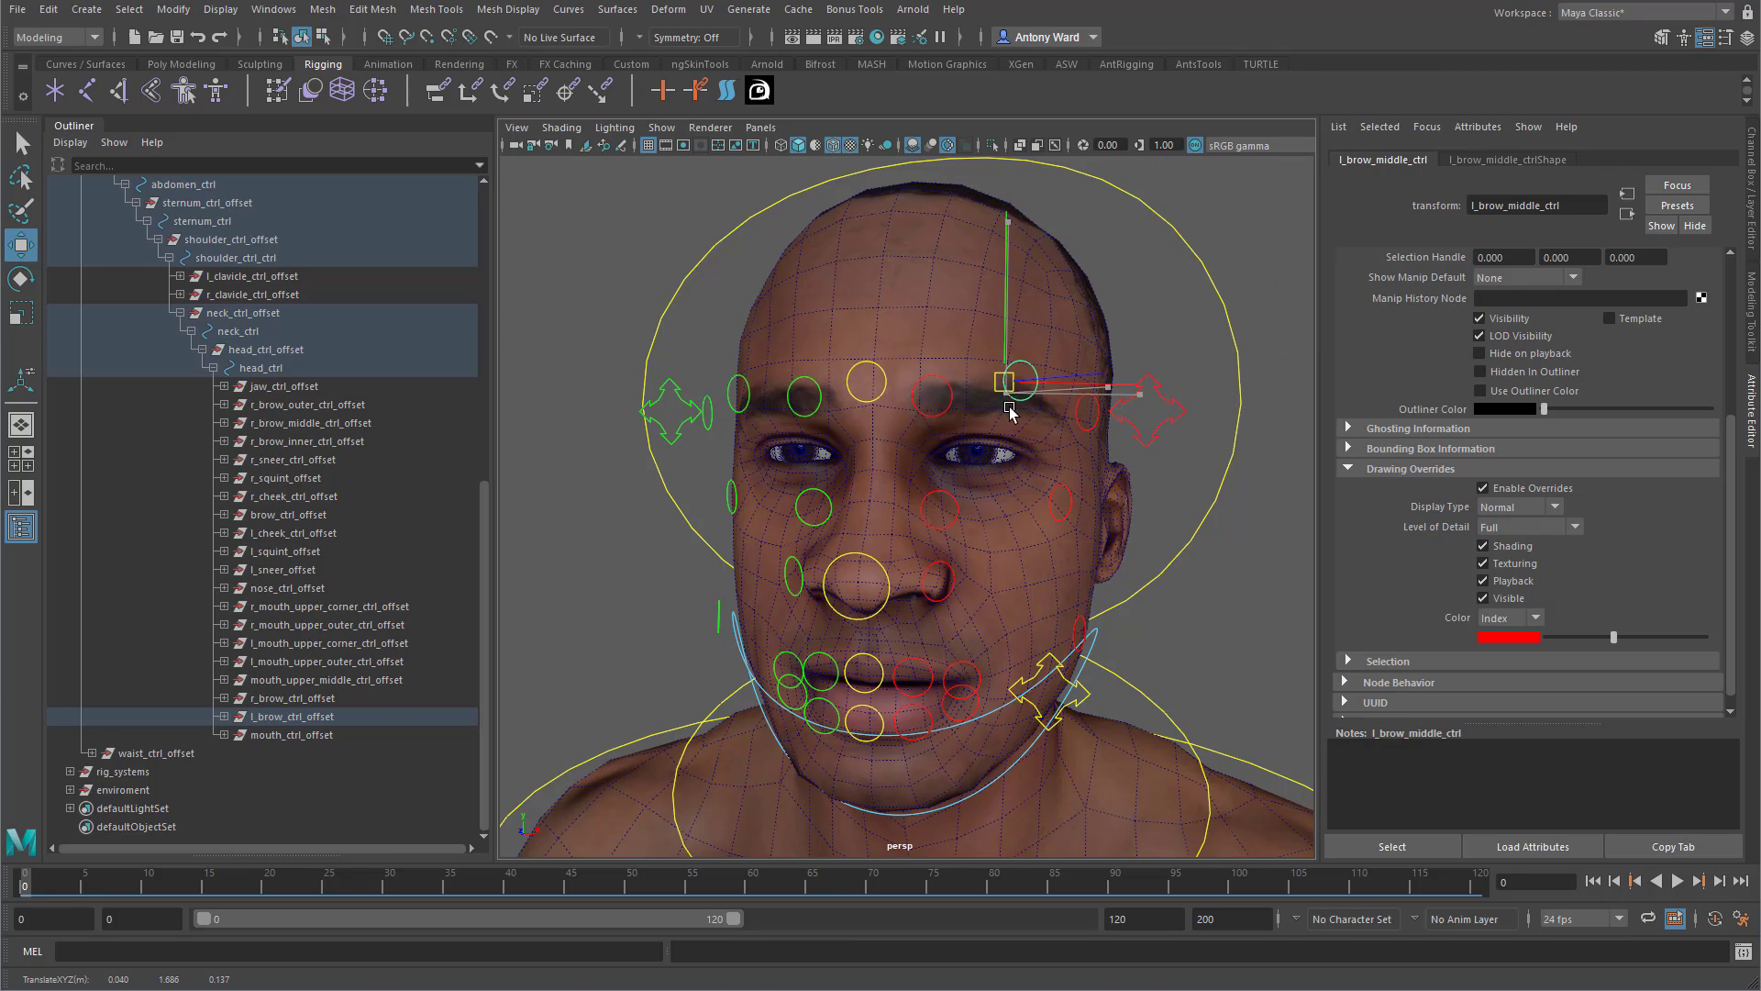
drag(1010, 412, 1009, 410)
key(ctrl+z)
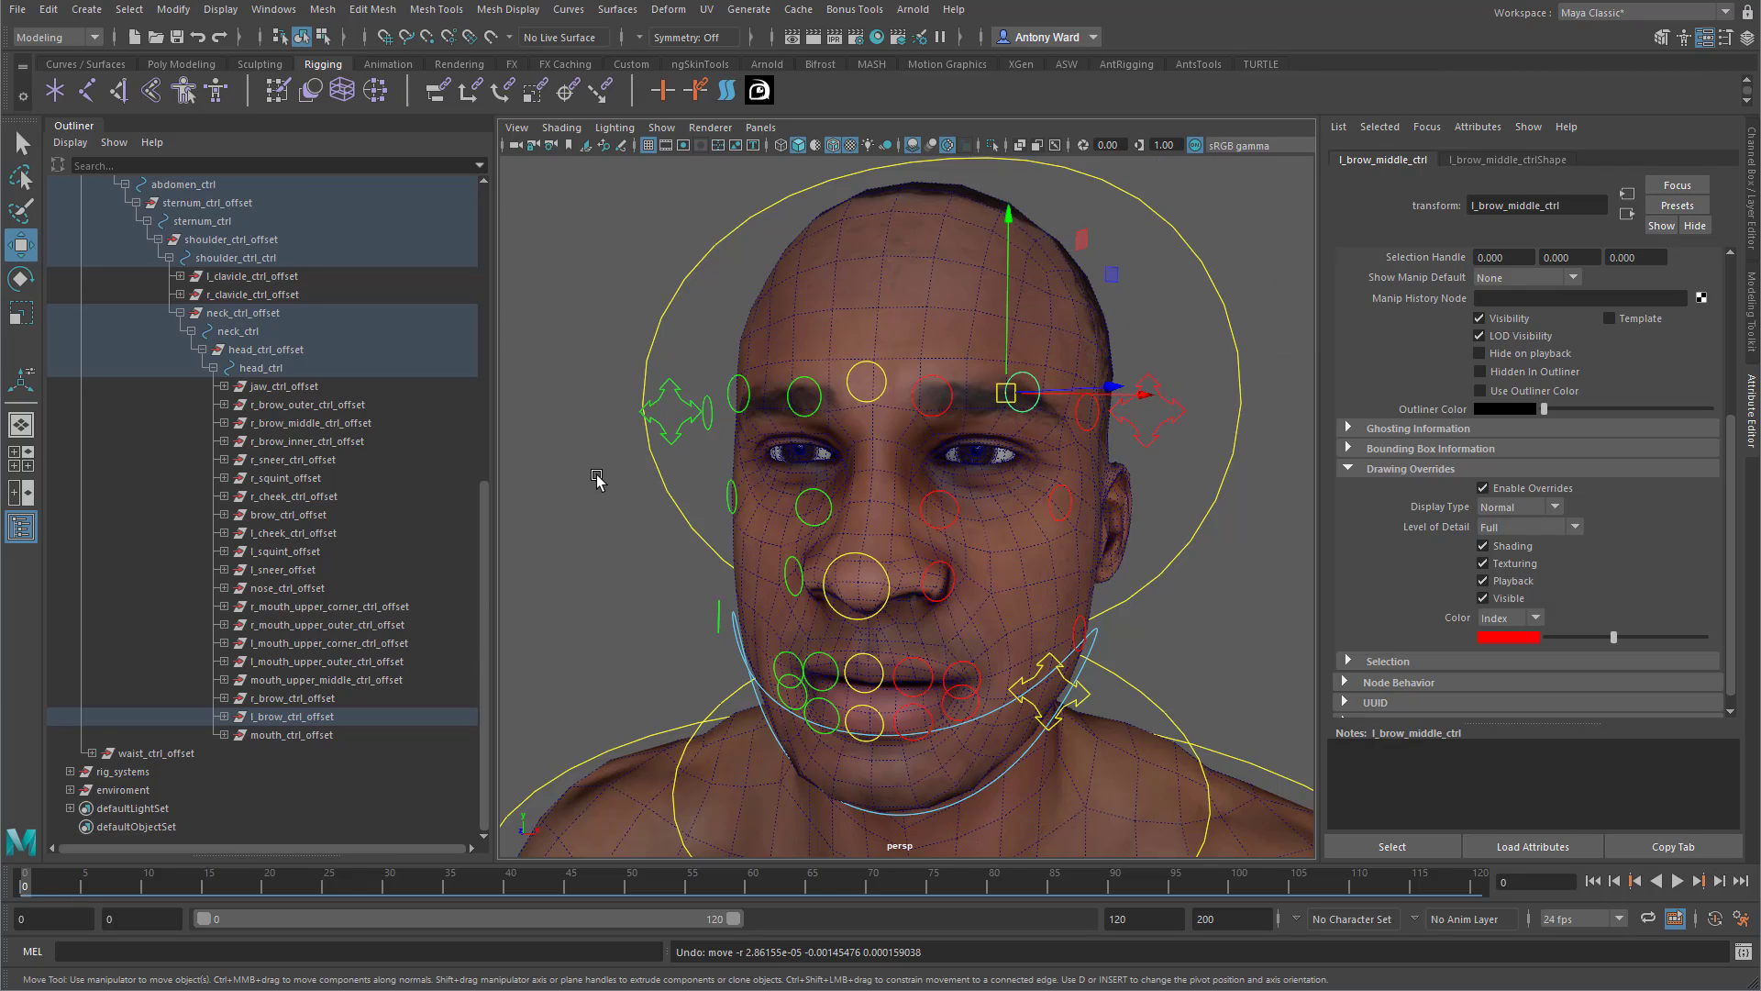
Parent r_brow_outer_ctrl_offset, r_brow_middle_ctrl_offset and r_brow_inner_ctrl_offset under r_brow_ctrl.
click(705, 428)
drag(280, 405, 284, 441)
click(673, 446)
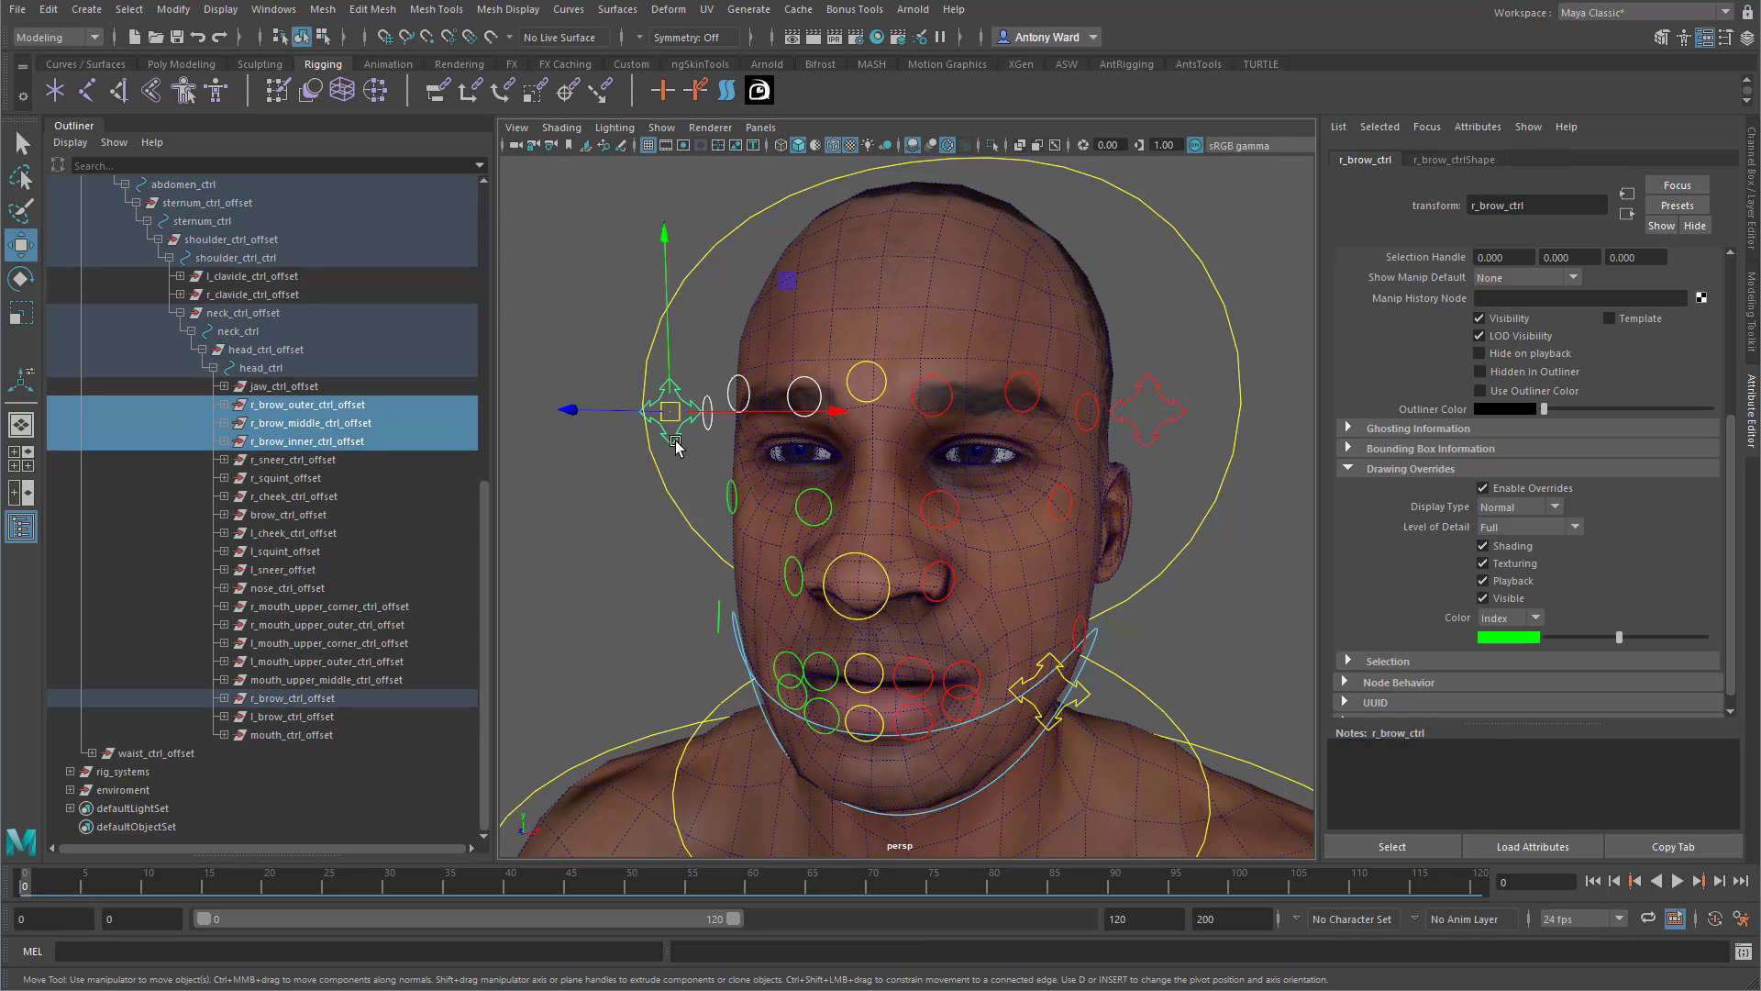
key(p)
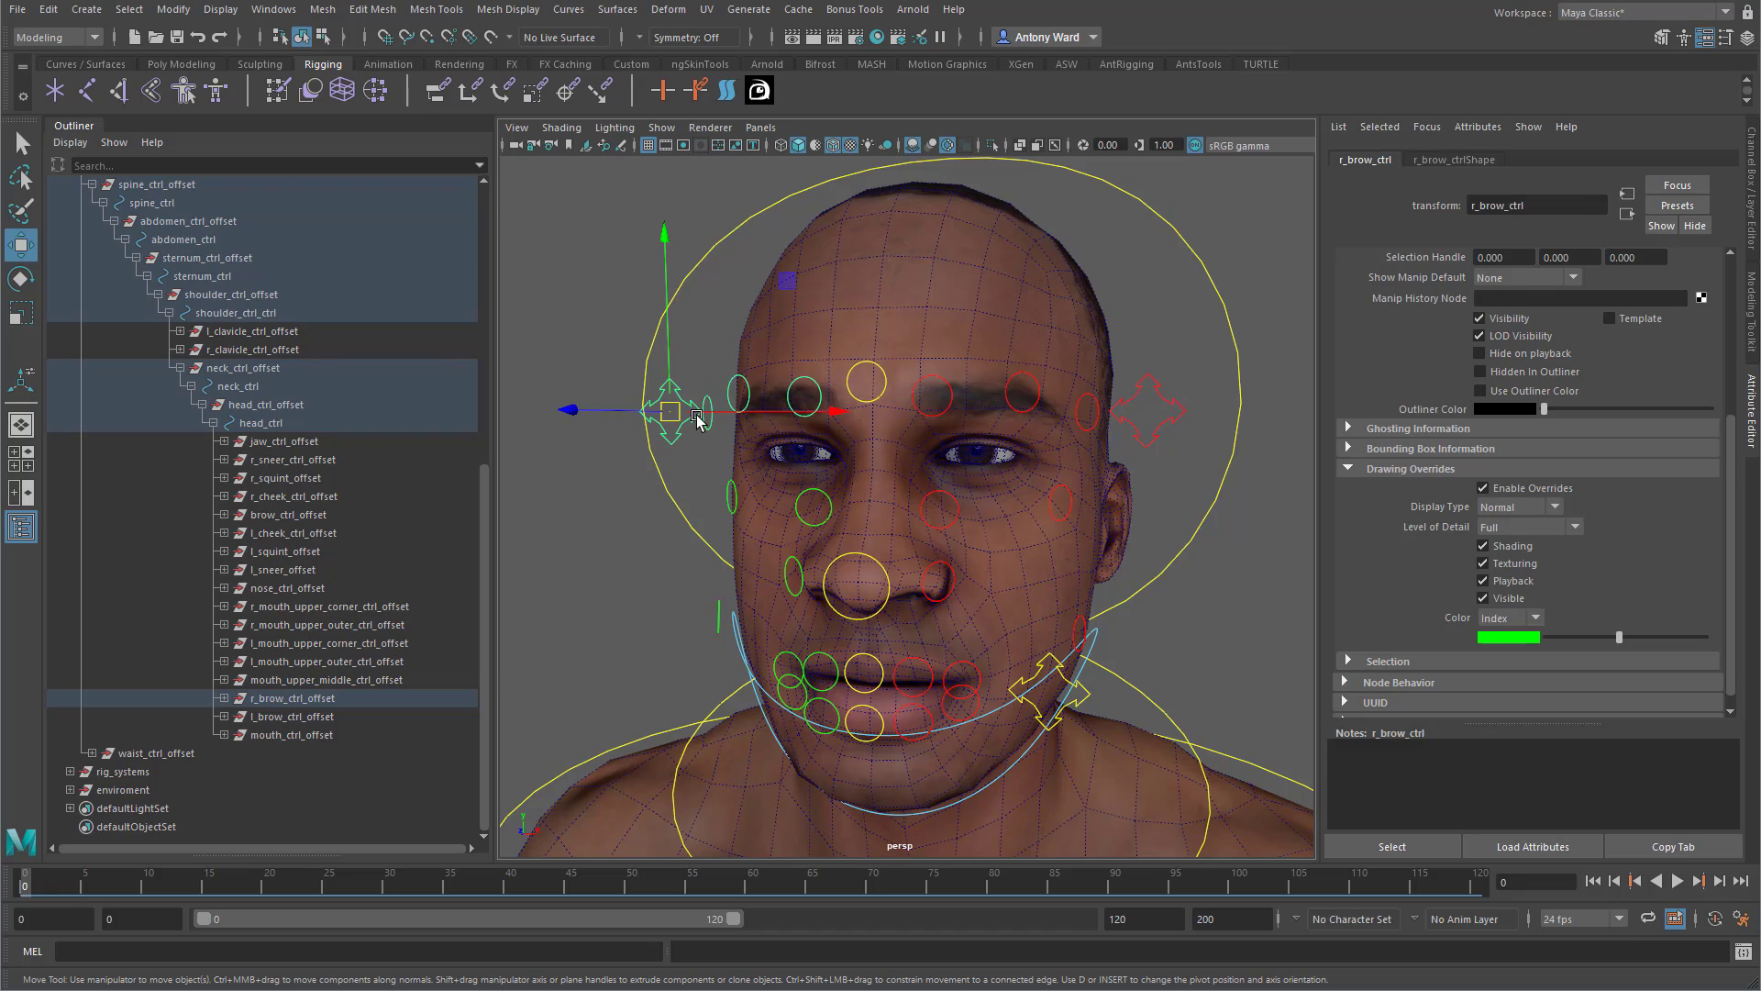
Test-move r_brow_ctrl upward and mouth_ctrl beside the mouth, undoing each move.
drag(669, 386, 669, 327)
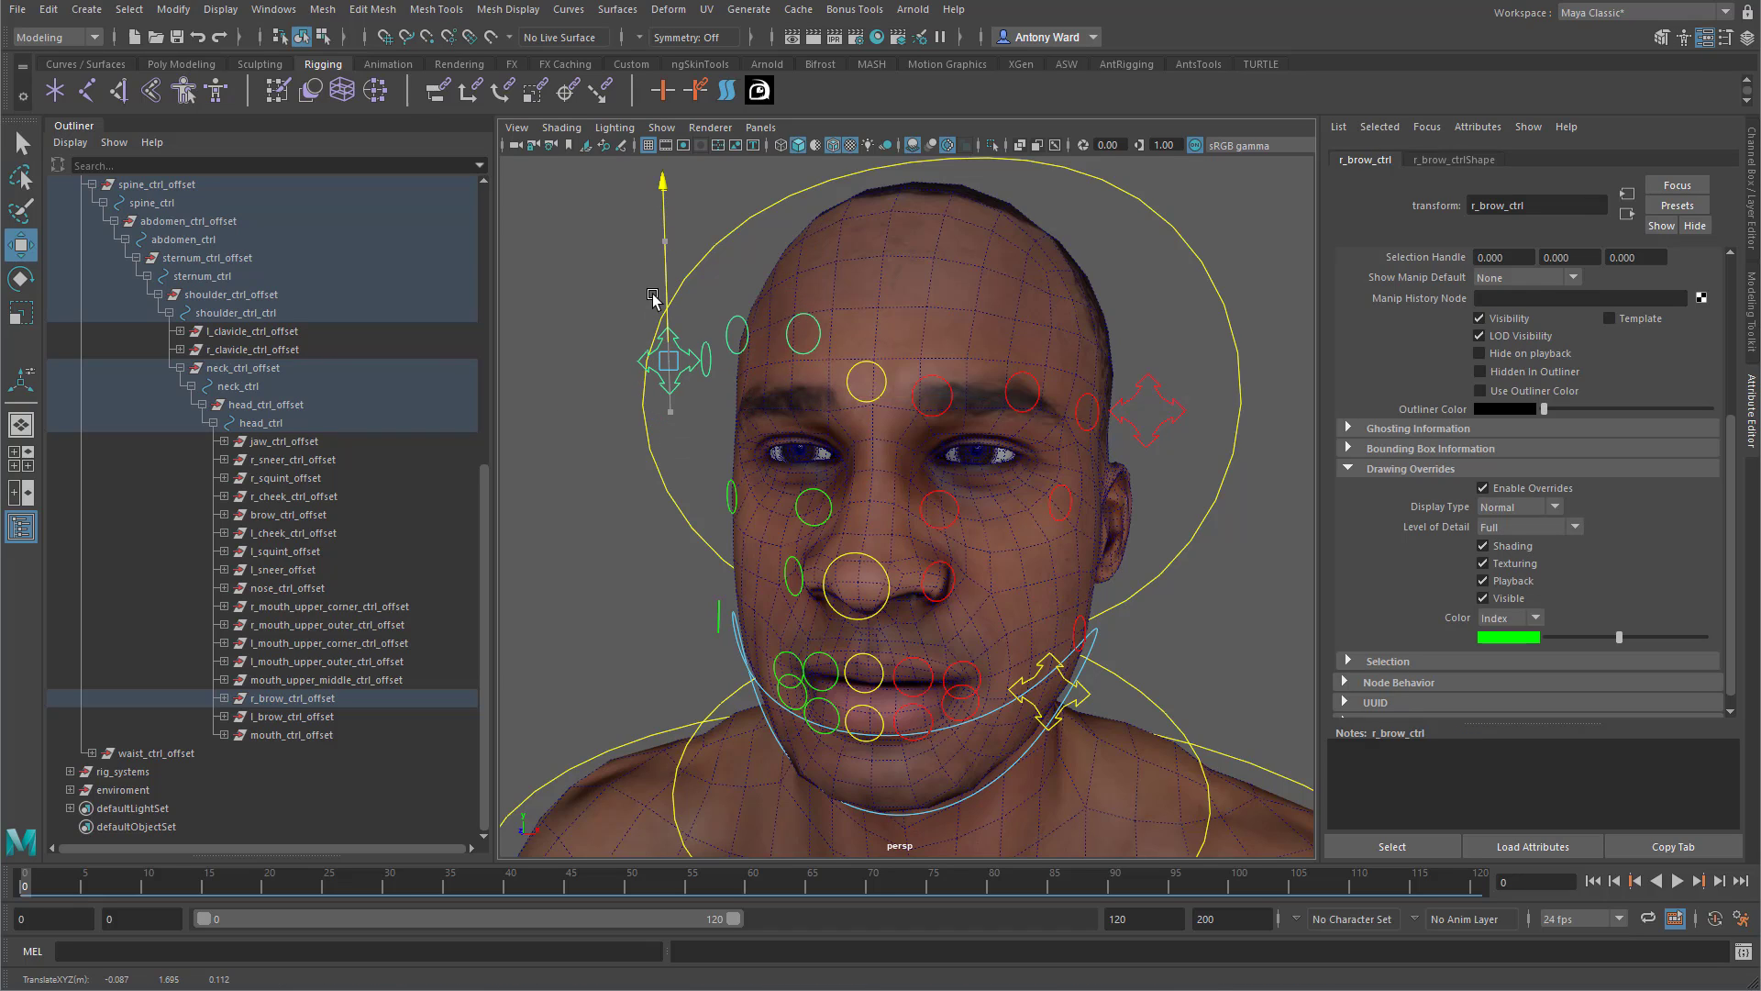
key(ctrl+z)
alt+drag(1070, 613, 1062, 603)
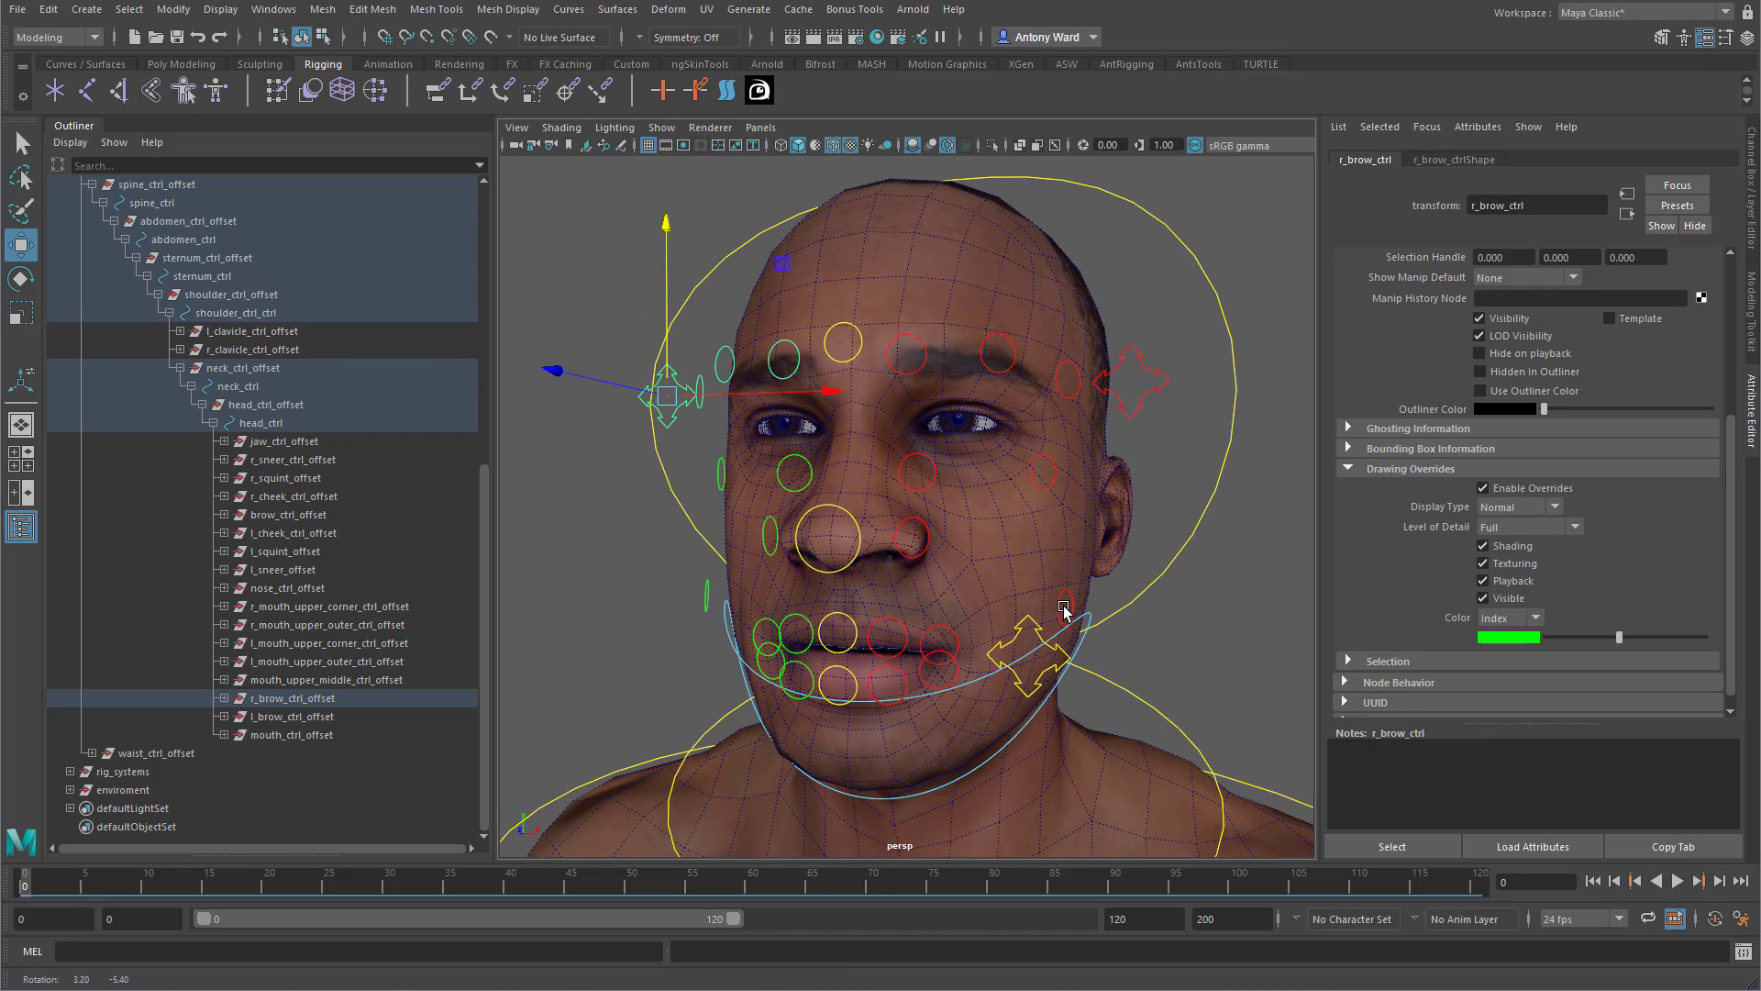
click(1063, 665)
drag(1031, 661, 858, 663)
key(ctrl+z)
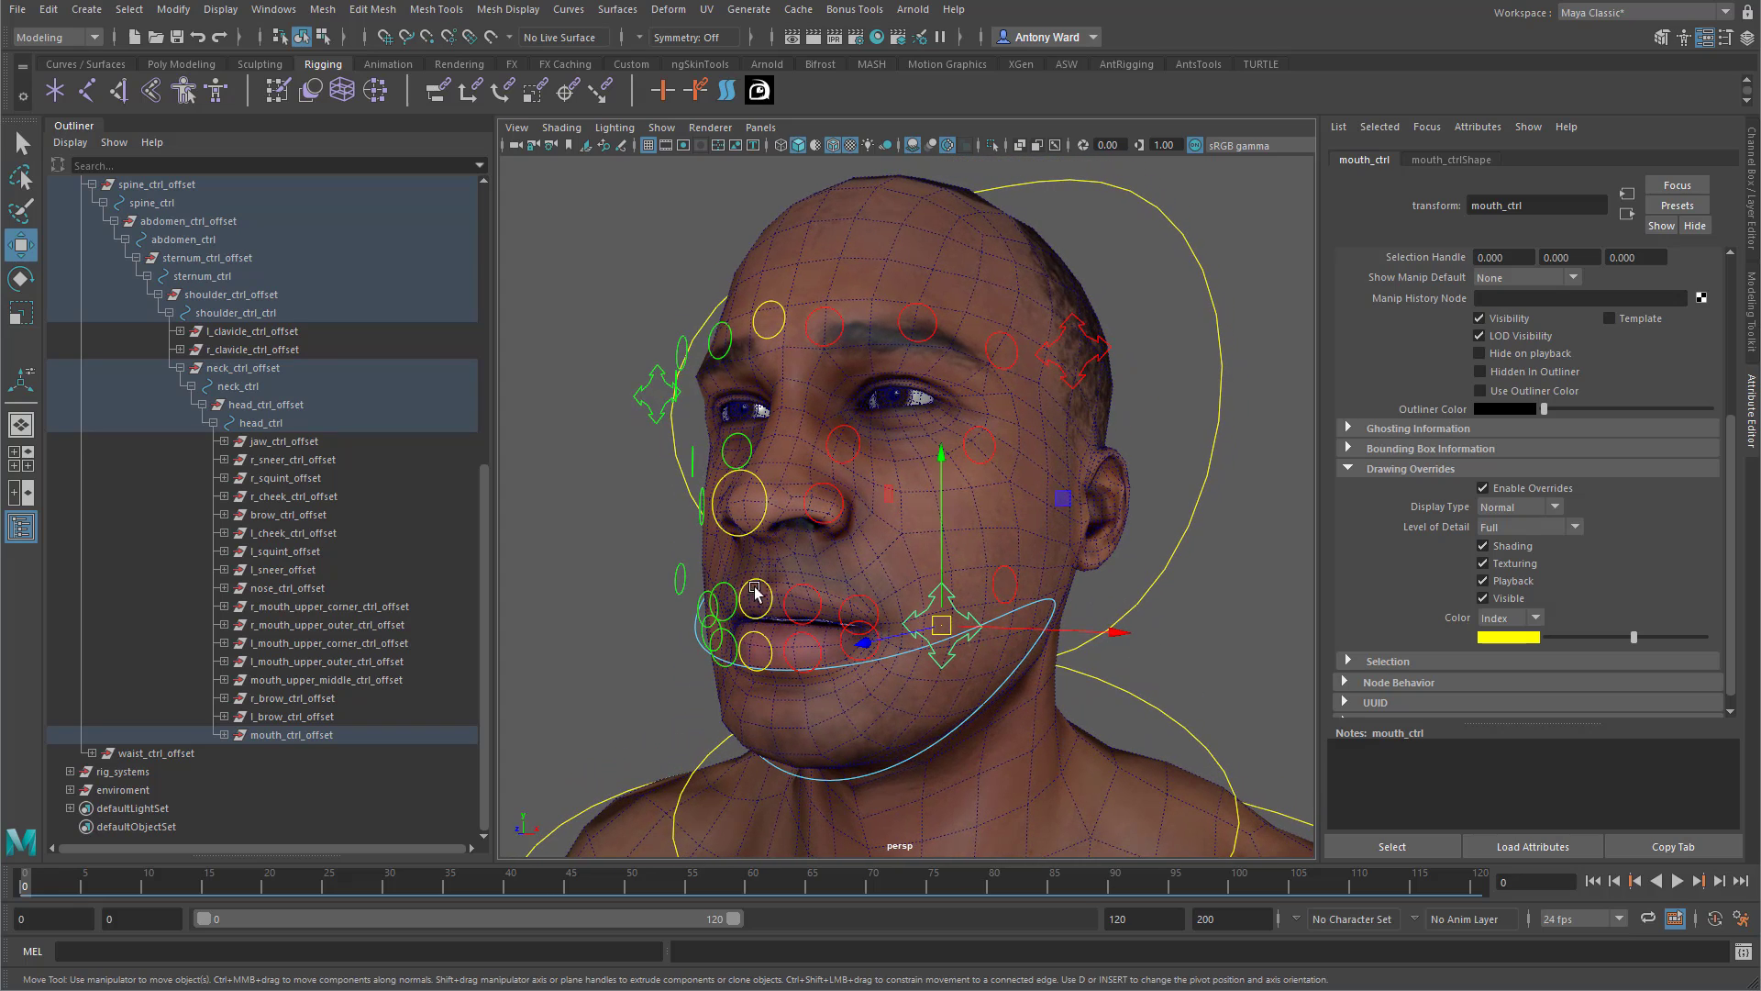
drag(949, 629, 946, 626)
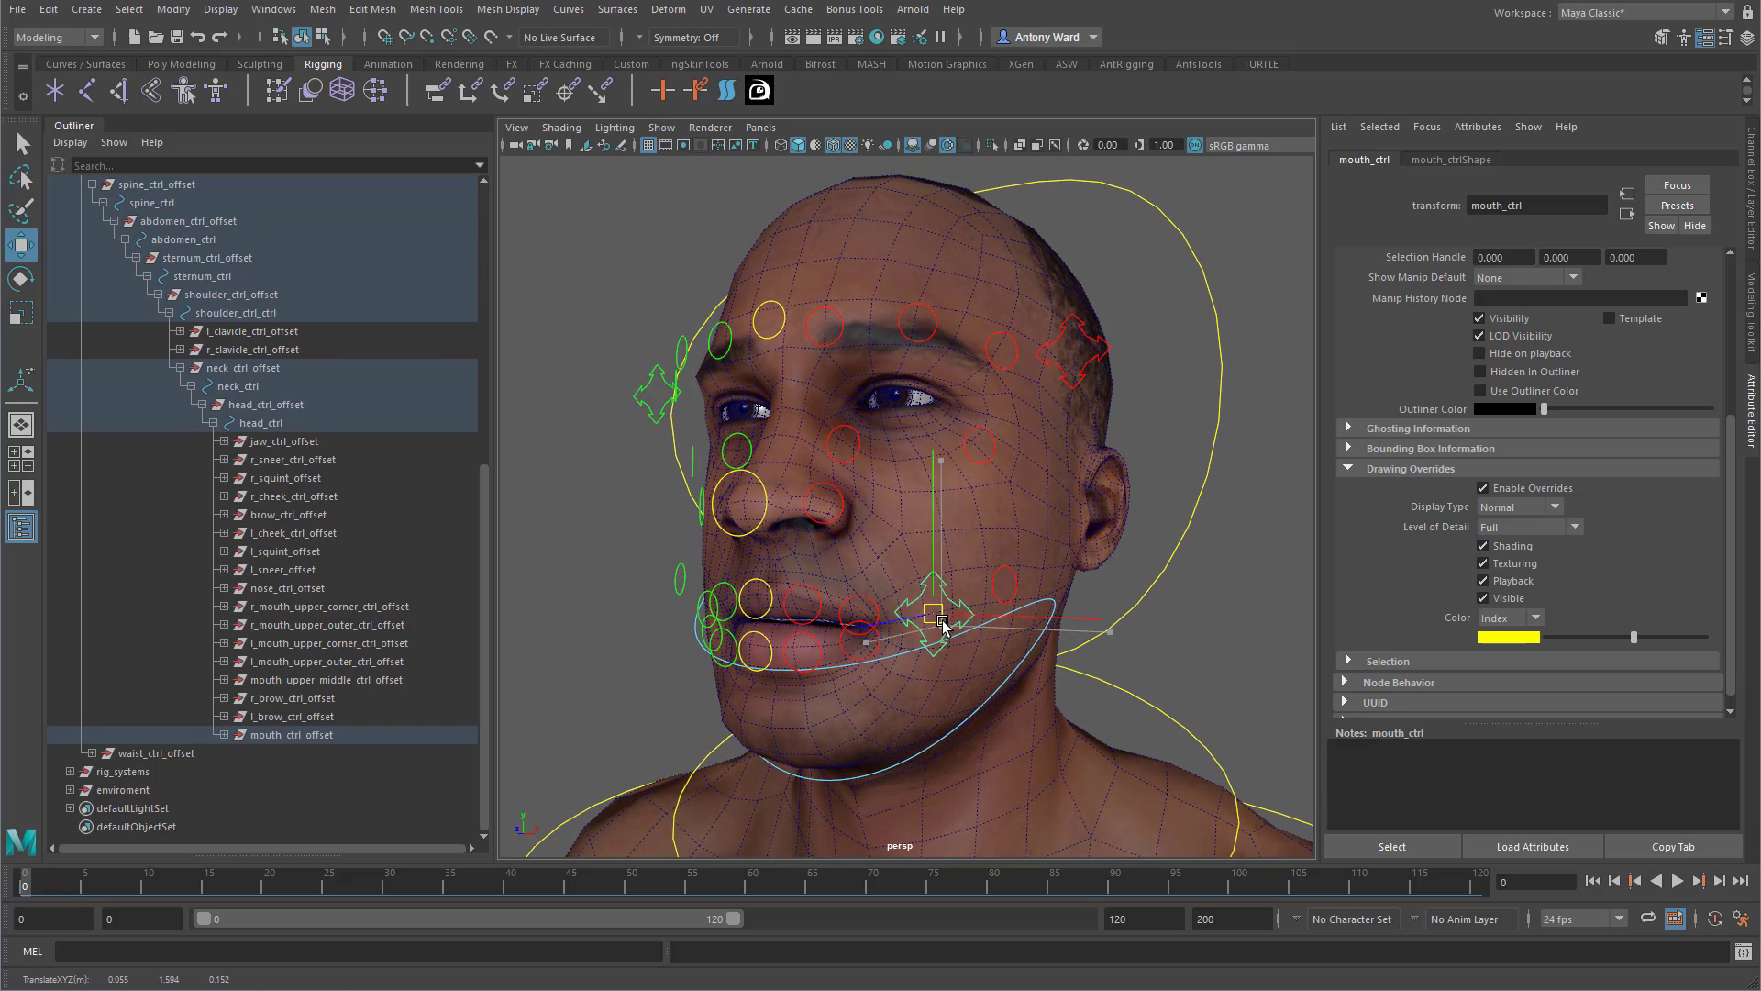
key(ctrl+z)
Test-rotate jaw_ctrl to open the mouth, and undo the rotation.
click(830, 787)
key(e)
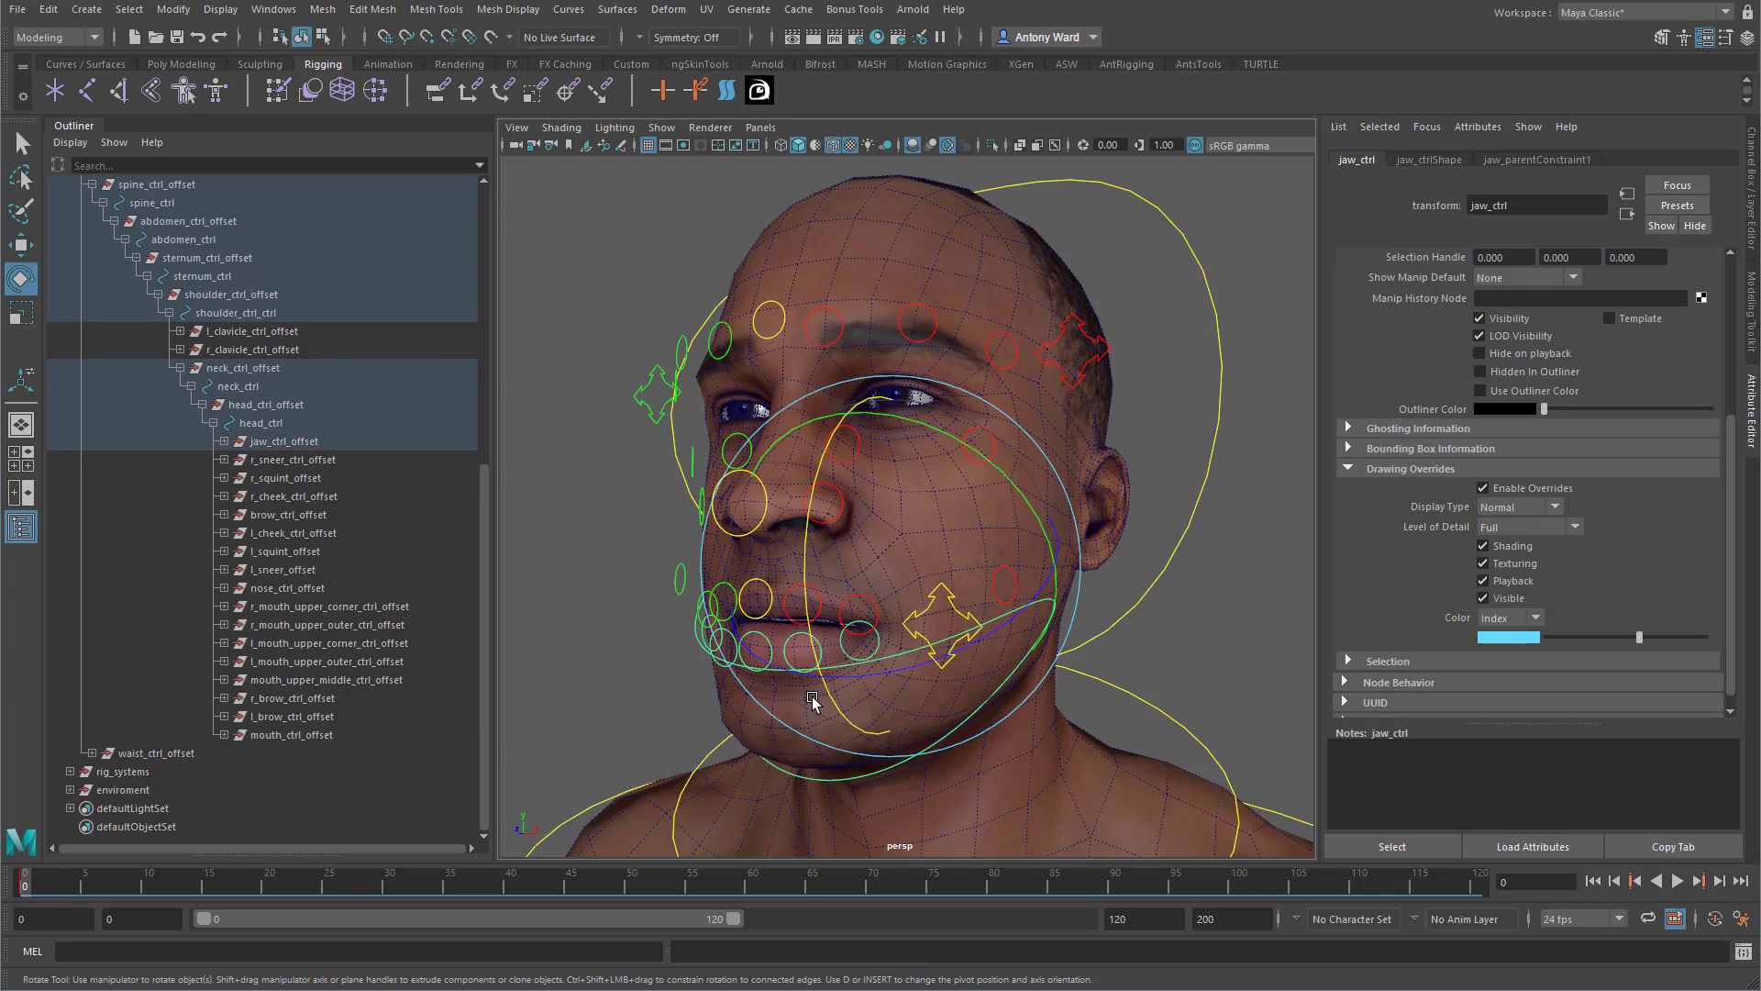
drag(821, 587, 807, 665)
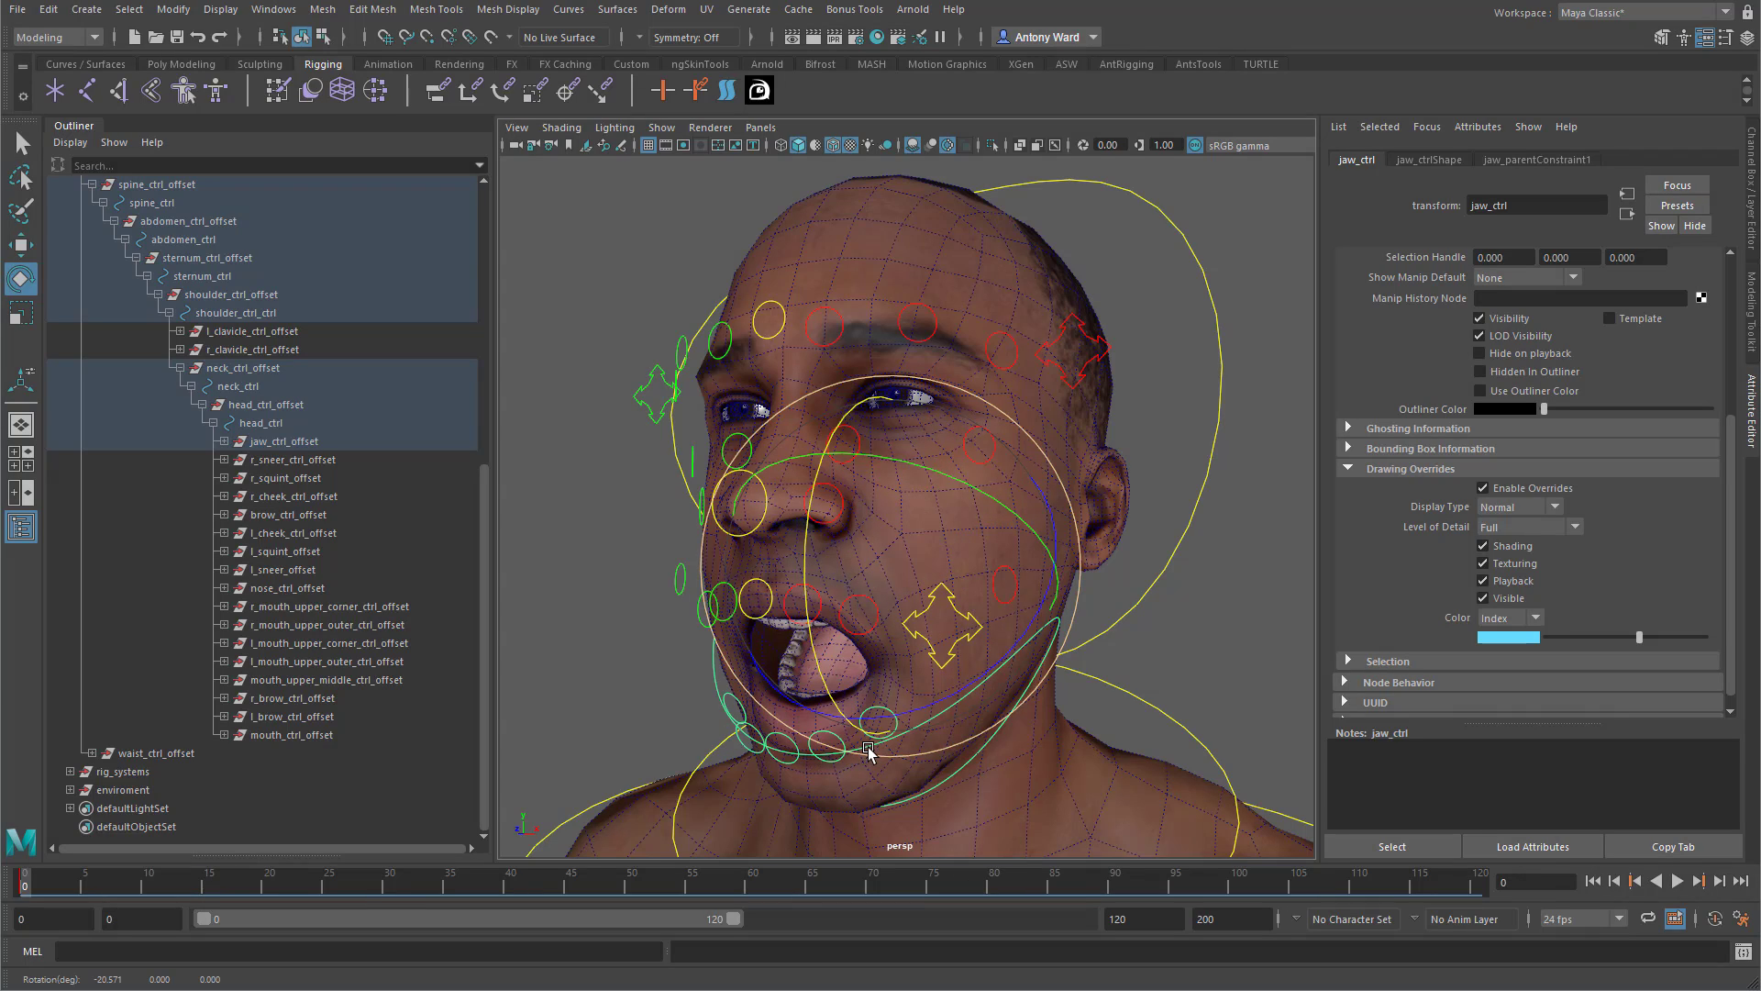
key(ctrl+z)
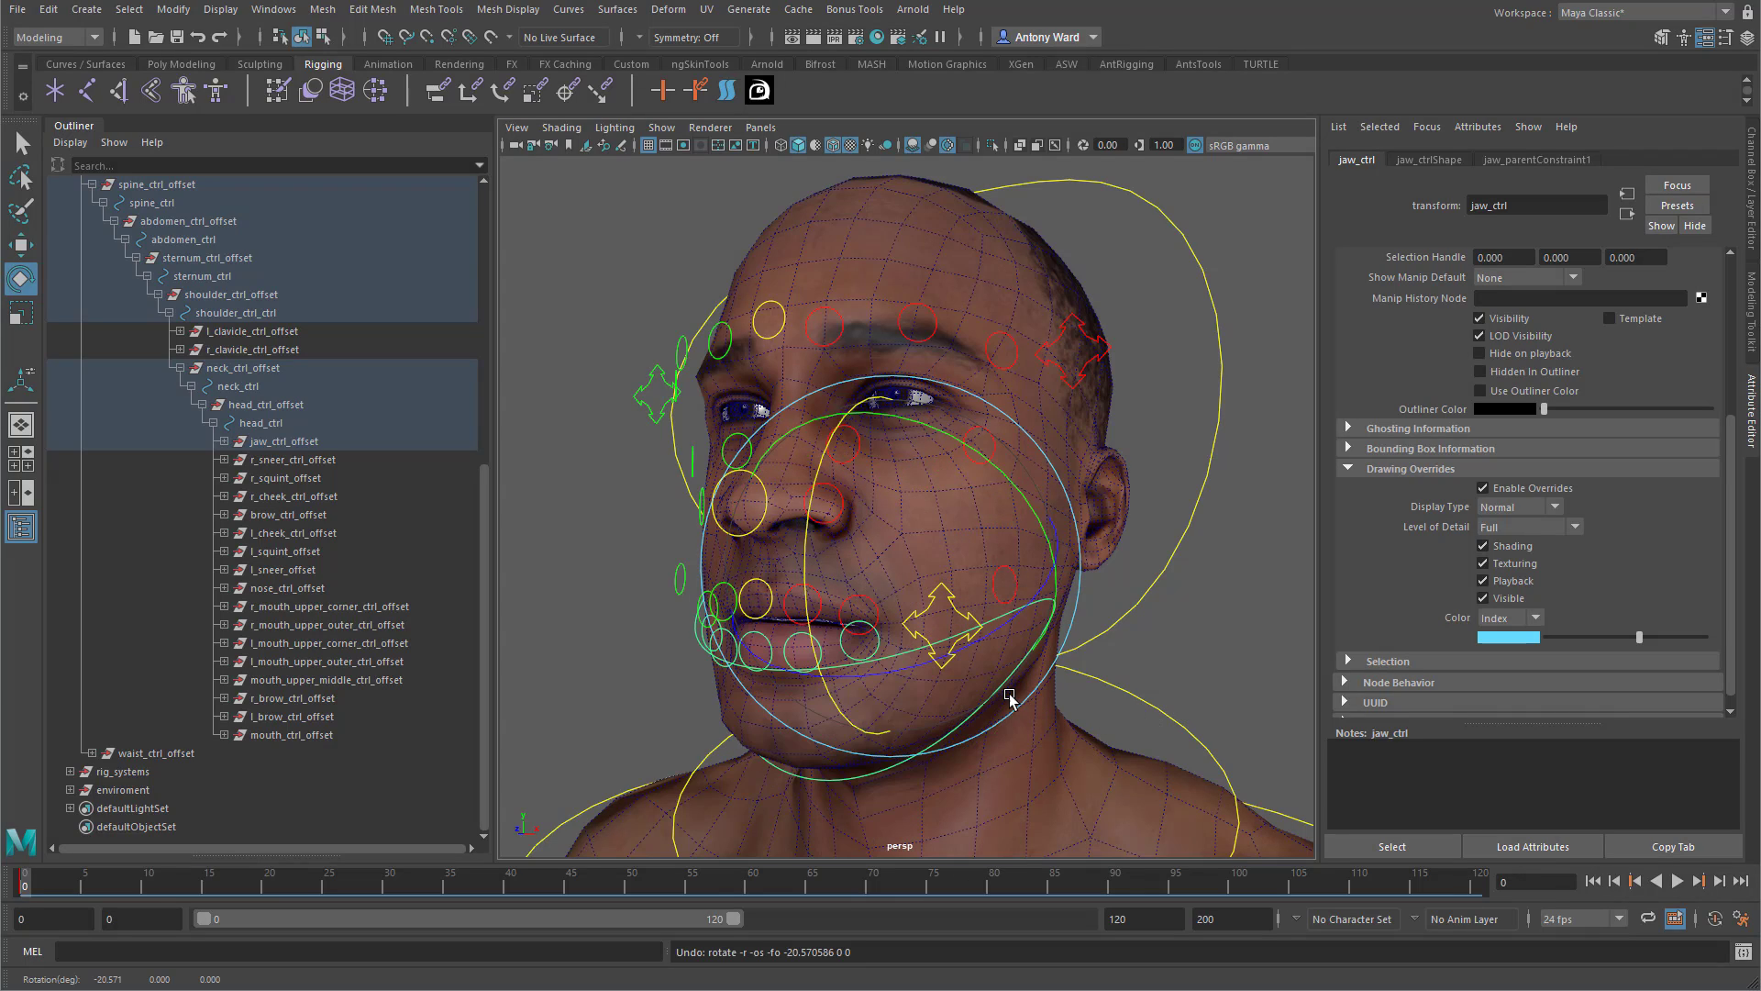
Clear the selection and collapse the base_controls hierarchy in the Outliner.
mouse_move(1003, 699)
alt+mouse_down()
mouse_move(974, 714)
mouse_move(991, 707)
alt+mouse_up()
click(1226, 624)
mouse_move(1031, 649)
alt+mouse_down()
mouse_move(1150, 647)
mouse_move(1060, 623)
mouse_move(869, 660)
mouse_move(936, 707)
mouse_move(1014, 668)
alt+mouse_up()
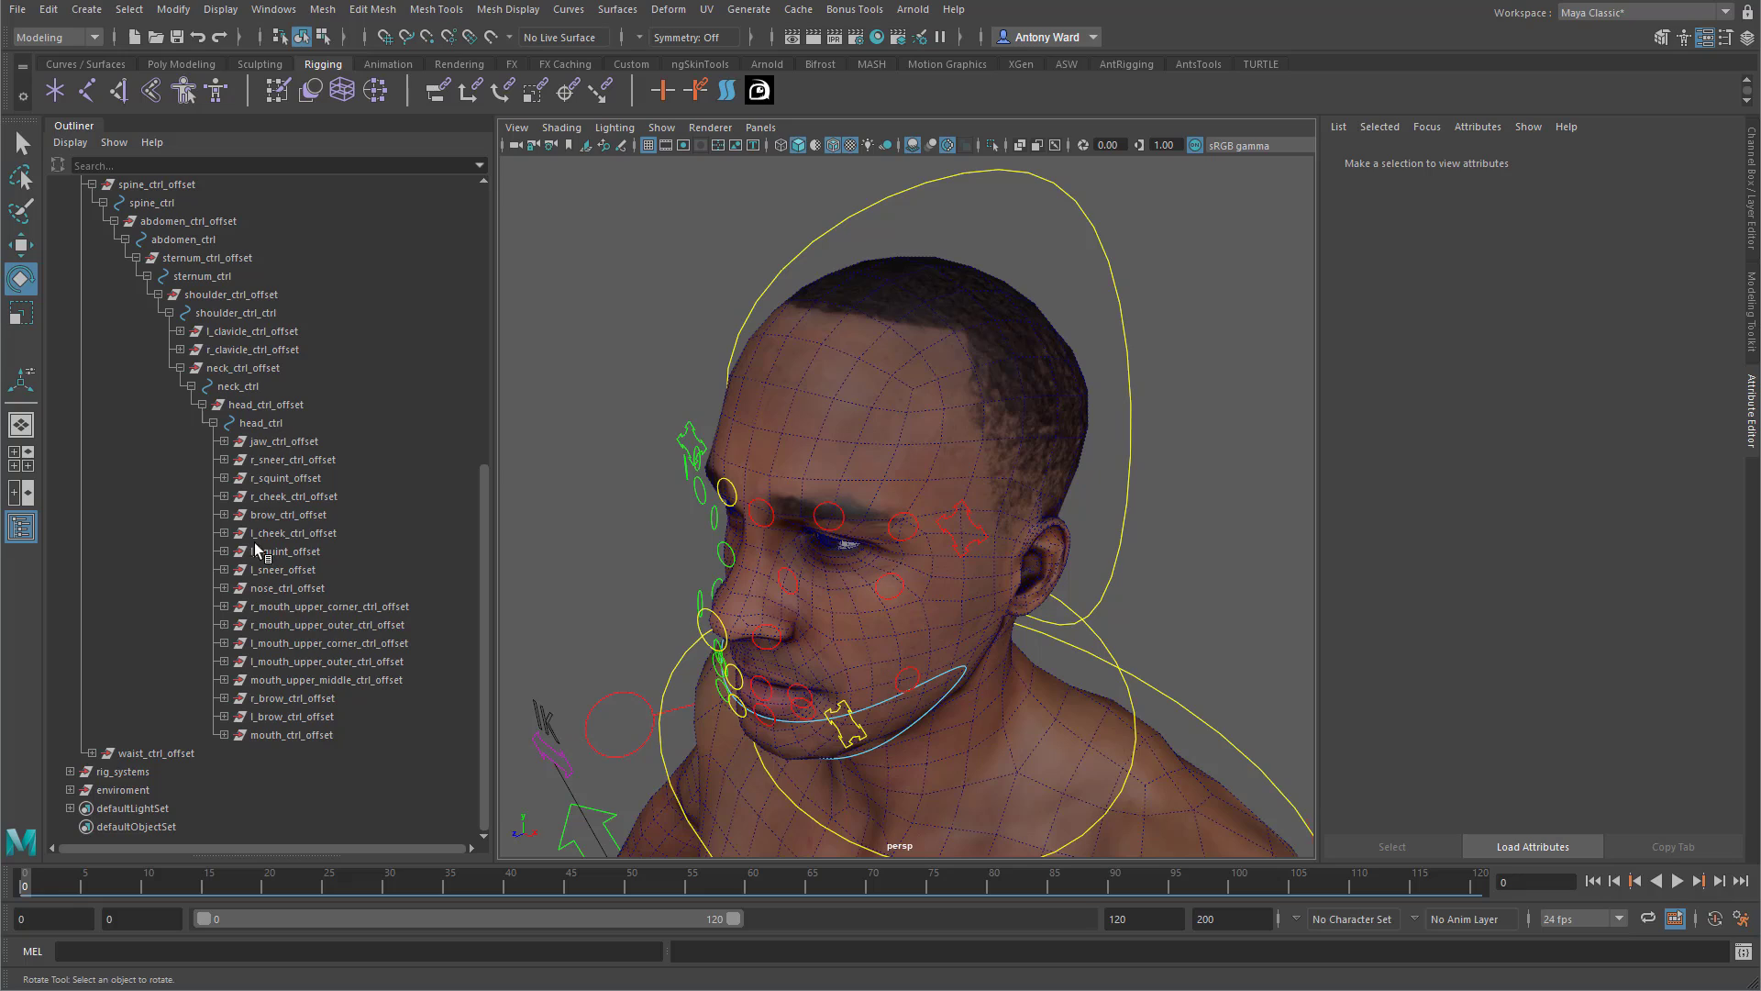
click(92, 184)
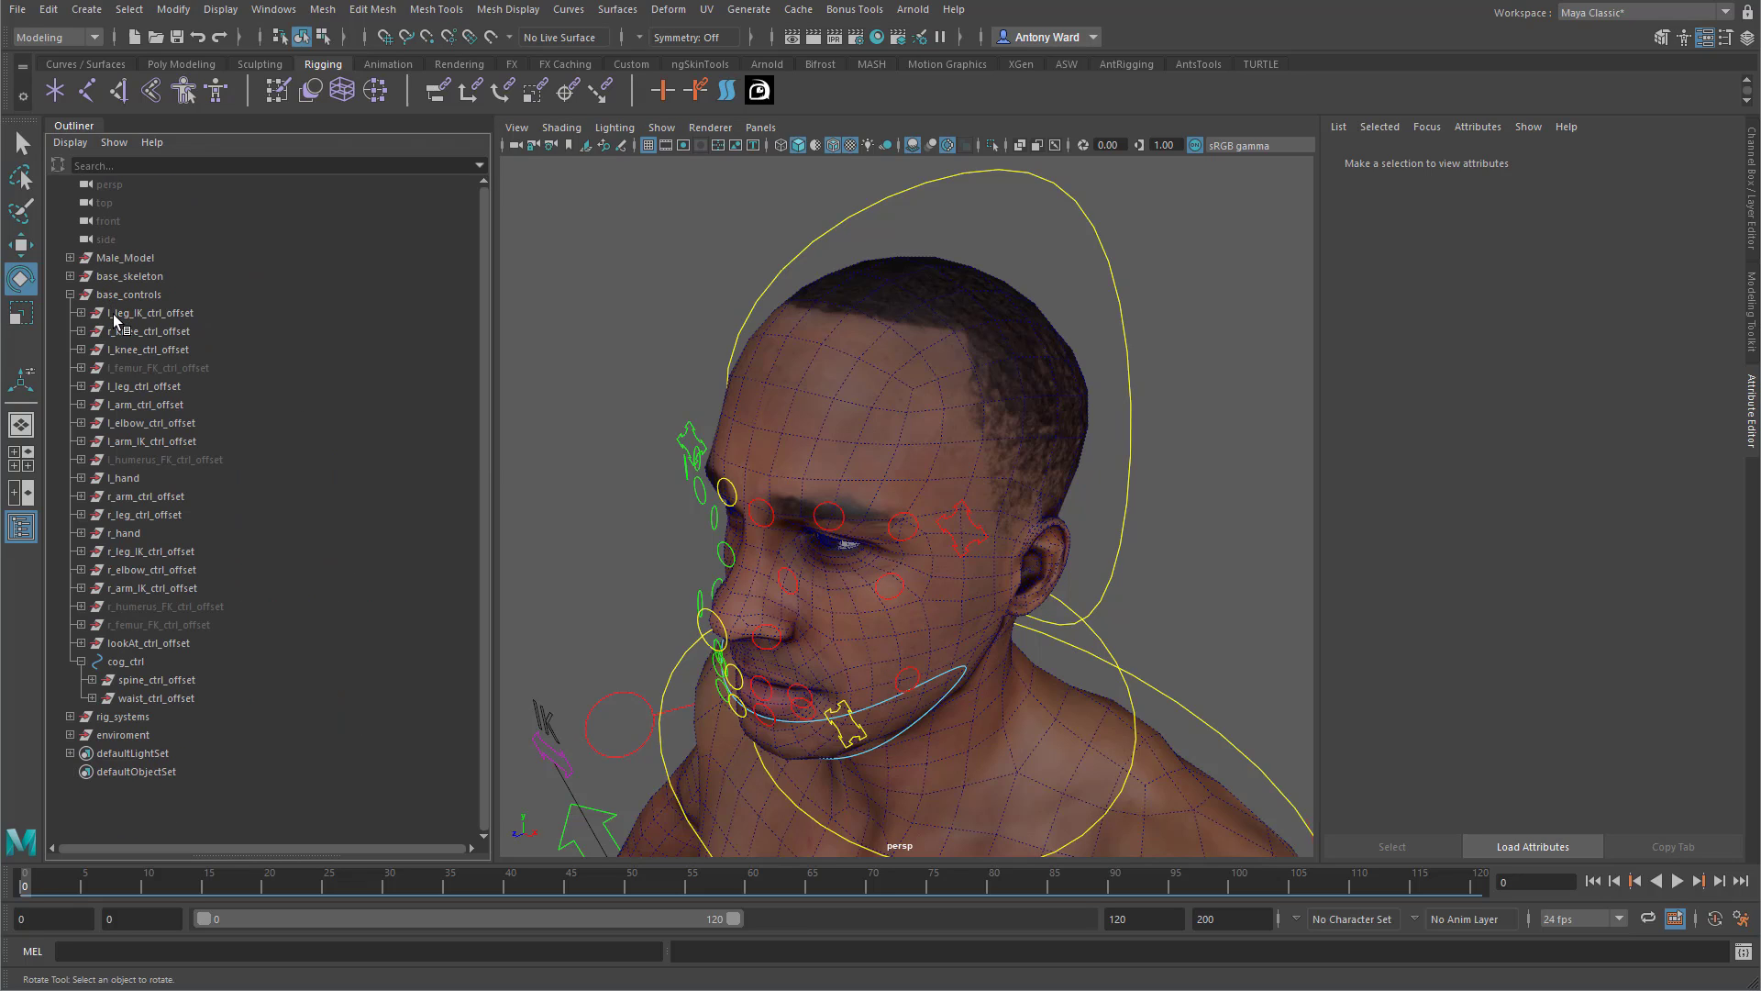
click(71, 294)
Test-rotate head_ctrl in several directions to check that the facial controls follow, and undo the rotation.
click(1134, 428)
alt+drag(1045, 509, 1148, 526)
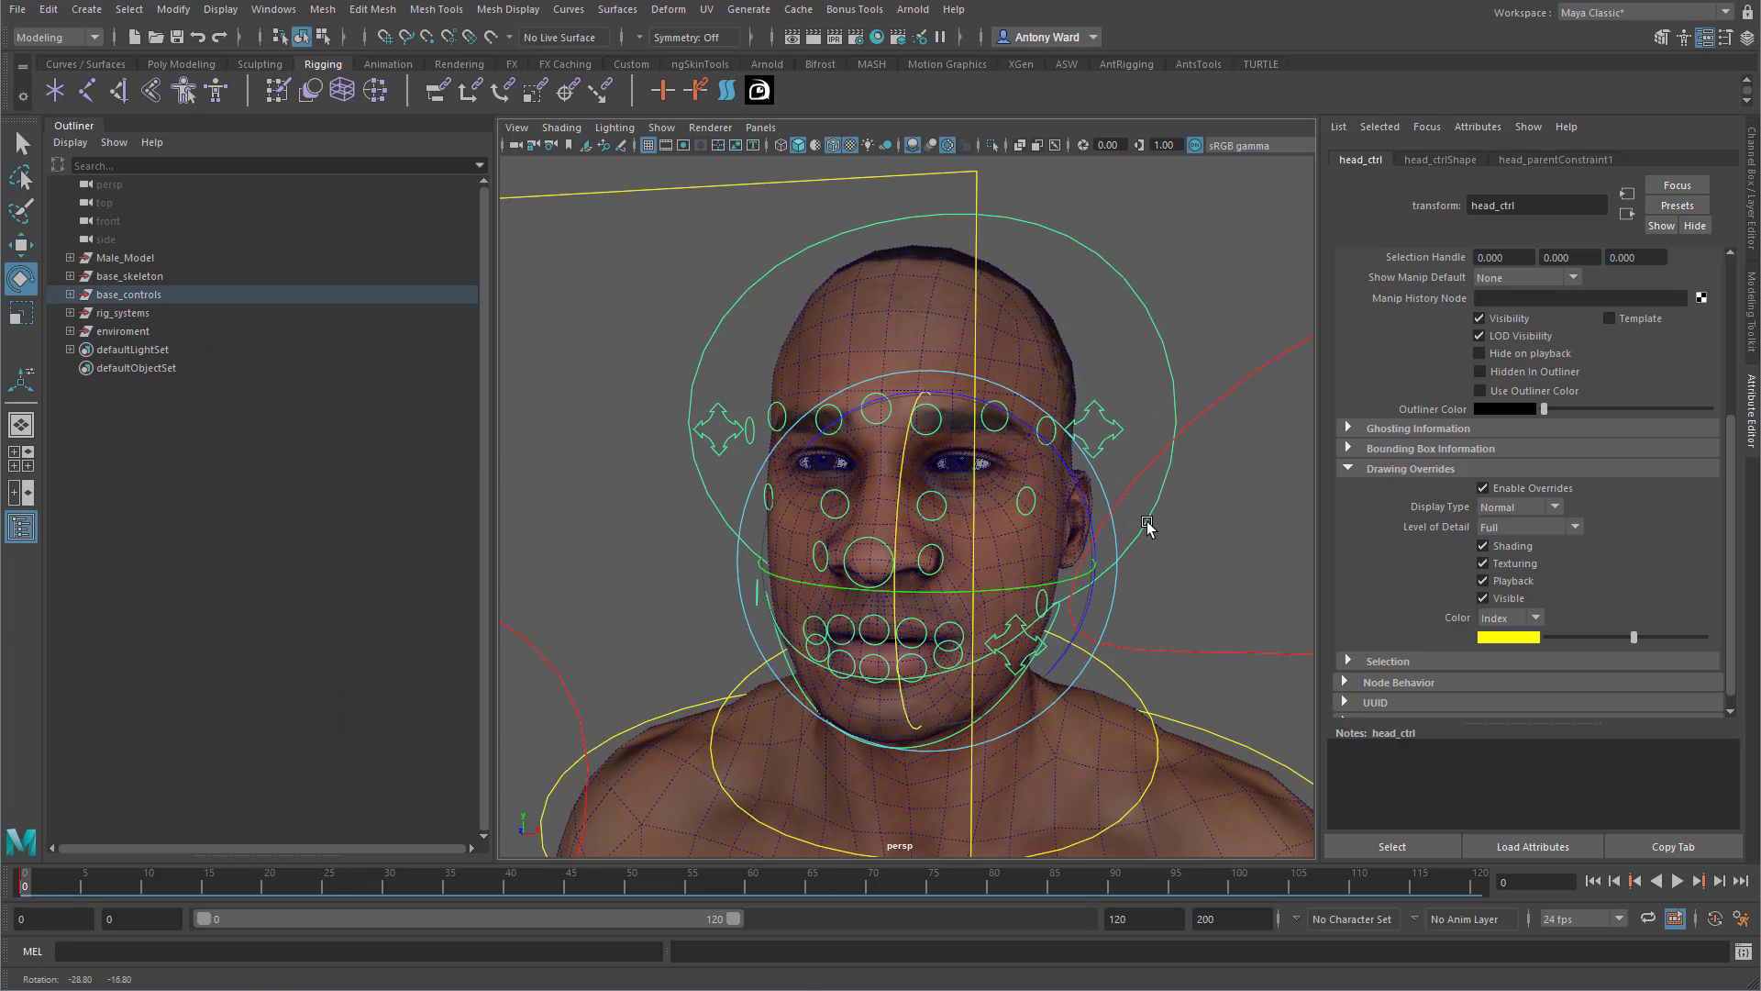
alt+right_drag(1147, 526, 1053, 545)
drag(1052, 547, 914, 502)
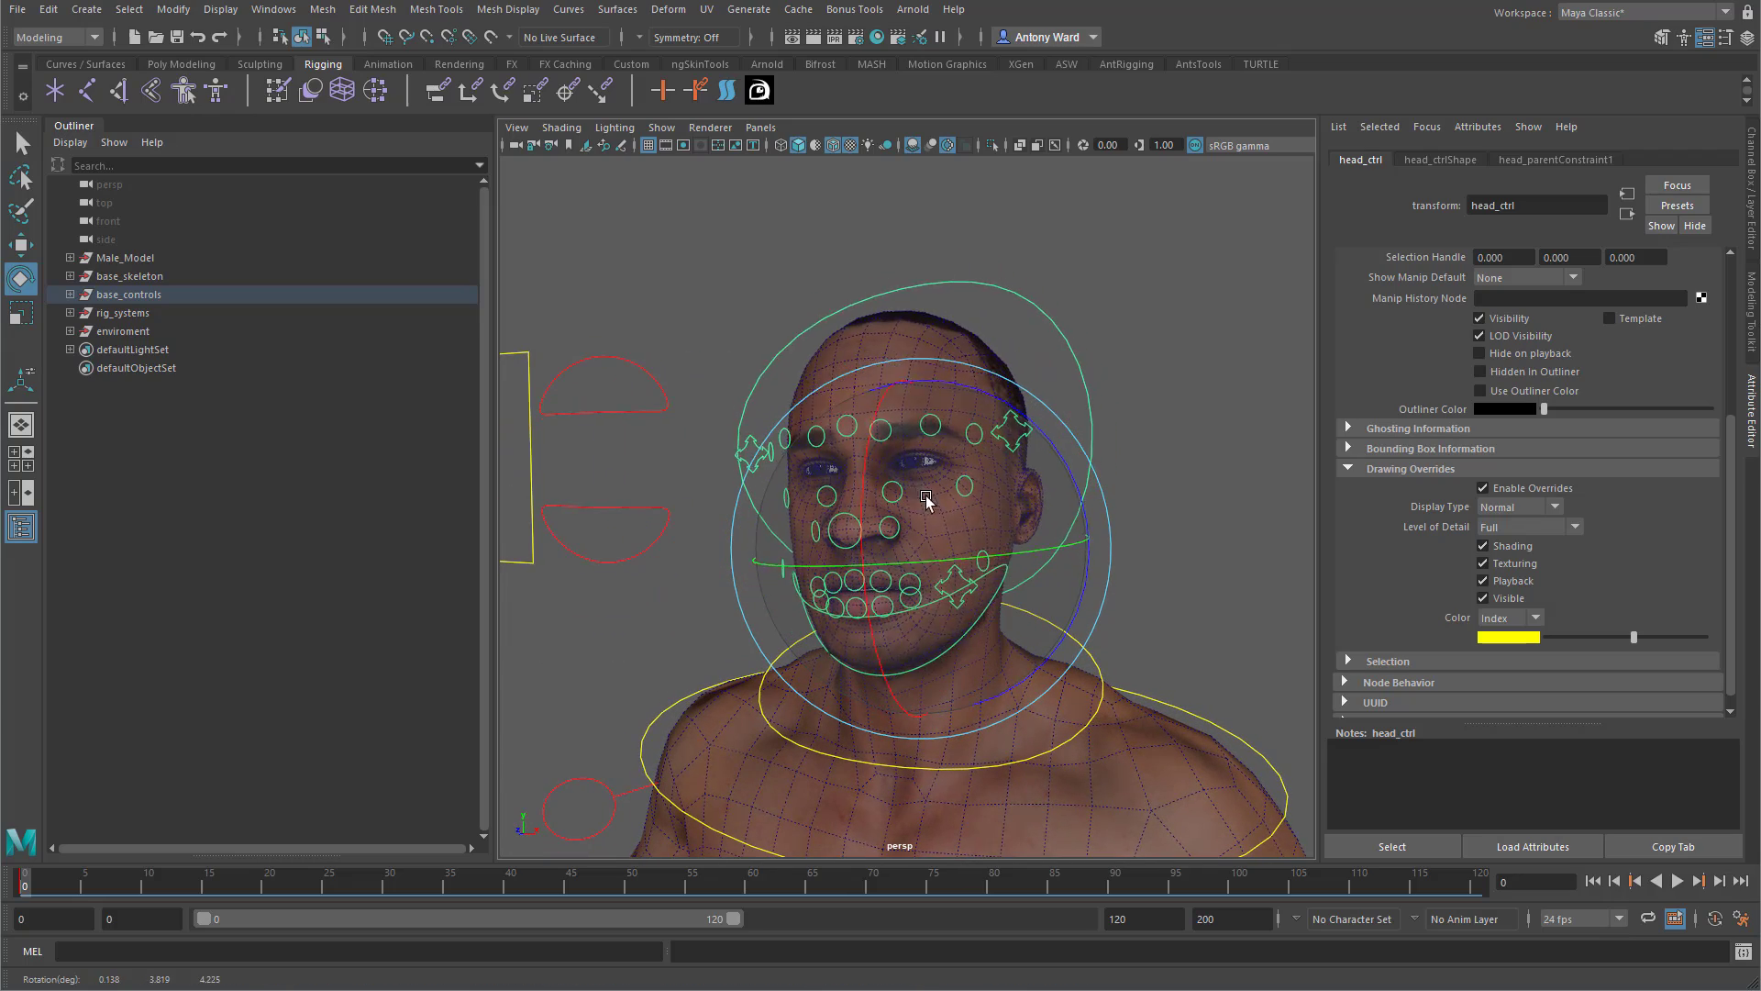
drag(895, 512, 905, 547)
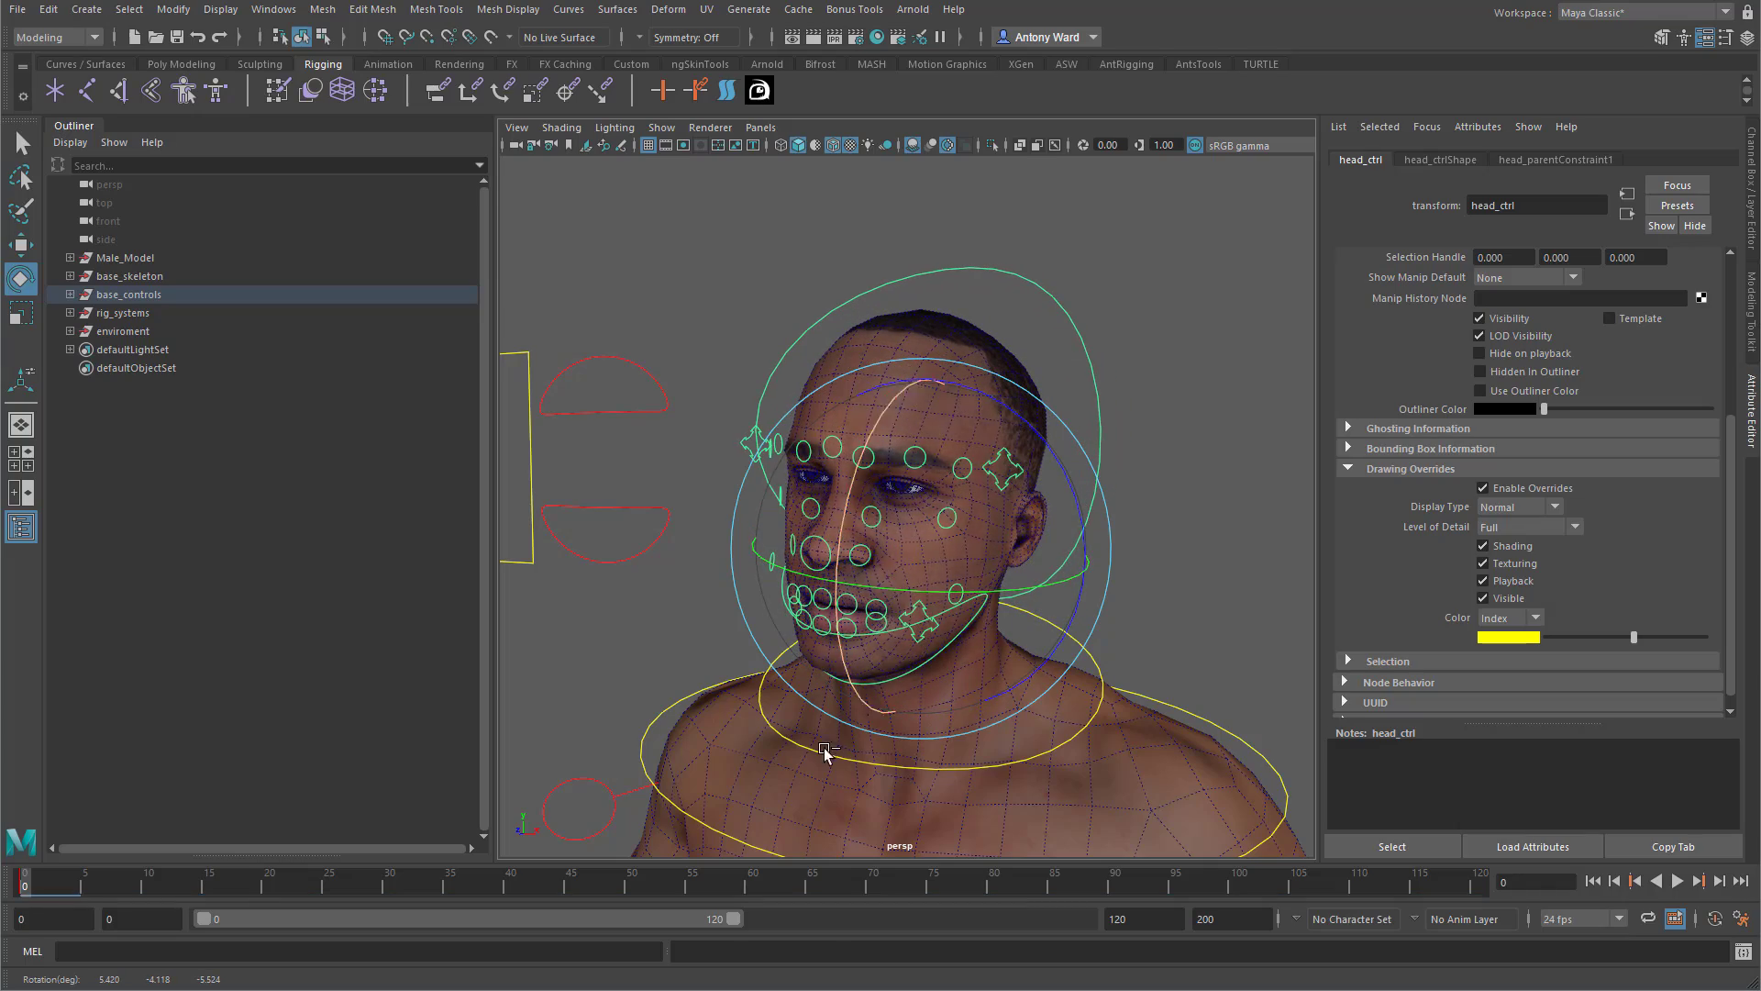
key(ctrl+z)
Select all ten circular upper and lower mouth controls around the lips and scale them uniformly to 0.578.
alt+drag(767, 719, 717, 706)
alt+middle_drag(716, 706, 798, 684)
alt+right_drag(798, 683, 872, 679)
alt+drag(857, 677, 918, 656)
alt+middle_drag(918, 657, 884, 658)
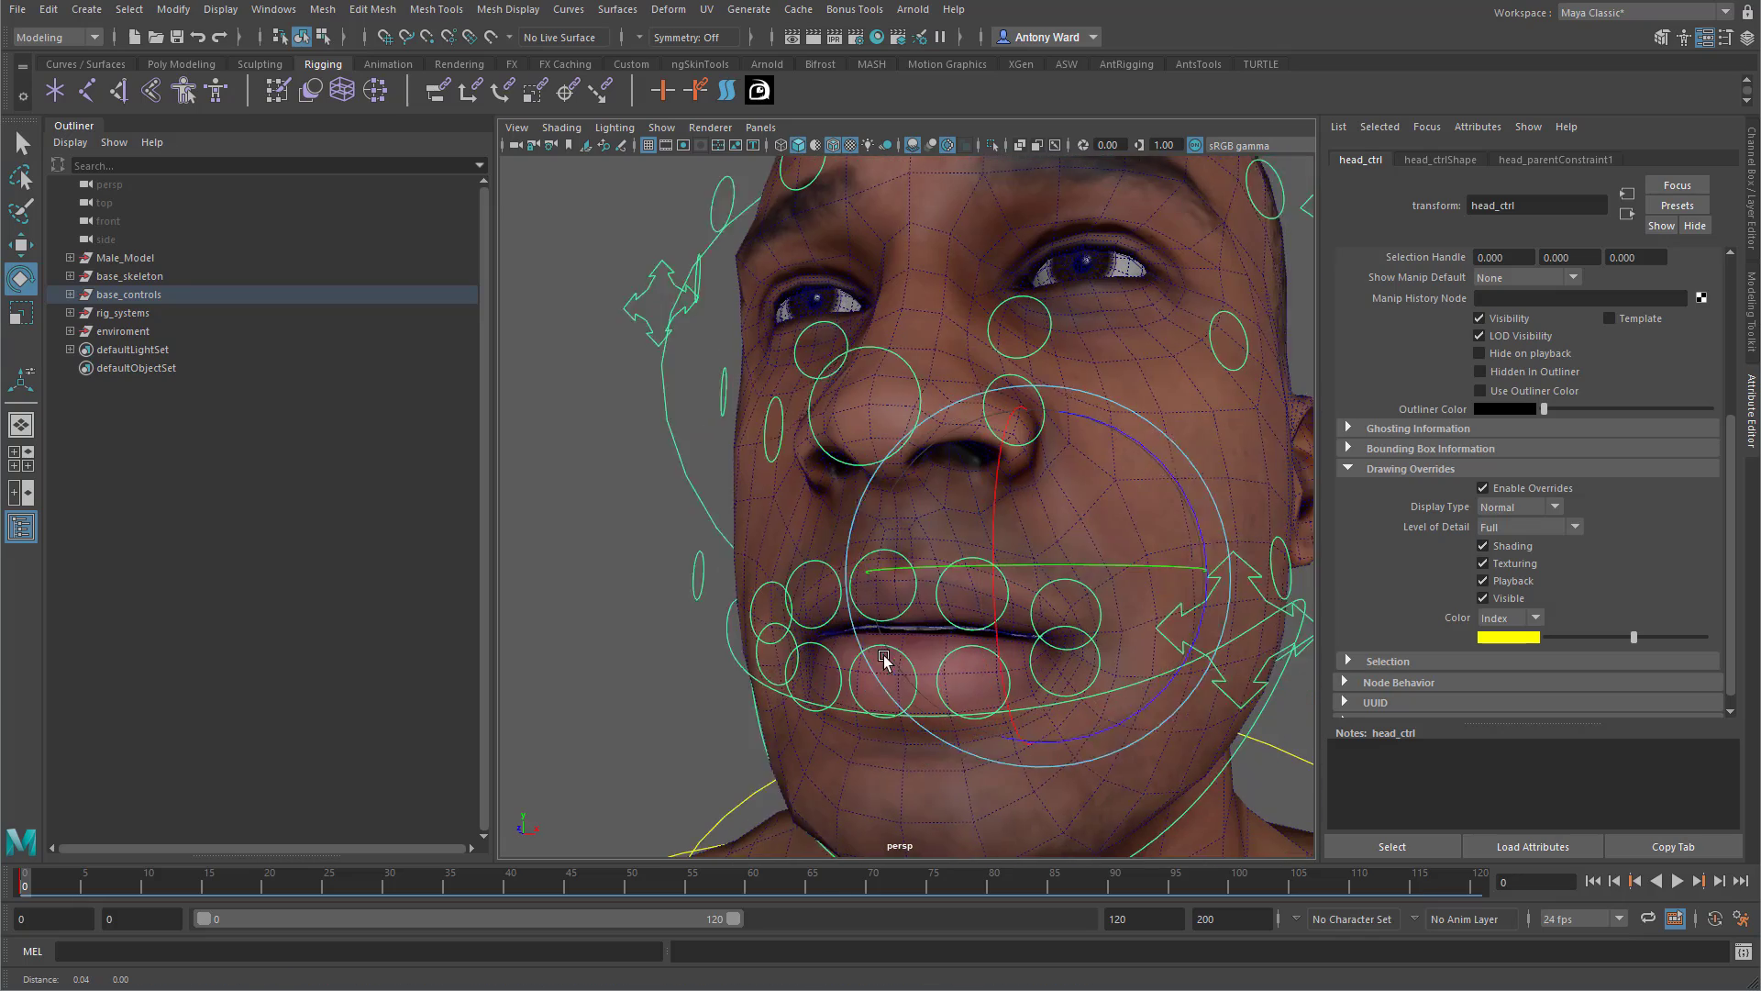
alt+right_drag(884, 658, 912, 659)
alt+drag(913, 659, 888, 660)
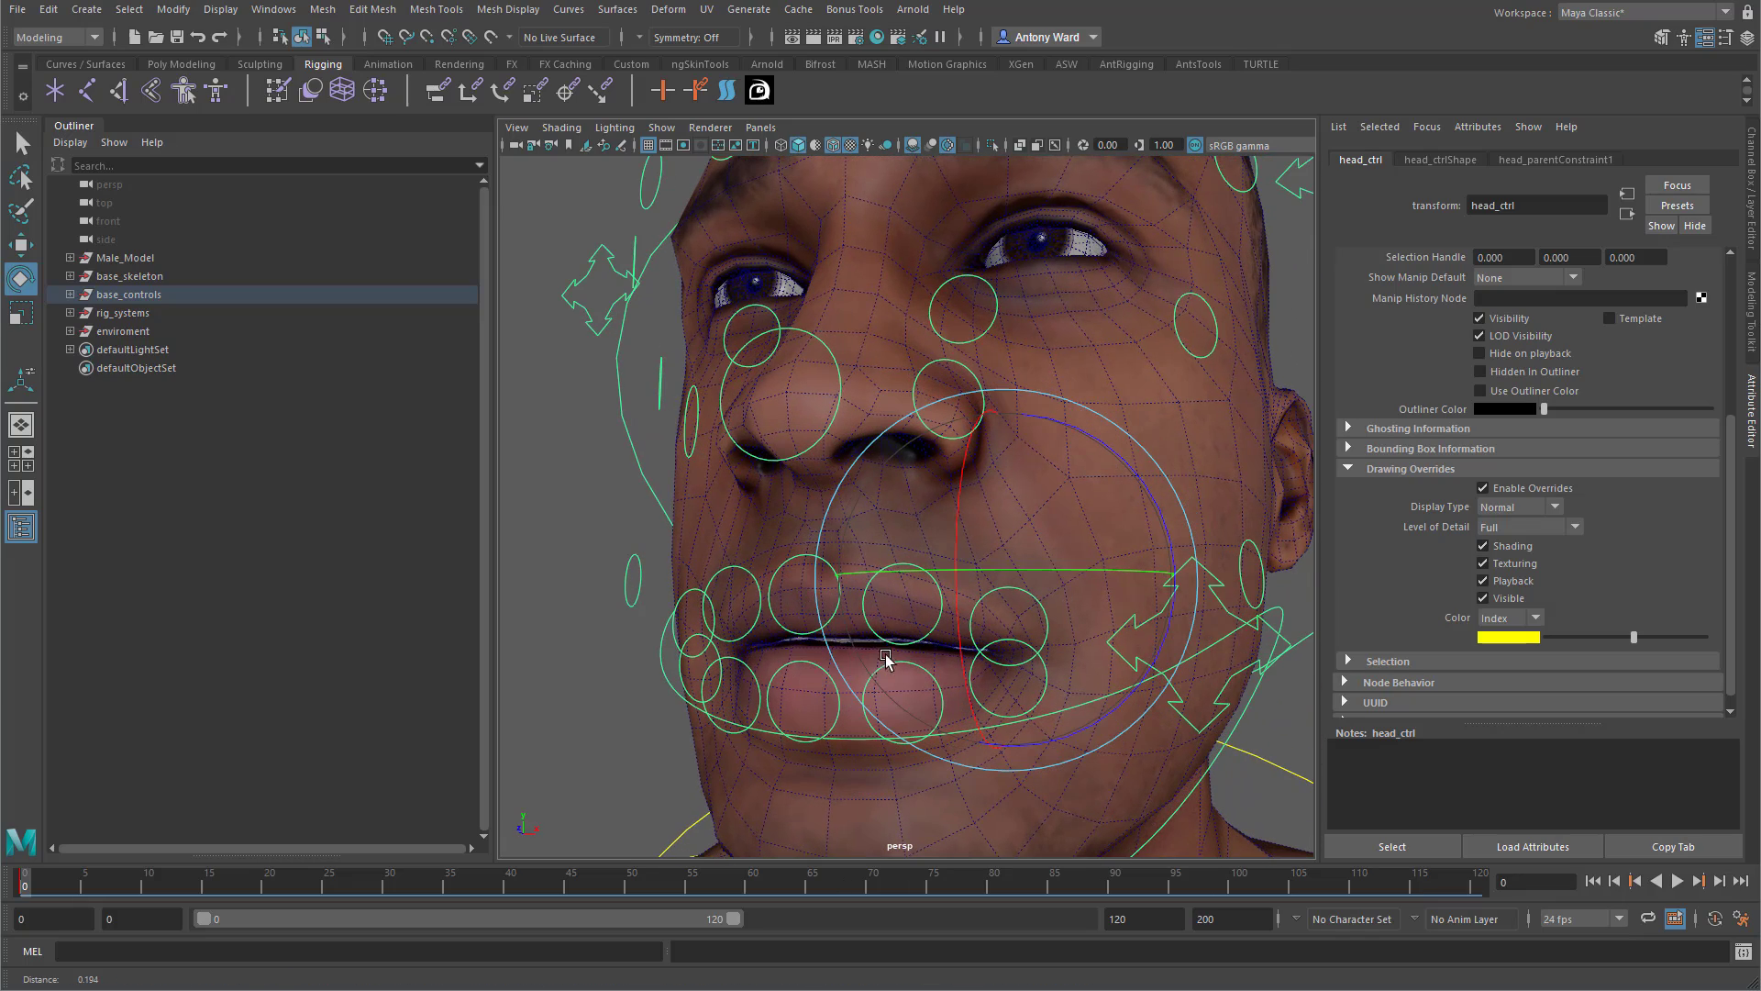
click(692, 589)
alt+drag(598, 626, 598, 617)
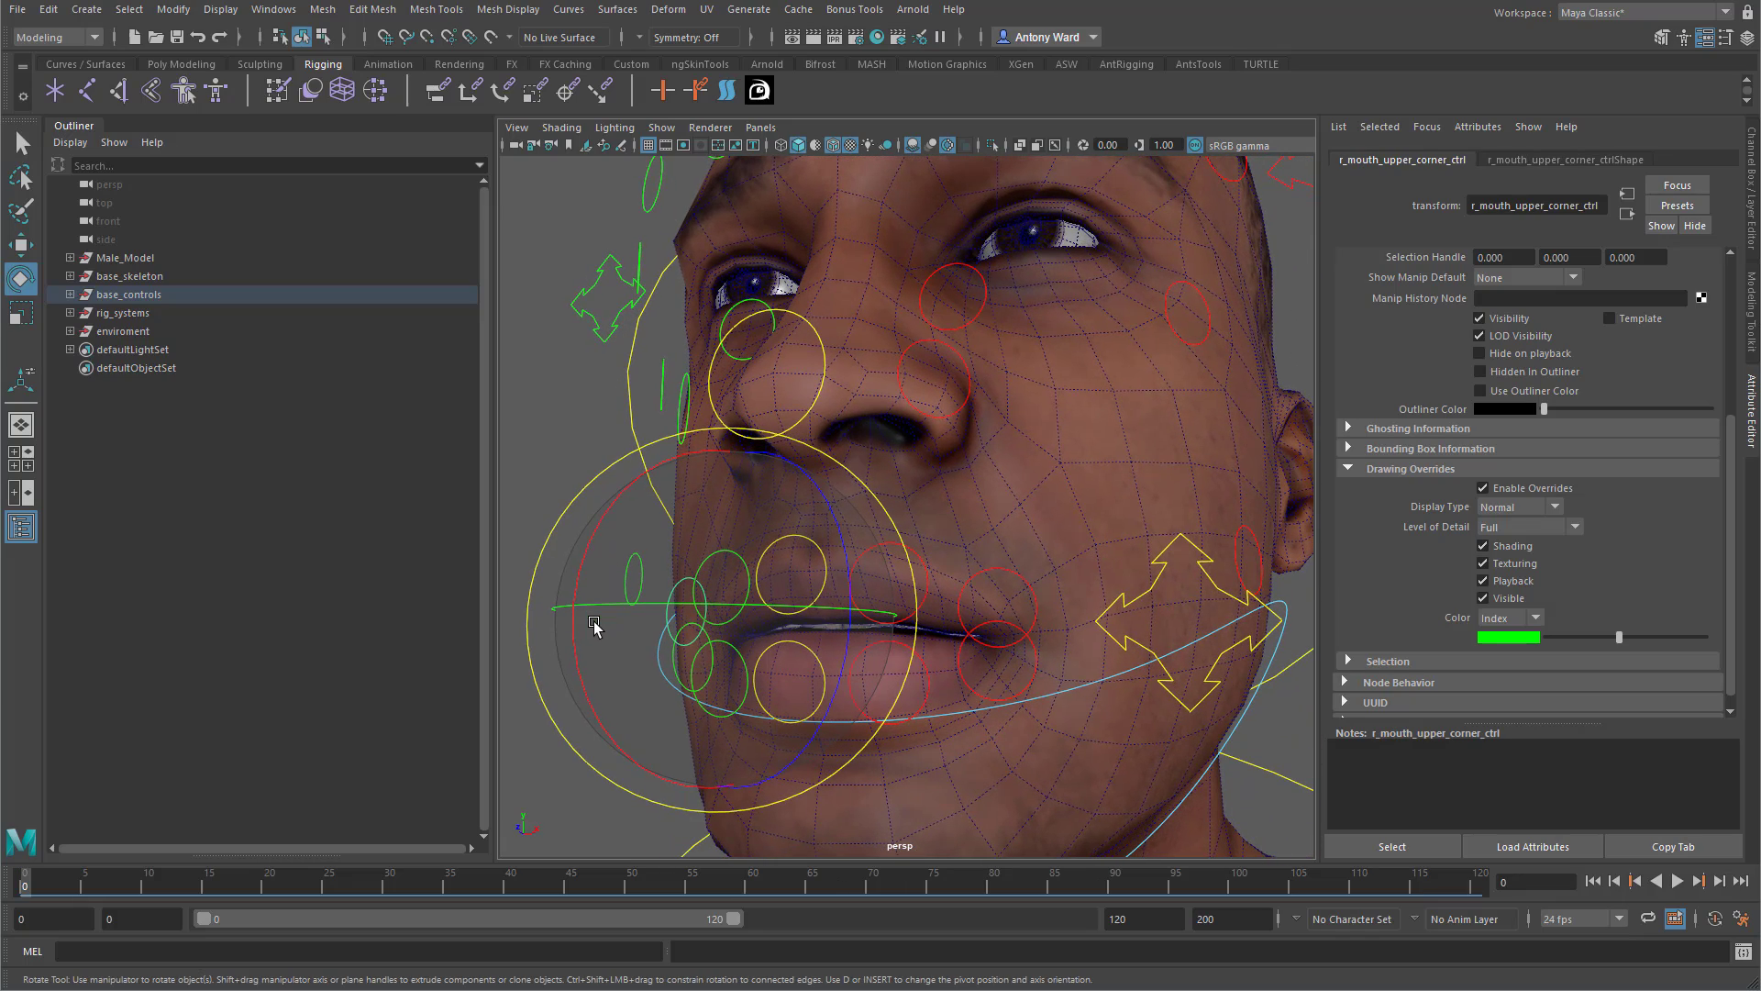
key(t)
click(699, 582)
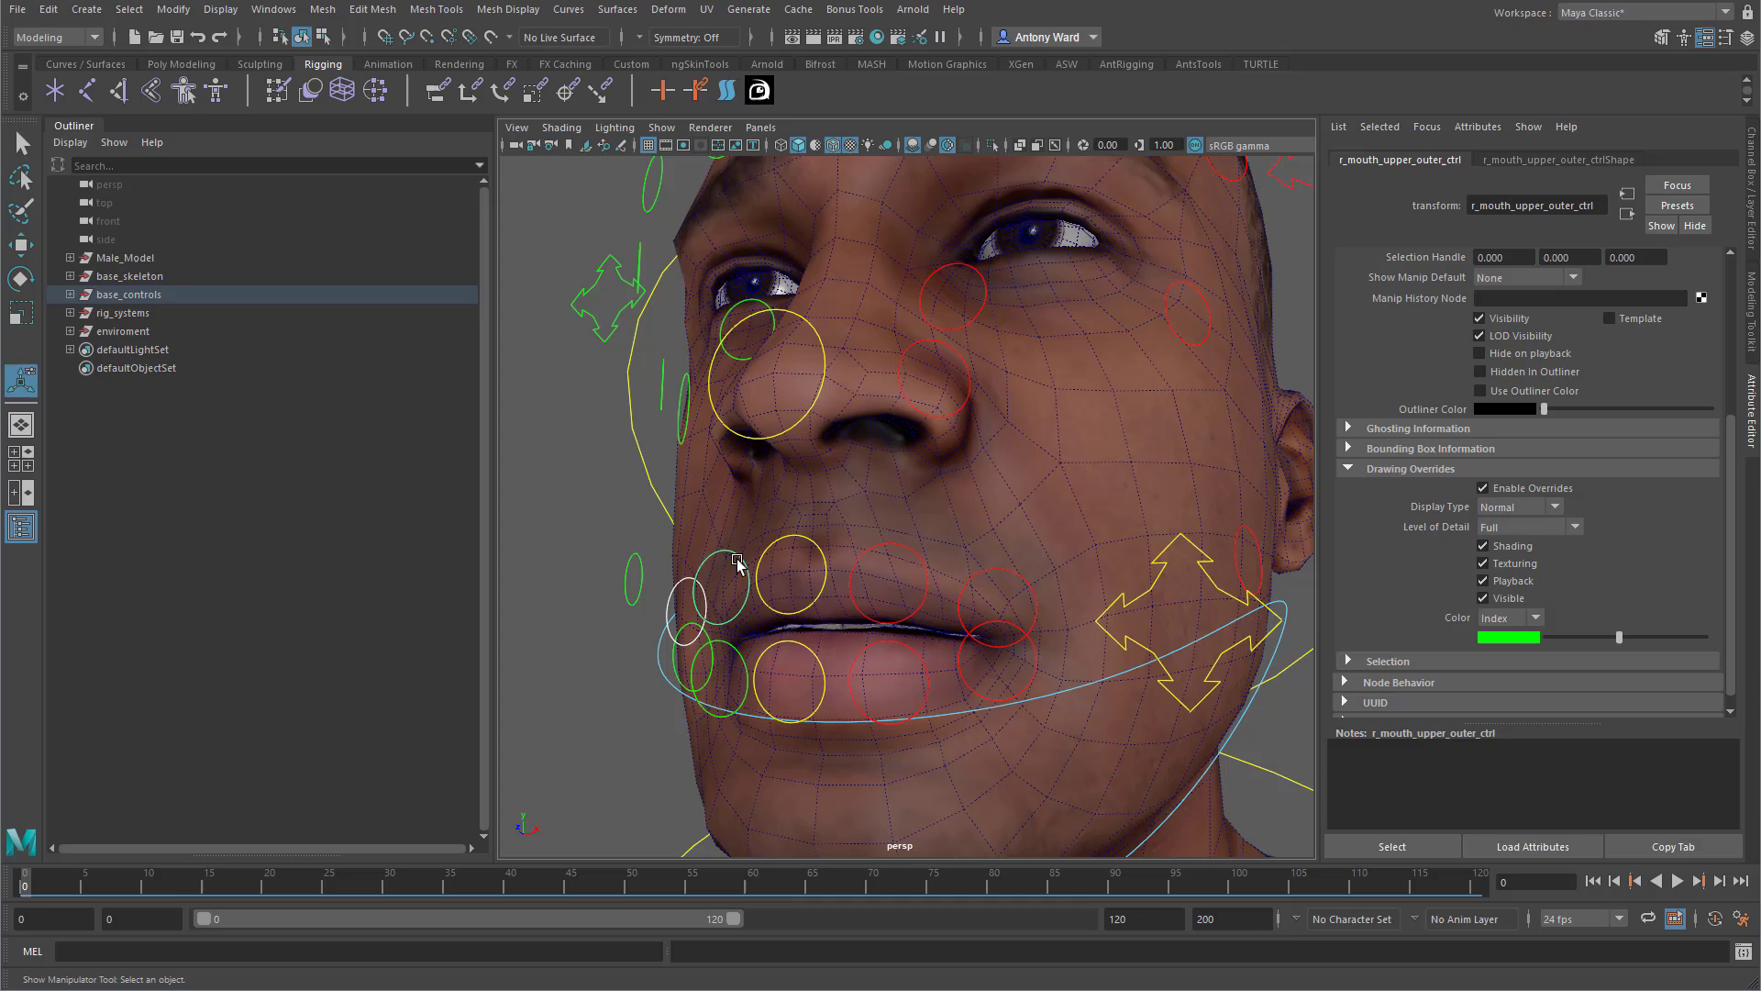
shift+click(786, 539)
shift+click(896, 550)
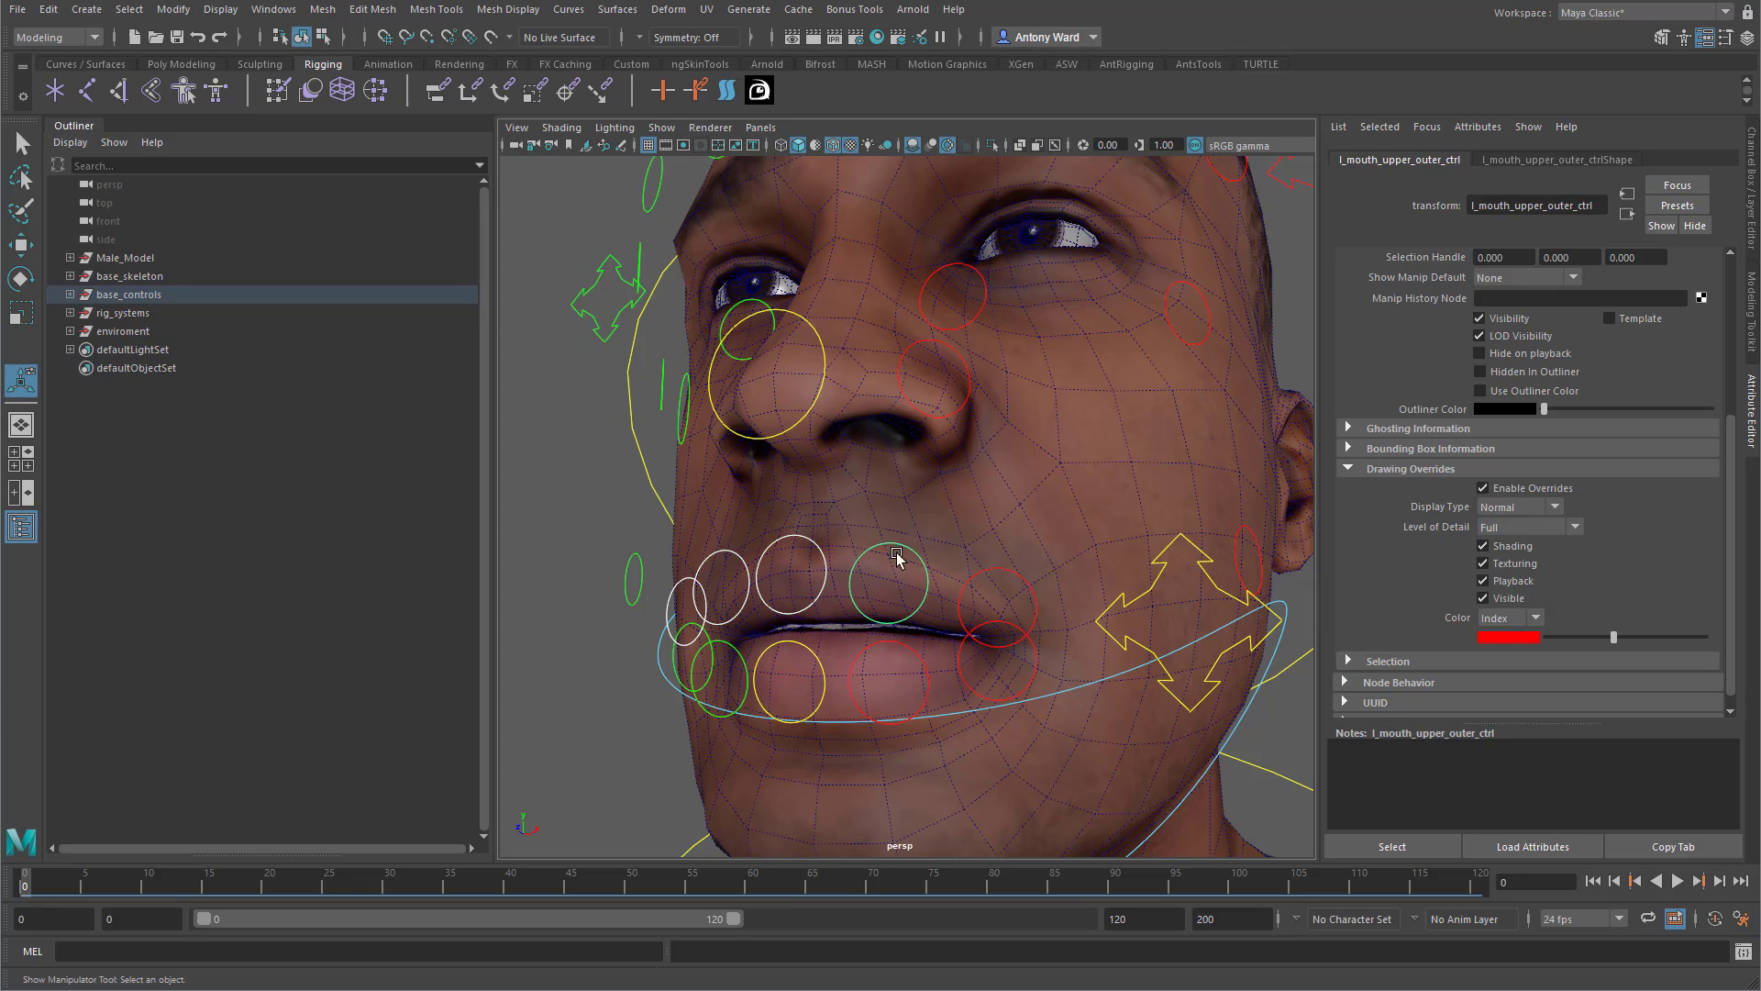
shift+click(983, 568)
shift+click(977, 695)
shift+click(848, 717)
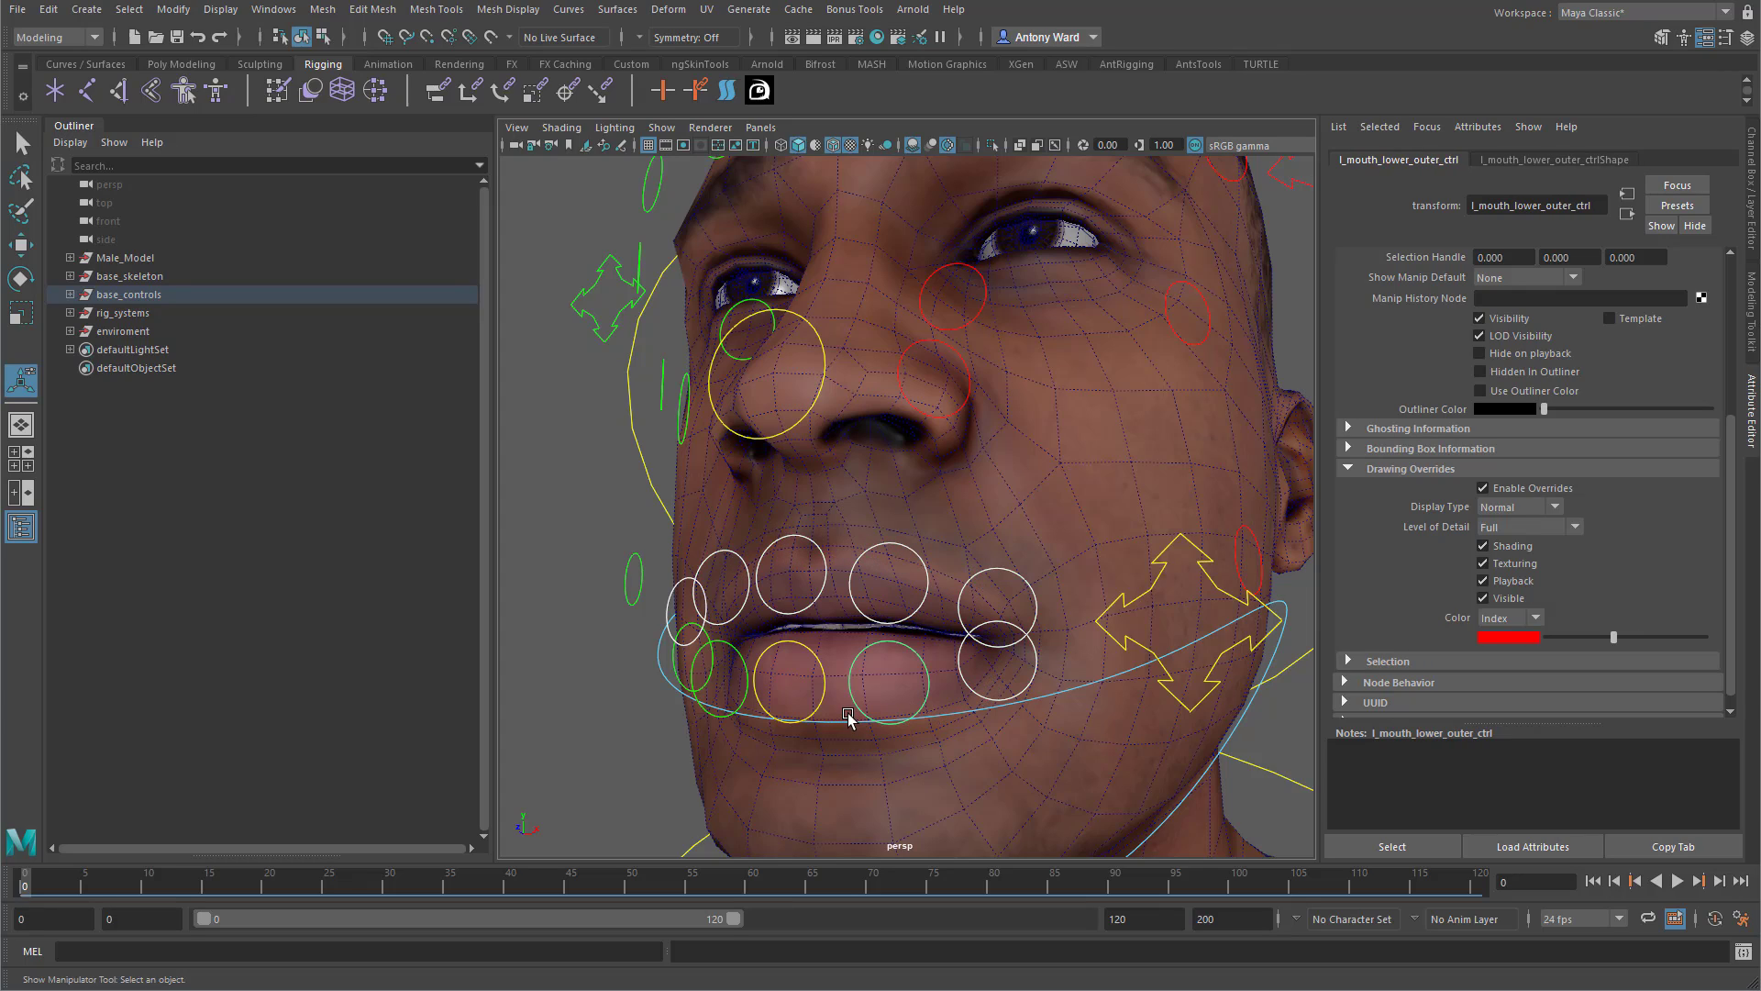
shift+click(754, 715)
shift+click(684, 683)
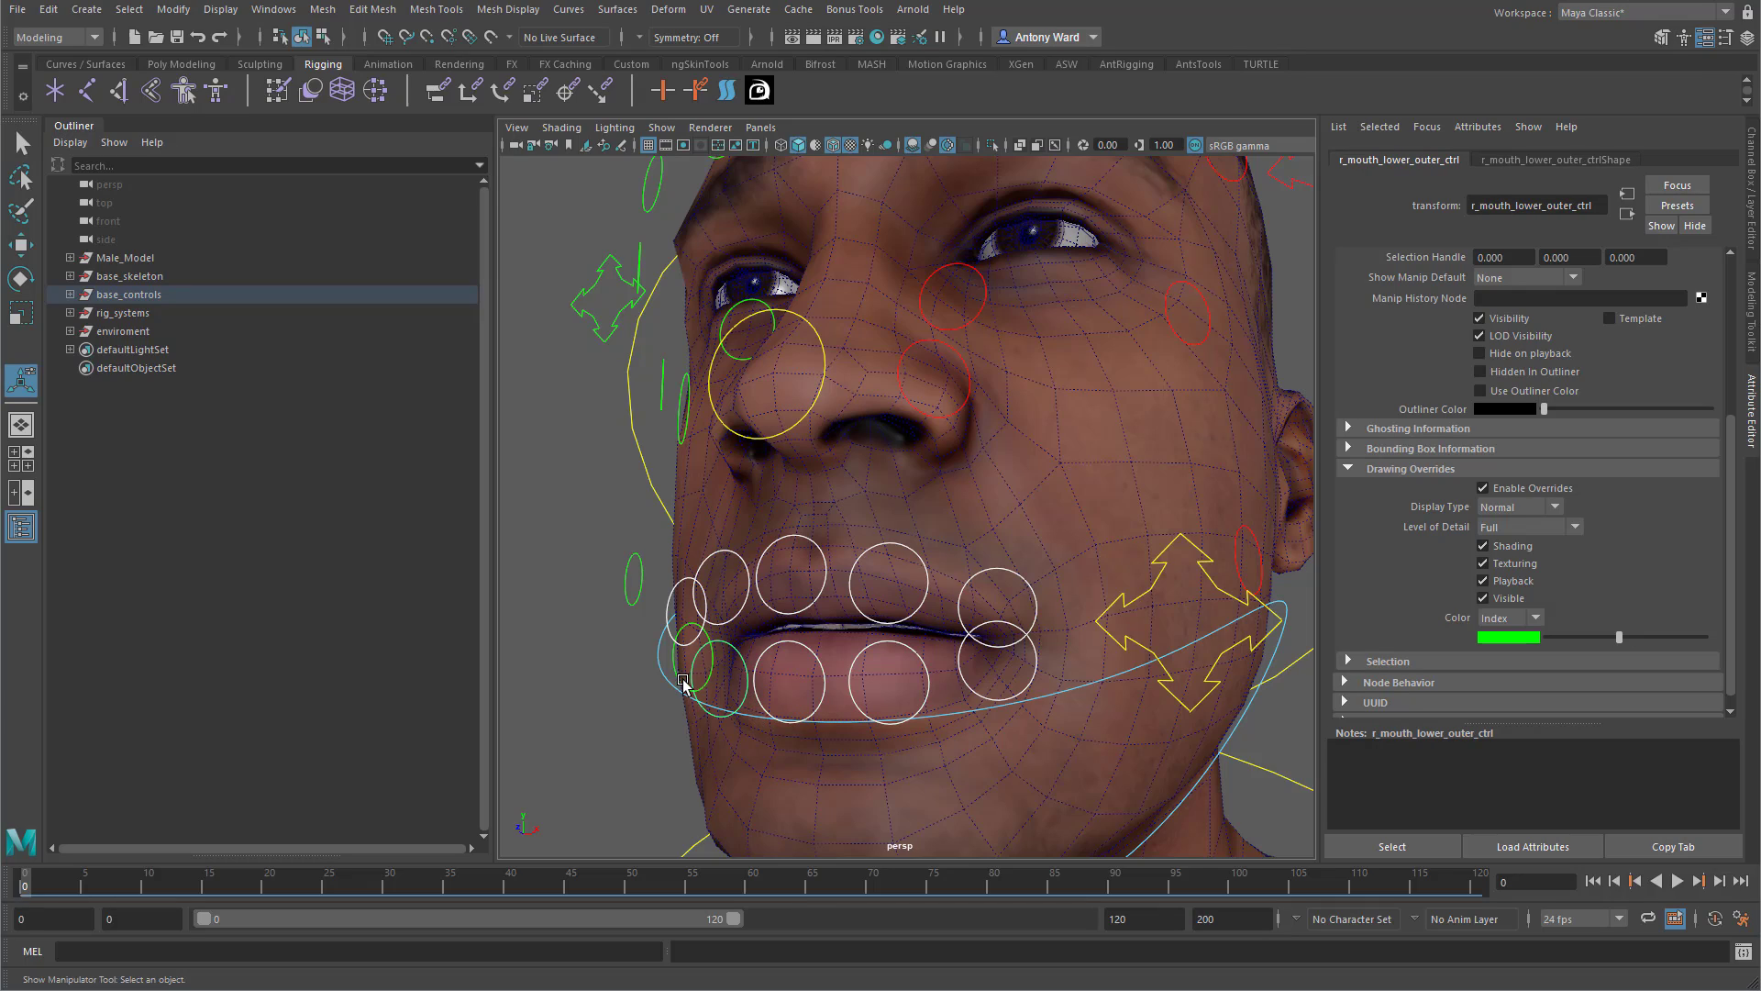
shift+click(676, 672)
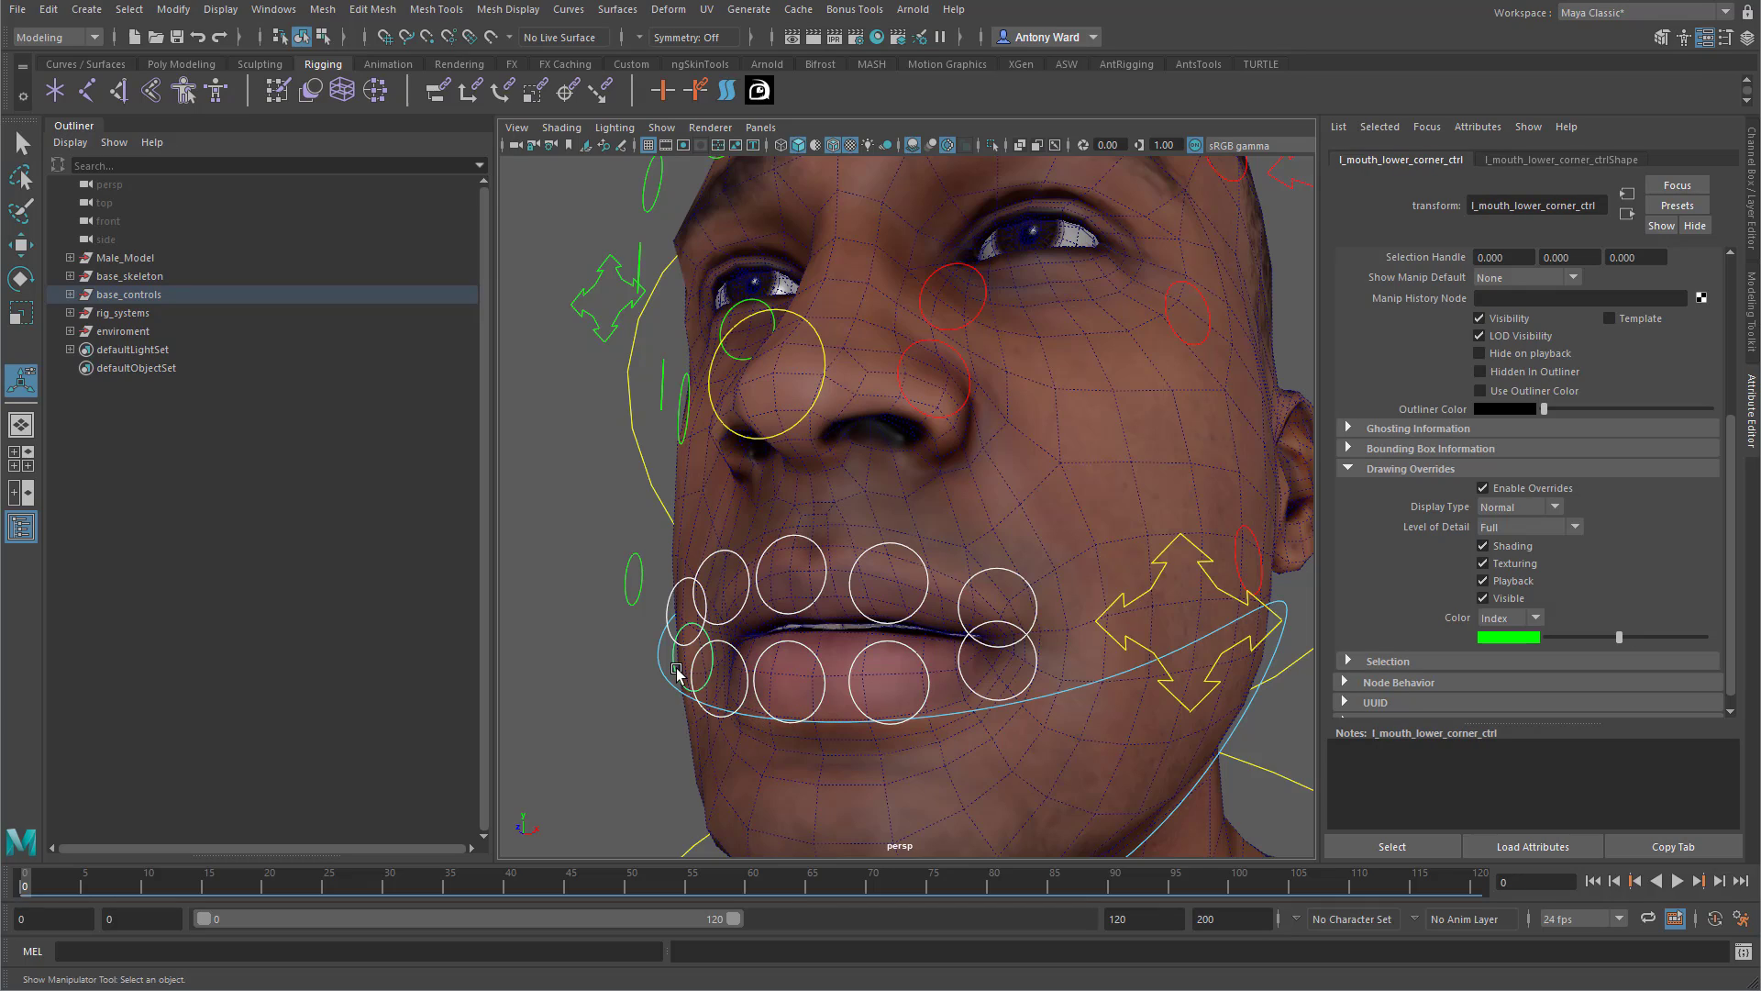
click(1754, 204)
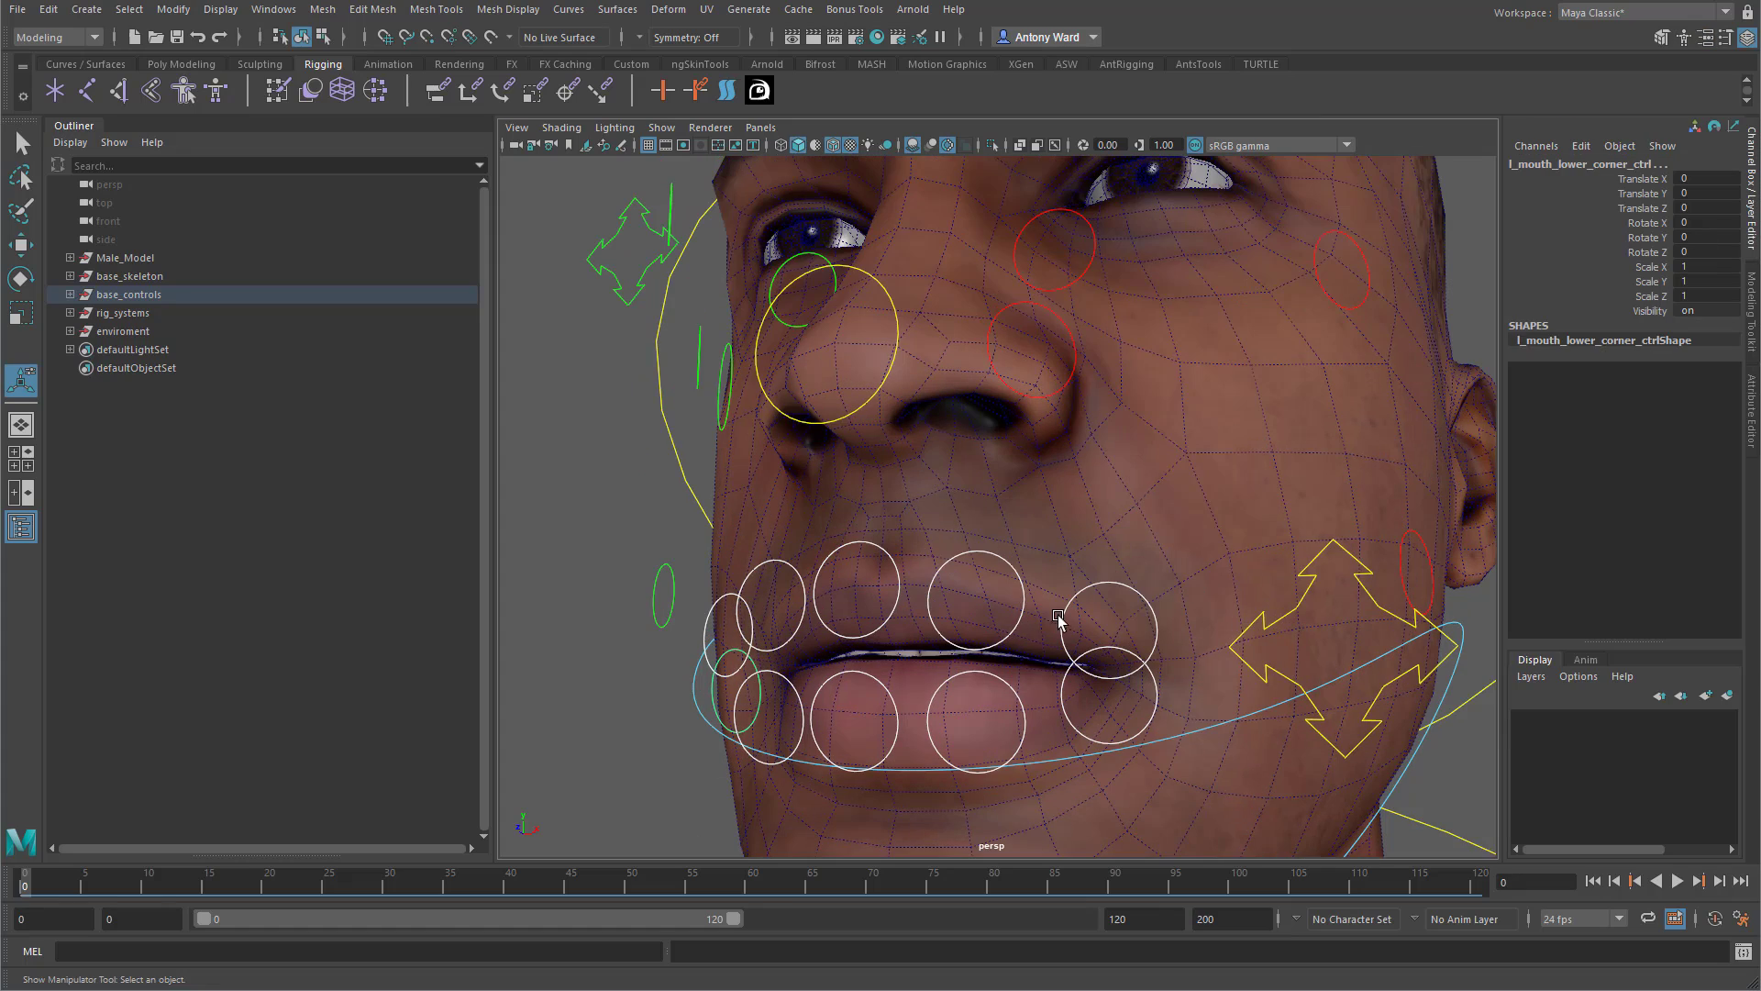
alt+drag(1055, 621, 1000, 632)
key(r)
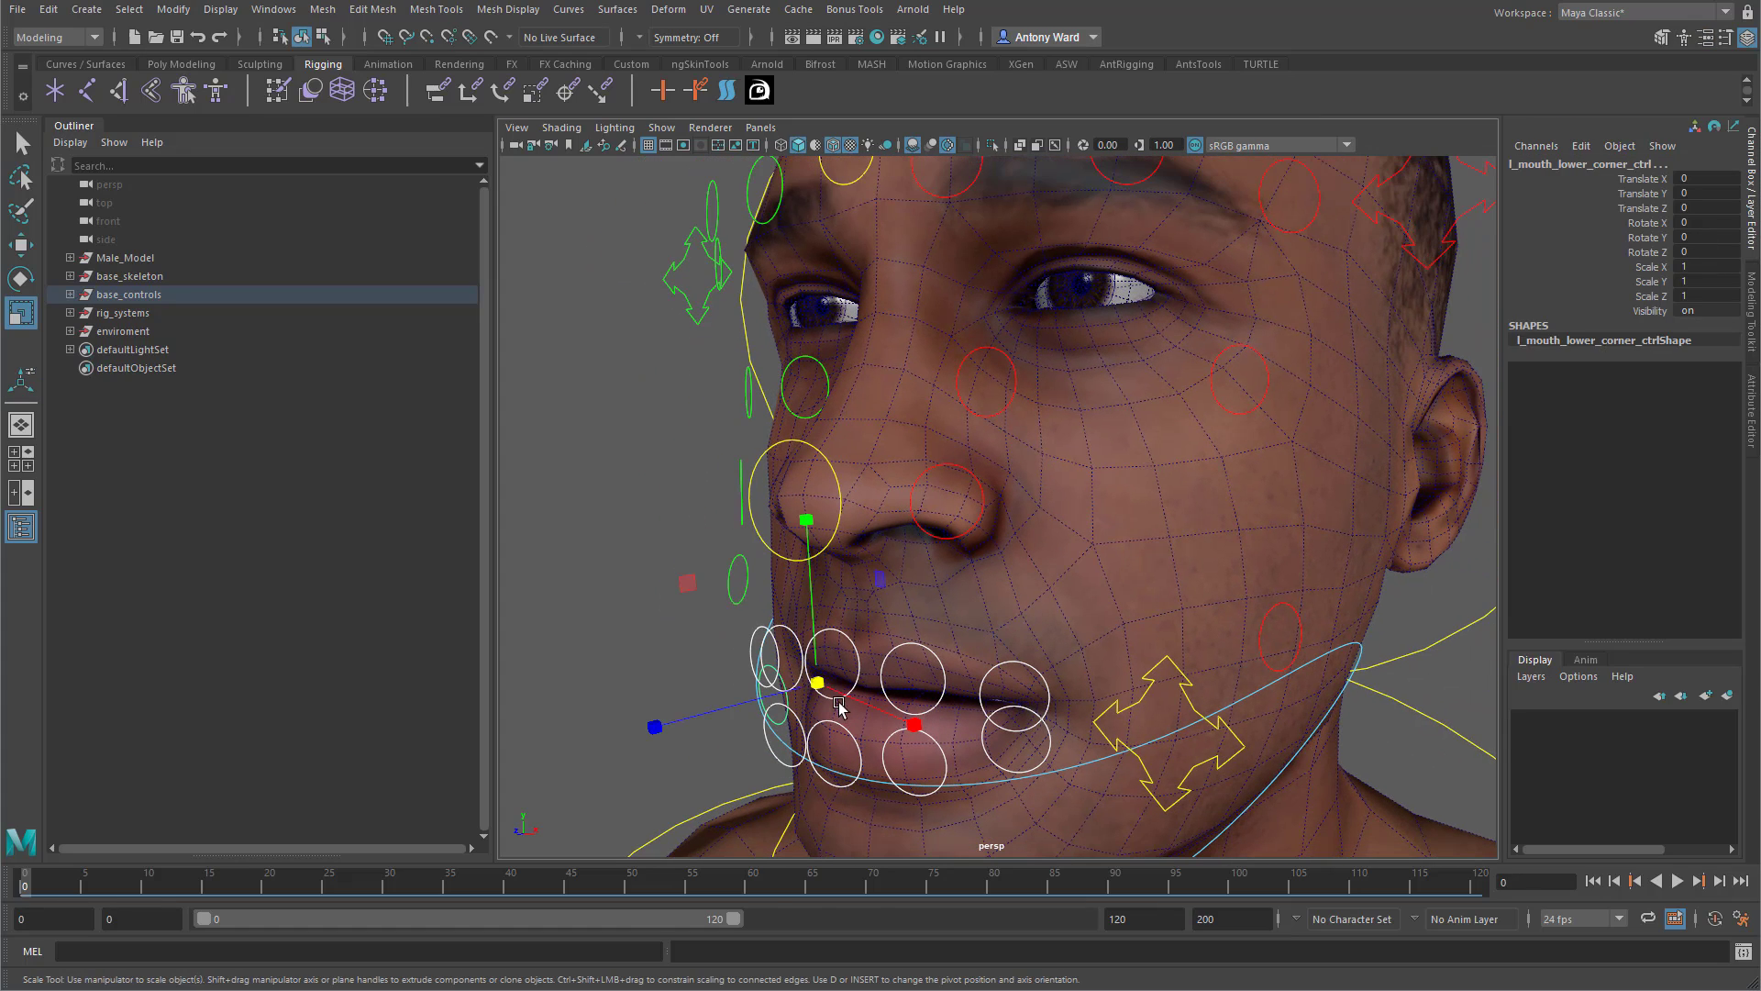
drag(822, 685, 796, 686)
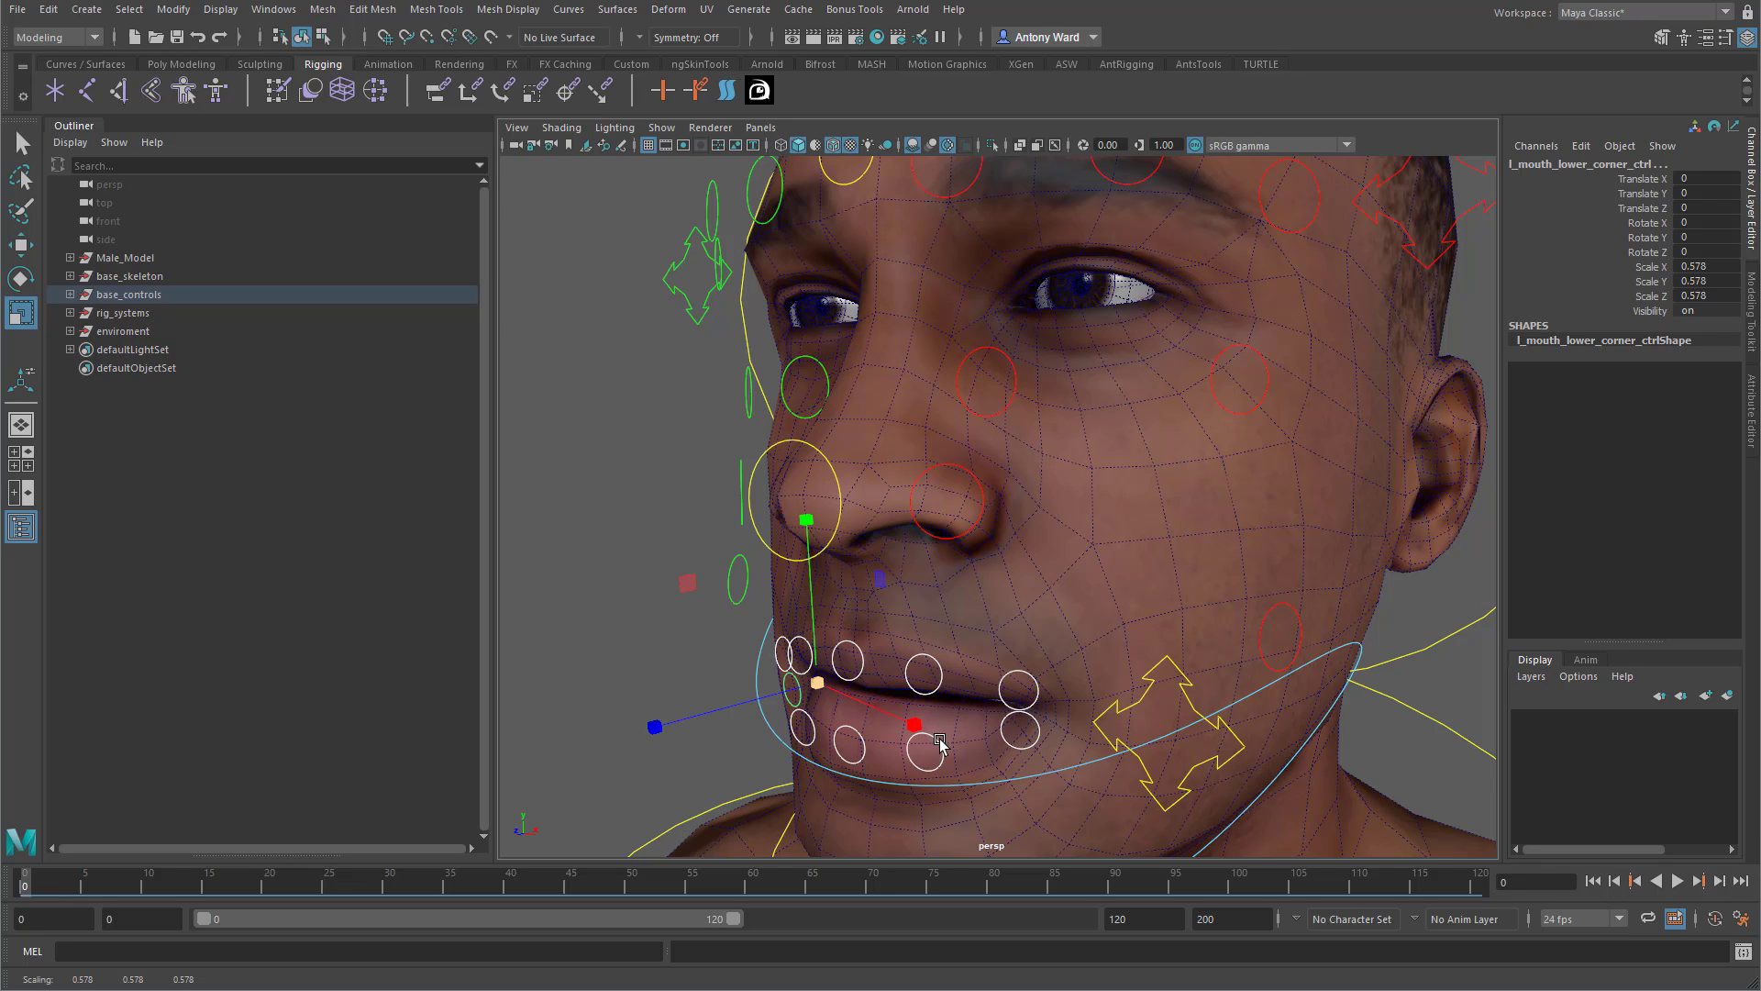
Freeze only the scale of the selected mouth controls, leaving translate and rotate unfrozen, and clear the selection.
mouse_move(941, 740)
alt+mouse_down()
mouse_move(1005, 715)
mouse_move(954, 735)
alt+mouse_up()
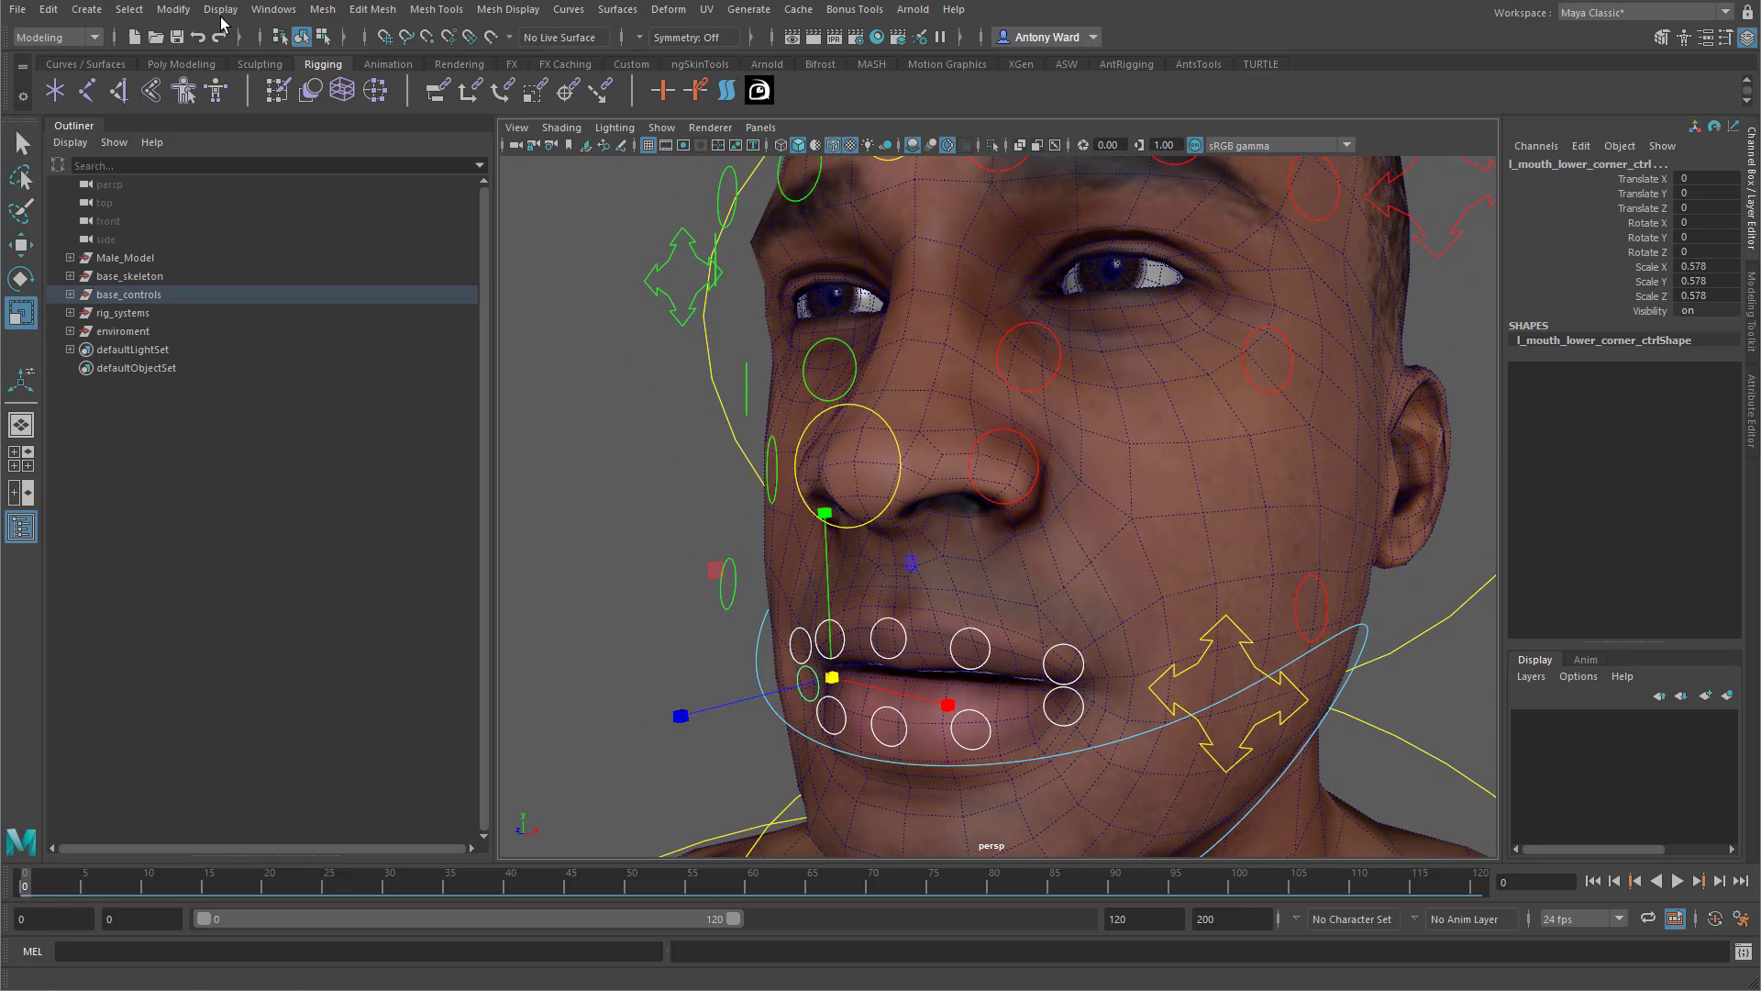
click(173, 9)
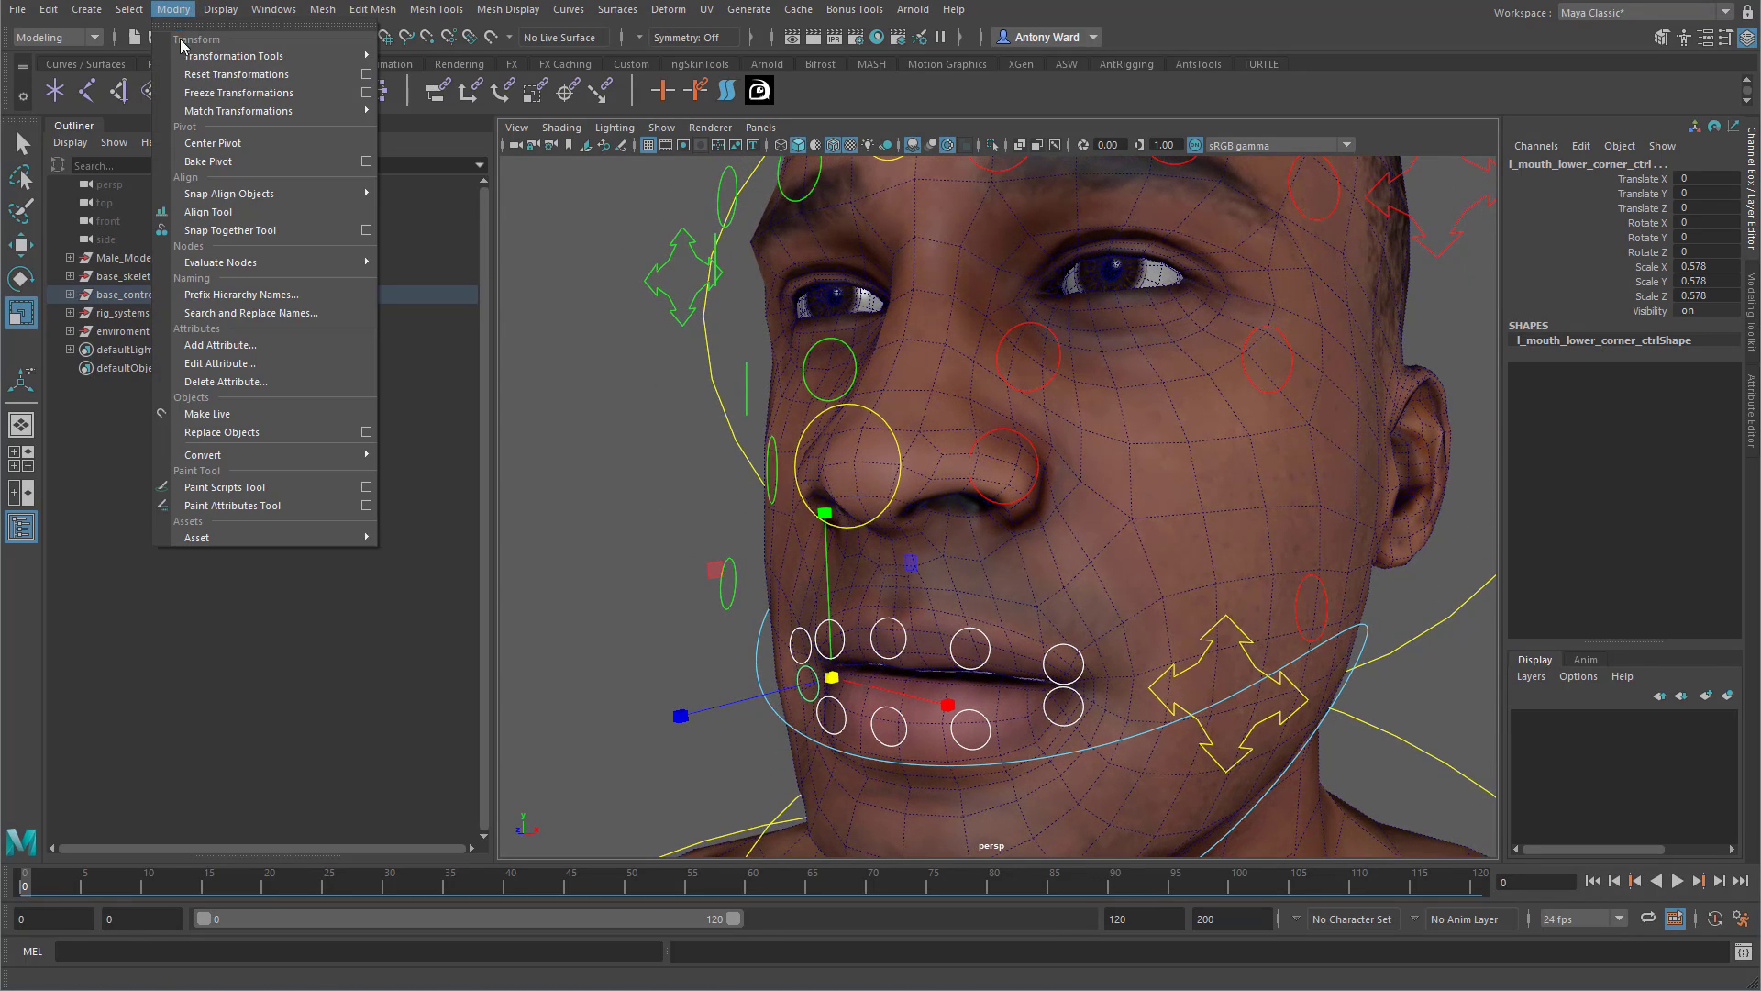
click(366, 93)
drag(1247, 204, 480, 257)
click(463, 575)
click(620, 574)
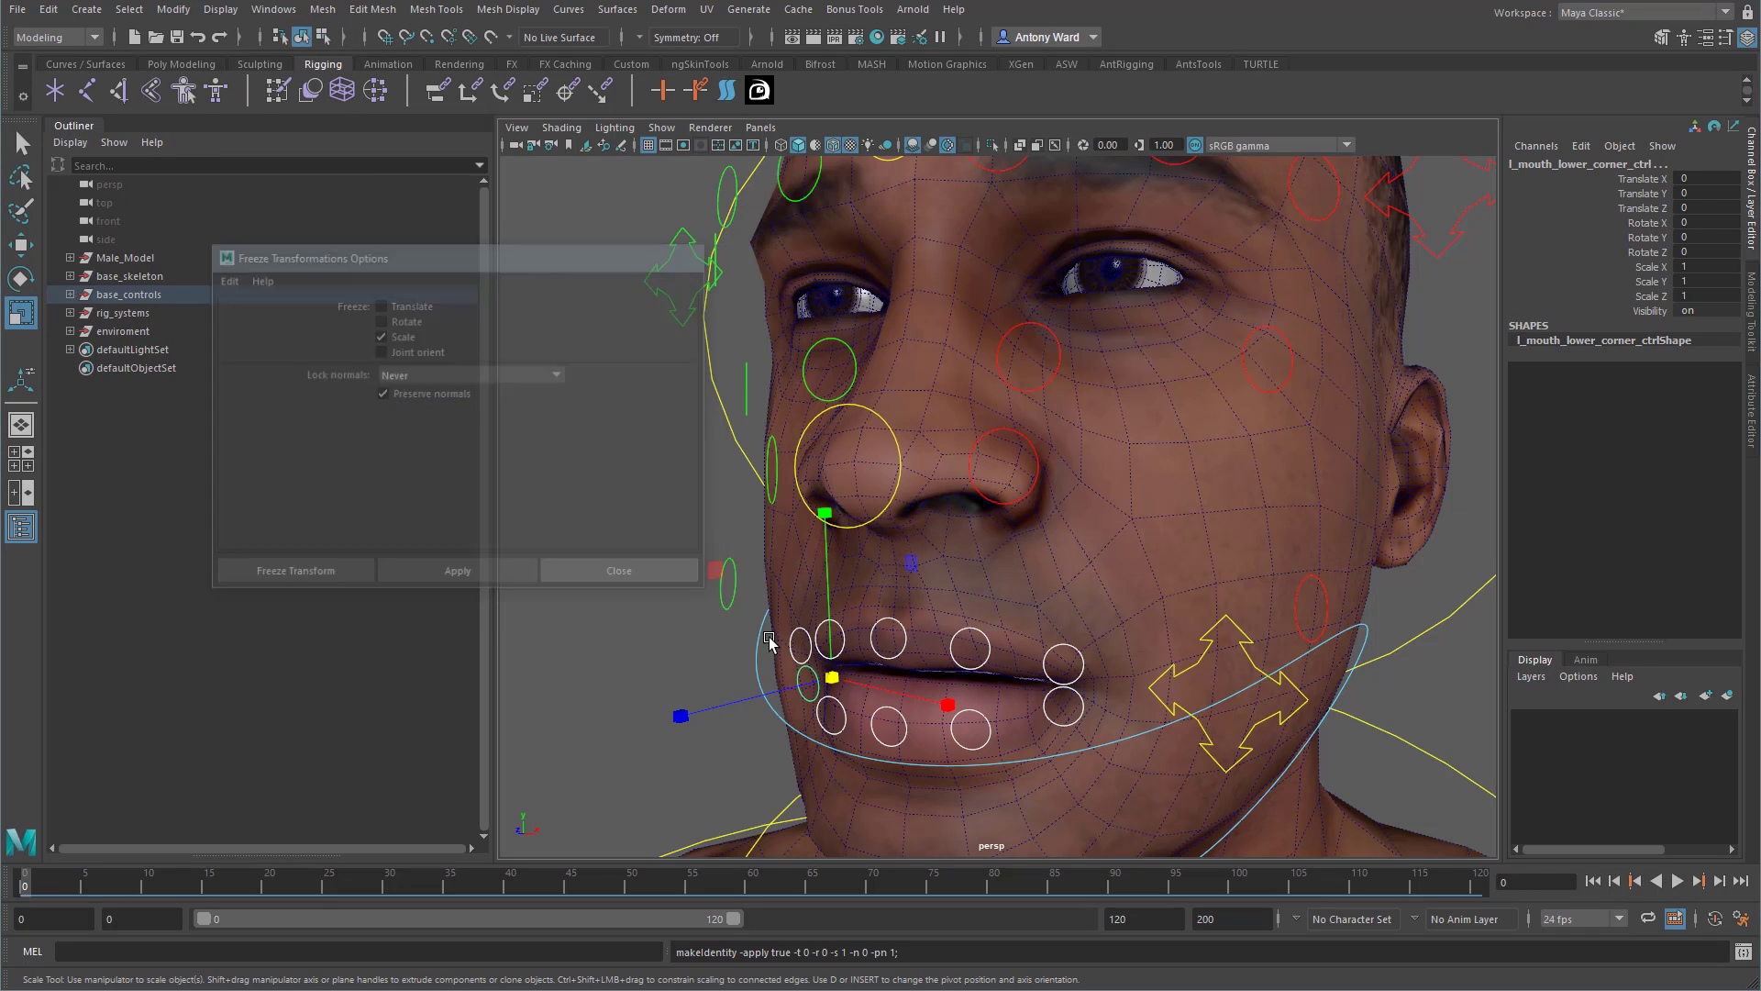
alt+drag(1091, 697, 1026, 699)
alt+right_drag(1055, 705, 853, 640)
click(959, 678)
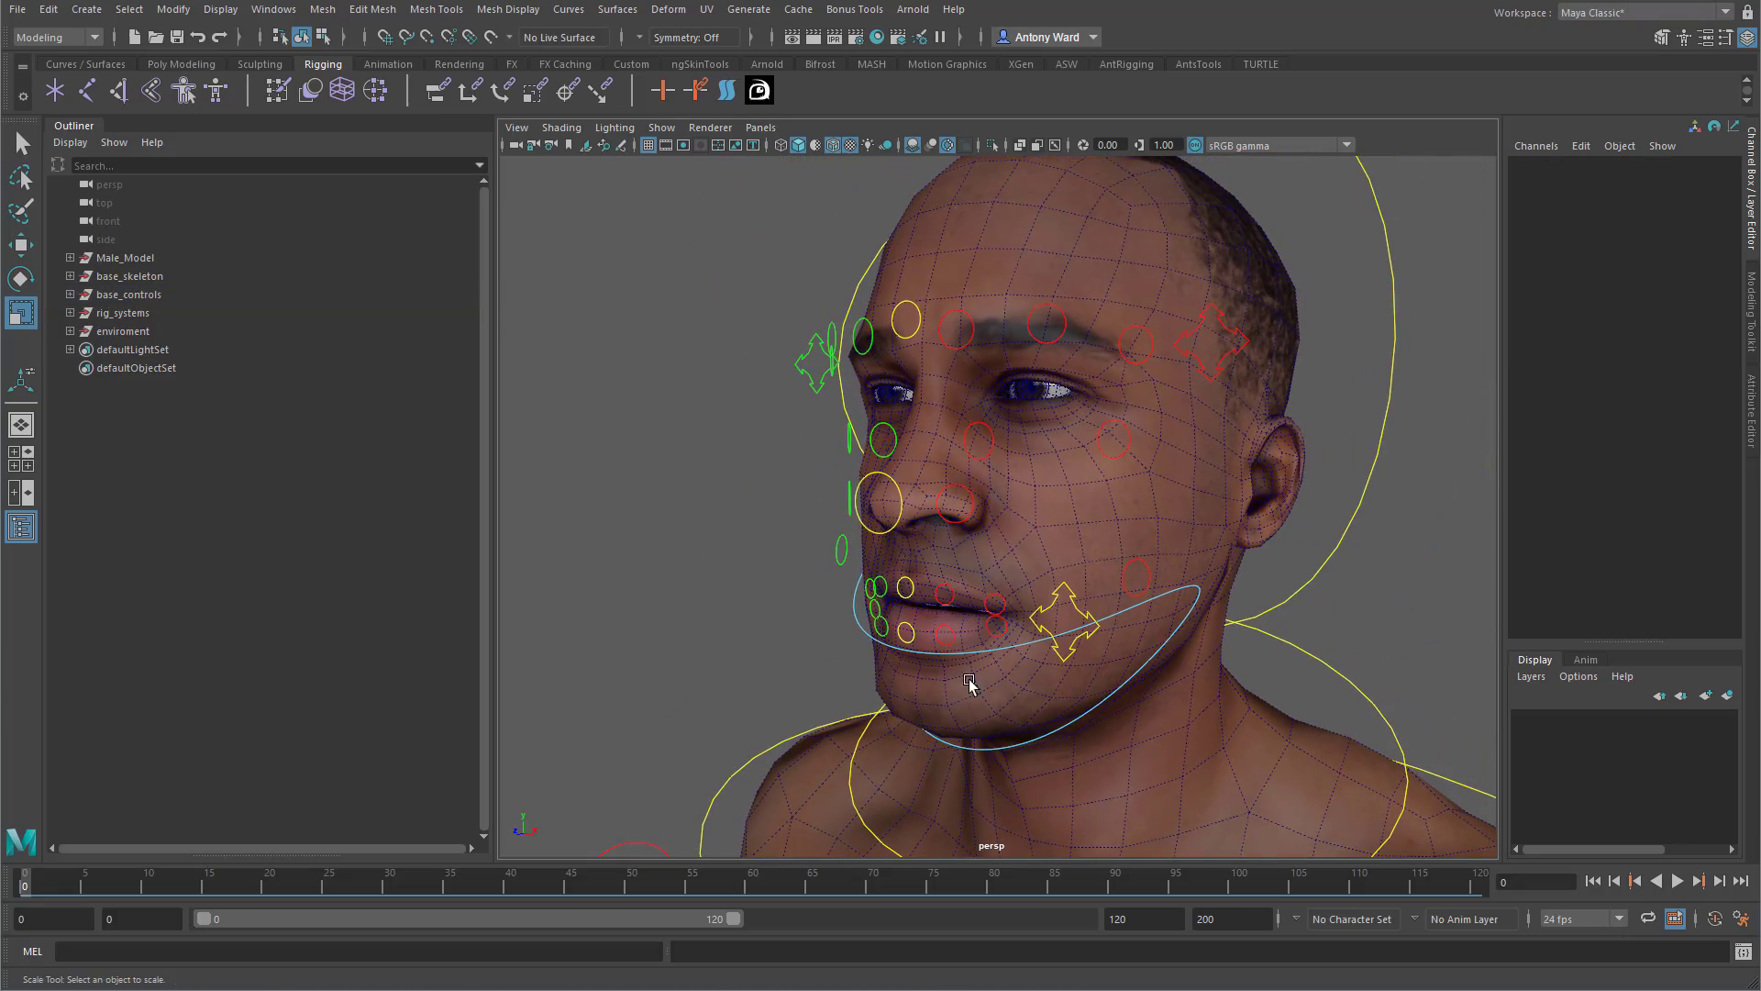
alt+drag(960, 678, 1165, 674)
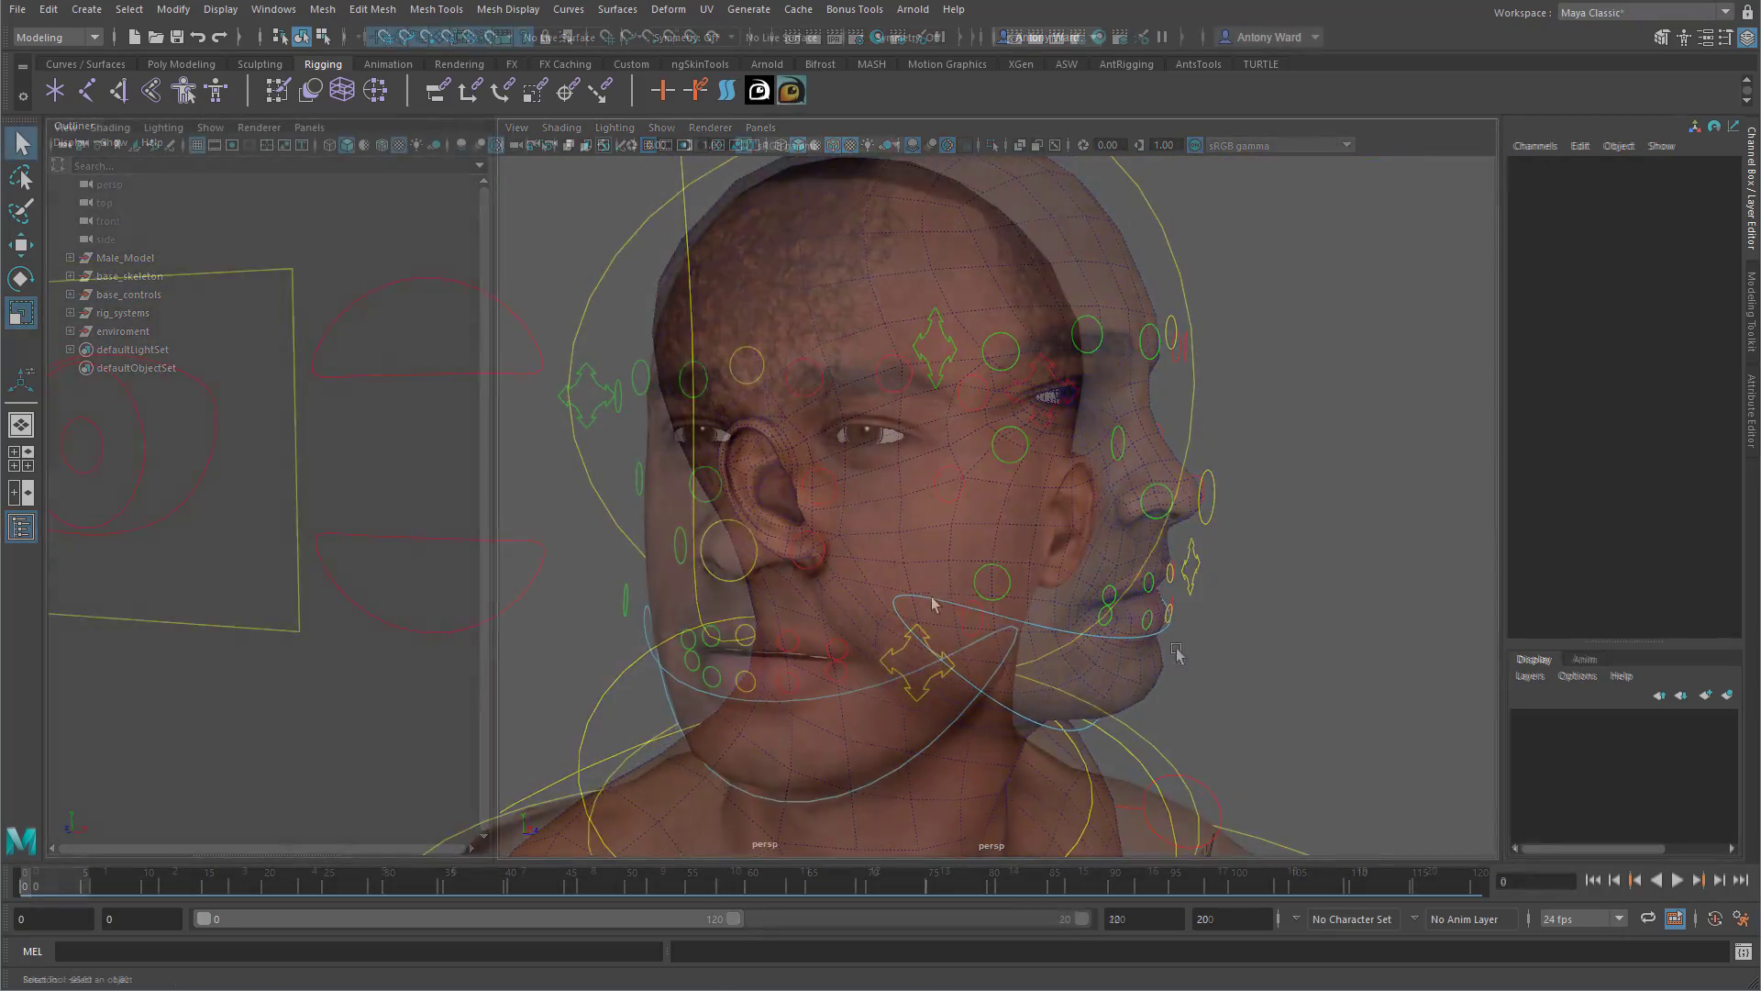
Test-move mouth_lower_middle_ctrl downward on the finished rig to pull the lower lip, and undo the move.
click(755, 686)
key(w)
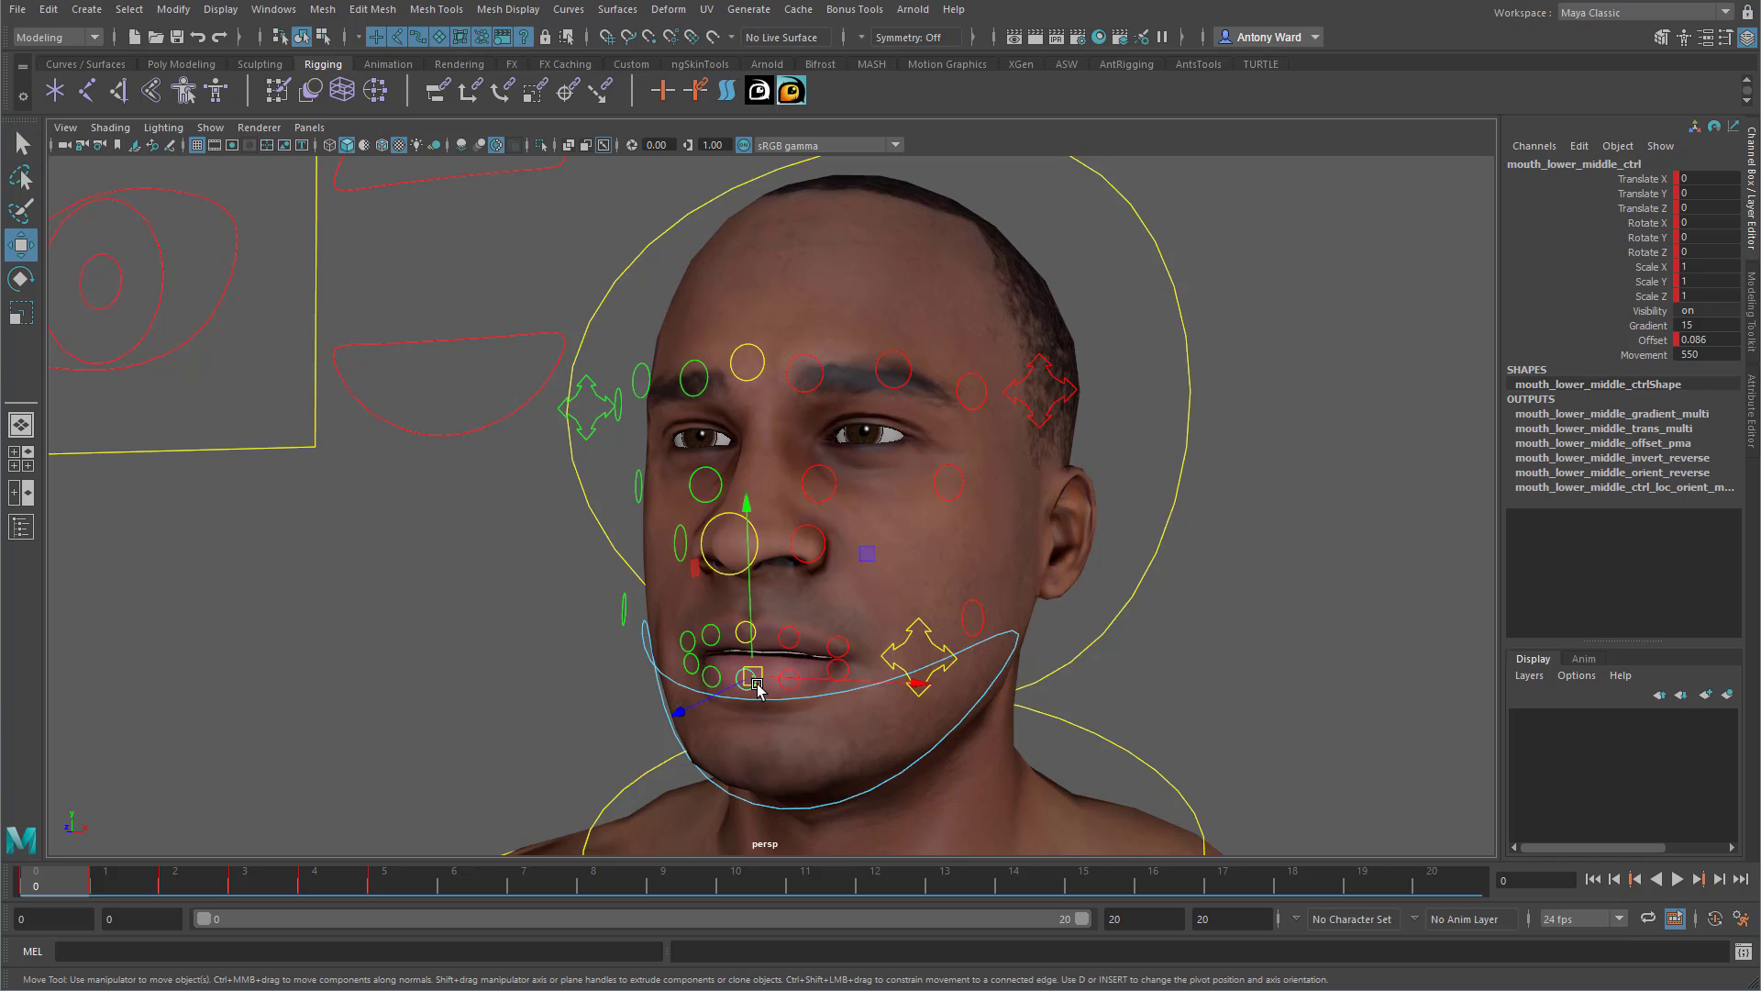
drag(753, 680, 754, 714)
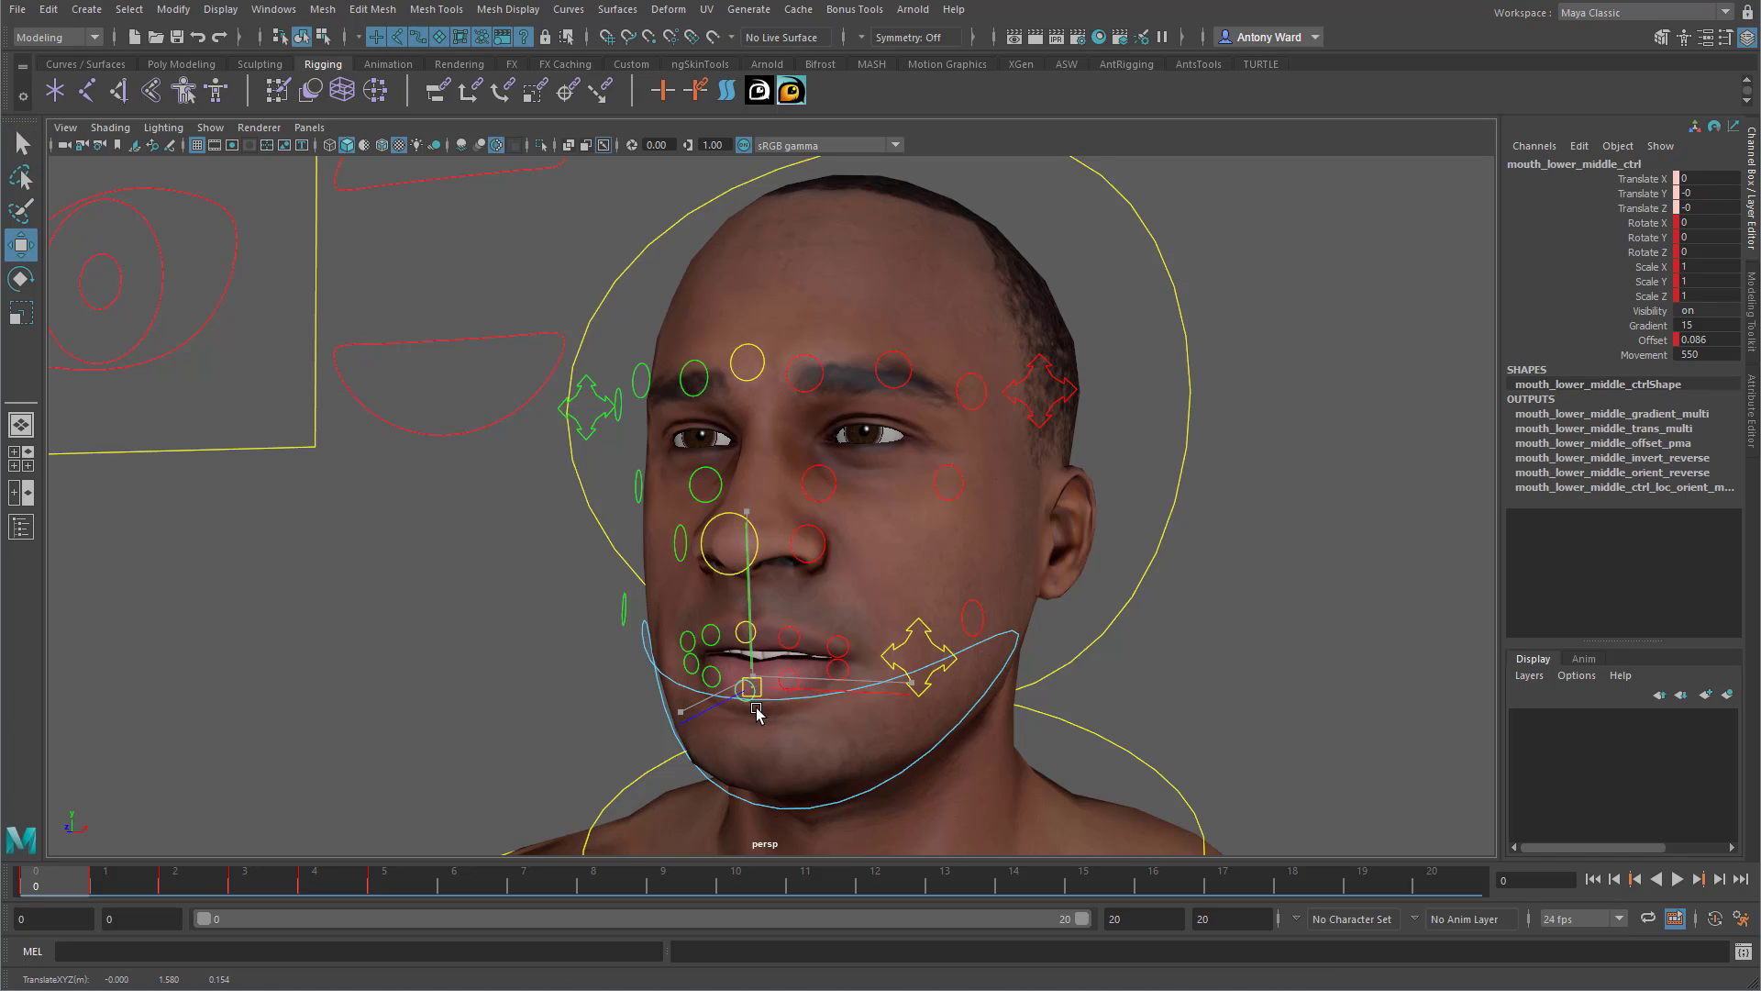
key(ctrl+z)
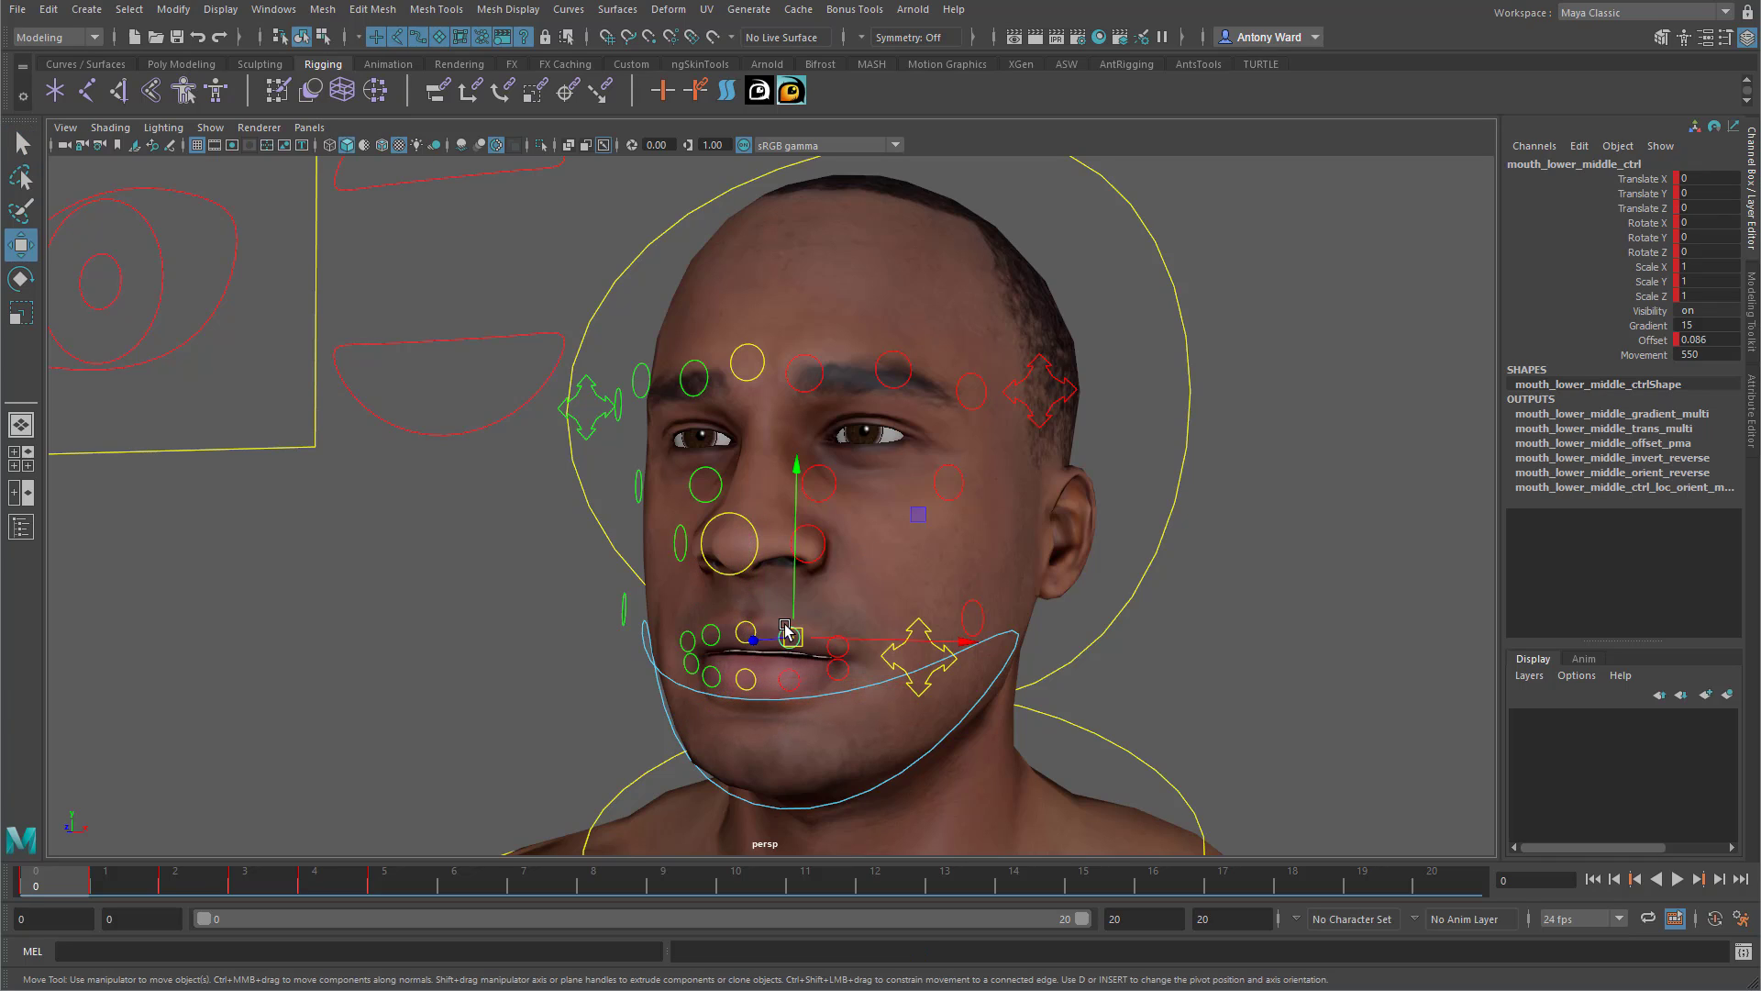
Test-move the upper outer mouth controls on both sides vertically to deform the upper lip, and undo the move.
click(718, 631)
drag(720, 611, 723, 580)
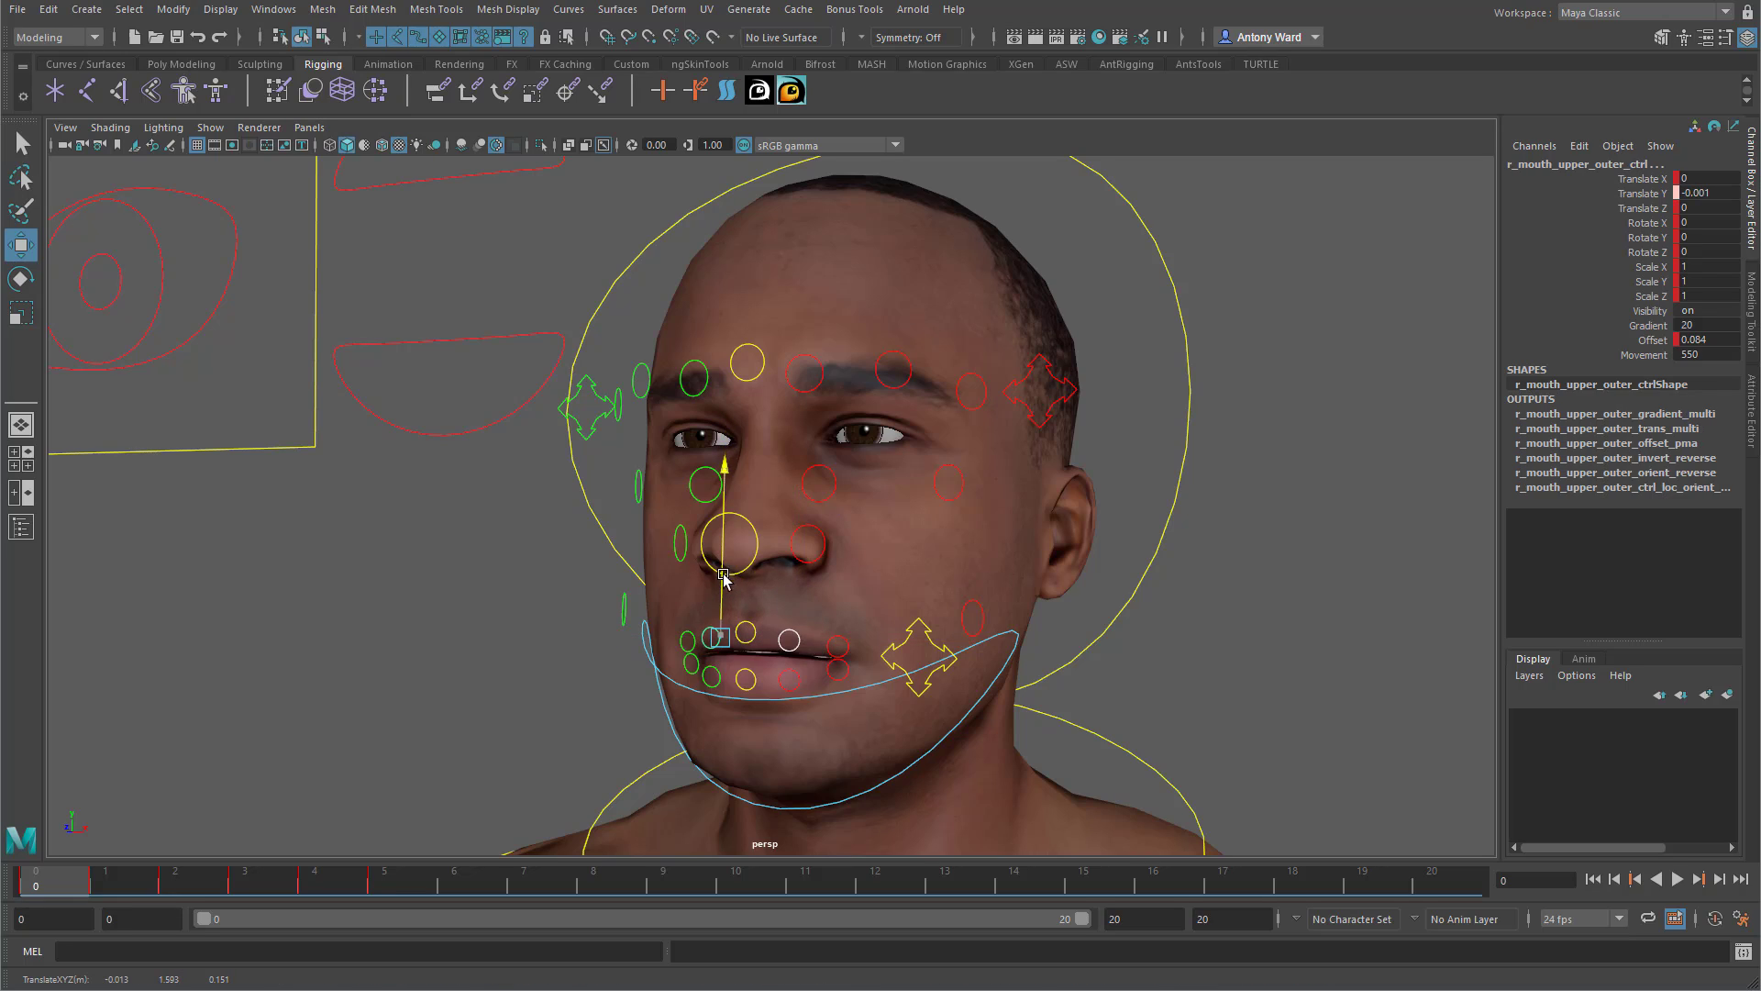
drag(721, 596, 722, 609)
key(ctrl+z)
Test-move mouth_ctrl beside the face to shift the whole mouth, and undo the moves.
alt+drag(839, 686, 957, 676)
click(896, 654)
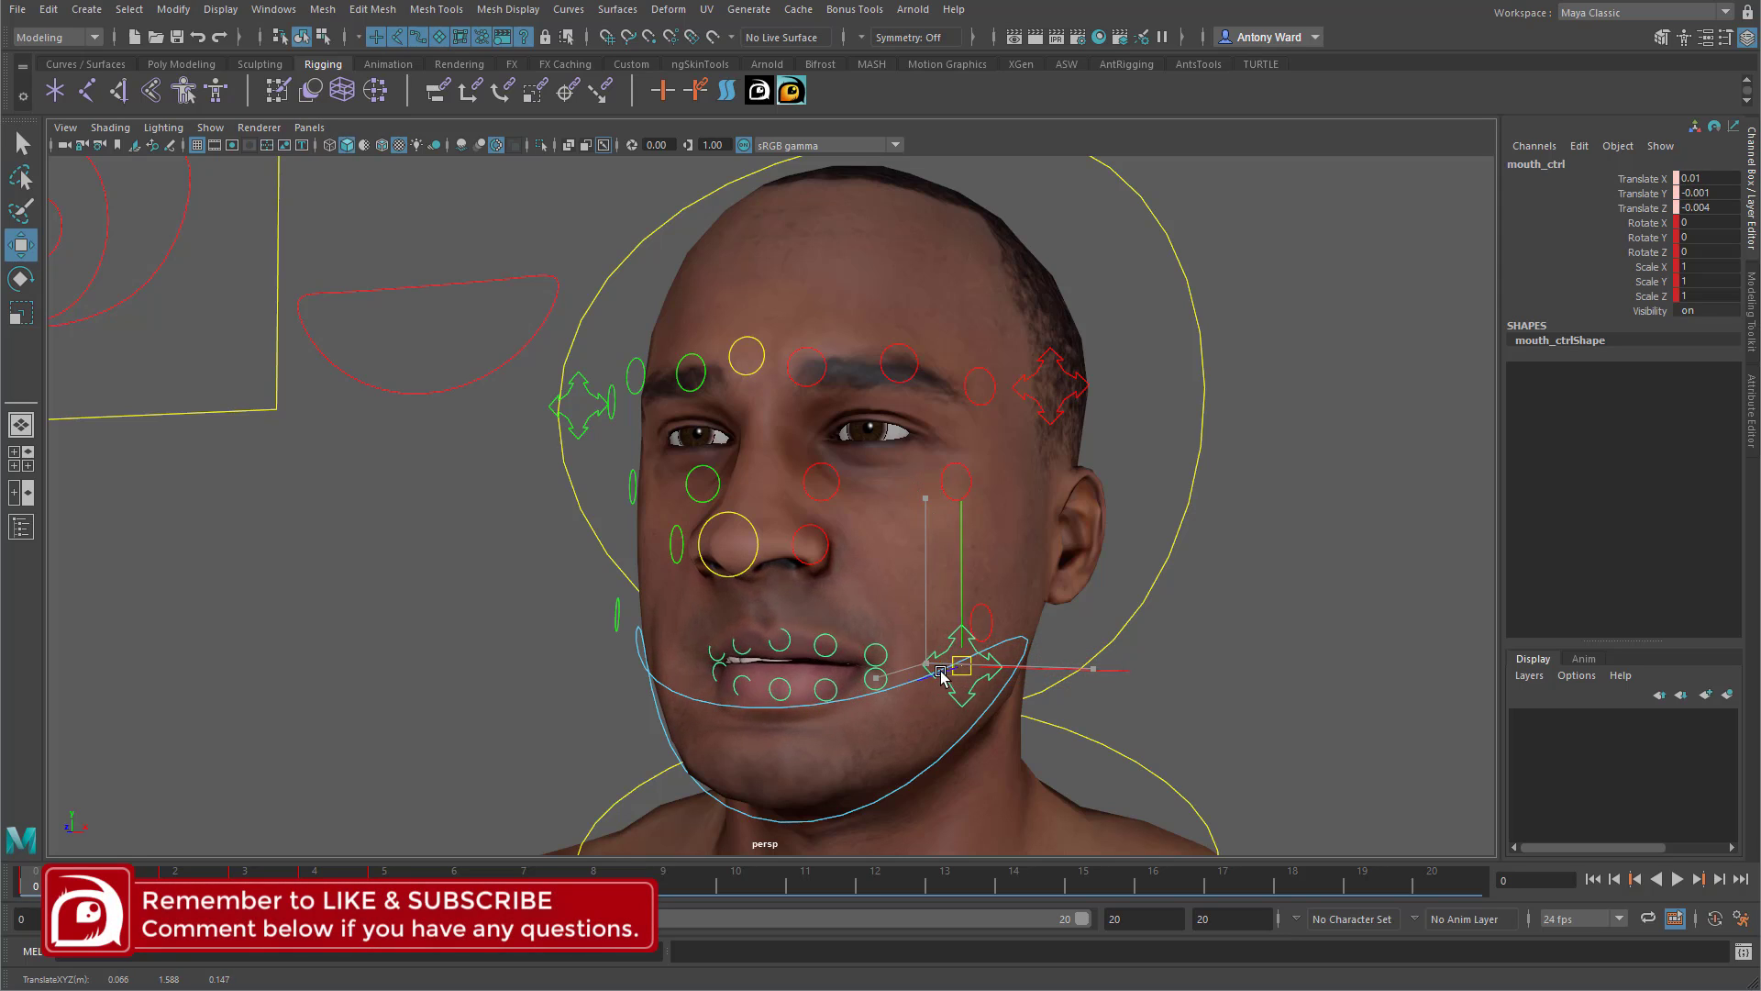
key(ctrl+z)
key(ctrl+z)
key(ctrl+z)
key(ctrl+z)
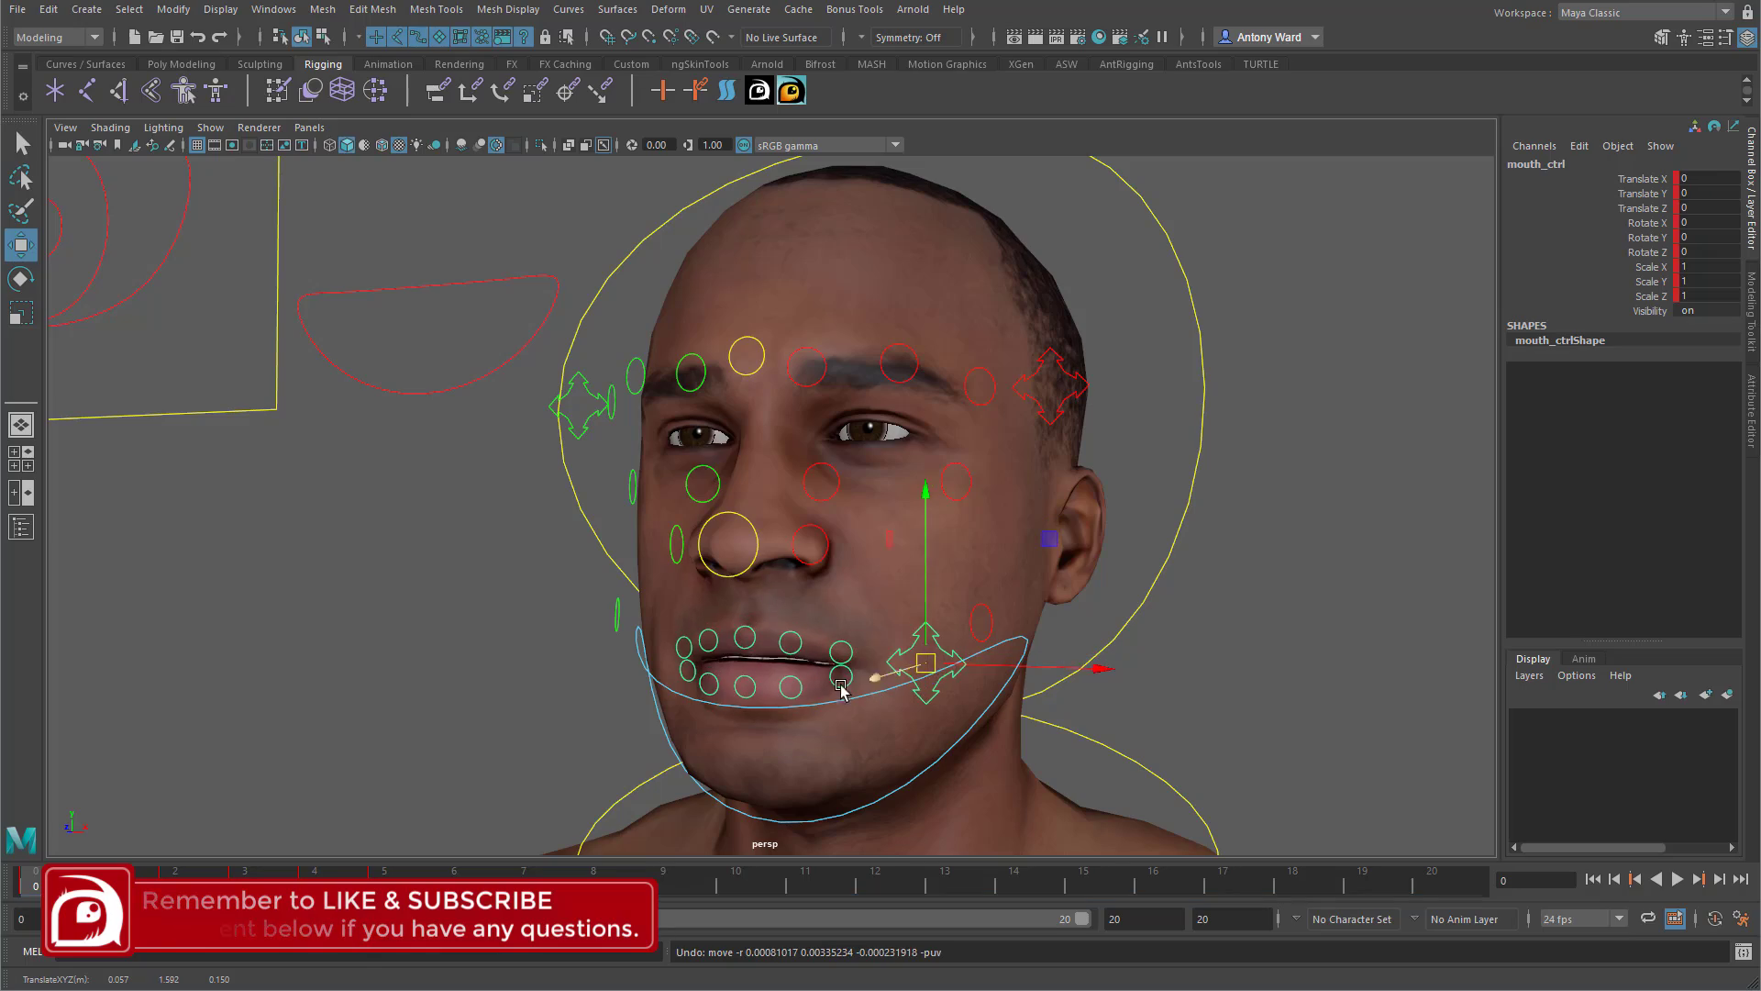
alt+drag(842, 689, 711, 683)
click(714, 705)
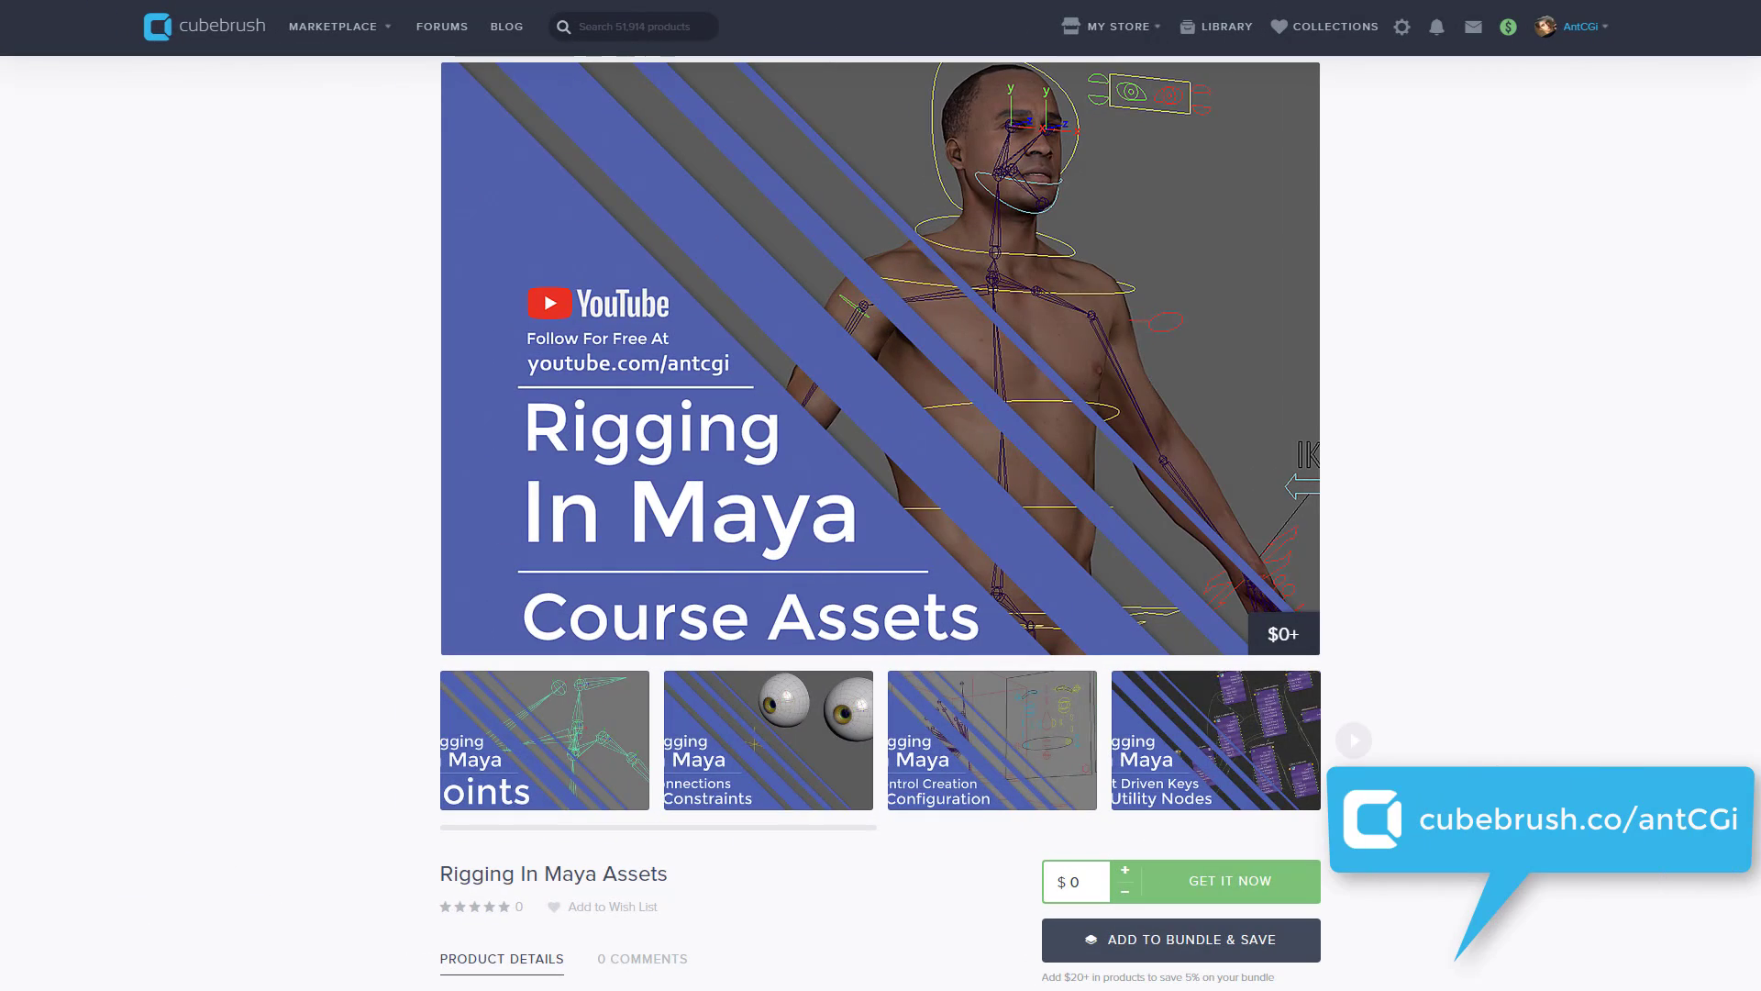
Look through the product details of the Rigging In Maya Assets page on Cubebrush.
scroll(881, 523, down, 2)
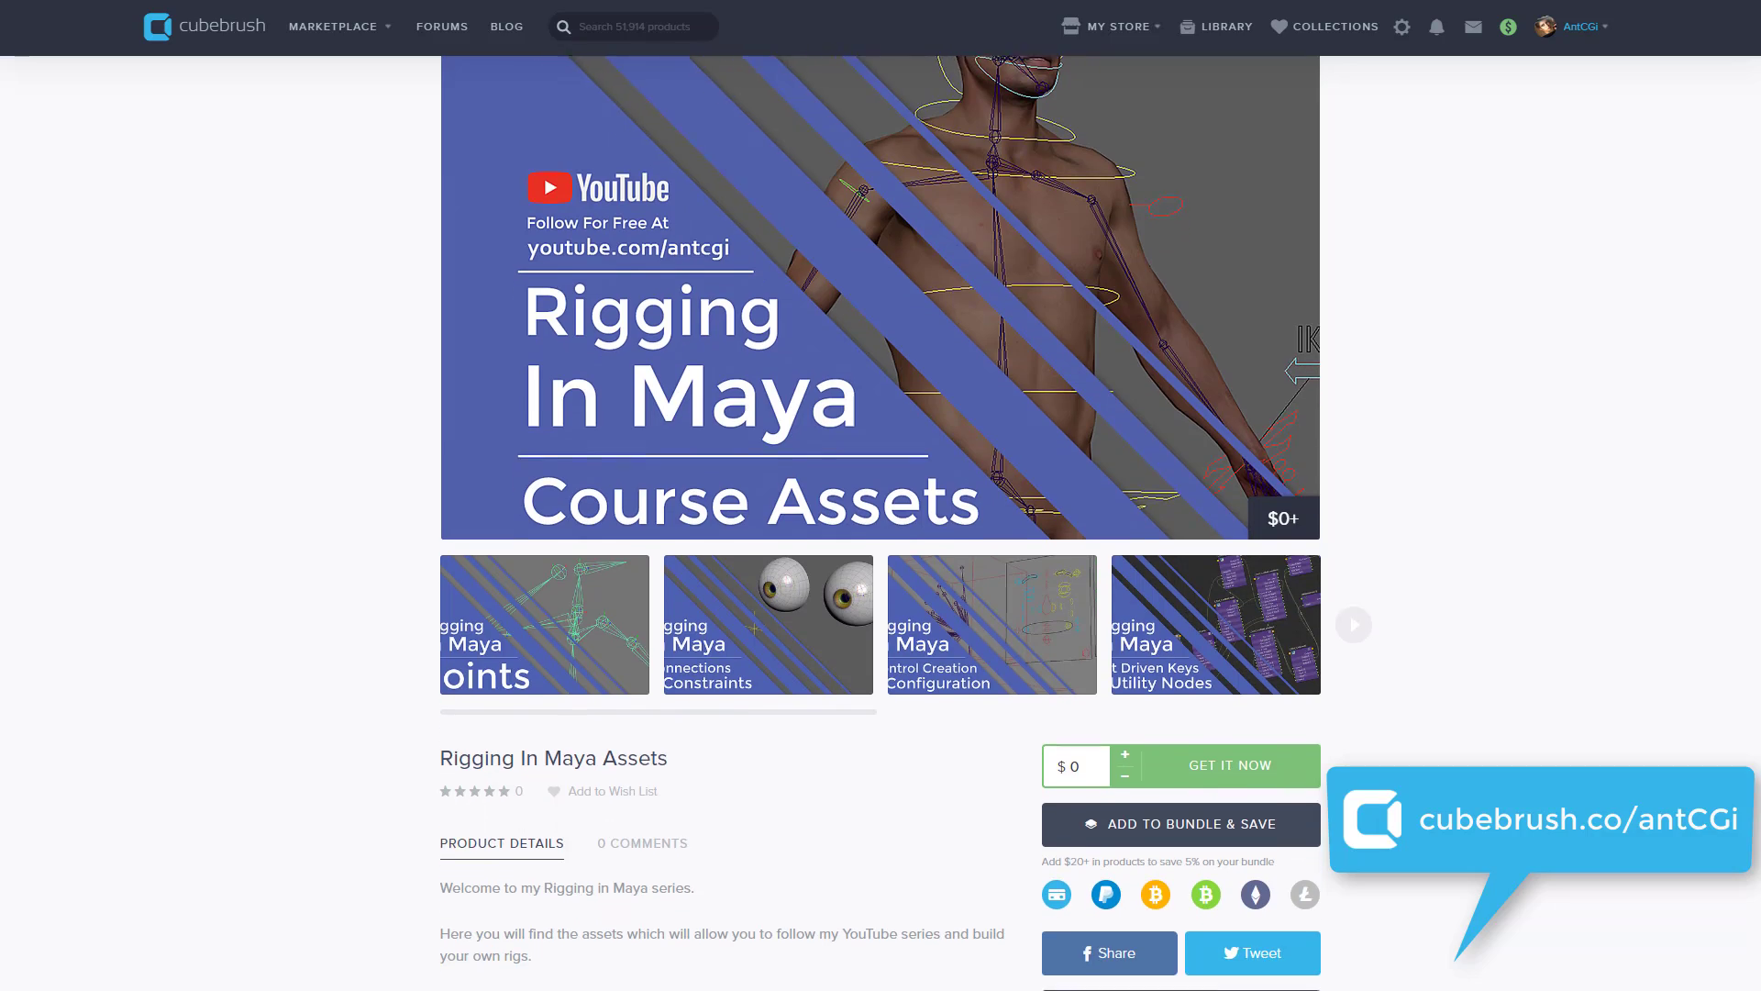
scroll(880, 523, down, 3)
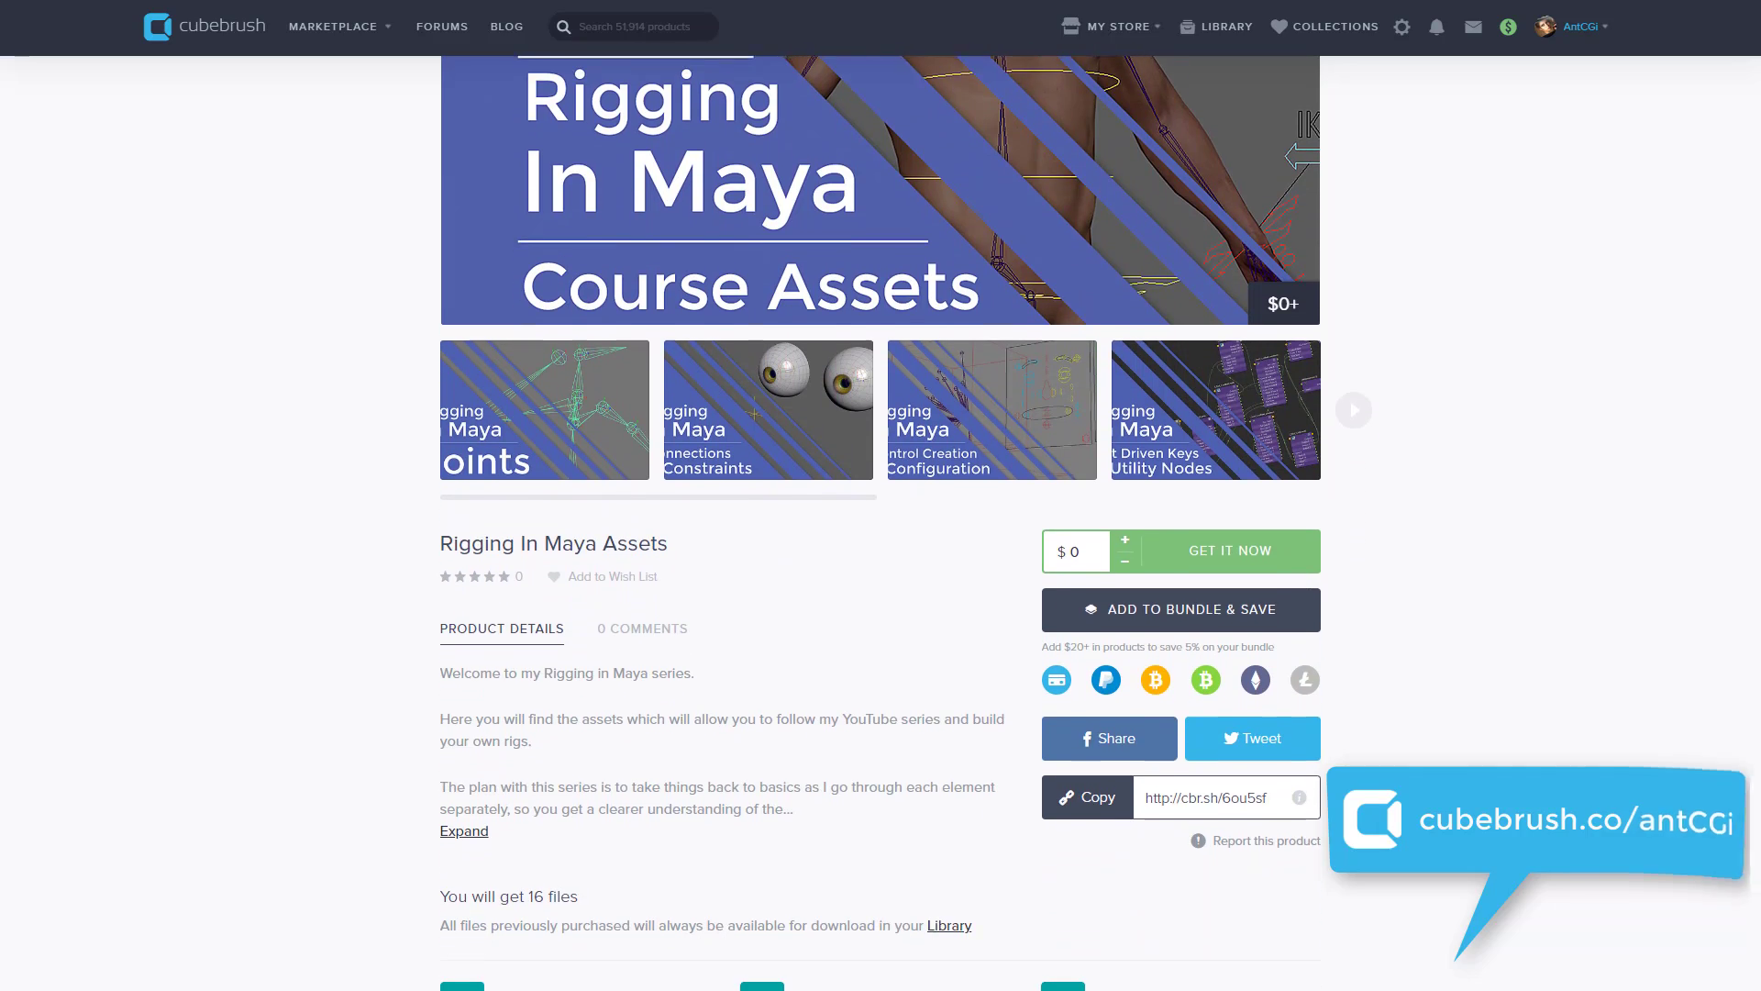
scroll(881, 523, down, 1)
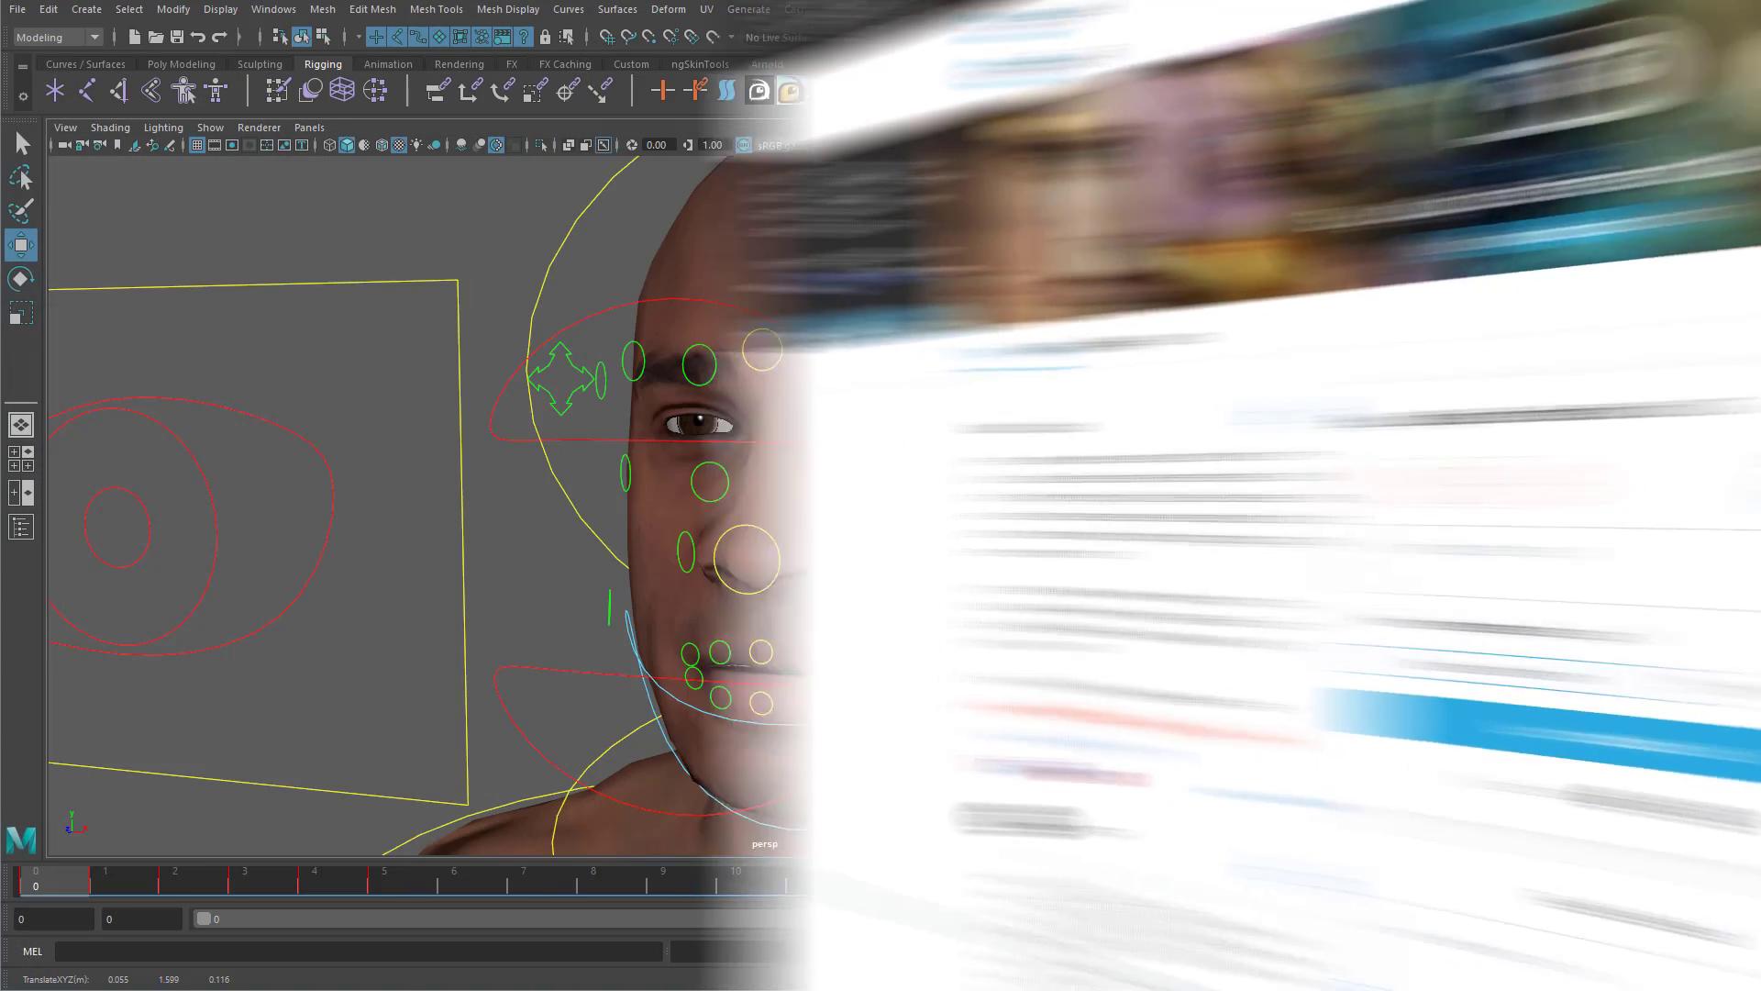
Select l_cheek_ctrl, and test l_sneer_ctrl beside the nose by moving it upward along Y.
click(980, 620)
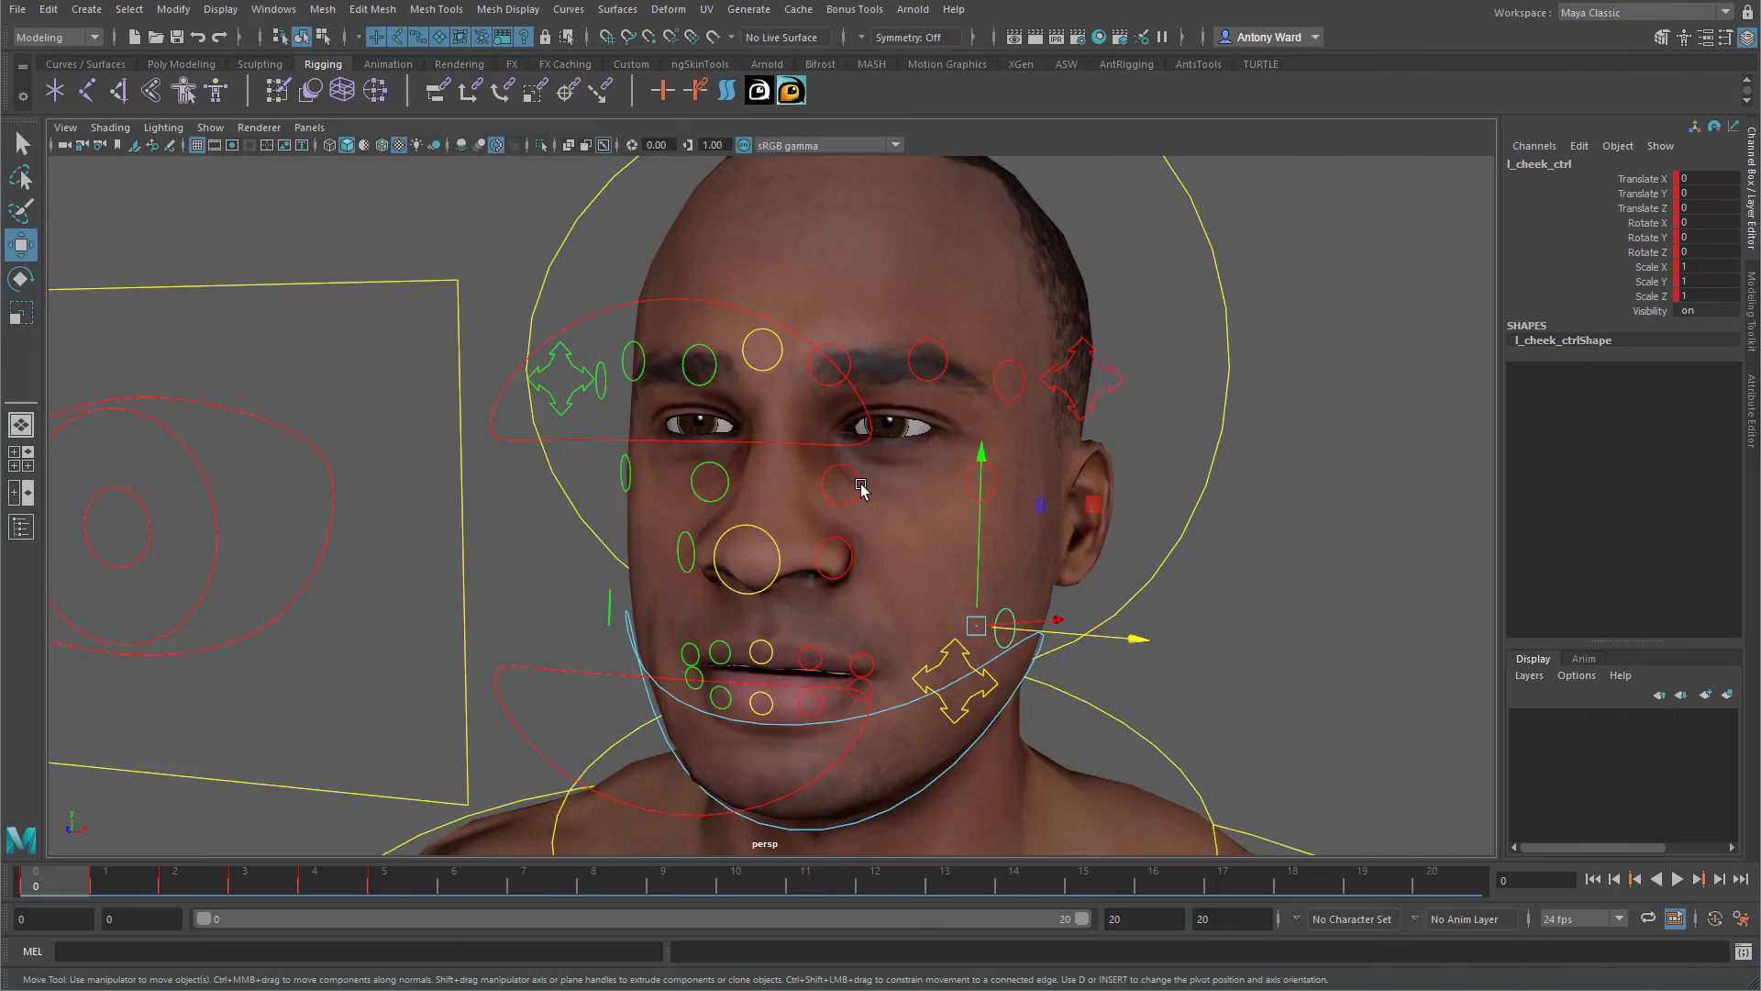
click(861, 485)
alt+drag(848, 501, 831, 481)
drag(846, 417, 845, 380)
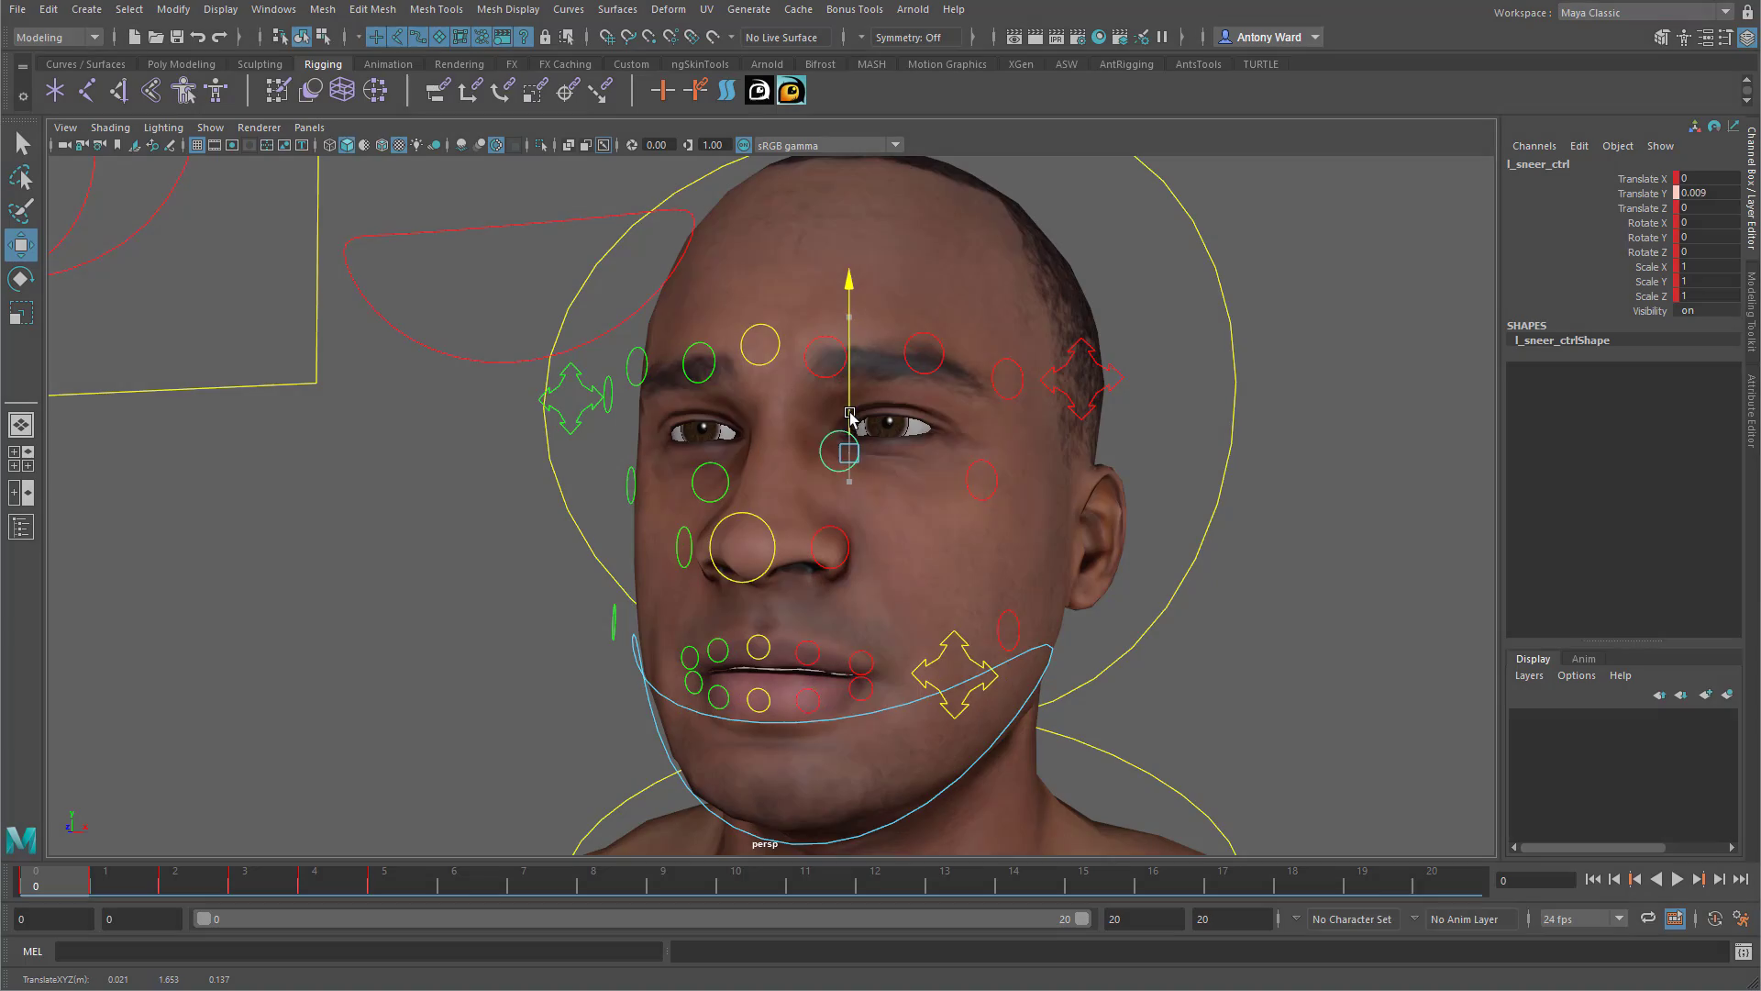